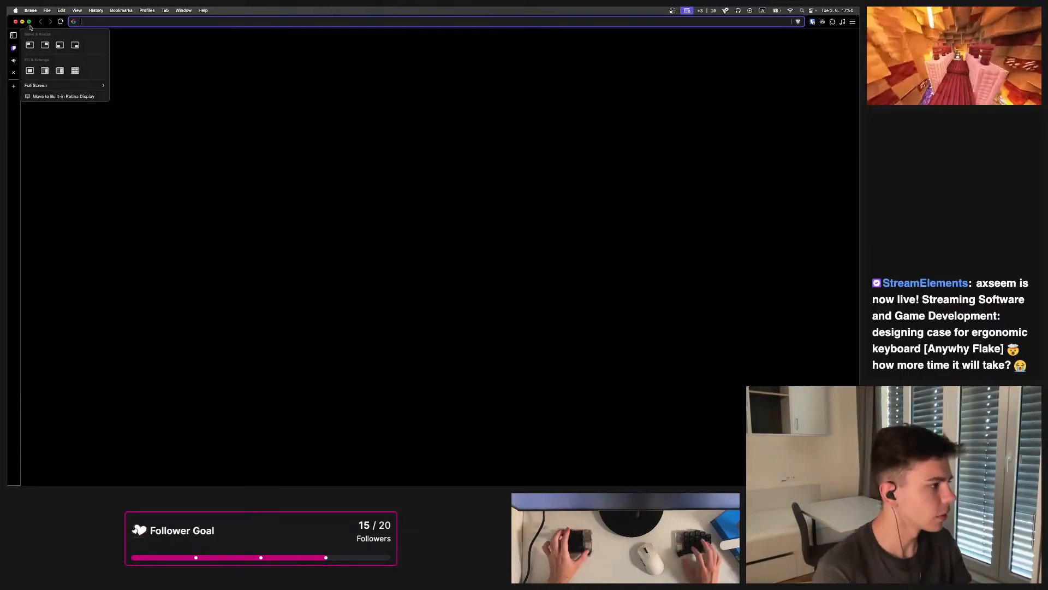
Search the web for anywhy flake and open the anywhy-io/flake GitHub repository
{"action": "key", "text": "alt+2"}
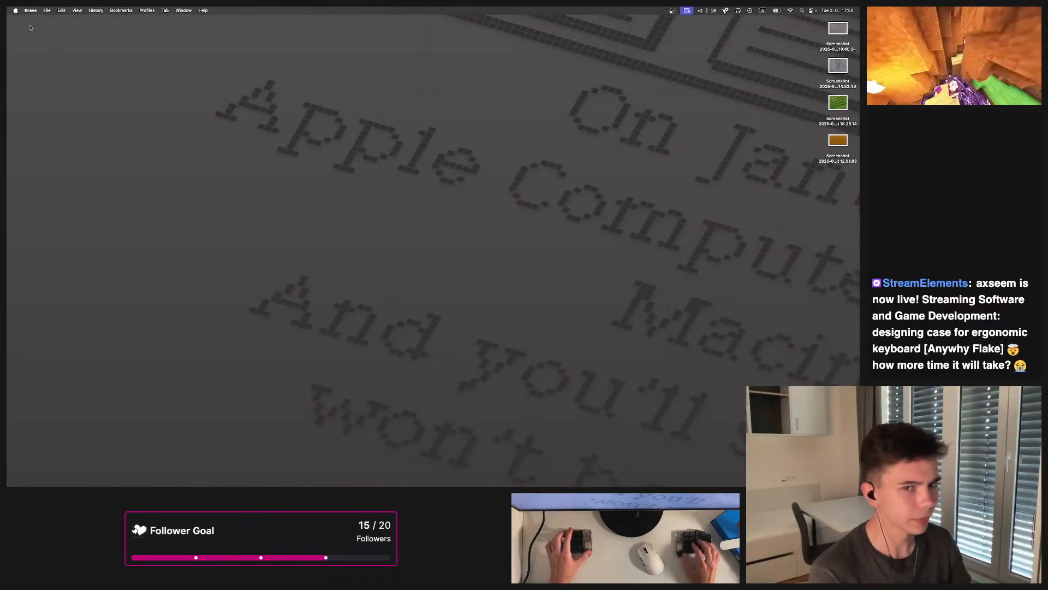
{"action": "left_click", "coordinate": [335, 99]}
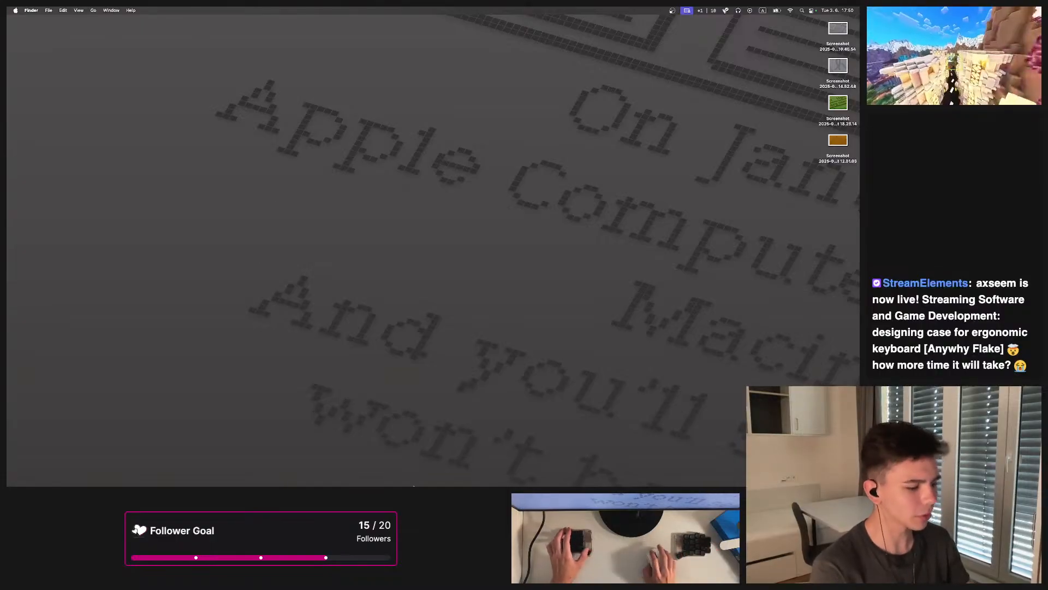
{"action": "mouse_move", "coordinate": [414, 486]}
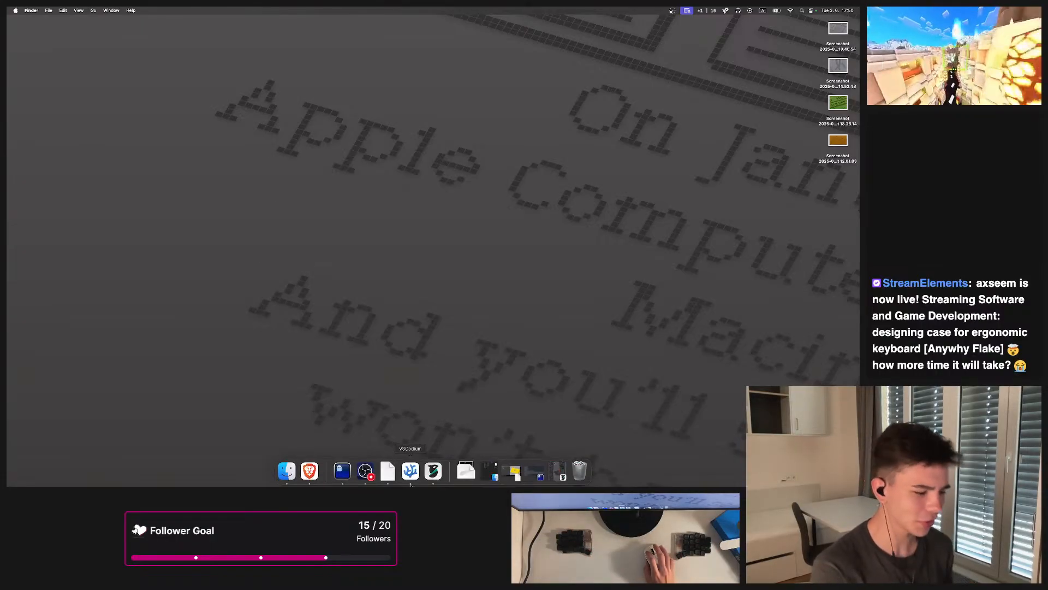
{"action": "left_click", "coordinate": [316, 476]}
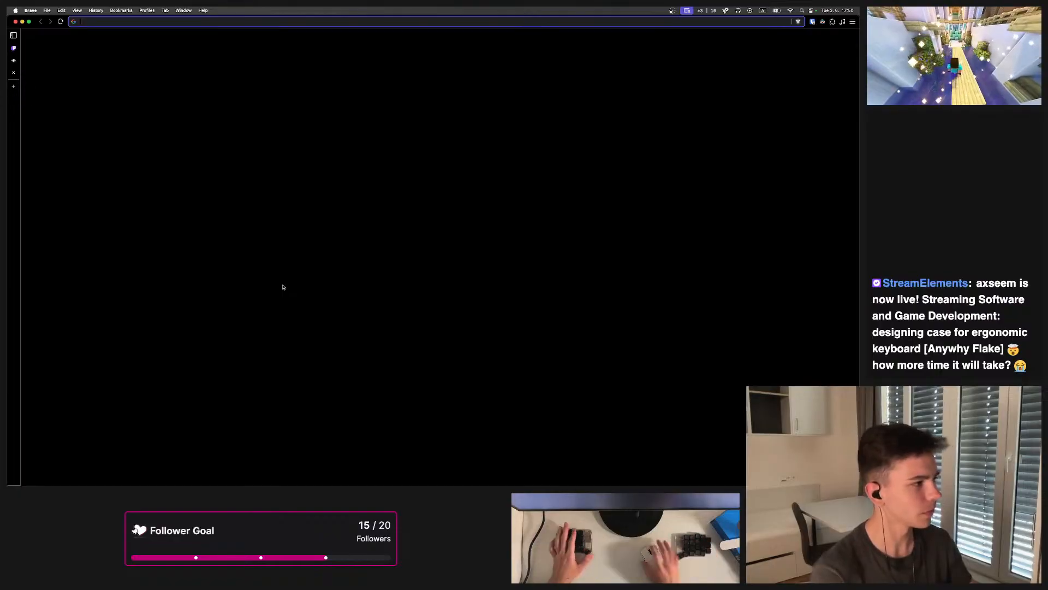
{"action": "type", "text": "a,n"}
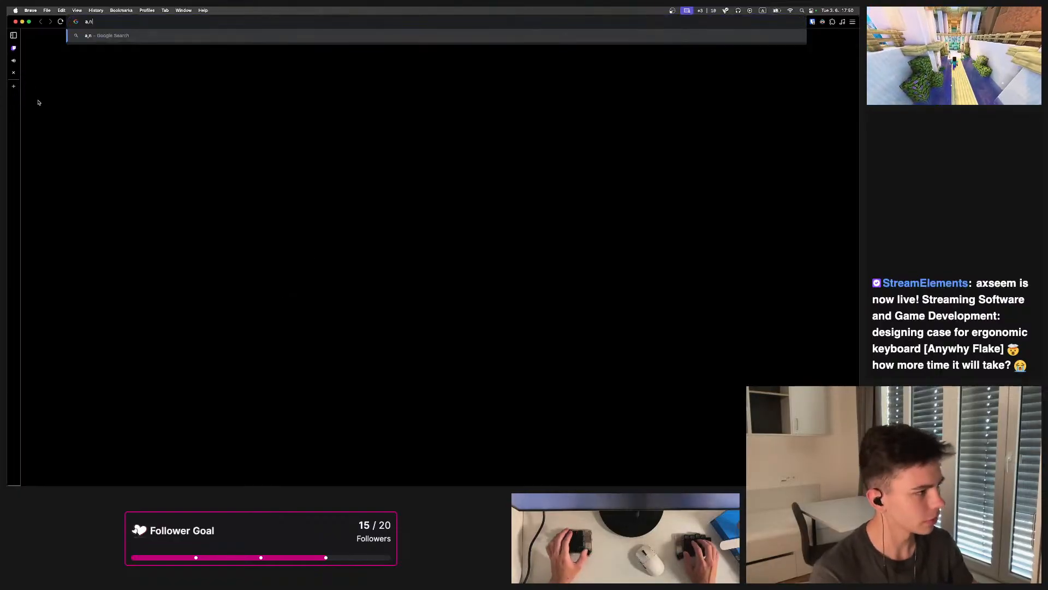
{"action": "key", "text": "BackSpace"}
{"action": "key", "text": "BackSpace"}
{"action": "type", "text": "ny"}
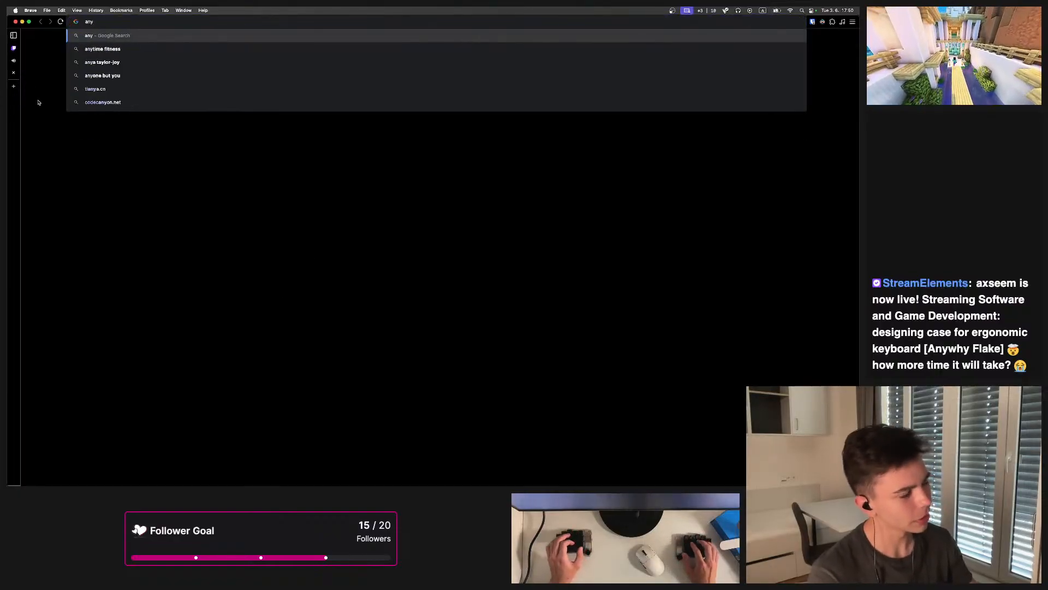
{"action": "type", "text": "why flake"}
{"action": "key", "text": "Return"}
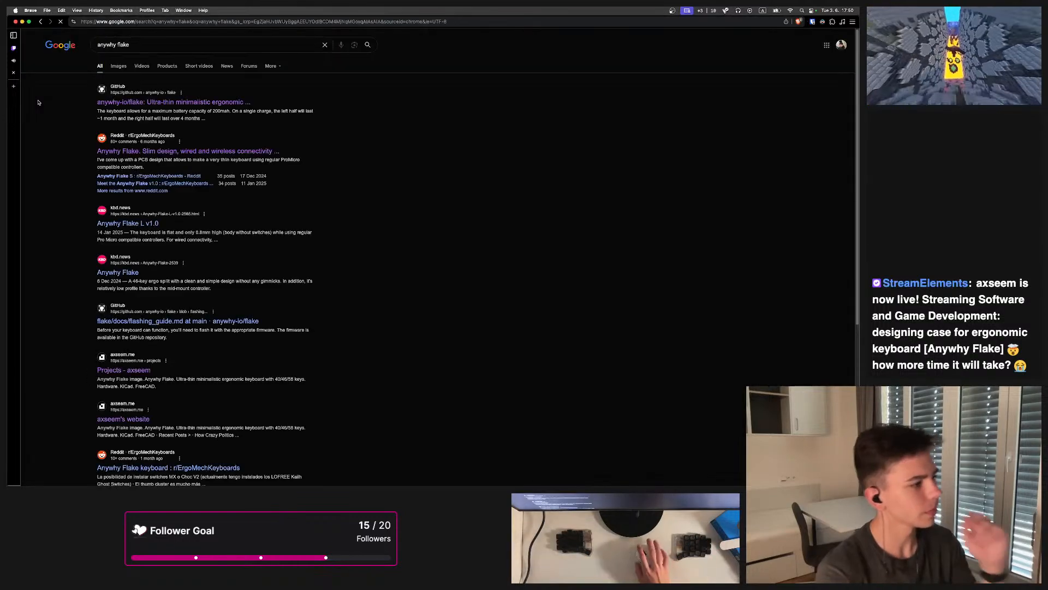
{"action": "left_click", "coordinate": [179, 102]}
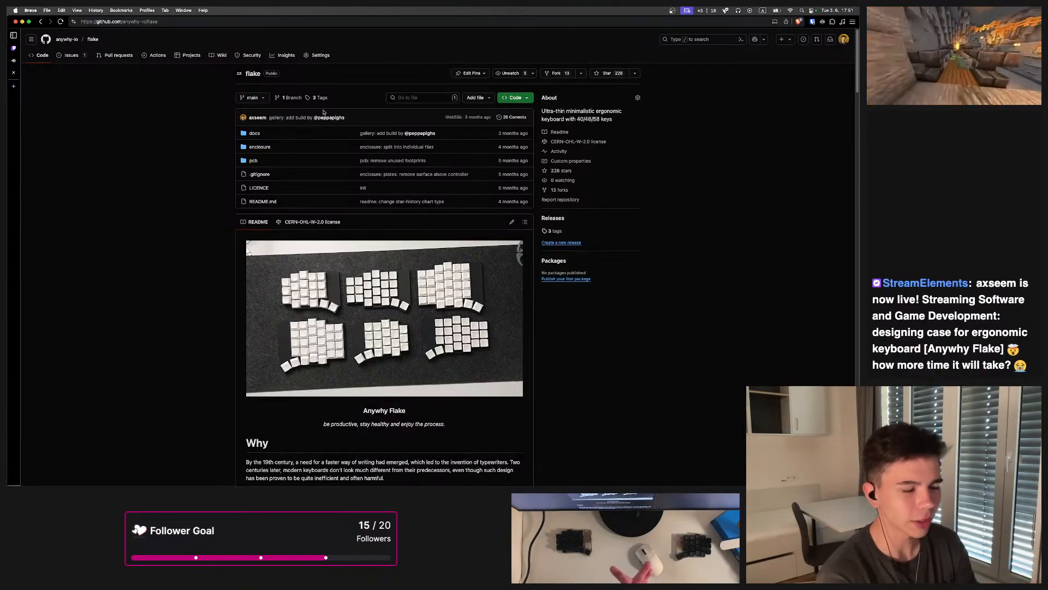
Close the browser window and search Spotlight for freecad without opening anything
{"action": "left_click", "coordinate": [22, 22]}
{"action": "key", "text": "super+space"}
{"action": "type", "text": "freecad"}
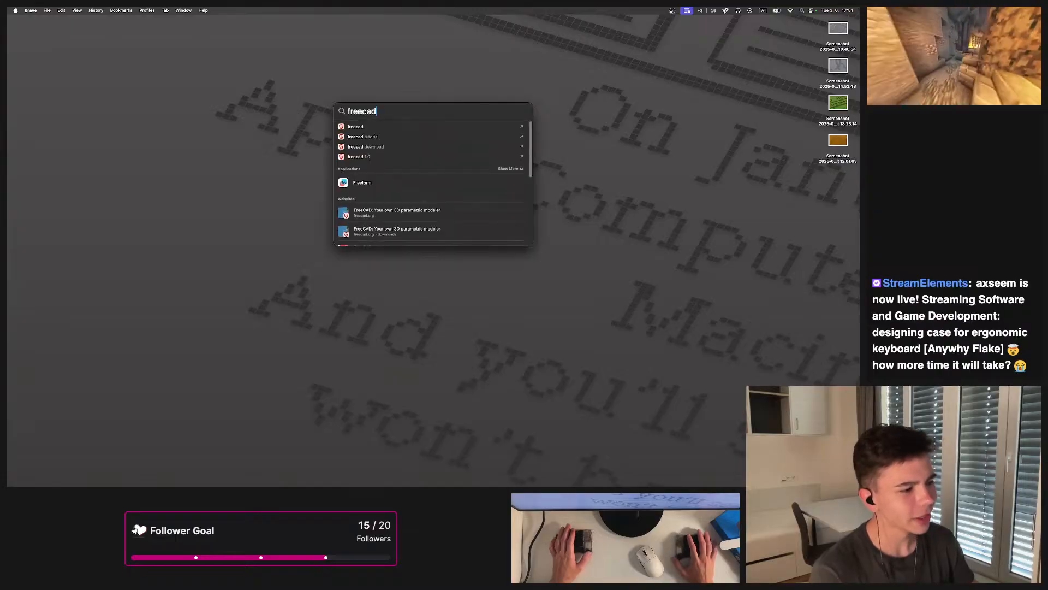
{"action": "scroll", "coordinate": [384, 185], "scroll_direction": "down", "scroll_amount": 5}
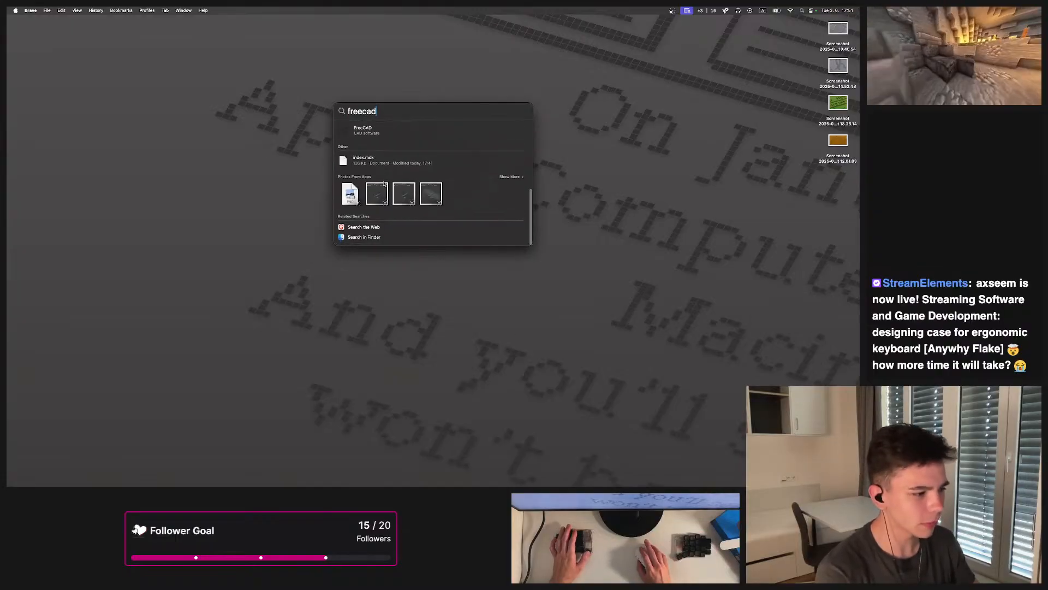
{"action": "key", "text": "Escape"}
{"action": "key", "text": "Escape"}
Open VSCodium, maximize its window, and open the nix configuration project from the recent list
{"action": "mouse_move", "coordinate": [407, 479]}
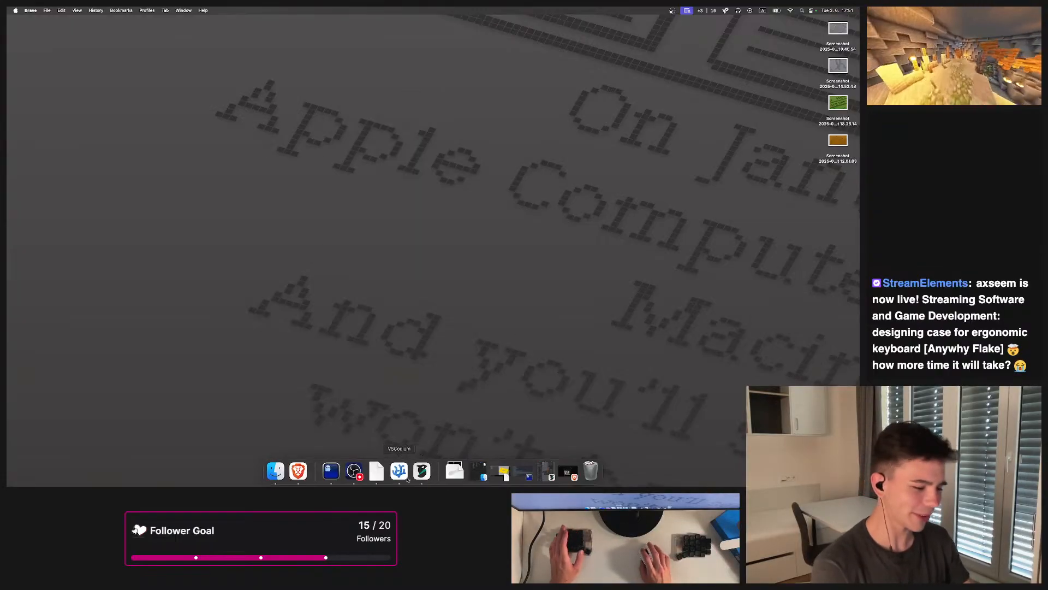
{"action": "right_click", "coordinate": [374, 476]}
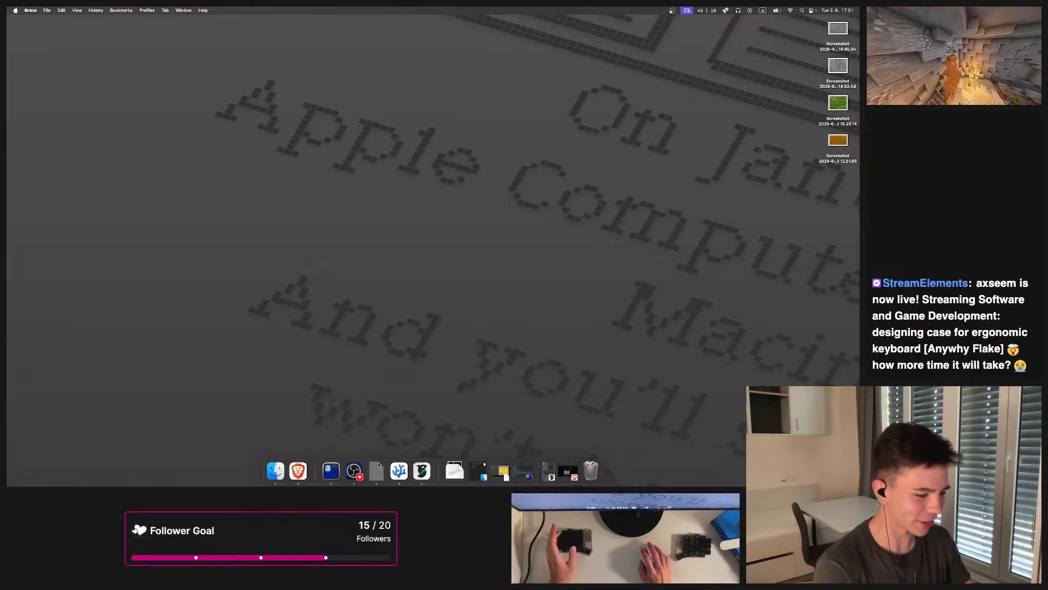
{"action": "left_click", "coordinate": [380, 448]}
{"action": "left_click", "coordinate": [401, 478]}
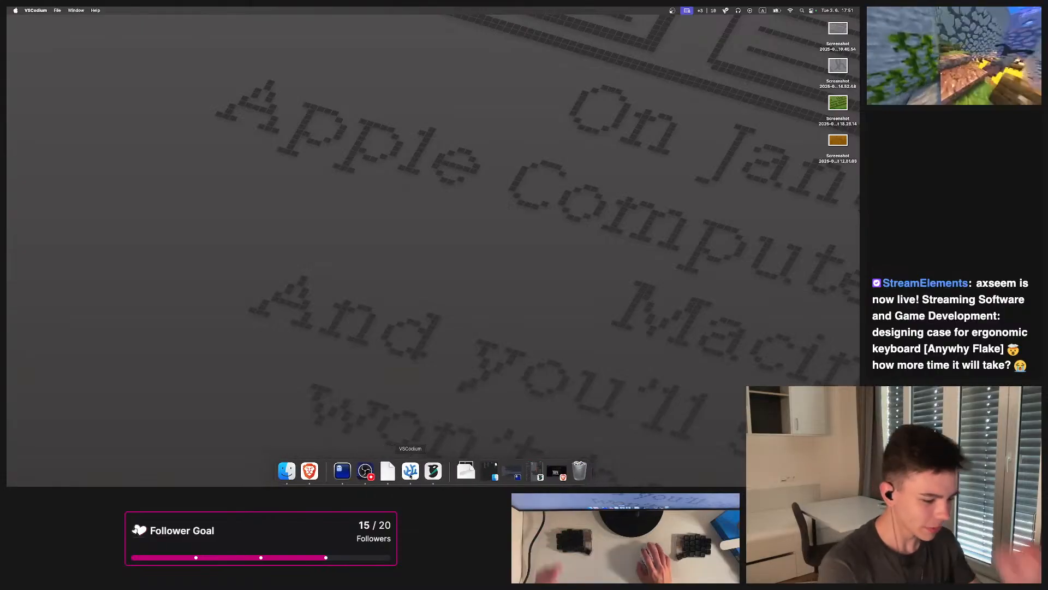
{"action": "double_click", "coordinate": [356, 24]}
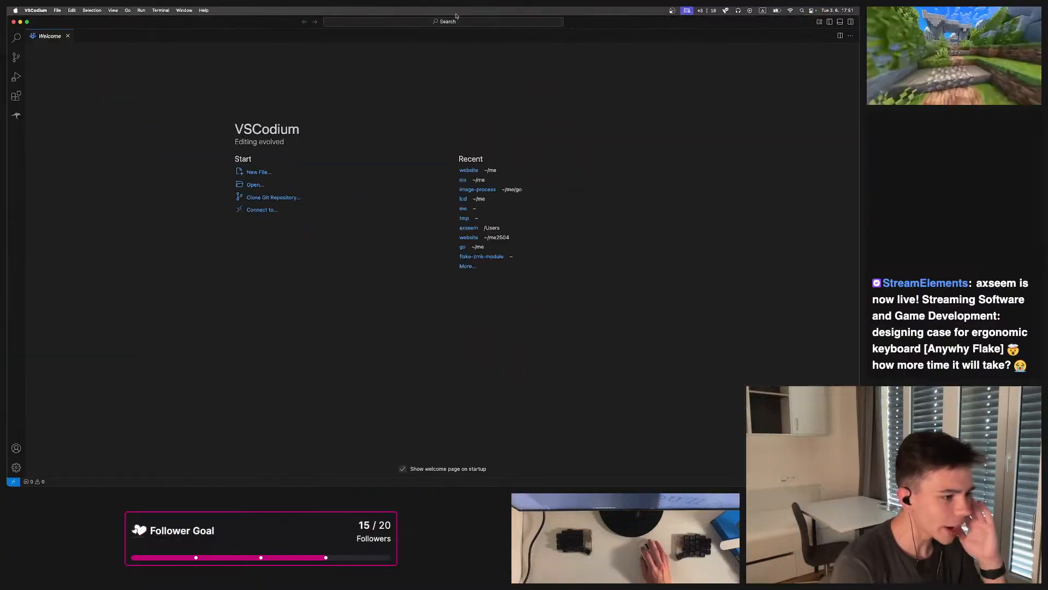
{"action": "left_click", "coordinate": [464, 180]}
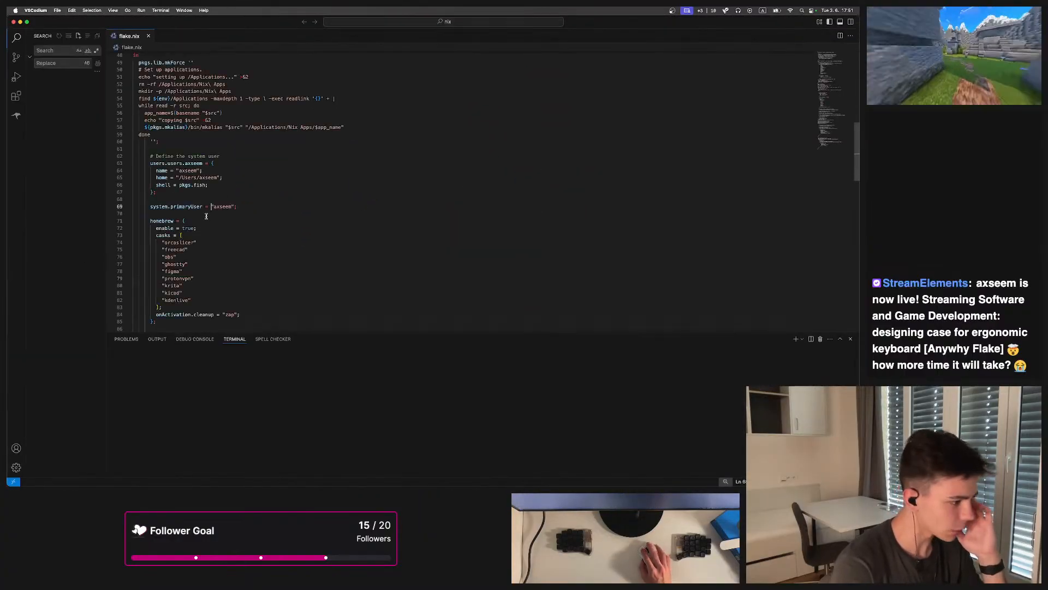
Select the freecad cask entry, start fish in the terminal, and run darwin-rebuild switch --flake
{"action": "double_click", "coordinate": [175, 250]}
{"action": "left_click", "coordinate": [259, 427]}
{"action": "type", "text": "fish"}
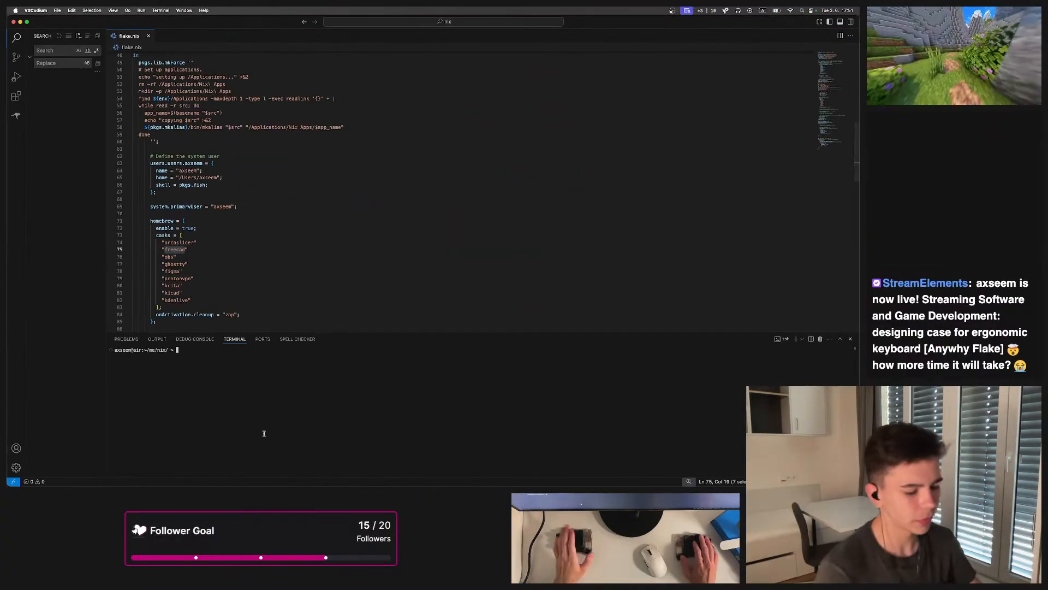
{"action": "key", "text": "Return"}
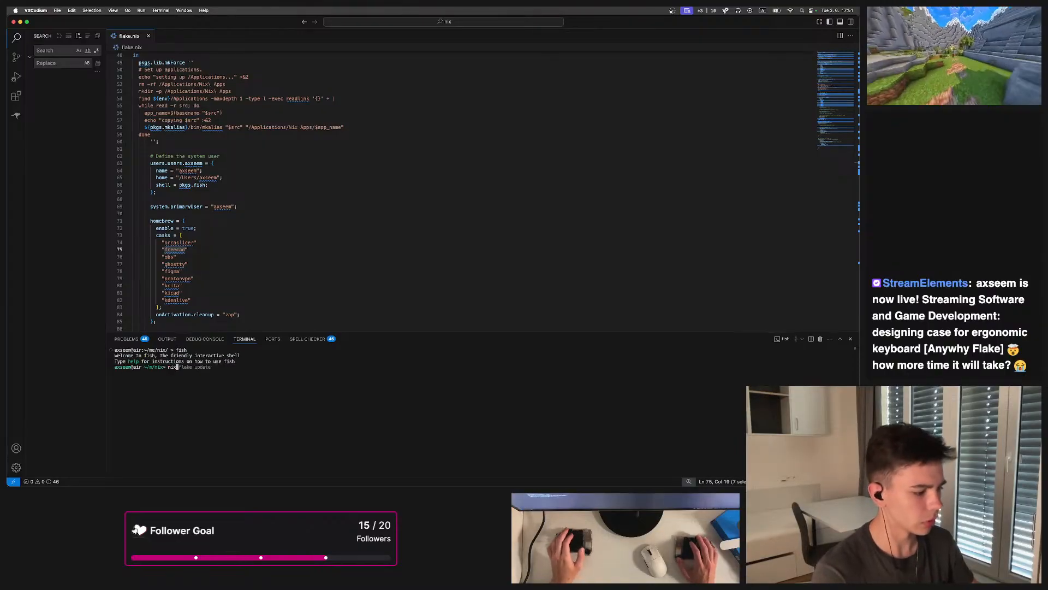
{"action": "type", "text": "darwin-rebuild switch --flake ."}
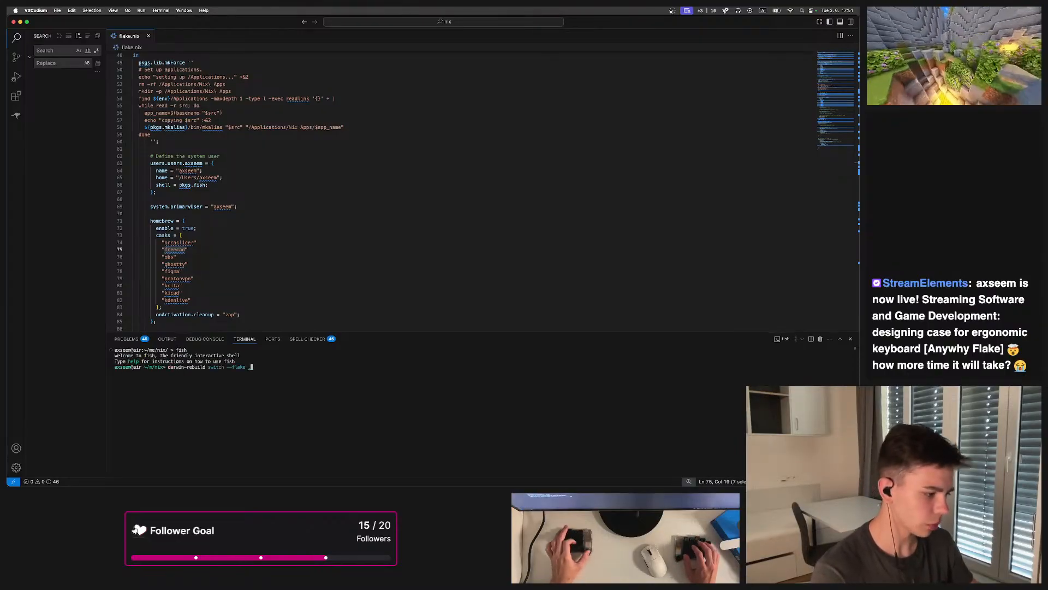
{"action": "key", "text": "Return"}
Rerun the rebuild command prefixed with sudo and enter the account password when prompted
{"action": "key", "text": "Up"}
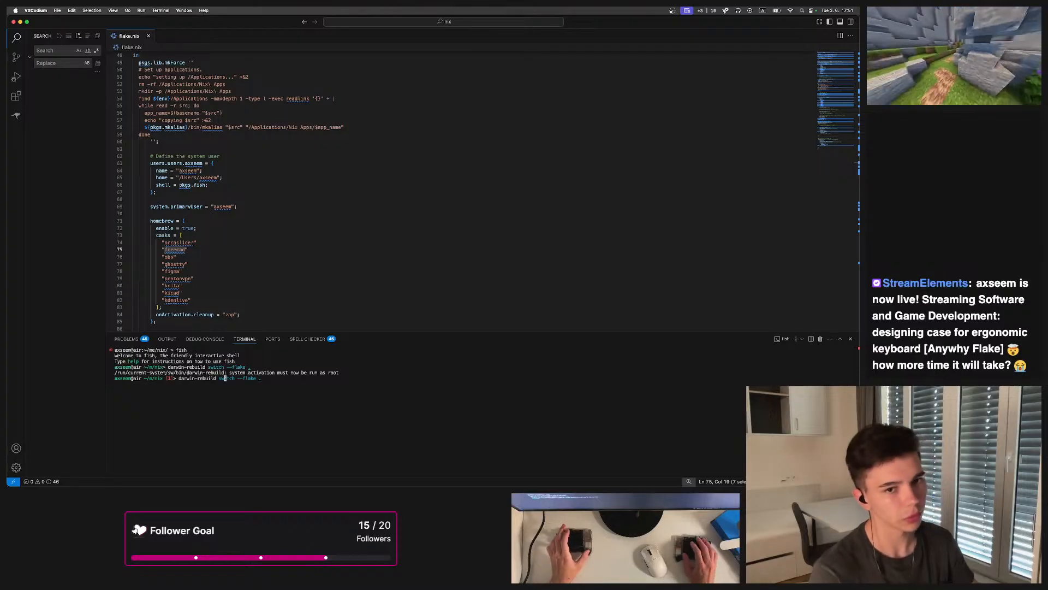
{"action": "key", "text": "ctrl+a"}
{"action": "type", "text": "sudo"}
{"action": "key", "text": "Return"}
{"action": "left_click", "coordinate": [710, 393]}
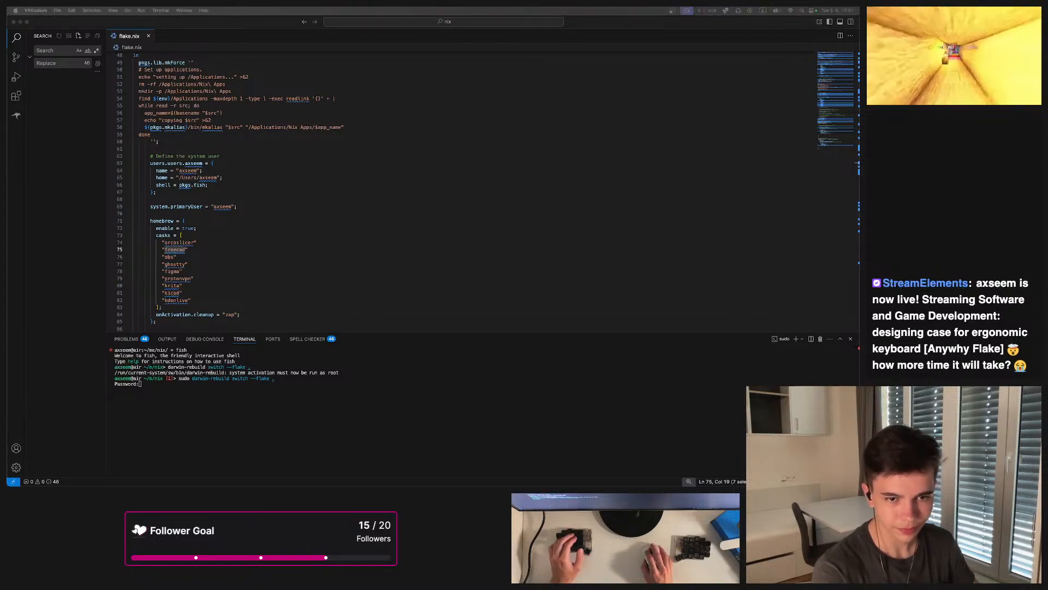
{"action": "left_click", "coordinate": [682, 444]}
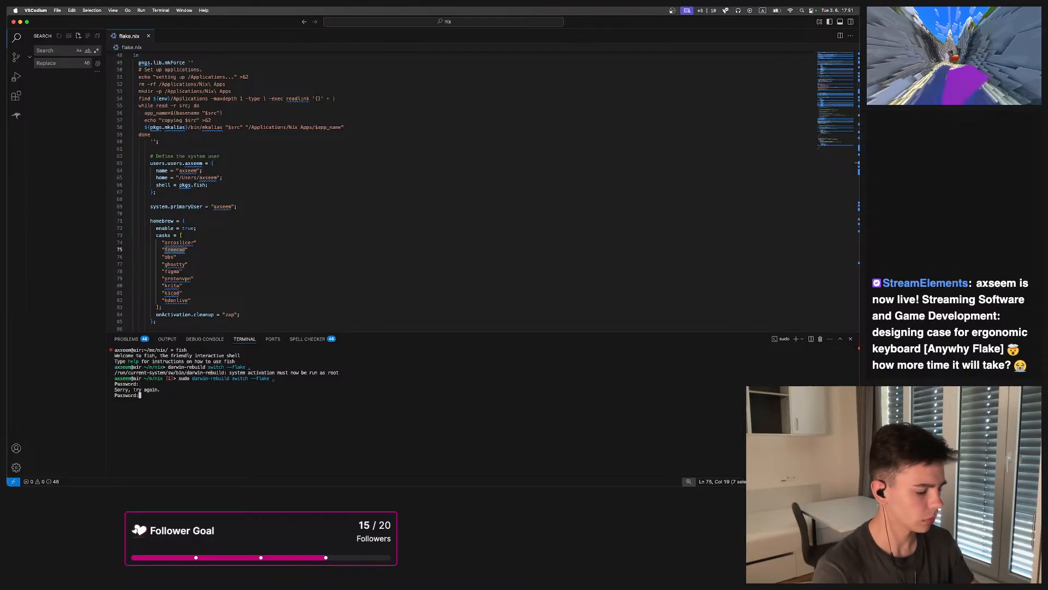
{"action": "key", "text": "Return"}
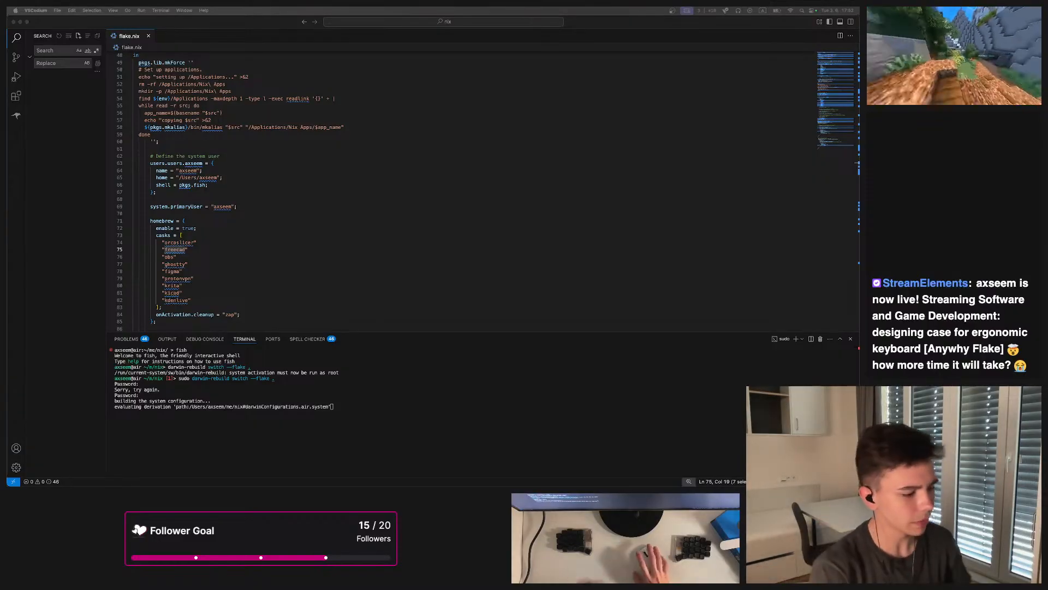
Review the rebuild output in the terminal
{"action": "left_click", "coordinate": [344, 401]}
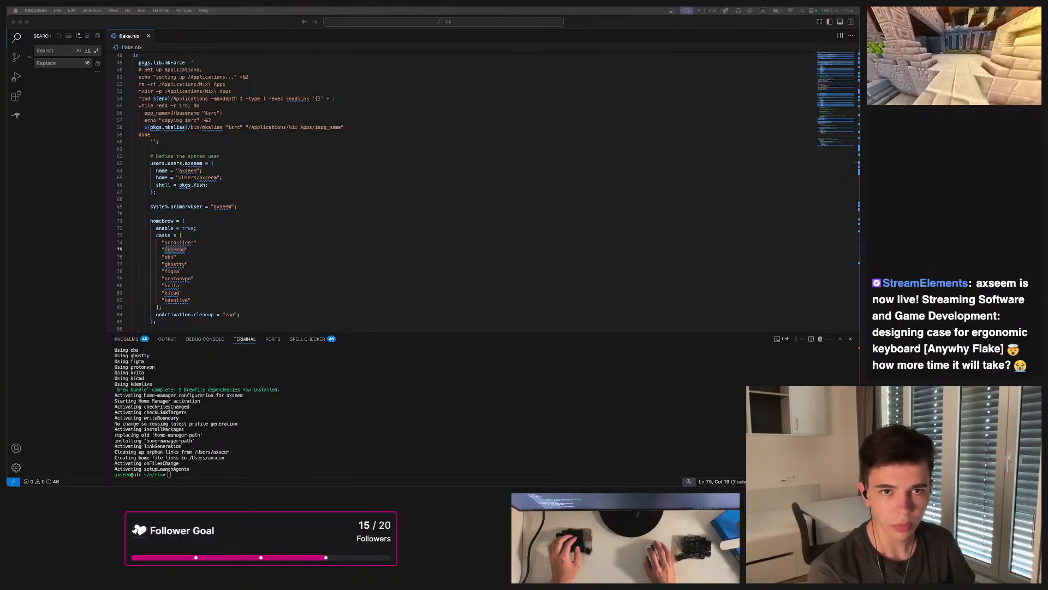
{"action": "left_click", "coordinate": [422, 367]}
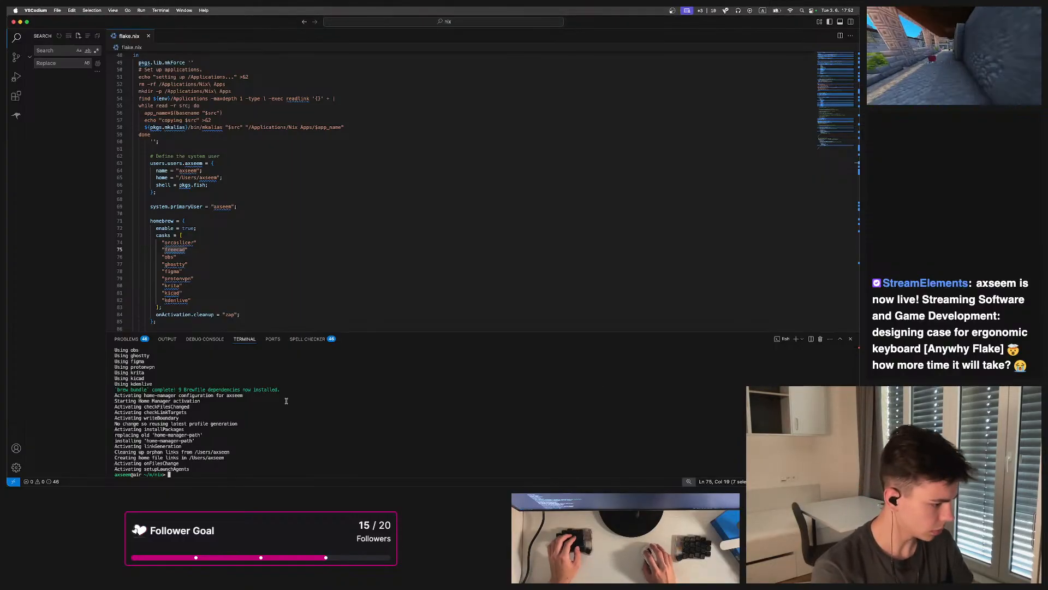
{"action": "scroll", "coordinate": [220, 451], "scroll_direction": "up", "scroll_amount": 10}
{"action": "scroll", "coordinate": [211, 439], "scroll_direction": "down", "scroll_amount": 10}
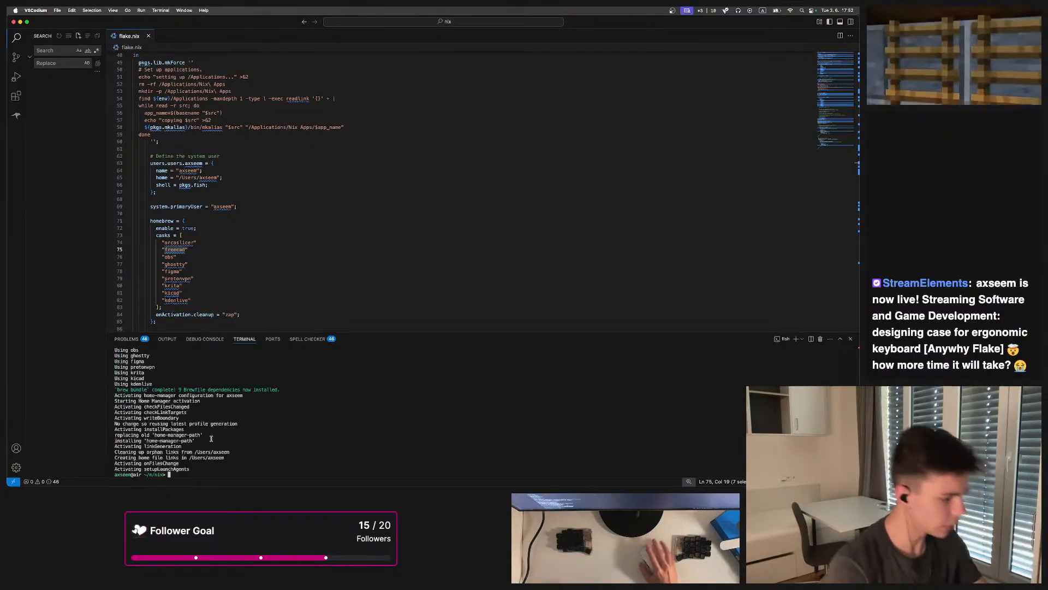
Open Finder and browse the Applications folder, checking the KiCad and Nix Apps folders
{"action": "left_click", "coordinate": [351, 478]}
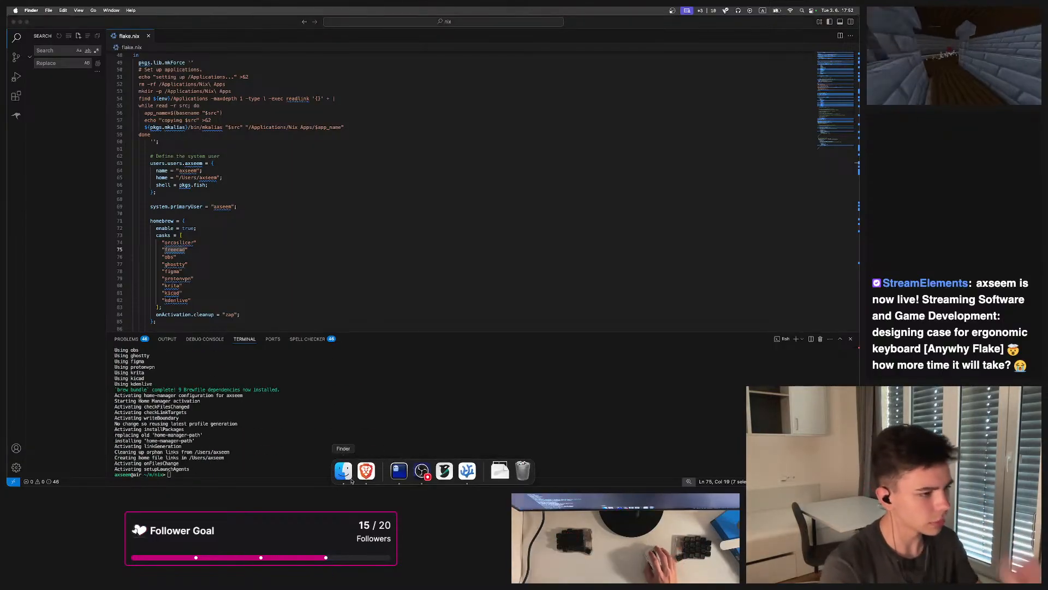
{"action": "left_click", "coordinate": [459, 62]}
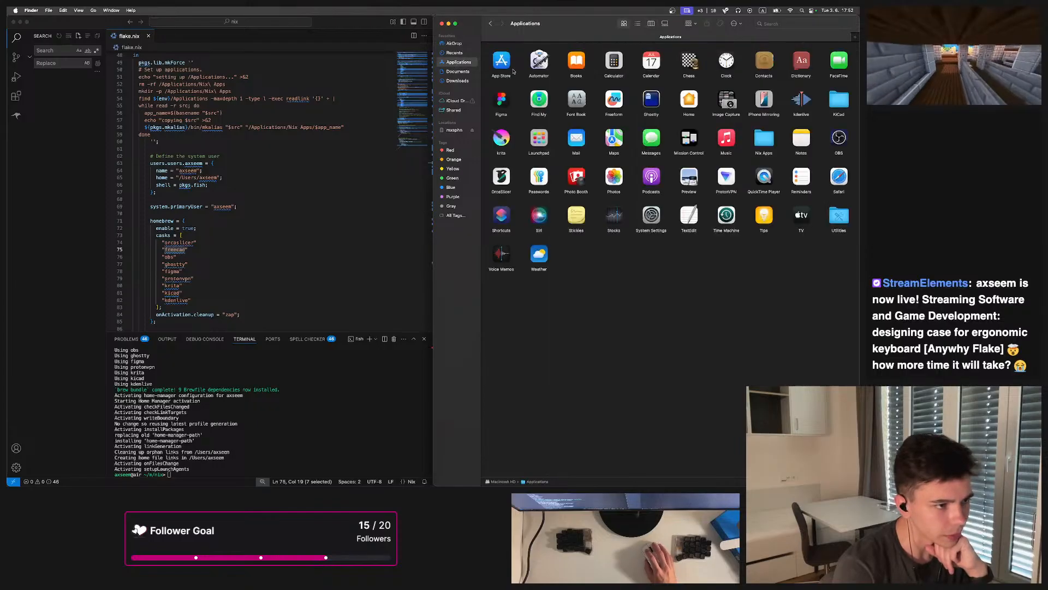
{"action": "double_click", "coordinate": [840, 101]}
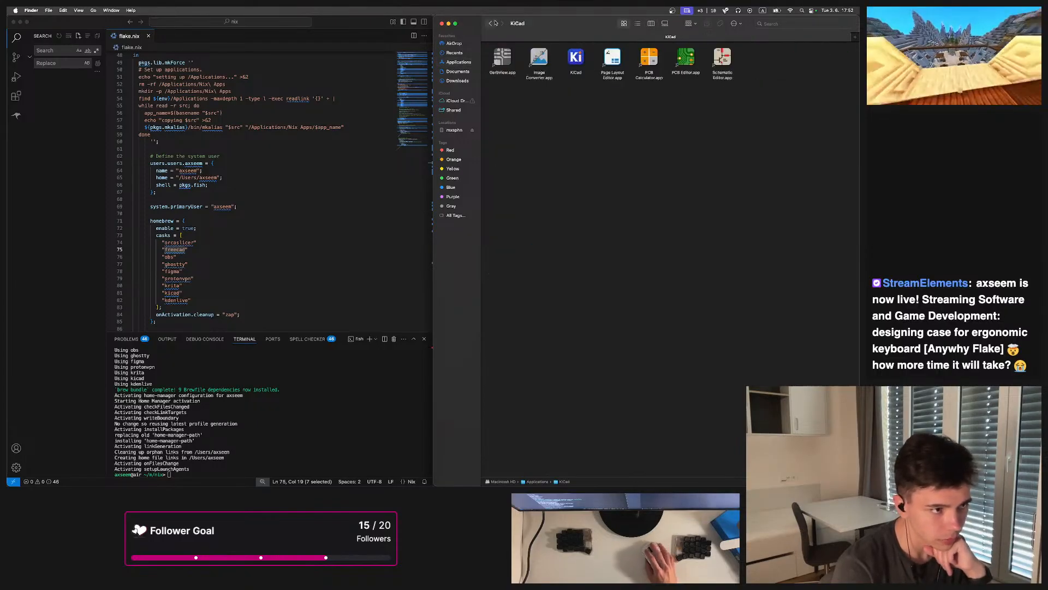
{"action": "left_click", "coordinate": [493, 25]}
{"action": "double_click", "coordinate": [766, 143]}
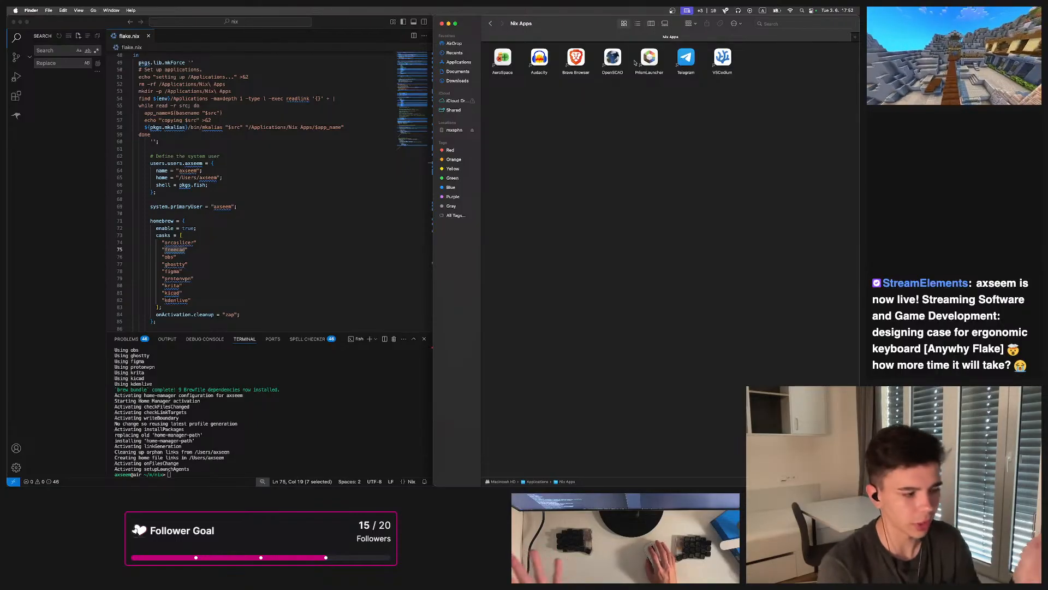
Run brew install freecad in the terminal and rearrange the windows side by side
{"action": "left_click", "coordinate": [192, 277]}
{"action": "left_click_drag", "start_coordinate": [189, 249], "coordinate": [154, 250]}
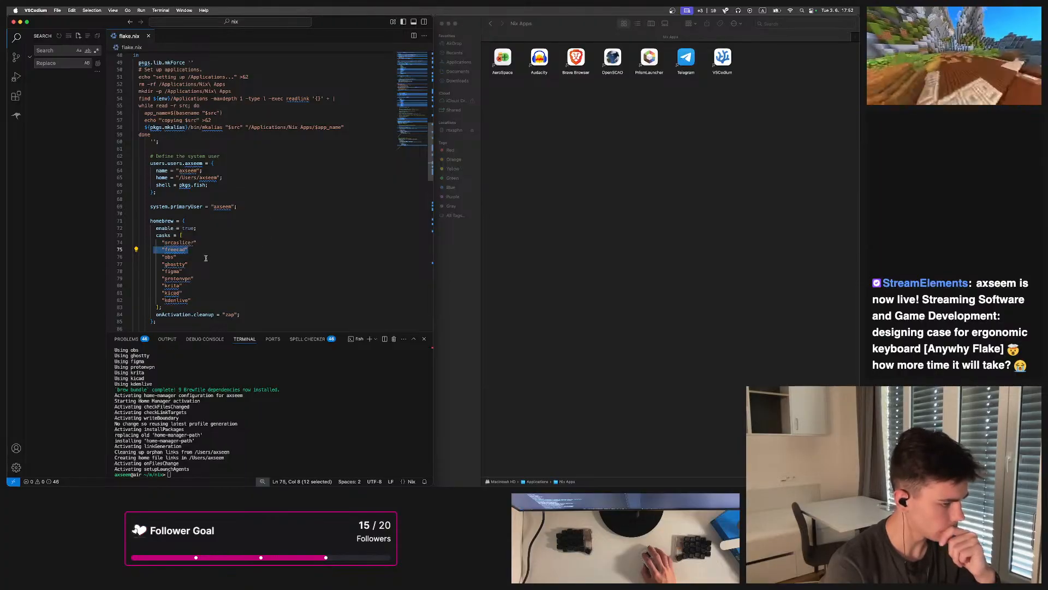
{"action": "type", "text": "brewww in"}
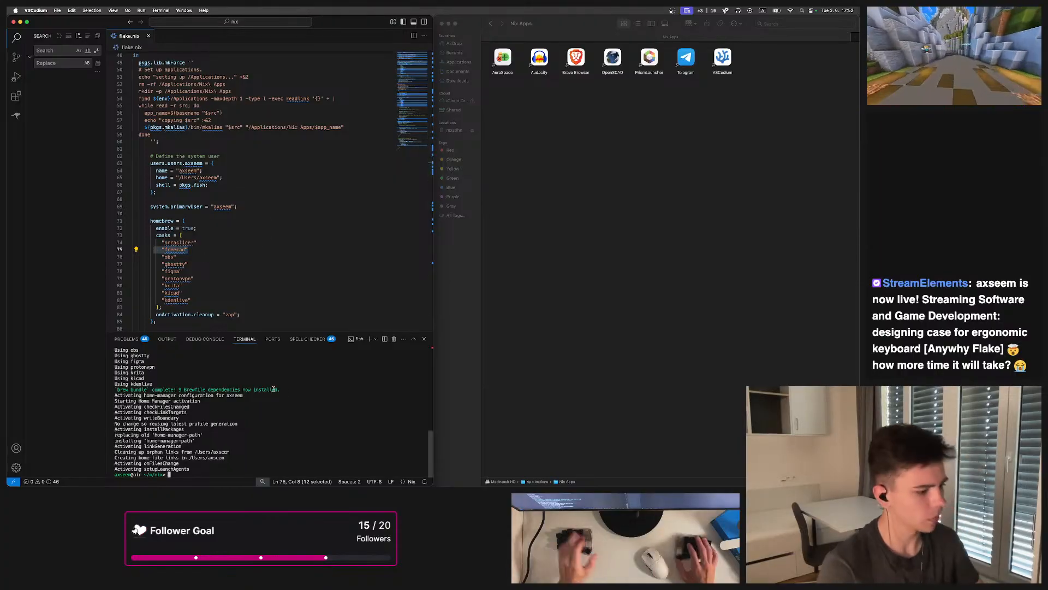
{"action": "key", "text": "BackSpace"}
{"action": "key", "text": "BackSpace"}
{"action": "key", "text": "BackSpace"}
{"action": "key", "text": "BackSpace"}
{"action": "key", "text": "BackSpace"}
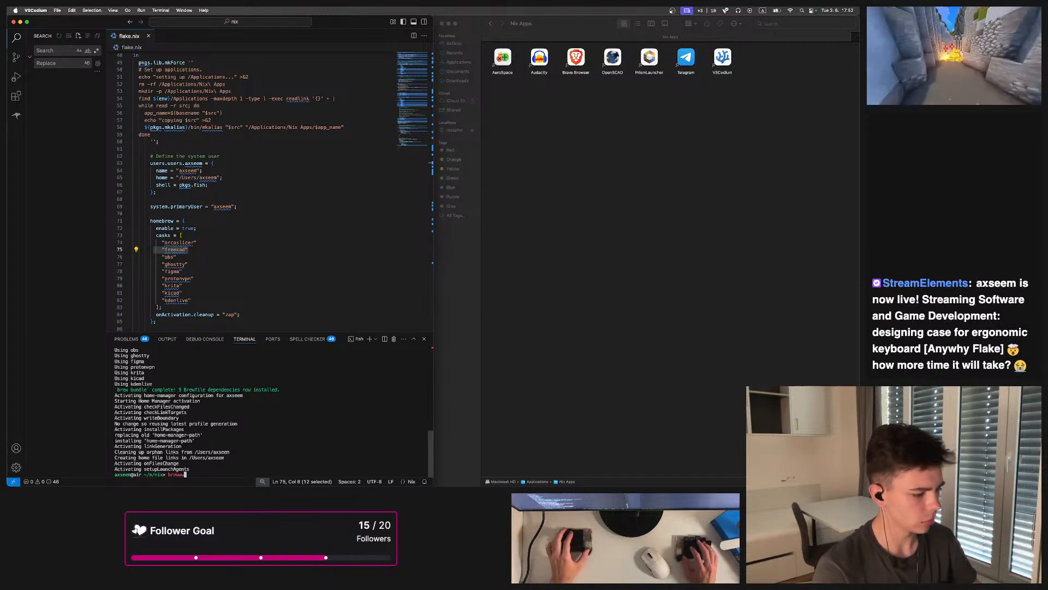
{"action": "type", "text": "install freecad"}
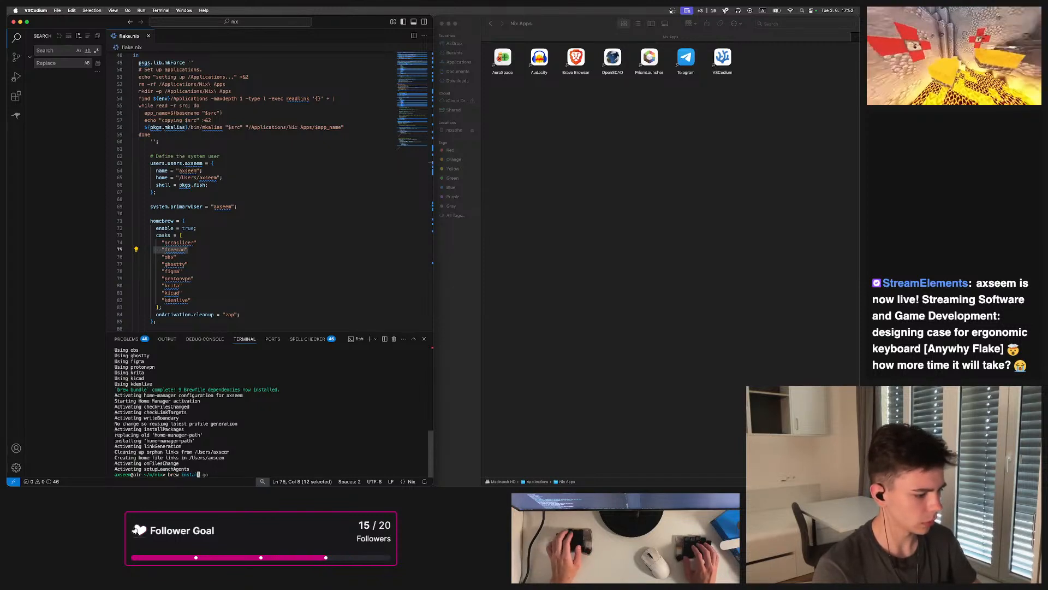
{"action": "key", "text": "Return"}
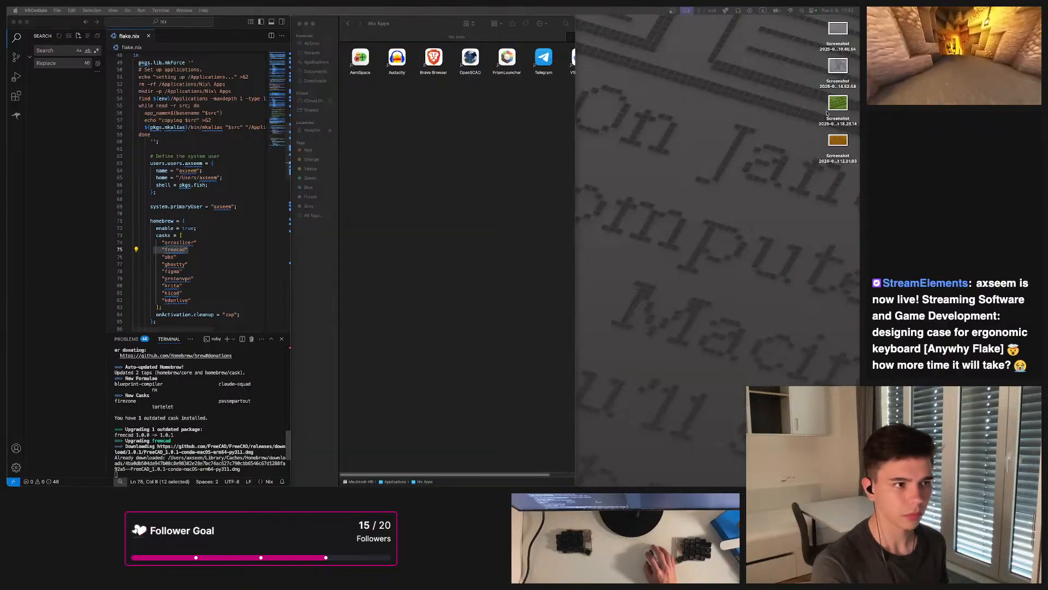
{"action": "left_click_drag", "start_coordinate": [164, 52], "coordinate": [191, 56]}
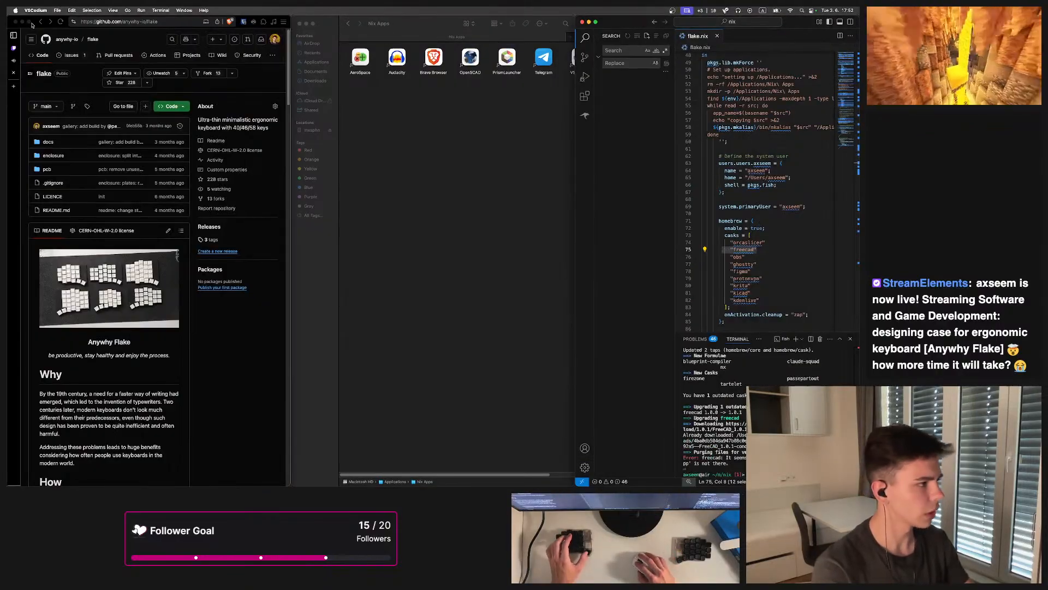
Move the Finder window onto the editor's workspace and tile it beside the code editor
{"action": "key", "text": "alt+1"}
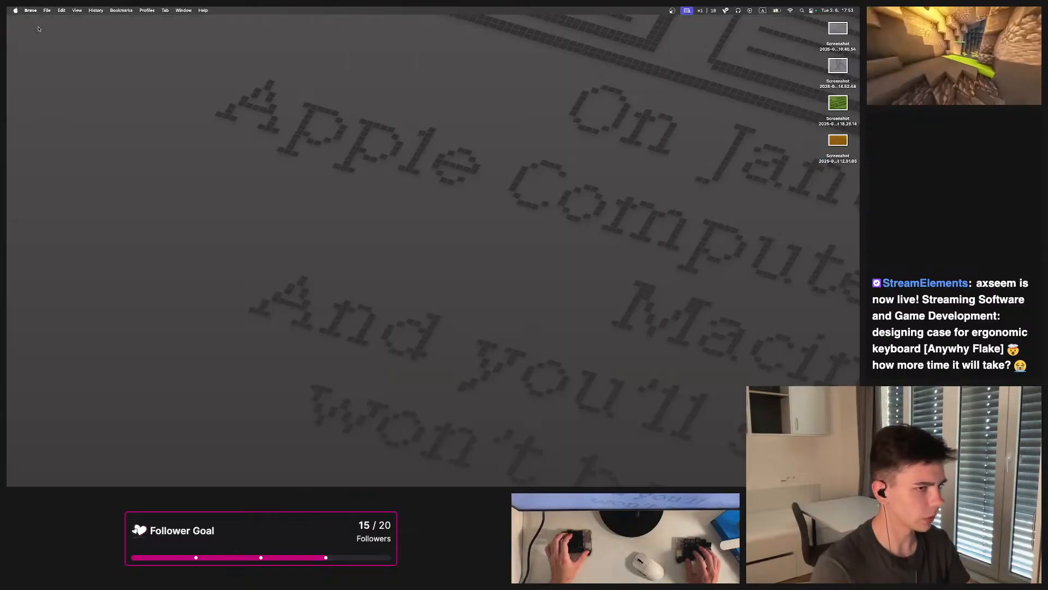
{"action": "key", "text": "alt+3"}
{"action": "key", "text": "alt+shift+1"}
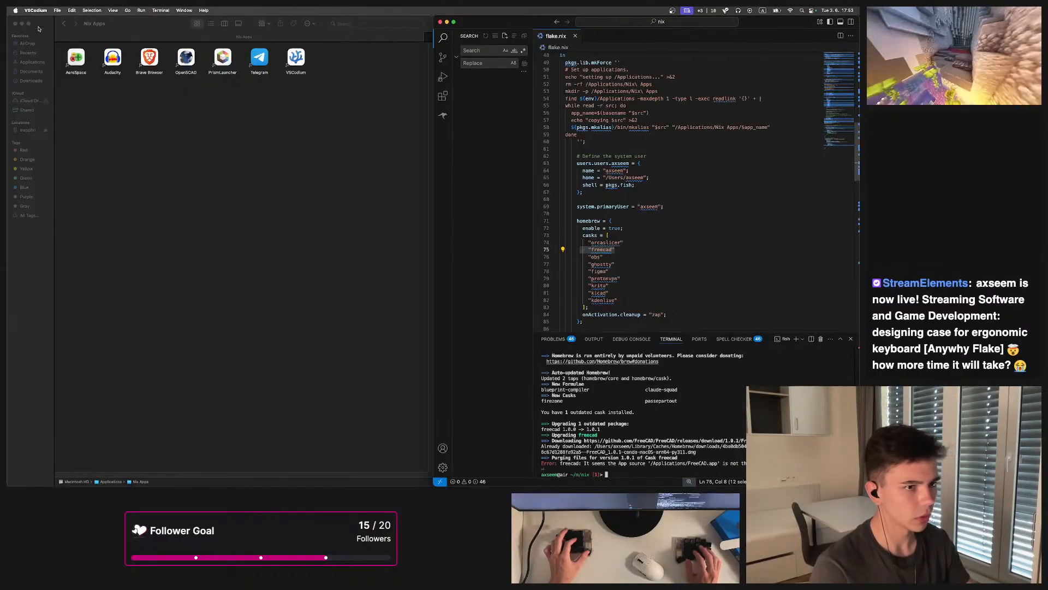
{"action": "key", "text": "alt+h"}
{"action": "key", "text": "alt+shift+2"}
{"action": "key", "text": "alt+1"}
{"action": "key", "text": "alt+3"}
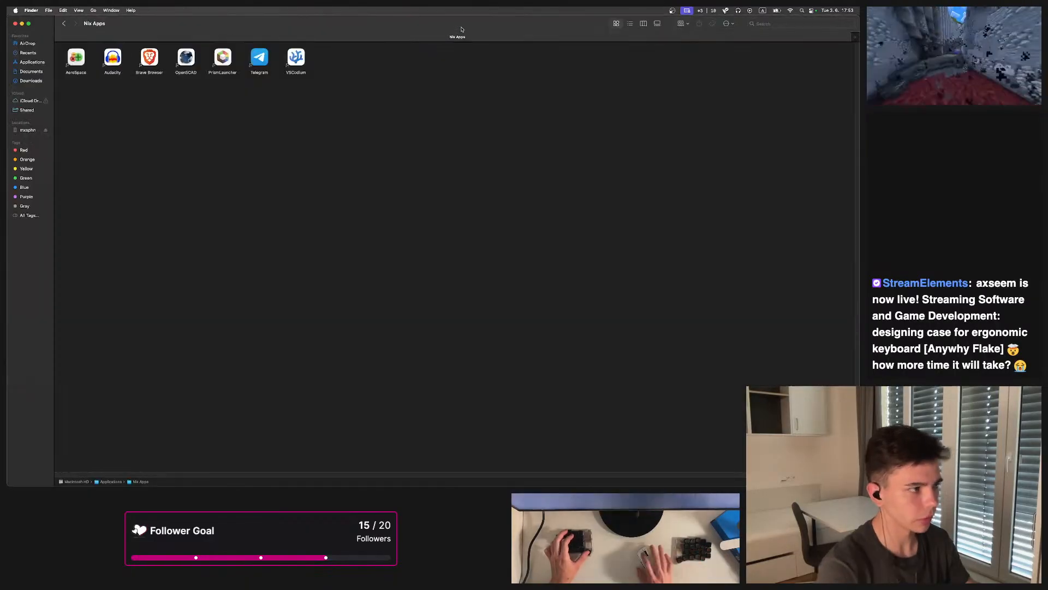
{"action": "key", "text": "alt+shift+2"}
{"action": "key", "text": "alt+2"}
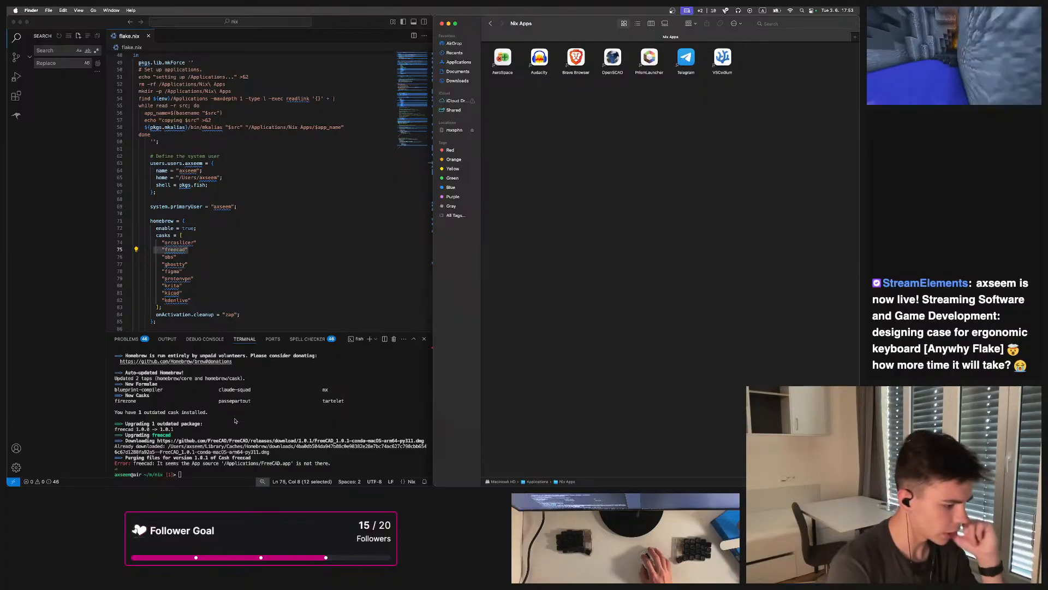
Select the FreeCAD error line in the terminal and navigate Finder back to the Applications folder
{"action": "left_click", "coordinate": [159, 468]}
{"action": "left_click_drag", "start_coordinate": [240, 463], "coordinate": [290, 463]}
{"action": "left_click", "coordinate": [490, 23]}
{"action": "left_click", "coordinate": [490, 24]}
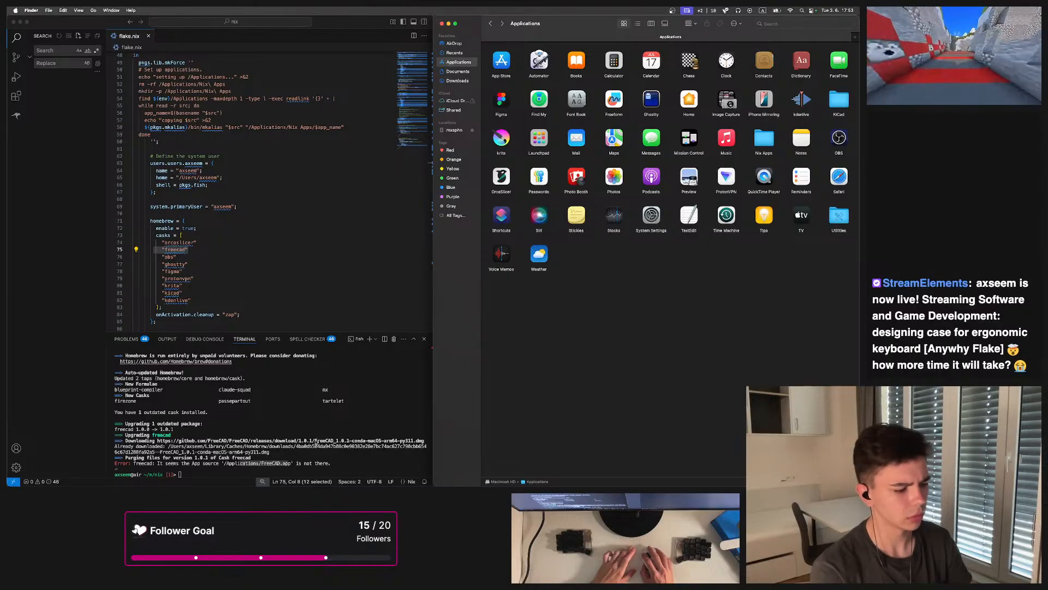
Run brew uninstall freecad --zap in the terminal
{"action": "left_click", "coordinate": [327, 438]}
{"action": "type", "text": "brew install freecad"}
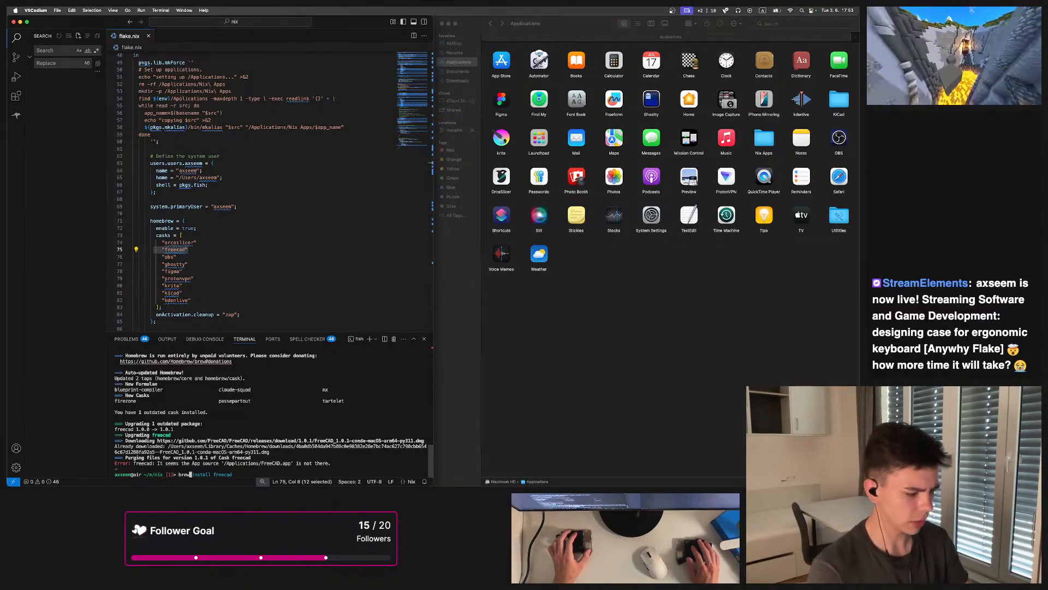
{"action": "key", "text": "Right"}
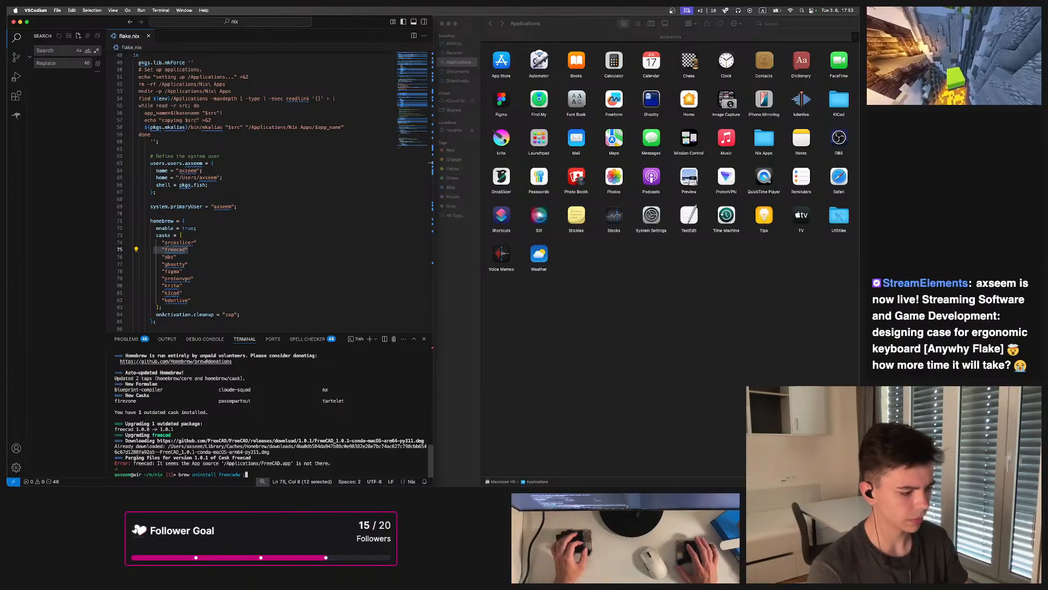
{"action": "type", "text": "--zap"}
{"action": "key", "text": "Return"}
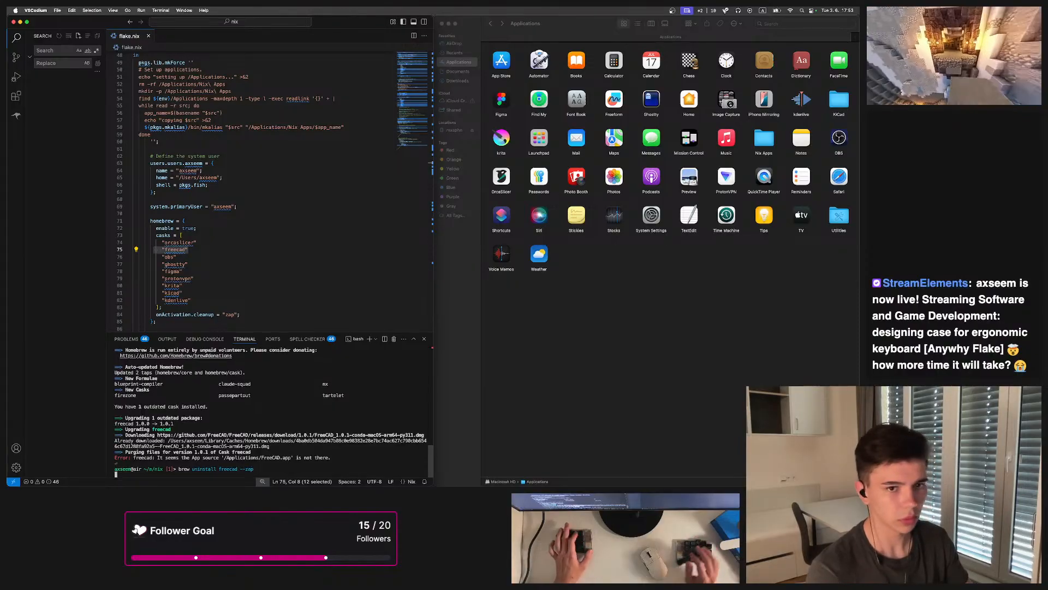
Rerun brew uninstall freecad from history, then run brew install freecad again
{"action": "key", "text": "XF86AudioLowerVolume"}
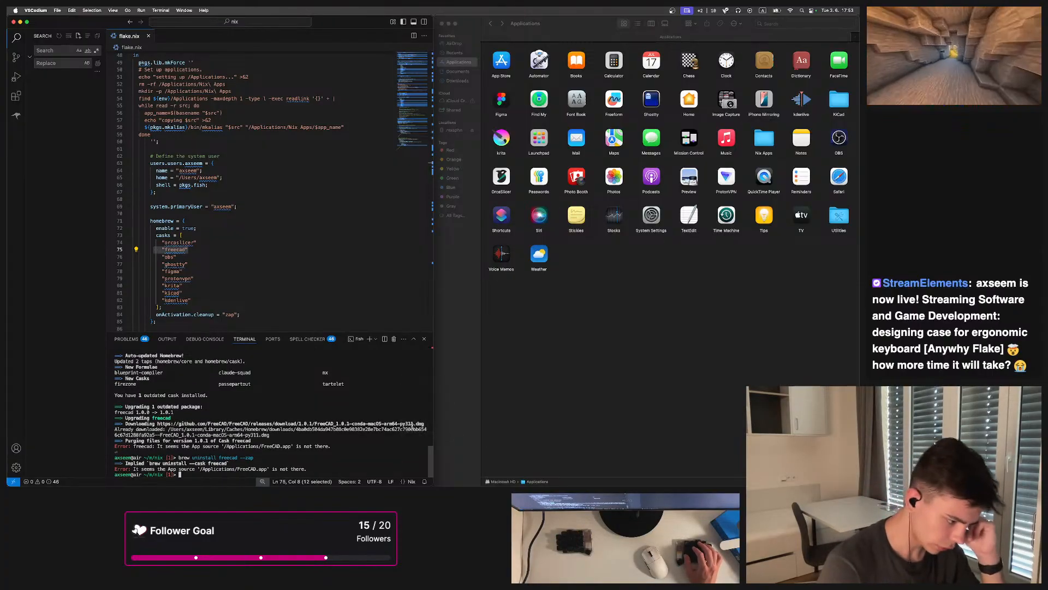
{"action": "key", "text": "Up"}
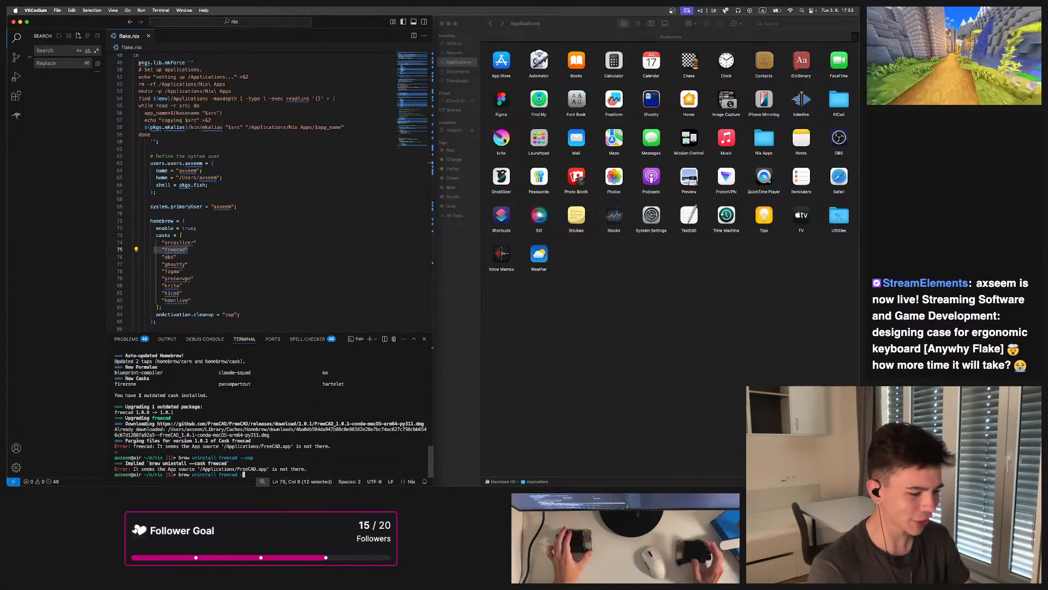
{"action": "key", "text": "Return"}
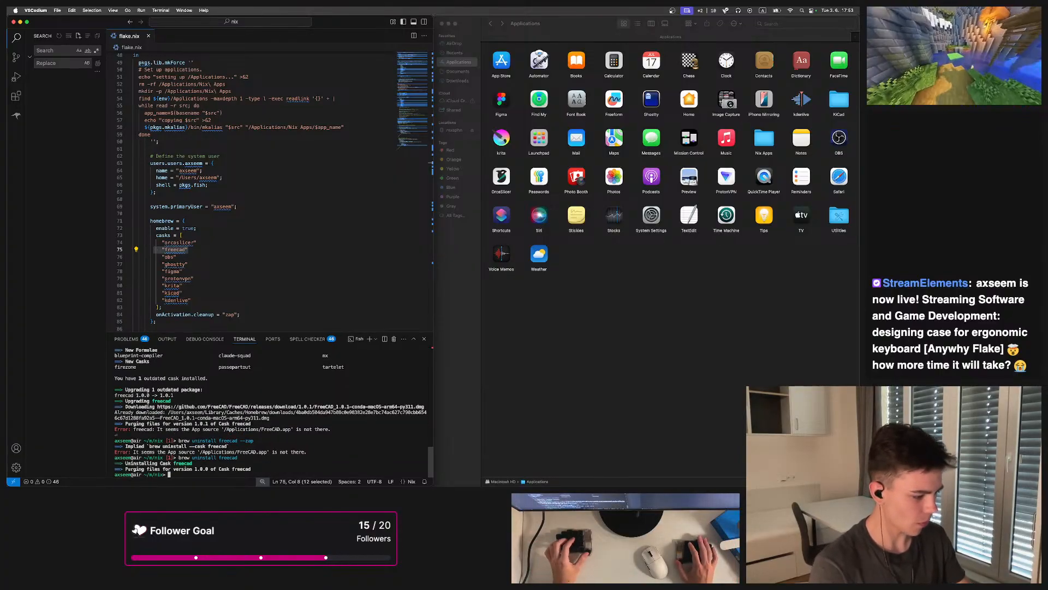
{"action": "key", "text": "Return"}
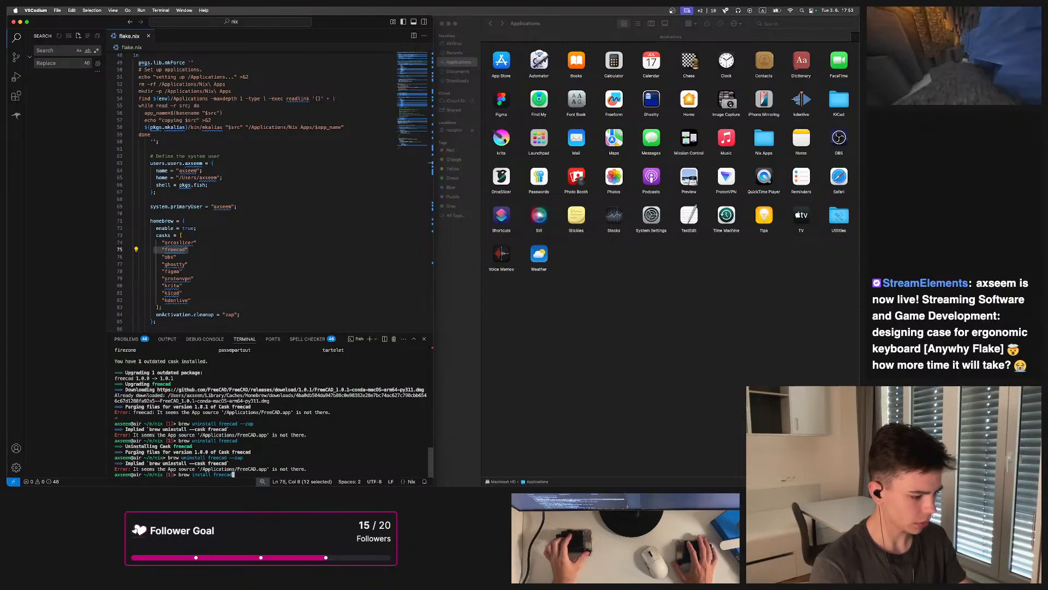
{"action": "key", "text": "Return"}
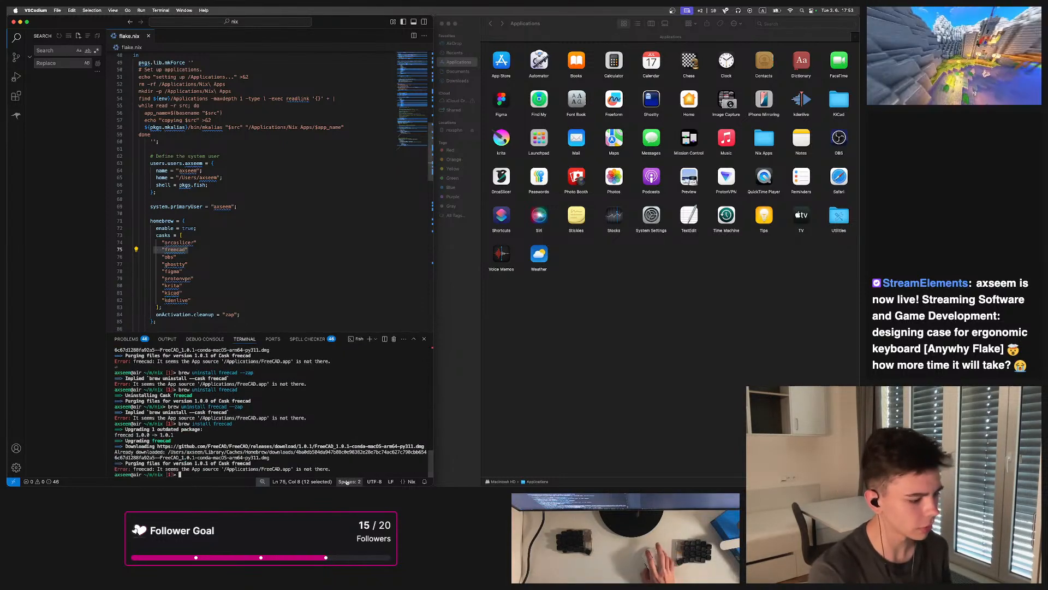
Copy the terminal's App source error, search the web for it prefixed with 'homebrew', and read the GitHub discussion
{"action": "left_click_drag", "start_coordinate": [337, 470], "coordinate": [116, 469]}
{"action": "key", "text": "super+c"}
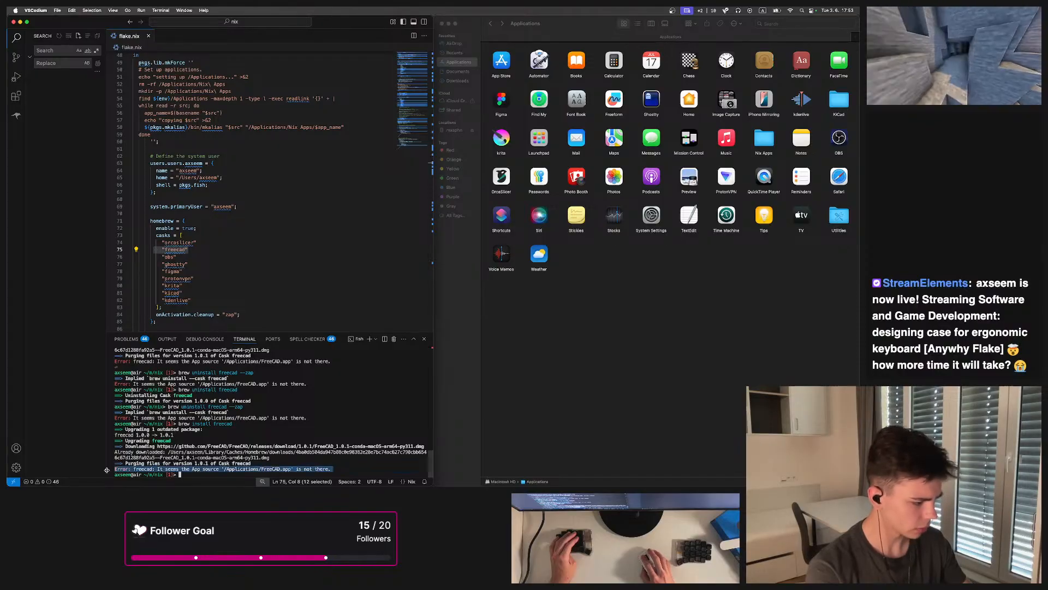
{"action": "left_click", "coordinate": [562, 401]}
{"action": "key", "text": "alt+1"}
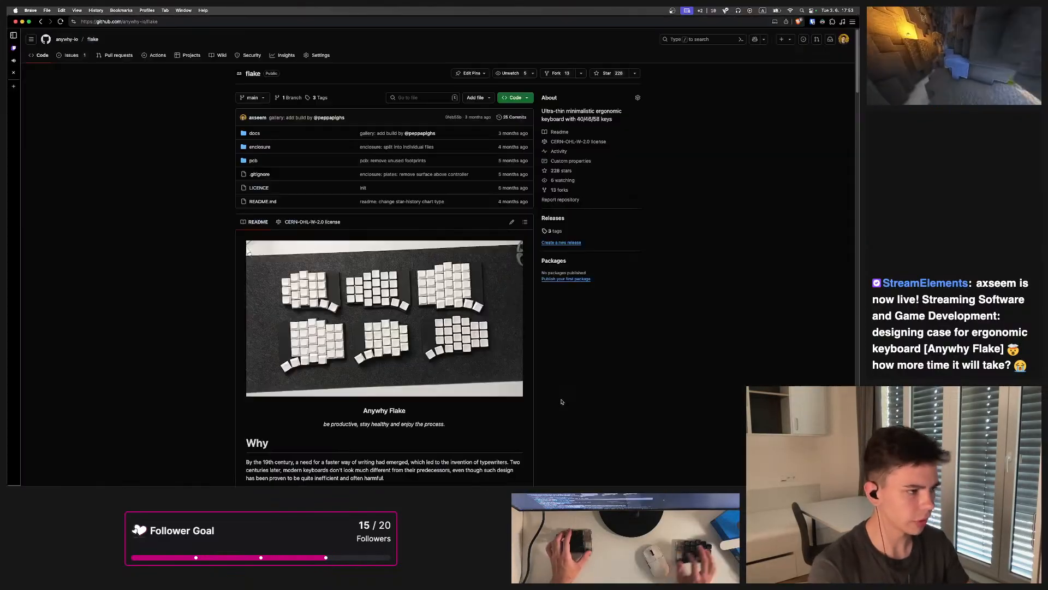
{"action": "key", "text": "super+t"}
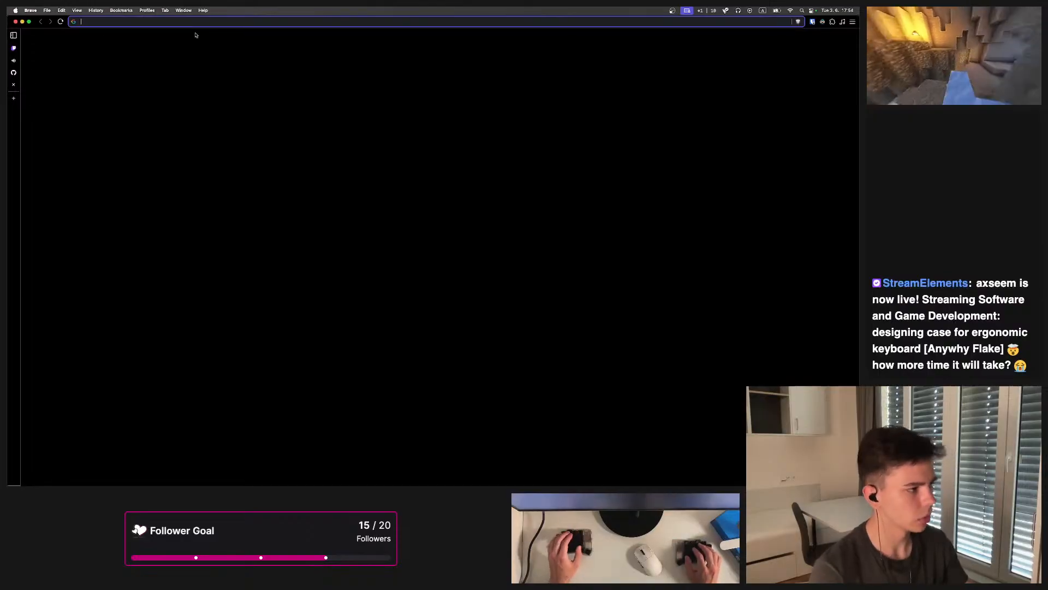
{"action": "type", "text": "homebrew"}
{"action": "key", "text": "super+v"}
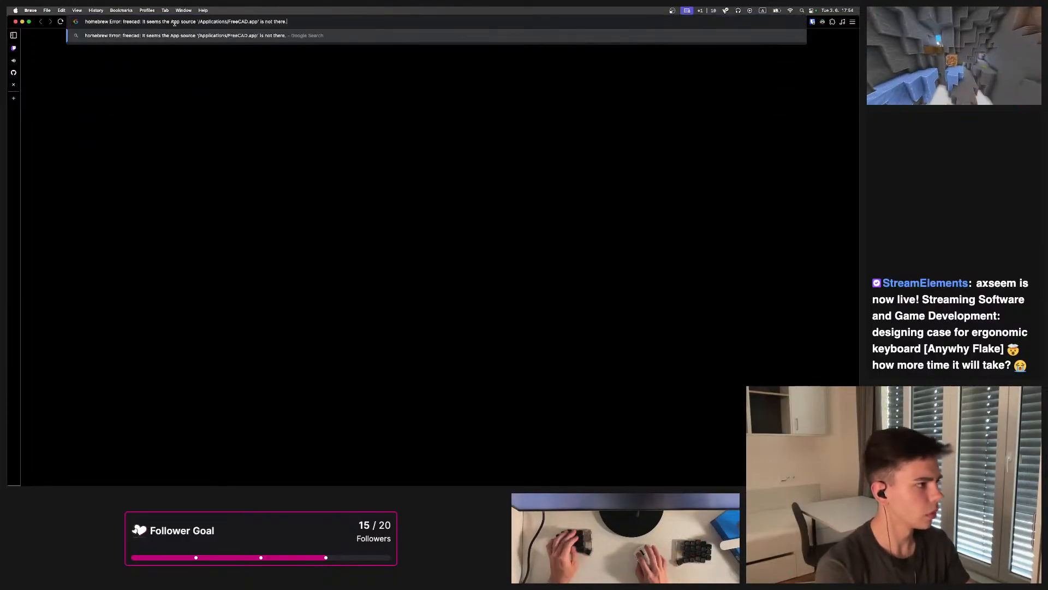
{"action": "key", "text": "Return"}
{"action": "left_click", "coordinate": [154, 103]}
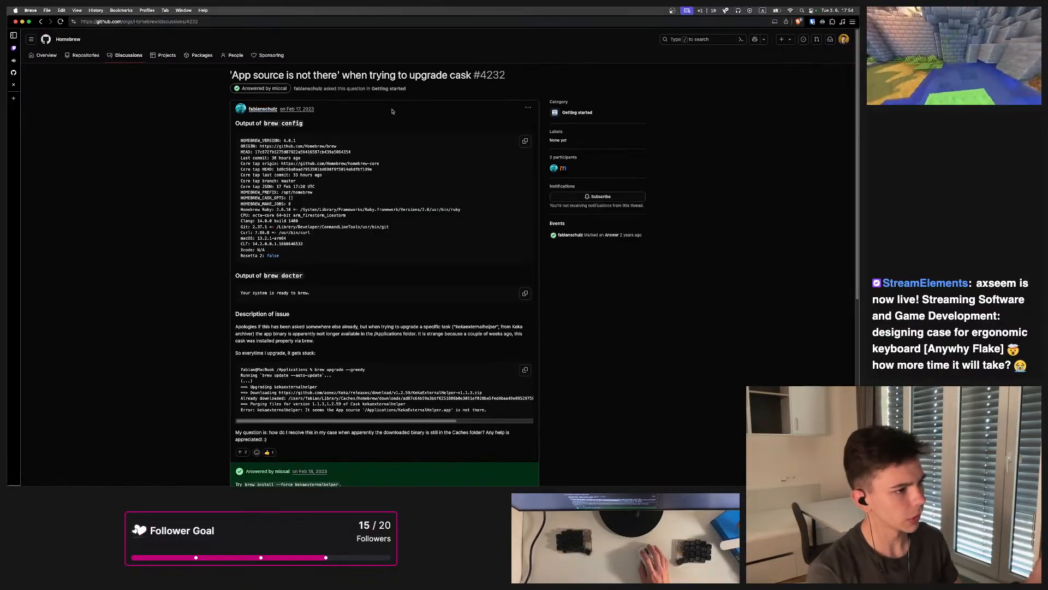
{"action": "scroll", "coordinate": [275, 262], "scroll_direction": "down", "scroll_amount": 5}
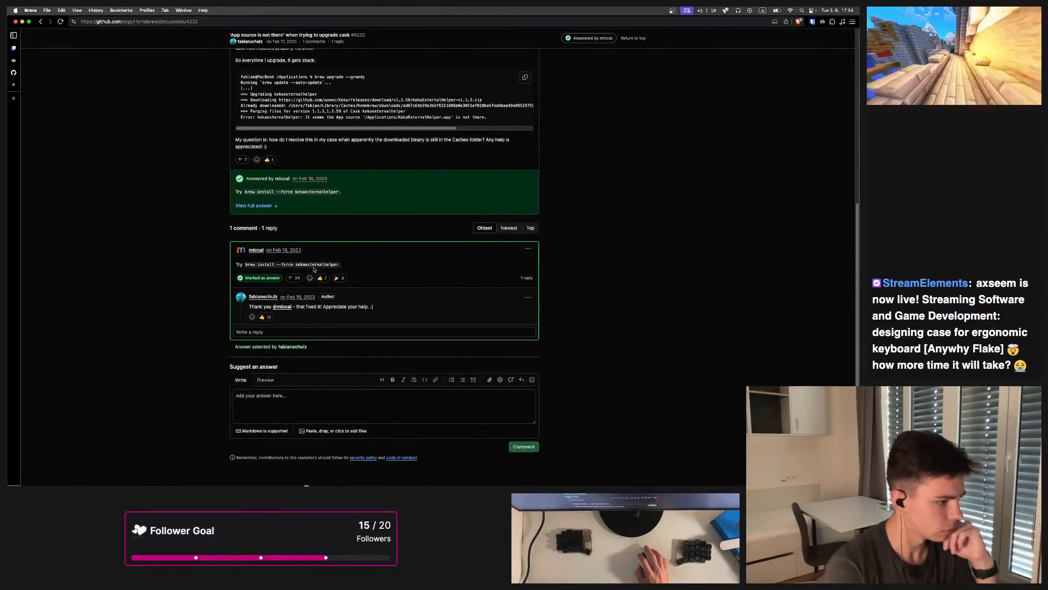
Run brew install freecad --force in the terminal
{"action": "key", "text": "alt+2"}
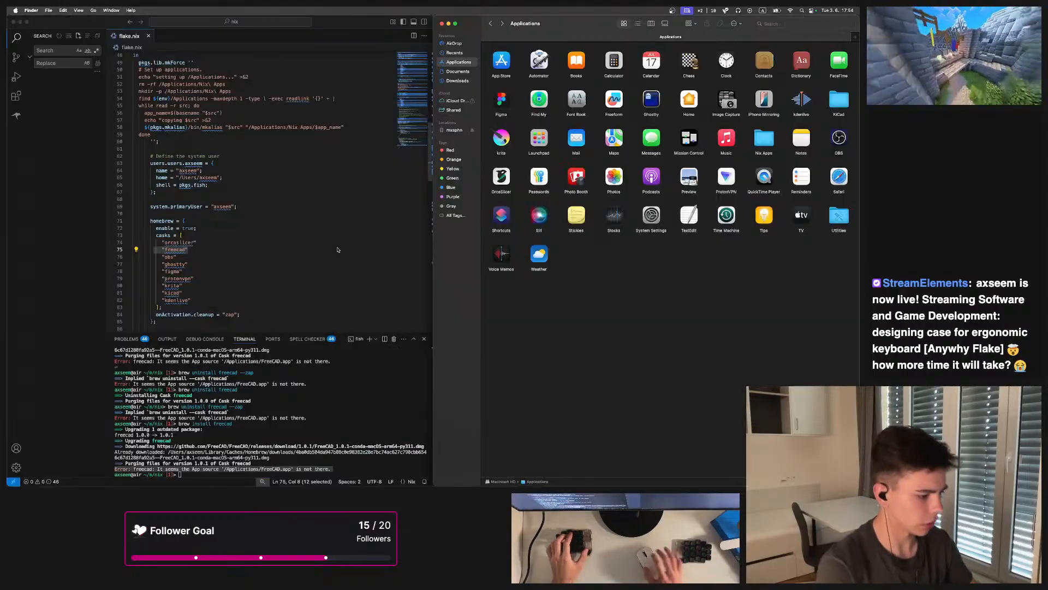
{"action": "left_click", "coordinate": [354, 391]}
{"action": "key", "text": "Up"}
{"action": "type", "text": "--f"}
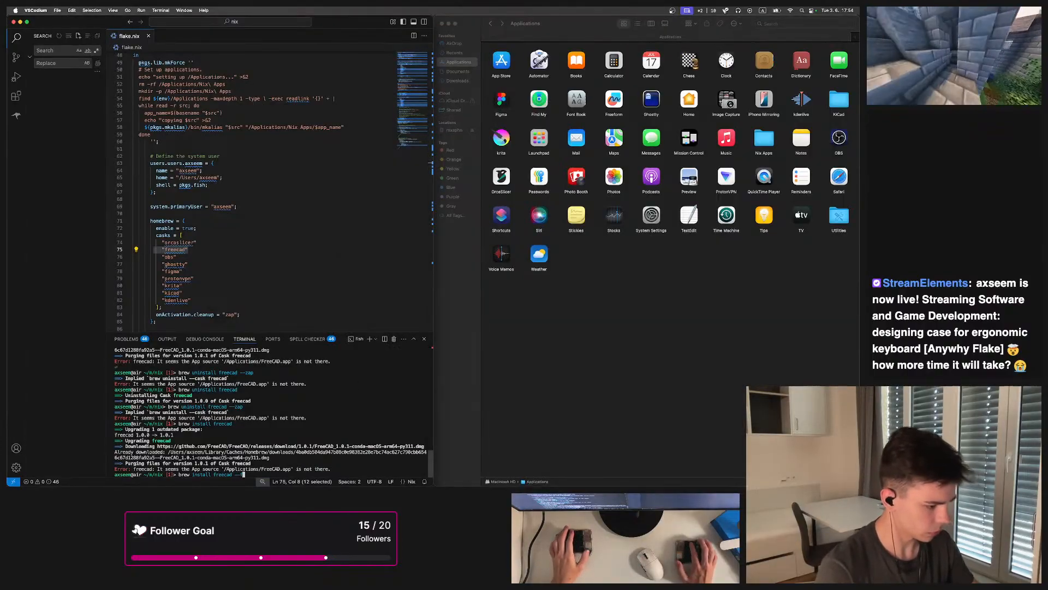
{"action": "type", "text": "orce"}
{"action": "key", "text": "Return"}
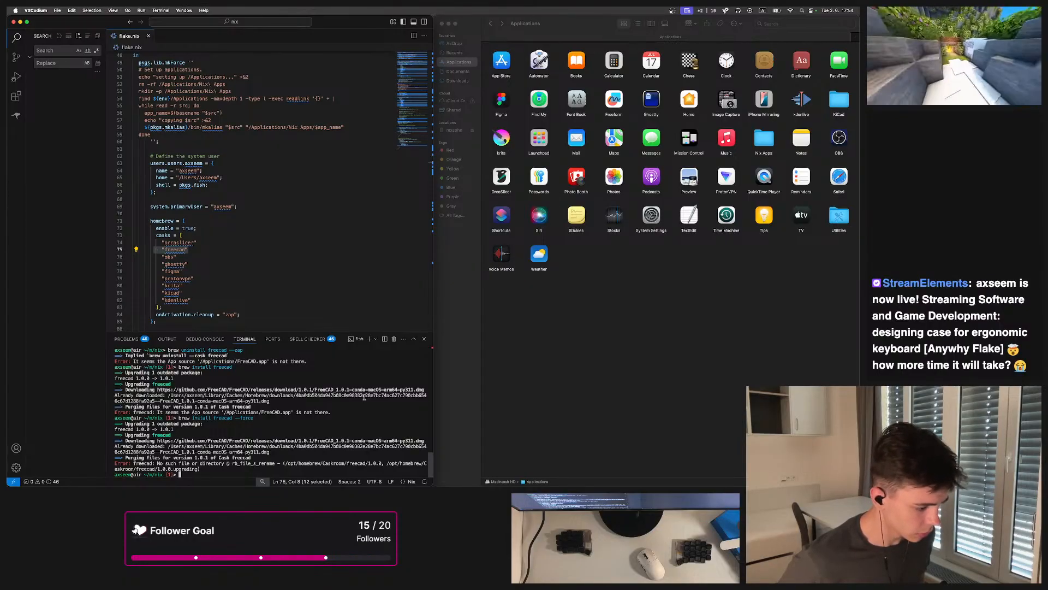
Edit the terminal command into brew uninstall freecad --zap
{"action": "type", "text": "brew install freecad --forc"}
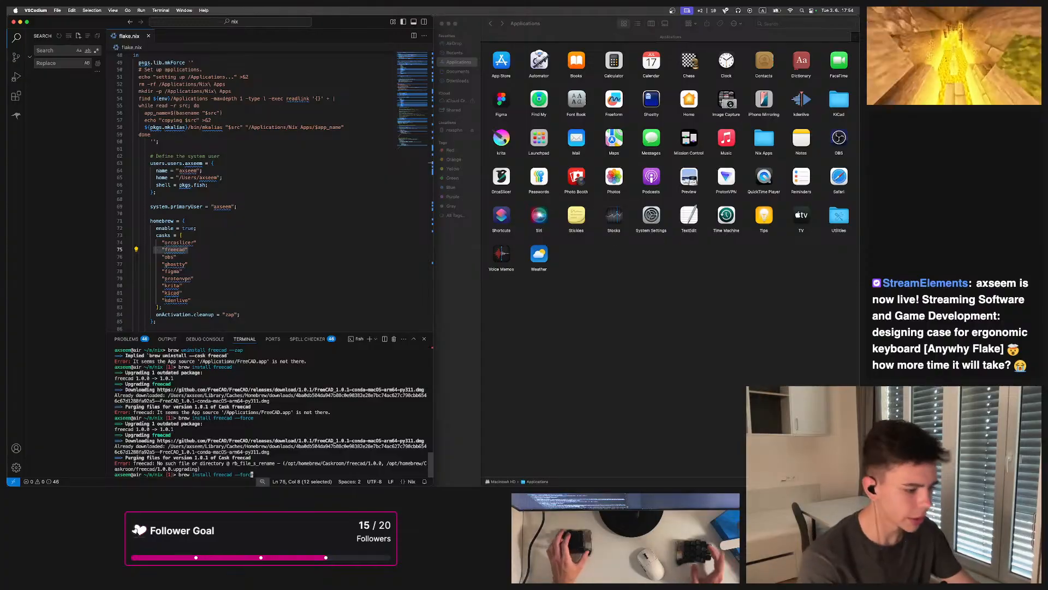
{"action": "key", "text": "Left"}
{"action": "key", "text": "Left"}
{"action": "key", "text": "Left"}
{"action": "key", "text": "Left"}
{"action": "key", "text": "Left"}
{"action": "key", "text": "Left"}
{"action": "key", "text": "Left"}
{"action": "key", "text": "Left"}
{"action": "key", "text": "Left"}
{"action": "key", "text": "Left"}
{"action": "key", "text": "Left"}
{"action": "key", "text": "Left"}
{"action": "key", "text": "Left"}
{"action": "key", "text": "Left"}
{"action": "key", "text": "Left"}
{"action": "key", "text": "Left"}
{"action": "key", "text": "Left"}
{"action": "key", "text": "Left"}
{"action": "key", "text": "Left"}
{"action": "key", "text": "Left"}
{"action": "key", "text": "BackSpace"}
{"action": "type", "text": "uni"}
{"action": "key", "text": "Right"}
{"action": "key", "text": "Right"}
{"action": "key", "text": "Right"}
{"action": "key", "text": "Right"}
{"action": "key", "text": "Right"}
{"action": "key", "text": "Right"}
{"action": "key", "text": "Right"}
{"action": "key", "text": "Right"}
{"action": "key", "text": "BackSpace"}
{"action": "key", "text": "BackSpace"}
{"action": "key", "text": "BackSpace"}
{"action": "key", "text": "BackSpace"}
{"action": "key", "text": "BackSpace"}
{"action": "key", "text": "BackSpace"}
{"action": "key", "text": "BackSpace"}
{"action": "key", "text": "BackSpace"}
{"action": "key", "text": "BackSpace"}
{"action": "key", "text": "BackSpace"}
{"action": "key", "text": "BackSpace"}
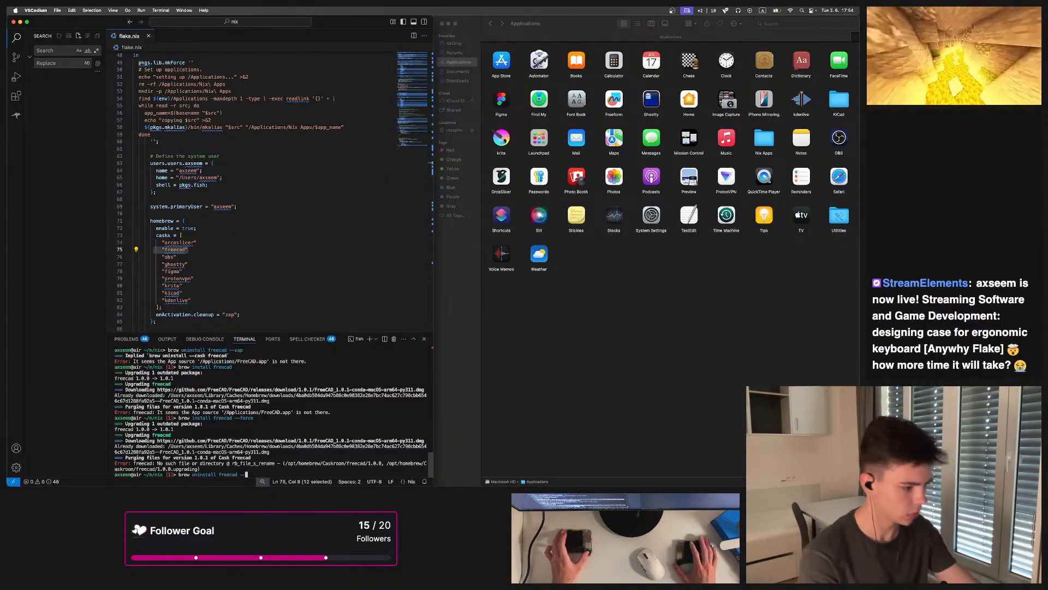
{"action": "type", "text": "cad"}
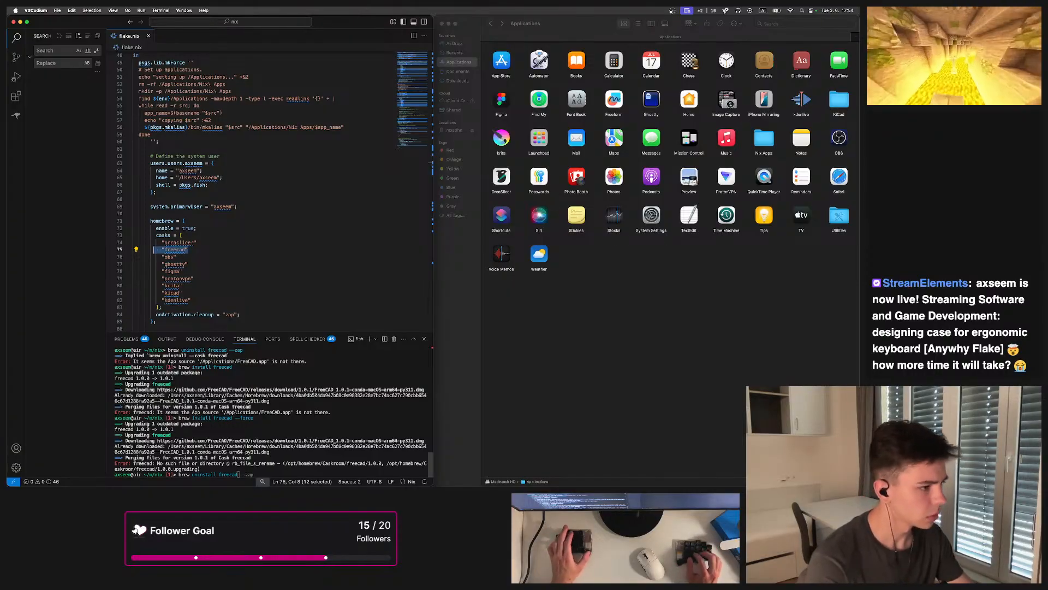
{"action": "key", "text": "super+2"}
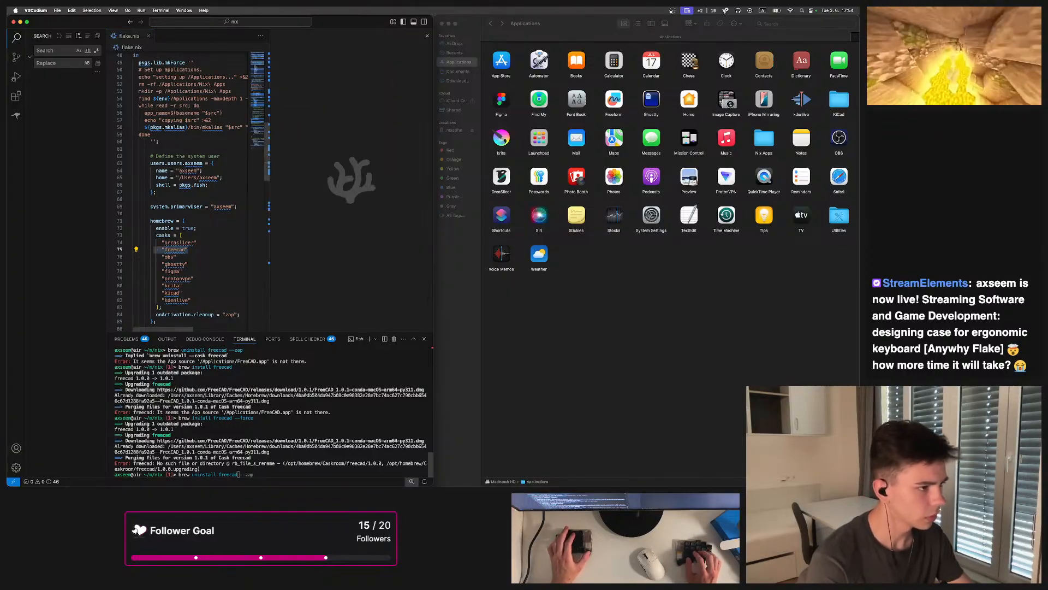
{"action": "left_click", "coordinate": [427, 36]}
{"action": "left_click", "coordinate": [366, 470]}
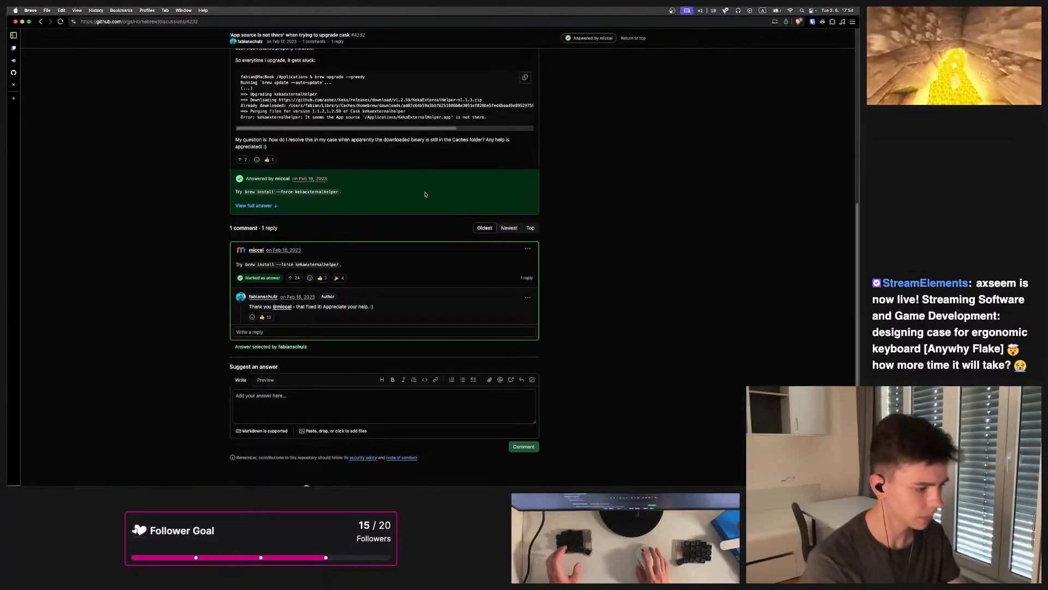
{"action": "mouse_move", "coordinate": [366, 478]}
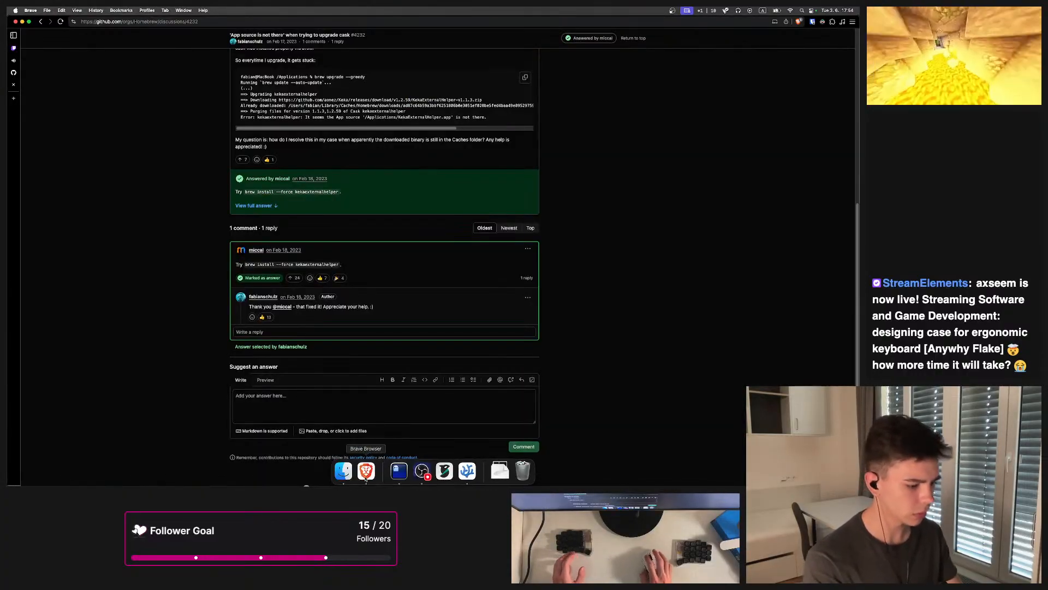
{"action": "left_click", "coordinate": [467, 471]}
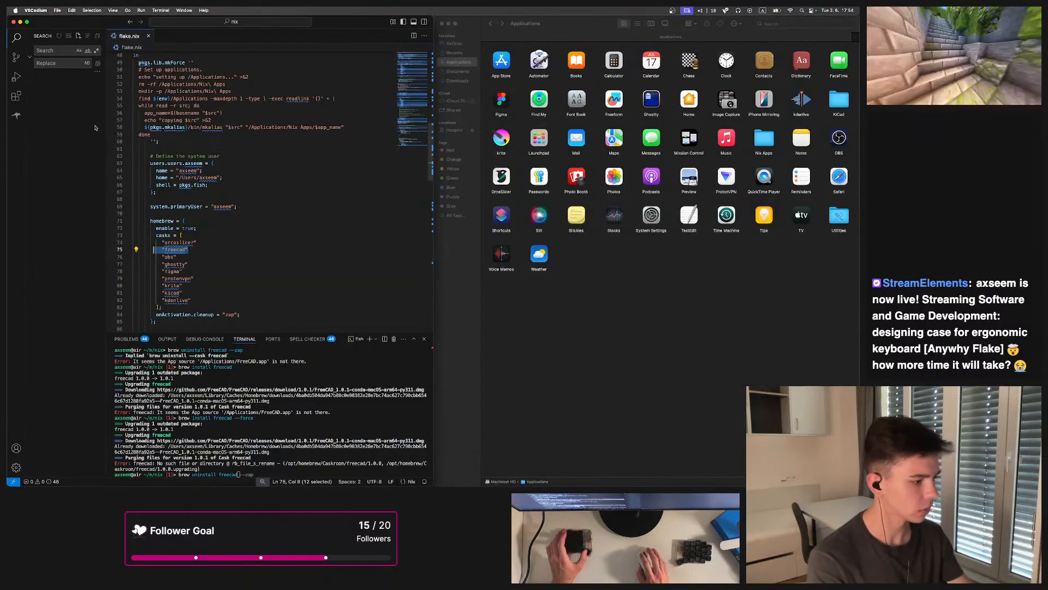
Add the force option and run brew uninstall --force --zap freecad
{"action": "type", "text": "-force"}
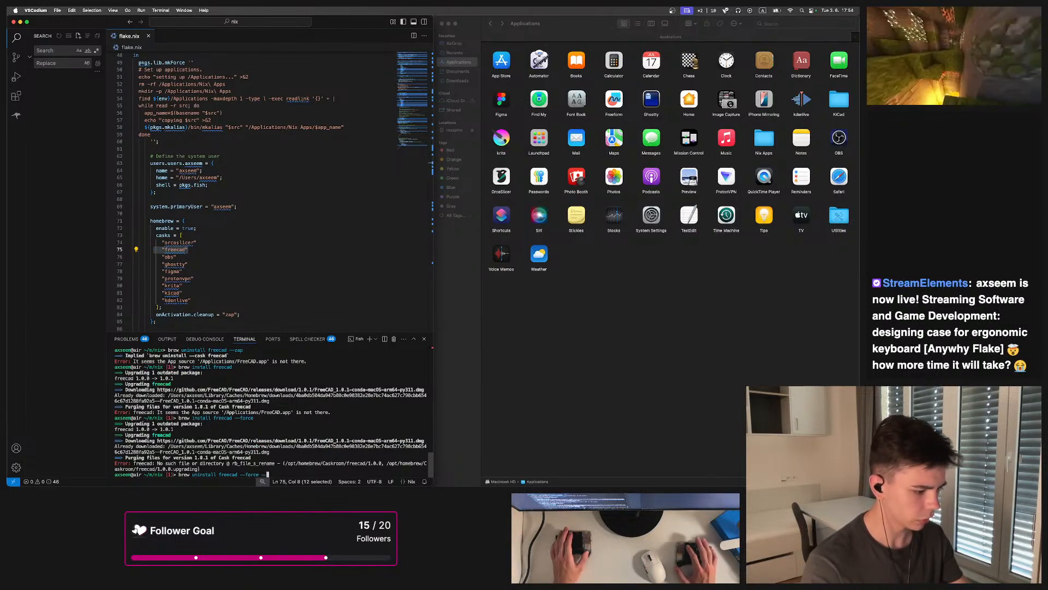
{"action": "type", "text": " --"}
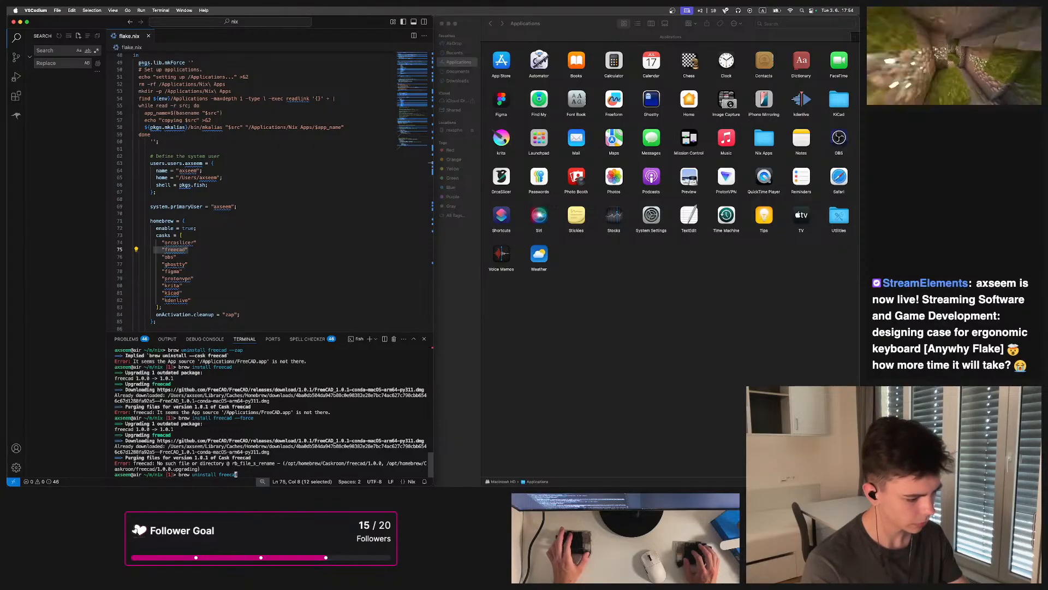
{"action": "type", "text": "--force --za"}
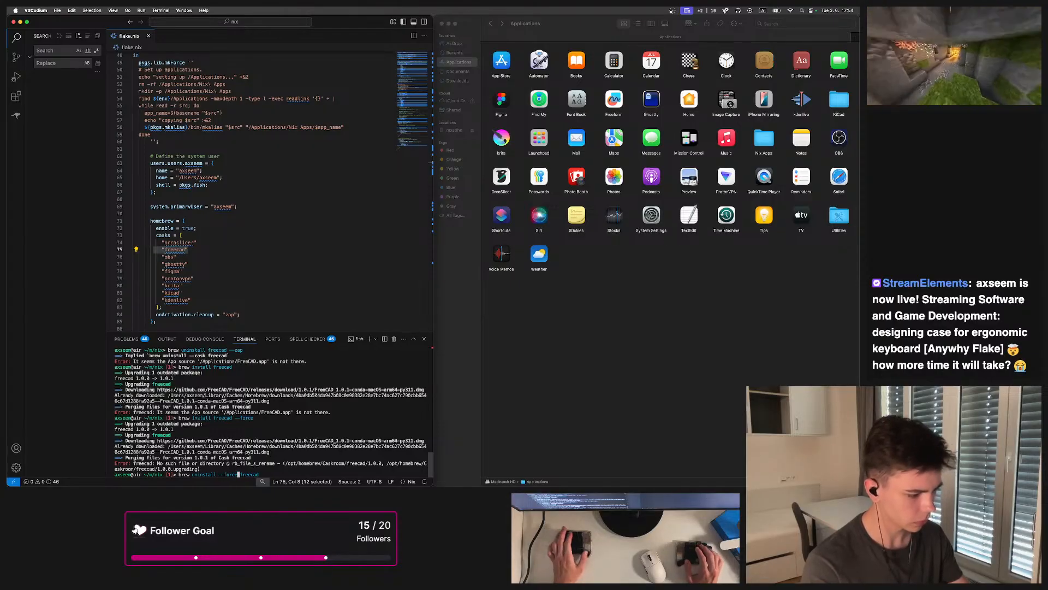
{"action": "type", "text": "p"}
{"action": "key", "text": "Return"}
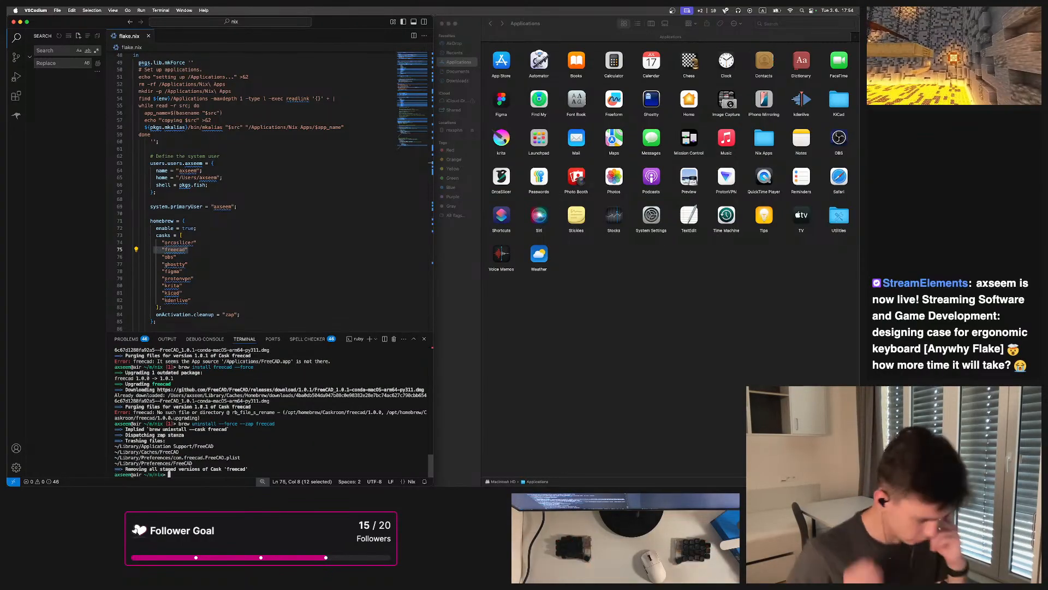
Run brew install --force freecad in the terminal
{"action": "type", "text": "brew install freecad --force"}
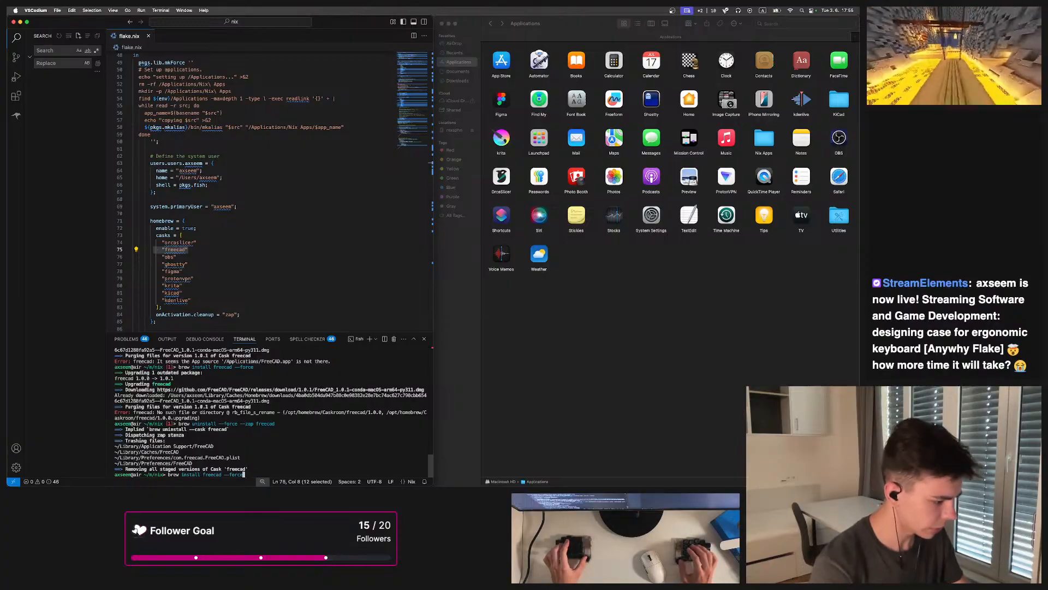
{"action": "key", "text": "BackSpace"}
{"action": "key", "text": "BackSpace"}
{"action": "key", "text": "BackSpace"}
{"action": "key", "text": "BackSpace"}
{"action": "key", "text": "BackSpace"}
{"action": "key", "text": "BackSpace"}
{"action": "key", "text": "BackSpace"}
{"action": "key", "text": "BackSpace"}
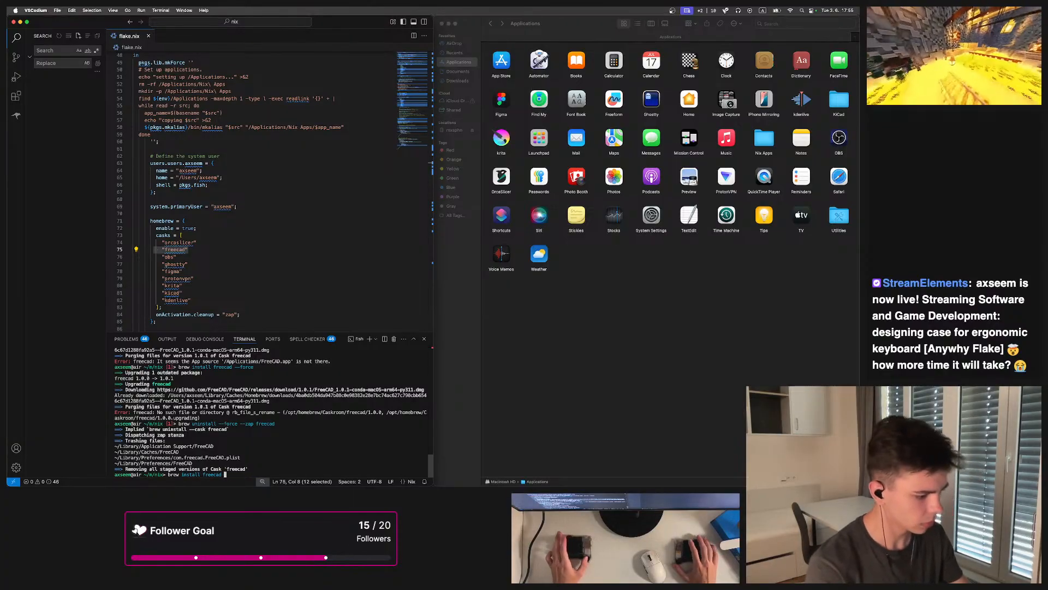
{"action": "type", "text": "--force"}
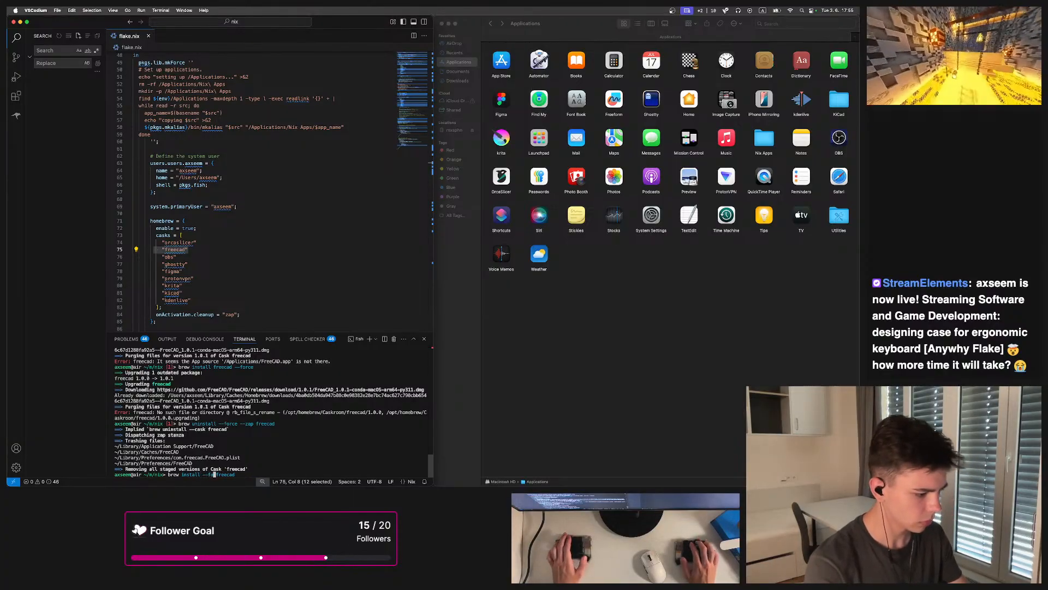
{"action": "key", "text": "Return"}
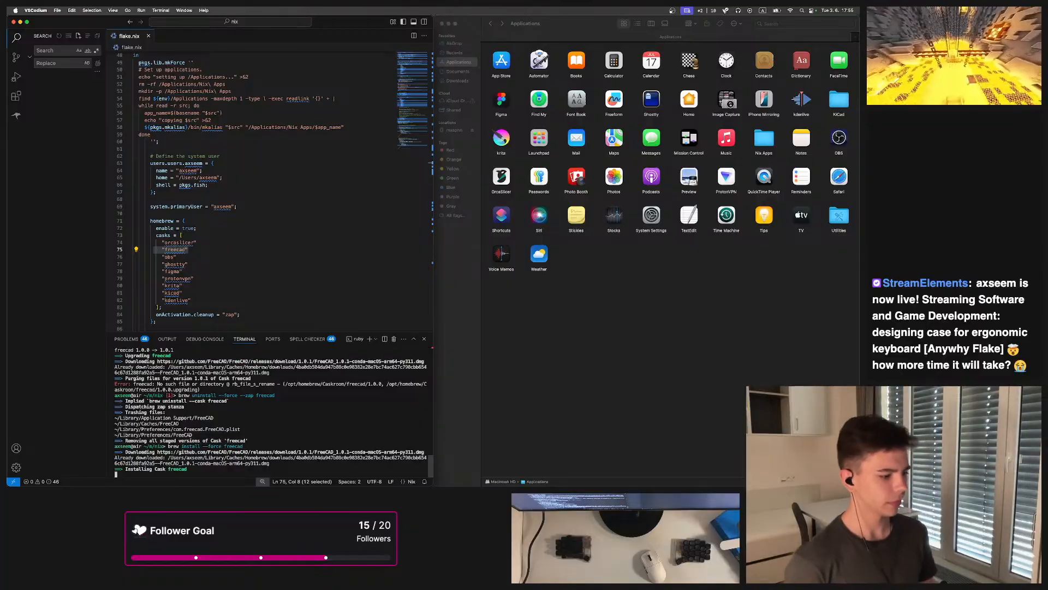
Read through the Anywhy Flake README on GitHub while the install runs
{"action": "left_click", "coordinate": [553, 384]}
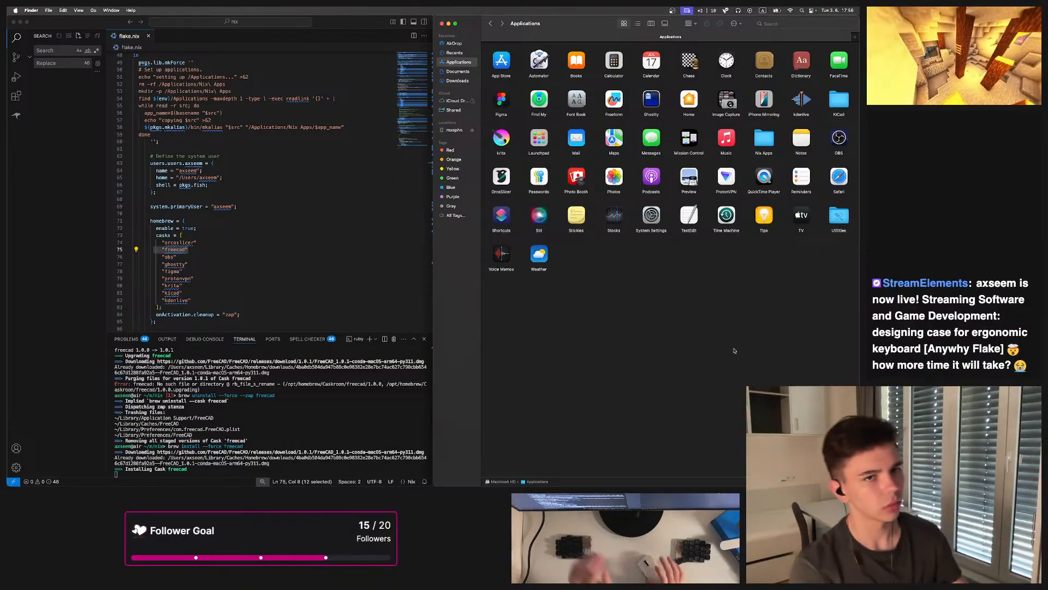
{"action": "left_click", "coordinate": [238, 457]}
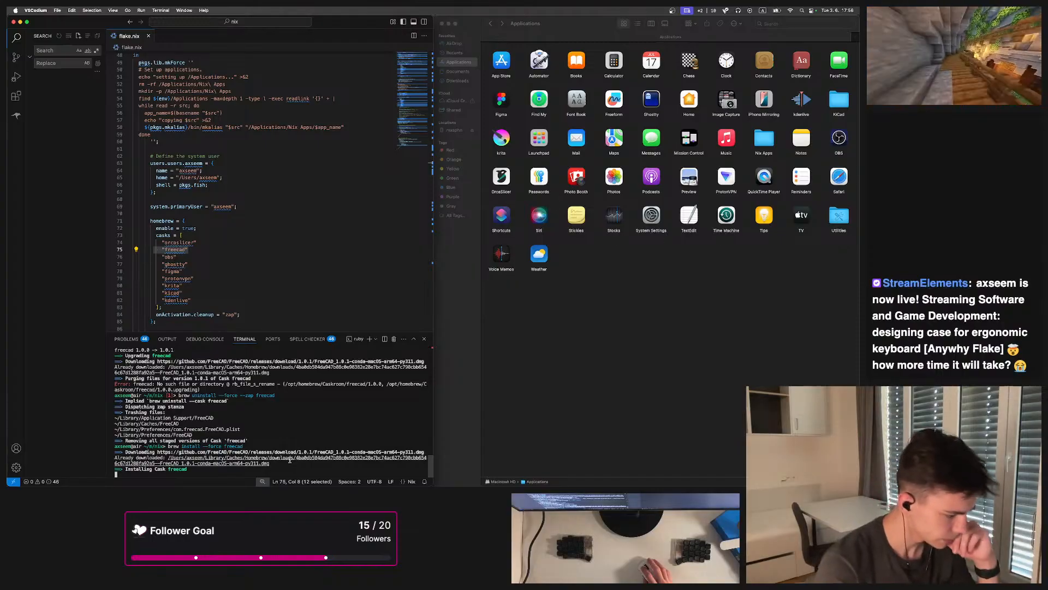
{"action": "left_click", "coordinate": [366, 471]}
{"action": "scroll", "coordinate": [338, 116], "scroll_direction": "up", "scroll_amount": 5}
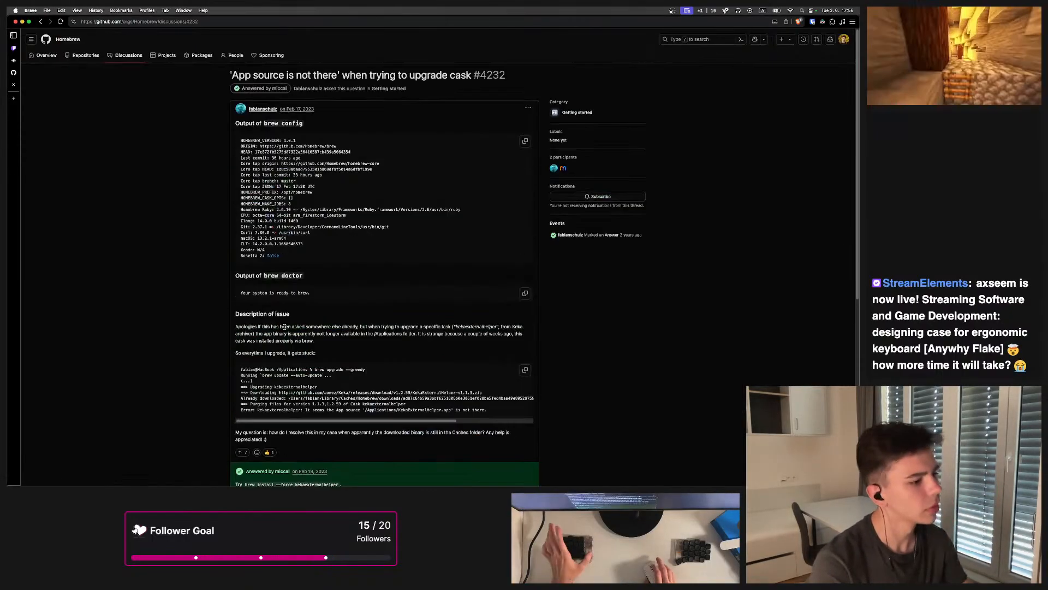
{"action": "left_click", "coordinate": [13, 85]}
{"action": "scroll", "coordinate": [367, 302], "scroll_direction": "down", "scroll_amount": 10}
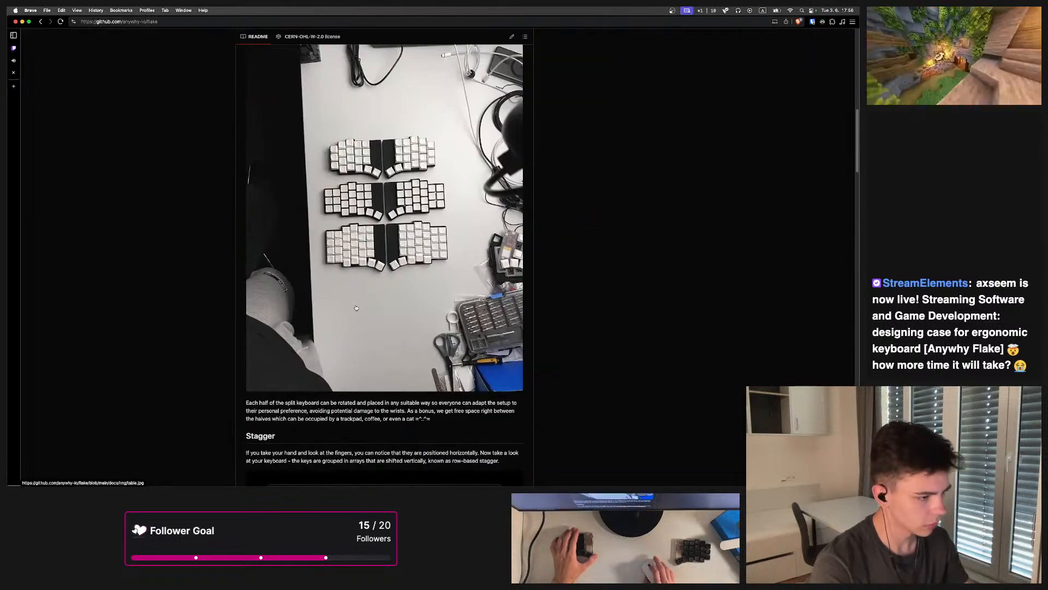
{"action": "scroll", "coordinate": [367, 302], "scroll_direction": "down", "scroll_amount": 10}
{"action": "scroll", "coordinate": [367, 301], "scroll_direction": "down", "scroll_amount": 15}
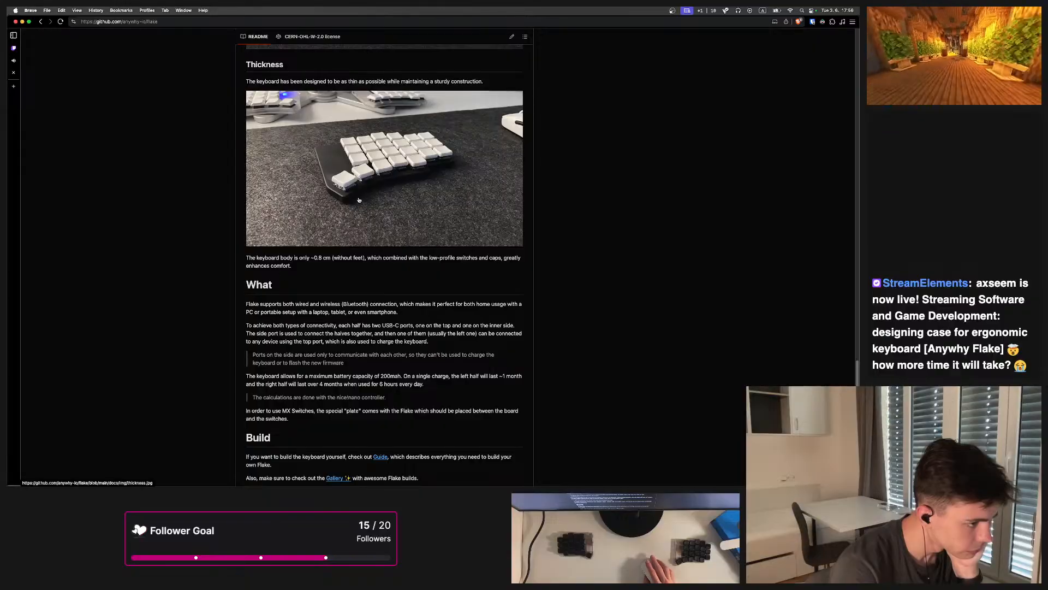
{"action": "scroll", "coordinate": [359, 200], "scroll_direction": "up", "scroll_amount": 15}
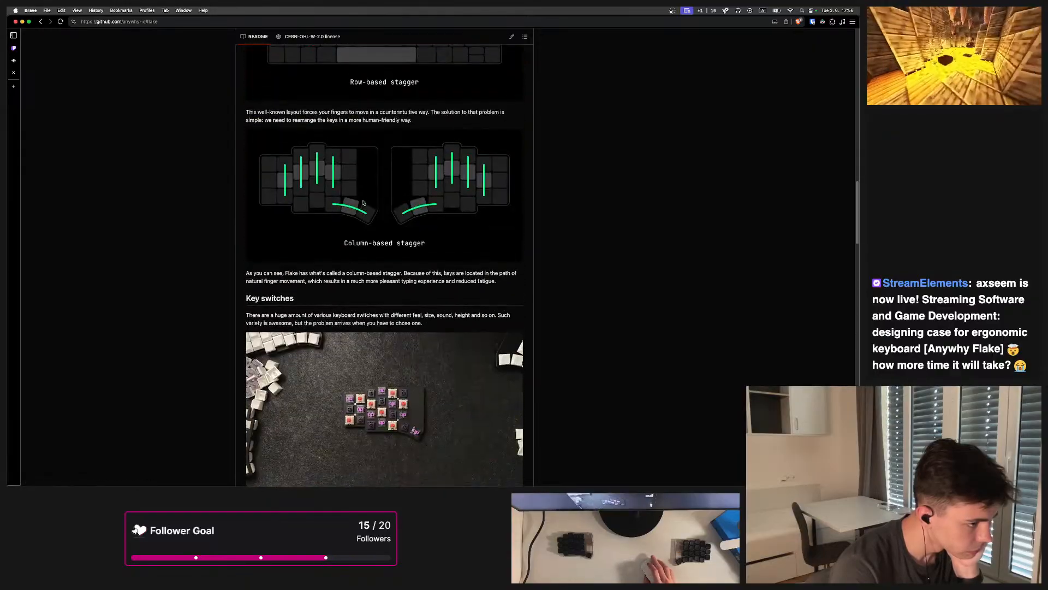
{"action": "scroll", "coordinate": [363, 202], "scroll_direction": "up", "scroll_amount": 5}
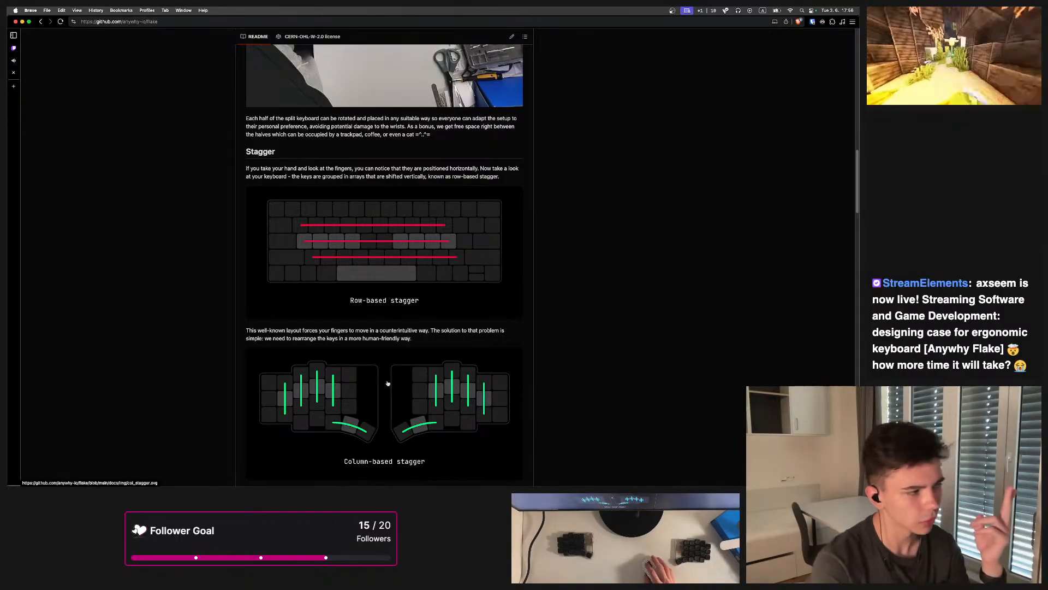
{"action": "scroll", "coordinate": [384, 377], "scroll_direction": "down", "scroll_amount": 5}
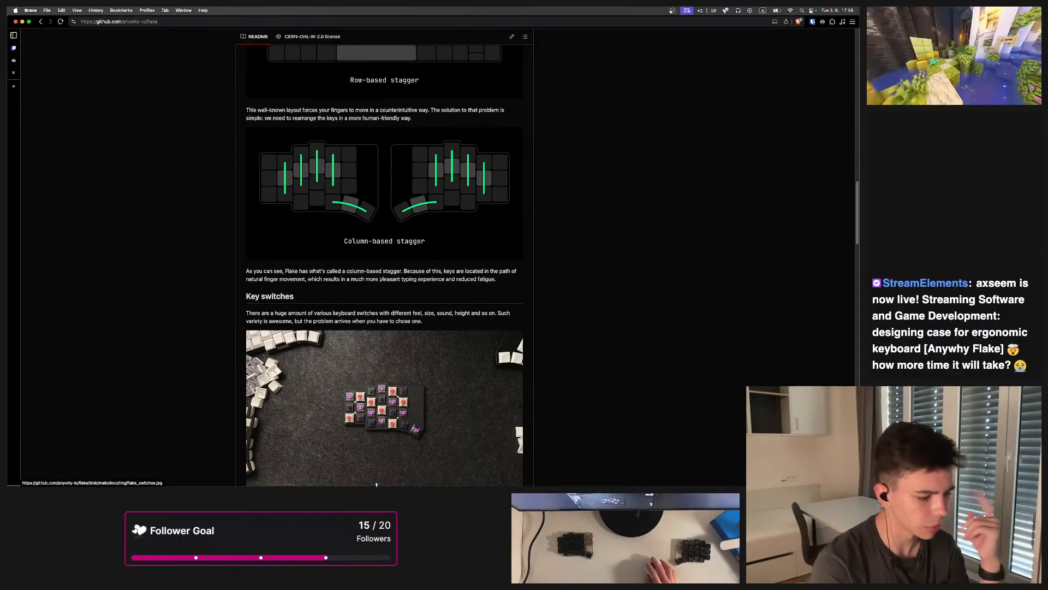
{"action": "left_click", "coordinate": [467, 470]}
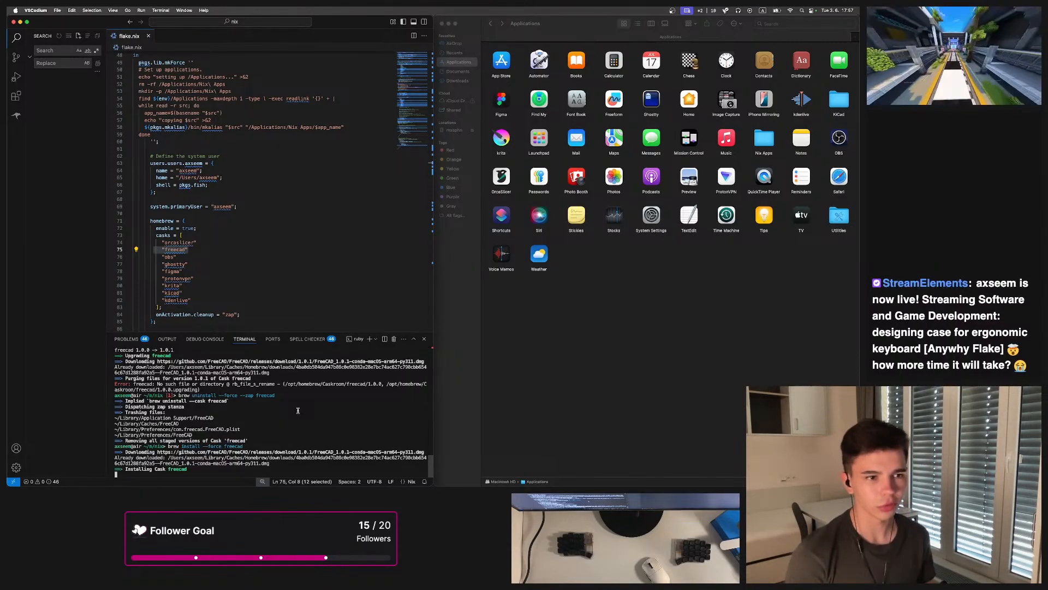
Close the Applications Finder window and show a widened Explorer sidebar on the right side of the editor
{"action": "left_click", "coordinate": [447, 24]}
{"action": "left_click", "coordinate": [448, 24]}
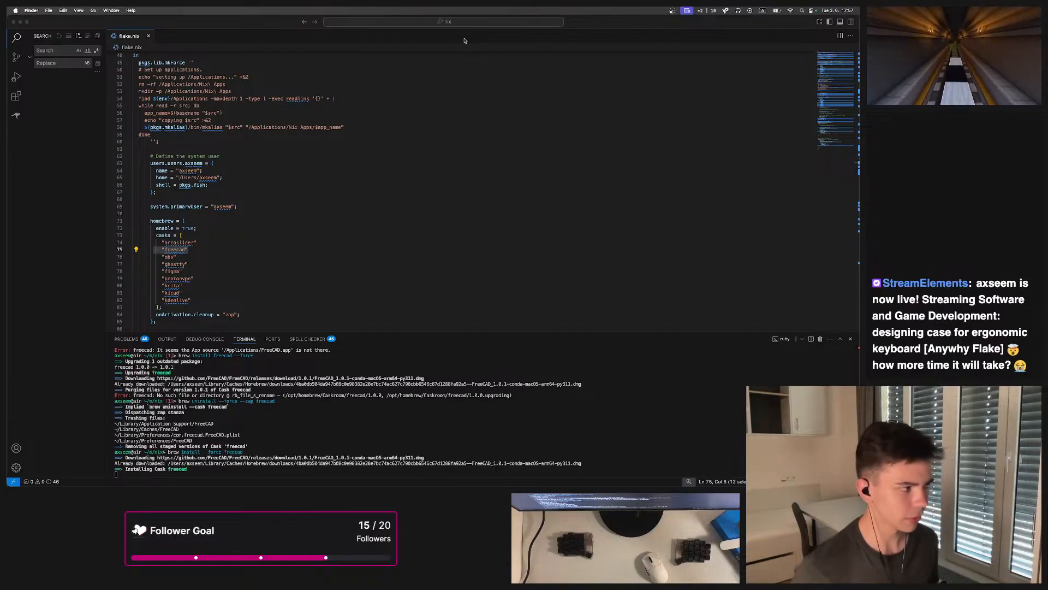
{"action": "left_click", "coordinate": [17, 37]}
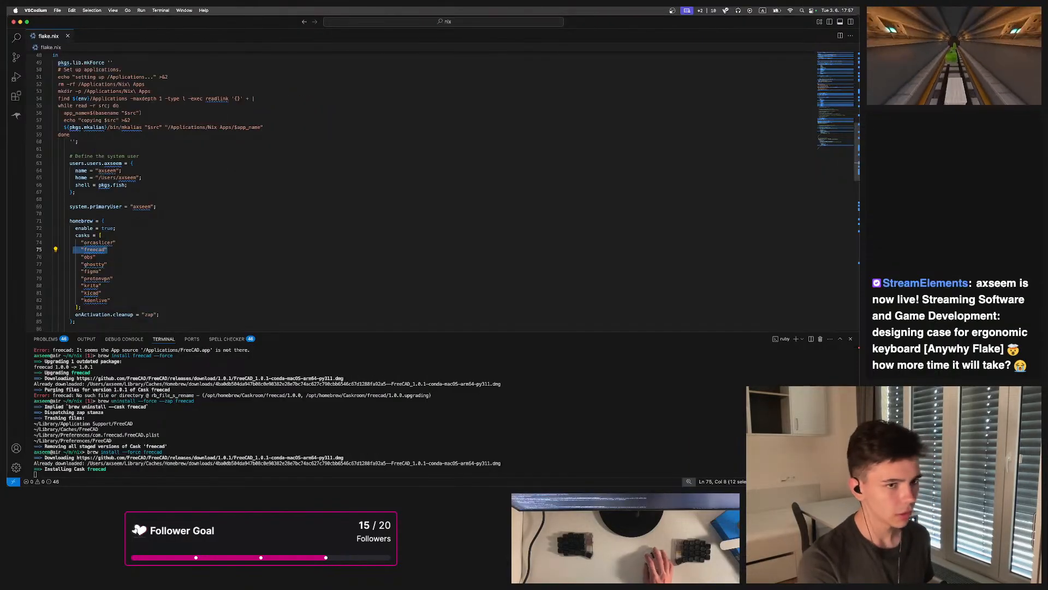
{"action": "left_click", "coordinate": [851, 22]}
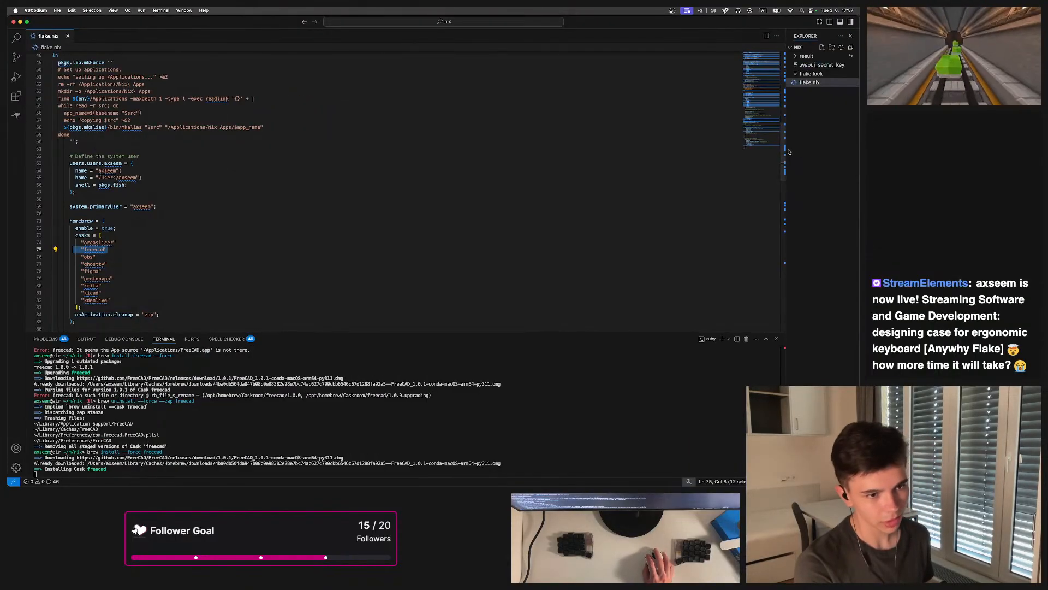
{"action": "left_click_drag", "start_coordinate": [786, 150], "coordinate": [711, 146]}
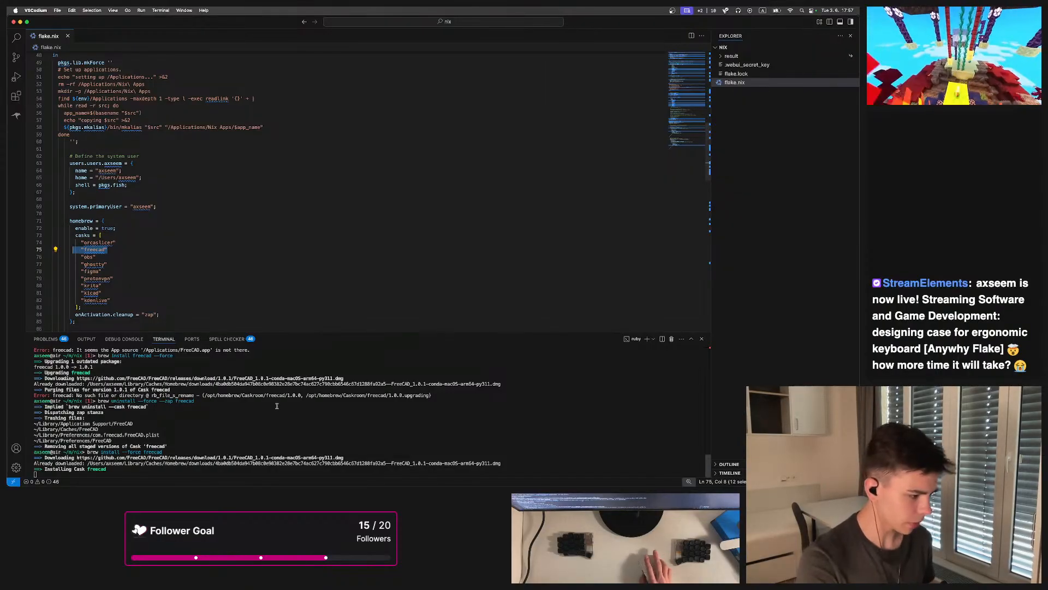
Review the Flake L and Flake S sections of the Anywhy Flake README
{"action": "left_click_drag", "start_coordinate": [164, 463], "coordinate": [55, 469]}
{"action": "left_click", "coordinate": [137, 473]}
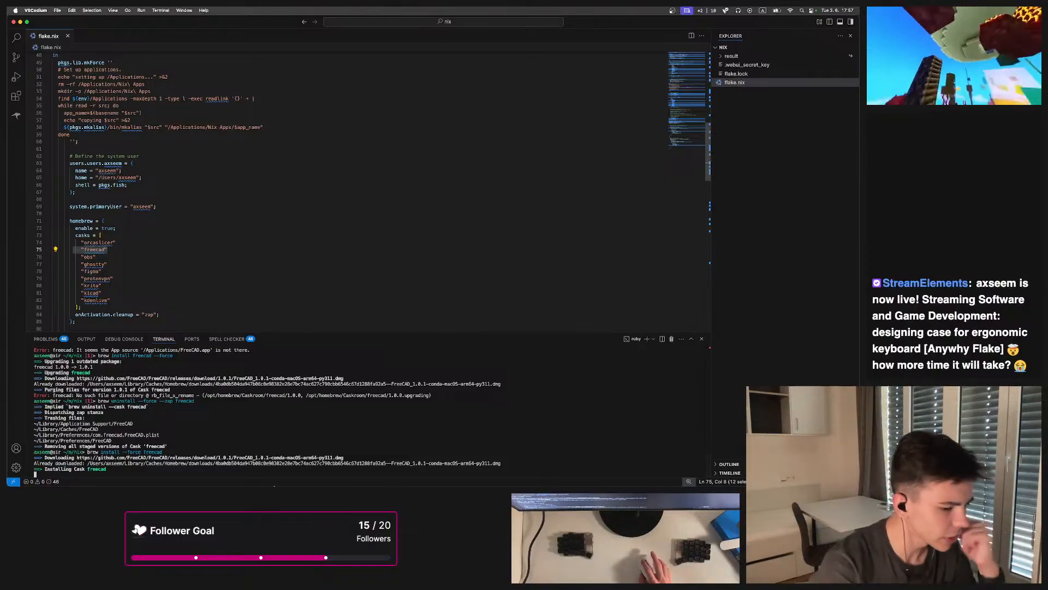
{"action": "mouse_move", "coordinate": [332, 484]}
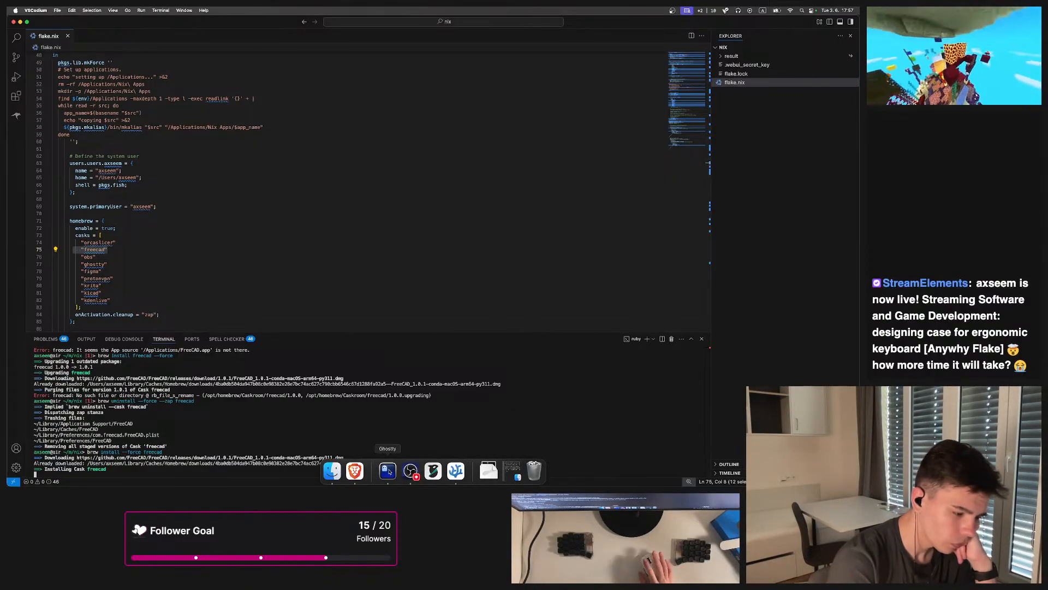
{"action": "left_click", "coordinate": [354, 471]}
{"action": "scroll", "coordinate": [376, 330], "scroll_direction": "down", "scroll_amount": 20}
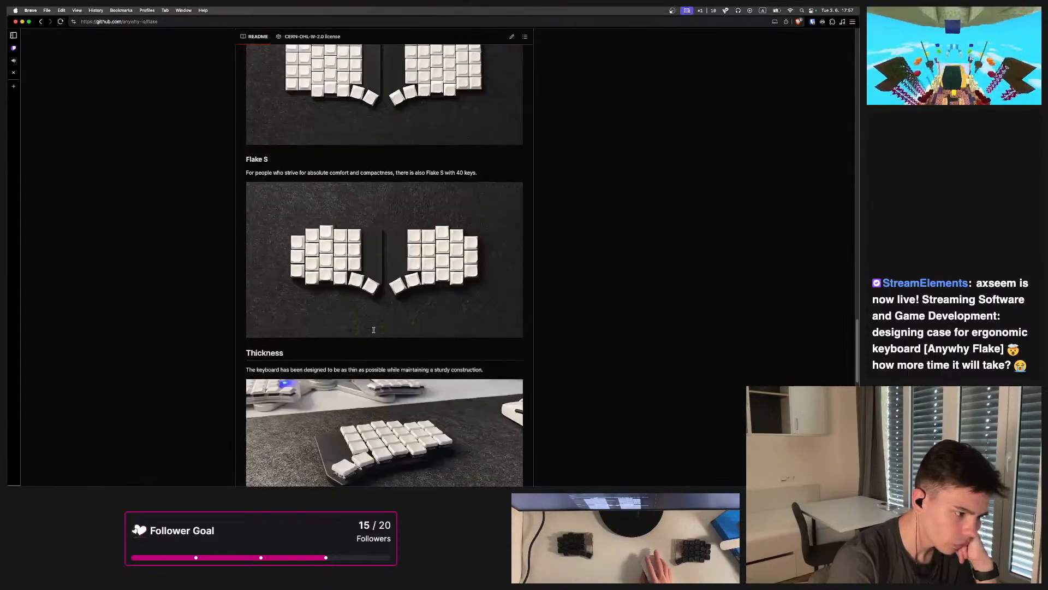
{"action": "scroll", "coordinate": [376, 330], "scroll_direction": "down", "scroll_amount": 3}
{"action": "scroll", "coordinate": [46, 176], "scroll_direction": "up", "scroll_amount": 15}
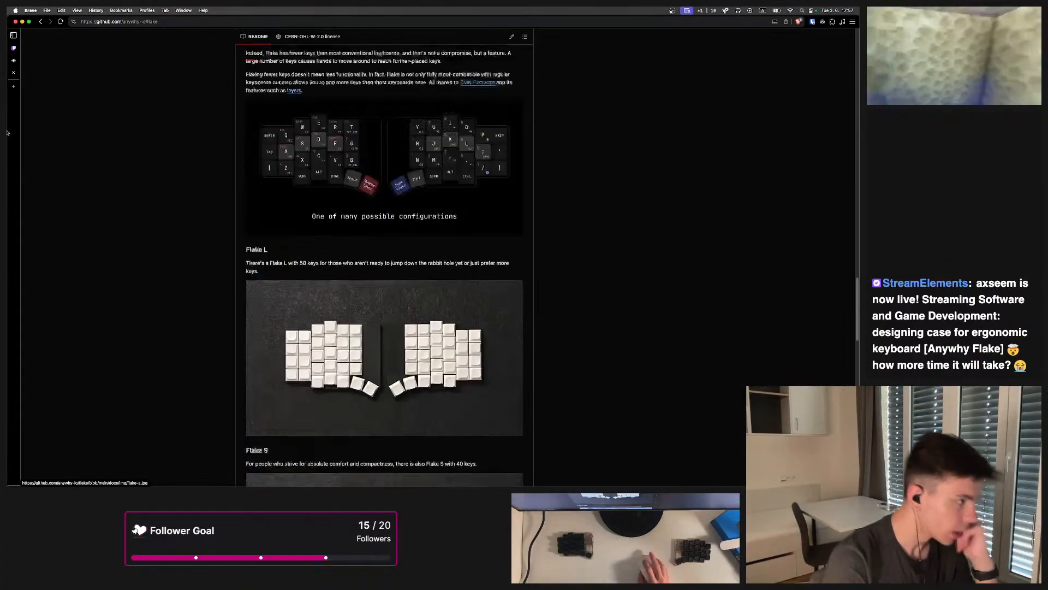
Open monkeytype.com in a new browser tab
{"action": "left_click", "coordinate": [12, 89]}
{"action": "type", "text": "monkey"}
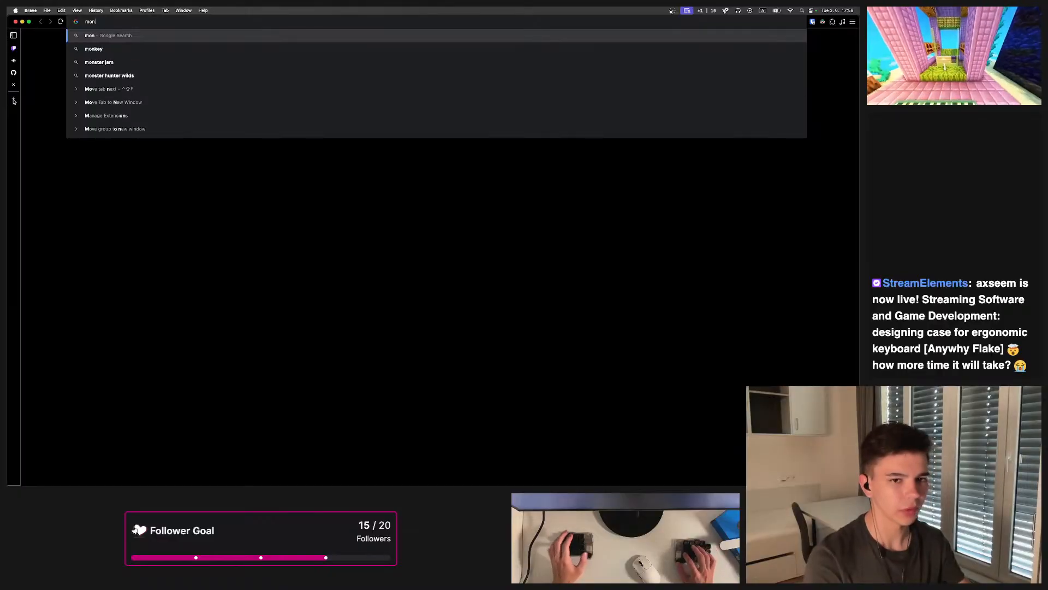
{"action": "type", "text": "type.c"}
{"action": "key", "text": "Return"}
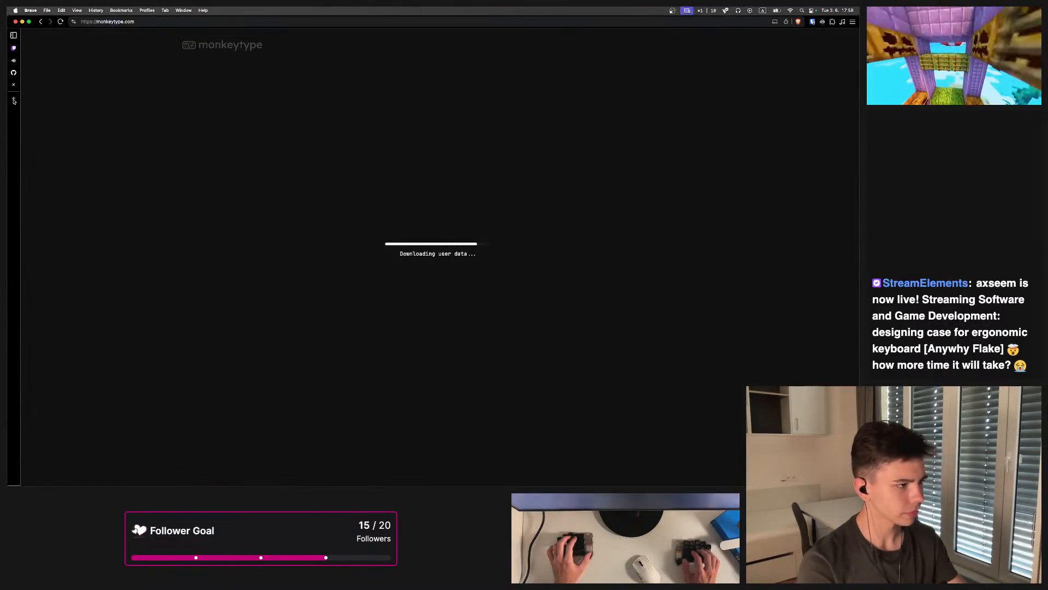
Tile the editor and browser windows side by side and hide the editor's Explorer sidebar
{"action": "key", "text": "alt+shift+2"}
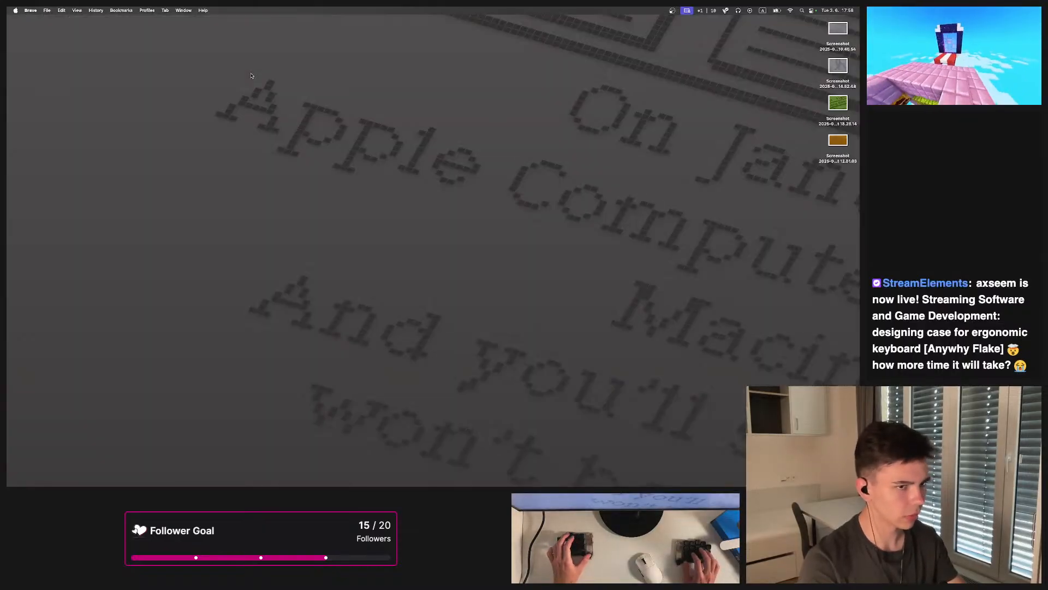
{"action": "key", "text": "alt+2"}
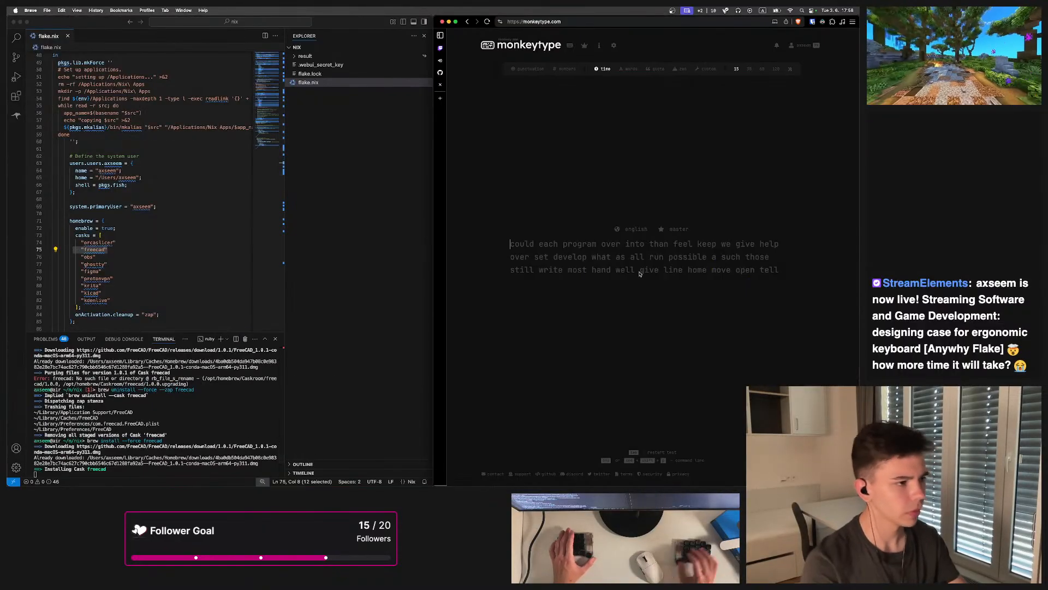
{"action": "left_click", "coordinate": [424, 36]}
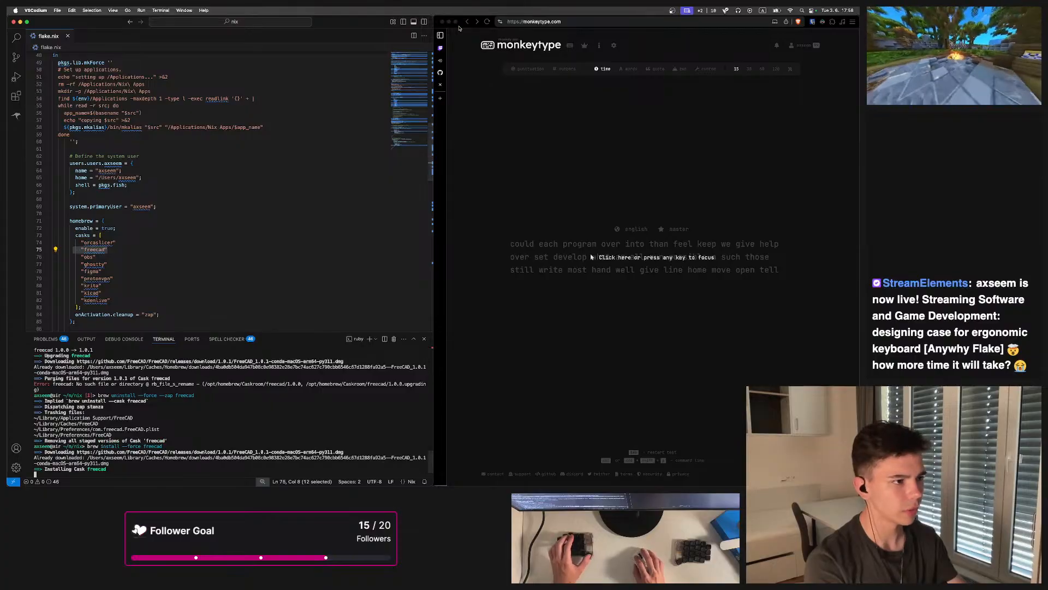
Take a few Monkeytype typing tests, restarting each one partway through
{"action": "left_click", "coordinate": [662, 239]}
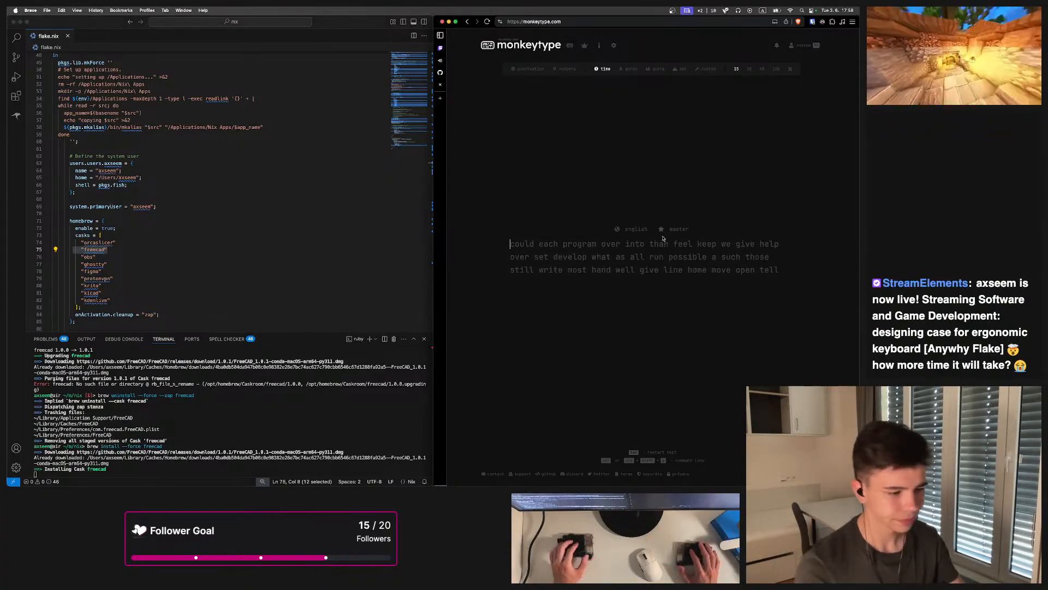
{"action": "type", "text": "col"}
{"action": "key", "text": "Tab"}
{"action": "type", "text": "bev"}
{"action": "key", "text": "Tab"}
{"action": "type", "text": "run "}
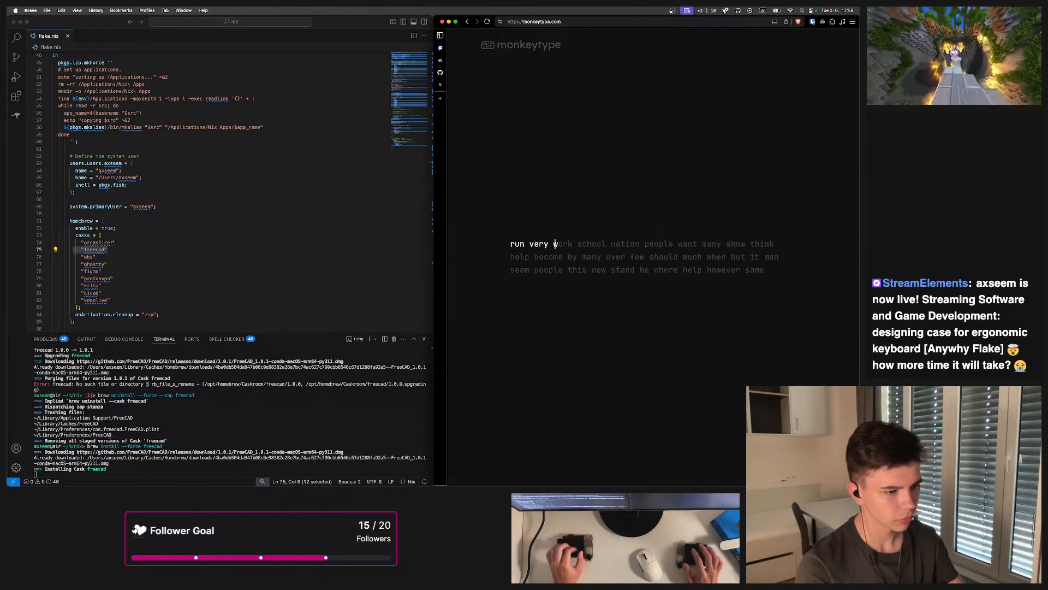
{"action": "type", "text": "i"}
{"action": "key", "text": "Tab"}
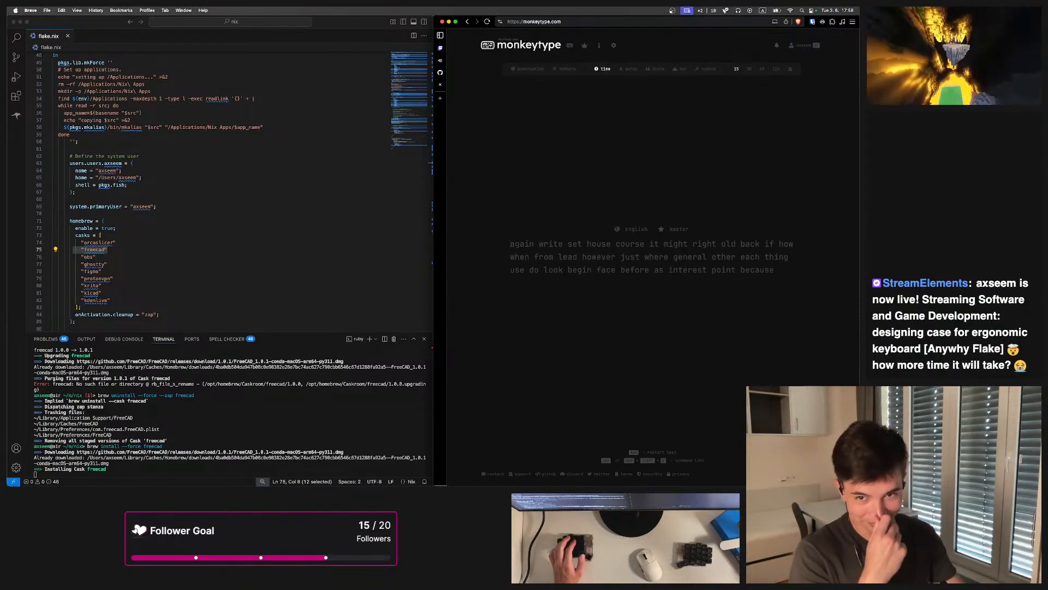
{"action": "type", "text": "s"}
{"action": "key", "text": "Tab"}
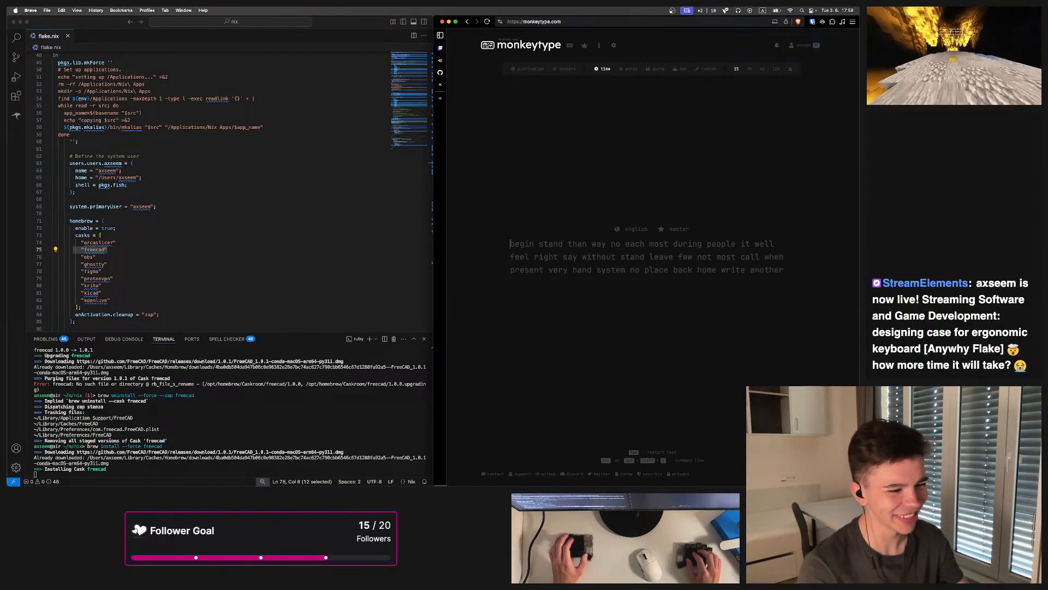
{"action": "type", "text": "begin stand than way no each"}
{"action": "key", "text": "Tab"}
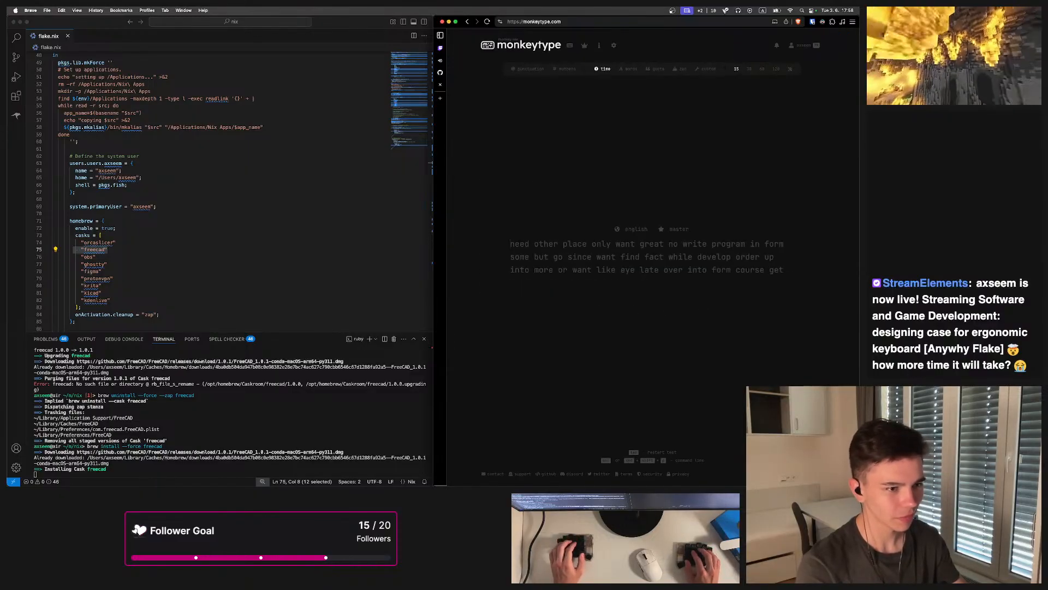
{"action": "type", "text": "ne"}
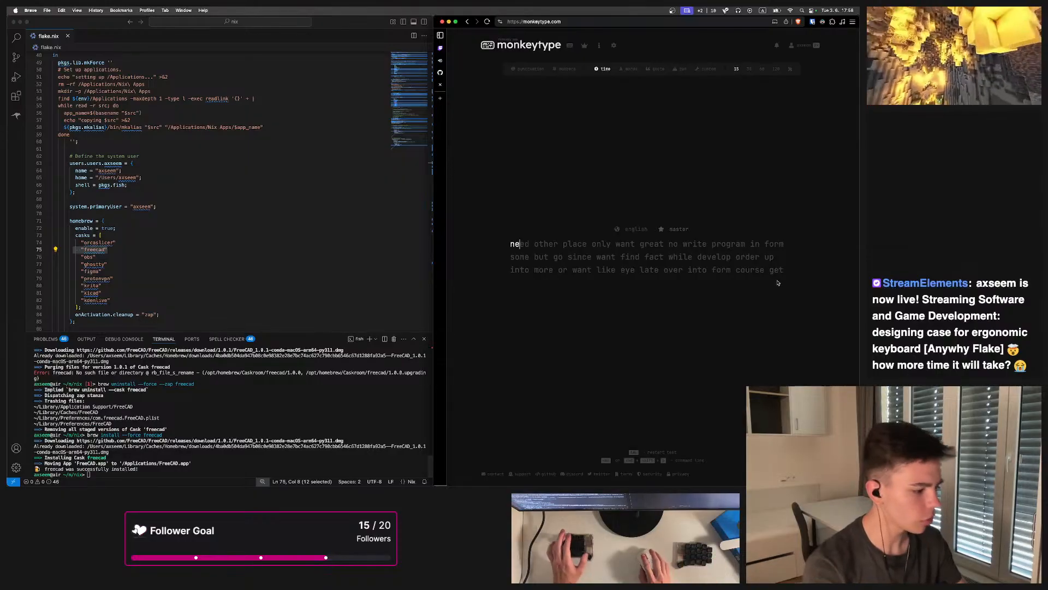
Return to the Anywhy Flake README tab and bring the editor back to full screen
{"action": "left_click", "coordinate": [440, 85]}
{"action": "left_click", "coordinate": [573, 119]}
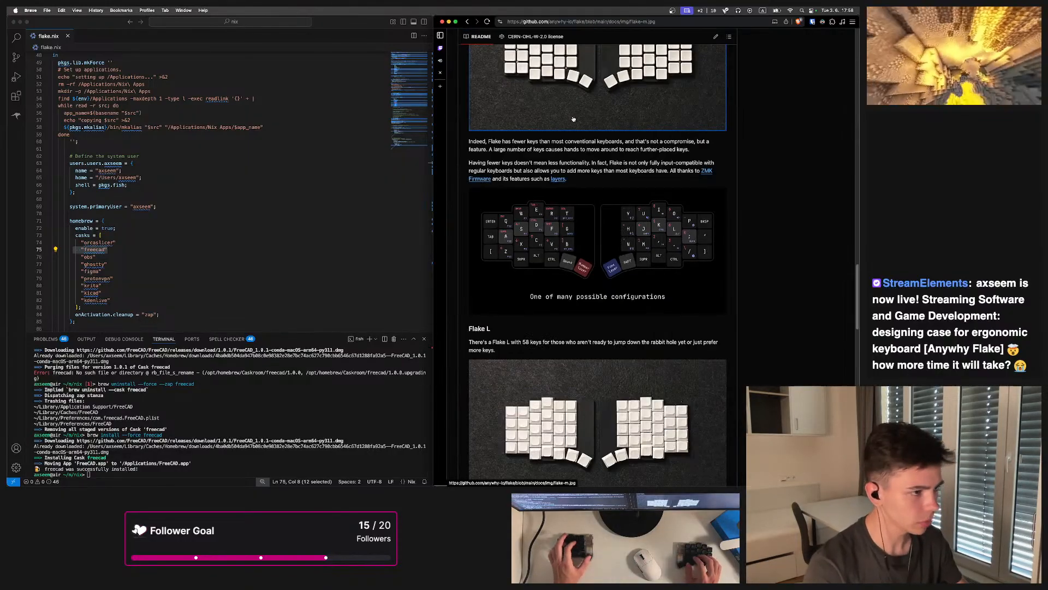
{"action": "key", "text": "alt+shift+1"}
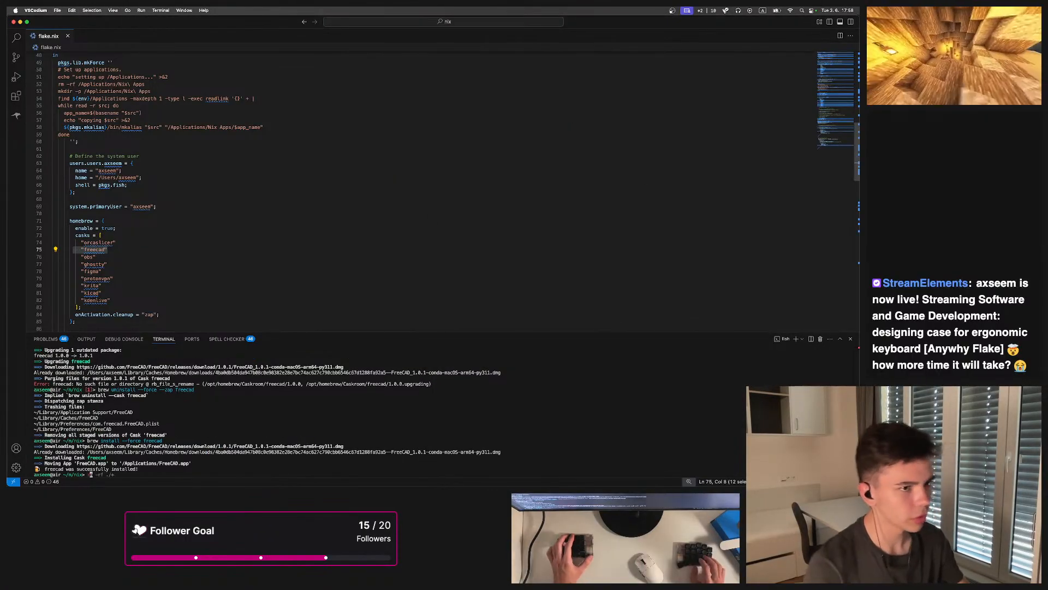
{"action": "type", "text": "rrrr"}
{"action": "key", "text": "BackSpace"}
{"action": "key", "text": "BackSpace"}
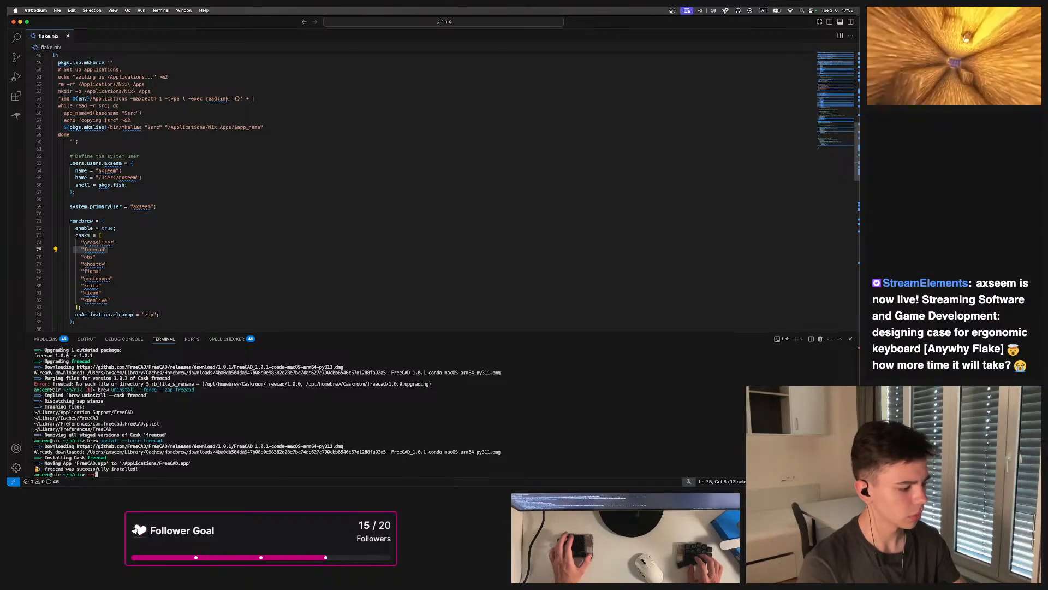
Launch FreeCAD from the Applications folder and approve the first-launch security prompt
{"action": "key", "text": "alt+3"}
{"action": "key", "text": "super+space"}
{"action": "type", "text": "freecad"}
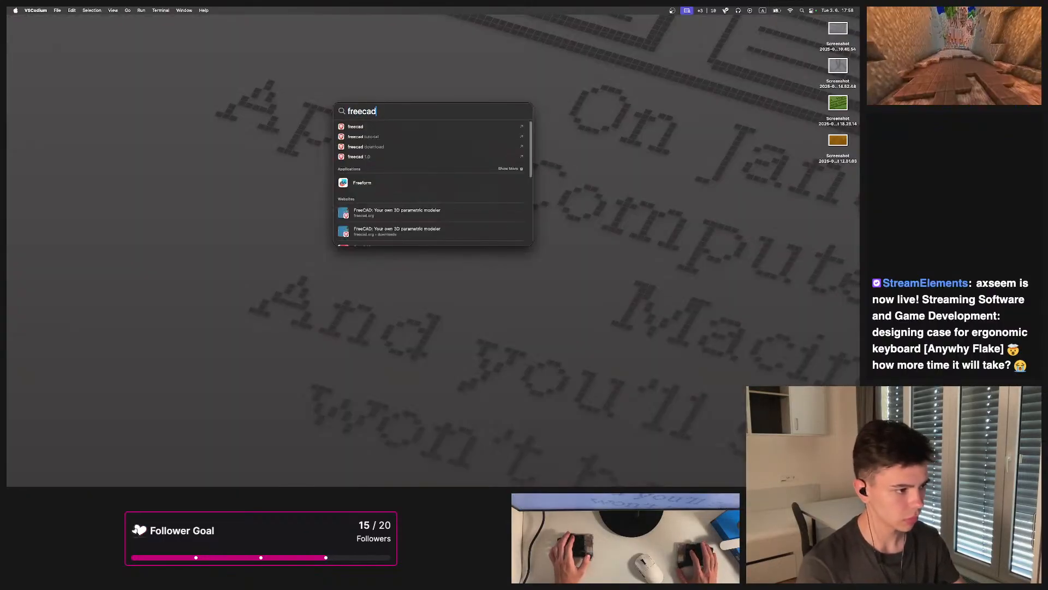
{"action": "scroll", "coordinate": [471, 184], "scroll_direction": "down", "scroll_amount": 6}
{"action": "key", "text": "Escape"}
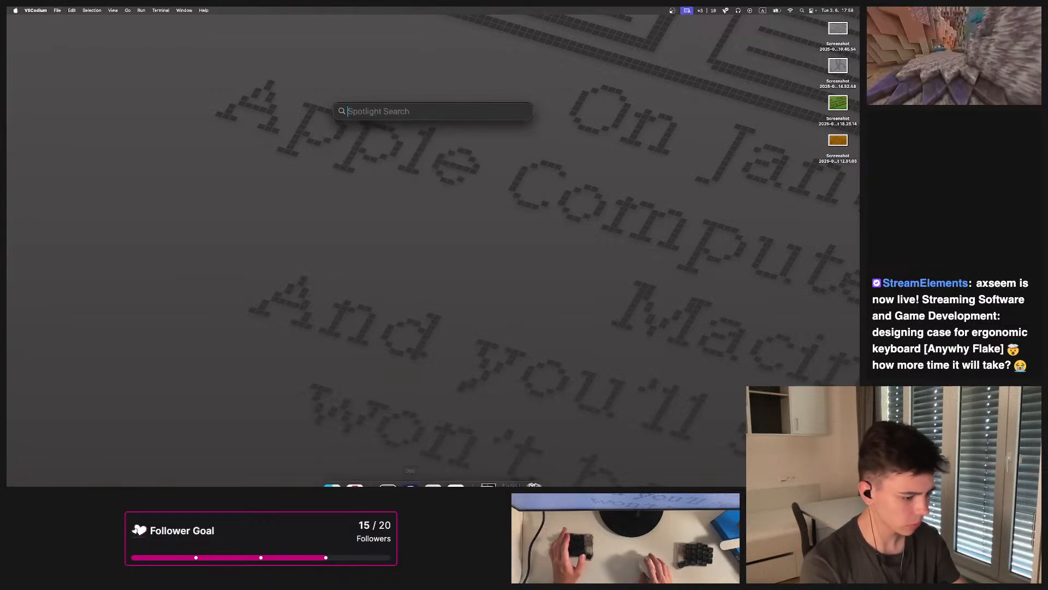
{"action": "mouse_move", "coordinate": [412, 485]}
{"action": "key", "text": "Escape"}
{"action": "left_click", "coordinate": [333, 470]}
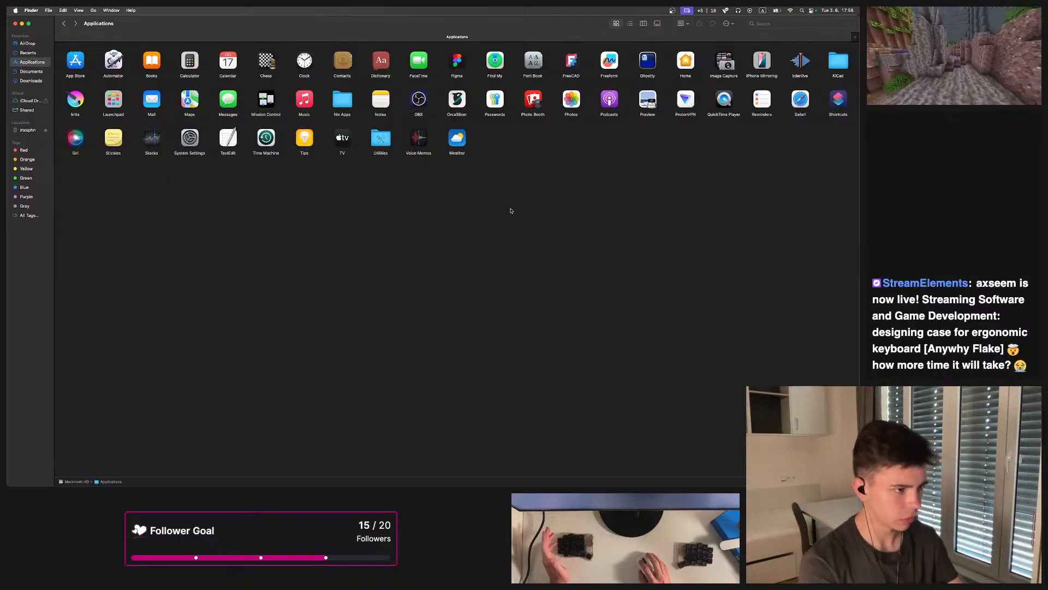
{"action": "left_click", "coordinate": [574, 68]}
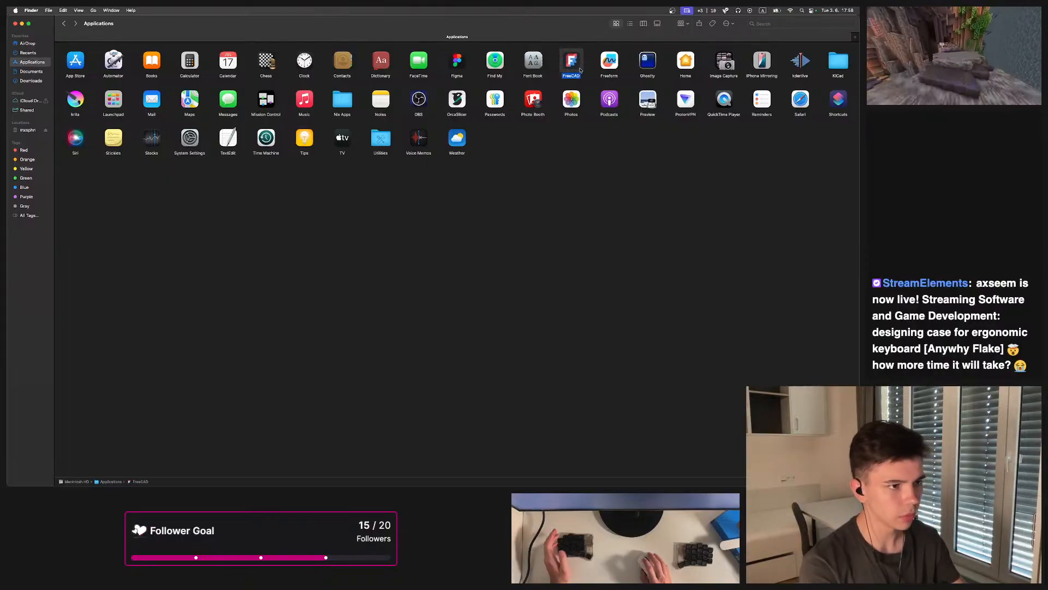
{"action": "left_click", "coordinate": [16, 23]}
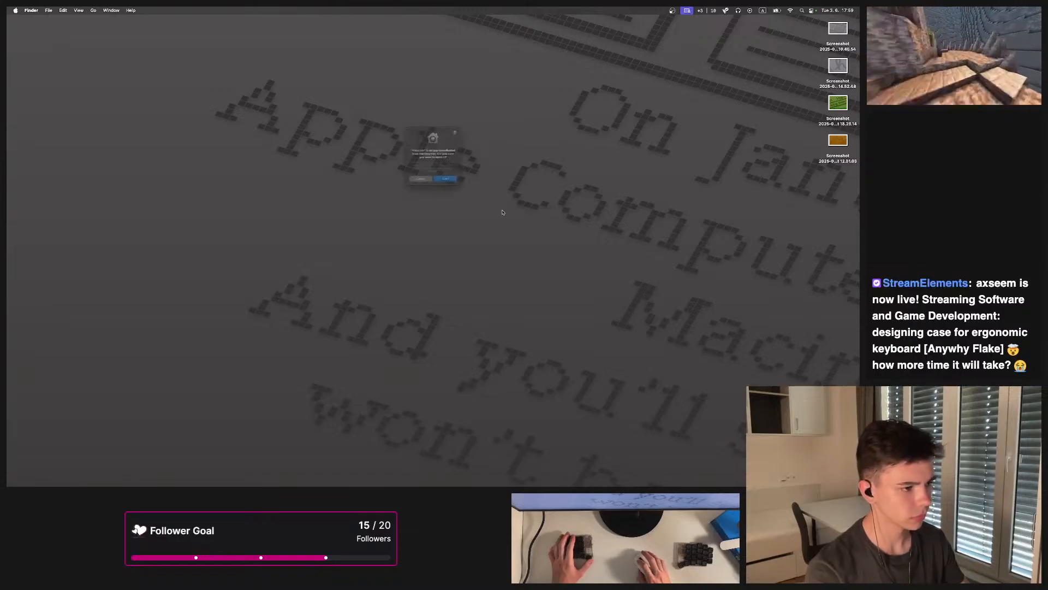
{"action": "left_click", "coordinate": [458, 197]}
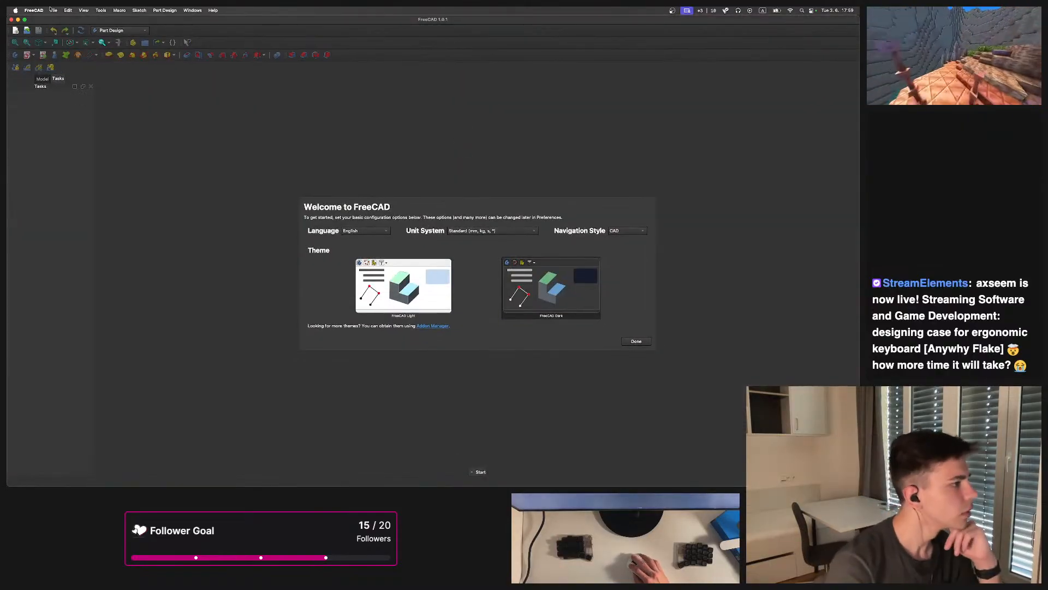
Finish the FreeCAD welcome setup with the Blender navigation style
{"action": "left_click", "coordinate": [52, 10]}
{"action": "left_click", "coordinate": [464, 247]}
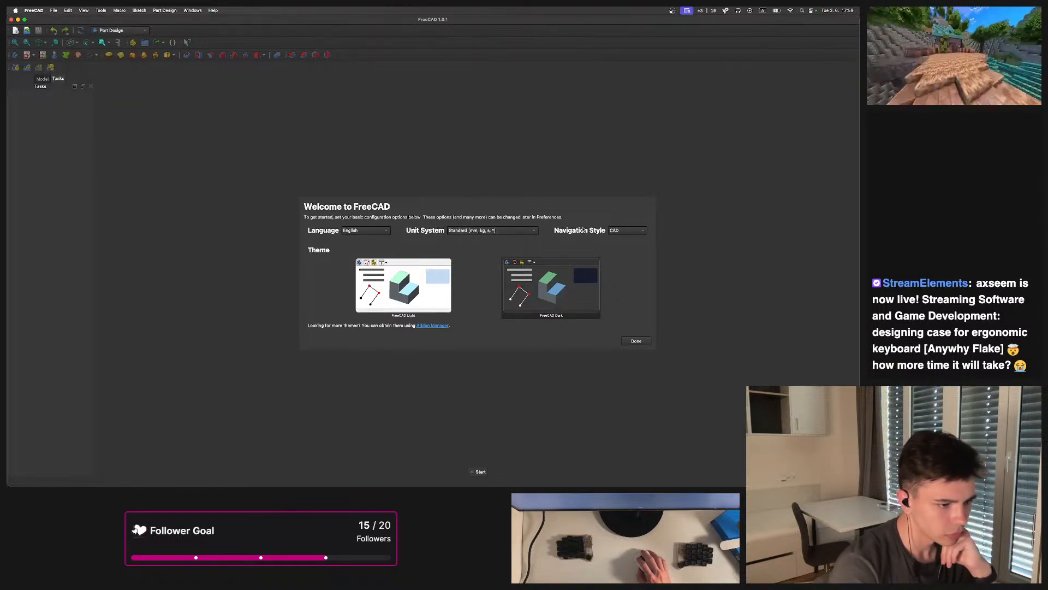
{"action": "left_click", "coordinate": [631, 231]}
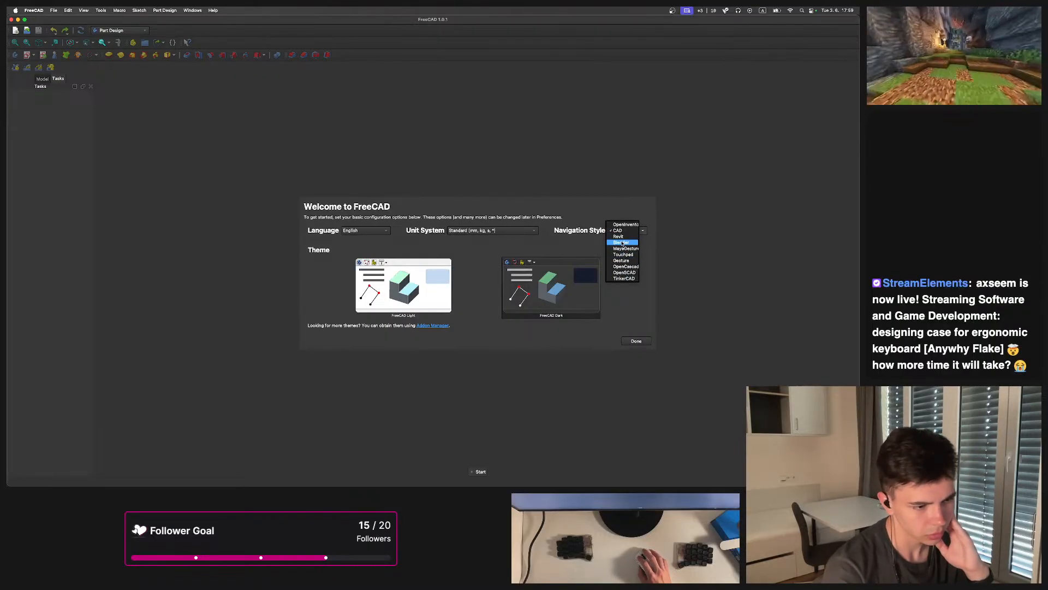
{"action": "left_click", "coordinate": [623, 242]}
{"action": "left_click", "coordinate": [637, 339]}
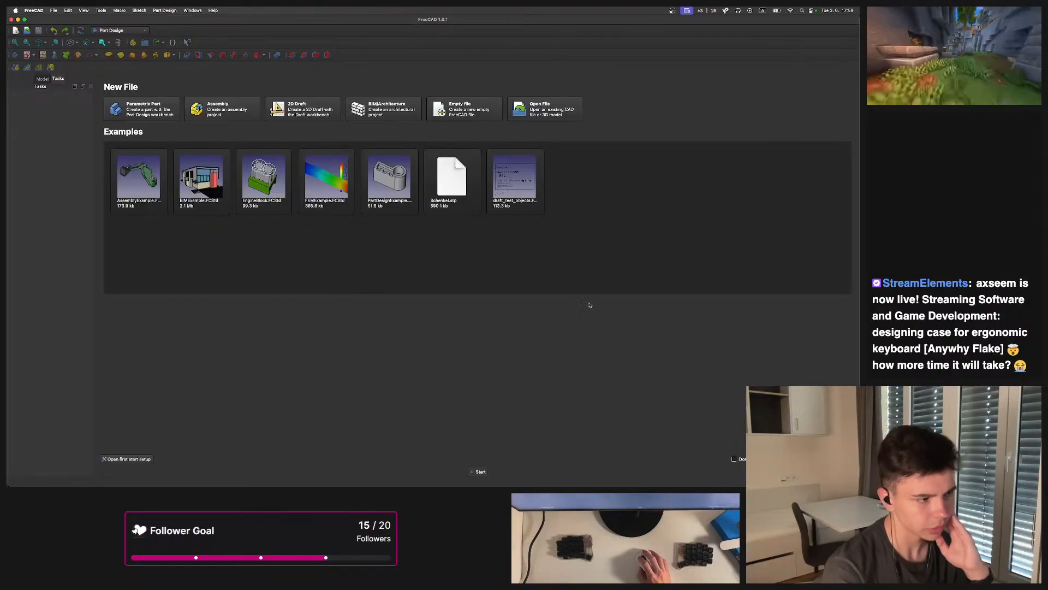
Open Enclosure-L.FCStd from the Anywhy Flake enclosure L folder
{"action": "left_click", "coordinate": [53, 11]}
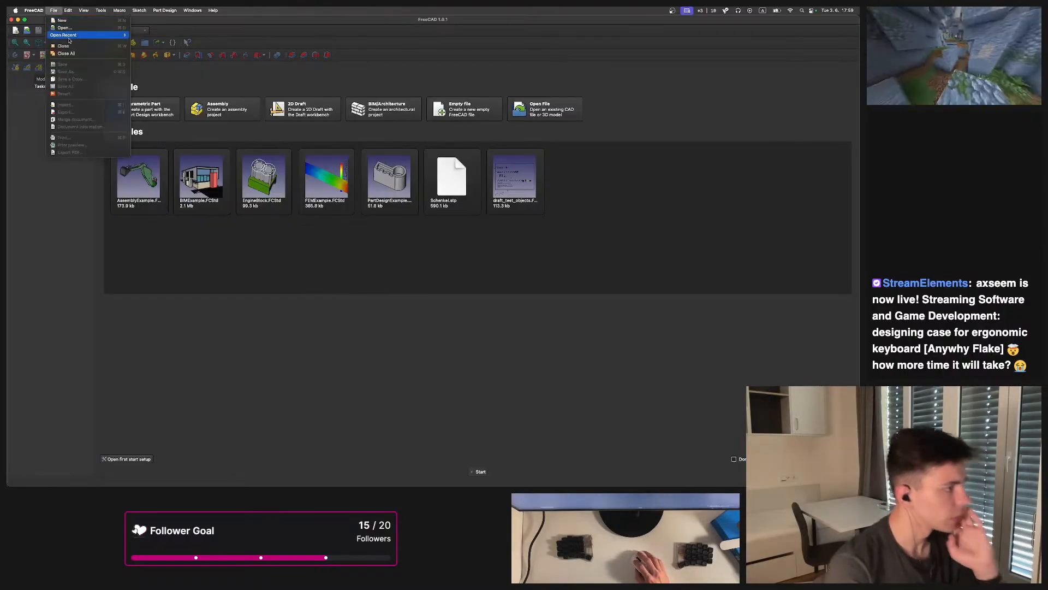
{"action": "left_click", "coordinate": [64, 27]}
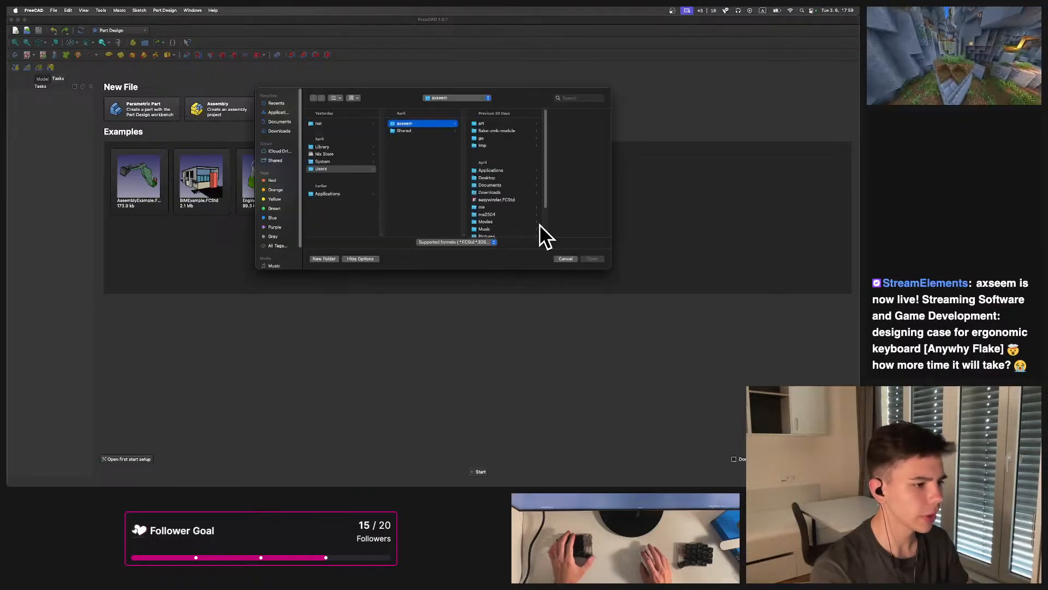
{"action": "scroll", "coordinate": [485, 167], "scroll_direction": "down", "scroll_amount": 3}
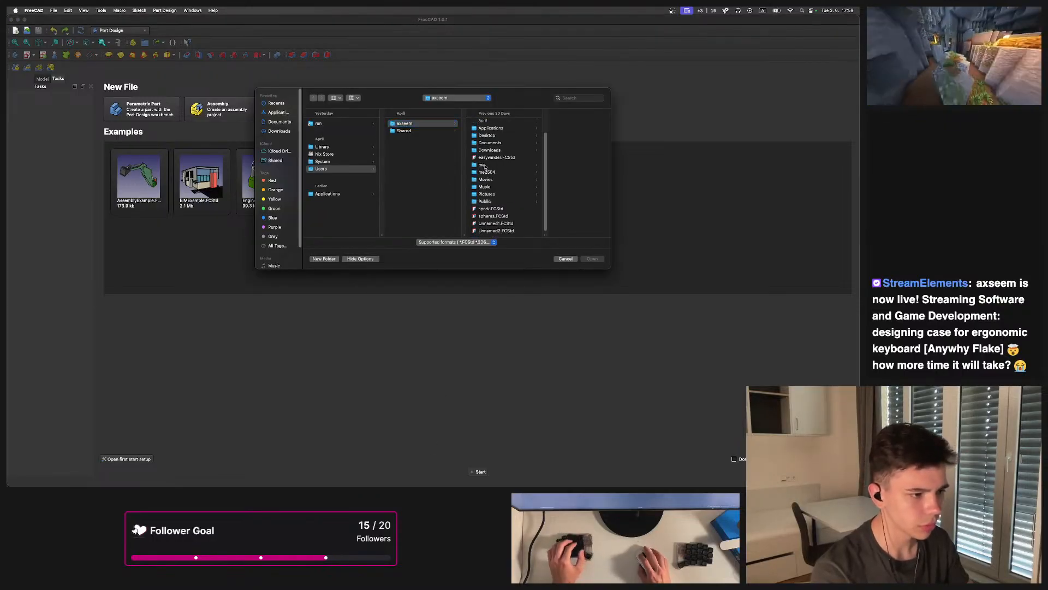
{"action": "left_click", "coordinate": [482, 165]}
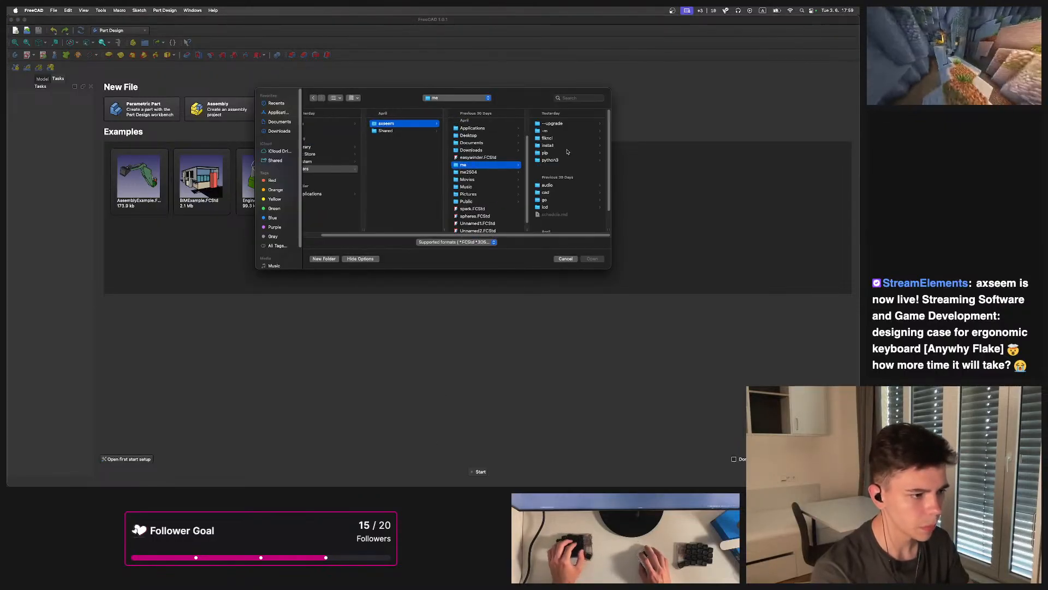
{"action": "left_click", "coordinate": [491, 173]}
{"action": "left_click", "coordinate": [549, 124]}
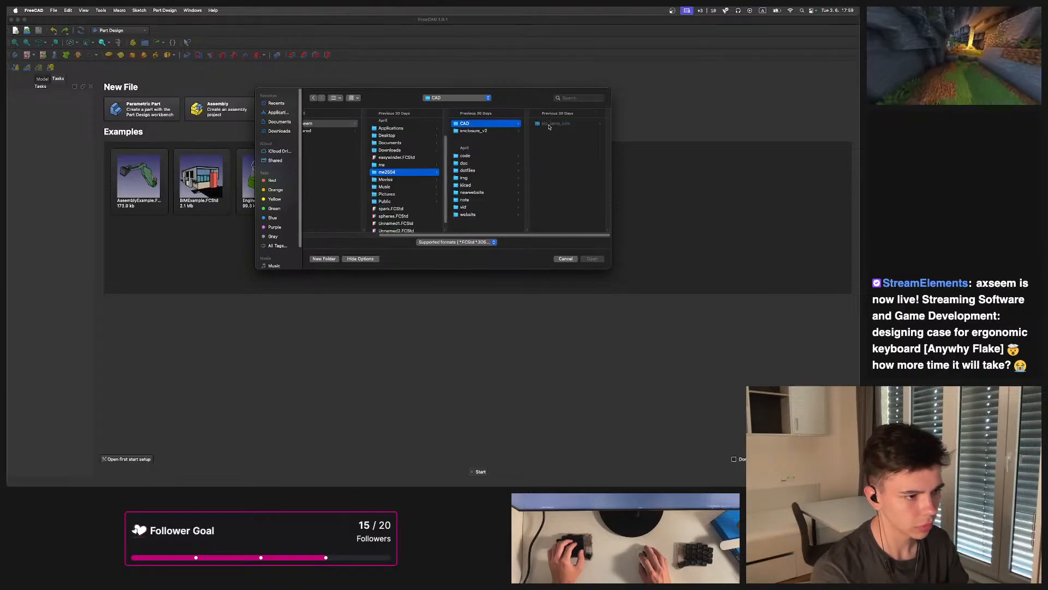
{"action": "left_click", "coordinate": [469, 186]}
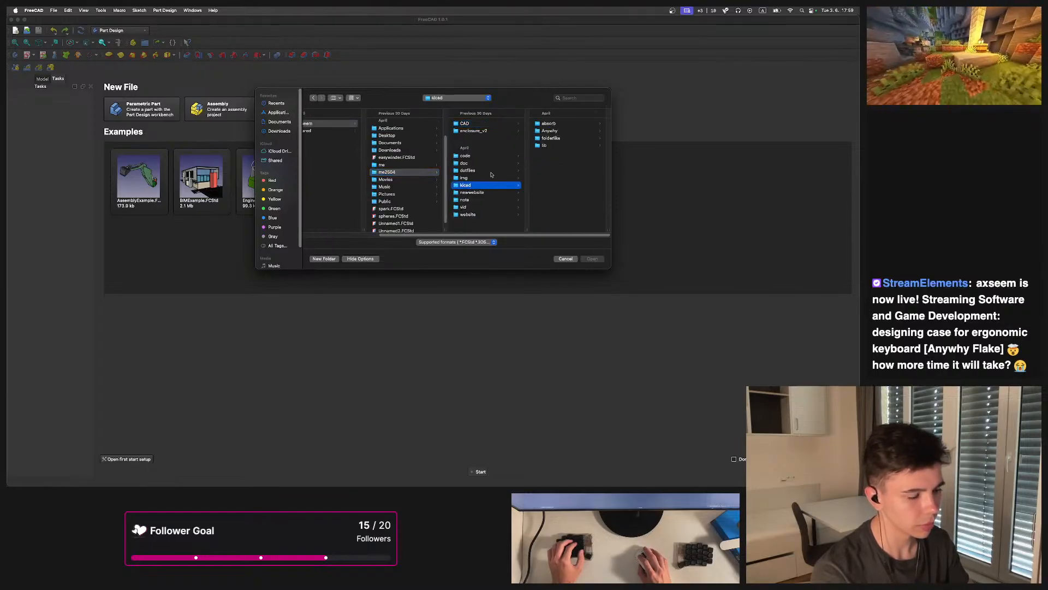
{"action": "left_click", "coordinate": [550, 131]}
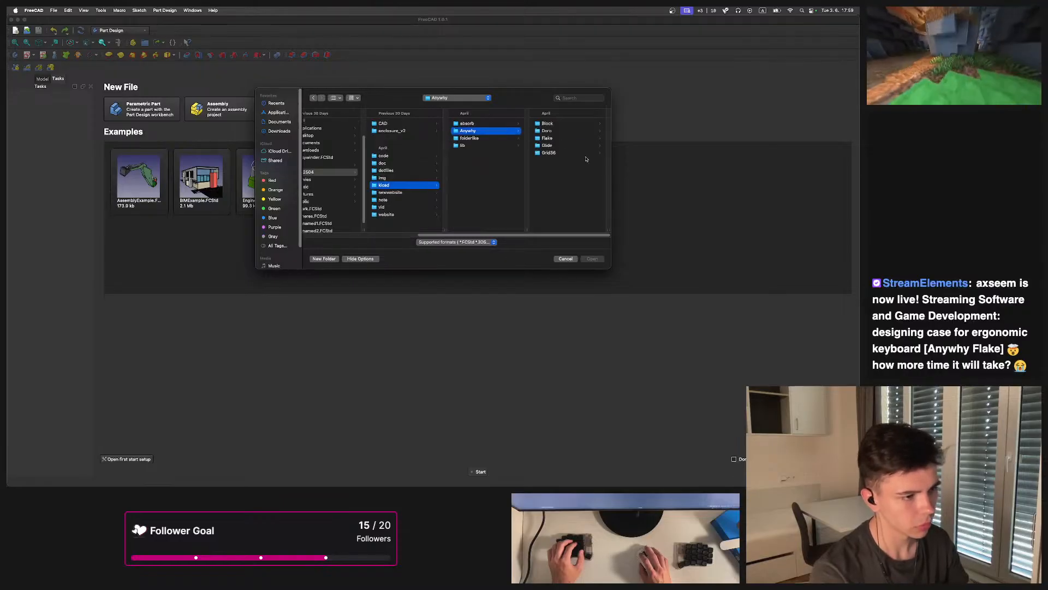
{"action": "left_click", "coordinate": [547, 138]}
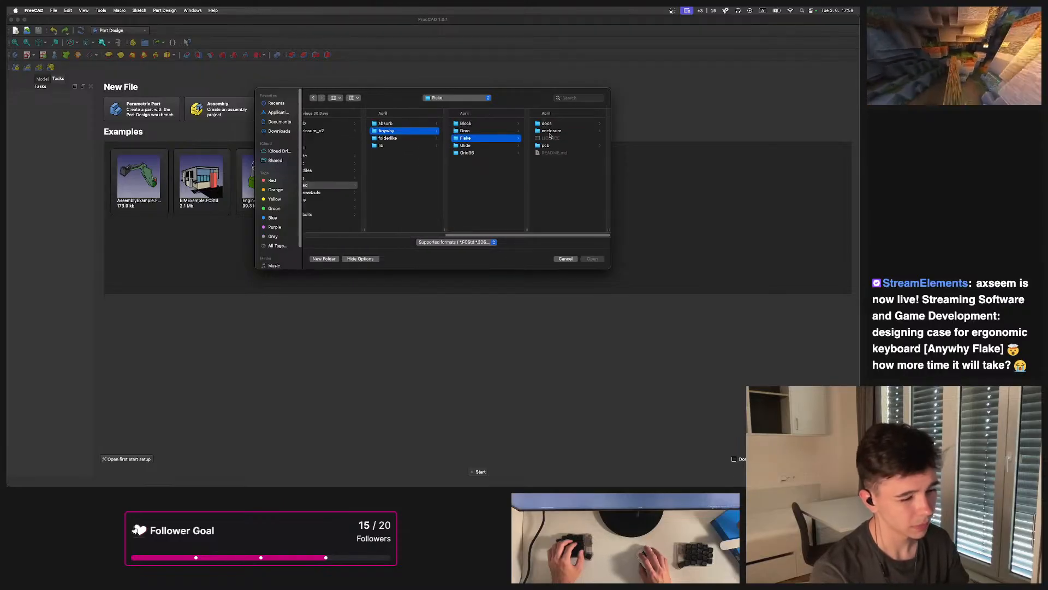
{"action": "left_click", "coordinate": [551, 131]}
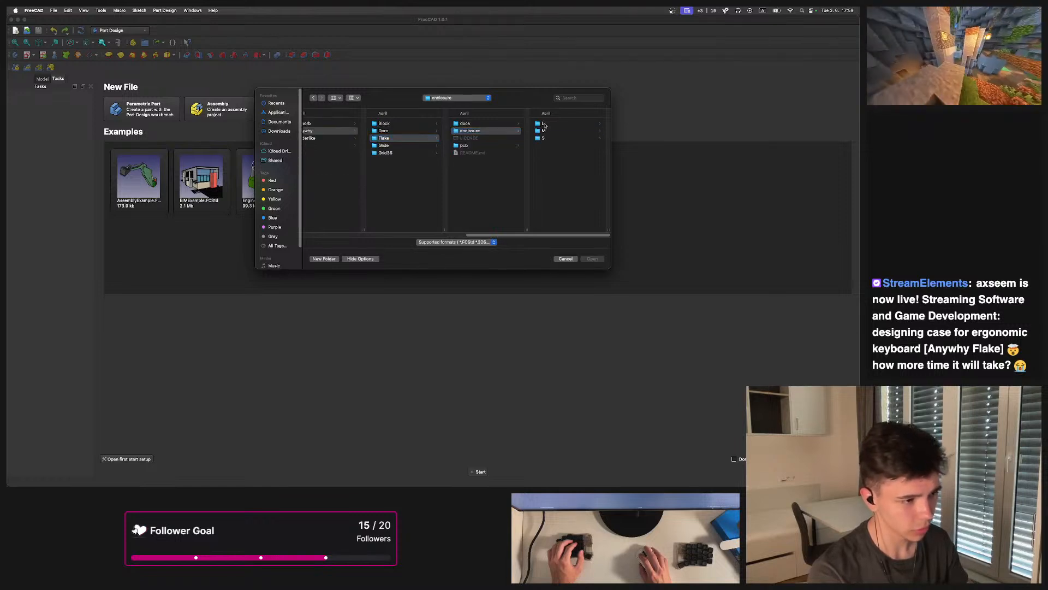
{"action": "left_click", "coordinate": [544, 125]}
{"action": "left_click", "coordinate": [560, 123]}
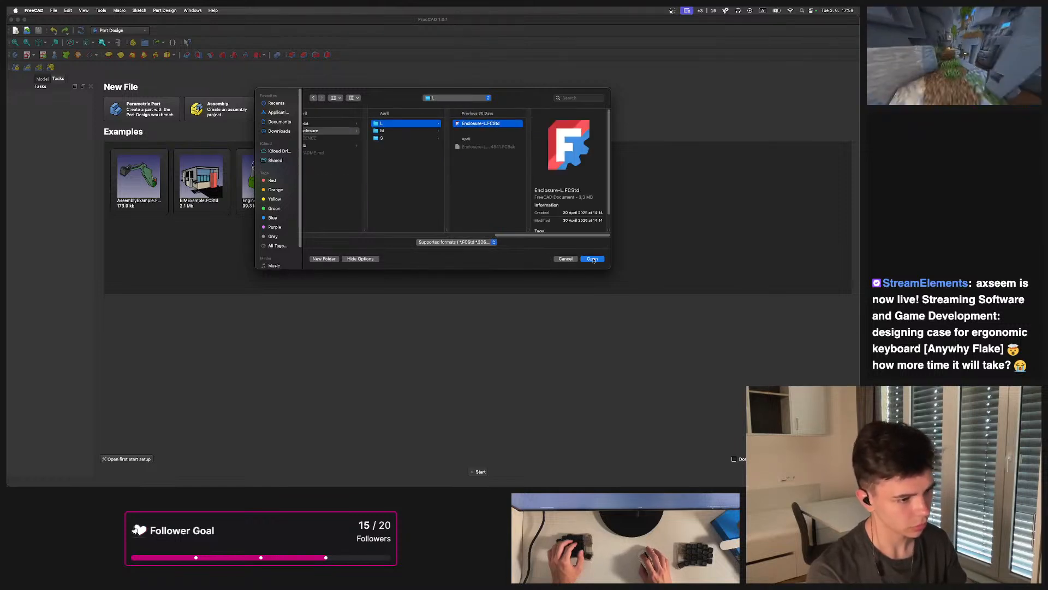
{"action": "left_click", "coordinate": [592, 259]}
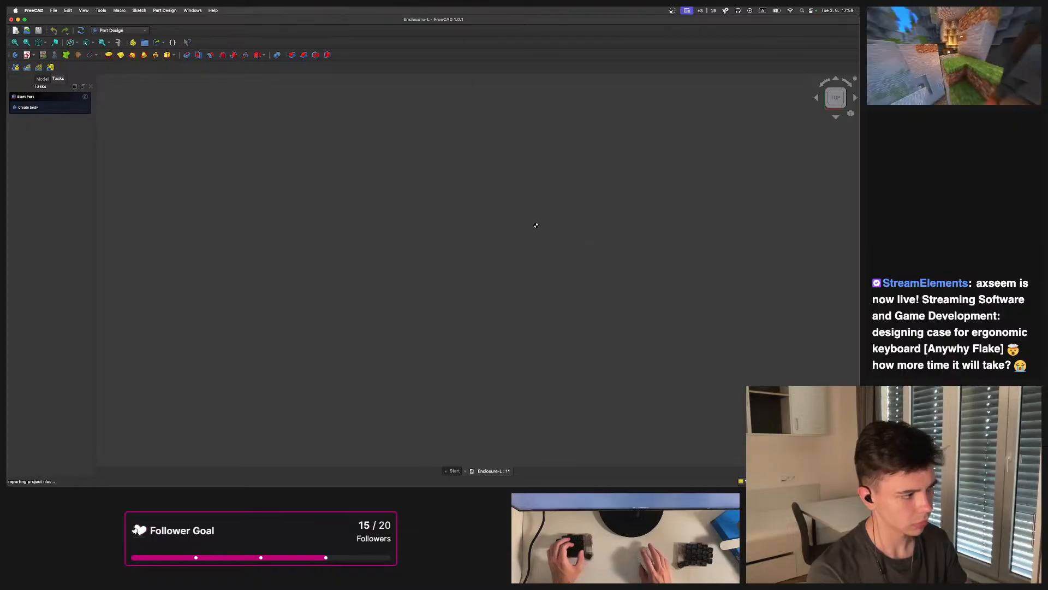
Inspect the left and right enclosure bottom plates from different angles in the 3D view
{"action": "scroll", "coordinate": [535, 240], "scroll_direction": "up", "scroll_amount": 5}
{"action": "scroll", "coordinate": [536, 250], "scroll_direction": "up", "scroll_amount": 5}
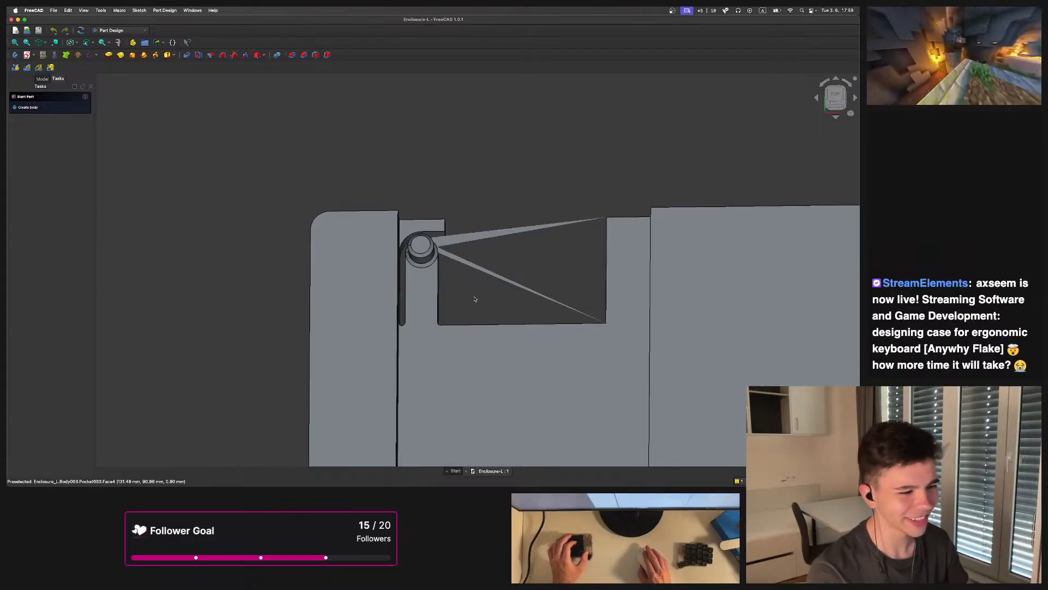
{"action": "middle_click_drag", "start_coordinate": [463, 367], "coordinate": [452, 351]}
{"action": "scroll", "coordinate": [443, 289], "scroll_direction": "down", "scroll_amount": 7}
{"action": "left_click", "coordinate": [43, 79]}
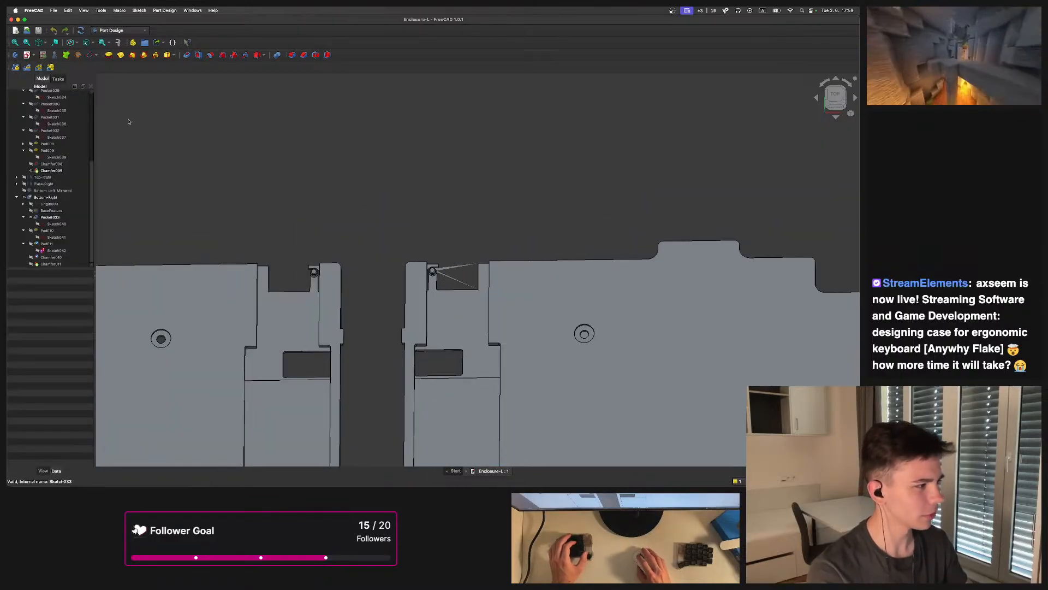
{"action": "scroll", "coordinate": [346, 218], "scroll_direction": "down", "scroll_amount": 5}
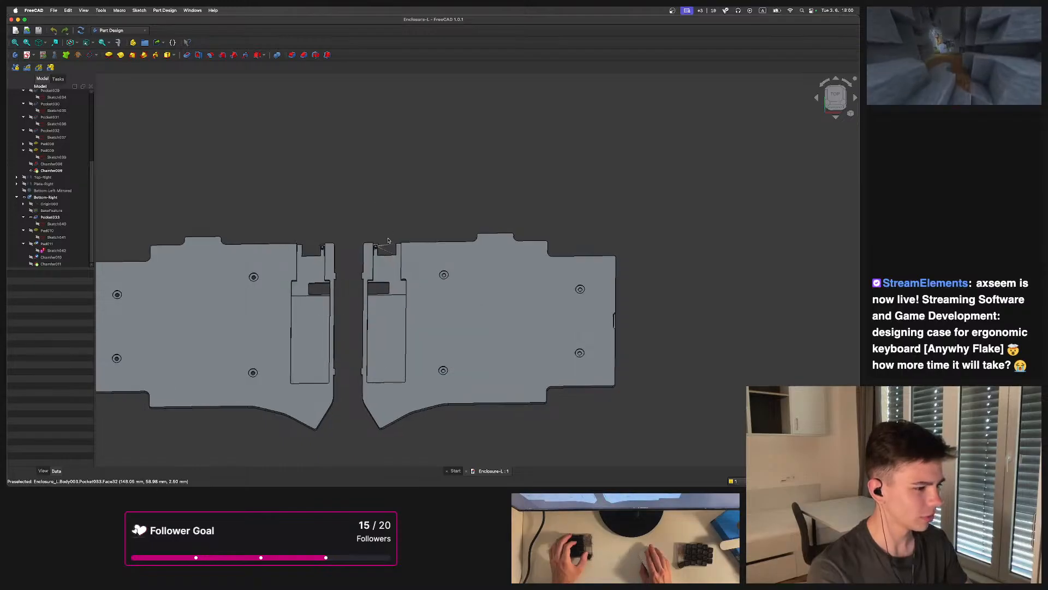
{"action": "middle_click_drag", "start_coordinate": [380, 152], "coordinate": [465, 209]}
{"action": "scroll", "coordinate": [418, 293], "scroll_direction": "down", "scroll_amount": 3}
{"action": "scroll", "coordinate": [452, 355], "scroll_direction": "up", "scroll_amount": 3}
{"action": "right_click", "coordinate": [436, 221]}
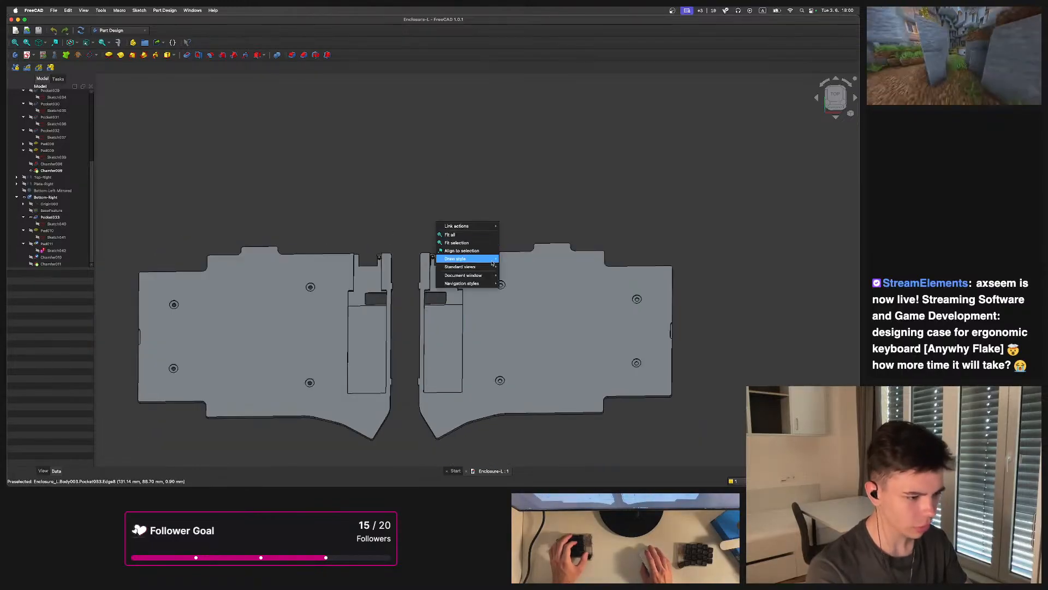
{"action": "left_click", "coordinate": [471, 197]}
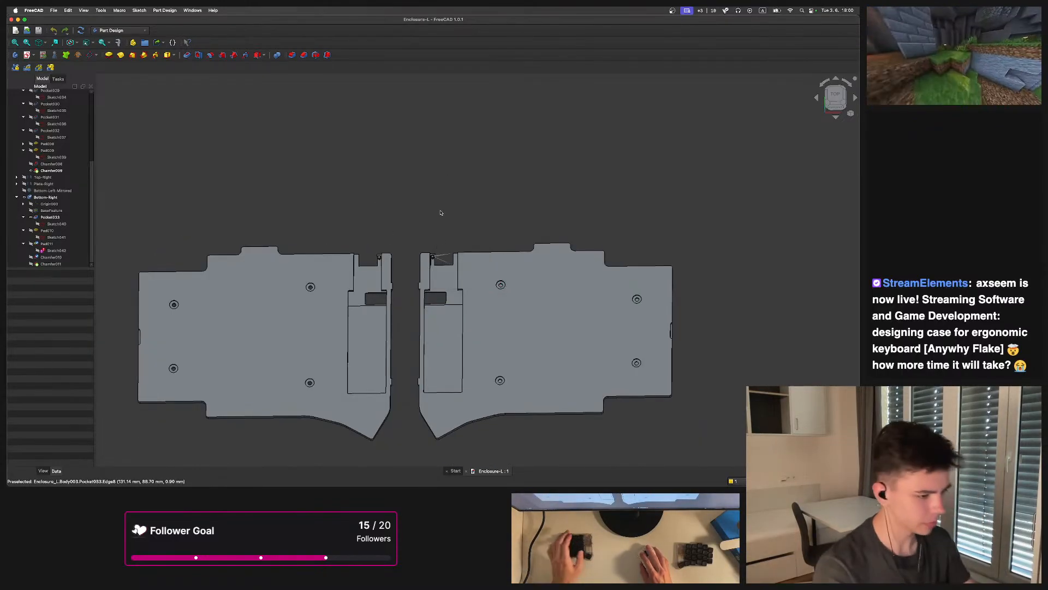
{"action": "middle_click_drag", "start_coordinate": [279, 120], "coordinate": [370, 198]}
{"action": "right_click", "coordinate": [413, 208]}
{"action": "left_click", "coordinate": [421, 219]}
{"action": "scroll", "coordinate": [480, 187], "scroll_direction": "up", "scroll_amount": 3}
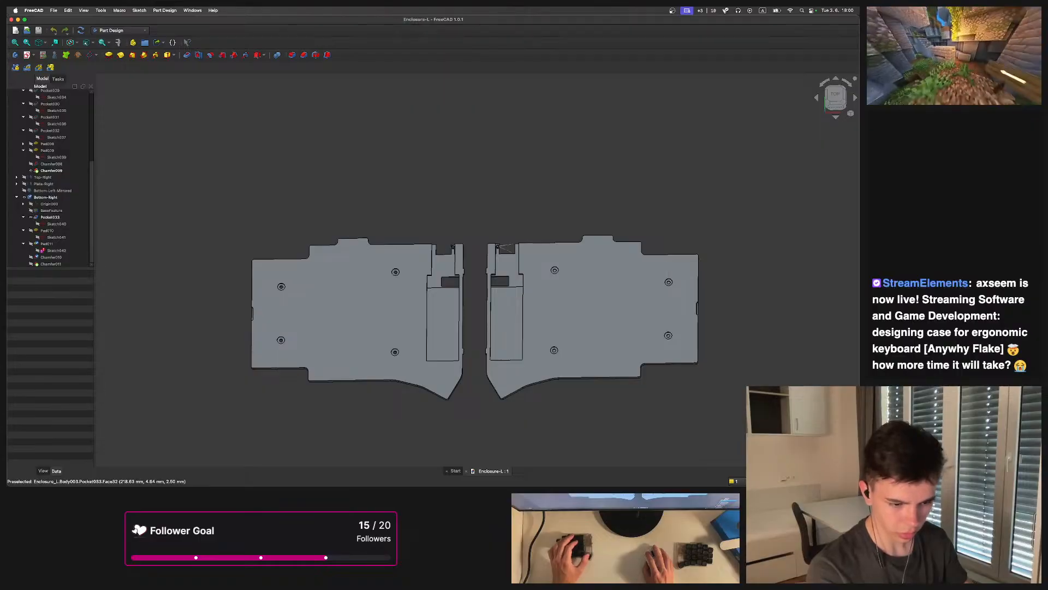
{"action": "middle_click_drag", "start_coordinate": [582, 235], "coordinate": [425, 219]}
{"action": "scroll", "coordinate": [429, 273], "scroll_direction": "up", "scroll_amount": 5}
{"action": "middle_click_drag", "start_coordinate": [437, 307], "coordinate": [546, 282]}
{"action": "scroll", "coordinate": [536, 292], "scroll_direction": "up", "scroll_amount": 8}
{"action": "middle_click_drag", "start_coordinate": [475, 293], "coordinate": [592, 280]}
{"action": "scroll", "coordinate": [393, 316], "scroll_direction": "down", "scroll_amount": 4}
{"action": "middle_click_drag", "start_coordinate": [394, 316], "coordinate": [579, 262], "text": "shift"}
{"action": "scroll", "coordinate": [430, 339], "scroll_direction": "down", "scroll_amount": 5}
{"action": "middle_click_drag", "start_coordinate": [429, 339], "coordinate": [513, 276]}
{"action": "scroll", "coordinate": [513, 277], "scroll_direction": "down", "scroll_amount": 5}
{"action": "middle_click_drag", "start_coordinate": [455, 300], "coordinate": [463, 403]}
{"action": "scroll", "coordinate": [46, 151], "scroll_direction": "up", "scroll_amount": 6}
{"action": "scroll", "coordinate": [28, 153], "scroll_direction": "down", "scroll_amount": 4}
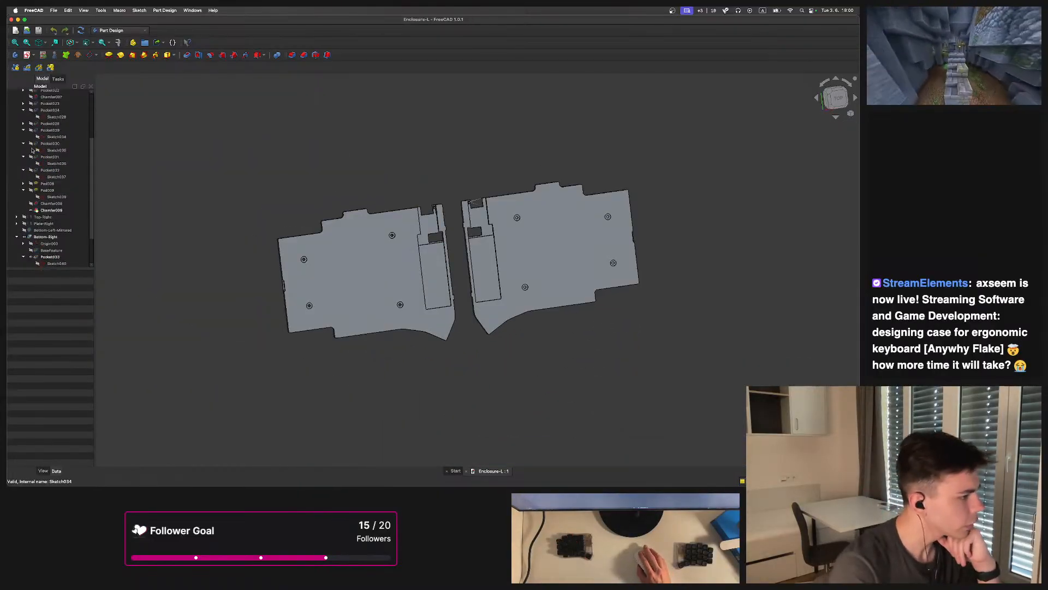
Collapse the expanded features in the model tree and hide the Bottom-Right body
{"action": "left_click", "coordinate": [22, 111]}
{"action": "left_click", "coordinate": [23, 124]}
{"action": "left_click", "coordinate": [22, 130]}
{"action": "left_click", "coordinate": [23, 136]}
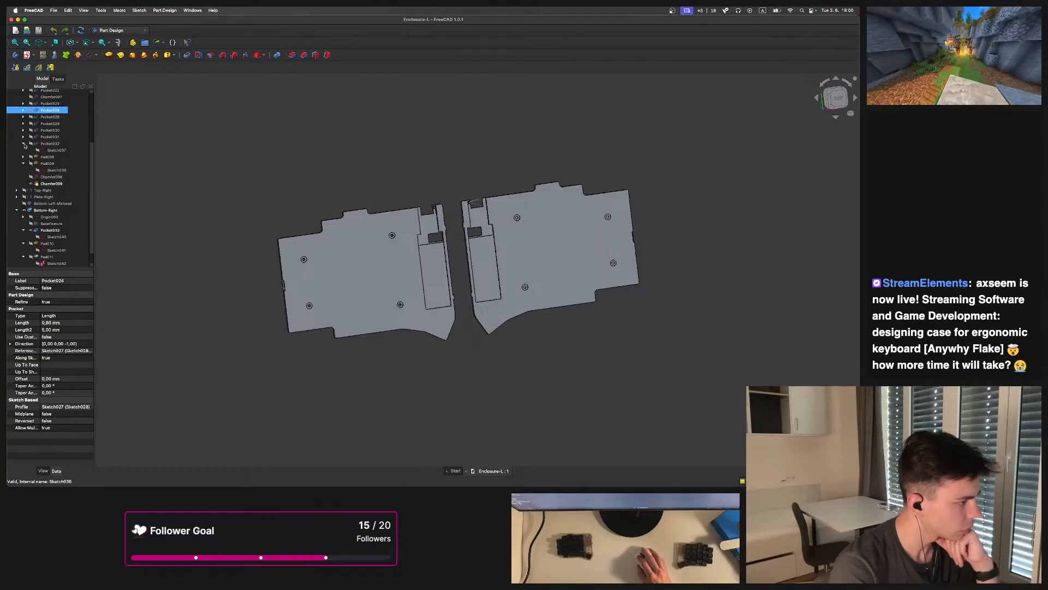
{"action": "left_click", "coordinate": [23, 143]}
{"action": "left_click", "coordinate": [23, 157]}
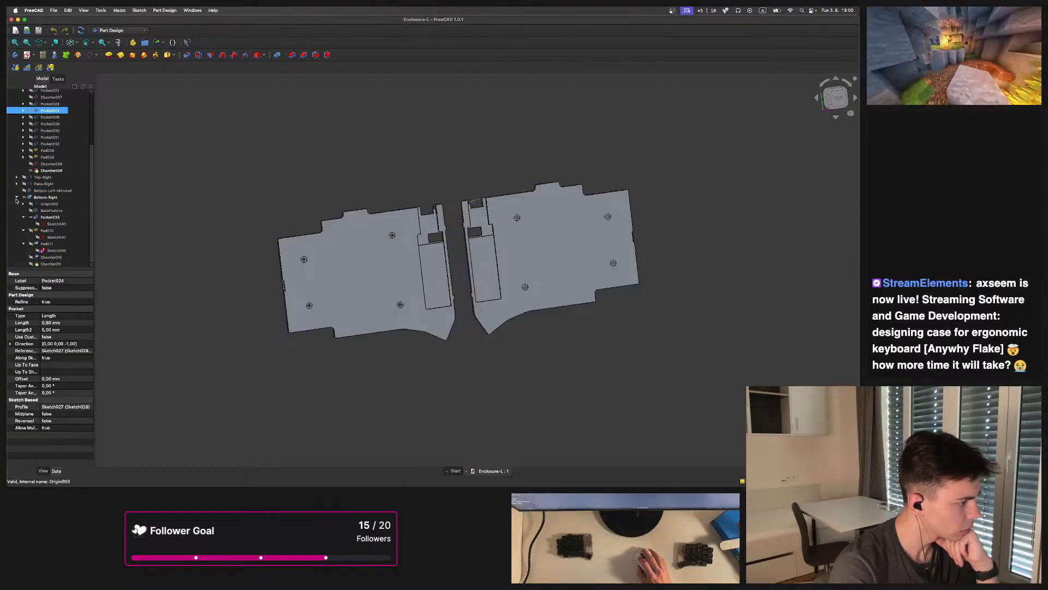
{"action": "left_click", "coordinate": [23, 217]}
{"action": "left_click", "coordinate": [23, 231]}
{"action": "left_click", "coordinate": [24, 244]}
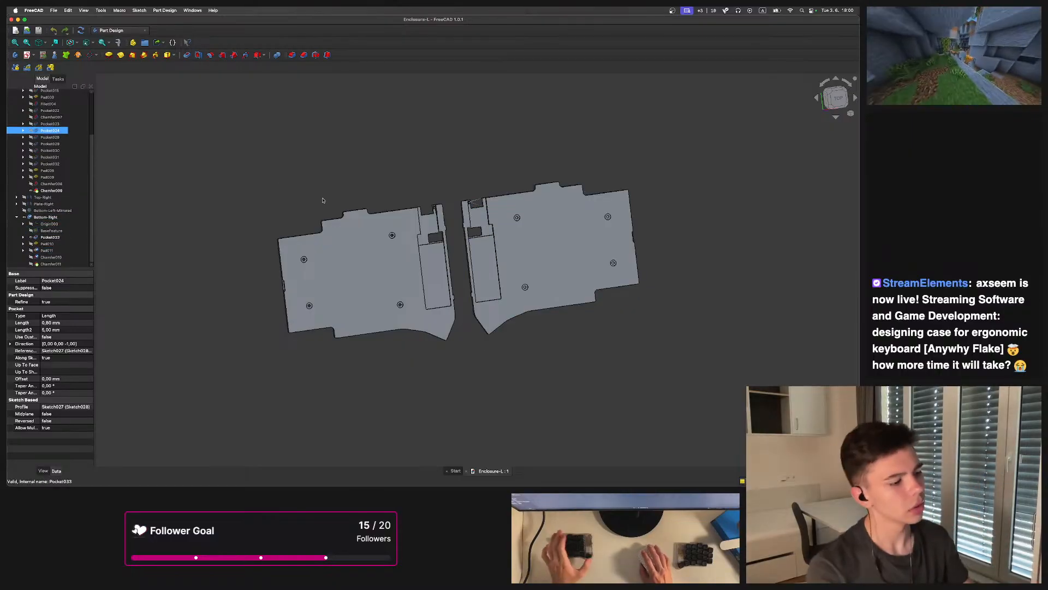
{"action": "left_click", "coordinate": [24, 217]}
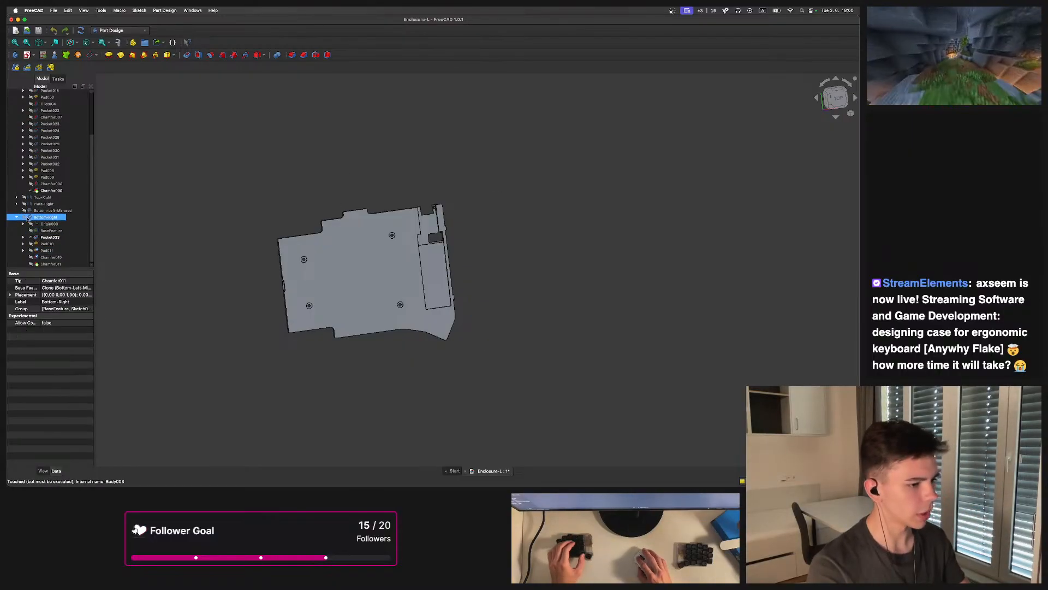
Open the var parameter spreadsheet and browse the enclosure features in the model tree
{"action": "left_click", "coordinate": [321, 192]}
{"action": "middle_click_drag", "start_coordinate": [474, 217], "coordinate": [505, 260]}
{"action": "scroll", "coordinate": [503, 262], "scroll_direction": "up", "scroll_amount": 5}
{"action": "middle_click_drag", "start_coordinate": [449, 291], "coordinate": [423, 261]}
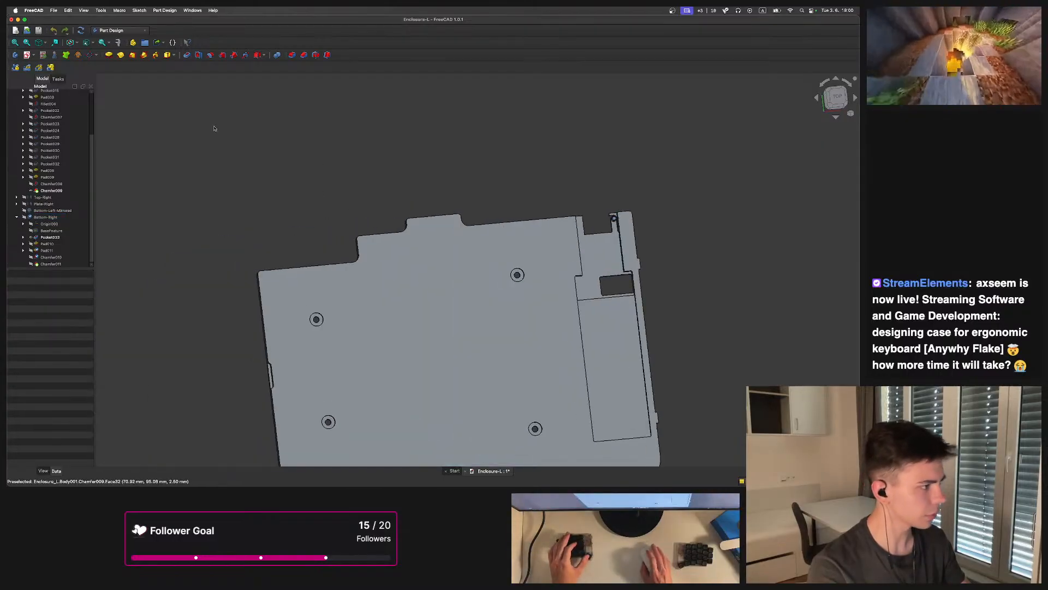
{"action": "scroll", "coordinate": [38, 164], "scroll_direction": "up", "scroll_amount": 3}
{"action": "left_click", "coordinate": [31, 121]}
{"action": "double_click", "coordinate": [34, 101]}
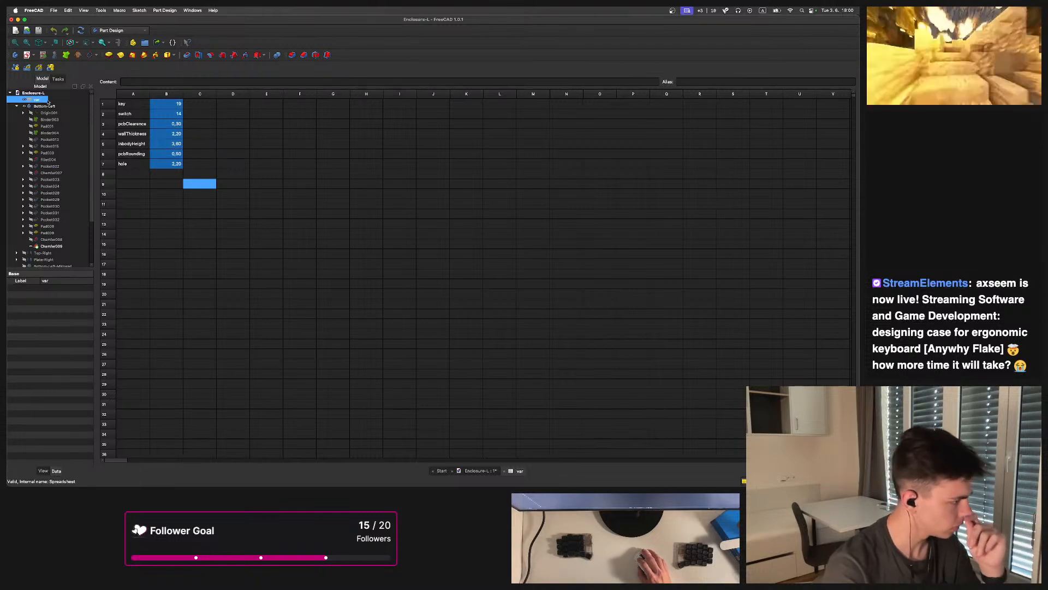
{"action": "scroll", "coordinate": [45, 186], "scroll_direction": "down", "scroll_amount": 3}
{"action": "left_click", "coordinate": [47, 184]}
{"action": "left_click", "coordinate": [47, 211]}
{"action": "scroll", "coordinate": [47, 215], "scroll_direction": "up", "scroll_amount": 5}
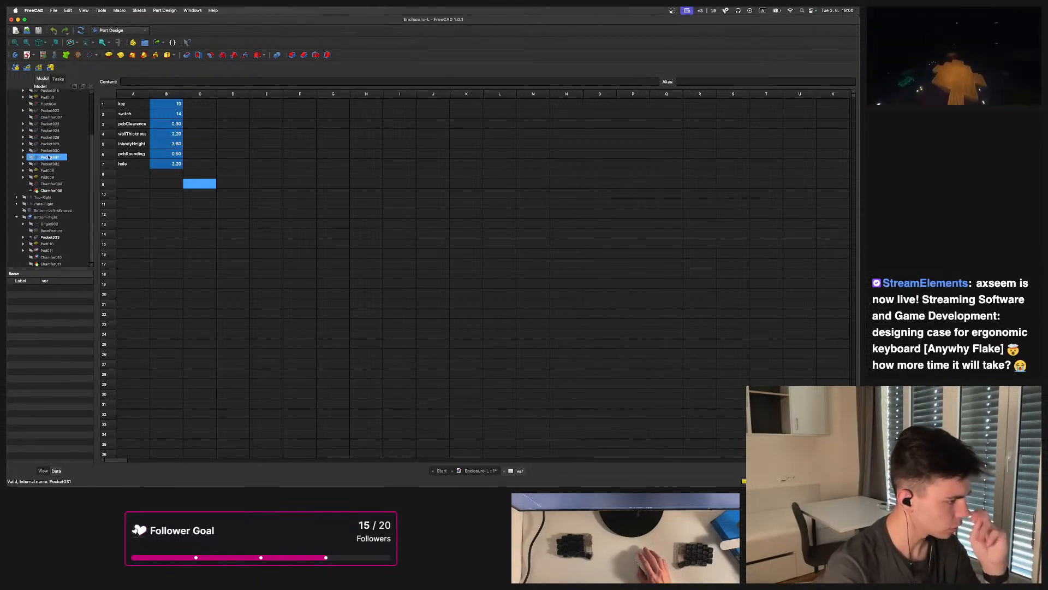
Select the Bottom-Left body and inspect its plate from several angles in the 3D view
{"action": "left_click", "coordinate": [50, 140]}
{"action": "left_click", "coordinate": [142, 155]}
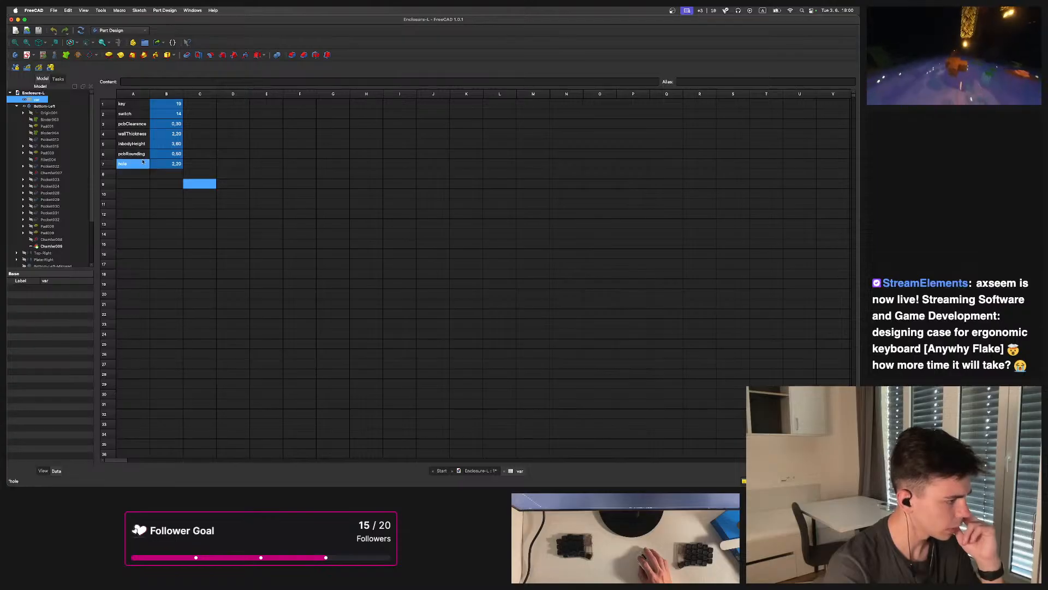
{"action": "left_click", "coordinate": [29, 106]}
{"action": "scroll", "coordinate": [48, 164], "scroll_direction": "down", "scroll_amount": 5}
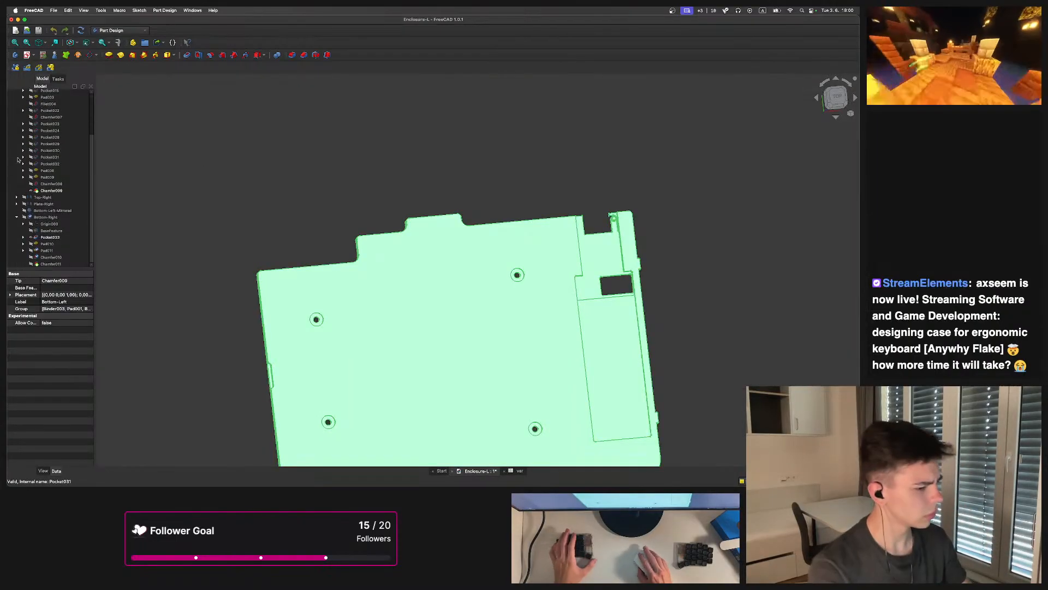
{"action": "scroll", "coordinate": [164, 191], "scroll_direction": "down", "scroll_amount": 3}
{"action": "left_click", "coordinate": [310, 183]}
{"action": "middle_click_drag", "start_coordinate": [326, 262], "coordinate": [403, 271]}
{"action": "scroll", "coordinate": [403, 270], "scroll_direction": "up", "scroll_amount": 5}
{"action": "middle_click_drag", "start_coordinate": [459, 313], "coordinate": [394, 303]}
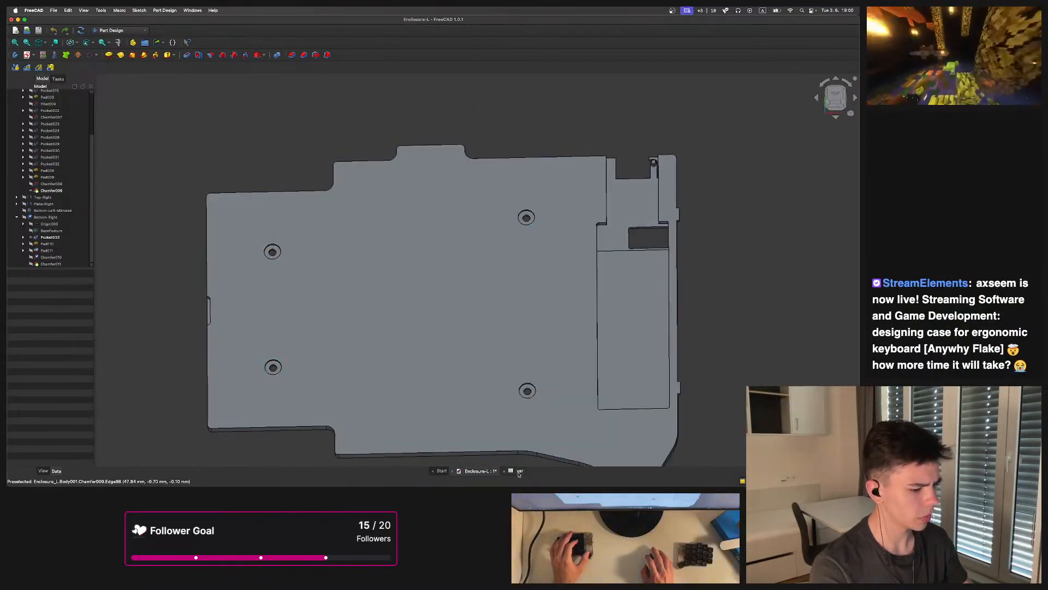
Glance at the var spreadsheet, then select the Bottom-Left body and examine the plate's edge up close
{"action": "left_click", "coordinate": [518, 472]}
{"action": "scroll", "coordinate": [54, 115], "scroll_direction": "up", "scroll_amount": 5}
{"action": "left_click", "coordinate": [48, 100]}
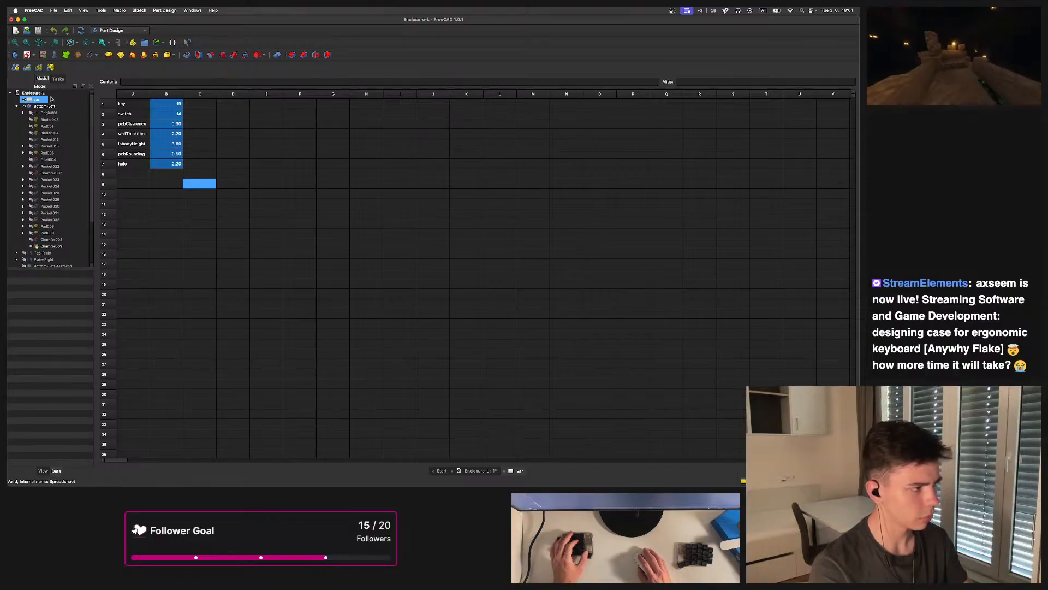
{"action": "left_click", "coordinate": [46, 106]}
{"action": "left_click", "coordinate": [507, 147]}
{"action": "left_click", "coordinate": [513, 144]}
{"action": "scroll", "coordinate": [448, 243], "scroll_direction": "down", "scroll_amount": 4}
{"action": "middle_click_drag", "start_coordinate": [536, 249], "coordinate": [482, 155]}
{"action": "middle_click_drag", "start_coordinate": [458, 213], "coordinate": [376, 367]}
{"action": "scroll", "coordinate": [418, 156], "scroll_direction": "up", "scroll_amount": 4}
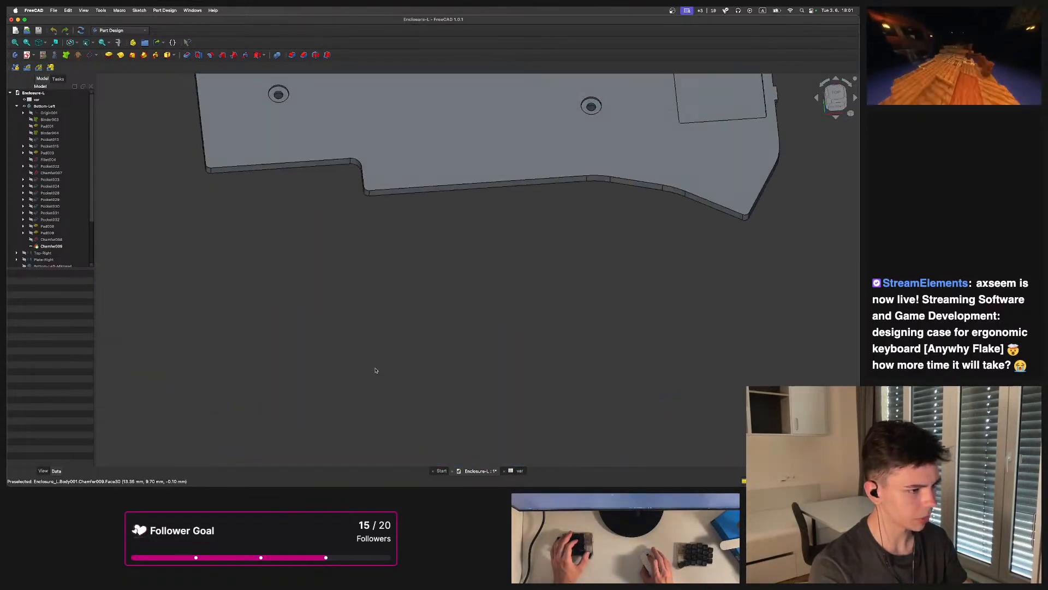
{"action": "middle_click_drag", "start_coordinate": [376, 235], "coordinate": [376, 363]}
{"action": "scroll", "coordinate": [33, 252], "scroll_direction": "down", "scroll_amount": 1}
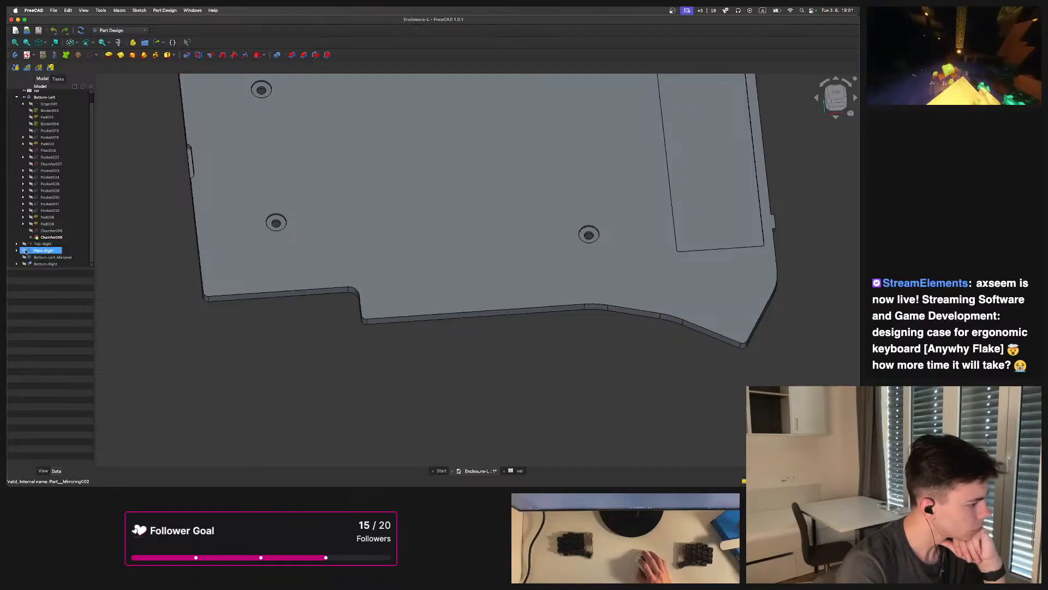
Collapse the Bottom-Left body in the model tree and show the Top-Left body
{"action": "scroll", "coordinate": [23, 247], "scroll_direction": "up", "scroll_amount": 1}
{"action": "left_click", "coordinate": [20, 107]}
{"action": "left_click", "coordinate": [17, 107]}
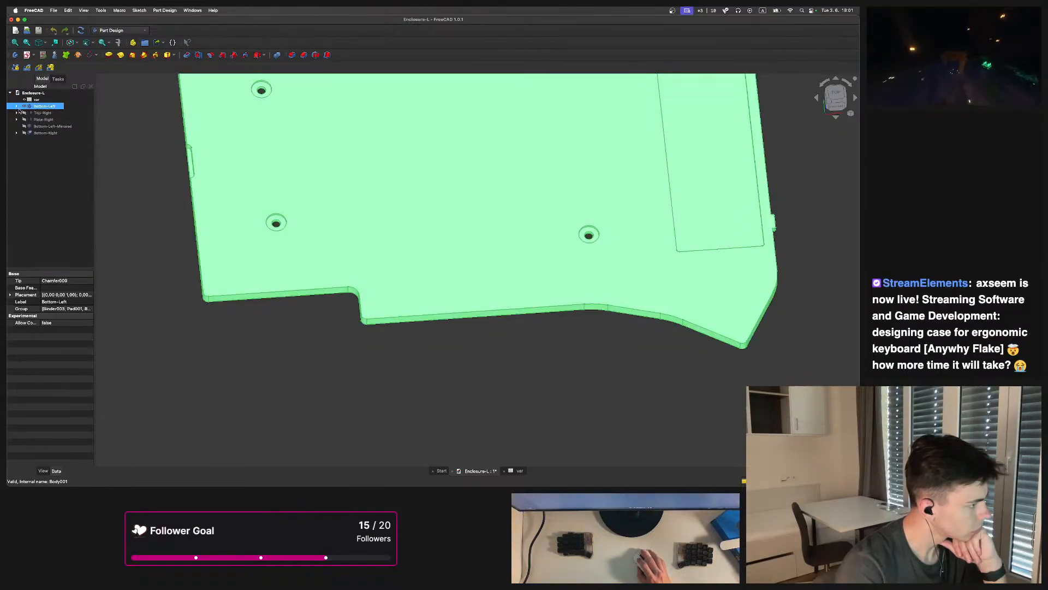
{"action": "left_click", "coordinate": [33, 120]}
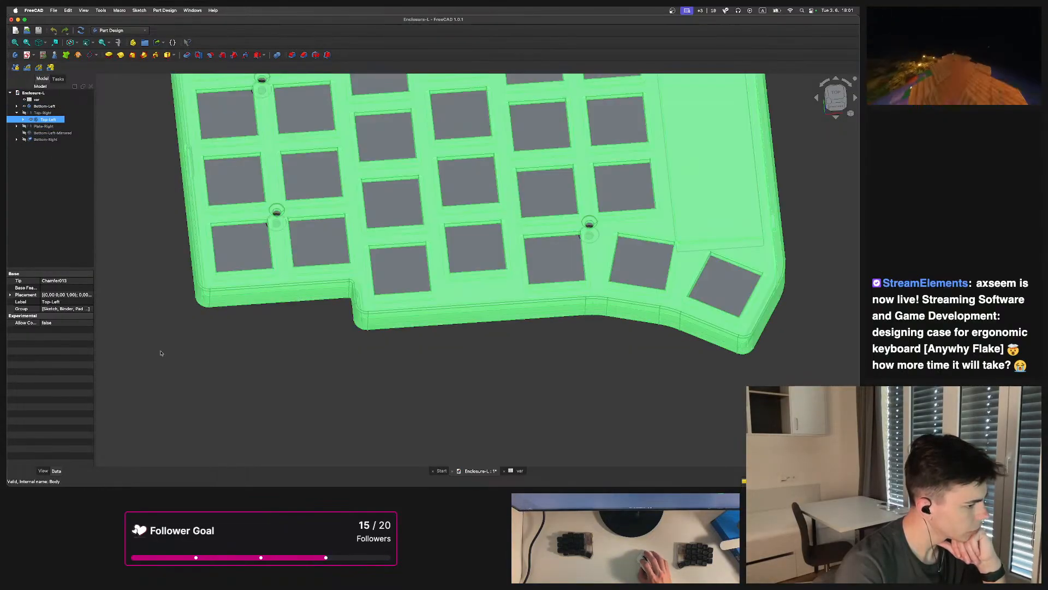
Orbit and zoom around the Top-Left and bottom plates to inspect them
{"action": "left_click", "coordinate": [157, 344]}
{"action": "middle_click_drag", "start_coordinate": [764, 202], "coordinate": [628, 358]}
{"action": "scroll", "coordinate": [517, 175], "scroll_direction": "down", "scroll_amount": 3}
{"action": "middle_click_drag", "start_coordinate": [513, 139], "coordinate": [550, 244], "text": "shift"}
{"action": "scroll", "coordinate": [514, 257], "scroll_direction": "up", "scroll_amount": 4}
{"action": "scroll", "coordinate": [508, 262], "scroll_direction": "down", "scroll_amount": 5}
{"action": "middle_click_drag", "start_coordinate": [468, 344], "coordinate": [566, 316]}
{"action": "scroll", "coordinate": [430, 380], "scroll_direction": "up", "scroll_amount": 4}
{"action": "scroll", "coordinate": [366, 268], "scroll_direction": "down", "scroll_amount": 1}
{"action": "scroll", "coordinate": [366, 268], "scroll_direction": "down", "scroll_amount": 4}
{"action": "scroll", "coordinate": [562, 323], "scroll_direction": "up", "scroll_amount": 4}
{"action": "scroll", "coordinate": [567, 317], "scroll_direction": "down", "scroll_amount": 3}
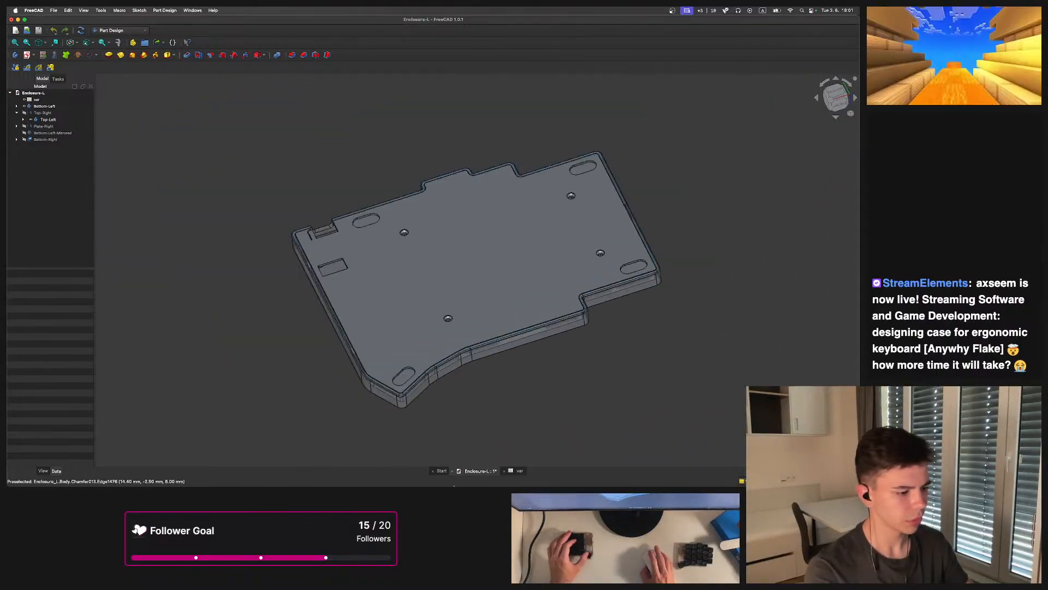
Open Finder, browse the home folders for the CAD project files, and close the window
{"action": "key", "text": "super+space"}
{"action": "type", "text": "find"}
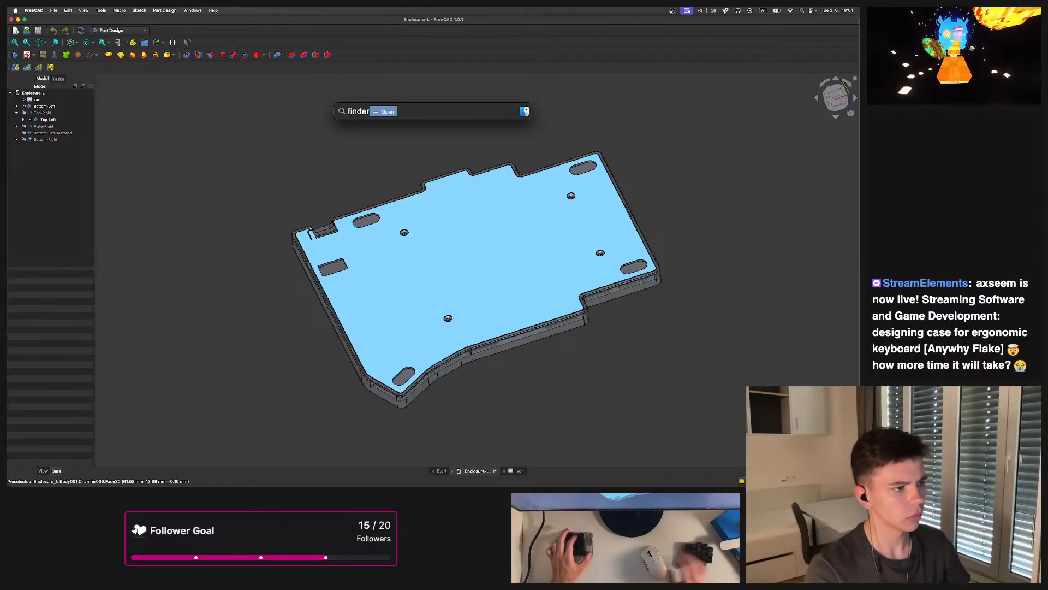
{"action": "key", "text": "Return"}
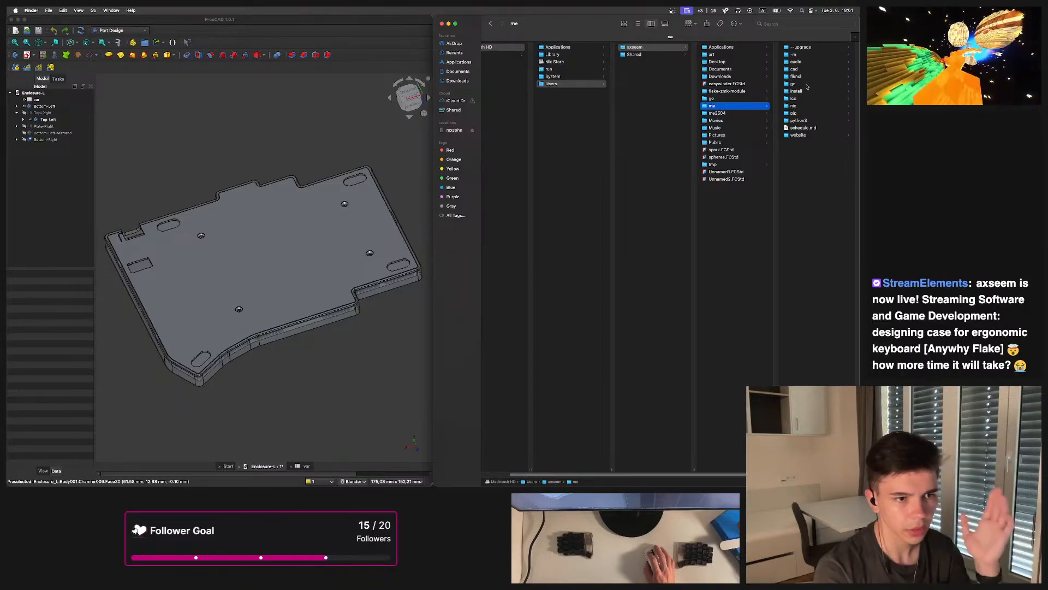
{"action": "left_click", "coordinate": [734, 113]}
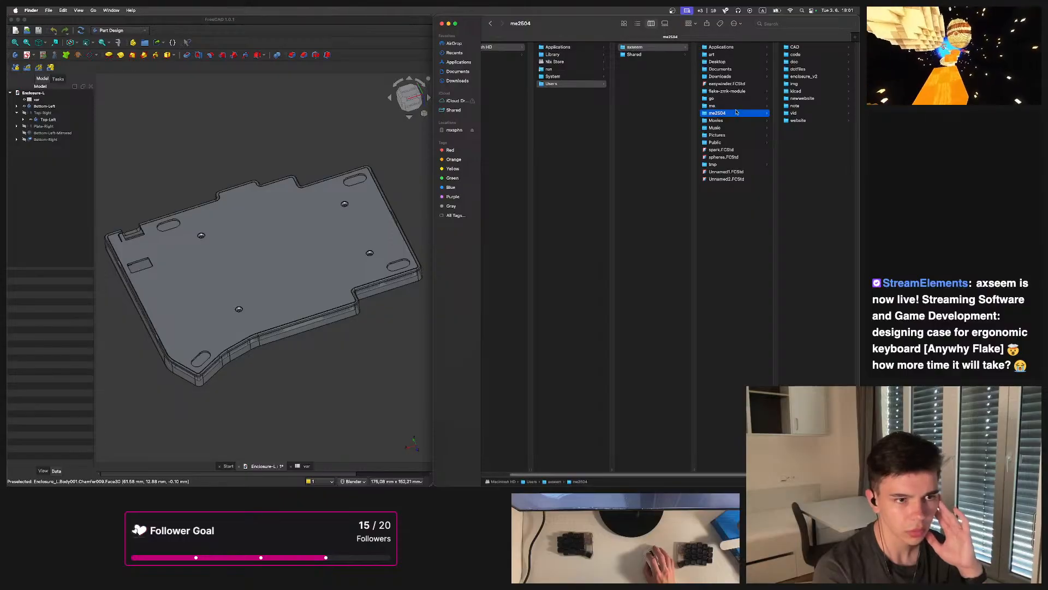
{"action": "left_click", "coordinate": [796, 90]}
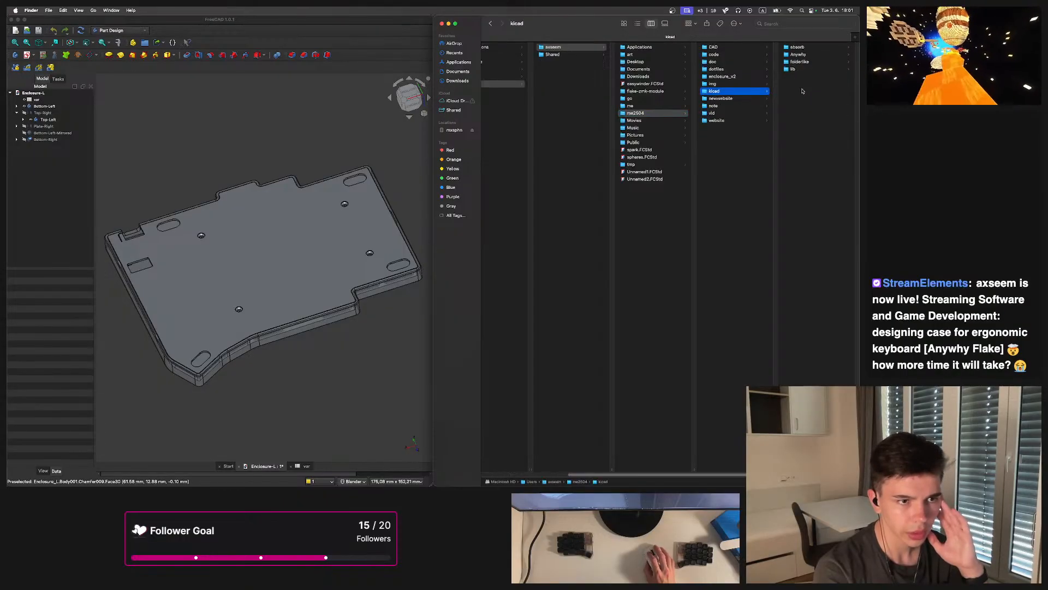
{"action": "key", "text": "Left"}
{"action": "key", "text": "Up"}
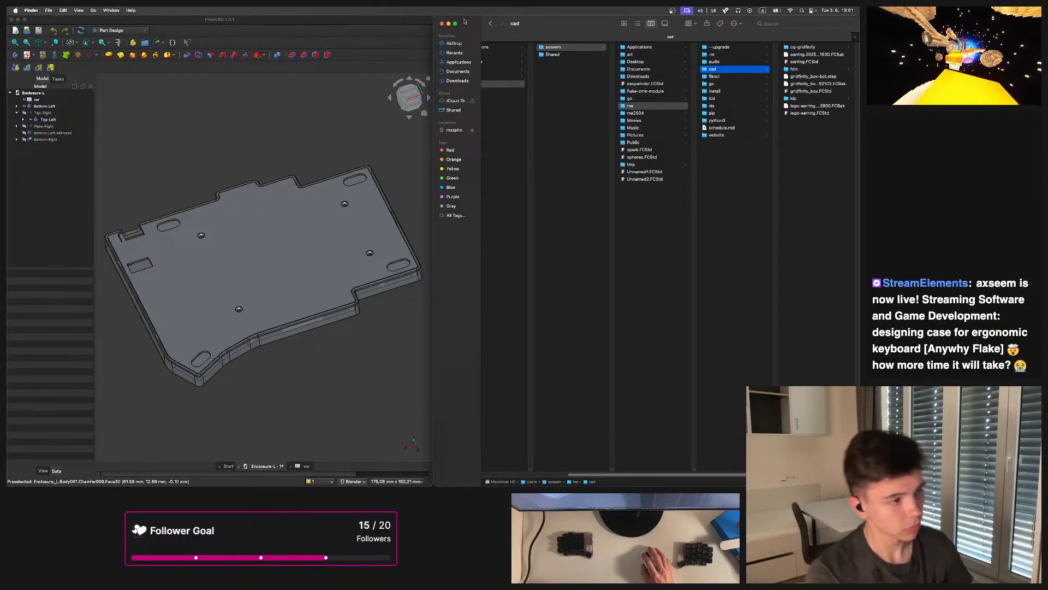
{"action": "key", "text": "super+w"}
Examine the assembled top and bottom plates of the left half from above
{"action": "scroll", "coordinate": [520, 213], "scroll_direction": "down", "scroll_amount": 1}
{"action": "middle_click_drag", "start_coordinate": [620, 297], "coordinate": [527, 304]}
{"action": "scroll", "coordinate": [508, 279], "scroll_direction": "up", "scroll_amount": 2}
{"action": "middle_click_drag", "start_coordinate": [468, 241], "coordinate": [510, 292]}
{"action": "double_click", "coordinate": [37, 100]}
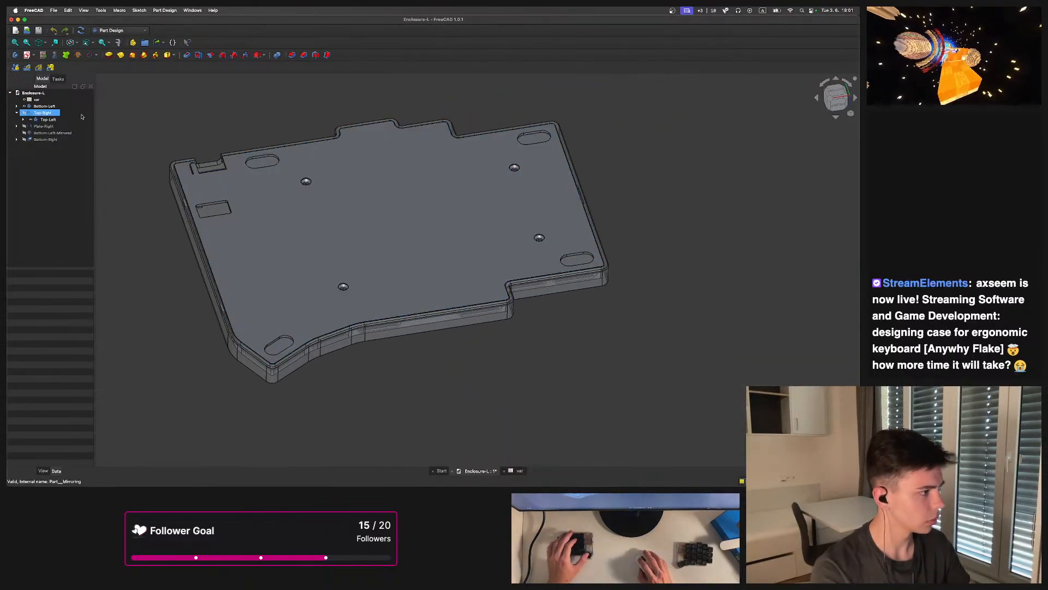
{"action": "double_click", "coordinate": [40, 106]}
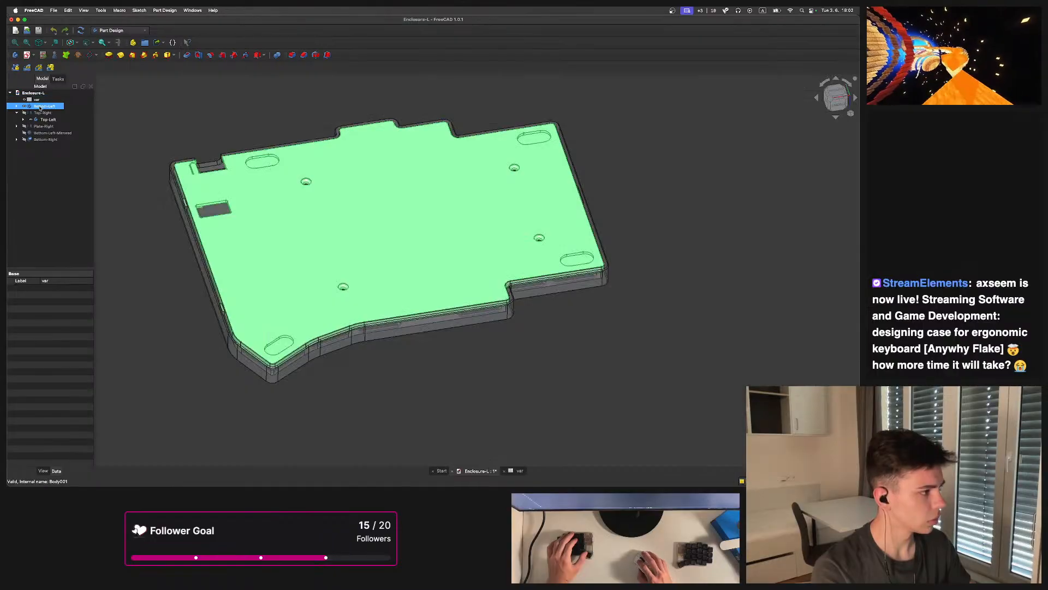
{"action": "middle_click_drag", "start_coordinate": [382, 229], "coordinate": [344, 256]}
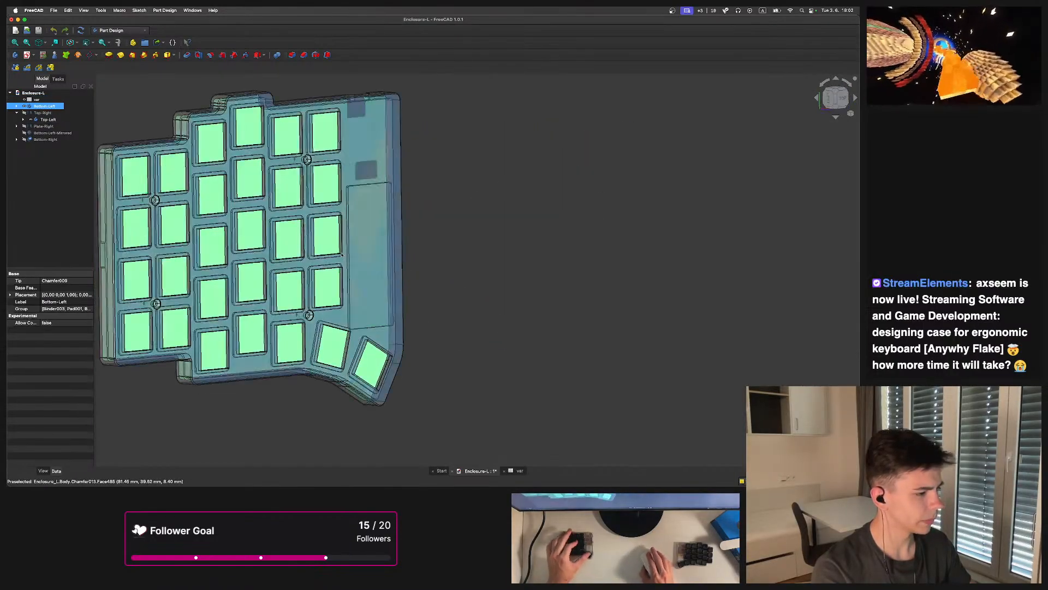
{"action": "key", "text": "2"}
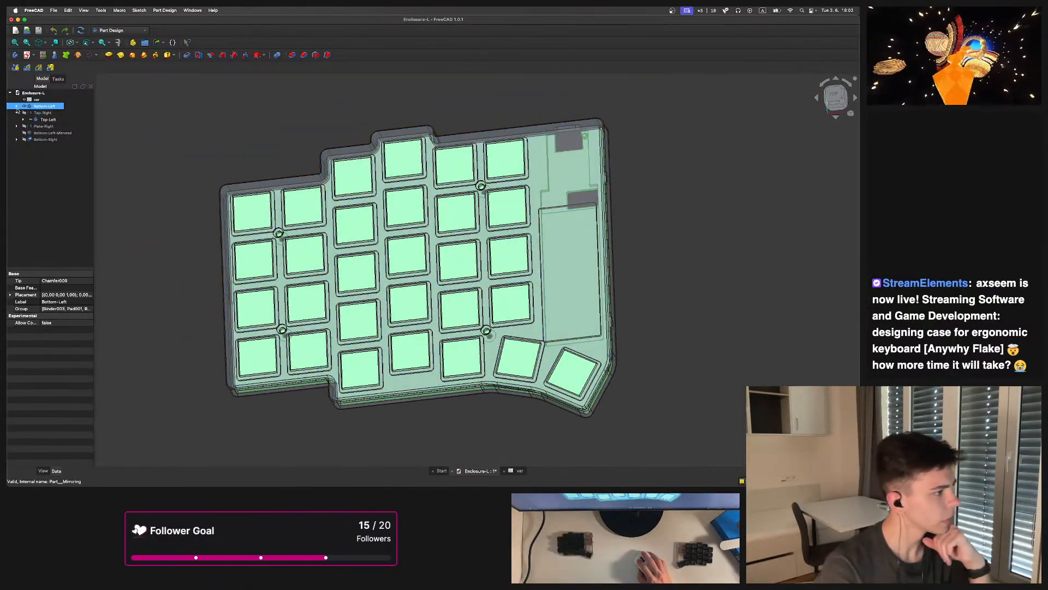
Browse the Bottom-Left body's features and their properties in the model tree
{"action": "left_click", "coordinate": [16, 106]}
{"action": "left_click", "coordinate": [31, 147]}
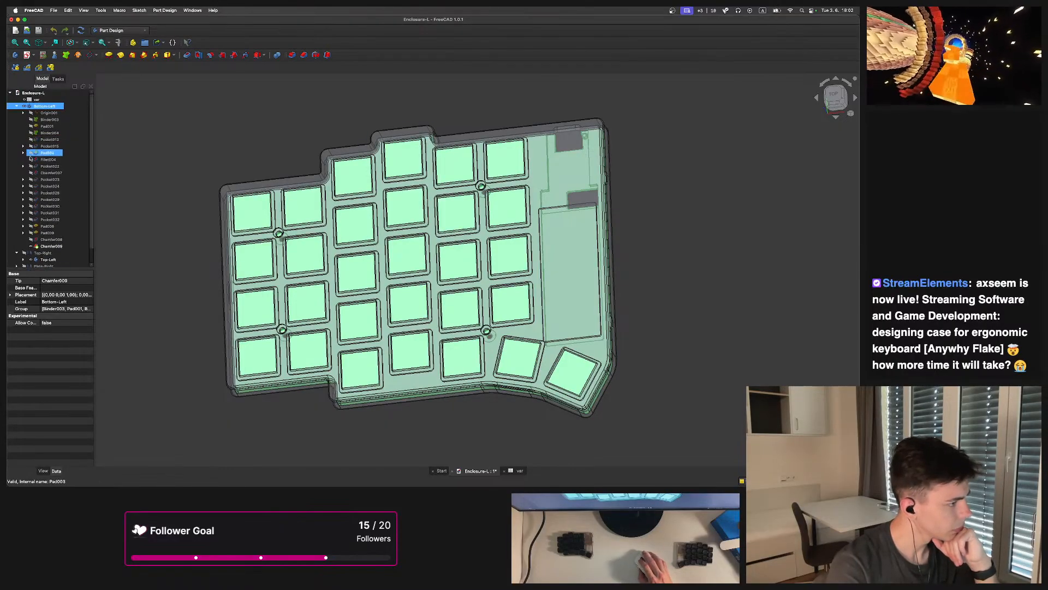
{"action": "left_click", "coordinate": [30, 146]}
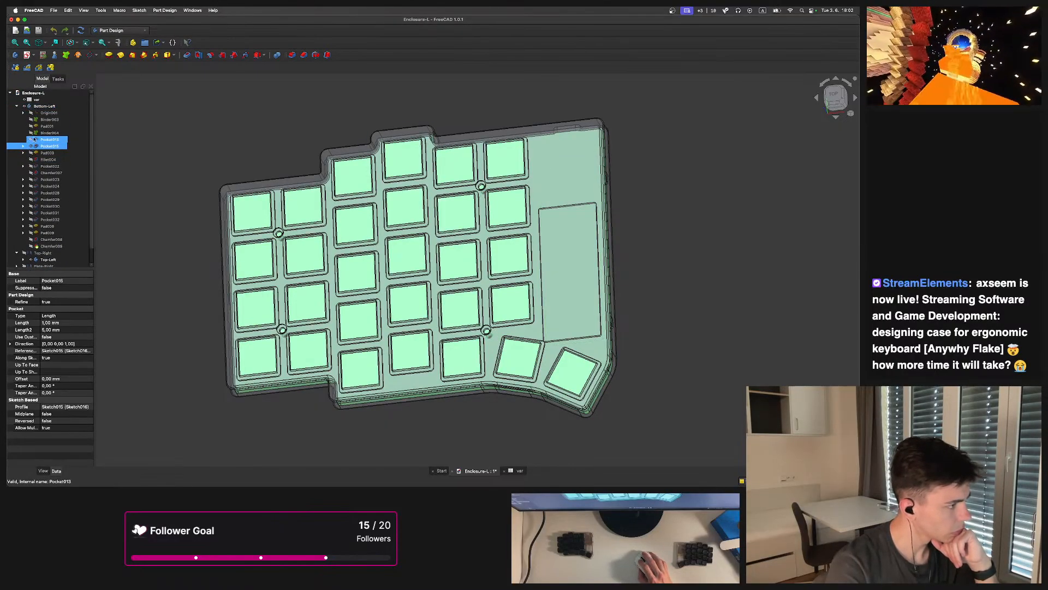
{"action": "left_click", "coordinate": [30, 247]}
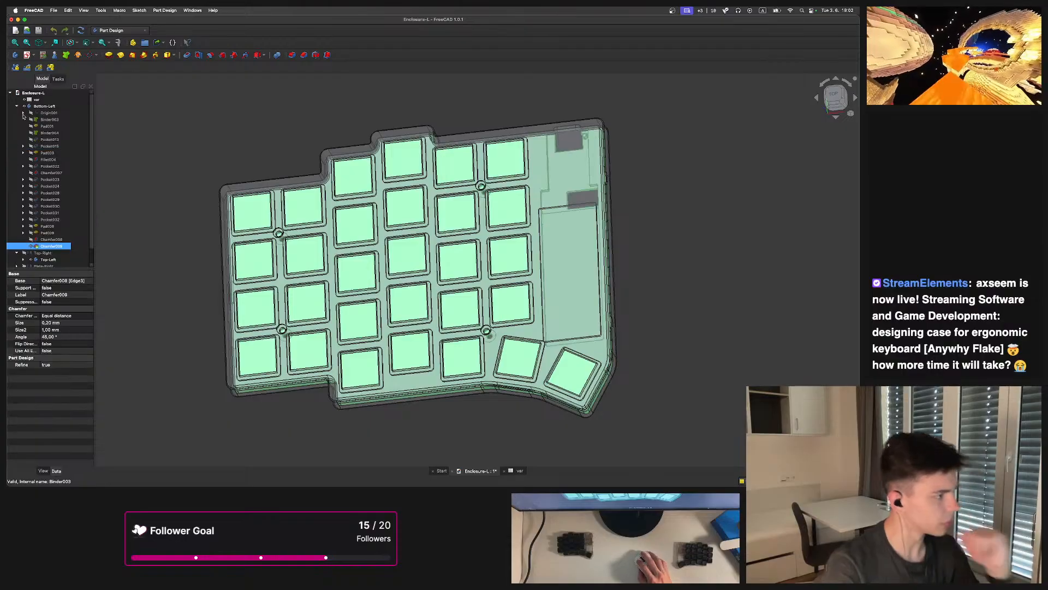
{"action": "left_click", "coordinate": [24, 107]}
{"action": "left_click", "coordinate": [16, 107]}
Step through the Top-Left body's features, checking each pocket and the Thickness feature
{"action": "left_click", "coordinate": [28, 120]}
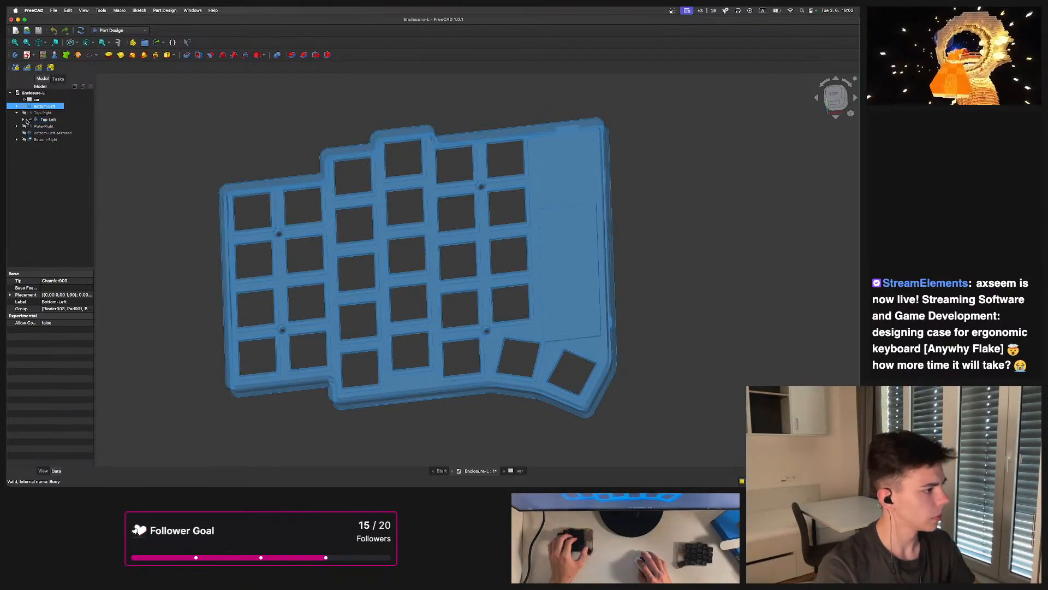
{"action": "left_click", "coordinate": [25, 120]}
{"action": "left_click", "coordinate": [48, 237]}
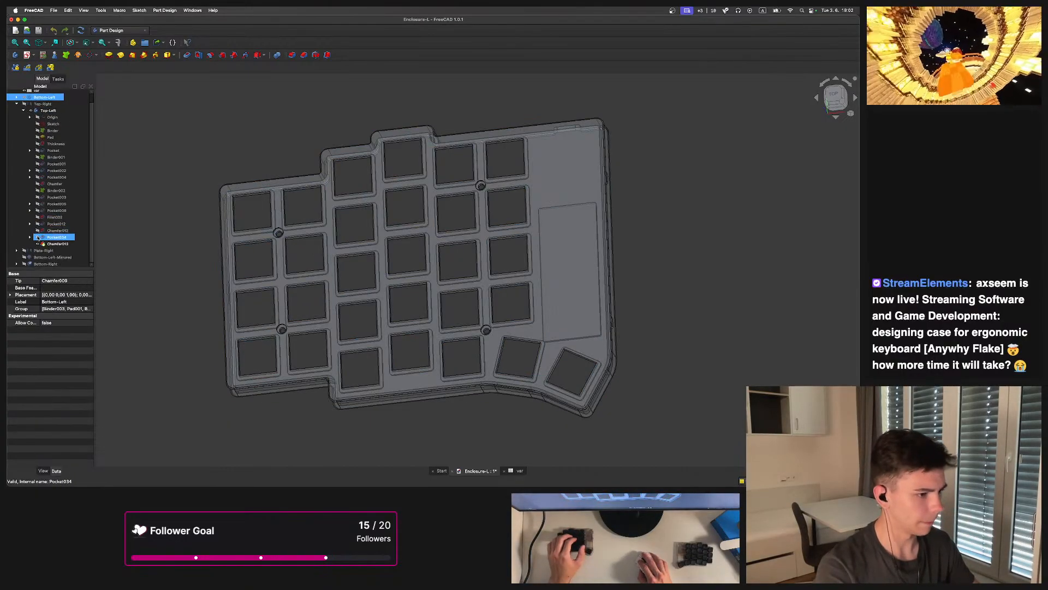
{"action": "left_click", "coordinate": [38, 237]}
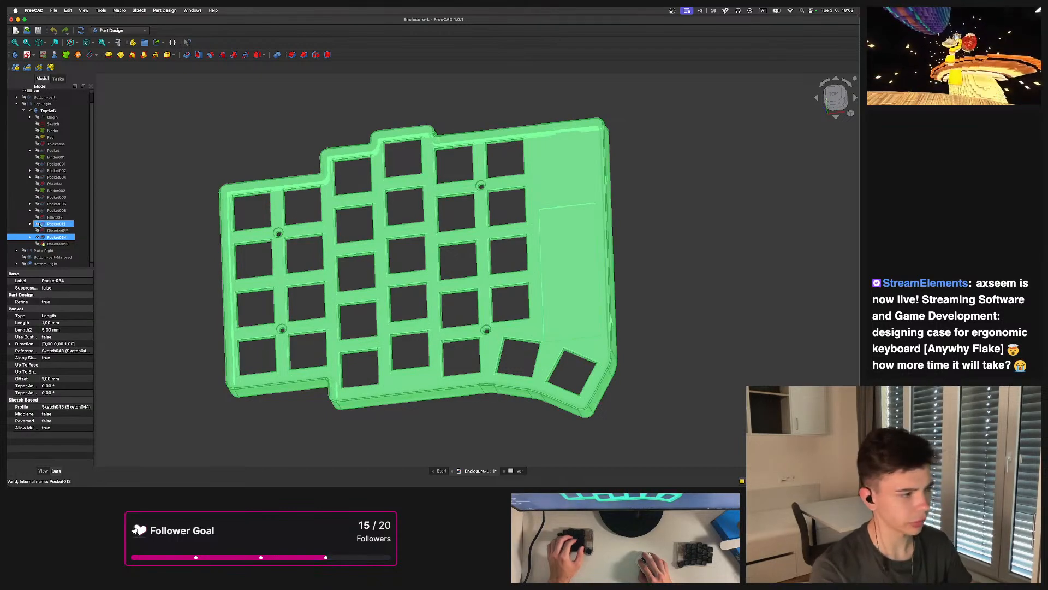
{"action": "left_click", "coordinate": [39, 224]}
{"action": "left_click", "coordinate": [37, 212]}
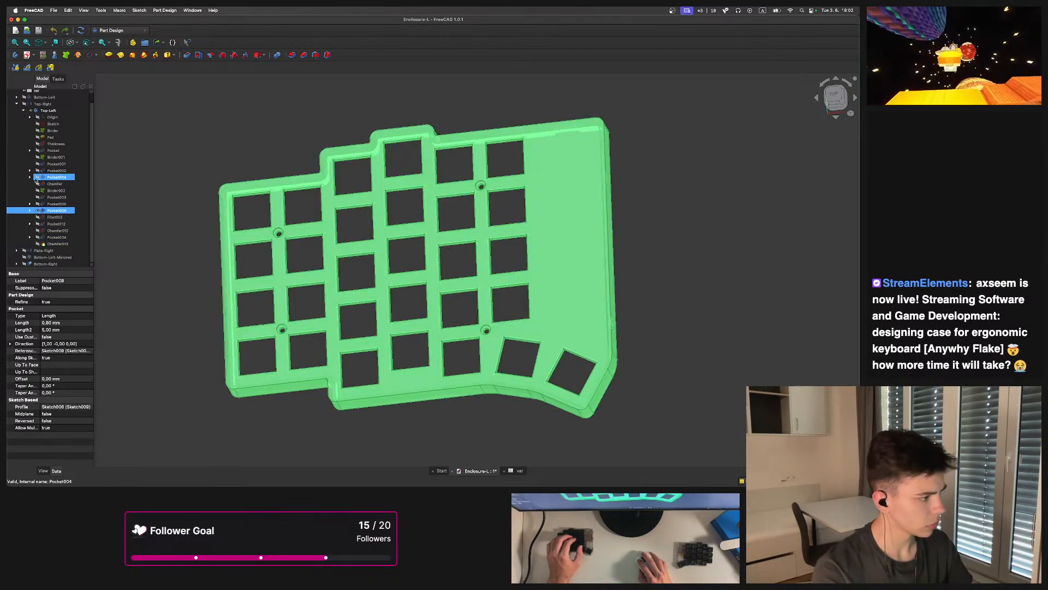
{"action": "left_click", "coordinate": [37, 177]}
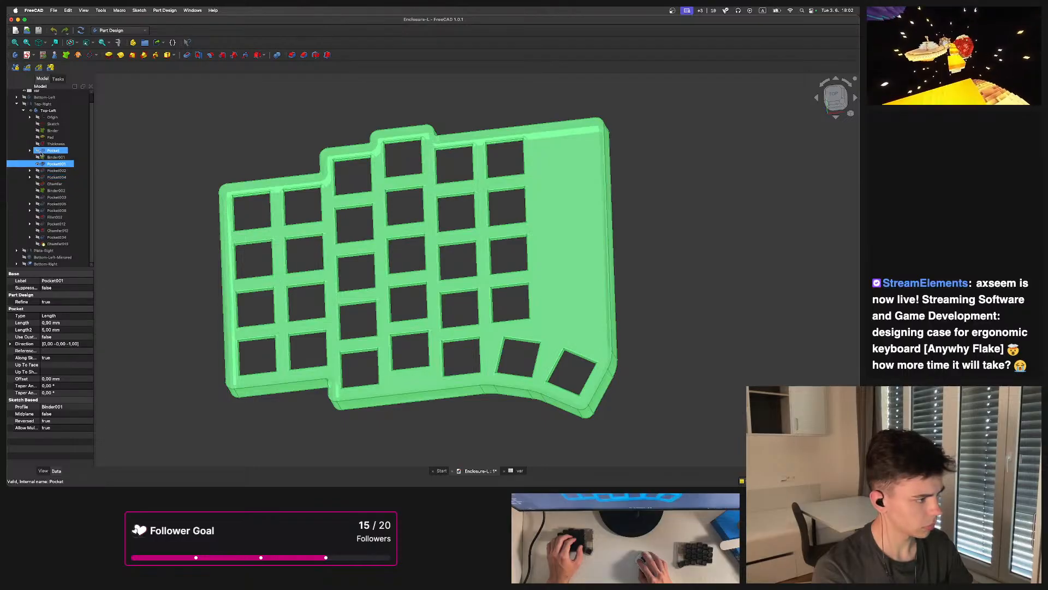
{"action": "left_click", "coordinate": [45, 150]}
{"action": "left_click", "coordinate": [40, 145]}
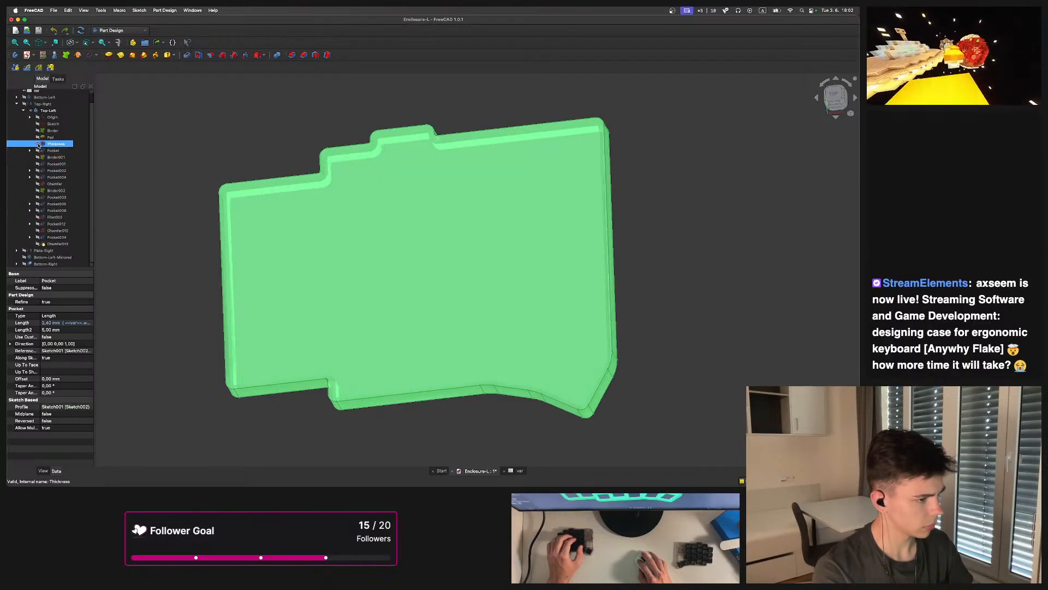
{"action": "left_click", "coordinate": [37, 151]}
Inspect the Top-Left plate's switch cutouts up close in the 3D view
{"action": "left_click", "coordinate": [295, 115]}
{"action": "middle_click_drag", "start_coordinate": [295, 115], "coordinate": [471, 302]}
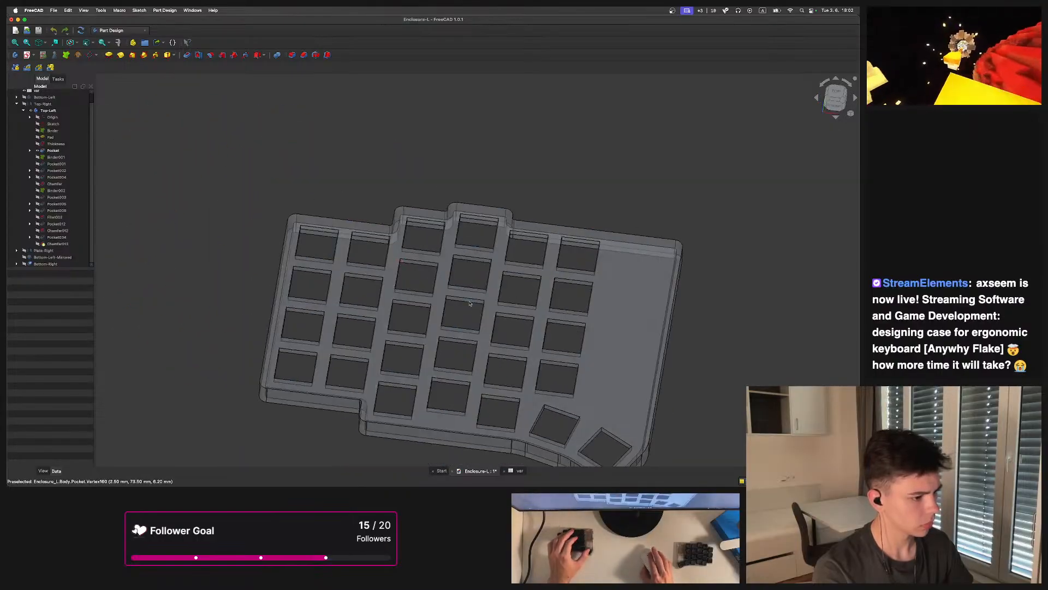
{"action": "scroll", "coordinate": [467, 303], "scroll_direction": "up", "scroll_amount": 3}
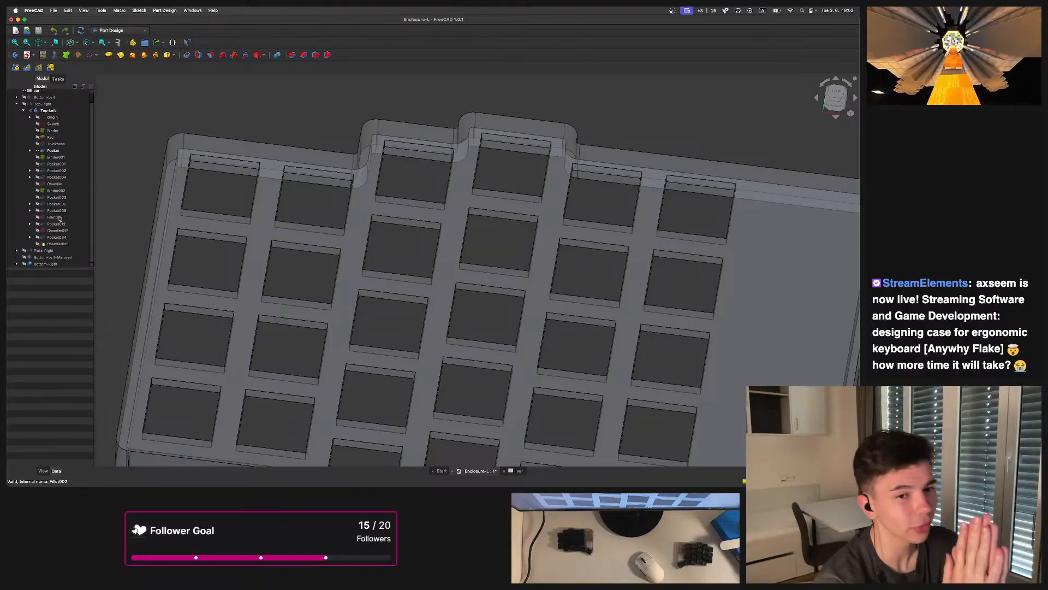
{"action": "scroll", "coordinate": [365, 175], "scroll_direction": "down", "scroll_amount": 5}
{"action": "middle_click_drag", "start_coordinate": [405, 180], "coordinate": [377, 268]}
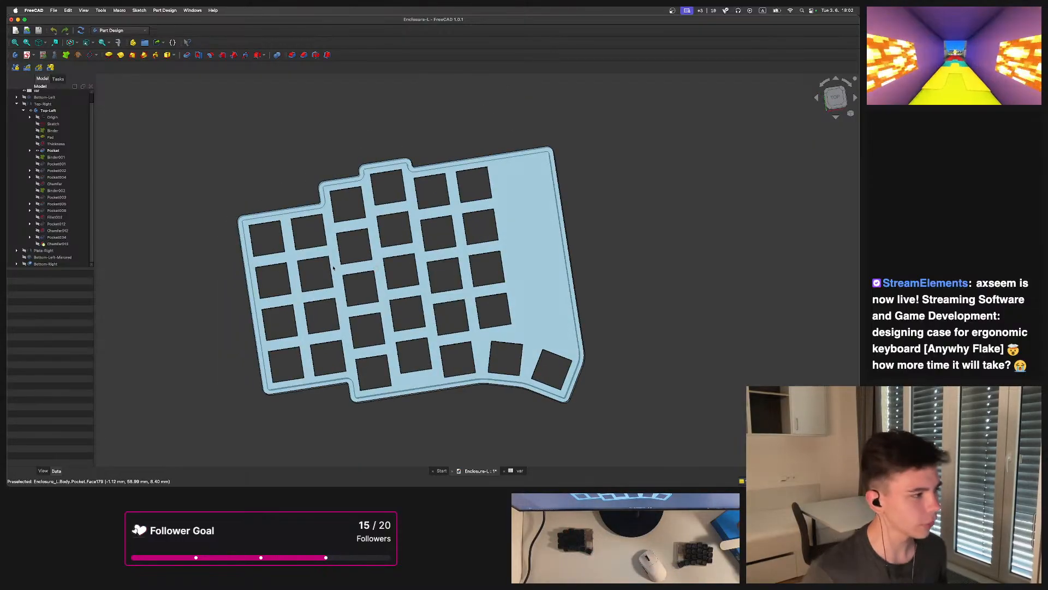
{"action": "scroll", "coordinate": [37, 101], "scroll_direction": "up", "scroll_amount": 1}
Open the var spreadsheet and return to the 3D model view
{"action": "left_click", "coordinate": [36, 100]}
{"action": "double_click", "coordinate": [36, 100]}
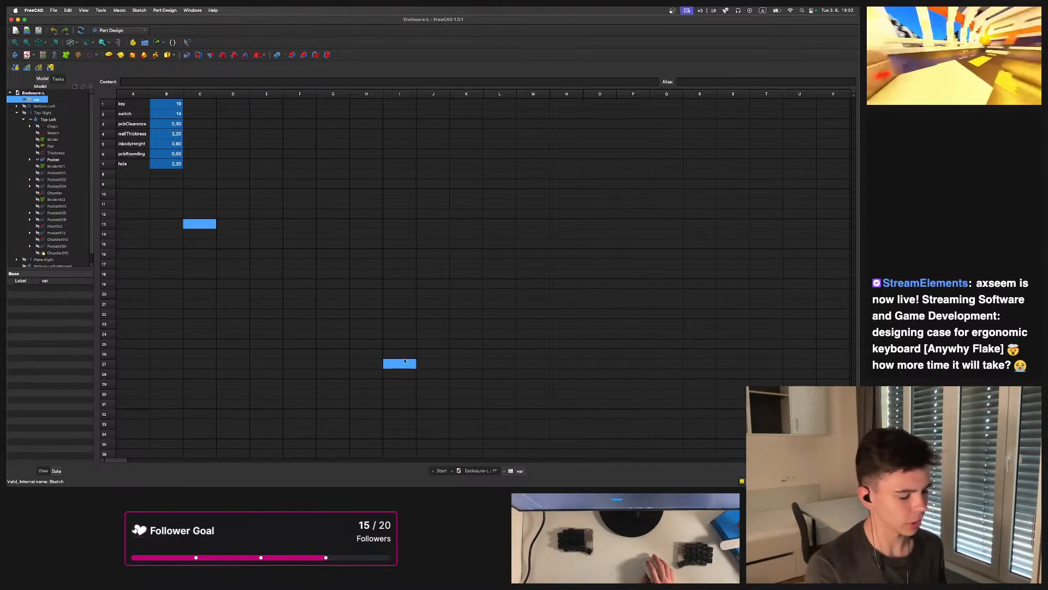
{"action": "left_click", "coordinate": [478, 471]}
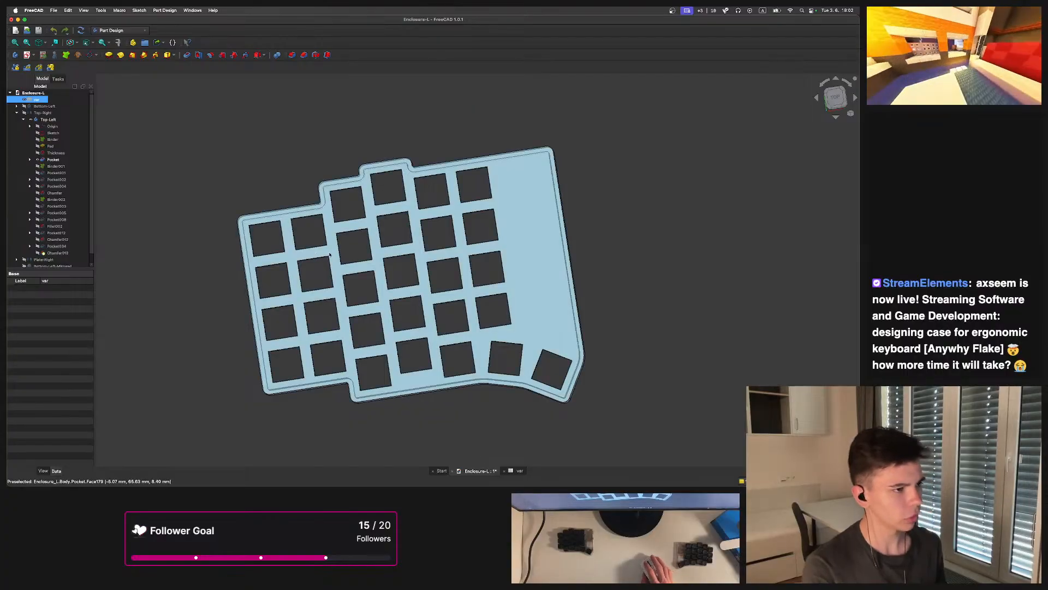
Open the Enclosure-M.FCStd model from the M folder of the enclosure files
{"action": "left_click", "coordinate": [54, 10]}
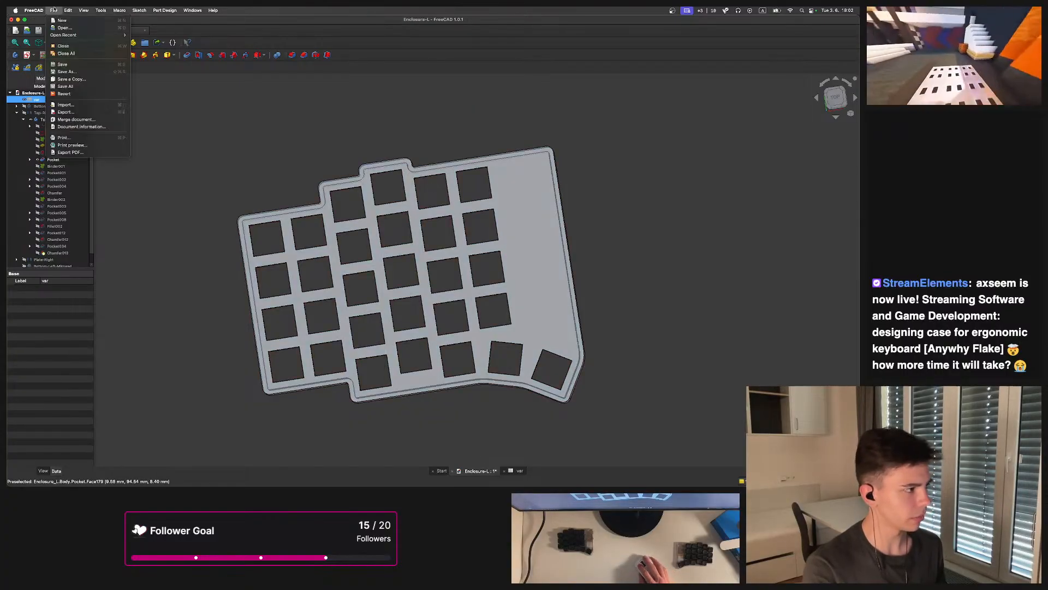
{"action": "left_click", "coordinate": [76, 28]}
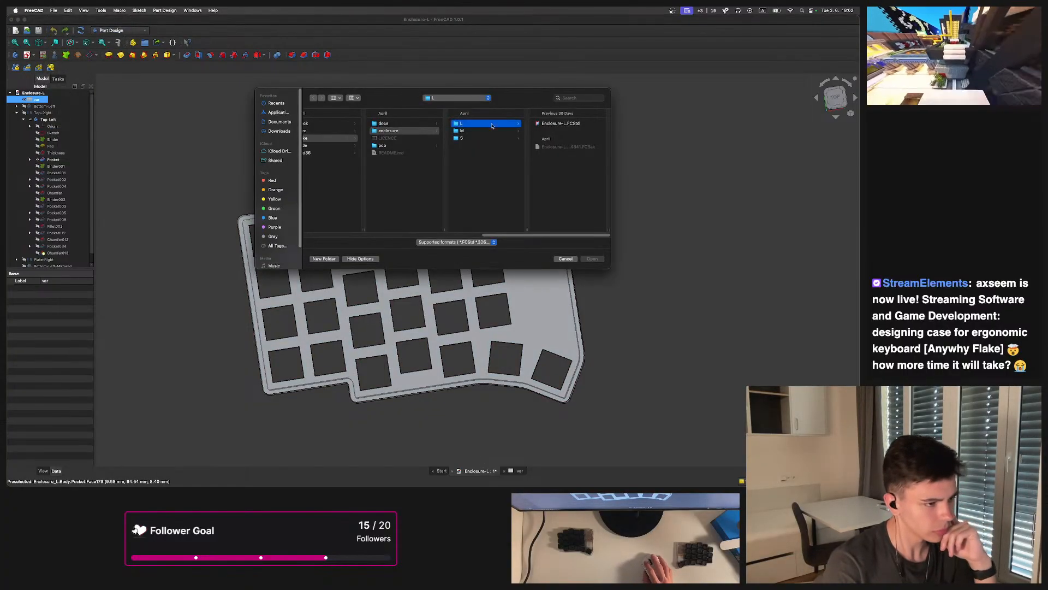
{"action": "left_click", "coordinate": [524, 130]}
{"action": "left_click", "coordinate": [569, 175]}
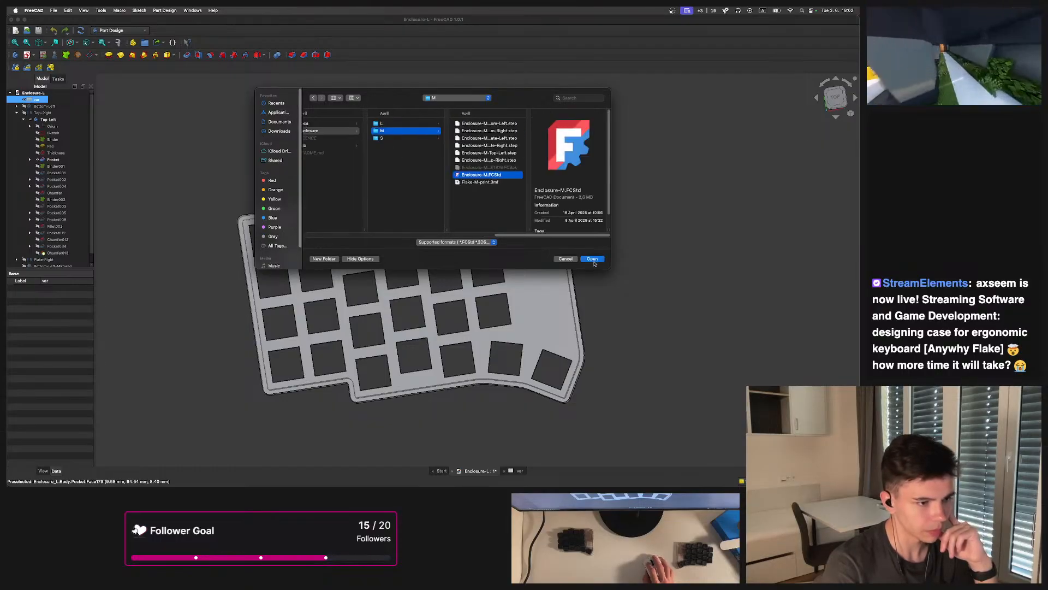
{"action": "left_click", "coordinate": [592, 258]}
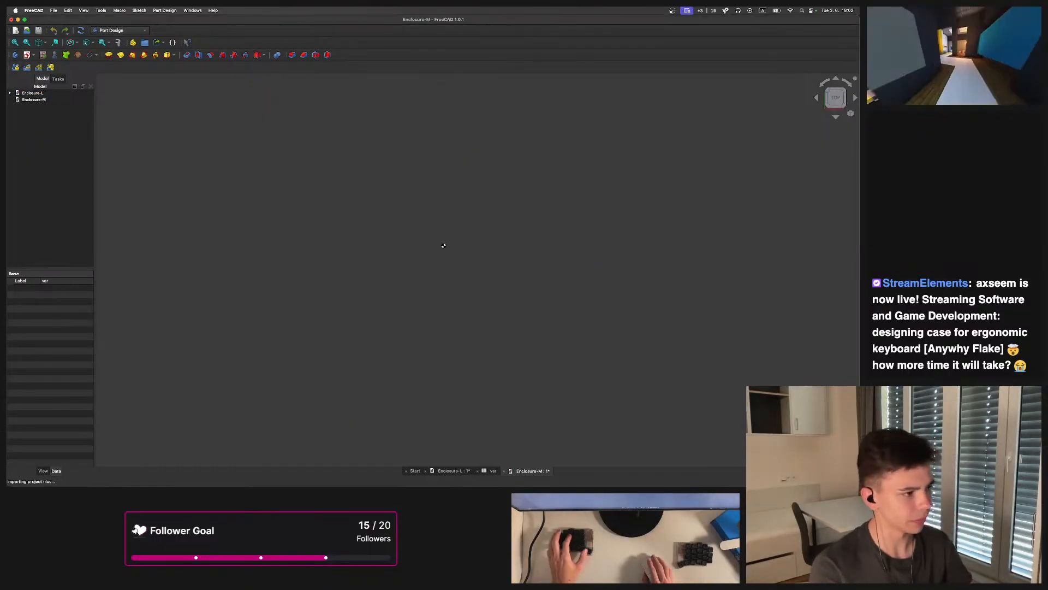
Open Enclosure-M's var spreadsheet and select its Top-Right and Top-Left bodies in the model tree
{"action": "middle_click_drag", "start_coordinate": [464, 301], "coordinate": [508, 377]}
{"action": "double_click", "coordinate": [32, 106]}
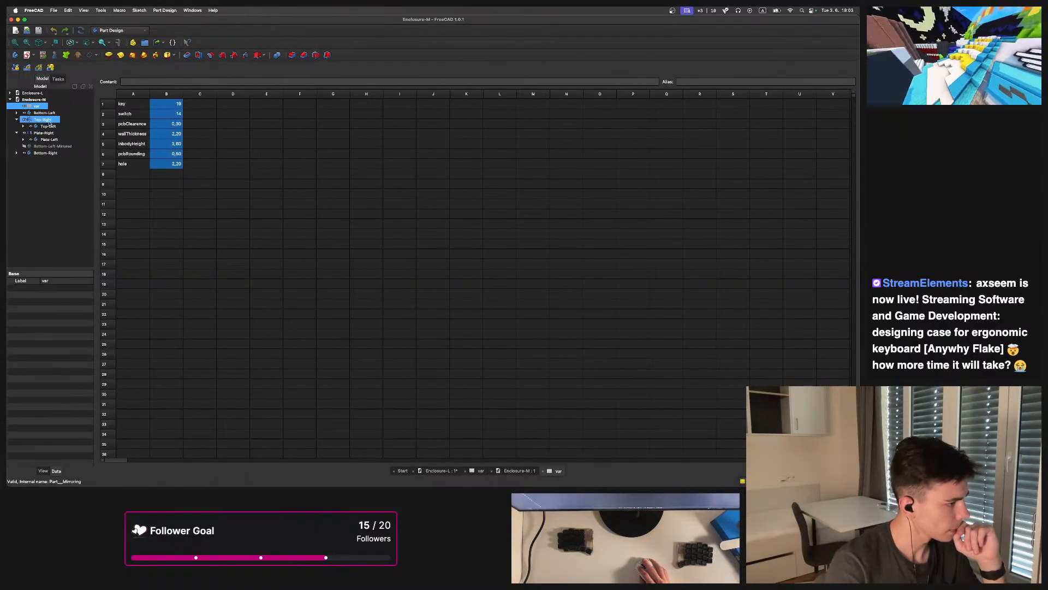
{"action": "left_click", "coordinate": [50, 121]}
{"action": "left_click", "coordinate": [51, 125]}
Inspect the Enclosure-M plate's switch cutouts and outer edges up close in the 3D view
{"action": "left_click", "coordinate": [463, 146]}
{"action": "middle_click_drag", "start_coordinate": [463, 145], "coordinate": [440, 204]}
{"action": "middle_click_drag", "start_coordinate": [495, 247], "coordinate": [620, 236], "text": "shift"}
{"action": "scroll", "coordinate": [621, 236], "scroll_direction": "up", "scroll_amount": 4}
{"action": "middle_click_drag", "start_coordinate": [516, 284], "coordinate": [592, 235], "text": "shift"}
{"action": "middle_click_drag", "start_coordinate": [546, 432], "coordinate": [498, 218]}
{"action": "scroll", "coordinate": [526, 261], "scroll_direction": "down", "scroll_amount": 1}
{"action": "scroll", "coordinate": [527, 261], "scroll_direction": "down", "scroll_amount": 4}
{"action": "middle_click_drag", "start_coordinate": [499, 117], "coordinate": [524, 126]}
{"action": "middle_click_drag", "start_coordinate": [551, 418], "coordinate": [529, 367], "text": "shift"}
{"action": "scroll", "coordinate": [541, 272], "scroll_direction": "up", "scroll_amount": 5}
{"action": "middle_click_drag", "start_coordinate": [505, 240], "coordinate": [438, 331]}
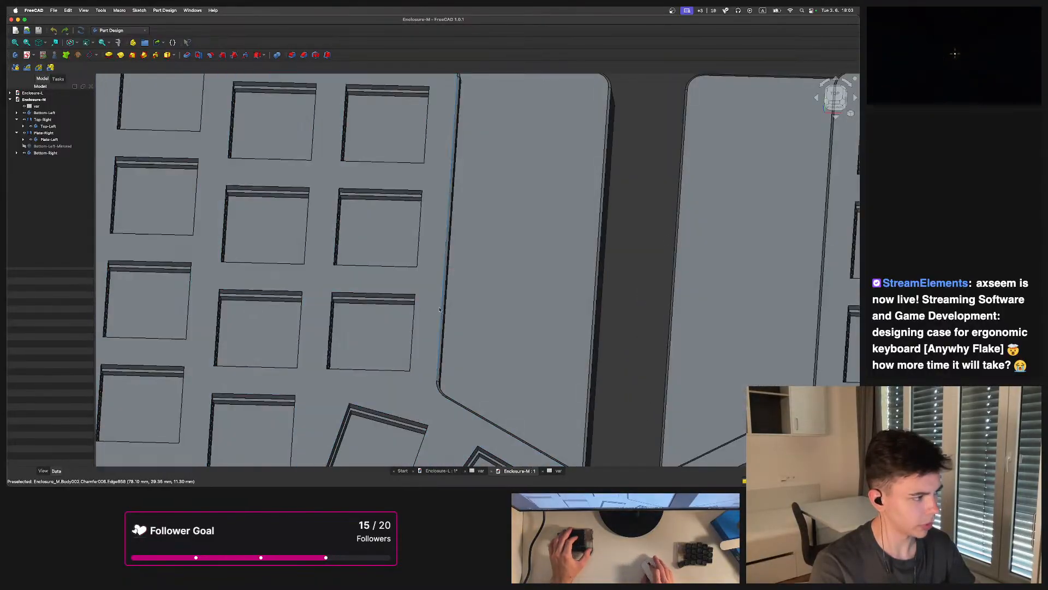
{"action": "scroll", "coordinate": [439, 330], "scroll_direction": "down", "scroll_amount": 5}
{"action": "scroll", "coordinate": [428, 252], "scroll_direction": "up", "scroll_amount": 2}
Reopen the var spreadsheet and compare it with Enclosure-L's var and Top-Right body in the tree
{"action": "double_click", "coordinate": [42, 107]}
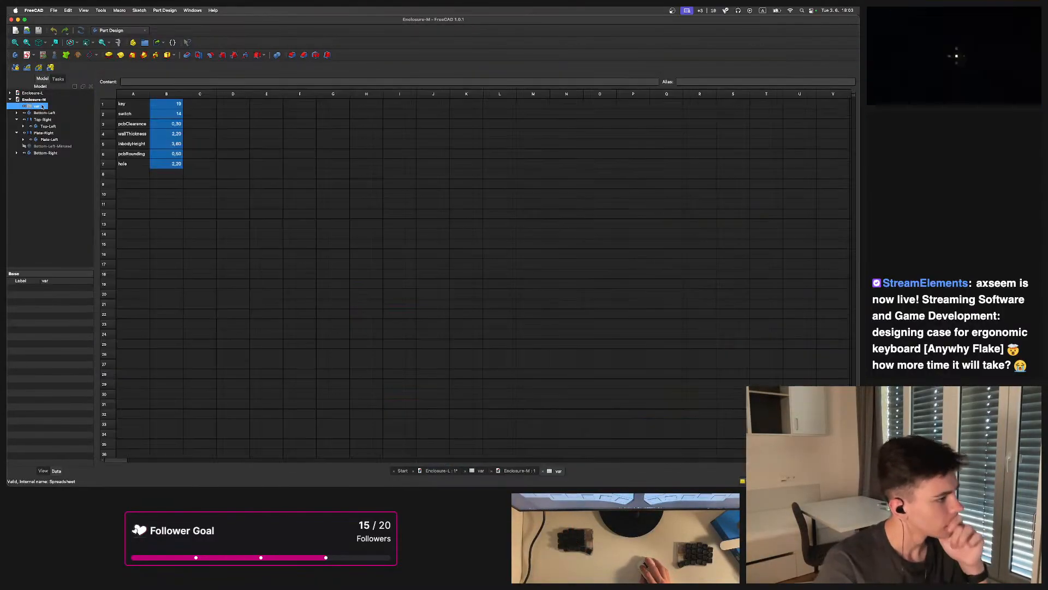
{"action": "left_click", "coordinate": [10, 94]}
{"action": "left_click", "coordinate": [38, 101]}
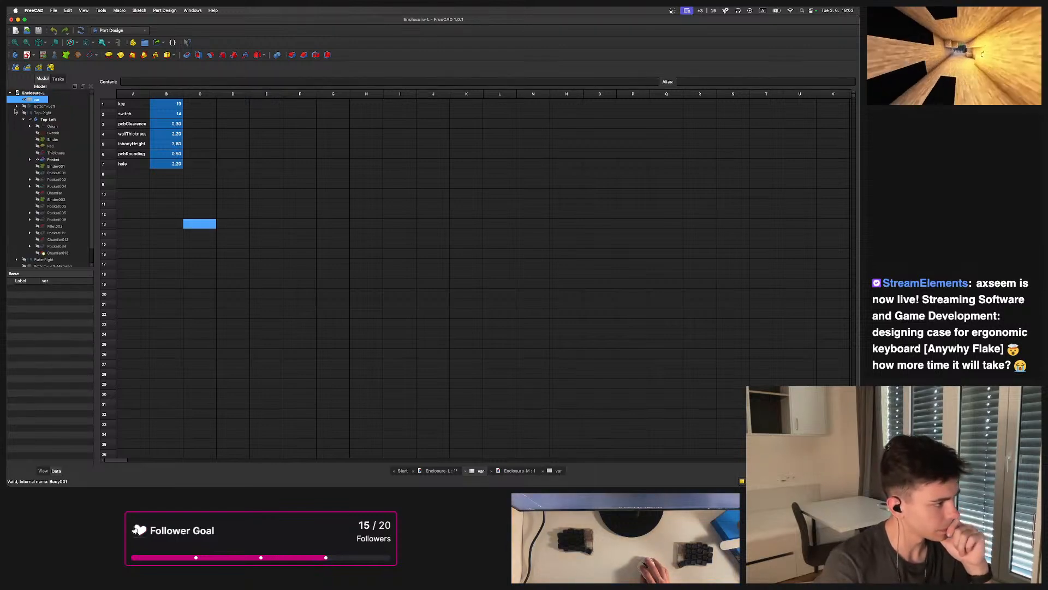
{"action": "left_click", "coordinate": [15, 111]}
{"action": "left_click", "coordinate": [16, 114]}
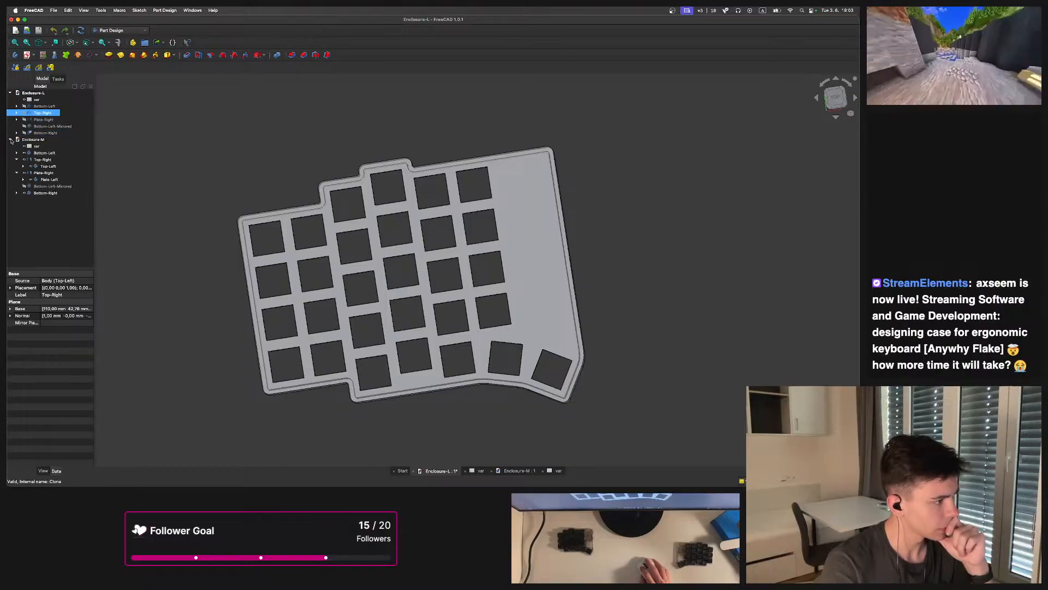
Open the Enclosure-S.FCStd model from the S folder and view its var spreadsheet
{"action": "left_click", "coordinate": [55, 11]}
{"action": "left_click", "coordinate": [73, 33]}
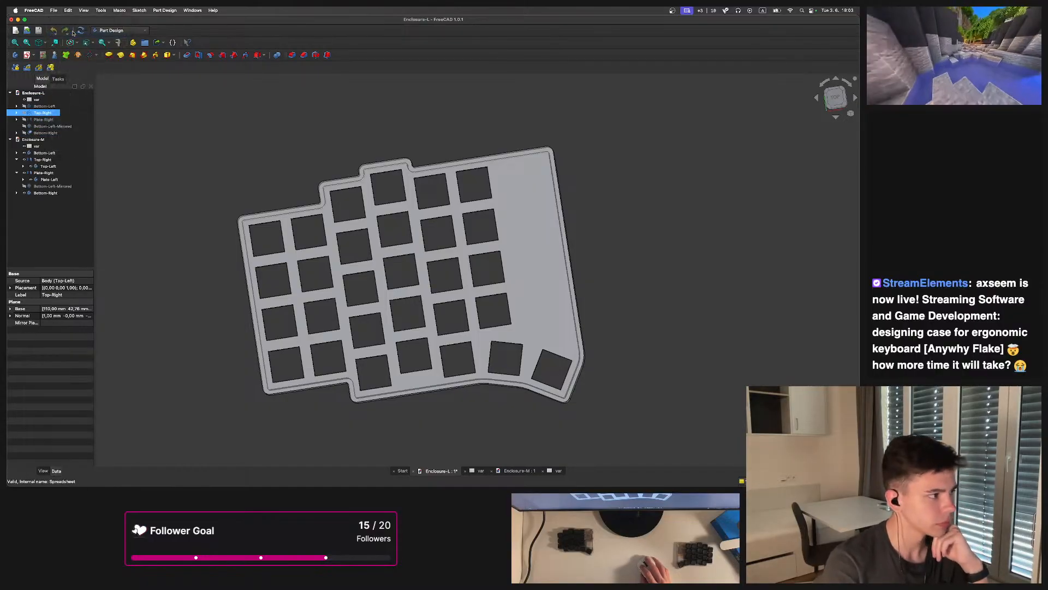
{"action": "left_click", "coordinate": [54, 10]}
{"action": "left_click", "coordinate": [66, 26]}
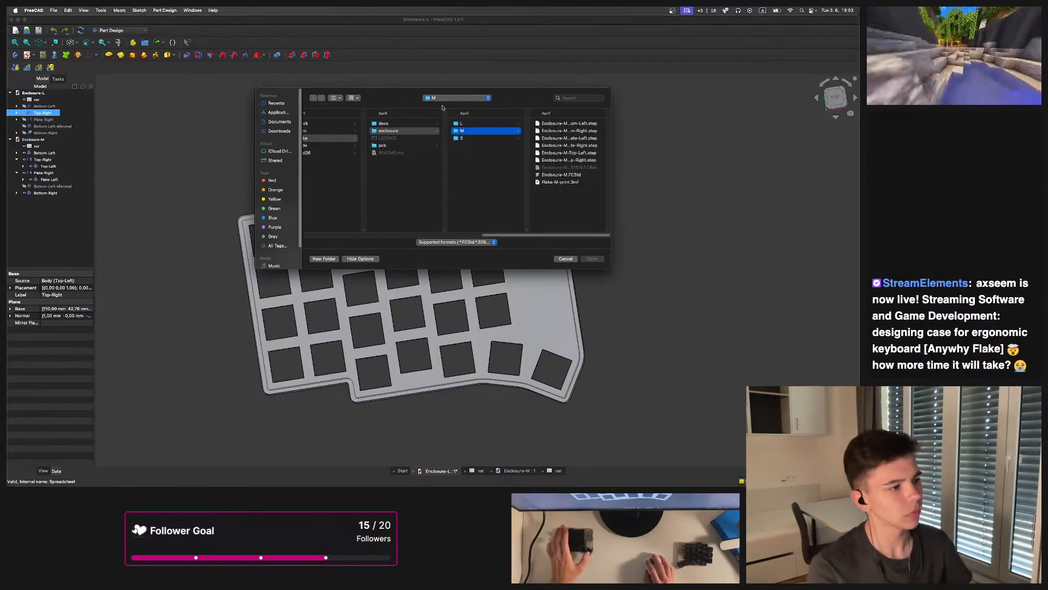
{"action": "left_click", "coordinate": [506, 142]}
{"action": "left_click", "coordinate": [547, 130]}
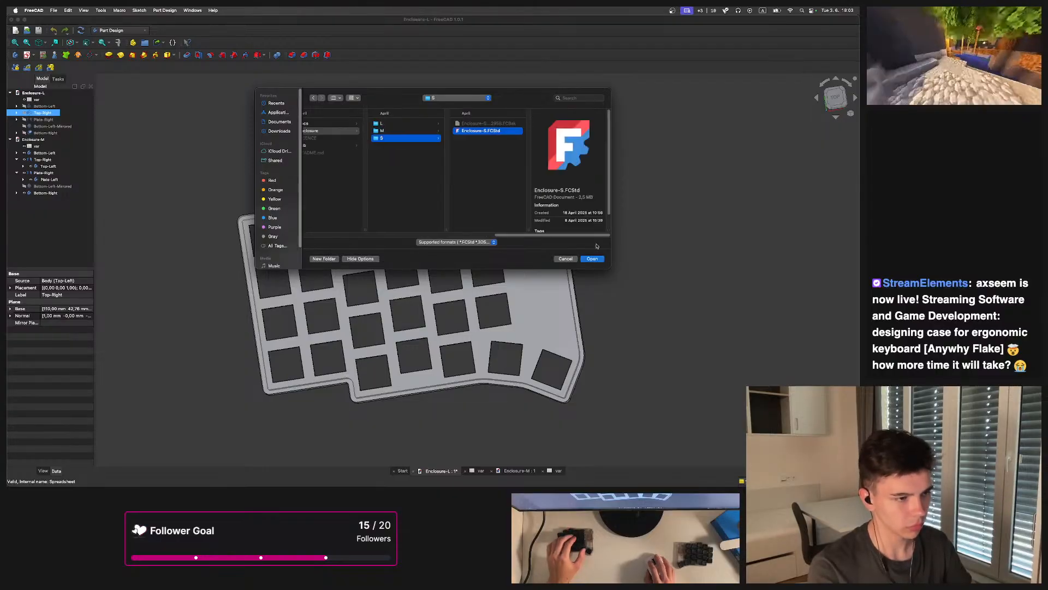
{"action": "left_click", "coordinate": [599, 261]}
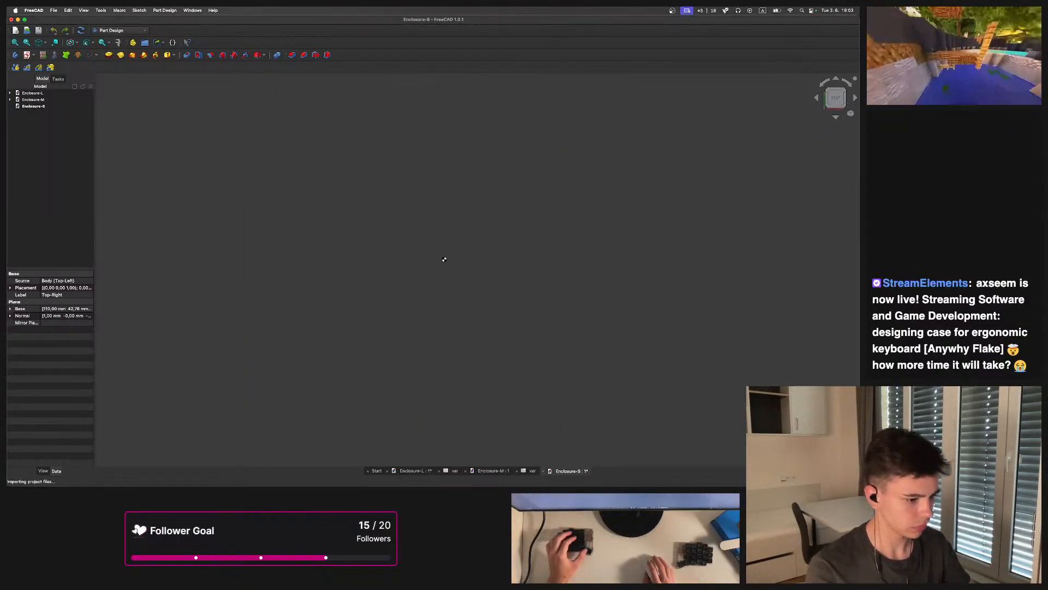
{"action": "middle_click_drag", "start_coordinate": [455, 312], "coordinate": [556, 325]}
{"action": "double_click", "coordinate": [37, 113]}
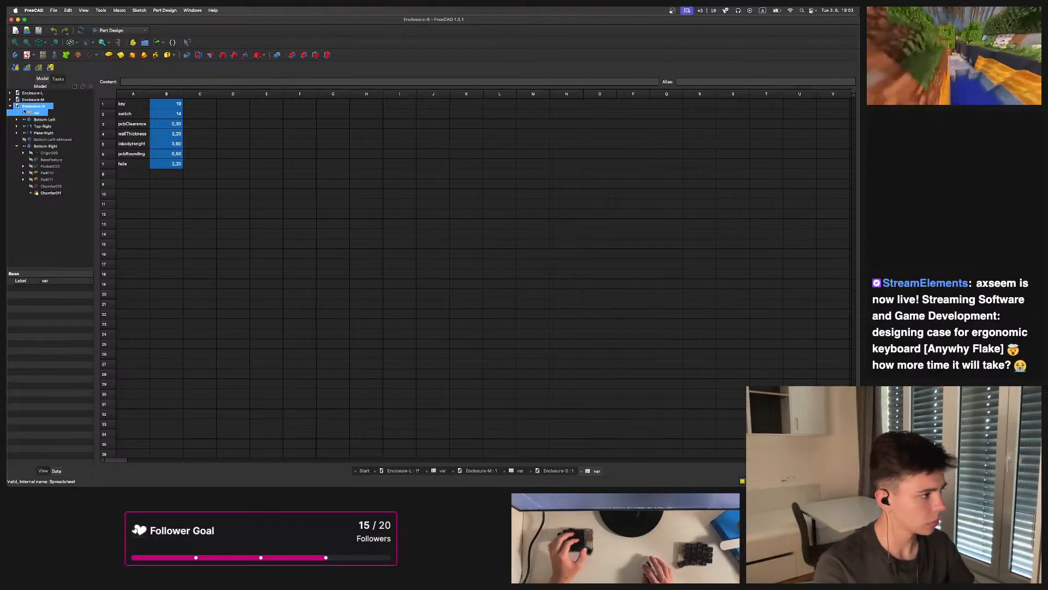
Select the Top-Left body's Sketch in Enclosure-L, toggle its visibility and inspect it in the 3D view
{"action": "left_click", "coordinate": [33, 92]}
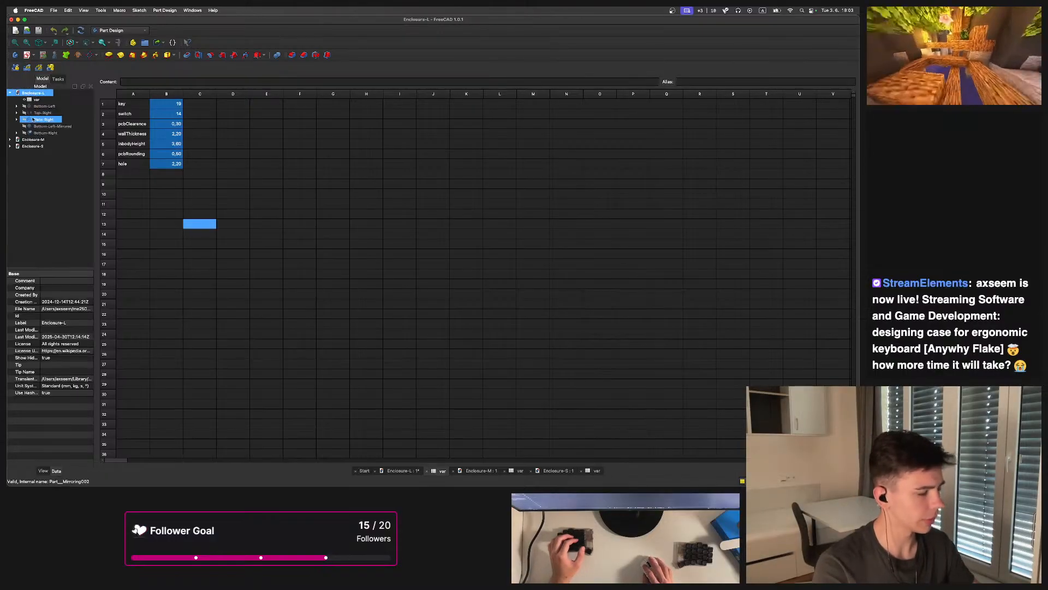
{"action": "left_click", "coordinate": [16, 113]}
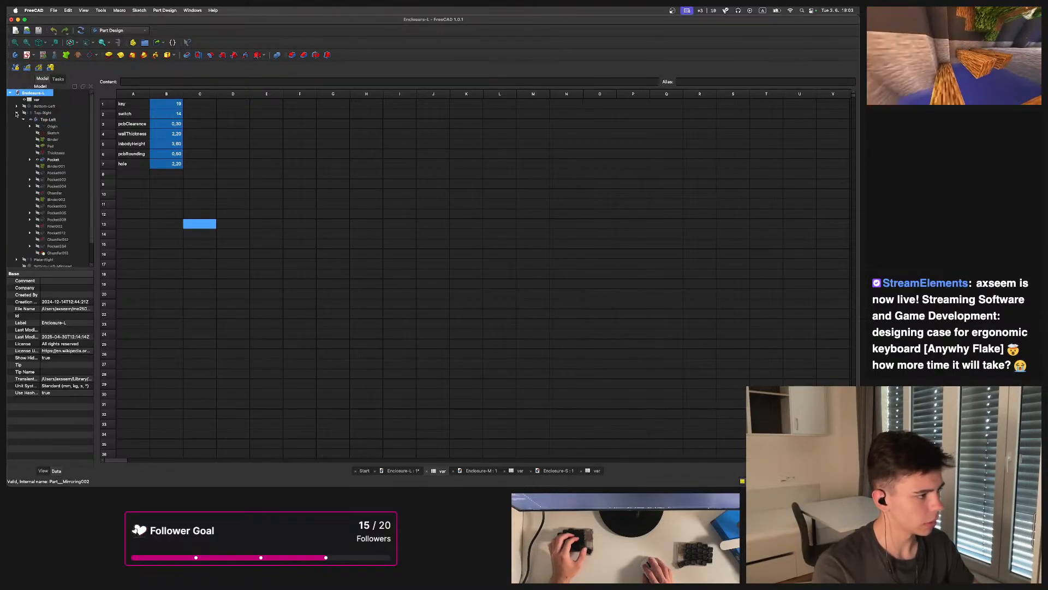
{"action": "left_click", "coordinate": [49, 120]}
{"action": "key", "text": "space"}
{"action": "key", "text": "space"}
{"action": "left_click", "coordinate": [59, 136]}
{"action": "mouse_move", "coordinate": [382, 262]}
{"action": "middle_mouse_down"}
{"action": "mouse_move", "coordinate": [356, 199]}
{"action": "mouse_move", "coordinate": [290, 131]}
{"action": "middle_mouse_up"}
{"action": "scroll", "coordinate": [308, 262], "scroll_direction": "up", "scroll_amount": 3}
{"action": "mouse_move", "coordinate": [440, 244]}
{"action": "middle_mouse_down"}
{"action": "mouse_move", "coordinate": [254, 230]}
{"action": "mouse_move", "coordinate": [393, 312]}
{"action": "mouse_move", "coordinate": [374, 271]}
{"action": "mouse_move", "coordinate": [342, 341]}
{"action": "mouse_move", "coordinate": [371, 328]}
{"action": "middle_mouse_up"}
{"action": "scroll", "coordinate": [417, 300], "scroll_direction": "down", "scroll_amount": 3}
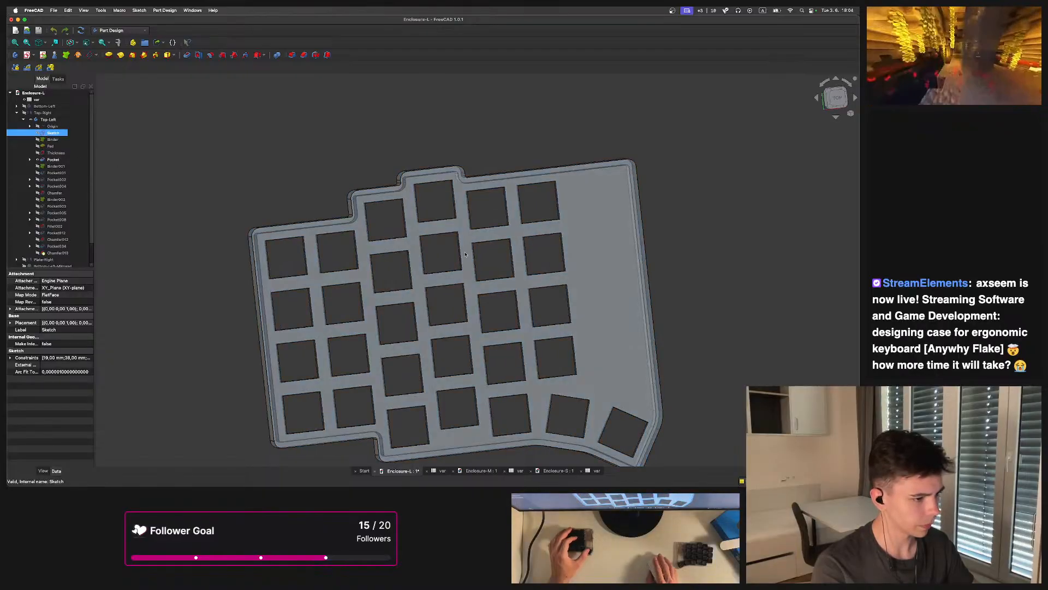
{"action": "scroll", "coordinate": [385, 216], "scroll_direction": "up", "scroll_amount": 4}
{"action": "scroll", "coordinate": [308, 169], "scroll_direction": "down", "scroll_amount": 4}
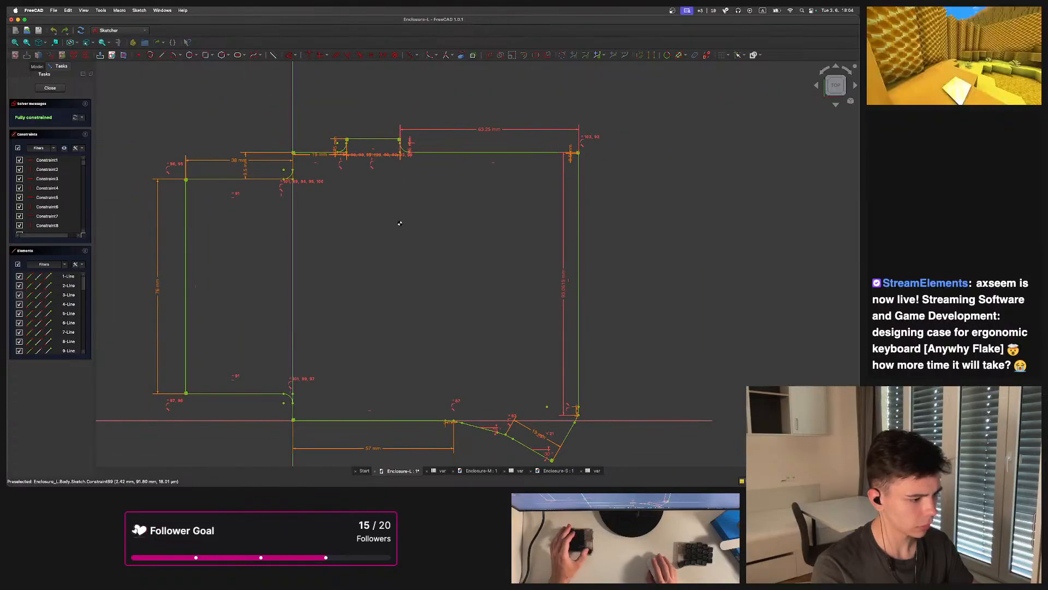
{"action": "key", "text": "Escape"}
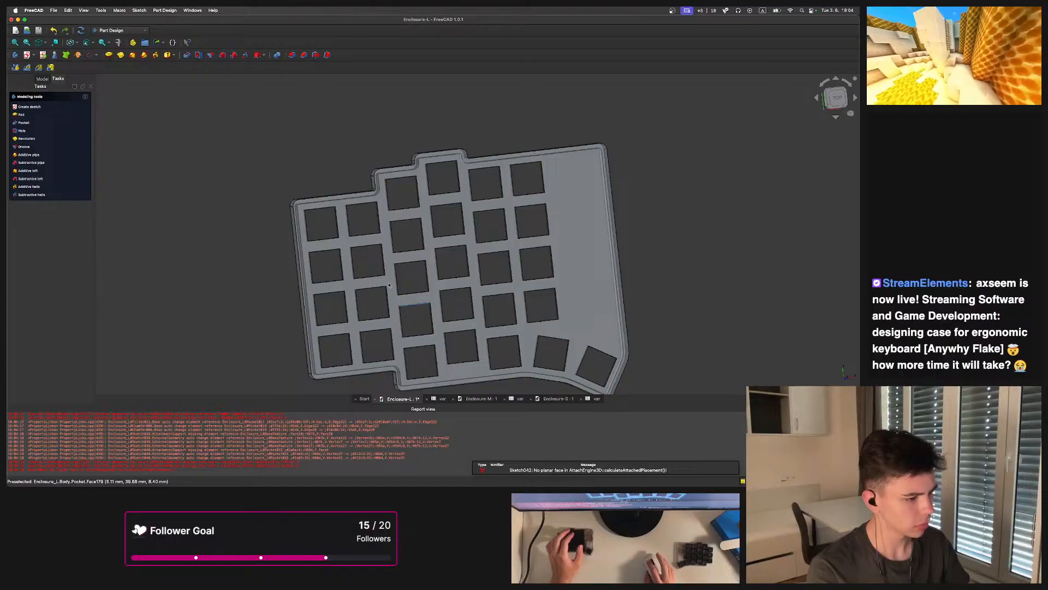
Open the Top-Left sketch and review the expression behind a top edge length constraint, keeping it
{"action": "left_click", "coordinate": [42, 78]}
{"action": "double_click", "coordinate": [57, 134]}
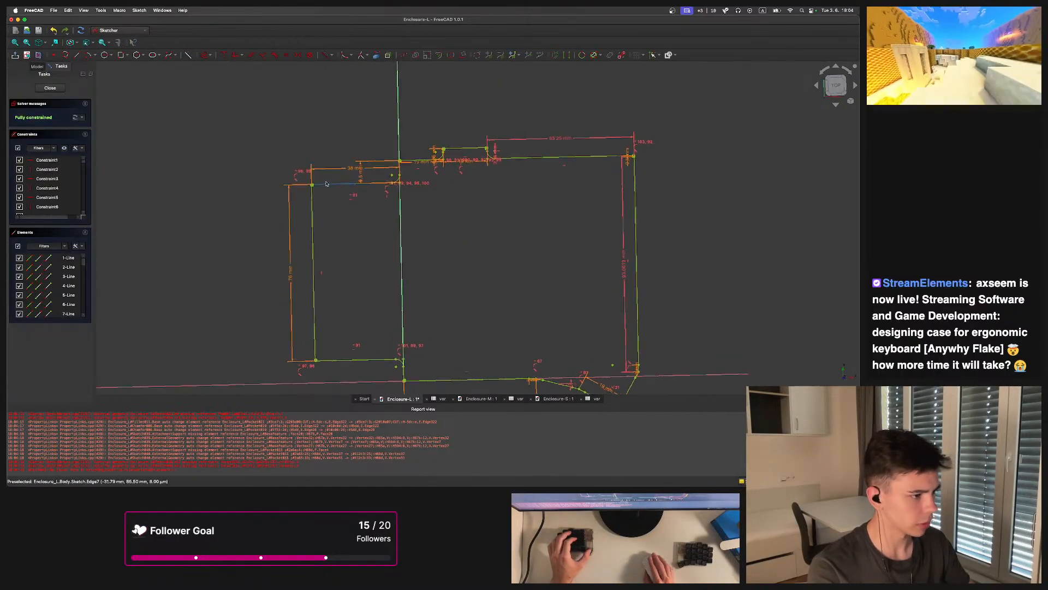
{"action": "scroll", "coordinate": [349, 175], "scroll_direction": "up", "scroll_amount": 5}
{"action": "double_click", "coordinate": [351, 176]}
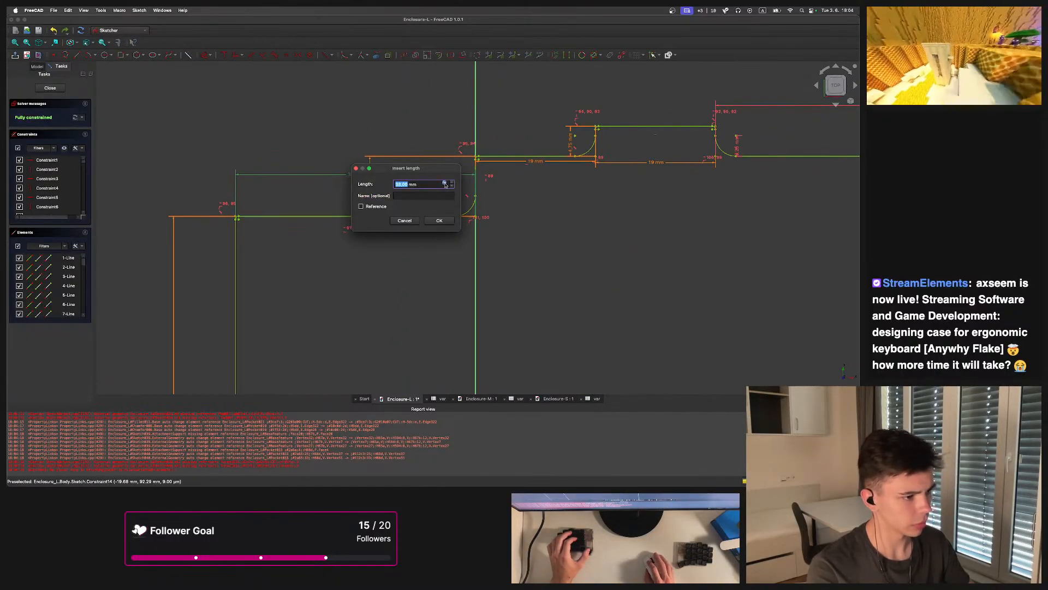
{"action": "left_click", "coordinate": [438, 185]}
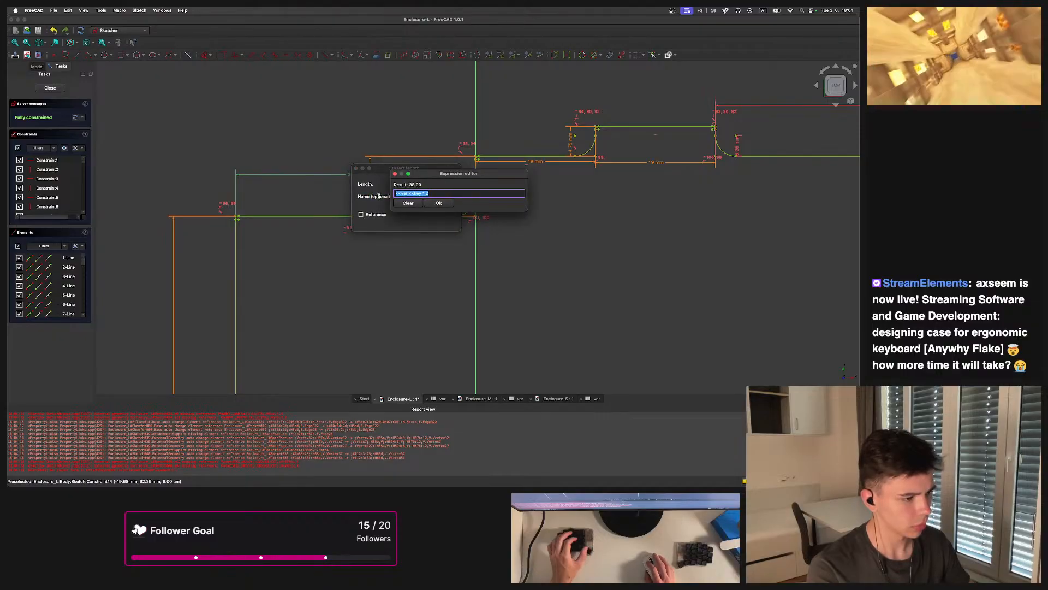
{"action": "left_click", "coordinate": [439, 204]}
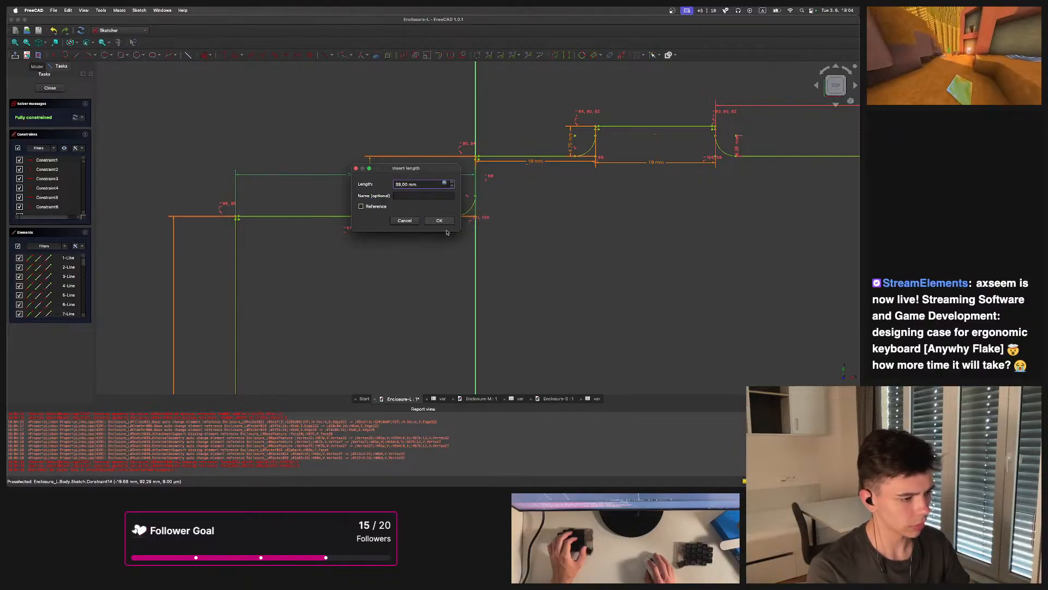
{"action": "left_click", "coordinate": [440, 220]}
Open Unnamed1.FCStd and Unnamed2.FCStd from the home folder in Finder to preview them, closing each
{"action": "scroll", "coordinate": [432, 209], "scroll_direction": "down", "scroll_amount": 5}
{"action": "left_click", "coordinate": [361, 468]}
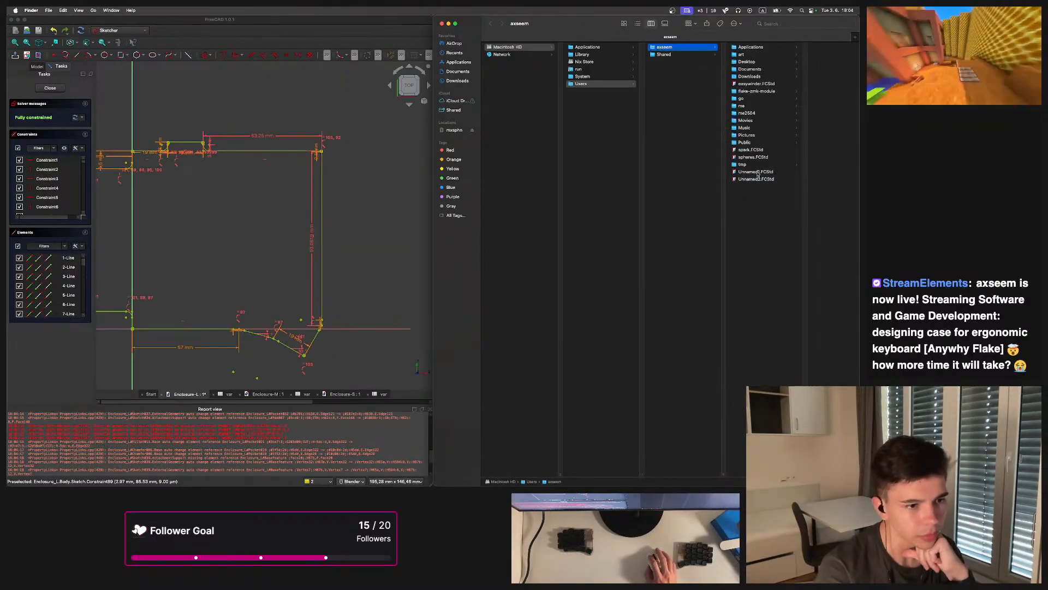
{"action": "double_click", "coordinate": [752, 173]}
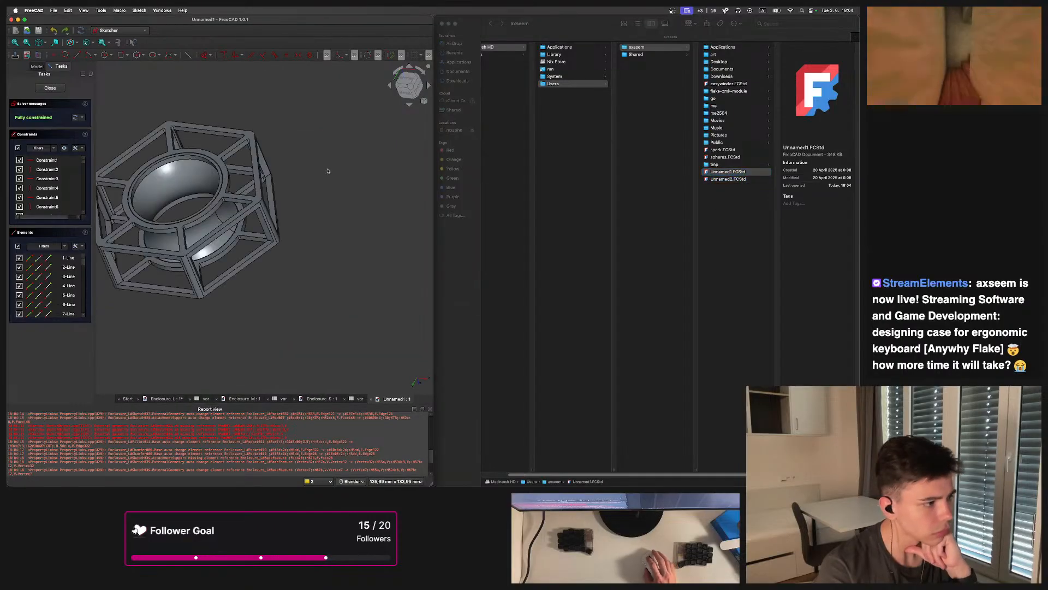
{"action": "left_click", "coordinate": [371, 399]}
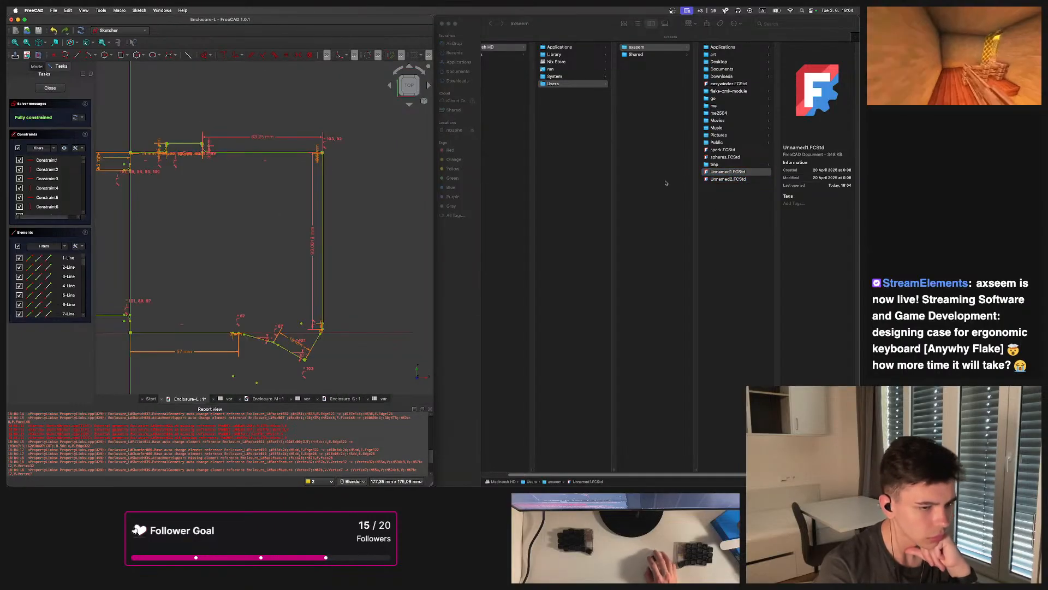
{"action": "double_click", "coordinate": [728, 180]}
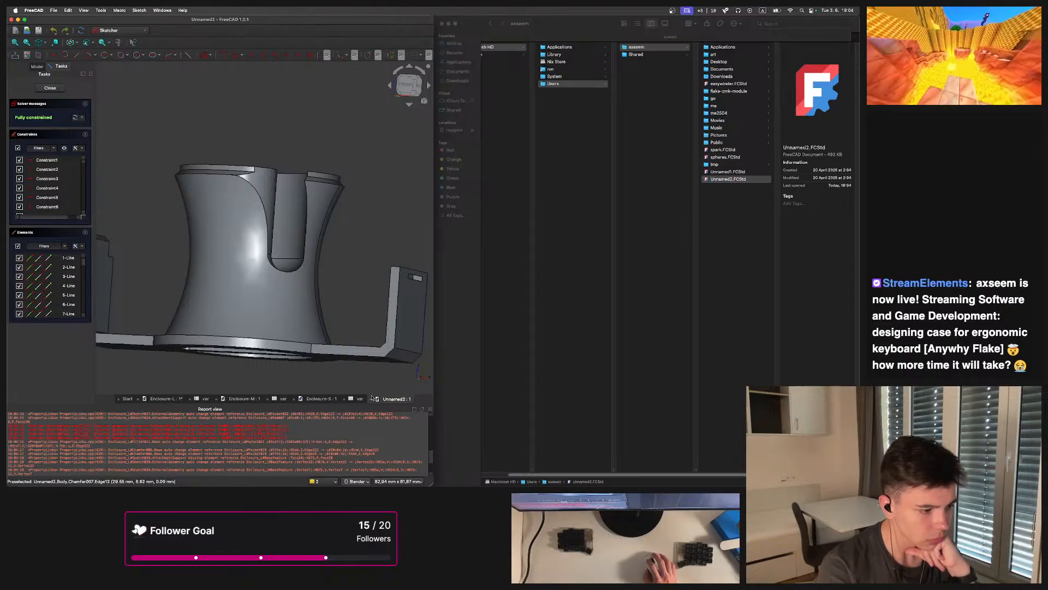
{"action": "left_click", "coordinate": [371, 399]}
Browse the me2504 folders in Finder, previewing Unnamed2.FCStd from the CAD klp_lame_fdm folder
{"action": "left_click", "coordinate": [734, 164]}
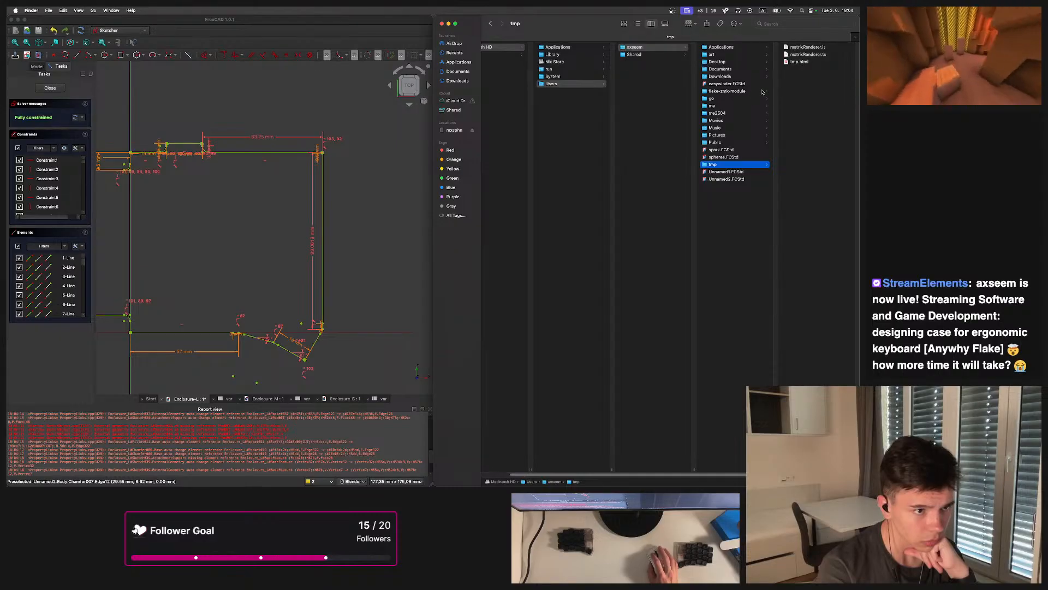
{"action": "left_click", "coordinate": [732, 91]}
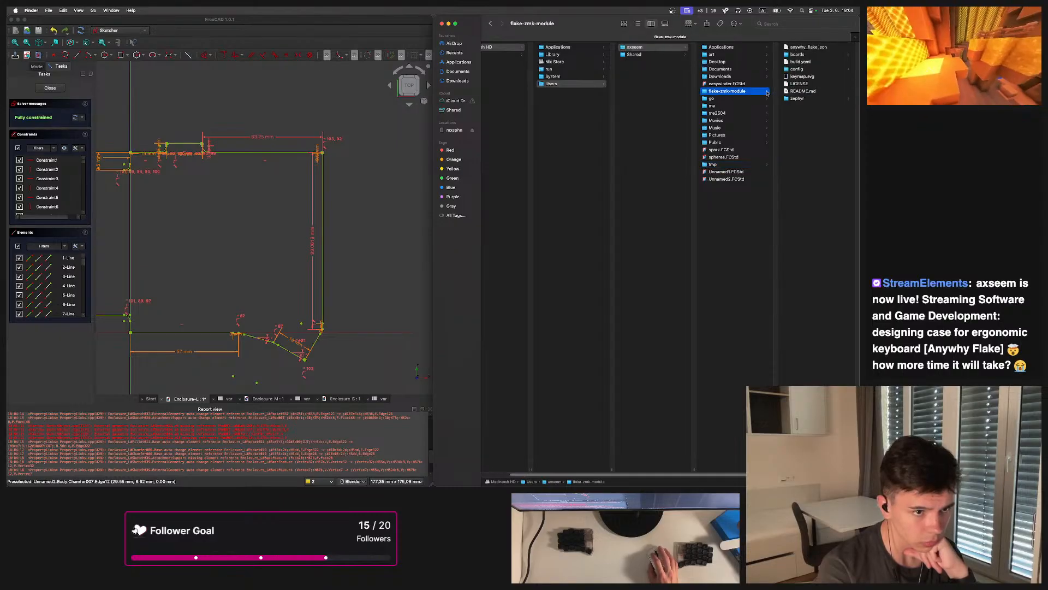
{"action": "left_click", "coordinate": [719, 113]}
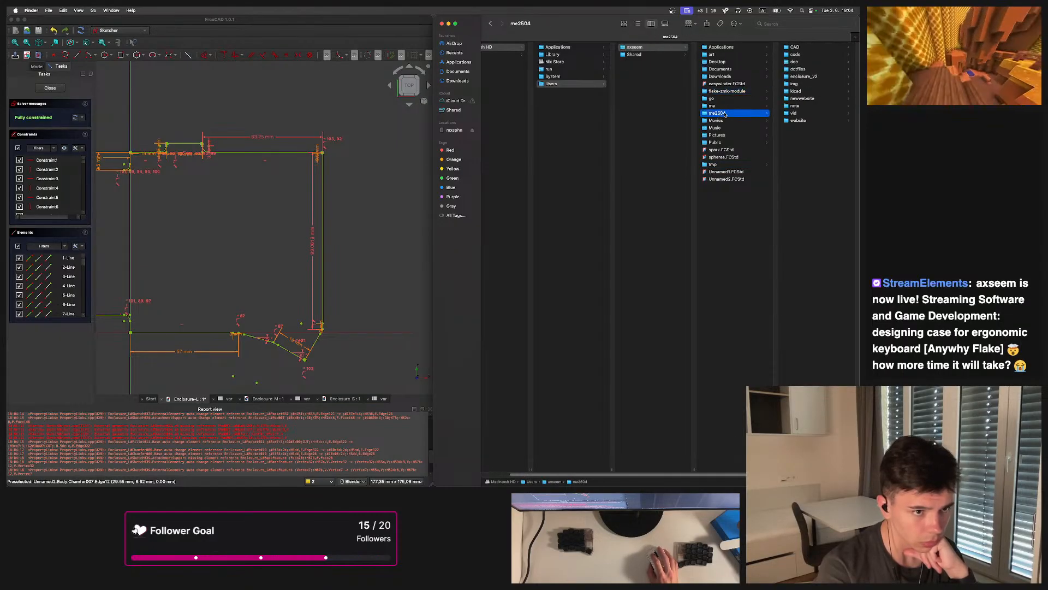
{"action": "left_click", "coordinate": [796, 48]}
{"action": "key", "text": "Right"}
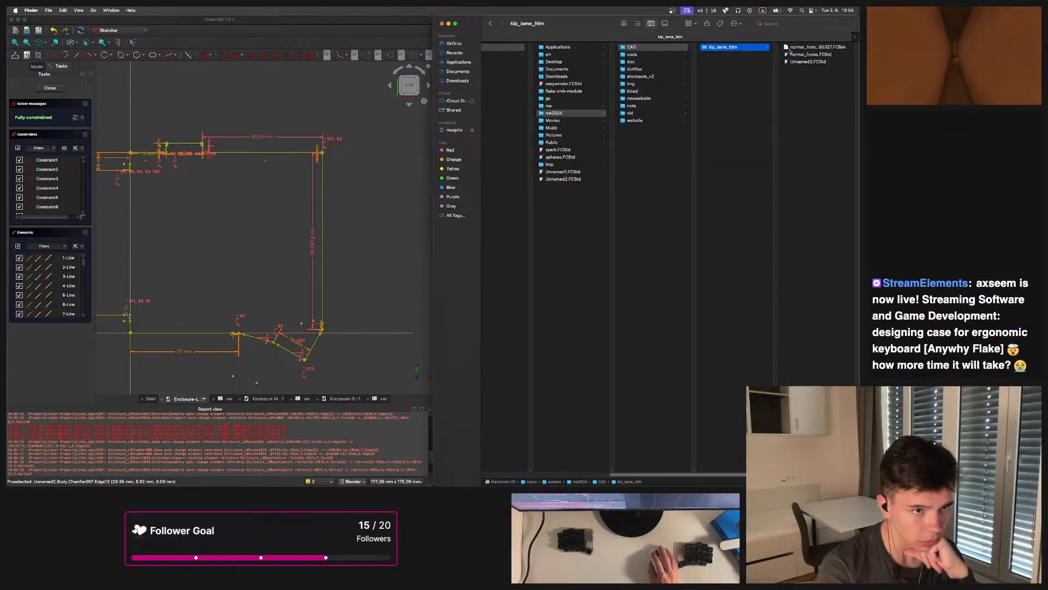
{"action": "double_click", "coordinate": [803, 62]}
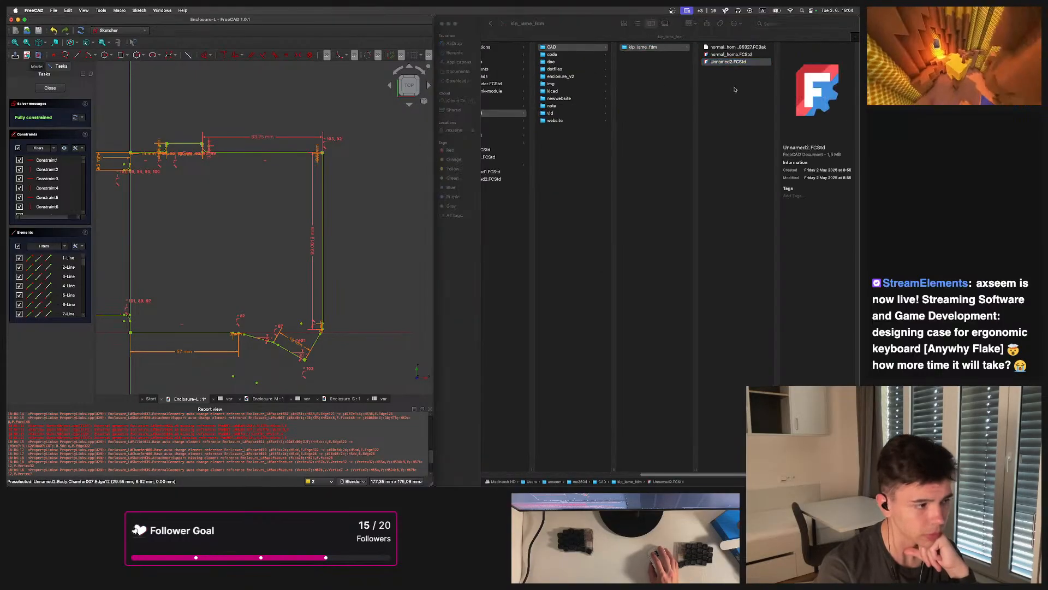
{"action": "left_click", "coordinate": [376, 399]}
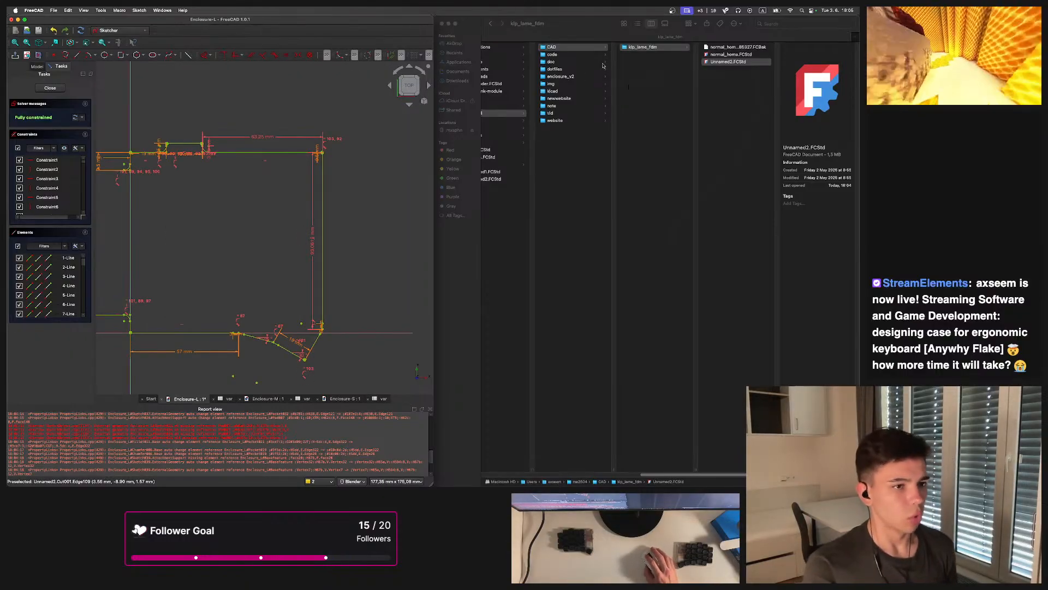
{"action": "left_click", "coordinate": [558, 54]}
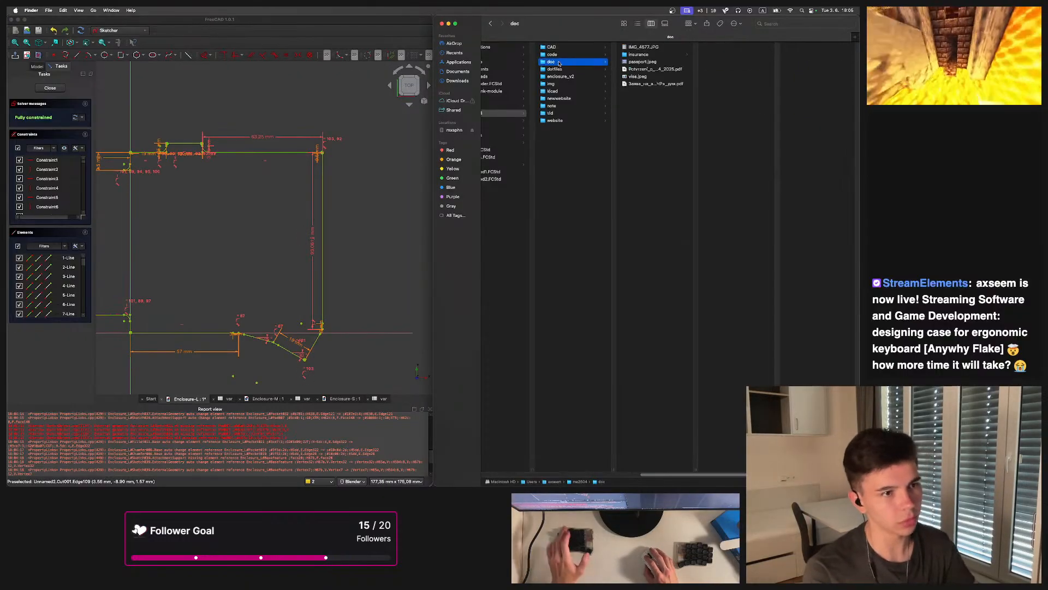
{"action": "left_click", "coordinate": [567, 69]}
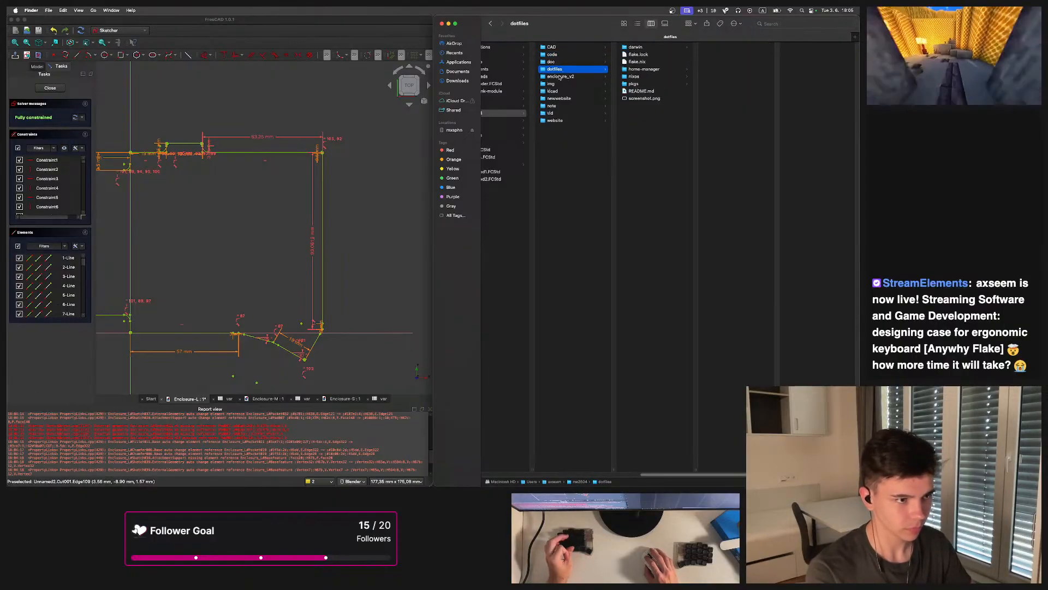
Open Enclosure-L.FCStd from the L folder inside enclosure_v2 in FreeCAD
{"action": "left_click", "coordinate": [557, 77]}
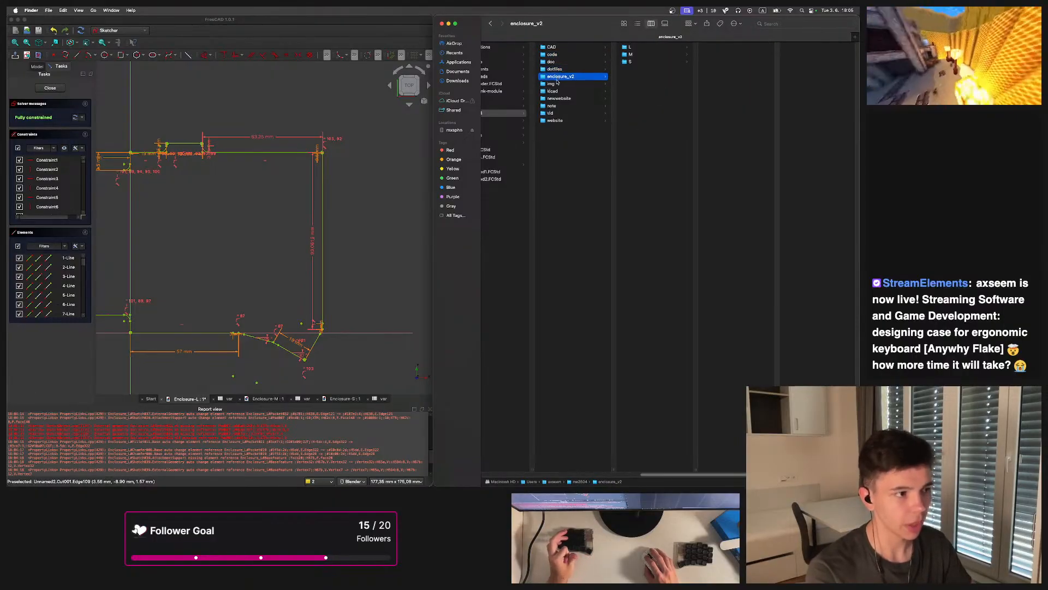
{"action": "scroll", "coordinate": [685, 71], "scroll_direction": "left", "scroll_amount": 3}
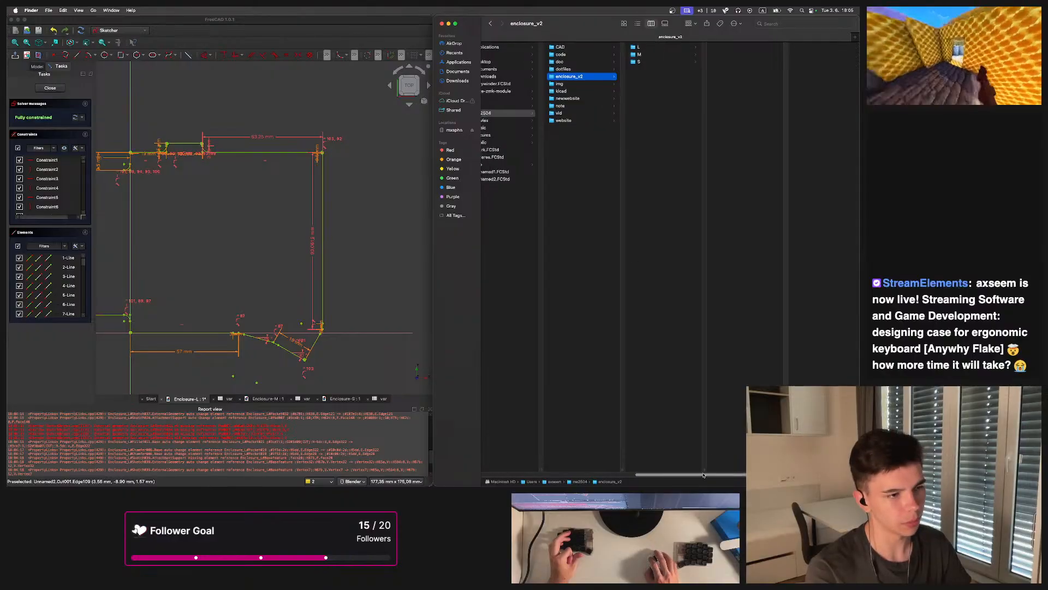
{"action": "left_click", "coordinate": [672, 48]}
{"action": "double_click", "coordinate": [770, 54]}
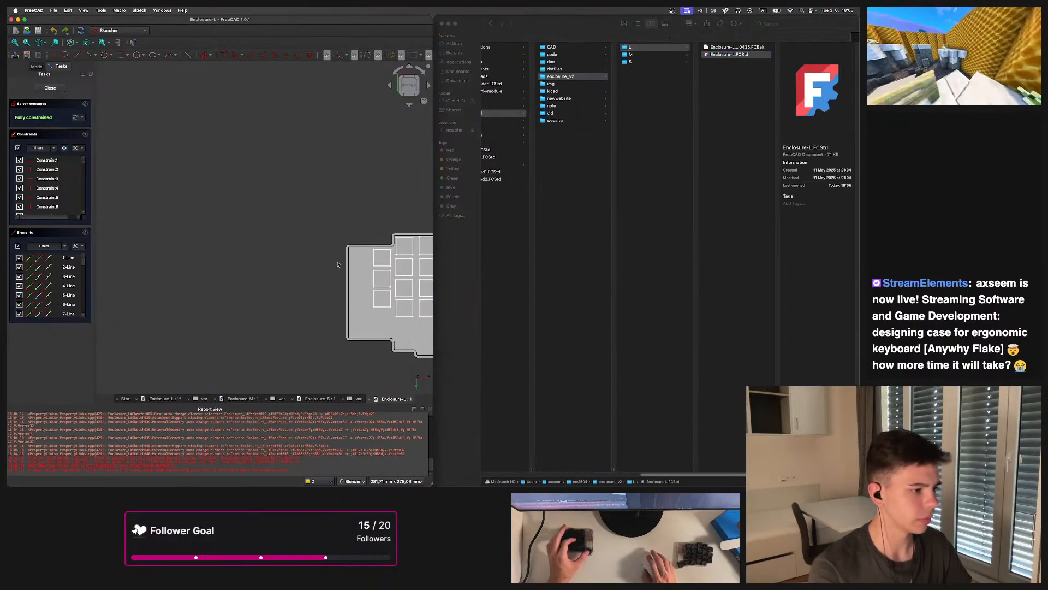
{"action": "left_click", "coordinate": [448, 23]}
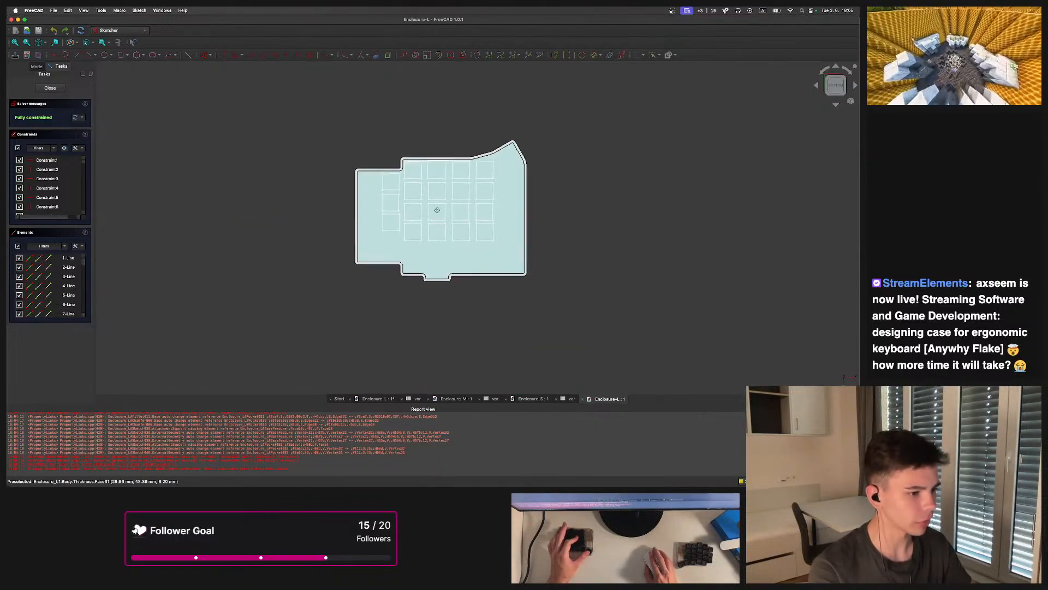
Inspect the Enclosure-L plate in the 3D view and expand its document in the model tree
{"action": "scroll", "coordinate": [475, 236], "scroll_direction": "down", "scroll_amount": 4}
{"action": "scroll", "coordinate": [477, 237], "scroll_direction": "up", "scroll_amount": 4}
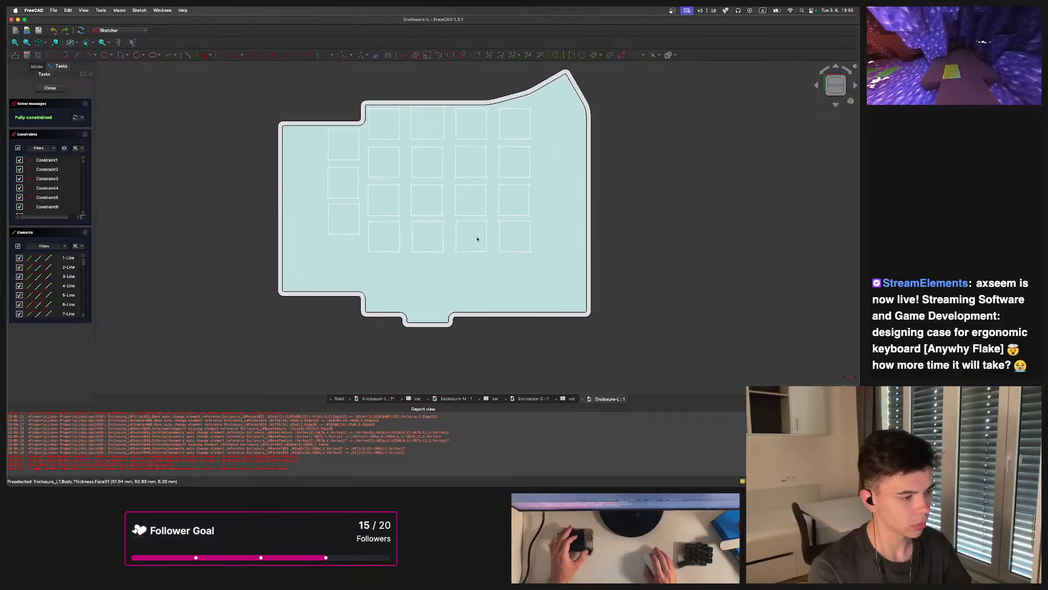
{"action": "middle_click_drag", "start_coordinate": [477, 246], "coordinate": [454, 245]}
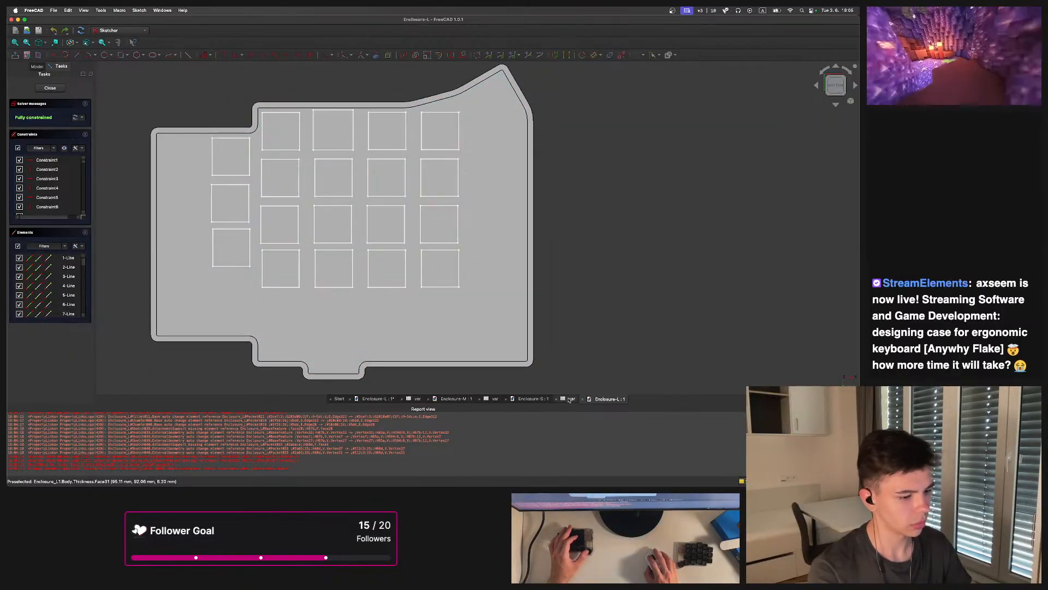
{"action": "left_click", "coordinate": [36, 66]}
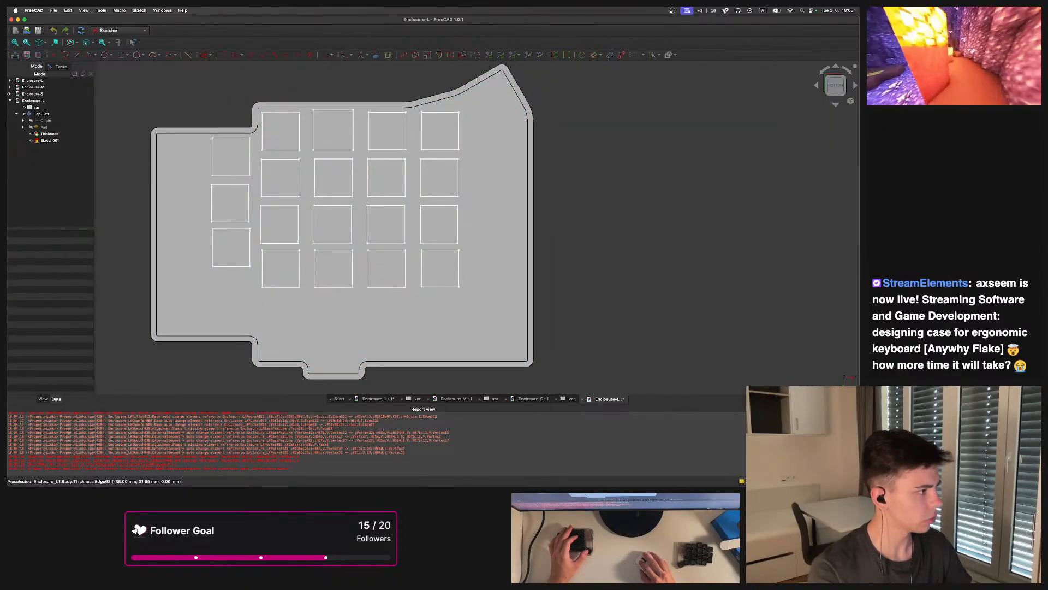
{"action": "double_click", "coordinate": [25, 82]}
{"action": "left_click", "coordinate": [10, 81]}
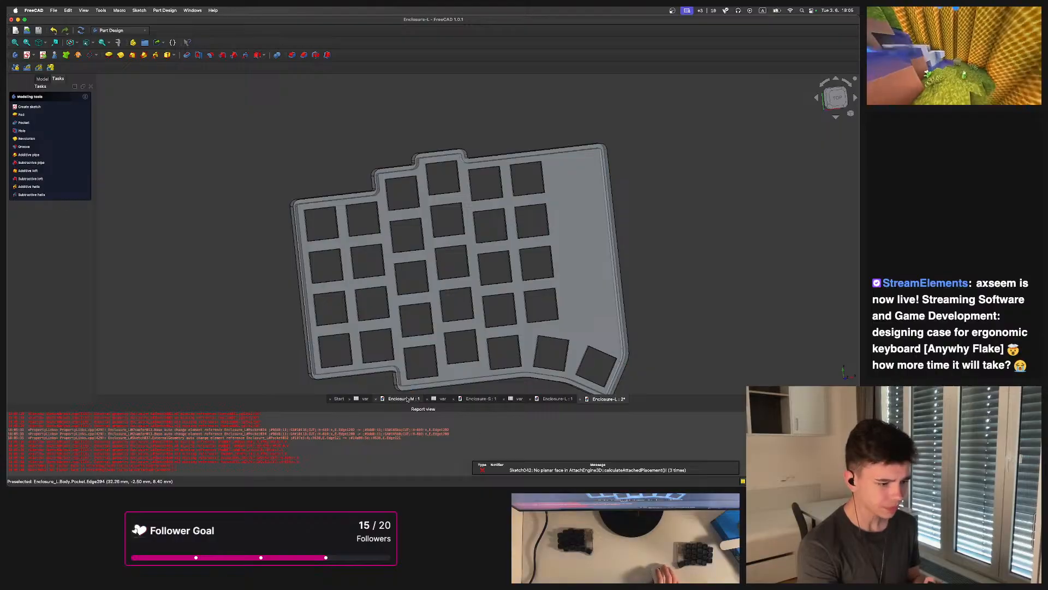
Close the Enclosure-M, Enclosure-S and spreadsheet tabs and the modified Enclosure-L document without saving
{"action": "left_click", "coordinate": [383, 401]}
{"action": "left_click", "coordinate": [376, 399]}
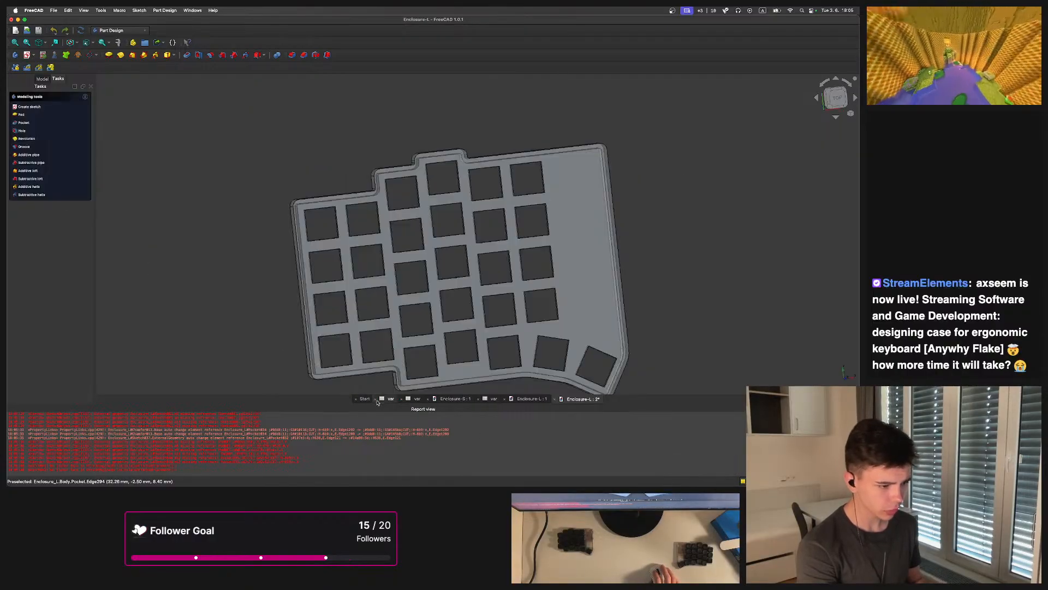
{"action": "left_click", "coordinate": [388, 402]}
{"action": "left_click", "coordinate": [403, 402]}
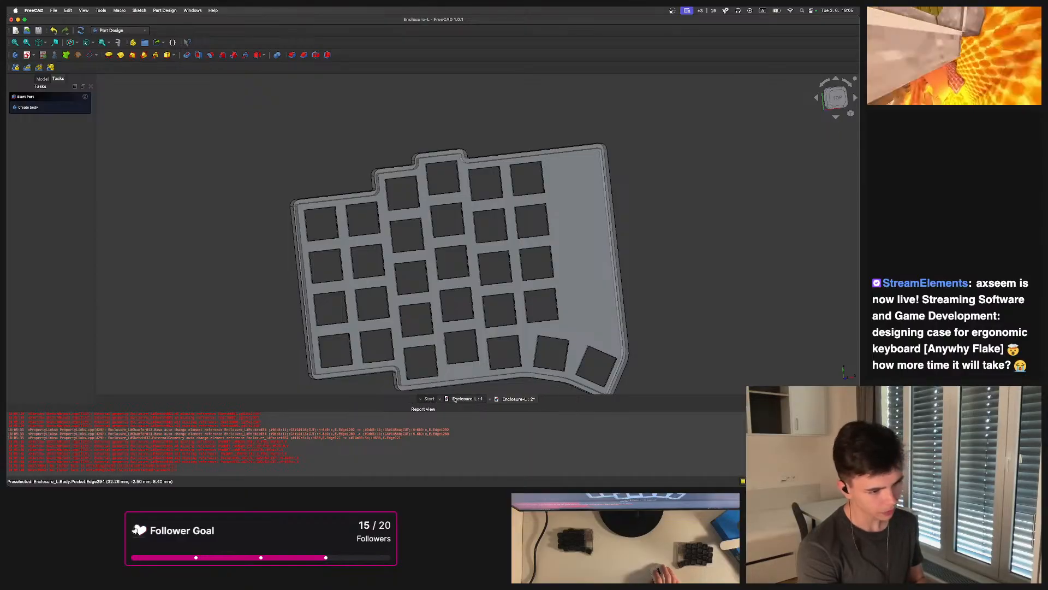
{"action": "left_click", "coordinate": [455, 400]}
{"action": "left_click", "coordinate": [503, 399]}
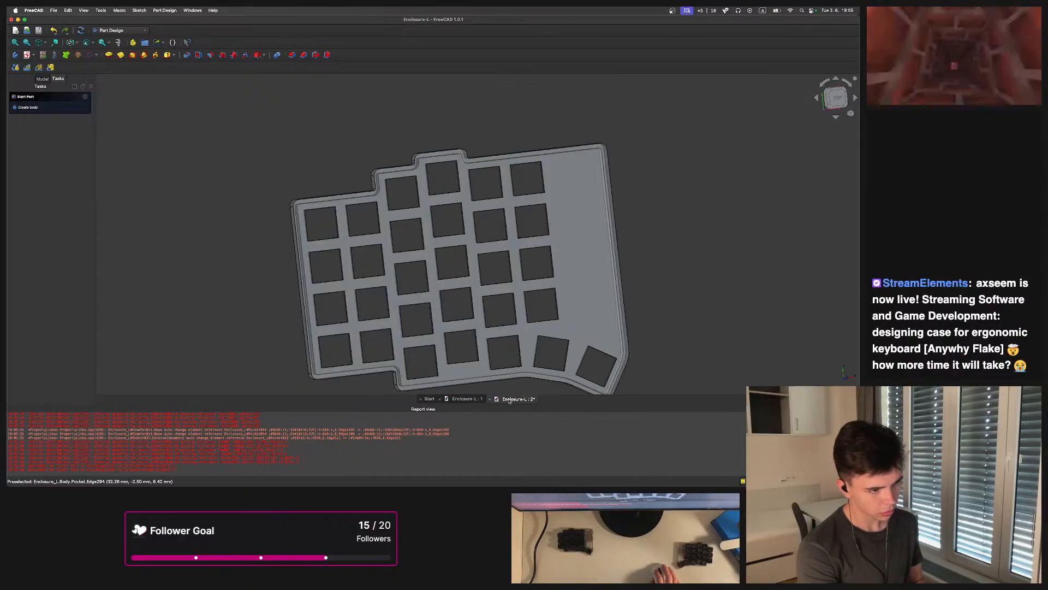
{"action": "left_click", "coordinate": [490, 400]}
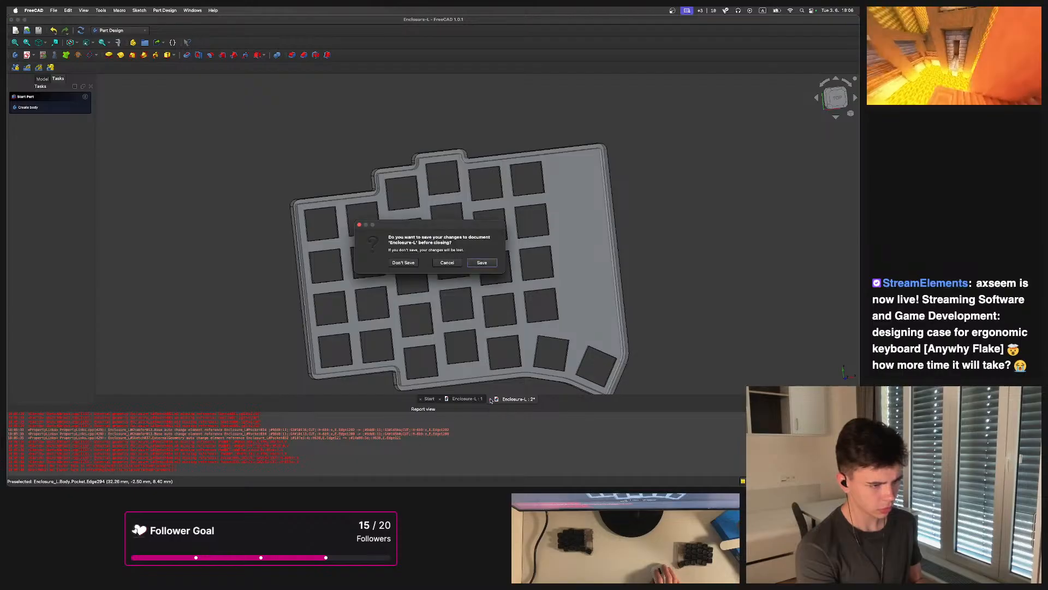
{"action": "left_click", "coordinate": [417, 264]}
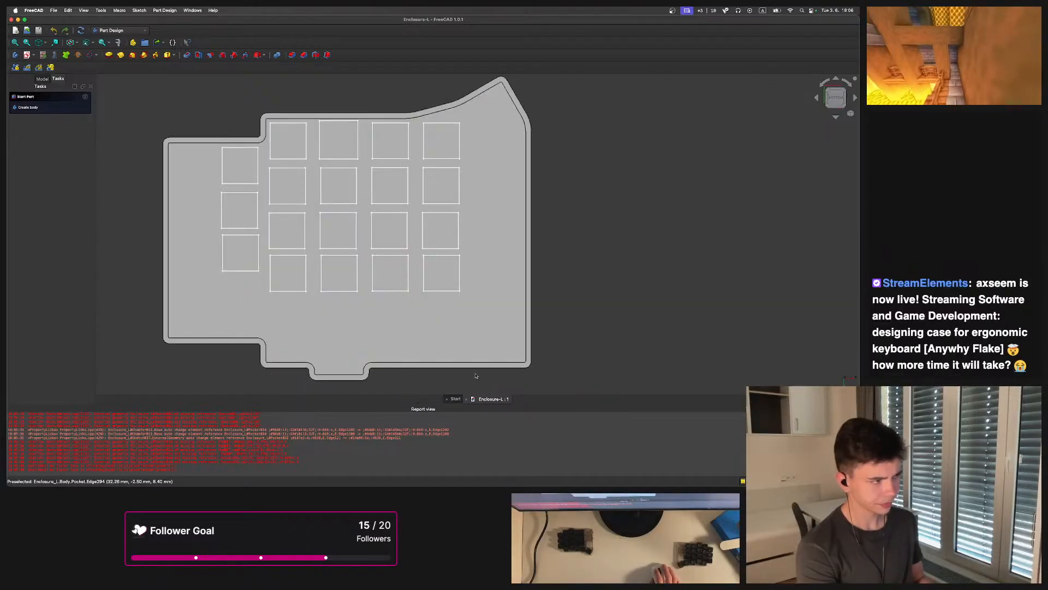
Open the var spreadsheet in Enclosure-L to review the key, switch, clearance, wall and hole parameters
{"action": "left_click", "coordinate": [42, 79]}
{"action": "left_click", "coordinate": [41, 106]}
{"action": "double_click", "coordinate": [39, 102]}
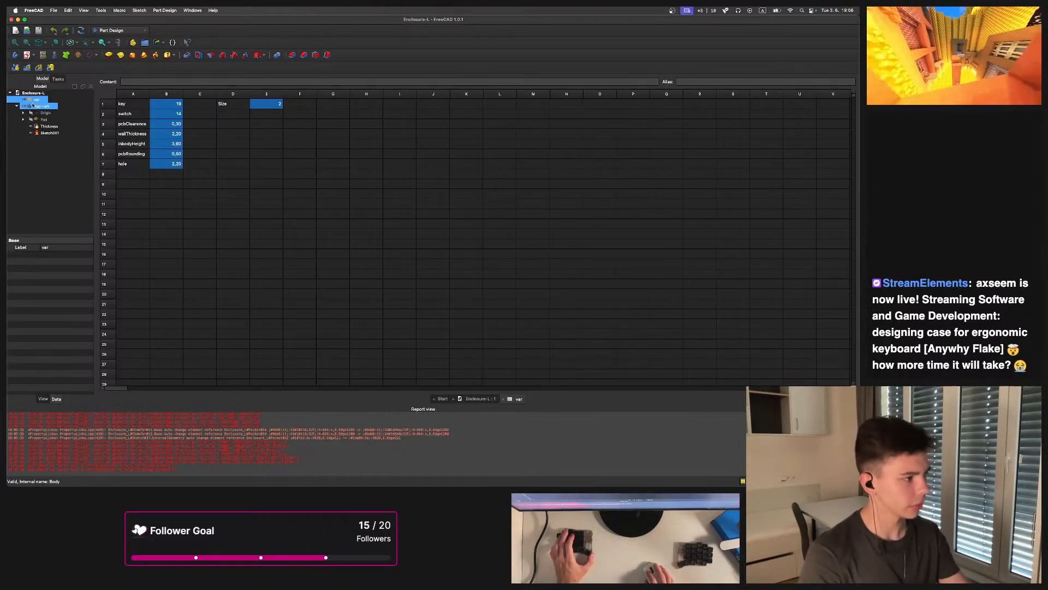
{"action": "left_click", "coordinate": [31, 107]}
{"action": "left_click", "coordinate": [517, 194]}
{"action": "middle_click_drag", "start_coordinate": [515, 193], "coordinate": [618, 174]}
{"action": "left_click", "coordinate": [184, 142]}
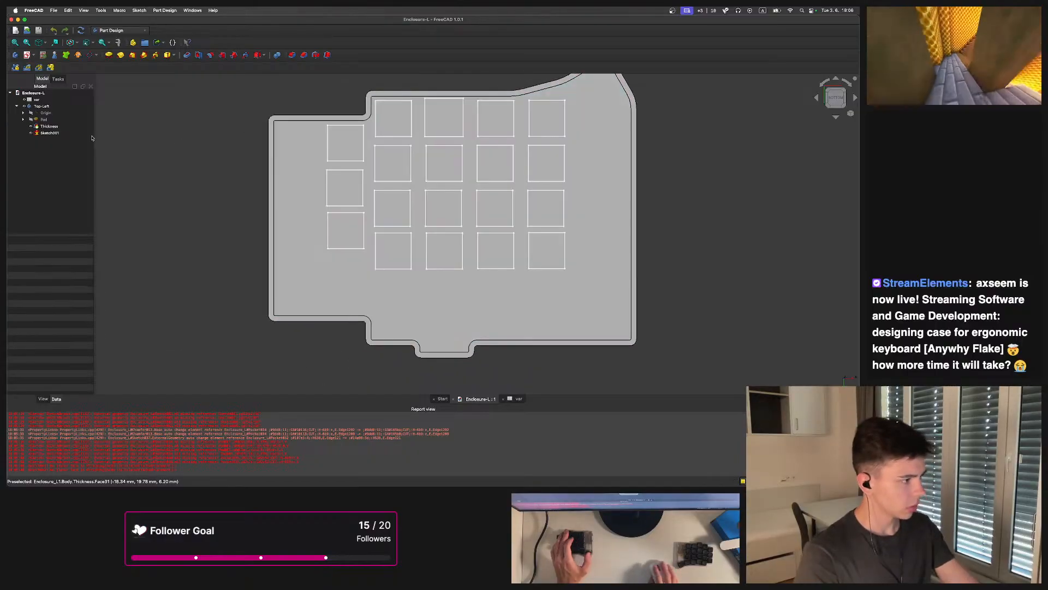
Select the Top-Left body's Pad feature to review its properties and orbit the 3D model
{"action": "left_click", "coordinate": [23, 119]}
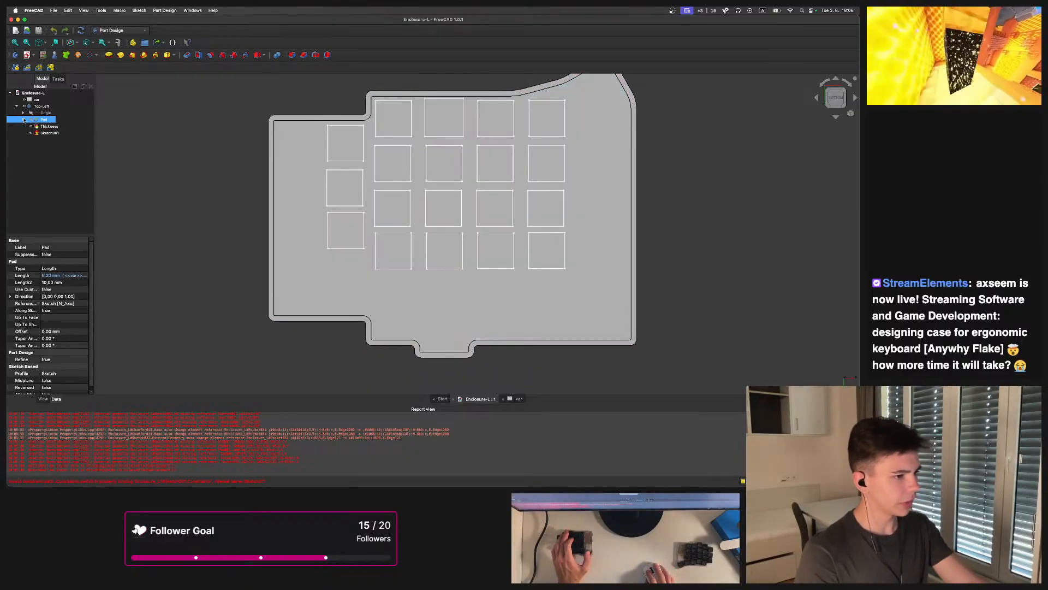
{"action": "scroll", "coordinate": [406, 196], "scroll_direction": "down", "scroll_amount": 2}
{"action": "middle_click_drag", "start_coordinate": [404, 198], "coordinate": [400, 154]}
{"action": "scroll", "coordinate": [389, 216], "scroll_direction": "up", "scroll_amount": 4}
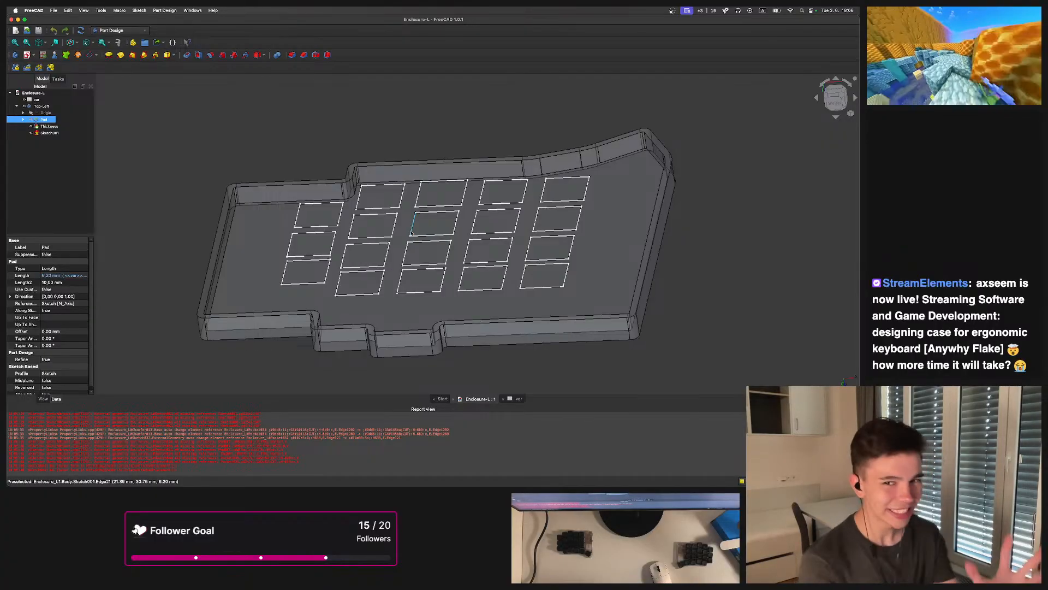
{"action": "middle_click_drag", "start_coordinate": [405, 178], "coordinate": [462, 213]}
{"action": "scroll", "coordinate": [455, 175], "scroll_direction": "up", "scroll_amount": 3}
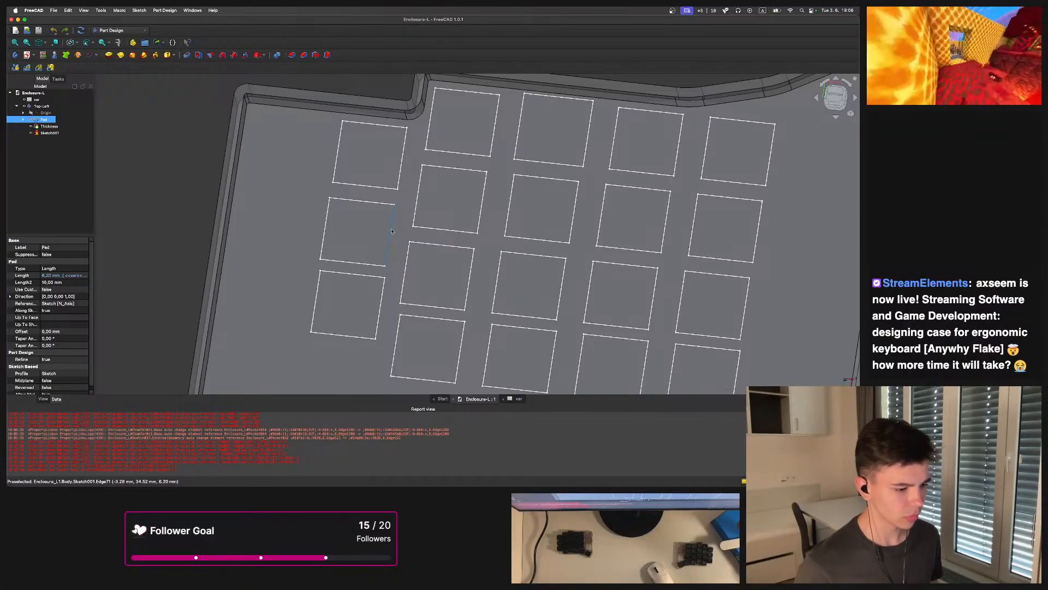
Orbit and zoom around the top-left plate to examine its switch cutouts from several angles
{"action": "scroll", "coordinate": [392, 232], "scroll_direction": "down", "scroll_amount": 5}
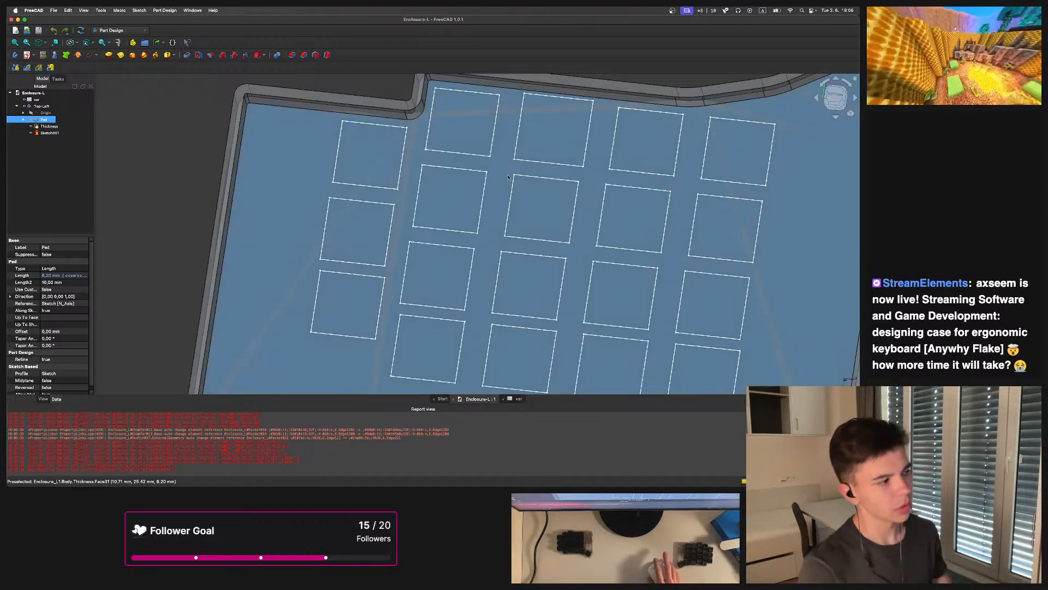
{"action": "left_click", "coordinate": [293, 114]}
{"action": "middle_click_drag", "start_coordinate": [293, 114], "coordinate": [415, 197]}
{"action": "scroll", "coordinate": [437, 201], "scroll_direction": "up", "scroll_amount": 3}
{"action": "scroll", "coordinate": [415, 197], "scroll_direction": "down", "scroll_amount": 5}
{"action": "scroll", "coordinate": [402, 205], "scroll_direction": "up", "scroll_amount": 4}
{"action": "scroll", "coordinate": [399, 197], "scroll_direction": "down", "scroll_amount": 3}
{"action": "scroll", "coordinate": [394, 180], "scroll_direction": "up", "scroll_amount": 4}
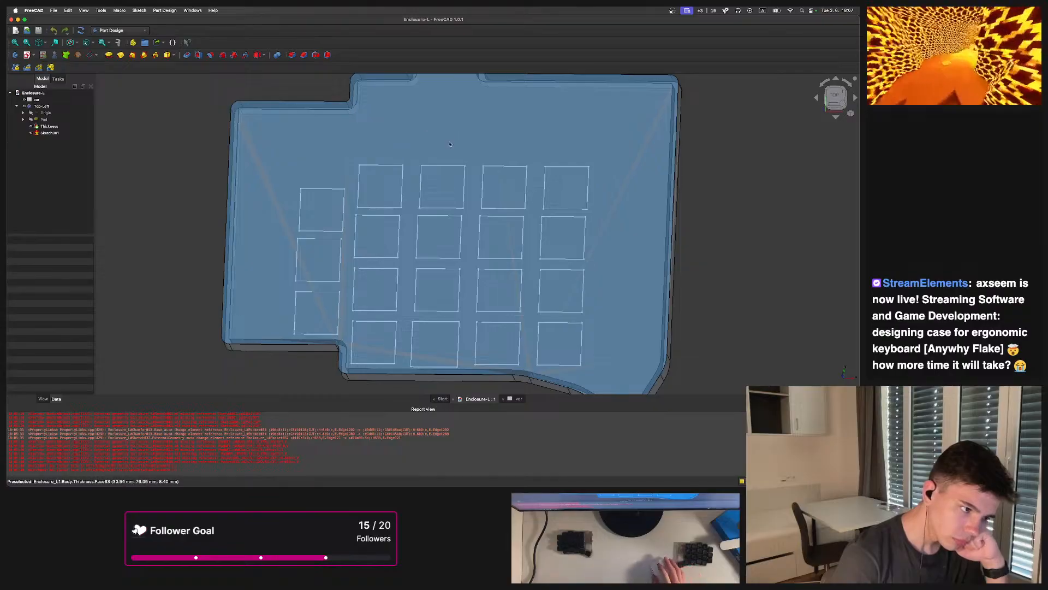
{"action": "scroll", "coordinate": [452, 140], "scroll_direction": "down", "scroll_amount": 4}
{"action": "scroll", "coordinate": [480, 169], "scroll_direction": "up", "scroll_amount": 3}
{"action": "middle_click_drag", "start_coordinate": [486, 173], "coordinate": [473, 237]}
{"action": "middle_click_drag", "start_coordinate": [515, 199], "coordinate": [434, 217]}
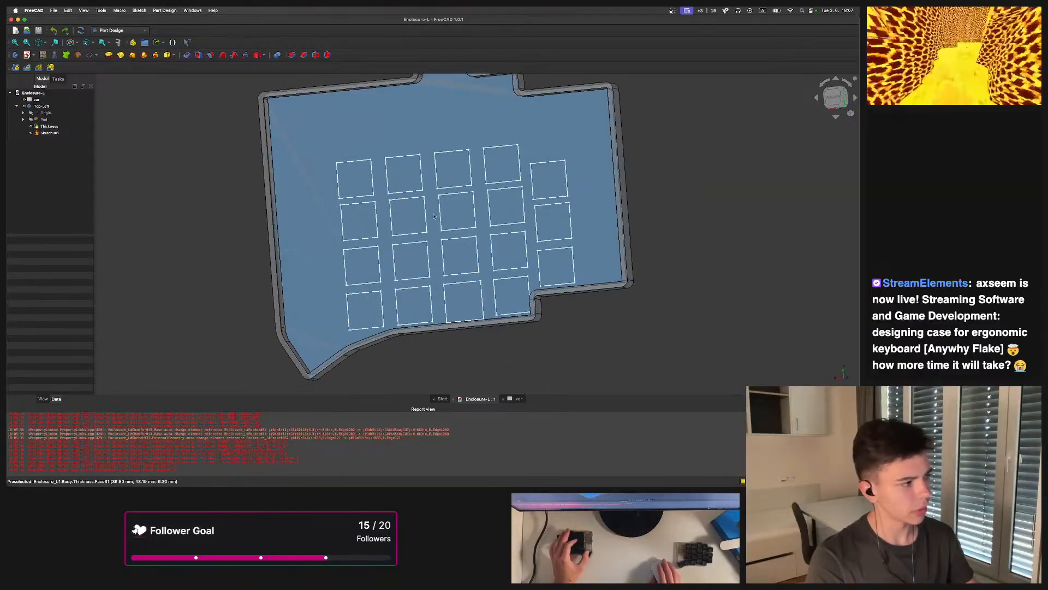
Open Sketch001 and drag the middle column of switch squares downward to stagger it below its neighbours
{"action": "double_click", "coordinate": [49, 132]}
{"action": "scroll", "coordinate": [567, 258], "scroll_direction": "up", "scroll_amount": 1}
{"action": "mouse_move", "coordinate": [568, 259]}
{"action": "middle_mouse_down"}
{"action": "mouse_move", "coordinate": [548, 212]}
{"action": "mouse_move", "coordinate": [533, 223]}
{"action": "middle_mouse_up"}
{"action": "left_click_drag", "start_coordinate": [540, 322], "coordinate": [476, 88]}
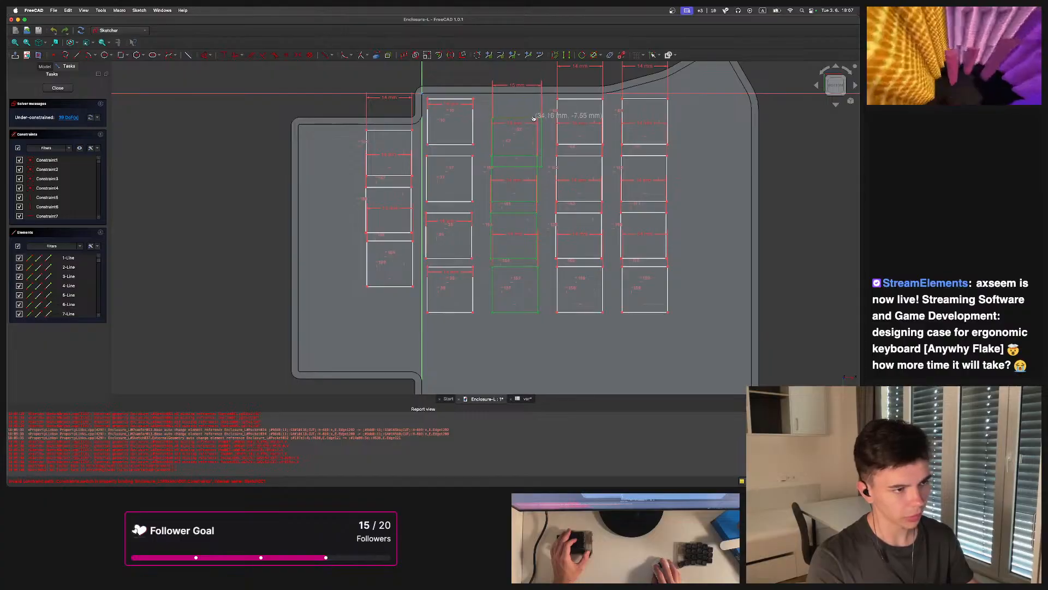
{"action": "left_click_drag", "start_coordinate": [539, 315], "coordinate": [539, 351]}
{"action": "left_click_drag", "start_coordinate": [536, 265], "coordinate": [538, 295]}
{"action": "left_click_drag", "start_coordinate": [541, 146], "coordinate": [538, 163]}
{"action": "left_click", "coordinate": [549, 86]}
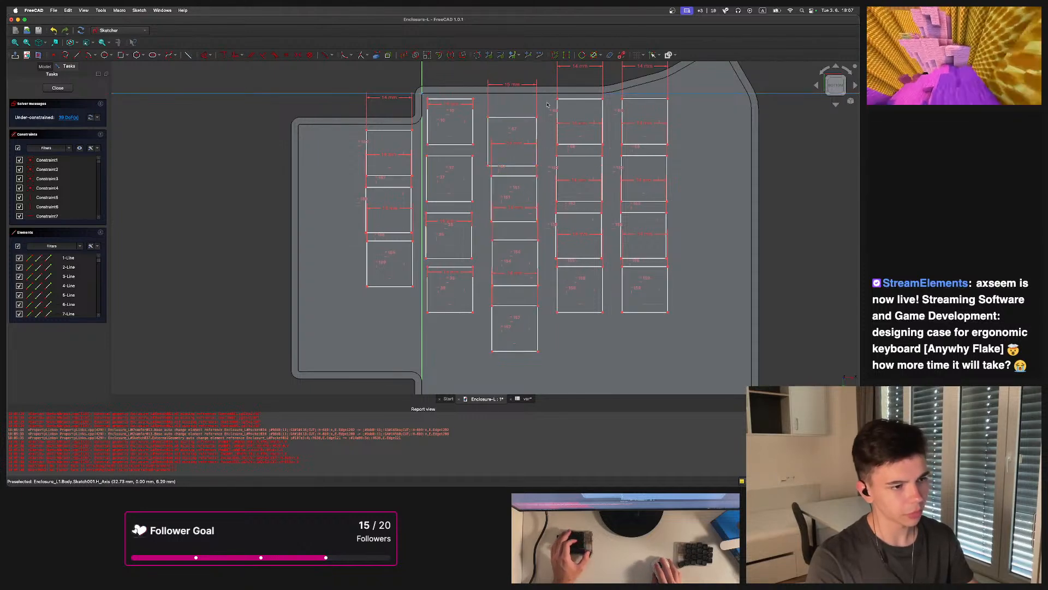
{"action": "scroll", "coordinate": [566, 232], "scroll_direction": "down", "scroll_amount": 3}
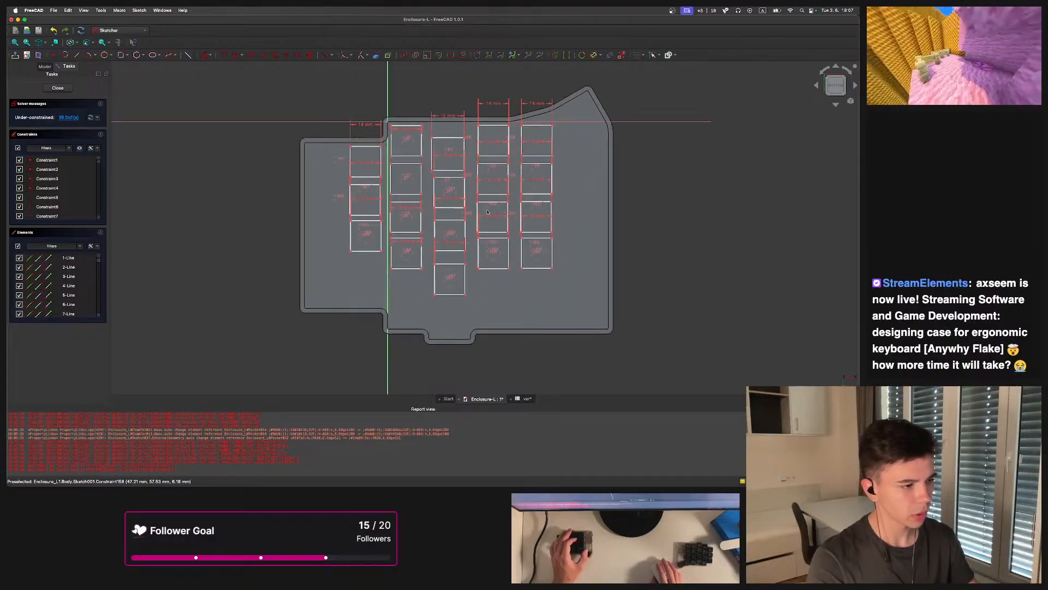
{"action": "scroll", "coordinate": [426, 169], "scroll_direction": "up", "scroll_amount": 5}
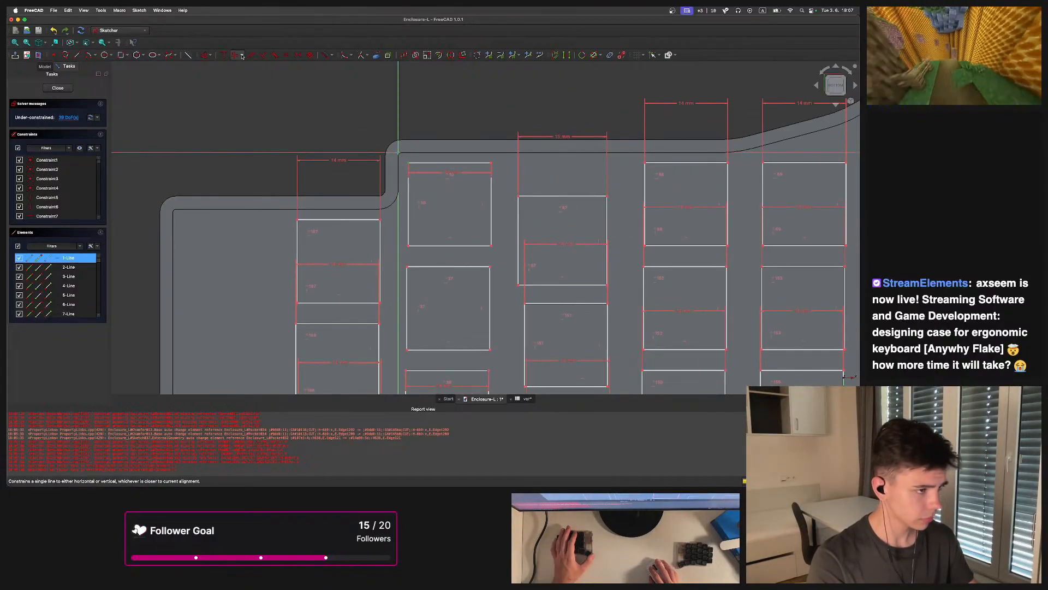
{"action": "scroll", "coordinate": [317, 118], "scroll_direction": "down", "scroll_amount": 6}
{"action": "scroll", "coordinate": [490, 288], "scroll_direction": "up", "scroll_amount": 3}
{"action": "middle_click_drag", "start_coordinate": [490, 288], "coordinate": [475, 199]}
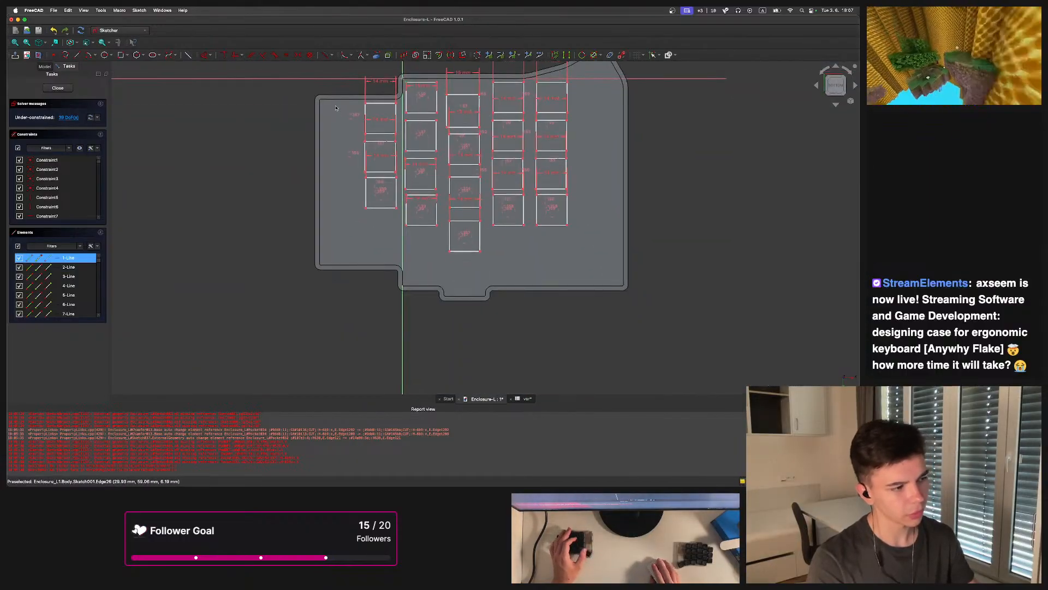
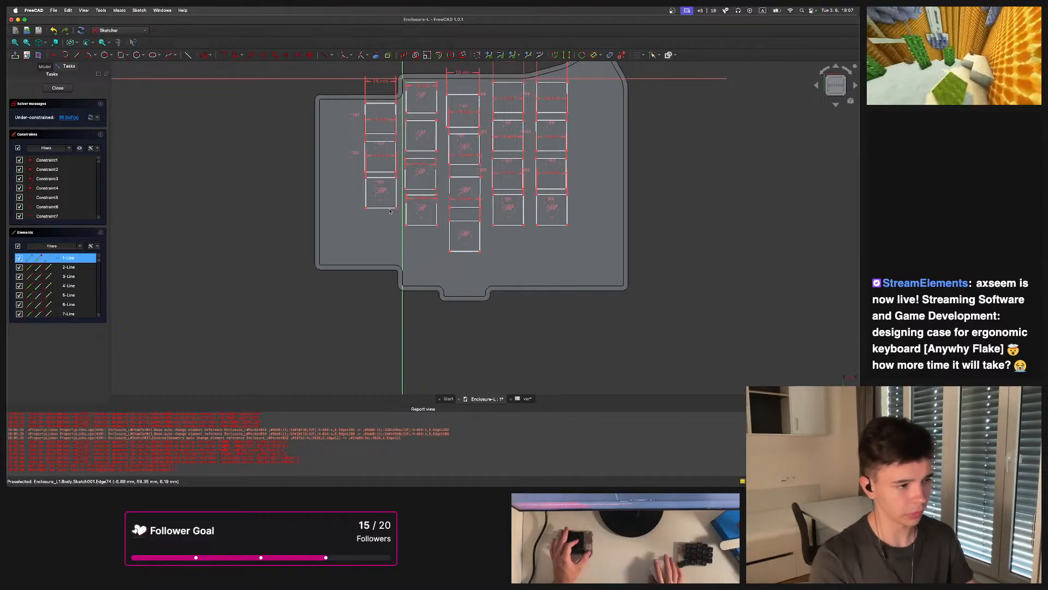
Add a horizontal distance constraint from the vertical axis to the top-left switch square with the expression (<<var>>.key-<<var>>.switch)/2
{"action": "scroll", "coordinate": [404, 214], "scroll_direction": "up", "scroll_amount": 6}
{"action": "scroll", "coordinate": [428, 219], "scroll_direction": "down", "scroll_amount": 2}
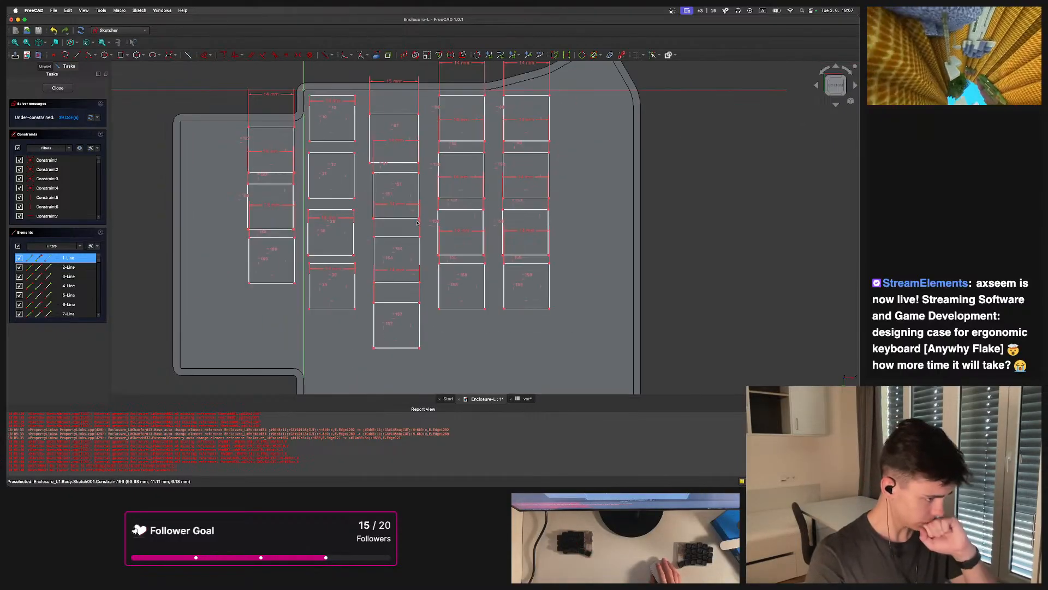
{"action": "scroll", "coordinate": [417, 222], "scroll_direction": "up", "scroll_amount": 8}
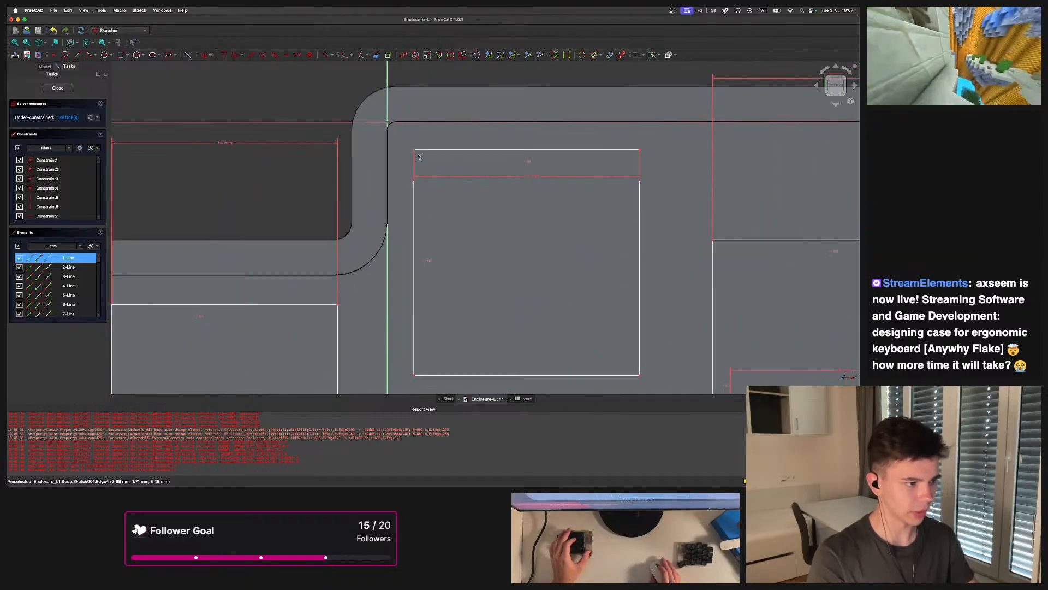
{"action": "scroll", "coordinate": [418, 157], "scroll_direction": "up", "scroll_amount": 5}
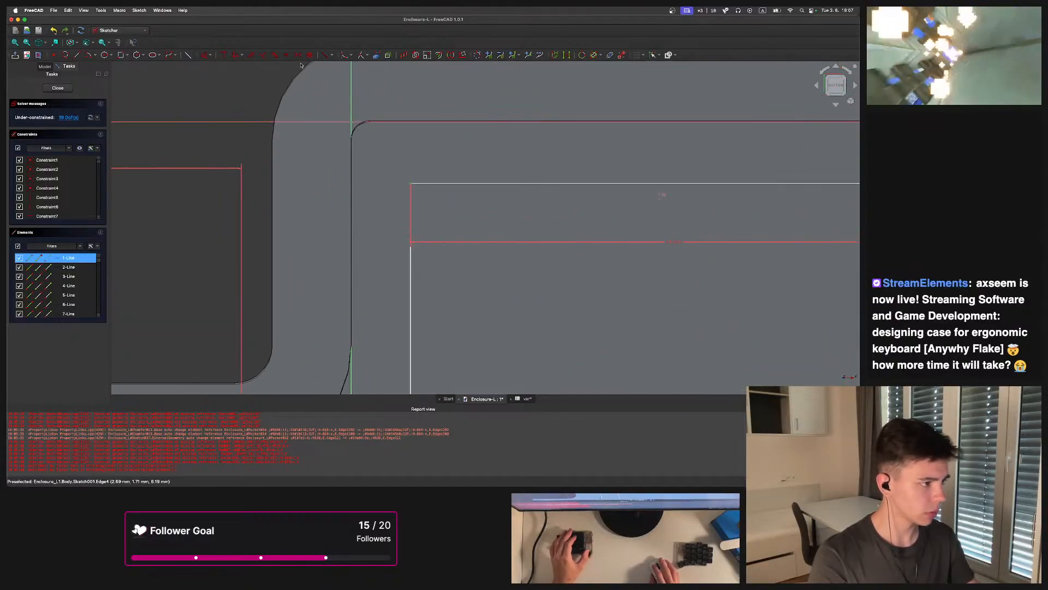
{"action": "left_click", "coordinate": [243, 56]}
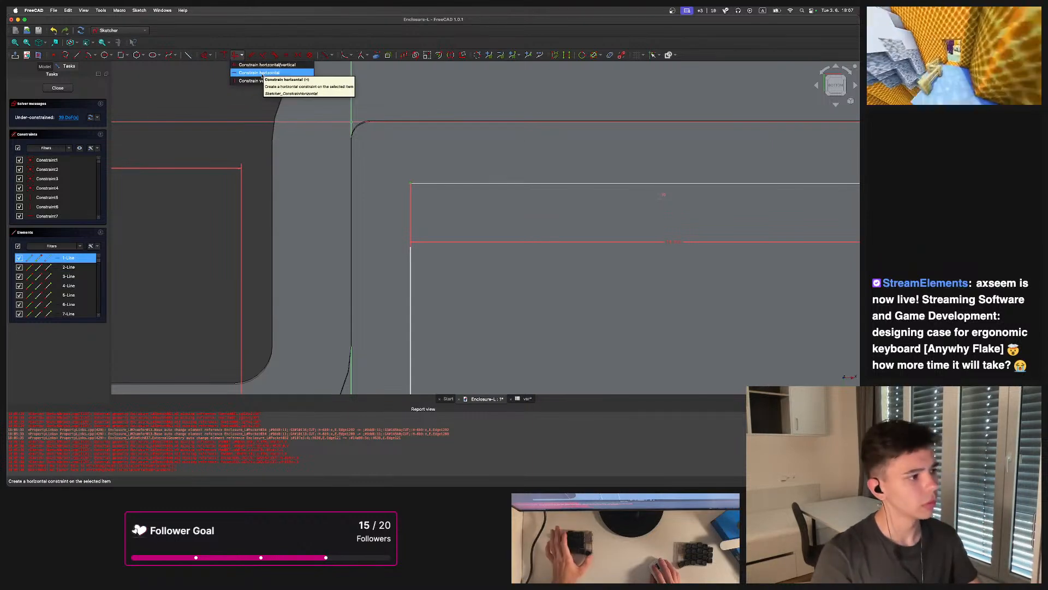
{"action": "left_click", "coordinate": [211, 55]}
{"action": "left_click", "coordinate": [211, 55]}
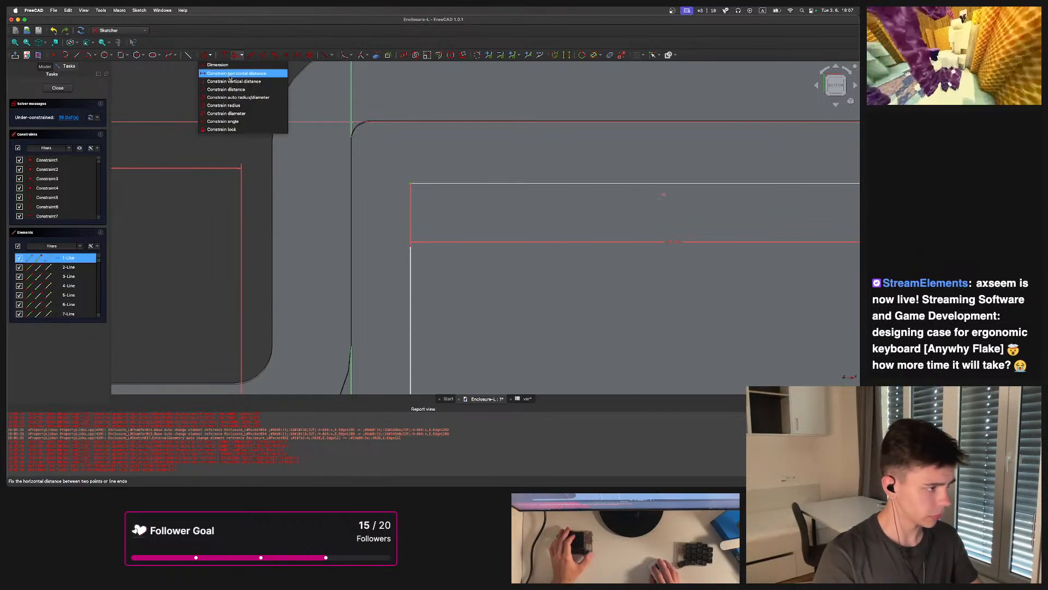
{"action": "left_click", "coordinate": [232, 73]}
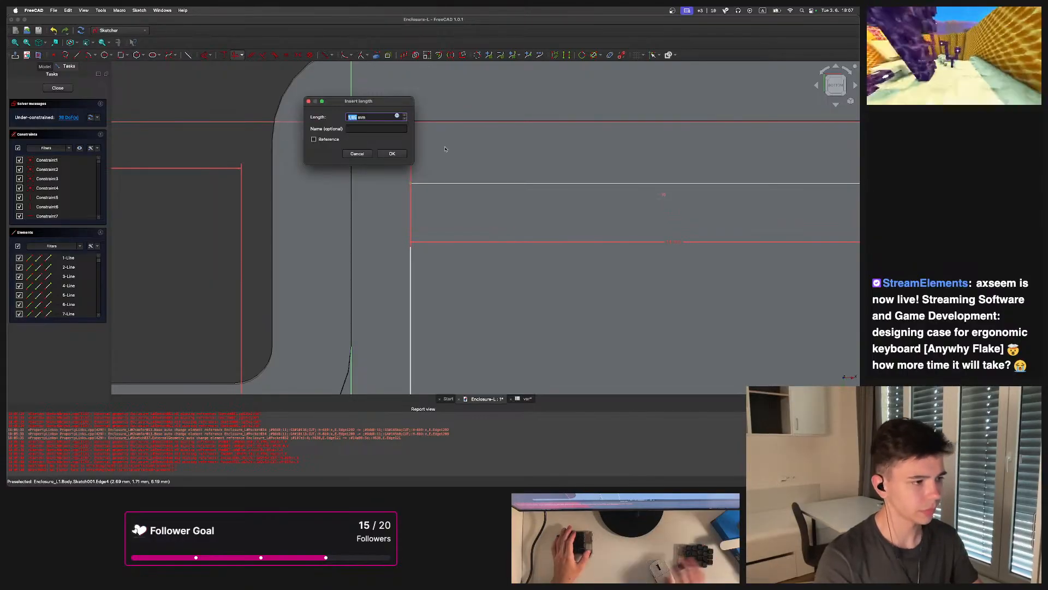
{"action": "left_click", "coordinate": [398, 116]}
{"action": "type", "text": "key"}
{"action": "key", "text": "BackSpace"}
{"action": "key", "text": "BackSpace"}
{"action": "key", "text": "BackSpace"}
{"action": "type", "text": "va"}
{"action": "key", "text": "Down"}
{"action": "key", "text": "Return"}
{"action": "type", "text": "."}
{"action": "key", "text": "Down"}
{"action": "key", "text": "Return"}
{"action": "type", "text": "-<<var"}
{"action": "key", "text": "Down"}
{"action": "key", "text": "Return"}
{"action": "type", "text": "."}
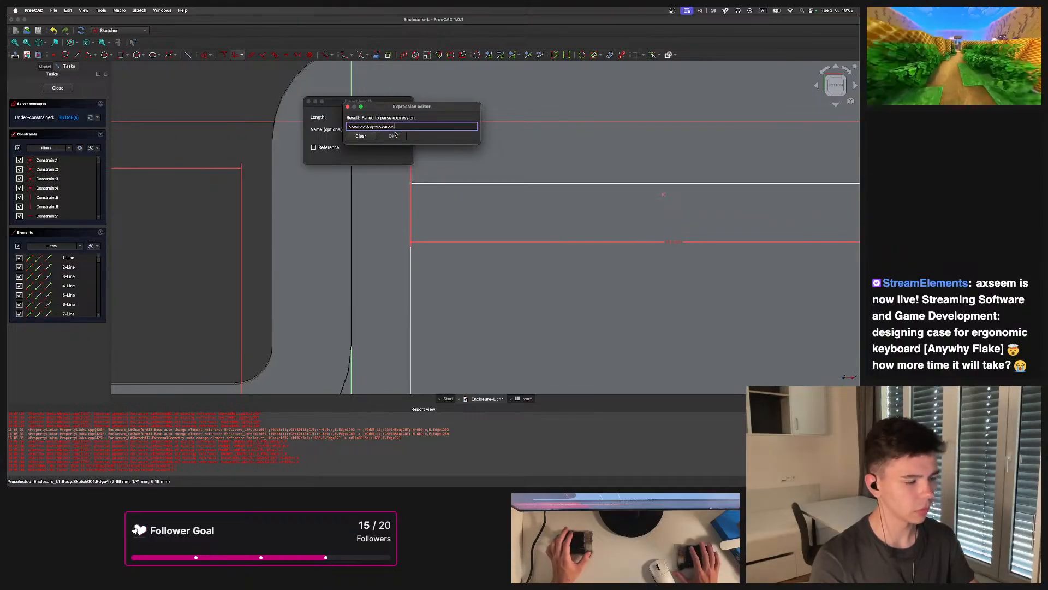
{"action": "type", "text": "switch/2"}
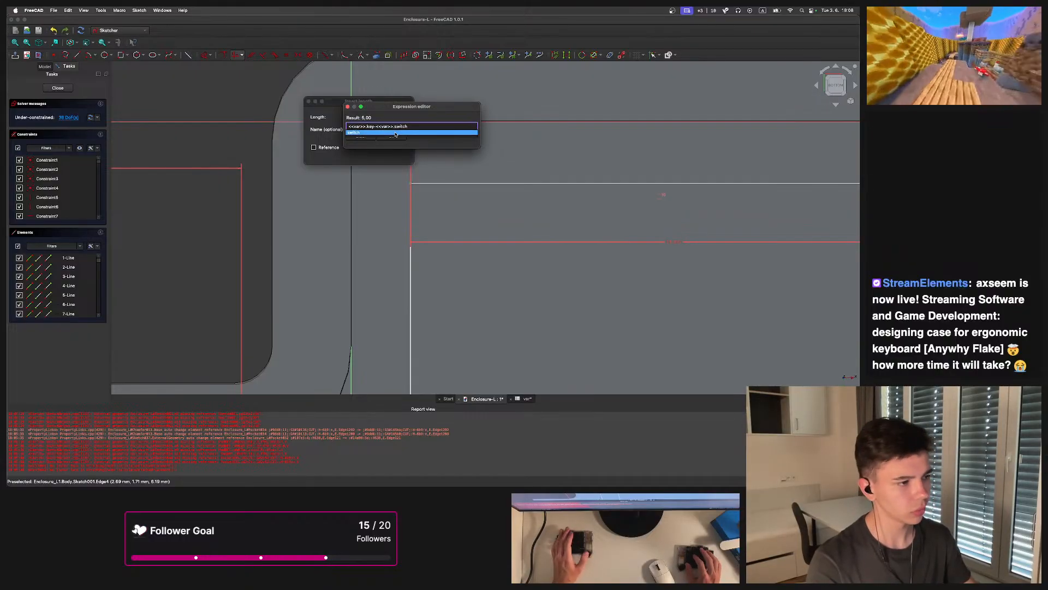
{"action": "key", "text": "Left"}
{"action": "key", "text": "Left"}
{"action": "type", "text": ")"}
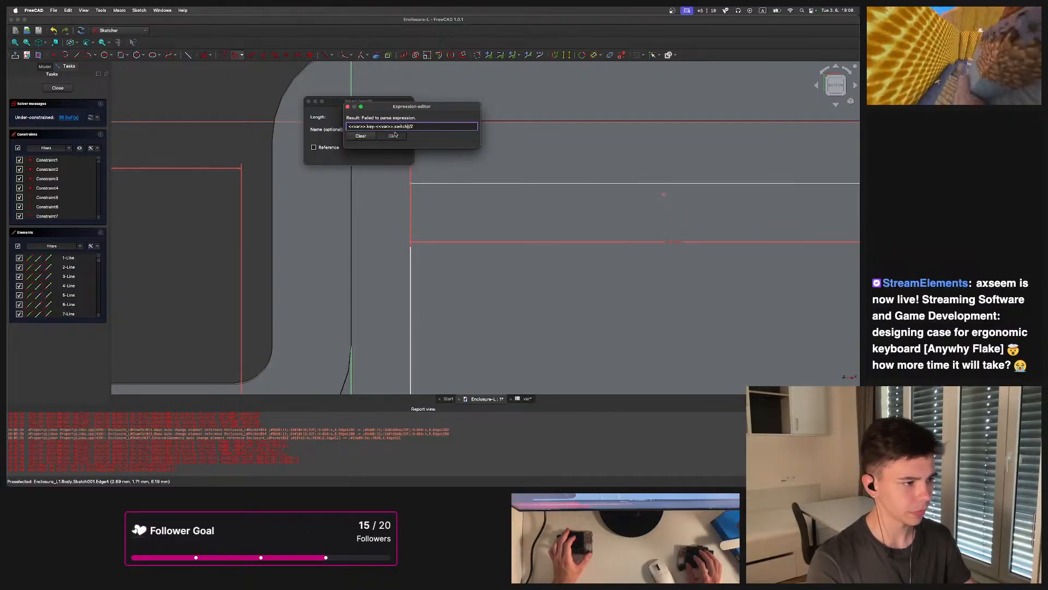
{"action": "key", "text": "Home"}
{"action": "type", "text": "("}
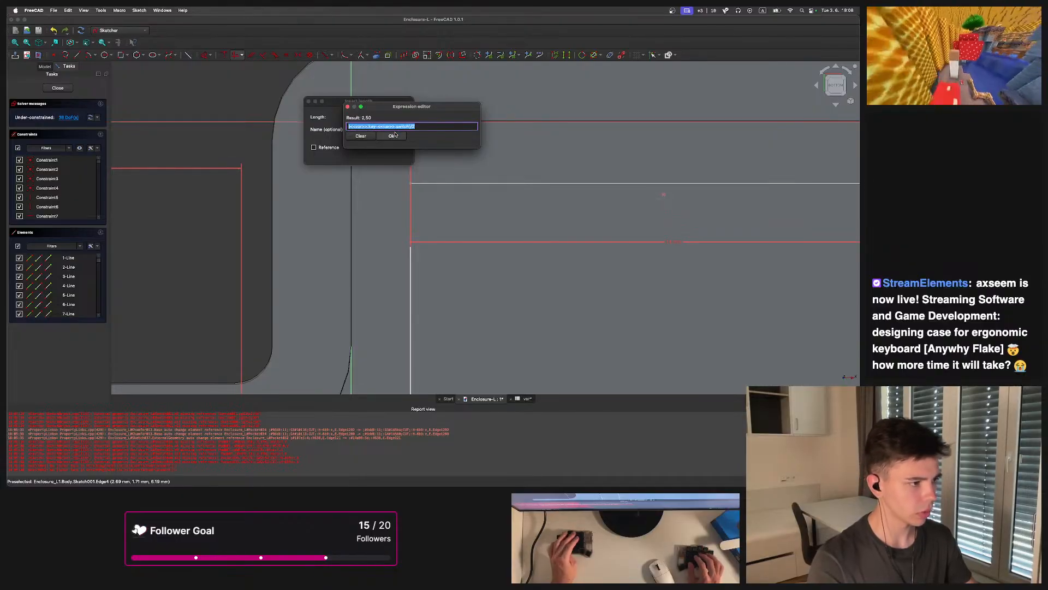
{"action": "left_click", "coordinate": [395, 135]}
{"action": "key", "text": "Return"}
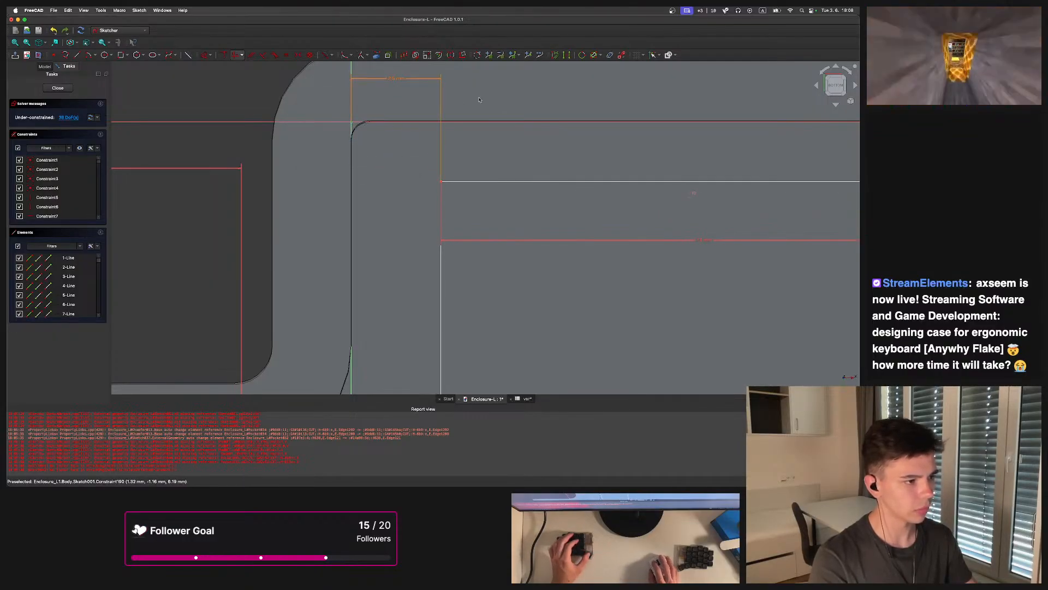
Draw a short horizontal line from the vertical axis to the top-left switch square's left edge
{"action": "scroll", "coordinate": [388, 149], "scroll_direction": "down", "scroll_amount": 3}
{"action": "scroll", "coordinate": [386, 149], "scroll_direction": "up", "scroll_amount": 3}
{"action": "middle_click_drag", "start_coordinate": [387, 149], "coordinate": [395, 159]}
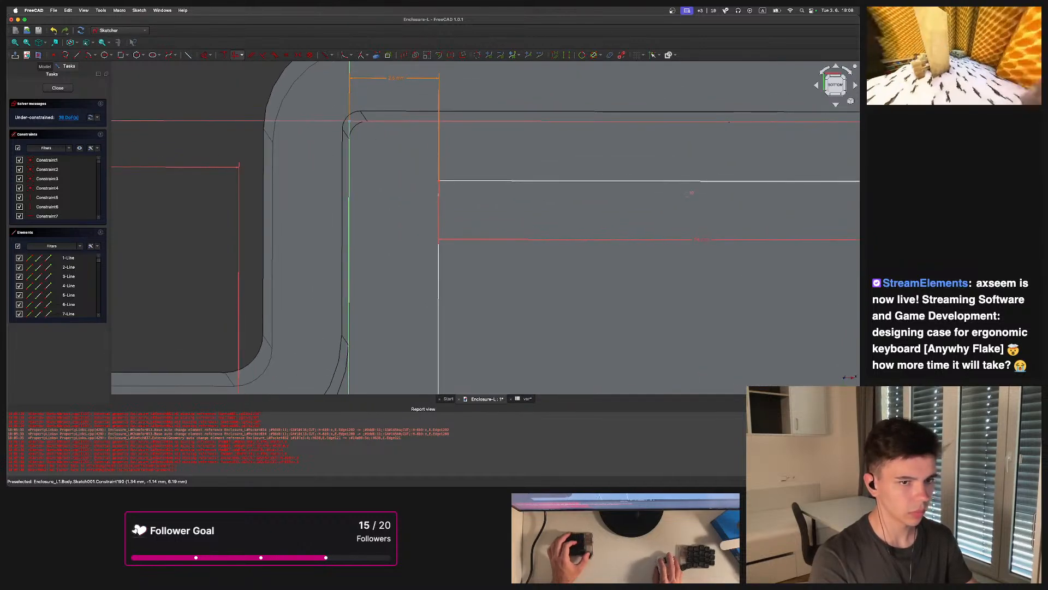
{"action": "left_click", "coordinate": [831, 81]}
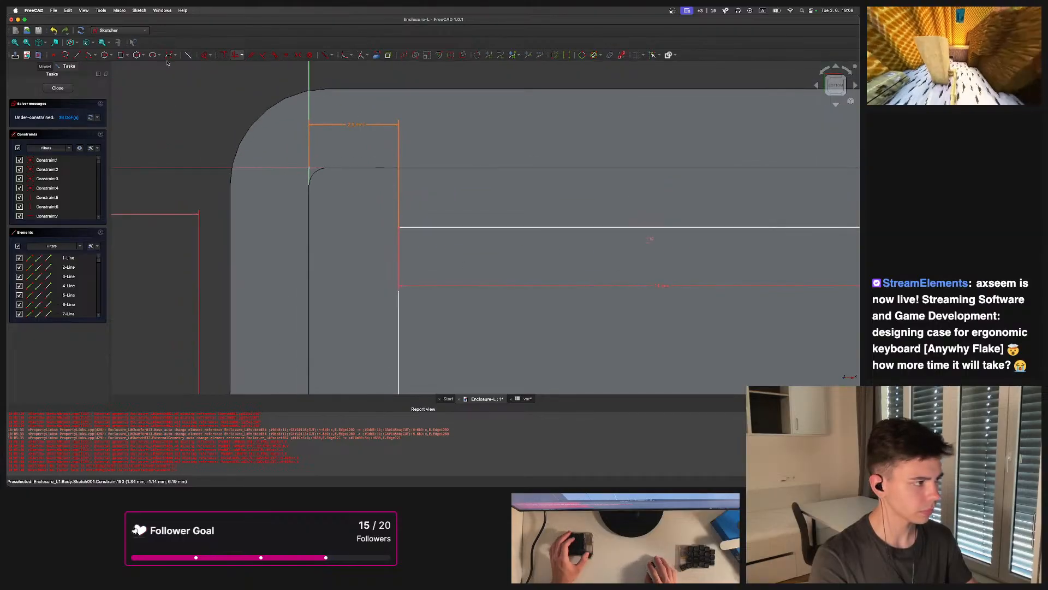
{"action": "key", "text": "g"}
{"action": "key", "text": "l"}
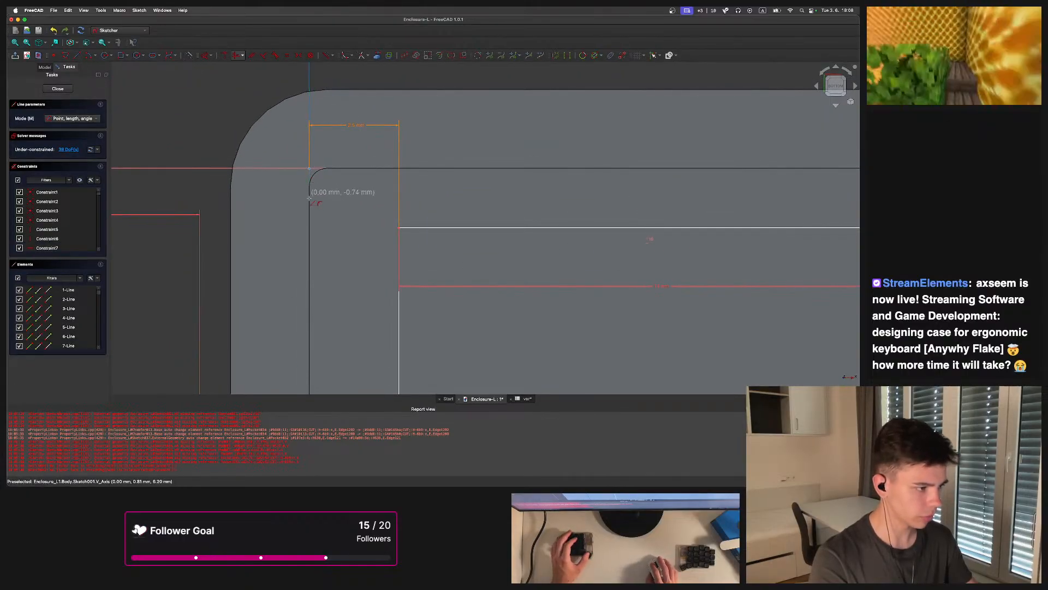
{"action": "left_click", "coordinate": [309, 228]}
{"action": "left_click", "coordinate": [398, 228]}
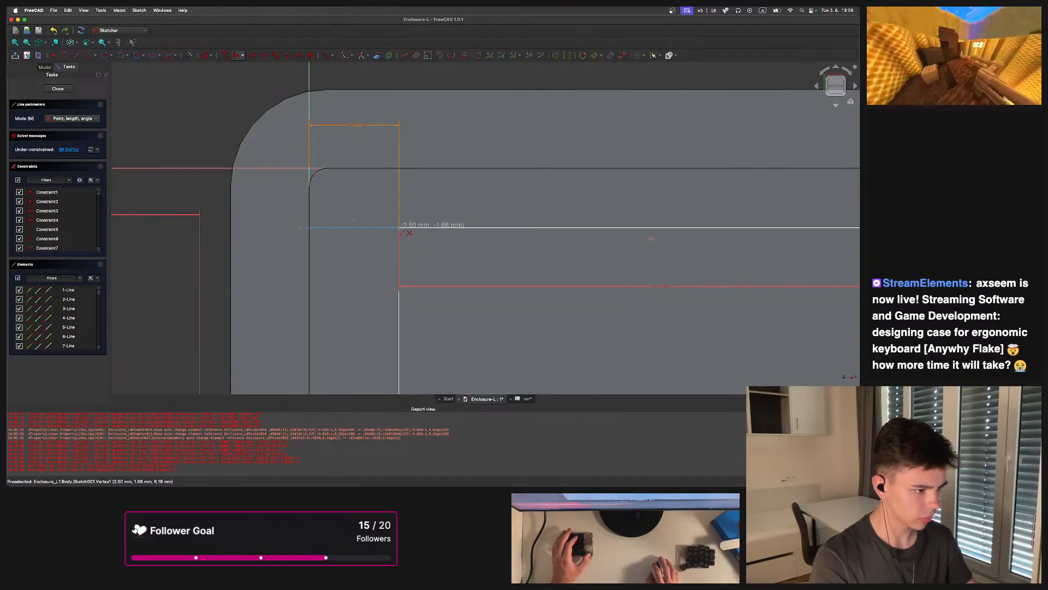
{"action": "key", "text": "Escape"}
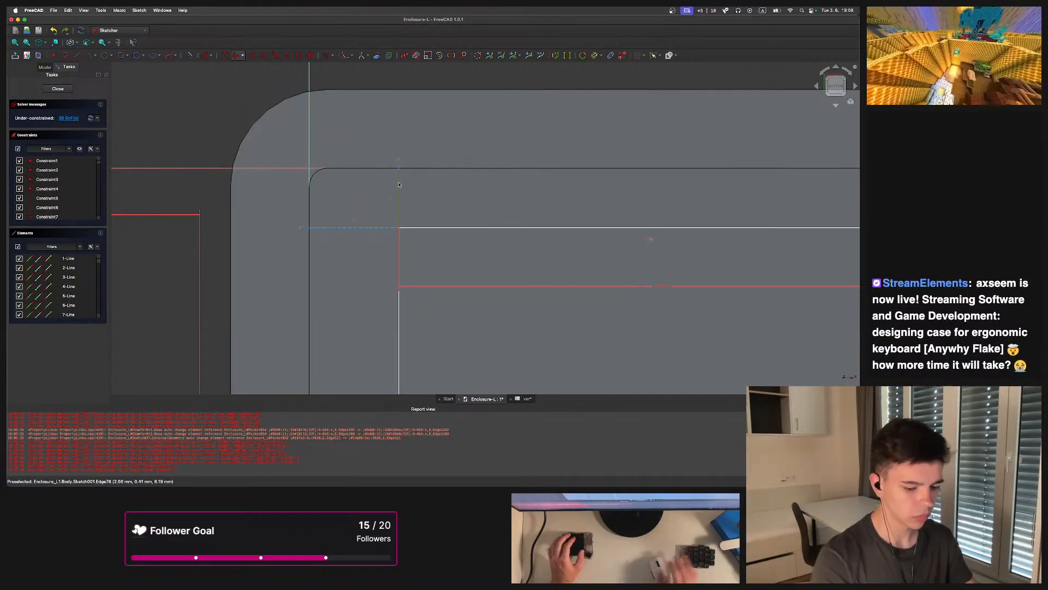
Constrain the new line's vertical distance using the pasted expression, giving 2,50 mm
{"action": "key", "text": "i"}
{"action": "key", "text": "="}
{"action": "type", "text": "(<<var>>.key-<<var>>.switch)/2"}
{"action": "key", "text": "Return"}
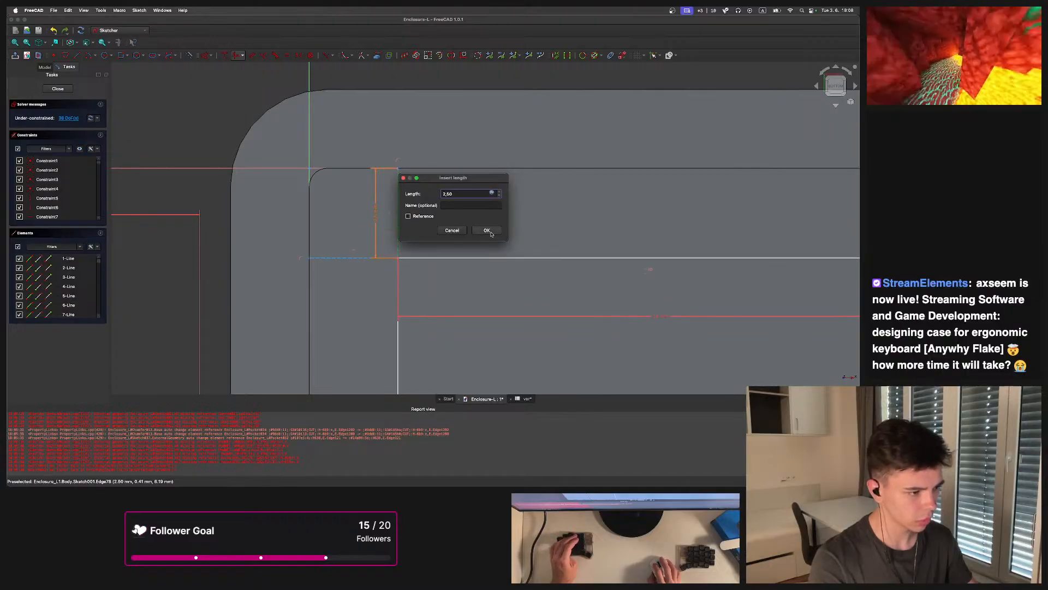
{"action": "left_click", "coordinate": [490, 232]}
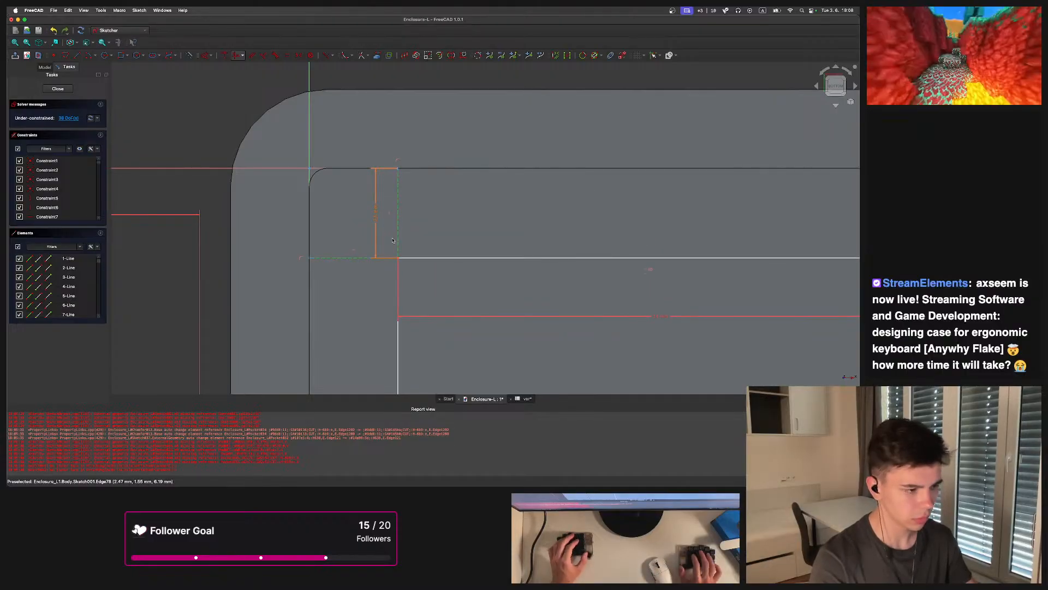
Start a polyline tracing down the edges of the leftmost switch squares
{"action": "scroll", "coordinate": [391, 228], "scroll_direction": "down", "scroll_amount": 5}
{"action": "middle_click_drag", "start_coordinate": [387, 230], "coordinate": [372, 204]}
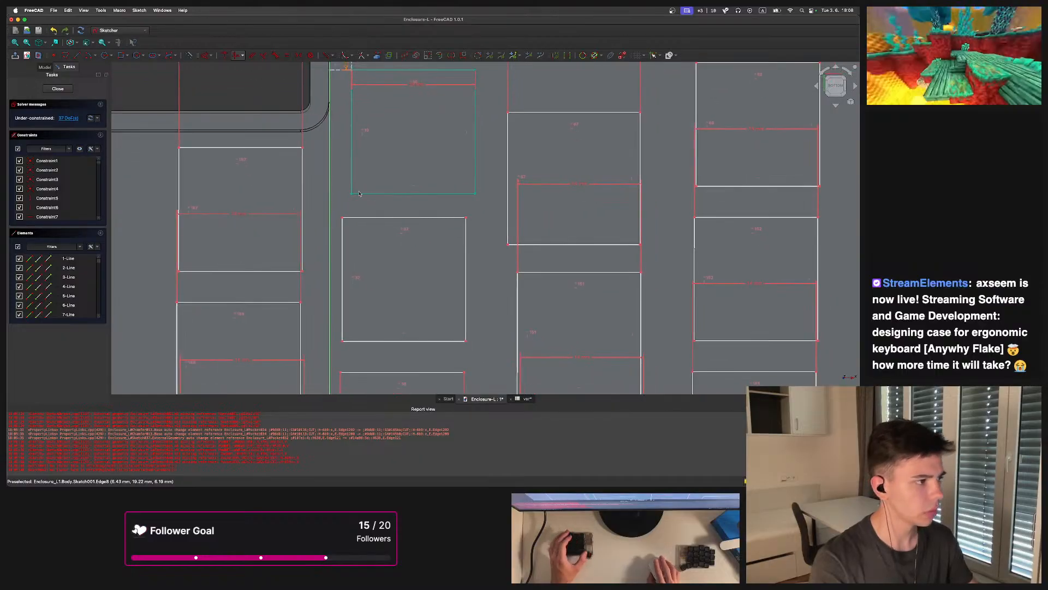
{"action": "left_click", "coordinate": [79, 57]}
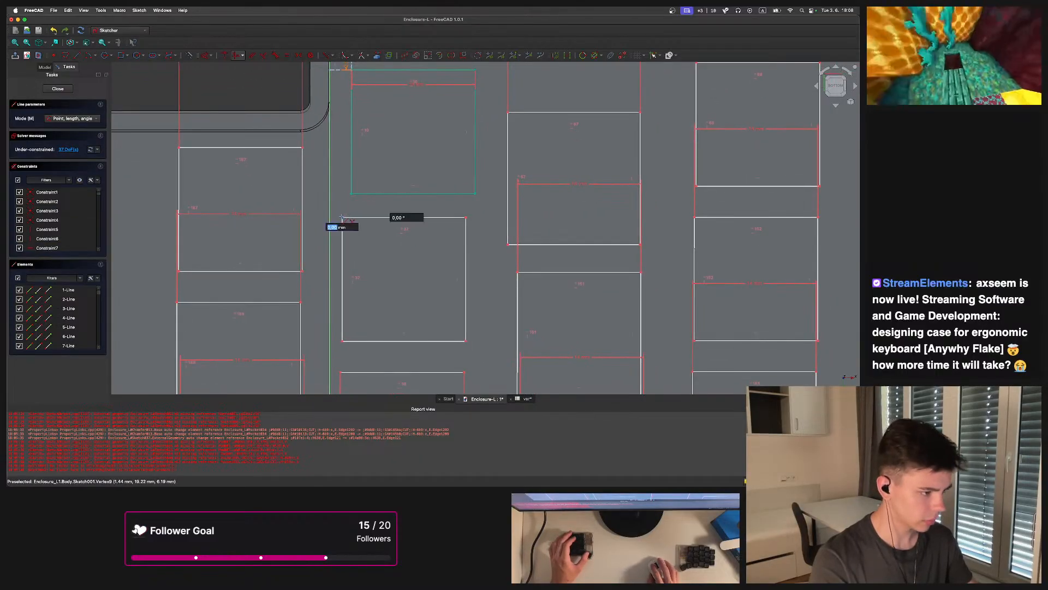
{"action": "scroll", "coordinate": [350, 225], "scroll_direction": "down", "scroll_amount": 5}
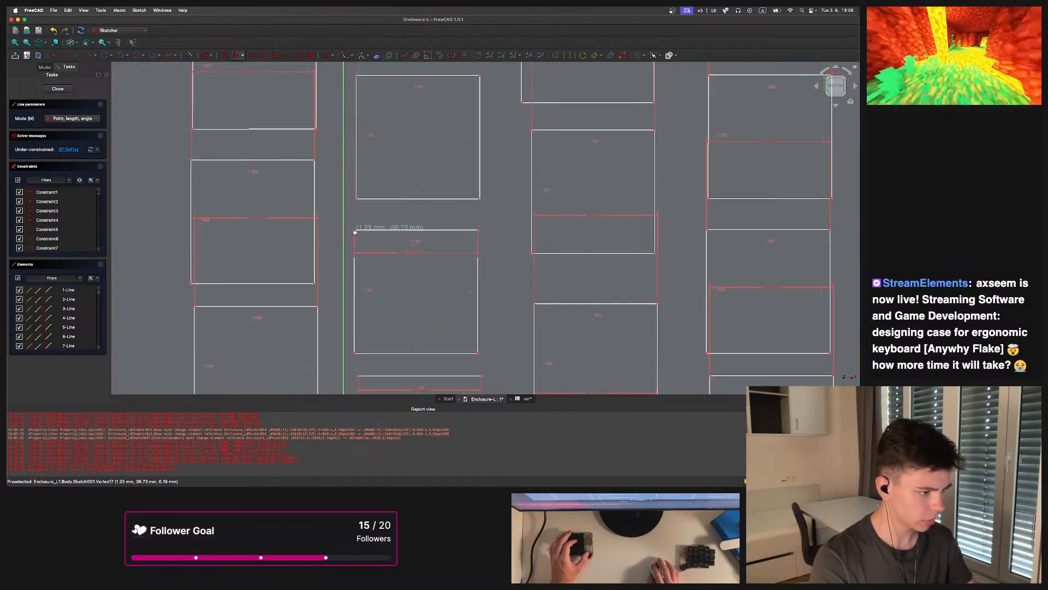
{"action": "scroll", "coordinate": [350, 229], "scroll_direction": "down", "scroll_amount": 5}
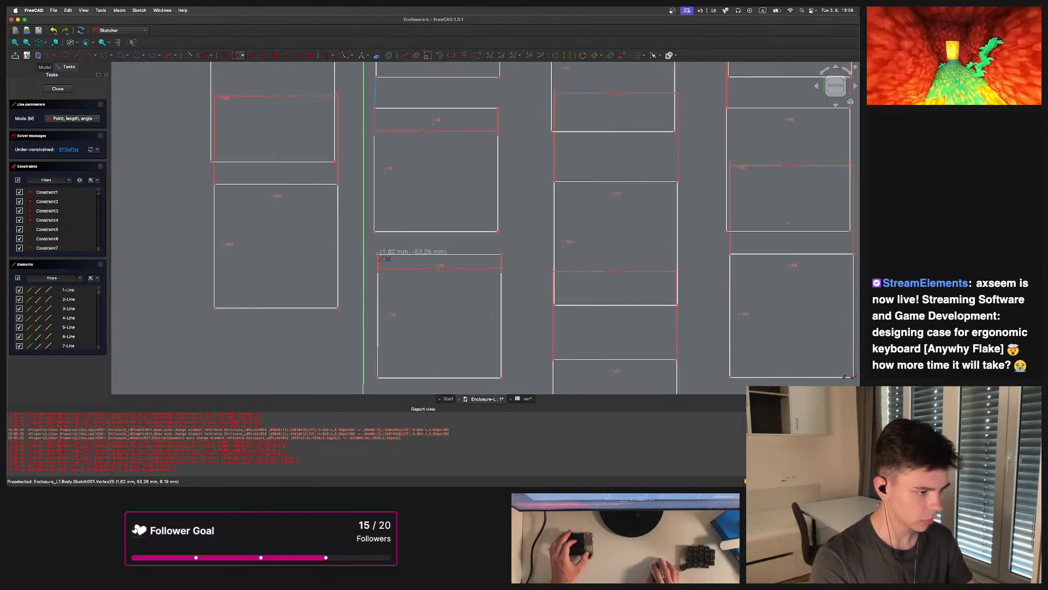
{"action": "scroll", "coordinate": [350, 246], "scroll_direction": "down", "scroll_amount": 5}
{"action": "scroll", "coordinate": [419, 262], "scroll_direction": "up", "scroll_amount": 3}
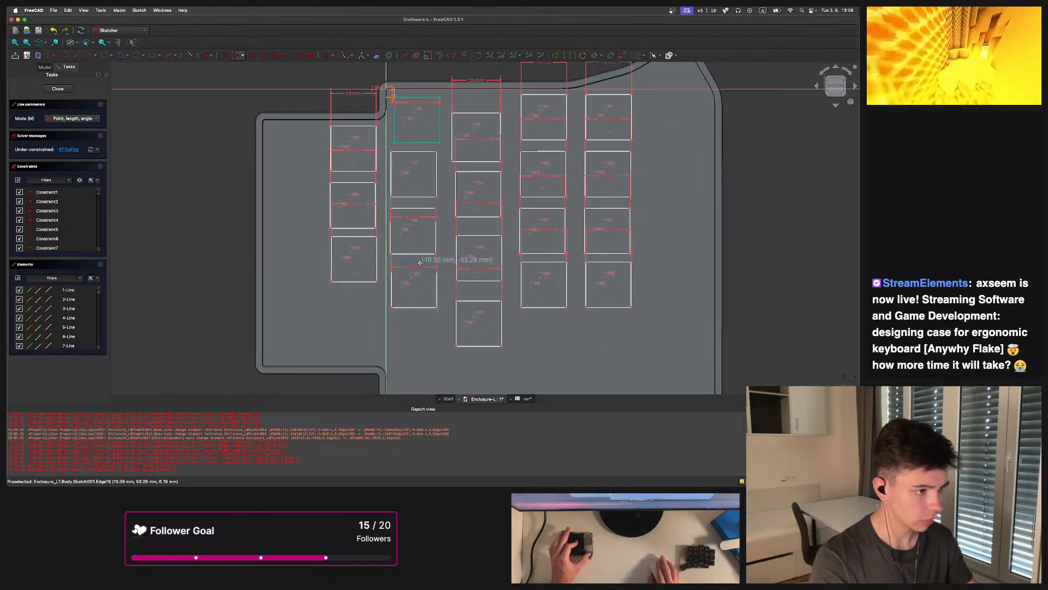
{"action": "scroll", "coordinate": [420, 263], "scroll_direction": "down", "scroll_amount": 3}
{"action": "scroll", "coordinate": [327, 306], "scroll_direction": "up", "scroll_amount": 6}
{"action": "left_click", "coordinate": [309, 327]}
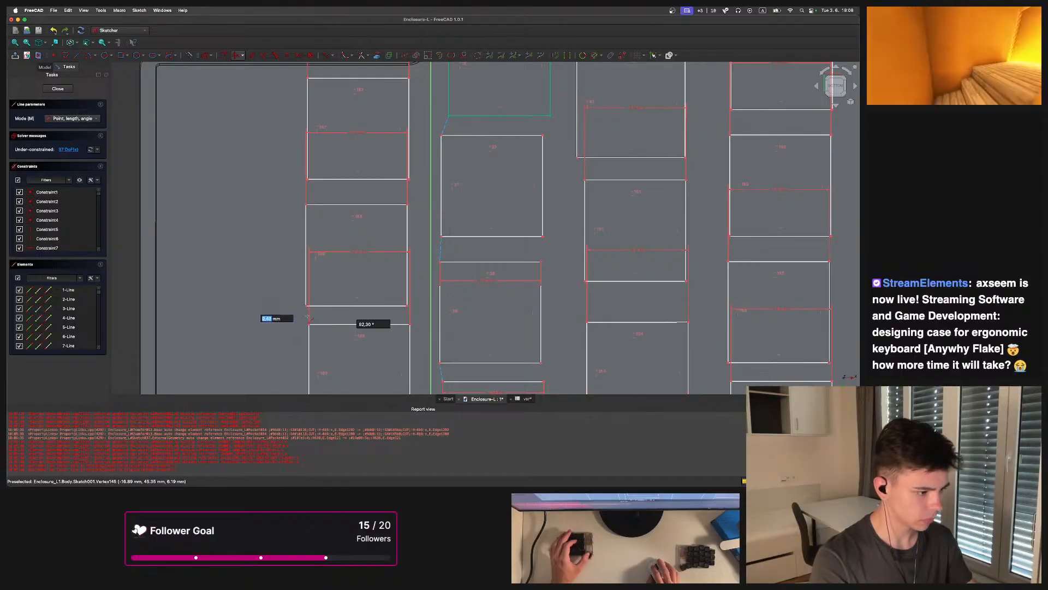
{"action": "left_click", "coordinate": [306, 305]}
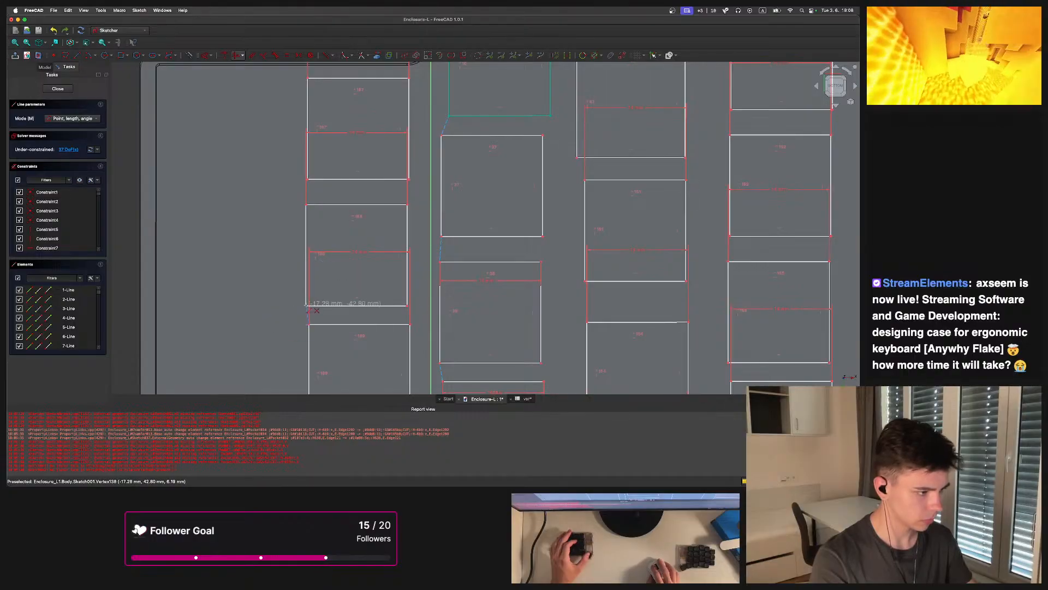
{"action": "left_click", "coordinate": [308, 180]}
{"action": "scroll", "coordinate": [414, 232], "scroll_direction": "down", "scroll_amount": 5}
{"action": "scroll", "coordinate": [405, 262], "scroll_direction": "up", "scroll_amount": 4}
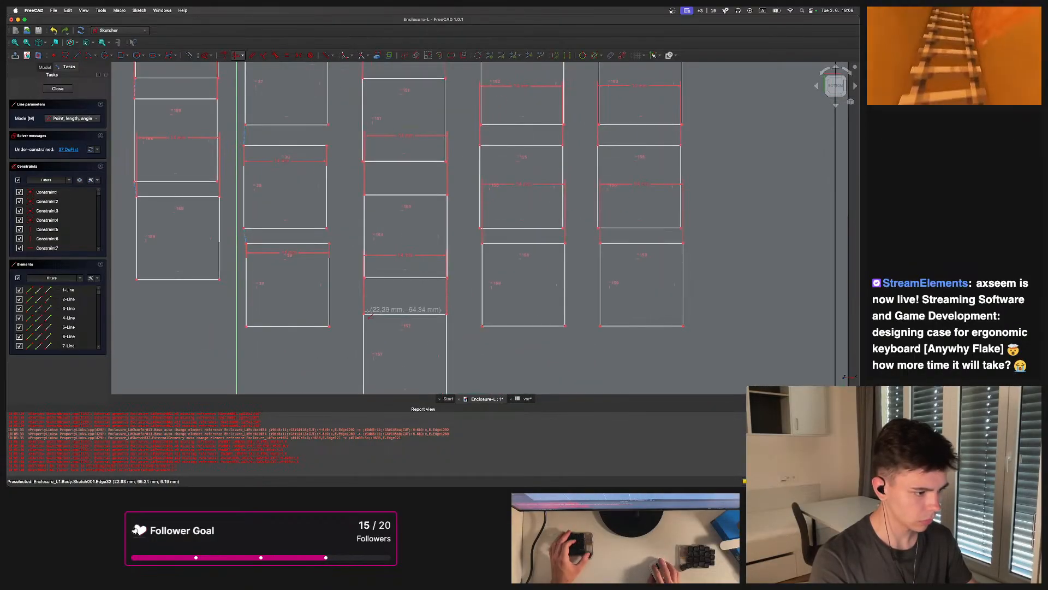
Continue the polyline along the edges of the inner switch columns, snapping to their corners
{"action": "left_click", "coordinate": [364, 314]}
{"action": "left_click", "coordinate": [364, 277]}
{"action": "middle_click_drag", "start_coordinate": [372, 192], "coordinate": [380, 292]}
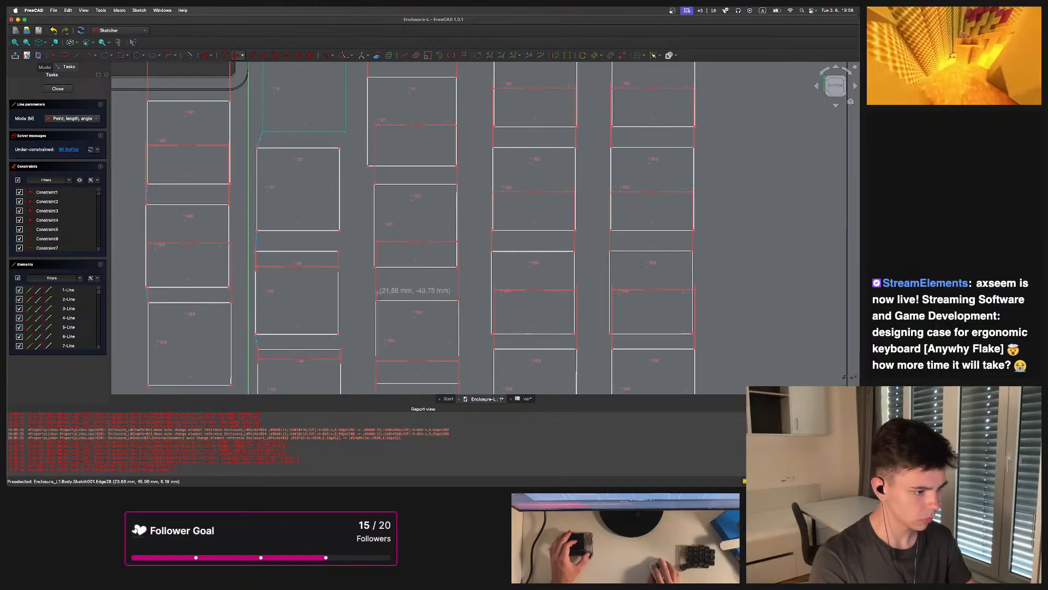
{"action": "left_click", "coordinate": [376, 300]}
{"action": "left_click", "coordinate": [375, 267]}
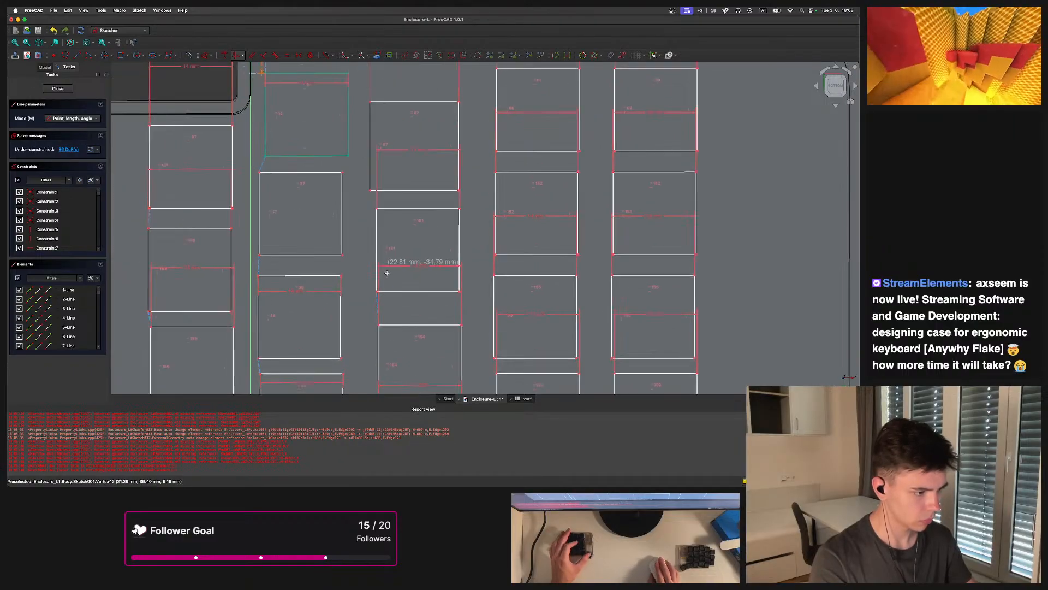
{"action": "middle_click_drag", "start_coordinate": [372, 180], "coordinate": [382, 246]}
{"action": "left_click", "coordinate": [384, 249]}
{"action": "left_click", "coordinate": [377, 232]}
{"action": "middle_click_drag", "start_coordinate": [486, 241], "coordinate": [395, 229]}
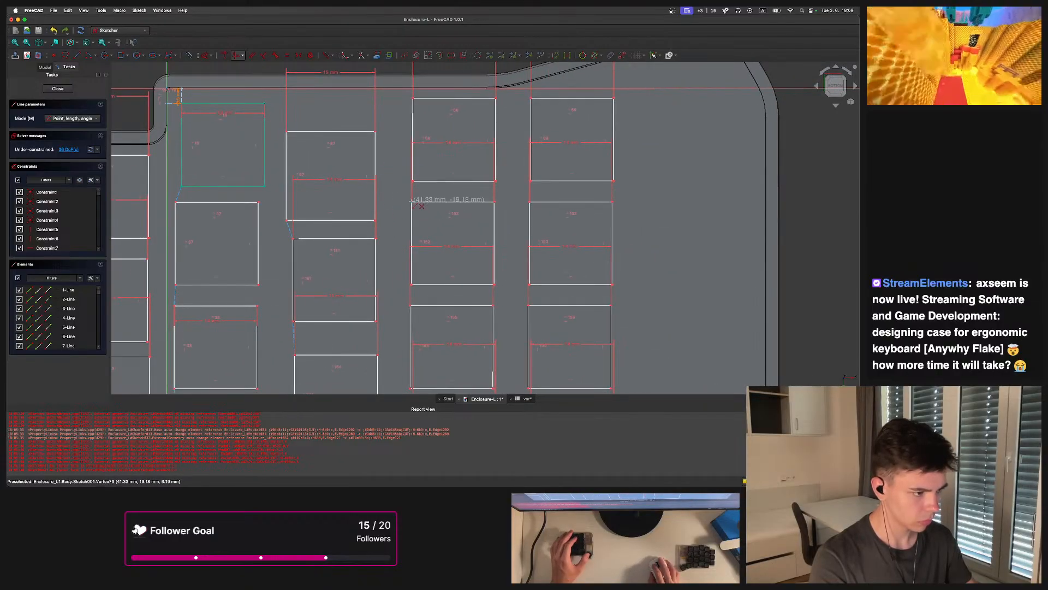
{"action": "left_click", "coordinate": [414, 182]}
{"action": "middle_click_drag", "start_coordinate": [419, 328], "coordinate": [401, 221]}
{"action": "left_click", "coordinate": [393, 198]}
{"action": "left_click", "coordinate": [395, 178]}
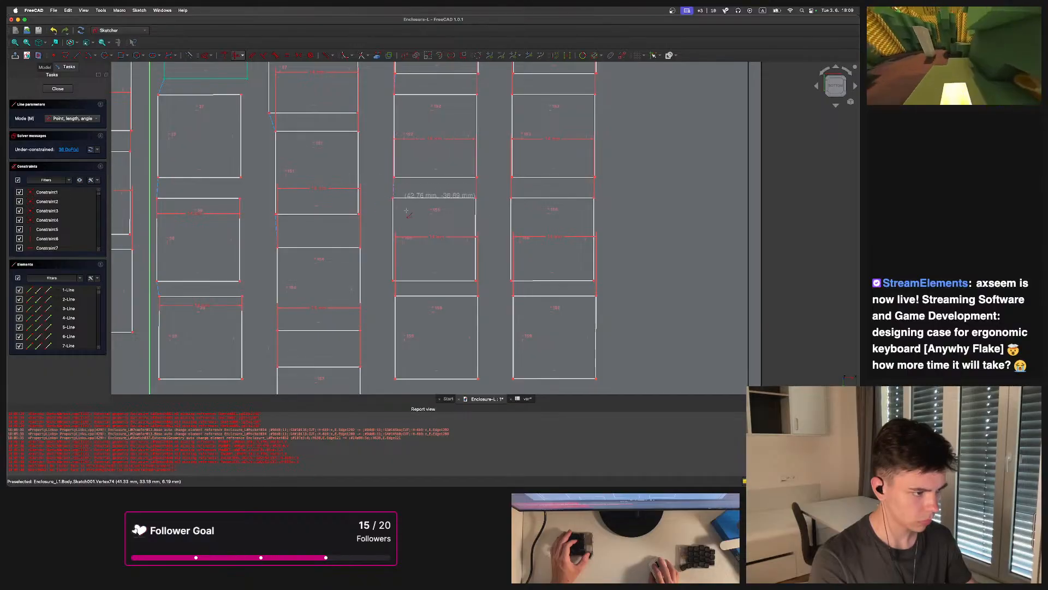
Continue the polyline along the edges of the outer switch columns and finish it
{"action": "middle_click_drag", "start_coordinate": [400, 296], "coordinate": [408, 212]}
{"action": "left_click", "coordinate": [403, 212]}
{"action": "left_click", "coordinate": [402, 197]}
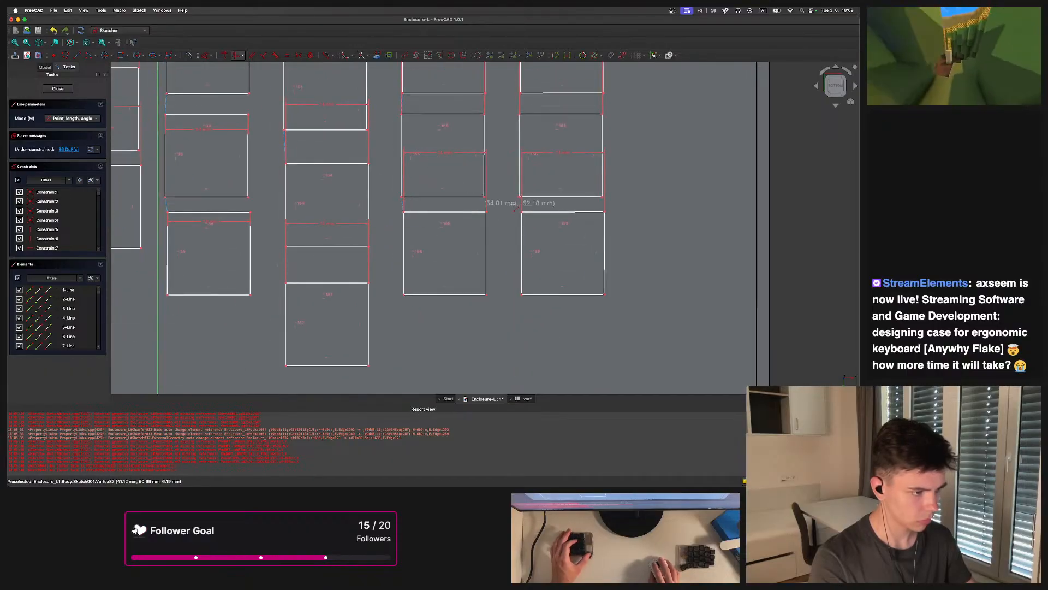
{"action": "middle_click_drag", "start_coordinate": [524, 220], "coordinate": [490, 268]}
{"action": "left_click", "coordinate": [487, 259]}
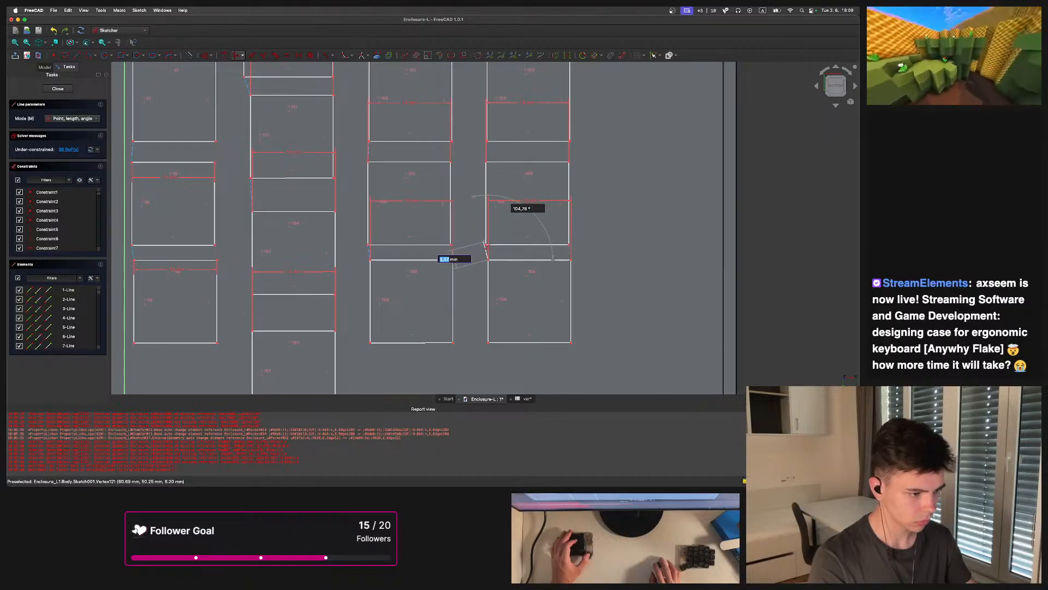
{"action": "left_click", "coordinate": [486, 245]}
{"action": "middle_click_drag", "start_coordinate": [487, 185], "coordinate": [485, 280]}
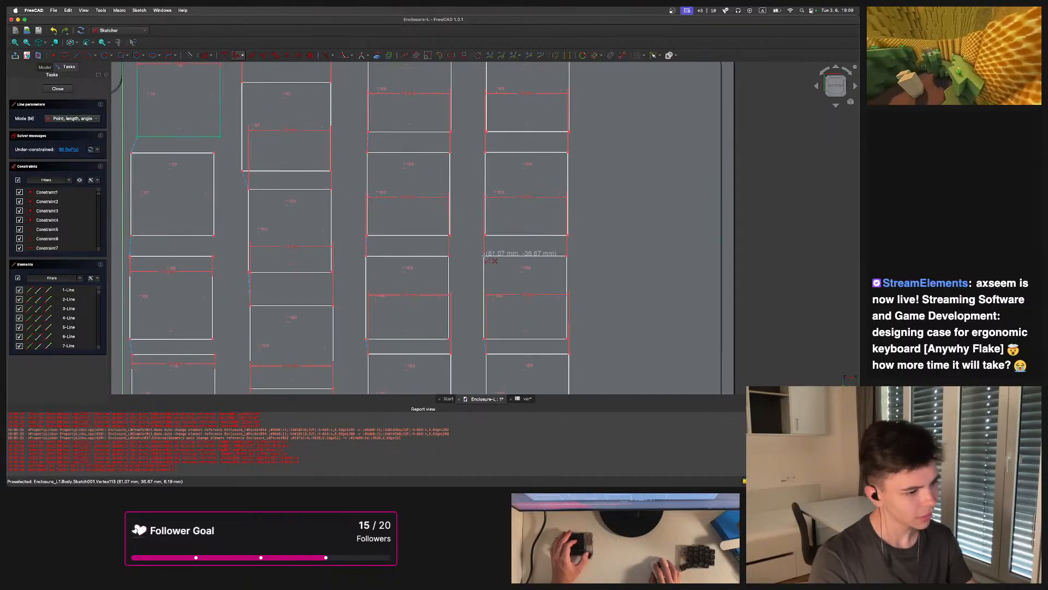
{"action": "left_click", "coordinate": [484, 255]}
{"action": "scroll", "coordinate": [488, 239], "scroll_direction": "down", "scroll_amount": 3}
{"action": "scroll", "coordinate": [471, 232], "scroll_direction": "up", "scroll_amount": 3}
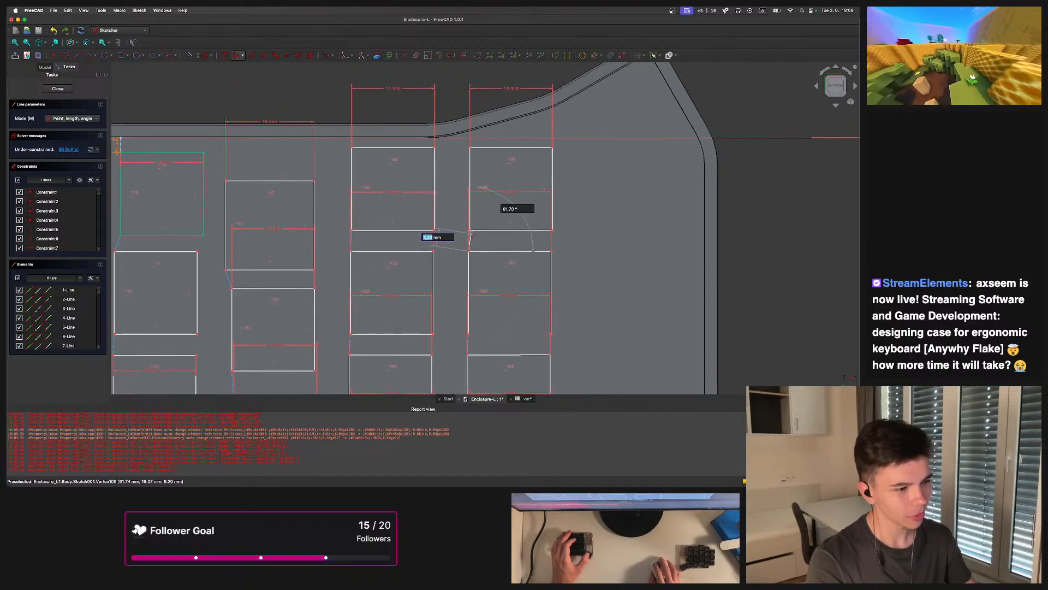
{"action": "scroll", "coordinate": [472, 237], "scroll_direction": "down", "scroll_amount": 2}
{"action": "scroll", "coordinate": [453, 257], "scroll_direction": "up", "scroll_amount": 6}
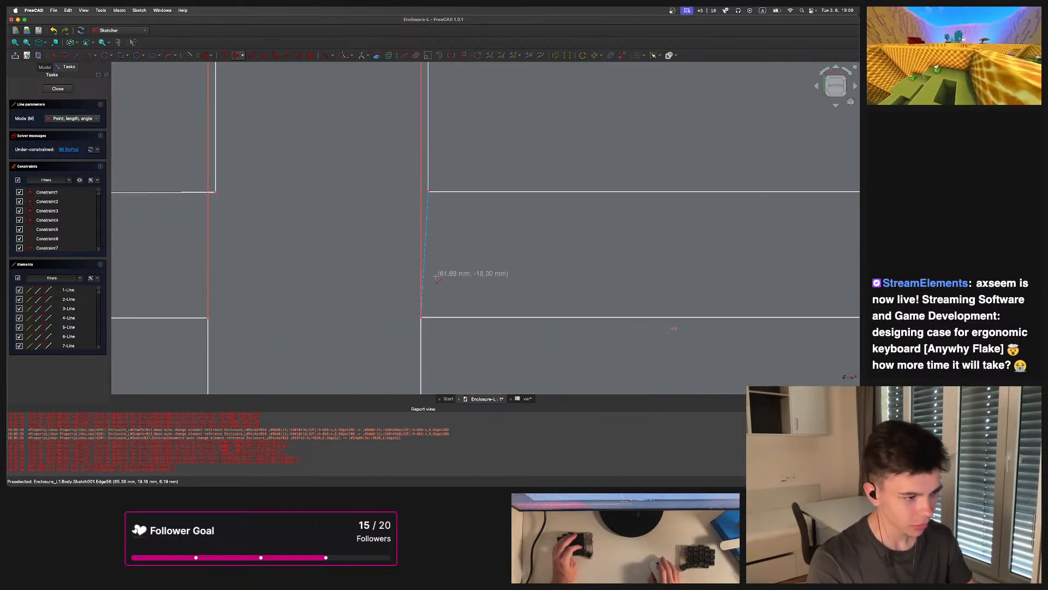
{"action": "left_click", "coordinate": [429, 191]}
{"action": "scroll", "coordinate": [454, 218], "scroll_direction": "down", "scroll_amount": 5}
{"action": "middle_click_drag", "start_coordinate": [452, 248], "coordinate": [527, 200]}
{"action": "scroll", "coordinate": [526, 200], "scroll_direction": "down", "scroll_amount": 4}
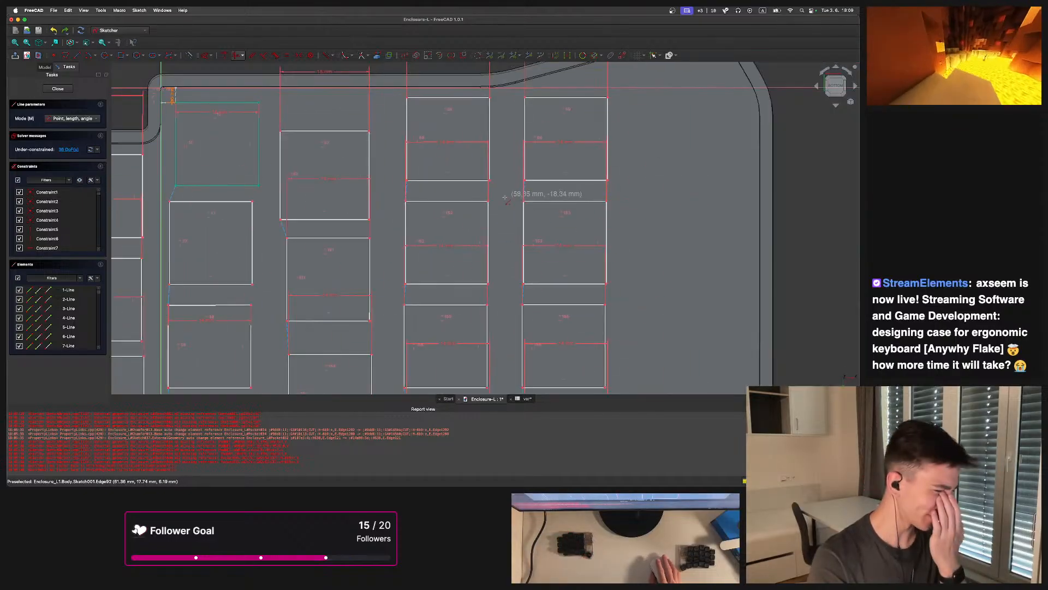
{"action": "scroll", "coordinate": [514, 194], "scroll_direction": "down", "scroll_amount": 5}
{"action": "scroll", "coordinate": [423, 182], "scroll_direction": "up", "scroll_amount": 2}
{"action": "key", "text": "Escape"}
Pan and zoom around the sketch to inspect the traced polyline along the switch columns
{"action": "scroll", "coordinate": [387, 201], "scroll_direction": "up", "scroll_amount": 5}
{"action": "middle_click_drag", "start_coordinate": [463, 160], "coordinate": [463, 111]}
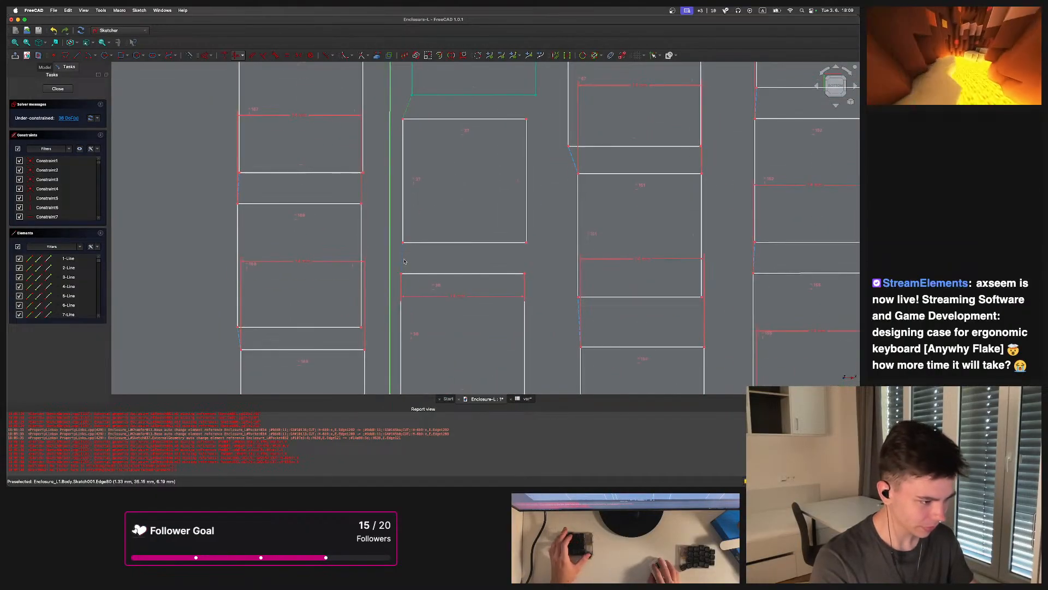
{"action": "key", "text": "p"}
{"action": "scroll", "coordinate": [480, 228], "scroll_direction": "down", "scroll_amount": 5}
{"action": "mouse_move", "coordinate": [454, 236]}
{"action": "middle_mouse_down"}
{"action": "mouse_move", "coordinate": [428, 152]}
{"action": "mouse_move", "coordinate": [432, 313]}
{"action": "mouse_move", "coordinate": [441, 219]}
{"action": "middle_mouse_up"}
{"action": "scroll", "coordinate": [439, 183], "scroll_direction": "up", "scroll_amount": 5}
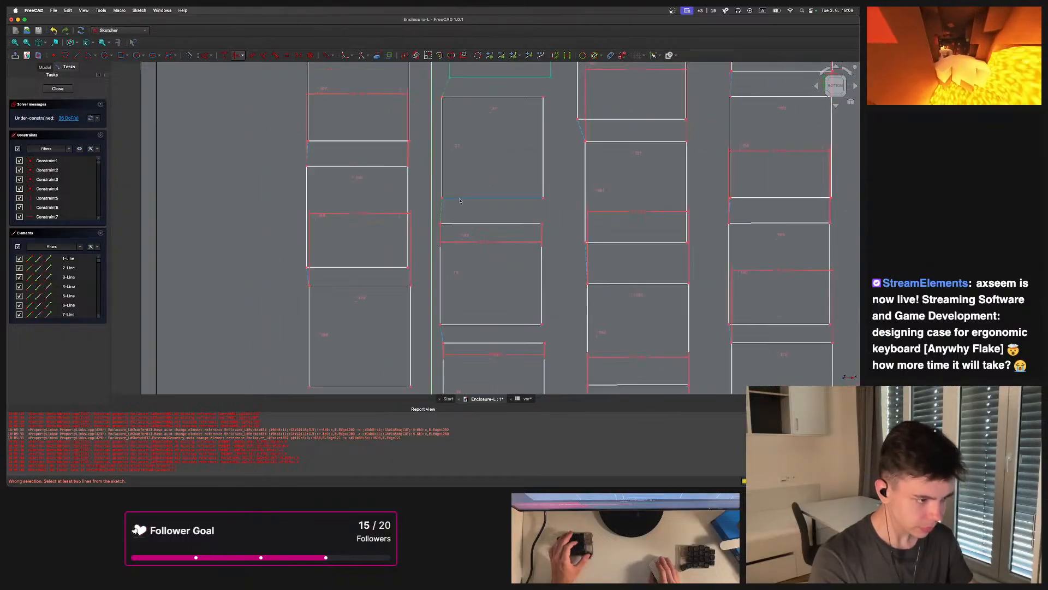
{"action": "middle_click_drag", "start_coordinate": [461, 347], "coordinate": [462, 272]}
{"action": "scroll", "coordinate": [494, 252], "scroll_direction": "down", "scroll_amount": 4}
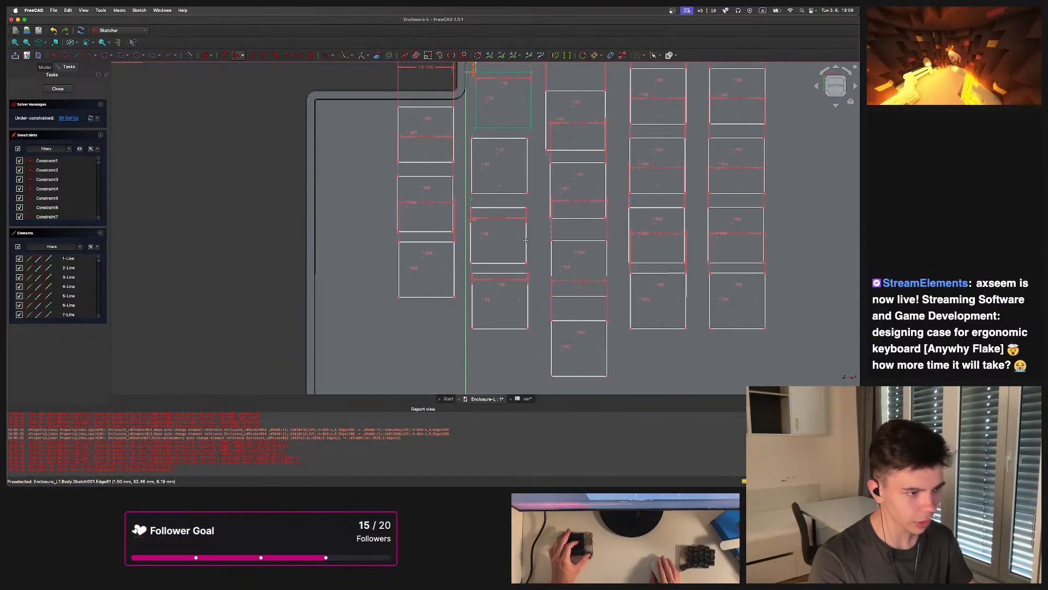
{"action": "middle_click_drag", "start_coordinate": [525, 239], "coordinate": [471, 287]}
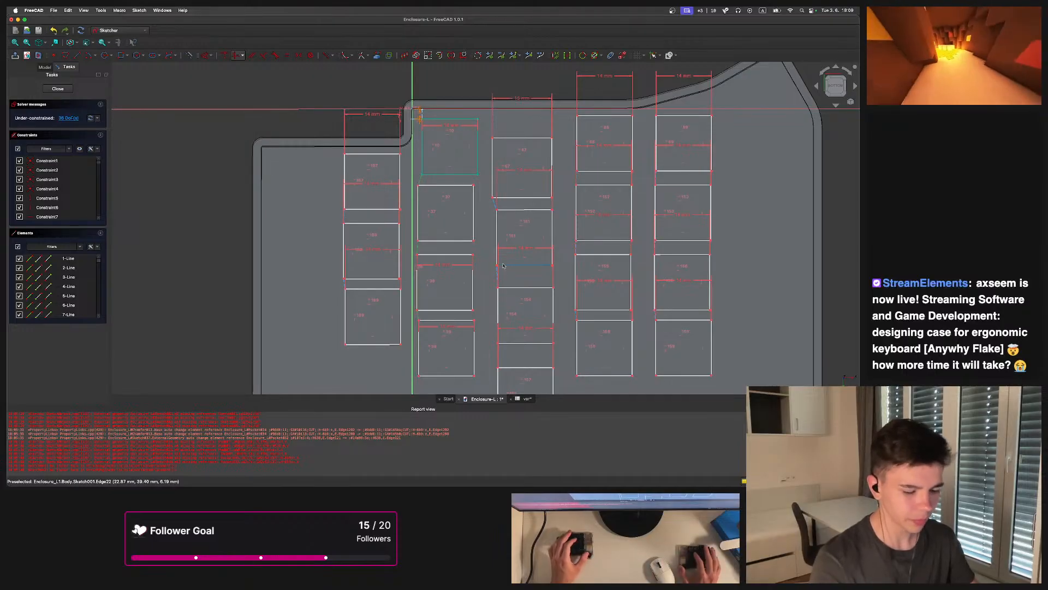
{"action": "scroll", "coordinate": [498, 214], "scroll_direction": "up", "scroll_amount": 3}
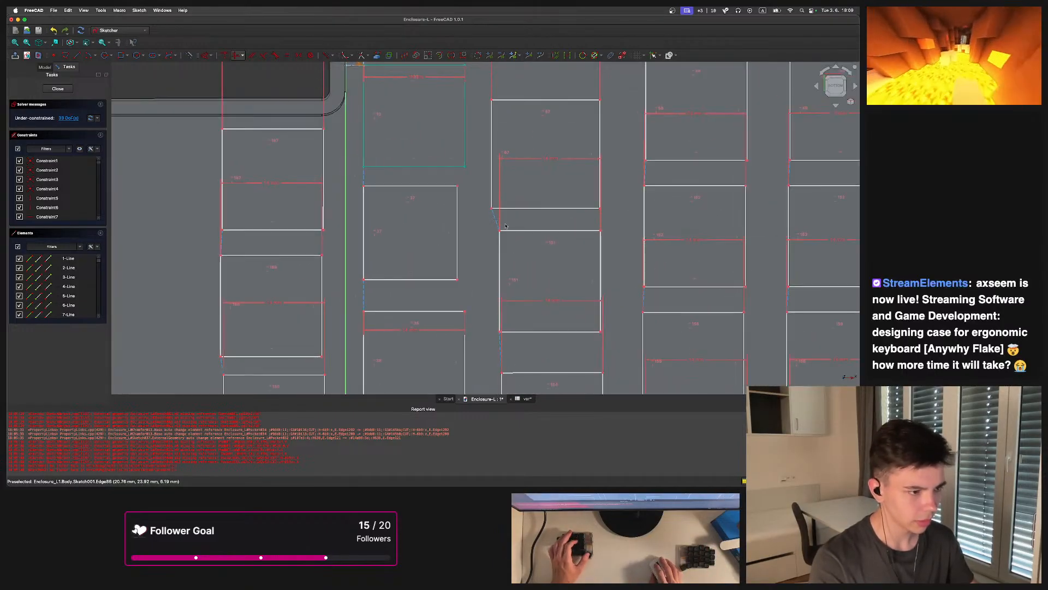
{"action": "left_click", "coordinate": [498, 224]}
{"action": "middle_click_drag", "start_coordinate": [523, 226], "coordinate": [536, 140]}
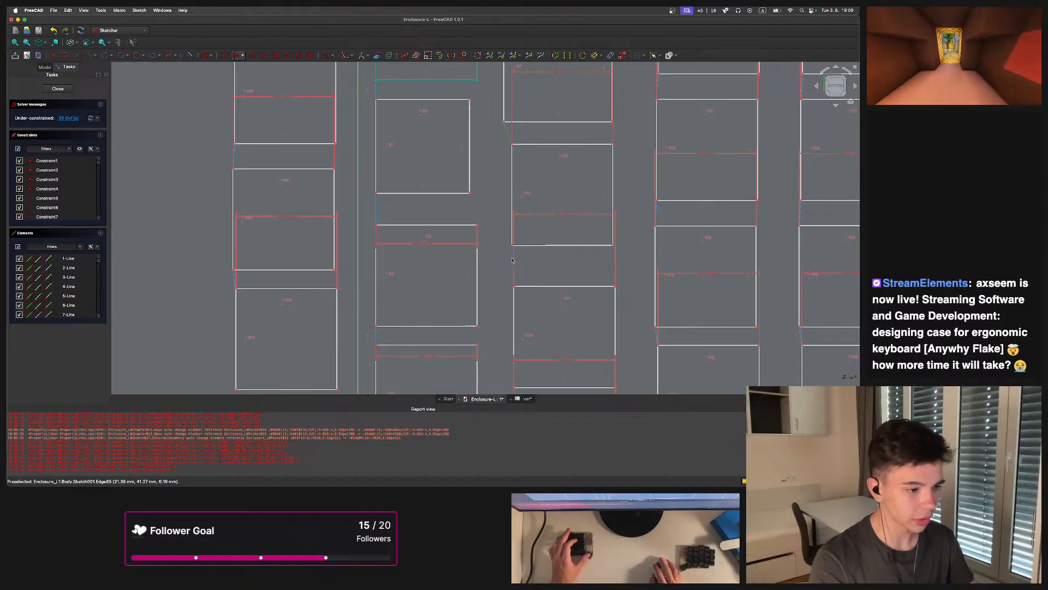
{"action": "mouse_move", "coordinate": [522, 386]}
{"action": "middle_mouse_down"}
{"action": "mouse_move", "coordinate": [511, 296]}
{"action": "mouse_move", "coordinate": [462, 285]}
{"action": "middle_mouse_up"}
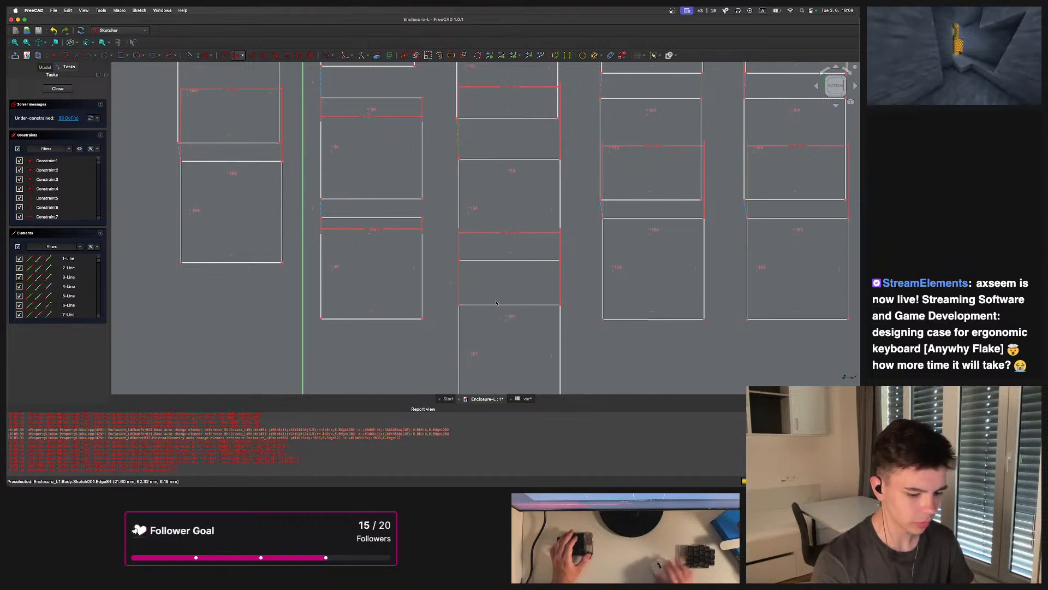
{"action": "scroll", "coordinate": [495, 304], "scroll_direction": "down", "scroll_amount": 5}
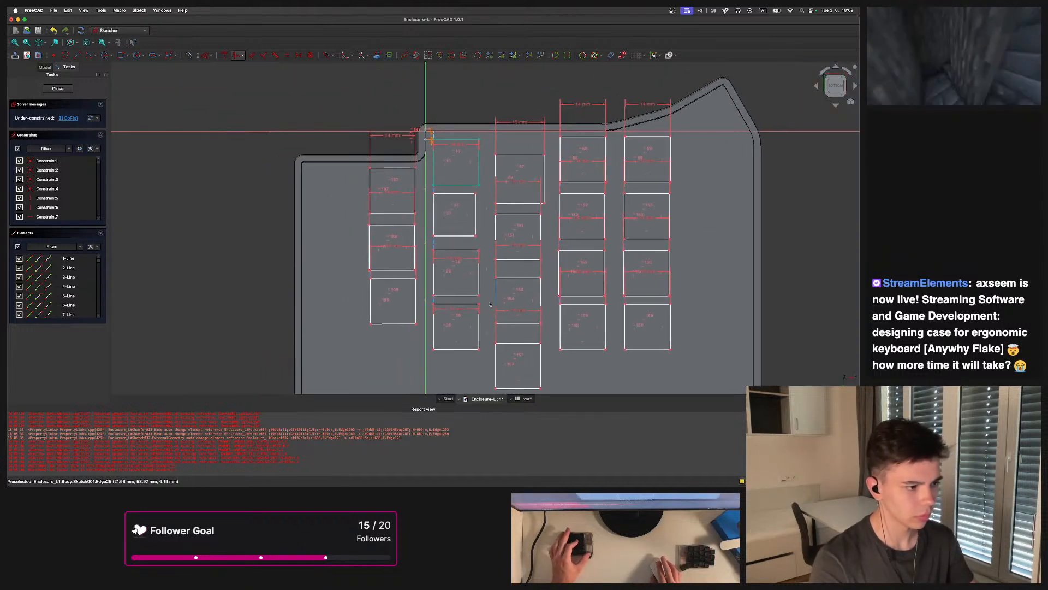
{"action": "scroll", "coordinate": [367, 281], "scroll_direction": "up", "scroll_amount": 4}
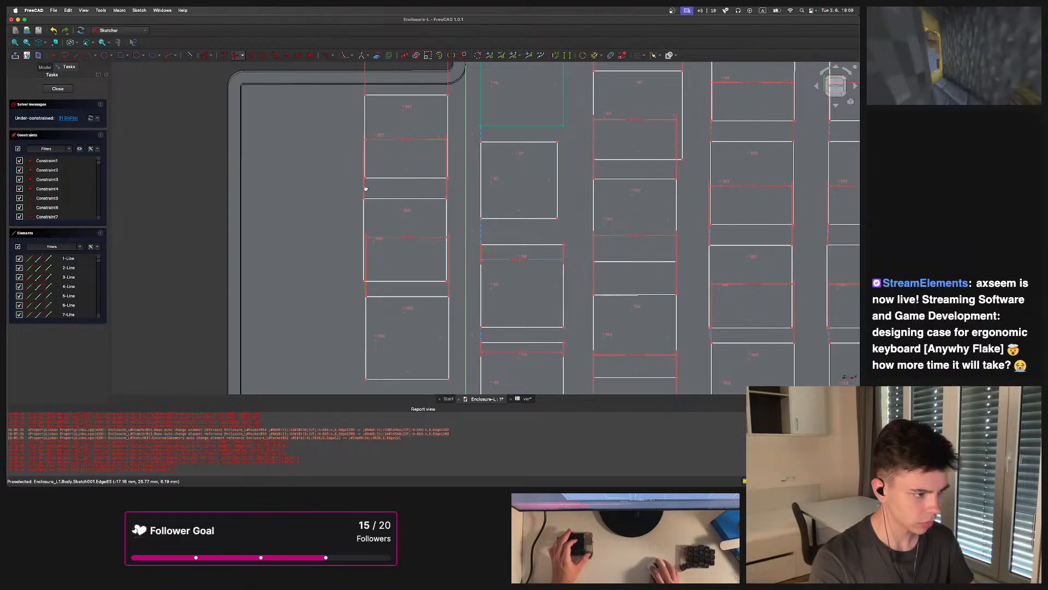
{"action": "scroll", "coordinate": [445, 220], "scroll_direction": "down", "scroll_amount": 5}
{"action": "scroll", "coordinate": [431, 195], "scroll_direction": "up", "scroll_amount": 5}
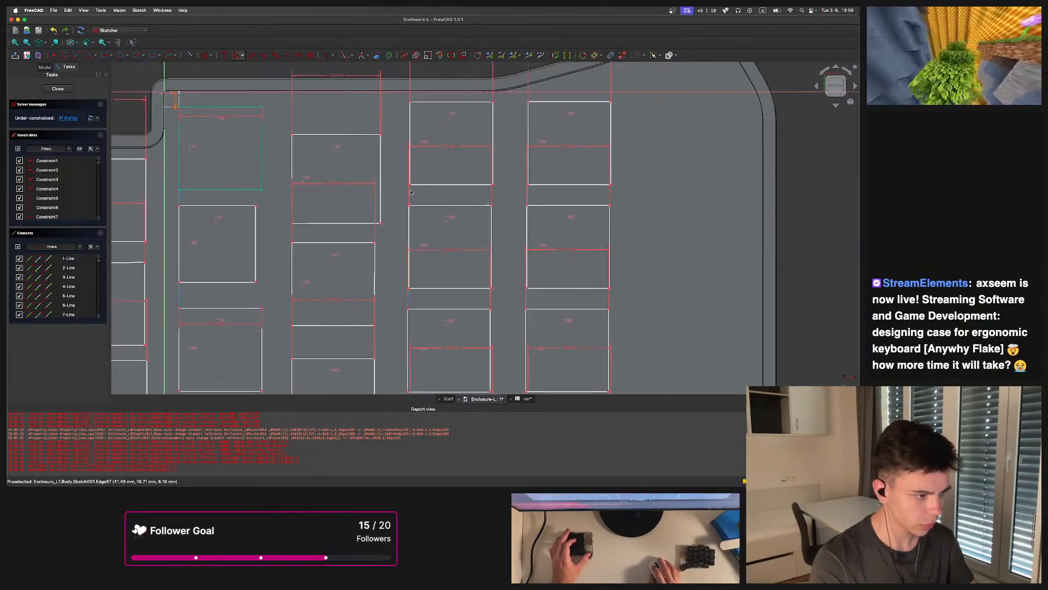
{"action": "scroll", "coordinate": [411, 192], "scroll_direction": "up", "scroll_amount": 5}
{"action": "scroll", "coordinate": [437, 181], "scroll_direction": "down", "scroll_amount": 4}
{"action": "scroll", "coordinate": [444, 195], "scroll_direction": "up", "scroll_amount": 4}
{"action": "scroll", "coordinate": [437, 198], "scroll_direction": "down", "scroll_amount": 4}
{"action": "scroll", "coordinate": [541, 243], "scroll_direction": "up", "scroll_amount": 4}
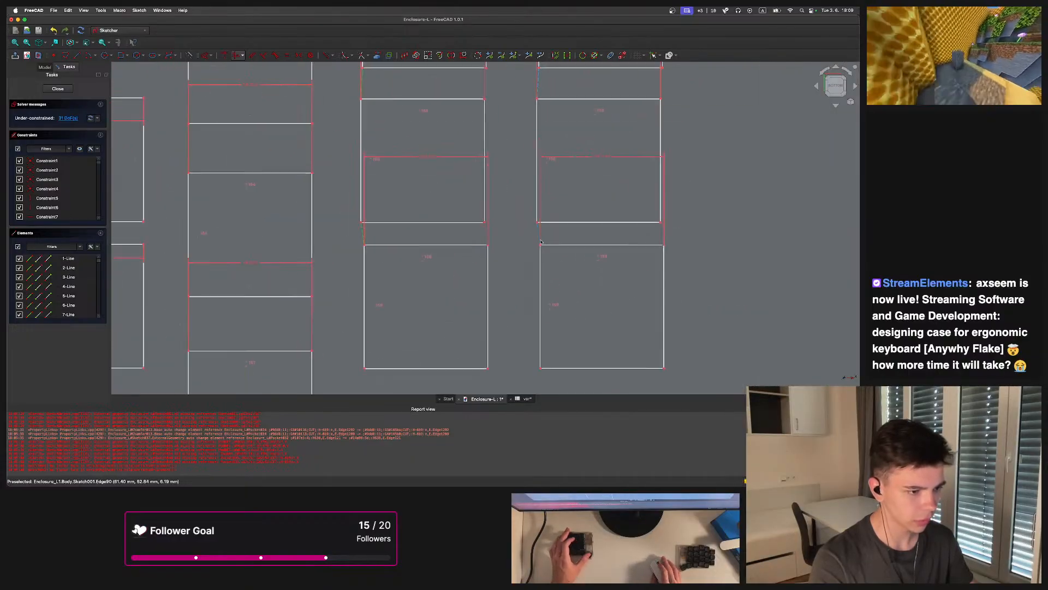
{"action": "scroll", "coordinate": [537, 234], "scroll_direction": "down", "scroll_amount": 4}
{"action": "scroll", "coordinate": [505, 321], "scroll_direction": "up", "scroll_amount": 4}
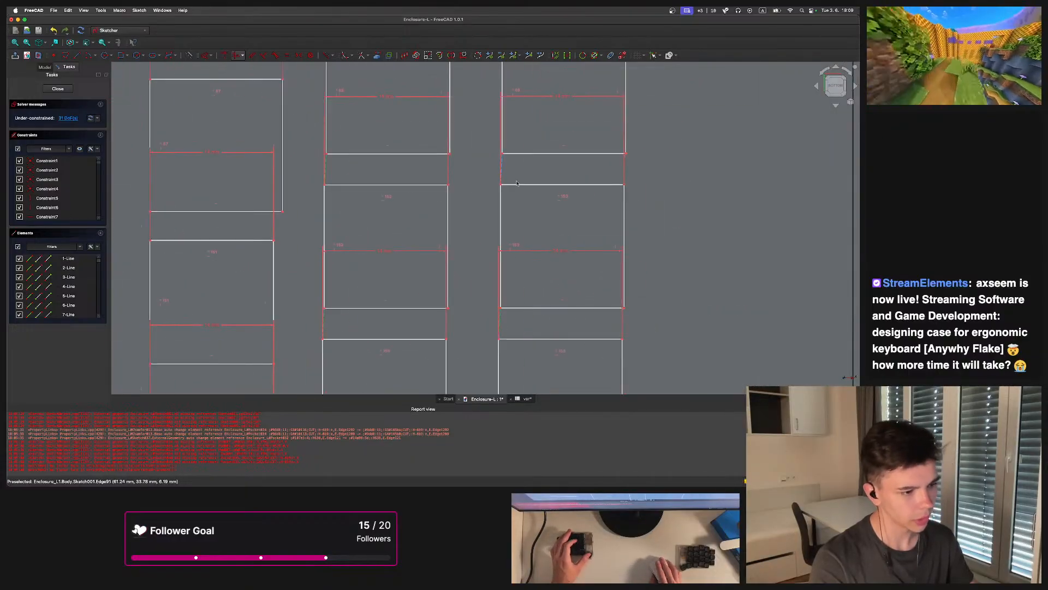
{"action": "middle_click_drag", "start_coordinate": [504, 166], "coordinate": [505, 299]}
{"action": "scroll", "coordinate": [503, 299], "scroll_direction": "down", "scroll_amount": 4}
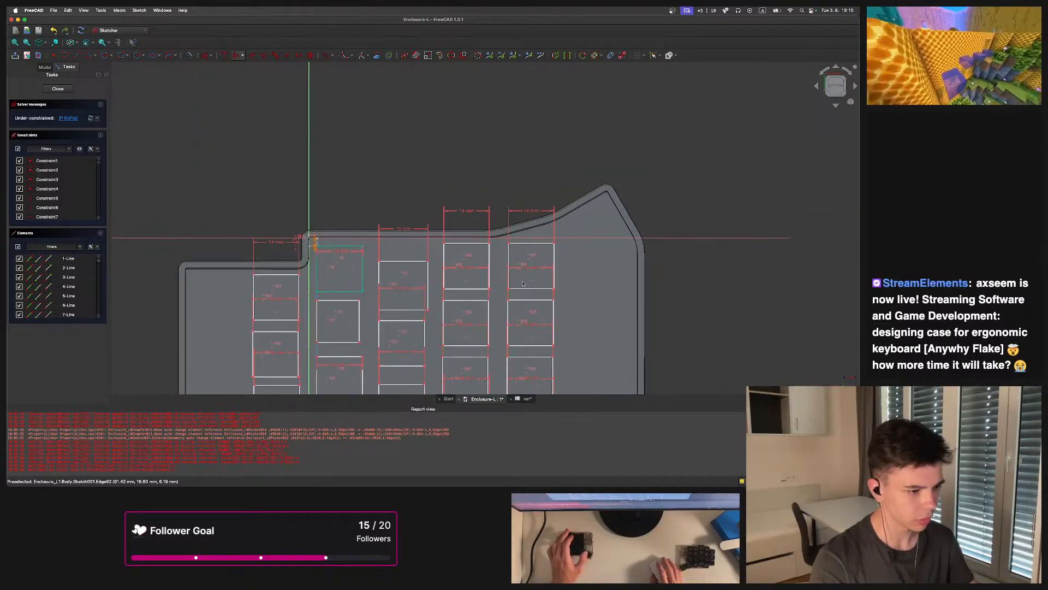
{"action": "scroll", "coordinate": [454, 216], "scroll_direction": "down", "scroll_amount": 4}
{"action": "scroll", "coordinate": [454, 216], "scroll_direction": "up", "scroll_amount": 8}
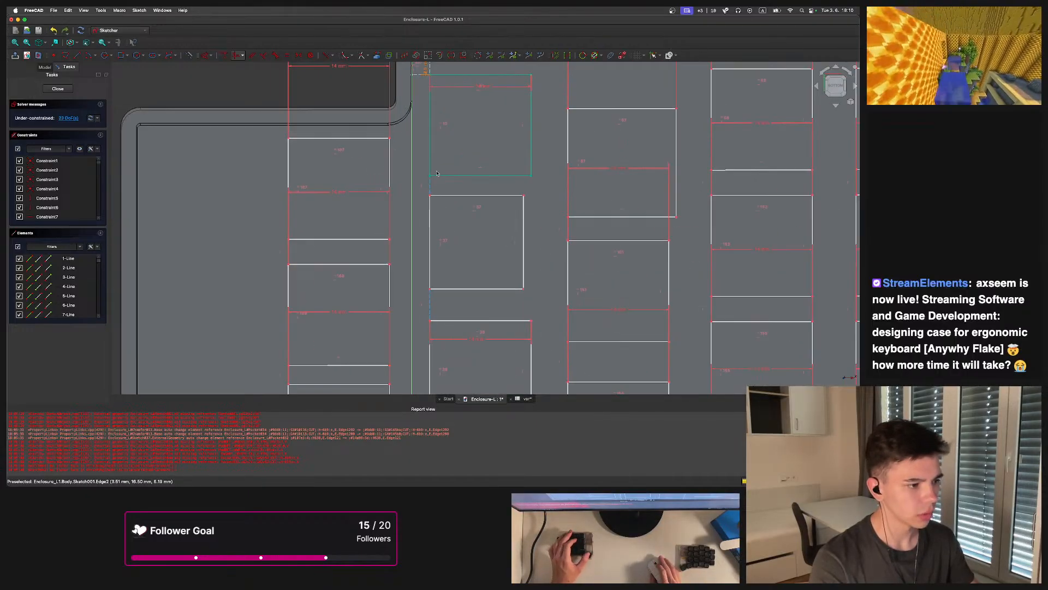
{"action": "scroll", "coordinate": [413, 196], "scroll_direction": "up", "scroll_amount": 2}
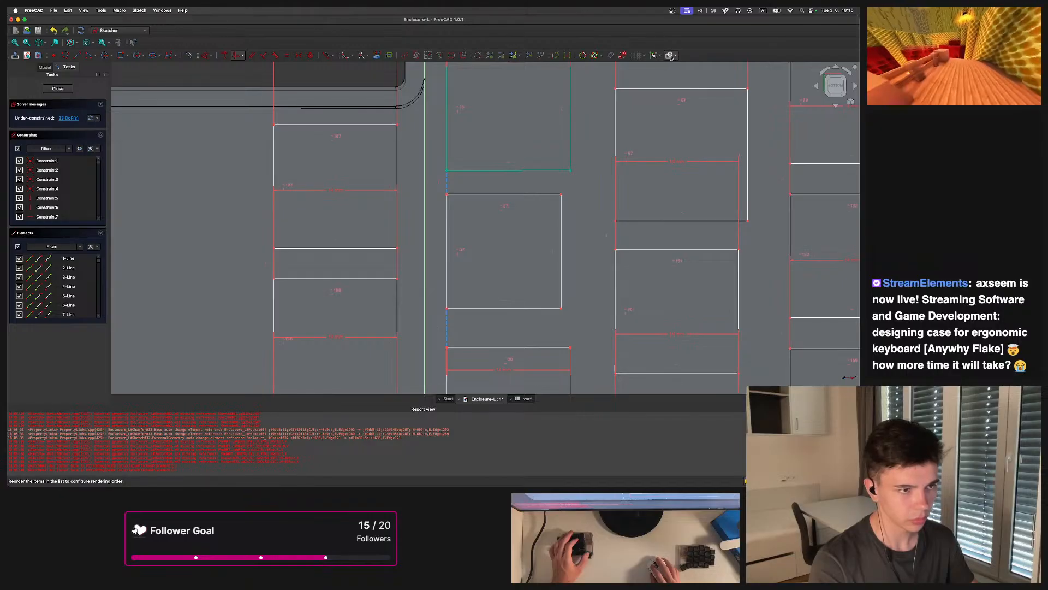
Hide the sketch constraints to review the switch layout, then show them again
{"action": "left_click", "coordinate": [622, 55]}
{"action": "scroll", "coordinate": [604, 73], "scroll_direction": "down", "scroll_amount": 5}
{"action": "scroll", "coordinate": [324, 214], "scroll_direction": "up", "scroll_amount": 4}
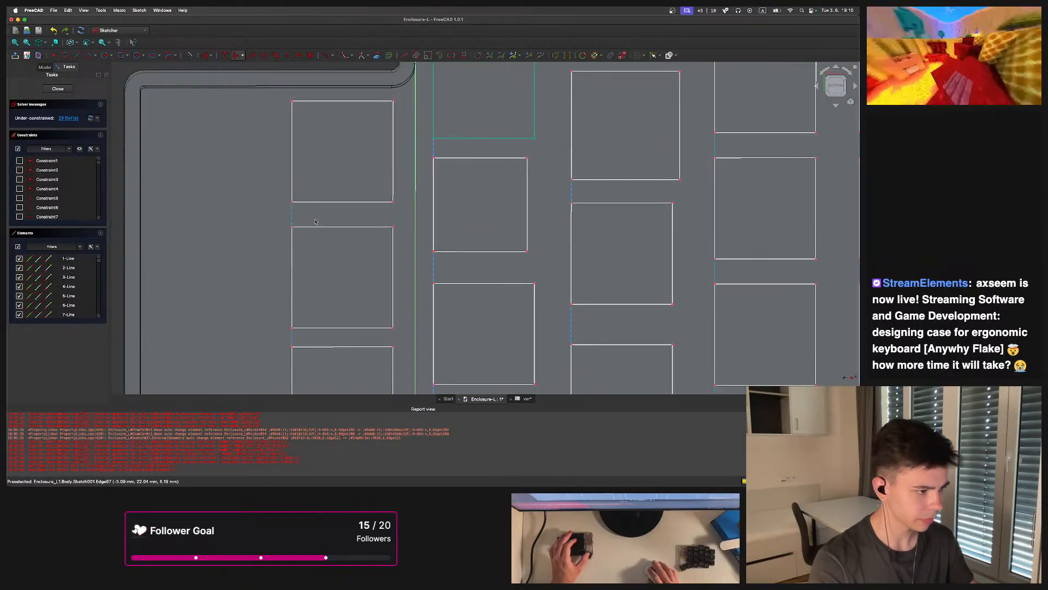
{"action": "middle_click_drag", "start_coordinate": [297, 219], "coordinate": [311, 160]}
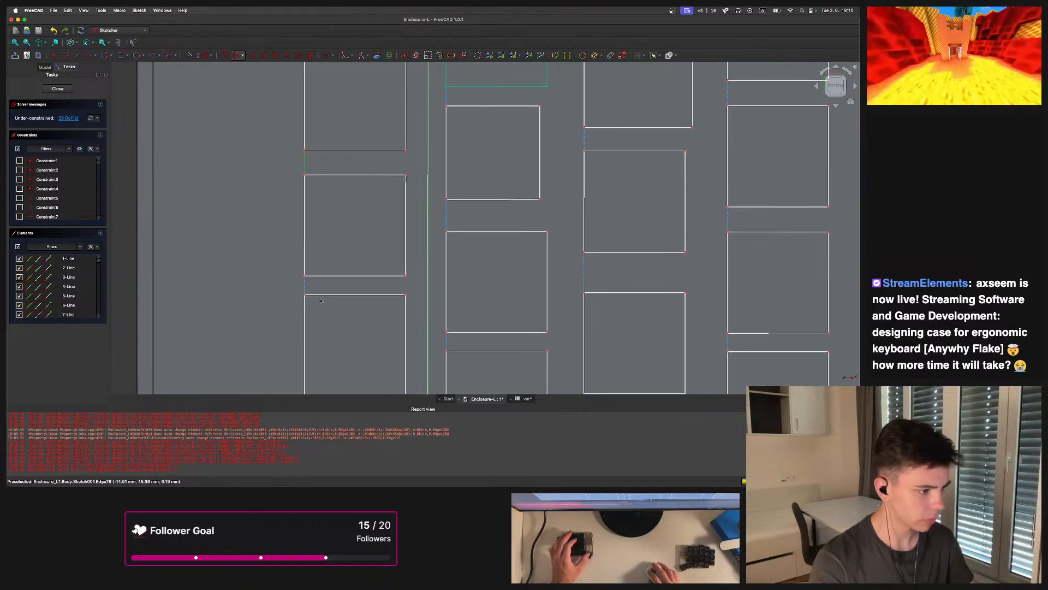
{"action": "scroll", "coordinate": [303, 290], "scroll_direction": "down", "scroll_amount": 5}
{"action": "scroll", "coordinate": [385, 302], "scroll_direction": "up", "scroll_amount": 4}
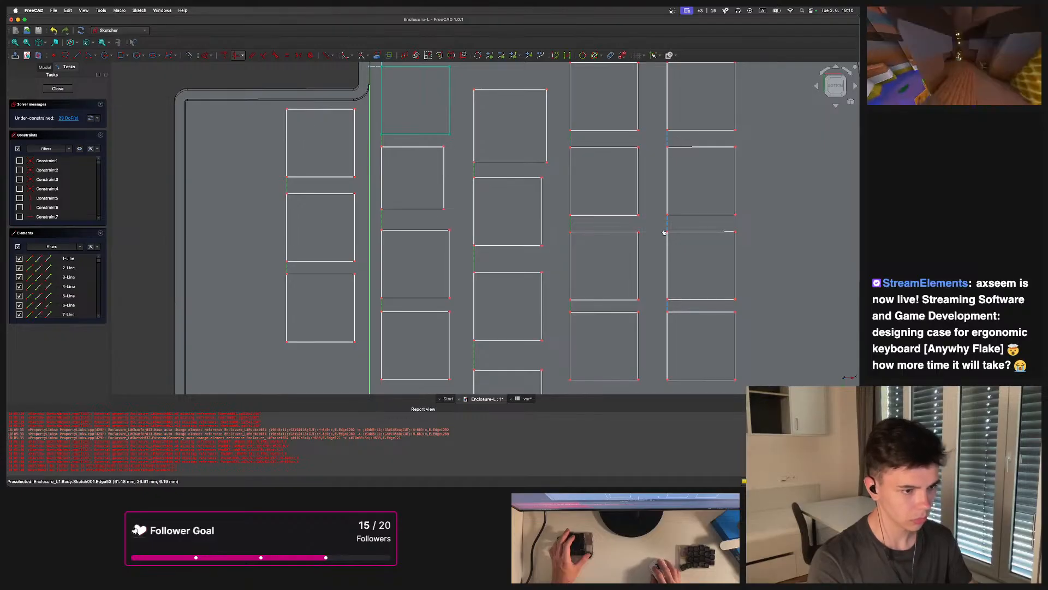
{"action": "scroll", "coordinate": [656, 282], "scroll_direction": "down", "scroll_amount": 5}
{"action": "scroll", "coordinate": [647, 180], "scroll_direction": "up", "scroll_amount": 5}
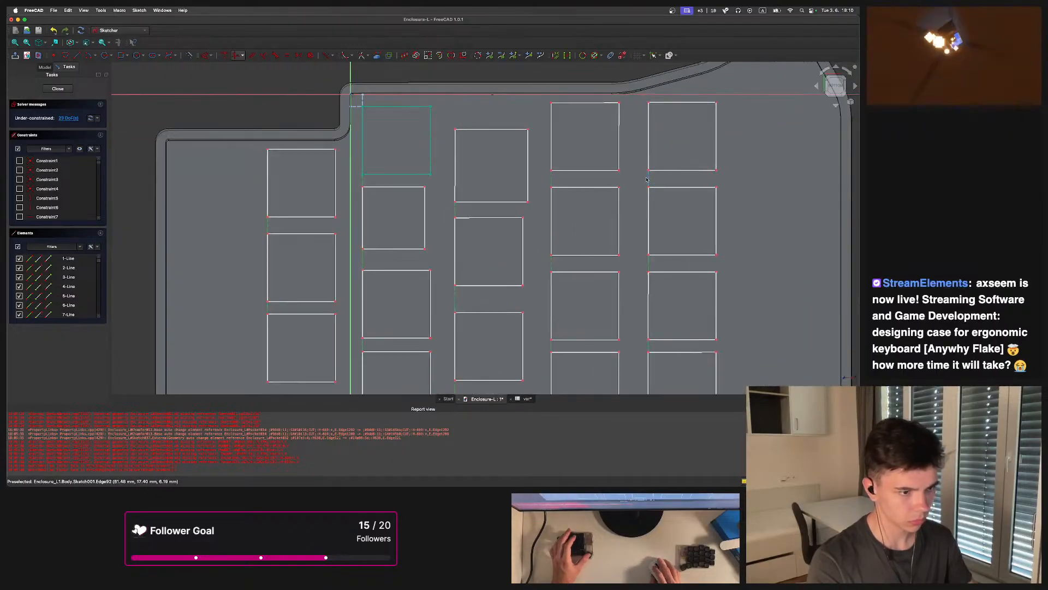
{"action": "scroll", "coordinate": [662, 210], "scroll_direction": "down", "scroll_amount": 3}
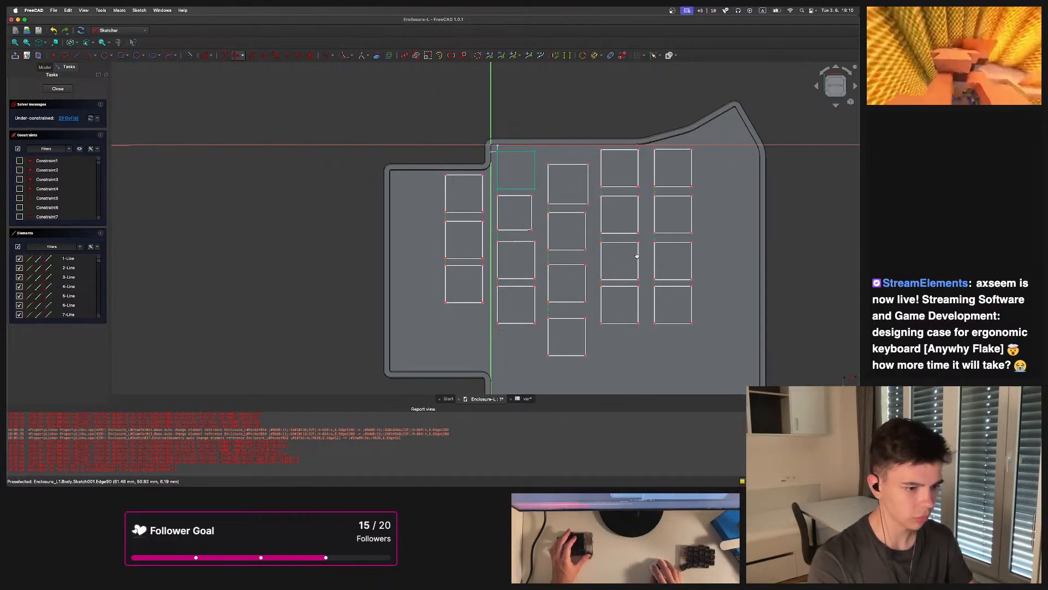
{"action": "scroll", "coordinate": [500, 155], "scroll_direction": "up", "scroll_amount": 8}
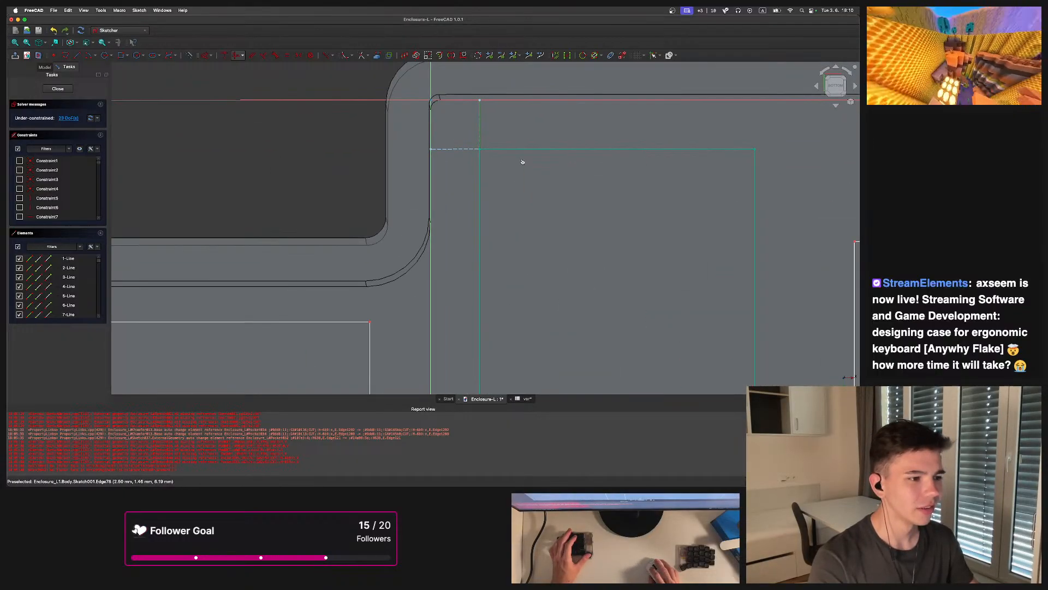
{"action": "scroll", "coordinate": [500, 148], "scroll_direction": "down", "scroll_amount": 3}
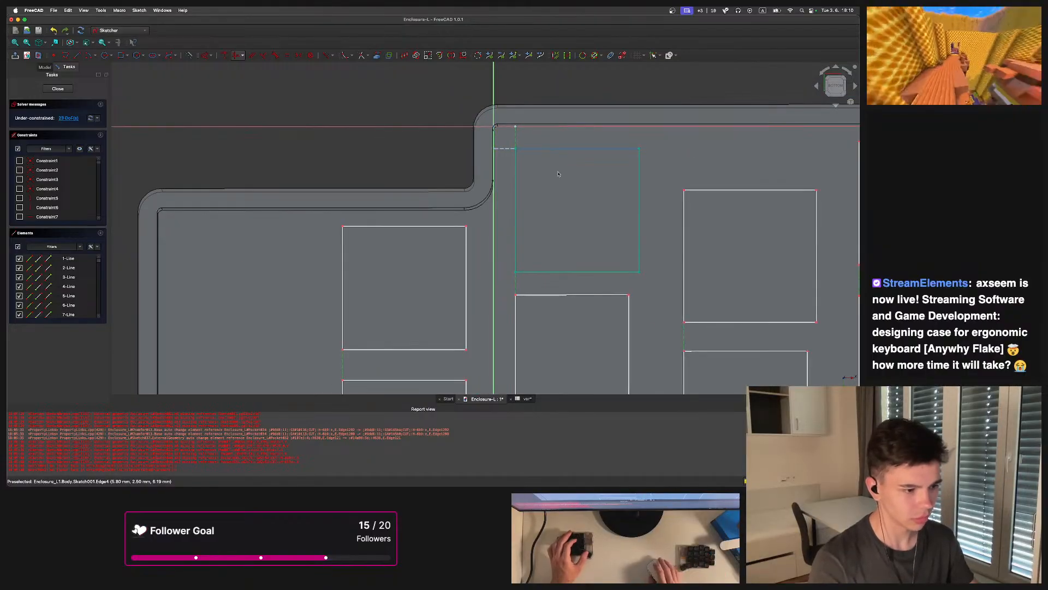
{"action": "scroll", "coordinate": [555, 164], "scroll_direction": "down", "scroll_amount": 5}
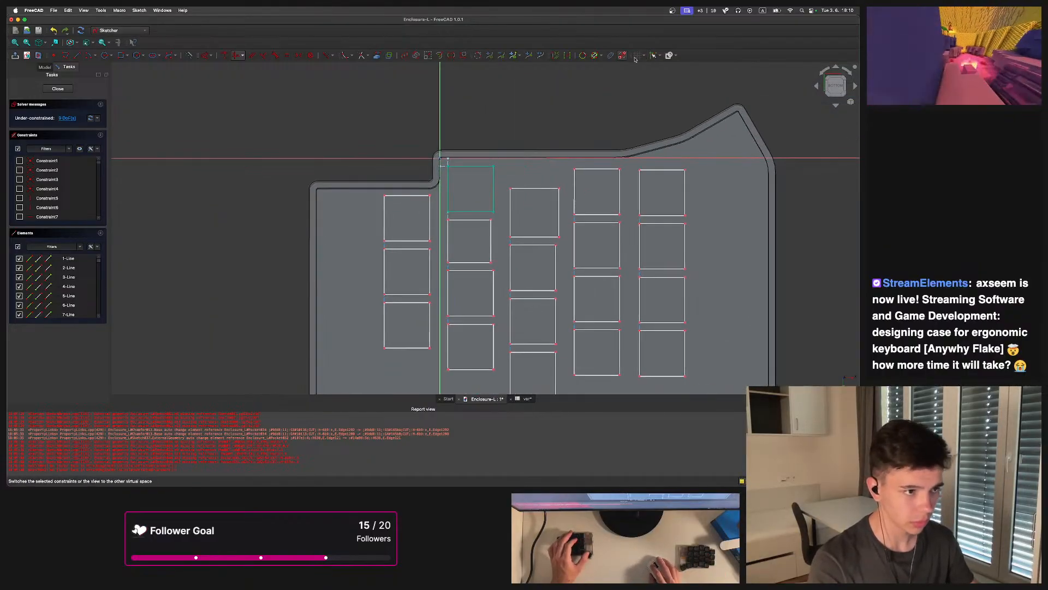
{"action": "left_click", "coordinate": [622, 56]}
{"action": "scroll", "coordinate": [439, 183], "scroll_direction": "up", "scroll_amount": 8}
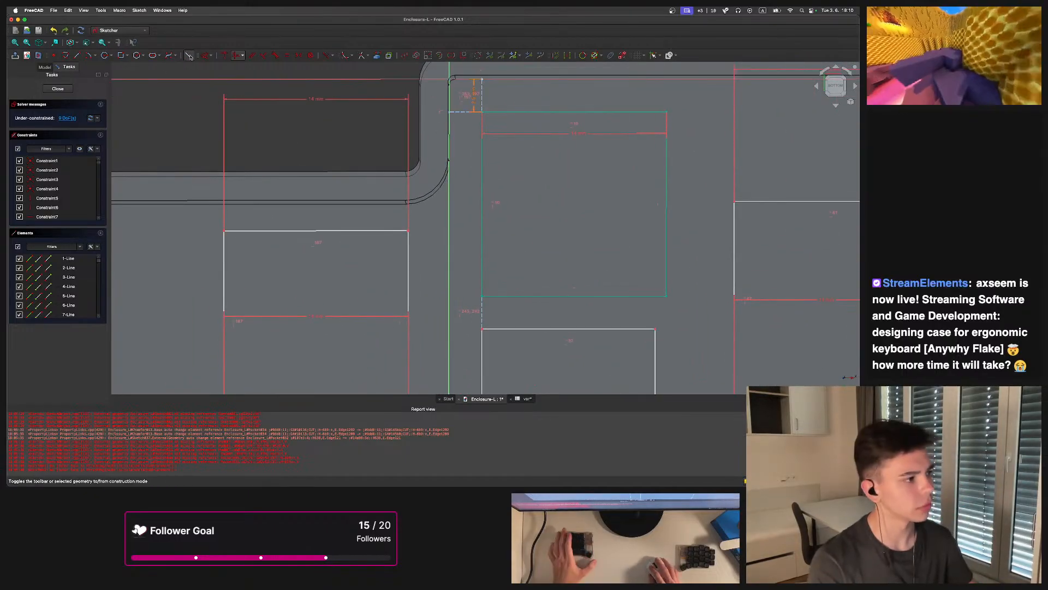
Start a line in the sketch, cancel it, and undo the last sketch change
{"action": "key", "text": "g"}
{"action": "key", "text": "l"}
{"action": "left_click", "coordinate": [409, 231]}
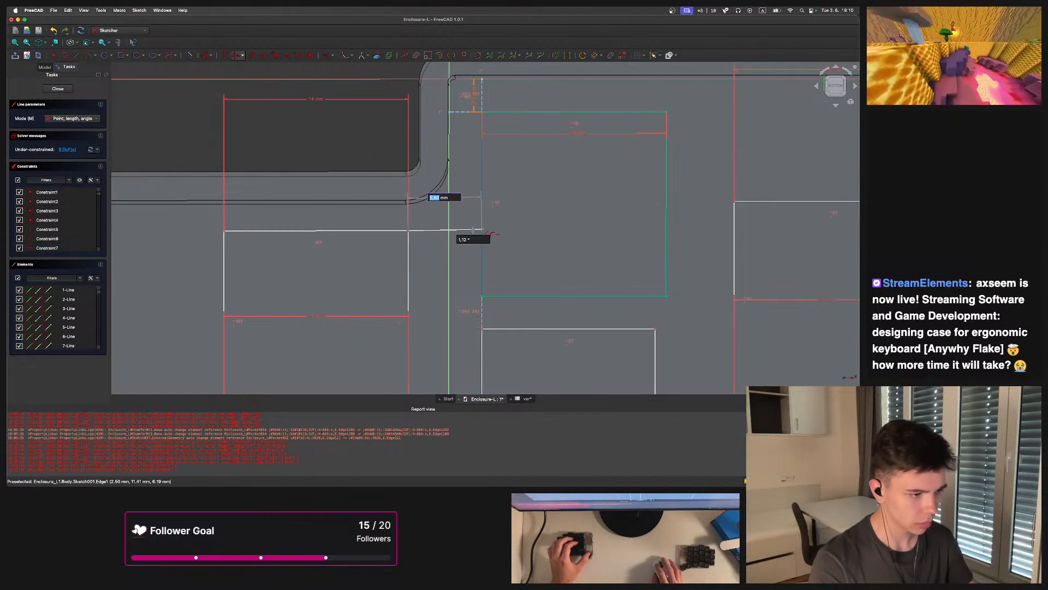
{"action": "scroll", "coordinate": [479, 230], "scroll_direction": "down", "scroll_amount": 10}
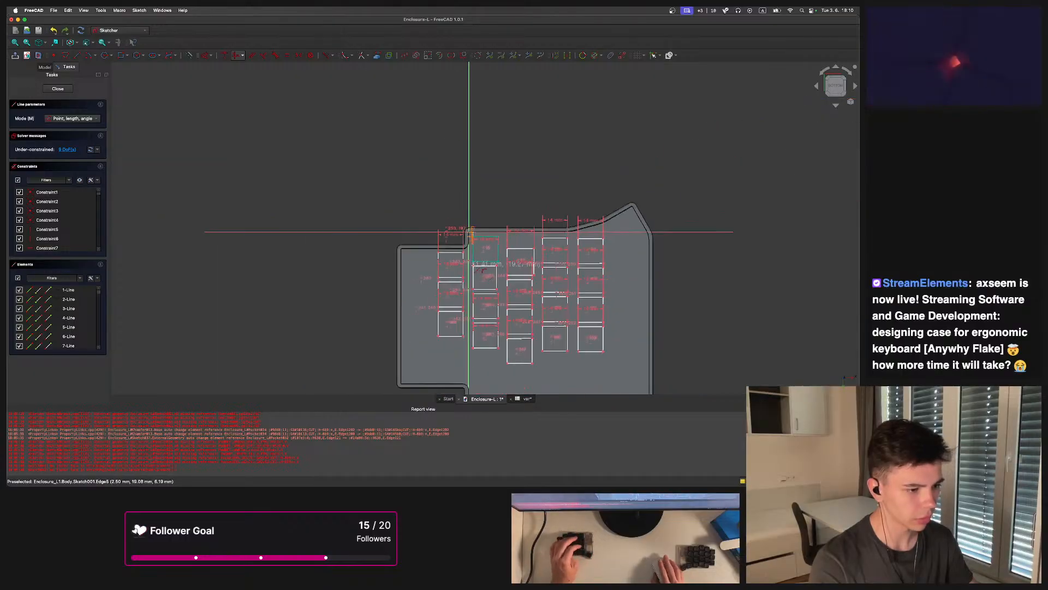
{"action": "key", "text": "Escape"}
{"action": "scroll", "coordinate": [470, 233], "scroll_direction": "up", "scroll_amount": 8}
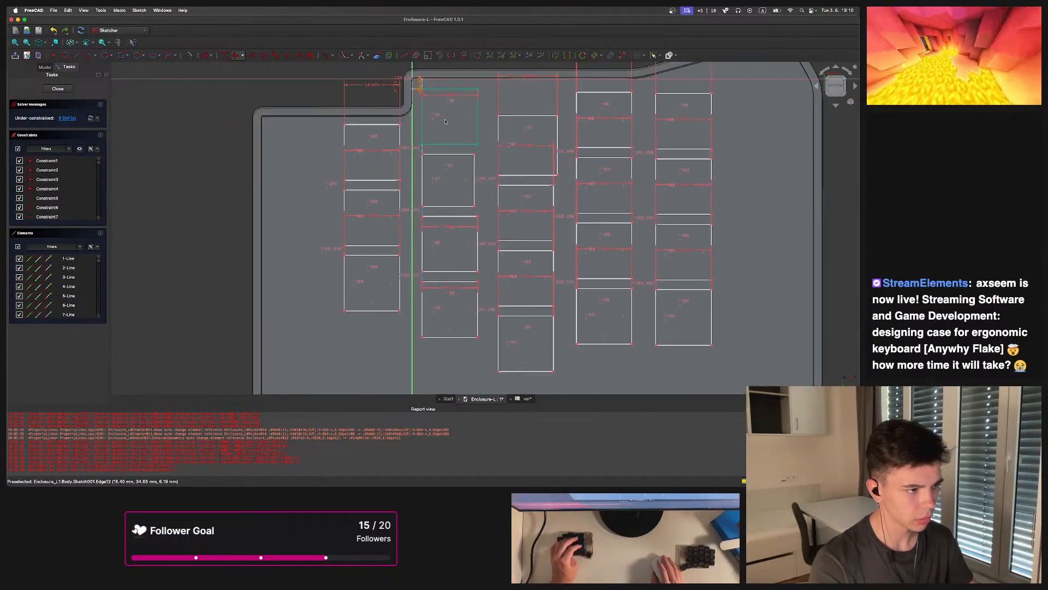
{"action": "key", "text": "super+z"}
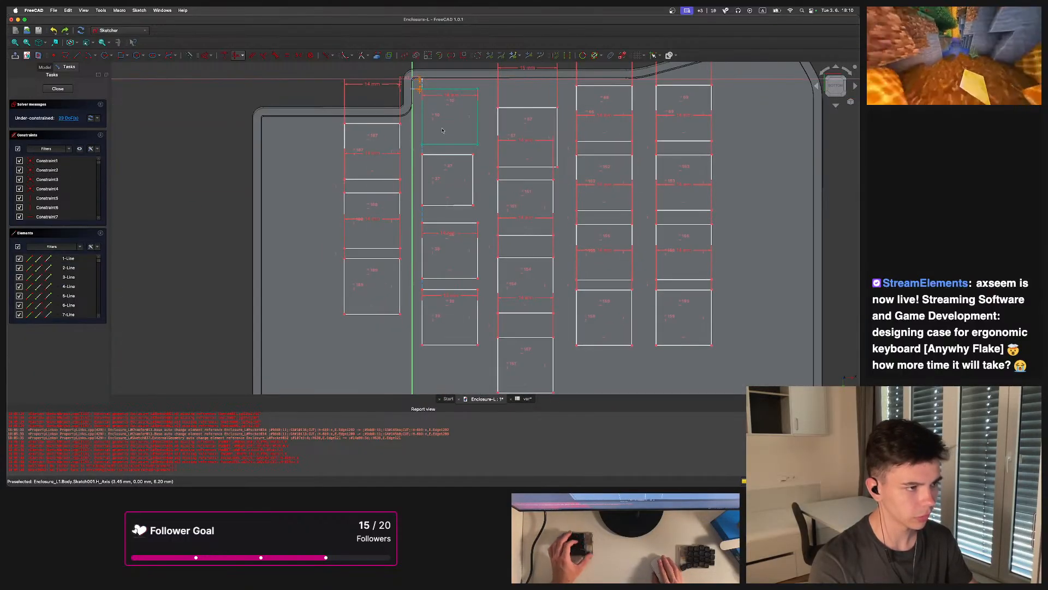
Constrain the vertical distance at the inner column's top corner to the expression (<<var>>.key-<<var>>.switch)
{"action": "scroll", "coordinate": [448, 129], "scroll_direction": "down", "scroll_amount": 4}
{"action": "scroll", "coordinate": [440, 203], "scroll_direction": "up", "scroll_amount": 6}
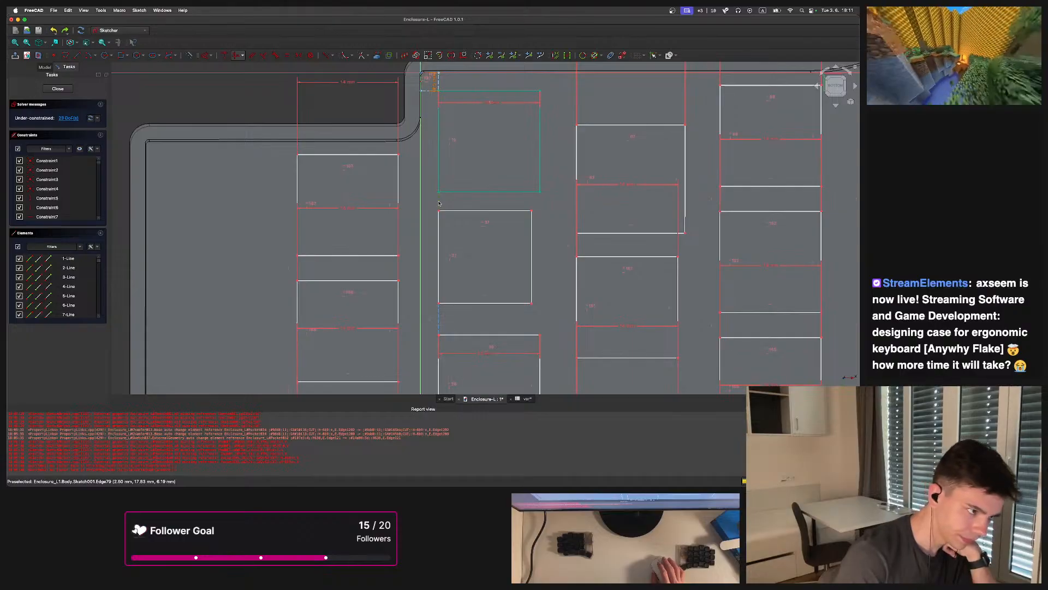
{"action": "scroll", "coordinate": [439, 203], "scroll_direction": "down", "scroll_amount": 3}
{"action": "scroll", "coordinate": [469, 220], "scroll_direction": "up", "scroll_amount": 3}
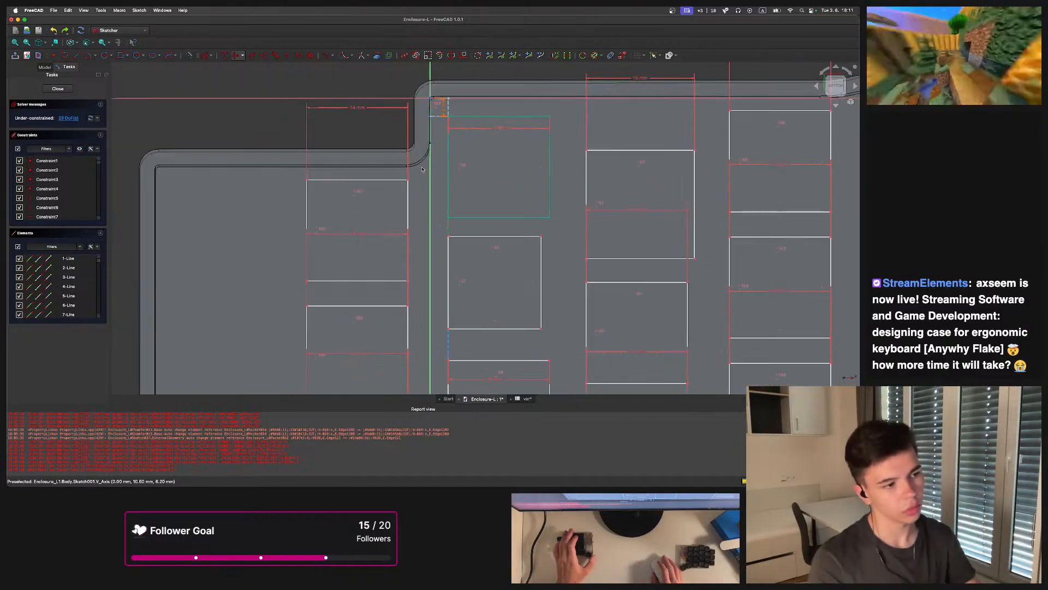
{"action": "key", "text": "i"}
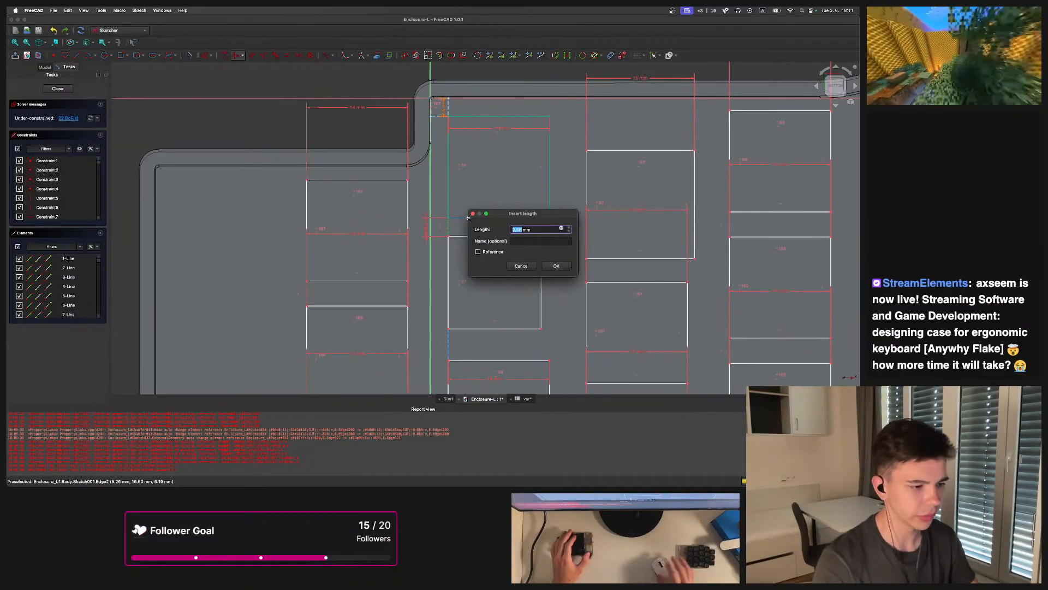
{"action": "left_click", "coordinate": [561, 228]}
{"action": "type", "text": "(<<var>>.key-<<var>>.switch)"}
{"action": "left_click", "coordinate": [598, 241]}
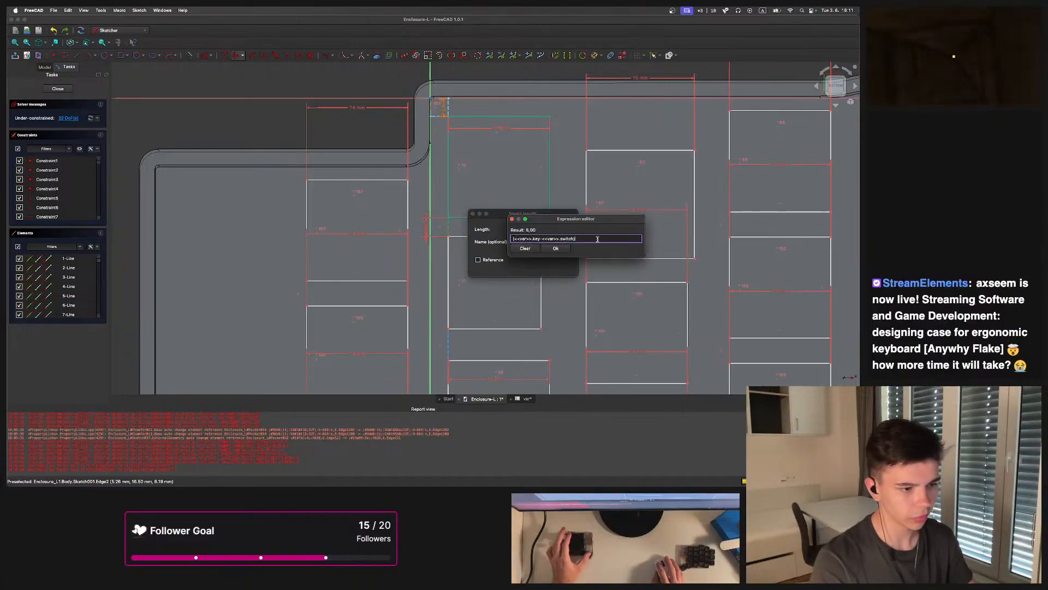
{"action": "key", "text": "BackSpace"}
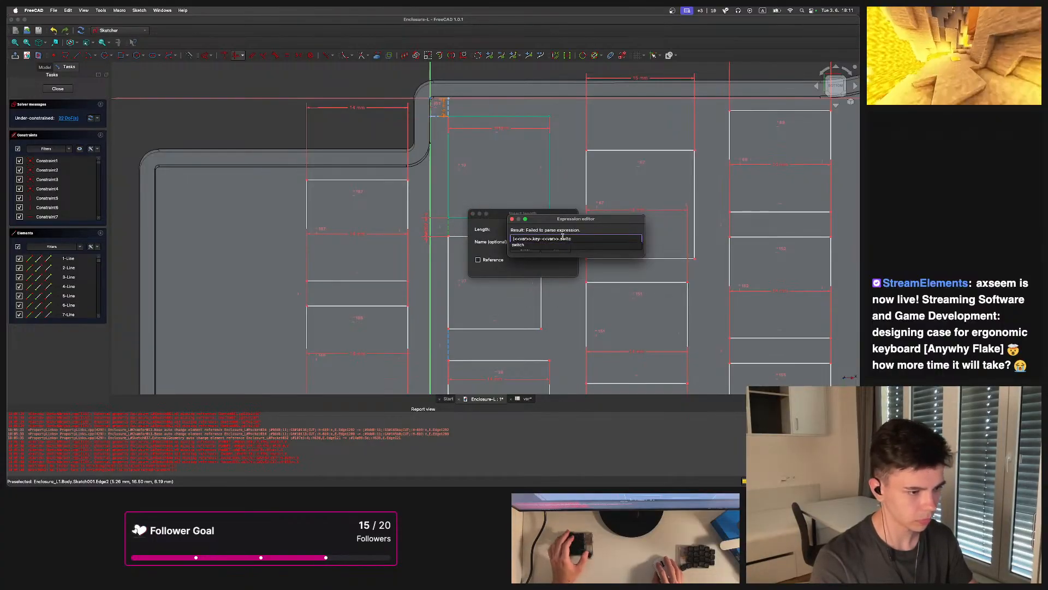
{"action": "key", "text": "BackSpace"}
{"action": "key", "text": "BackSpace"}
{"action": "key", "text": "BackSpace"}
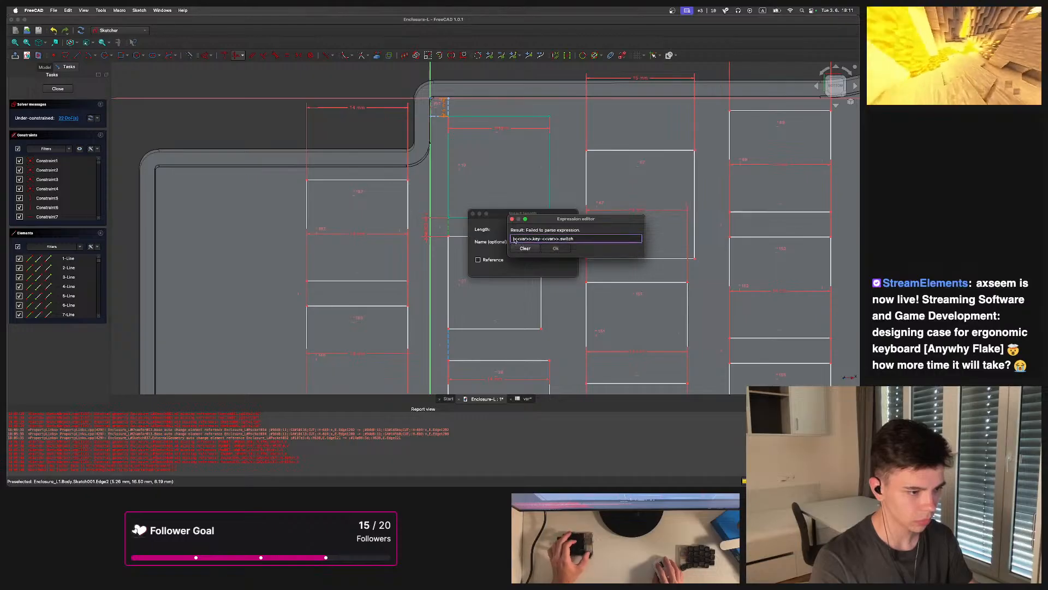
{"action": "type", "text": ")"}
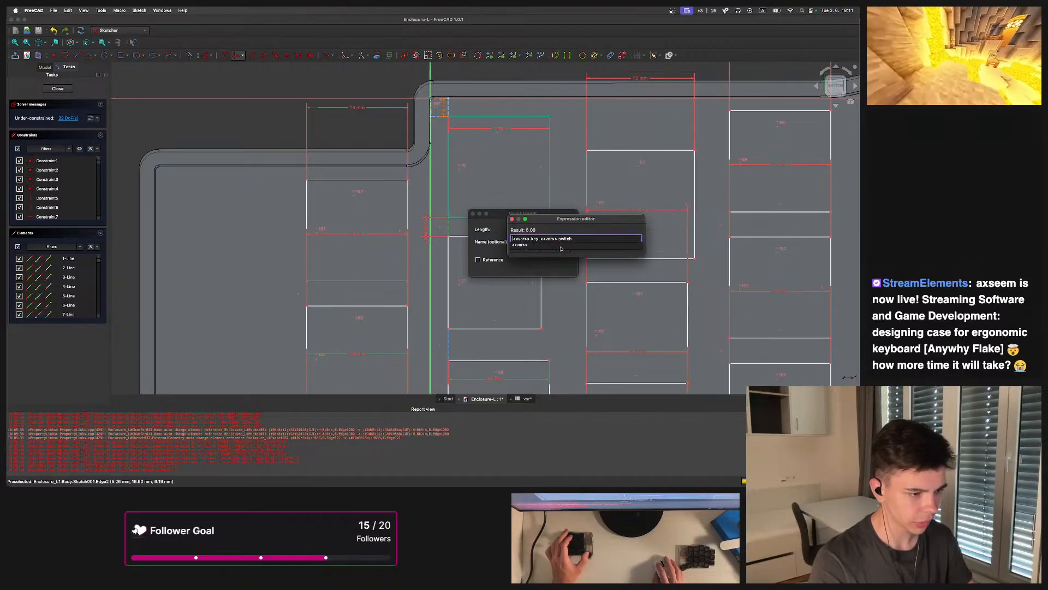
{"action": "key", "text": "Return"}
{"action": "left_click", "coordinate": [557, 266]}
Drag a switch square in the inner column slightly, undoing and redoing the changes
{"action": "scroll", "coordinate": [546, 273], "scroll_direction": "down", "scroll_amount": 5}
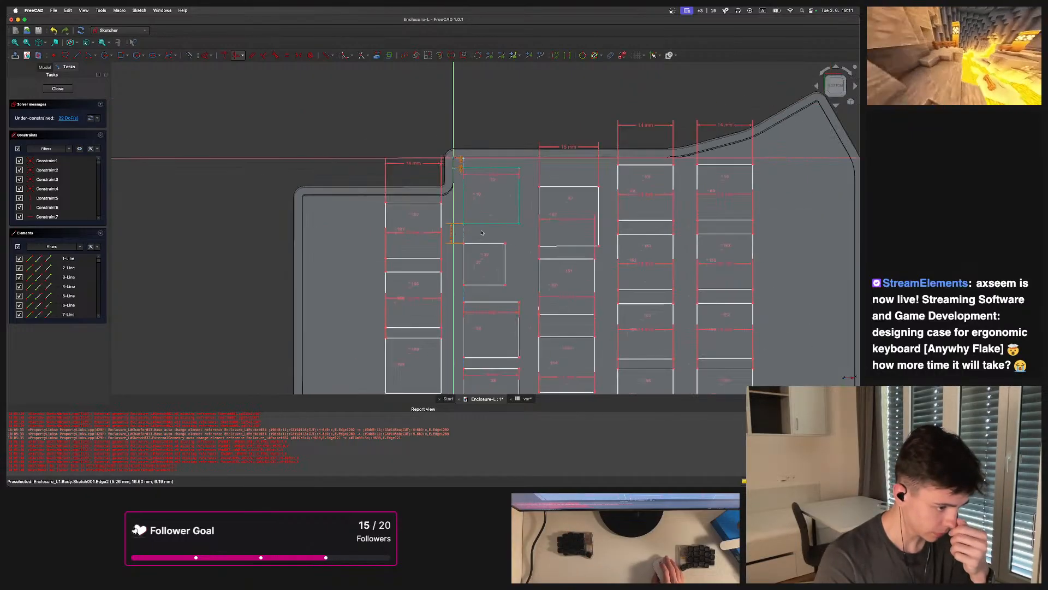
{"action": "scroll", "coordinate": [494, 282], "scroll_direction": "up", "scroll_amount": 4}
{"action": "mouse_move", "coordinate": [494, 282]}
{"action": "left_mouse_down"}
{"action": "mouse_move", "coordinate": [553, 330]}
{"action": "mouse_move", "coordinate": [503, 284]}
{"action": "left_mouse_up"}
{"action": "key", "text": "super+z"}
{"action": "key", "text": "super+z"}
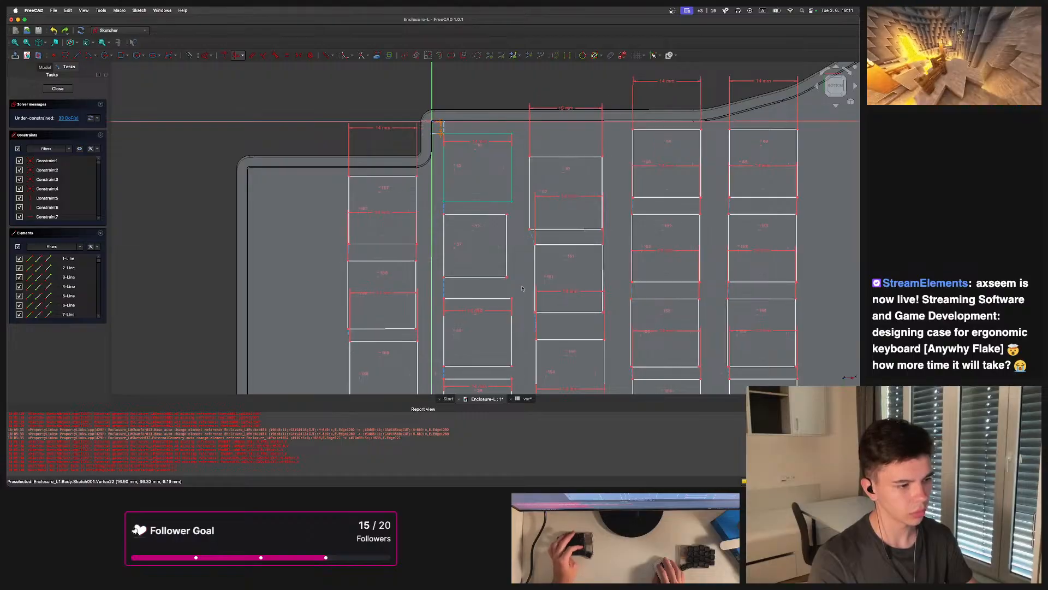
{"action": "key", "text": "super+shift+z"}
{"action": "key", "text": "super+shift+z"}
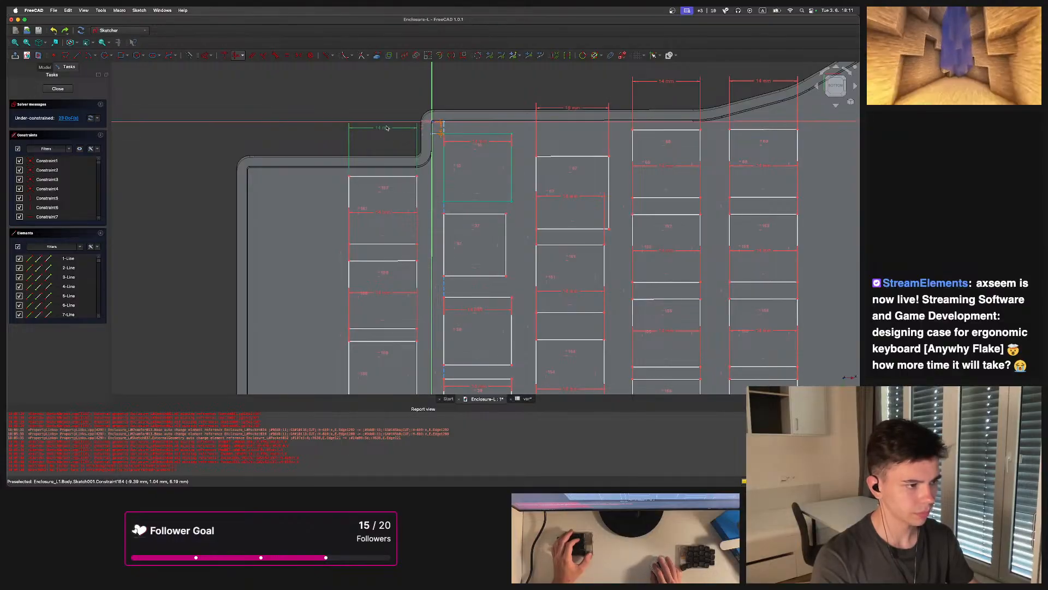
{"action": "double_click", "coordinate": [387, 128]}
{"action": "left_click", "coordinate": [478, 137]}
{"action": "left_click", "coordinate": [443, 156]}
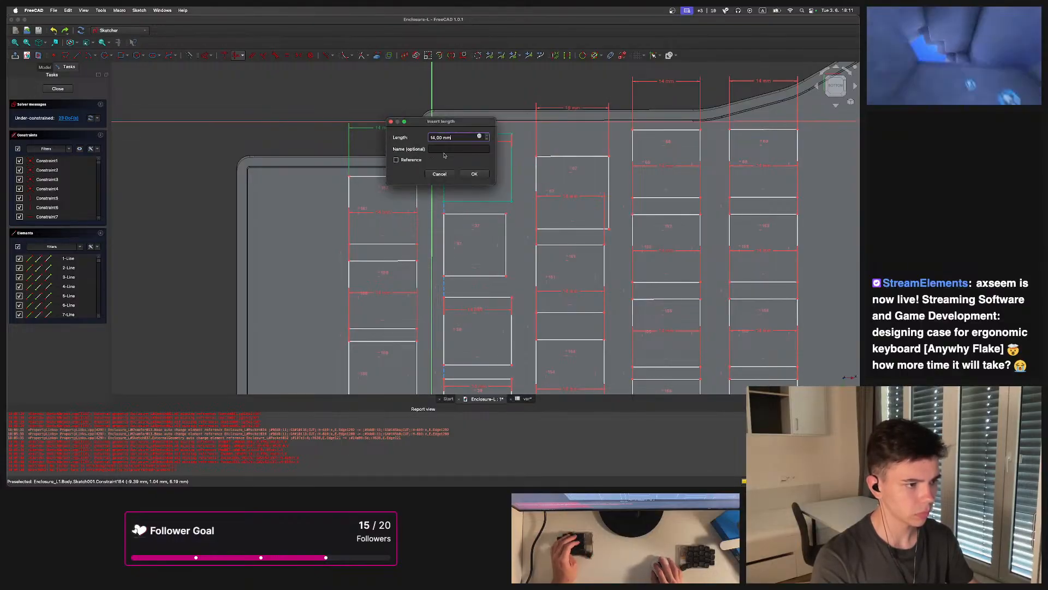
{"action": "left_click", "coordinate": [391, 123]}
Bind the top switch width dimension of the middle column to the expression <<var>>.switch
{"action": "scroll", "coordinate": [486, 136], "scroll_direction": "down", "scroll_amount": 5}
{"action": "scroll", "coordinate": [486, 137], "scroll_direction": "up", "scroll_amount": 10}
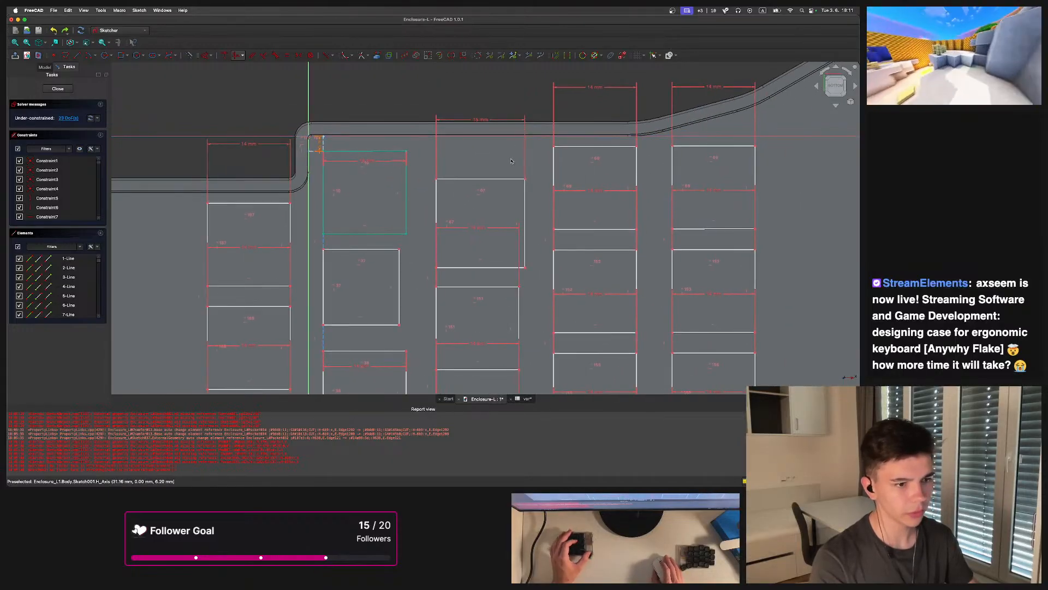
{"action": "scroll", "coordinate": [511, 161], "scroll_direction": "down", "scroll_amount": 2}
{"action": "double_click", "coordinate": [485, 114]}
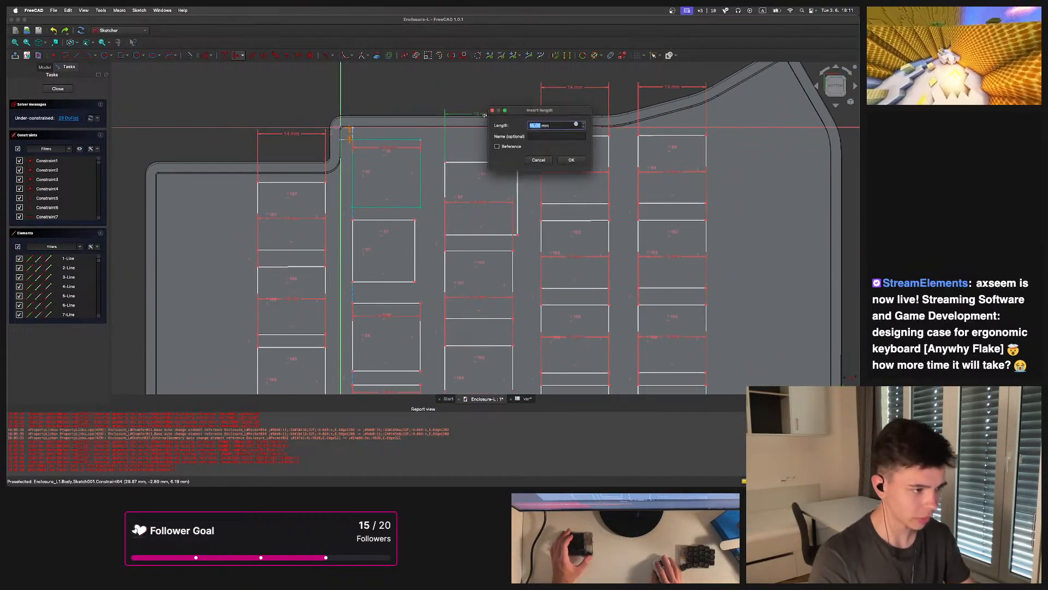
{"action": "left_click", "coordinate": [578, 124]}
{"action": "type", "text": "key"}
{"action": "key", "text": "BackSpace"}
{"action": "key", "text": "BackSpace"}
{"action": "key", "text": "BackSpace"}
{"action": "type", "text": "var>>."}
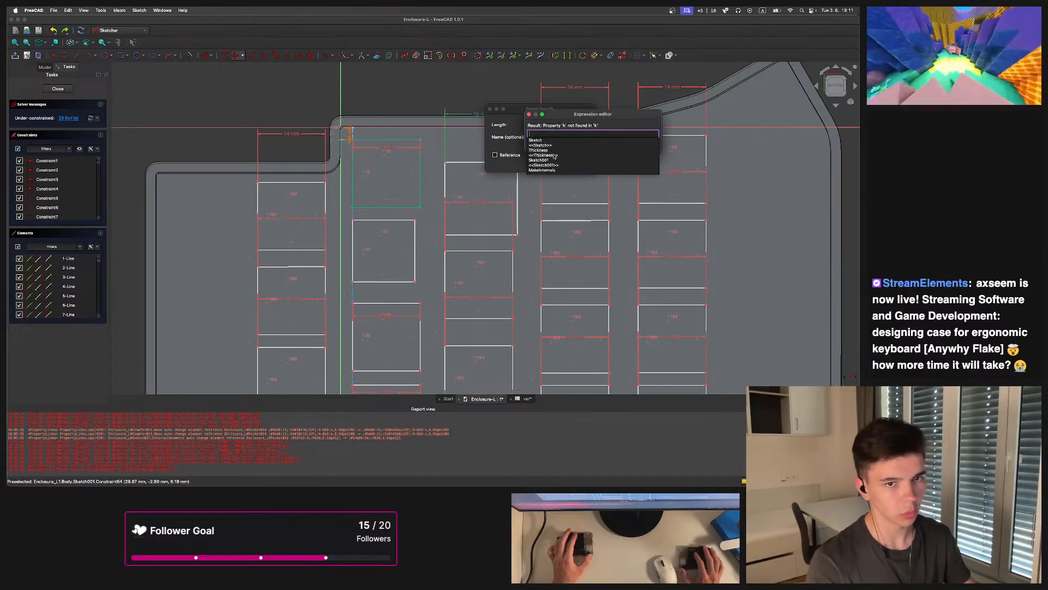
{"action": "type", "text": "s"}
{"action": "key", "text": "BackSpace"}
{"action": "key", "text": "BackSpace"}
{"action": "key", "text": "BackSpace"}
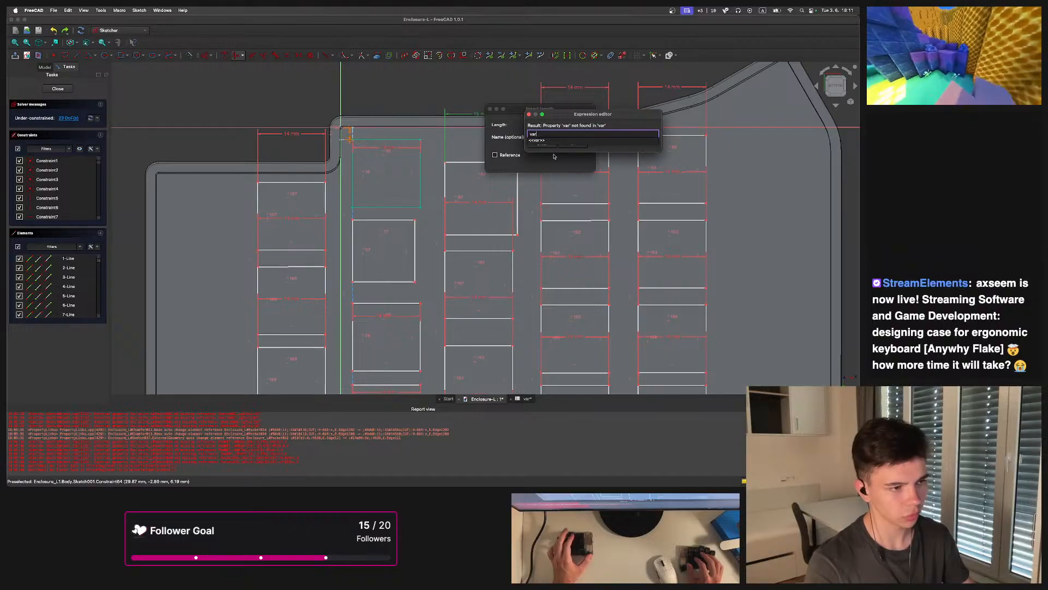
{"action": "type", "text": "r"}
{"action": "key", "text": "Down"}
{"action": "type", "text": "sw"}
{"action": "key", "text": "Down"}
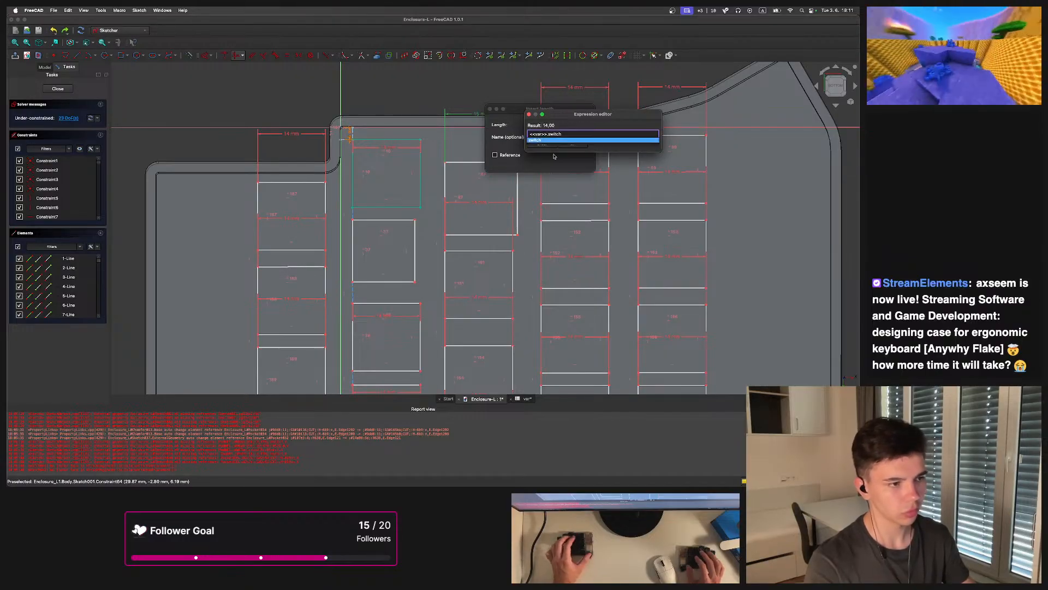
{"action": "key", "text": "Return"}
{"action": "left_click", "coordinate": [574, 144]}
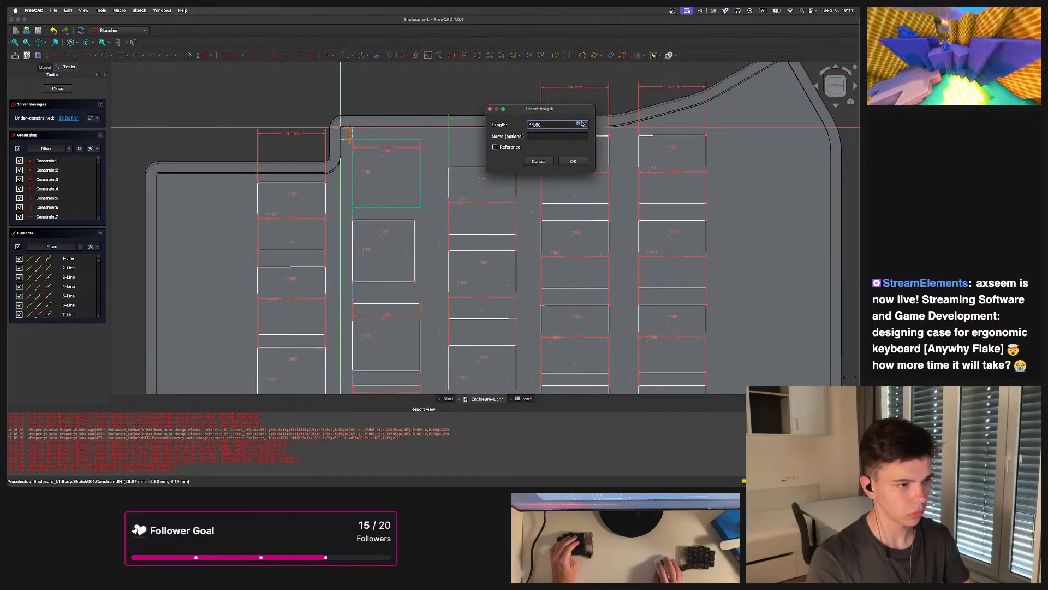
{"action": "left_click", "coordinate": [580, 124]}
{"action": "left_click", "coordinate": [573, 144]}
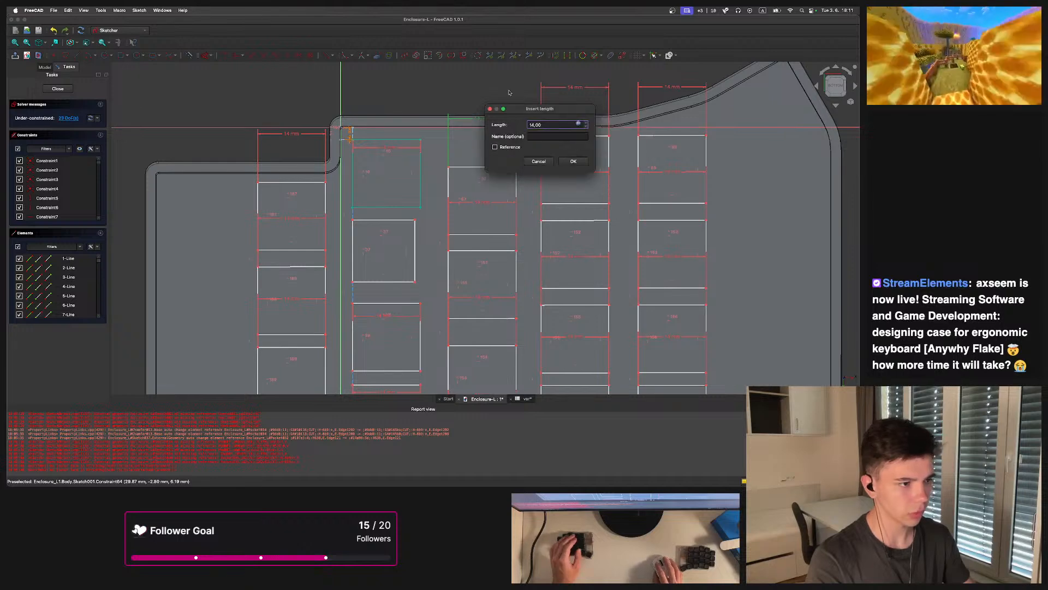
{"action": "left_click", "coordinate": [575, 162]}
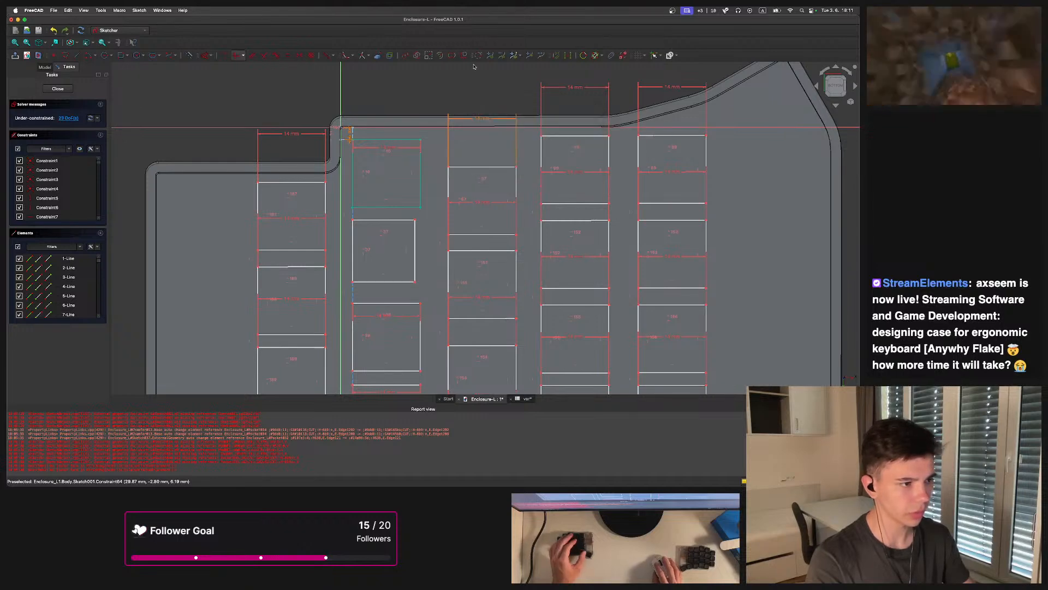
Bind the top switch width dimension of the outer left column to <<var>>.switch
{"action": "left_click", "coordinate": [484, 171]}
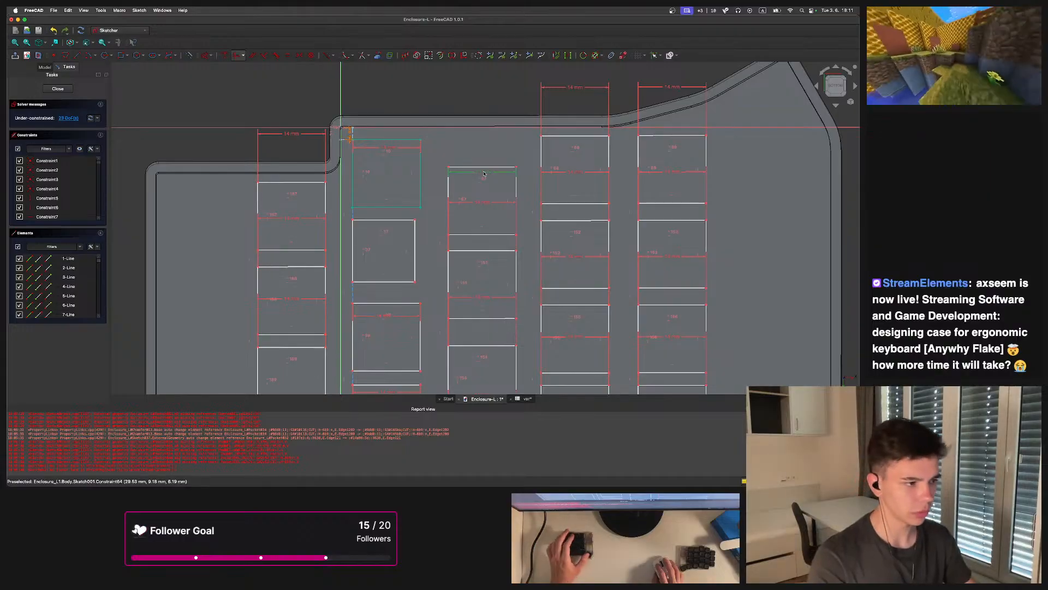
{"action": "middle_click_drag", "start_coordinate": [422, 192], "coordinate": [449, 156]}
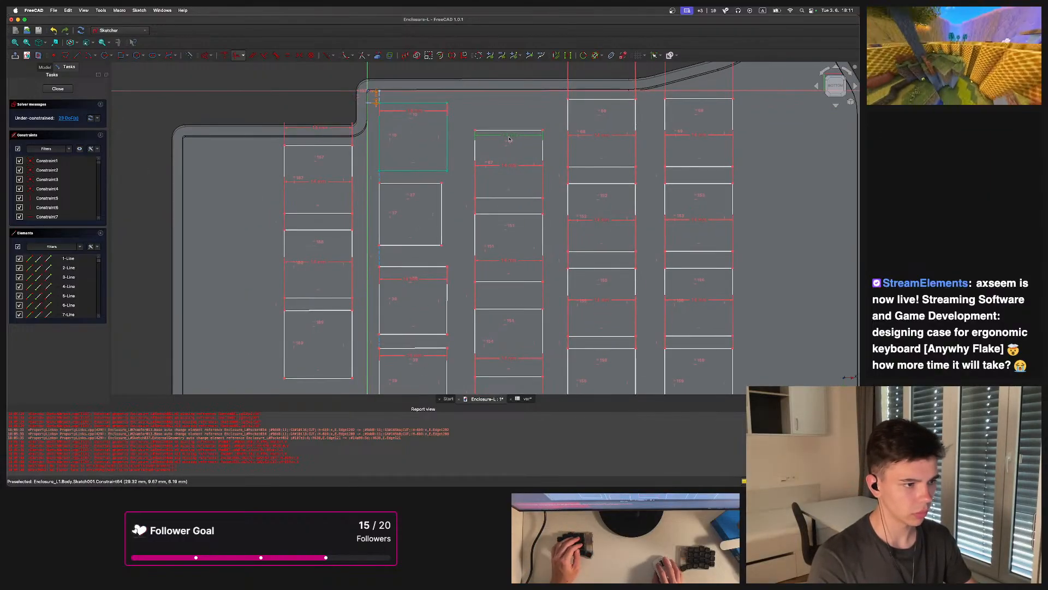
{"action": "double_click", "coordinate": [315, 129]}
{"action": "left_click", "coordinate": [409, 139]}
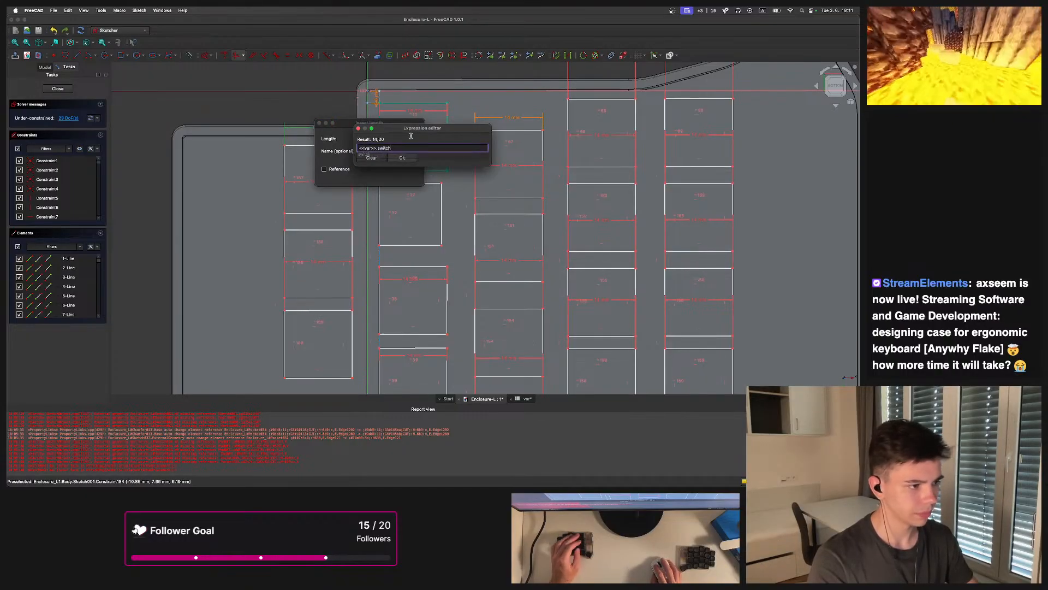
{"action": "key", "text": "Return"}
{"action": "left_click", "coordinate": [402, 175]}
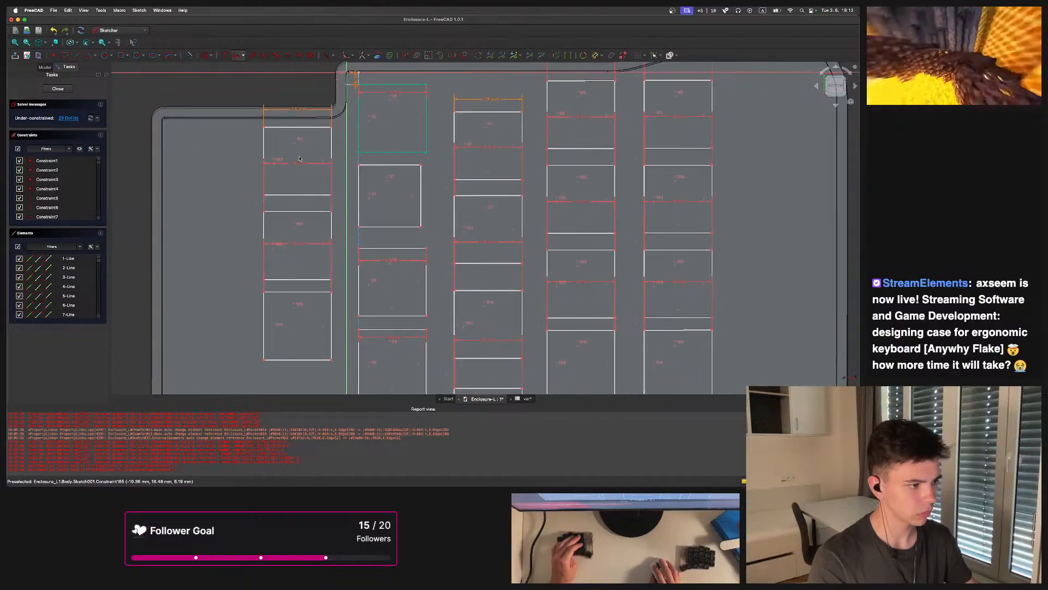
Bind the second switch width dimension in the outer left column to the switch parameter expression
{"action": "double_click", "coordinate": [297, 204]}
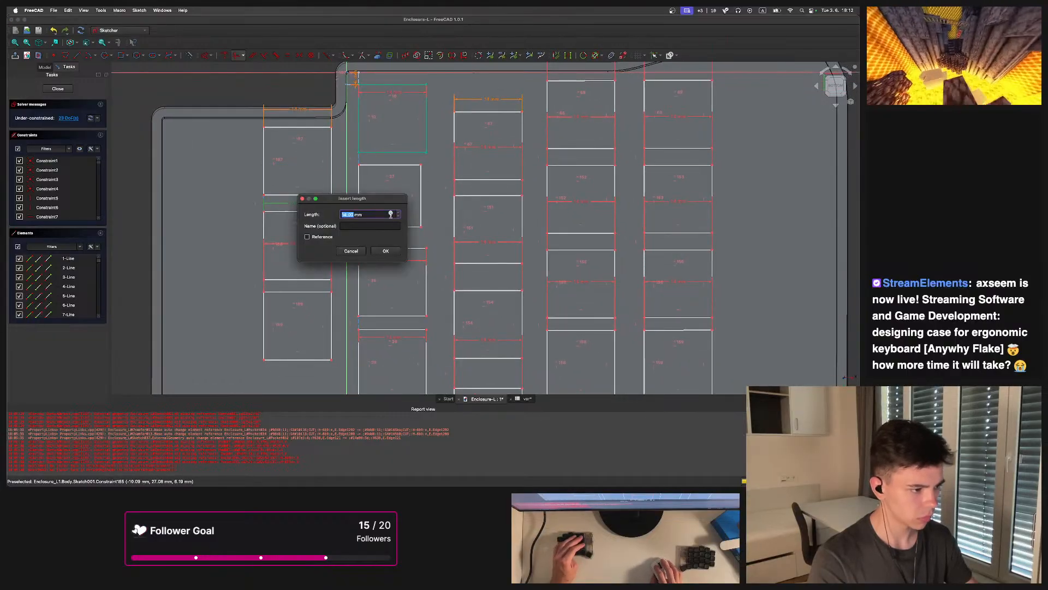
{"action": "left_click", "coordinate": [391, 214]}
{"action": "key", "text": "Return"}
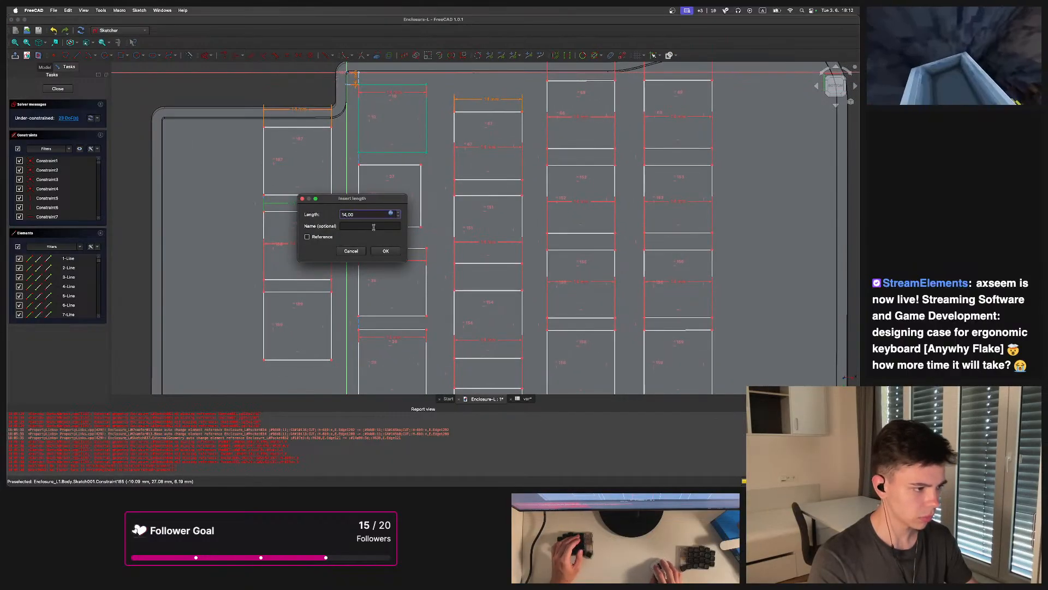
{"action": "key", "text": "Return"}
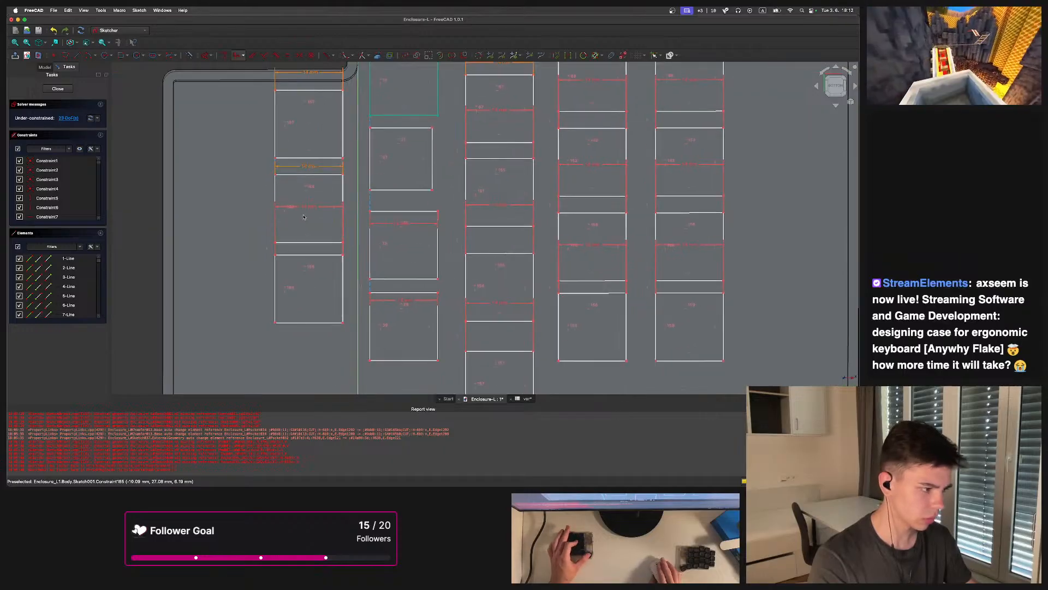
Bind the third switch width dimension in the outer left column to the switch parameter expression
{"action": "double_click", "coordinate": [313, 250]}
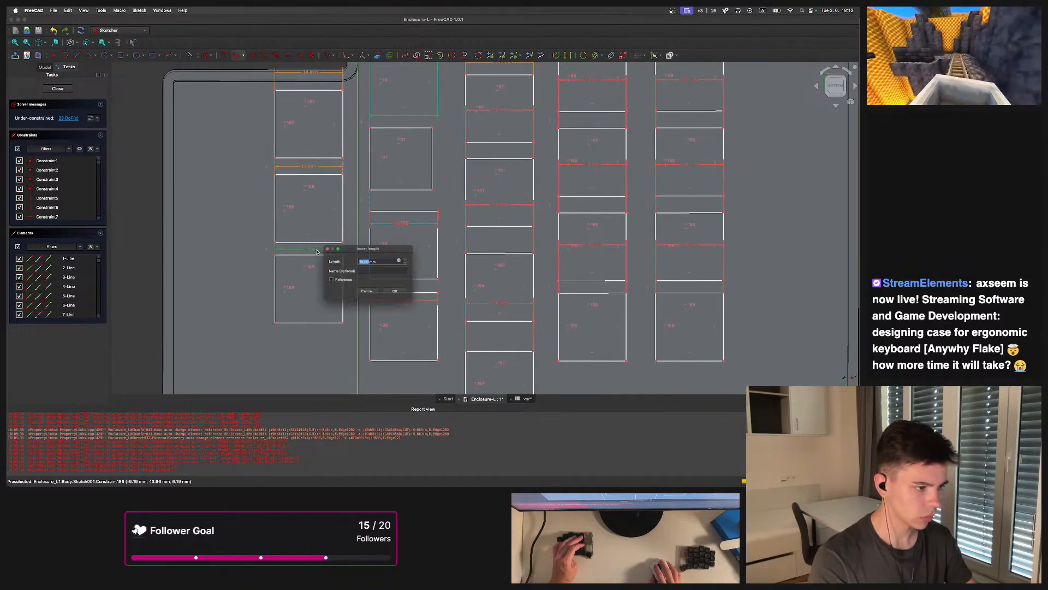
{"action": "left_click", "coordinate": [407, 259]}
{"action": "key", "text": "Return"}
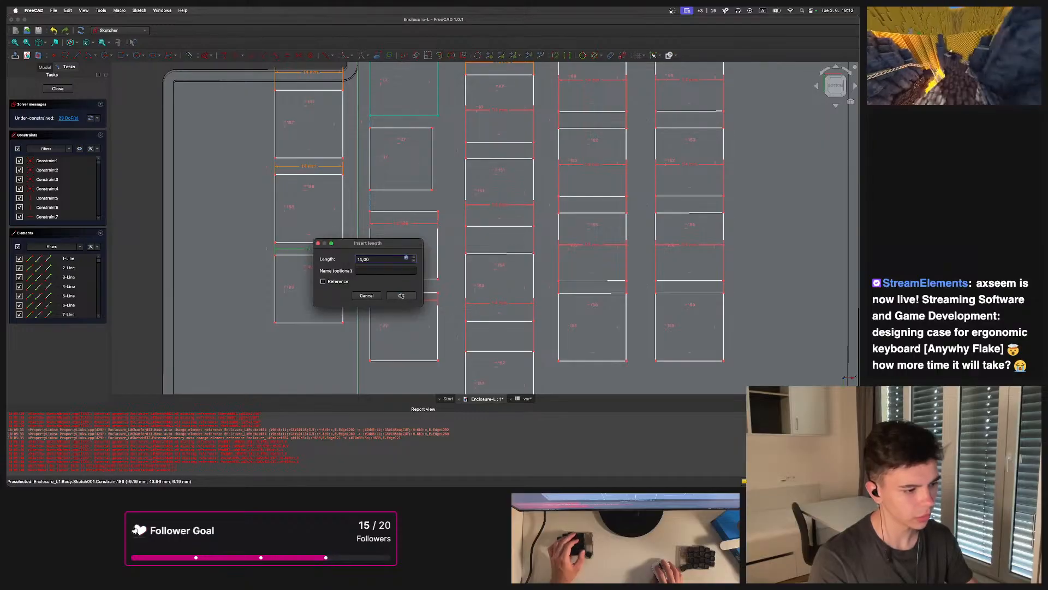
{"action": "left_click", "coordinate": [401, 295]}
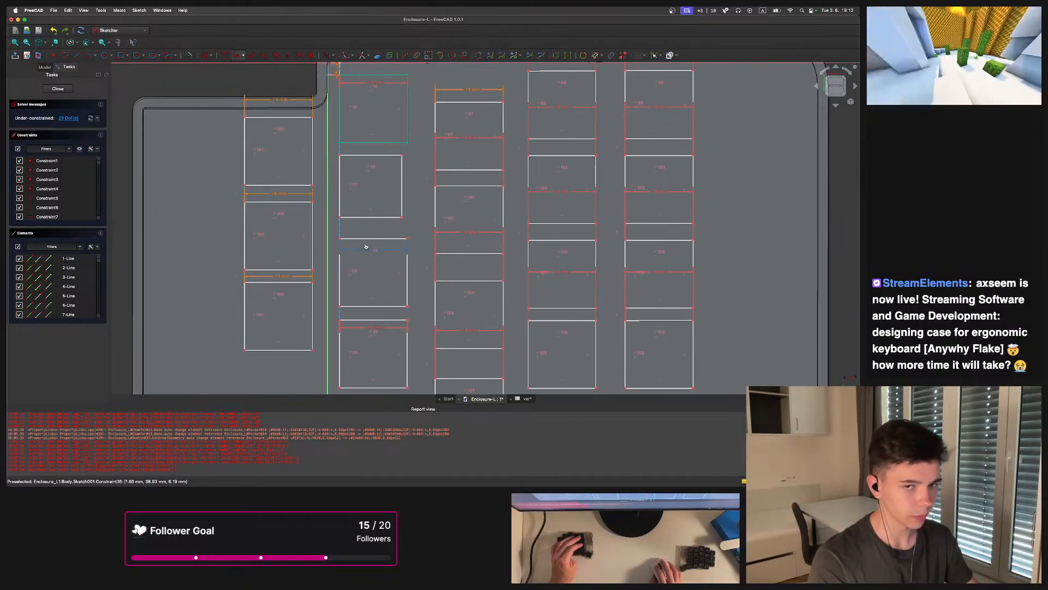
Bind the second switch width dimension in the second column from the left to the switch parameter expression
{"action": "double_click", "coordinate": [368, 234]}
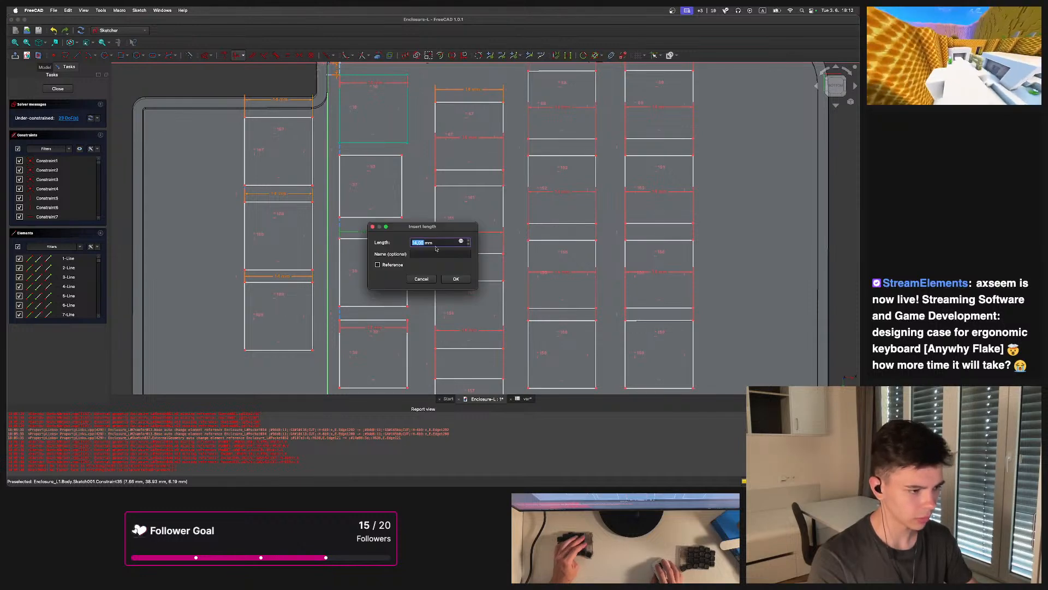
{"action": "left_click", "coordinate": [462, 242]}
{"action": "key", "text": "Return"}
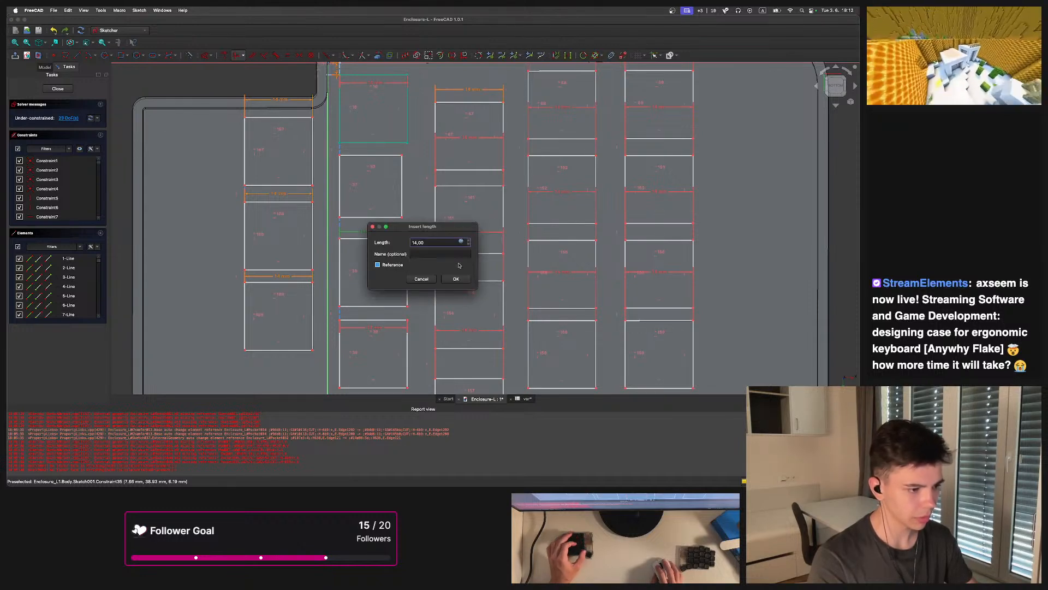
{"action": "left_click", "coordinate": [455, 280]}
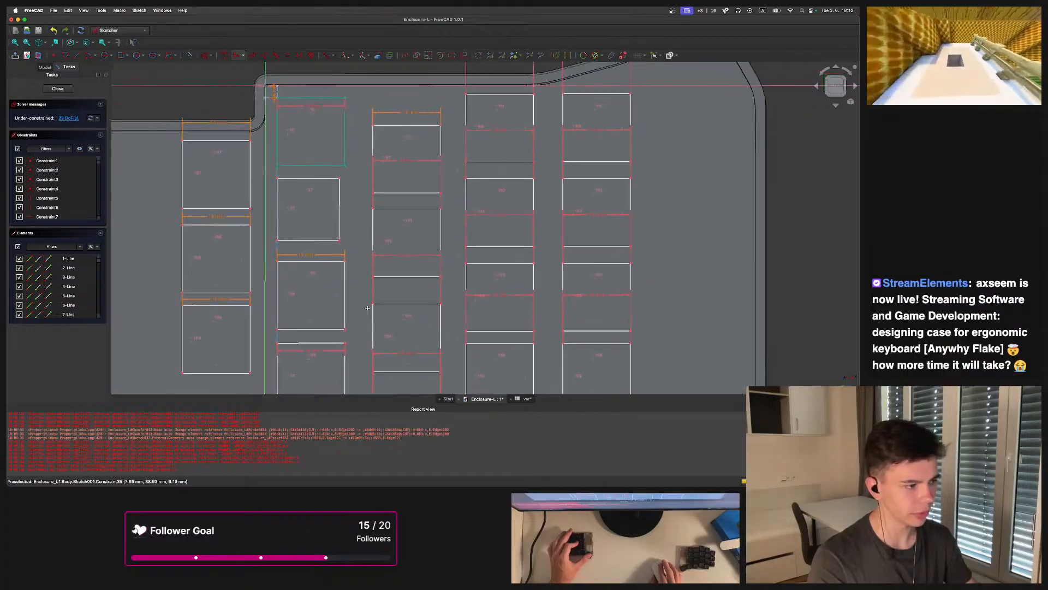
Bind the third switch width dimension in the second column to the switch parameter expression
{"action": "double_click", "coordinate": [335, 258]}
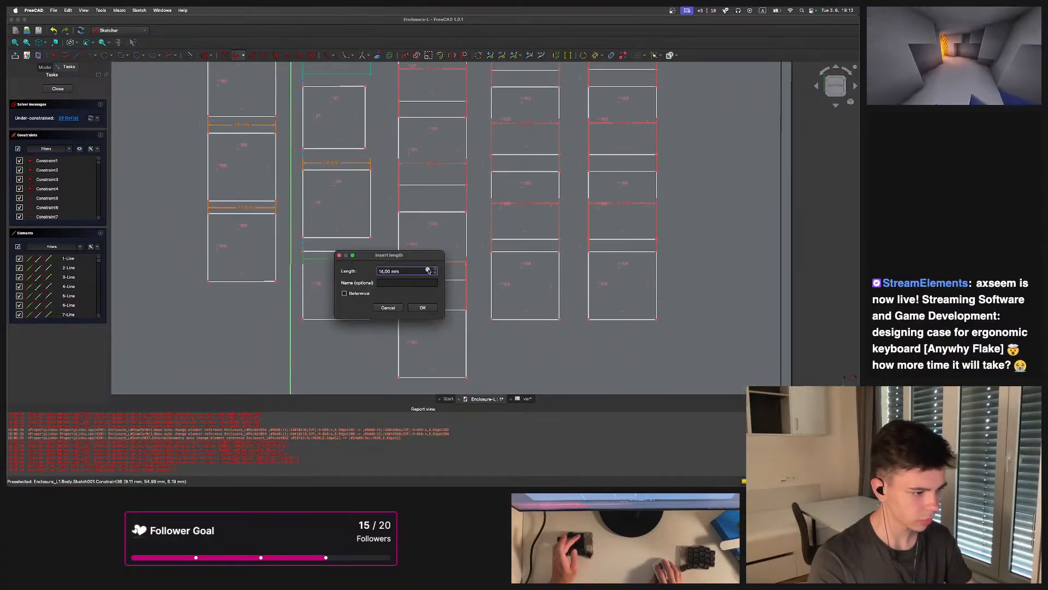
{"action": "left_click", "coordinate": [429, 271]}
{"action": "key", "text": "Return"}
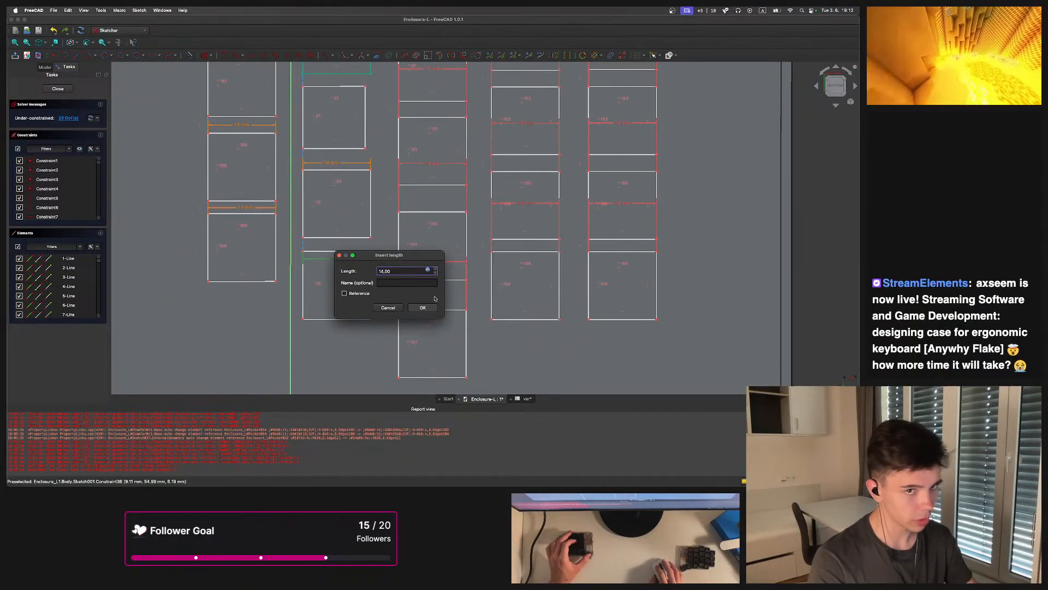
{"action": "left_click", "coordinate": [424, 308]}
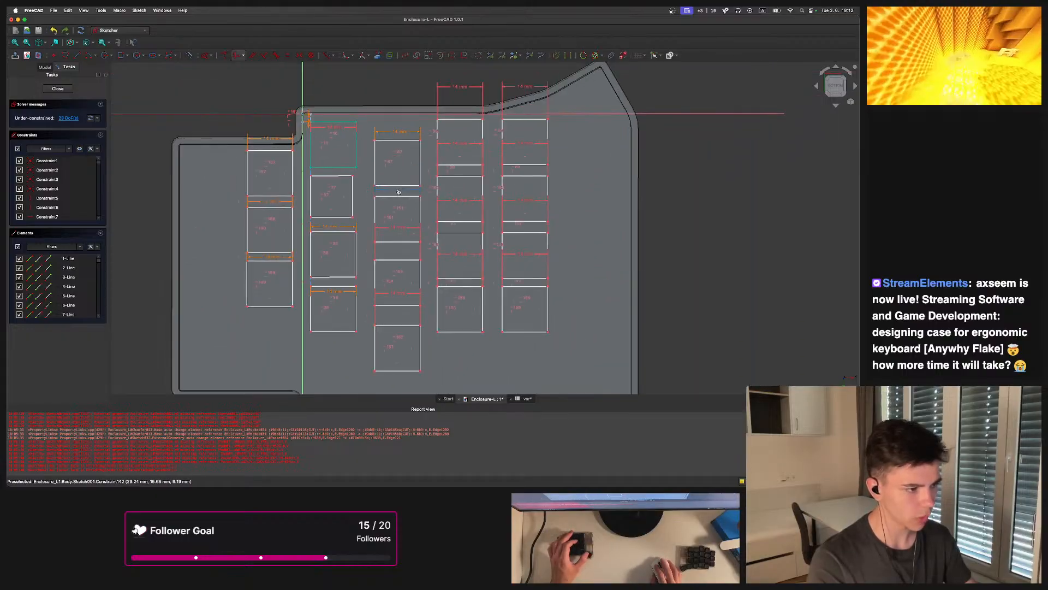
Bind the second switch width dimension in the middle column to <<var>>.switch
{"action": "double_click", "coordinate": [399, 190]}
{"action": "left_click", "coordinate": [491, 201]}
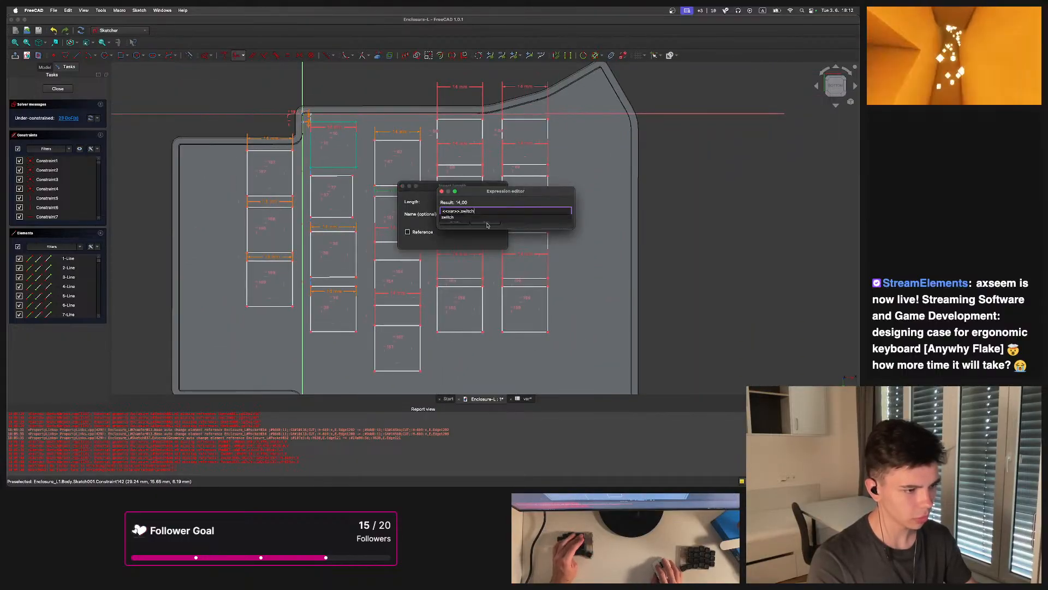
{"action": "key", "text": "Return"}
{"action": "left_click", "coordinate": [486, 238]}
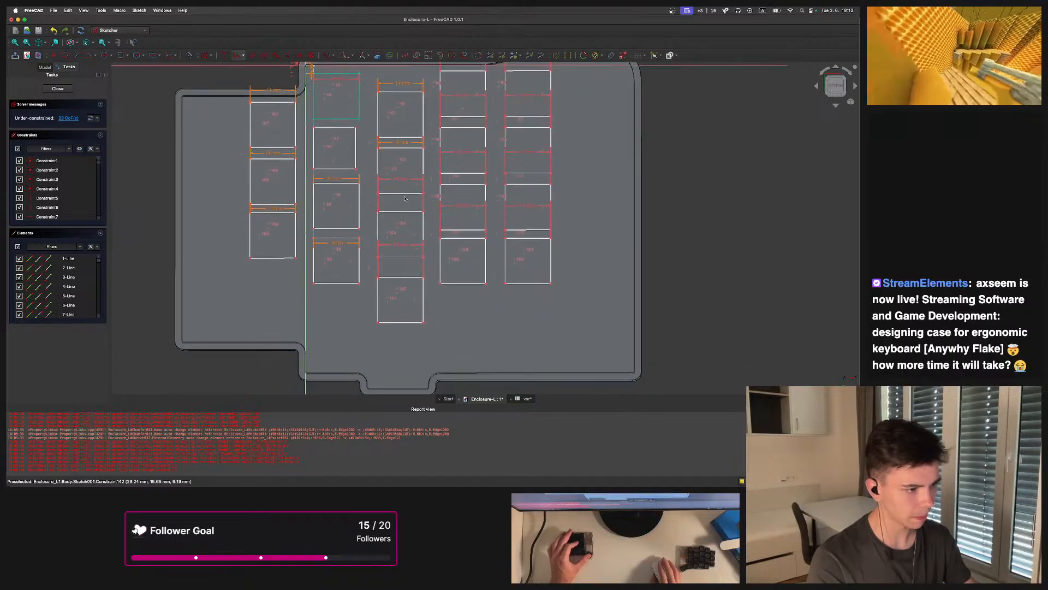
Bind the third switch width dimension in the middle column to <<var>>.switch
{"action": "scroll", "coordinate": [394, 343], "scroll_direction": "up", "scroll_amount": 3}
{"action": "double_click", "coordinate": [402, 171]}
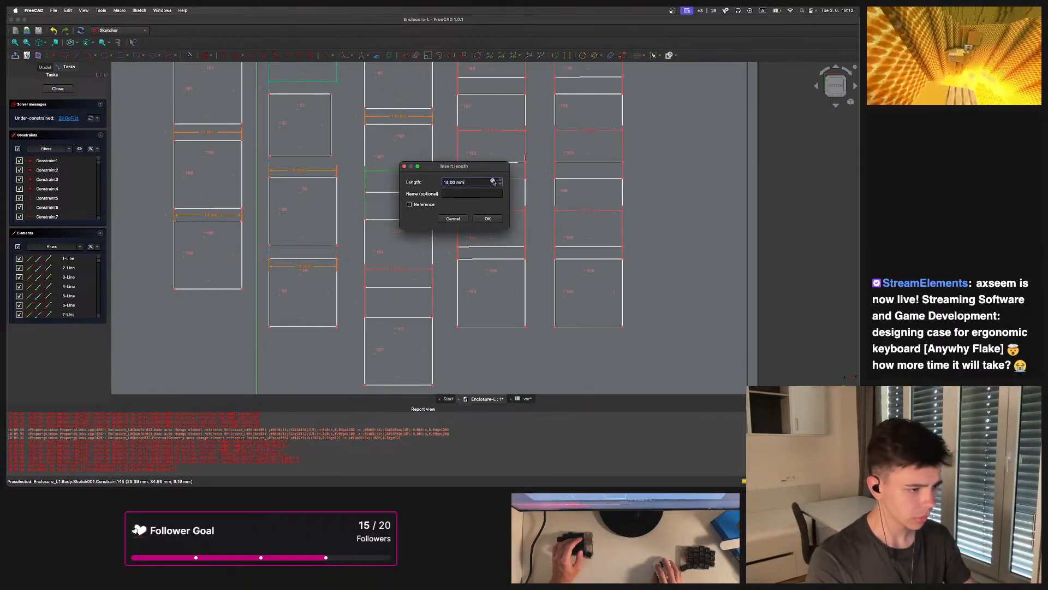
{"action": "left_click", "coordinate": [493, 181]}
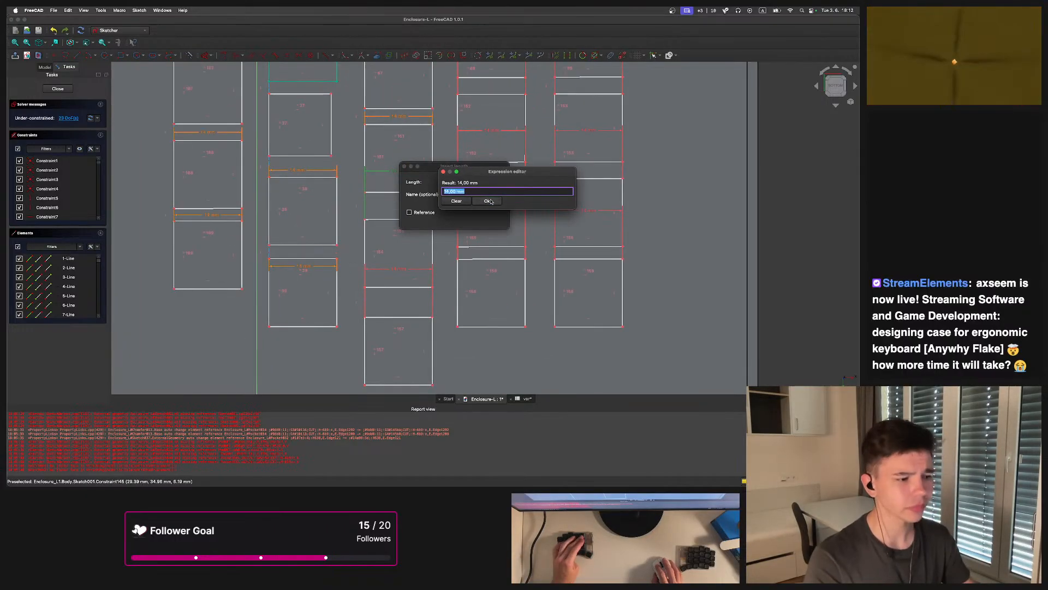
{"action": "left_click", "coordinate": [488, 201]}
{"action": "left_click", "coordinate": [498, 181]}
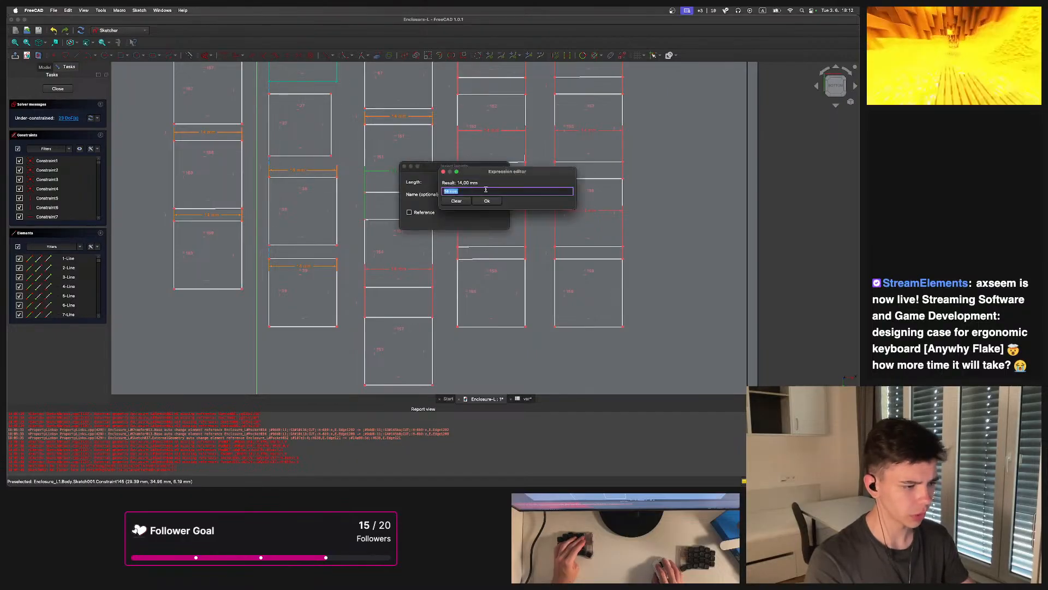
{"action": "key", "text": "super+v"}
{"action": "left_click", "coordinate": [489, 189]}
{"action": "left_click", "coordinate": [488, 201]}
{"action": "left_click", "coordinate": [488, 218]}
Bind the fourth switch width dimension in the middle column to <<var>>.switch
{"action": "middle_click_drag", "start_coordinate": [420, 244], "coordinate": [410, 218]}
{"action": "double_click", "coordinate": [389, 244]}
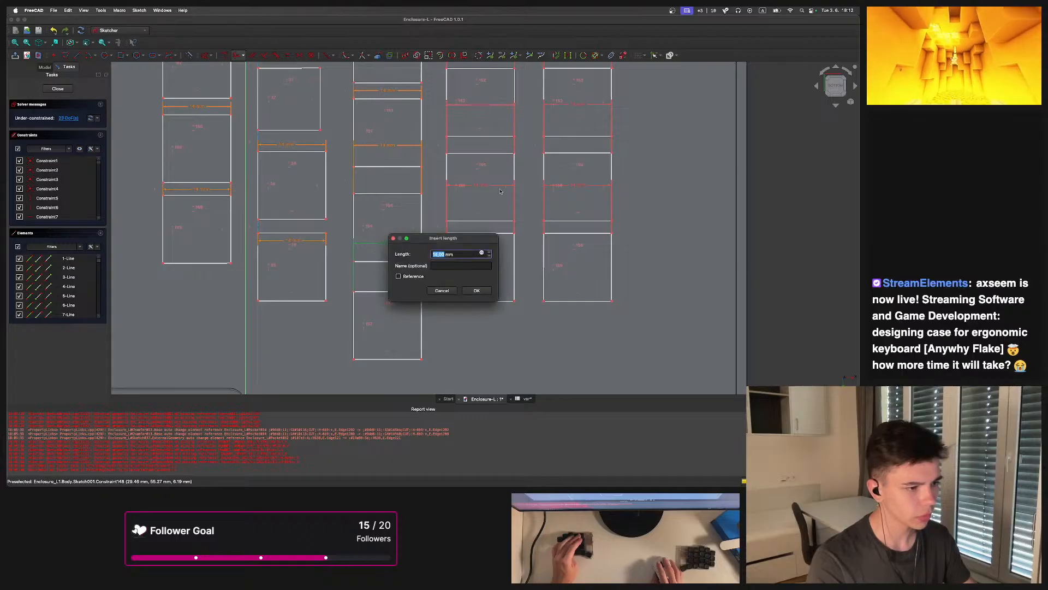
{"action": "left_click", "coordinate": [481, 254]}
{"action": "key", "text": "super+v"}
{"action": "left_click", "coordinate": [479, 275]}
{"action": "left_click", "coordinate": [477, 274]}
{"action": "left_click", "coordinate": [477, 290]}
Bind a lower switch width dimension in the fourth column to <<var>>.switch
{"action": "middle_click_drag", "start_coordinate": [476, 290], "coordinate": [448, 361]}
{"action": "double_click", "coordinate": [462, 254]}
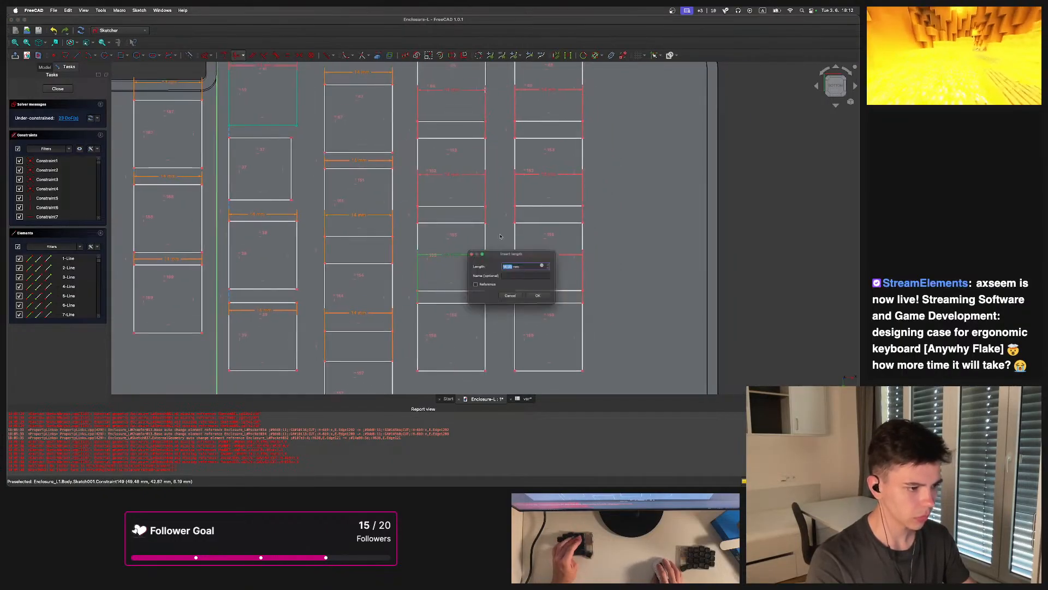
{"action": "left_click", "coordinate": [551, 264]}
{"action": "key", "text": "super+v"}
{"action": "left_click", "coordinate": [546, 291]}
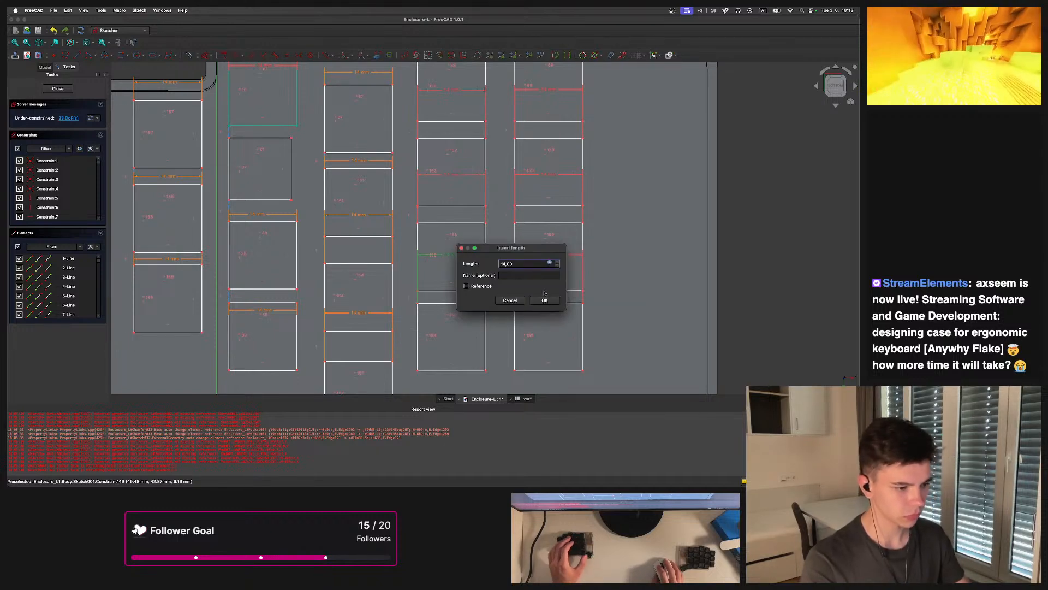
{"action": "left_click", "coordinate": [543, 303]}
Bind the third switch width dimension in the fourth column to <<var>>.switch
{"action": "middle_click_drag", "start_coordinate": [462, 177], "coordinate": [447, 253]}
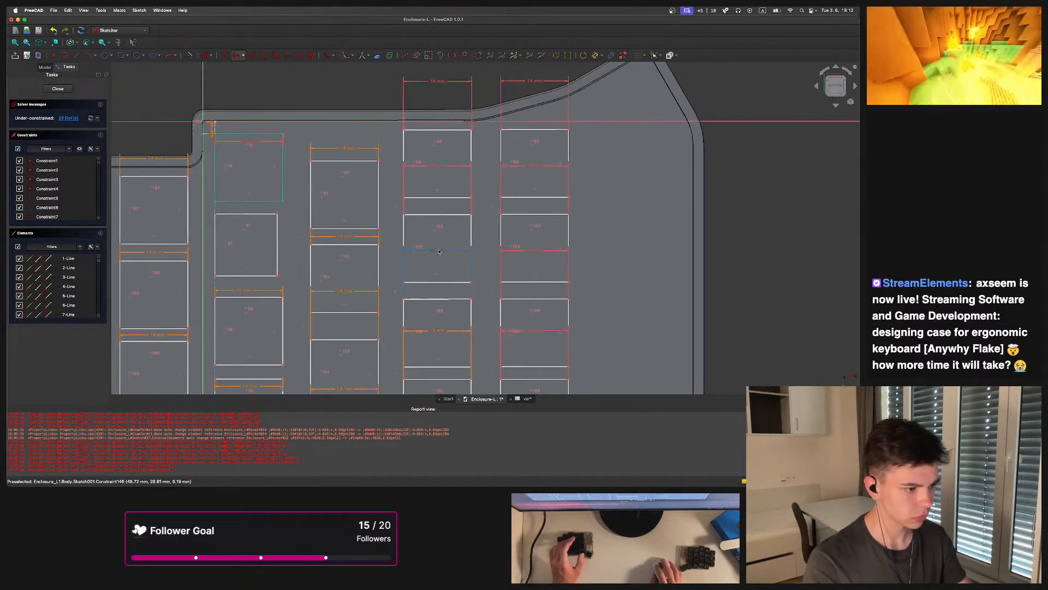
{"action": "double_click", "coordinate": [439, 252]}
{"action": "left_click", "coordinate": [534, 261]}
{"action": "key", "text": "super+v"}
{"action": "left_click", "coordinate": [529, 282]}
{"action": "left_click", "coordinate": [527, 281]}
{"action": "left_click", "coordinate": [525, 299]}
Bind the second switch width dimension in the fourth column to <<var>>.switch
{"action": "middle_click_drag", "start_coordinate": [474, 223], "coordinate": [467, 288]}
{"action": "double_click", "coordinate": [431, 232]}
{"action": "left_click", "coordinate": [525, 241]}
{"action": "key", "text": "super+v"}
{"action": "left_click", "coordinate": [525, 258]}
{"action": "left_click", "coordinate": [522, 258]}
{"action": "left_click", "coordinate": [519, 277]}
Bind the top switch width dimension in the fourth column to <<var>>.switch
{"action": "middle_click_drag", "start_coordinate": [439, 200], "coordinate": [428, 242]}
{"action": "double_click", "coordinate": [419, 188]}
{"action": "left_click", "coordinate": [510, 196]}
{"action": "key", "text": "super+v"}
{"action": "left_click", "coordinate": [508, 216]}
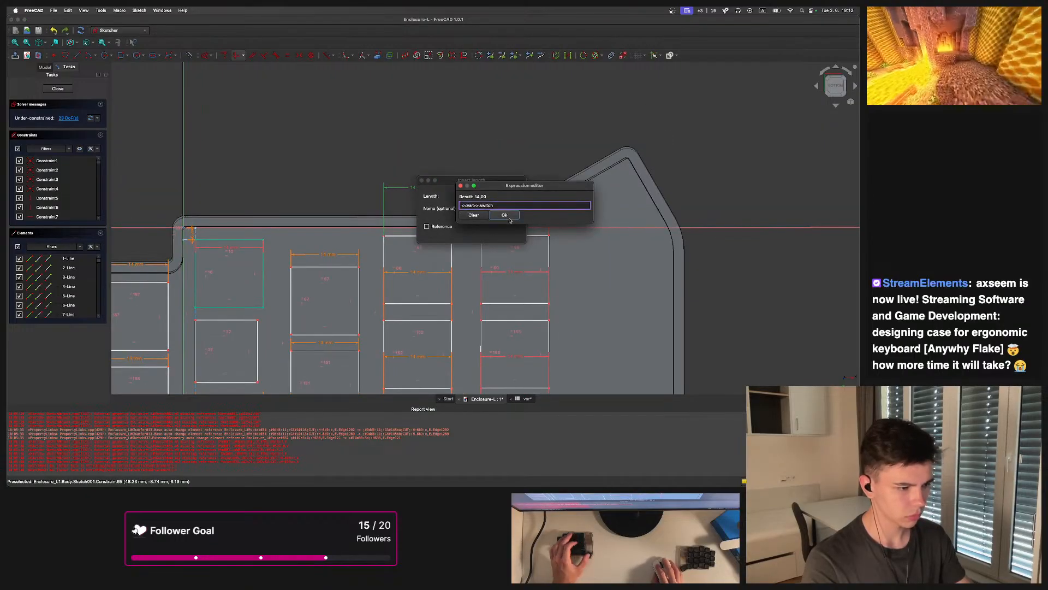
{"action": "left_click", "coordinate": [508, 216]}
{"action": "left_click", "coordinate": [507, 231]}
Bind the top switch width dimension in the outer right column to <<var>>.switch
{"action": "double_click", "coordinate": [517, 188]}
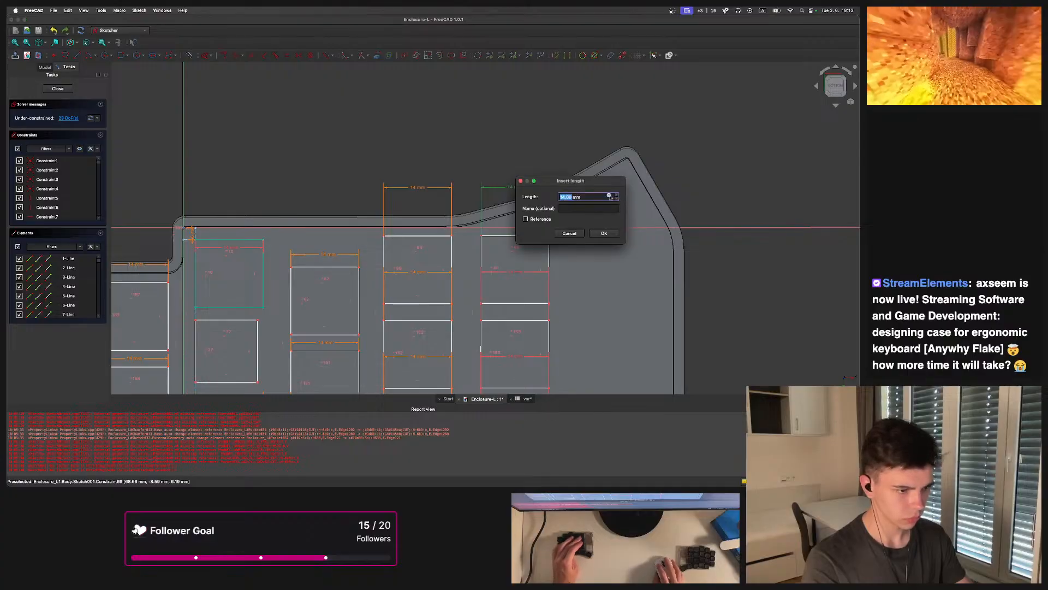
{"action": "left_click", "coordinate": [615, 196]}
{"action": "type", "text": "<<var>>.switch"}
{"action": "left_click", "coordinate": [607, 220]}
{"action": "left_click", "coordinate": [607, 219]}
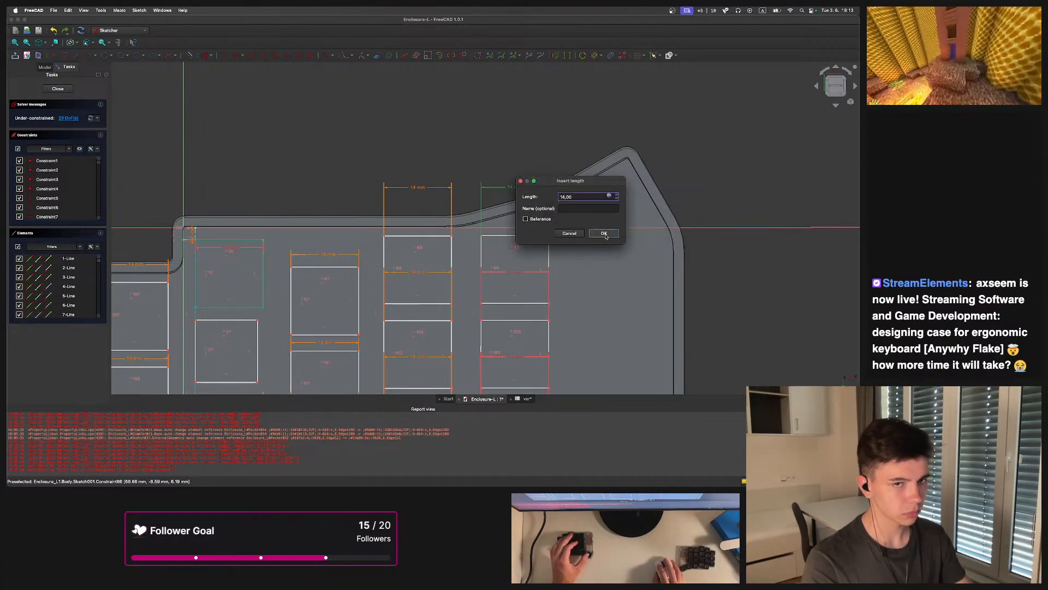
{"action": "left_click", "coordinate": [603, 233]}
Bind the second switch width dimension in the outer right column to <<var>>.switch
{"action": "middle_click_drag", "start_coordinate": [545, 281], "coordinate": [479, 172]}
{"action": "double_click", "coordinate": [451, 164]}
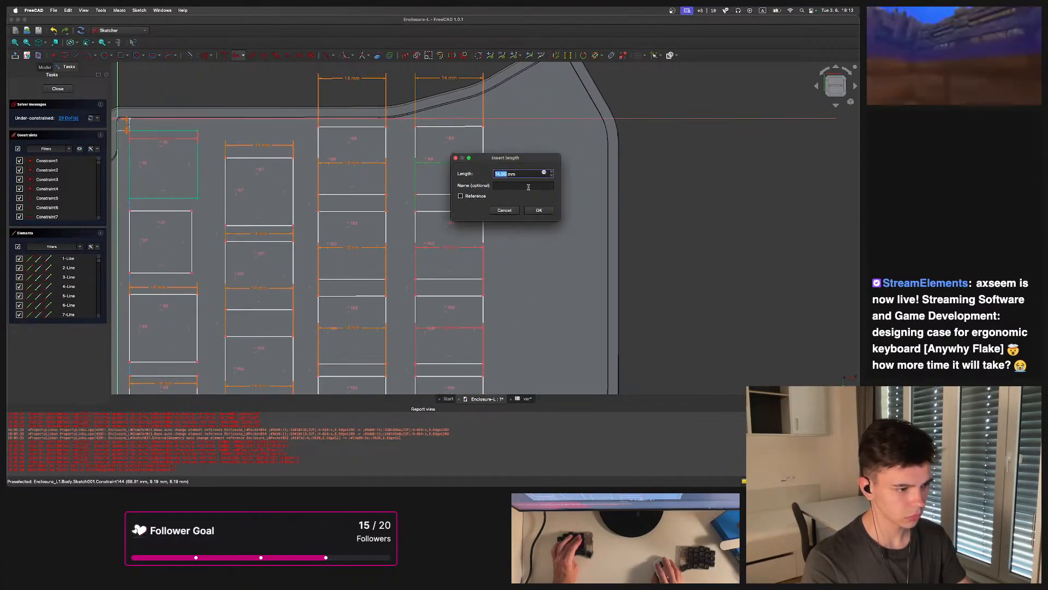
{"action": "left_click", "coordinate": [544, 173]}
{"action": "type", "text": "<<var>>.switch"}
{"action": "left_click", "coordinate": [548, 197]}
{"action": "left_click", "coordinate": [547, 197]}
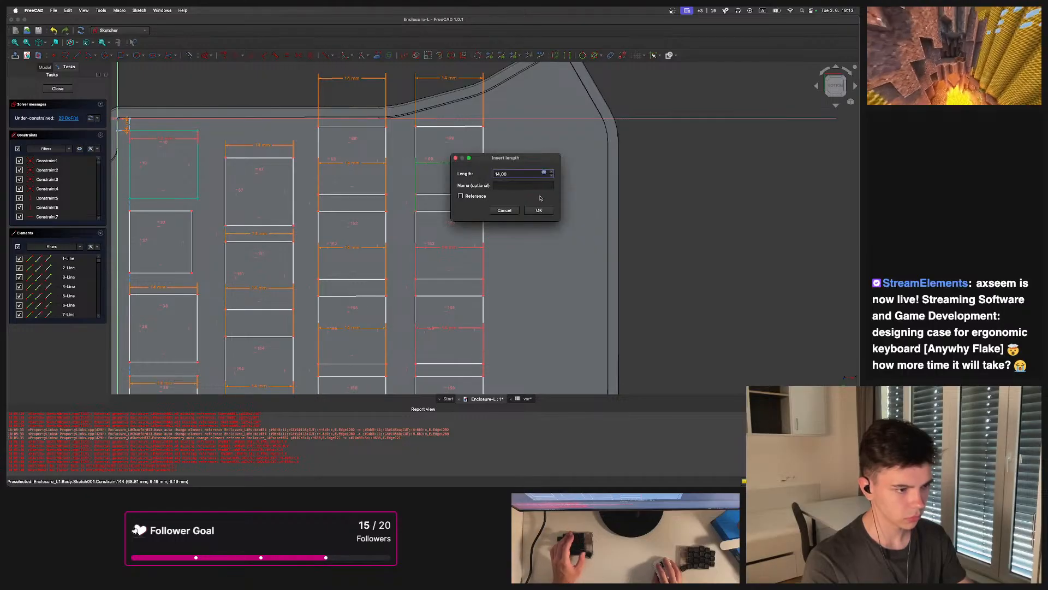
{"action": "left_click", "coordinate": [540, 211]}
Bind the third switch width dimension in the outer right column to <<var>>.switch
{"action": "middle_click_drag", "start_coordinate": [487, 252], "coordinate": [457, 180]}
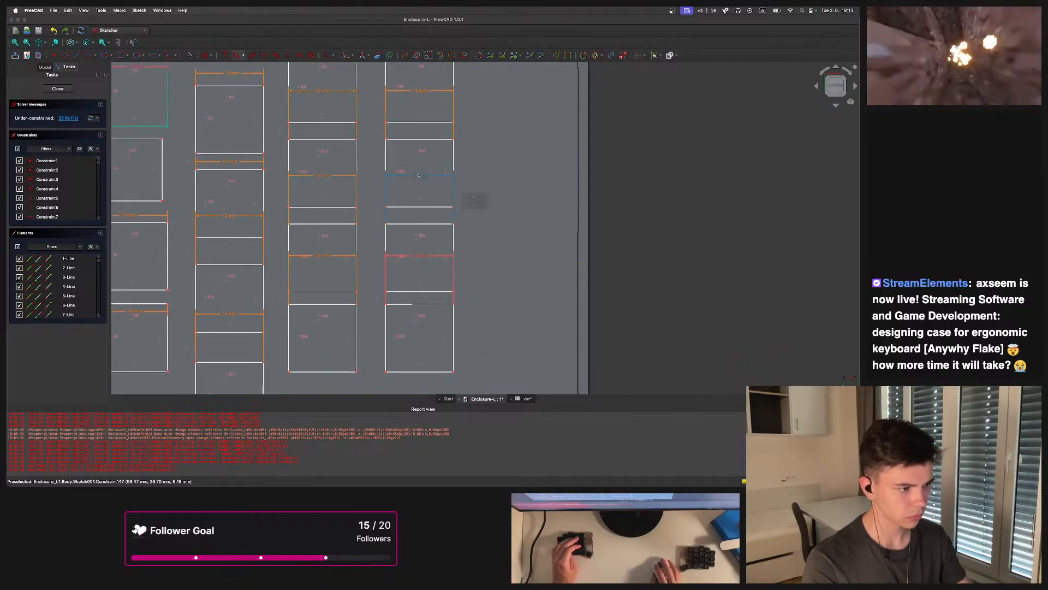
{"action": "double_click", "coordinate": [418, 176]}
{"action": "left_click", "coordinate": [516, 186]}
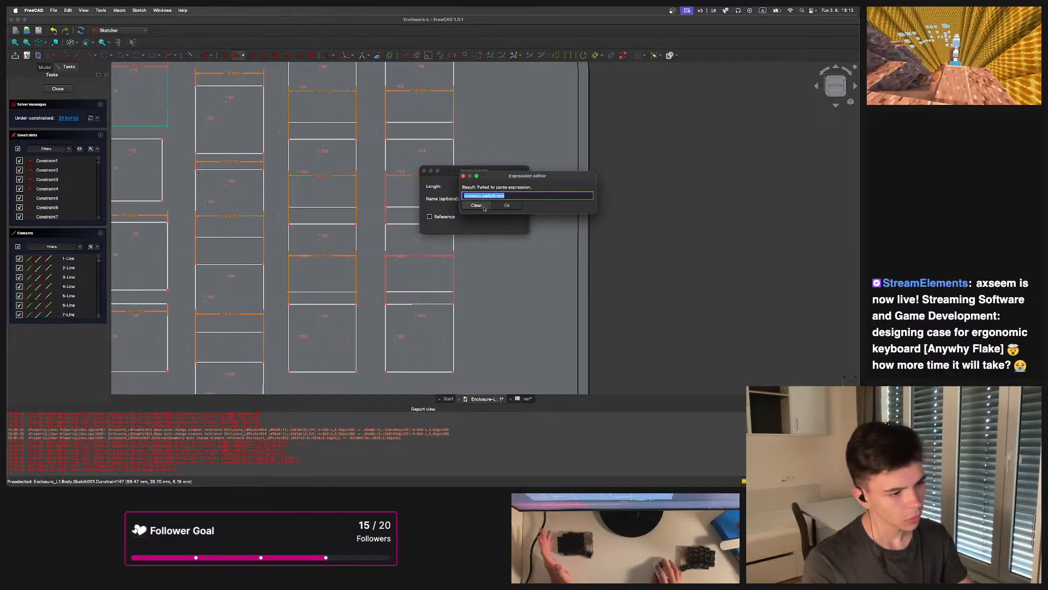
{"action": "type", "text": "<<var>>.switch"}
{"action": "left_click", "coordinate": [513, 207]}
{"action": "left_click", "coordinate": [513, 207]}
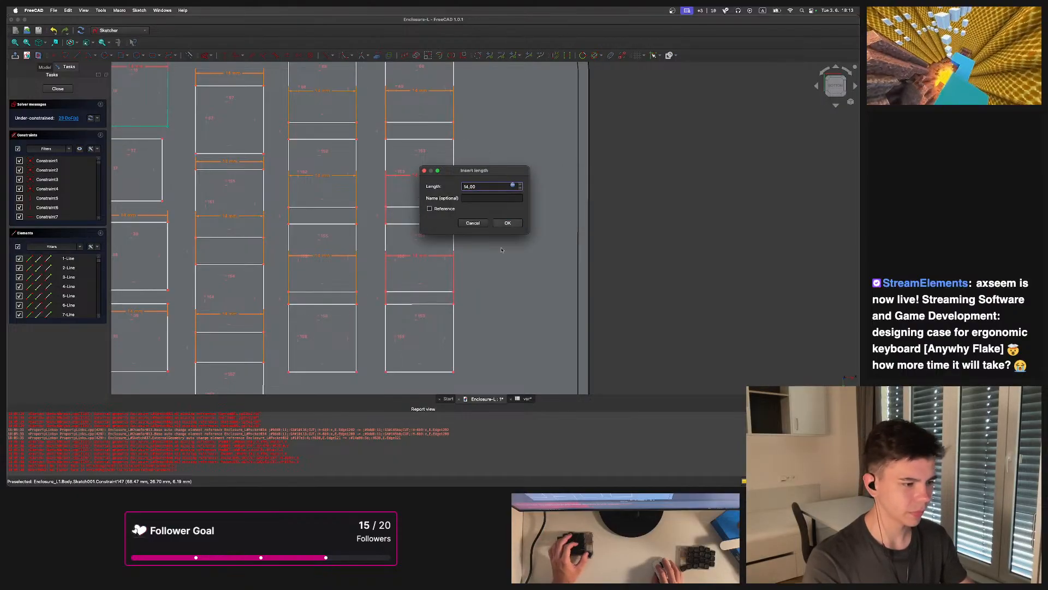
{"action": "left_click", "coordinate": [509, 224]}
Bind the fourth switch width dimension in the outer right column to <<var>>.switch
{"action": "middle_click_drag", "start_coordinate": [486, 256], "coordinate": [490, 226]}
{"action": "middle_click_drag", "start_coordinate": [426, 230], "coordinate": [425, 173]}
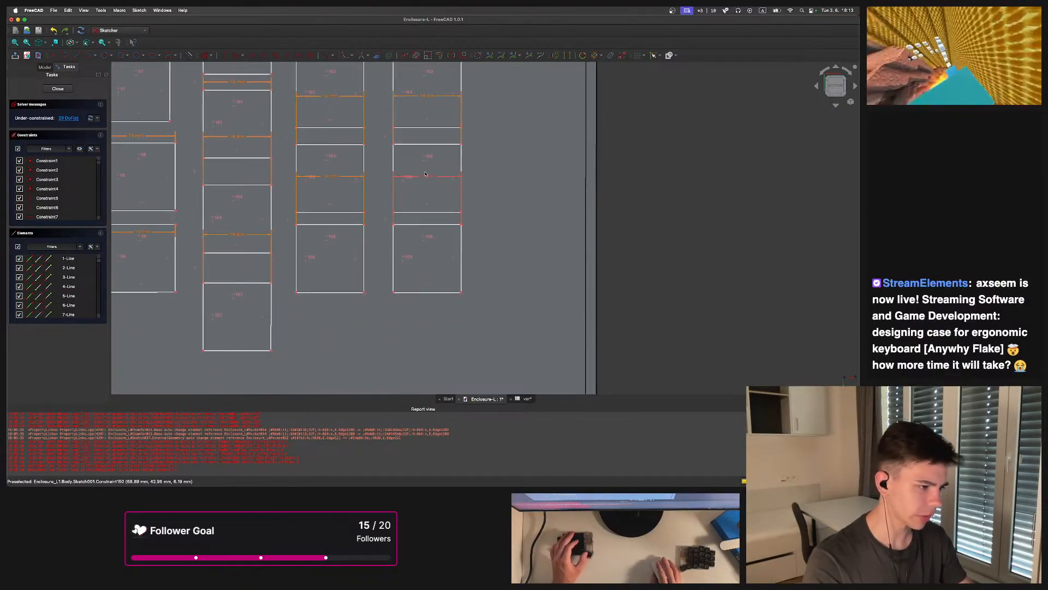
{"action": "left_click", "coordinate": [462, 184]}
{"action": "double_click", "coordinate": [433, 178]}
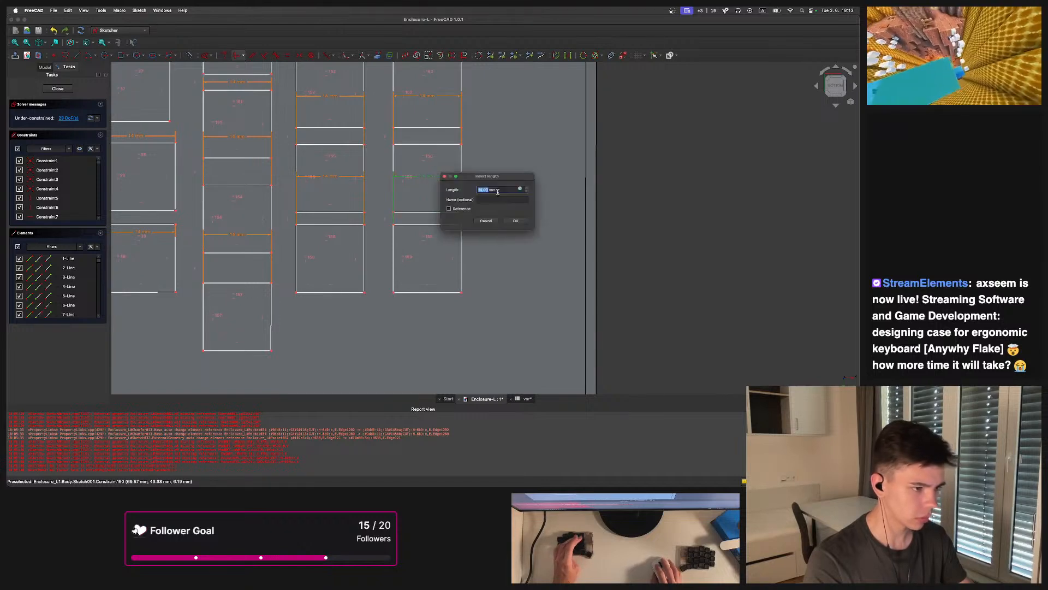
{"action": "left_click", "coordinate": [528, 188]}
{"action": "type", "text": "<<var>>.switch"}
{"action": "key", "text": "Return"}
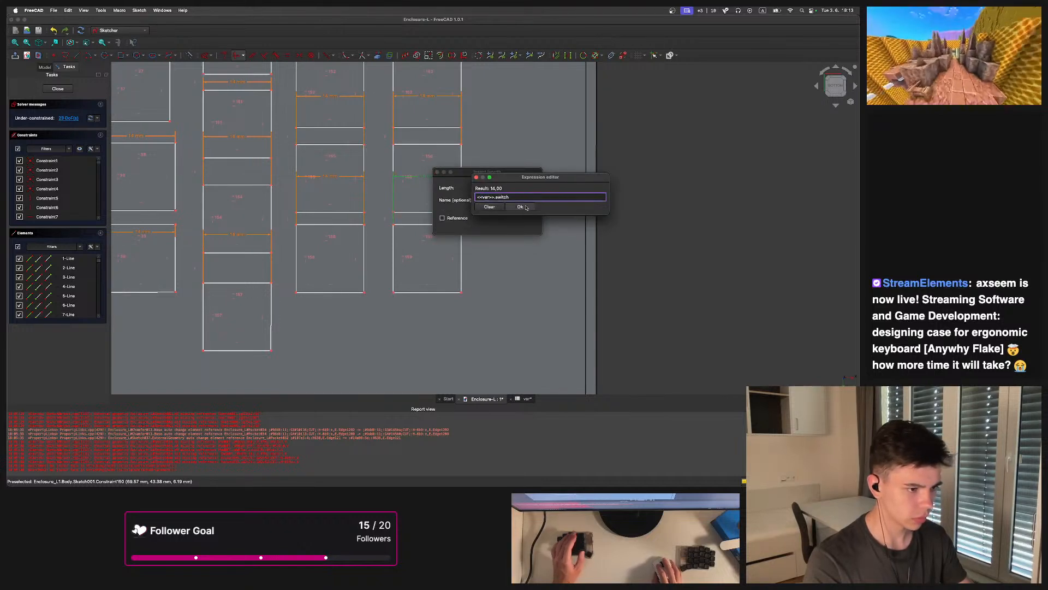
{"action": "key", "text": "Return"}
{"action": "key", "text": "Return"}
Add a 14 mm length constraint to the top edge of the second key in the second column
{"action": "scroll", "coordinate": [428, 204], "scroll_direction": "down", "scroll_amount": 3}
{"action": "mouse_move", "coordinate": [349, 169]}
{"action": "middle_mouse_down"}
{"action": "mouse_move", "coordinate": [411, 211]}
{"action": "mouse_move", "coordinate": [411, 201]}
{"action": "mouse_move", "coordinate": [425, 206]}
{"action": "middle_mouse_up"}
{"action": "scroll", "coordinate": [348, 179], "scroll_direction": "up", "scroll_amount": 3}
{"action": "scroll", "coordinate": [375, 185], "scroll_direction": "up", "scroll_amount": 2}
{"action": "mouse_move", "coordinate": [448, 180]}
{"action": "left_mouse_down"}
{"action": "mouse_move", "coordinate": [462, 181]}
{"action": "mouse_move", "coordinate": [453, 181]}
{"action": "left_mouse_up"}
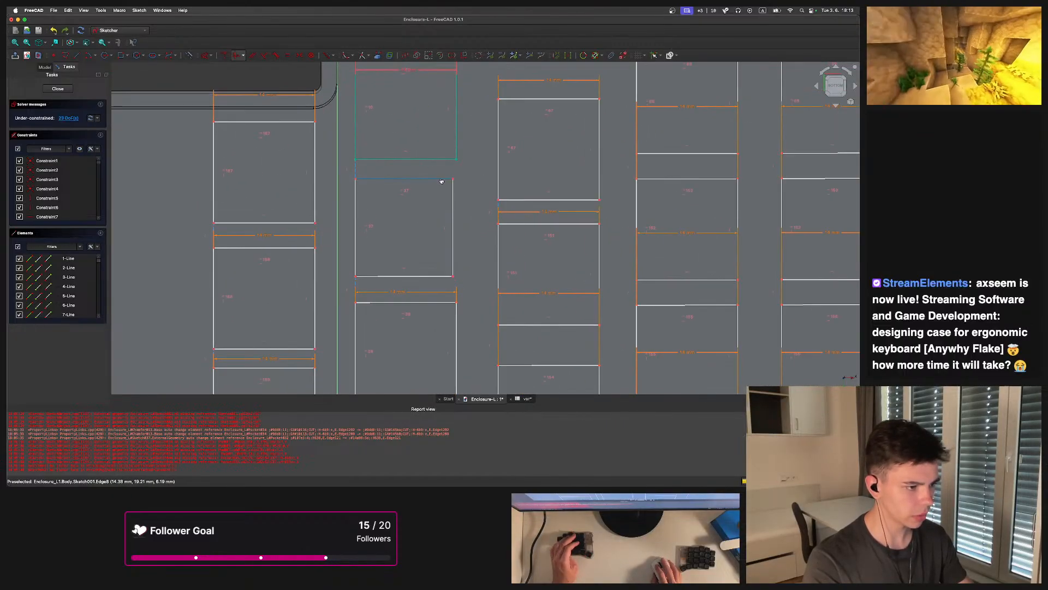
{"action": "key", "text": "l"}
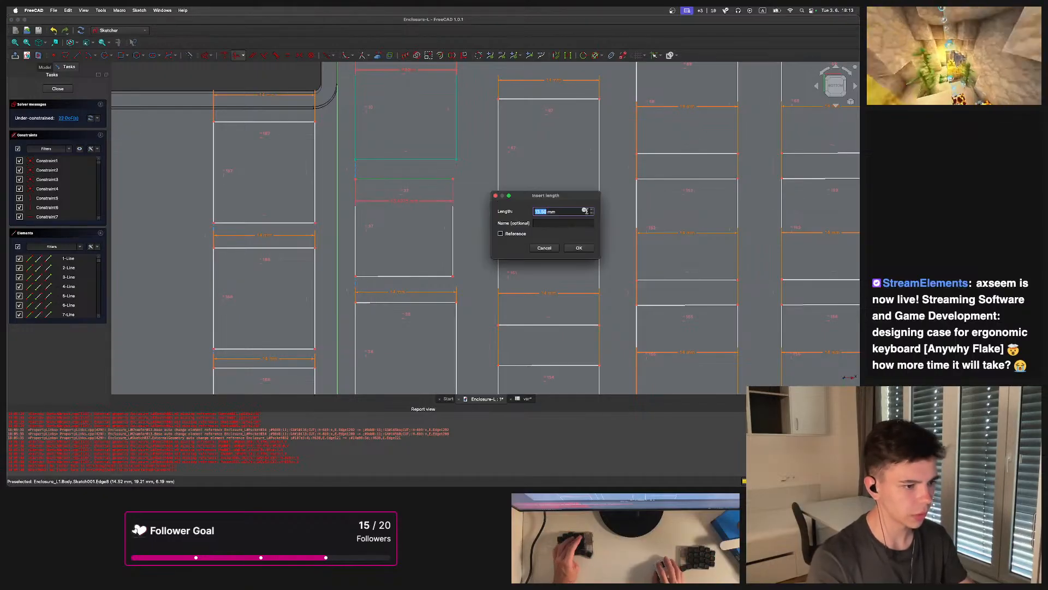
{"action": "left_click", "coordinate": [584, 210]}
{"action": "type", "text": "14"}
{"action": "left_click", "coordinate": [582, 232]}
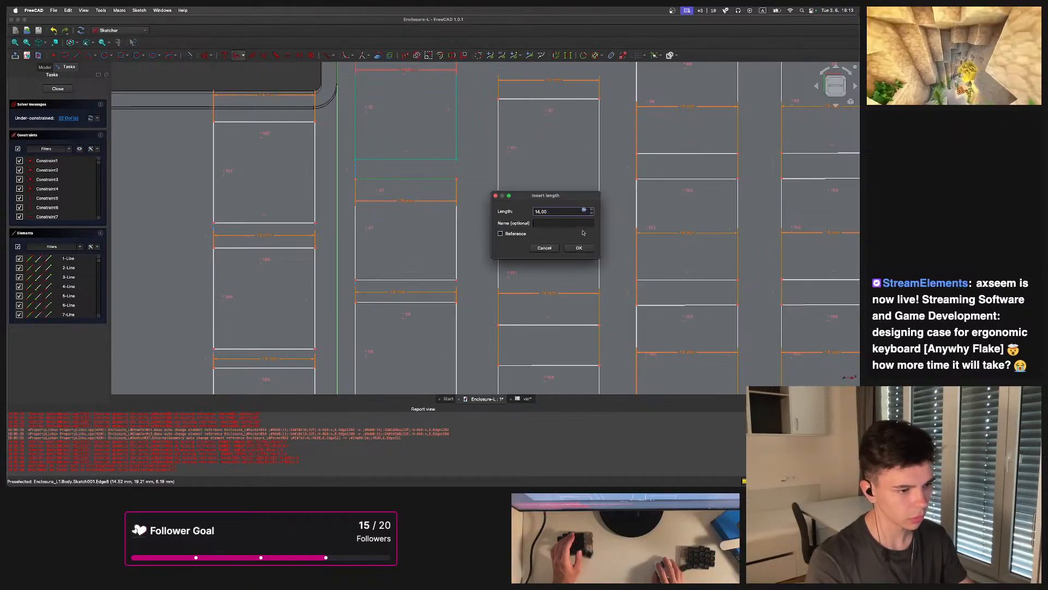
{"action": "left_click", "coordinate": [580, 248]}
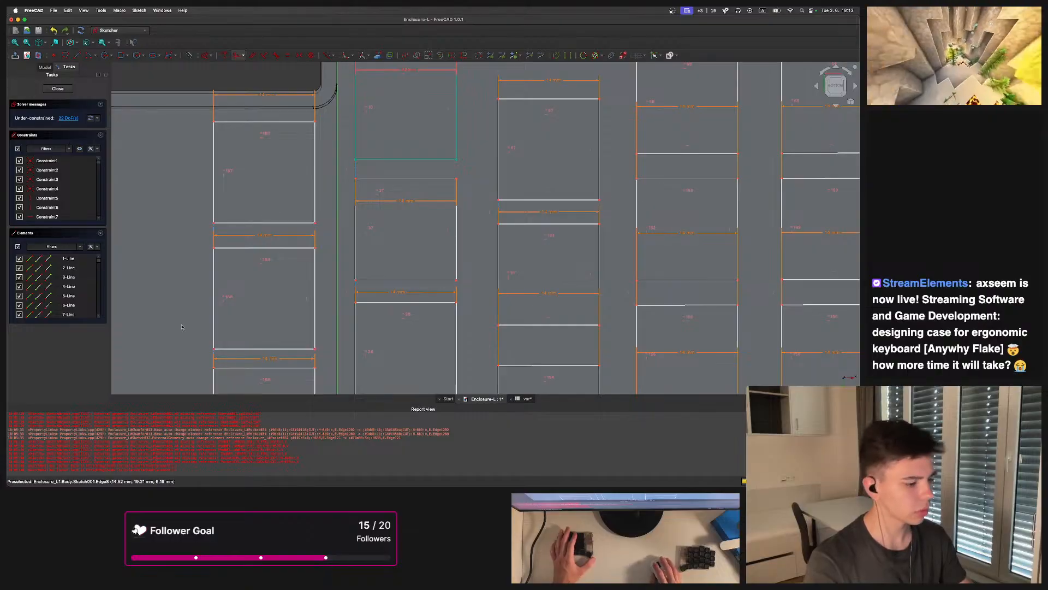
Switch to the browser and open translate.google.com in a new tab
{"action": "left_click", "coordinate": [347, 474]}
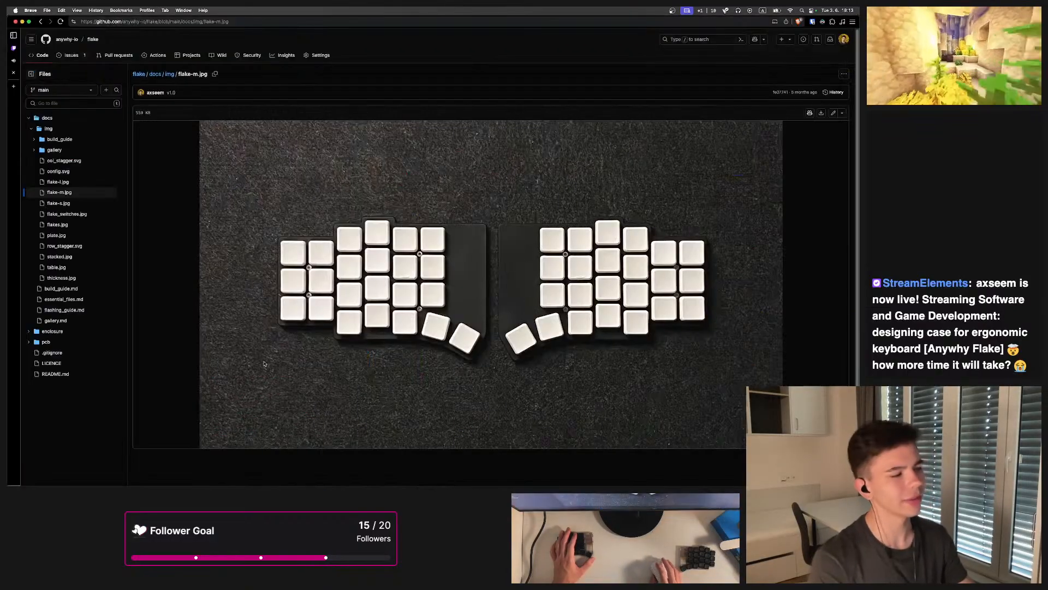
{"action": "key", "text": "super+t"}
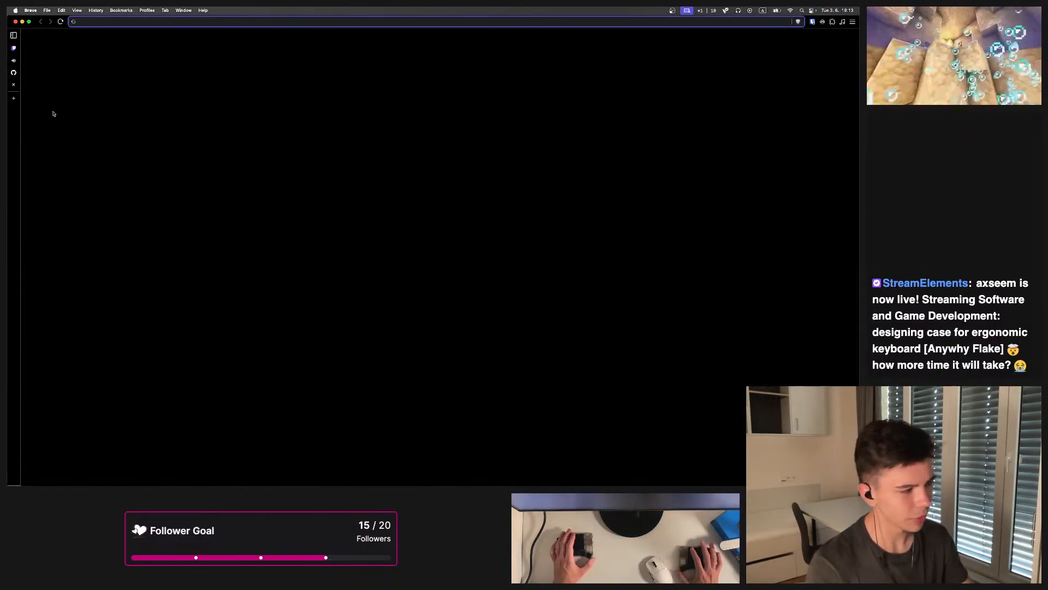
{"action": "type", "text": "m"}
{"action": "key", "text": "BackSpace"}
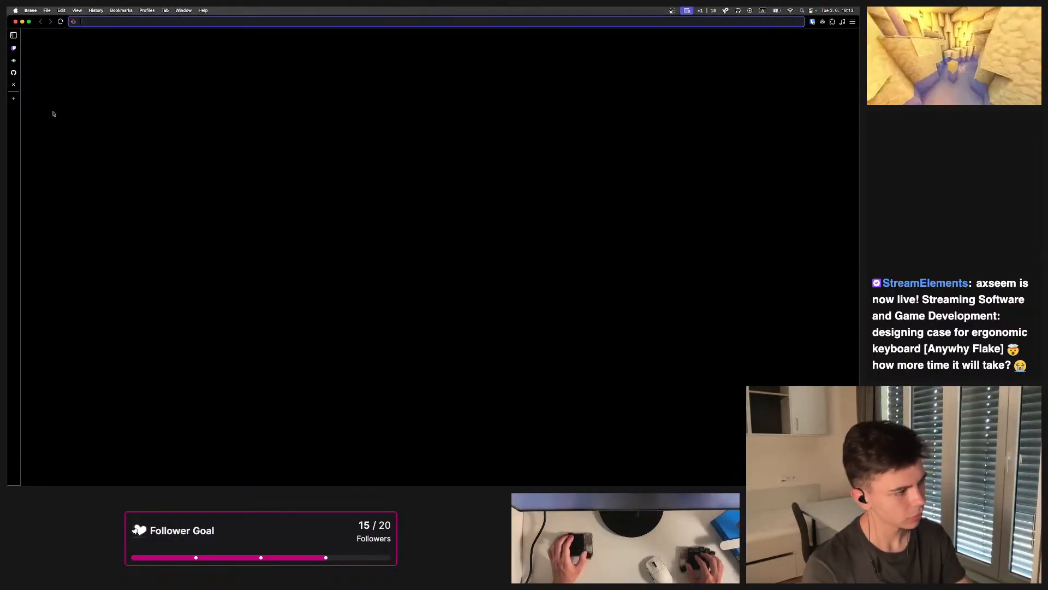
{"action": "type", "text": "translate"}
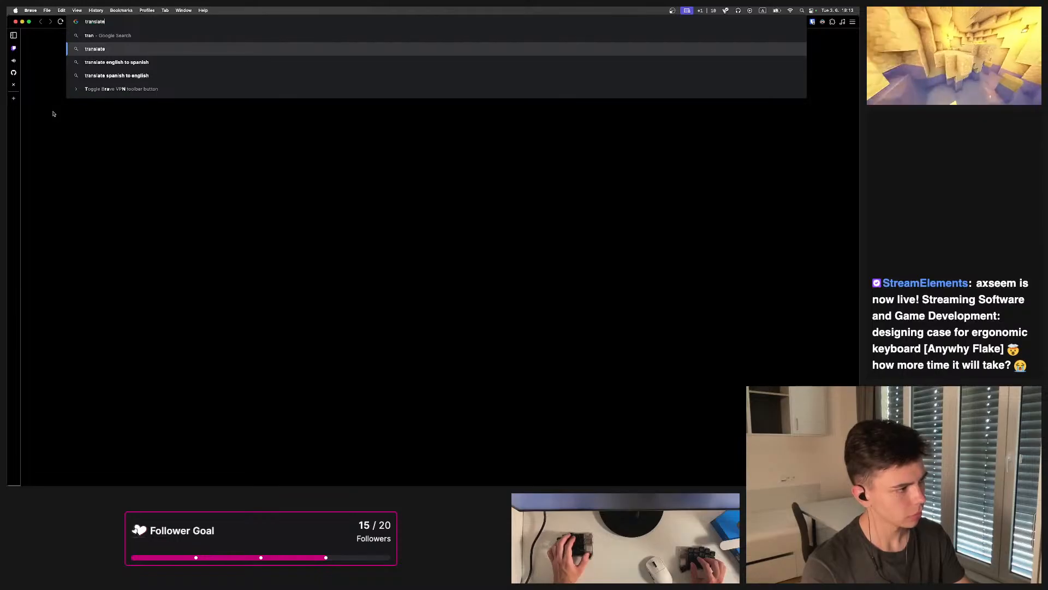
{"action": "type", "text": ".google.com"}
{"action": "key", "text": "Return"}
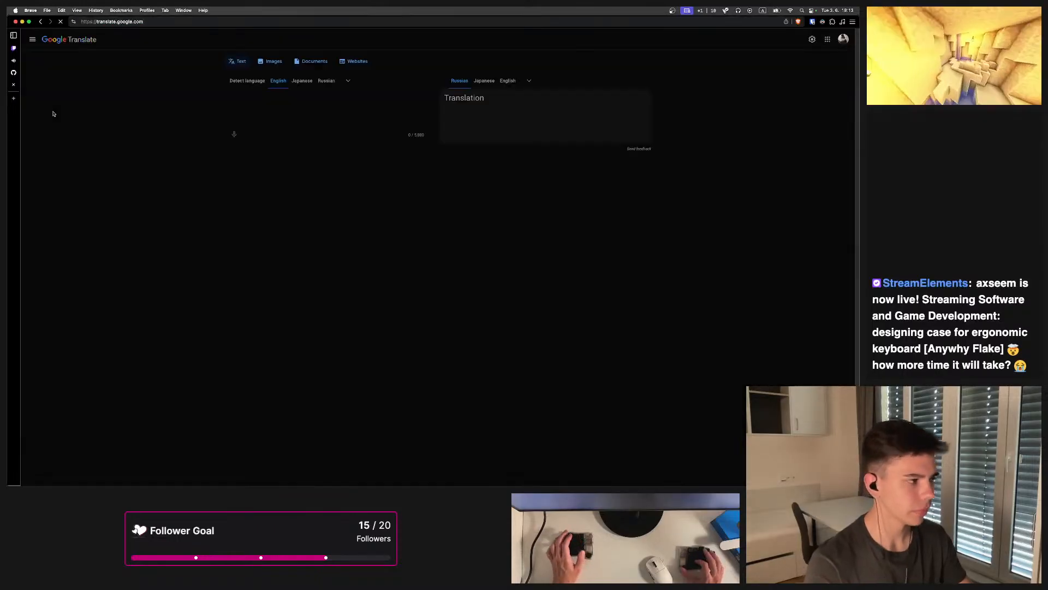
Translate "paste text" from English into Russian, trying voice input and dismissing the microphone permission request
{"action": "type", "text": "ste"}
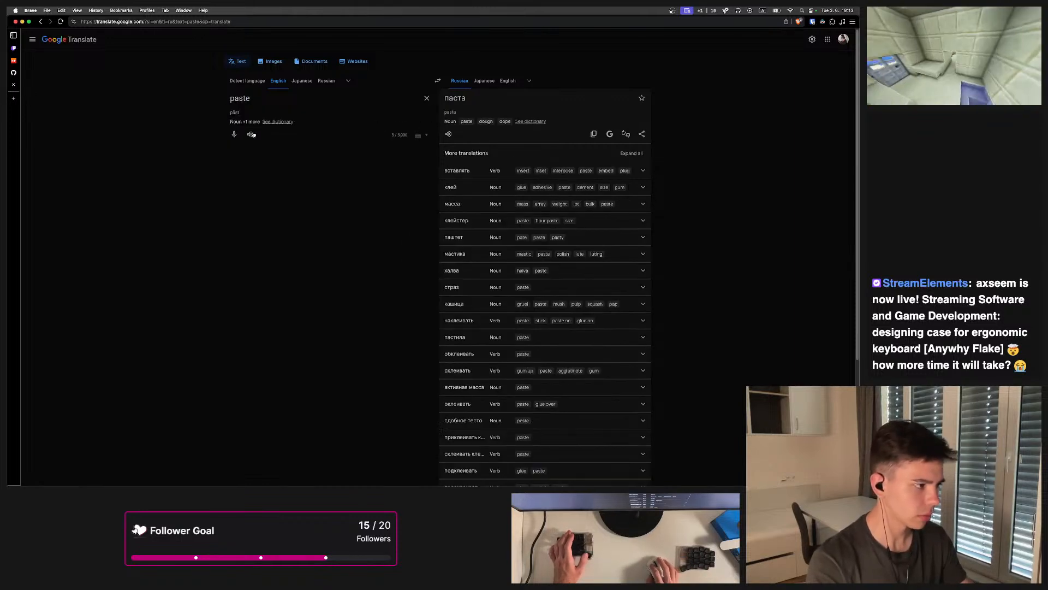
{"action": "type", "text": " text"}
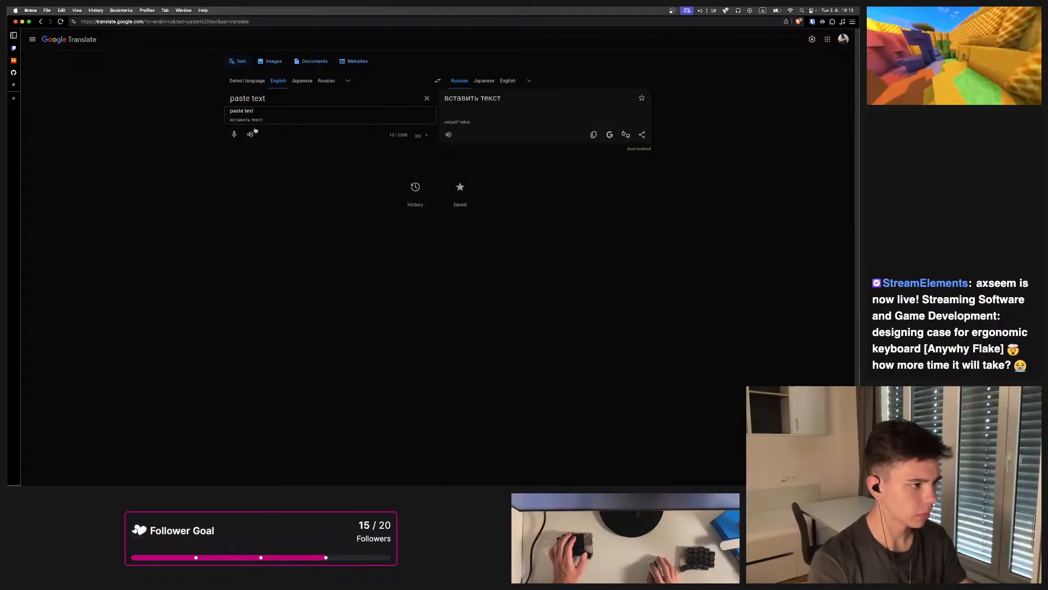
{"action": "left_click", "coordinate": [235, 135]}
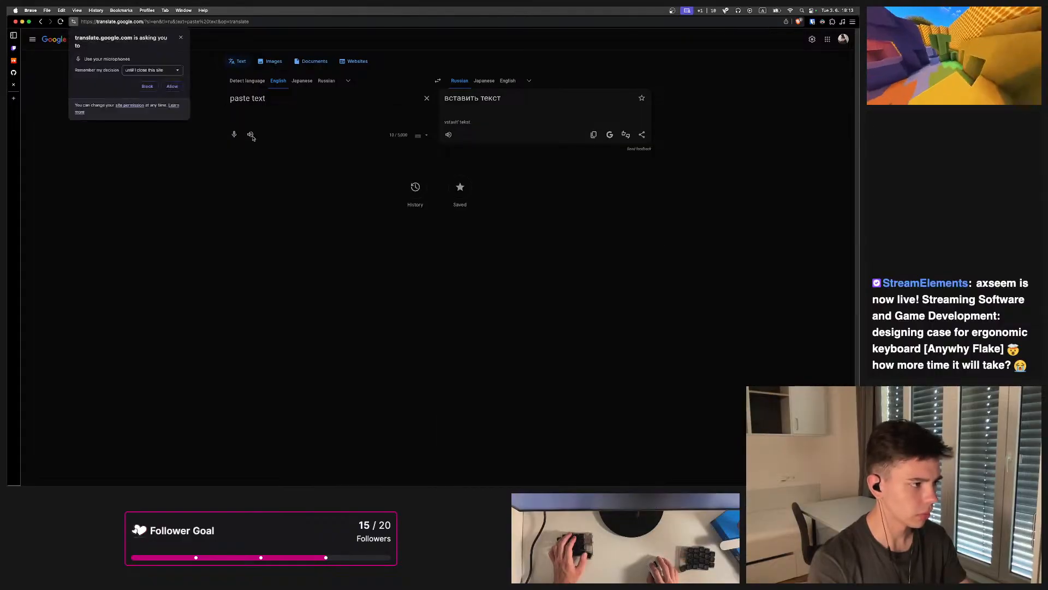
{"action": "left_click", "coordinate": [181, 37]}
Search the source-language list for English and close it without changing the language
{"action": "left_click", "coordinate": [347, 82]}
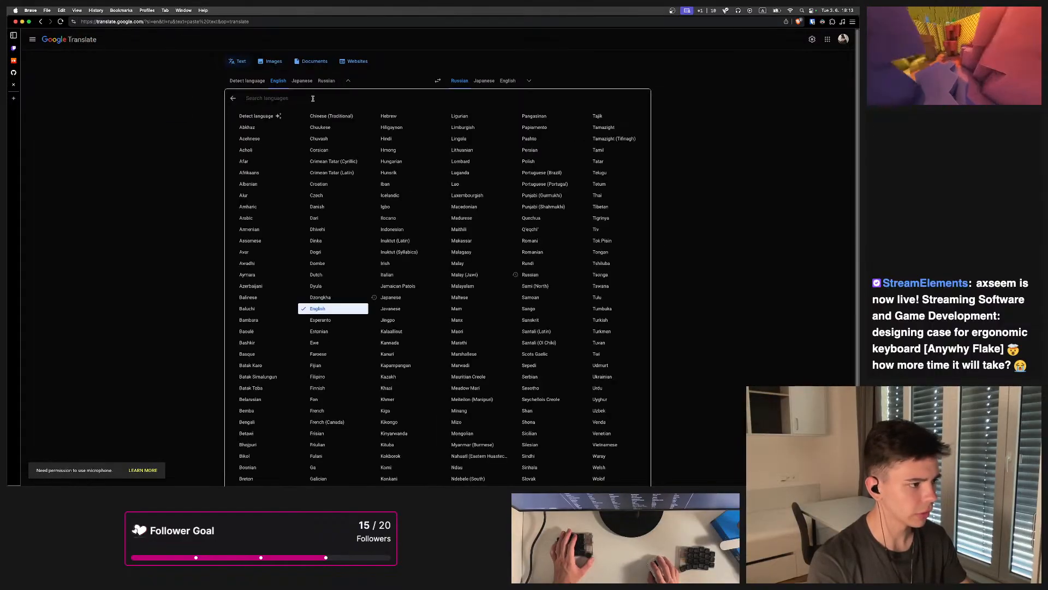
{"action": "type", "text": "br"}
{"action": "key", "text": "BackSpace"}
{"action": "key", "text": "BackSpace"}
{"action": "type", "text": "engl"}
{"action": "key", "text": "BackSpace"}
{"action": "key", "text": "BackSpace"}
{"action": "key", "text": "BackSpace"}
{"action": "key", "text": "BackSpace"}
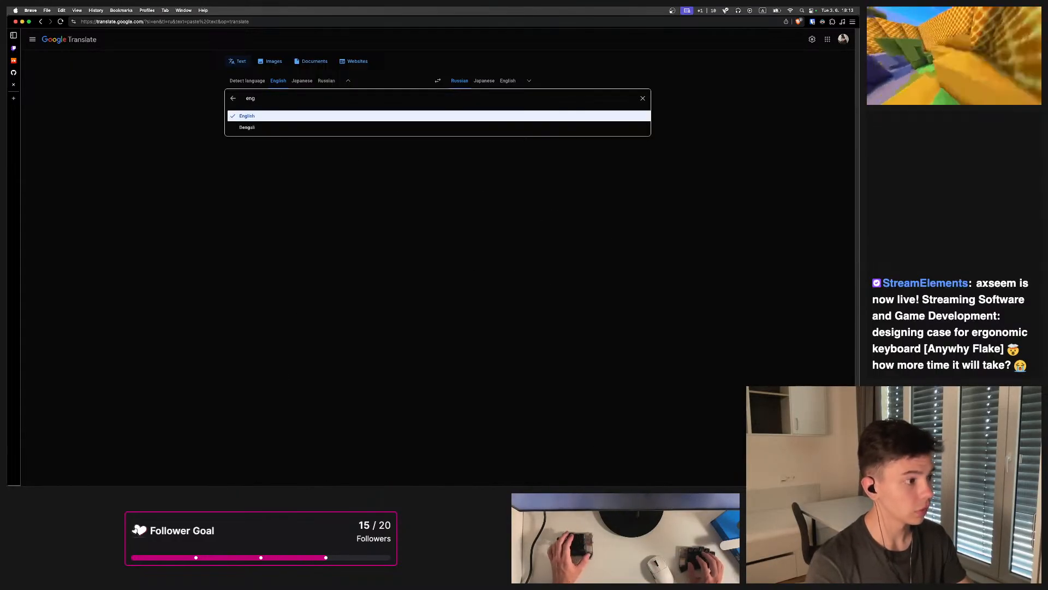
{"action": "left_click", "coordinate": [348, 81]}
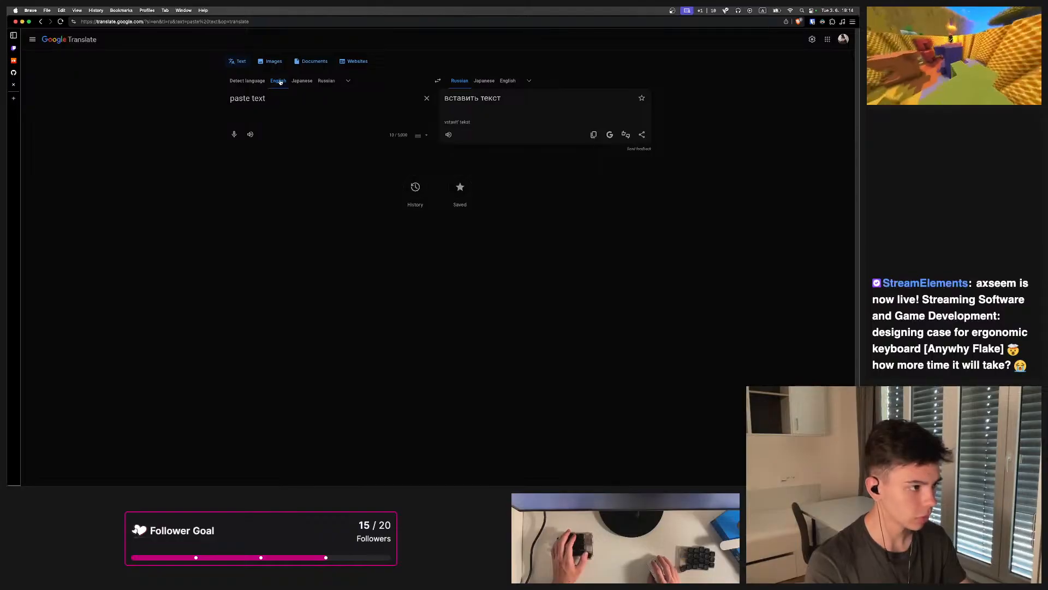
{"action": "left_click", "coordinate": [348, 82]}
{"action": "scroll", "coordinate": [351, 219], "scroll_direction": "down", "scroll_amount": 3}
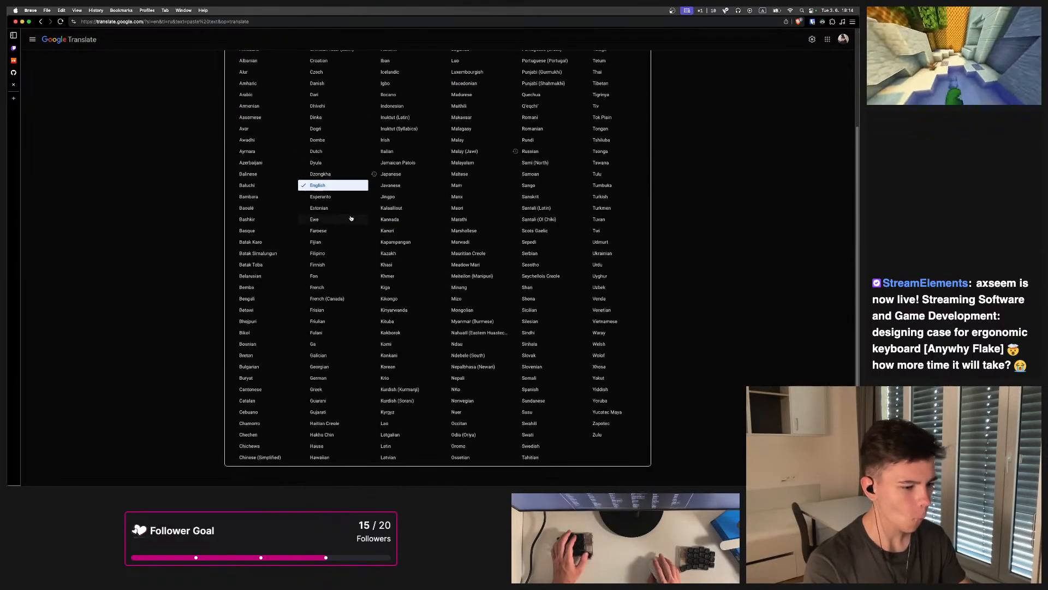
{"action": "scroll", "coordinate": [218, 169], "scroll_direction": "up", "scroll_amount": 2}
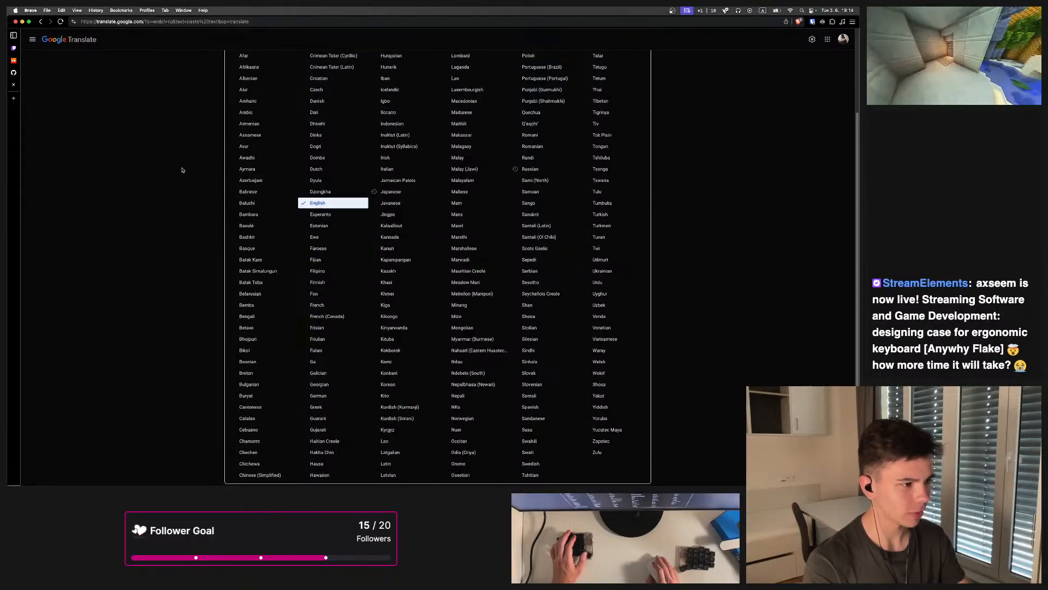
{"action": "key", "text": "Escape"}
Switch back to the FreeCAD sketch window
{"action": "left_click", "coordinate": [13, 86]}
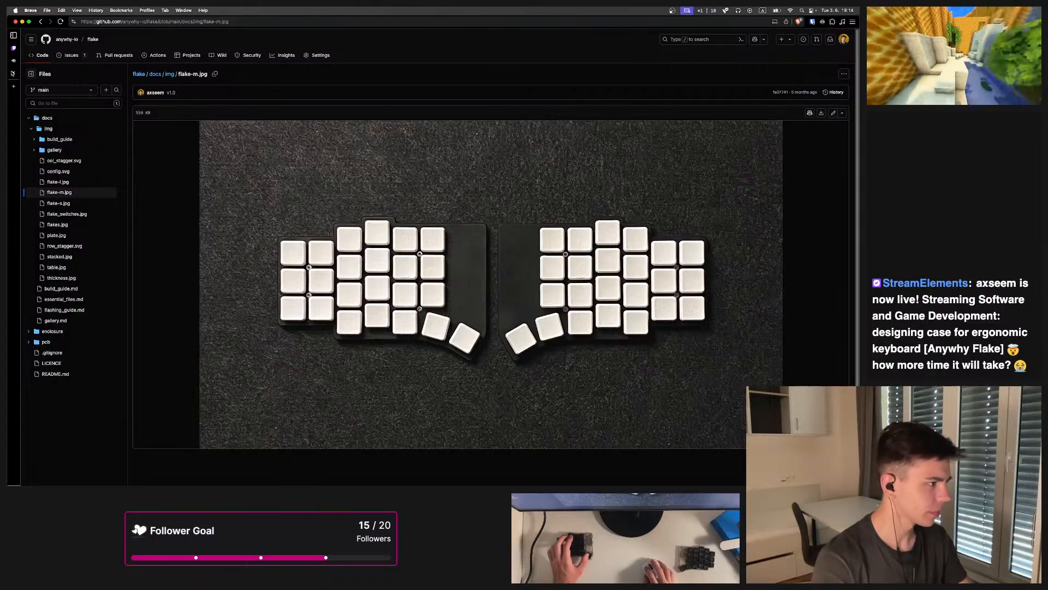
{"action": "left_click", "coordinate": [13, 74]}
{"action": "key", "text": "super+Tab"}
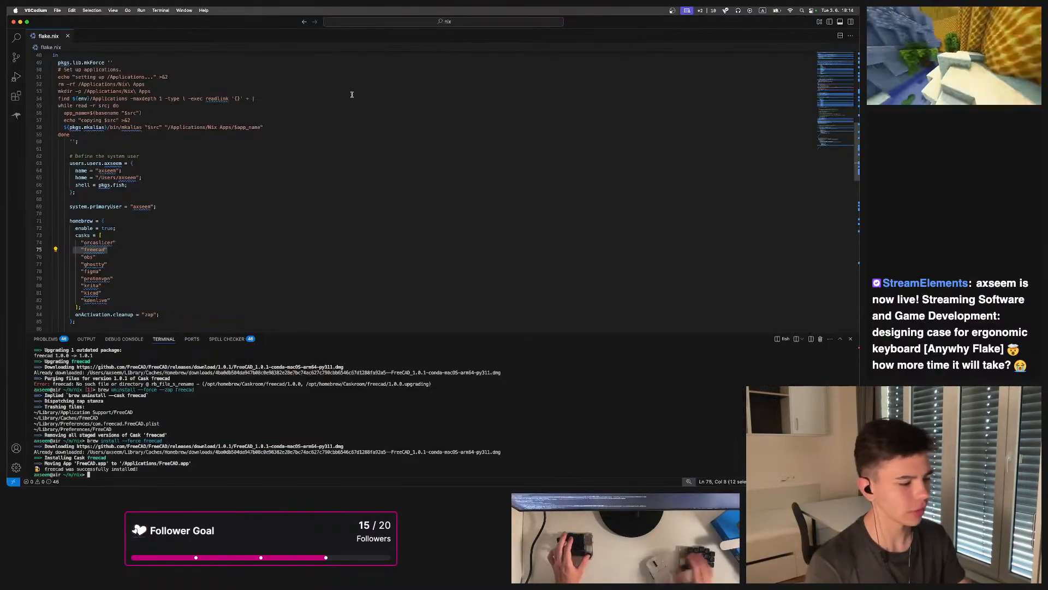
{"action": "key", "text": "super+Tab"}
{"action": "mouse_move", "coordinate": [387, 478]}
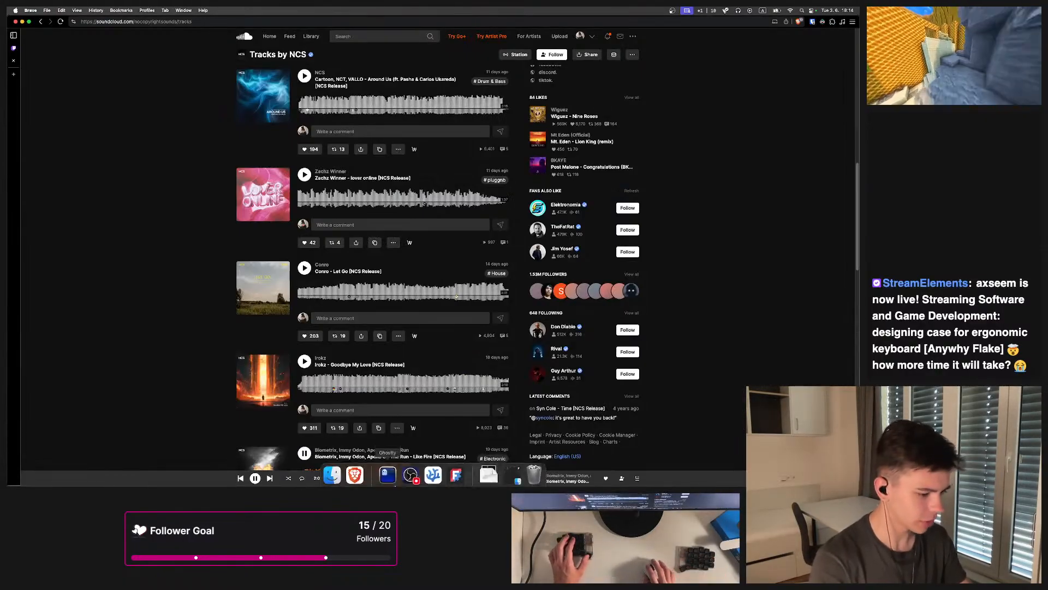
{"action": "left_click", "coordinate": [457, 472]}
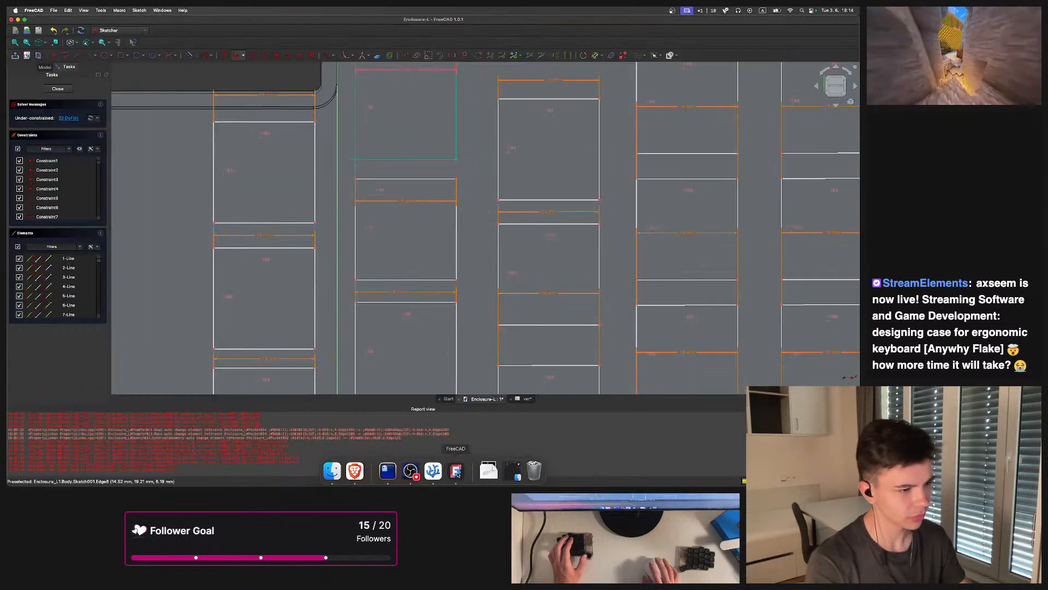
{"action": "scroll", "coordinate": [477, 174], "scroll_direction": "down", "scroll_amount": 5}
{"action": "scroll", "coordinate": [484, 172], "scroll_direction": "up", "scroll_amount": 5}
{"action": "left_click", "coordinate": [62, 57]}
{"action": "scroll", "coordinate": [318, 127], "scroll_direction": "up", "scroll_amount": 3}
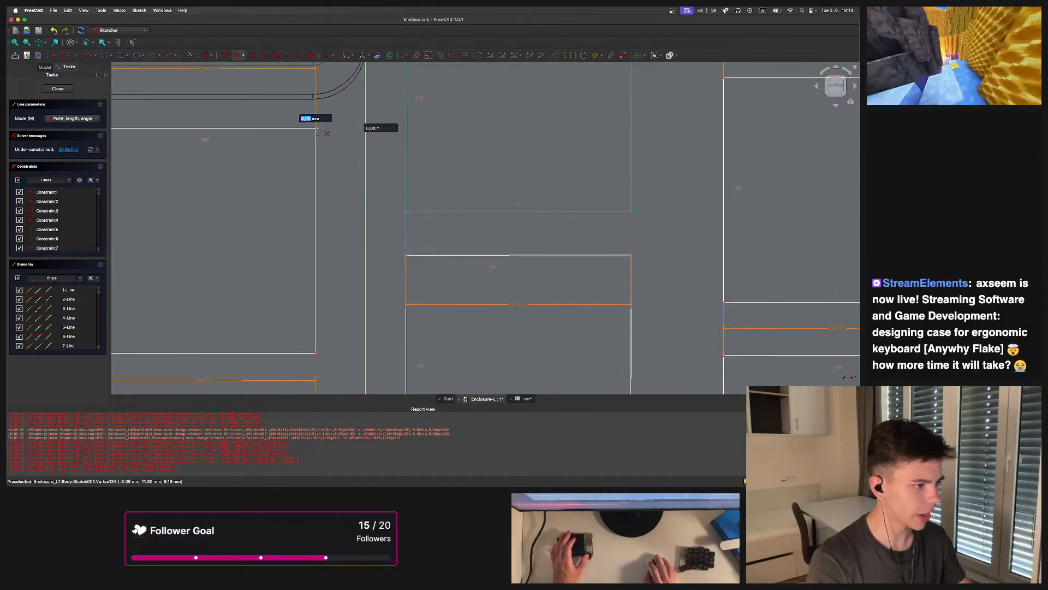
{"action": "scroll", "coordinate": [364, 173], "scroll_direction": "down", "scroll_amount": 4}
{"action": "key", "text": "Escape"}
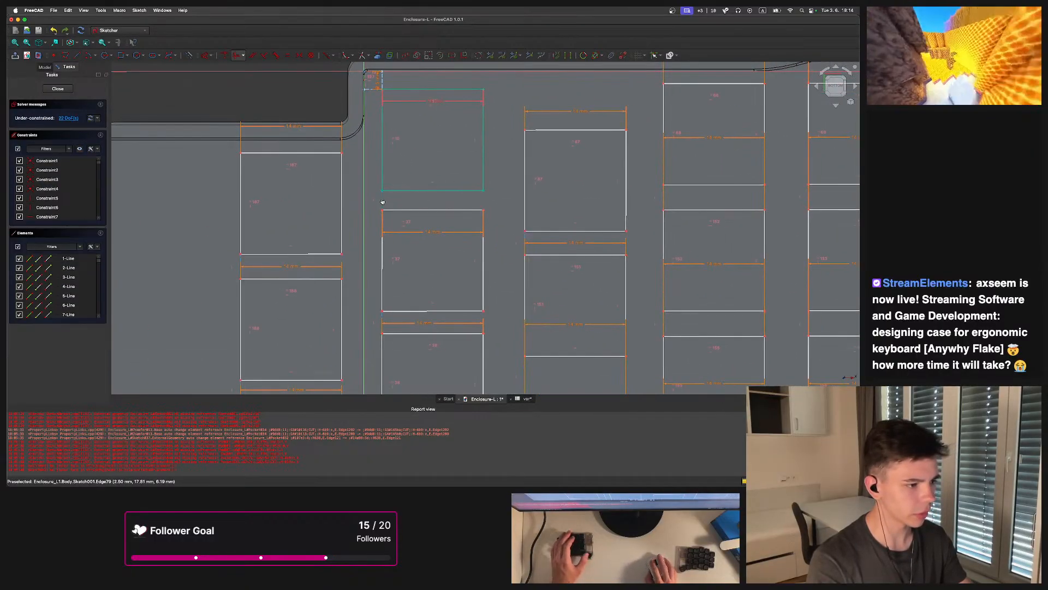
Constrain the vertical gap edge between the first two keys of the second column to <<var>>.key-<<var>>.switch
{"action": "left_click", "coordinate": [382, 202]}
{"action": "key", "text": "i"}
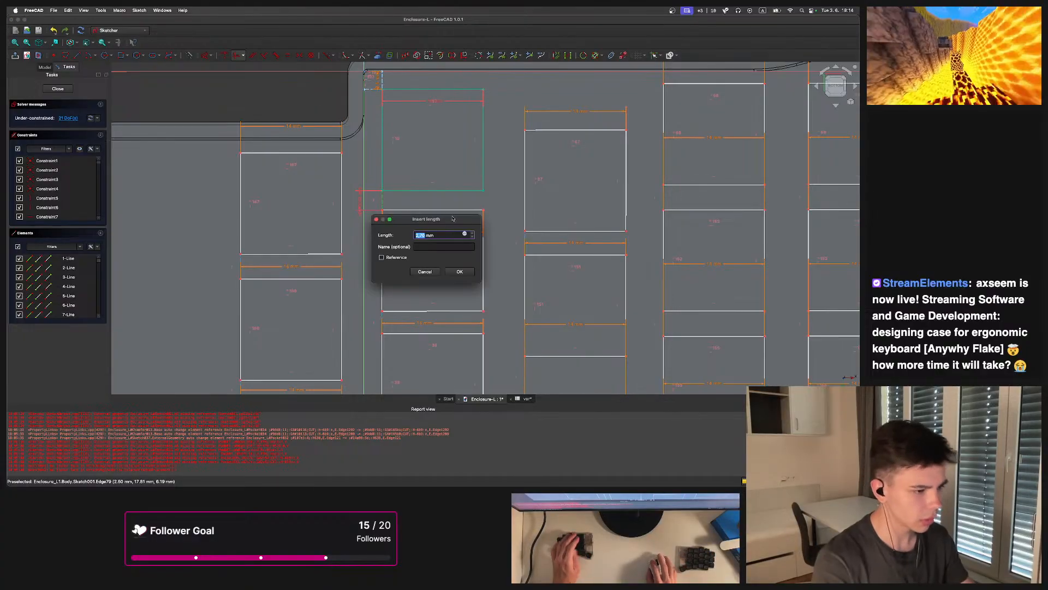
{"action": "left_click", "coordinate": [465, 234]}
{"action": "type", "text": "<<var>>."}
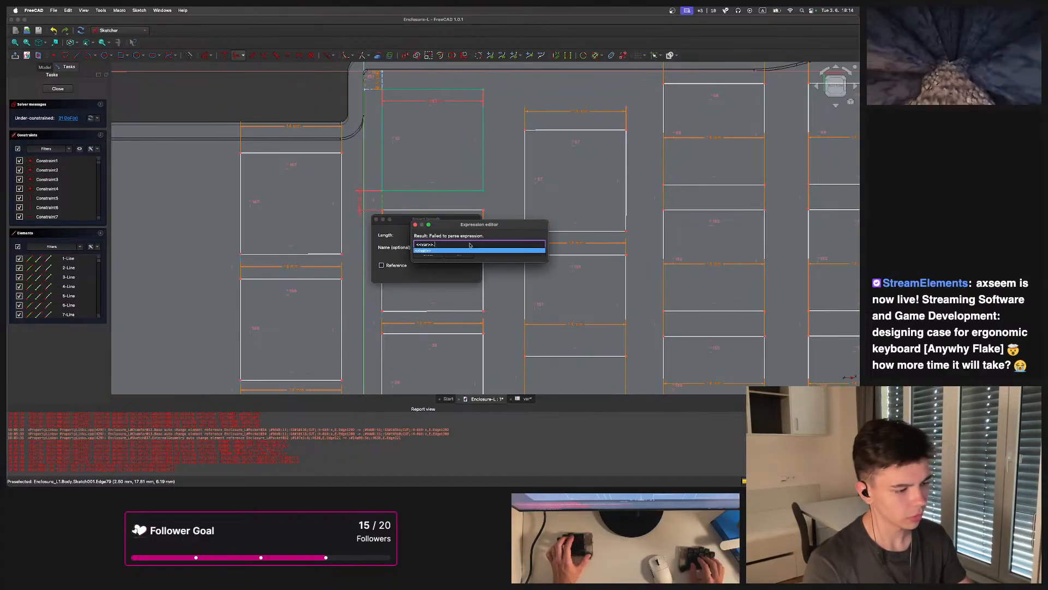
{"action": "type", "text": "key-"}
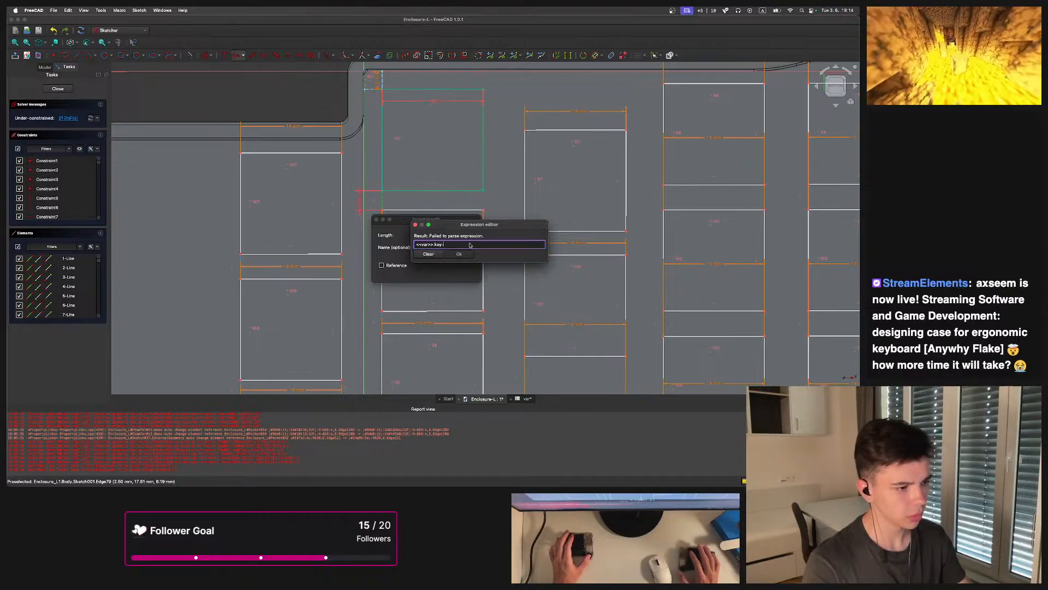
{"action": "type", "text": "<<var>>.switch"}
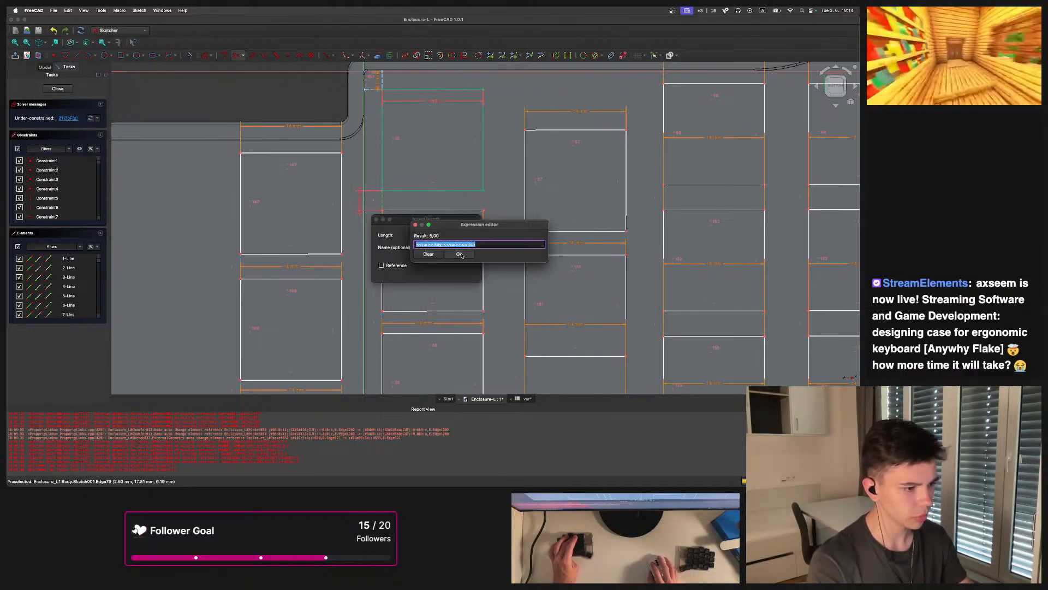
{"action": "left_click", "coordinate": [459, 255]}
{"action": "key", "text": "Return"}
Hide the constraint labels and drag keys around the sketch to test which geometry is still free to move
{"action": "scroll", "coordinate": [385, 210], "scroll_direction": "down", "scroll_amount": 3}
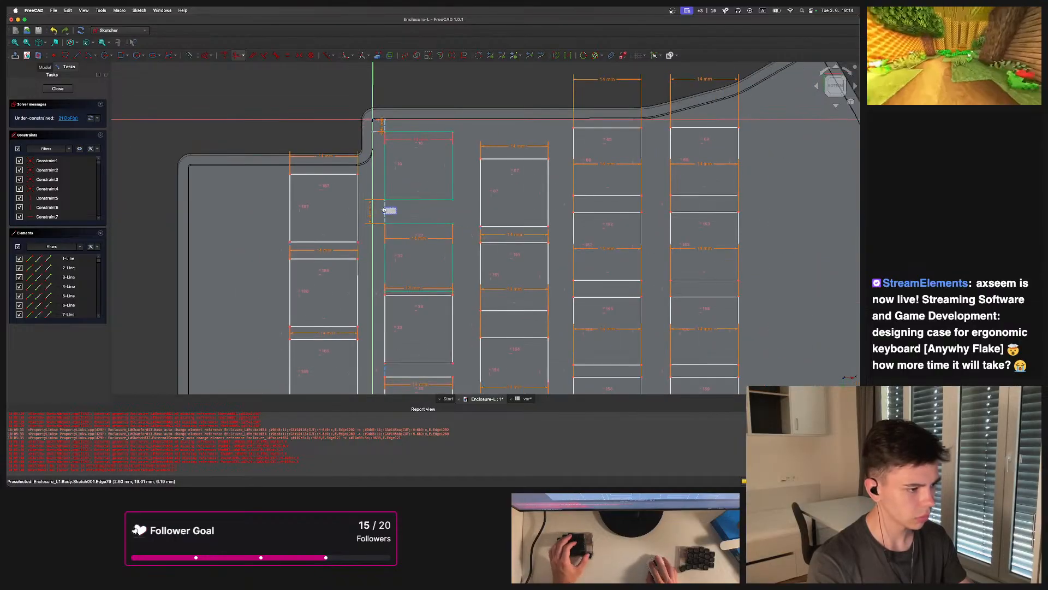
{"action": "middle_click_drag", "start_coordinate": [385, 275], "coordinate": [400, 215]}
{"action": "scroll", "coordinate": [401, 214], "scroll_direction": "up", "scroll_amount": 3}
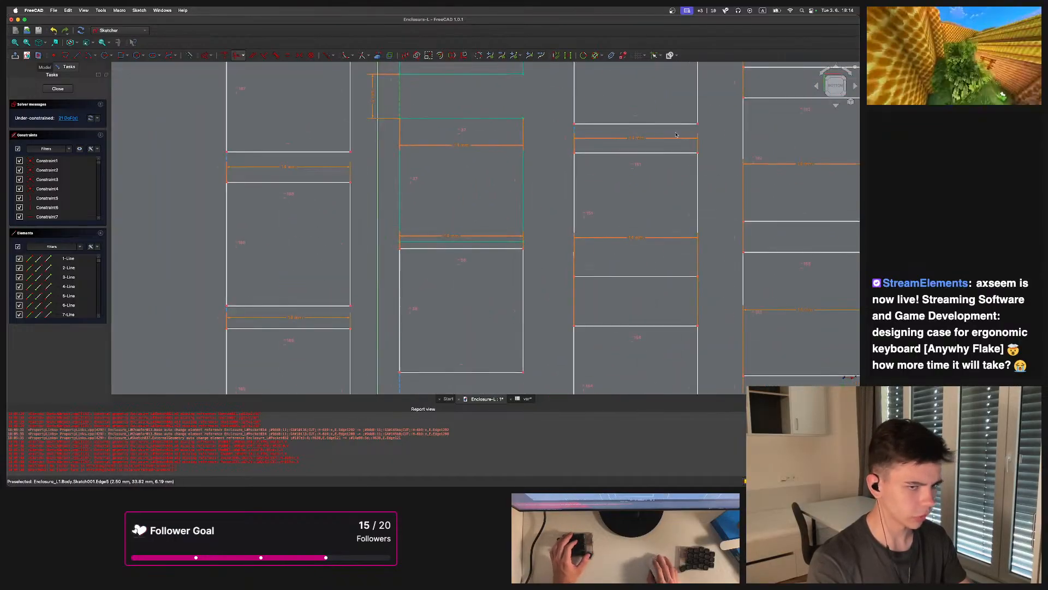
{"action": "left_click", "coordinate": [623, 55]}
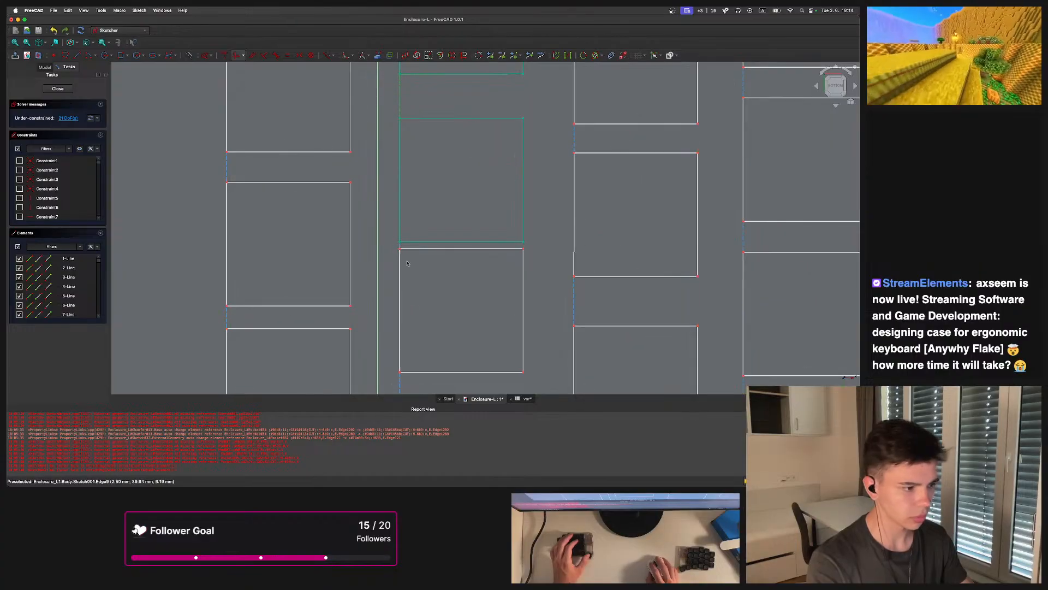
{"action": "middle_click_drag", "start_coordinate": [435, 316], "coordinate": [444, 321]}
{"action": "middle_click_drag", "start_coordinate": [227, 322], "coordinate": [289, 309]}
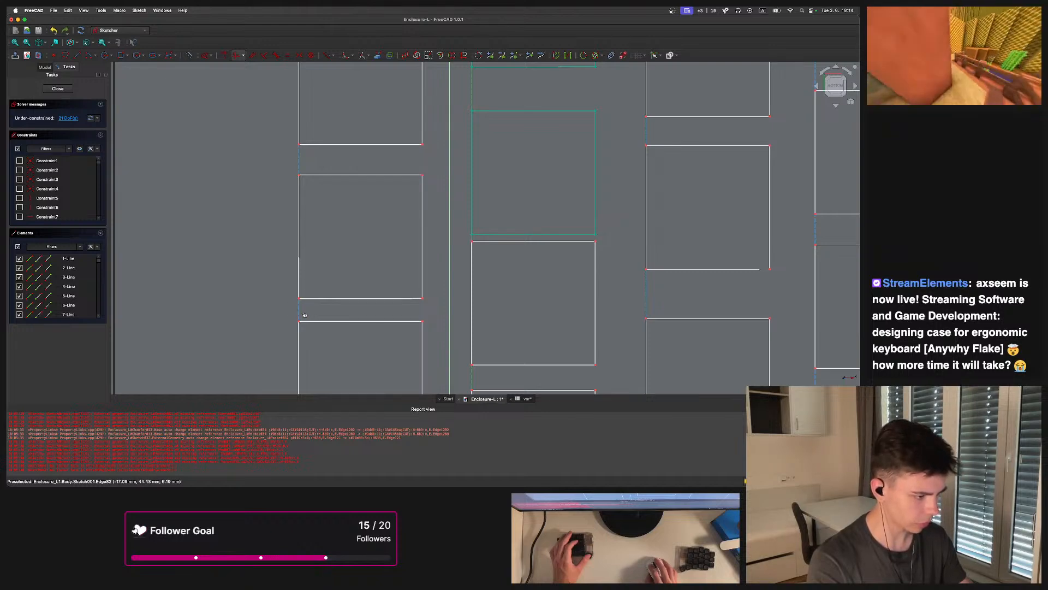
{"action": "scroll", "coordinate": [301, 164], "scroll_direction": "down", "scroll_amount": 5}
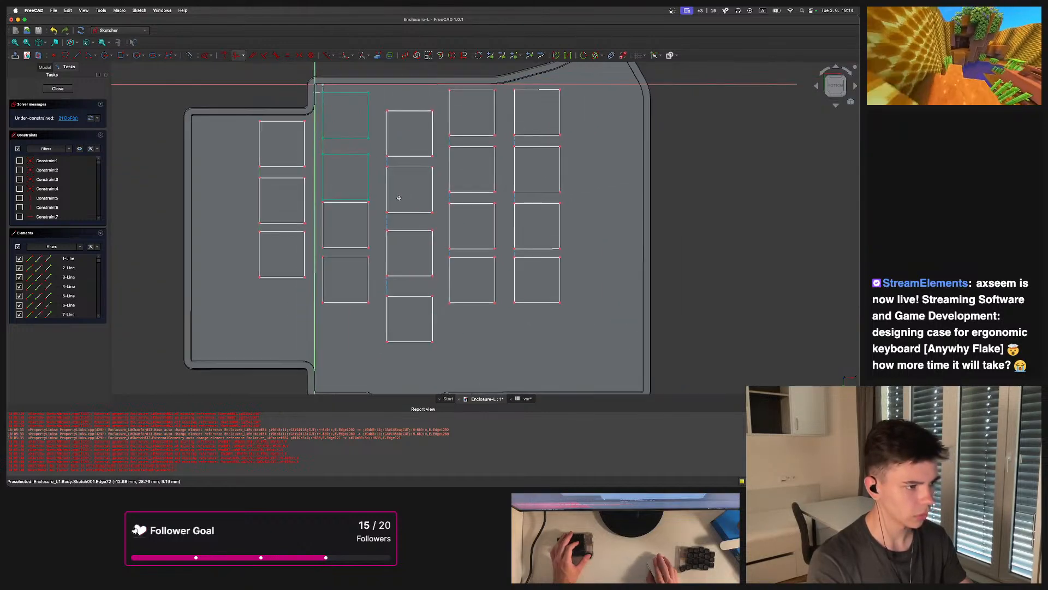
{"action": "scroll", "coordinate": [372, 159], "scroll_direction": "up", "scroll_amount": 3}
{"action": "middle_click_drag", "start_coordinate": [373, 184], "coordinate": [379, 129]}
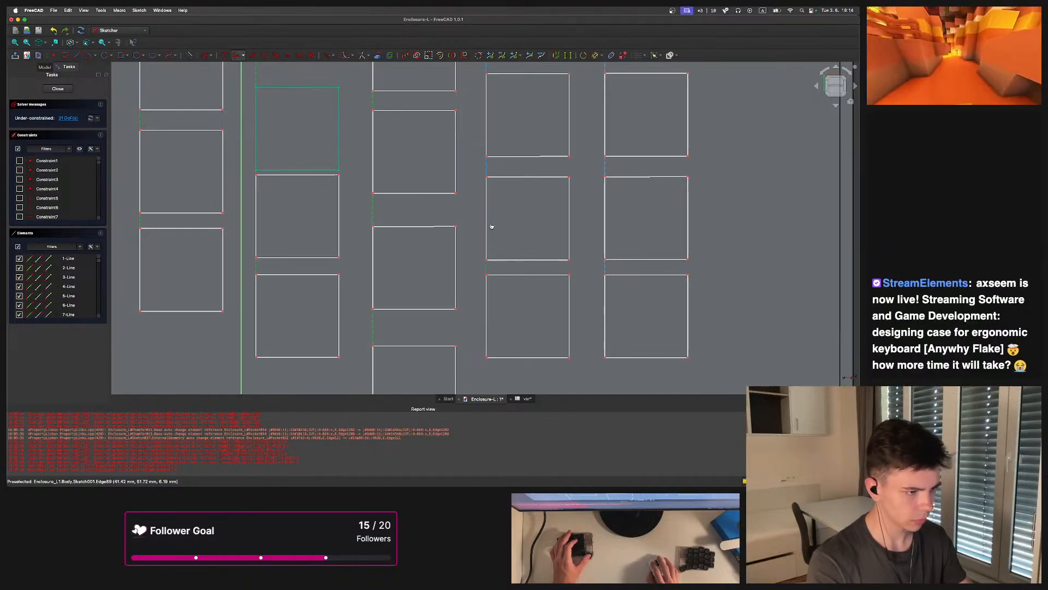
{"action": "middle_click_drag", "start_coordinate": [496, 168], "coordinate": [473, 187]}
{"action": "middle_click_drag", "start_coordinate": [581, 261], "coordinate": [579, 170]}
{"action": "scroll", "coordinate": [579, 308], "scroll_direction": "down", "scroll_amount": 10}
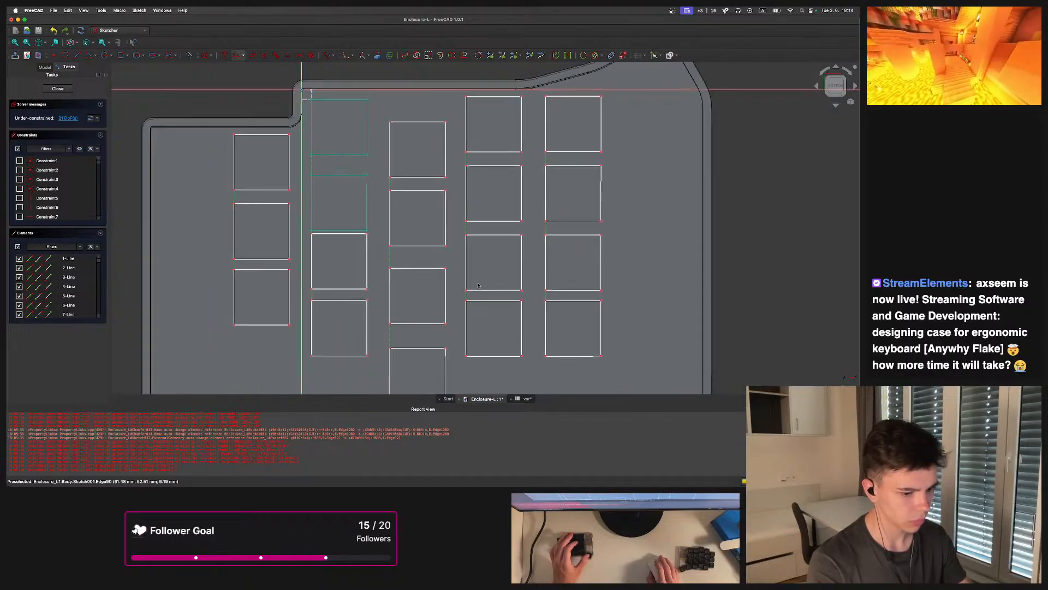
{"action": "scroll", "coordinate": [463, 267], "scroll_direction": "up", "scroll_amount": 10}
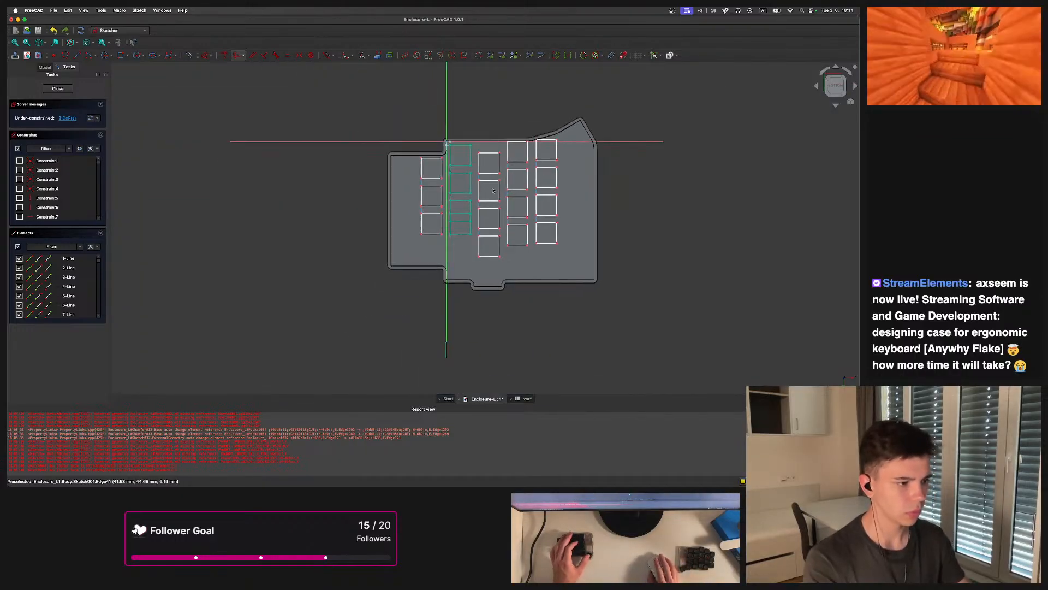
{"action": "left_click", "coordinate": [623, 56]}
{"action": "left_click", "coordinate": [623, 56]}
{"action": "scroll", "coordinate": [442, 259], "scroll_direction": "up", "scroll_amount": 5}
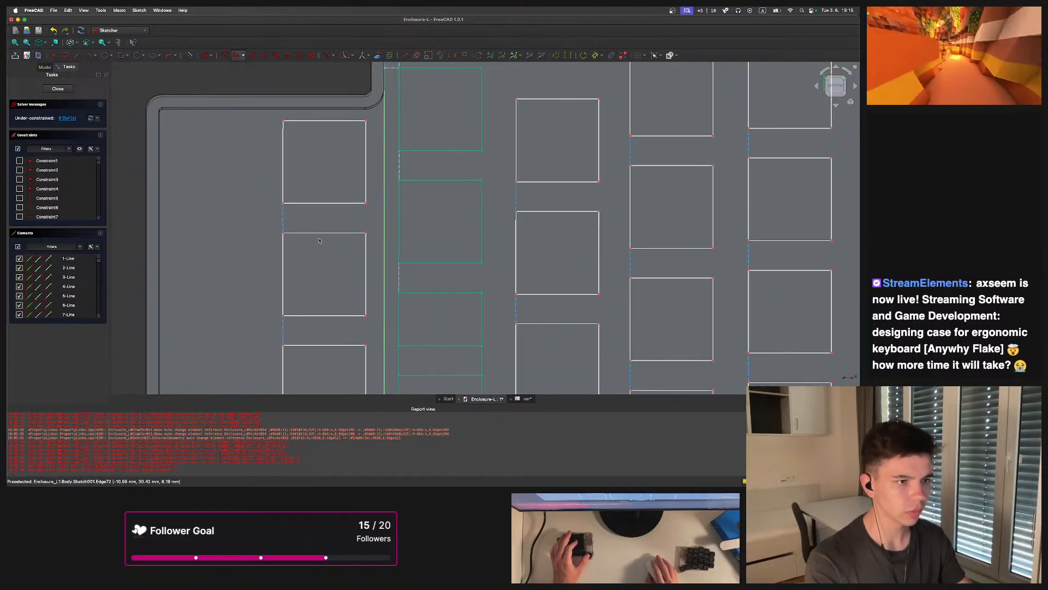
Draw a construction line from the top corner of a first-column key to the second-column key
{"action": "left_click", "coordinate": [77, 55]}
{"action": "left_click", "coordinate": [276, 132]}
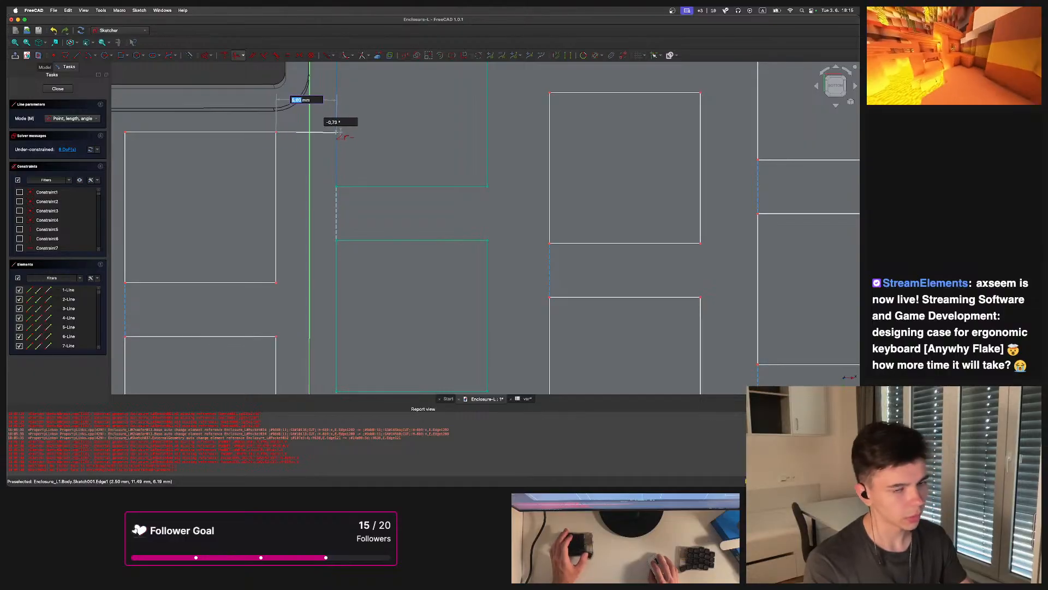
{"action": "left_click", "coordinate": [336, 132]}
{"action": "scroll", "coordinate": [377, 153], "scroll_direction": "down", "scroll_amount": 3}
{"action": "scroll", "coordinate": [365, 140], "scroll_direction": "up", "scroll_amount": 3}
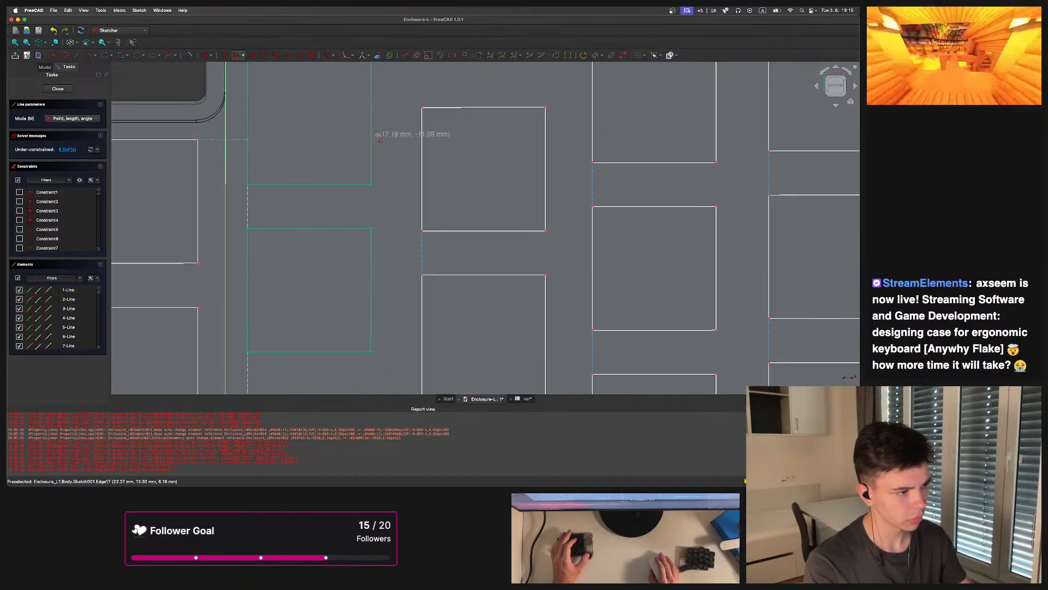
Connect the second-column key top to the third-column key with further construction geometry, then leave the drawing tool
{"action": "key", "text": "g"}
{"action": "key", "text": "a"}
{"action": "left_click", "coordinate": [426, 146]}
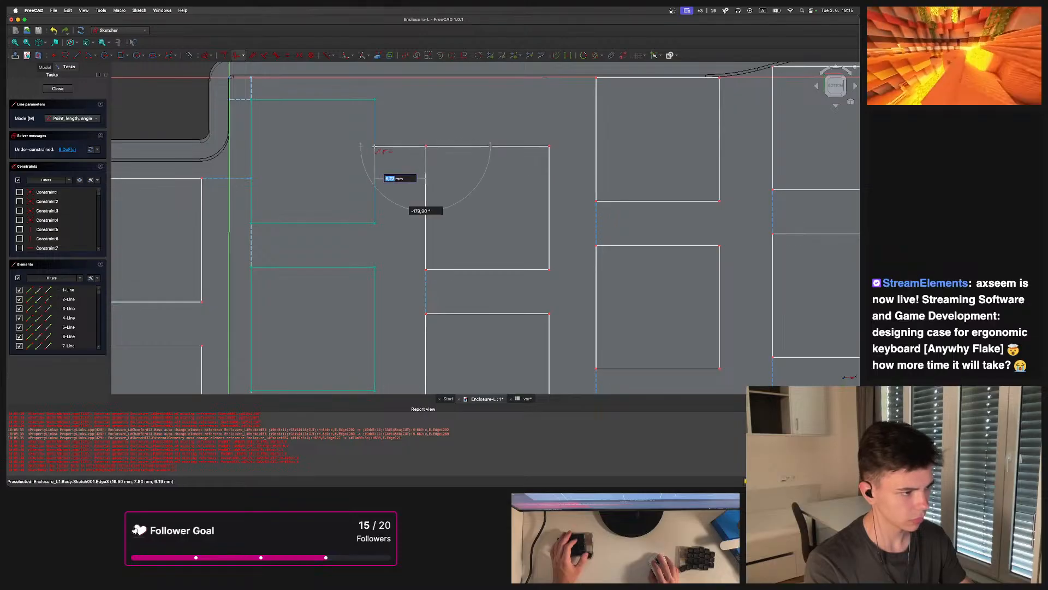
{"action": "key", "text": "m"}
{"action": "scroll", "coordinate": [382, 148], "scroll_direction": "down", "scroll_amount": 3}
{"action": "scroll", "coordinate": [480, 143], "scroll_direction": "up", "scroll_amount": 3}
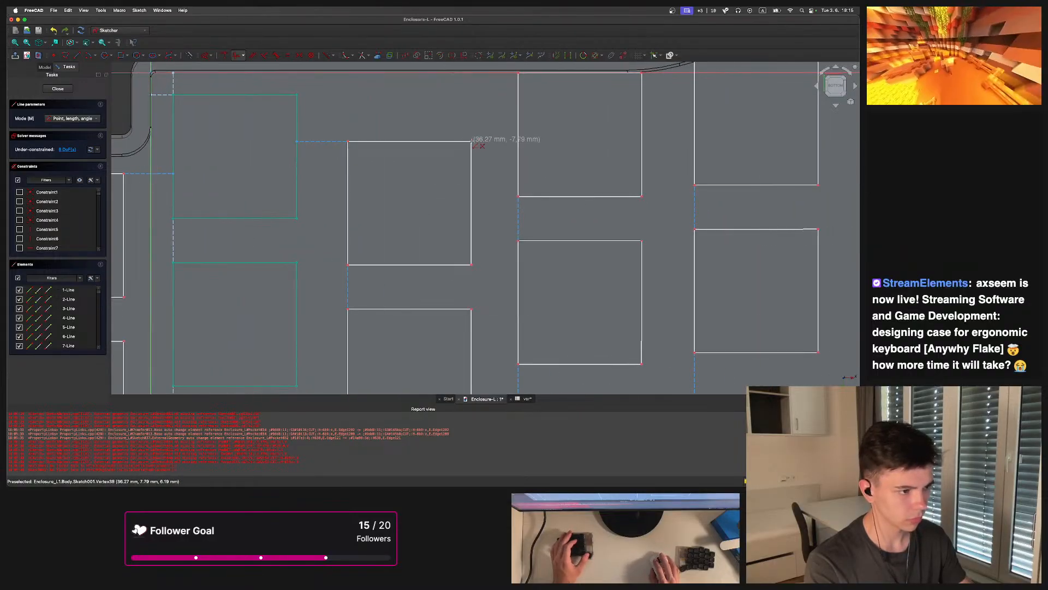
{"action": "left_click", "coordinate": [518, 141]}
{"action": "middle_click_drag", "start_coordinate": [579, 166], "coordinate": [441, 168]}
{"action": "scroll", "coordinate": [505, 197], "scroll_direction": "down", "scroll_amount": 5}
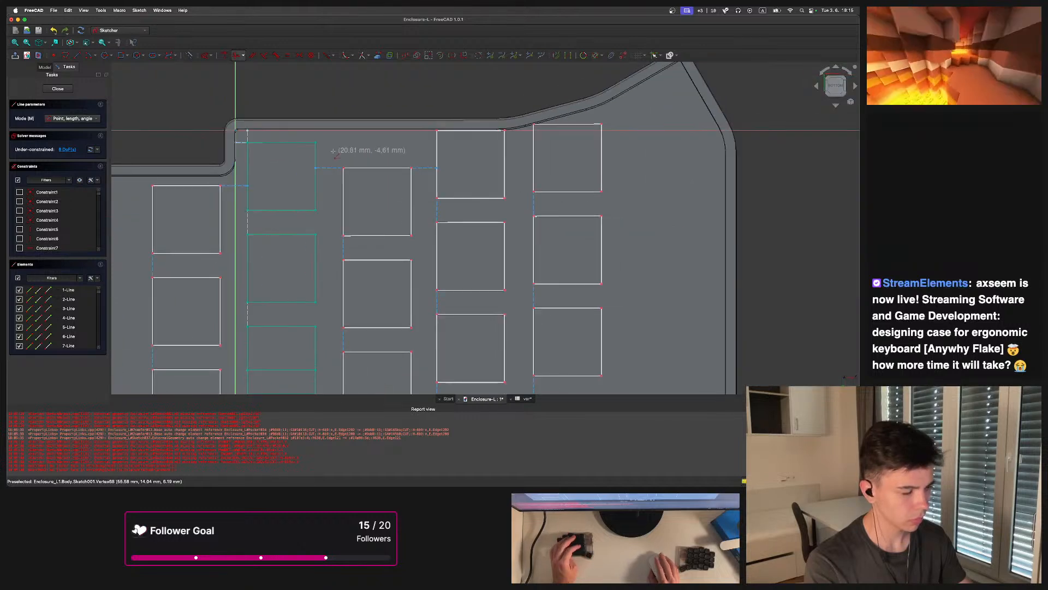
{"action": "scroll", "coordinate": [495, 164], "scroll_direction": "up", "scroll_amount": 4}
{"action": "middle_click_drag", "start_coordinate": [495, 164], "coordinate": [384, 165]}
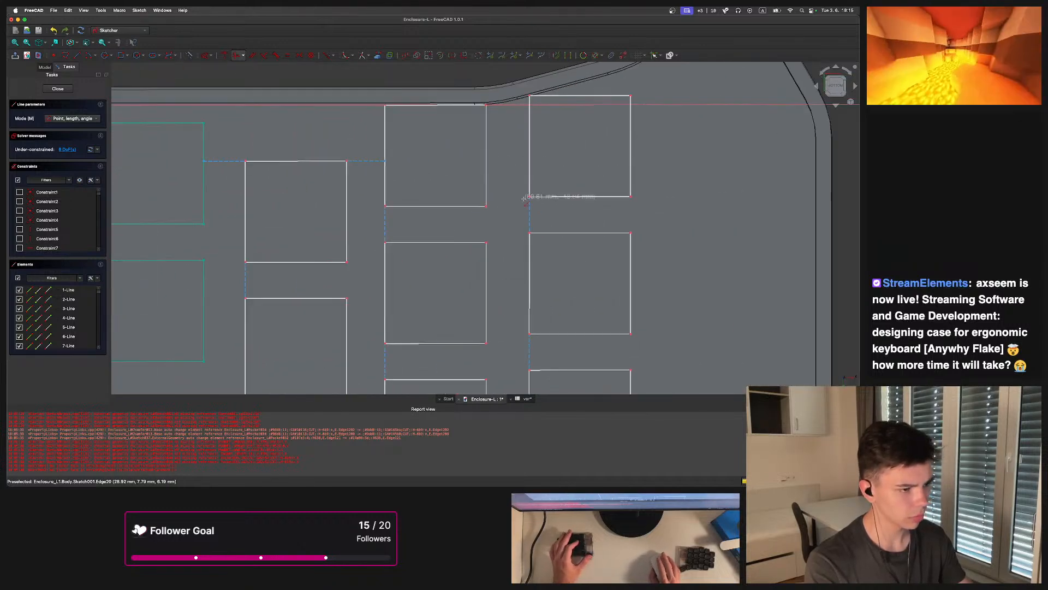
{"action": "scroll", "coordinate": [486, 127], "scroll_direction": "down", "scroll_amount": 1}
{"action": "scroll", "coordinate": [480, 129], "scroll_direction": "down", "scroll_amount": 1}
{"action": "scroll", "coordinate": [481, 126], "scroll_direction": "up", "scroll_amount": 3}
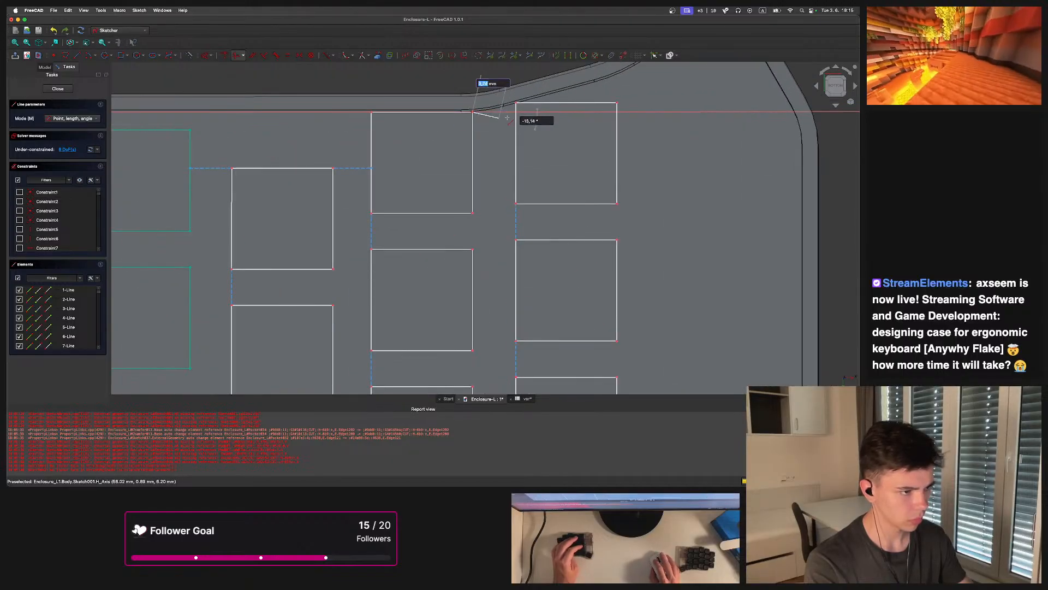
{"action": "key", "text": "Escape"}
{"action": "scroll", "coordinate": [519, 112], "scroll_direction": "down", "scroll_amount": 4}
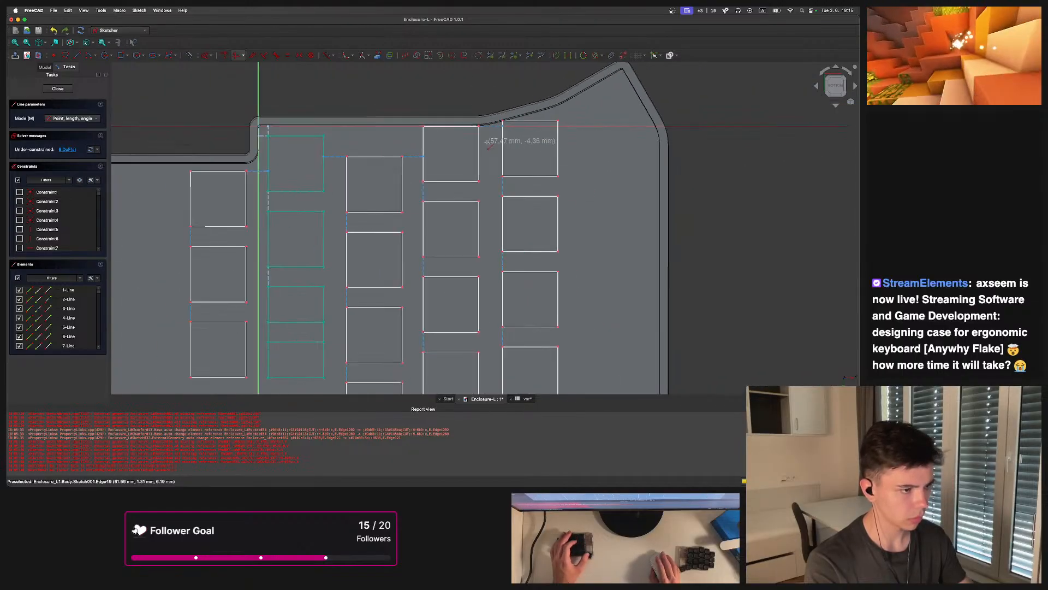
Leave the sketch and reopen Sketch001 for editing from the model tree
{"action": "scroll", "coordinate": [549, 108], "scroll_direction": "up", "scroll_amount": 7}
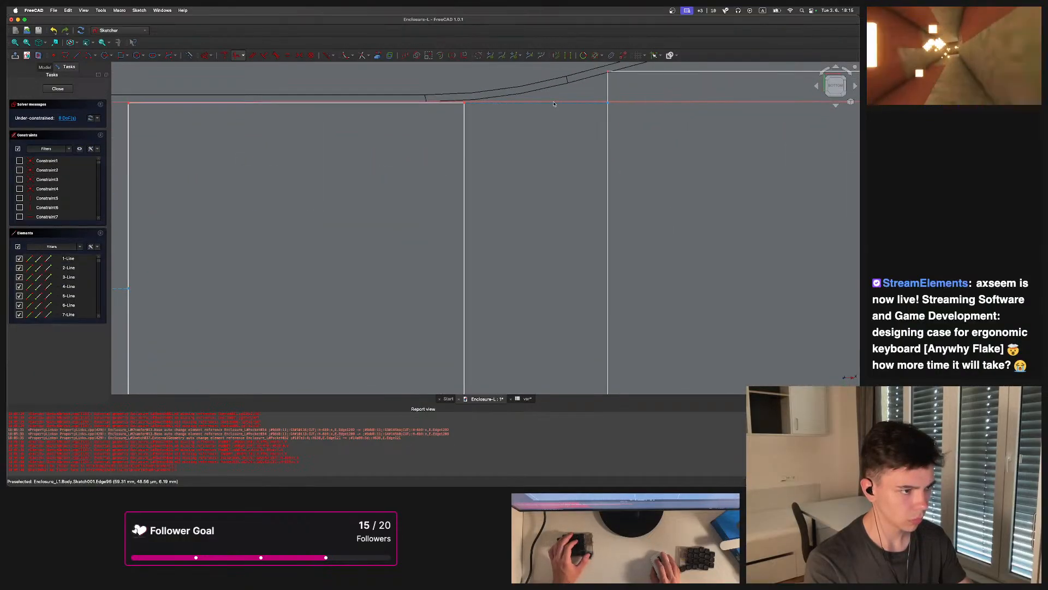
{"action": "scroll", "coordinate": [437, 131], "scroll_direction": "down", "scroll_amount": 1}
{"action": "mouse_move", "coordinate": [419, 161]}
{"action": "middle_mouse_down"}
{"action": "mouse_move", "coordinate": [377, 117]}
{"action": "mouse_move", "coordinate": [396, 93]}
{"action": "mouse_move", "coordinate": [426, 86]}
{"action": "mouse_move", "coordinate": [325, 124]}
{"action": "mouse_move", "coordinate": [311, 103]}
{"action": "middle_mouse_up"}
{"action": "scroll", "coordinate": [325, 142], "scroll_direction": "down", "scroll_amount": 5}
{"action": "middle_click_drag", "start_coordinate": [347, 179], "coordinate": [609, 155]}
{"action": "scroll", "coordinate": [610, 155], "scroll_direction": "down", "scroll_amount": 3}
{"action": "scroll", "coordinate": [543, 188], "scroll_direction": "up", "scroll_amount": 2}
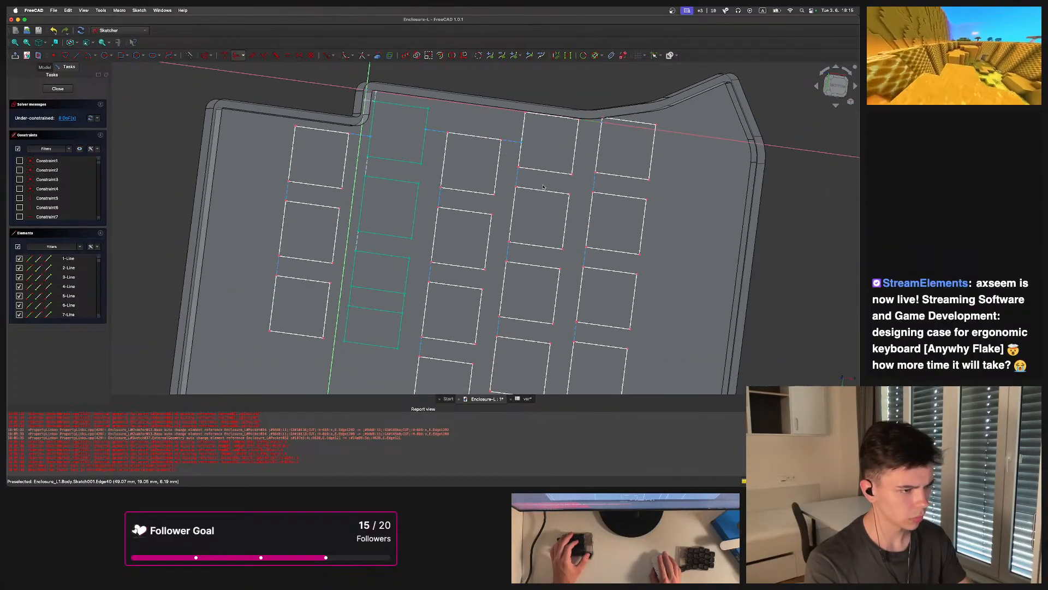
{"action": "key", "text": "Escape"}
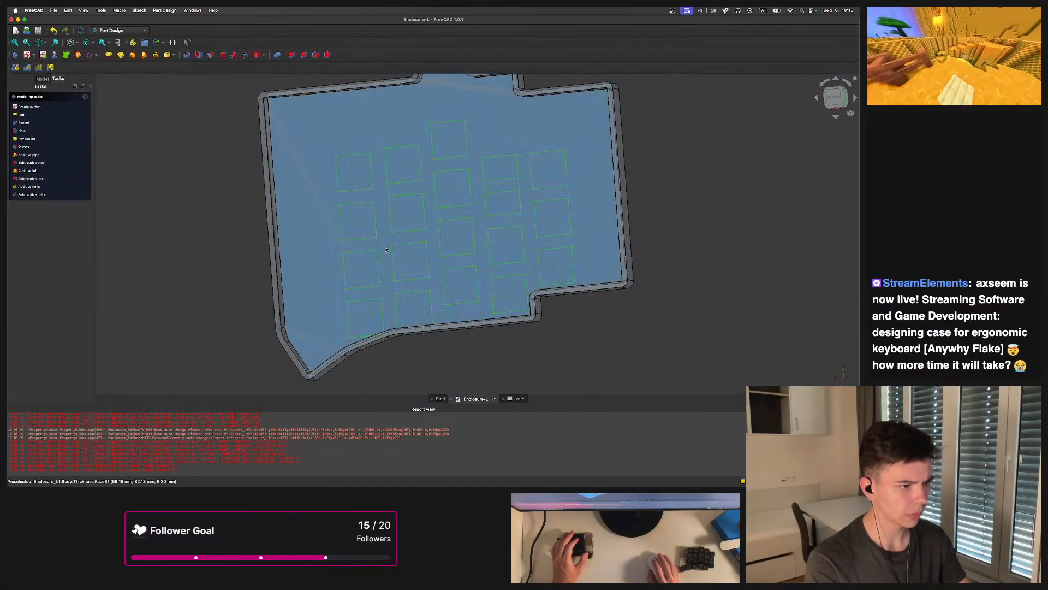
{"action": "left_click", "coordinate": [42, 78]}
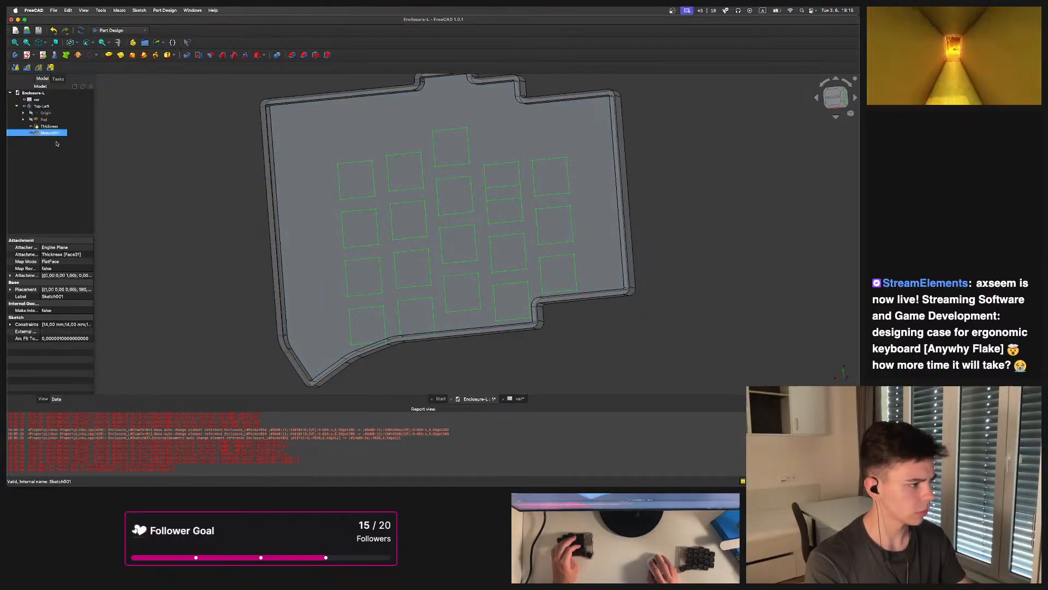
{"action": "double_click", "coordinate": [55, 134]}
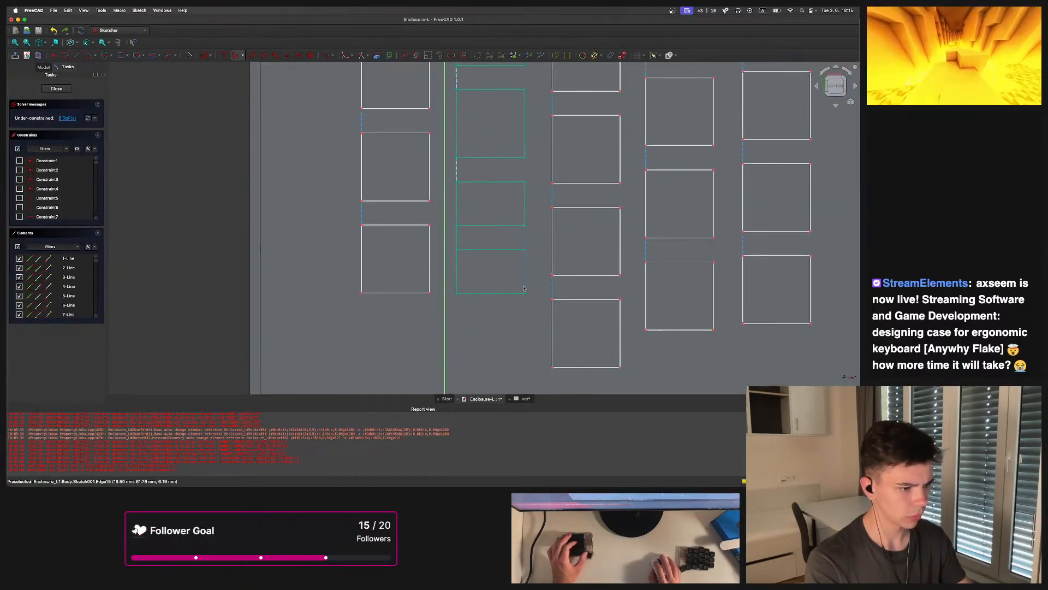
Delete a gap constraint between second-column keys and undo the deletion
{"action": "scroll", "coordinate": [462, 227], "scroll_direction": "down", "scroll_amount": 2}
{"action": "scroll", "coordinate": [461, 229], "scroll_direction": "up", "scroll_amount": 5}
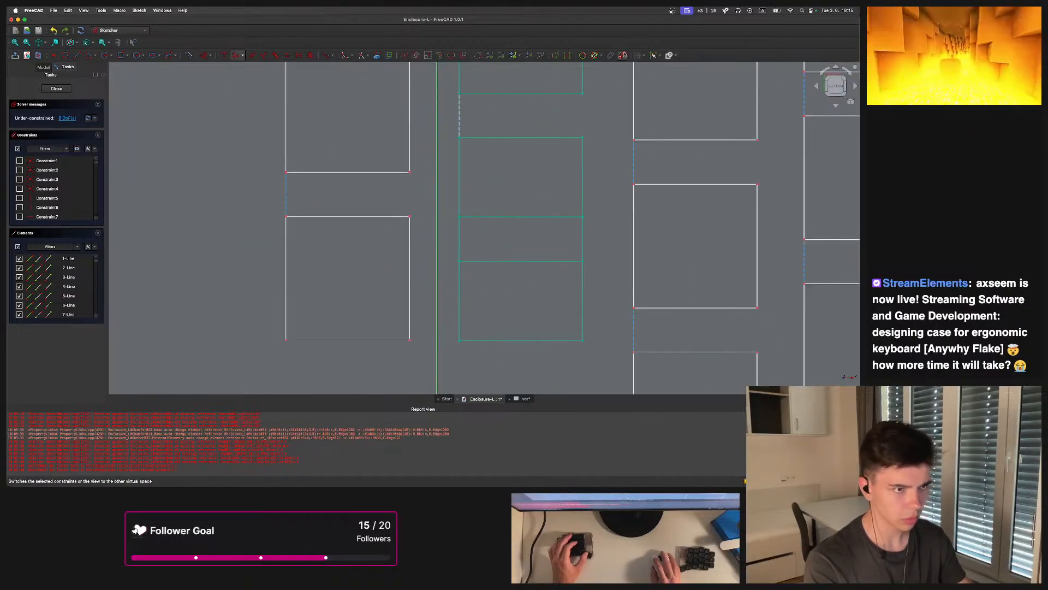
{"action": "scroll", "coordinate": [465, 234], "scroll_direction": "up", "scroll_amount": 3}
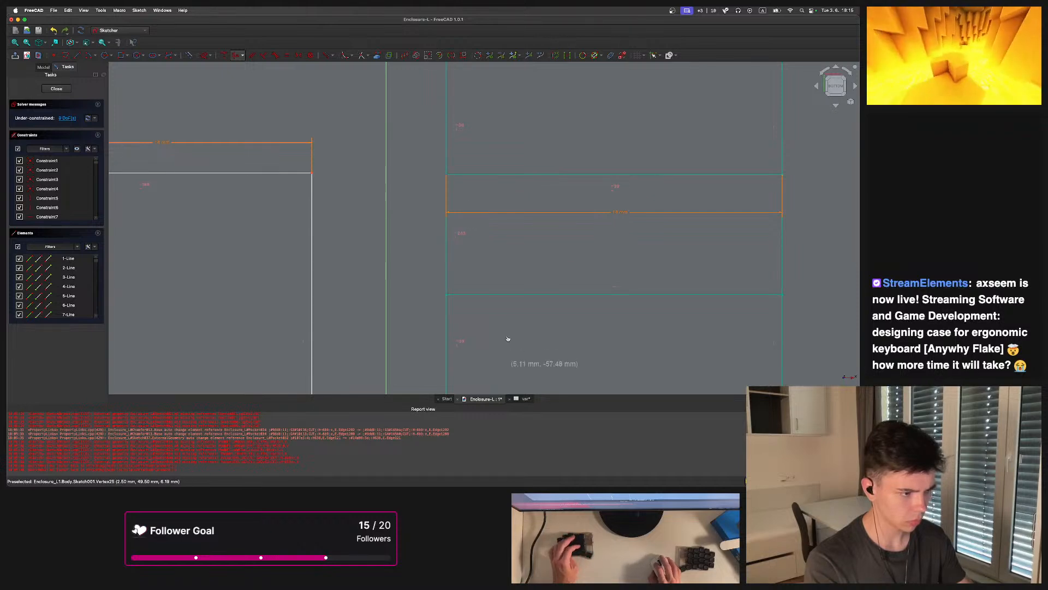
{"action": "scroll", "coordinate": [465, 234], "scroll_direction": "down", "scroll_amount": 3}
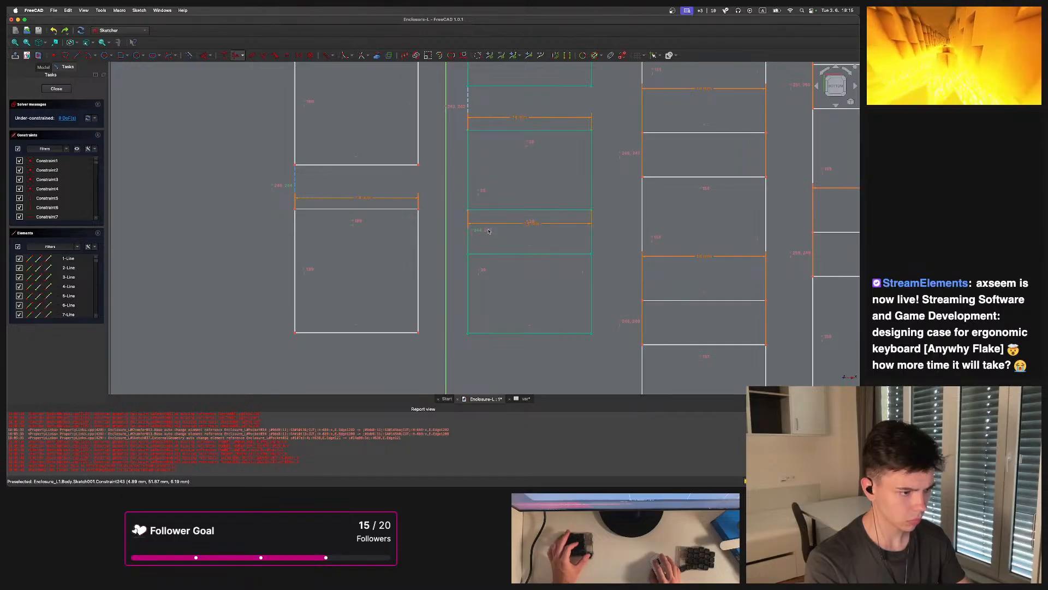
{"action": "left_click", "coordinate": [483, 237]}
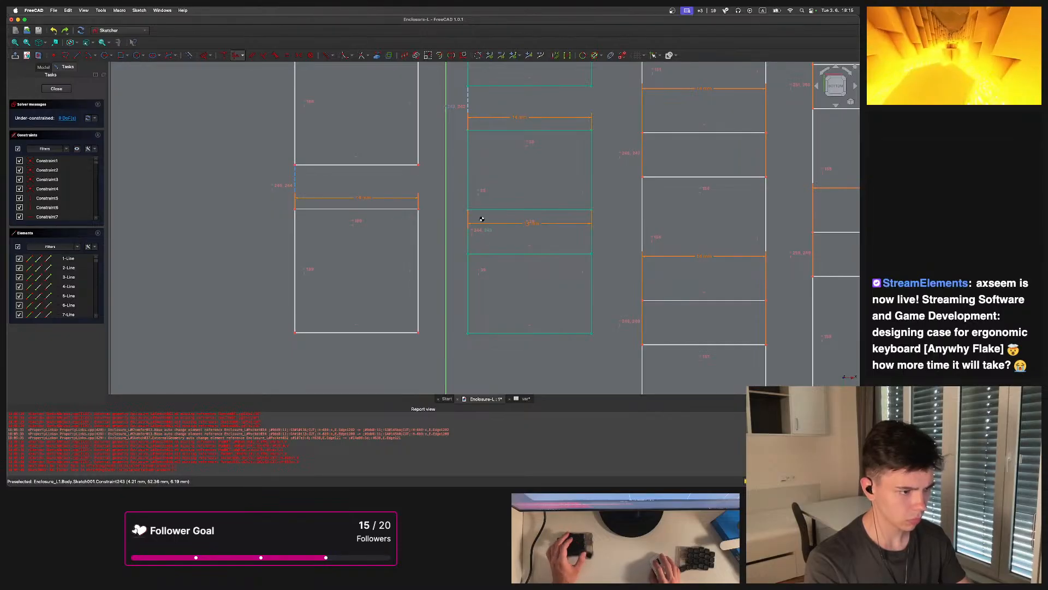
{"action": "key", "text": "Delete"}
{"action": "key", "text": "super+z"}
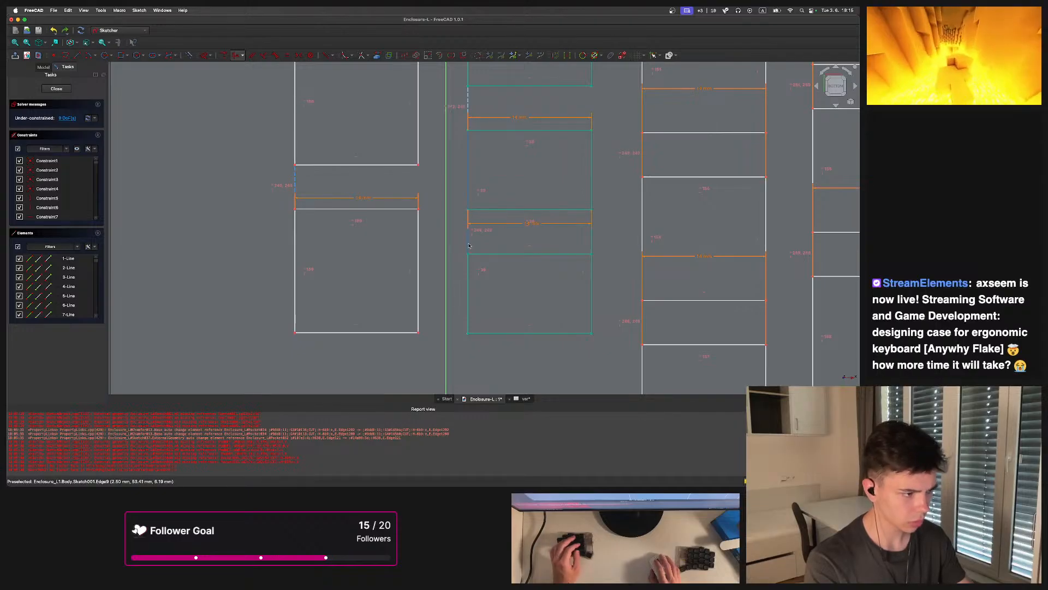
Select and delete constraints on the second-column key gap, undoing the last deletion
{"action": "scroll", "coordinate": [468, 273], "scroll_direction": "down", "scroll_amount": 3}
{"action": "scroll", "coordinate": [468, 273], "scroll_direction": "up", "scroll_amount": 3}
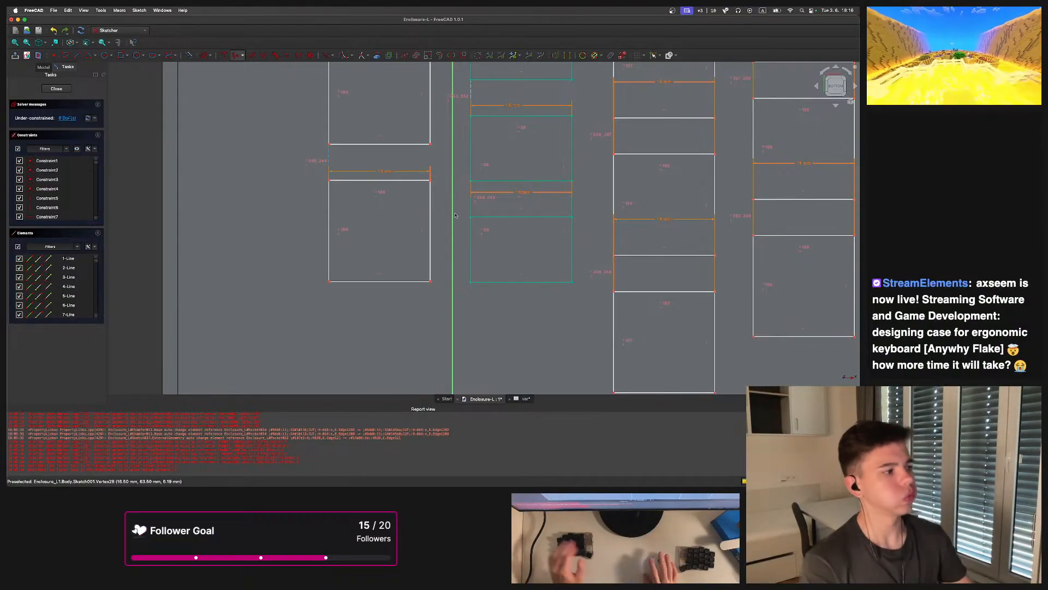
{"action": "scroll", "coordinate": [571, 183], "scroll_direction": "down", "scroll_amount": 3}
{"action": "middle_click_drag", "start_coordinate": [571, 183], "coordinate": [471, 239]}
{"action": "scroll", "coordinate": [487, 267], "scroll_direction": "up", "scroll_amount": 4}
{"action": "scroll", "coordinate": [470, 238], "scroll_direction": "up", "scroll_amount": 3}
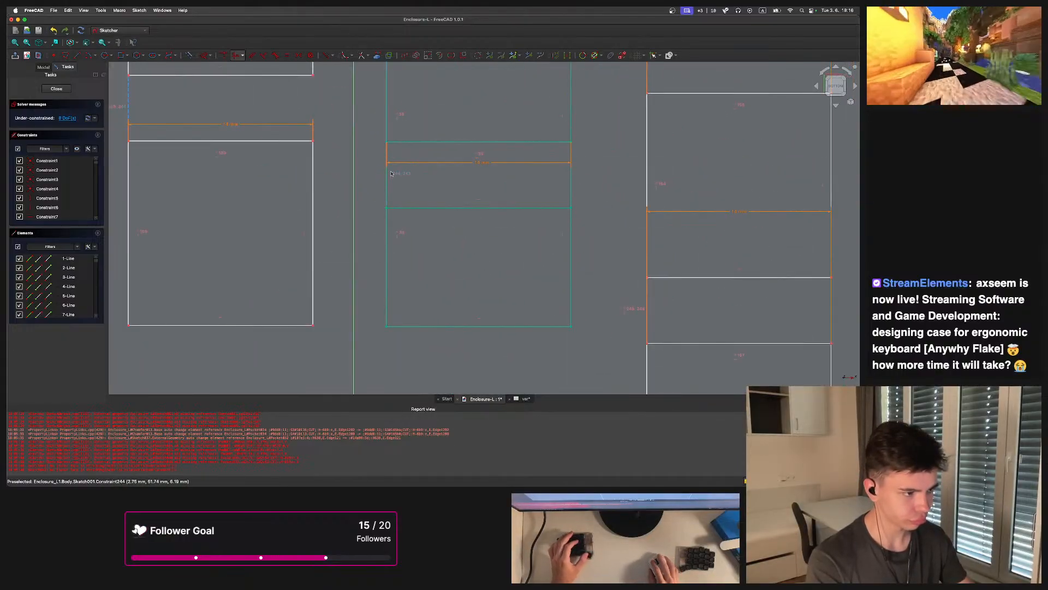
{"action": "scroll", "coordinate": [386, 179], "scroll_direction": "up", "scroll_amount": 4}
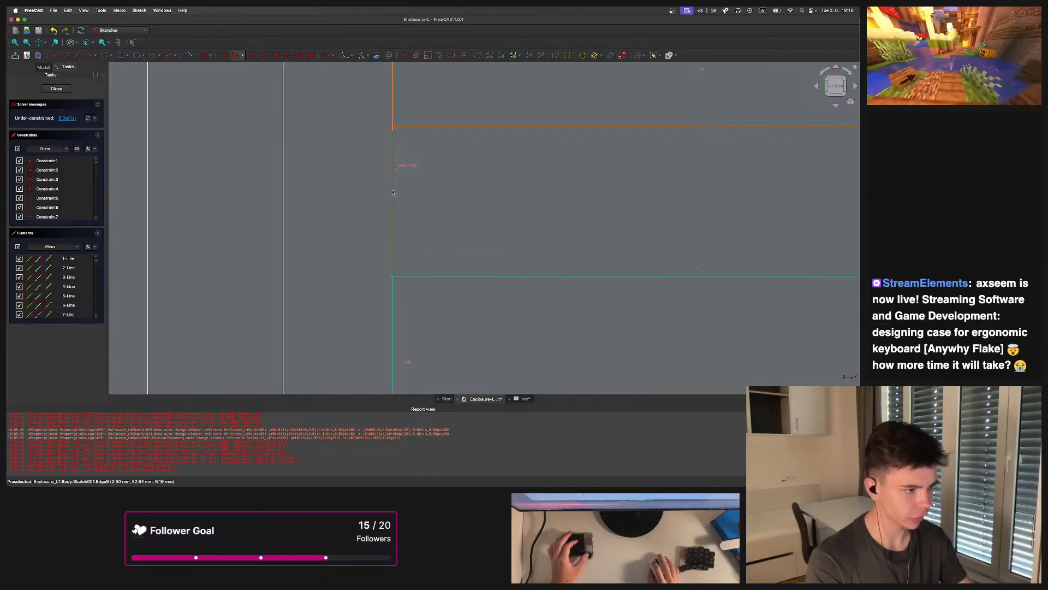
{"action": "scroll", "coordinate": [400, 197], "scroll_direction": "down", "scroll_amount": 6}
{"action": "scroll", "coordinate": [391, 219], "scroll_direction": "up", "scroll_amount": 2}
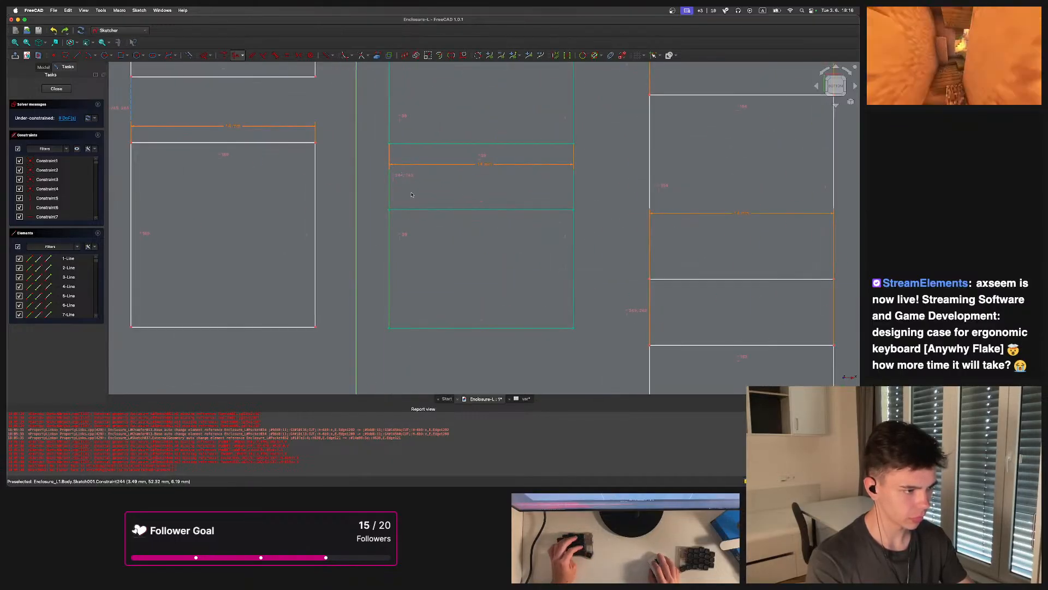
{"action": "key", "text": "Delete"}
{"action": "key", "text": "Delete"}
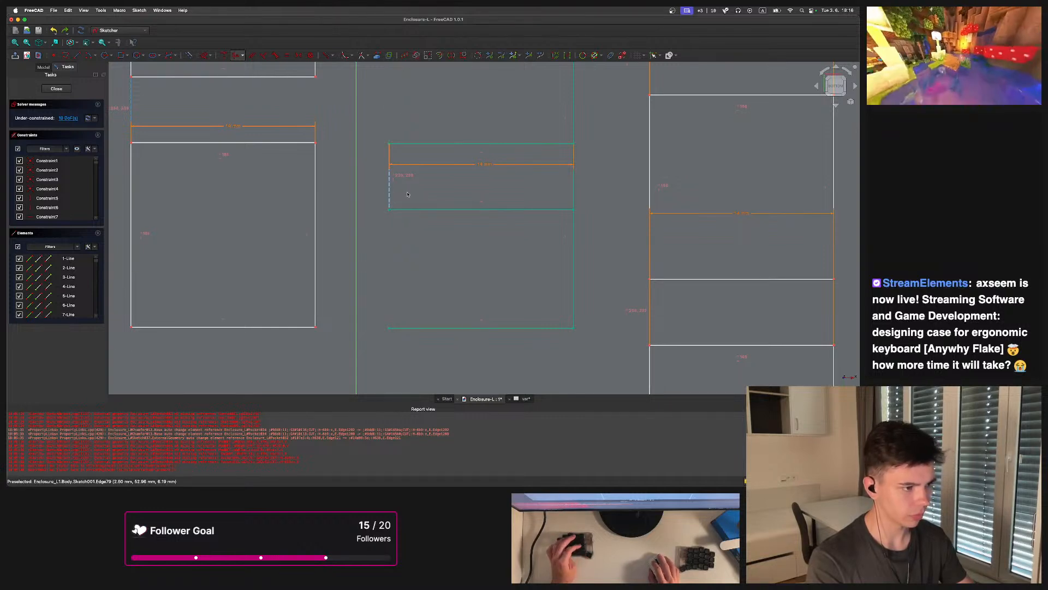
{"action": "key", "text": "super+z"}
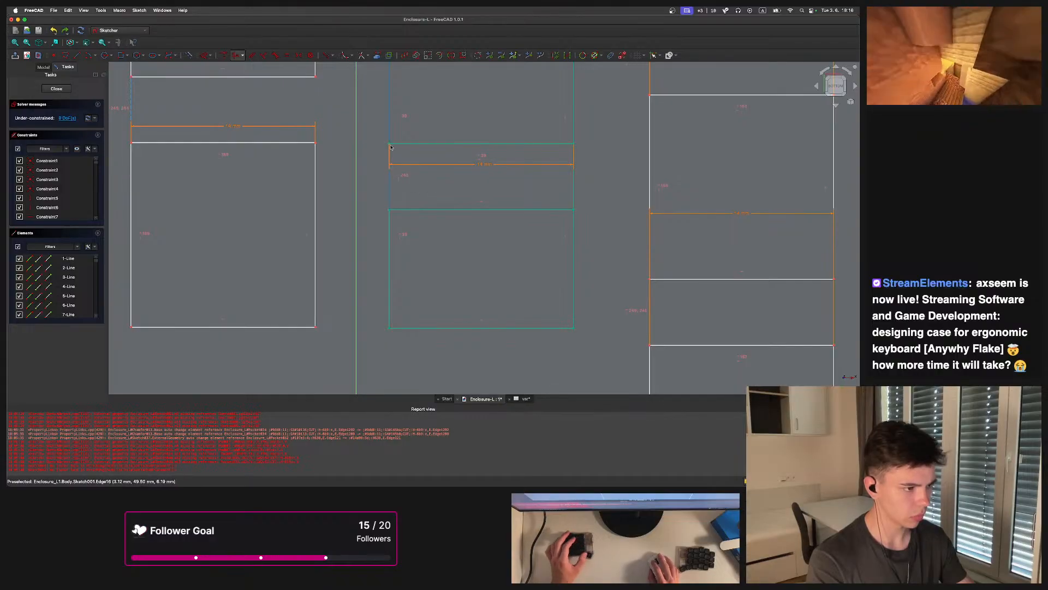
Drag second-column keys to test which are still free, undoing each move
{"action": "left_click_drag", "start_coordinate": [389, 145], "coordinate": [389, 281]}
{"action": "scroll", "coordinate": [414, 244], "scroll_direction": "down", "scroll_amount": 4}
{"action": "scroll", "coordinate": [417, 245], "scroll_direction": "up", "scroll_amount": 1}
{"action": "scroll", "coordinate": [399, 245], "scroll_direction": "down", "scroll_amount": 4}
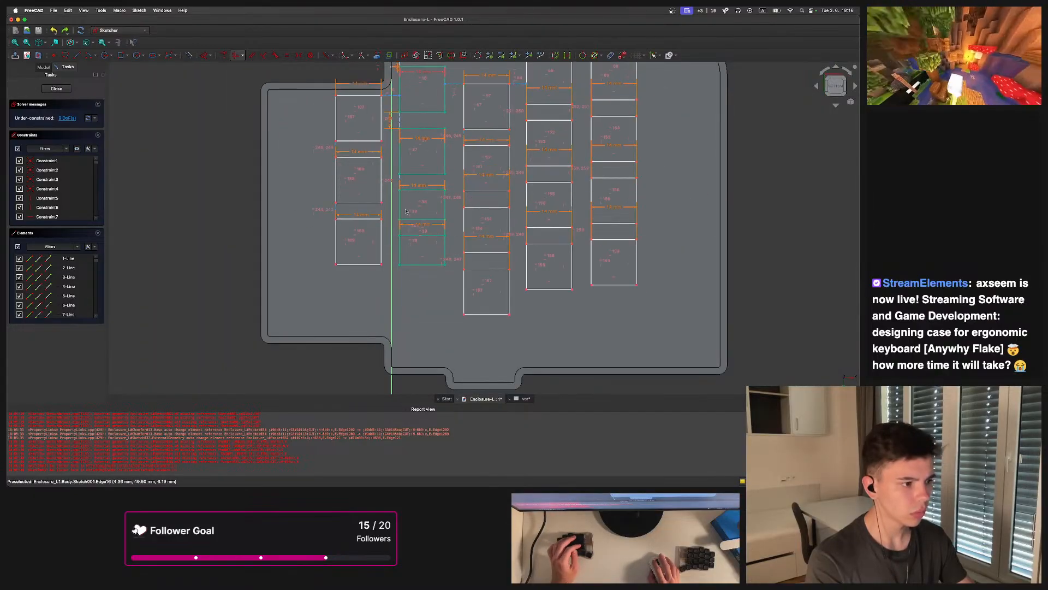
{"action": "left_click_drag", "start_coordinate": [400, 223], "coordinate": [402, 370]}
{"action": "key", "text": "super+z"}
{"action": "scroll", "coordinate": [402, 222], "scroll_direction": "up", "scroll_amount": 4}
{"action": "left_click_drag", "start_coordinate": [394, 216], "coordinate": [394, 287]}
{"action": "key", "text": "super+z"}
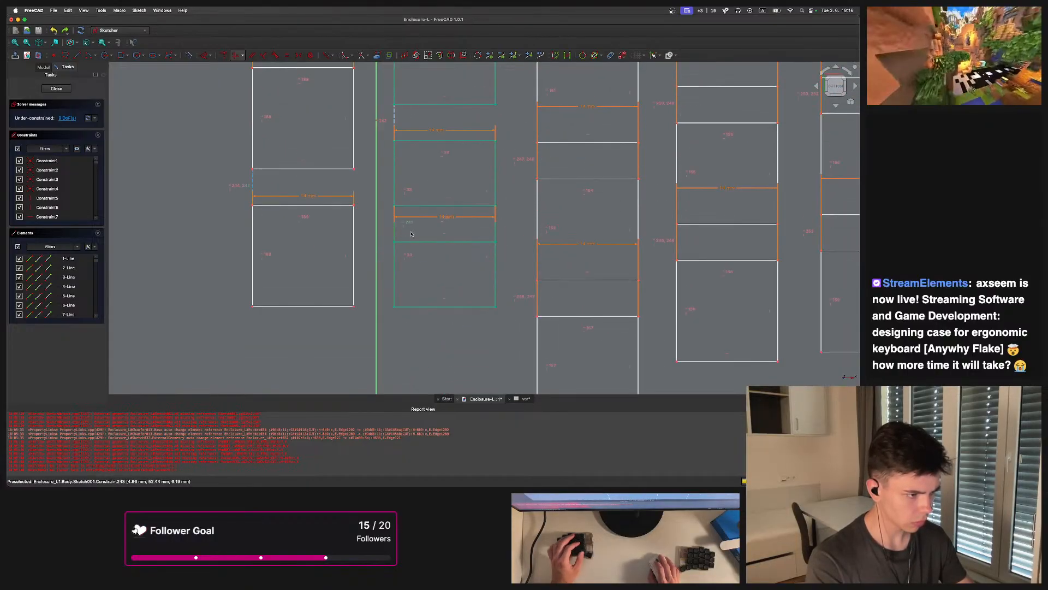
Delete another gap constraint in the second column and drag the lower key downward
{"action": "scroll", "coordinate": [411, 233], "scroll_direction": "down", "scroll_amount": 4}
{"action": "scroll", "coordinate": [414, 231], "scroll_direction": "up", "scroll_amount": 2}
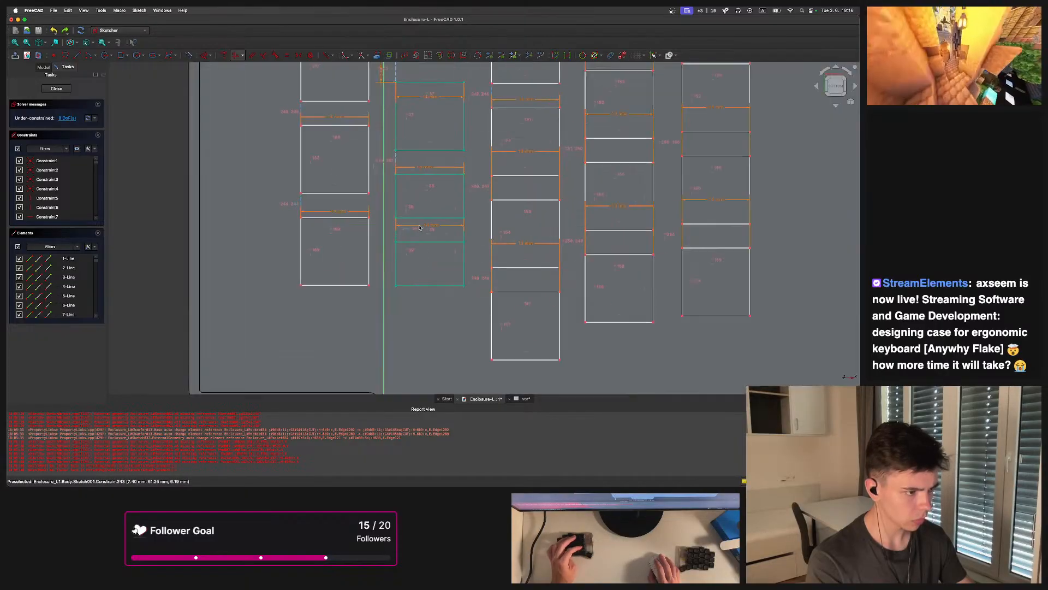
{"action": "key", "text": "Delete"}
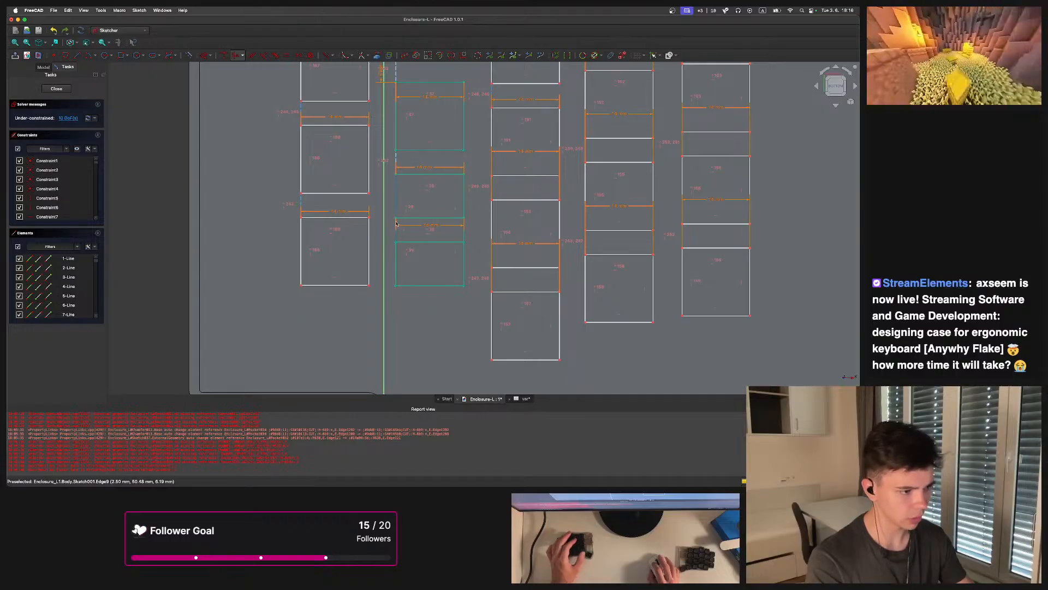
{"action": "left_click_drag", "start_coordinate": [396, 218], "coordinate": [396, 261]}
{"action": "scroll", "coordinate": [399, 258], "scroll_direction": "down", "scroll_amount": 2}
{"action": "scroll", "coordinate": [403, 253], "scroll_direction": "up", "scroll_amount": 2}
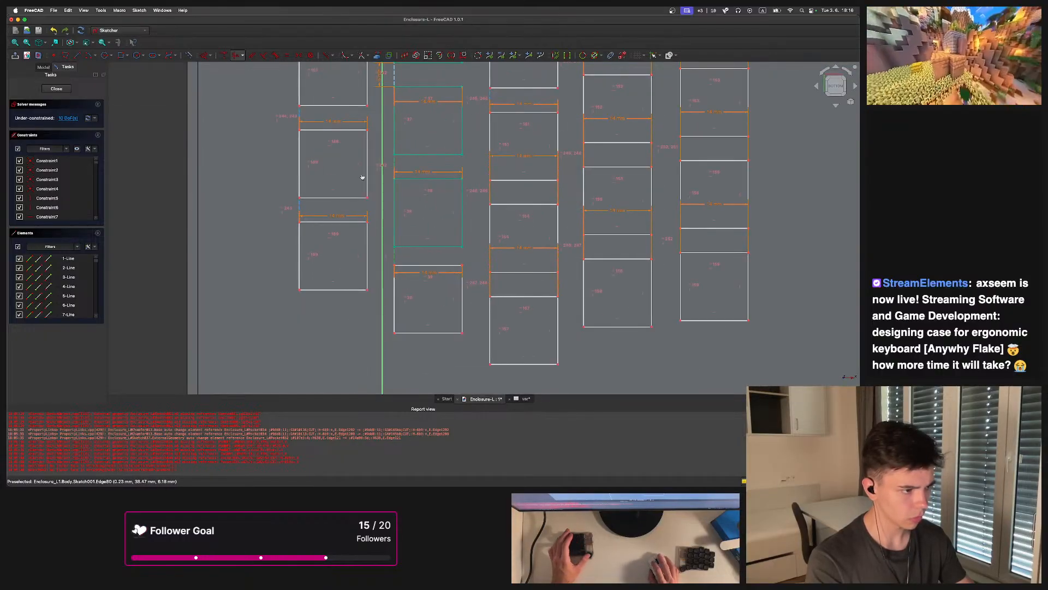
Make the first-column gap edge equal to the selected second-column gap edge
{"action": "left_click", "coordinate": [301, 207]}
{"action": "key", "text": "e"}
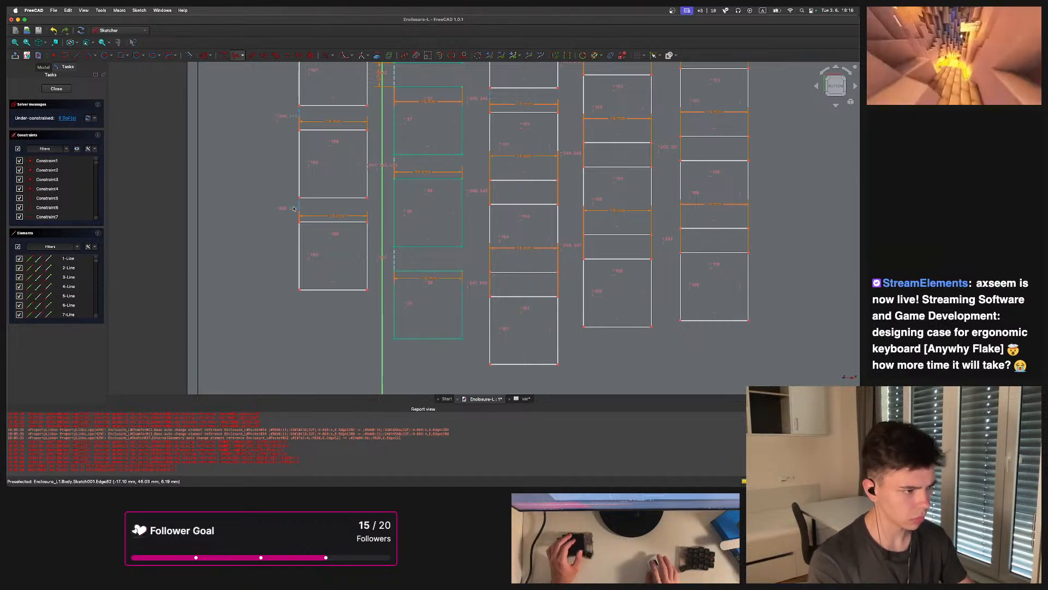
{"action": "key", "text": "super+z"}
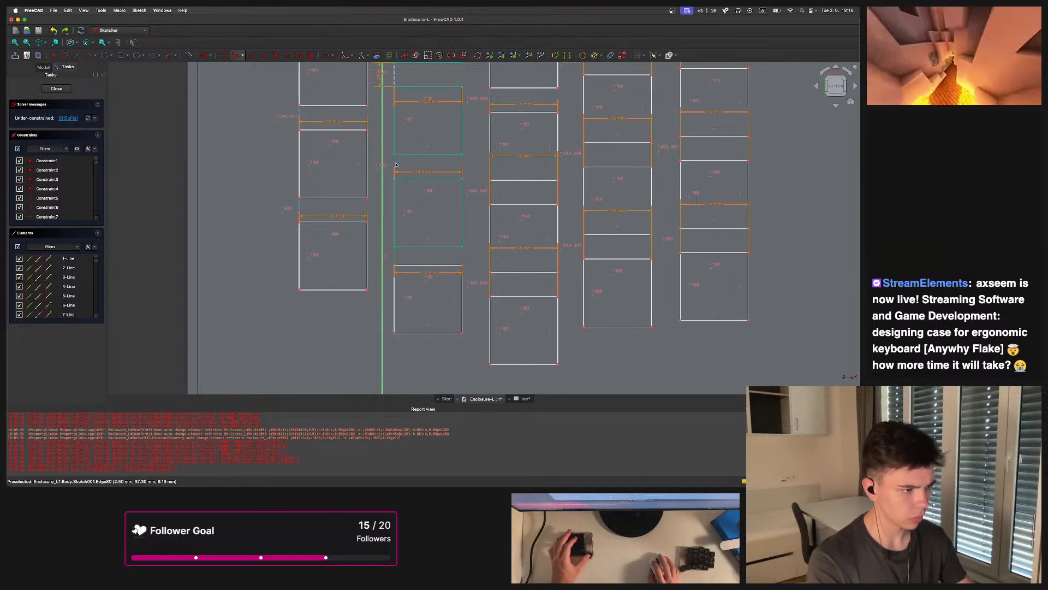
{"action": "key", "text": "e"}
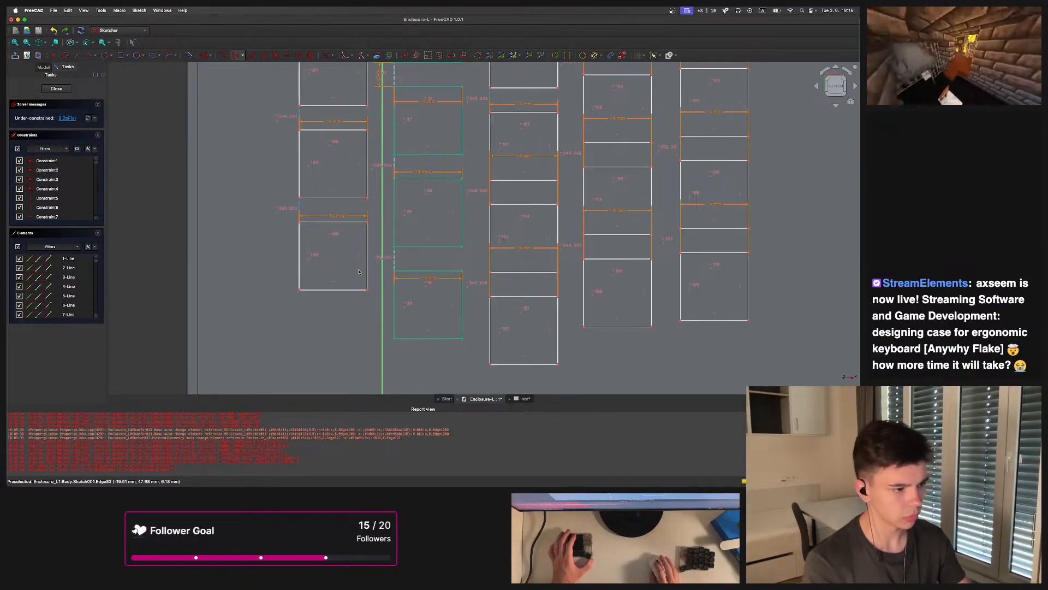
Inspect the key layout and constraints across the sketch
{"action": "scroll", "coordinate": [449, 215], "scroll_direction": "down", "scroll_amount": 5}
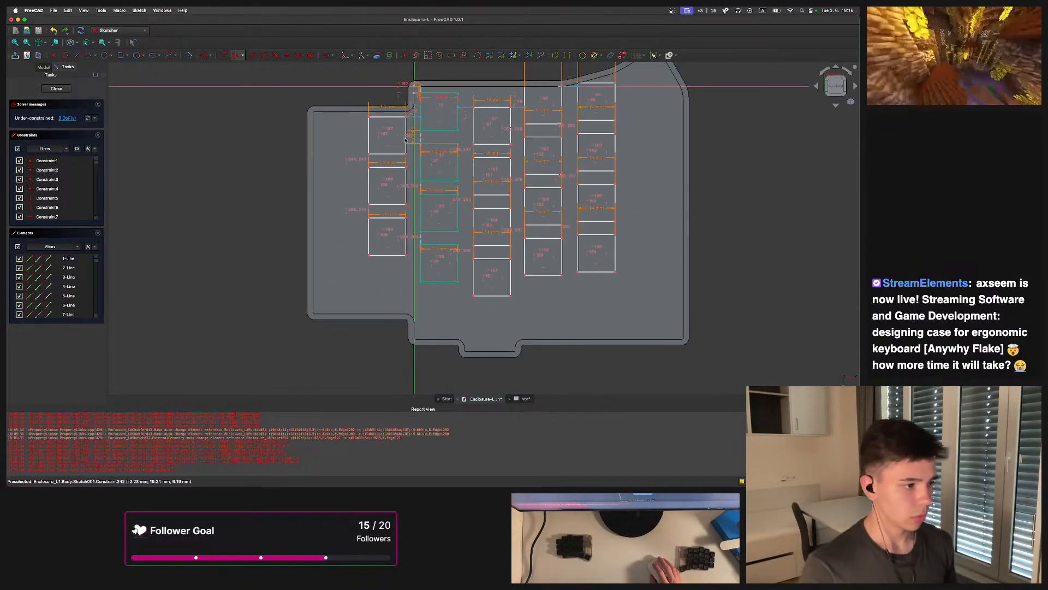
{"action": "scroll", "coordinate": [459, 235], "scroll_direction": "up", "scroll_amount": 4}
{"action": "scroll", "coordinate": [487, 257], "scroll_direction": "down", "scroll_amount": 5}
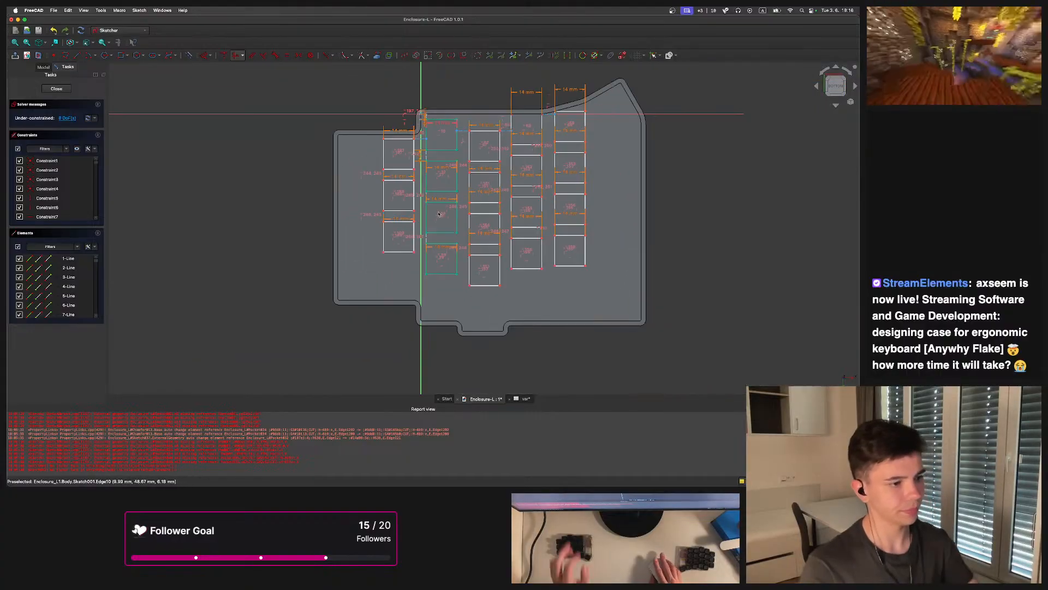
{"action": "scroll", "coordinate": [451, 247], "scroll_direction": "up", "scroll_amount": 4}
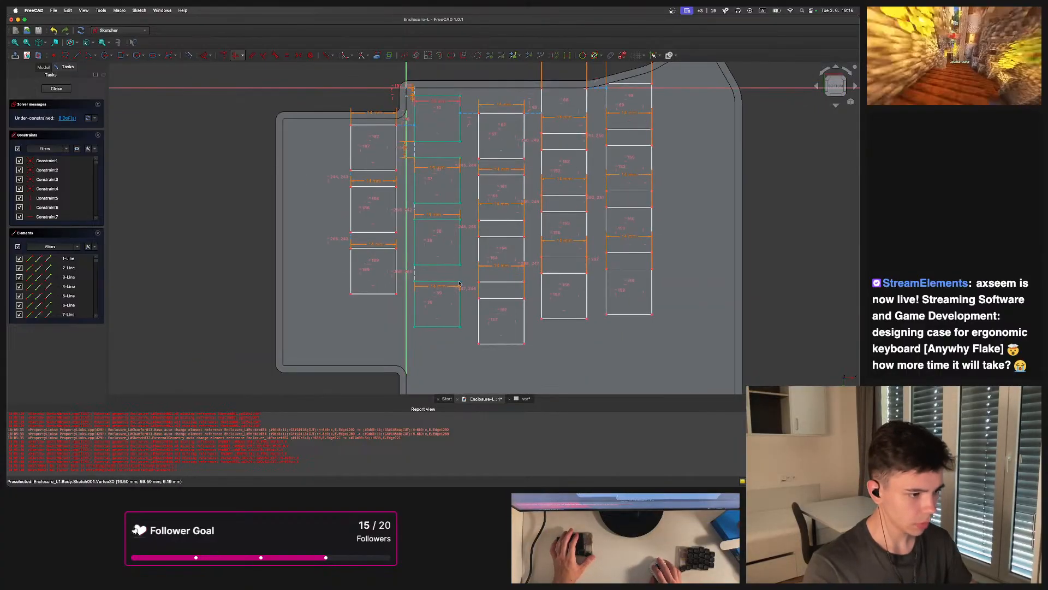
{"action": "scroll", "coordinate": [462, 250], "scroll_direction": "up", "scroll_amount": 4}
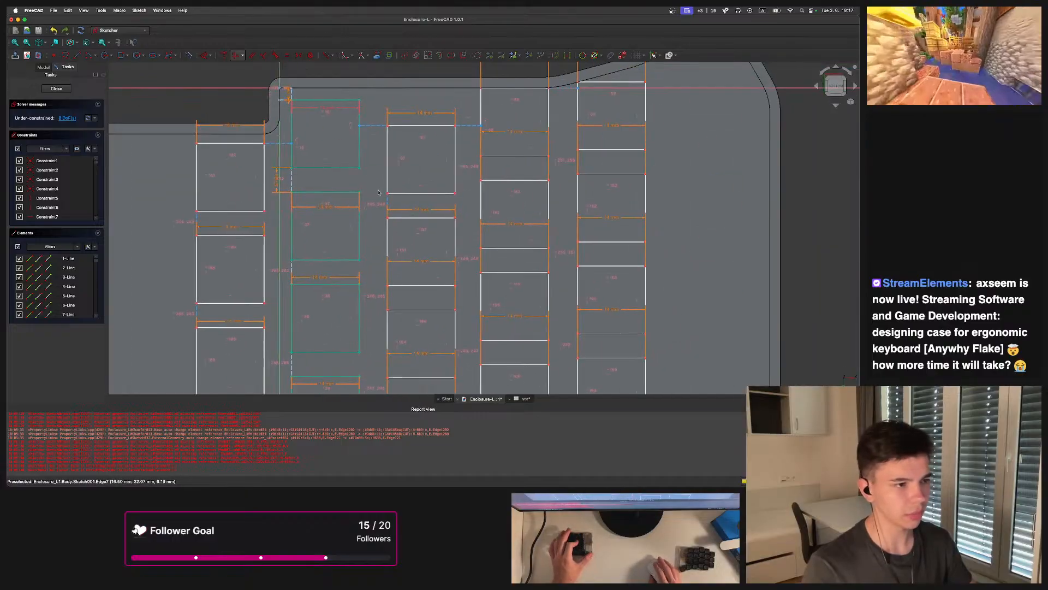
{"action": "scroll", "coordinate": [436, 153], "scroll_direction": "up", "scroll_amount": 6}
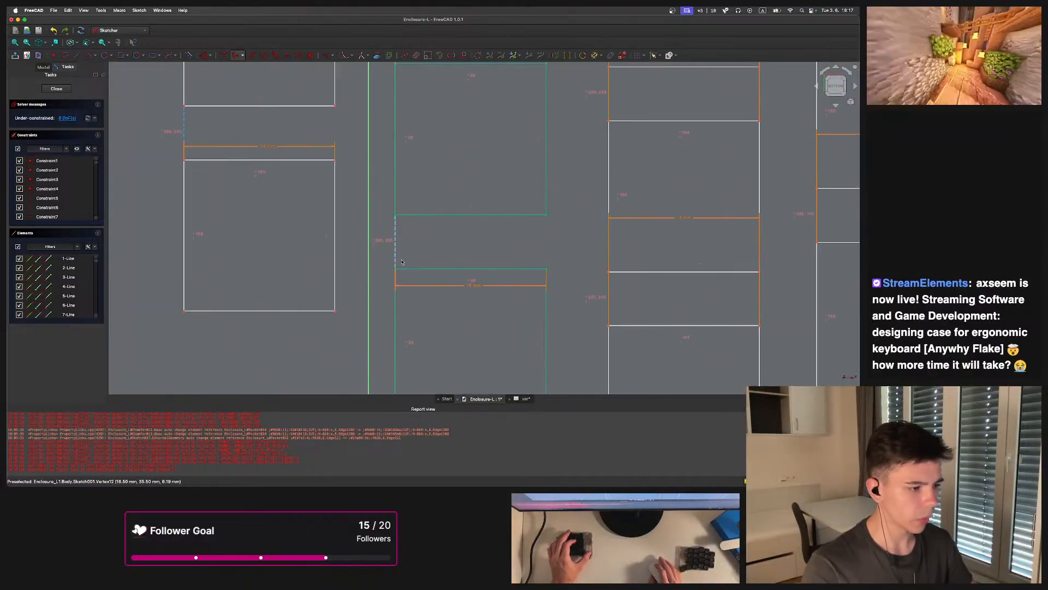
{"action": "scroll", "coordinate": [415, 198], "scroll_direction": "up", "scroll_amount": 3}
{"action": "scroll", "coordinate": [397, 226], "scroll_direction": "down", "scroll_amount": 5}
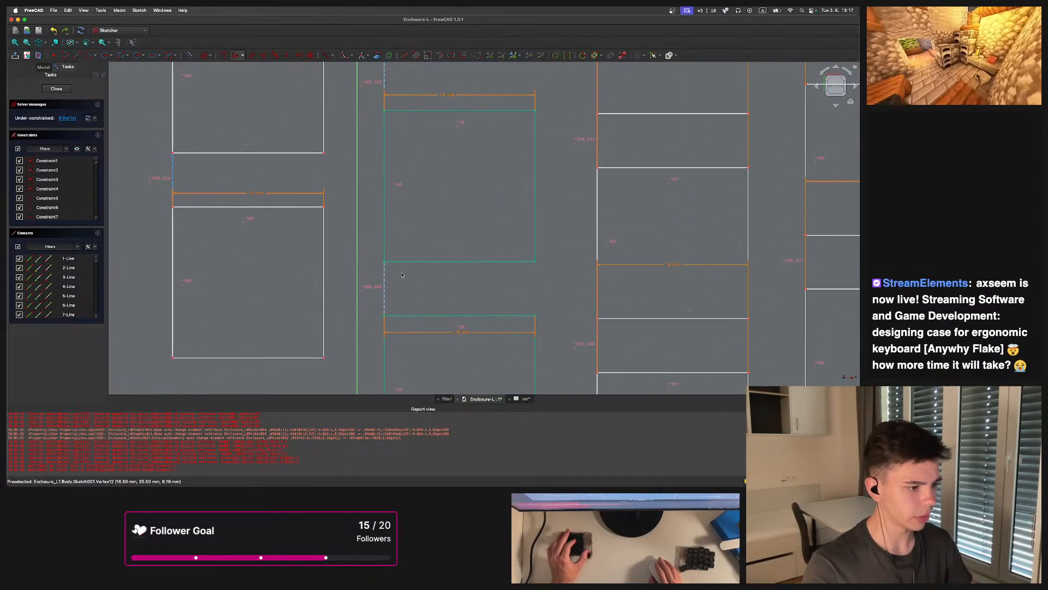
{"action": "scroll", "coordinate": [416, 232], "scroll_direction": "up", "scroll_amount": 3}
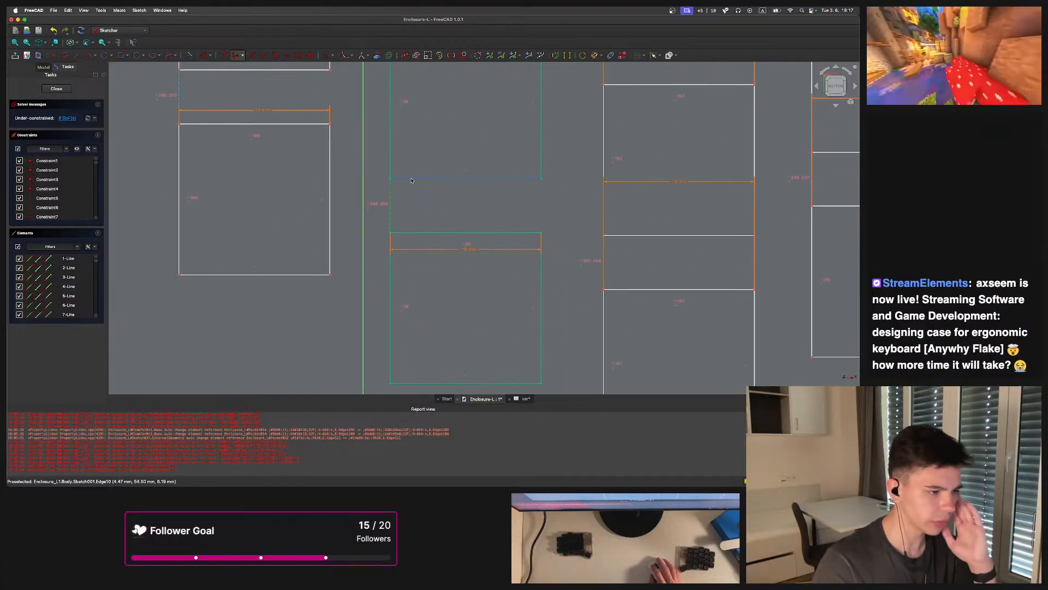
Apply an angle constraint to the top edge of the lower second-column key
{"action": "key", "text": "k"}
{"action": "key", "text": "a"}
{"action": "left_click", "coordinate": [491, 245]}
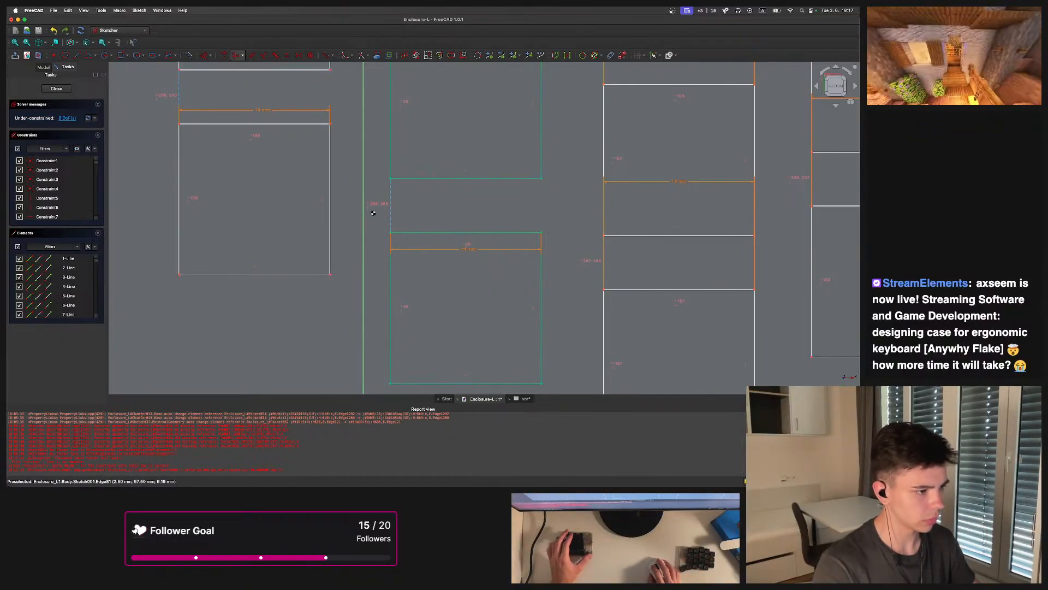
{"action": "key", "text": "k"}
{"action": "key", "text": "a"}
{"action": "key", "text": "Return"}
{"action": "middle_click_drag", "start_coordinate": [420, 152], "coordinate": [426, 257]}
Move the angle constraint marker next to the second-column key gap
{"action": "scroll", "coordinate": [426, 257], "scroll_direction": "down", "scroll_amount": 1}
{"action": "scroll", "coordinate": [426, 257], "scroll_direction": "down", "scroll_amount": 2}
{"action": "scroll", "coordinate": [393, 200], "scroll_direction": "up", "scroll_amount": 3}
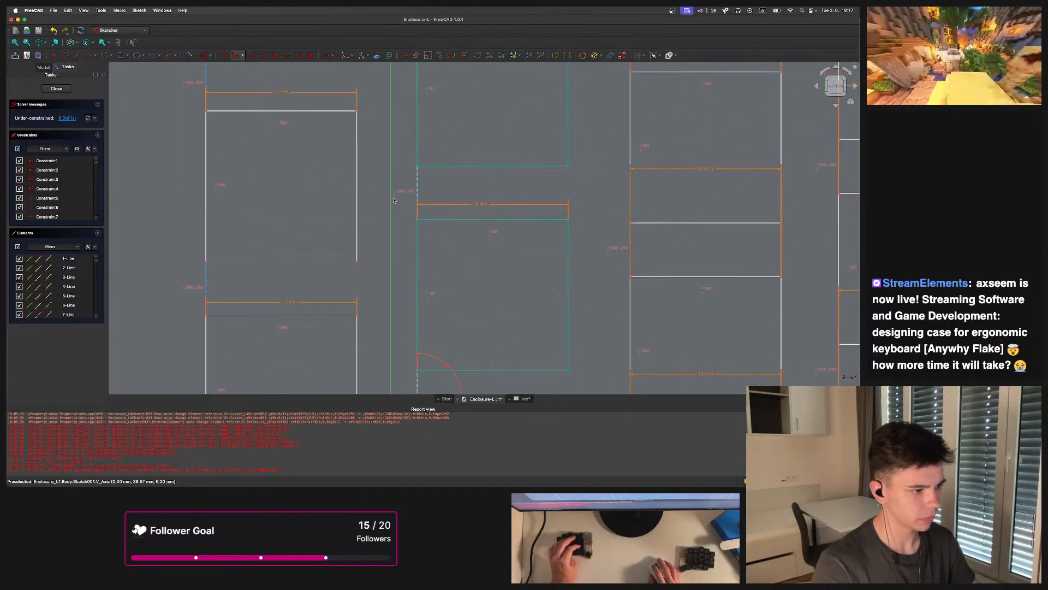
{"action": "scroll", "coordinate": [461, 273], "scroll_direction": "down", "scroll_amount": 2}
{"action": "scroll", "coordinate": [461, 189], "scroll_direction": "up", "scroll_amount": 3}
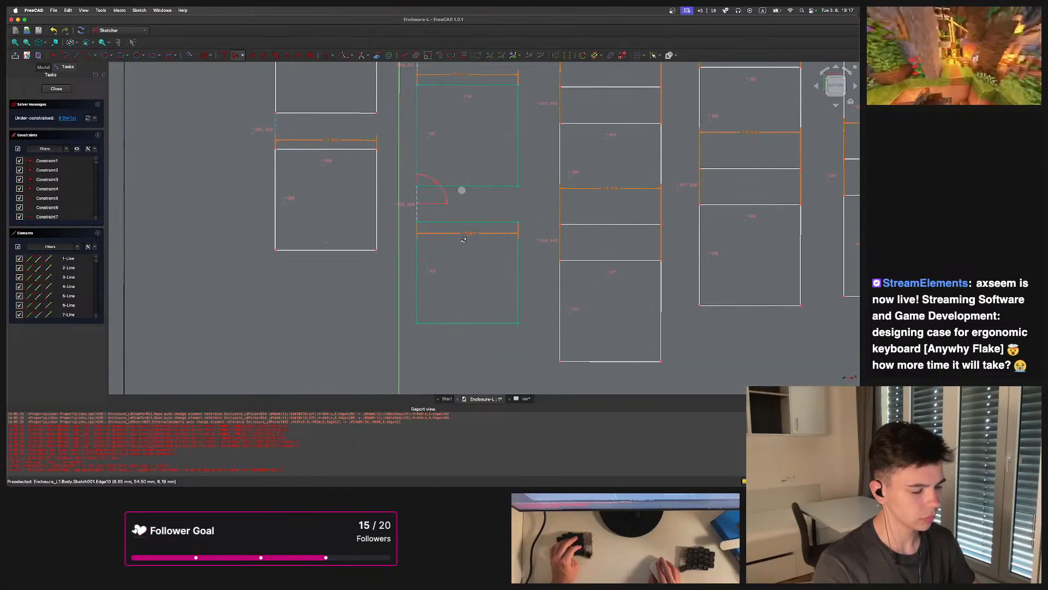
{"action": "middle_click_drag", "start_coordinate": [436, 200], "coordinate": [421, 237]}
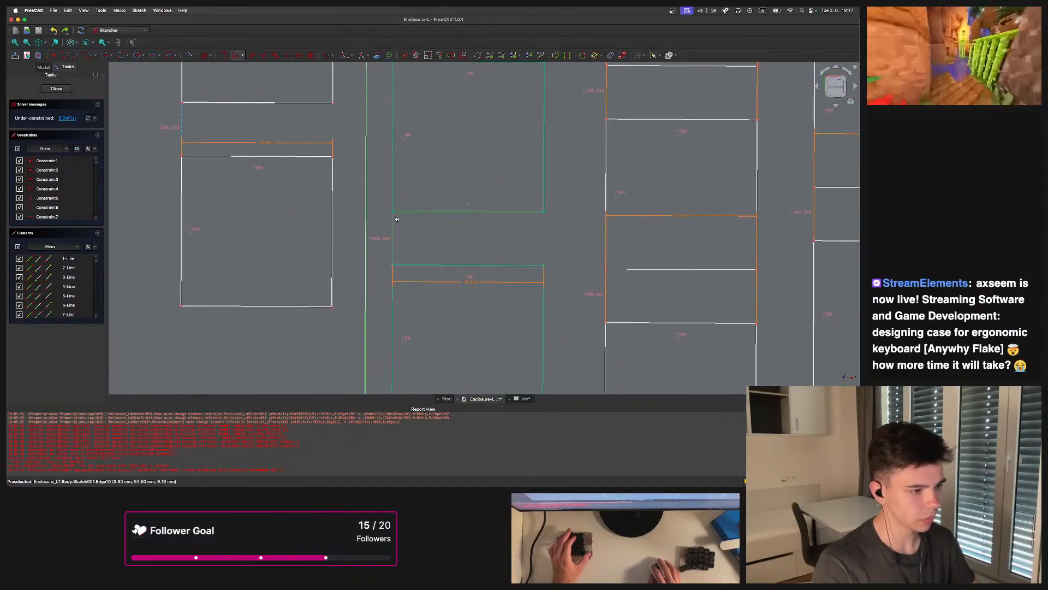
Inspect the key gaps and constraints around the first and second key columns
{"action": "left_click", "coordinate": [369, 232]}
{"action": "left_click", "coordinate": [484, 264]}
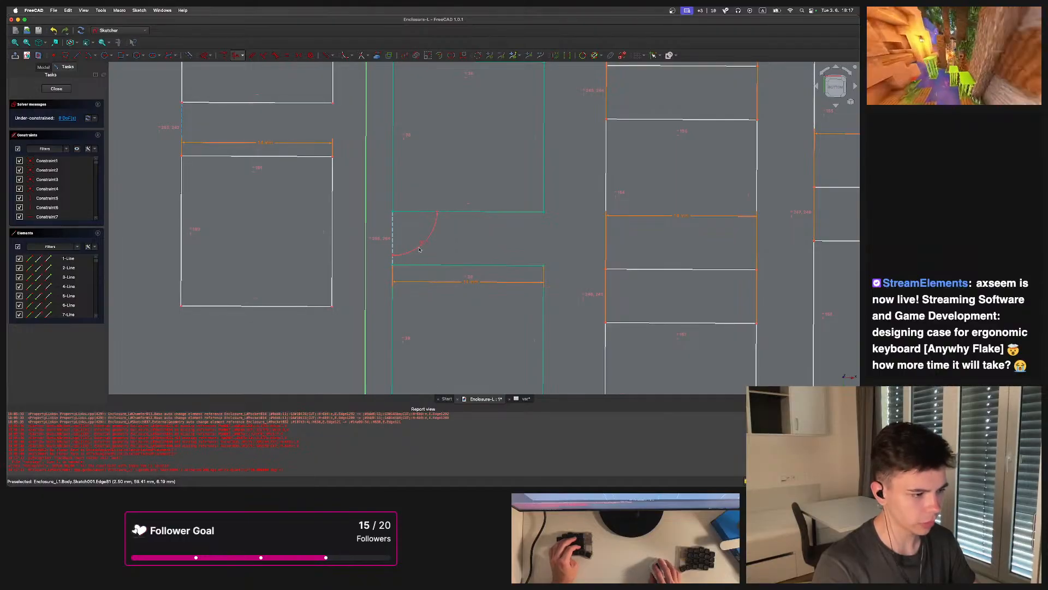
{"action": "scroll", "coordinate": [419, 249], "scroll_direction": "down", "scroll_amount": 4}
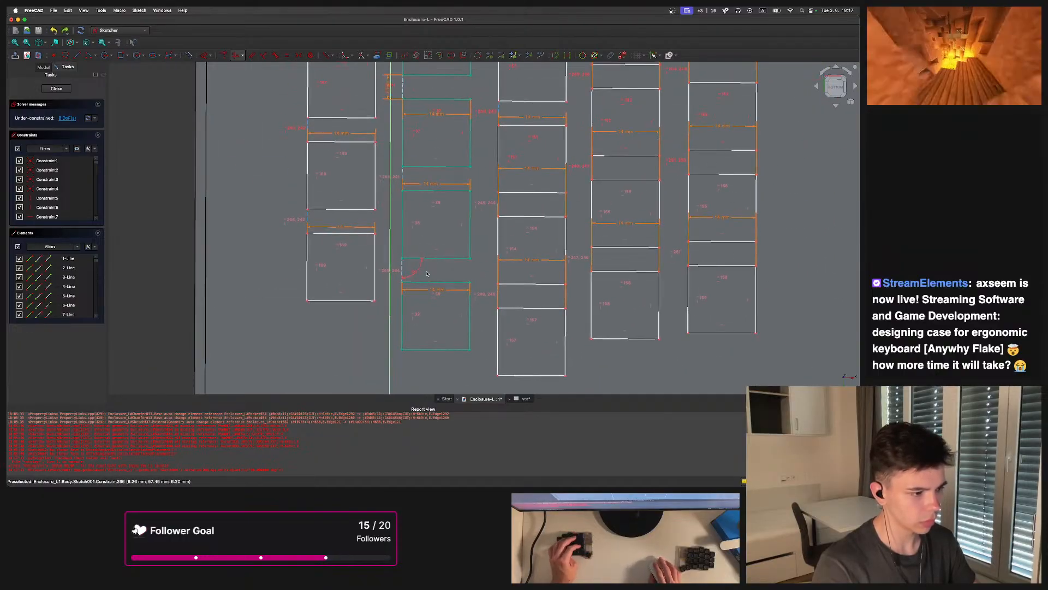
{"action": "scroll", "coordinate": [413, 263], "scroll_direction": "up", "scroll_amount": 2}
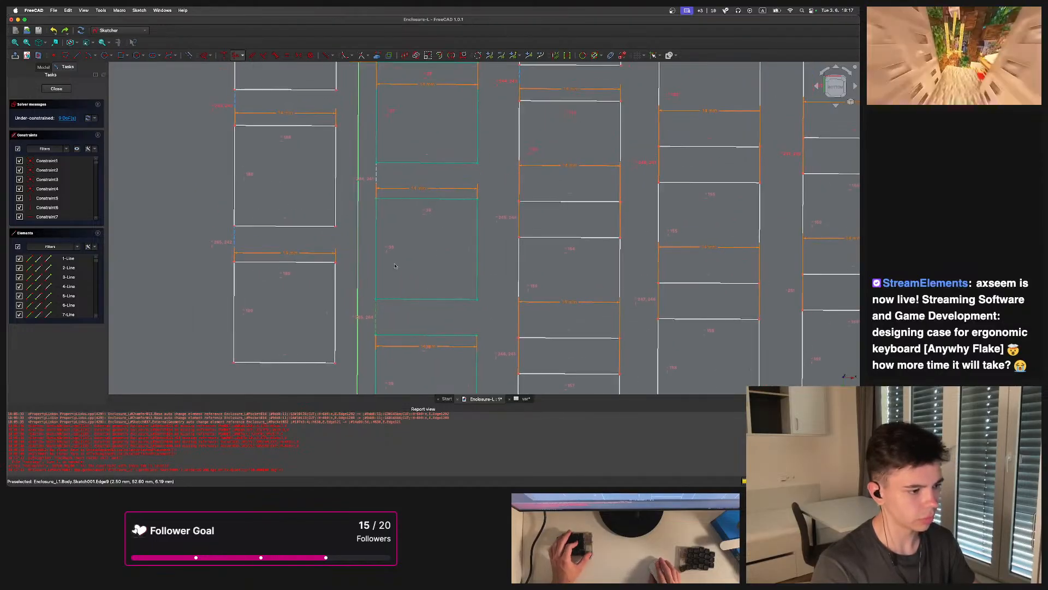
{"action": "scroll", "coordinate": [383, 312], "scroll_direction": "down", "scroll_amount": 3}
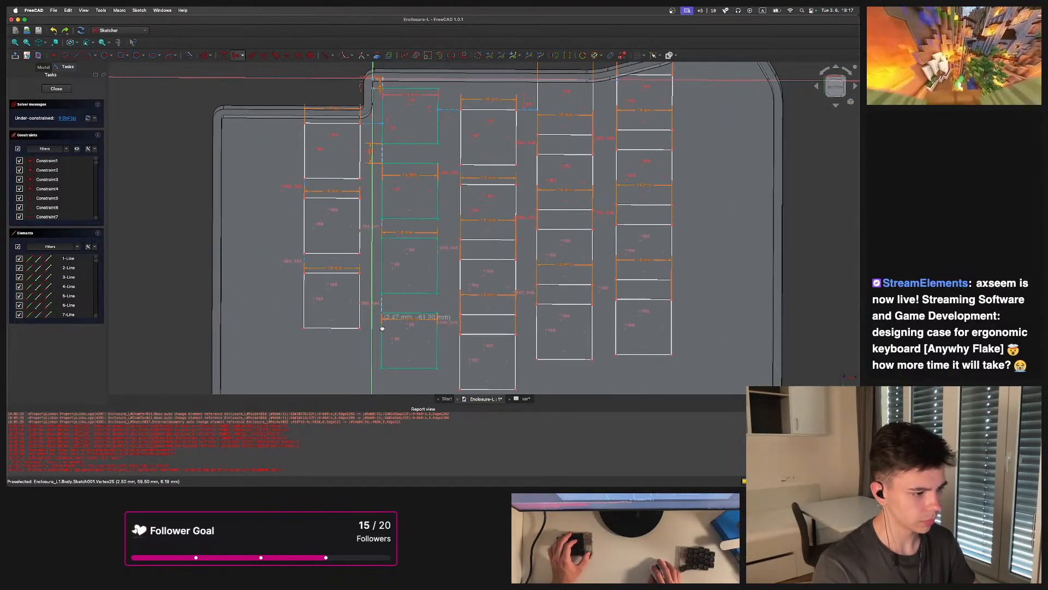
{"action": "left_click_drag", "start_coordinate": [382, 327], "coordinate": [381, 328]}
{"action": "left_click_drag", "start_coordinate": [305, 276], "coordinate": [304, 279]}
{"action": "mouse_move", "coordinate": [407, 112]}
{"action": "middle_mouse_down"}
{"action": "mouse_move", "coordinate": [356, 165]}
{"action": "mouse_move", "coordinate": [457, 162]}
{"action": "middle_mouse_up"}
{"action": "scroll", "coordinate": [356, 166], "scroll_direction": "up", "scroll_amount": 2}
{"action": "scroll", "coordinate": [457, 162], "scroll_direction": "up", "scroll_amount": 3}
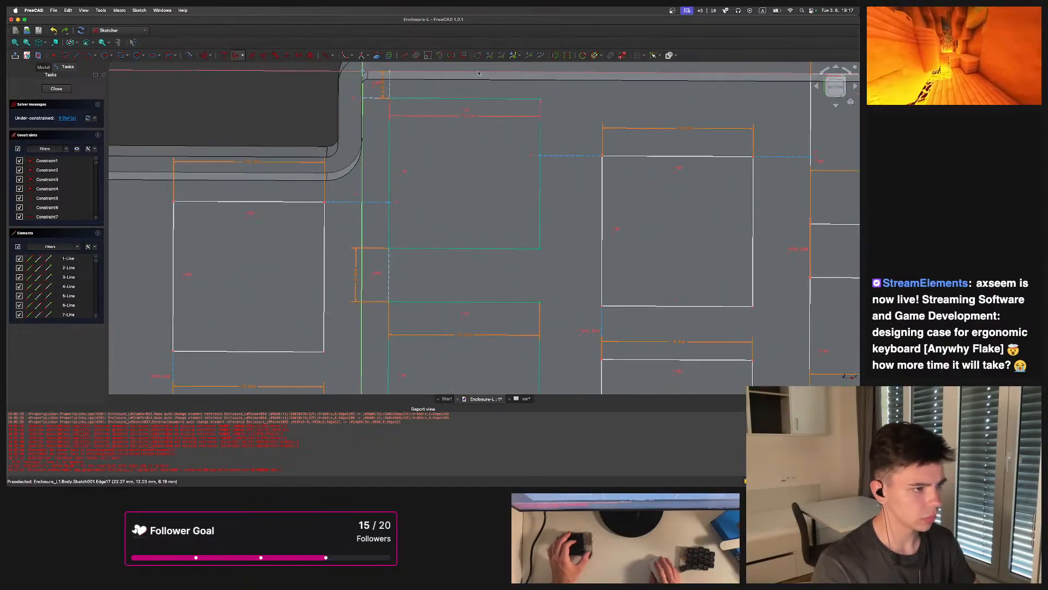
{"action": "scroll", "coordinate": [393, 176], "scroll_direction": "down", "scroll_amount": 3}
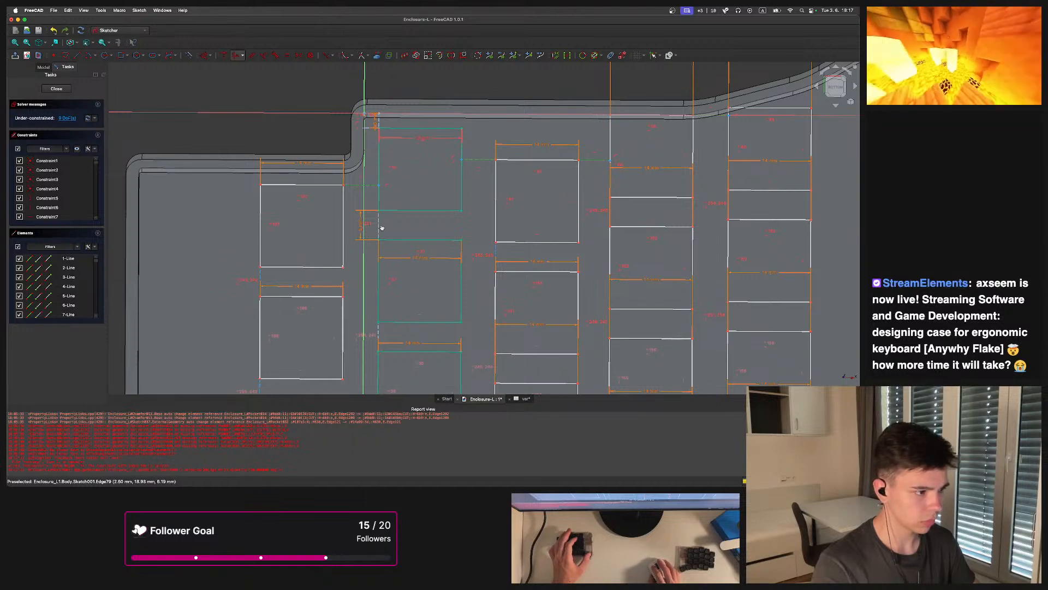
{"action": "scroll", "coordinate": [483, 171], "scroll_direction": "down", "scroll_amount": 3}
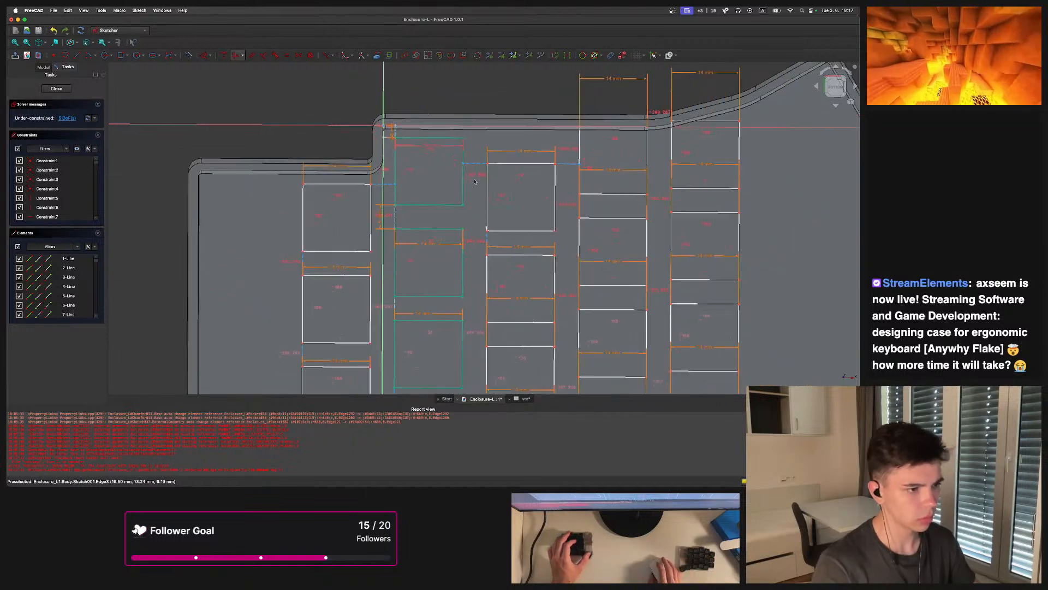
{"action": "scroll", "coordinate": [484, 171], "scroll_direction": "up", "scroll_amount": 5}
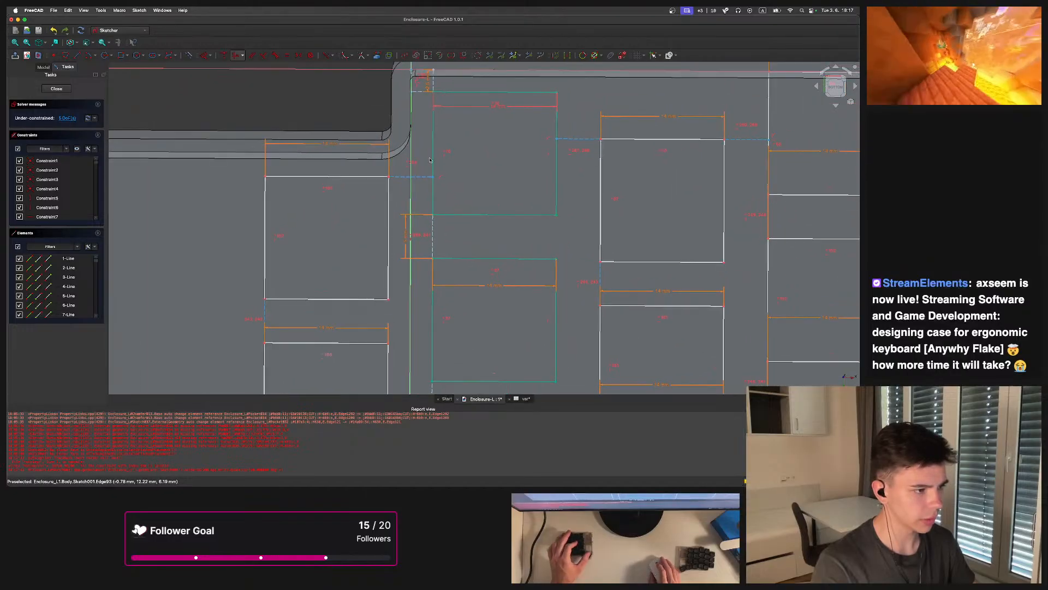
{"action": "middle_click_drag", "start_coordinate": [441, 216], "coordinate": [438, 207]}
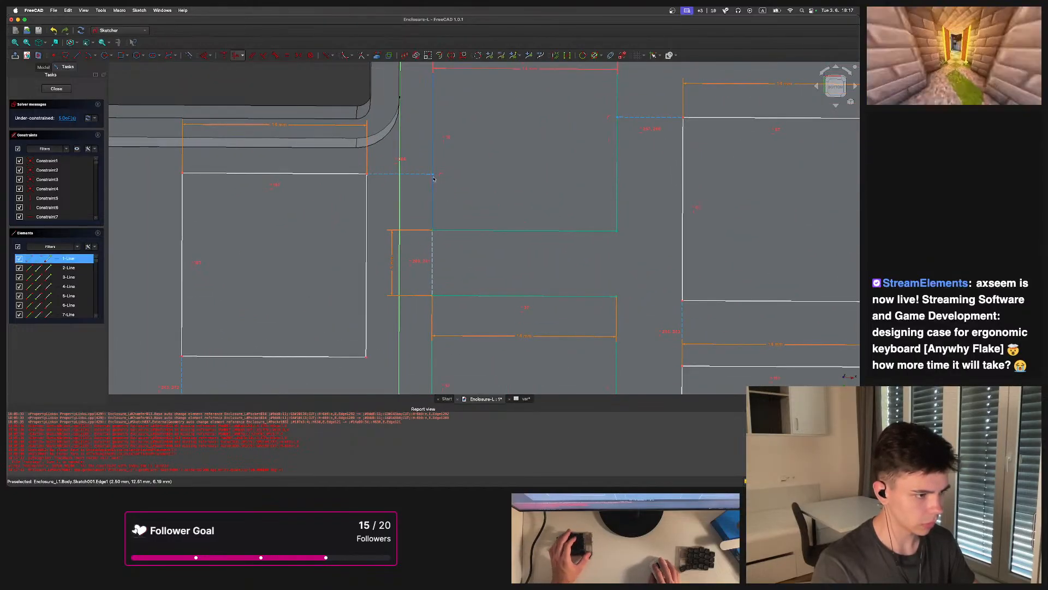
{"action": "scroll", "coordinate": [433, 176], "scroll_direction": "down", "scroll_amount": 8}
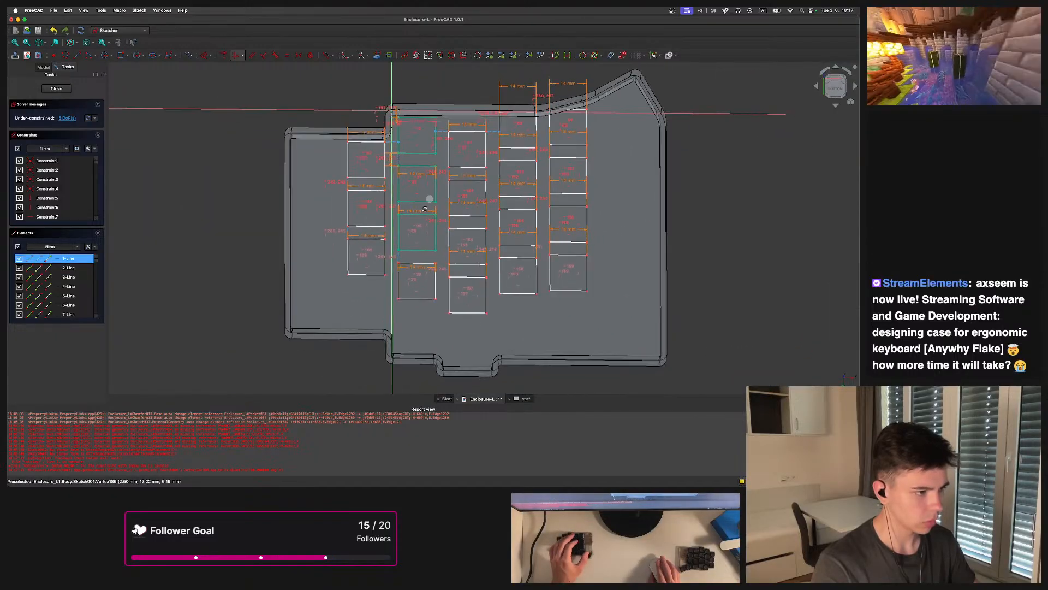
{"action": "middle_click_drag", "start_coordinate": [429, 171], "coordinate": [439, 233]}
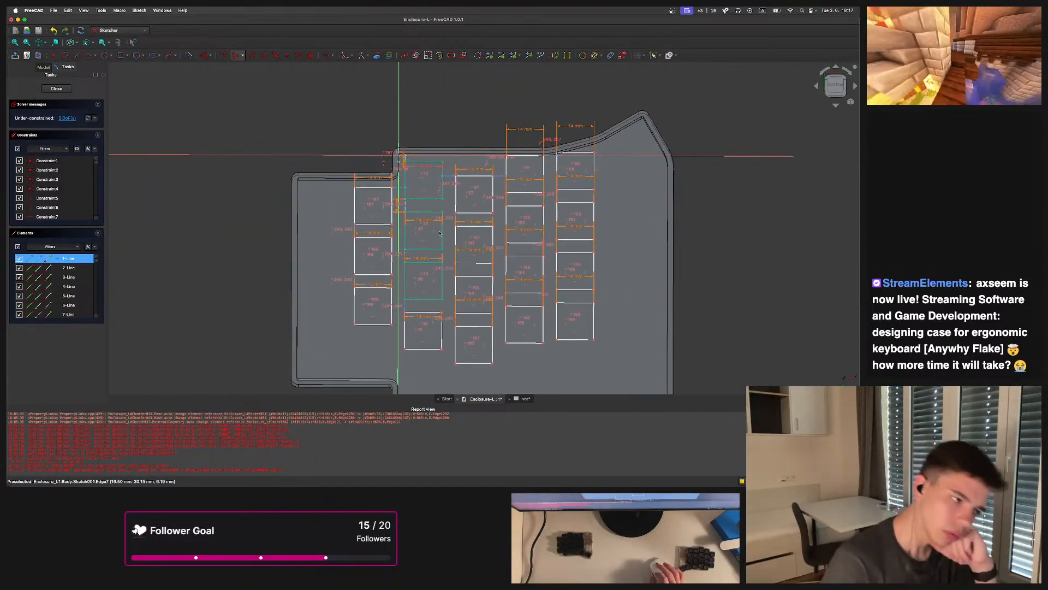
{"action": "scroll", "coordinate": [382, 169], "scroll_direction": "up", "scroll_amount": 6}
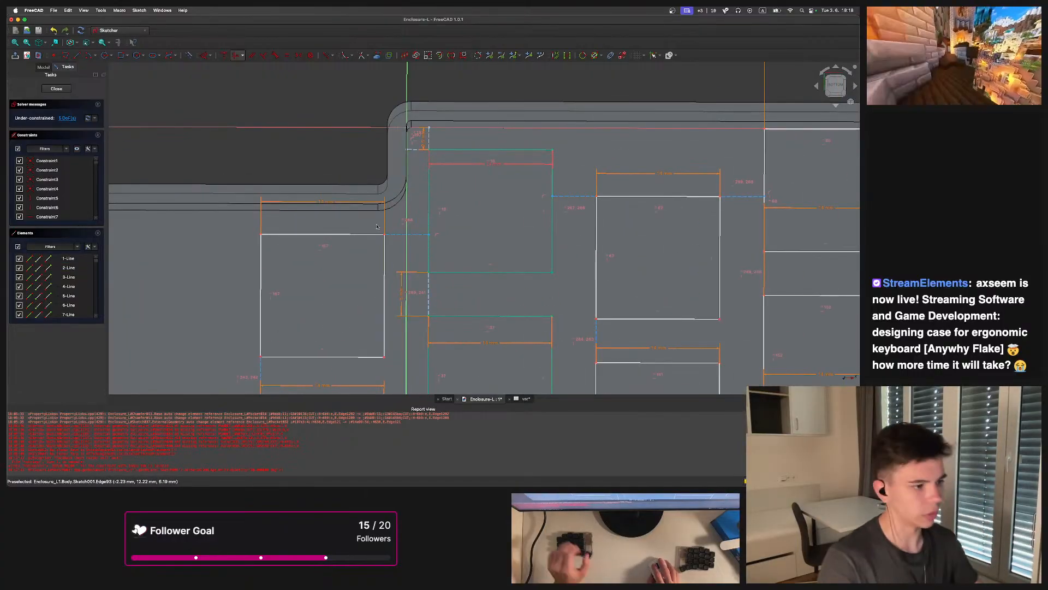
Constrain the vertical distance of the second-column key's top corner to the expression <<var>>.key/2
{"action": "left_click", "coordinate": [430, 151]}
{"action": "left_click", "coordinate": [209, 56]}
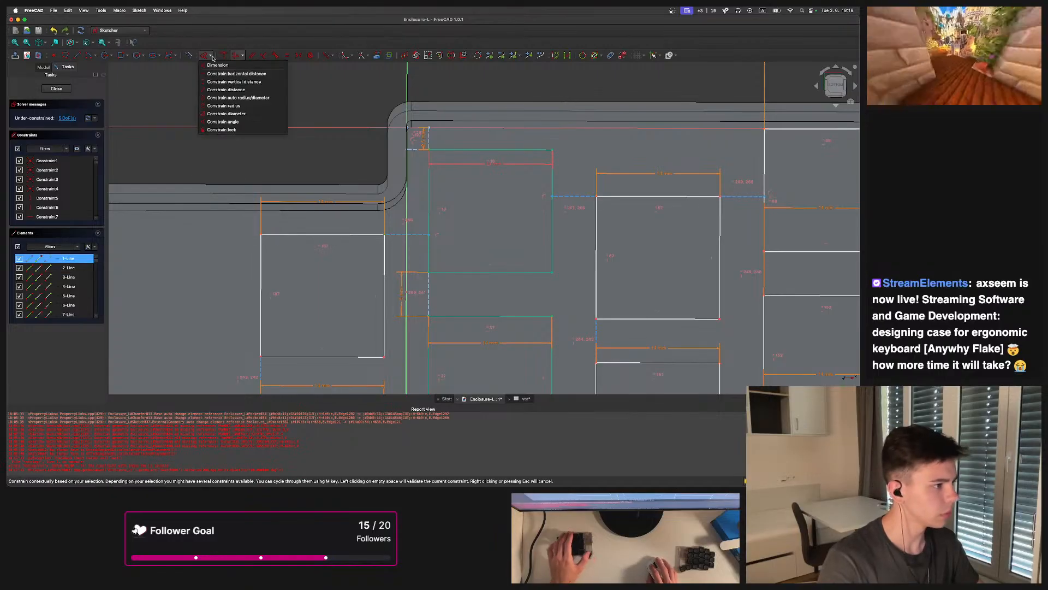
{"action": "left_click", "coordinate": [233, 82]}
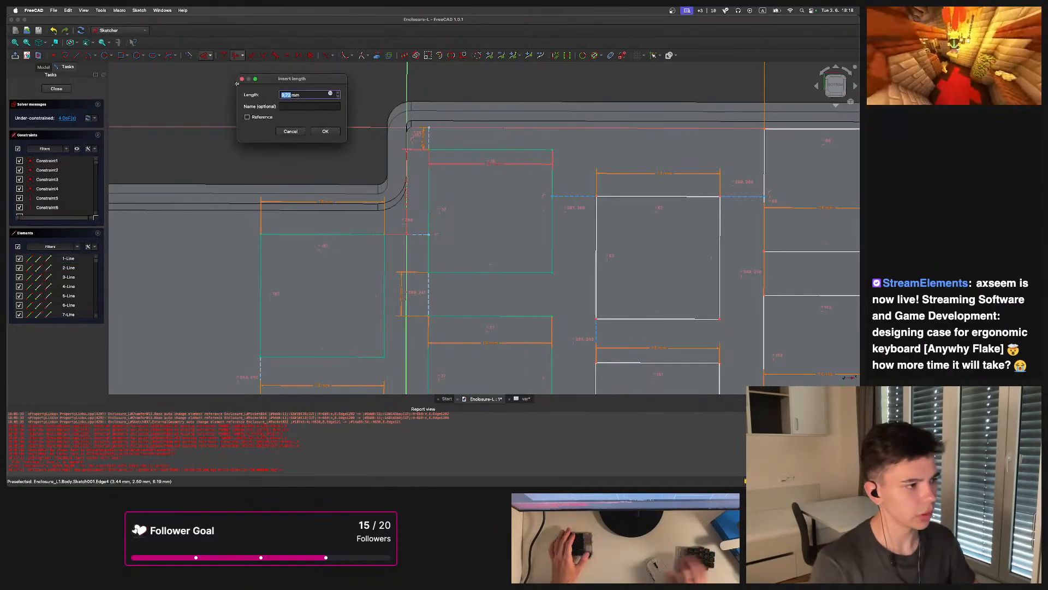
{"action": "left_click", "coordinate": [330, 94]}
{"action": "type", "text": "<<var>>."}
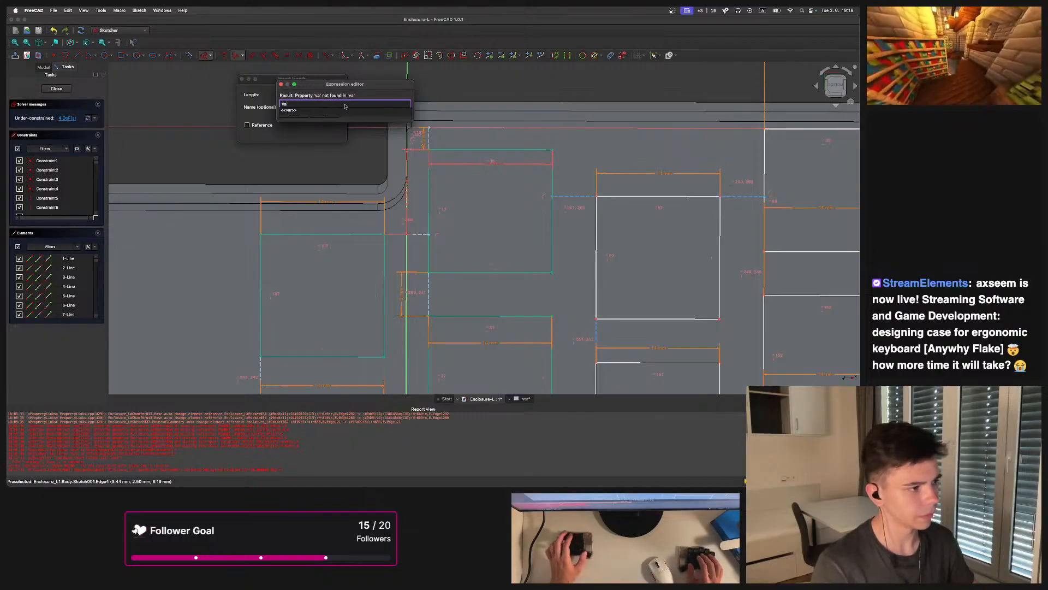
{"action": "type", "text": "key/2"}
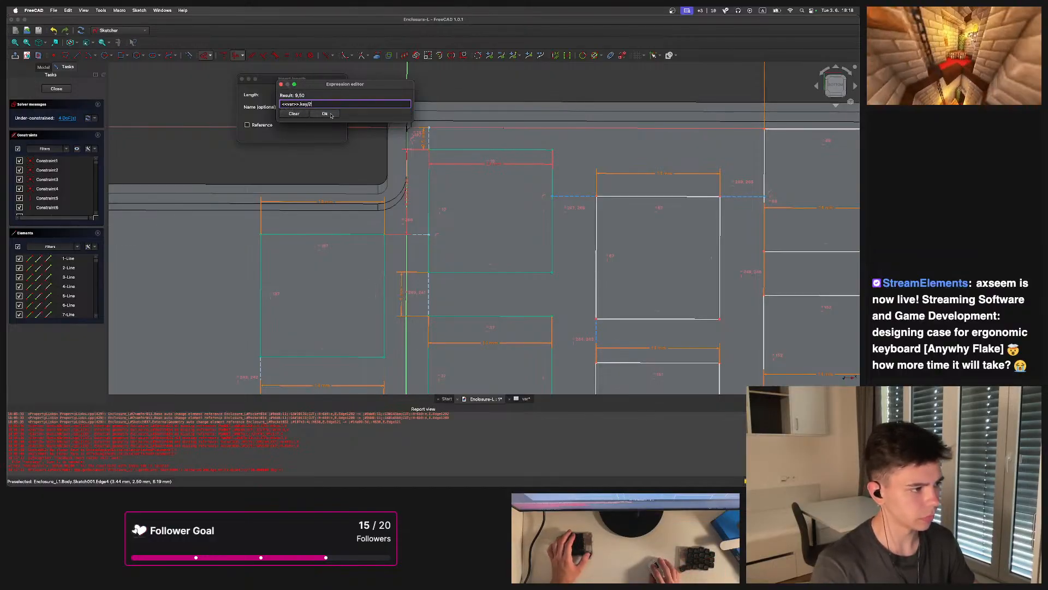
{"action": "key", "text": "Return"}
{"action": "key", "text": "Return"}
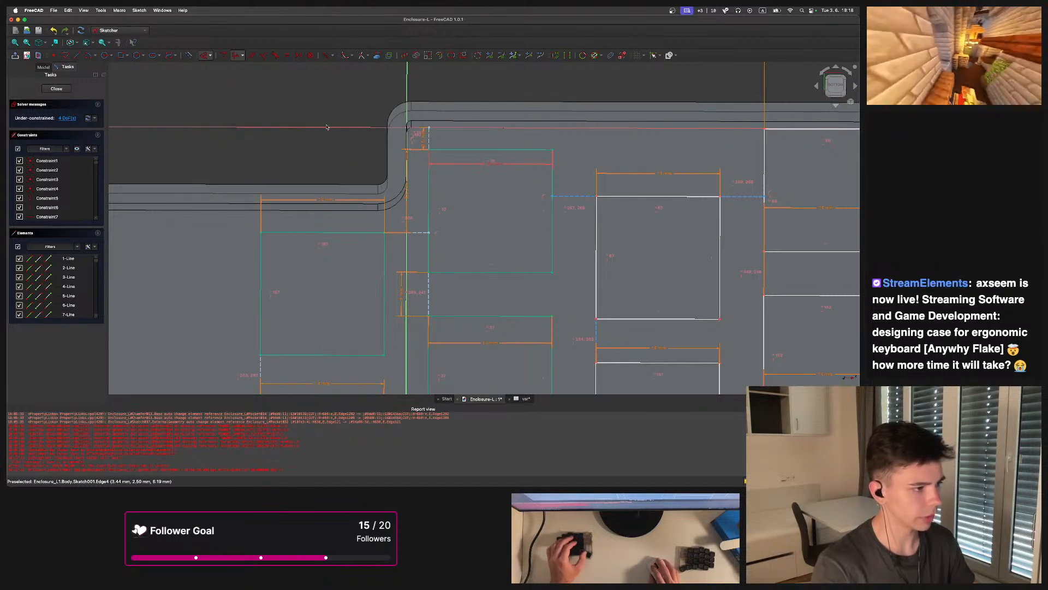
Constrain the vertical distance of the first-column key's top edge using a var spreadsheet key expression
{"action": "scroll", "coordinate": [356, 158], "scroll_direction": "down", "scroll_amount": 5}
{"action": "scroll", "coordinate": [403, 170], "scroll_direction": "up", "scroll_amount": 6}
{"action": "scroll", "coordinate": [403, 170], "scroll_direction": "up", "scroll_amount": 4}
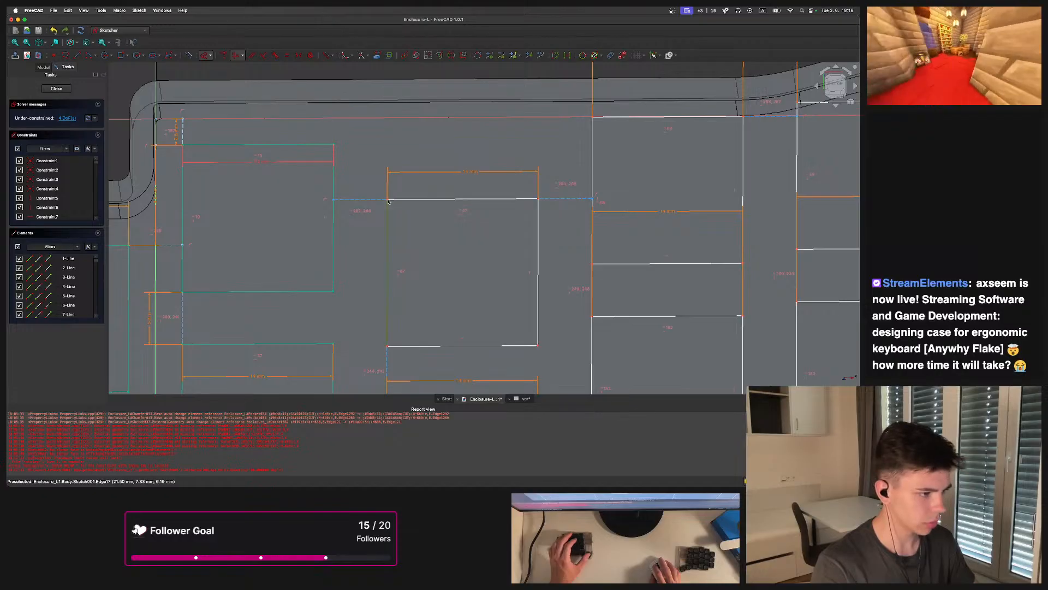
{"action": "left_click", "coordinate": [335, 146]}
{"action": "left_click", "coordinate": [209, 55]}
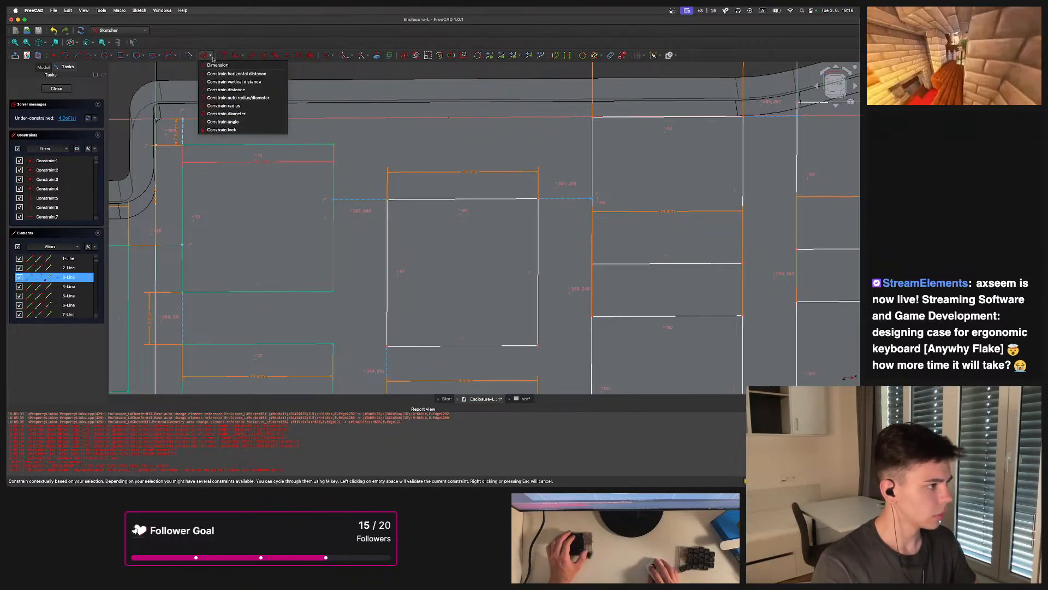
{"action": "left_click", "coordinate": [229, 81]}
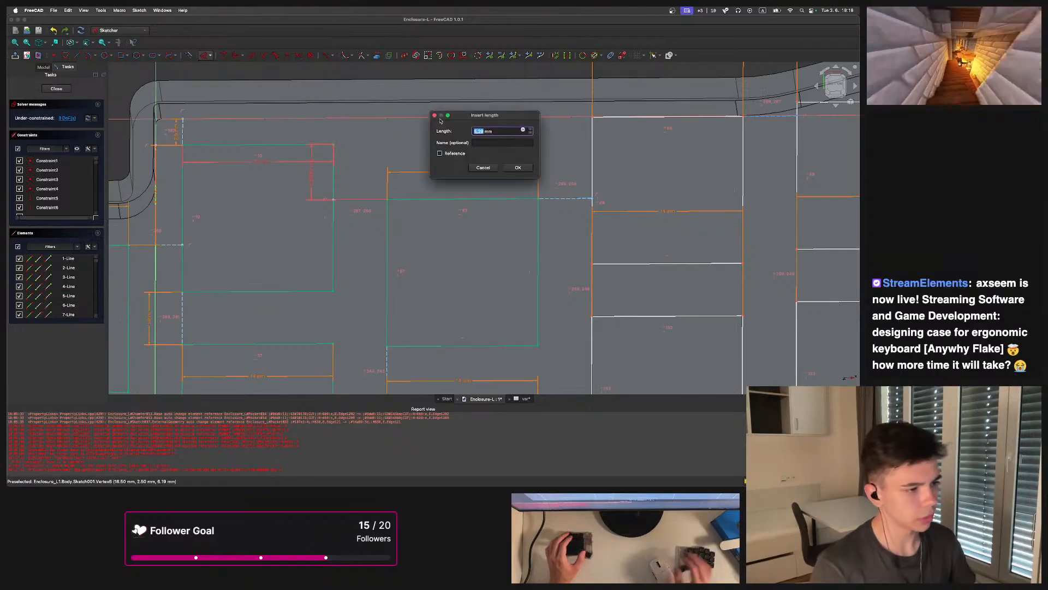
{"action": "left_click", "coordinate": [523, 131]}
{"action": "type", "text": "var"}
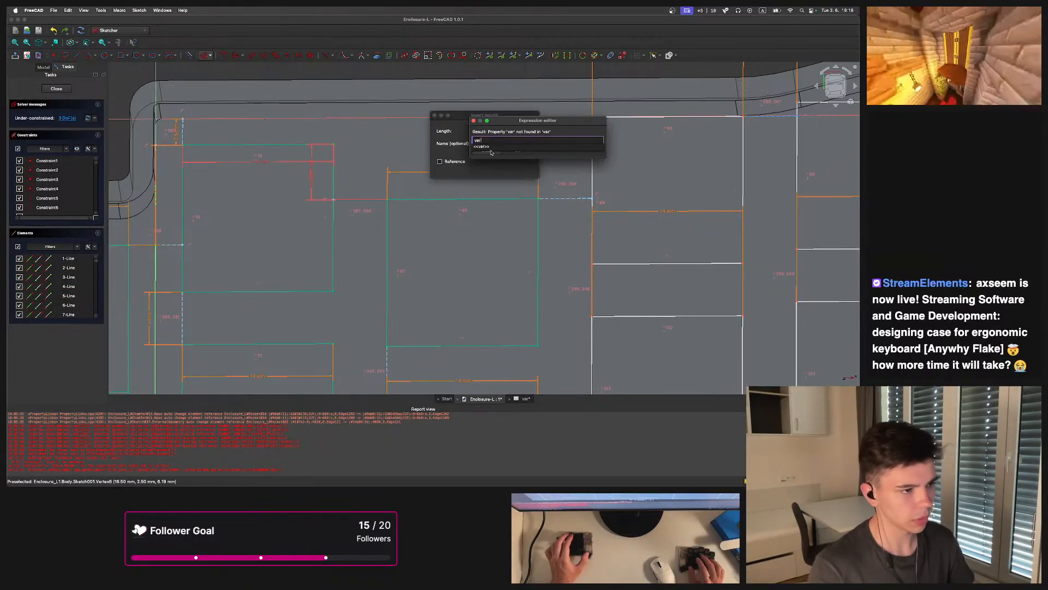
{"action": "key", "text": "Return"}
{"action": "type", "text": ".key"}
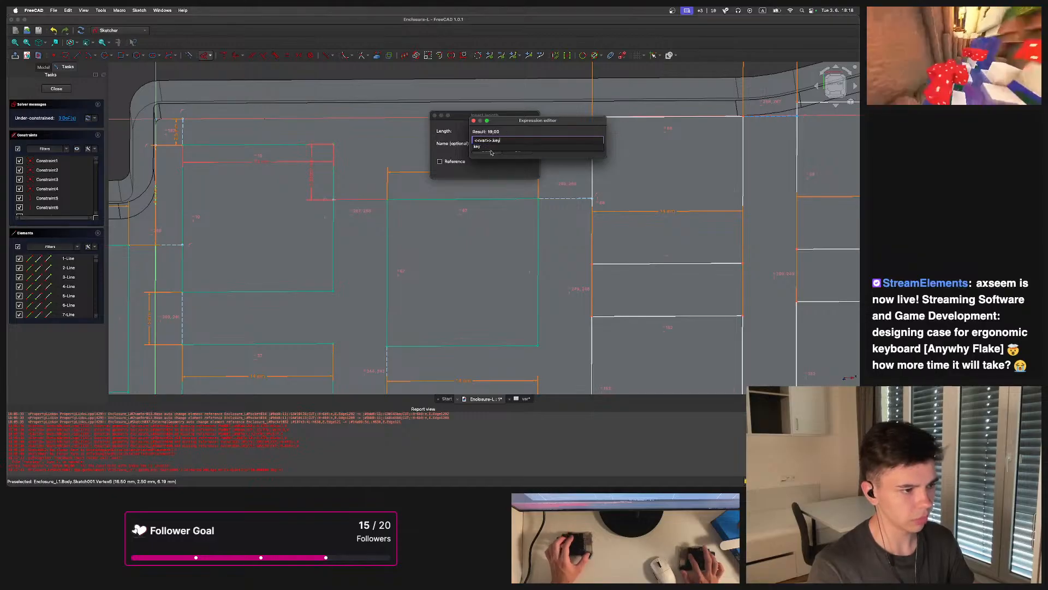
{"action": "left_click", "coordinate": [486, 150]}
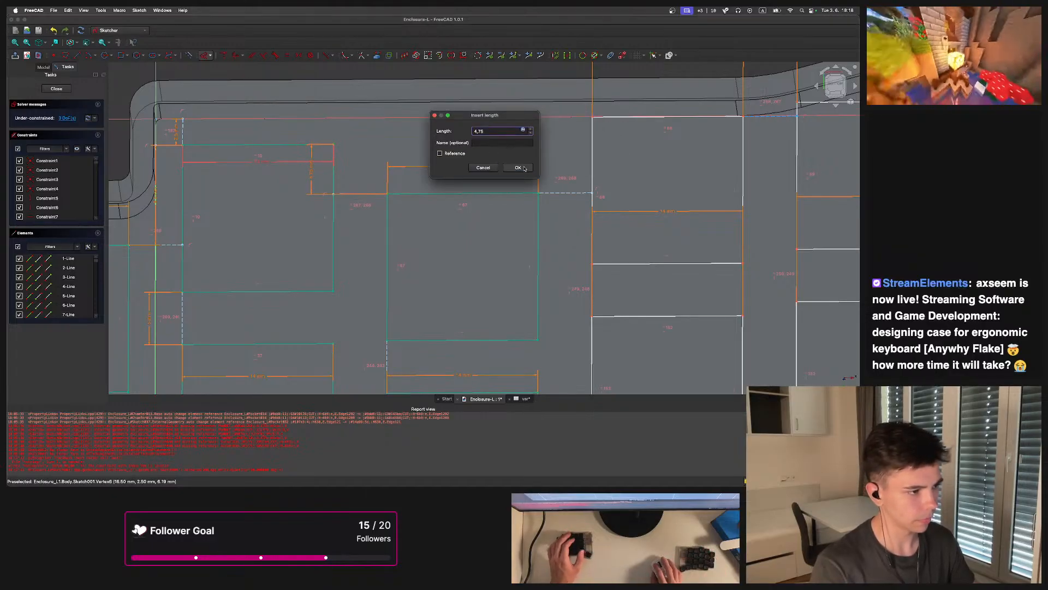
{"action": "left_click", "coordinate": [518, 167]}
Review the key layout and constraint colours across all columns of the sketch
{"action": "scroll", "coordinate": [480, 137], "scroll_direction": "right", "scroll_amount": 3}
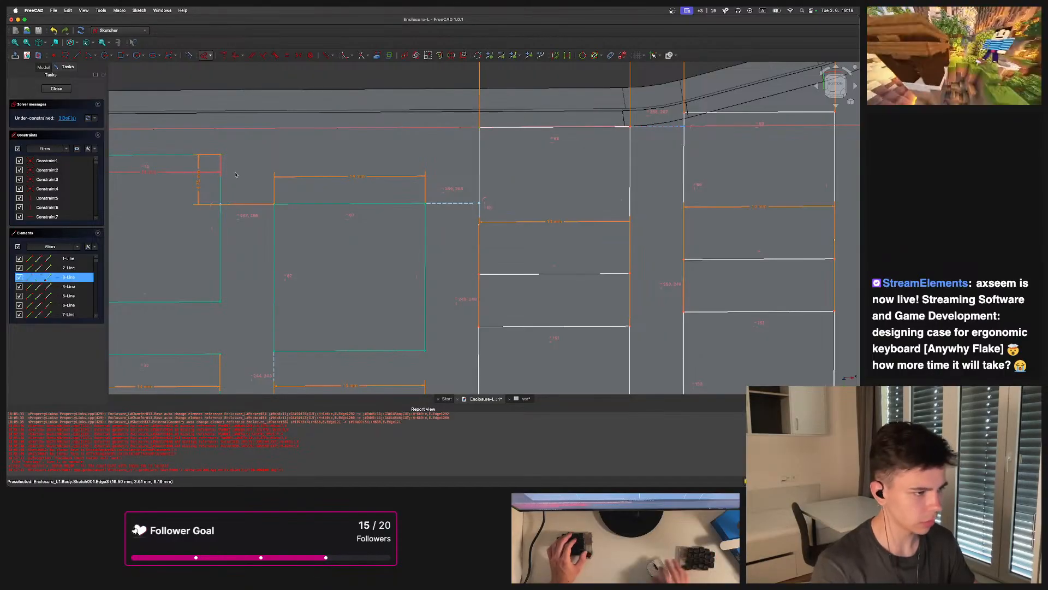
{"action": "scroll", "coordinate": [566, 170], "scroll_direction": "down", "scroll_amount": 5}
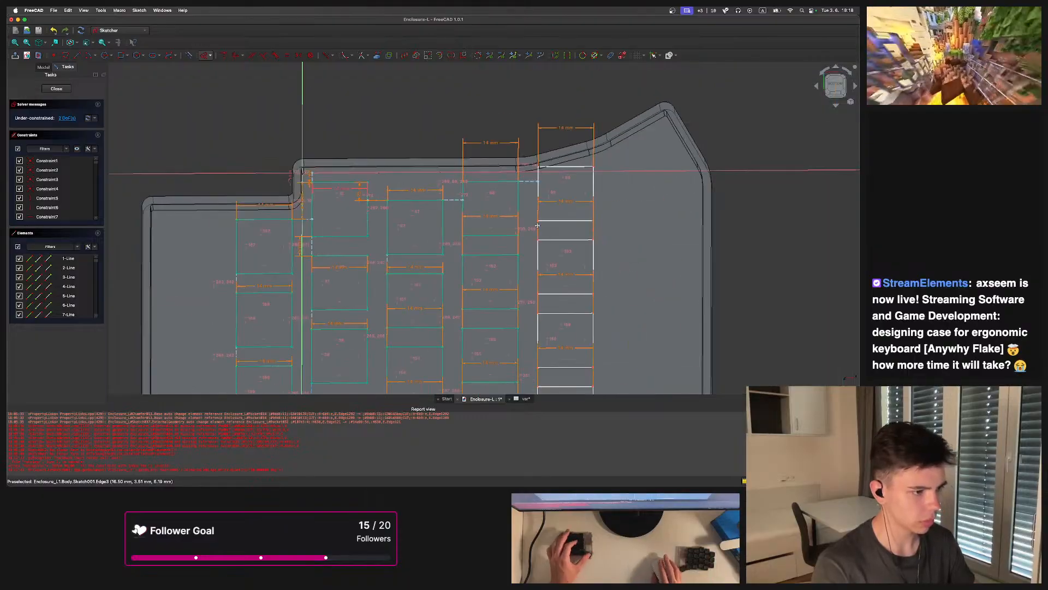
{"action": "scroll", "coordinate": [566, 170], "scroll_direction": "up", "scroll_amount": 2}
{"action": "scroll", "coordinate": [566, 169], "scroll_direction": "down", "scroll_amount": 5}
{"action": "scroll", "coordinate": [459, 163], "scroll_direction": "up", "scroll_amount": 5}
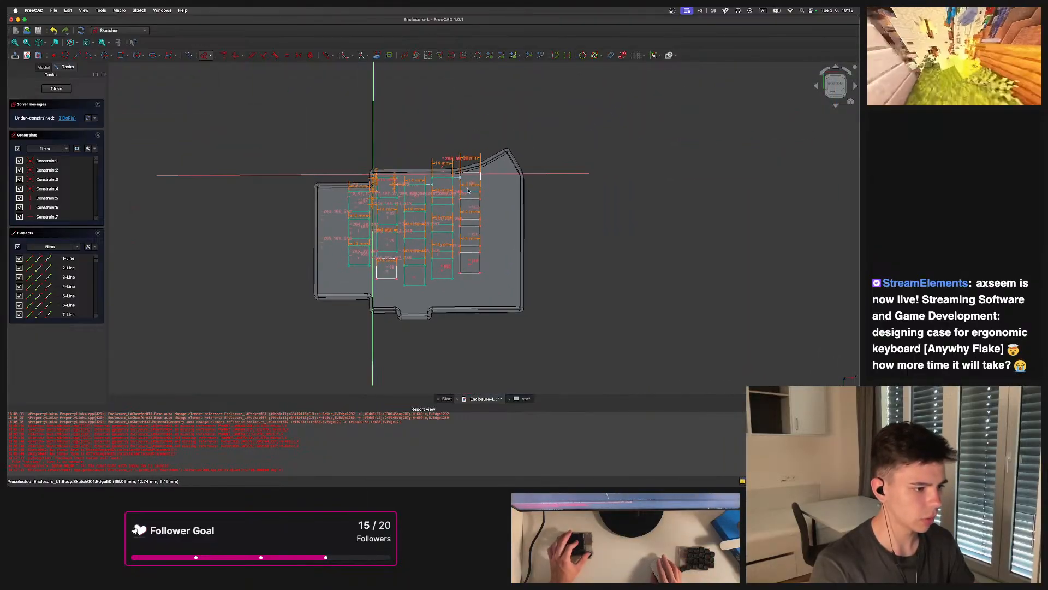
{"action": "scroll", "coordinate": [459, 162], "scroll_direction": "up", "scroll_amount": 3}
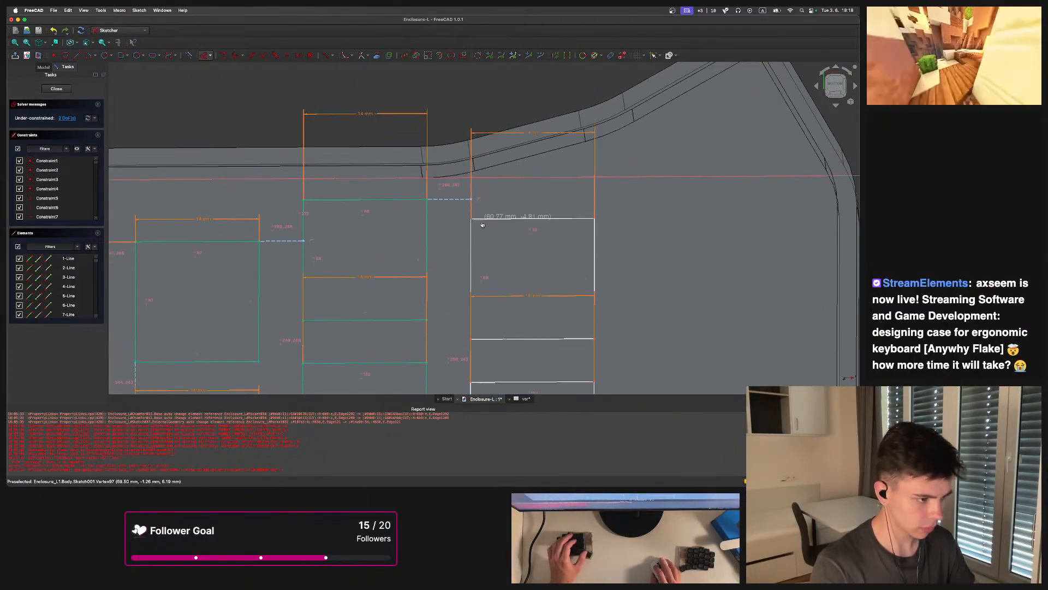
{"action": "scroll", "coordinate": [475, 202], "scroll_direction": "up", "scroll_amount": 3}
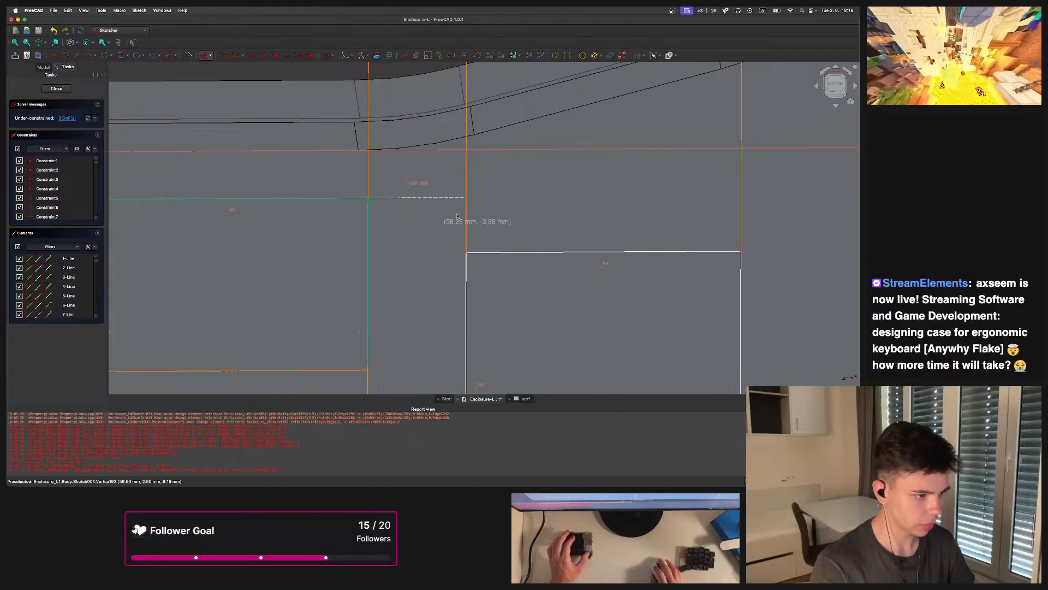
{"action": "scroll", "coordinate": [440, 191], "scroll_direction": "up", "scroll_amount": 3}
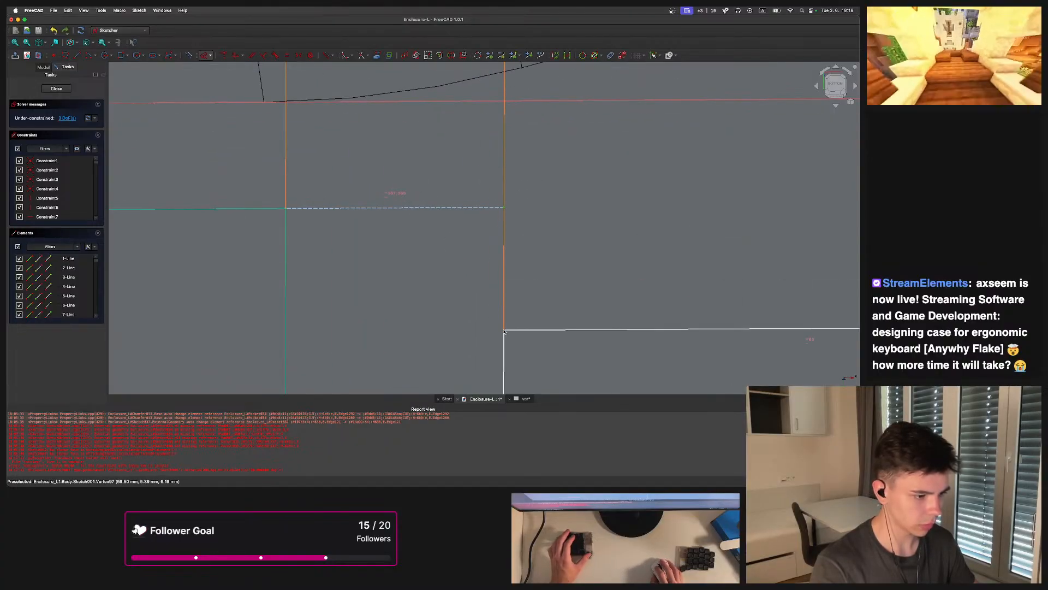
{"action": "scroll", "coordinate": [520, 309], "scroll_direction": "down", "scroll_amount": 6}
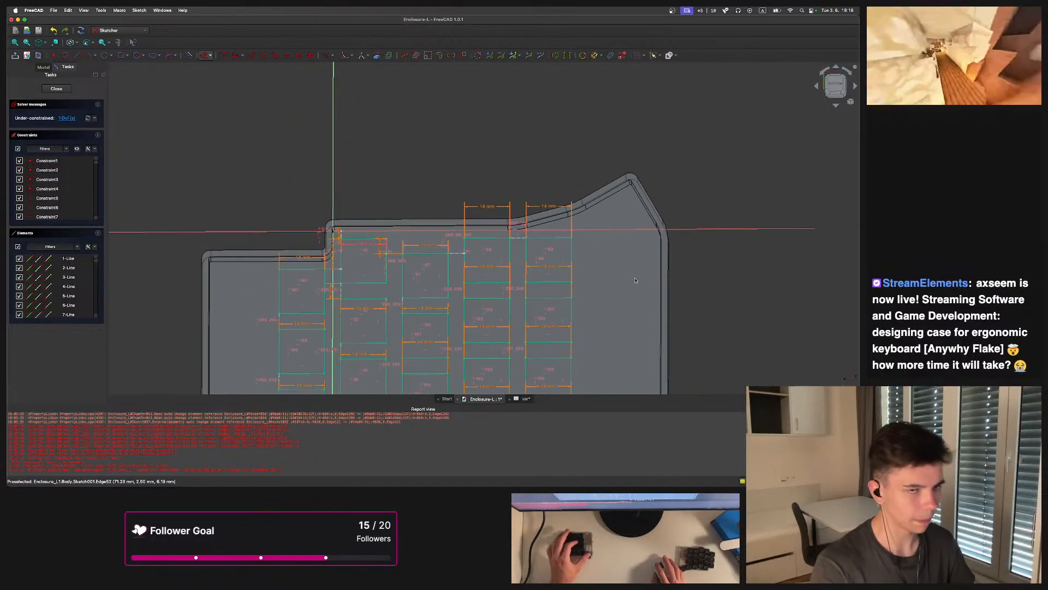
{"action": "scroll", "coordinate": [524, 223], "scroll_direction": "up", "scroll_amount": 2}
{"action": "scroll", "coordinate": [524, 223], "scroll_direction": "down", "scroll_amount": 3}
{"action": "scroll", "coordinate": [359, 236], "scroll_direction": "up", "scroll_amount": 5}
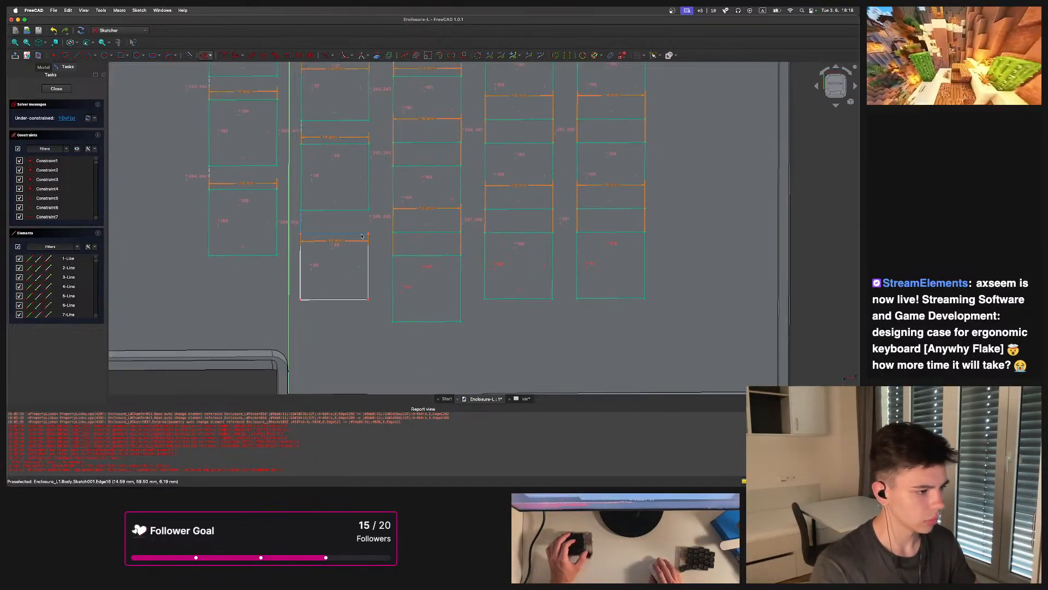
Constrain the remaining free top corner of the lowest second-column key
{"action": "mouse_move", "coordinate": [368, 234]}
{"action": "left_mouse_down"}
{"action": "mouse_move", "coordinate": [372, 251]}
{"action": "mouse_move", "coordinate": [406, 244]}
{"action": "mouse_move", "coordinate": [368, 235]}
{"action": "left_mouse_up"}
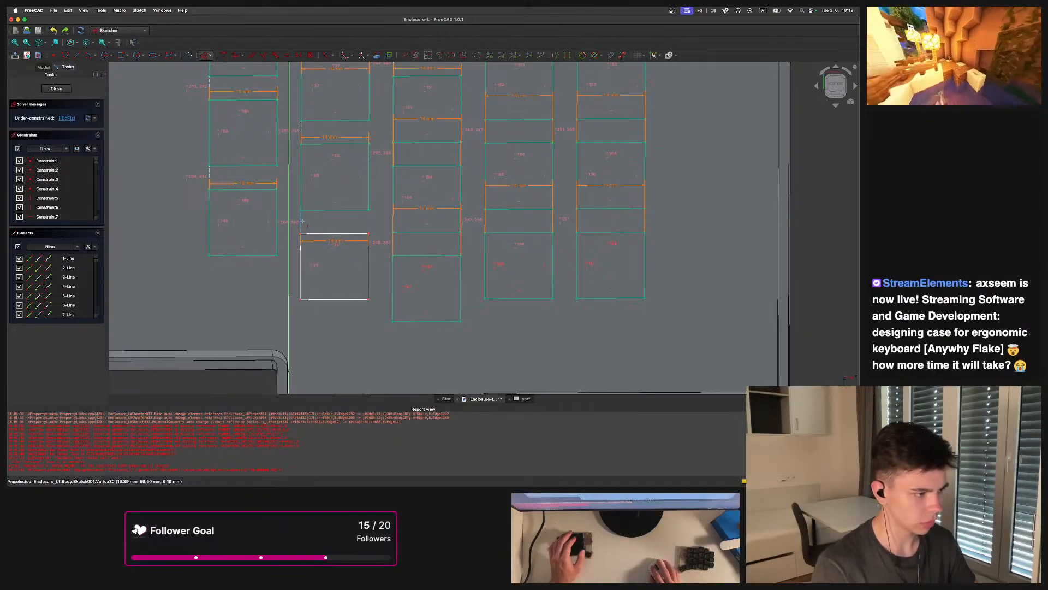
{"action": "left_click", "coordinate": [323, 239]}
Review the whole key layout to check every key is constrained
{"action": "scroll", "coordinate": [361, 243], "scroll_direction": "up", "scroll_amount": 2}
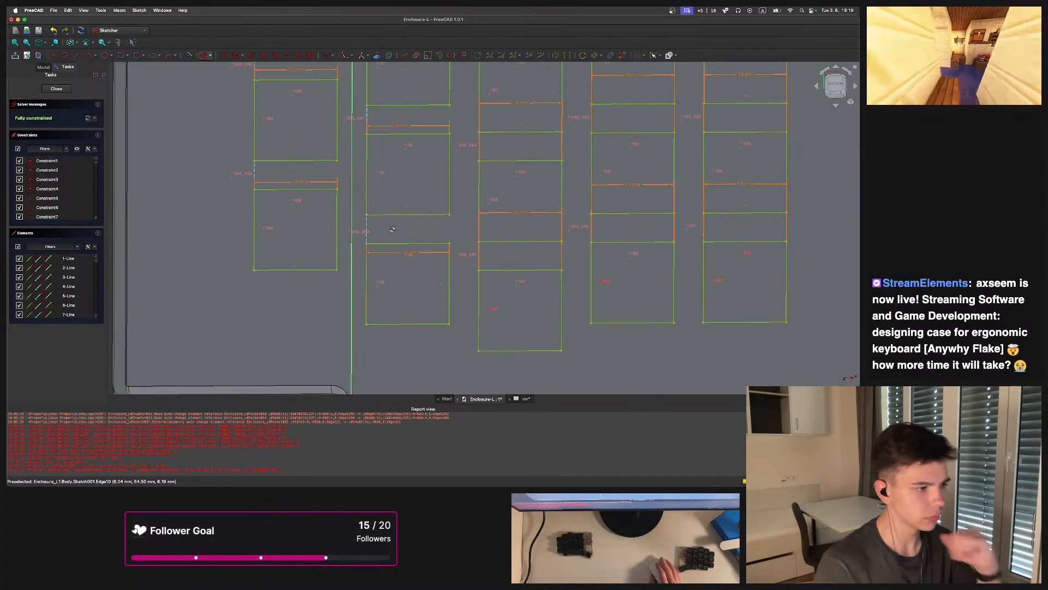
{"action": "scroll", "coordinate": [399, 245], "scroll_direction": "down", "scroll_amount": 5}
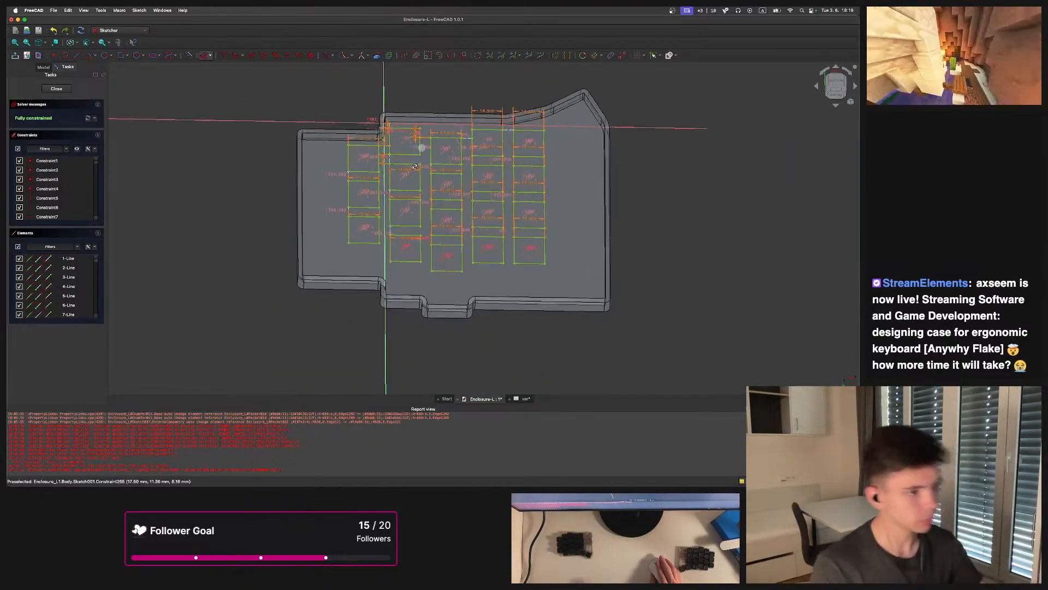
{"action": "scroll", "coordinate": [419, 171], "scroll_direction": "up", "scroll_amount": 5}
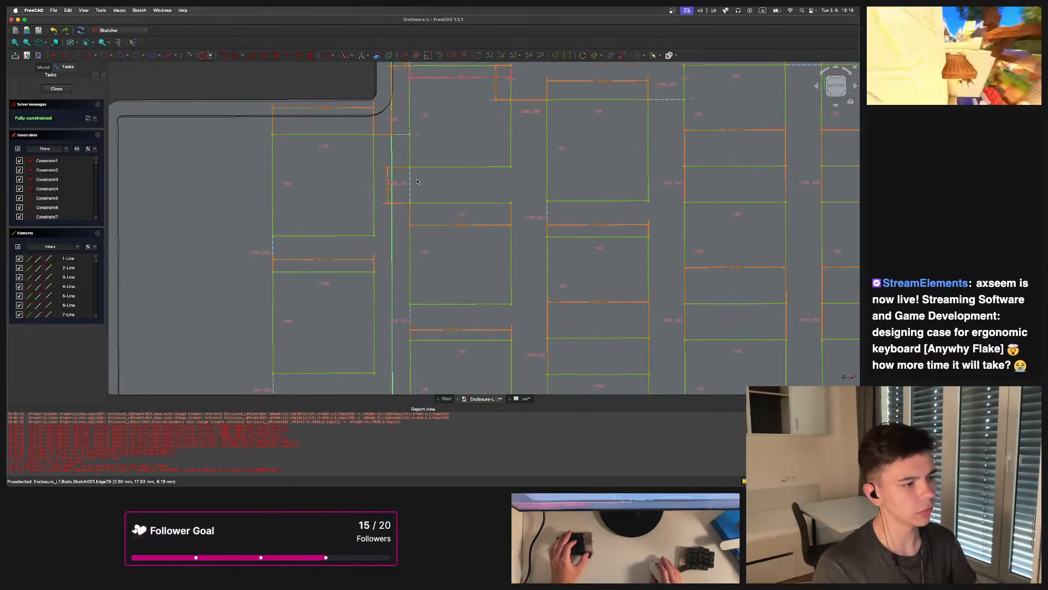
{"action": "scroll", "coordinate": [417, 182], "scroll_direction": "up", "scroll_amount": 3}
{"action": "scroll", "coordinate": [427, 219], "scroll_direction": "down", "scroll_amount": 5}
{"action": "scroll", "coordinate": [374, 262], "scroll_direction": "up", "scroll_amount": 5}
{"action": "scroll", "coordinate": [374, 279], "scroll_direction": "down", "scroll_amount": 5}
{"action": "scroll", "coordinate": [433, 170], "scroll_direction": "up", "scroll_amount": 4}
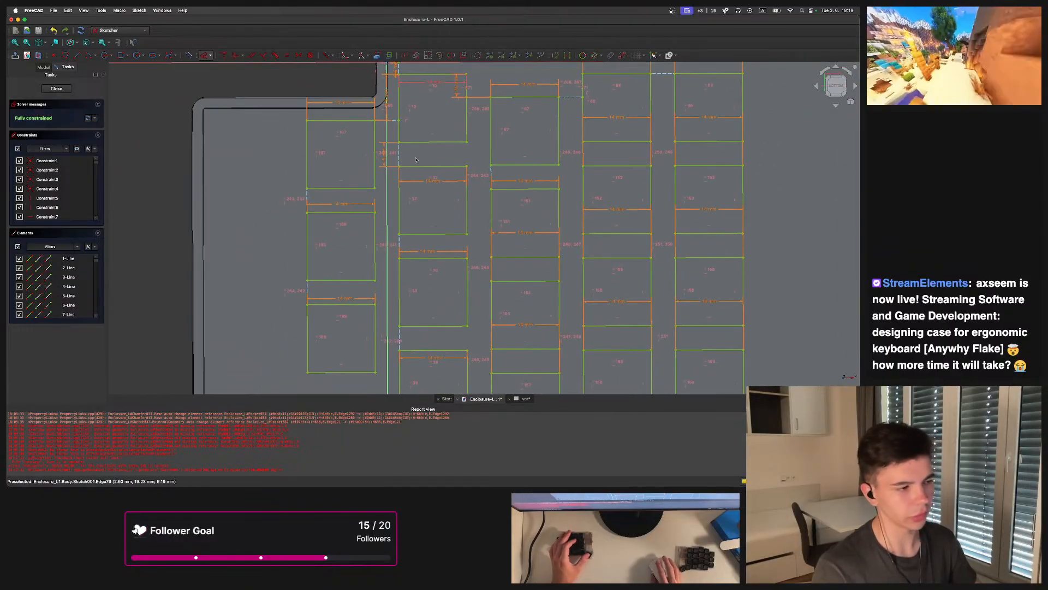
{"action": "scroll", "coordinate": [410, 131], "scroll_direction": "up", "scroll_amount": 4}
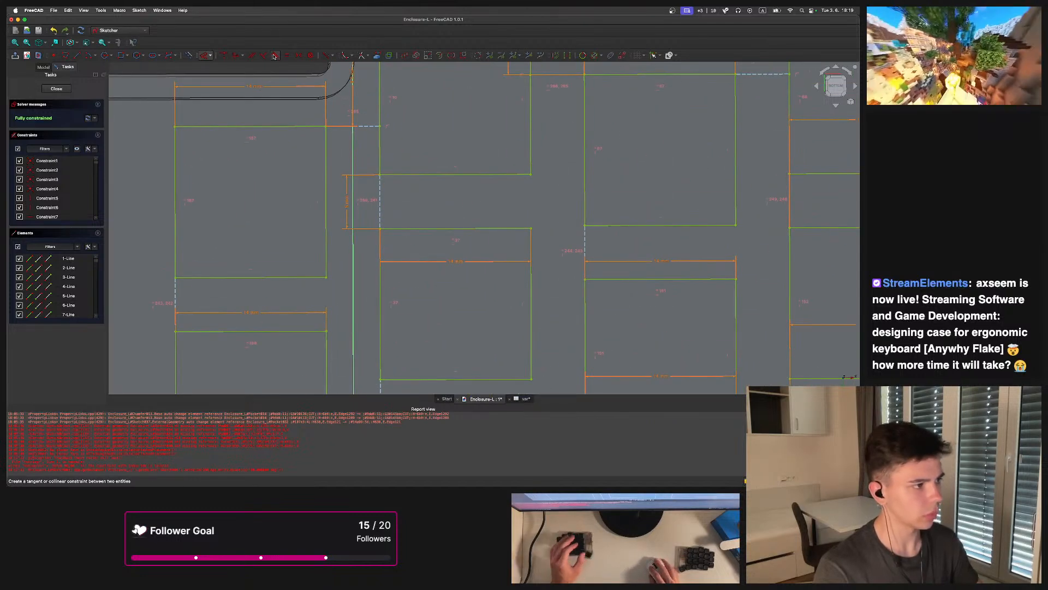
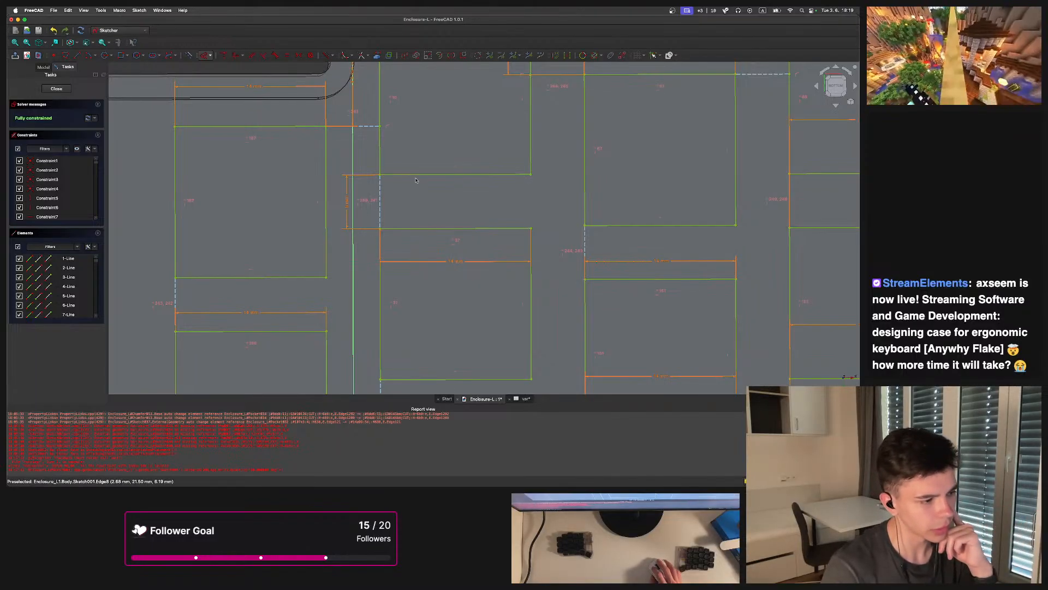
Review the whole key layout once more and close the key sketch
{"action": "left_click", "coordinate": [242, 57]}
{"action": "left_click", "coordinate": [226, 59]}
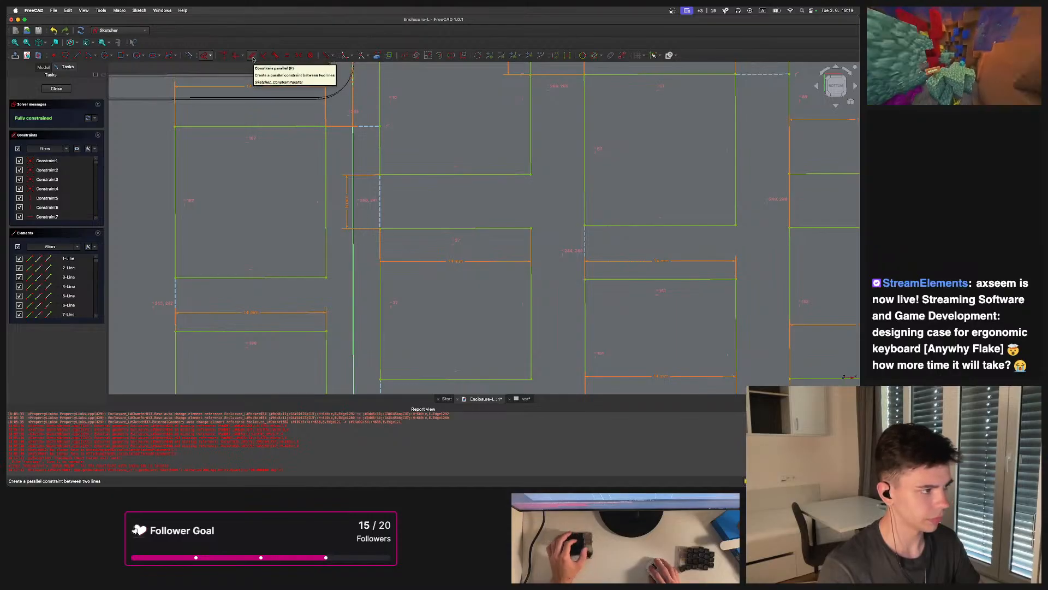
{"action": "scroll", "coordinate": [335, 121], "scroll_direction": "down", "scroll_amount": 2}
{"action": "scroll", "coordinate": [362, 136], "scroll_direction": "down", "scroll_amount": 5}
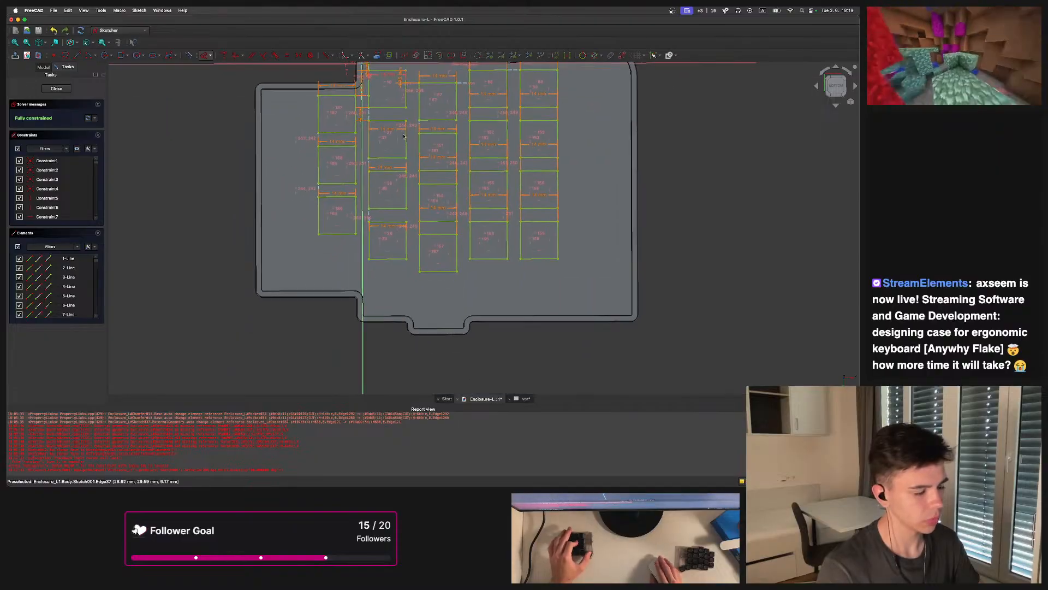
{"action": "middle_click_drag", "start_coordinate": [413, 176], "coordinate": [428, 156]}
{"action": "middle_click_drag", "start_coordinate": [471, 125], "coordinate": [415, 195]}
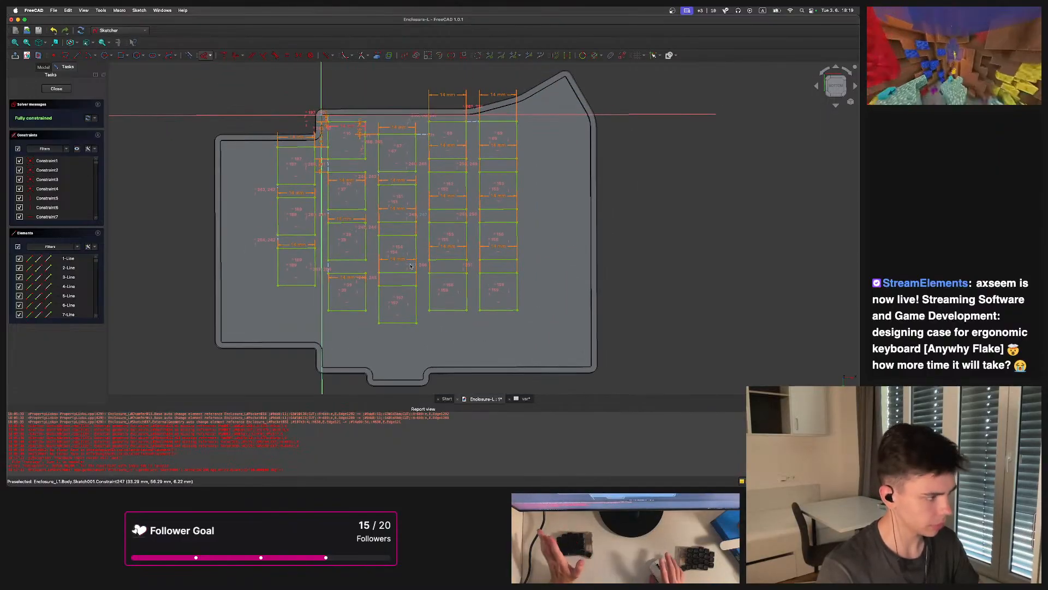
{"action": "scroll", "coordinate": [427, 87], "scroll_direction": "up", "scroll_amount": 3}
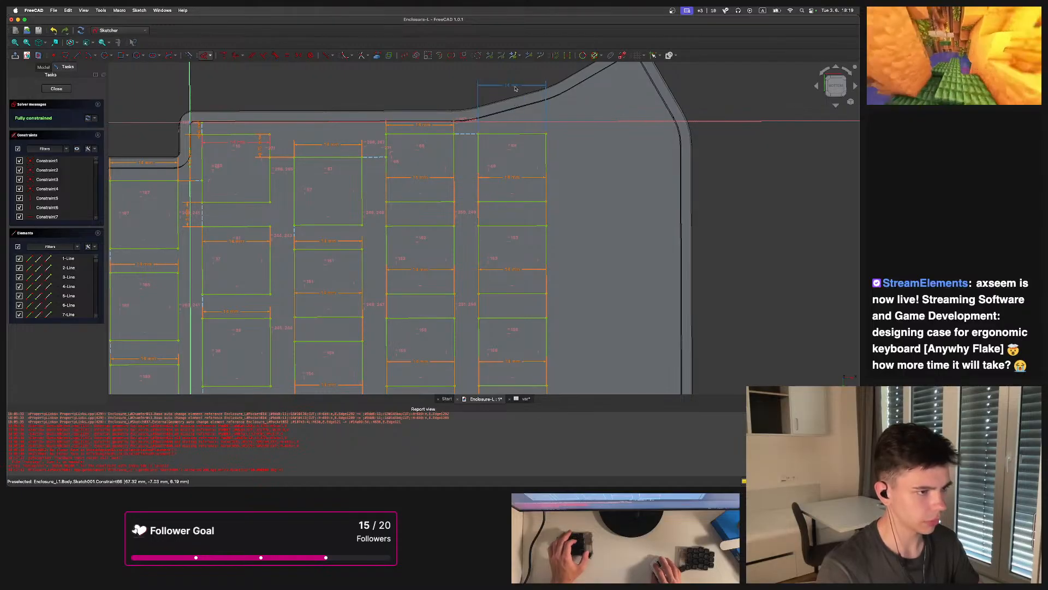
{"action": "scroll", "coordinate": [486, 134], "scroll_direction": "down", "scroll_amount": 3}
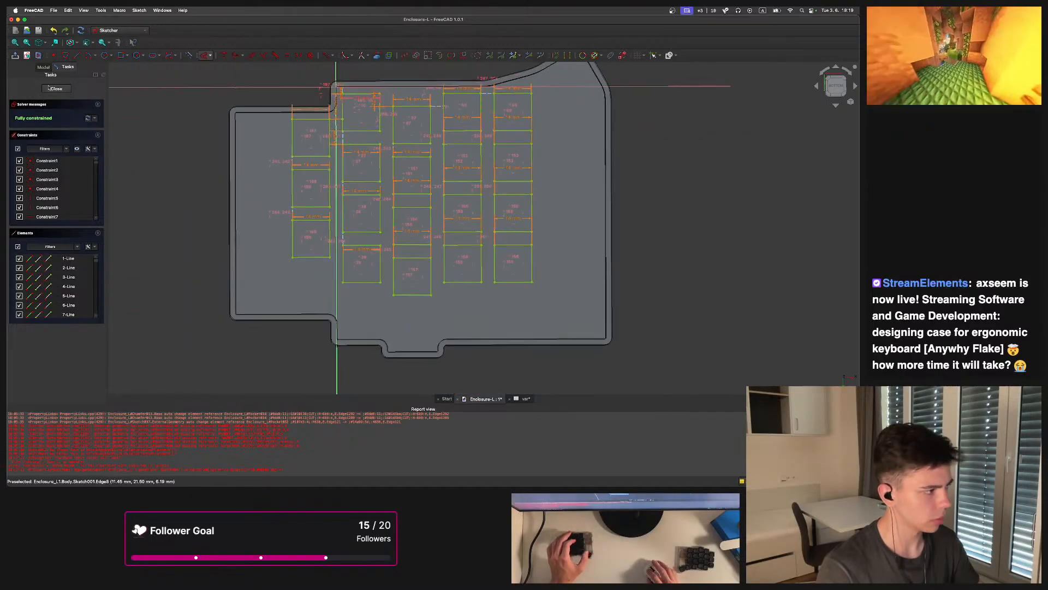
{"action": "left_click", "coordinate": [52, 89]}
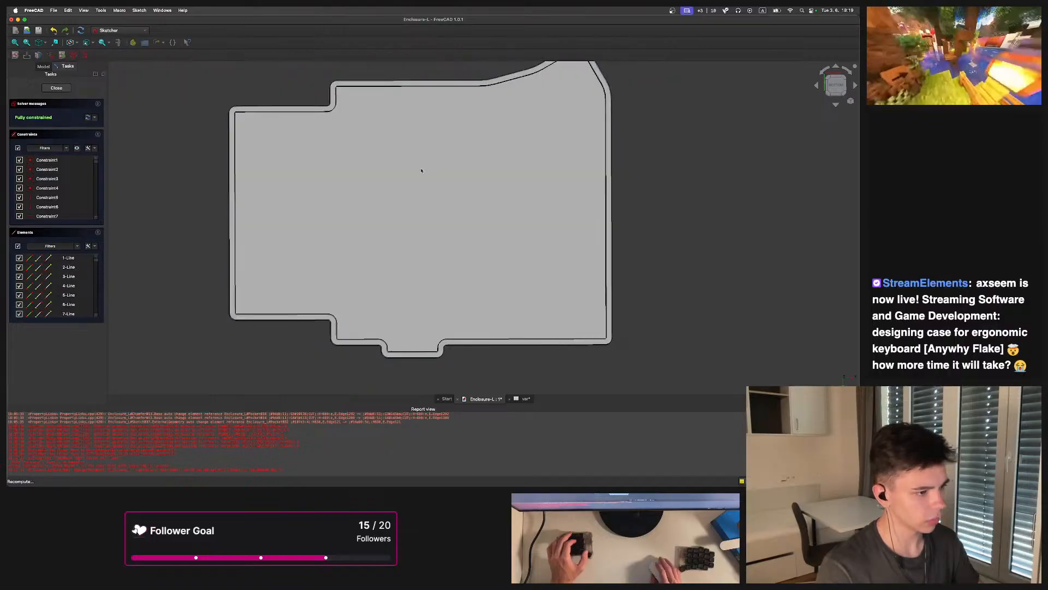
Pocket the key sketch into the enclosure, type Up to face, using the Thickness shell's face as the limit
{"action": "middle_click_drag", "start_coordinate": [487, 247], "coordinate": [508, 306]}
{"action": "left_click", "coordinate": [188, 57]}
{"action": "middle_click_drag", "start_coordinate": [468, 342], "coordinate": [388, 208]}
{"action": "left_click", "coordinate": [81, 129]}
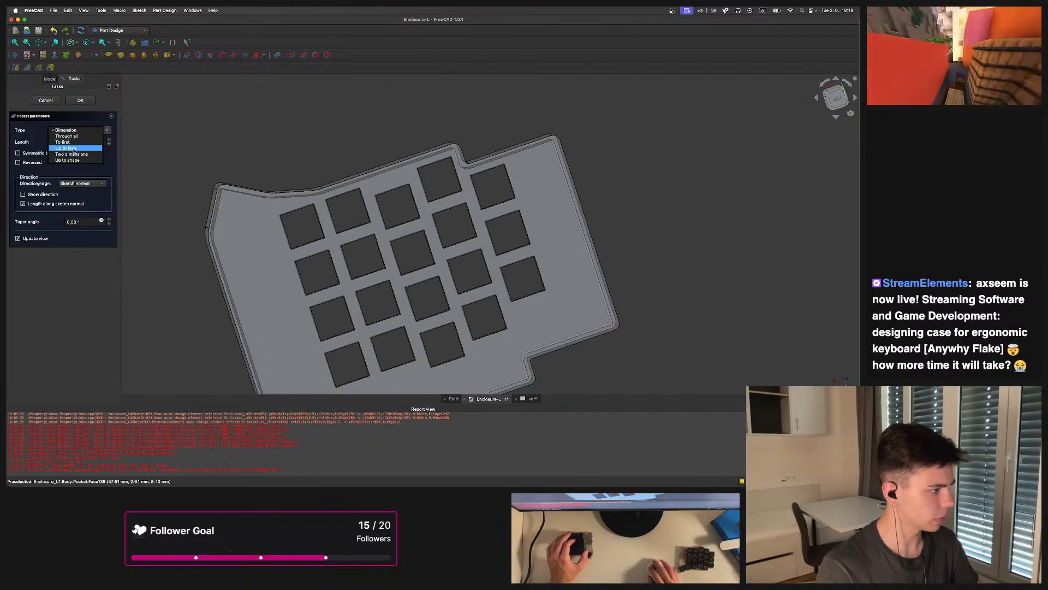
{"action": "left_click", "coordinate": [77, 151]}
{"action": "left_click", "coordinate": [254, 239]}
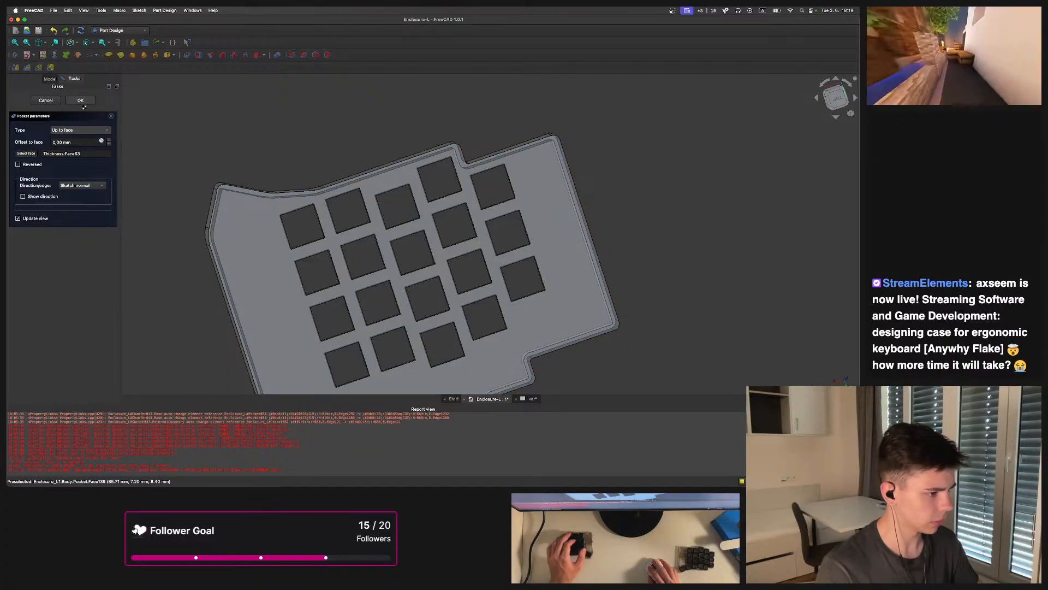
Inspect the pocketed enclosure and select the Pocket feature in the model tree
{"action": "middle_click_drag", "start_coordinate": [469, 209], "coordinate": [441, 273]}
{"action": "middle_click_drag", "start_coordinate": [431, 137], "coordinate": [397, 230]}
{"action": "scroll", "coordinate": [384, 201], "scroll_direction": "down", "scroll_amount": 5}
{"action": "scroll", "coordinate": [356, 214], "scroll_direction": "up", "scroll_amount": 2}
{"action": "left_click", "coordinate": [23, 120]}
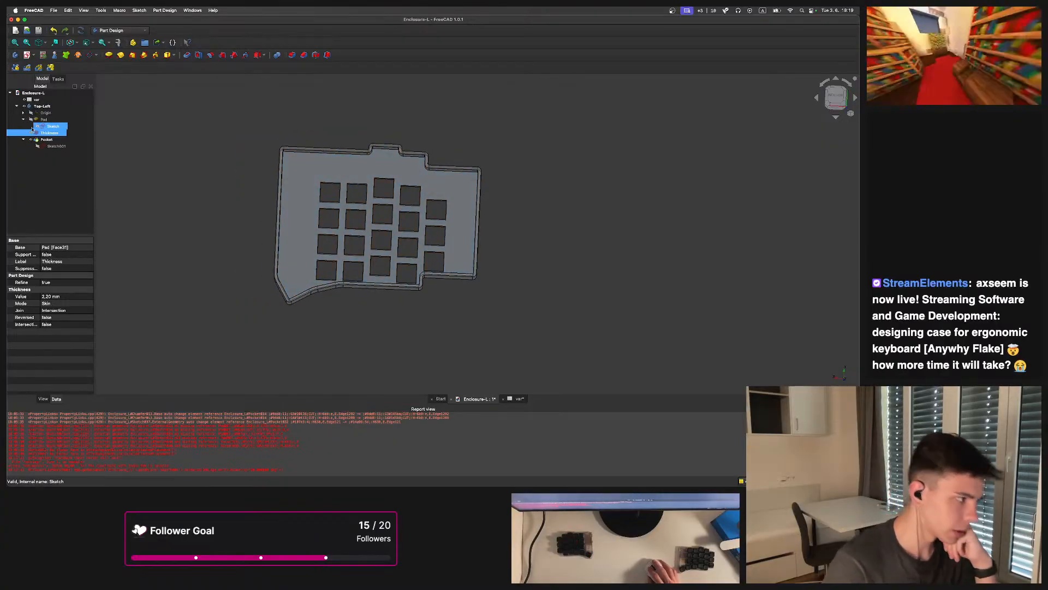
{"action": "left_click", "coordinate": [23, 120]}
{"action": "left_click", "coordinate": [47, 132]}
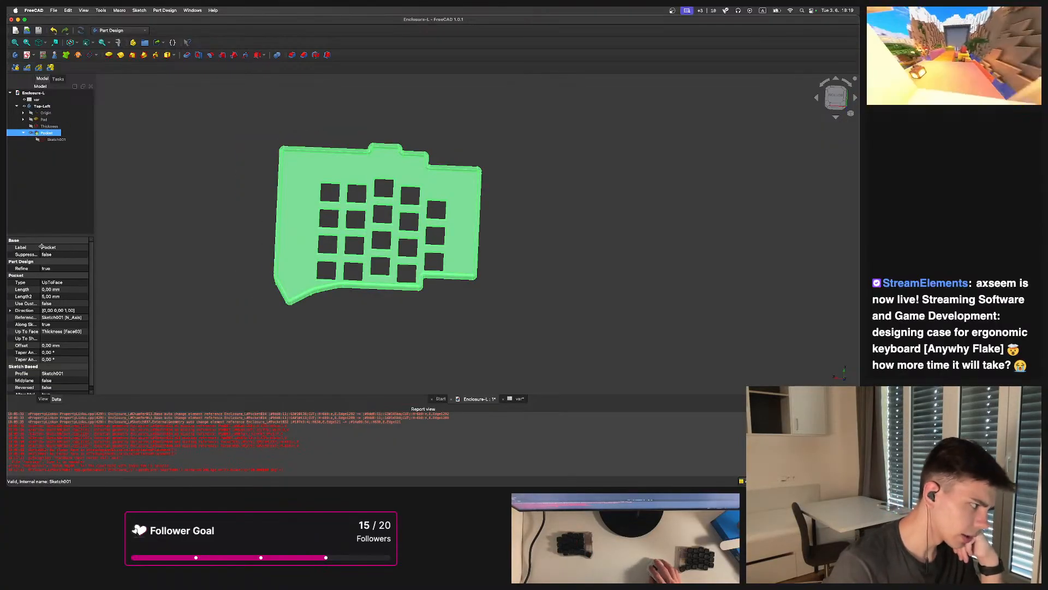
Set the Pocket feature's Suppressed property to true
{"action": "left_click", "coordinate": [61, 255]}
{"action": "left_click", "coordinate": [80, 255]}
{"action": "left_click", "coordinate": [49, 261]}
{"action": "scroll", "coordinate": [311, 245], "scroll_direction": "up", "scroll_amount": 3}
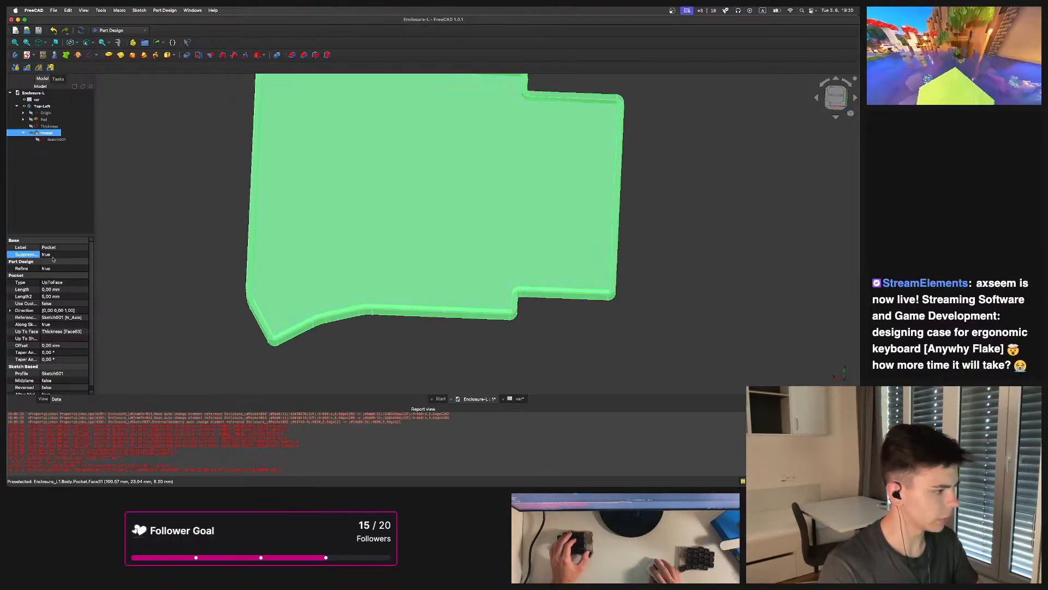
{"action": "right_click", "coordinate": [31, 255]}
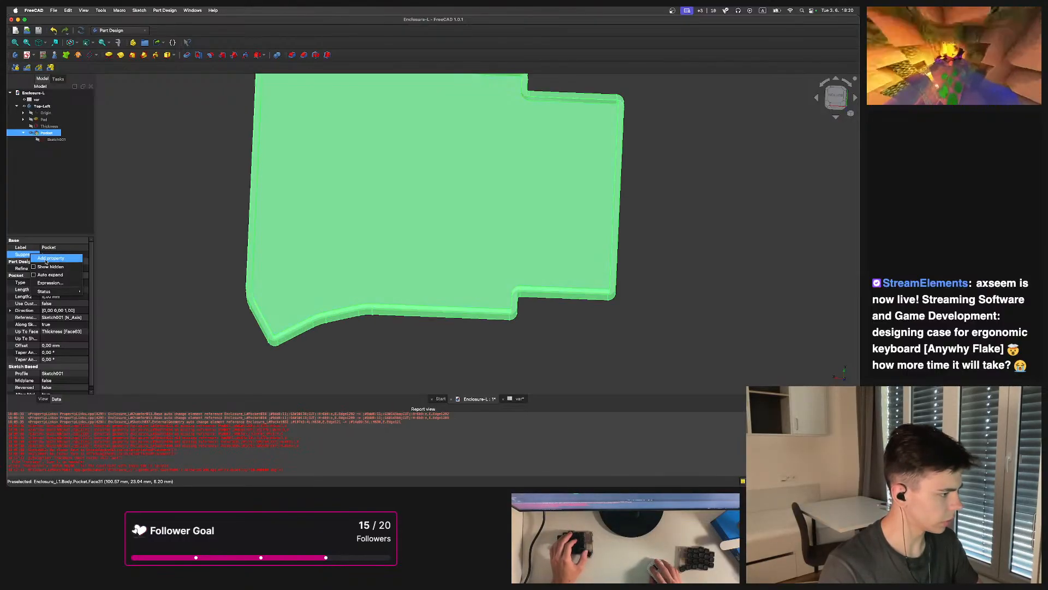
{"action": "left_click", "coordinate": [48, 259]}
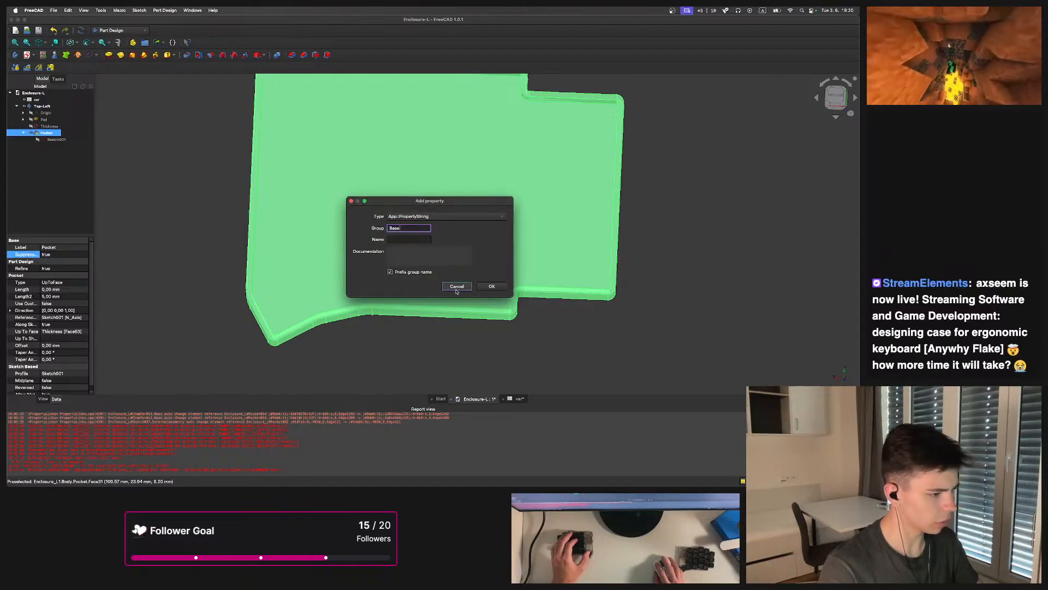
{"action": "left_click", "coordinate": [456, 287]}
{"action": "right_click", "coordinate": [32, 254]}
{"action": "left_click", "coordinate": [76, 281]}
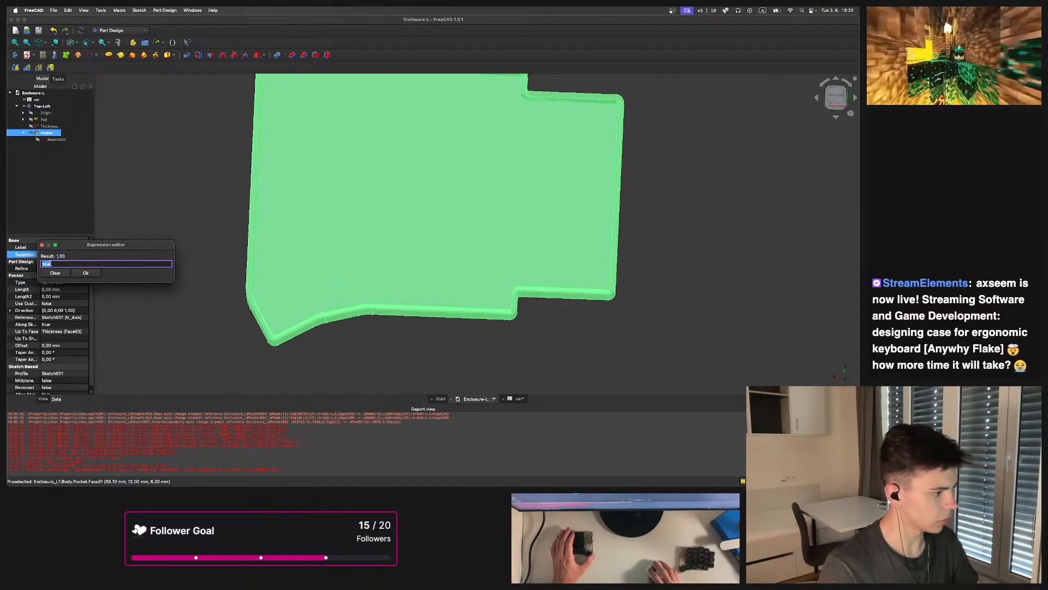
{"action": "left_click", "coordinate": [42, 245]}
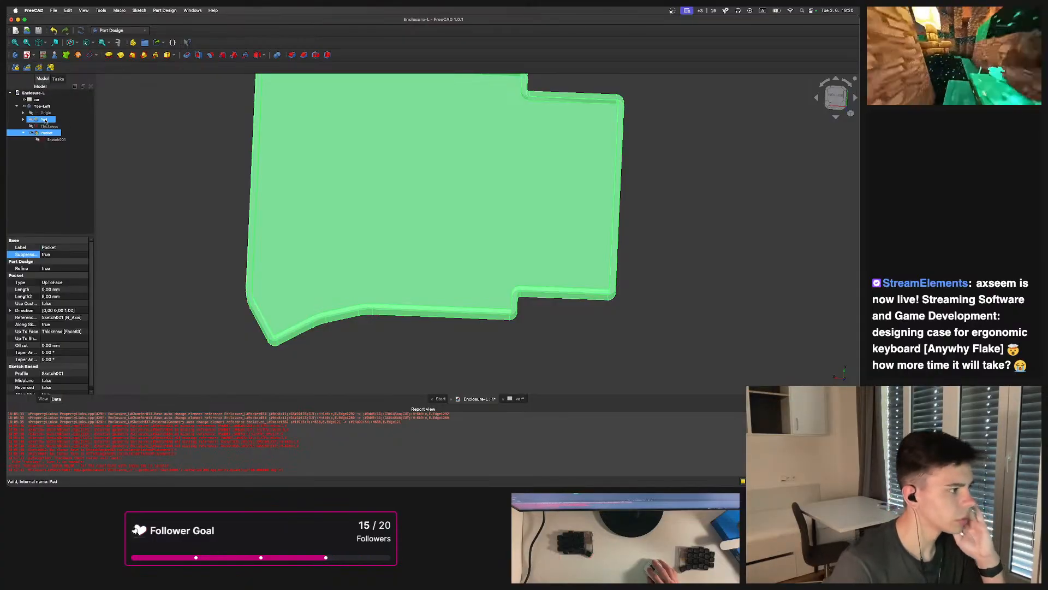
Open the Pad's base sketch, inspect the expression on its top length constraint, and close the sketch
{"action": "left_click", "coordinate": [23, 119]}
{"action": "double_click", "coordinate": [52, 127]}
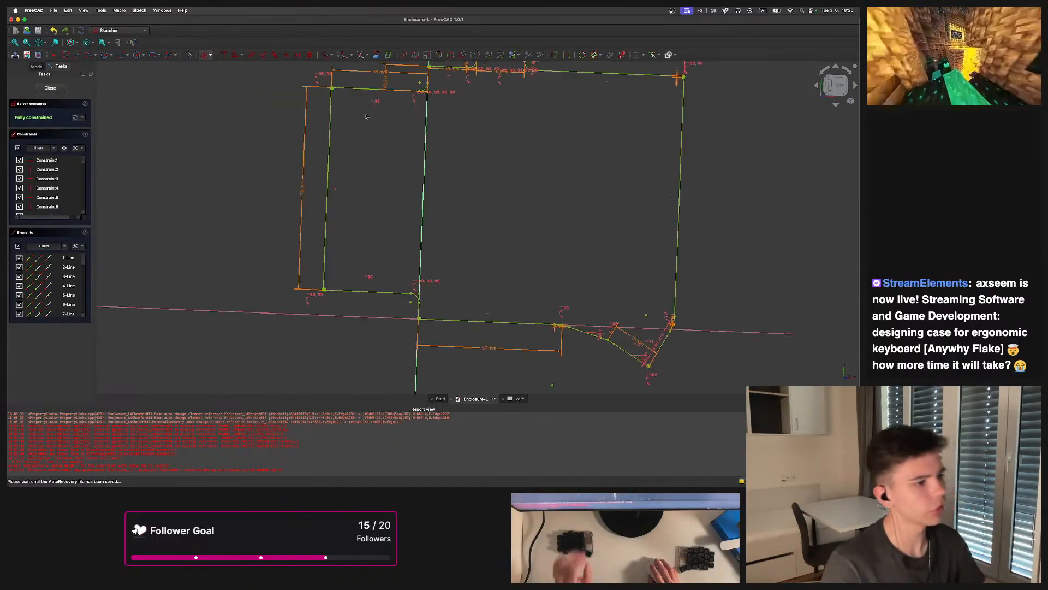
{"action": "double_click", "coordinate": [385, 76]}
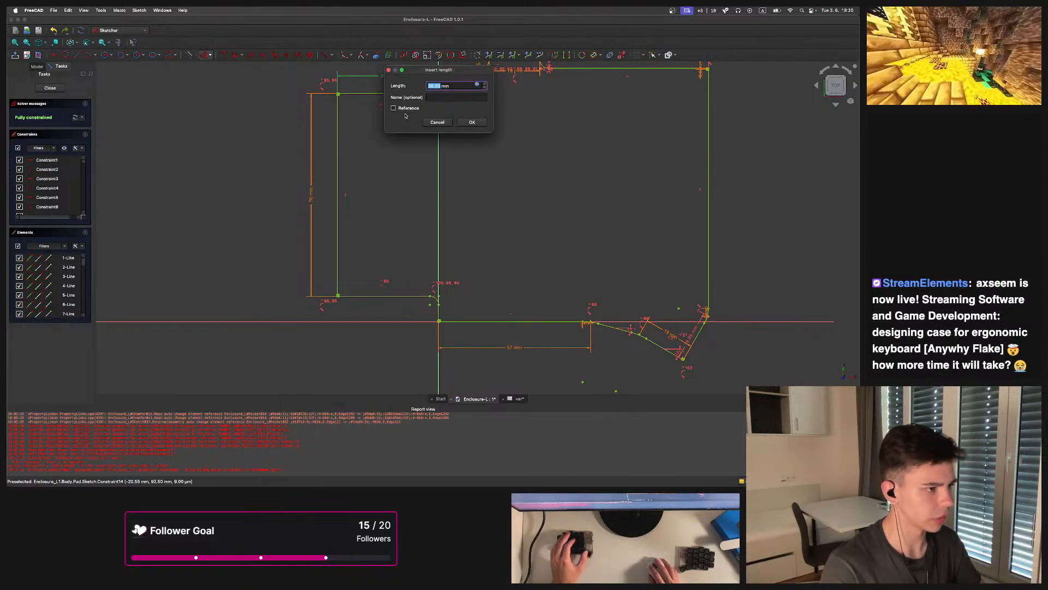
{"action": "left_click", "coordinate": [479, 85]}
{"action": "left_click_drag", "start_coordinate": [532, 95], "coordinate": [498, 94]}
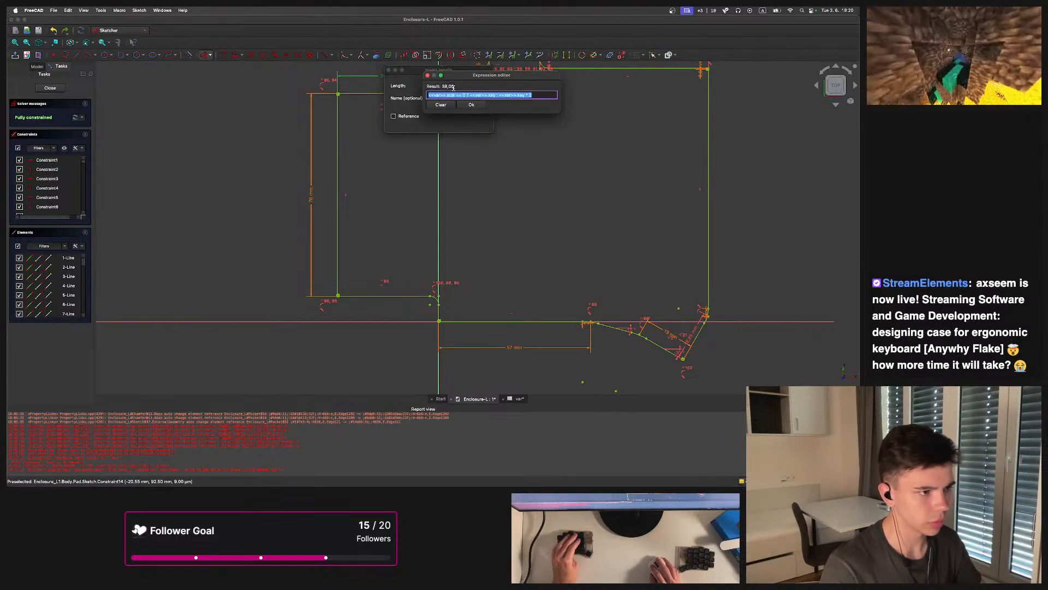
{"action": "left_click", "coordinate": [428, 75]}
{"action": "left_click", "coordinate": [388, 70]}
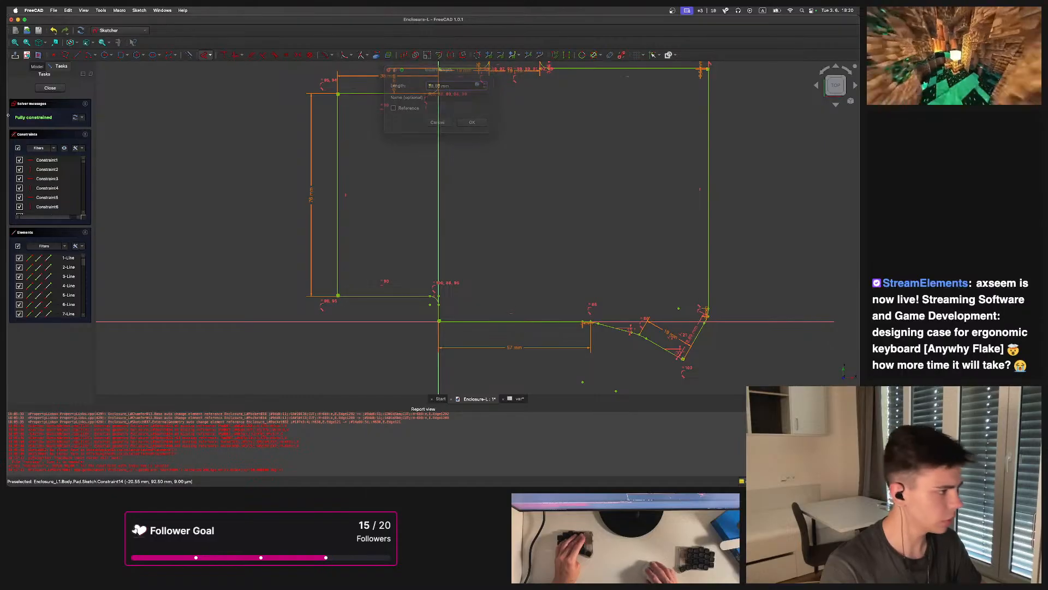
{"action": "left_click", "coordinate": [50, 88]}
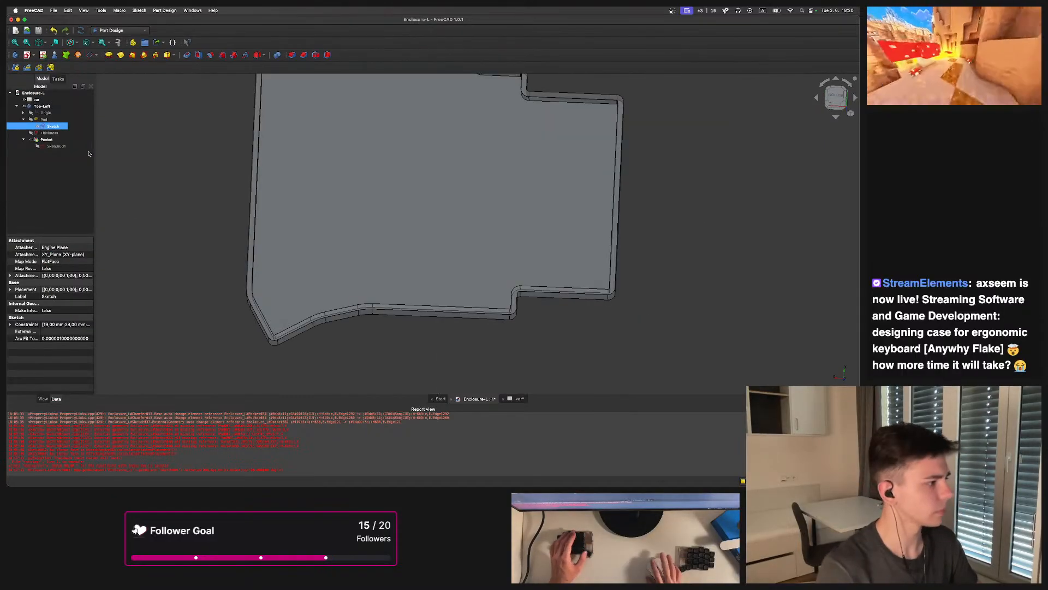
Set the Pocket feature's Suppressed property back to false
{"action": "left_click", "coordinate": [46, 140]}
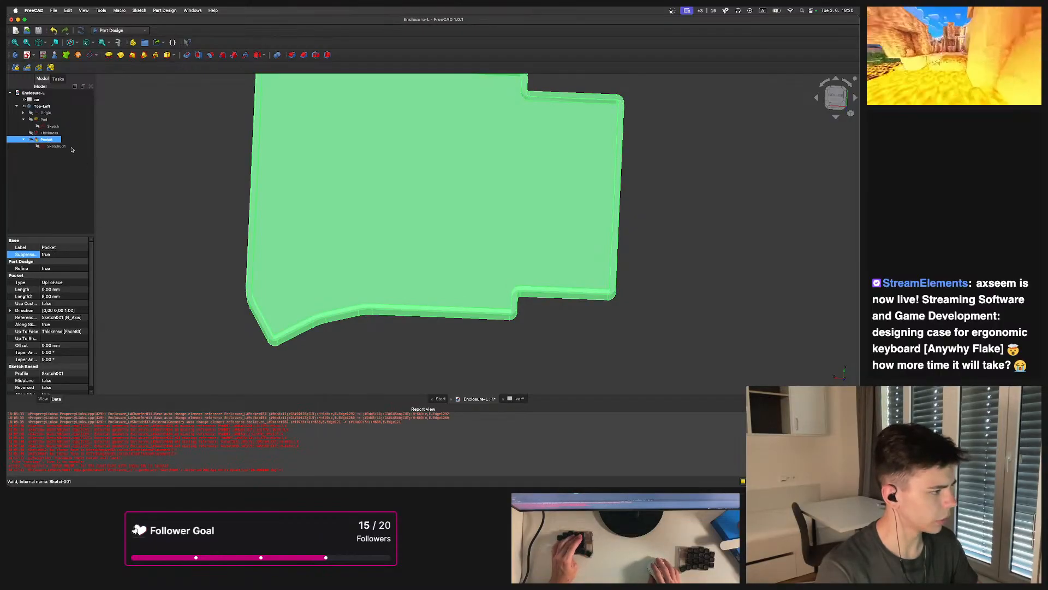
{"action": "right_click", "coordinate": [33, 253]}
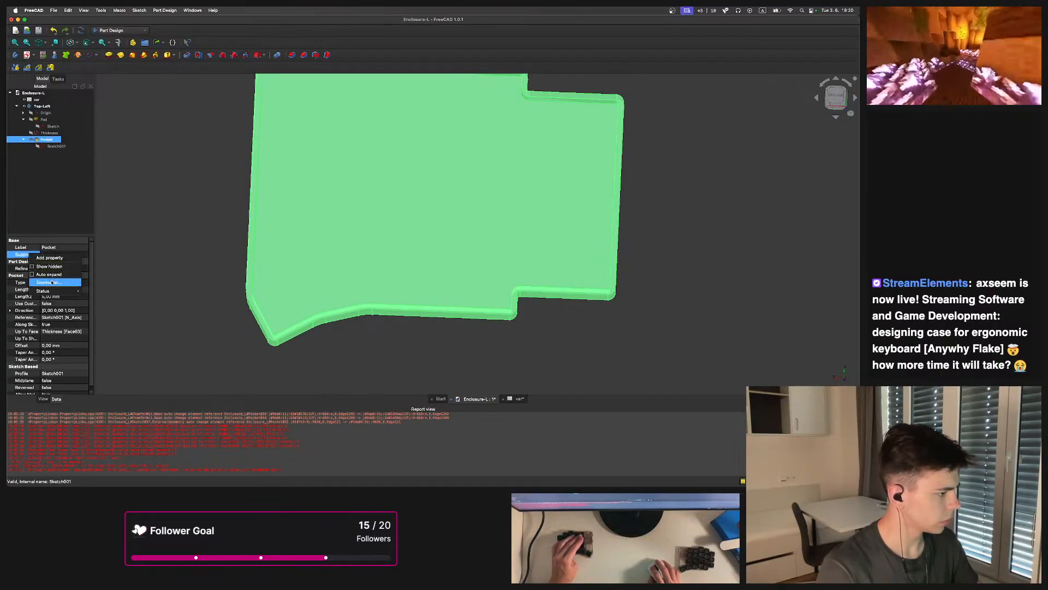
{"action": "left_click", "coordinate": [52, 282]}
{"action": "left_click", "coordinate": [57, 273]}
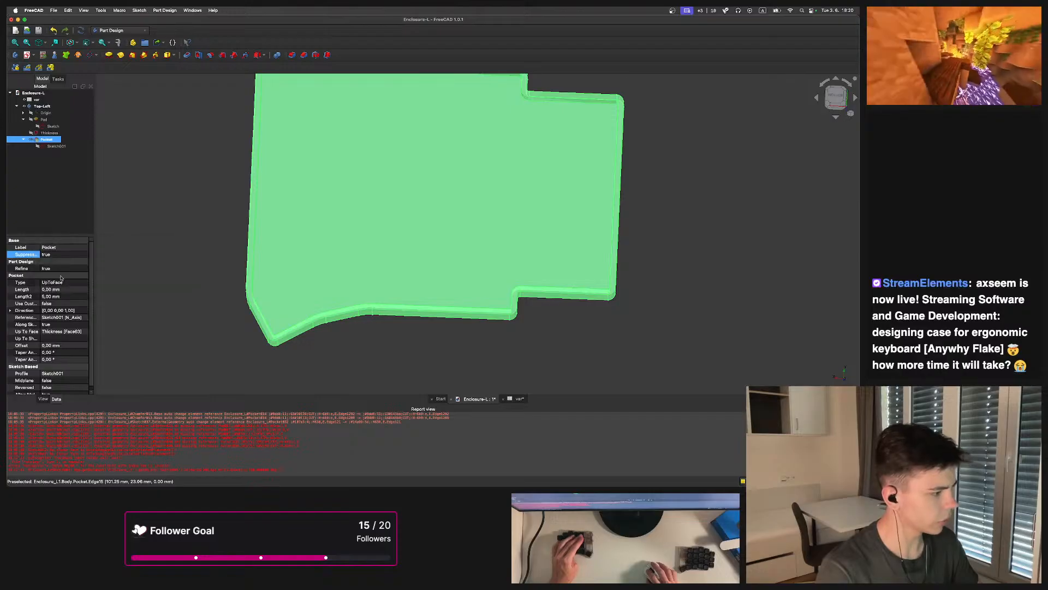
{"action": "left_click", "coordinate": [66, 255]}
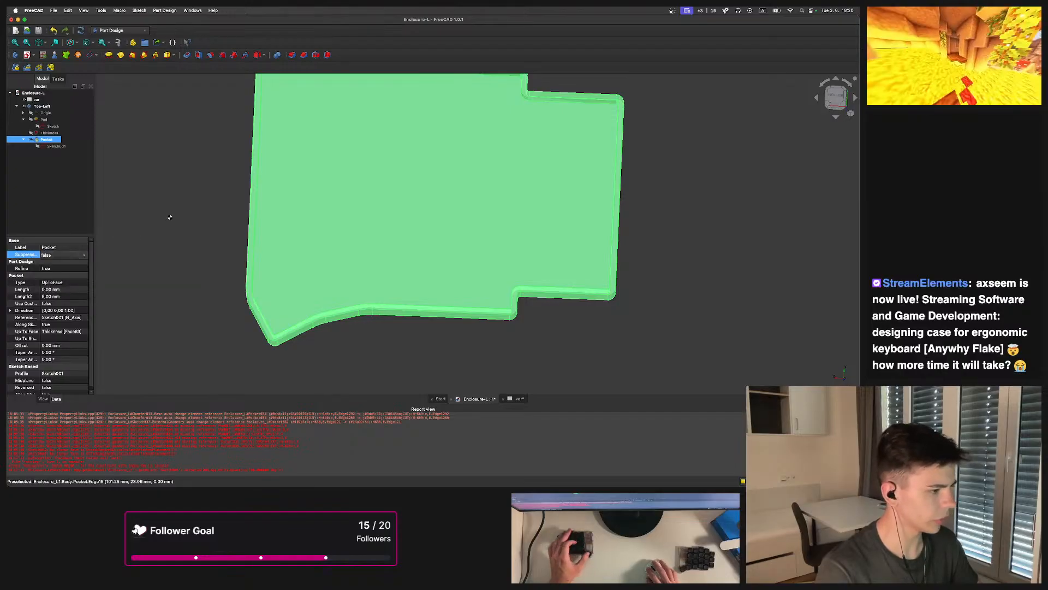
Inspect the enclosure with its key cutouts from different angles
{"action": "left_click", "coordinate": [191, 213]}
{"action": "middle_click_drag", "start_coordinate": [281, 203], "coordinate": [246, 245]}
{"action": "scroll", "coordinate": [247, 244], "scroll_direction": "down", "scroll_amount": 2}
{"action": "middle_click_drag", "start_coordinate": [370, 245], "coordinate": [378, 262]}
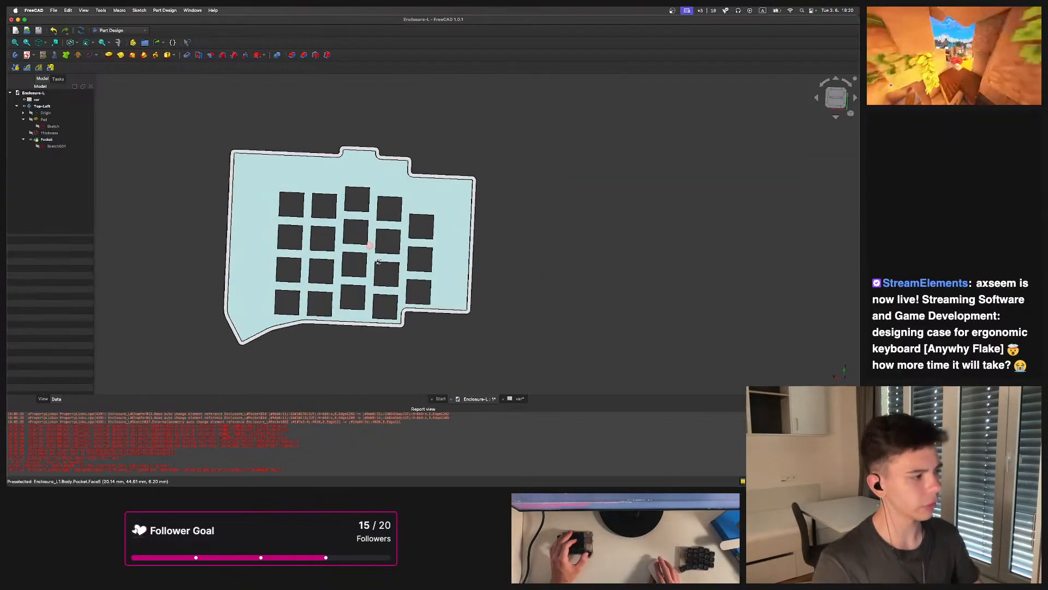
{"action": "left_click", "coordinate": [424, 185]}
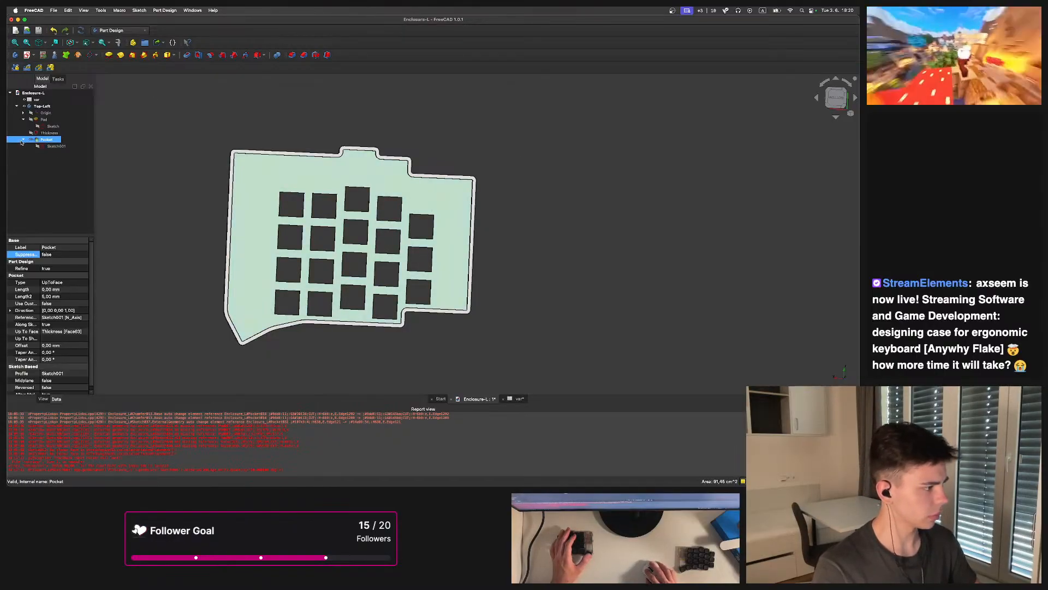
Start a new sketch on the enclosure and link the first key opening's top-left corner as external geometry
{"action": "left_click", "coordinate": [23, 119]}
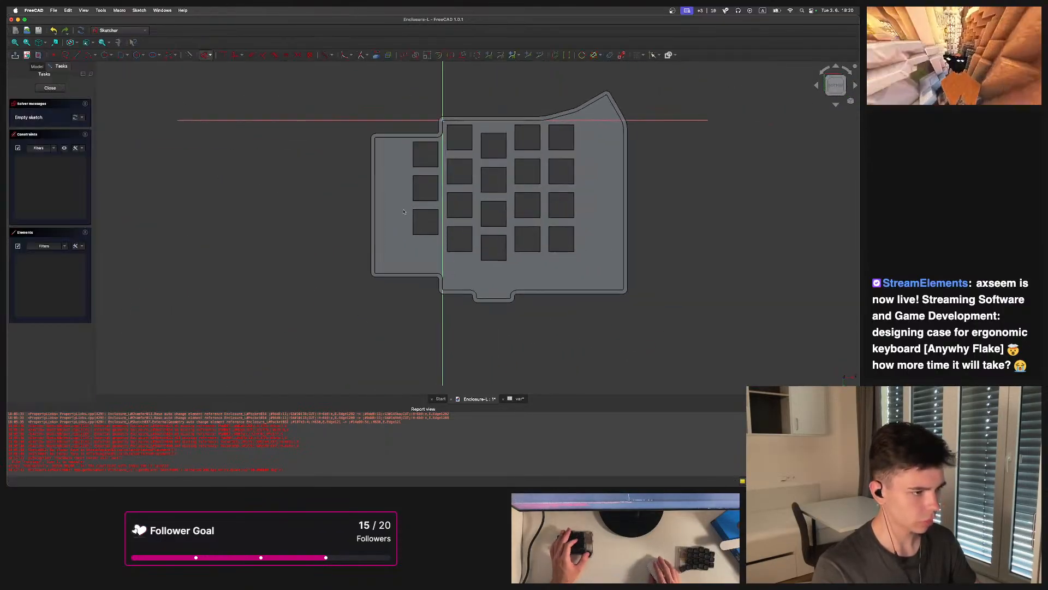
{"action": "scroll", "coordinate": [393, 219], "scroll_direction": "up", "scroll_amount": 6}
{"action": "scroll", "coordinate": [406, 112], "scroll_direction": "up", "scroll_amount": 3}
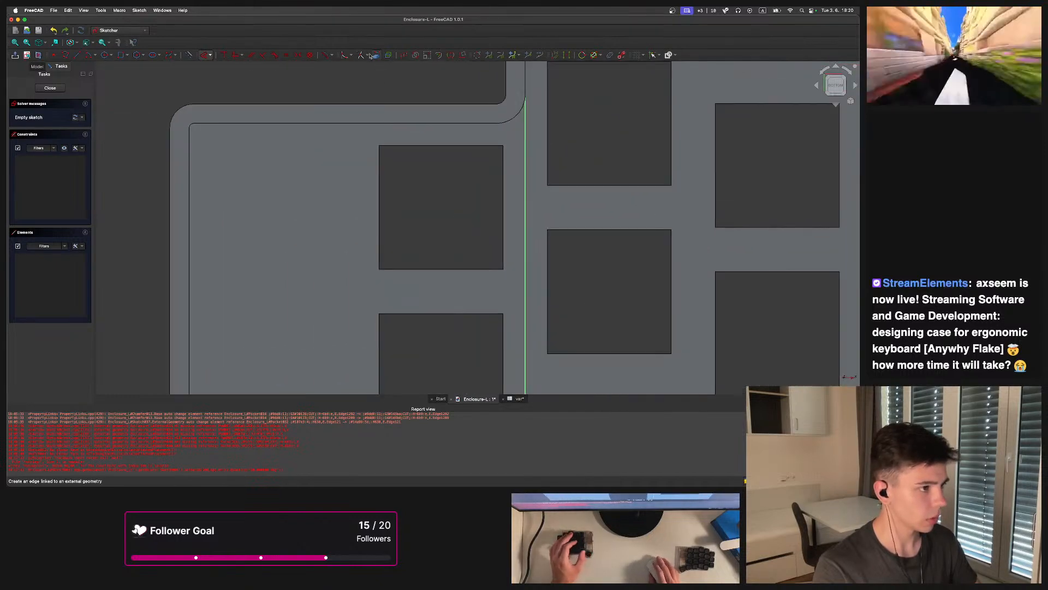
{"action": "left_click", "coordinate": [376, 55]}
{"action": "left_click", "coordinate": [380, 146]}
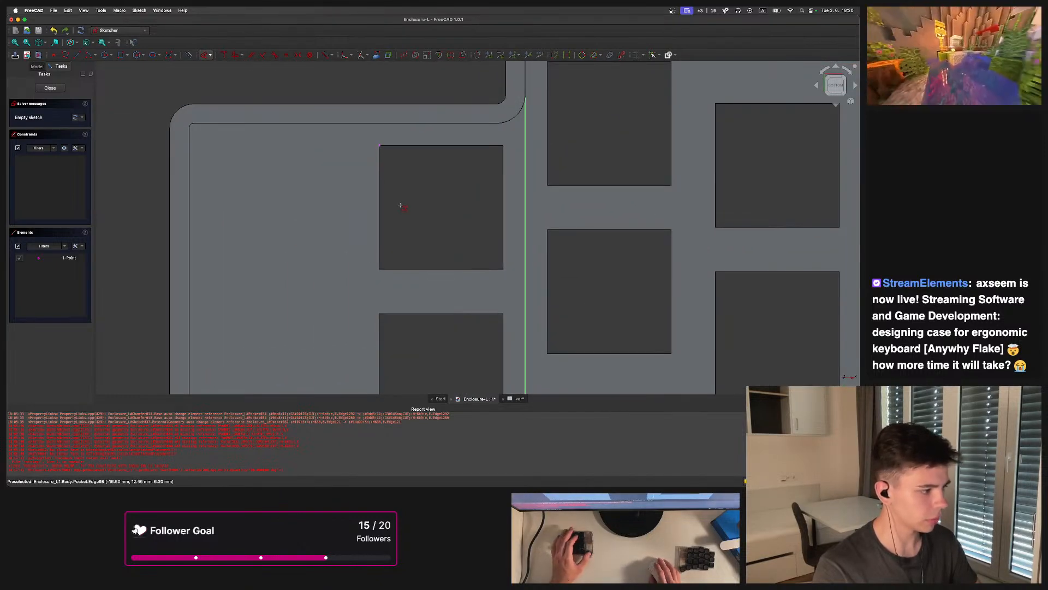
Draw a rectangle left of the first key opening, its top edge level with the opening's top
{"action": "scroll", "coordinate": [409, 208], "scroll_direction": "down", "scroll_amount": 5}
{"action": "mouse_move", "coordinate": [398, 228]}
{"action": "middle_mouse_down"}
{"action": "mouse_move", "coordinate": [471, 171]}
{"action": "mouse_move", "coordinate": [489, 262]}
{"action": "mouse_move", "coordinate": [413, 203]}
{"action": "mouse_move", "coordinate": [407, 267]}
{"action": "middle_mouse_up"}
{"action": "scroll", "coordinate": [400, 232], "scroll_direction": "up", "scroll_amount": 3}
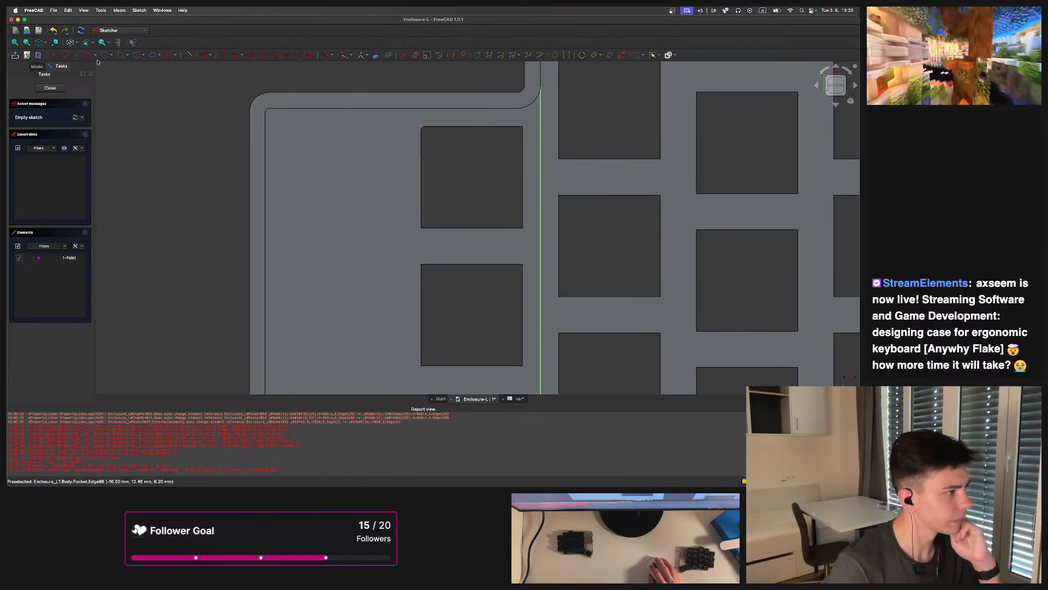
{"action": "left_click", "coordinate": [127, 56]}
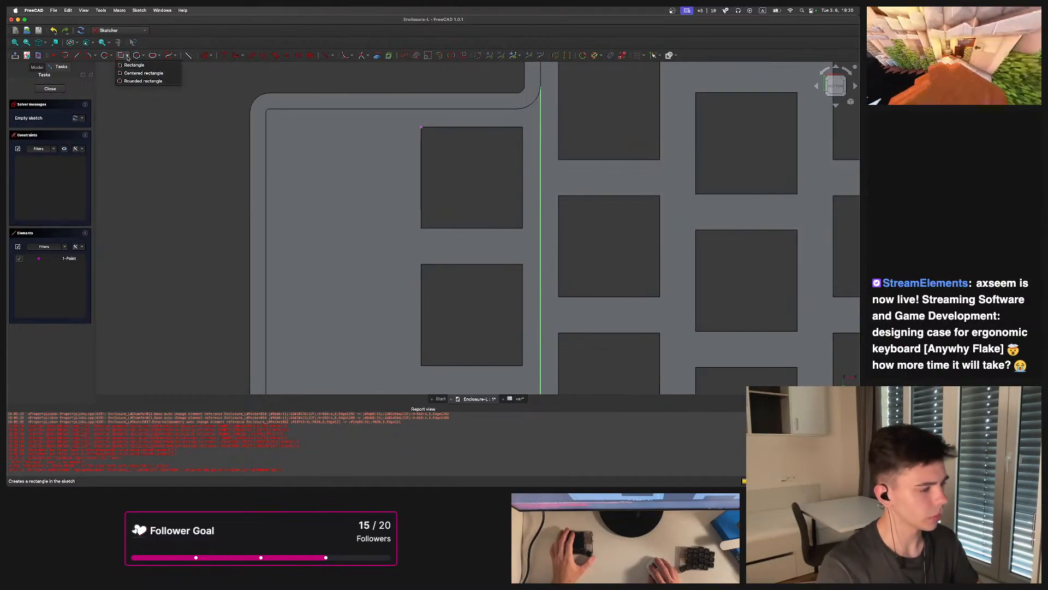
{"action": "left_click", "coordinate": [119, 57]}
{"action": "left_click", "coordinate": [121, 55]}
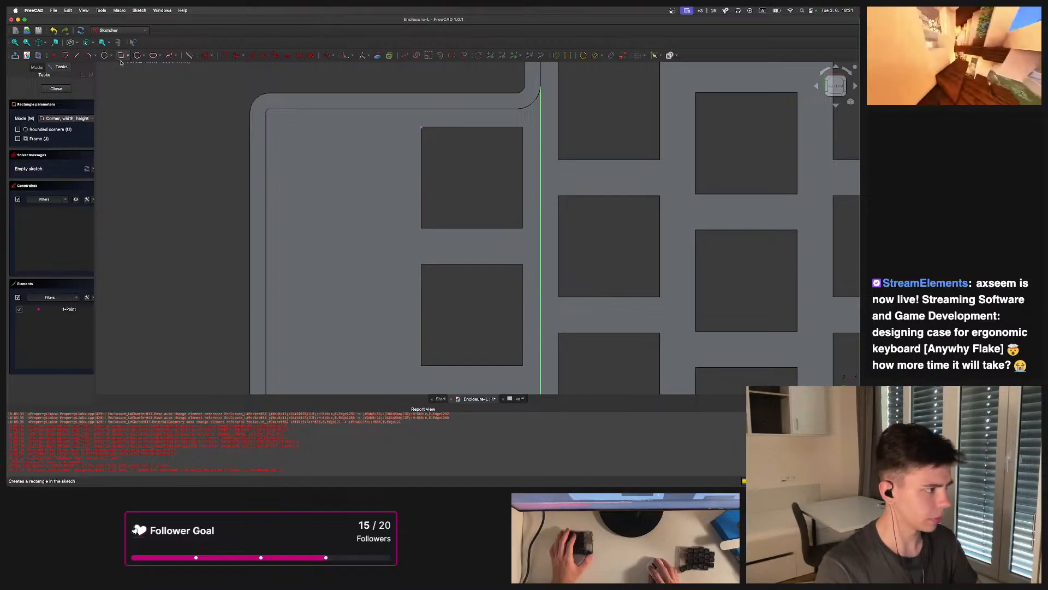
{"action": "left_click", "coordinate": [282, 236]}
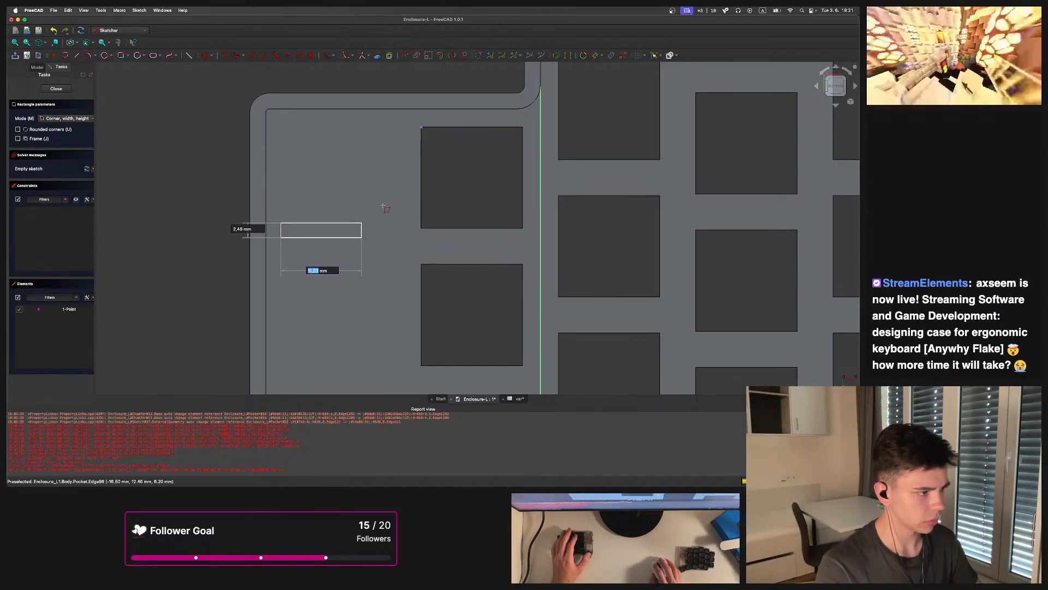
{"action": "left_click", "coordinate": [400, 126]}
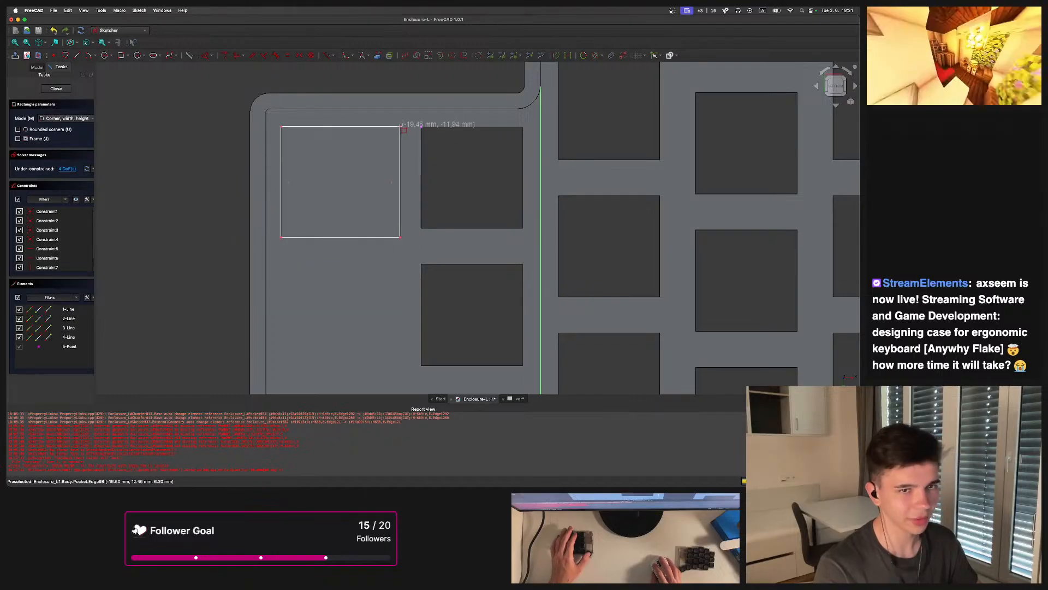
{"action": "key", "text": "Escape"}
{"action": "left_click", "coordinate": [401, 130]}
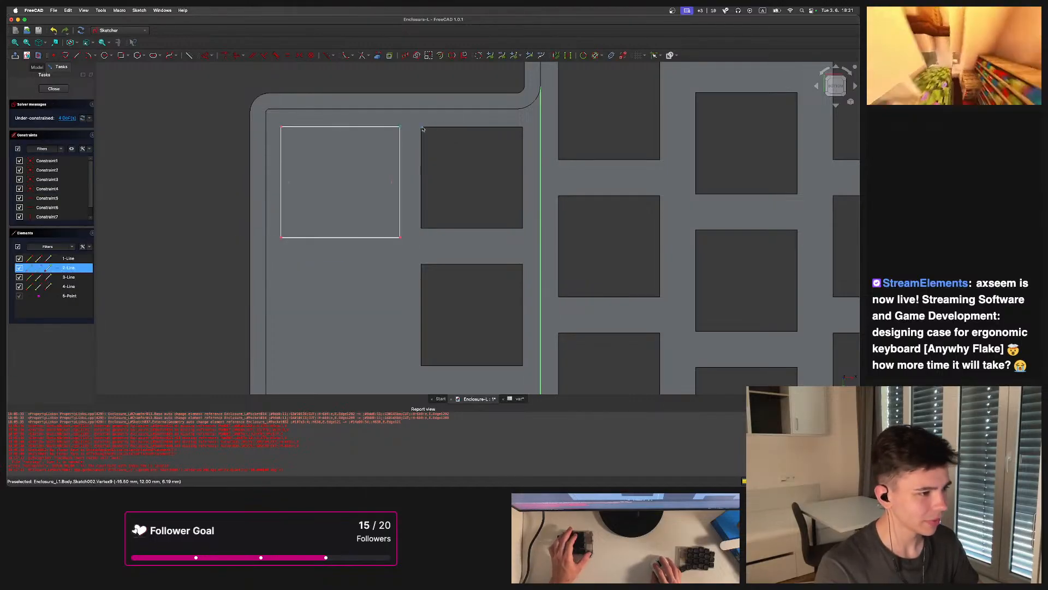
Constrain the new rectangle's top edge and set its width to the expression <<var>>.switch
{"action": "left_click", "coordinate": [422, 128]}
{"action": "left_click", "coordinate": [222, 71]}
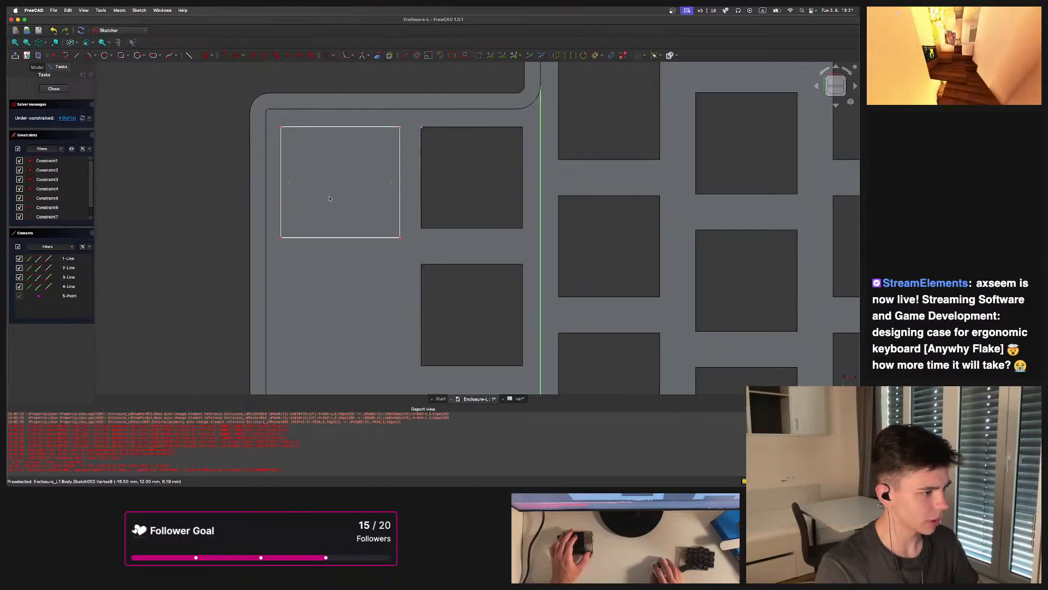
{"action": "left_click_drag", "start_coordinate": [278, 159], "coordinate": [278, 159]}
{"action": "left_click", "coordinate": [299, 129]}
{"action": "key", "text": "e"}
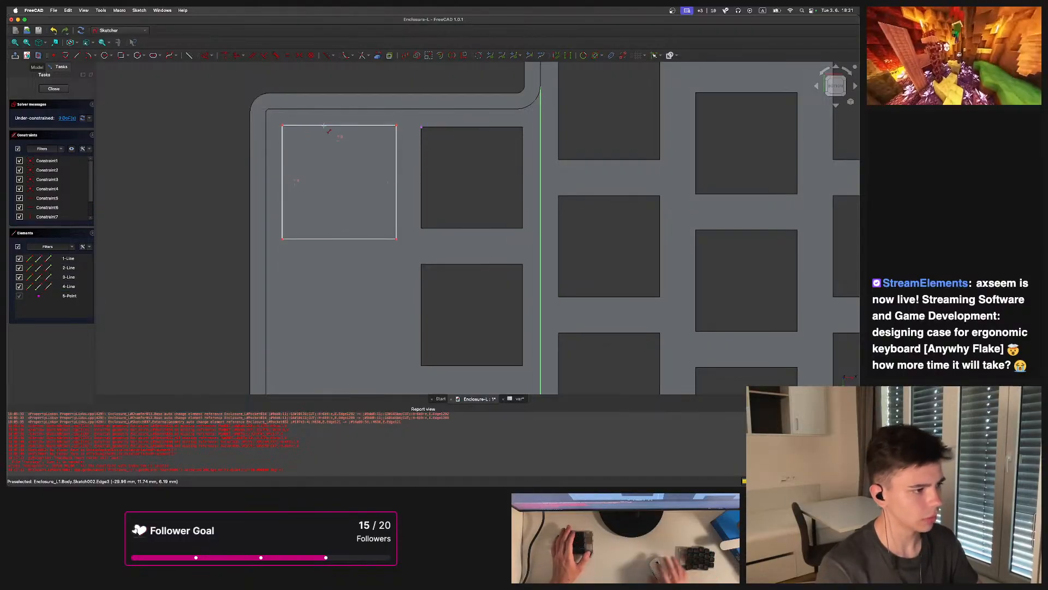
{"action": "left_click", "coordinate": [337, 125]}
{"action": "type", "text": "l"}
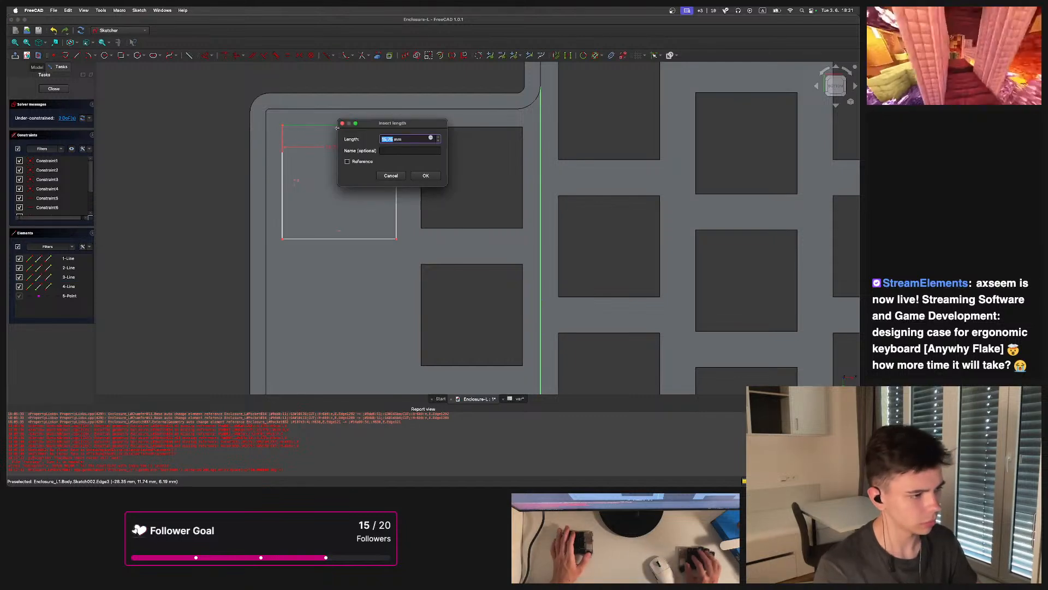
{"action": "type", "text": "=<<var>>."}
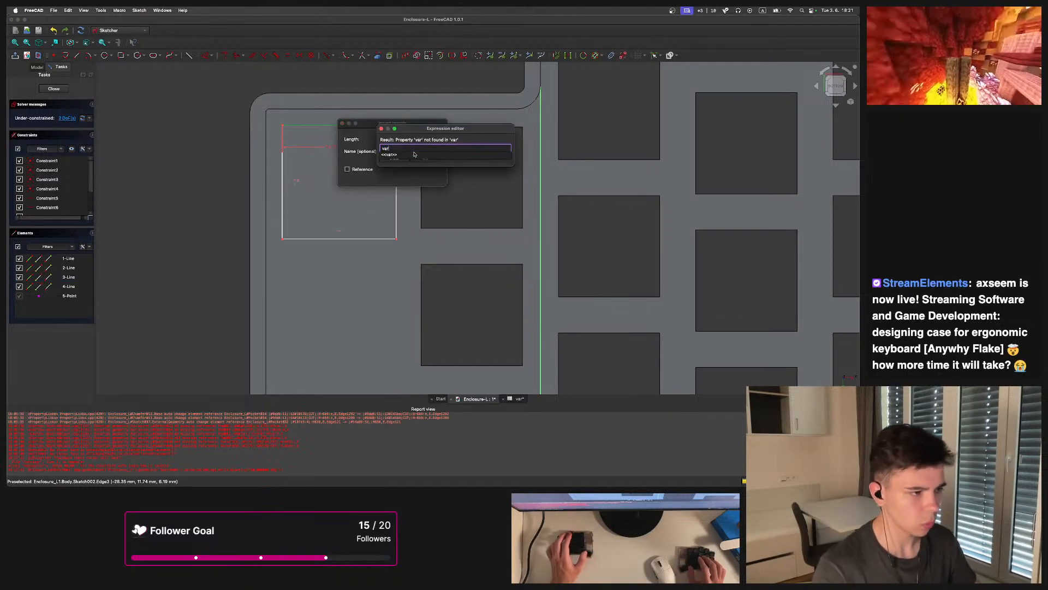
{"action": "type", "text": "switch"}
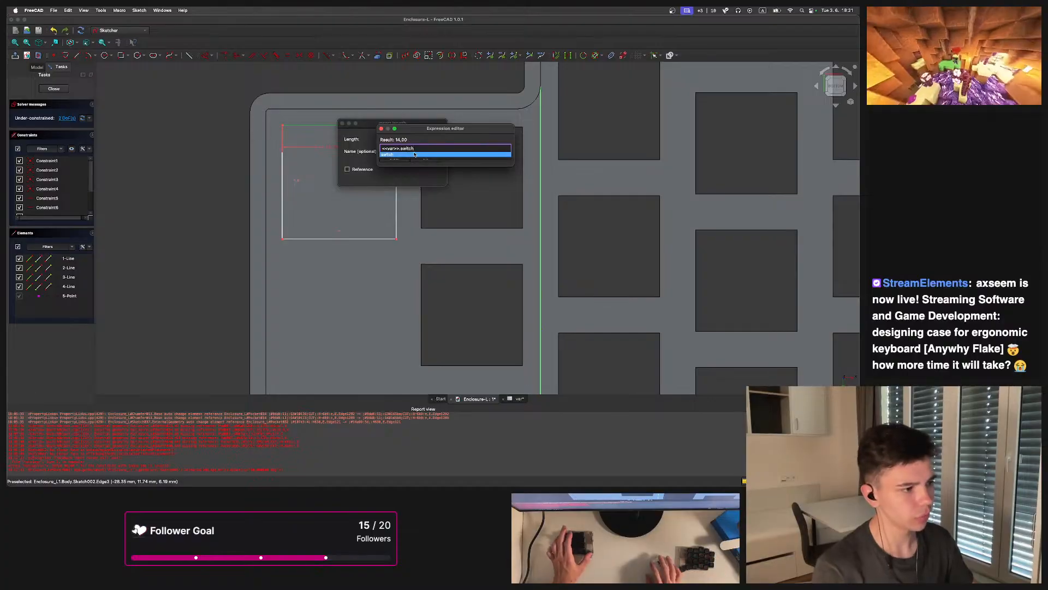
{"action": "left_click", "coordinate": [424, 157]}
{"action": "left_click", "coordinate": [424, 178]}
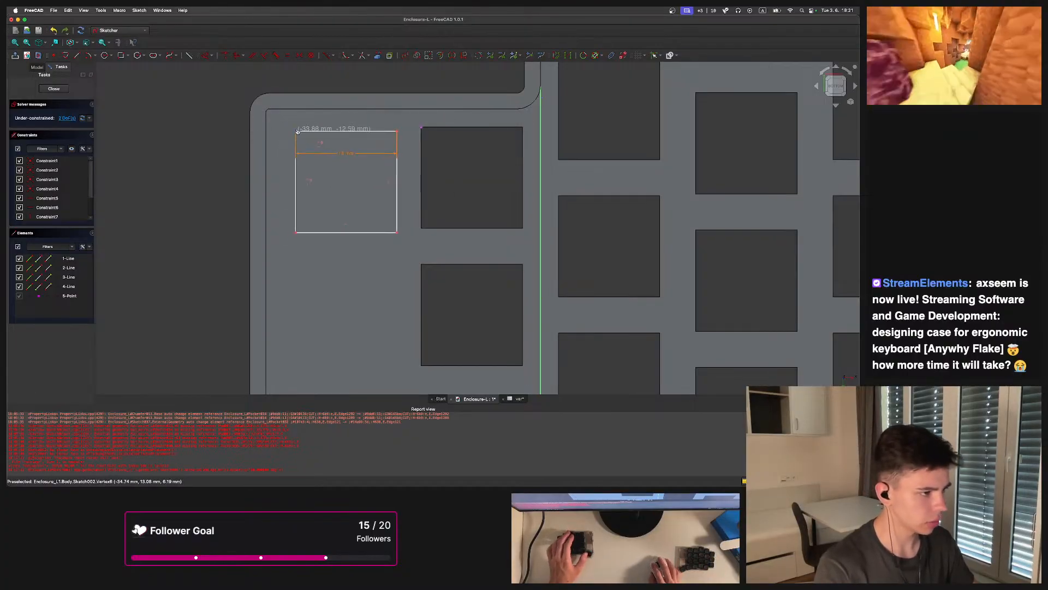
Align the rectangle's top-right corner horizontally with the first key opening's top-left corner
{"action": "scroll", "coordinate": [457, 106], "scroll_direction": "up", "scroll_amount": 2}
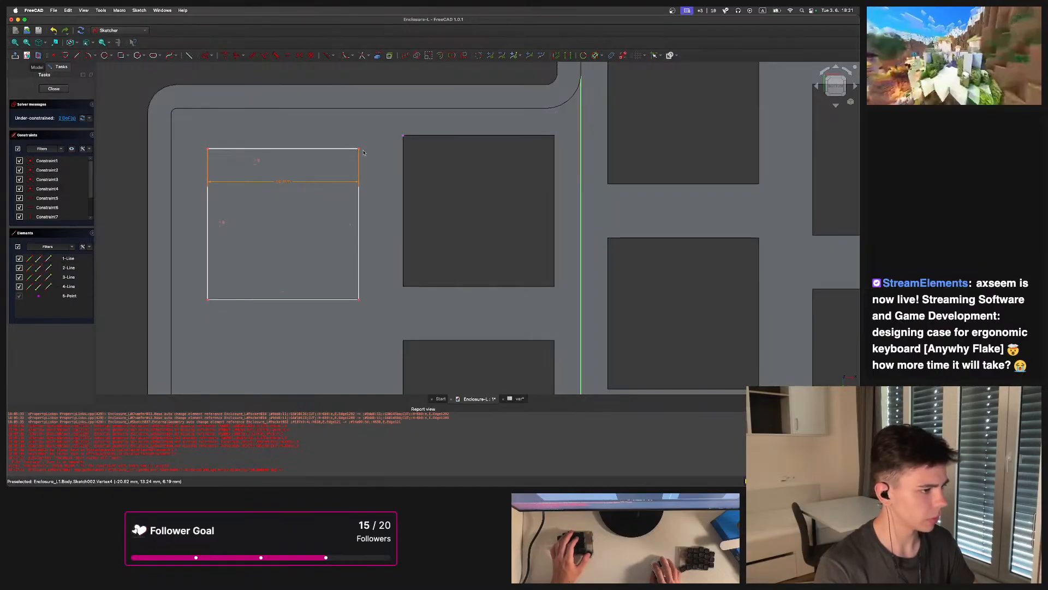
{"action": "left_click", "coordinate": [404, 137]}
{"action": "key", "text": "v"}
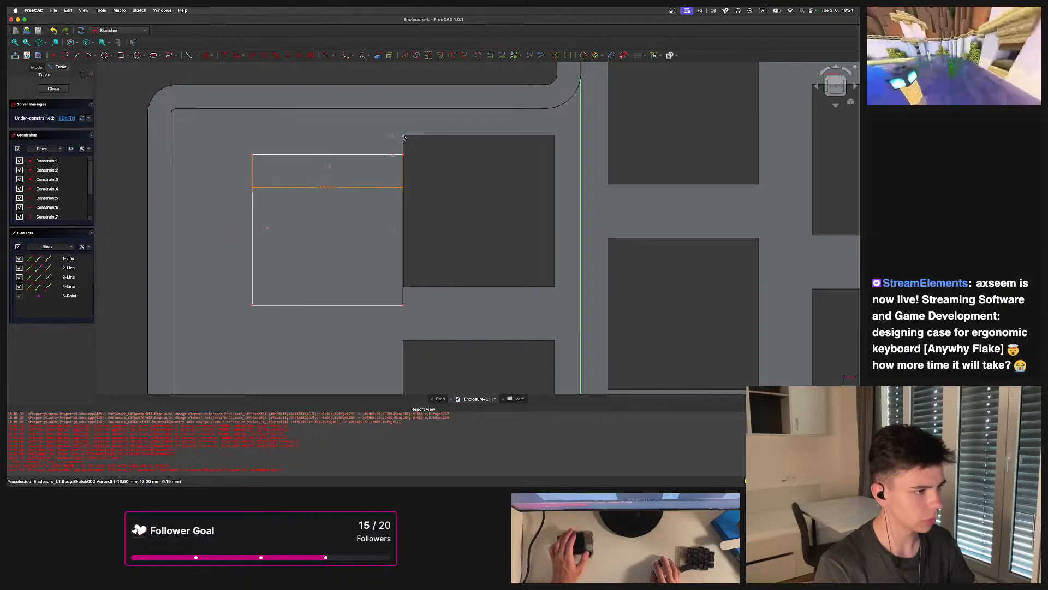
{"action": "key", "text": "super+z"}
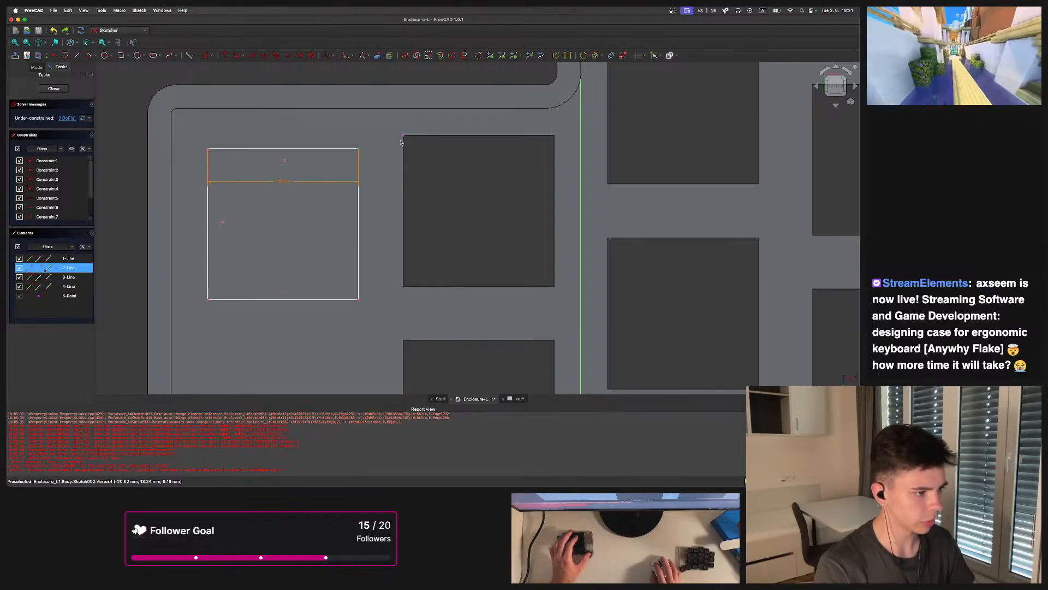
{"action": "left_click", "coordinate": [404, 137]}
{"action": "key", "text": "h"}
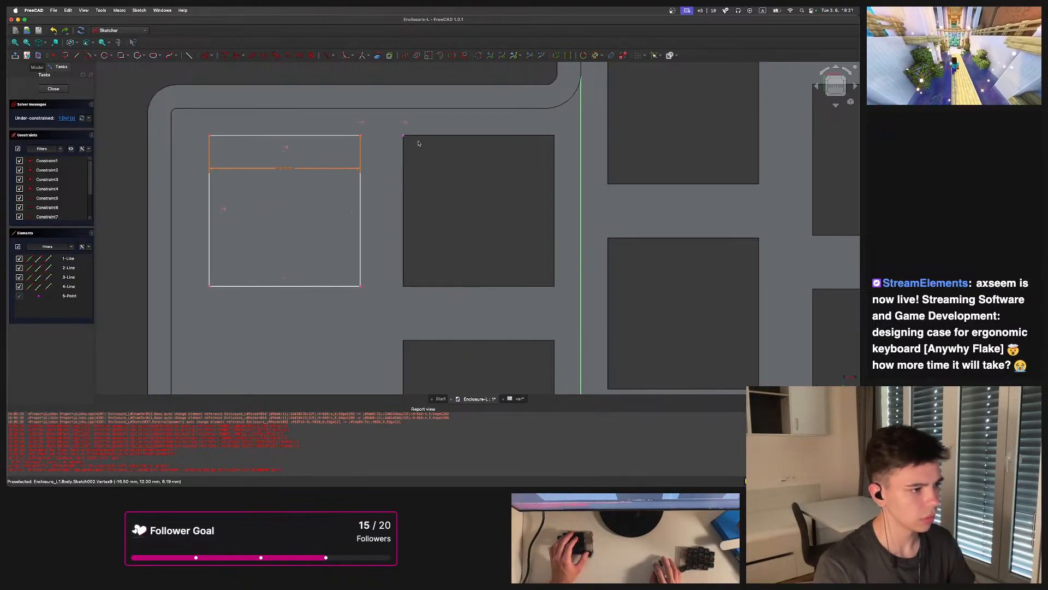
Dimension the horizontal gap between the rectangle and the key opening with an expression using the spreadsheet's key and switch values
{"action": "left_click", "coordinate": [360, 149]}
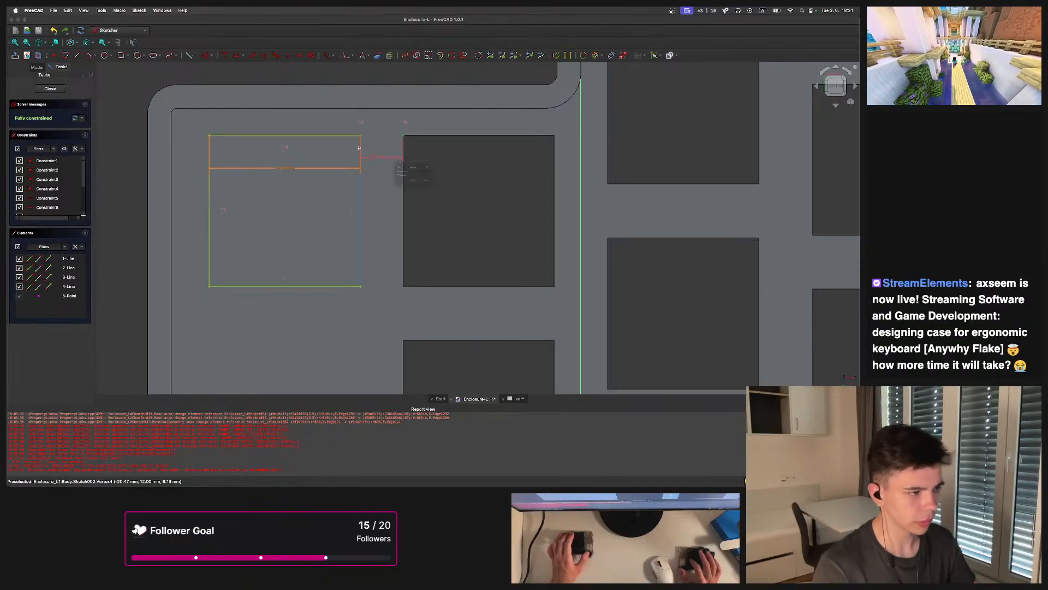
{"action": "key", "text": "d"}
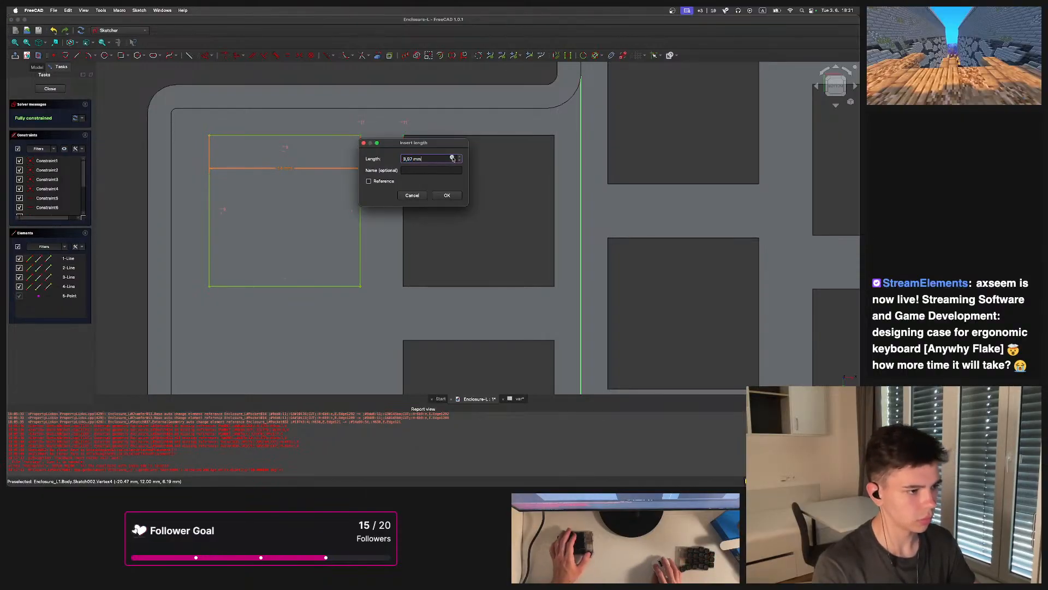
{"action": "left_click", "coordinate": [452, 159]}
{"action": "type", "text": "<<var>>."}
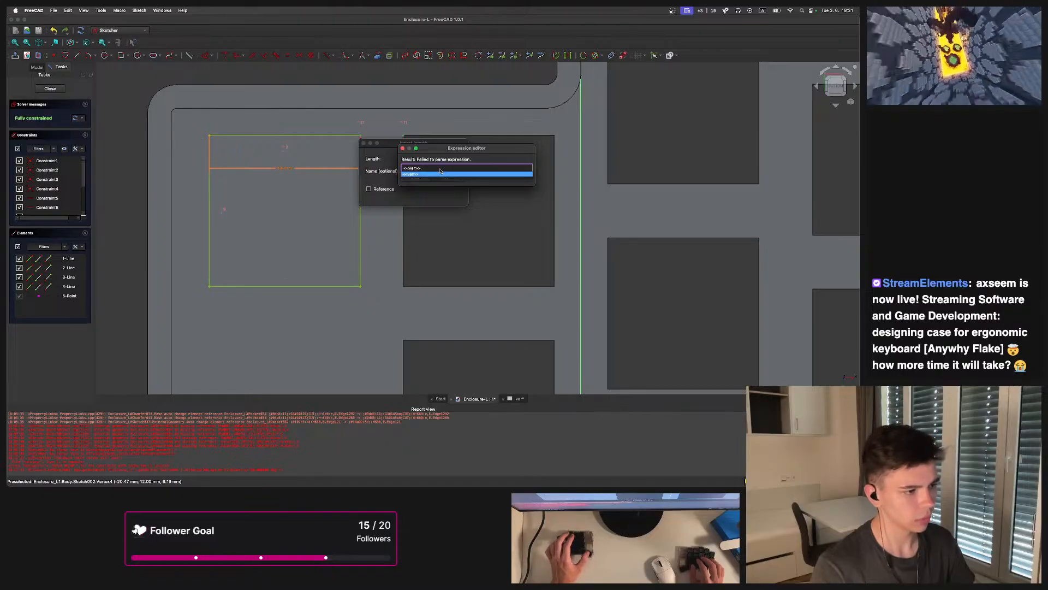
{"action": "type", "text": "key-sw"}
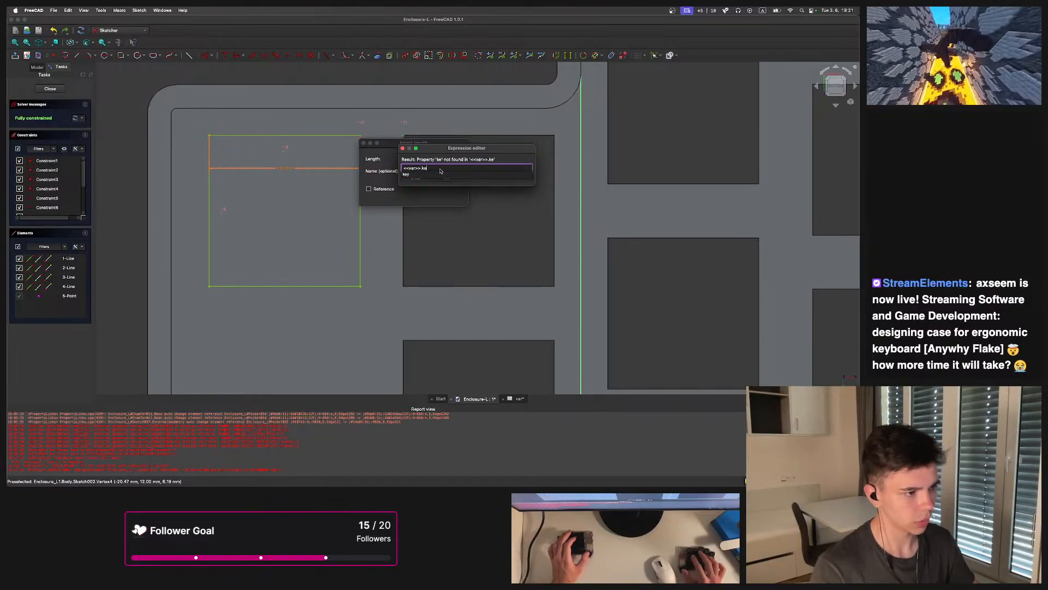
{"action": "key", "text": "BackSpace"}
{"action": "key", "text": "BackSpace"}
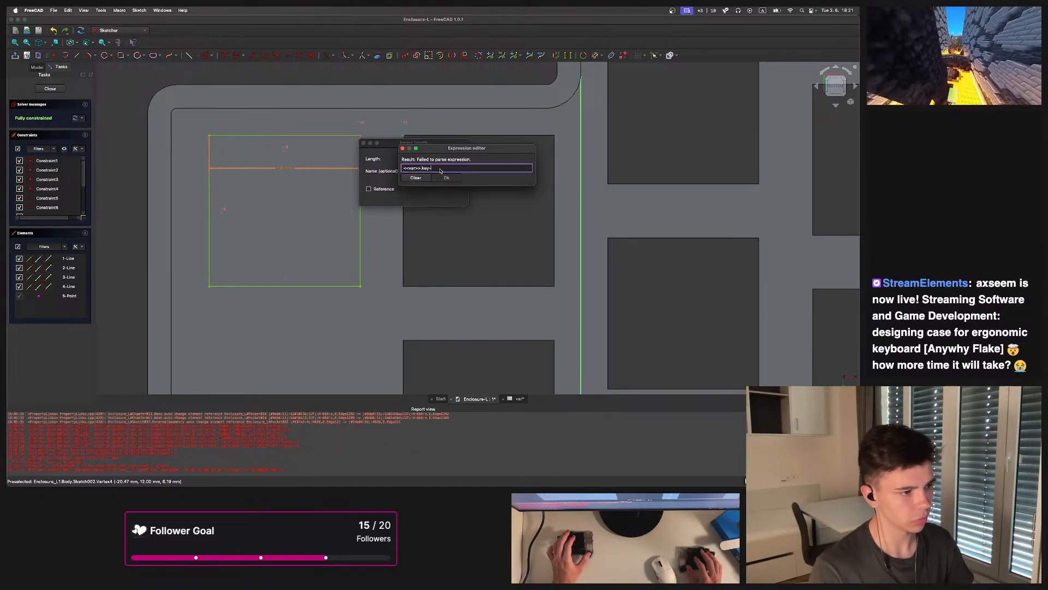
{"action": "type", "text": "<<var>>.switch"}
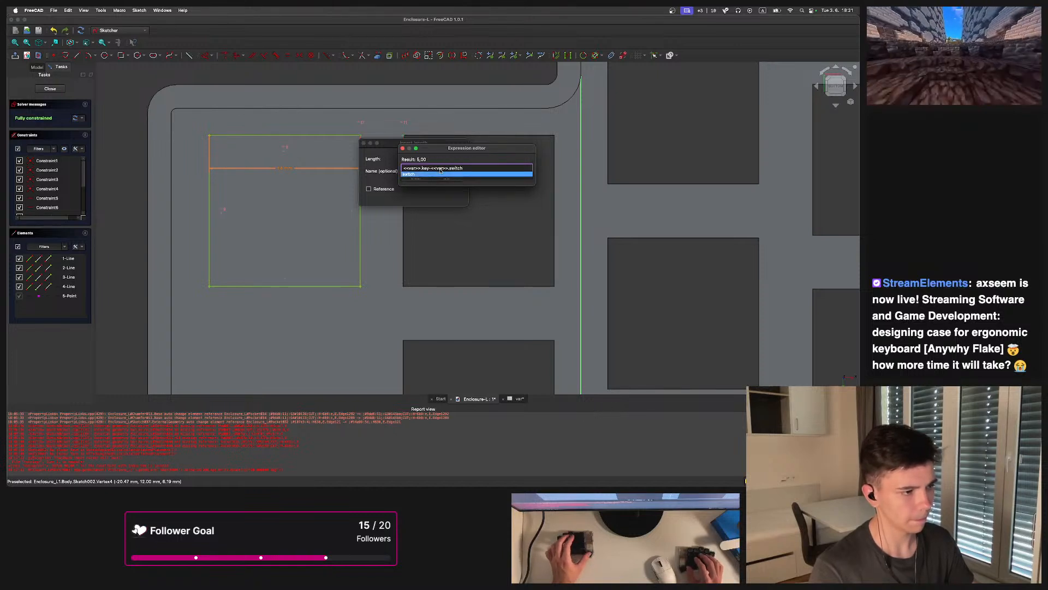
{"action": "key", "text": "Return"}
{"action": "key", "text": "Return"}
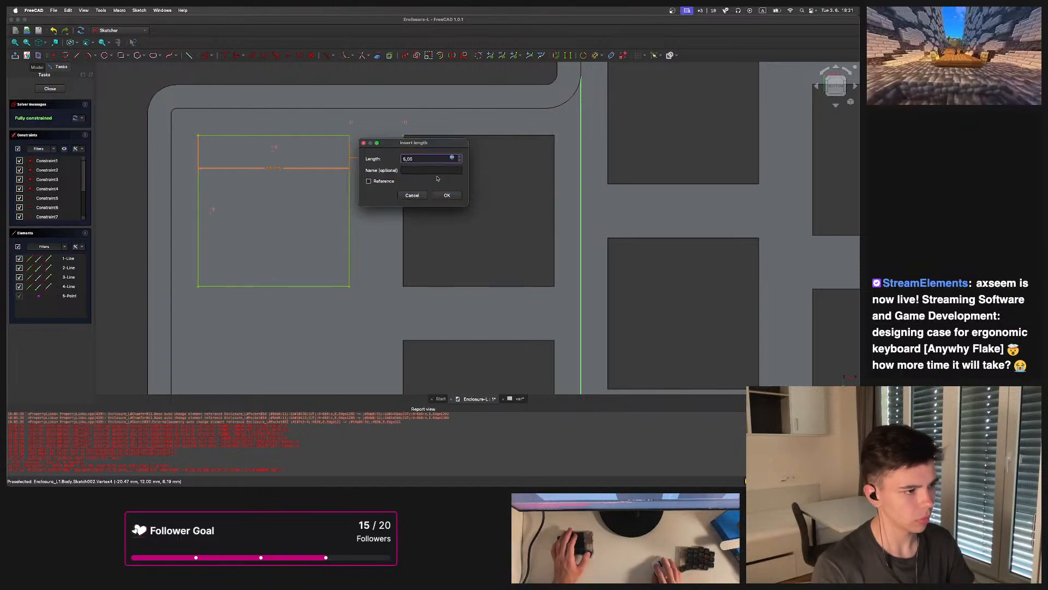
{"action": "left_click", "coordinate": [446, 195]}
Add a duplicate of the rectangle overlapping the original in the sketch
{"action": "scroll", "coordinate": [426, 197], "scroll_direction": "down", "scroll_amount": 6}
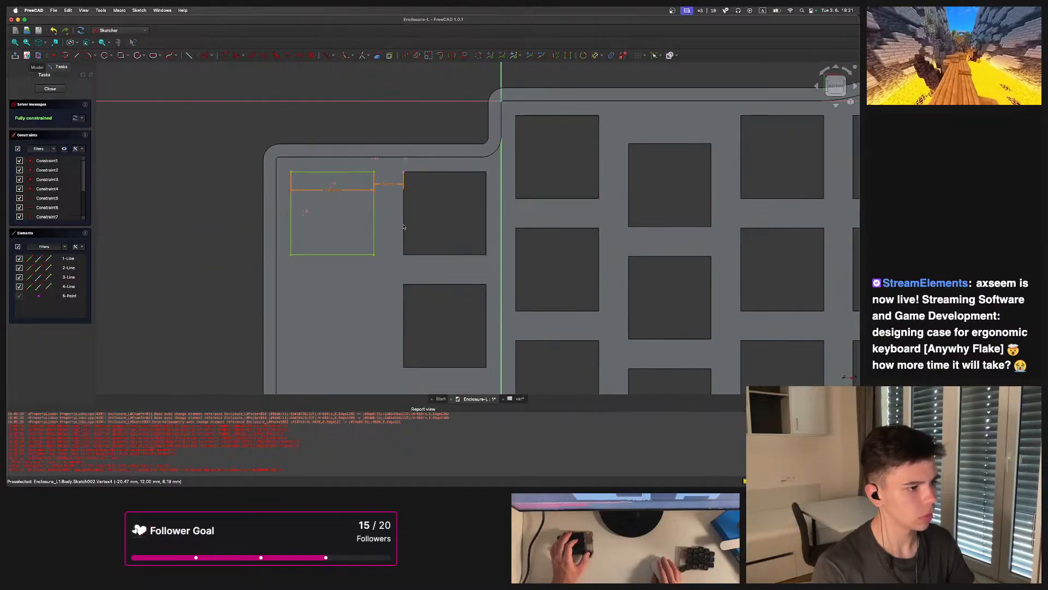
{"action": "scroll", "coordinate": [423, 199], "scroll_direction": "down", "scroll_amount": 2}
{"action": "mouse_move", "coordinate": [425, 217]}
{"action": "middle_mouse_down"}
{"action": "mouse_move", "coordinate": [425, 206]}
{"action": "mouse_move", "coordinate": [460, 186]}
{"action": "mouse_move", "coordinate": [459, 174]}
{"action": "mouse_move", "coordinate": [453, 236]}
{"action": "mouse_move", "coordinate": [434, 231]}
{"action": "mouse_move", "coordinate": [429, 189]}
{"action": "middle_mouse_up"}
{"action": "scroll", "coordinate": [460, 186], "scroll_direction": "up", "scroll_amount": 1}
{"action": "scroll", "coordinate": [429, 180], "scroll_direction": "up", "scroll_amount": 3}
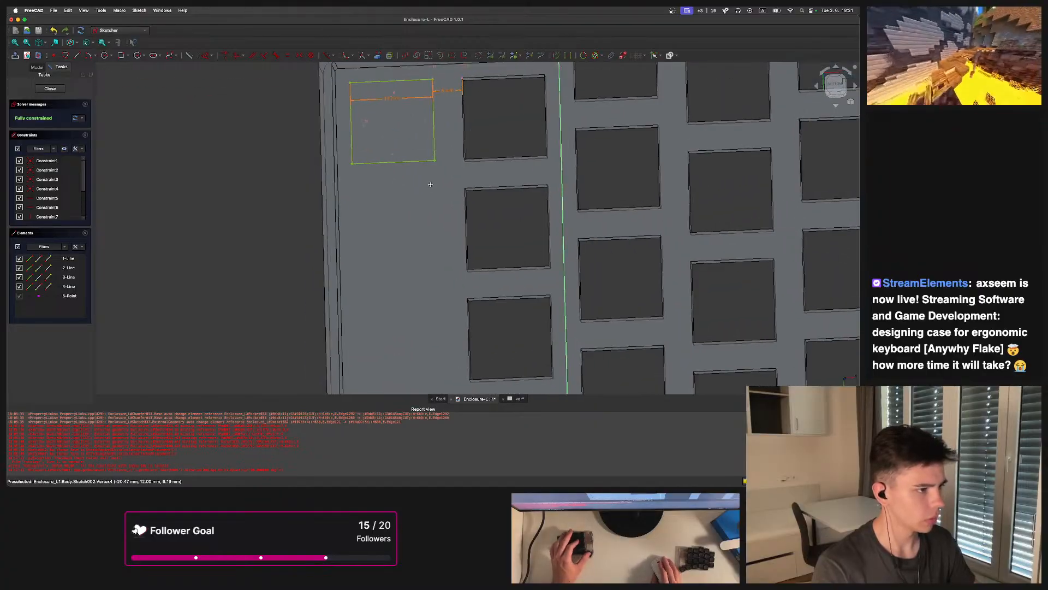
{"action": "scroll", "coordinate": [432, 175], "scroll_direction": "down", "scroll_amount": 3}
{"action": "left_click_drag", "start_coordinate": [441, 183], "coordinate": [369, 117]}
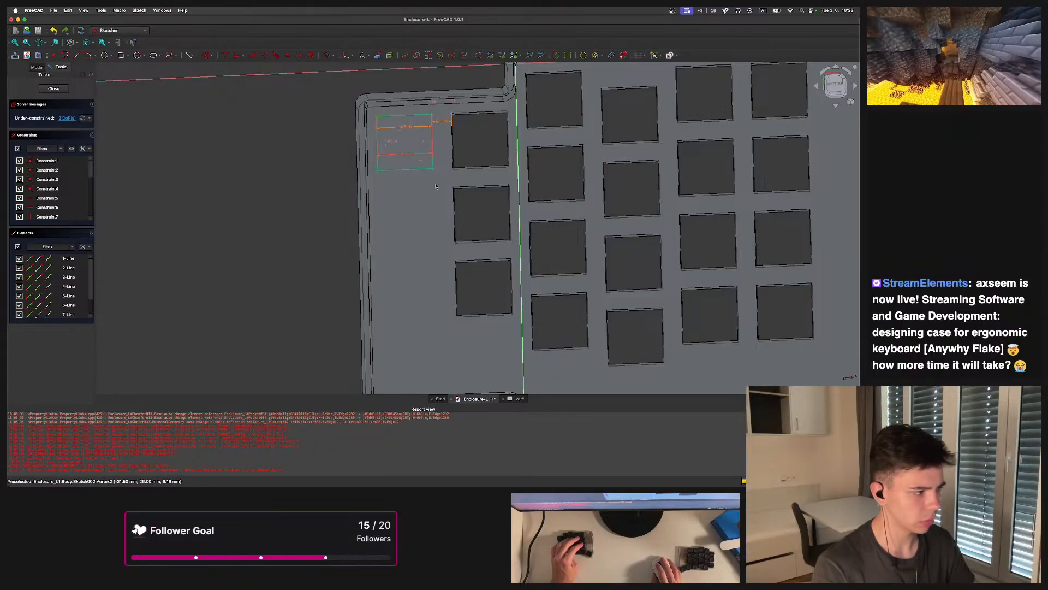
{"action": "scroll", "coordinate": [445, 136], "scroll_direction": "up", "scroll_amount": 2}
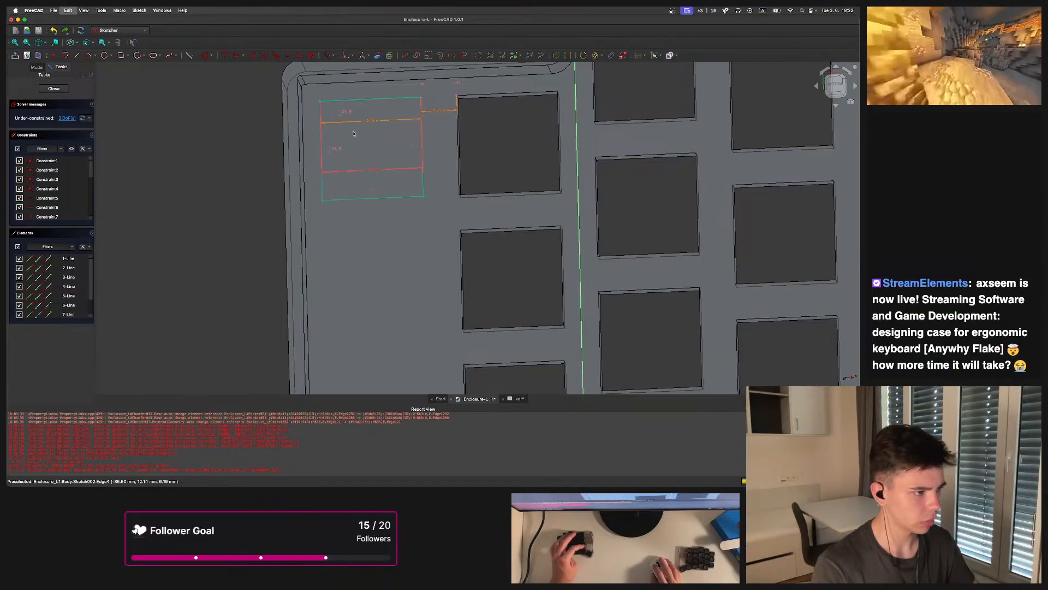
{"action": "key", "text": "super+z"}
{"action": "left_click_drag", "start_coordinate": [435, 217], "coordinate": [313, 75]}
{"action": "left_click", "coordinate": [831, 87]}
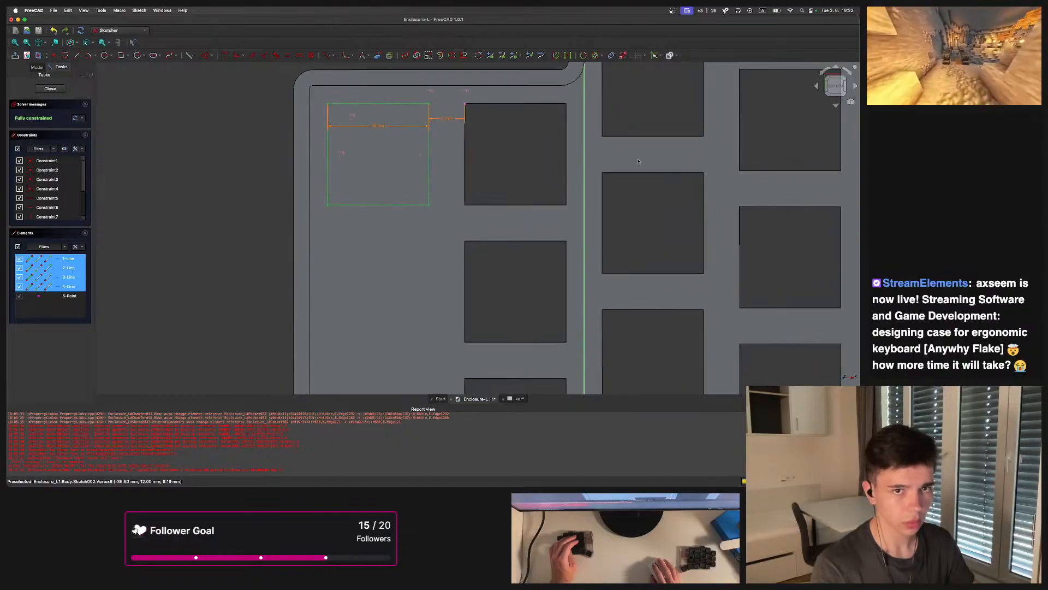
{"action": "key", "text": "super+shift+z"}
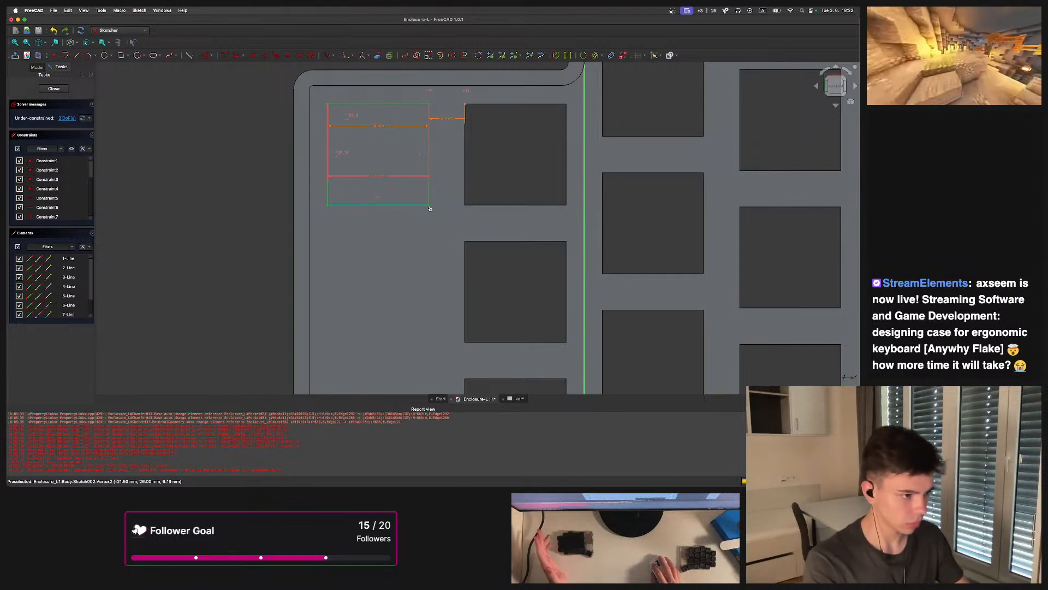
Set the duplicate rectangle's width to 12 mm
{"action": "left_click_drag", "start_coordinate": [378, 114], "coordinate": [377, 96]}
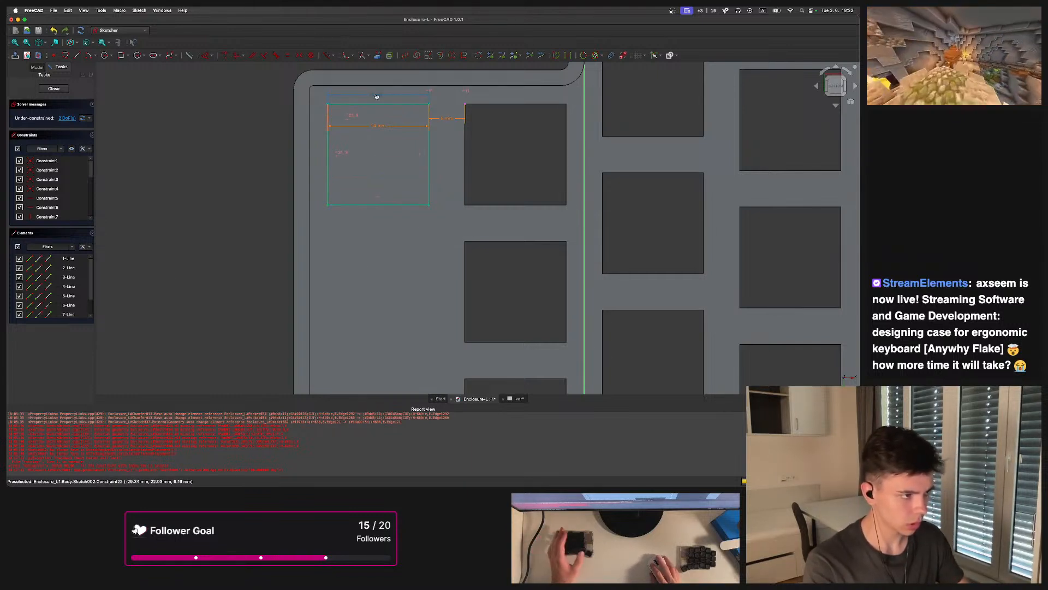
{"action": "double_click", "coordinate": [377, 97]}
{"action": "type", "text": "12"}
{"action": "key", "text": "Return"}
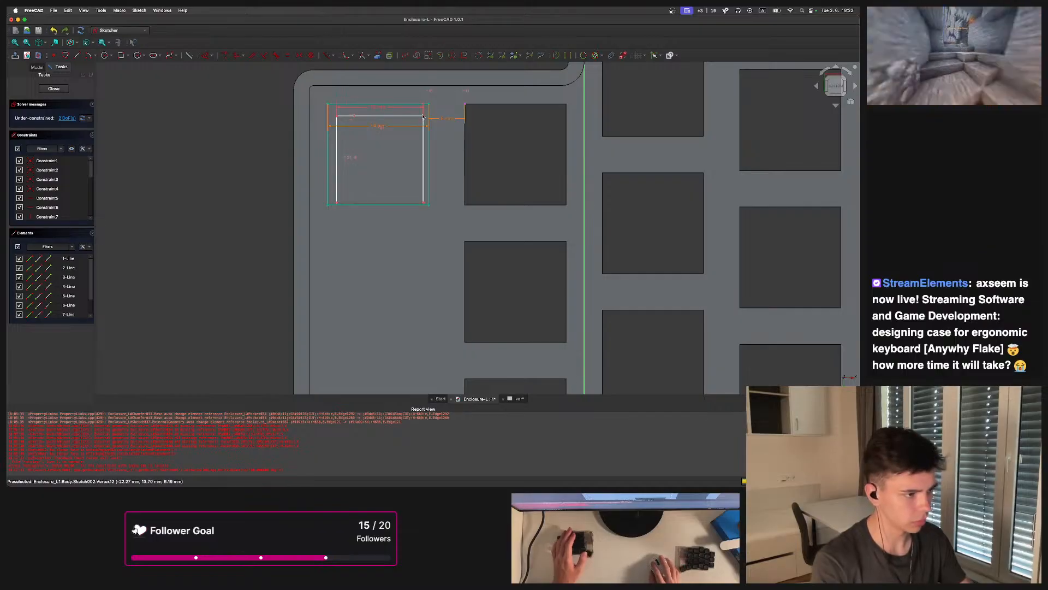
Move the duplicate rectangle beside the second key opening and set its width to the expression <<var>>.switch
{"action": "left_click_drag", "start_coordinate": [425, 117], "coordinate": [432, 250]}
{"action": "double_click", "coordinate": [386, 240]}
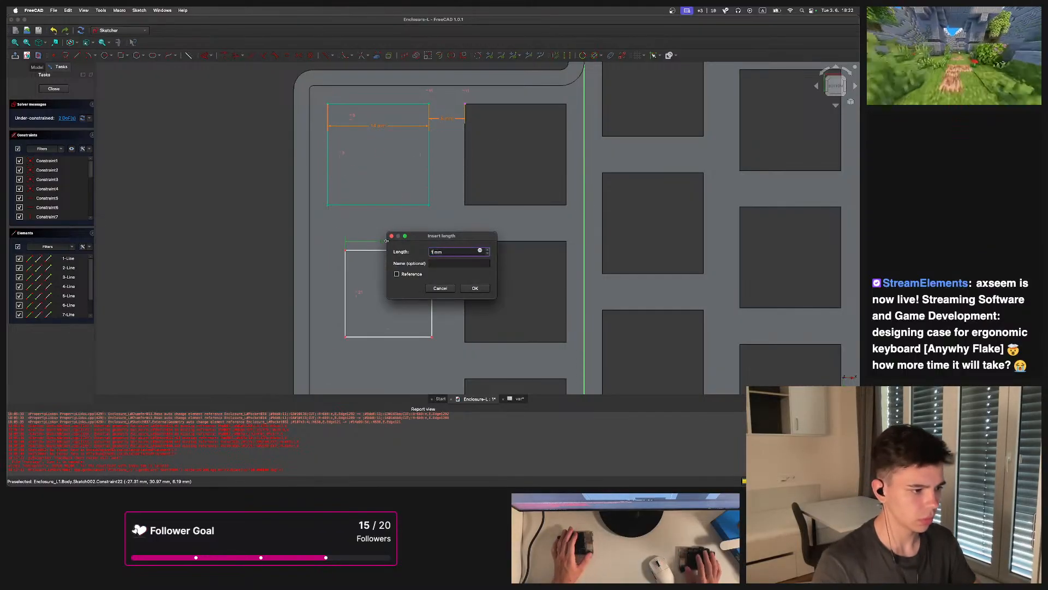
{"action": "key", "text": "BackSpace"}
{"action": "left_click", "coordinate": [480, 250]}
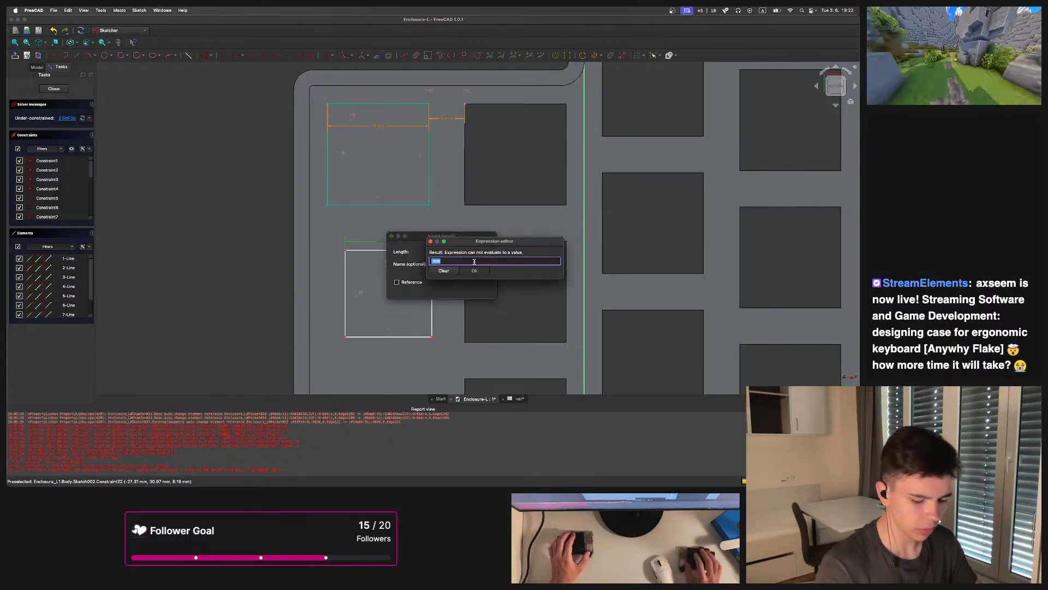
{"action": "type", "text": "var"}
{"action": "key", "text": "Down"}
{"action": "key", "text": "Return"}
{"action": "type", "text": "sw"}
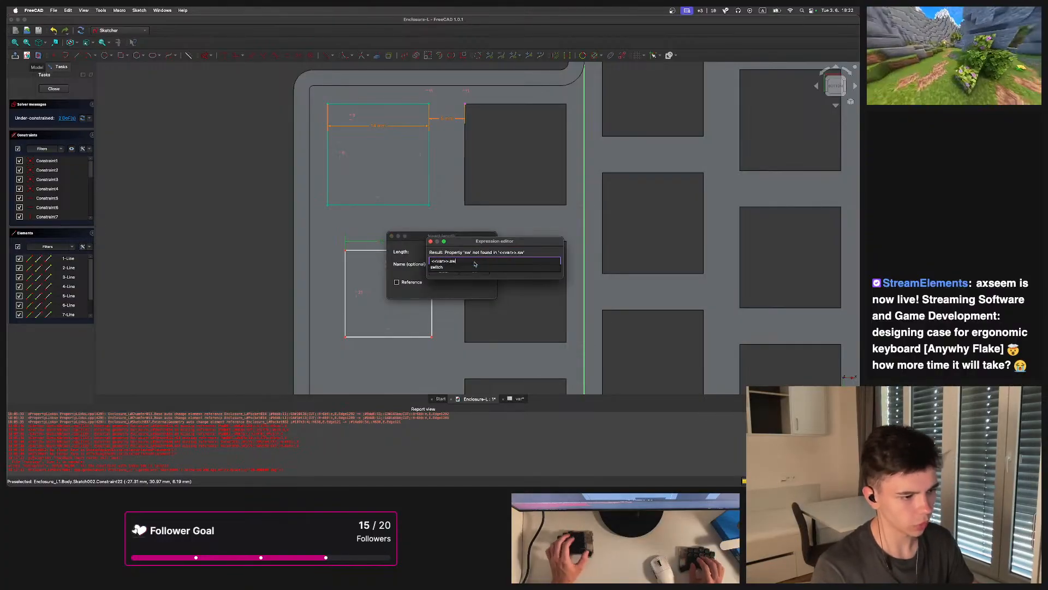
{"action": "key", "text": "Down"}
{"action": "key", "text": "Return"}
{"action": "left_click", "coordinate": [472, 273]}
{"action": "left_click", "coordinate": [482, 293]}
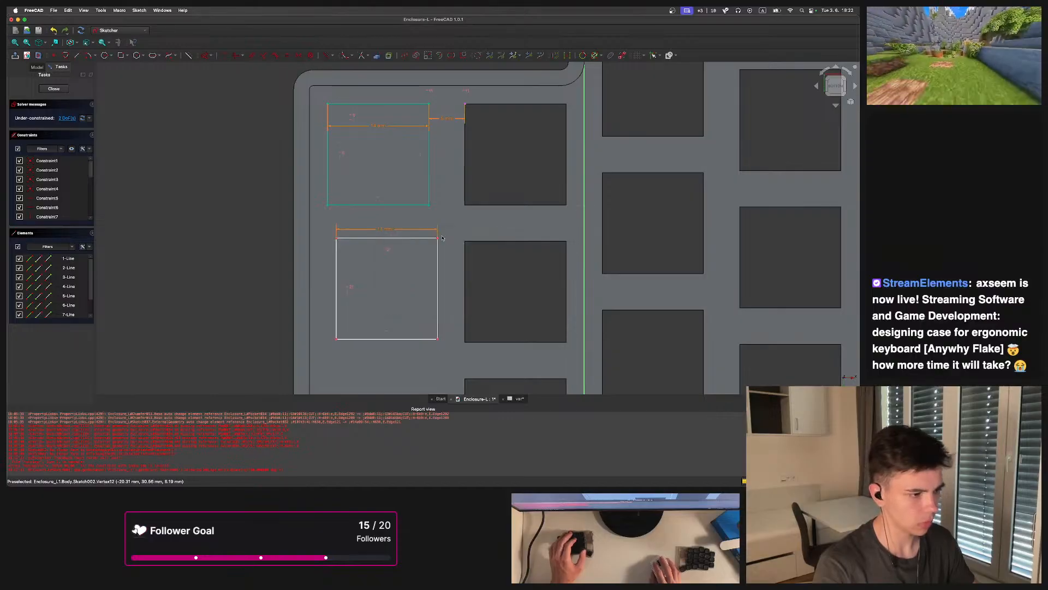
Copy the second rectangle and paste the copy beside the third key opening
{"action": "left_click_drag", "start_coordinate": [437, 240], "coordinate": [429, 239]}
{"action": "scroll", "coordinate": [433, 242], "scroll_direction": "down", "scroll_amount": 3}
{"action": "left_click_drag", "start_coordinate": [441, 321], "coordinate": [362, 236]}
{"action": "key", "text": "super+c"}
{"action": "key", "text": "super+v"}
{"action": "left_click_drag", "start_coordinate": [430, 242], "coordinate": [432, 322]}
{"action": "middle_click_drag", "start_coordinate": [455, 294], "coordinate": [473, 236]}
{"action": "scroll", "coordinate": [431, 227], "scroll_direction": "up", "scroll_amount": 2}
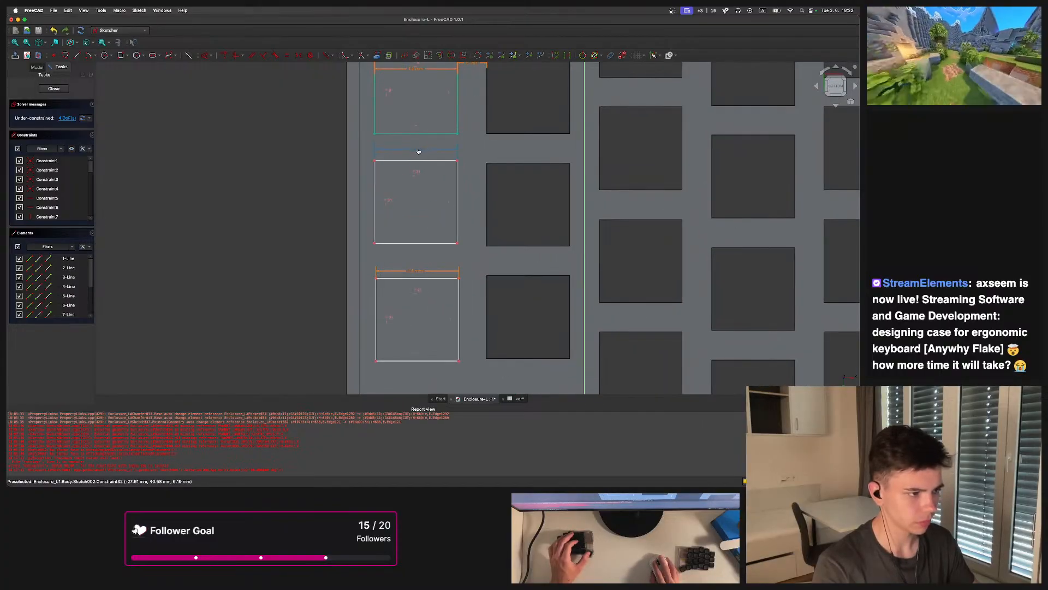
Set the middle rectangle's width dimension to the expression <<var>>.switch
{"action": "double_click", "coordinate": [420, 150]}
{"action": "type", "text": "=<<var>>.switch"}
{"action": "left_click", "coordinate": [499, 181]}
{"action": "left_click", "coordinate": [505, 197]}
{"action": "middle_click_drag", "start_coordinate": [462, 176], "coordinate": [447, 219]}
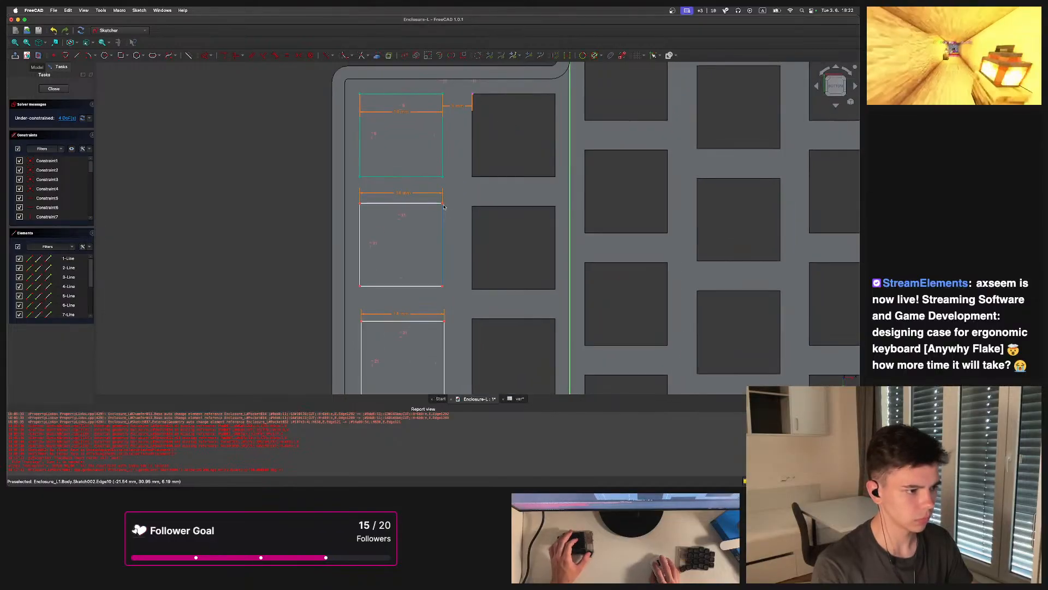
Align the rectangles' right corners vertically with each other
{"action": "left_click", "coordinate": [443, 177]}
{"action": "key", "text": "v"}
{"action": "left_click", "coordinate": [447, 279]}
{"action": "key", "text": "v"}
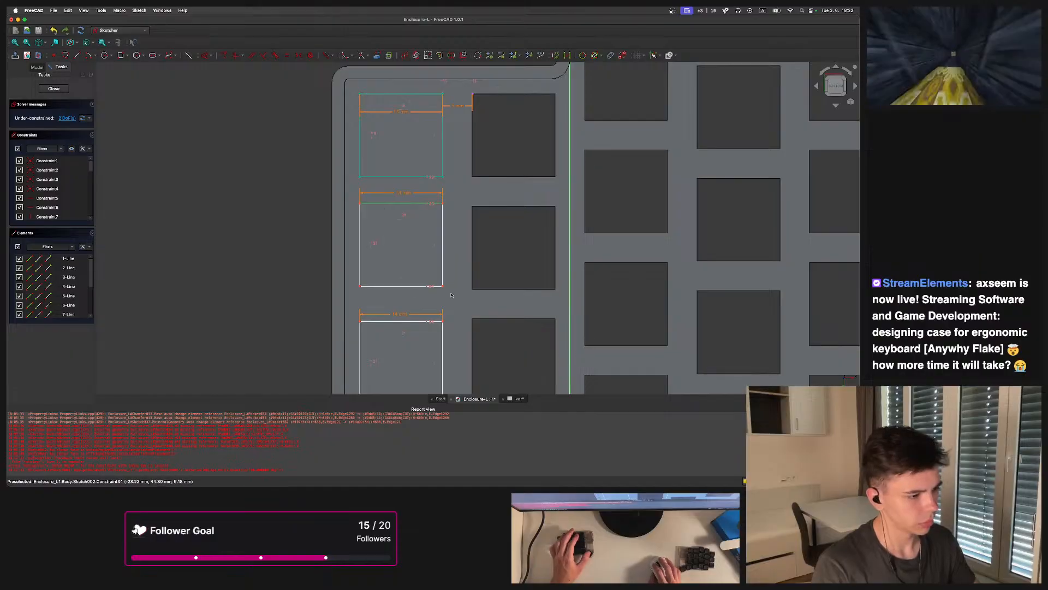
Constrain the vertical gap between the first and second rectangles to the expression <<var>>.key-<<var>>.switch
{"action": "middle_click_drag", "start_coordinate": [461, 241], "coordinate": [435, 220]}
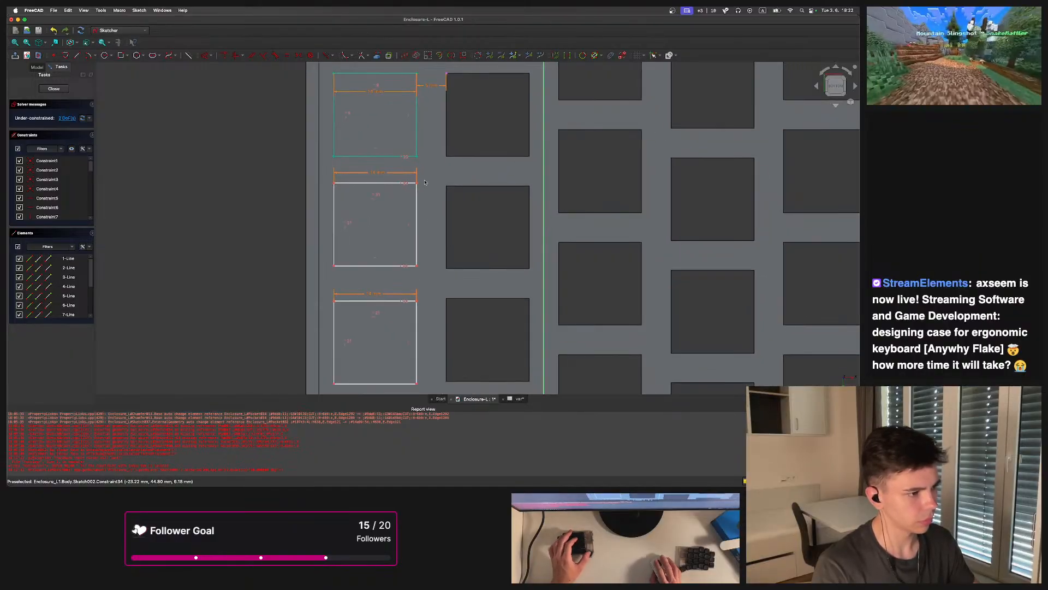
{"action": "left_click", "coordinate": [417, 158]}
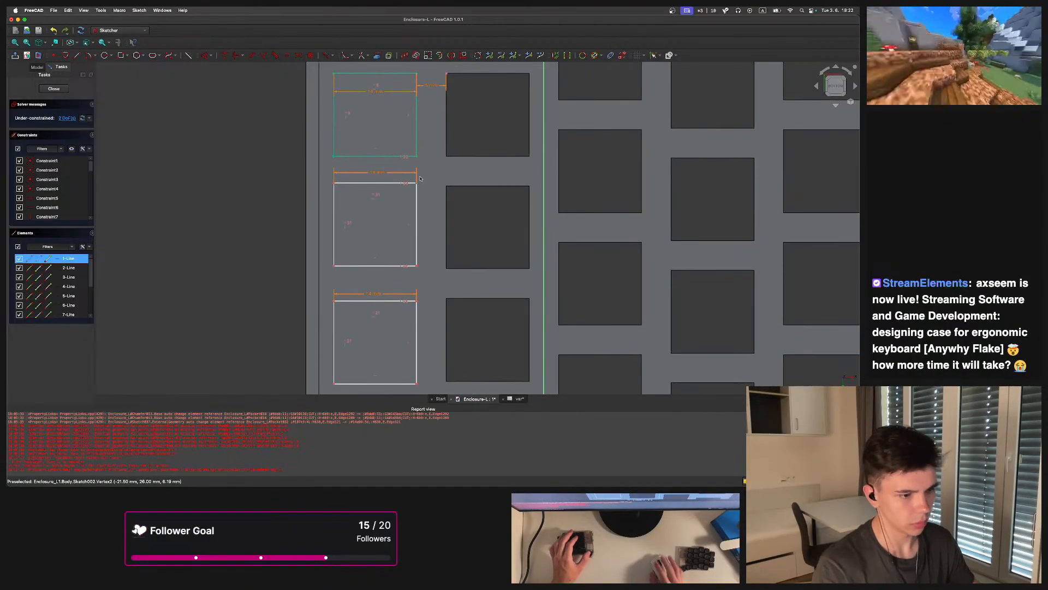
{"action": "key", "text": "i"}
{"action": "left_click", "coordinate": [514, 187]}
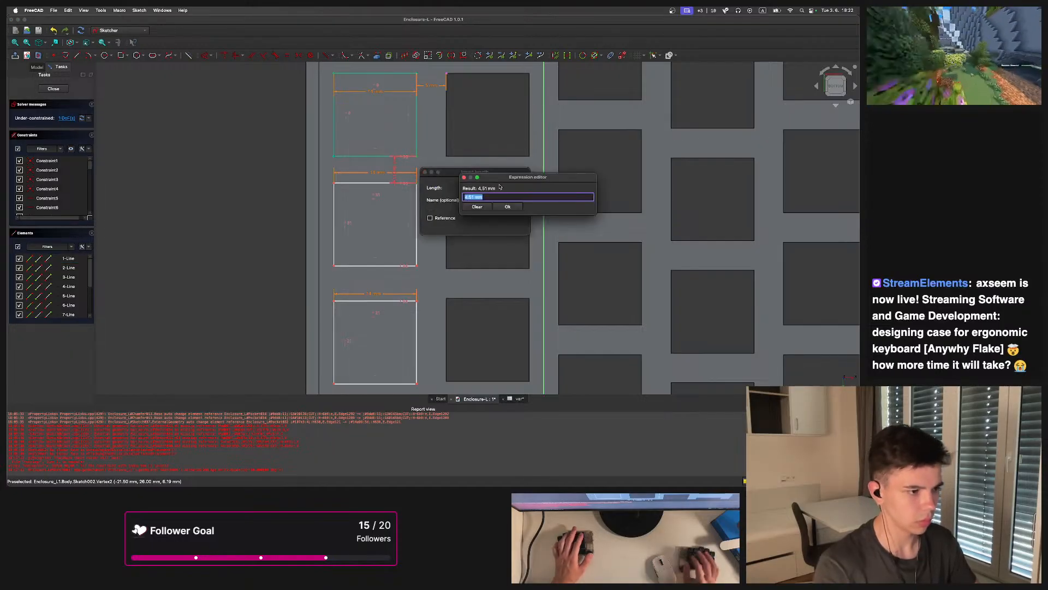
{"action": "mouse_move", "coordinate": [479, 179]}
{"action": "type", "text": "var"}
{"action": "key", "text": "Down"}
{"action": "type", "text": "key-v"}
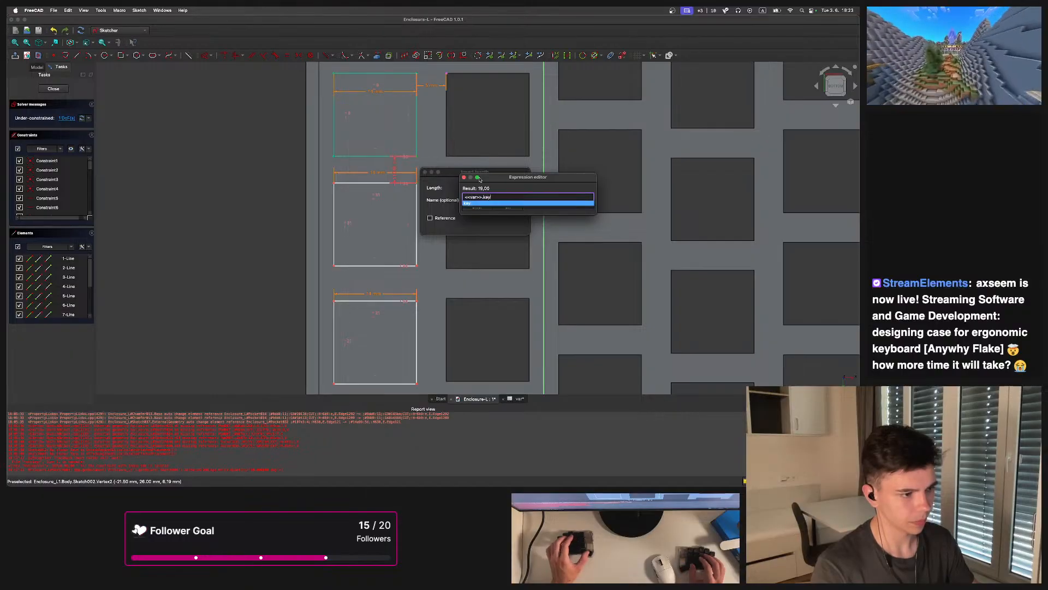
{"action": "key", "text": "Down"}
{"action": "type", "text": "switch"}
{"action": "key", "text": "Down"}
{"action": "left_click", "coordinate": [516, 208]}
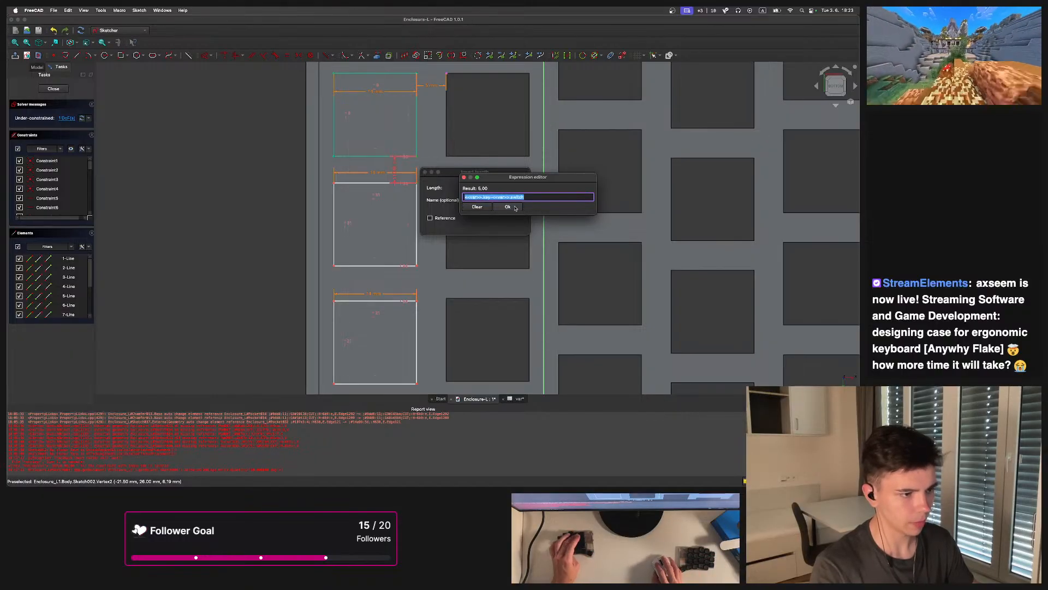
{"action": "left_click", "coordinate": [507, 207]}
{"action": "key", "text": "Return"}
Constrain the vertical gap between the second and third rectangles to 5 mm and close the sketch
{"action": "left_click", "coordinate": [418, 302]}
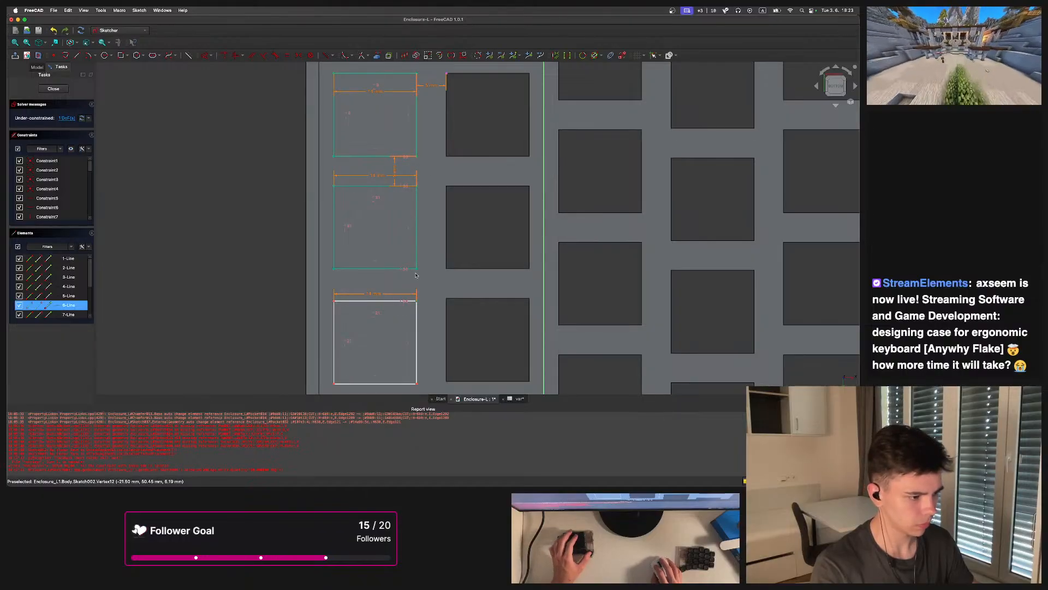
{"action": "left_click", "coordinate": [416, 269]}
{"action": "type", "text": "i"}
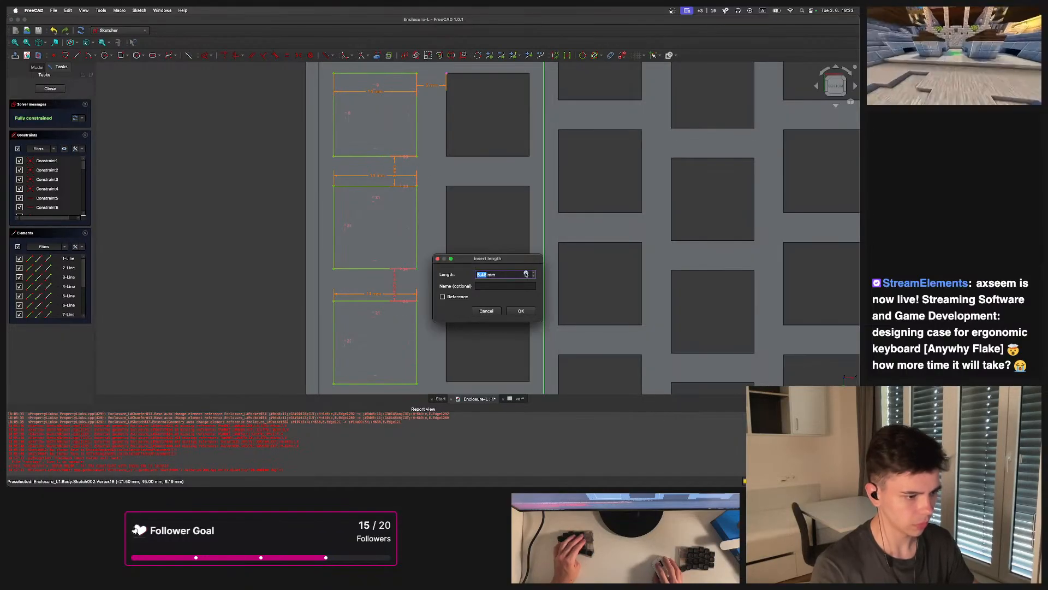
{"action": "type", "text": "=5"}
{"action": "key", "text": "Return"}
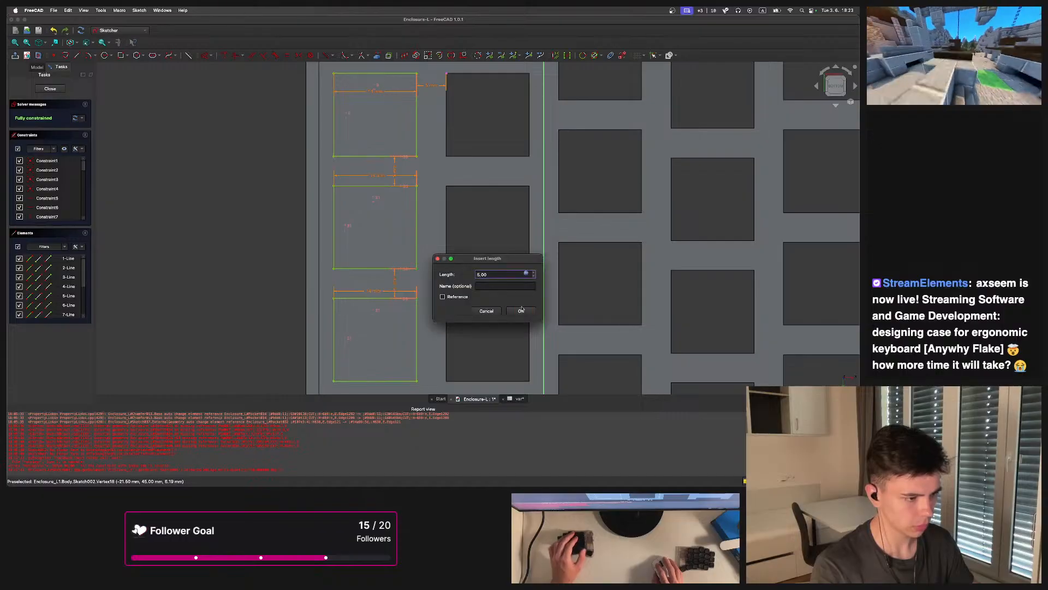
{"action": "left_click", "coordinate": [523, 310]}
{"action": "scroll", "coordinate": [512, 281], "scroll_direction": "down", "scroll_amount": 3}
{"action": "middle_click_drag", "start_coordinate": [513, 281], "coordinate": [416, 251]}
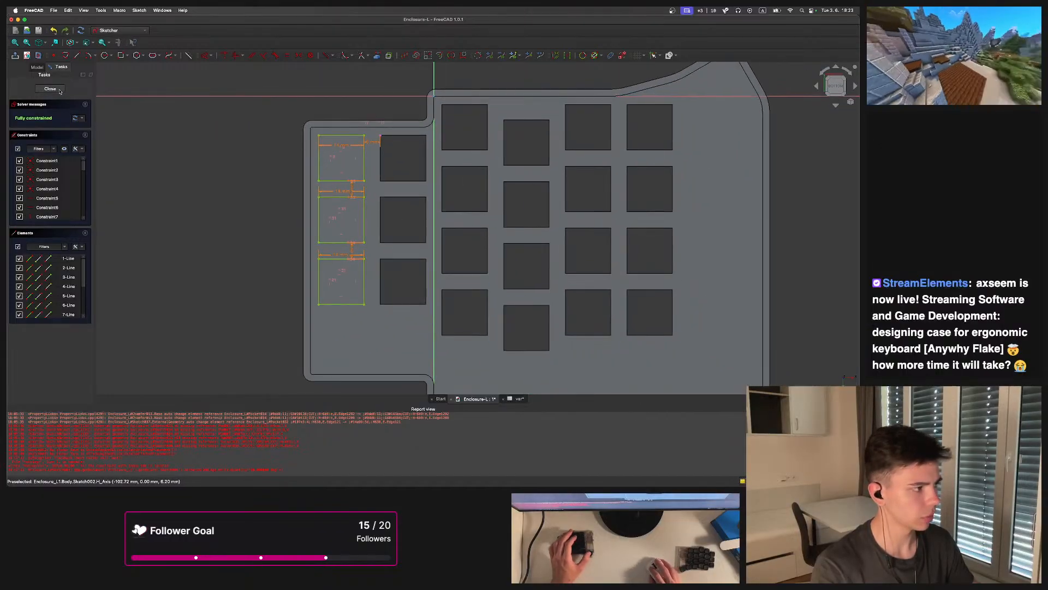
{"action": "key", "text": "Escape"}
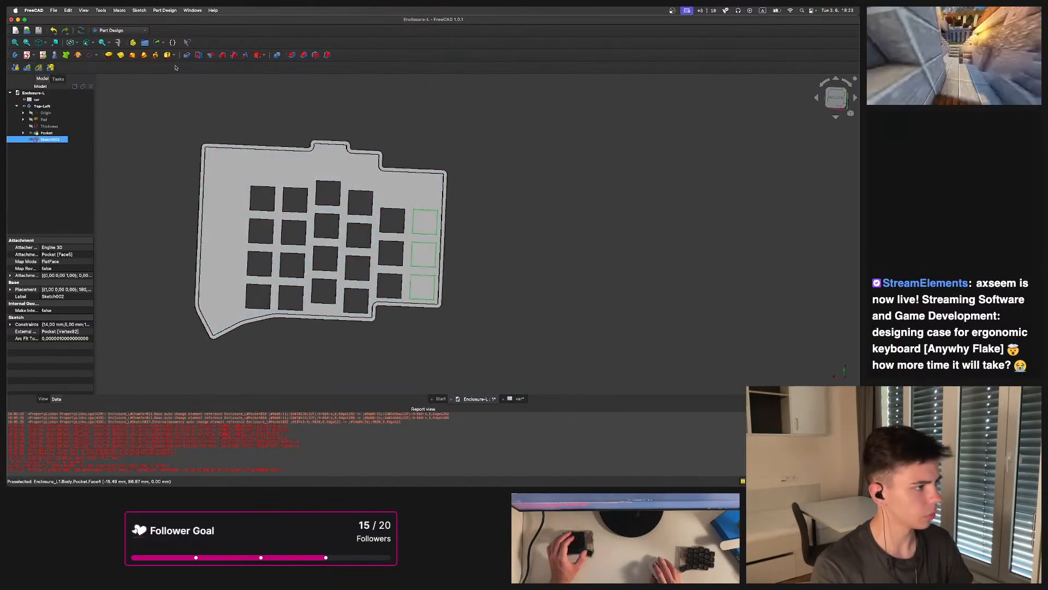
Pocket the new sketch with the type set to Up to face
{"action": "left_click", "coordinate": [187, 55]}
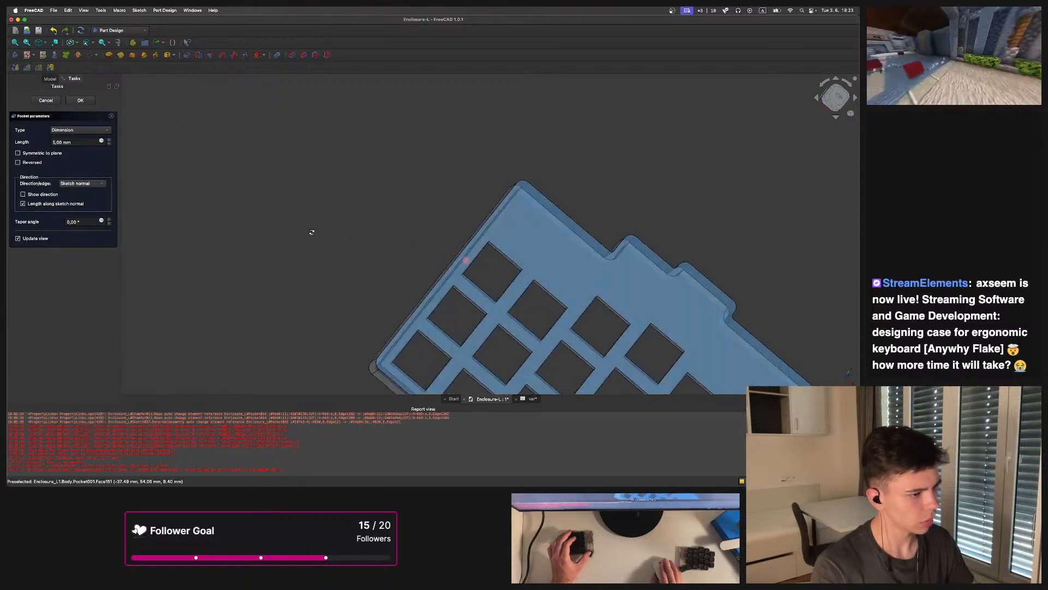
{"action": "left_click", "coordinate": [107, 130]}
{"action": "left_click", "coordinate": [71, 154]}
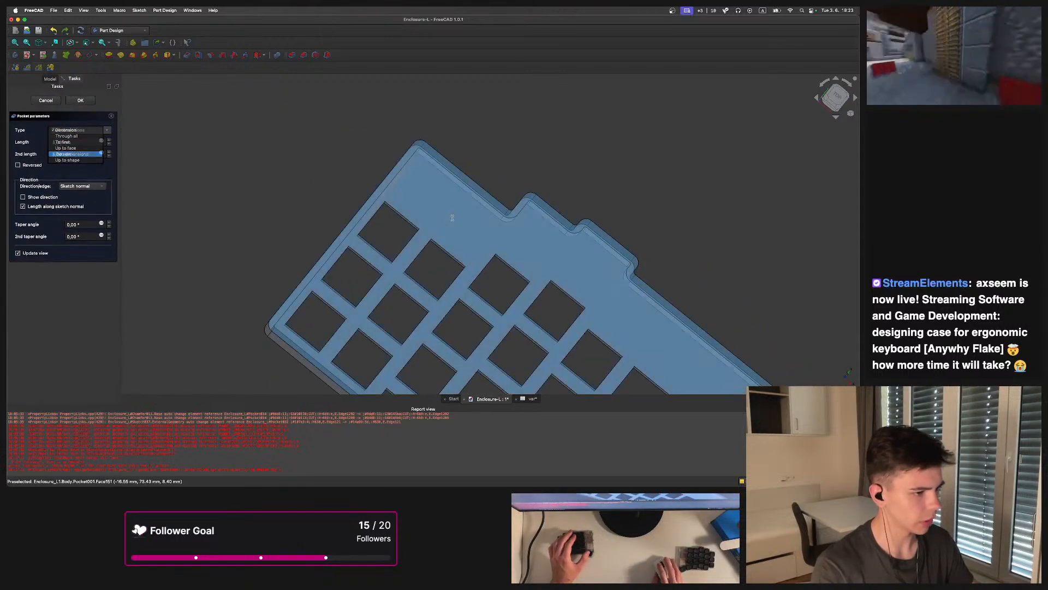
{"action": "left_click", "coordinate": [77, 130]}
{"action": "left_click", "coordinate": [75, 135]}
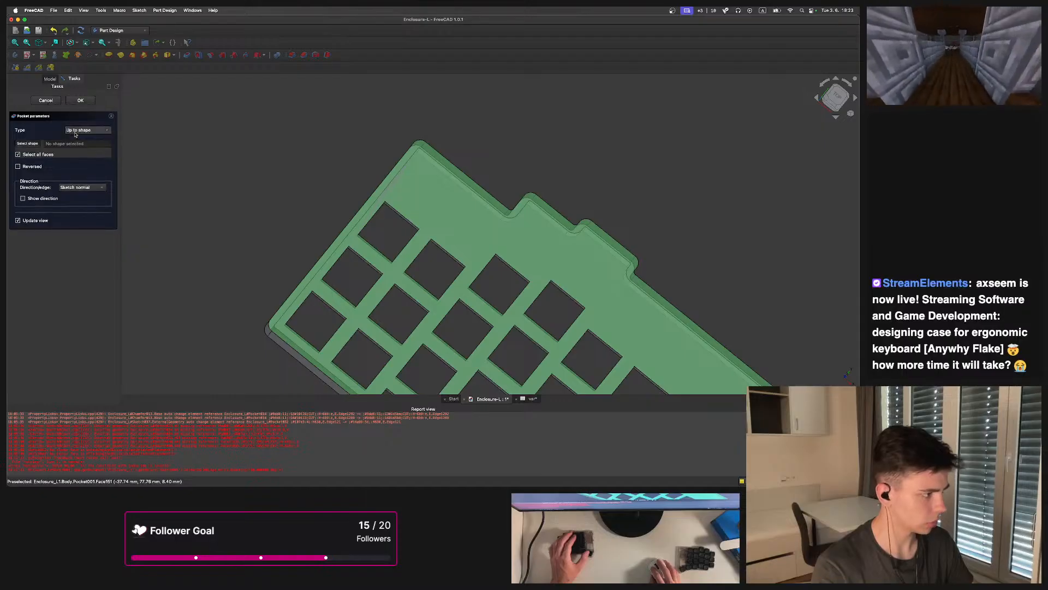
{"action": "left_click", "coordinate": [95, 130]}
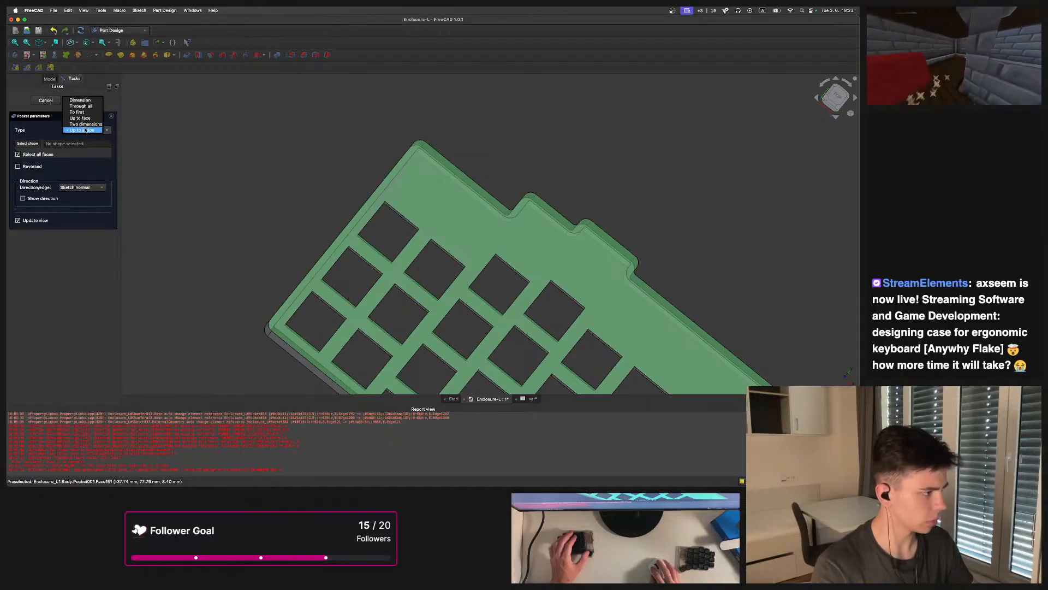
{"action": "left_click", "coordinate": [82, 118]}
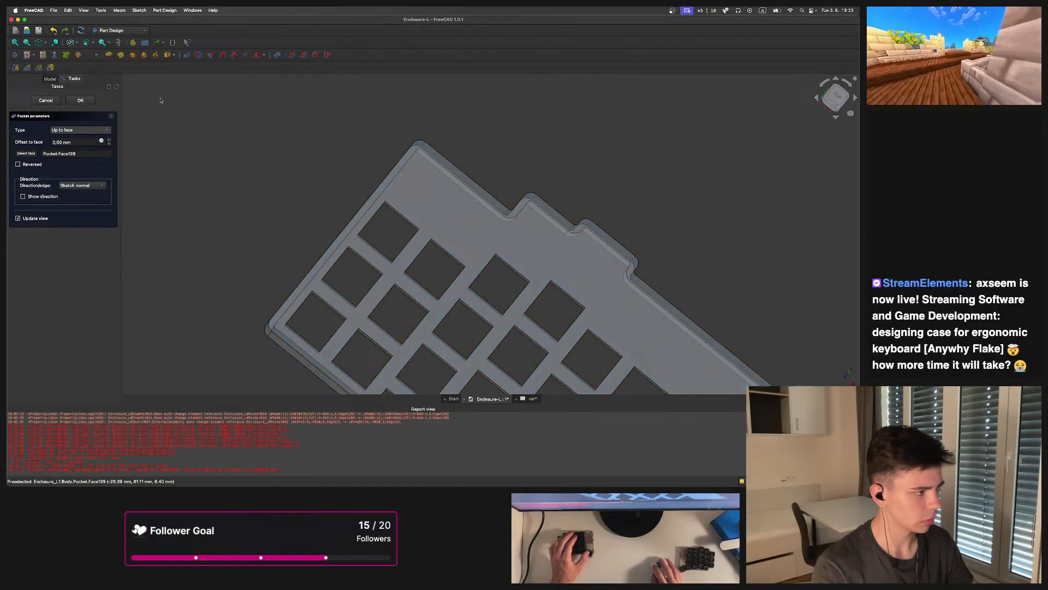
{"action": "left_click", "coordinate": [80, 101]}
{"action": "middle_click_drag", "start_coordinate": [568, 196], "coordinate": [491, 240]}
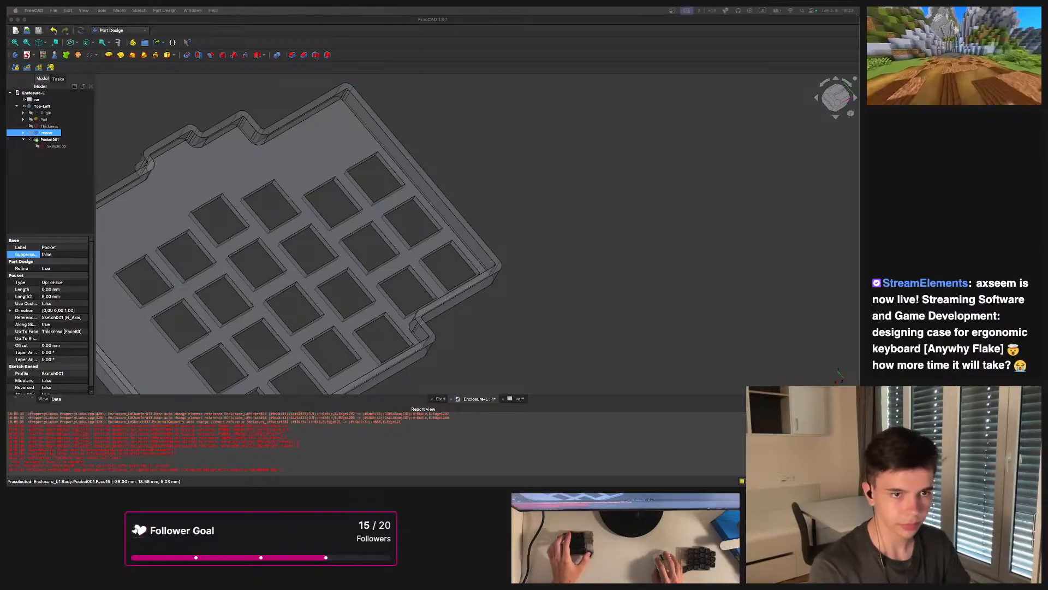
{"action": "key", "text": "alt+1"}
{"action": "key", "text": "ctrl+Tab"}
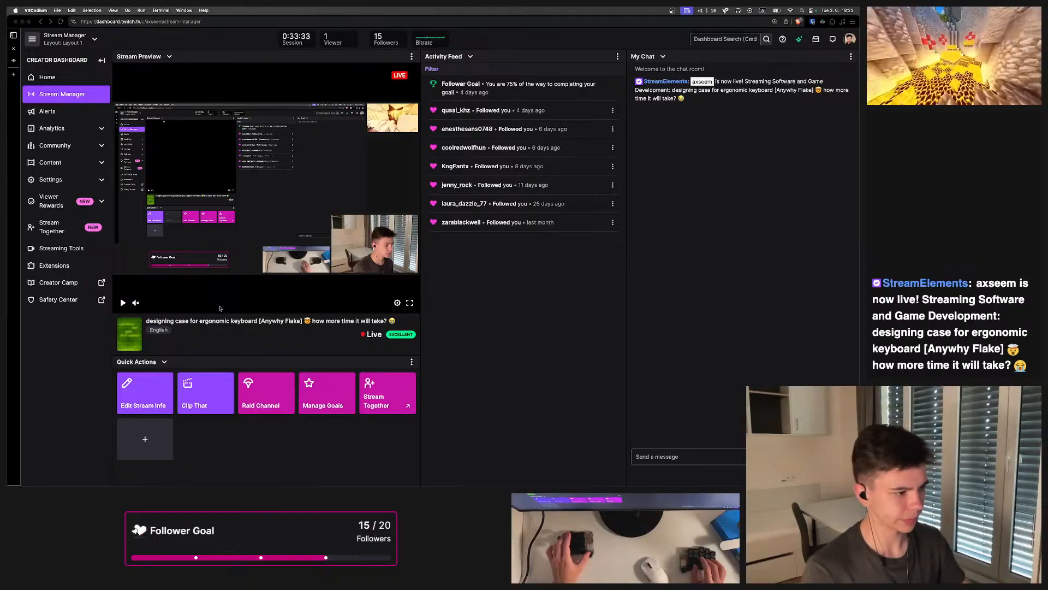
{"action": "key", "text": "alt+2"}
{"action": "key", "text": "alt+3"}
{"action": "middle_click_drag", "start_coordinate": [377, 218], "coordinate": [386, 294]}
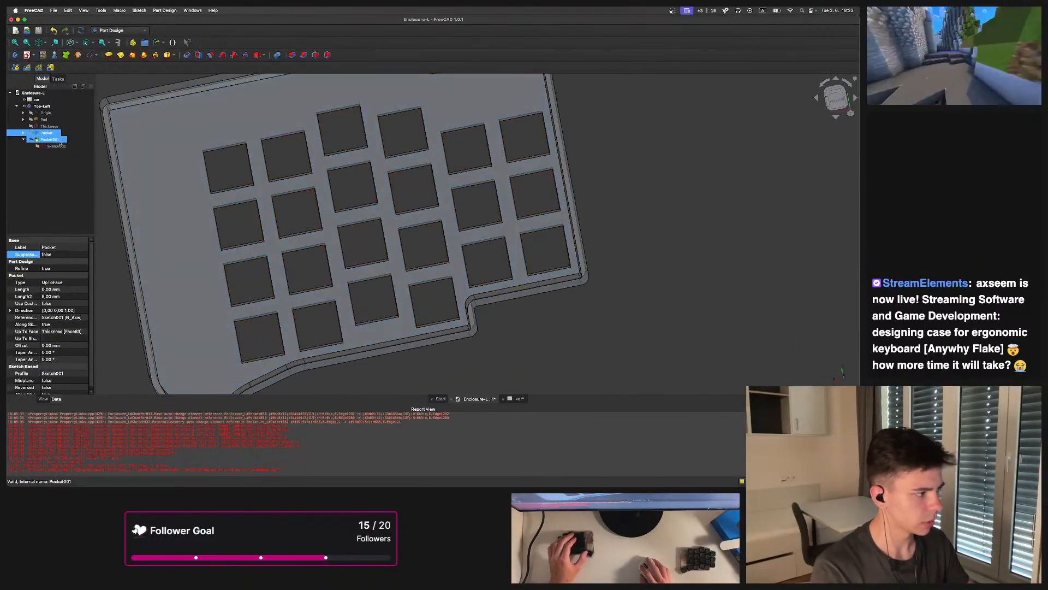
Open the pad's base sketch and copy the size-dependent expression from its width dimension, then close the sketch
{"action": "left_click", "coordinate": [23, 119]}
{"action": "left_click", "coordinate": [51, 126]}
{"action": "double_click", "coordinate": [50, 126]}
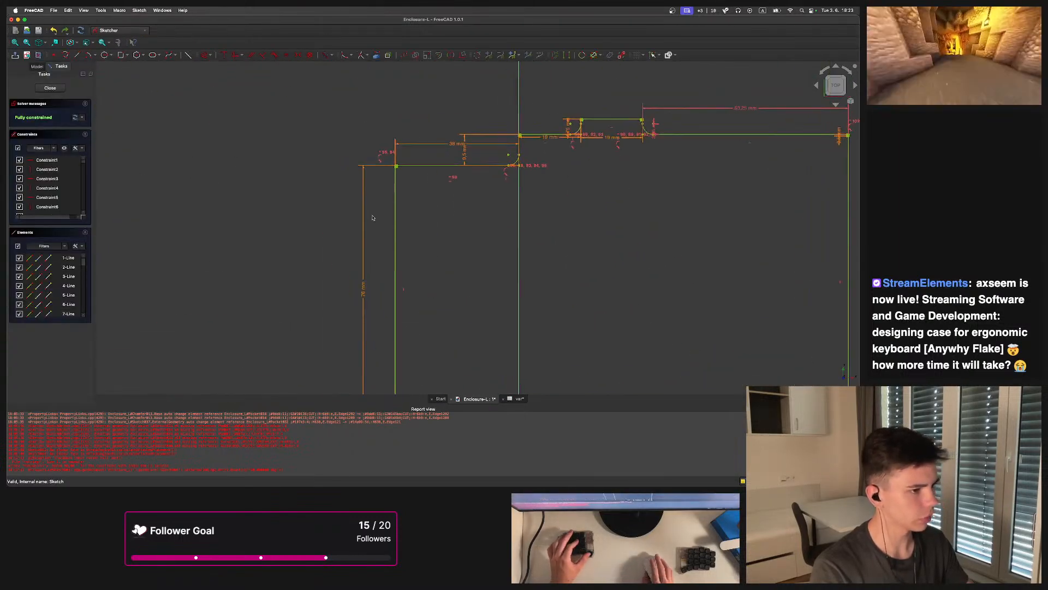
{"action": "left_click", "coordinate": [450, 147]}
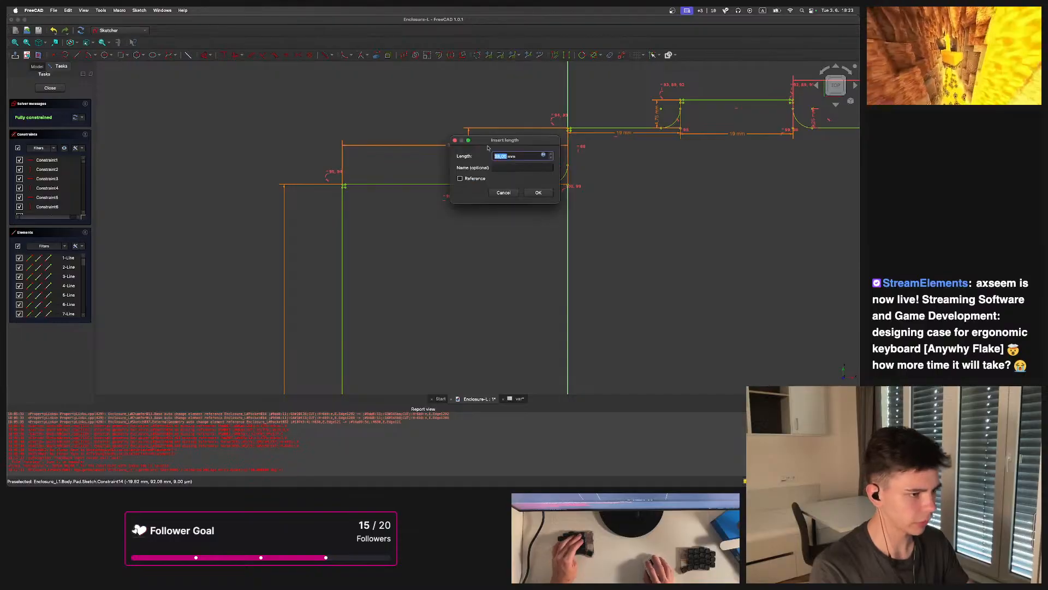
{"action": "left_click", "coordinate": [544, 156]}
{"action": "key", "text": "super+v"}
{"action": "key", "text": "super+v"}
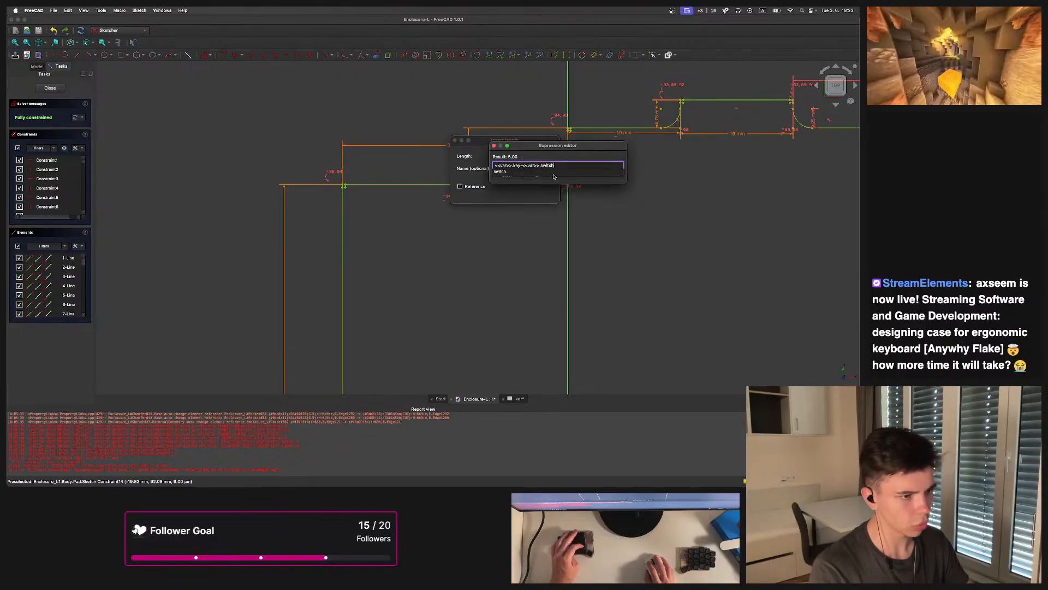
{"action": "key", "text": "super+z"}
{"action": "left_click", "coordinate": [565, 152]}
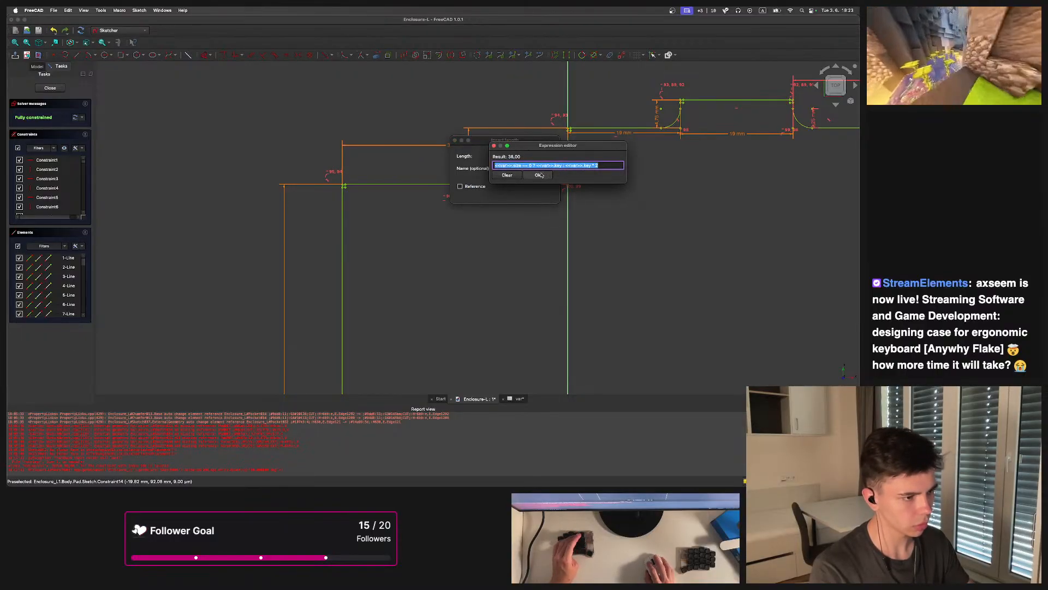
{"action": "left_click", "coordinate": [539, 175]}
{"action": "left_click", "coordinate": [547, 194]}
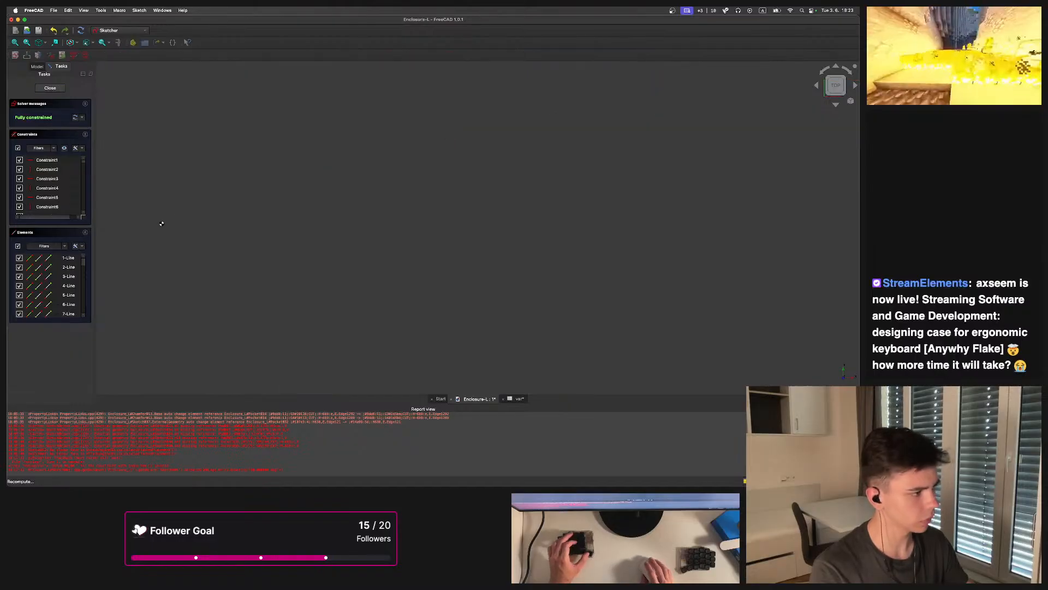
{"action": "left_click", "coordinate": [57, 153]}
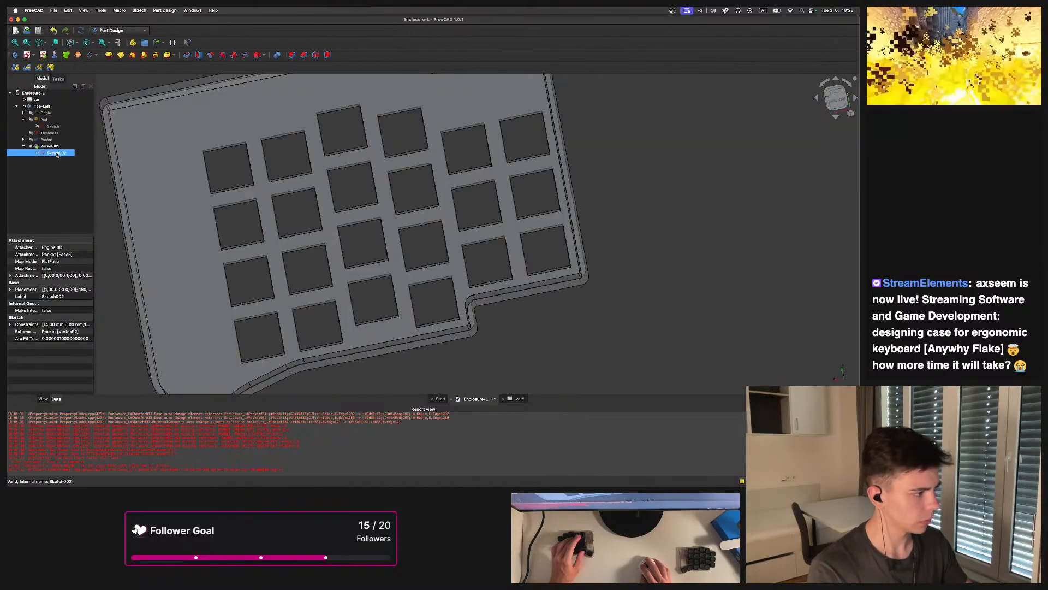
Open an expression for the new pocket's Suppressed property and paste the copied size expression
{"action": "left_click", "coordinate": [51, 146]}
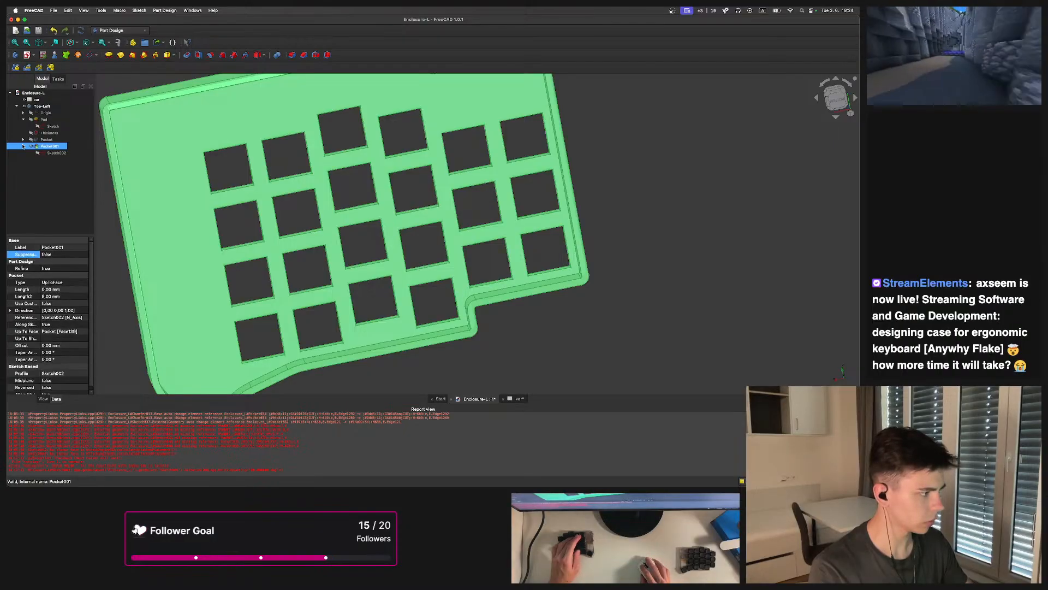
{"action": "right_click", "coordinate": [24, 258]}
{"action": "left_click", "coordinate": [51, 283]}
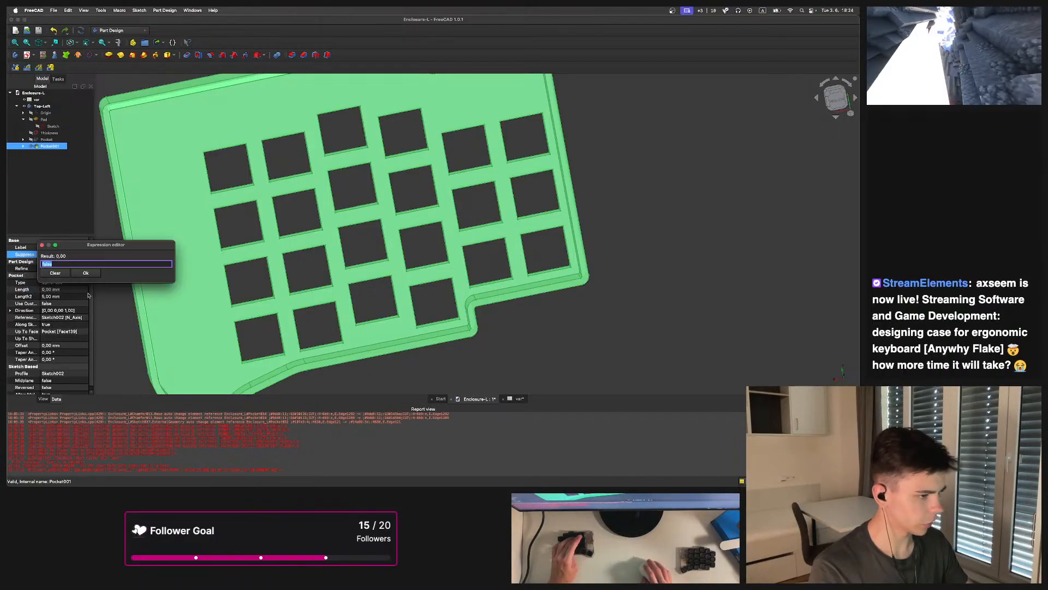
{"action": "type", "text": "<<var>>.size == 0 ? <<var>>.key : <<var>>.key * 2"}
{"action": "key", "text": "Escape"}
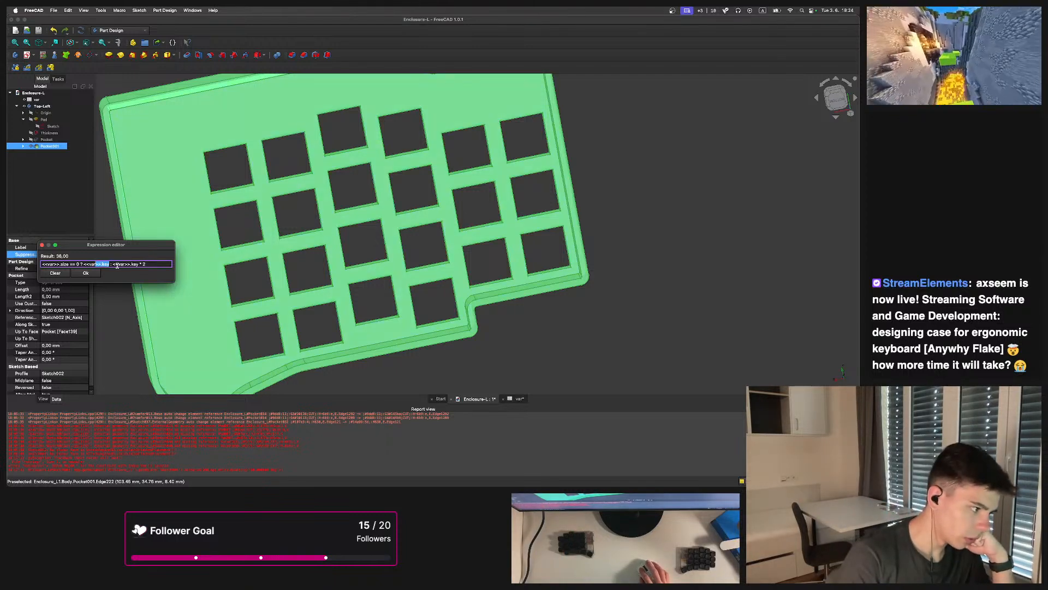
Rewrite the pocket's Suppressed expression as <<var>>.size == 0 ? true : false and accept it
{"action": "left_click_drag", "start_coordinate": [151, 264], "coordinate": [138, 264]}
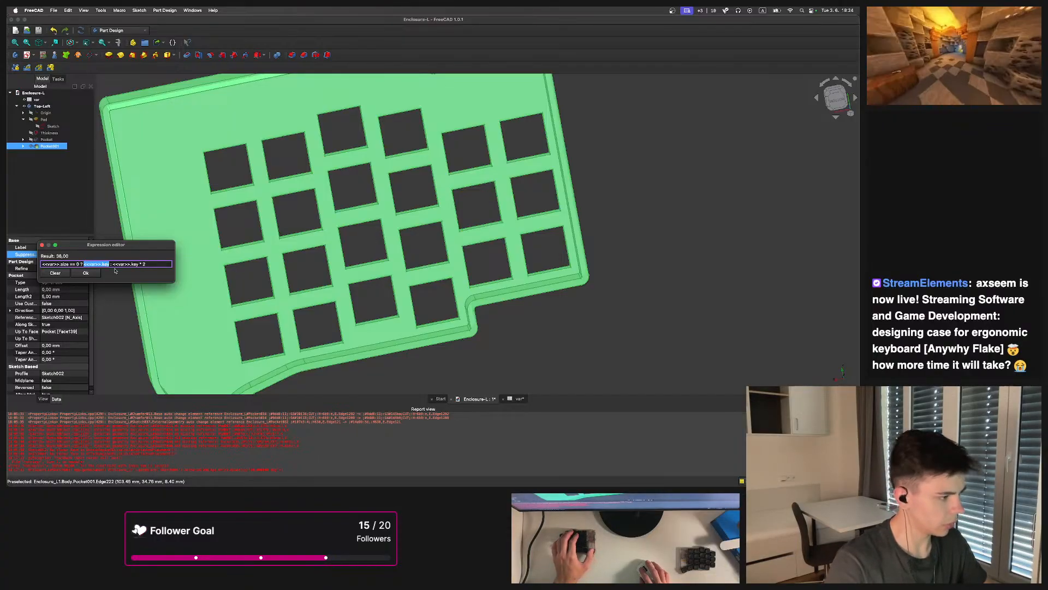
{"action": "type", "text": "false : "}
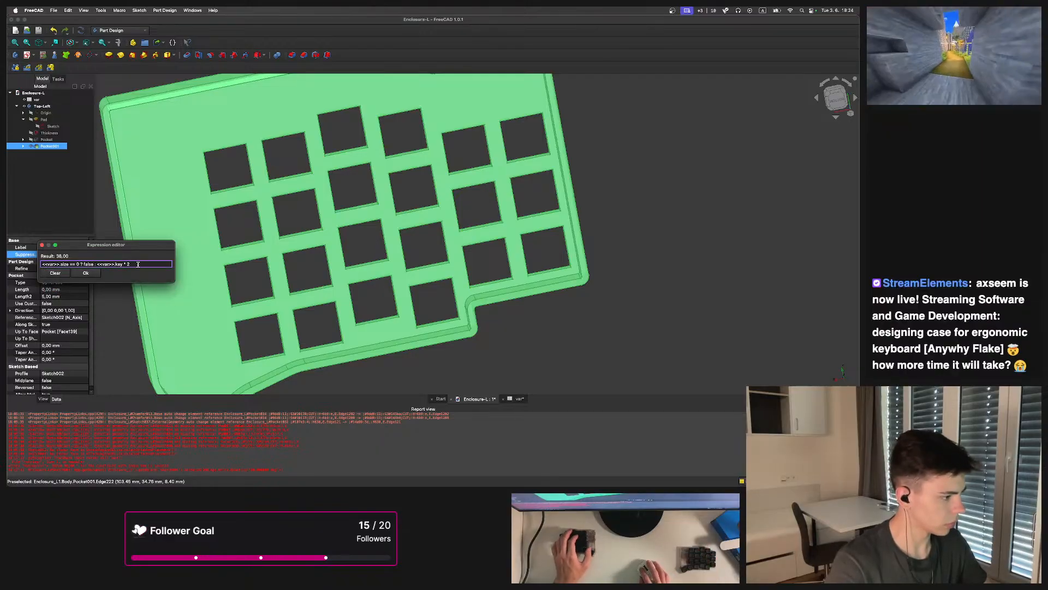
{"action": "type", "text": "true"}
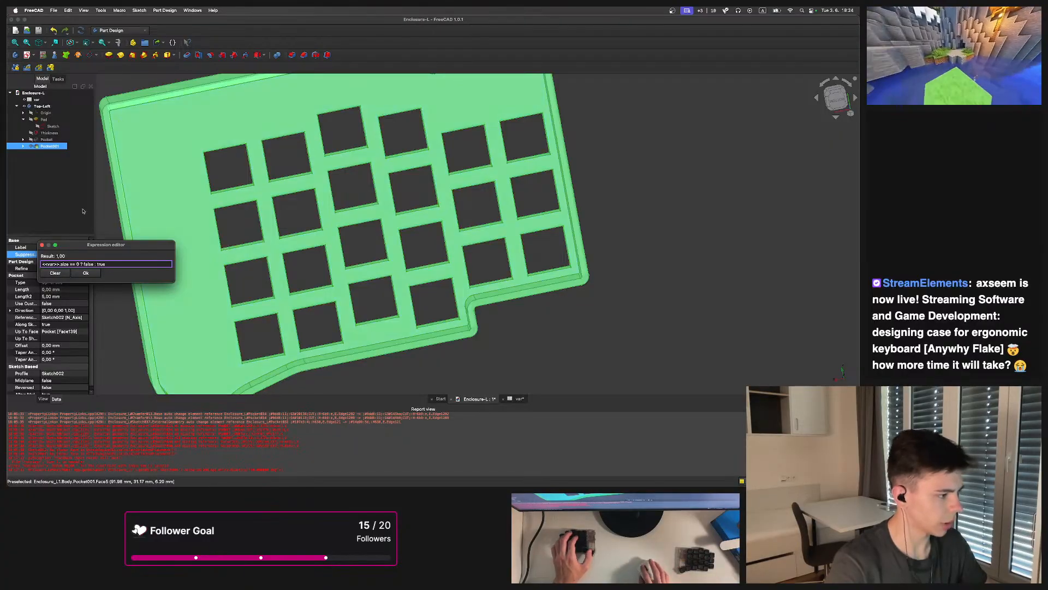
{"action": "double_click", "coordinate": [85, 263]}
{"action": "type", "text": "true"}
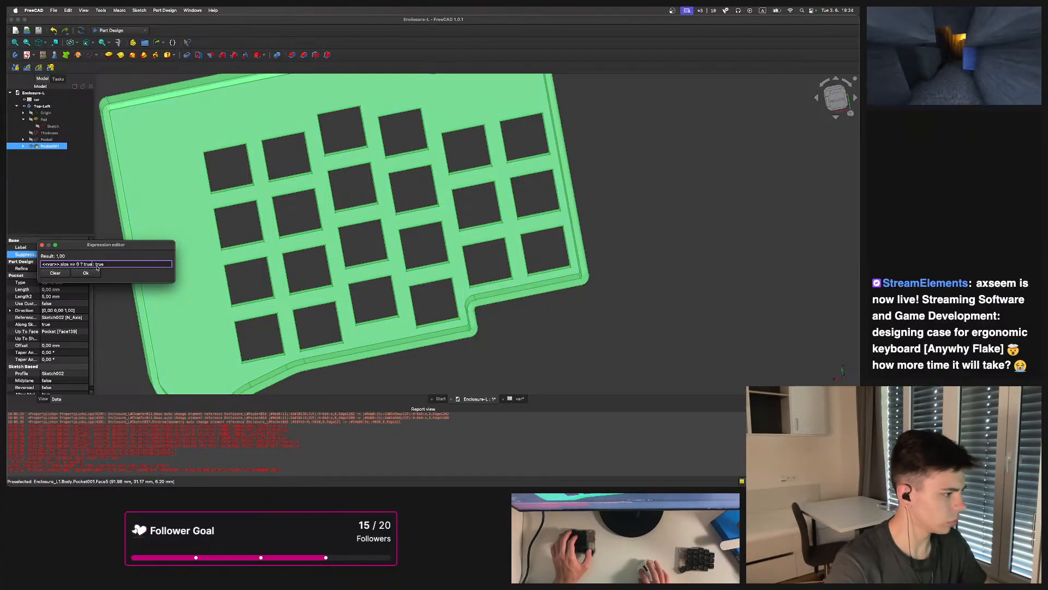
{"action": "double_click", "coordinate": [131, 264]}
{"action": "type", "text": "false"}
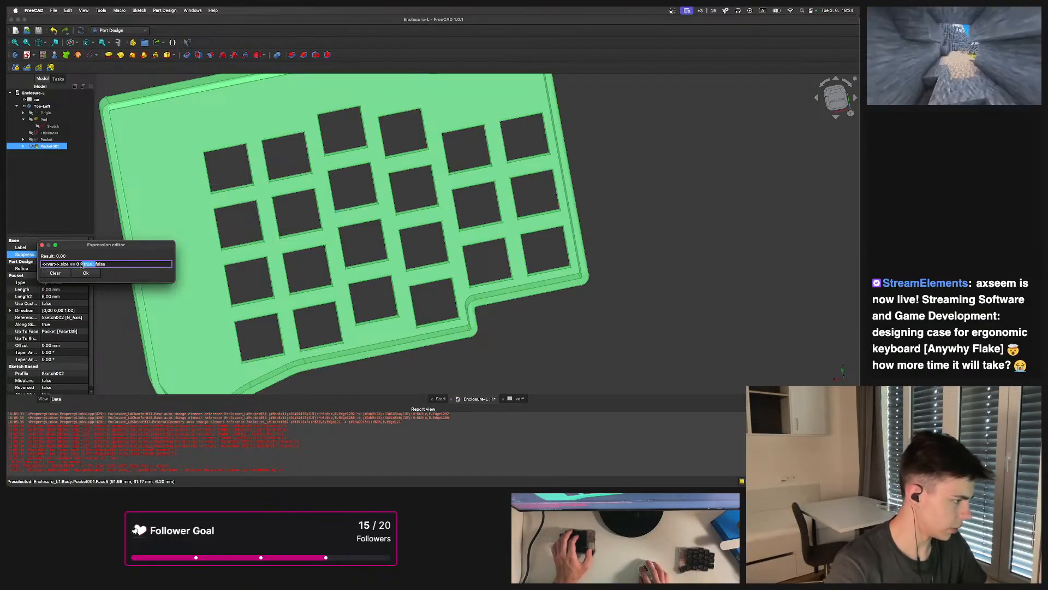
{"action": "key", "text": "BackSpace"}
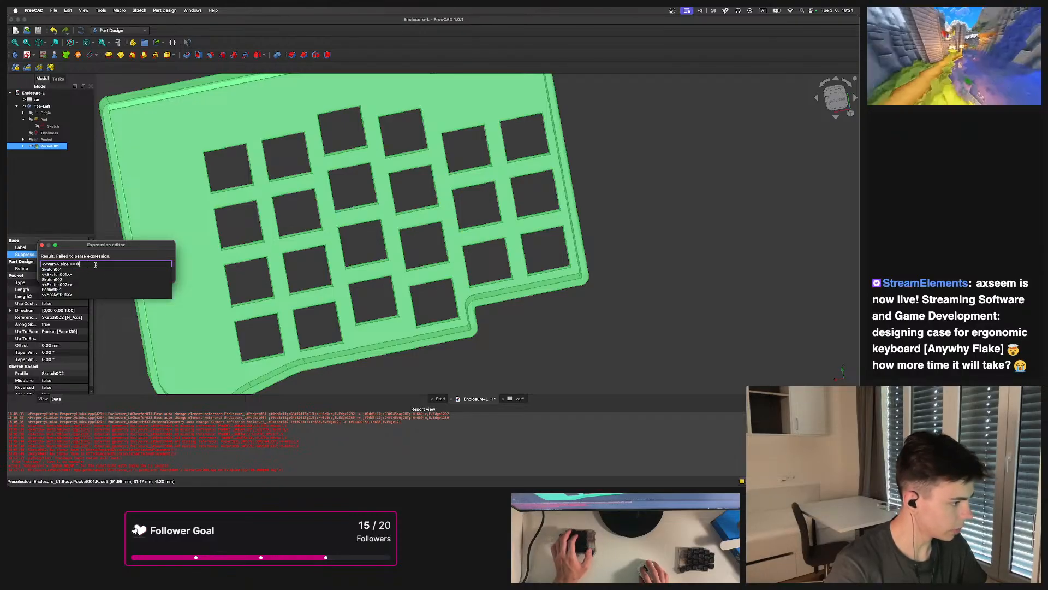
{"action": "key", "text": "Escape"}
{"action": "type", "text": "? true : false"}
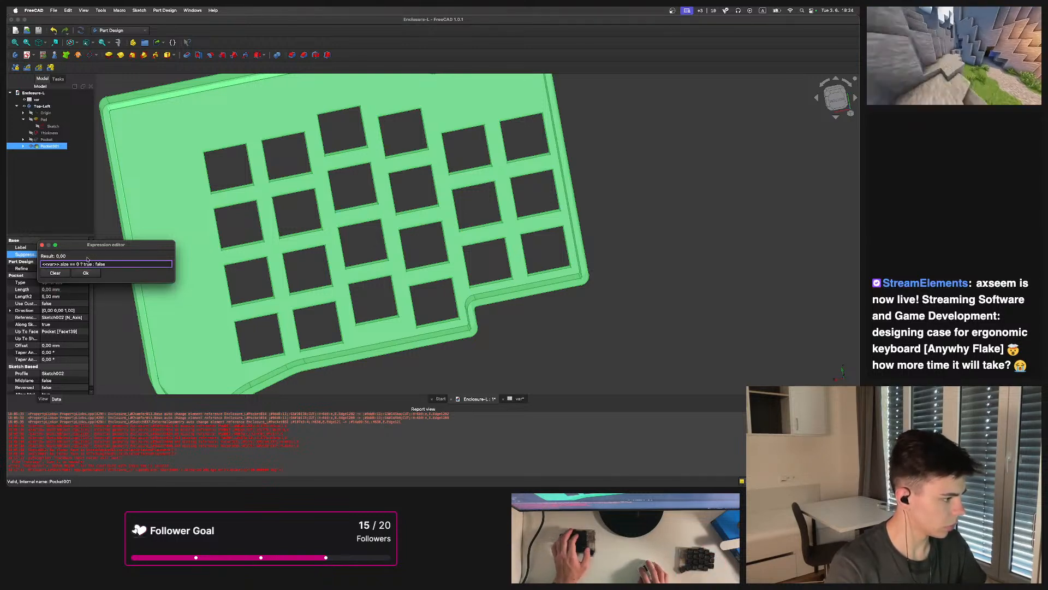
{"action": "left_click_drag", "start_coordinate": [97, 248], "coordinate": [180, 260]}
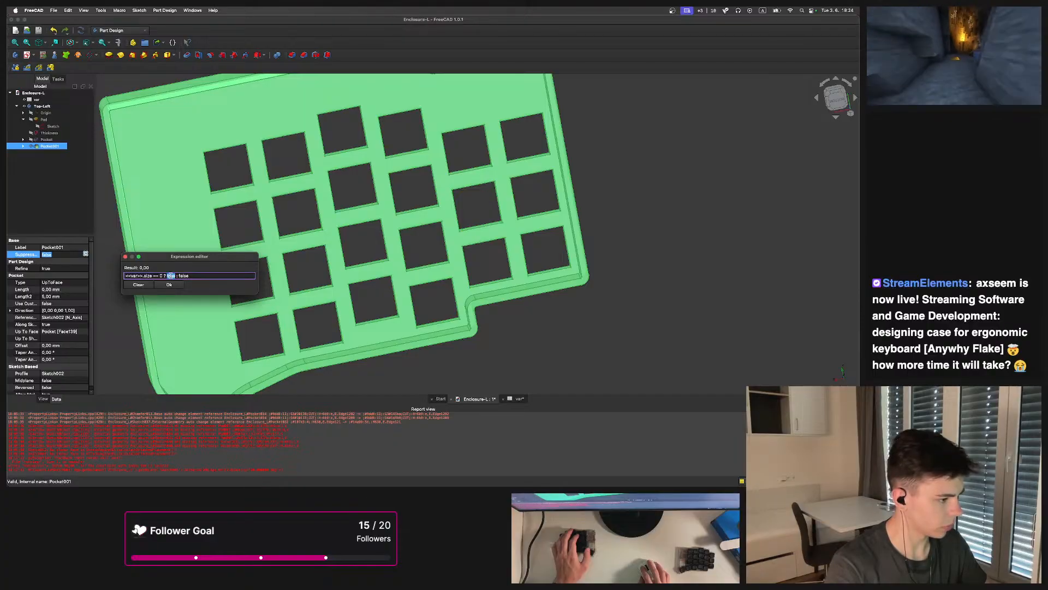
{"action": "left_click", "coordinate": [175, 285]}
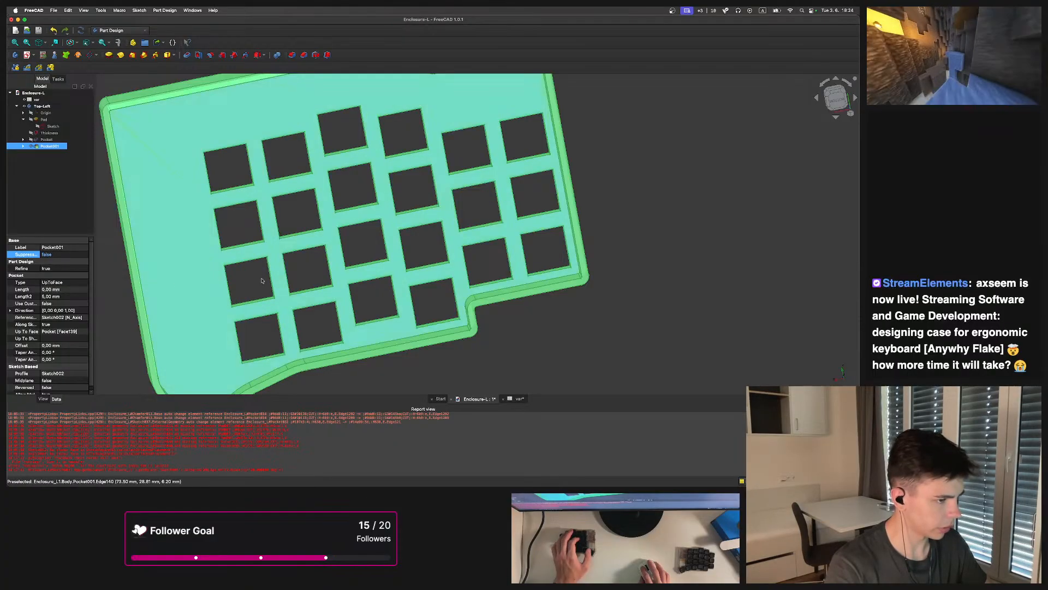
Set the spreadsheet's size cell to 0
{"action": "scroll", "coordinate": [404, 244], "scroll_direction": "down", "scroll_amount": 3}
{"action": "left_click", "coordinate": [410, 339]}
{"action": "middle_click_drag", "start_coordinate": [395, 329], "coordinate": [326, 232]}
{"action": "scroll", "coordinate": [371, 259], "scroll_direction": "up", "scroll_amount": 2}
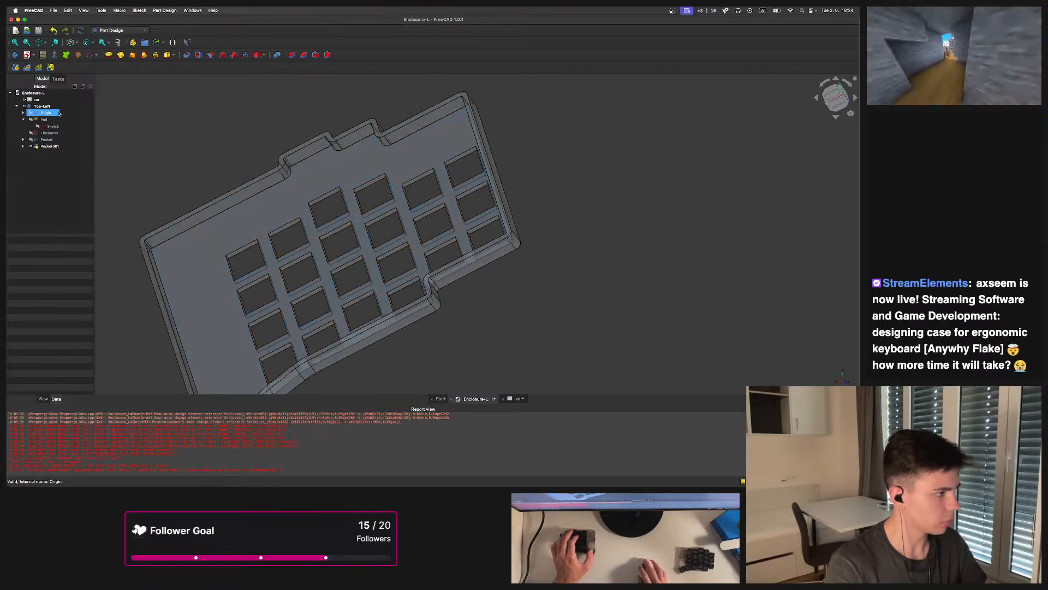
{"action": "double_click", "coordinate": [37, 100]}
{"action": "left_click", "coordinate": [266, 106]}
{"action": "double_click", "coordinate": [266, 106]}
{"action": "type", "text": "0"}
{"action": "key", "text": "Return"}
Examine the enclosure model and the spreadsheet's size cell
{"action": "left_click", "coordinate": [48, 145]}
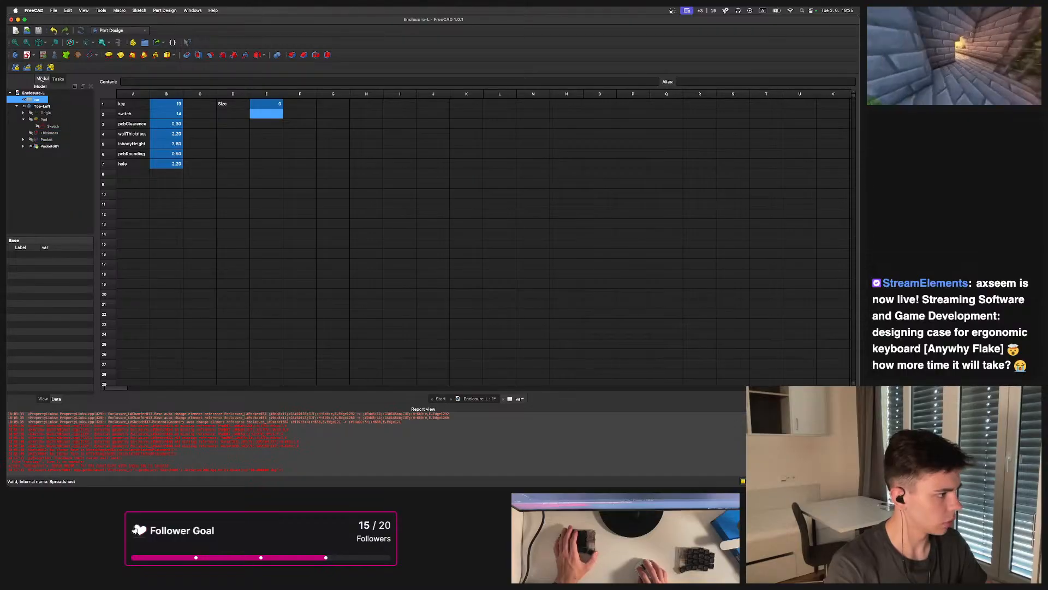
{"action": "left_click", "coordinate": [52, 146]}
{"action": "scroll", "coordinate": [524, 181], "scroll_direction": "down", "scroll_amount": 2}
{"action": "left_click", "coordinate": [544, 178]}
{"action": "middle_click_drag", "start_coordinate": [464, 284], "coordinate": [453, 419]}
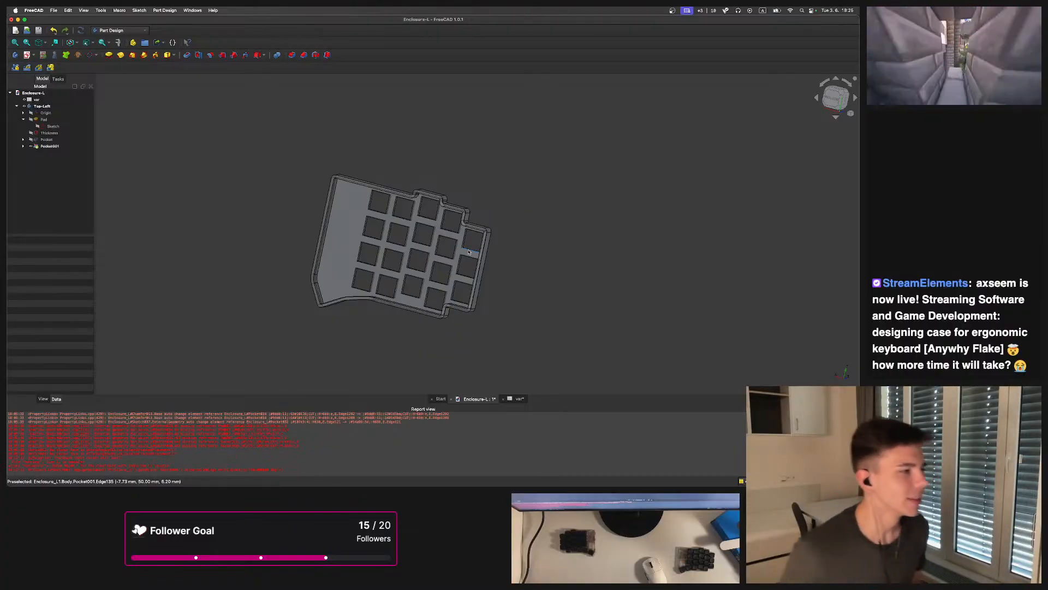
{"action": "left_click", "coordinate": [58, 78]}
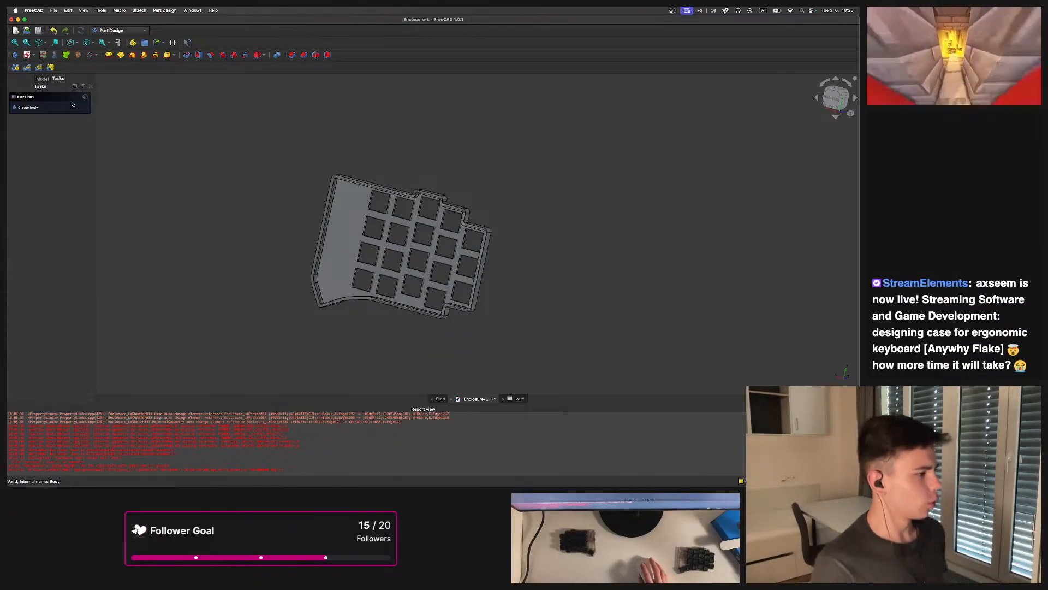
{"action": "left_click", "coordinate": [42, 79]}
{"action": "double_click", "coordinate": [37, 100]}
{"action": "left_click", "coordinate": [269, 105]}
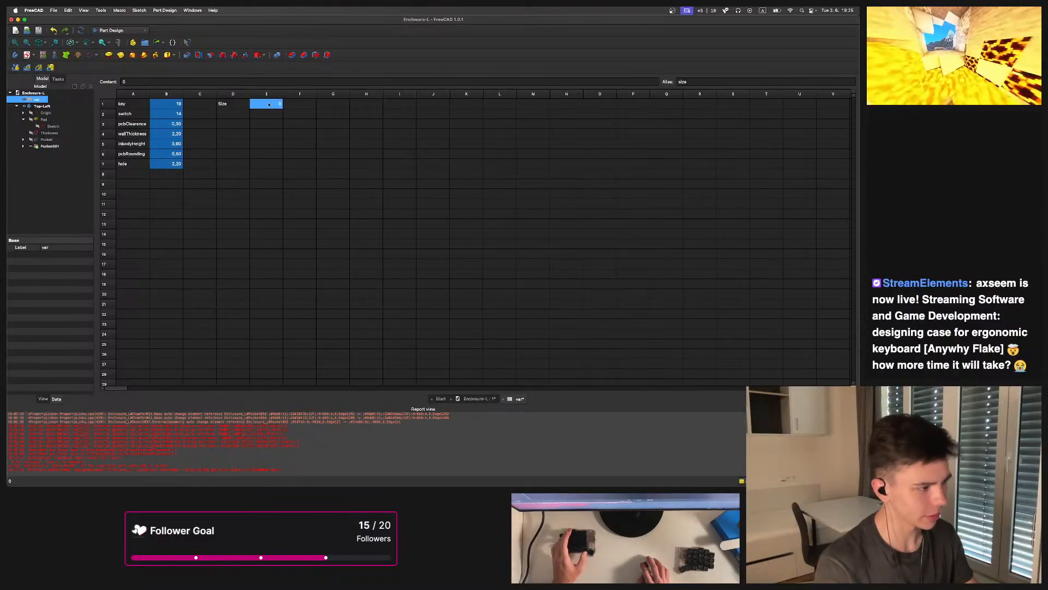
{"action": "key", "text": "Return"}
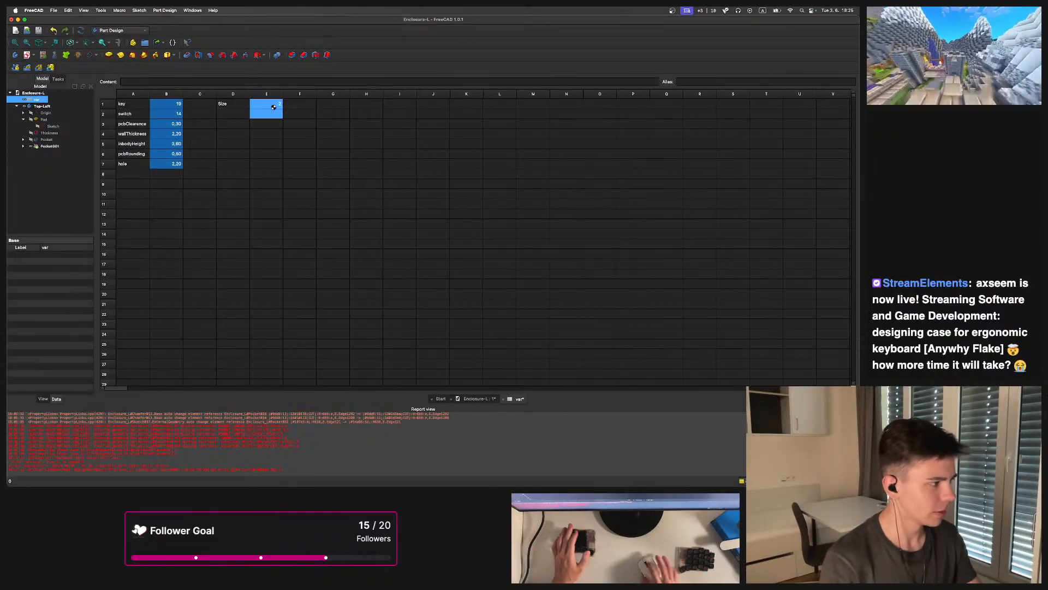
Create a new sketch on the enclosure's top face
{"action": "left_click", "coordinate": [49, 147]}
{"action": "left_click", "coordinate": [548, 235]}
{"action": "middle_click_drag", "start_coordinate": [550, 235], "coordinate": [474, 188]}
{"action": "scroll", "coordinate": [472, 189], "scroll_direction": "up", "scroll_amount": 3}
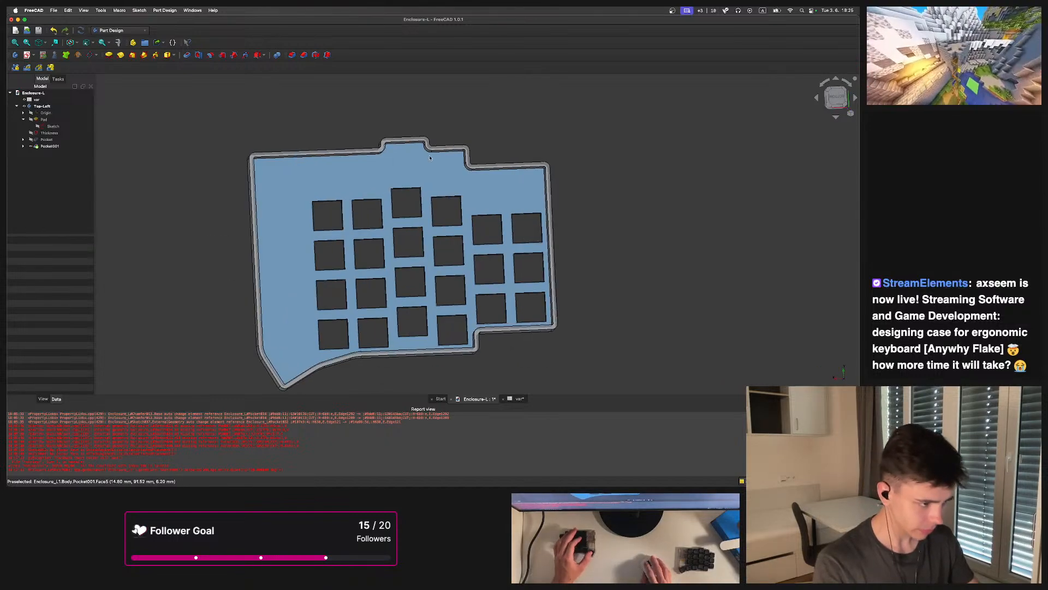
{"action": "left_click", "coordinate": [436, 162]}
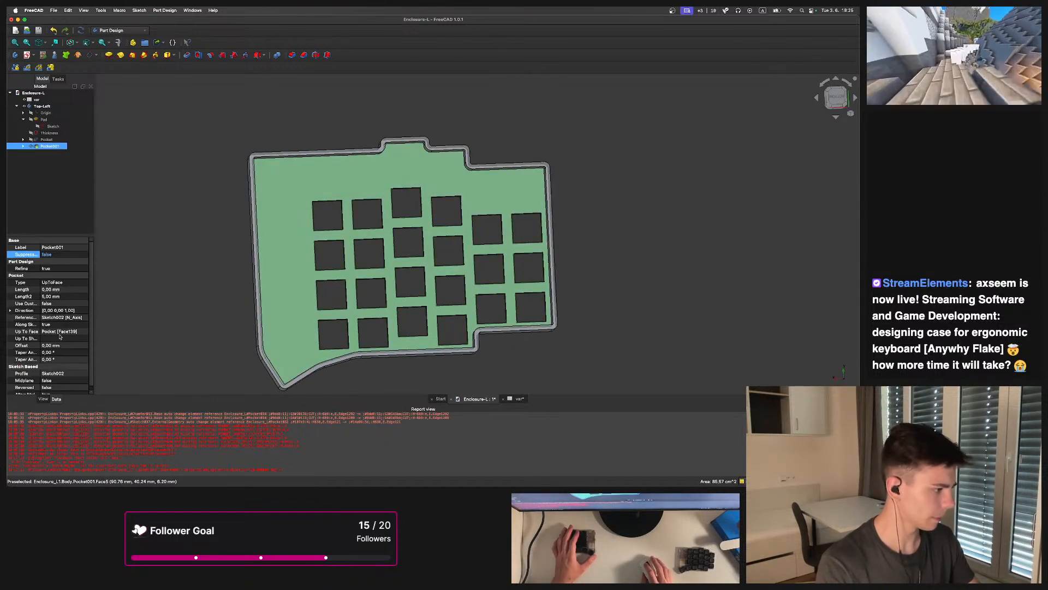
{"action": "left_click", "coordinate": [27, 54]}
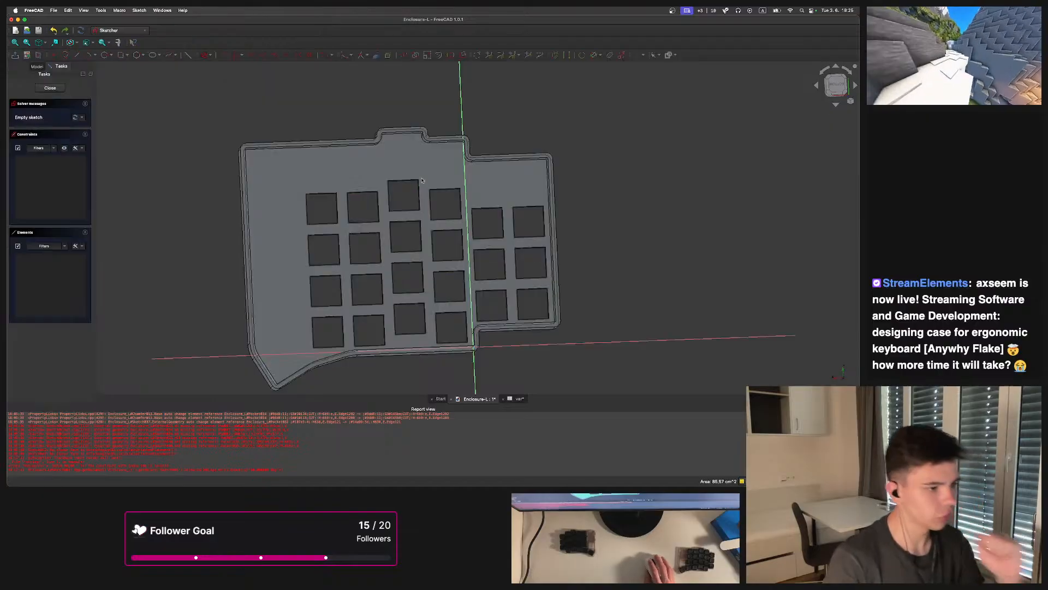
Import the lower-right corner of the key opening beside the vertical axis as external geometry
{"action": "scroll", "coordinate": [451, 190], "scroll_direction": "up", "scroll_amount": 5}
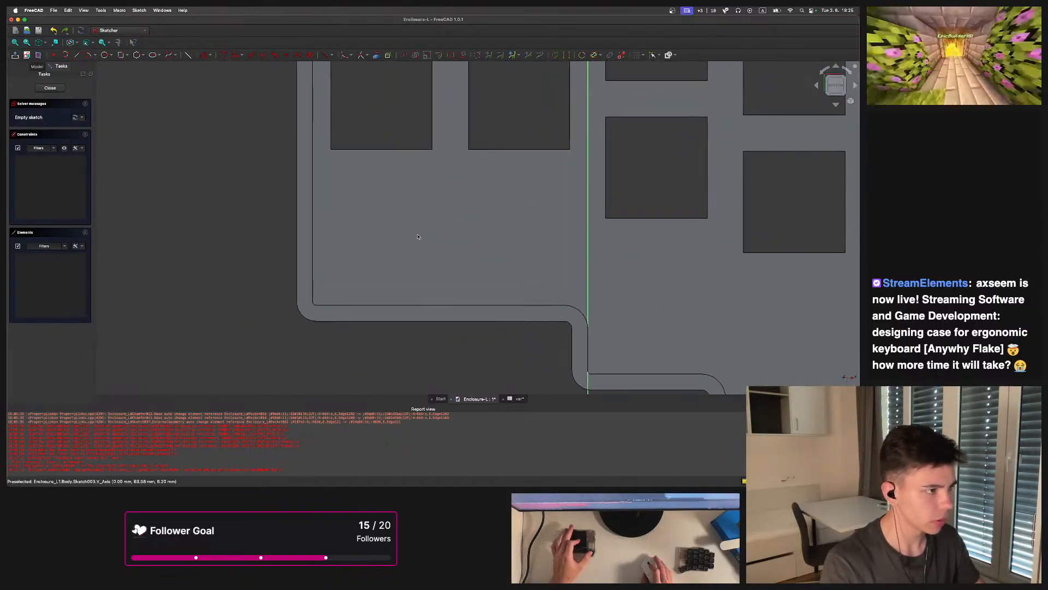
{"action": "left_click", "coordinate": [123, 55]}
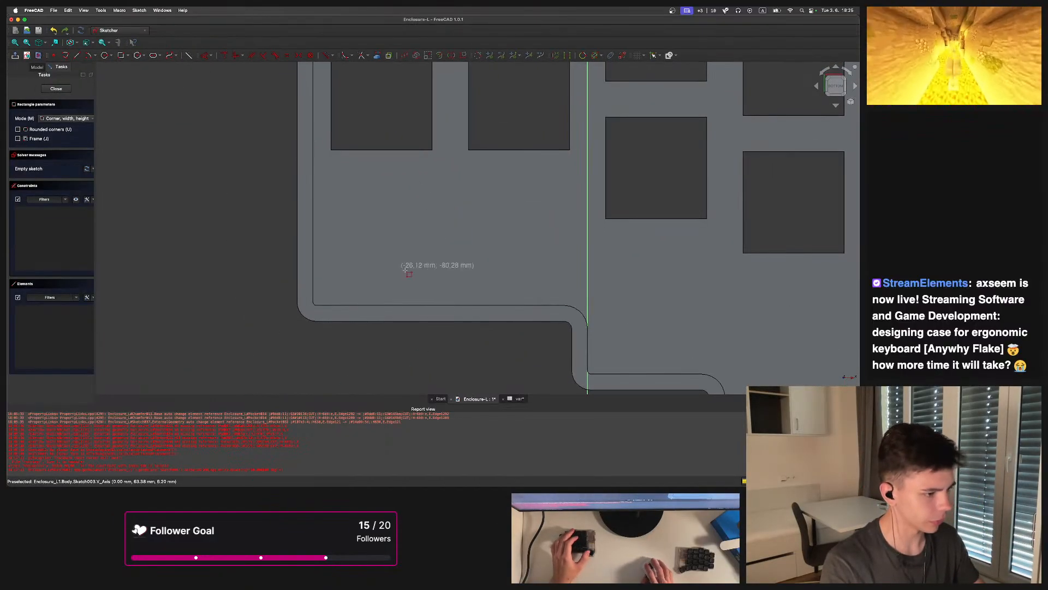
{"action": "key", "text": "Escape"}
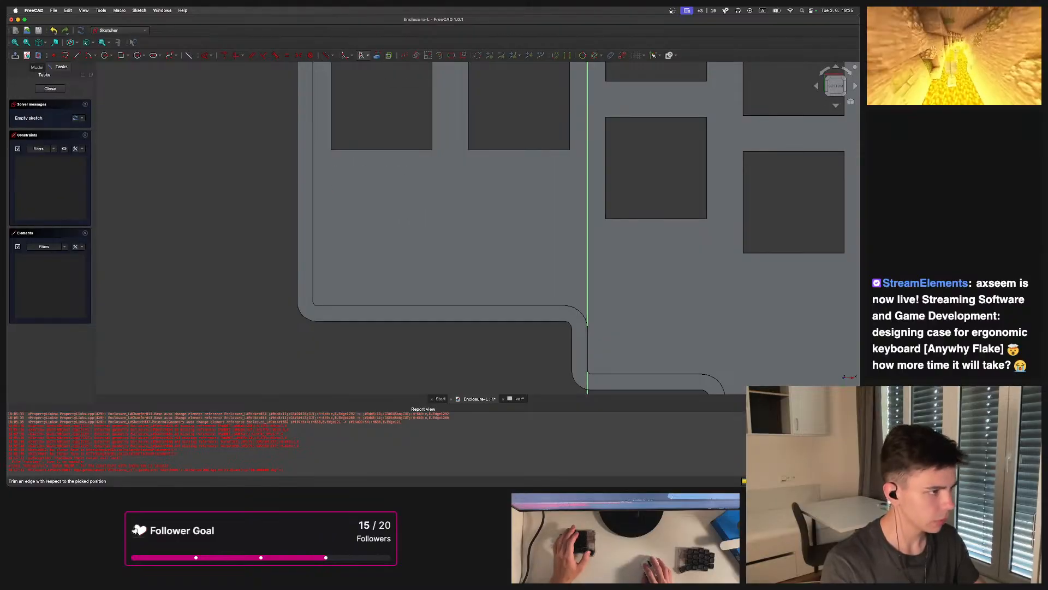
{"action": "left_click", "coordinate": [376, 57]}
{"action": "scroll", "coordinate": [407, 276], "scroll_direction": "down", "scroll_amount": 5}
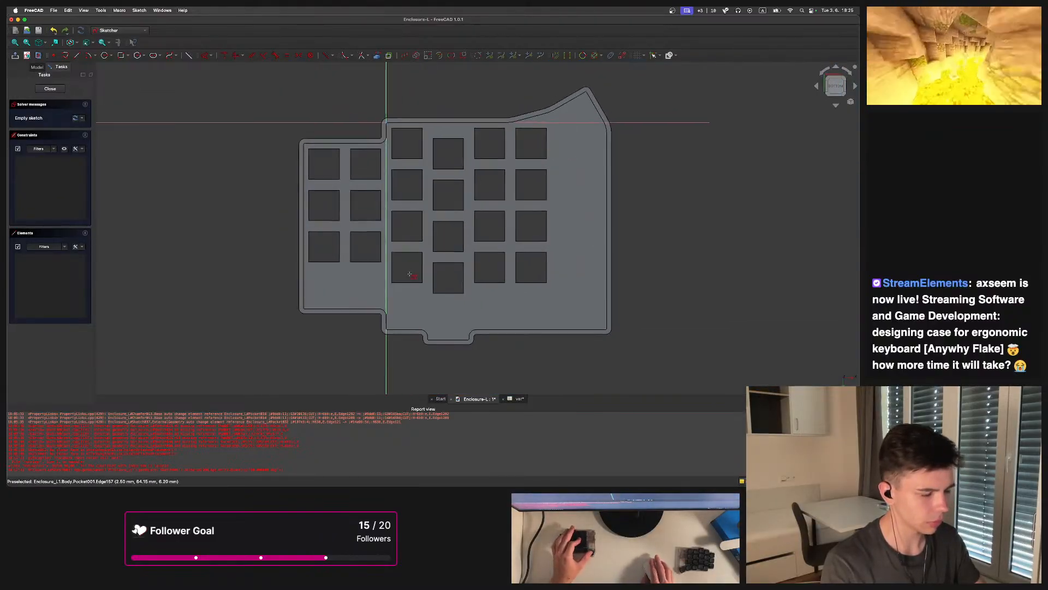
{"action": "scroll", "coordinate": [398, 262], "scroll_direction": "up", "scroll_amount": 3}
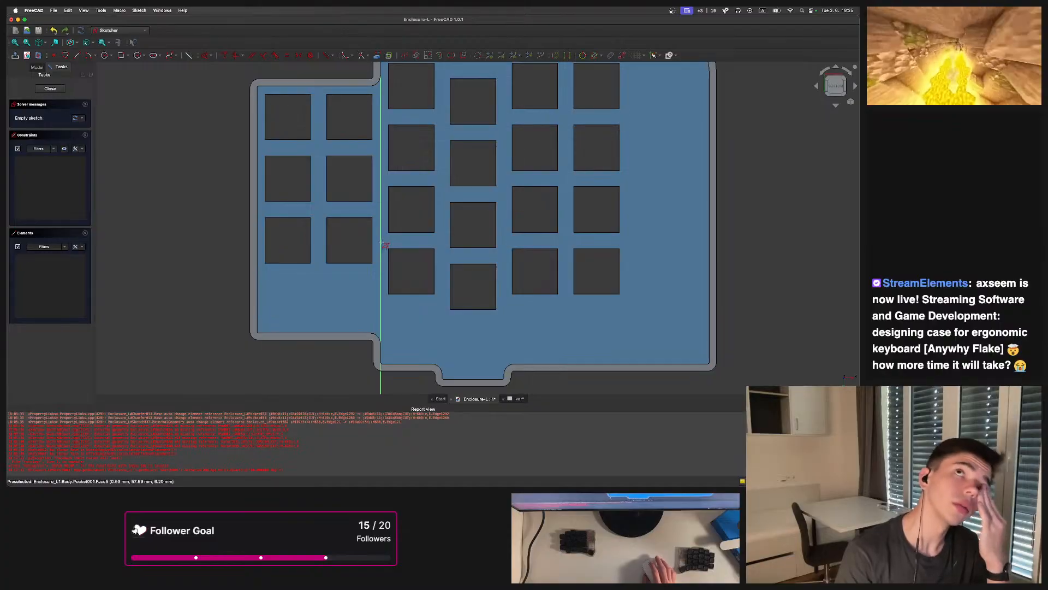
{"action": "scroll", "coordinate": [382, 248], "scroll_direction": "up", "scroll_amount": 6}
{"action": "scroll", "coordinate": [375, 266], "scroll_direction": "up", "scroll_amount": 2}
{"action": "scroll", "coordinate": [371, 262], "scroll_direction": "down", "scroll_amount": 8}
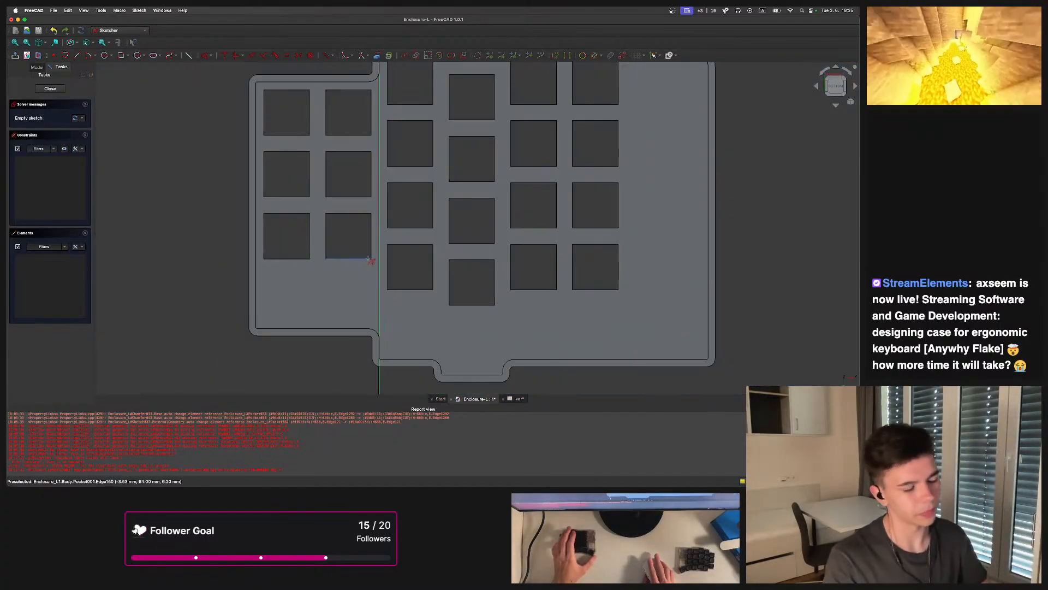
{"action": "scroll", "coordinate": [369, 259], "scroll_direction": "up", "scroll_amount": 5}
{"action": "scroll", "coordinate": [350, 266], "scroll_direction": "down", "scroll_amount": 3}
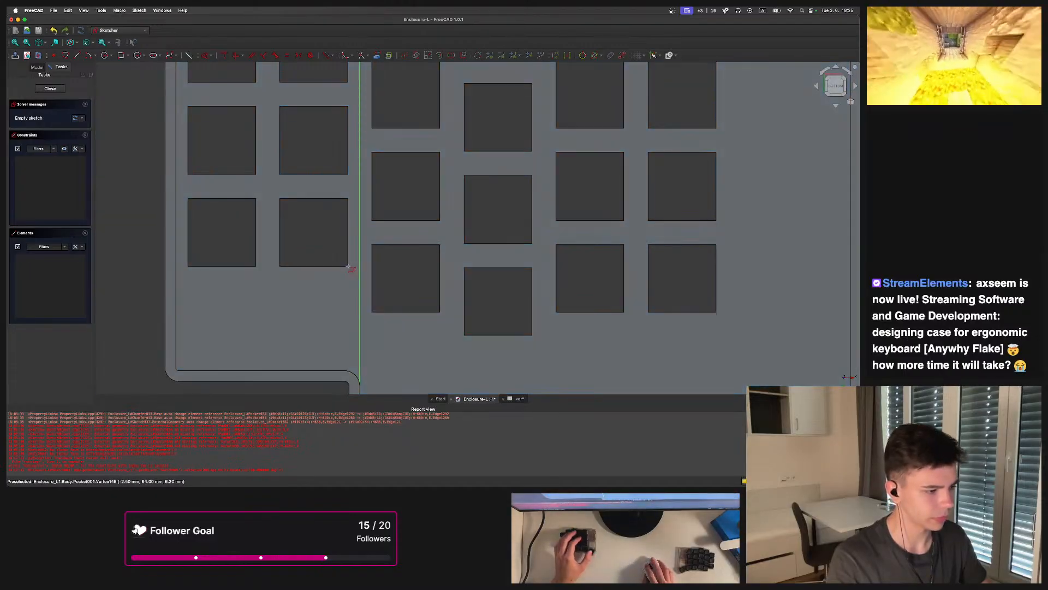
{"action": "left_click", "coordinate": [349, 268]}
Draw a rectangle about 12 mm tall below that key opening, next to the vertical axis
{"action": "scroll", "coordinate": [360, 271], "scroll_direction": "down", "scroll_amount": 3}
{"action": "middle_click_drag", "start_coordinate": [358, 295], "coordinate": [349, 244]}
{"action": "scroll", "coordinate": [349, 245], "scroll_direction": "up", "scroll_amount": 2}
{"action": "left_click", "coordinate": [120, 56]}
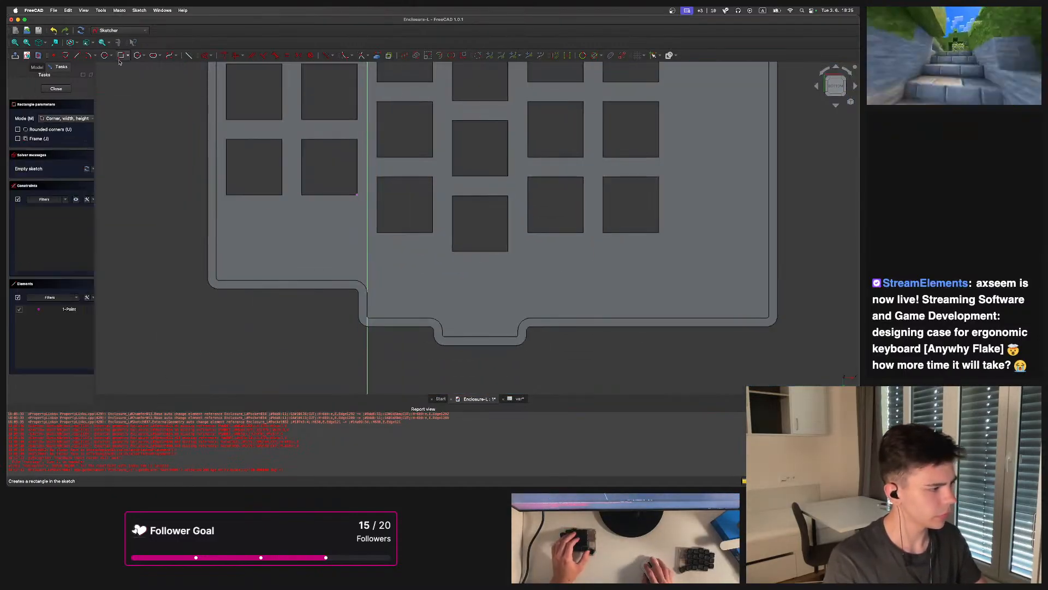
{"action": "left_click", "coordinate": [304, 257]}
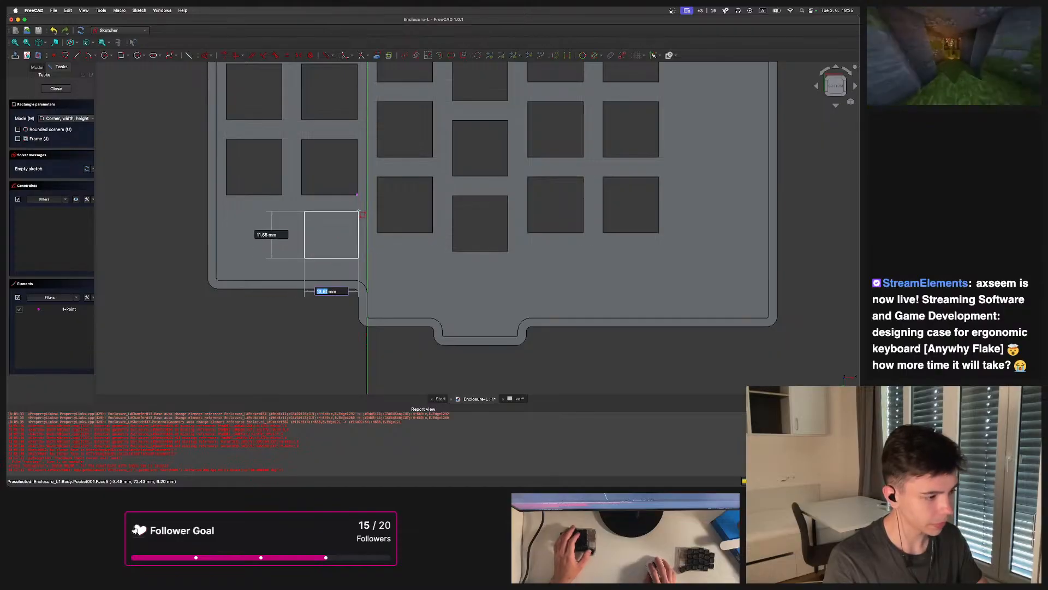
{"action": "left_click", "coordinate": [359, 210]}
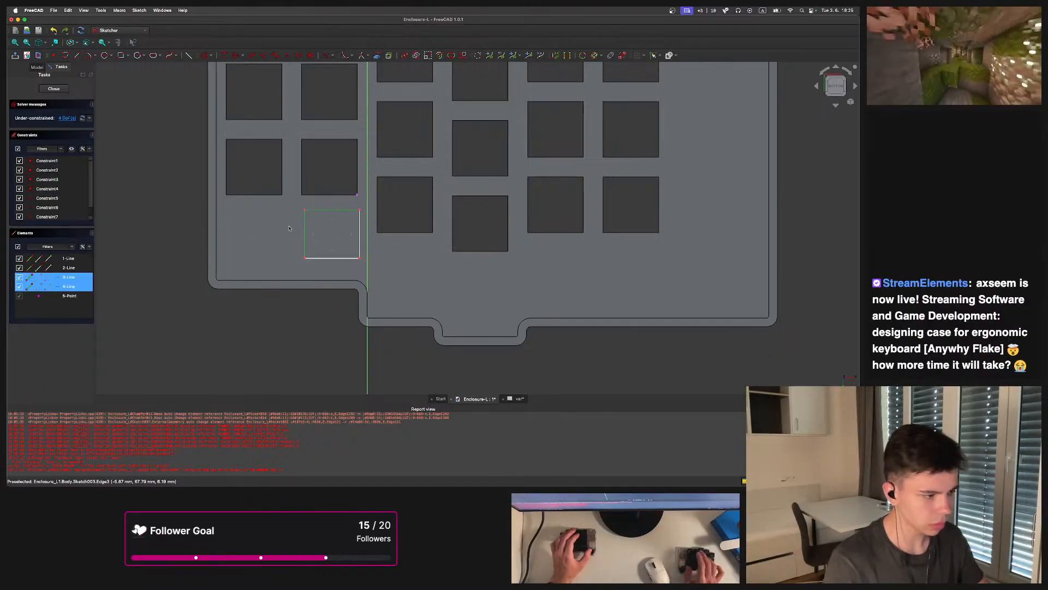
Constrain the rectangle's top edge length to the expression <<var>>.switch
{"action": "scroll", "coordinate": [326, 219], "scroll_direction": "up", "scroll_amount": 3}
{"action": "left_click", "coordinate": [361, 202]}
{"action": "key", "text": "l"}
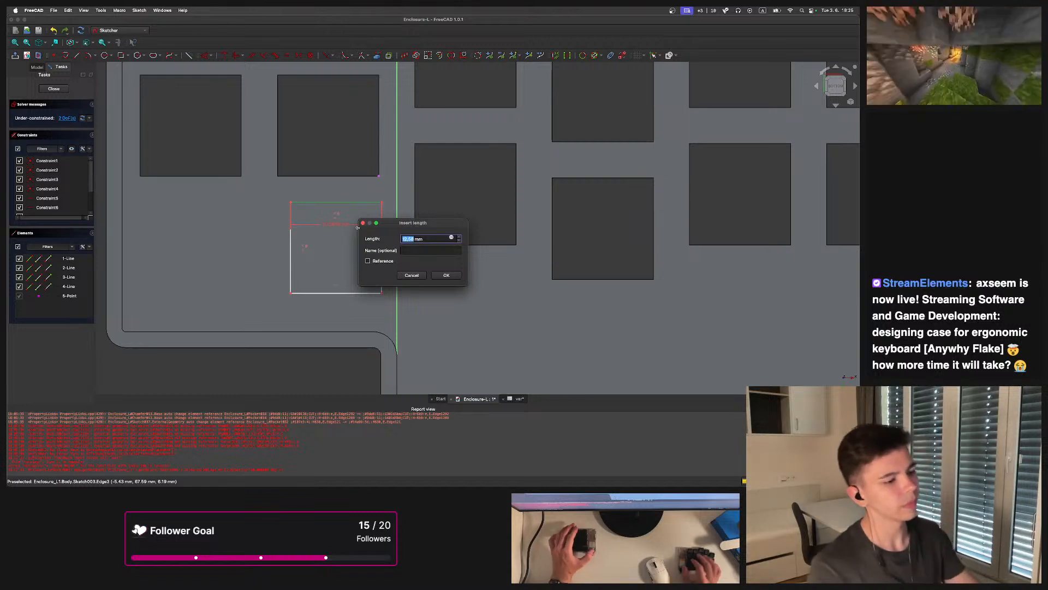
{"action": "left_click", "coordinate": [452, 238]}
{"action": "type", "text": "v"}
{"action": "key", "text": "Down"}
{"action": "type", "text": ".key"}
{"action": "left_click", "coordinate": [446, 257]}
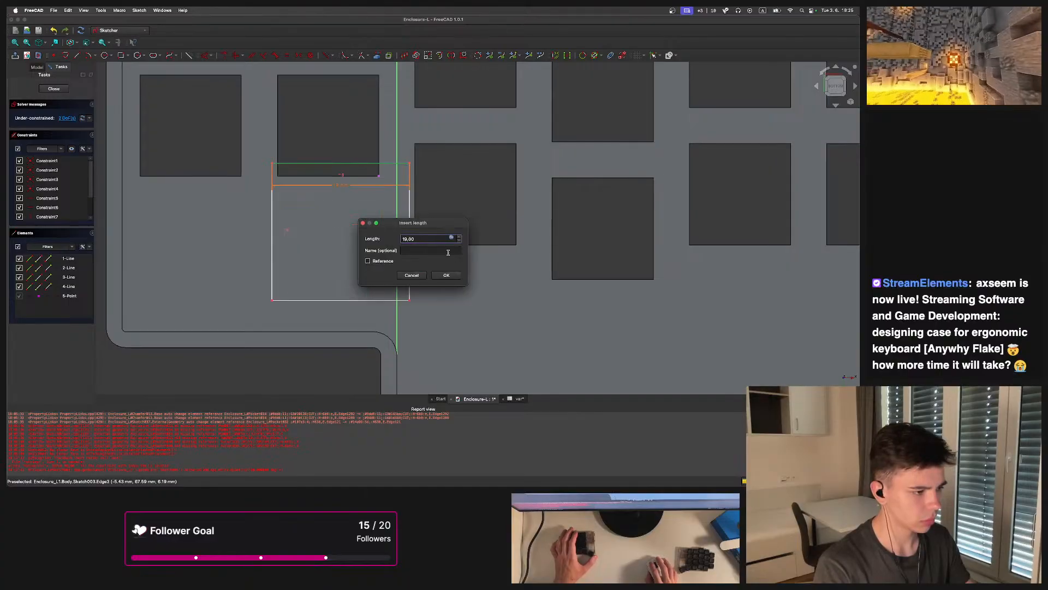
{"action": "left_click", "coordinate": [451, 239]}
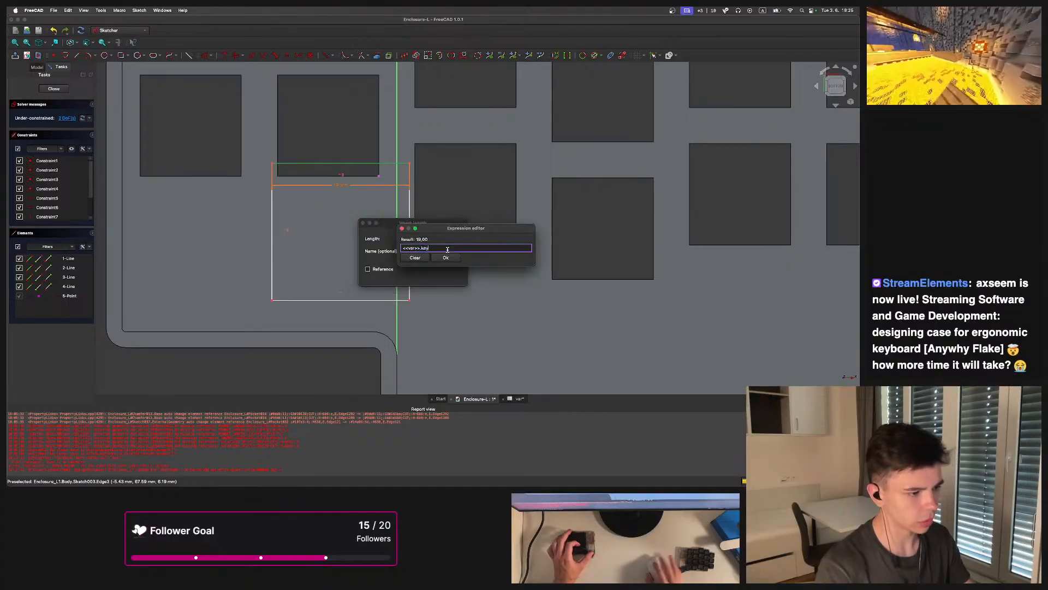
{"action": "key", "text": "BackSpace"}
{"action": "key", "text": "BackSpace"}
{"action": "key", "text": "BackSpace"}
{"action": "type", "text": "switch"}
{"action": "left_click", "coordinate": [446, 258]}
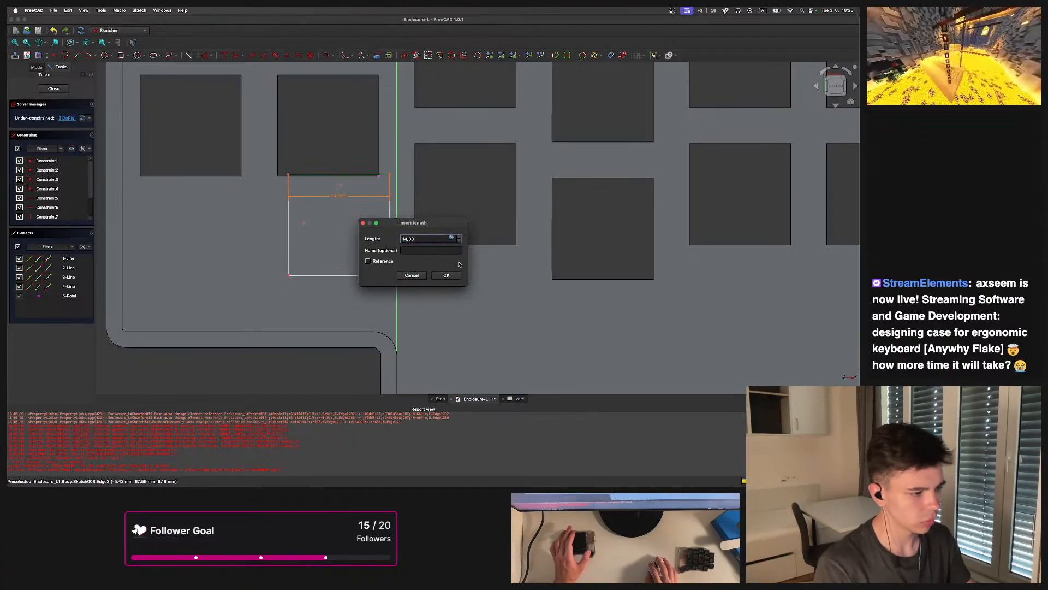
{"action": "key", "text": "Return"}
Align the rectangle's upper-right corner vertically with the imported corner
{"action": "left_click_drag", "start_coordinate": [390, 177], "coordinate": [373, 211]}
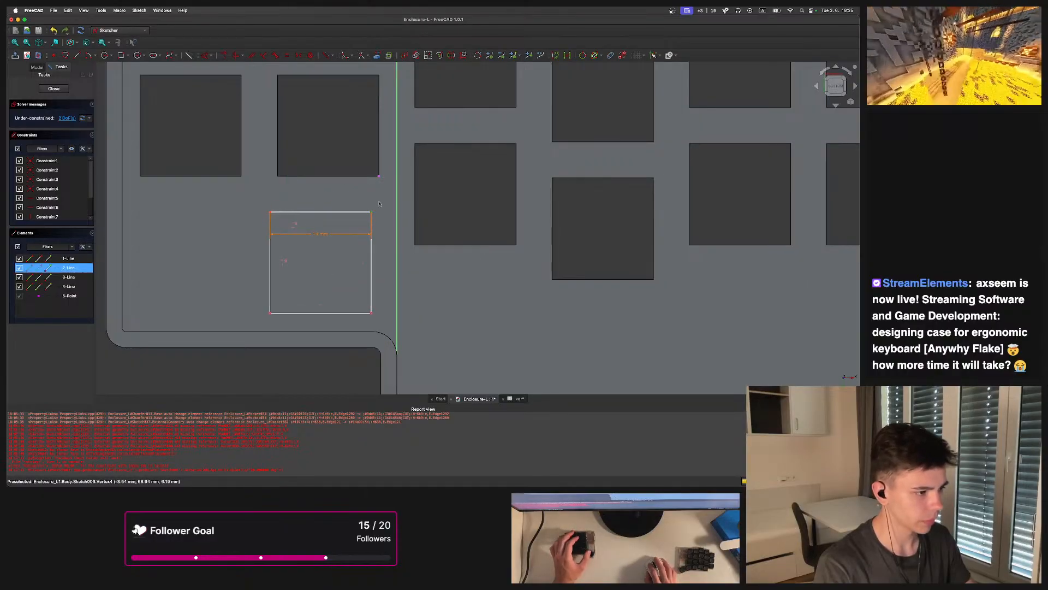
{"action": "left_click", "coordinate": [379, 177]}
{"action": "key", "text": "v"}
{"action": "left_click", "coordinate": [379, 212]}
Constrain the vertical distance from the imported corner to the rectangle's corner to <<var>>.key-<<var>>.switch
{"action": "left_click", "coordinate": [379, 178]}
{"action": "key", "text": "i"}
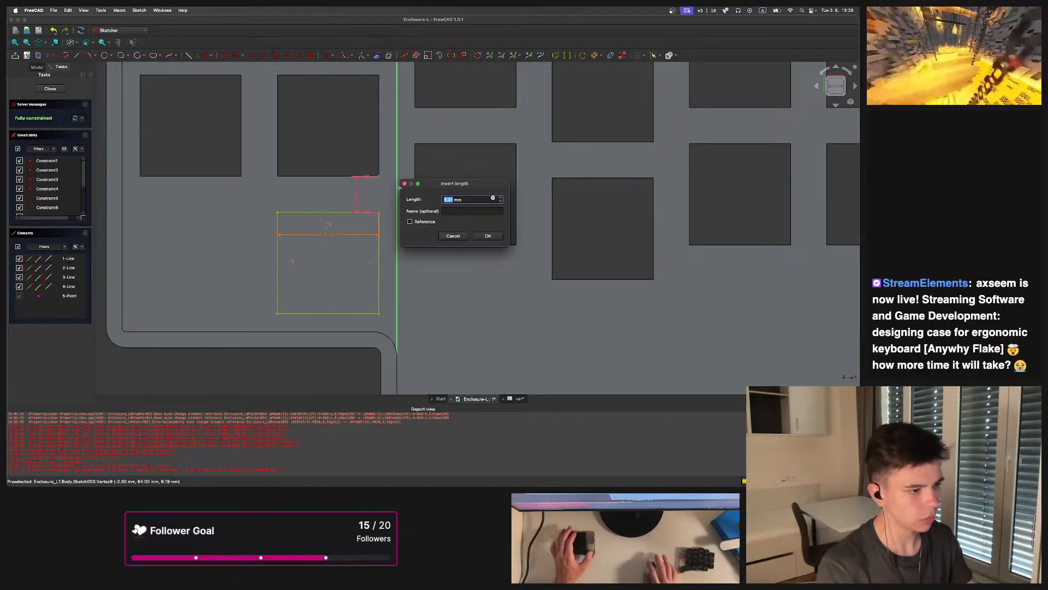
{"action": "left_click", "coordinate": [494, 199]}
{"action": "type", "text": "var"}
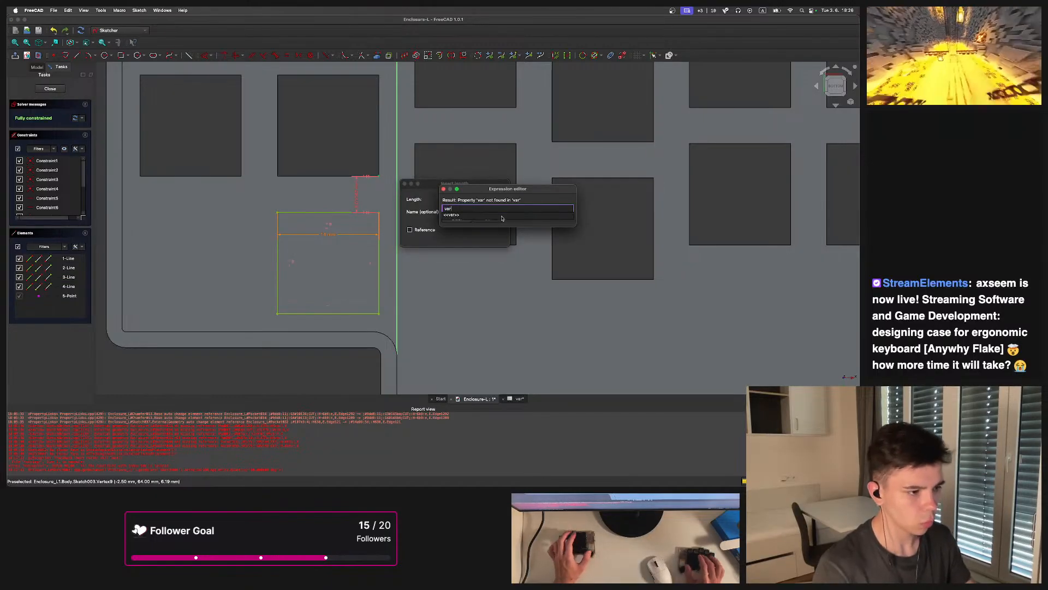
{"action": "type", "text": ">>.key"}
{"action": "key", "text": "Down"}
{"action": "key", "text": "Return"}
{"action": "type", "text": "-<<var"}
{"action": "key", "text": "Down"}
{"action": "key", "text": "Return"}
{"action": "type", "text": "switch"}
{"action": "key", "text": "Down"}
{"action": "left_click_drag", "start_coordinate": [518, 208], "coordinate": [500, 208]}
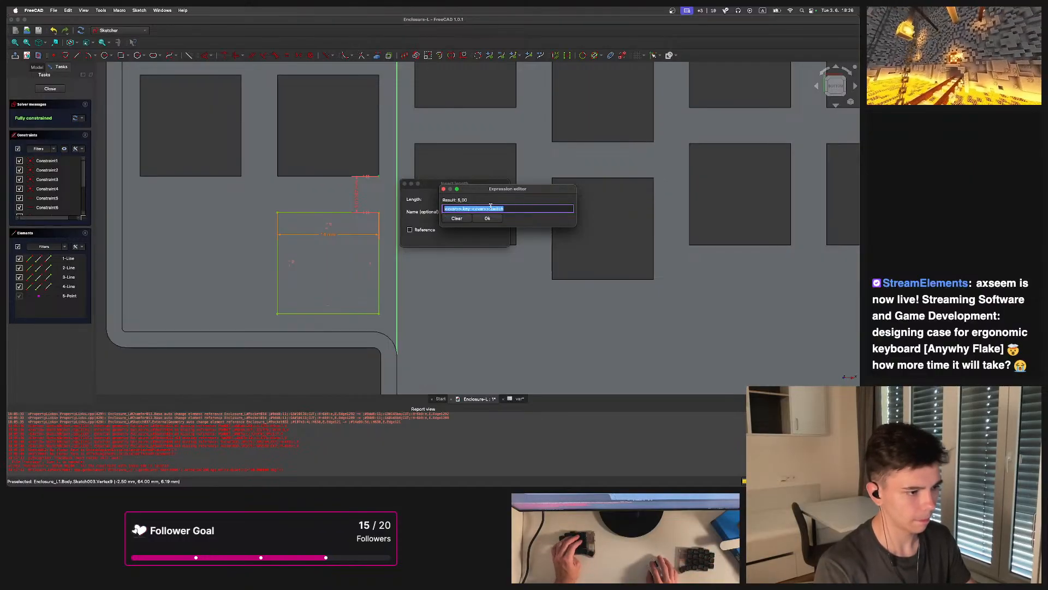
{"action": "left_click", "coordinate": [492, 219]}
{"action": "left_click", "coordinate": [484, 236]}
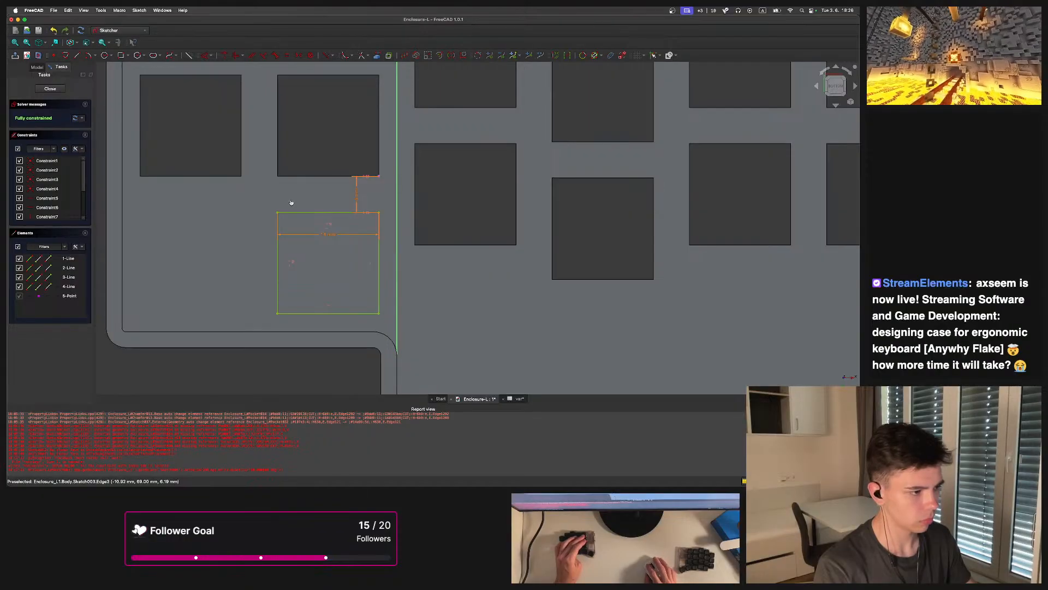
Paste a copy of the rectangle, set its height to 12 mm and move it beside the neighbouring key opening
{"action": "scroll", "coordinate": [356, 228], "scroll_direction": "down", "scroll_amount": 3}
{"action": "scroll", "coordinate": [356, 228], "scroll_direction": "up", "scroll_amount": 3}
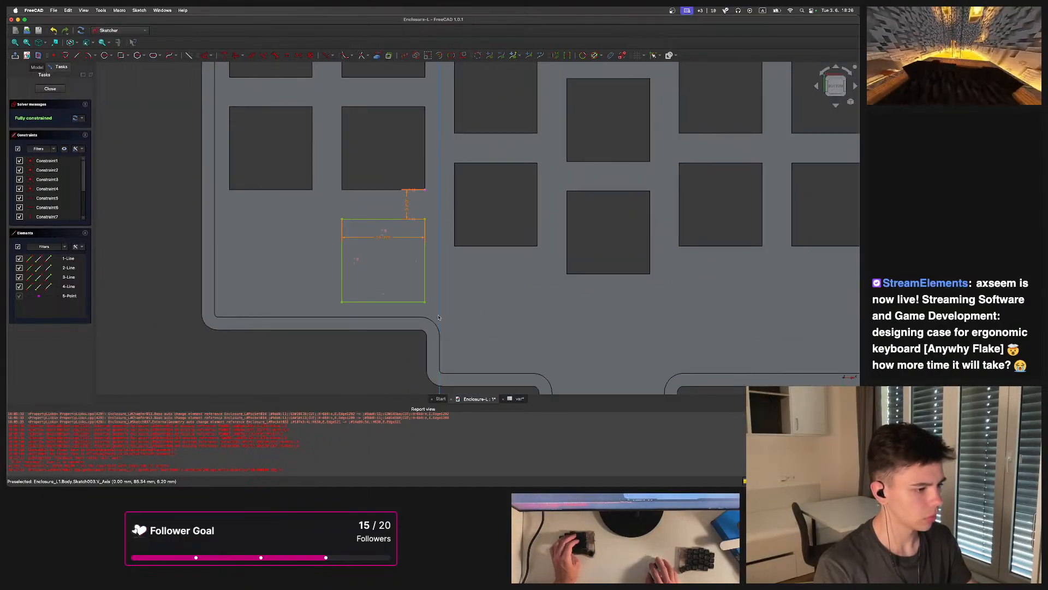
{"action": "left_click_drag", "start_coordinate": [433, 310], "coordinate": [337, 218]}
{"action": "key", "text": "super+v"}
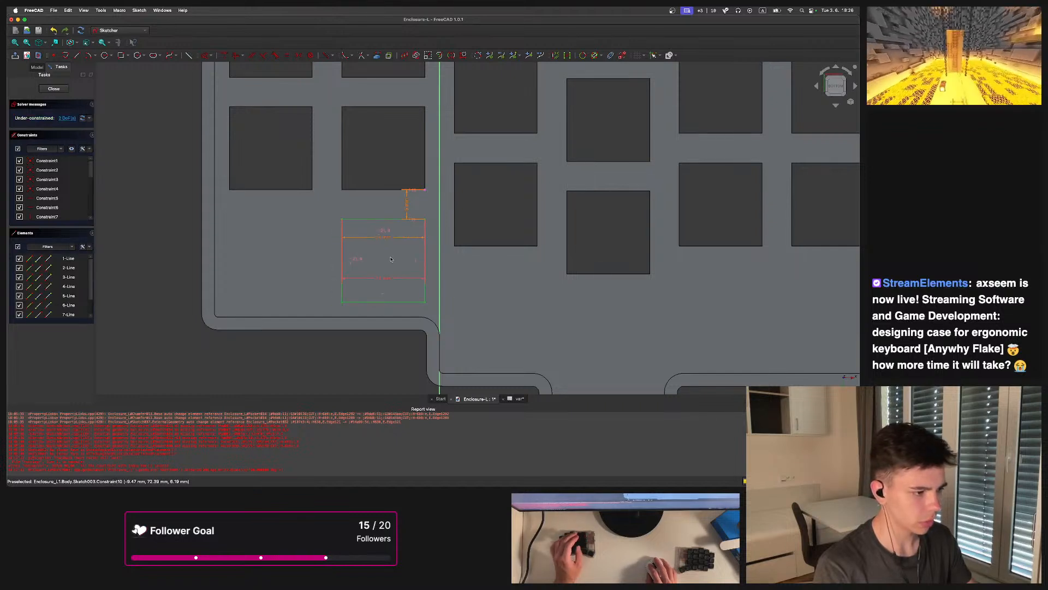
{"action": "double_click", "coordinate": [385, 278]}
{"action": "type", "text": "12"}
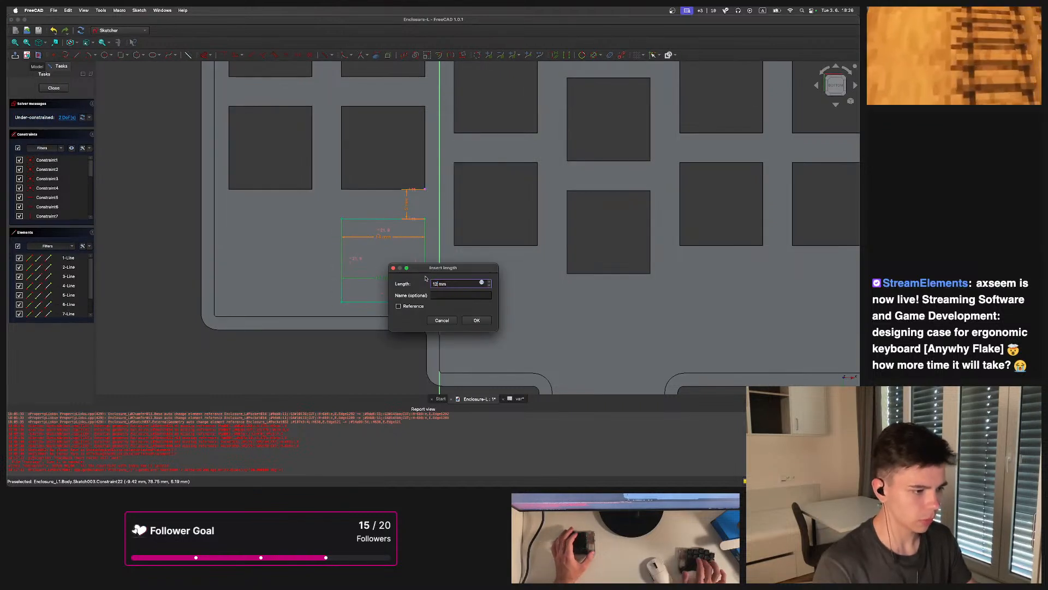
{"action": "key", "text": "Return"}
{"action": "left_click_drag", "start_coordinate": [421, 300], "coordinate": [290, 274]}
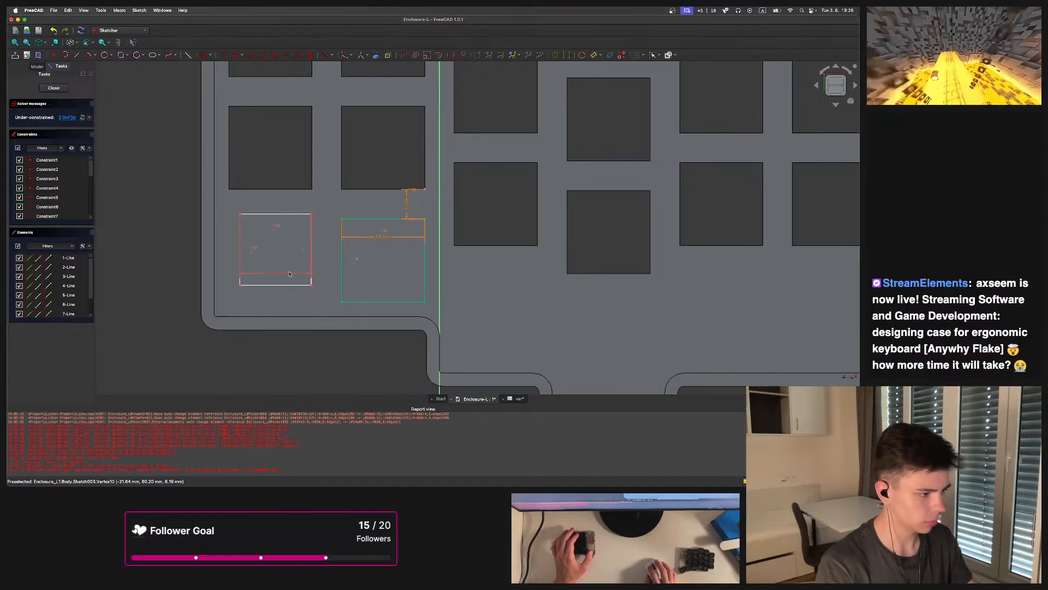
Set the copied rectangle's width to 14 mm
{"action": "double_click", "coordinate": [278, 276]}
{"action": "type", "text": "14"}
{"action": "key", "text": "Return"}
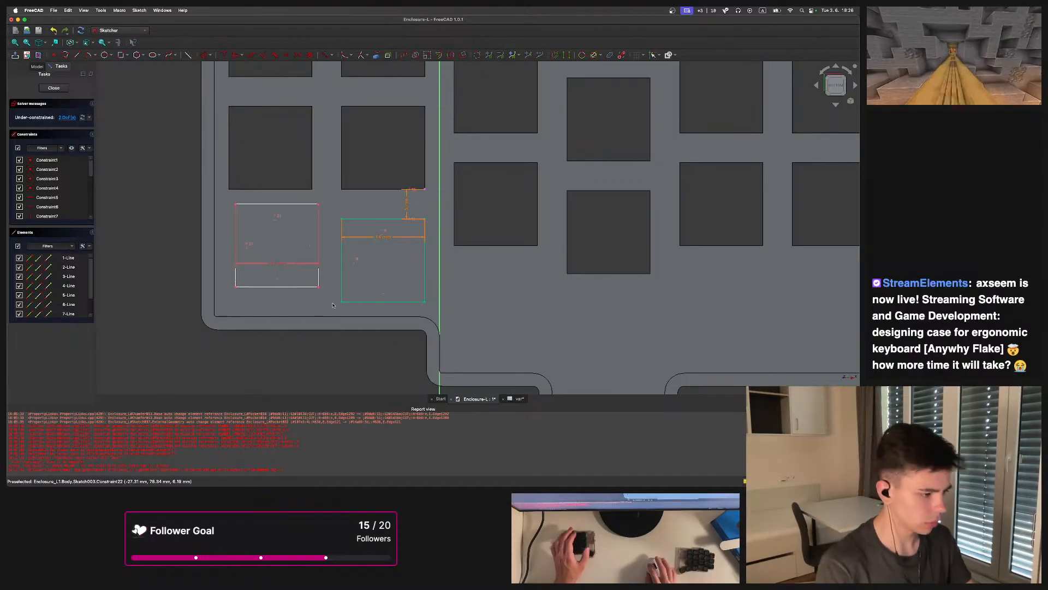
Copy the rectangle and paste four more copies below the key openings of the lower row
{"action": "mouse_move", "coordinate": [326, 309]}
{"action": "left_mouse_down"}
{"action": "mouse_move", "coordinate": [285, 257]}
{"action": "mouse_move", "coordinate": [213, 215]}
{"action": "mouse_move", "coordinate": [468, 290]}
{"action": "mouse_move", "coordinate": [398, 244]}
{"action": "mouse_move", "coordinate": [487, 281]}
{"action": "mouse_move", "coordinate": [672, 257]}
{"action": "left_mouse_up"}
{"action": "scroll", "coordinate": [262, 269], "scroll_direction": "down", "scroll_amount": 4}
{"action": "scroll", "coordinate": [383, 265], "scroll_direction": "up", "scroll_amount": 3}
{"action": "key", "text": "super+c"}
{"action": "key", "text": "super+v"}
{"action": "key", "text": "super+v"}
{"action": "key", "text": "super+v"}
{"action": "key", "text": "super+v"}
{"action": "scroll", "coordinate": [667, 249], "scroll_direction": "down", "scroll_amount": 4}
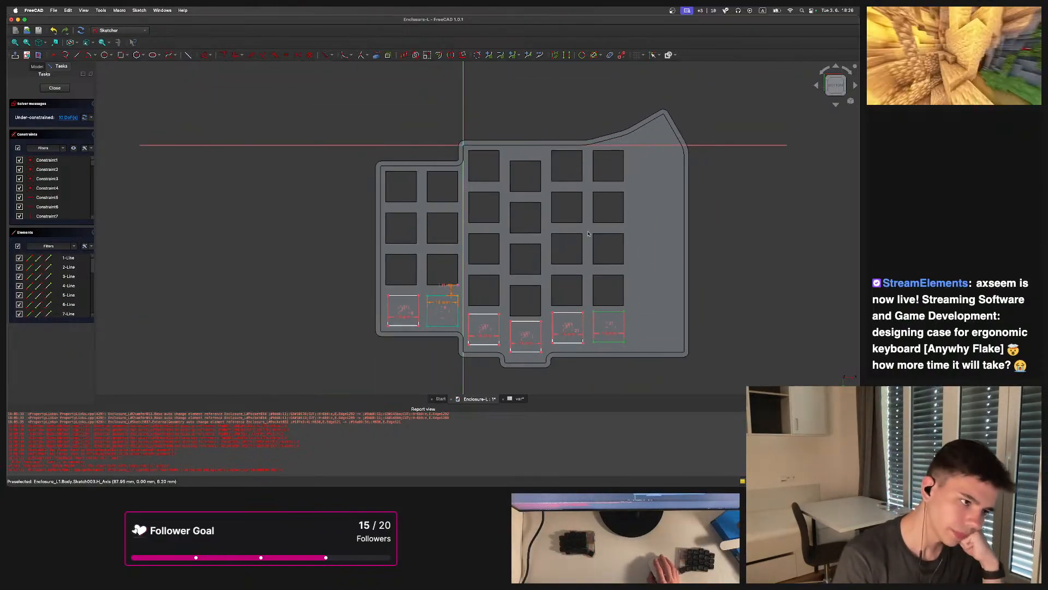
Bind the left copy's width to the expression <<var>>.switch
{"action": "scroll", "coordinate": [611, 240], "scroll_direction": "down", "scroll_amount": 2}
{"action": "scroll", "coordinate": [477, 172], "scroll_direction": "up", "scroll_amount": 6}
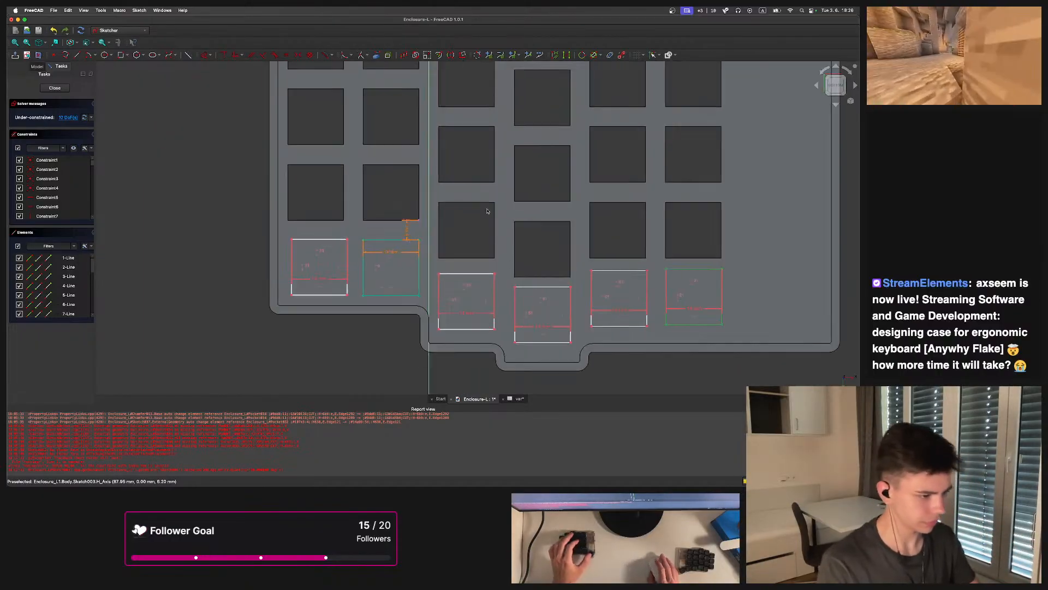
{"action": "scroll", "coordinate": [478, 173], "scroll_direction": "up", "scroll_amount": 5}
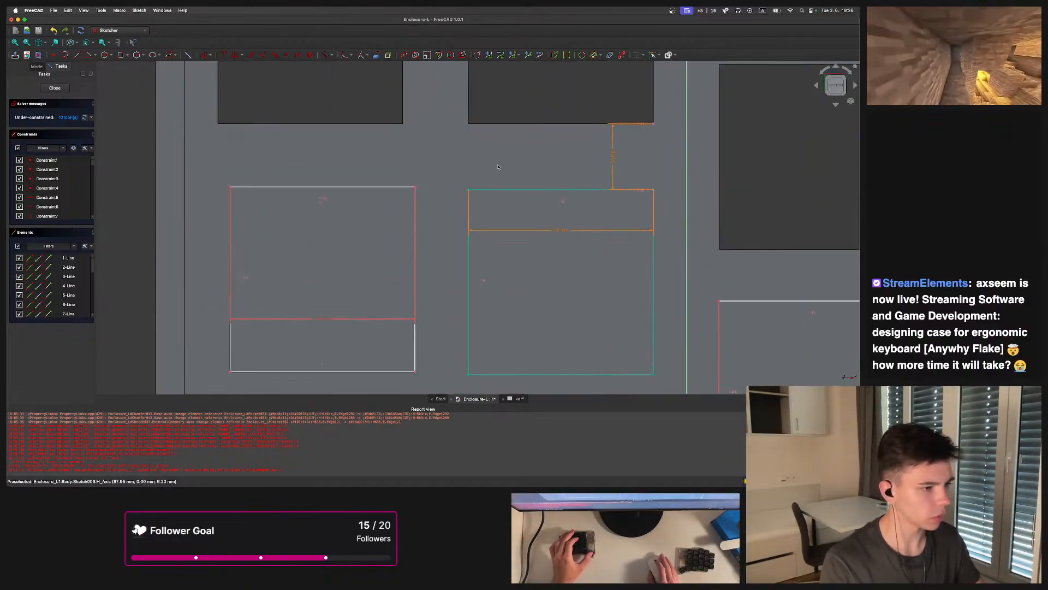
{"action": "scroll", "coordinate": [366, 241], "scroll_direction": "down", "scroll_amount": 5}
{"action": "scroll", "coordinate": [334, 270], "scroll_direction": "up", "scroll_amount": 2}
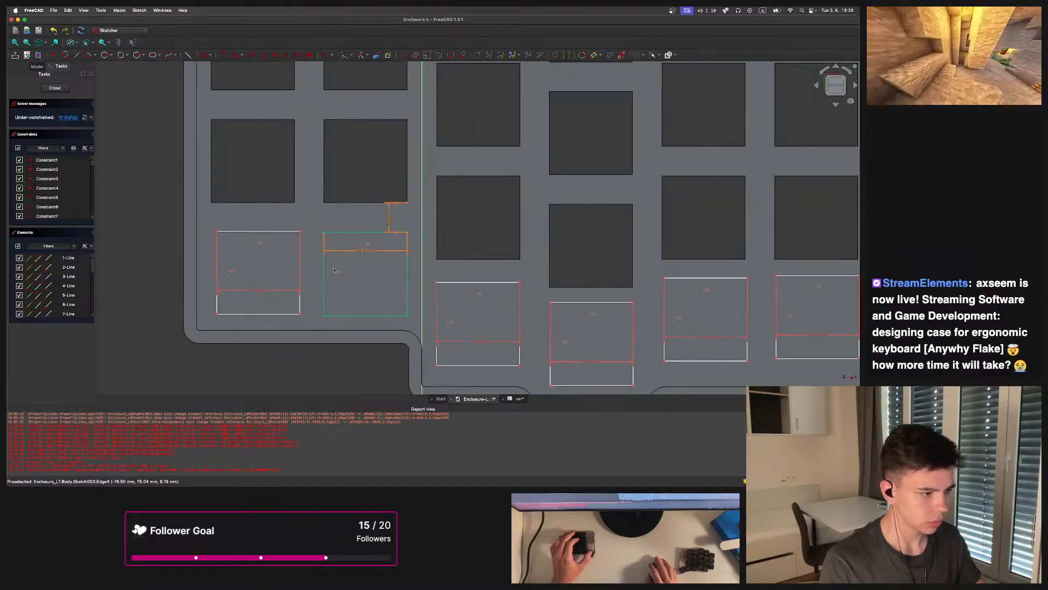
{"action": "double_click", "coordinate": [370, 251]}
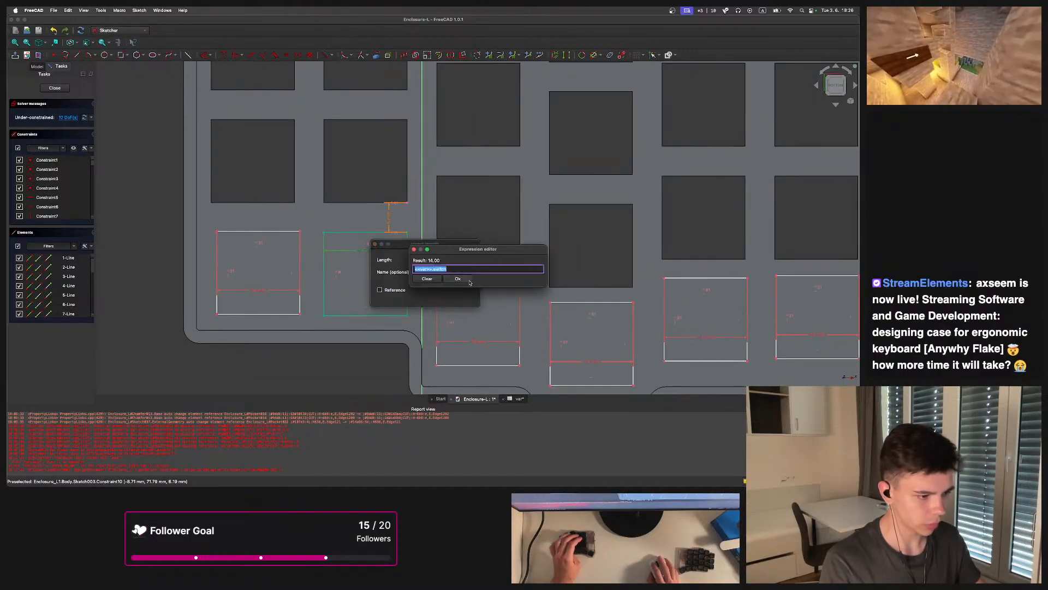
{"action": "key", "text": "Return"}
{"action": "double_click", "coordinate": [266, 292]}
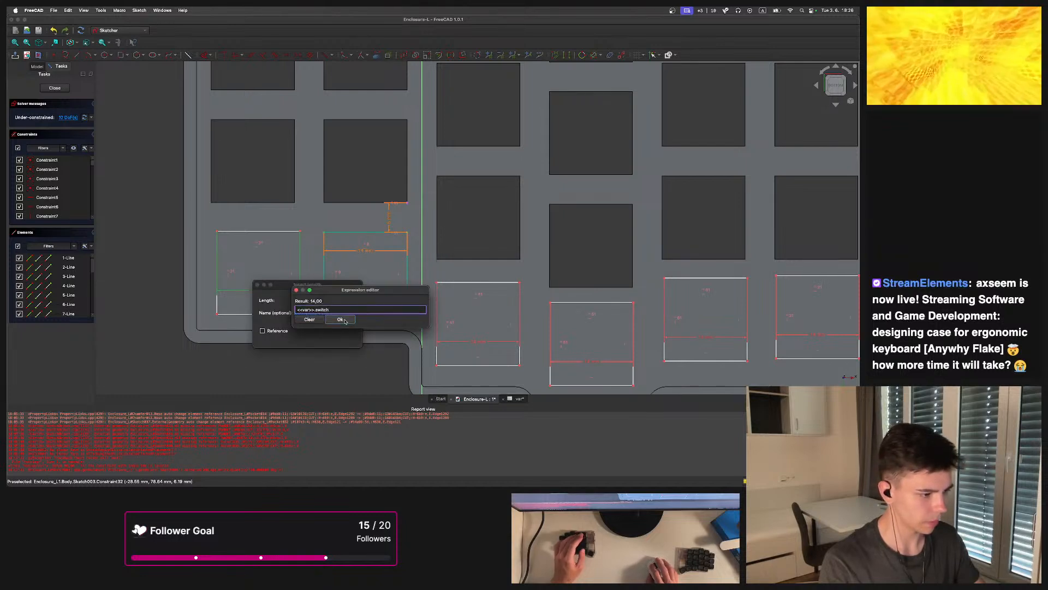
{"action": "left_click", "coordinate": [341, 337]}
Bind the width of the first lower-row copy to <<var>>.switch
{"action": "double_click", "coordinate": [482, 344]}
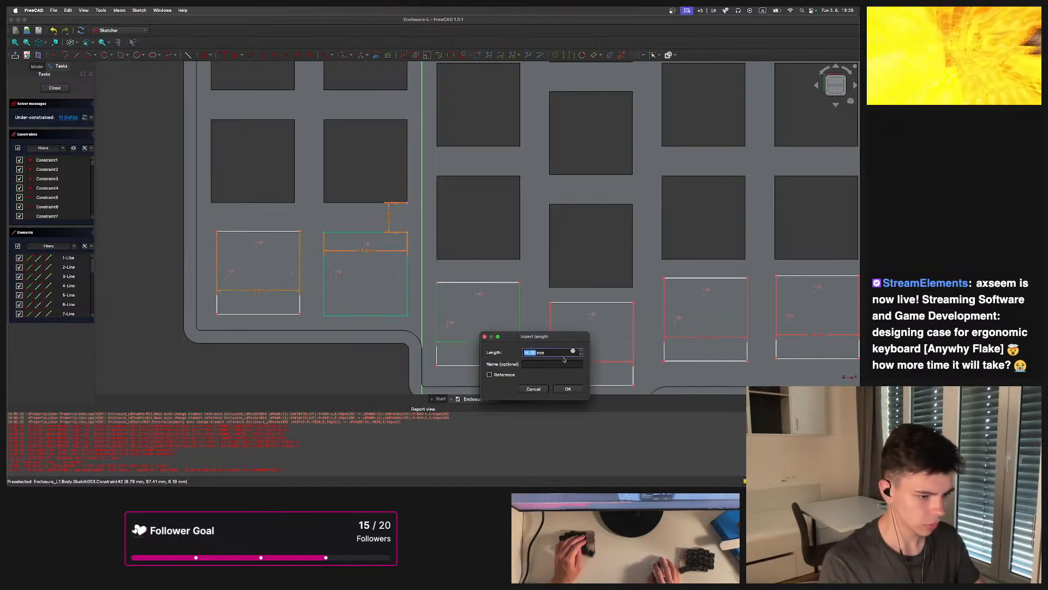
{"action": "key", "text": "equal"}
{"action": "type", "text": "<<var>>.switch"}
{"action": "left_click", "coordinate": [573, 372]}
{"action": "left_click", "coordinate": [573, 371]}
{"action": "left_click", "coordinate": [569, 387]}
Bind the widths of the next two lower-row copies to <<var>>.switch
{"action": "middle_click_drag", "start_coordinate": [573, 321], "coordinate": [354, 236]}
{"action": "double_click", "coordinate": [377, 278]}
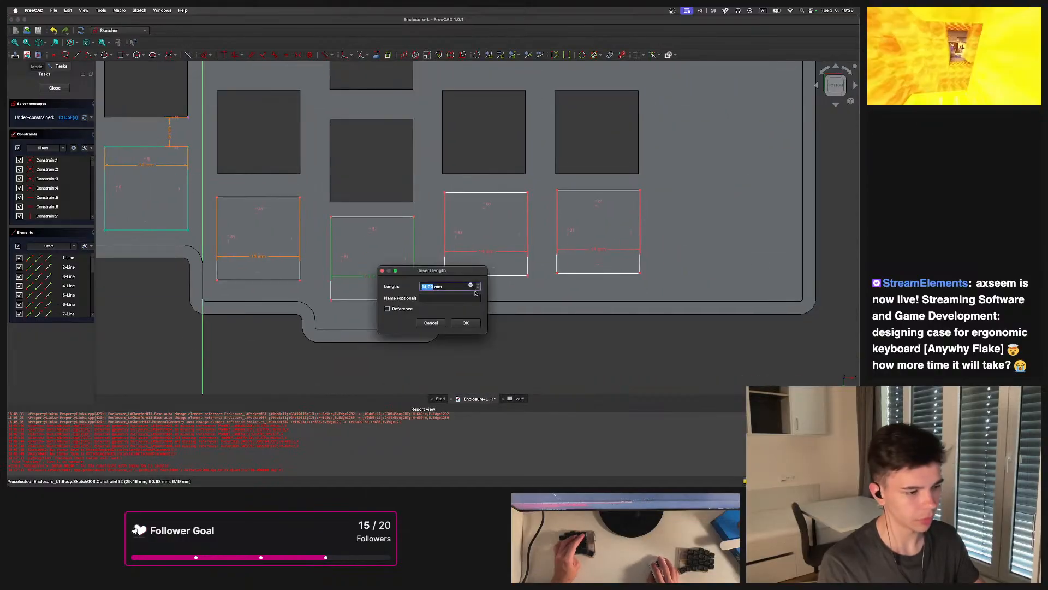
{"action": "left_click", "coordinate": [471, 286]}
{"action": "key", "text": "super+v"}
{"action": "left_click", "coordinate": [469, 307]}
{"action": "left_click", "coordinate": [468, 307]}
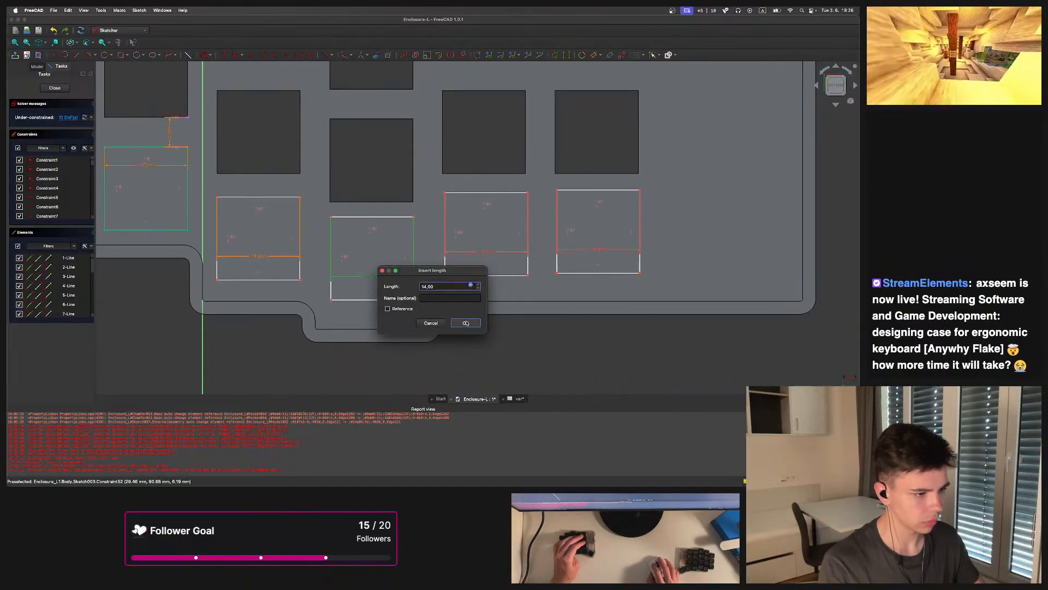
{"action": "left_click", "coordinate": [466, 323]}
{"action": "double_click", "coordinate": [488, 254]}
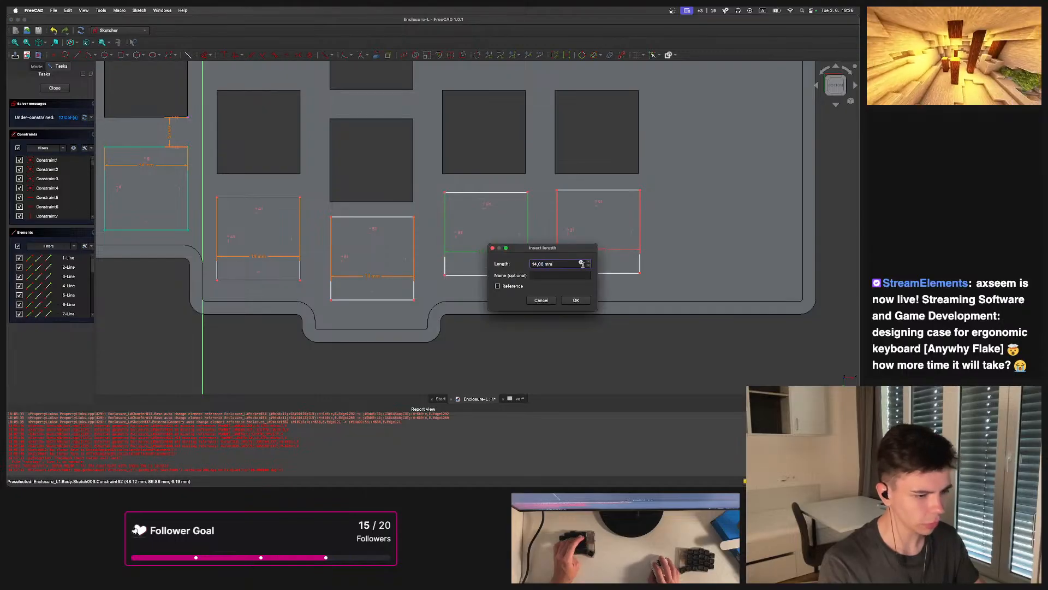
{"action": "left_click", "coordinate": [582, 263]}
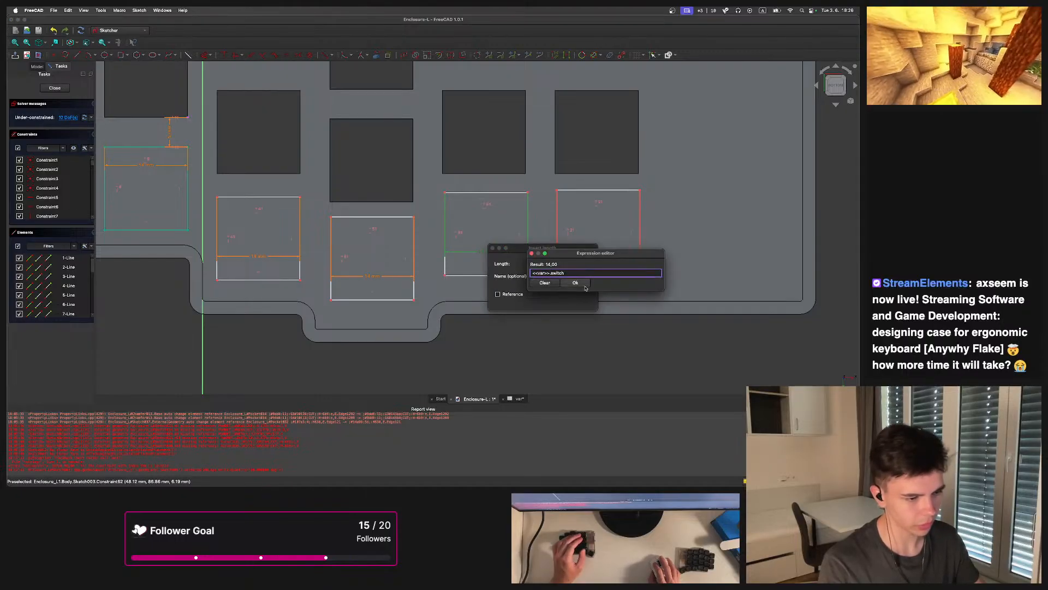
{"action": "left_click", "coordinate": [576, 282]}
{"action": "left_click", "coordinate": [578, 301]}
Bind the last copy's width to <<var>>.switch
{"action": "double_click", "coordinate": [595, 252]}
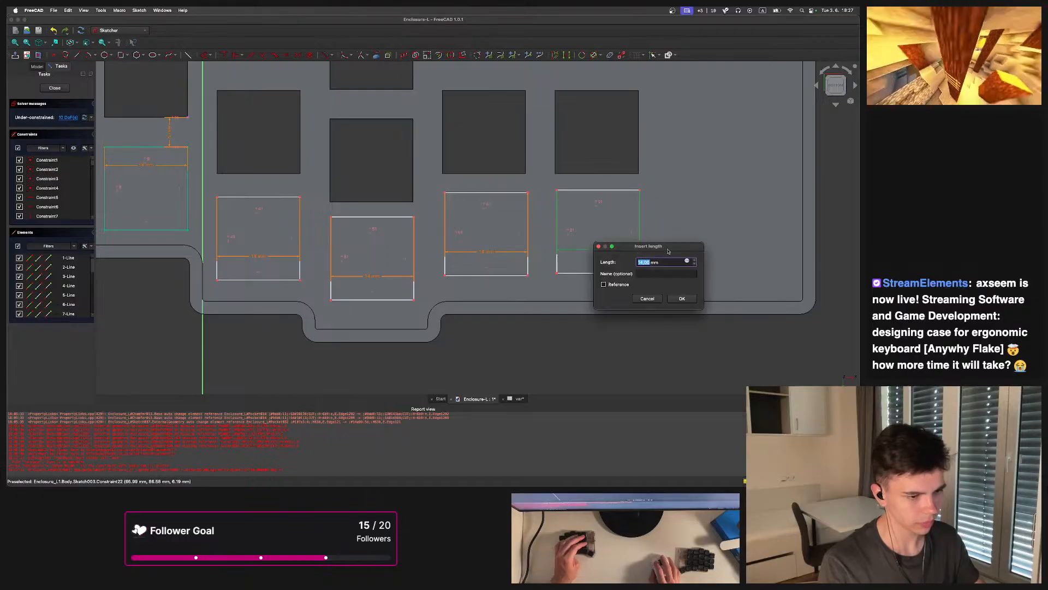
{"action": "left_click", "coordinate": [687, 260]}
{"action": "left_click", "coordinate": [681, 280]}
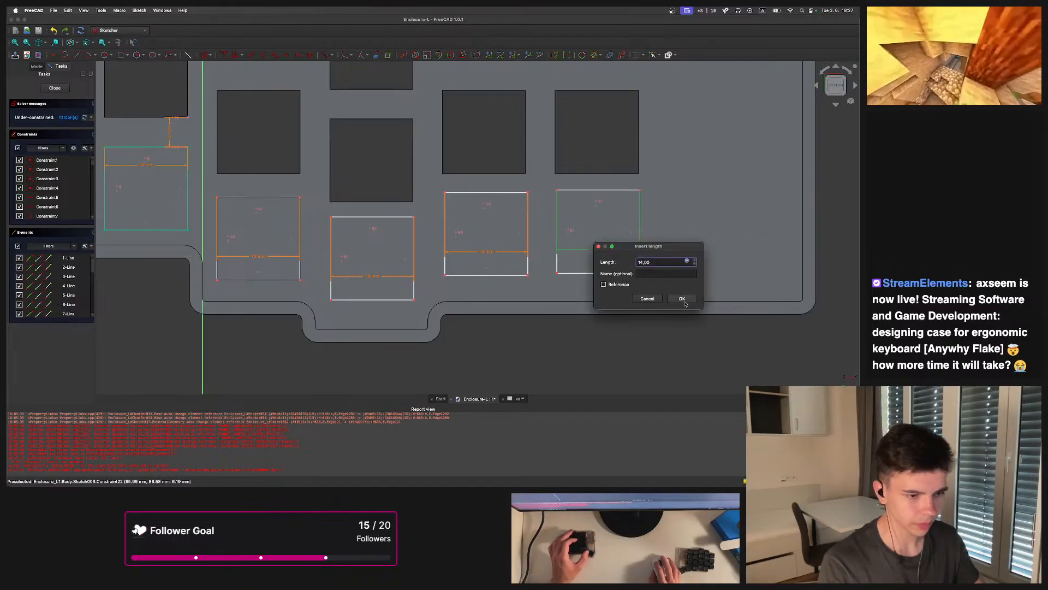
{"action": "left_click", "coordinate": [682, 298]}
Draw a horizontal line joining the left copy's top-right corner to the original rectangle's top-left corner
{"action": "middle_click_drag", "start_coordinate": [197, 162], "coordinate": [458, 187]}
{"action": "scroll", "coordinate": [457, 188], "scroll_direction": "up", "scroll_amount": 1}
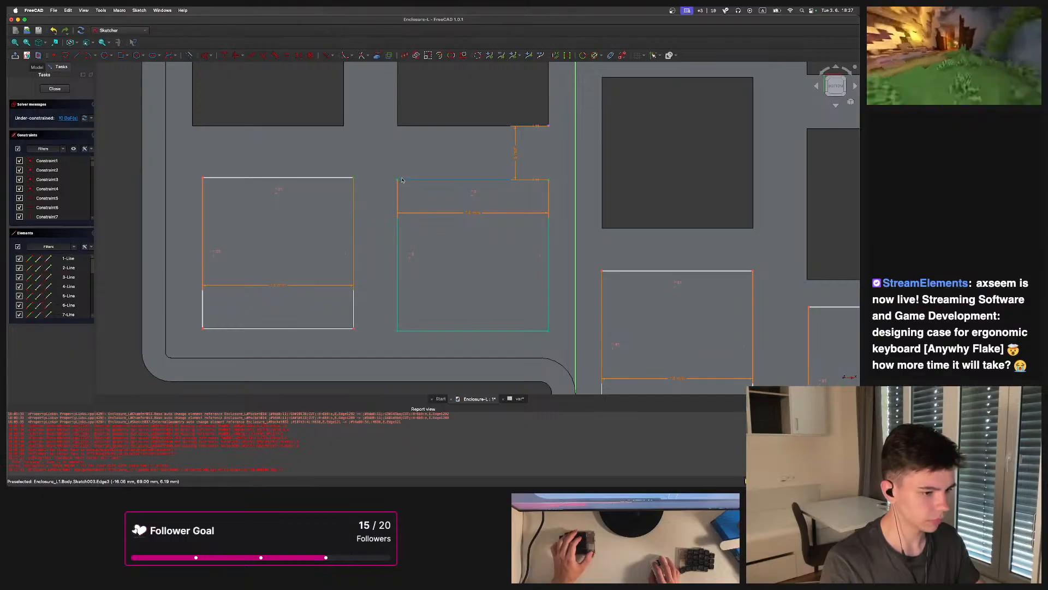
{"action": "key", "text": "g"}
{"action": "key", "text": "l"}
{"action": "left_click", "coordinate": [354, 177]}
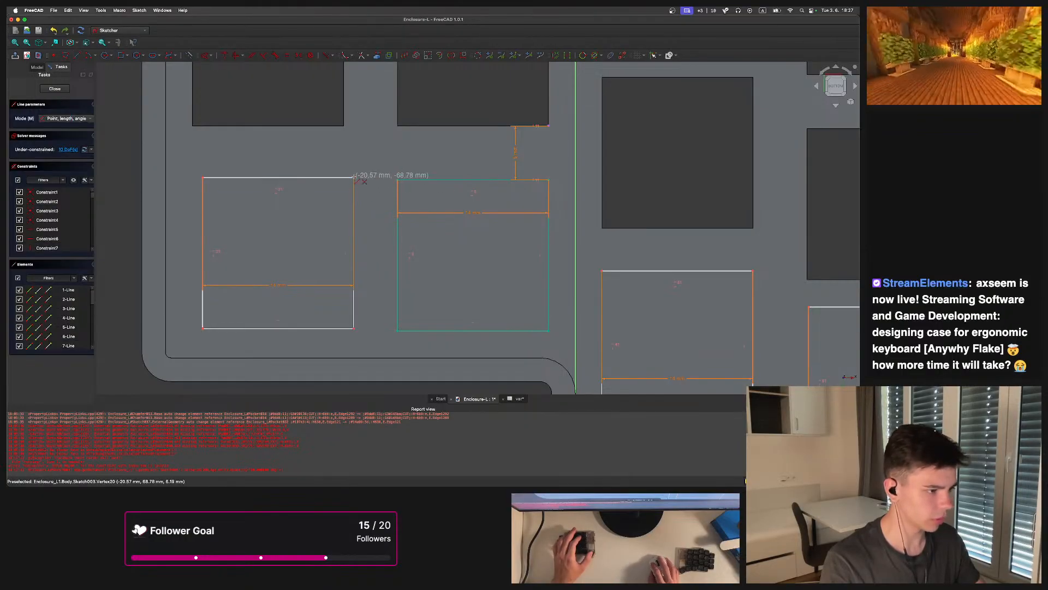
{"action": "left_click", "coordinate": [398, 179]}
{"action": "scroll", "coordinate": [378, 174], "scroll_direction": "up", "scroll_amount": 4}
{"action": "scroll", "coordinate": [380, 174], "scroll_direction": "down", "scroll_amount": 4}
{"action": "middle_click_drag", "start_coordinate": [519, 181], "coordinate": [475, 199]}
{"action": "middle_click", "coordinate": [603, 178]}
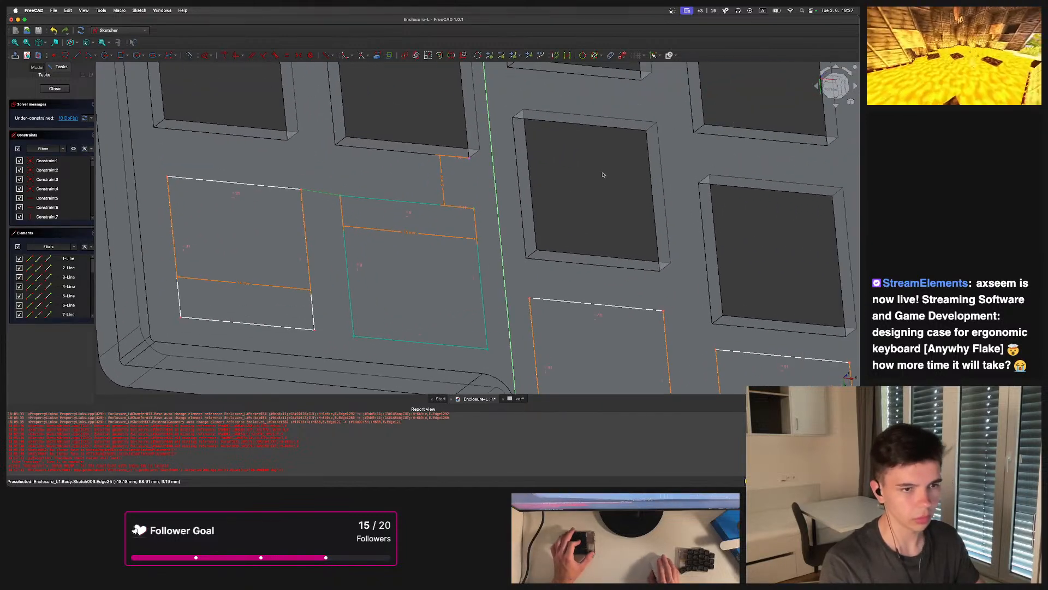
{"action": "left_click", "coordinate": [829, 92]}
{"action": "scroll", "coordinate": [492, 164], "scroll_direction": "down", "scroll_amount": 8}
{"action": "scroll", "coordinate": [284, 316], "scroll_direction": "up", "scroll_amount": 10}
{"action": "key", "text": "h"}
{"action": "middle_click_drag", "start_coordinate": [369, 204], "coordinate": [260, 185]}
{"action": "scroll", "coordinate": [508, 172], "scroll_direction": "down", "scroll_amount": 3}
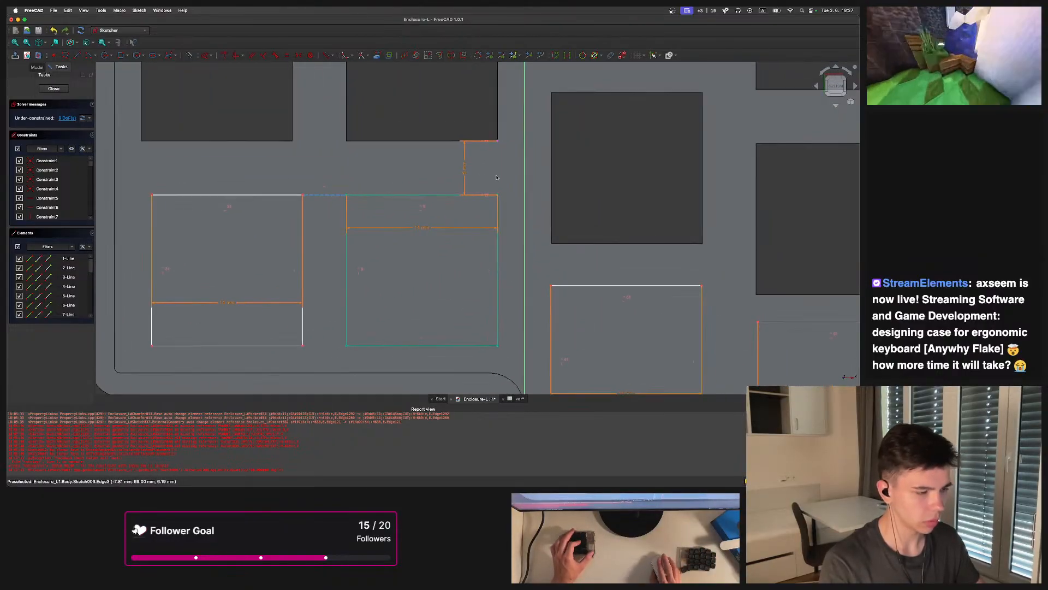
Delete the vertical distance constraint between the key opening corner and the original rectangle
{"action": "left_click_drag", "start_coordinate": [460, 166], "coordinate": [459, 164]}
{"action": "middle_click_drag", "start_coordinate": [482, 166], "coordinate": [453, 181]}
{"action": "key", "text": "Delete"}
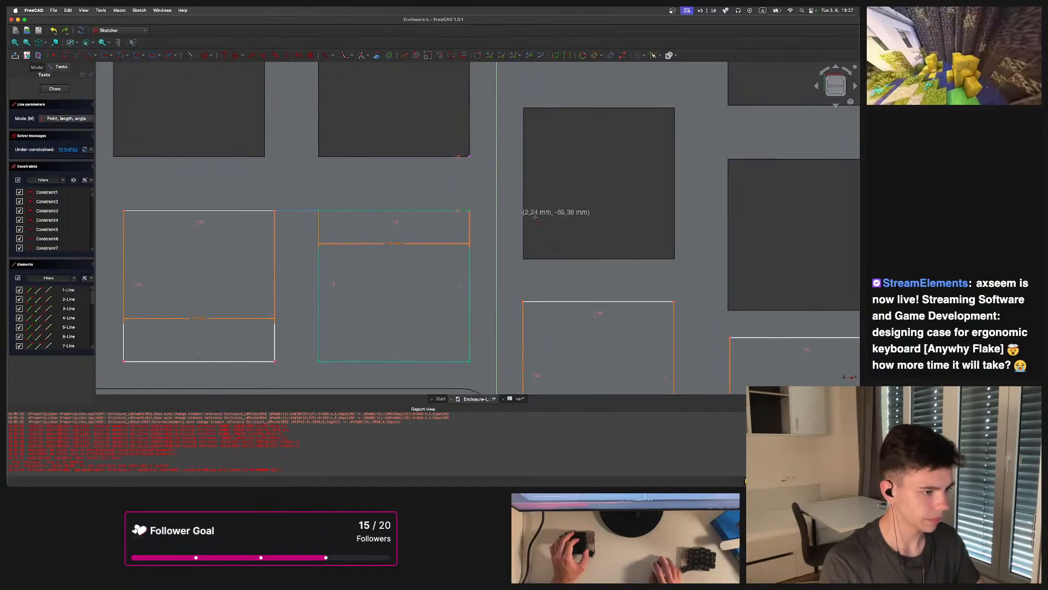
{"action": "key", "text": "Delete"}
Constrain the vertical distance from the key opening's corner to the rectangle's top-right corner to <<var>>.key-<<var>>.switch
{"action": "left_click", "coordinate": [78, 57]}
{"action": "left_click", "coordinate": [469, 156]}
{"action": "left_click", "coordinate": [469, 210]}
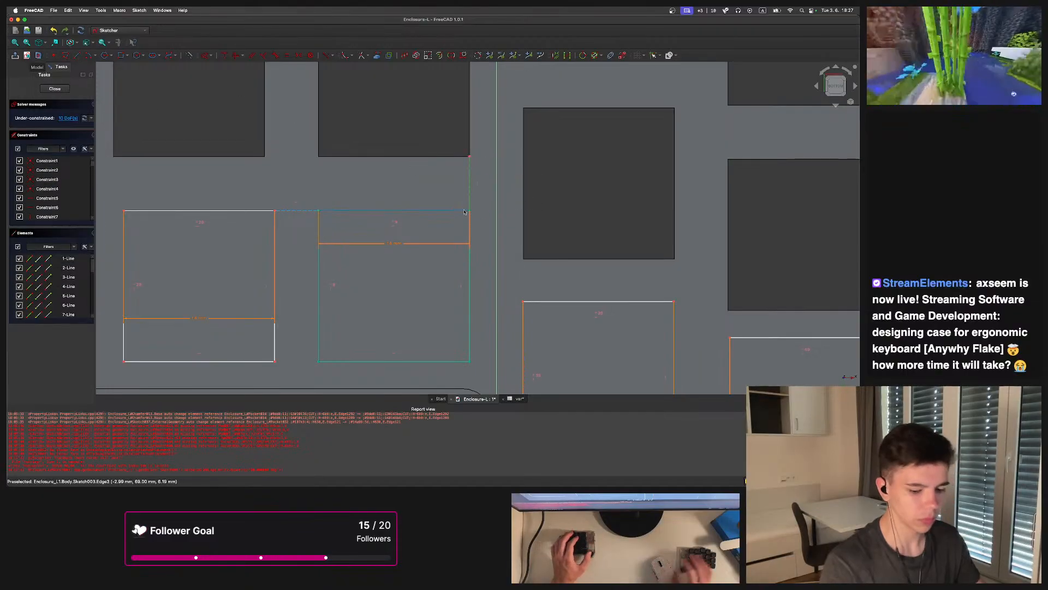
{"action": "key", "text": "i"}
{"action": "left_click", "coordinate": [558, 221]}
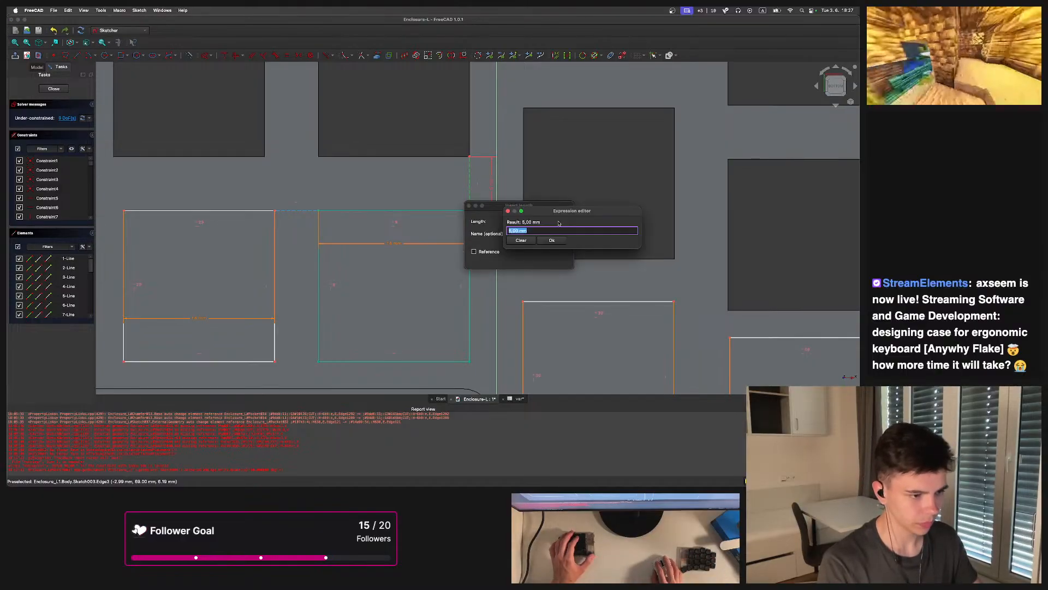
{"action": "type", "text": "var."}
{"action": "key", "text": "Down"}
{"action": "key", "text": "Return"}
{"action": "type", "text": "skey"}
{"action": "key", "text": "Down"}
{"action": "key", "text": "Return"}
{"action": "type", "text": "-var."}
{"action": "key", "text": "Down"}
{"action": "type", "text": "switch"}
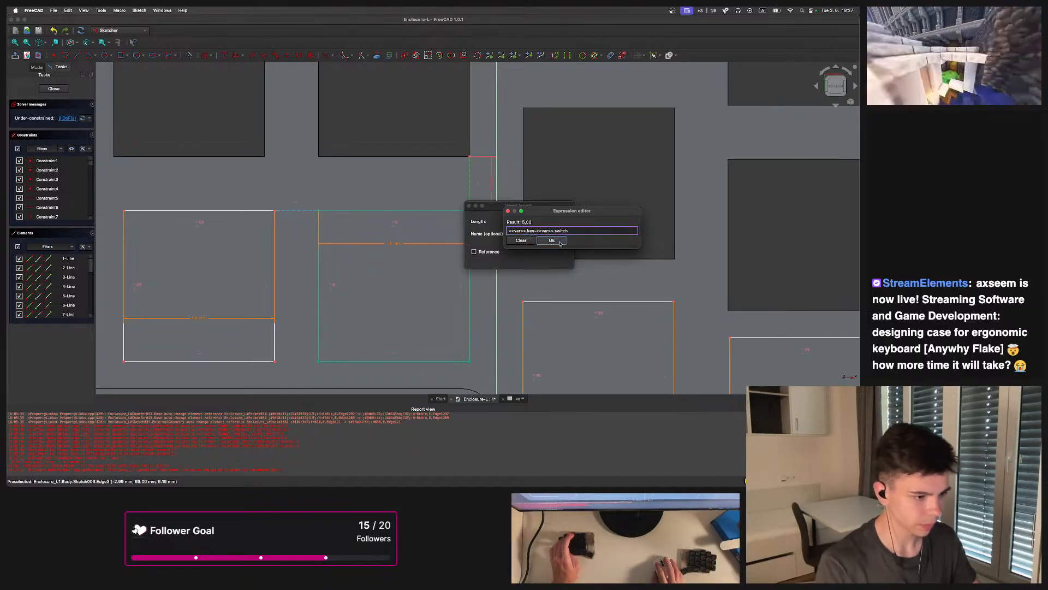
{"action": "left_click", "coordinate": [552, 240]}
{"action": "key", "text": "Return"}
Draw a horizontal line joining the top corners of two neighbouring cutout rectangles in the lower row
{"action": "scroll", "coordinate": [355, 210], "scroll_direction": "down", "scroll_amount": 3}
{"action": "scroll", "coordinate": [360, 235], "scroll_direction": "up", "scroll_amount": 5}
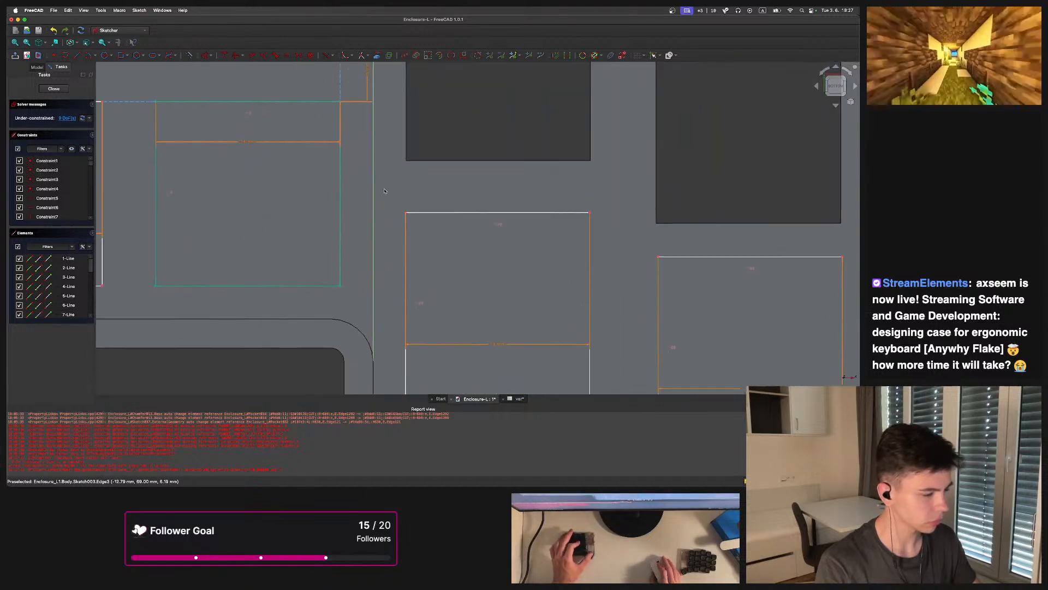
{"action": "key", "text": "g"}
{"action": "key", "text": "l"}
{"action": "scroll", "coordinate": [412, 230], "scroll_direction": "down", "scroll_amount": 2}
{"action": "left_click", "coordinate": [415, 229]}
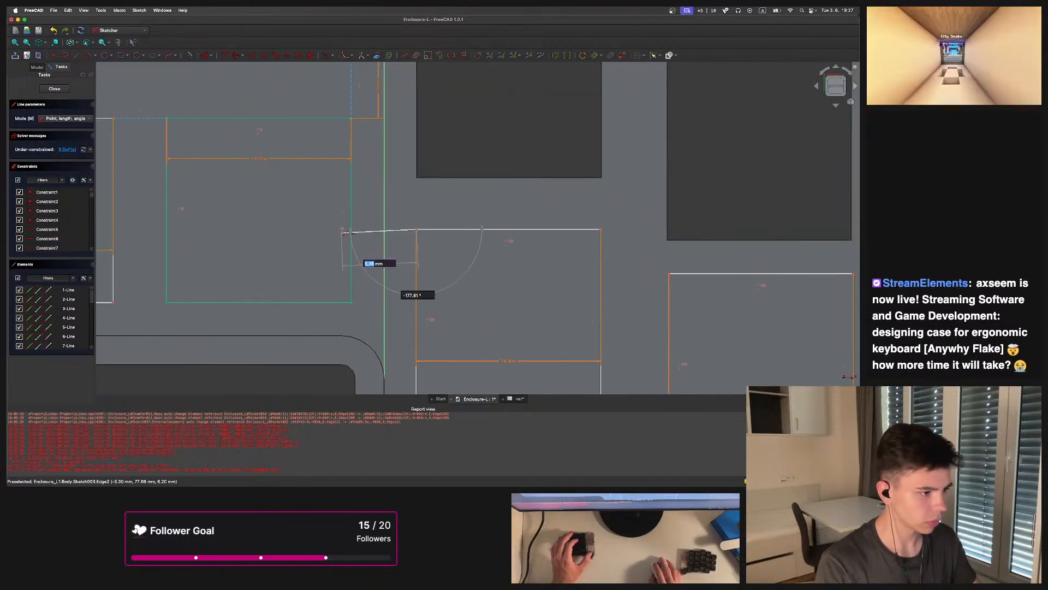
{"action": "left_click", "coordinate": [350, 228]}
{"action": "scroll", "coordinate": [355, 228], "scroll_direction": "down", "scroll_amount": 5}
{"action": "scroll", "coordinate": [464, 246], "scroll_direction": "up", "scroll_amount": 4}
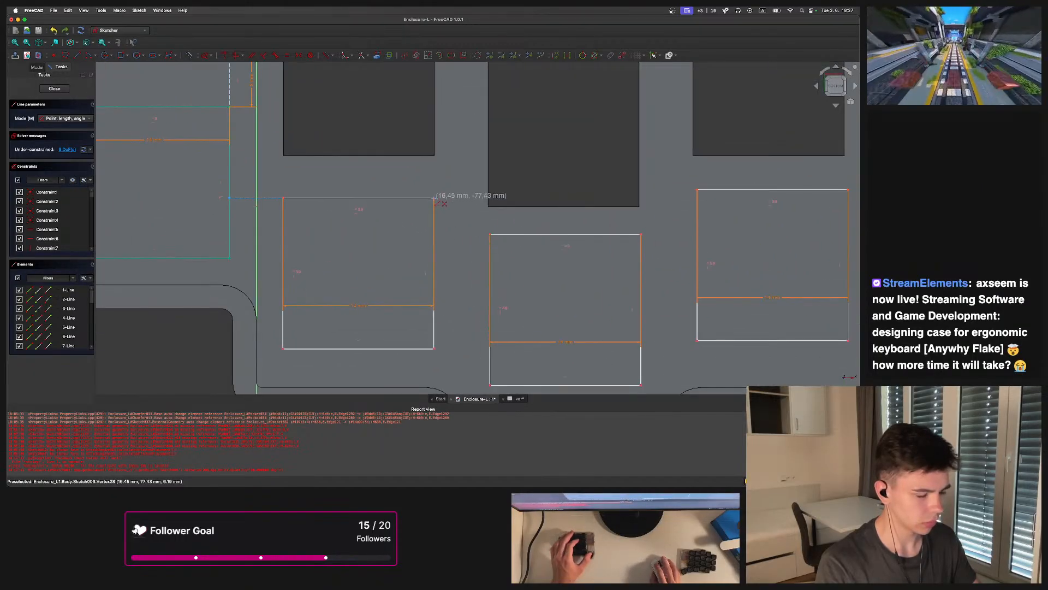
{"action": "left_click", "coordinate": [489, 234]}
{"action": "key", "text": "Escape"}
{"action": "scroll", "coordinate": [432, 214], "scroll_direction": "down", "scroll_amount": 3}
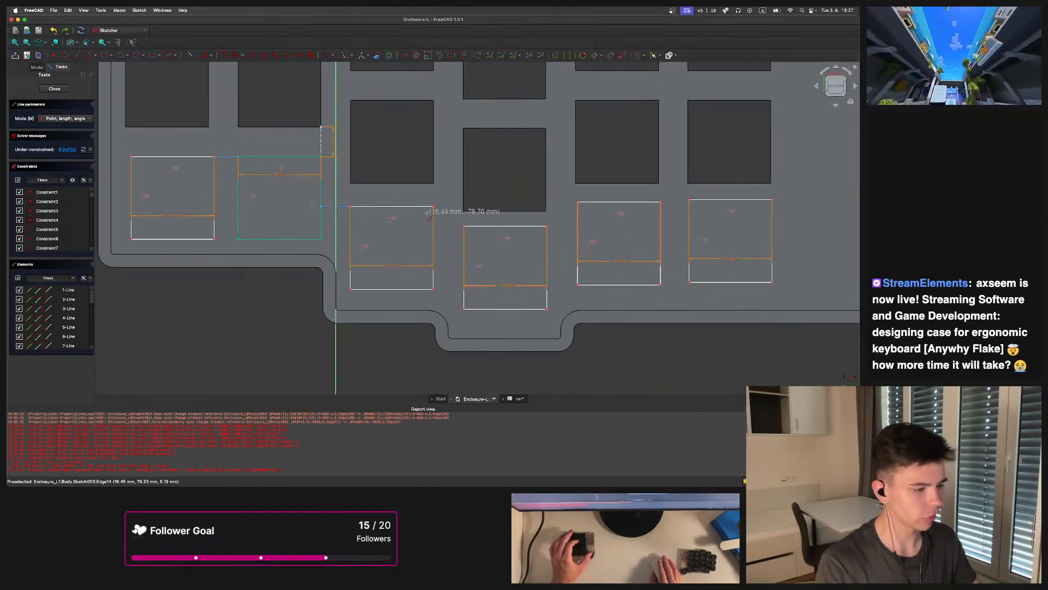
Draw another horizontal line joining the top corners of the next pair of neighbouring cutout rectangles
{"action": "middle_click_drag", "start_coordinate": [427, 212], "coordinate": [445, 240]}
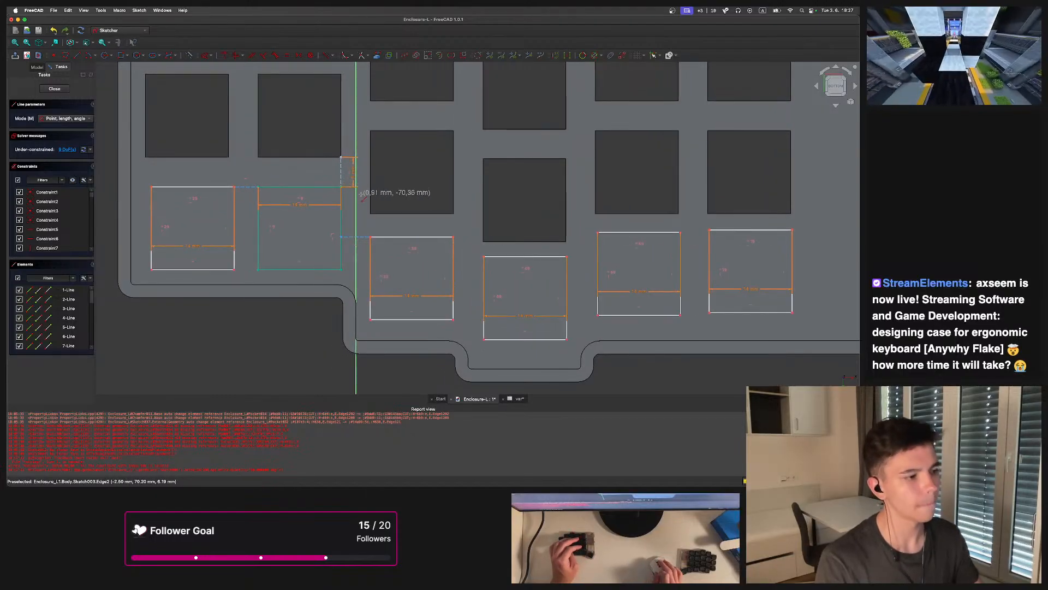
{"action": "scroll", "coordinate": [382, 198], "scroll_direction": "down", "scroll_amount": 3}
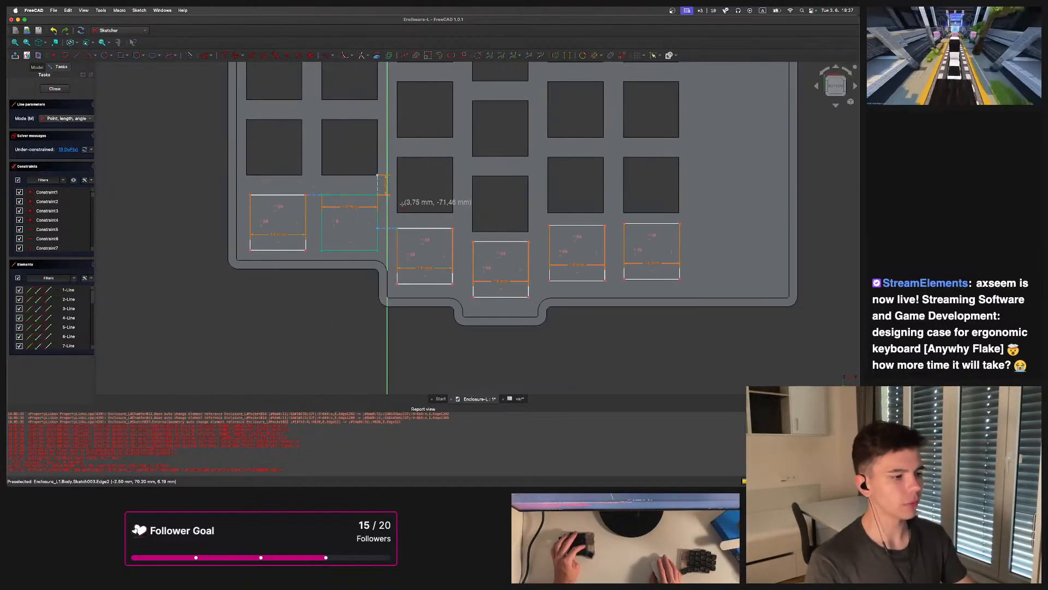
{"action": "scroll", "coordinate": [402, 204], "scroll_direction": "up", "scroll_amount": 4}
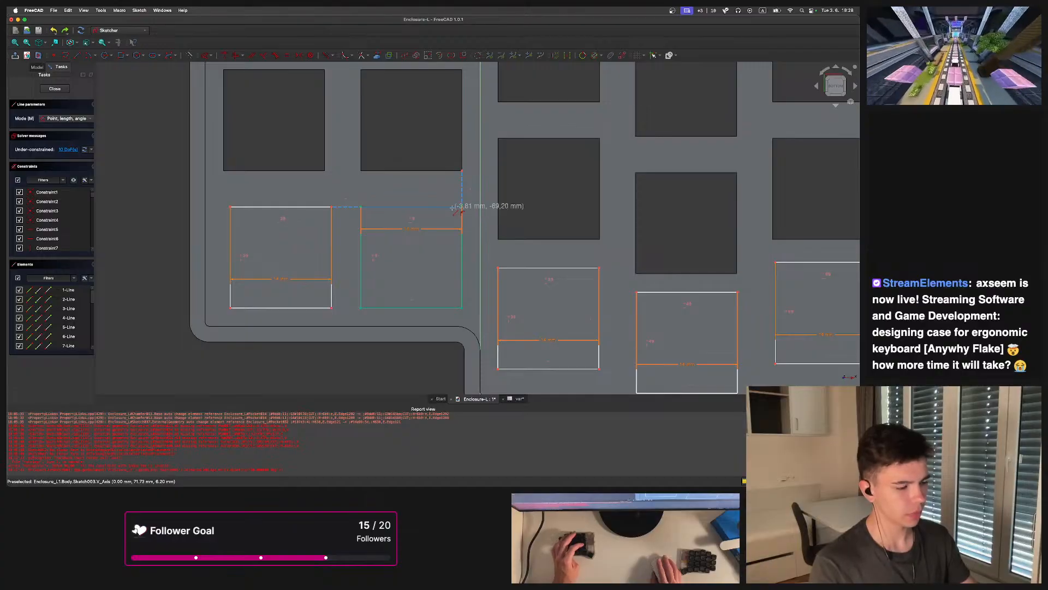
{"action": "middle_click_drag", "start_coordinate": [482, 232], "coordinate": [261, 202]}
{"action": "mouse_move", "coordinate": [546, 241]}
{"action": "middle_mouse_down"}
{"action": "mouse_move", "coordinate": [437, 238]}
{"action": "mouse_move", "coordinate": [453, 246]}
{"action": "middle_mouse_up"}
{"action": "scroll", "coordinate": [530, 249], "scroll_direction": "up", "scroll_amount": 4}
{"action": "left_click", "coordinate": [439, 226]}
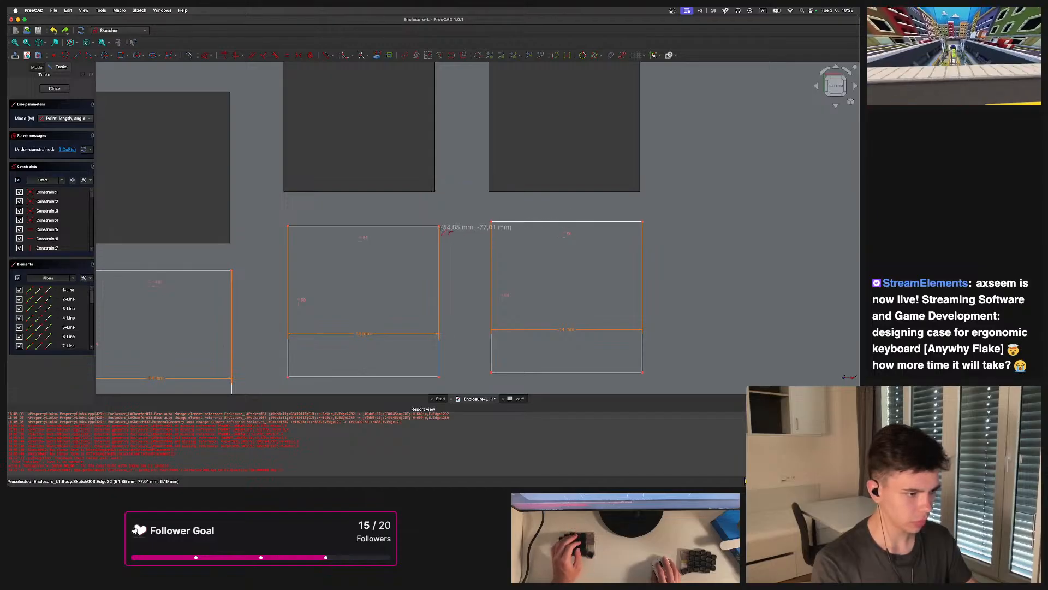
{"action": "left_click", "coordinate": [488, 218]}
{"action": "scroll", "coordinate": [488, 218], "scroll_direction": "down", "scroll_amount": 5}
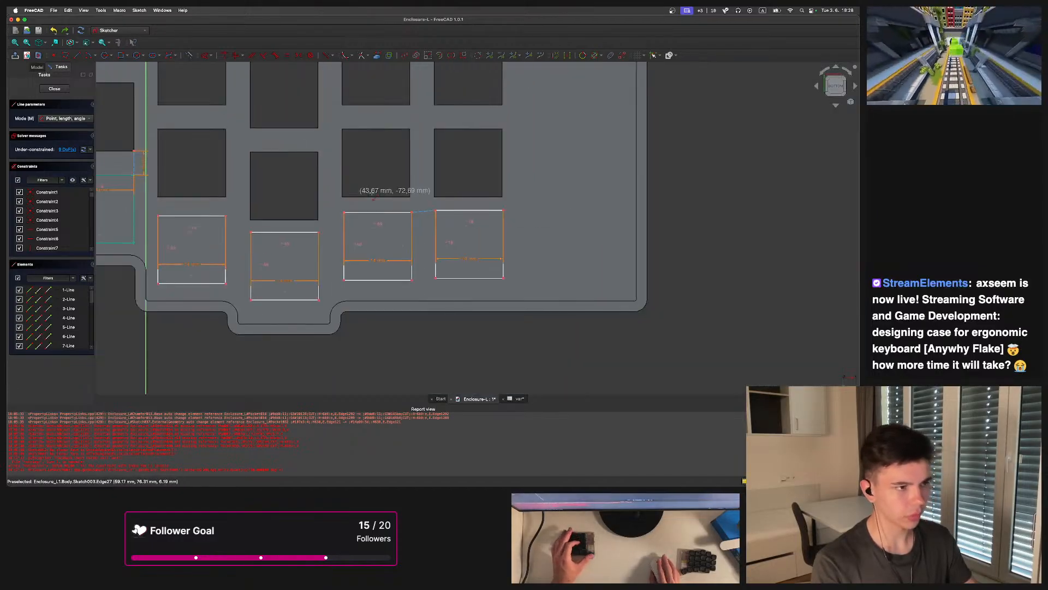
{"action": "scroll", "coordinate": [375, 97], "scroll_direction": "up", "scroll_amount": 3}
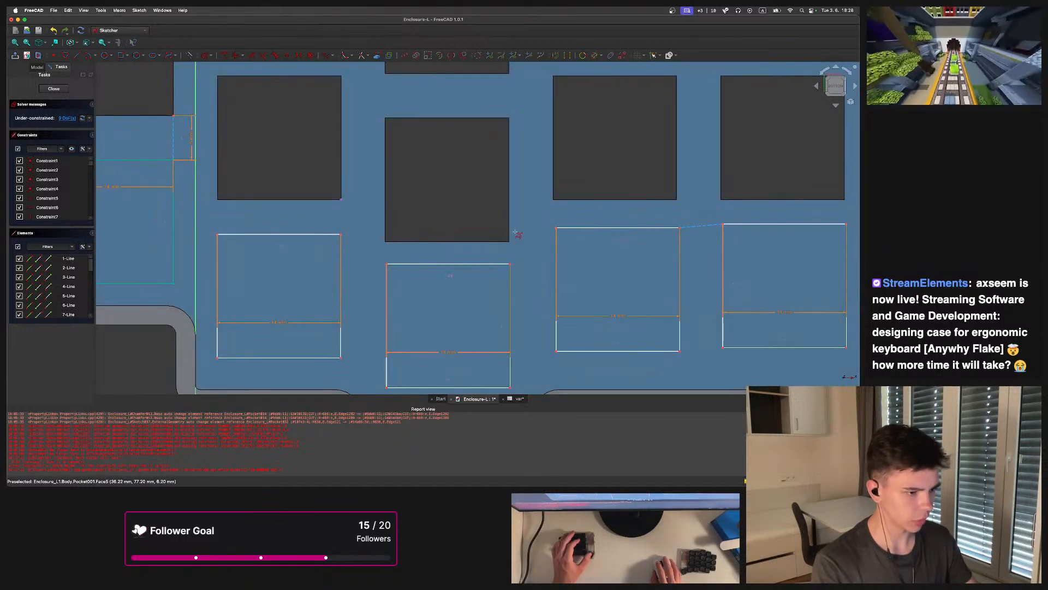
{"action": "scroll", "coordinate": [680, 200], "scroll_direction": "down", "scroll_amount": 4}
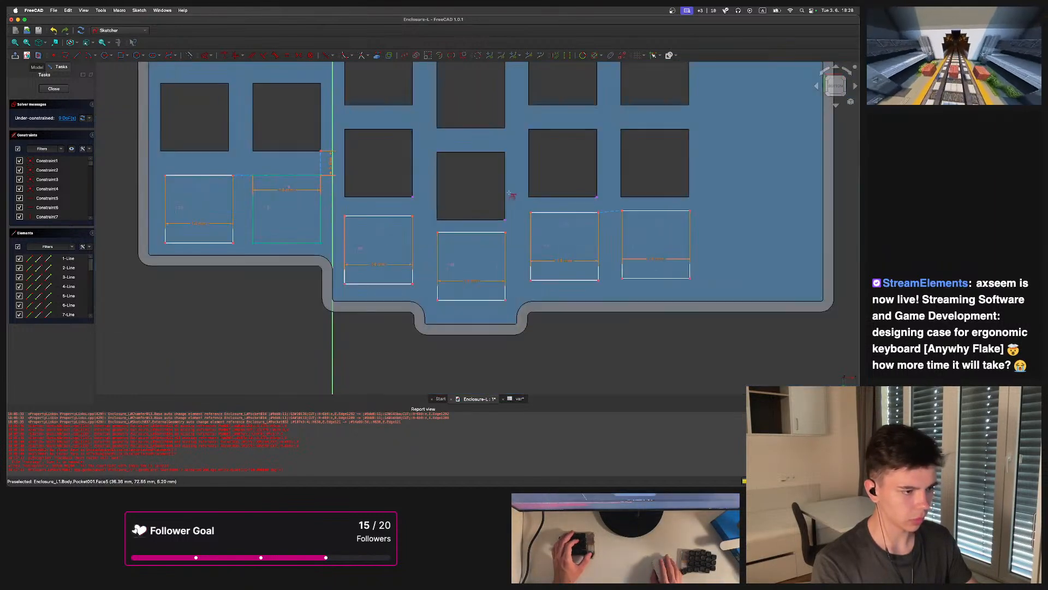
{"action": "scroll", "coordinate": [449, 239], "scroll_direction": "up", "scroll_amount": 3}
{"action": "scroll", "coordinate": [448, 239], "scroll_direction": "up", "scroll_amount": 2}
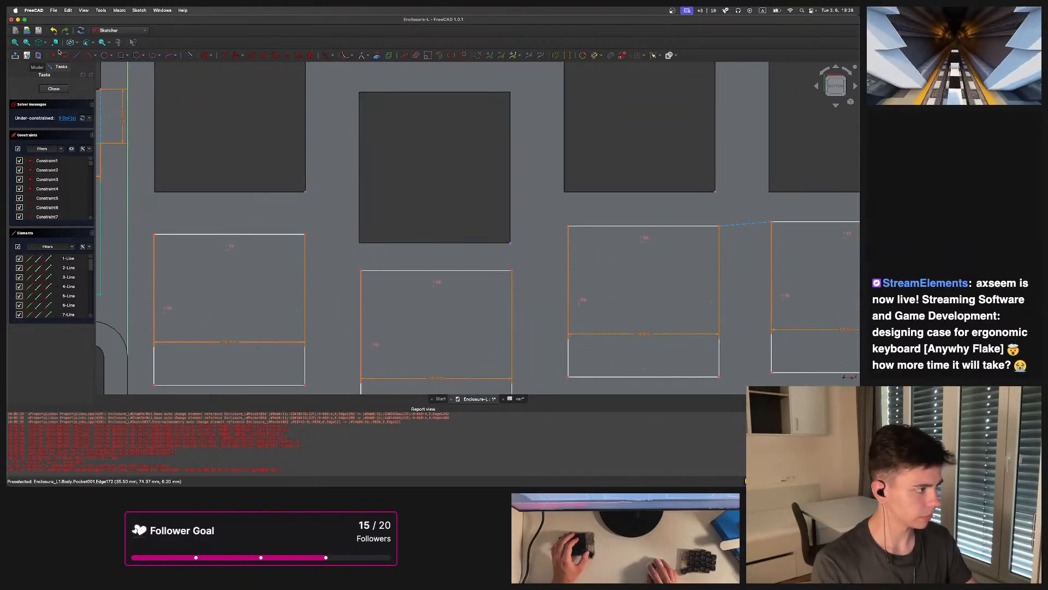
Draw vertical lines from the key openings' lower corners down to the top corners of the cutout rectangles below
{"action": "left_click", "coordinate": [78, 56]}
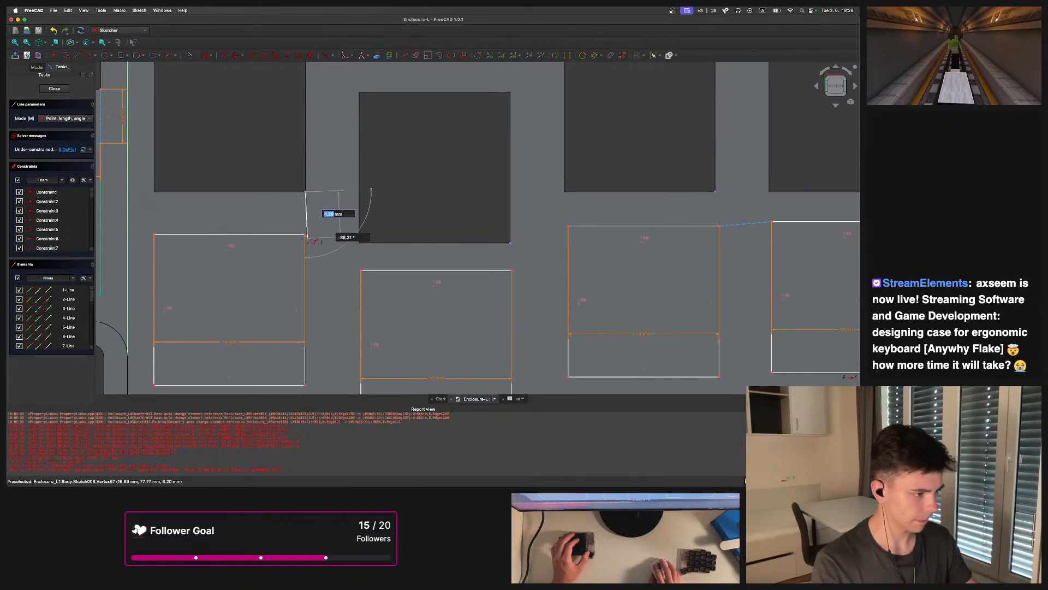
{"action": "left_click", "coordinate": [511, 243]}
{"action": "left_click", "coordinate": [512, 271]}
{"action": "middle_click_drag", "start_coordinate": [721, 195], "coordinate": [519, 209]}
{"action": "left_click", "coordinate": [514, 206]}
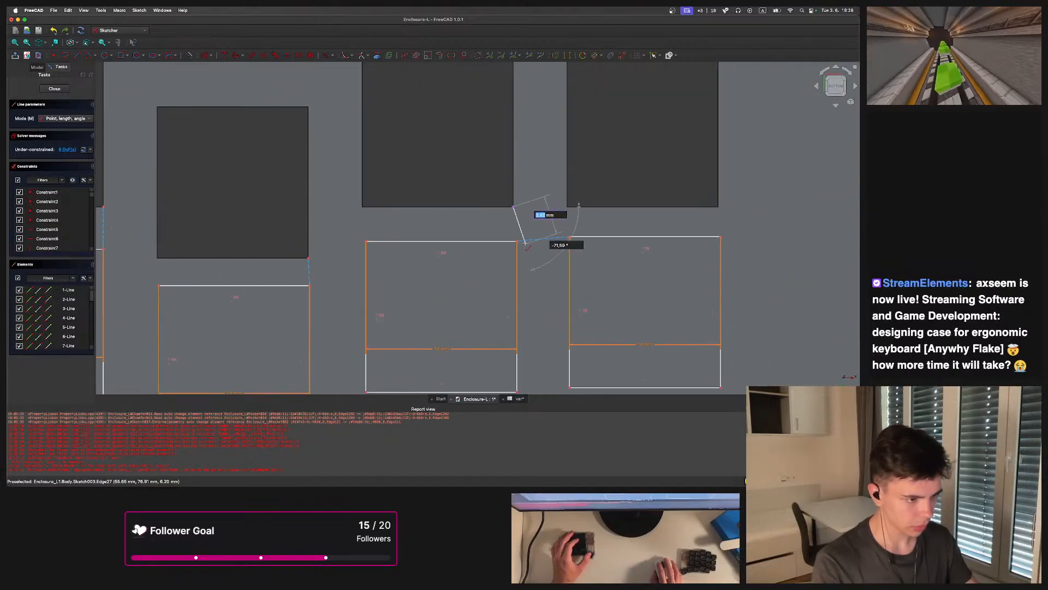
{"action": "left_click", "coordinate": [517, 240]}
{"action": "scroll", "coordinate": [483, 219], "scroll_direction": "down", "scroll_amount": 5}
{"action": "middle_click_drag", "start_coordinate": [321, 214], "coordinate": [378, 211]}
{"action": "key", "text": "Escape"}
{"action": "scroll", "coordinate": [378, 211], "scroll_direction": "up", "scroll_amount": 2}
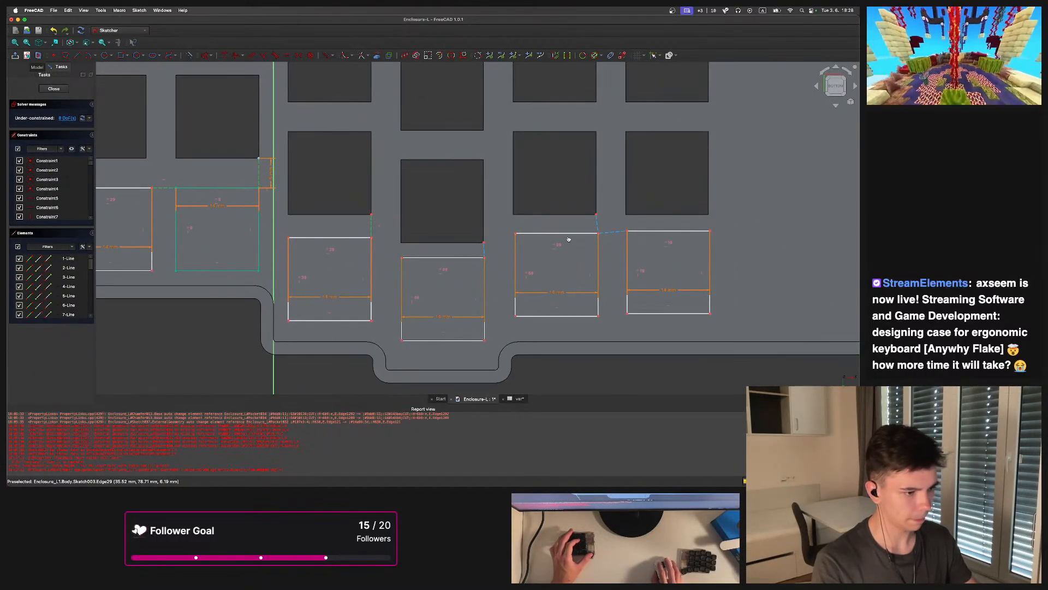
Apply equal, vertical and horizontal constraints to the new connecting lines
{"action": "left_click", "coordinate": [616, 232]}
{"action": "key", "text": "e"}
{"action": "scroll", "coordinate": [502, 257], "scroll_direction": "up", "scroll_amount": 2}
{"action": "scroll", "coordinate": [501, 258], "scroll_direction": "up", "scroll_amount": 1}
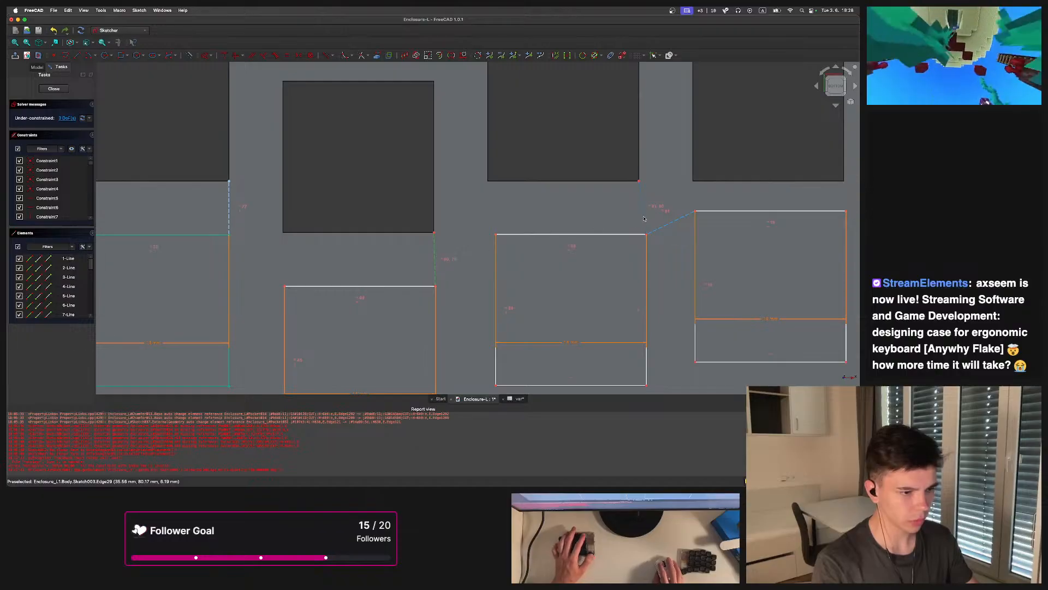
{"action": "key", "text": "v"}
{"action": "left_click", "coordinate": [661, 225]}
{"action": "key", "text": "h"}
{"action": "scroll", "coordinate": [467, 244], "scroll_direction": "down", "scroll_amount": 6}
{"action": "scroll", "coordinate": [467, 243], "scroll_direction": "down", "scroll_amount": 1}
{"action": "scroll", "coordinate": [352, 199], "scroll_direction": "up", "scroll_amount": 3}
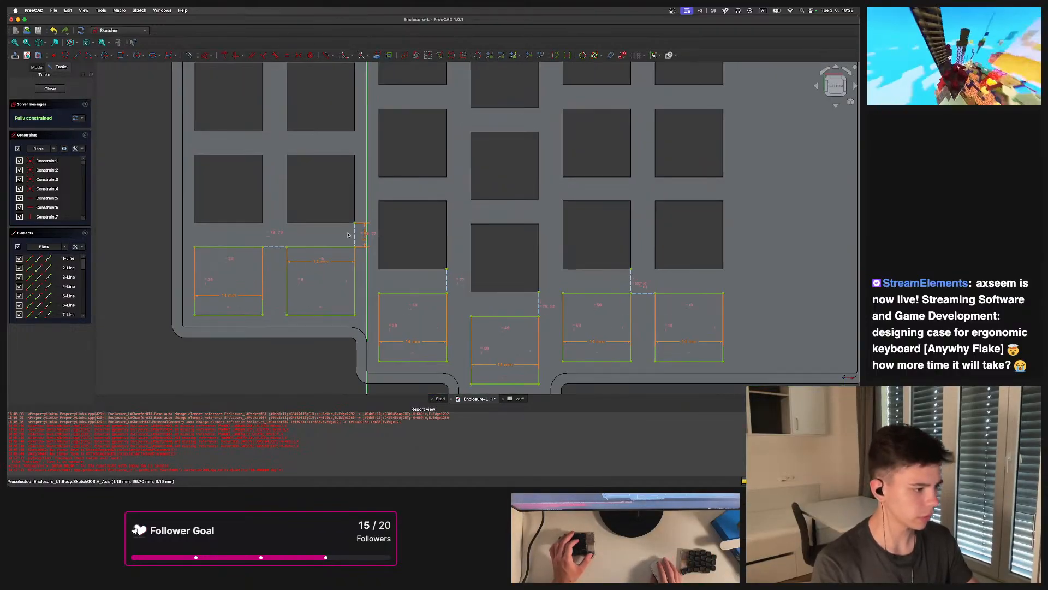
Close the sketch
{"action": "scroll", "coordinate": [348, 232], "scroll_direction": "up", "scroll_amount": 1}
{"action": "scroll", "coordinate": [305, 211], "scroll_direction": "down", "scroll_amount": 4}
{"action": "middle_click_drag", "start_coordinate": [265, 212], "coordinate": [245, 251]}
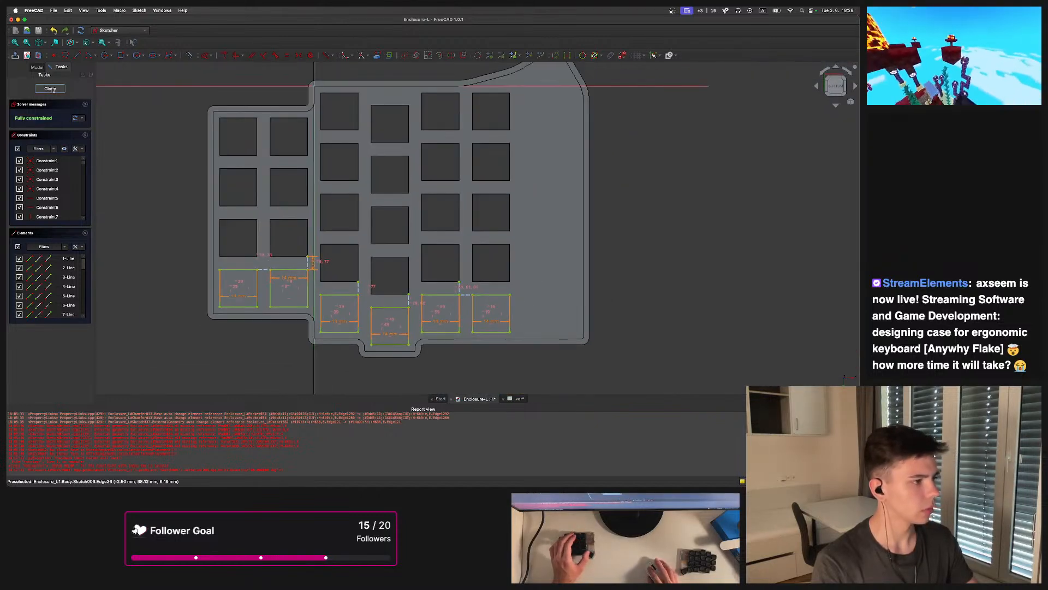
{"action": "left_click", "coordinate": [50, 88]}
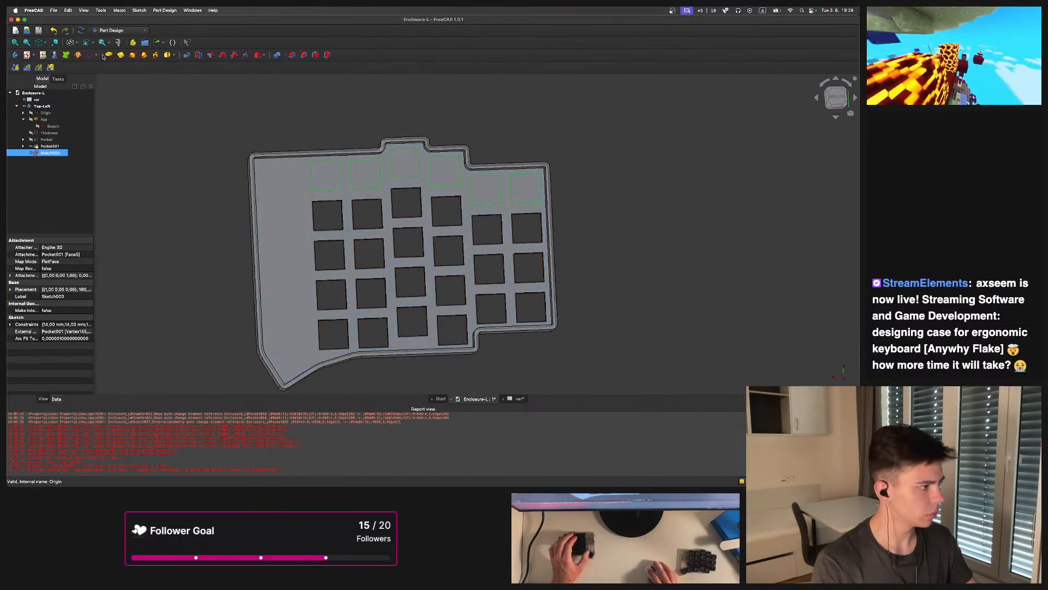
Pocket the new sketch with type Up to face, picking a face of the previous pocket
{"action": "left_click", "coordinate": [186, 57]}
{"action": "mouse_move", "coordinate": [383, 208]}
{"action": "middle_mouse_down"}
{"action": "mouse_move", "coordinate": [484, 166]}
{"action": "mouse_move", "coordinate": [578, 250]}
{"action": "mouse_move", "coordinate": [487, 195]}
{"action": "mouse_move", "coordinate": [383, 175]}
{"action": "middle_mouse_up"}
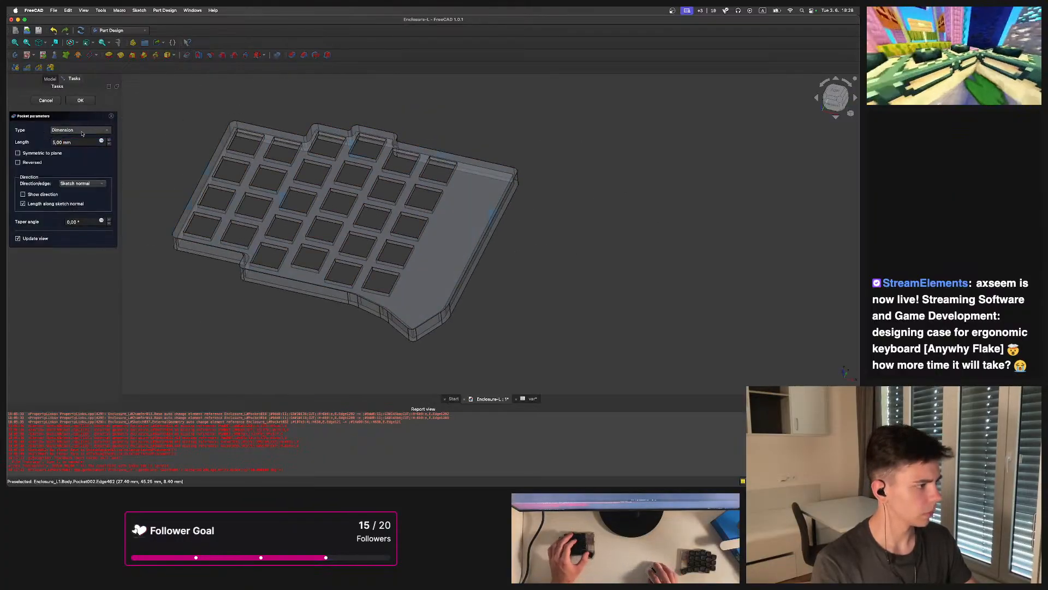
{"action": "left_click", "coordinate": [81, 130]}
{"action": "left_click", "coordinate": [67, 160]}
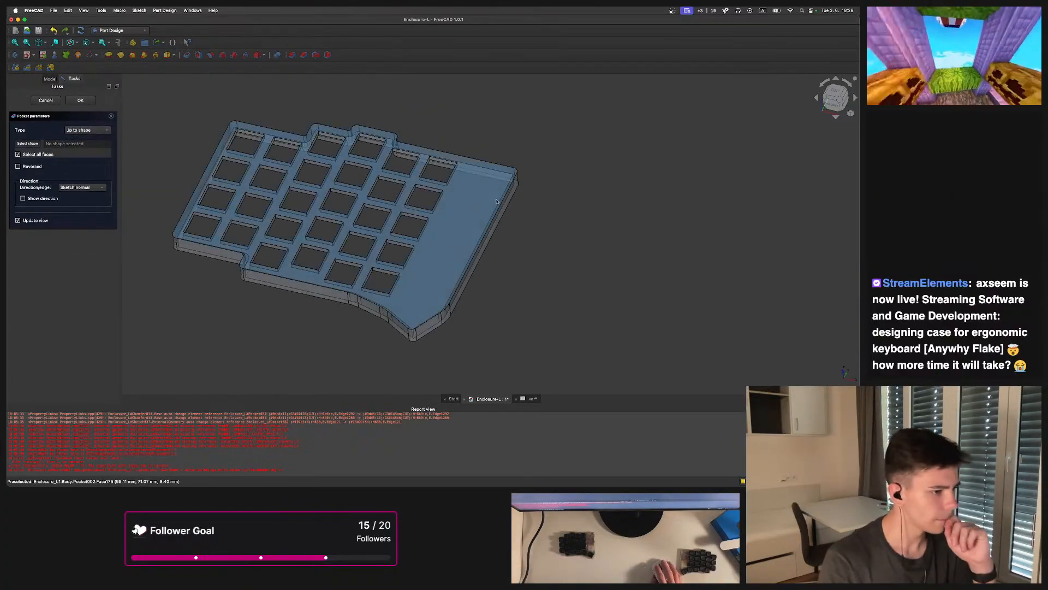
{"action": "left_click", "coordinate": [87, 130]}
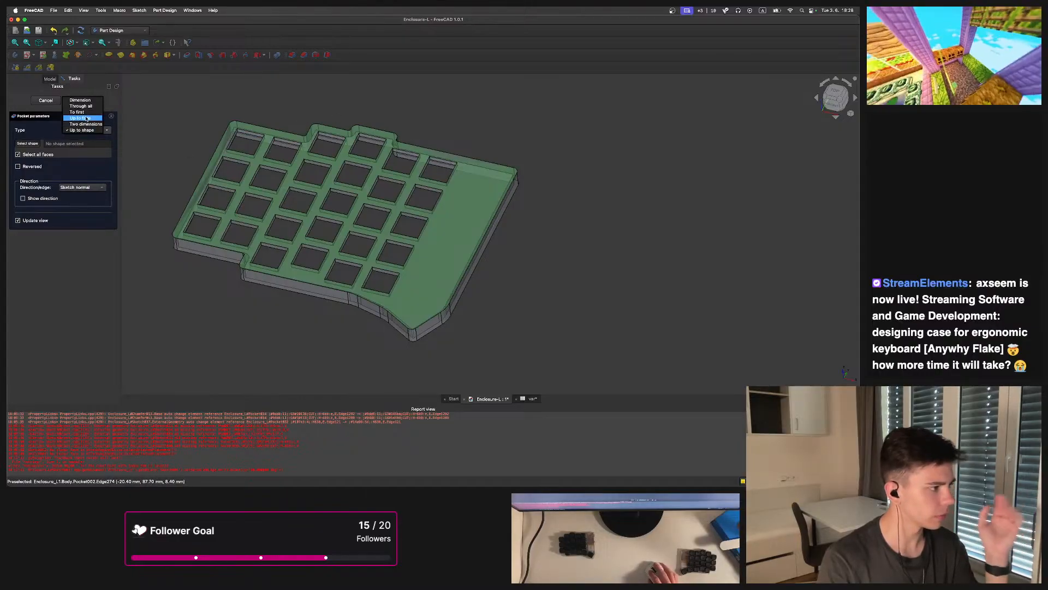
{"action": "left_click", "coordinate": [82, 122]}
{"action": "left_click", "coordinate": [457, 223]}
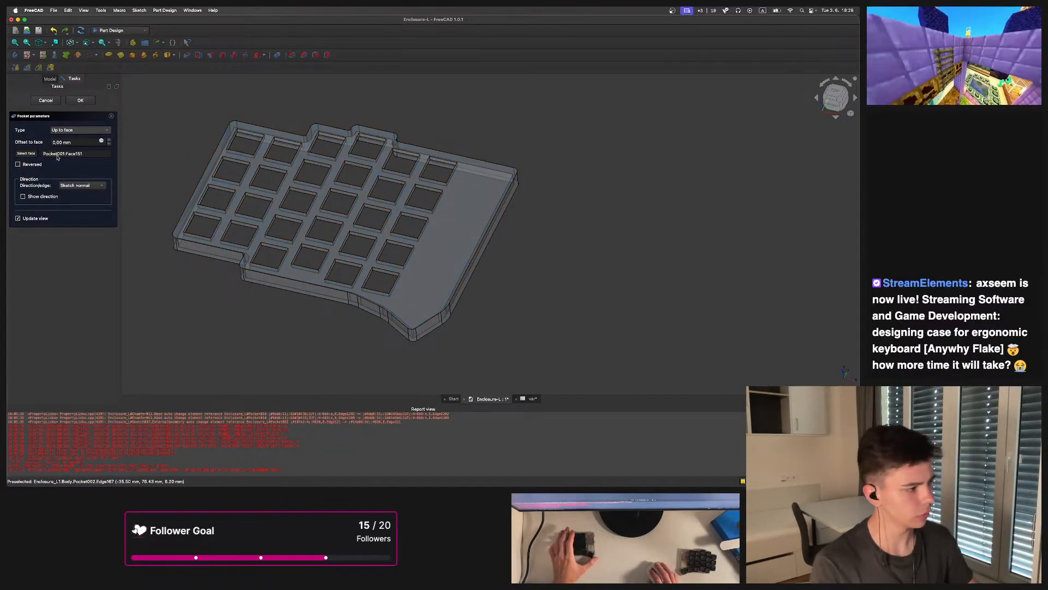
{"action": "left_click", "coordinate": [80, 101]}
Open the first pocket's sketch of key openings for editing
{"action": "middle_click_drag", "start_coordinate": [529, 166], "coordinate": [468, 229]}
{"action": "middle_click_drag", "start_coordinate": [688, 265], "coordinate": [503, 171]}
{"action": "key", "text": "2"}
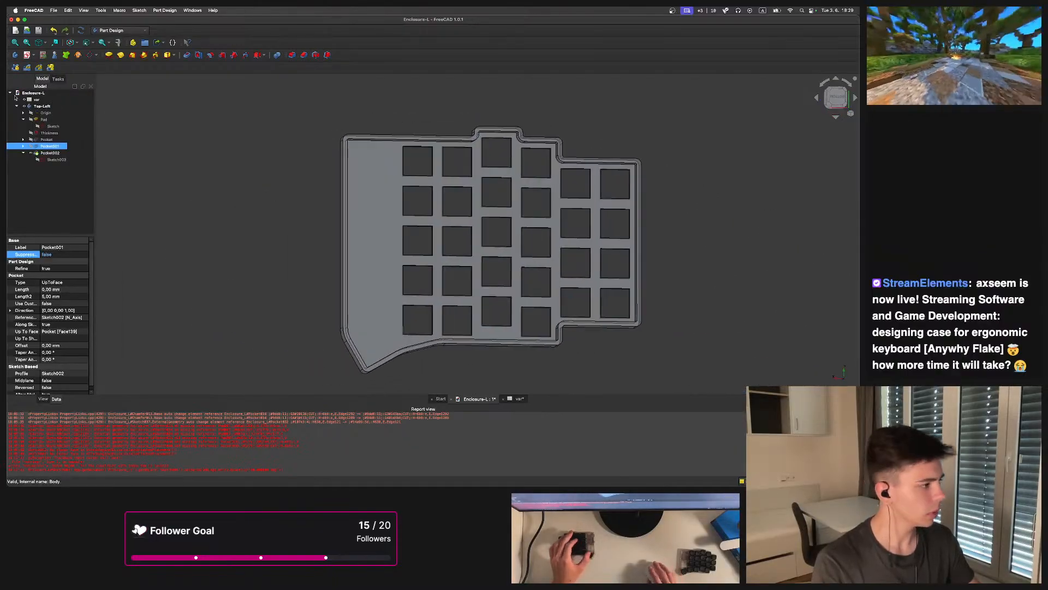
{"action": "left_click", "coordinate": [23, 140]}
{"action": "double_click", "coordinate": [51, 146]}
{"action": "scroll", "coordinate": [345, 167], "scroll_direction": "up", "scroll_amount": 8}
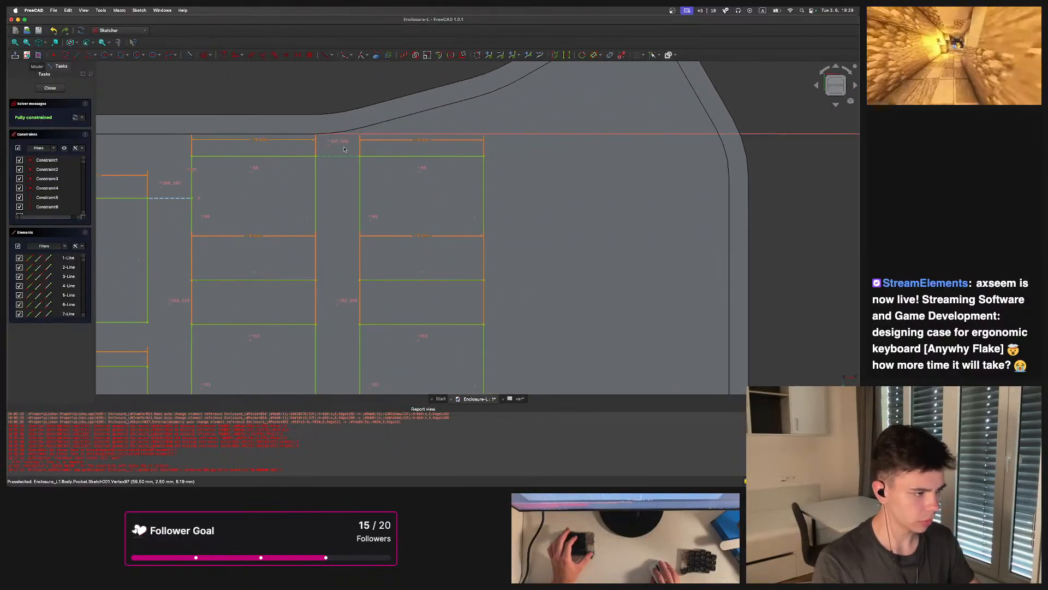
Delete the selected constraint near the top key openings and test-drag a corner, undoing the drag
{"action": "key", "text": "Delete"}
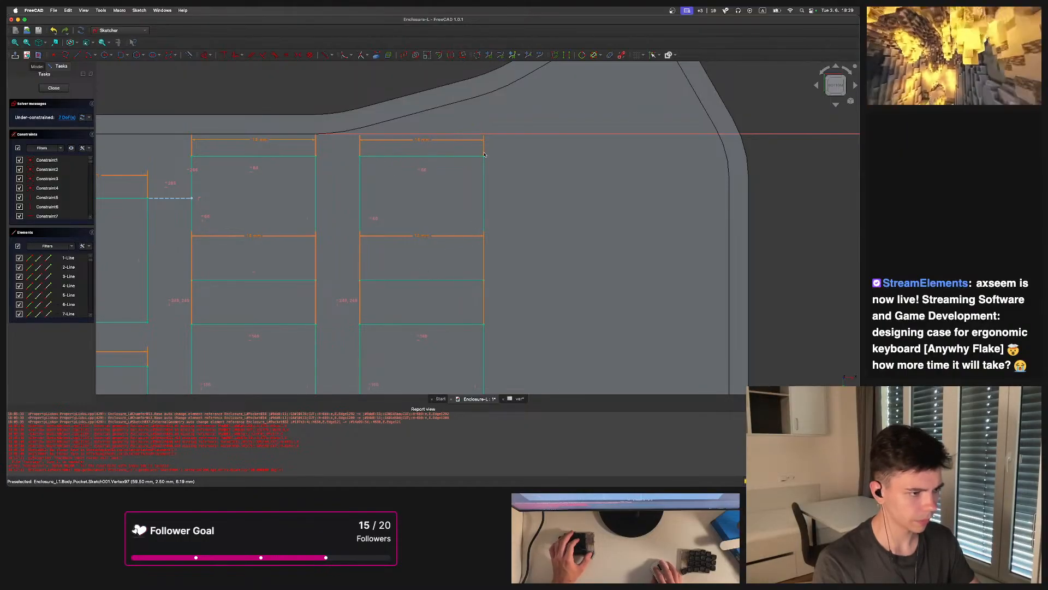
{"action": "left_click_drag", "start_coordinate": [488, 148], "coordinate": [479, 122]}
{"action": "key", "text": "super+z"}
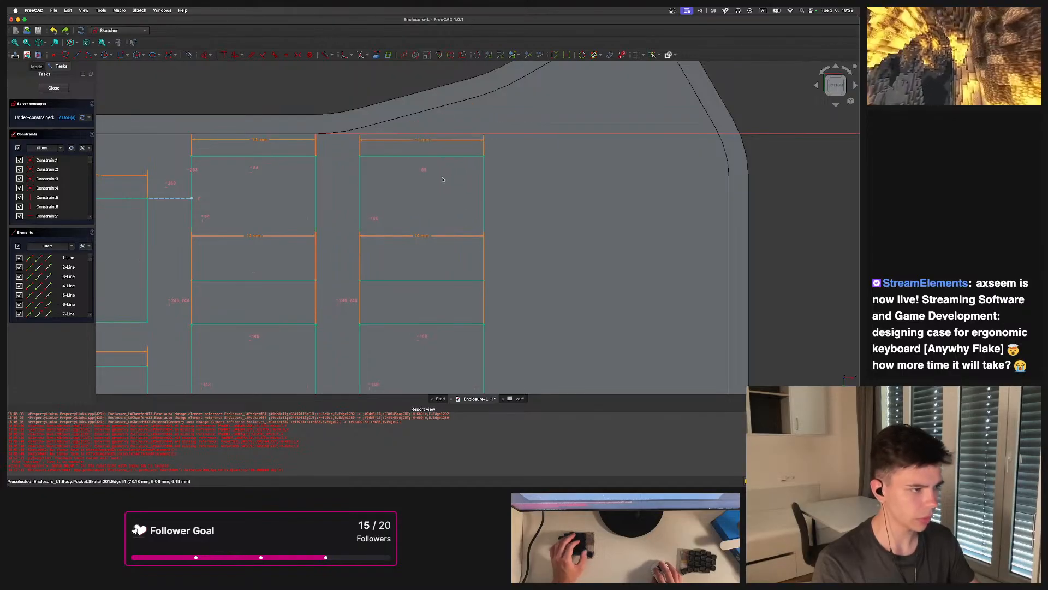
{"action": "middle_click_drag", "start_coordinate": [511, 205], "coordinate": [474, 197]}
{"action": "scroll", "coordinate": [474, 198], "scroll_direction": "up", "scroll_amount": 3}
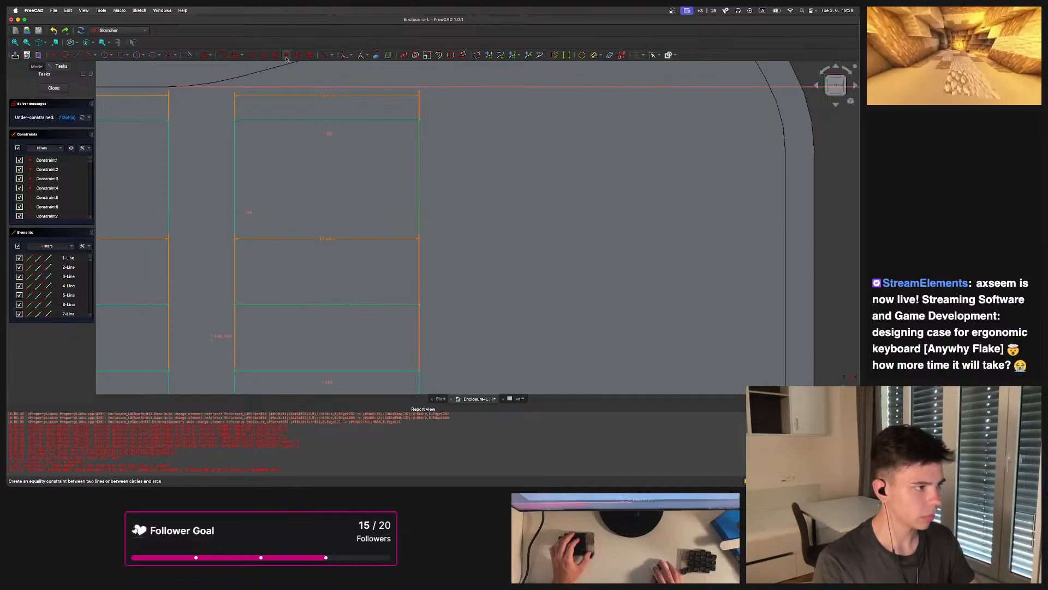
Try applying equality and coincident constraints to the top-right key opening's edges, undoing the last change
{"action": "left_click", "coordinate": [263, 58]}
{"action": "left_click_drag", "start_coordinate": [435, 176], "coordinate": [403, 150]}
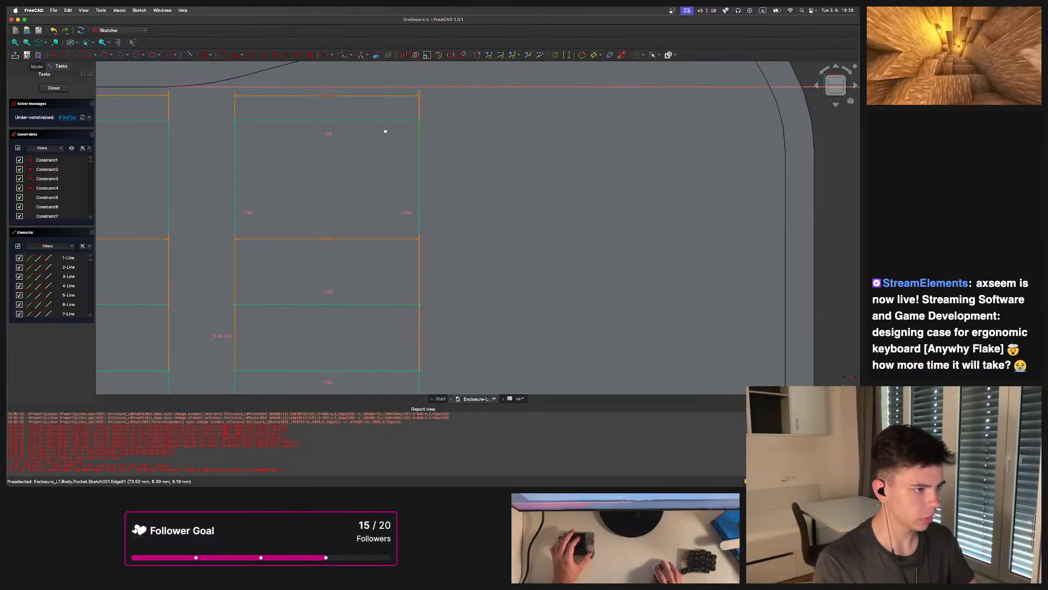
{"action": "left_click", "coordinate": [264, 58]}
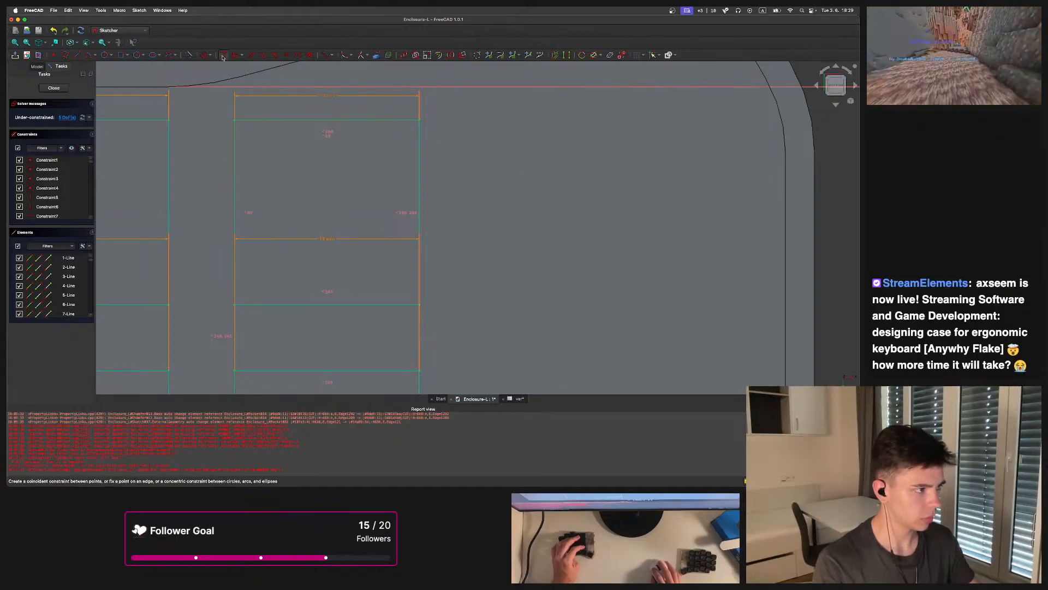
{"action": "left_click", "coordinate": [264, 57]}
{"action": "left_click_drag", "start_coordinate": [234, 120], "coordinate": [202, 158]}
{"action": "scroll", "coordinate": [400, 223], "scroll_direction": "down", "scroll_amount": 3}
{"action": "middle_click_drag", "start_coordinate": [400, 223], "coordinate": [423, 148]}
{"action": "key", "text": "super+z"}
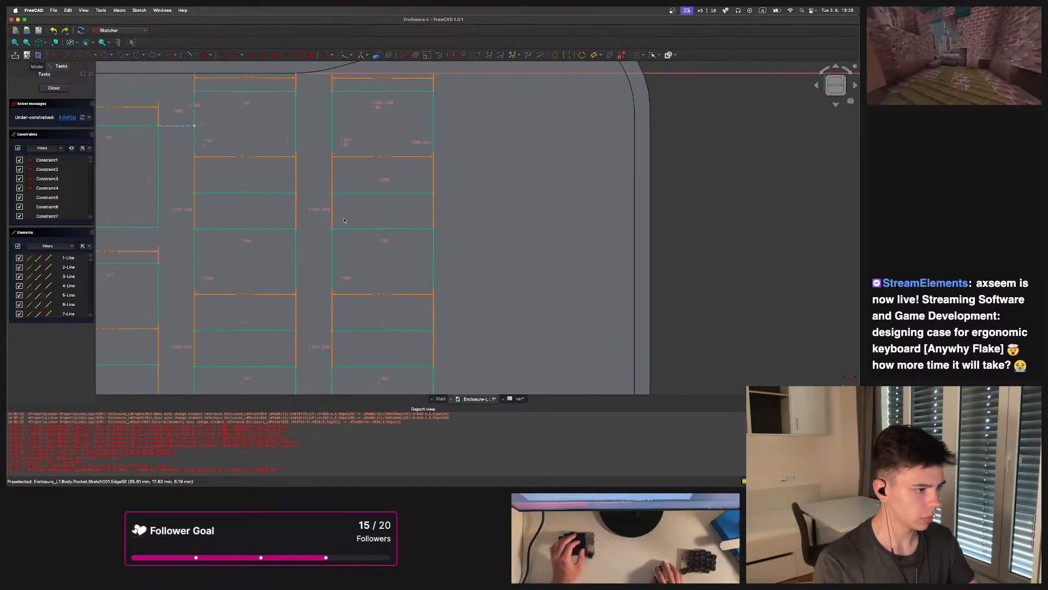
Drag an edge of the top-right key opening to check how freely it moves
{"action": "scroll", "coordinate": [324, 208], "scroll_direction": "down", "scroll_amount": 5}
{"action": "scroll", "coordinate": [350, 203], "scroll_direction": "up", "scroll_amount": 4}
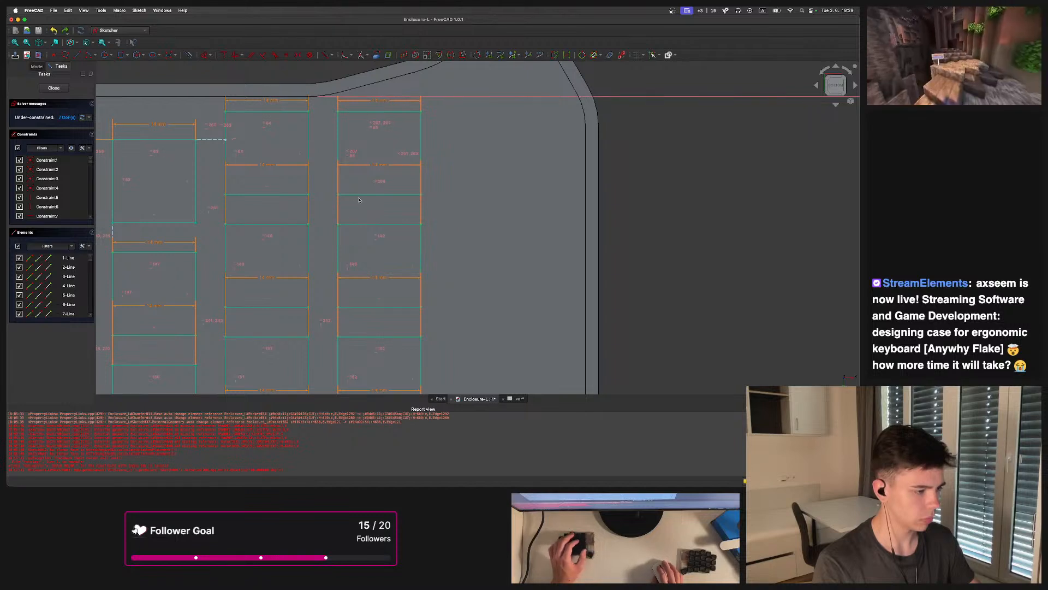
{"action": "scroll", "coordinate": [376, 181], "scroll_direction": "down", "scroll_amount": 2}
{"action": "mouse_move", "coordinate": [406, 134]}
{"action": "left_mouse_down"}
{"action": "mouse_move", "coordinate": [346, 140]}
{"action": "mouse_move", "coordinate": [349, 131]}
{"action": "left_mouse_up"}
{"action": "scroll", "coordinate": [407, 174], "scroll_direction": "down", "scroll_amount": 3}
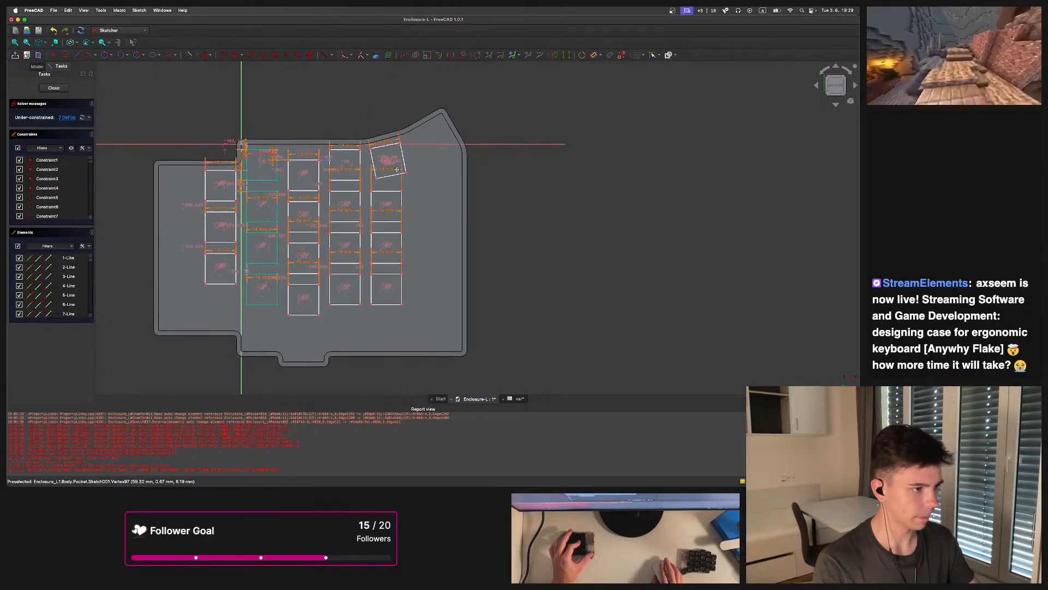
{"action": "scroll", "coordinate": [384, 156], "scroll_direction": "up", "scroll_amount": 2}
{"action": "scroll", "coordinate": [384, 157], "scroll_direction": "up", "scroll_amount": 2}
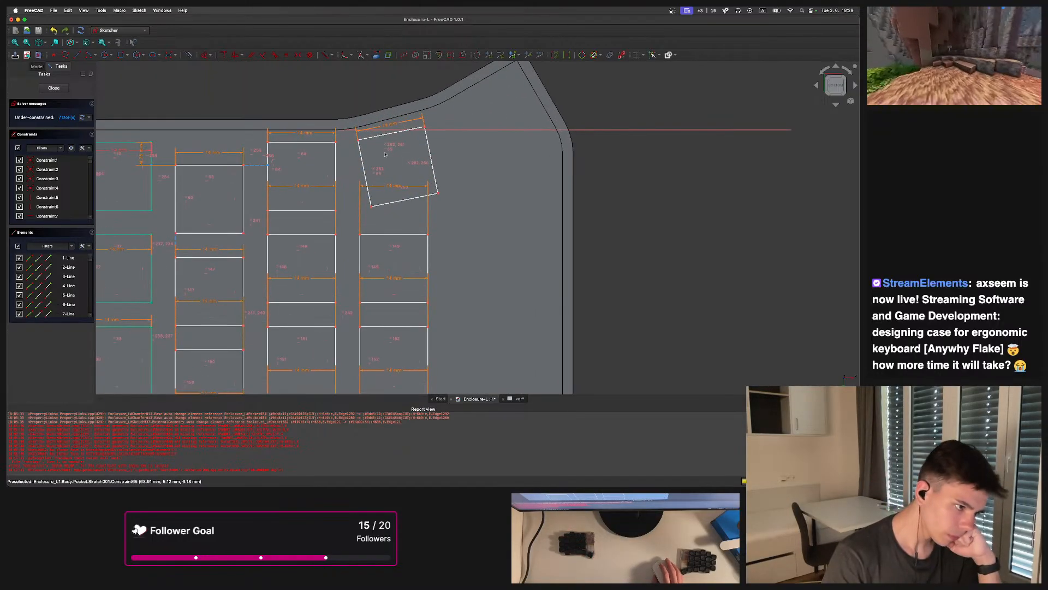
{"action": "scroll", "coordinate": [396, 157], "scroll_direction": "down", "scroll_amount": 3}
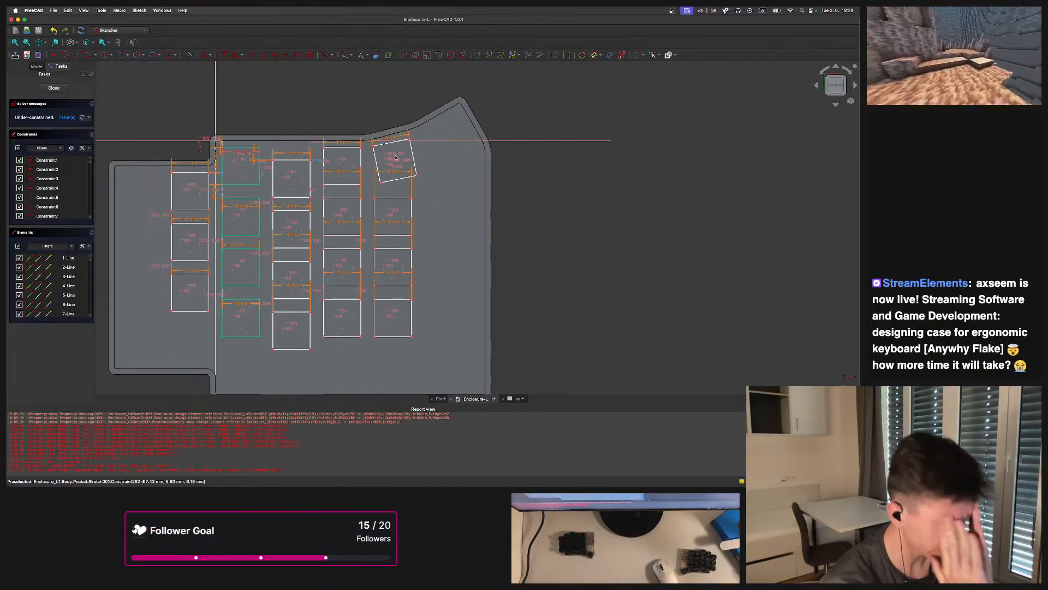
Draw a line from the neighbouring opening's top corner to the tilted top-right key opening's corner
{"action": "scroll", "coordinate": [369, 140], "scroll_direction": "up", "scroll_amount": 3}
{"action": "scroll", "coordinate": [381, 152], "scroll_direction": "up", "scroll_amount": 3}
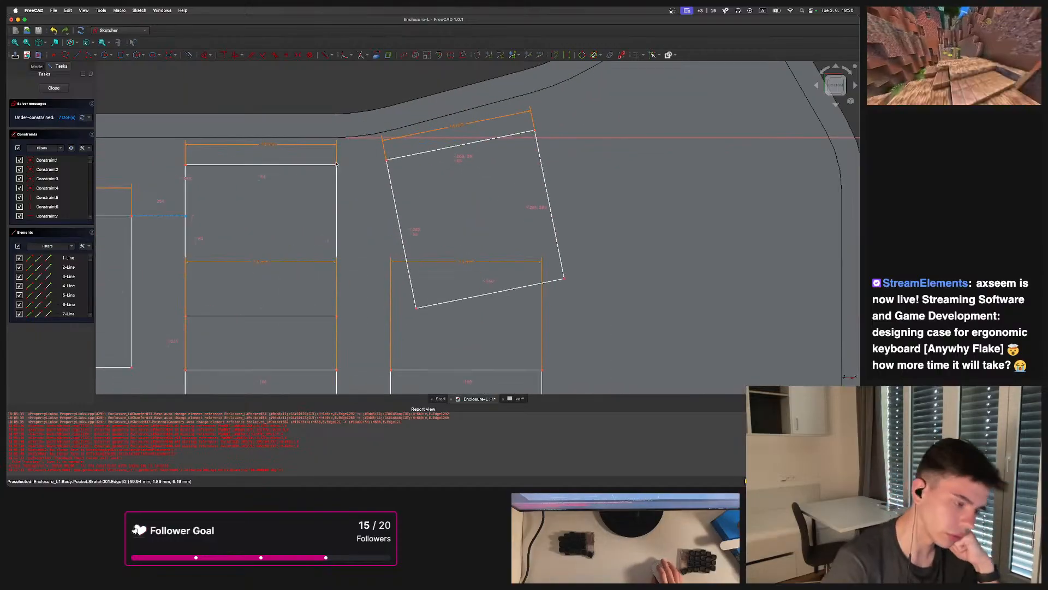
{"action": "left_click_drag", "start_coordinate": [386, 162], "coordinate": [380, 164]}
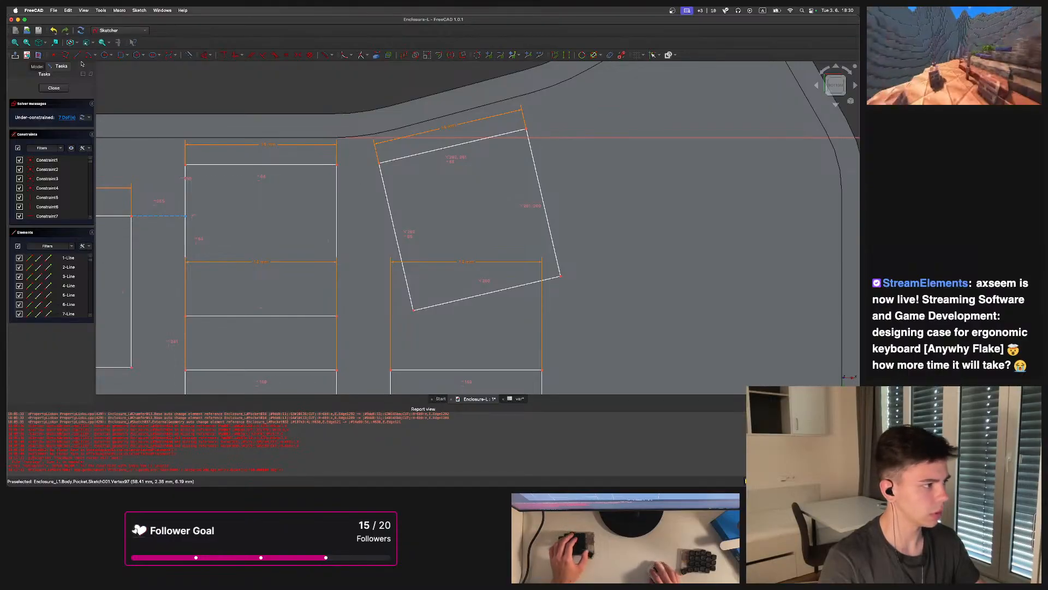
{"action": "key", "text": "g"}
{"action": "key", "text": "l"}
{"action": "left_click", "coordinate": [337, 164]}
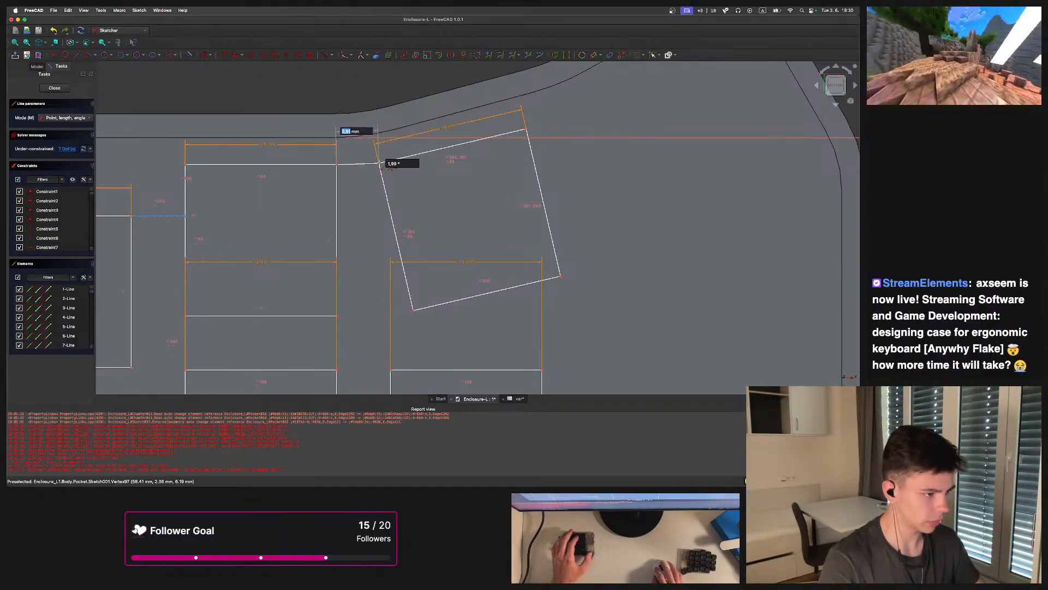
{"action": "left_click", "coordinate": [379, 164]}
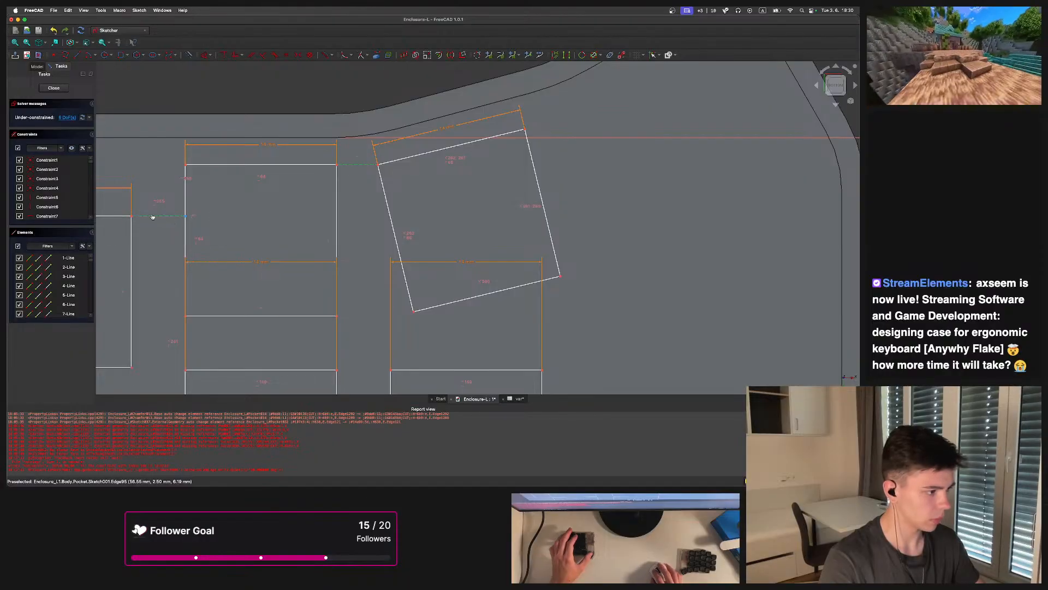
Drag edges of the top-right key opening, then undo the drags and the connecting line
{"action": "scroll", "coordinate": [390, 176], "scroll_direction": "down", "scroll_amount": 3}
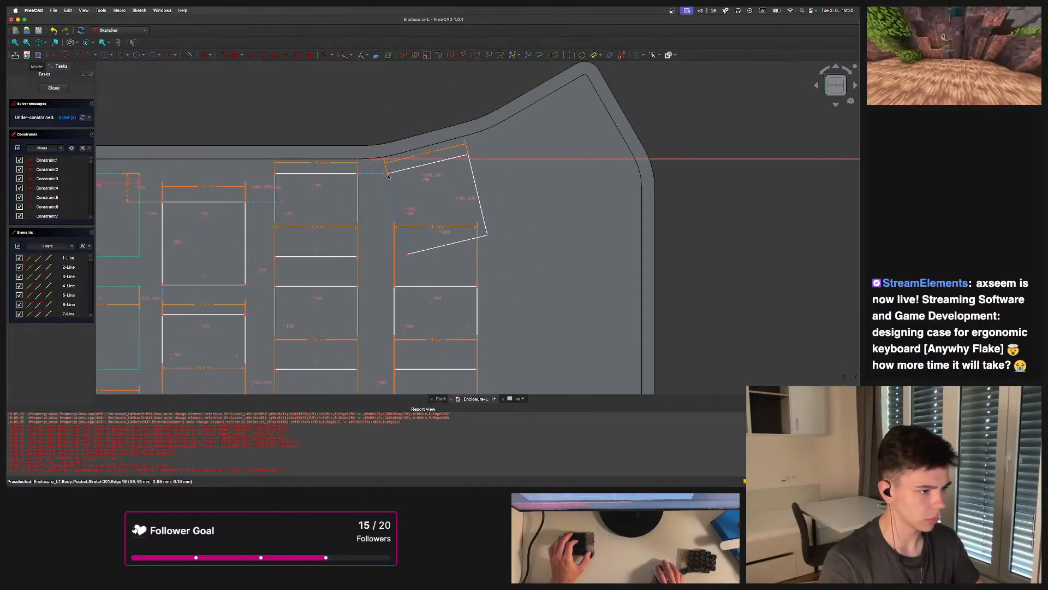
{"action": "left_click_drag", "start_coordinate": [392, 176], "coordinate": [414, 177]}
{"action": "scroll", "coordinate": [414, 178], "scroll_direction": "down", "scroll_amount": 2}
{"action": "middle_click_drag", "start_coordinate": [414, 177], "coordinate": [493, 158]}
{"action": "scroll", "coordinate": [493, 158], "scroll_direction": "up", "scroll_amount": 1}
{"action": "key", "text": "super+z"}
{"action": "key", "text": "super+z"}
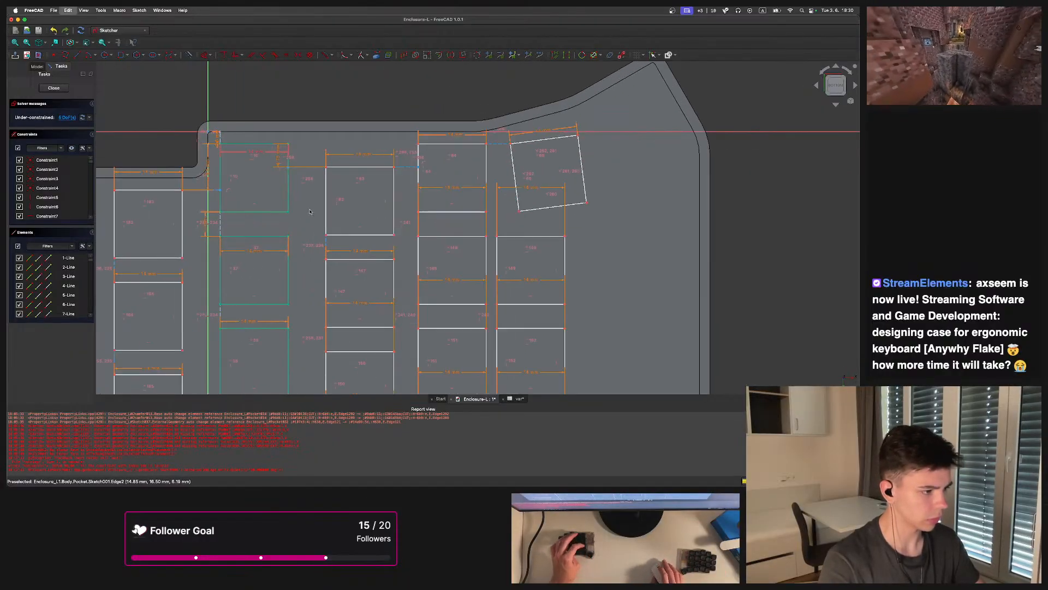
{"action": "key", "text": "super+z"}
{"action": "key", "text": "super+z"}
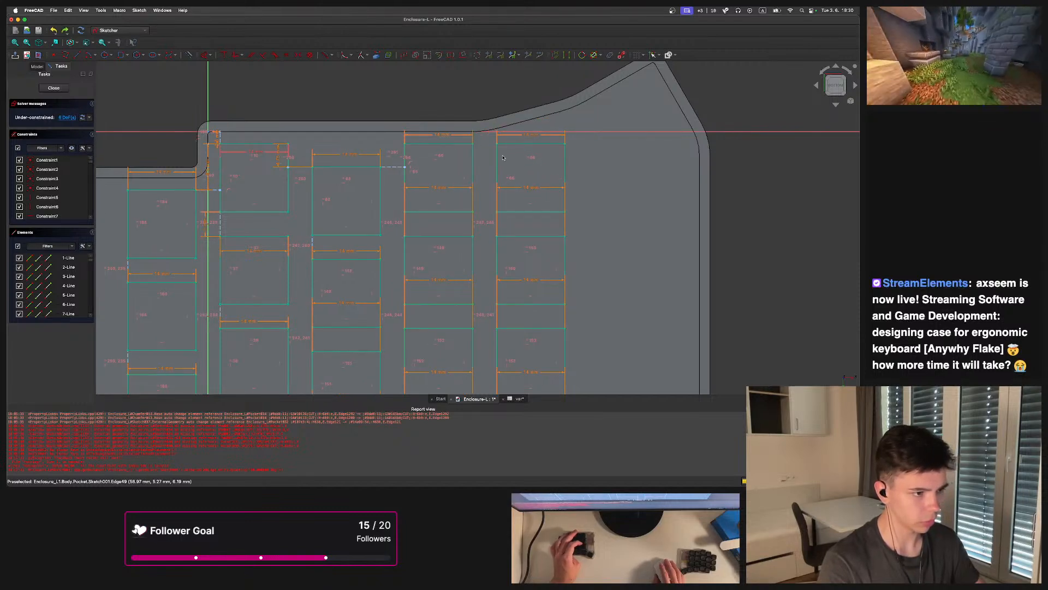
Drag key opening edges near the top to test their constraints, undoing each move
{"action": "mouse_move", "coordinate": [499, 162]}
{"action": "middle_mouse_down"}
{"action": "mouse_move", "coordinate": [454, 172]}
{"action": "mouse_move", "coordinate": [398, 149]}
{"action": "middle_mouse_up"}
{"action": "key", "text": "super+z"}
{"action": "scroll", "coordinate": [450, 158], "scroll_direction": "up", "scroll_amount": 2}
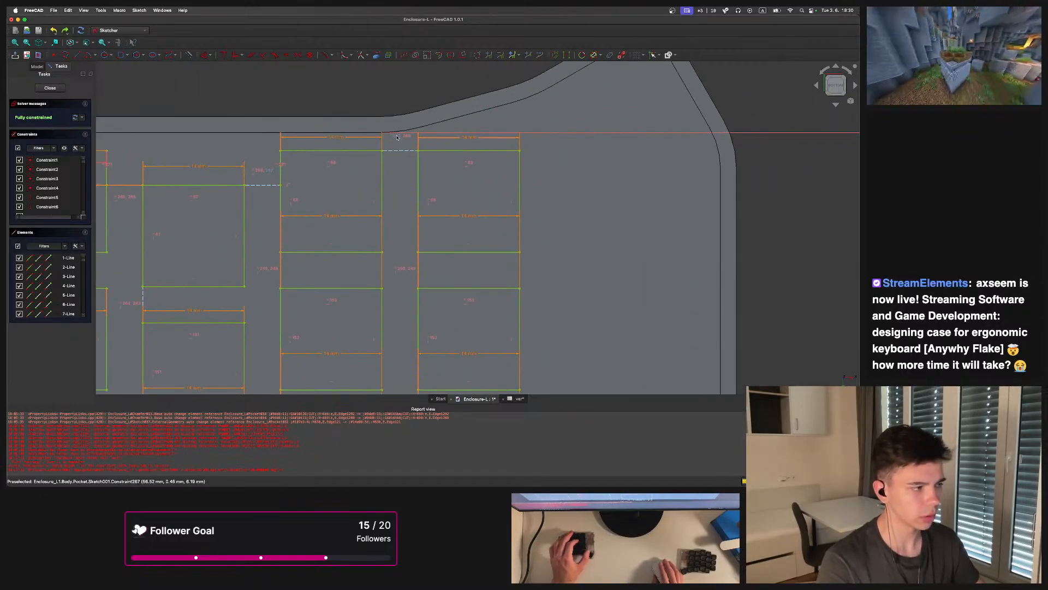
{"action": "mouse_move", "coordinate": [453, 191]}
{"action": "middle_mouse_down"}
{"action": "mouse_move", "coordinate": [398, 171]}
{"action": "mouse_move", "coordinate": [445, 154]}
{"action": "middle_mouse_up"}
{"action": "scroll", "coordinate": [445, 179], "scroll_direction": "up", "scroll_amount": 1}
{"action": "scroll", "coordinate": [413, 255], "scroll_direction": "down", "scroll_amount": 1}
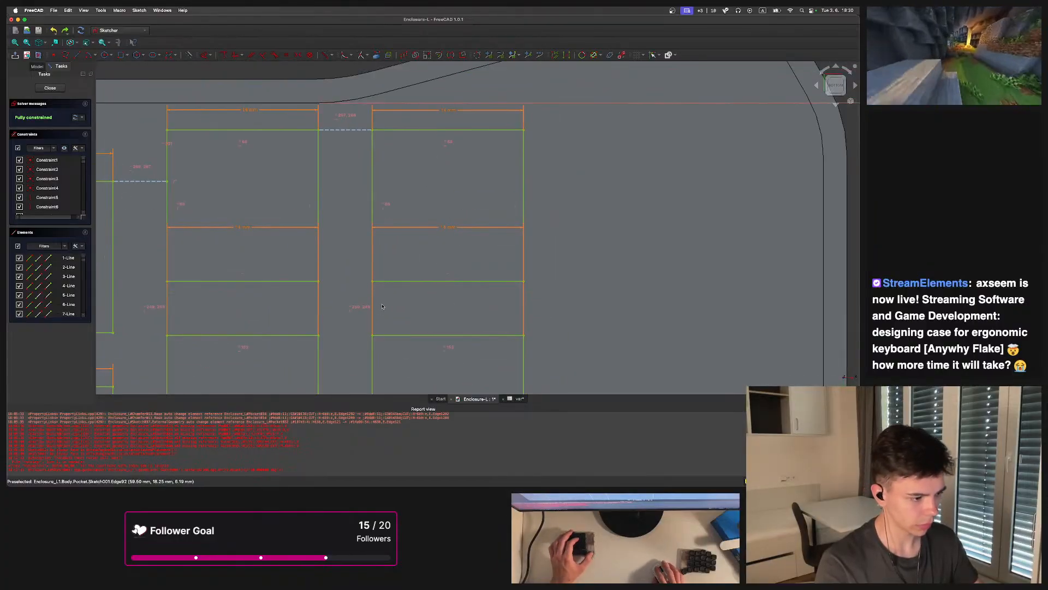
{"action": "scroll", "coordinate": [383, 293], "scroll_direction": "down", "scroll_amount": 3}
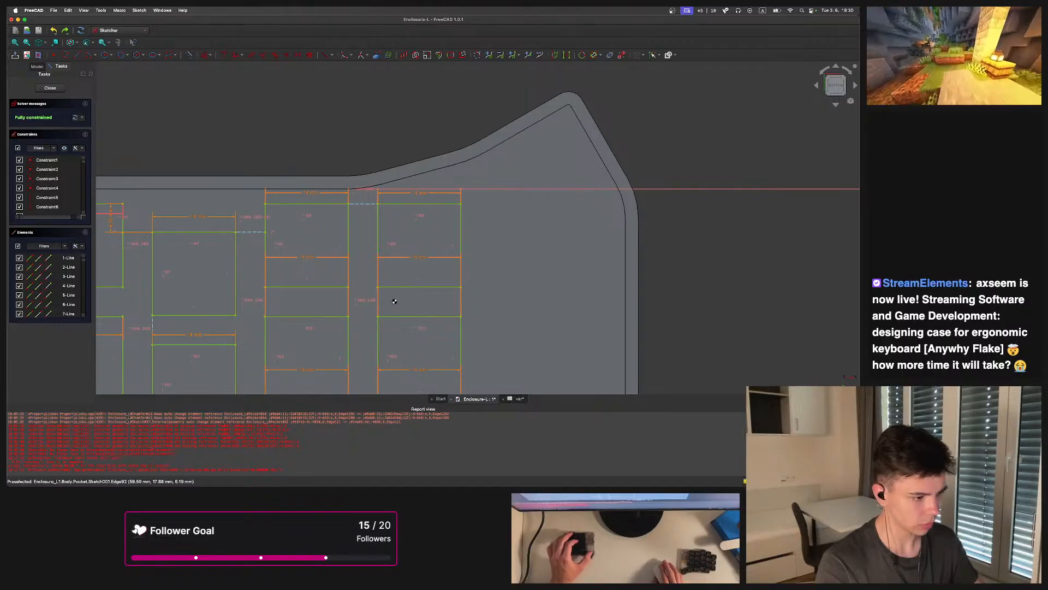
{"action": "key", "text": "super+z"}
Drag edges of the right-column key openings to check how freely they move
{"action": "scroll", "coordinate": [403, 297], "scroll_direction": "down", "scroll_amount": 1}
{"action": "middle_click_drag", "start_coordinate": [403, 297], "coordinate": [452, 171]}
{"action": "scroll", "coordinate": [453, 168], "scroll_direction": "down", "scroll_amount": 3}
{"action": "scroll", "coordinate": [467, 150], "scroll_direction": "up", "scroll_amount": 2}
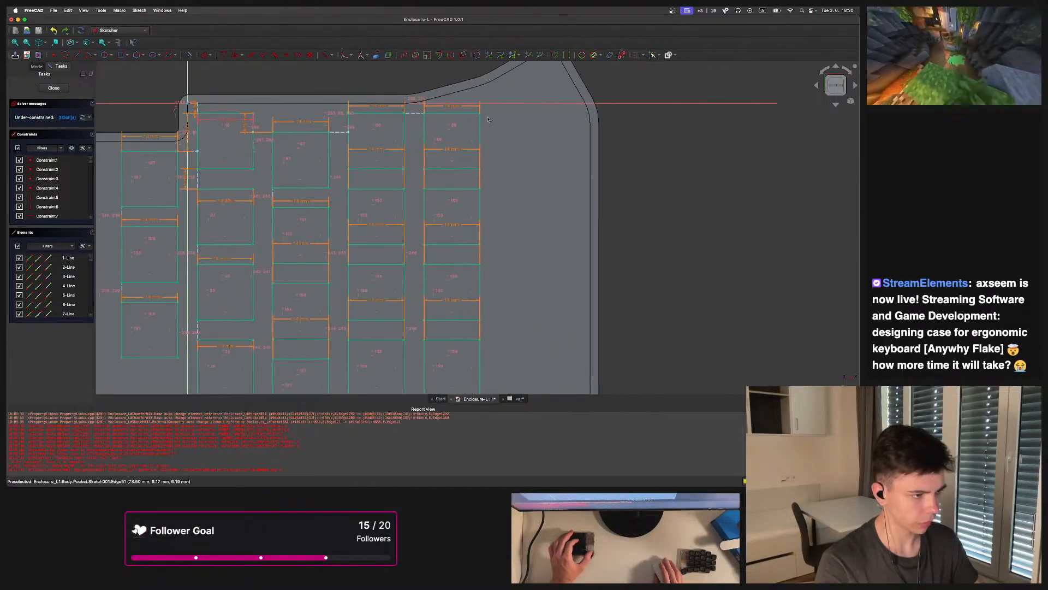
{"action": "left_click_drag", "start_coordinate": [481, 115], "coordinate": [484, 117]}
{"action": "scroll", "coordinate": [485, 117], "scroll_direction": "up", "scroll_amount": 3}
{"action": "scroll", "coordinate": [447, 175], "scroll_direction": "down", "scroll_amount": 2}
{"action": "scroll", "coordinate": [453, 164], "scroll_direction": "up", "scroll_amount": 4}
{"action": "scroll", "coordinate": [473, 202], "scroll_direction": "down", "scroll_amount": 3}
{"action": "middle_click_drag", "start_coordinate": [471, 255], "coordinate": [461, 237]}
{"action": "scroll", "coordinate": [470, 252], "scroll_direction": "down", "scroll_amount": 4}
{"action": "left_click_drag", "start_coordinate": [473, 248], "coordinate": [425, 243]}
{"action": "scroll", "coordinate": [447, 248], "scroll_direction": "up", "scroll_amount": 5}
{"action": "scroll", "coordinate": [440, 250], "scroll_direction": "up", "scroll_amount": 4}
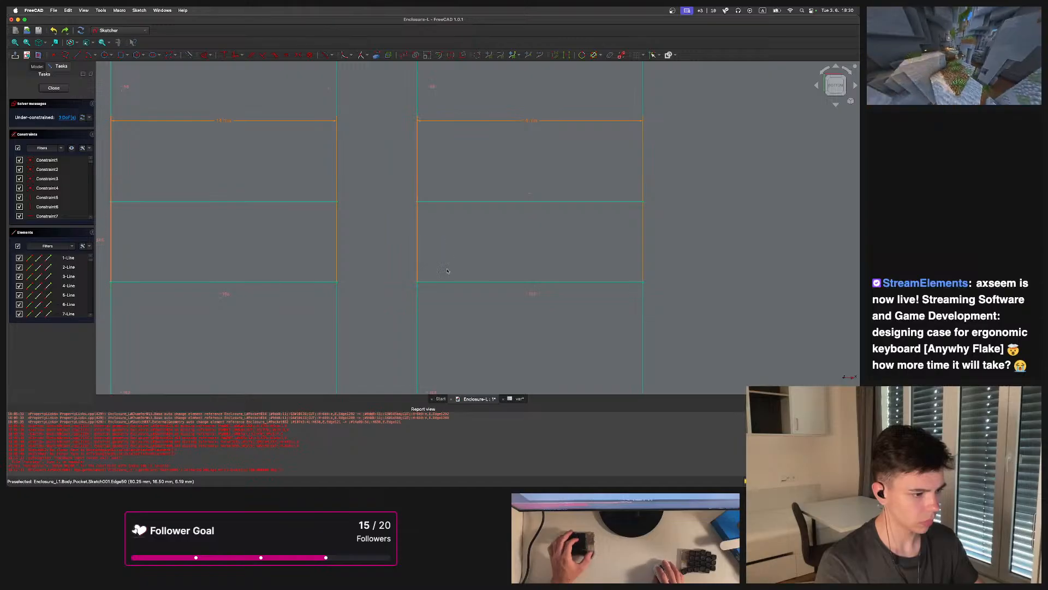
Draw a horizontal line joining the corners of two adjacent key openings
{"action": "middle_click_drag", "start_coordinate": [375, 201], "coordinate": [322, 148]}
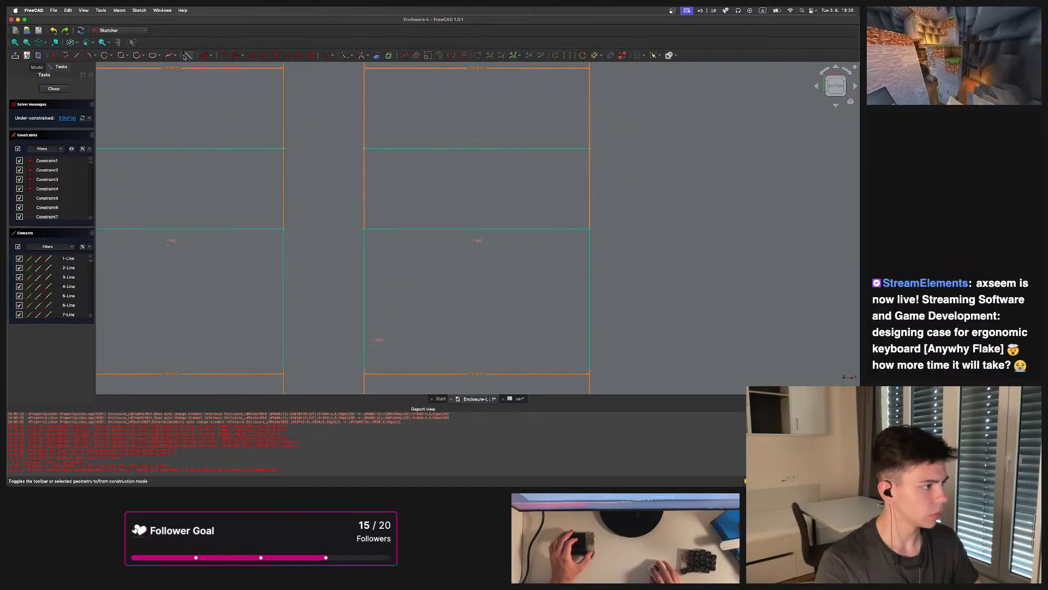
{"action": "left_click", "coordinate": [79, 56]}
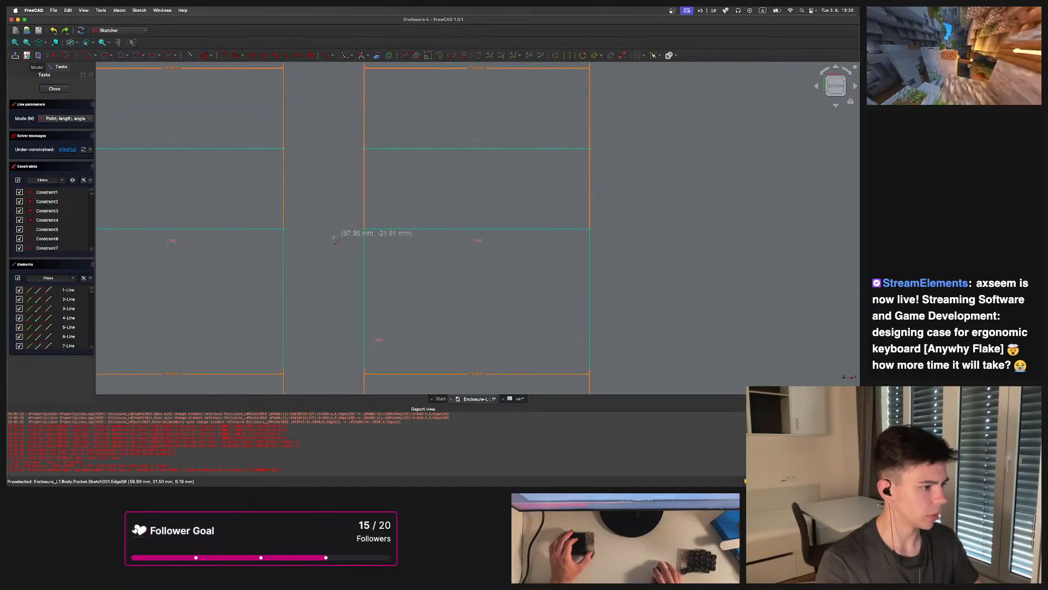
{"action": "left_click", "coordinate": [283, 229]}
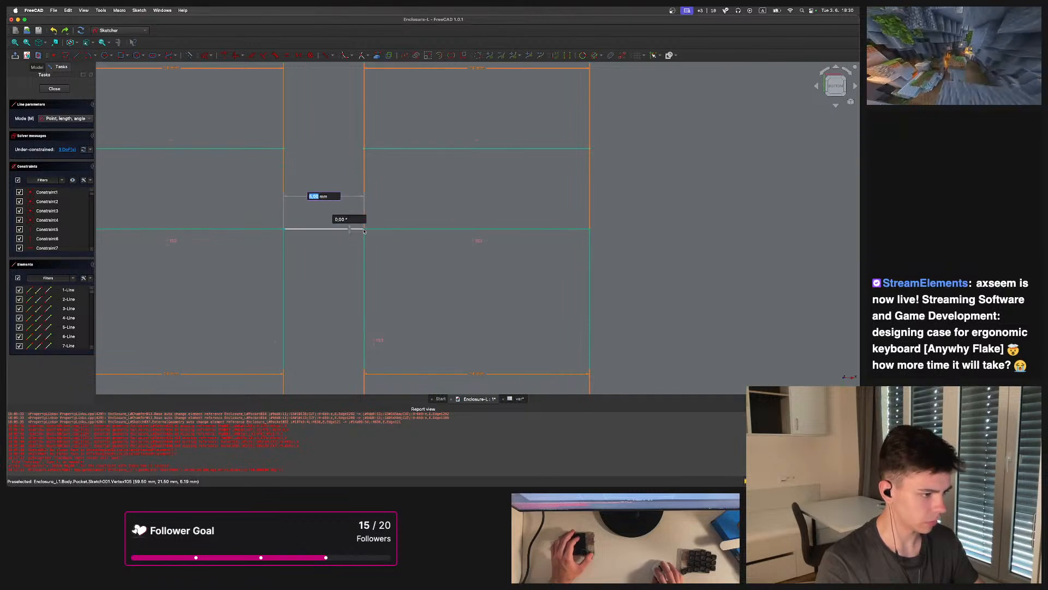
{"action": "left_click", "coordinate": [365, 229]}
{"action": "left_click_drag", "start_coordinate": [363, 230], "coordinate": [394, 234]}
{"action": "key", "text": "super+z"}
Constrain the new line's length with an expression from the var spreadsheet, giving 5 mm
{"action": "left_click", "coordinate": [331, 232]}
{"action": "key", "text": "k"}
{"action": "key", "text": "d"}
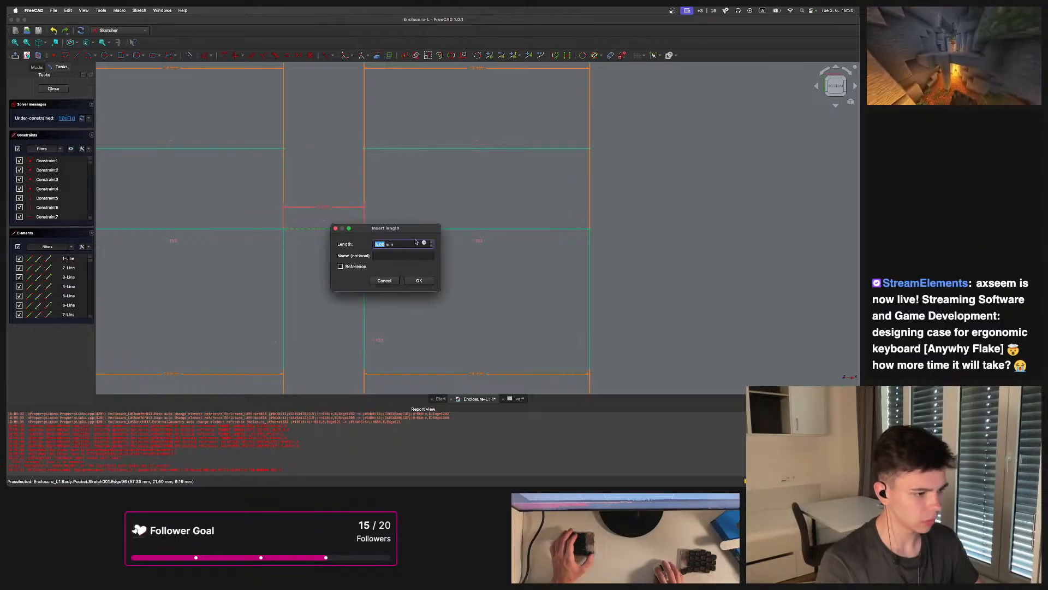
{"action": "left_click", "coordinate": [424, 244]}
{"action": "type", "text": "<<var>>."}
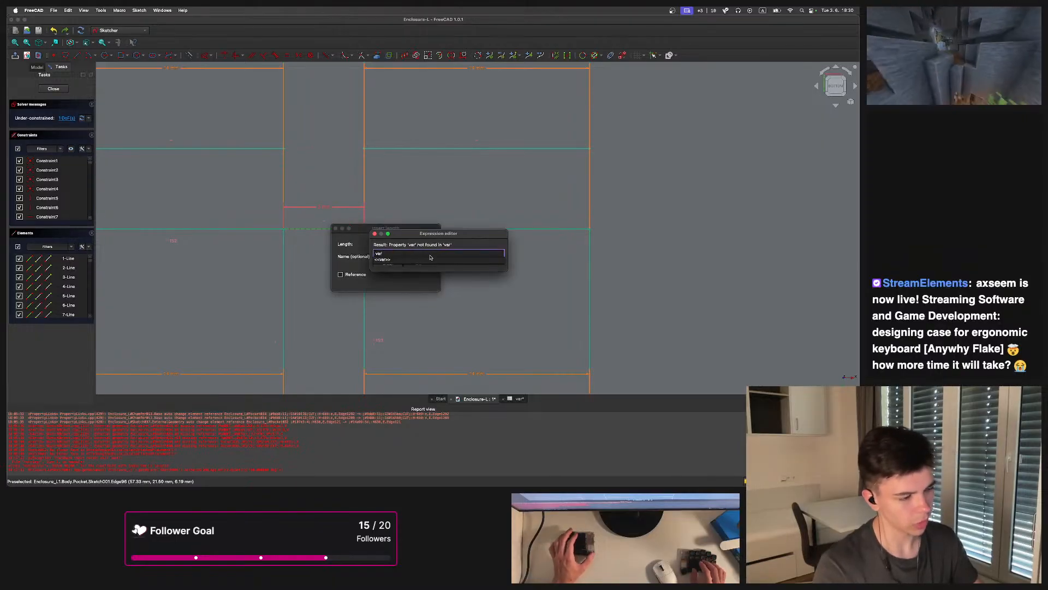
{"action": "type", "text": "key-var"}
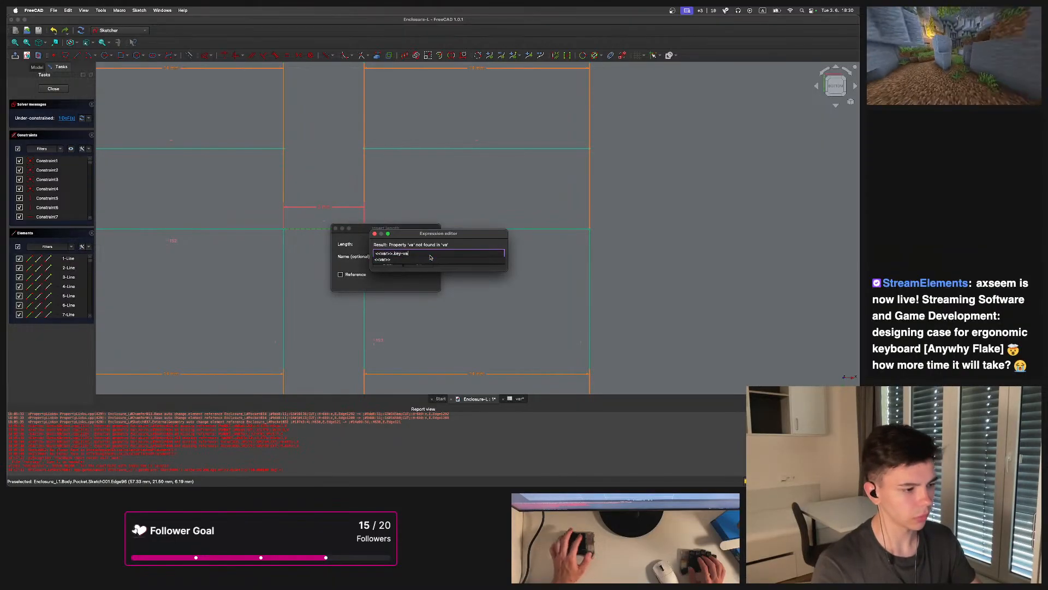
{"action": "key", "text": "BackSpace"}
{"action": "key", "text": "BackSpace"}
{"action": "key", "text": "Down"}
{"action": "type", "text": ".switch"}
{"action": "key", "text": "Return"}
{"action": "left_click", "coordinate": [422, 265]}
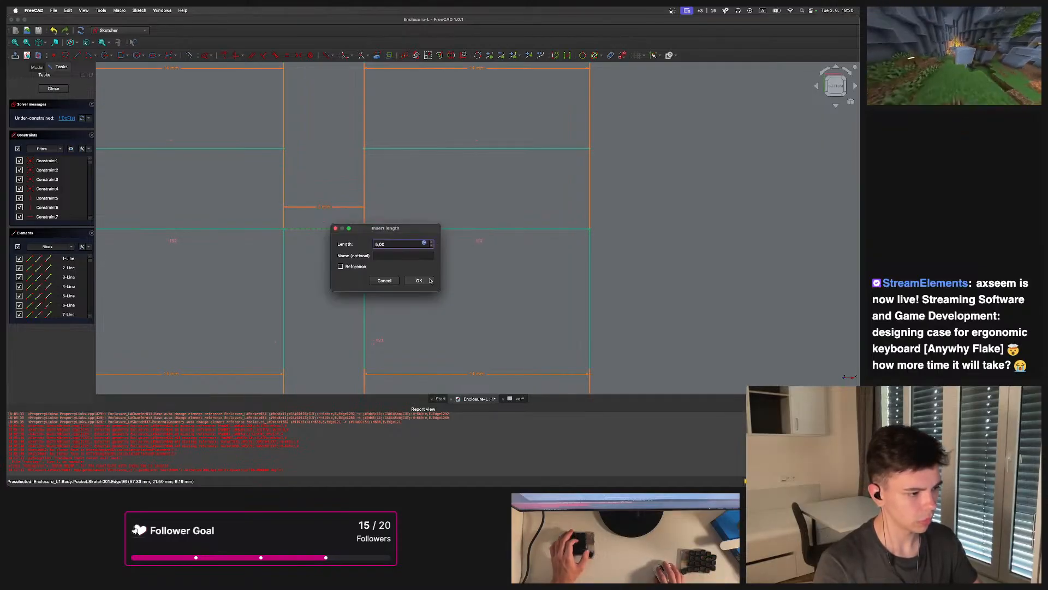
{"action": "key", "text": "Return"}
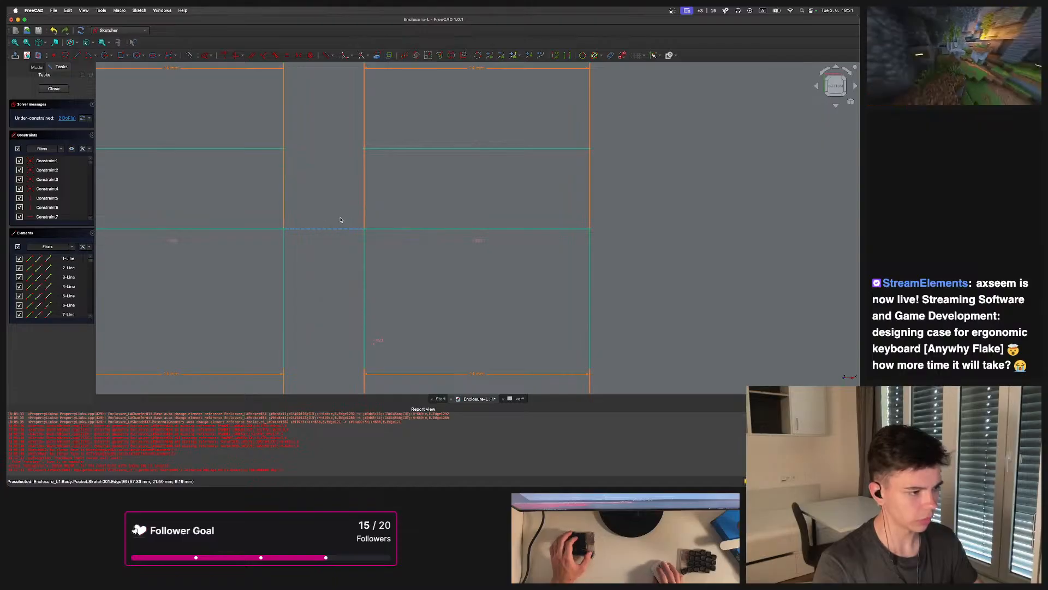
Pan and zoom across the sketch to inspect the key openings' constraints
{"action": "scroll", "coordinate": [339, 227], "scroll_direction": "down", "scroll_amount": 5}
{"action": "scroll", "coordinate": [352, 239], "scroll_direction": "down", "scroll_amount": 3}
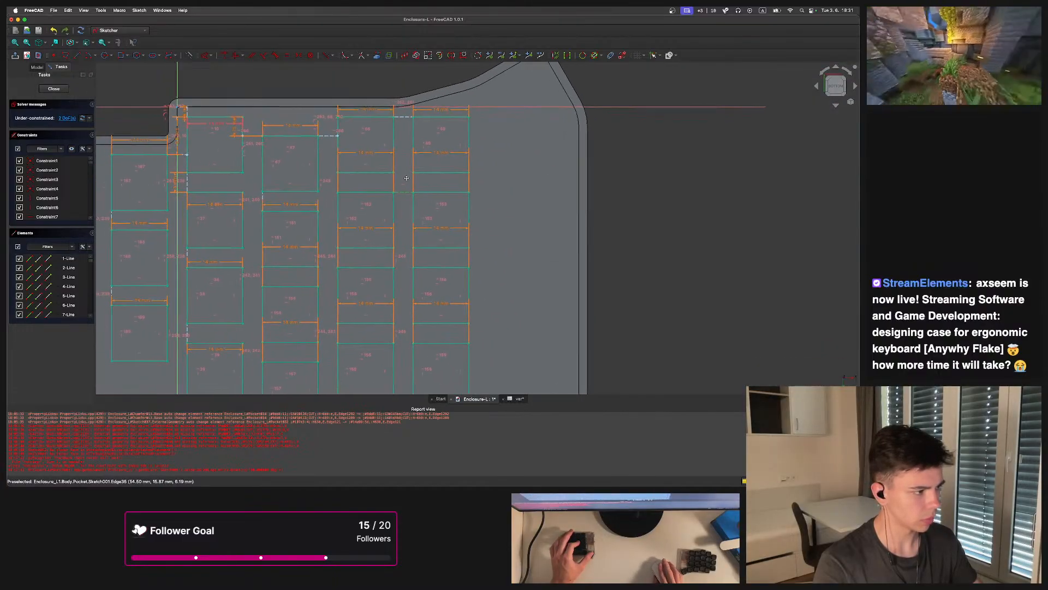
{"action": "scroll", "coordinate": [223, 129], "scroll_direction": "up", "scroll_amount": 6}
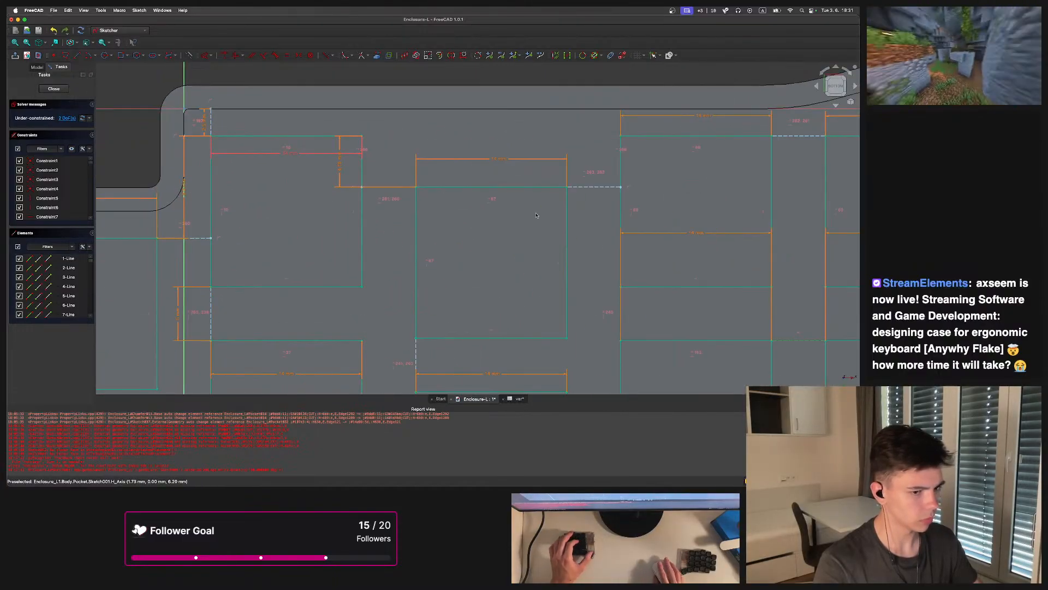
{"action": "scroll", "coordinate": [489, 202], "scroll_direction": "down", "scroll_amount": 4}
{"action": "scroll", "coordinate": [341, 143], "scroll_direction": "up", "scroll_amount": 4}
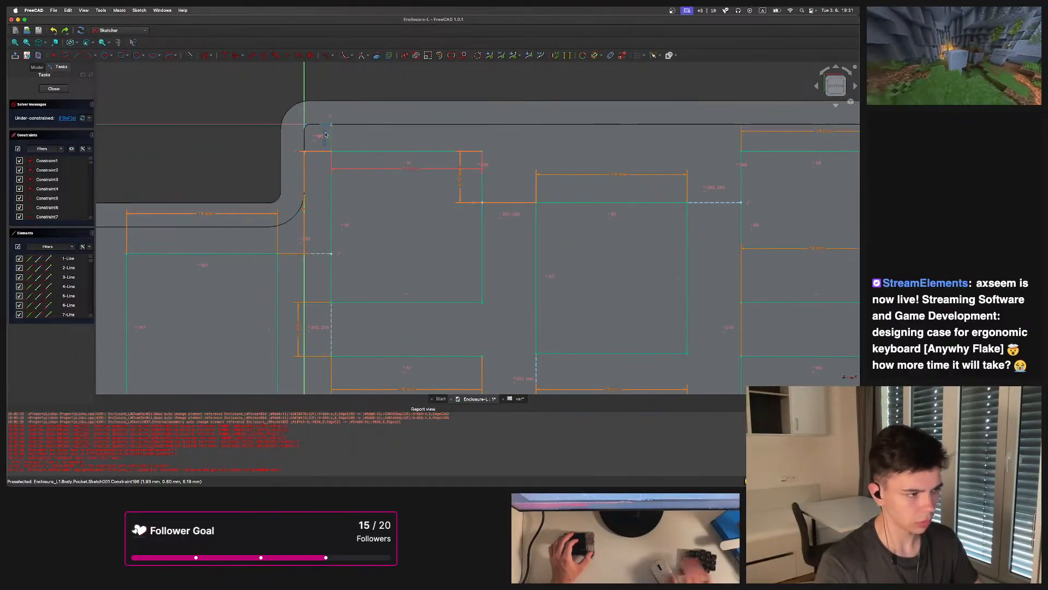
{"action": "scroll", "coordinate": [457, 212], "scroll_direction": "down", "scroll_amount": 5}
{"action": "scroll", "coordinate": [457, 212], "scroll_direction": "up", "scroll_amount": 3}
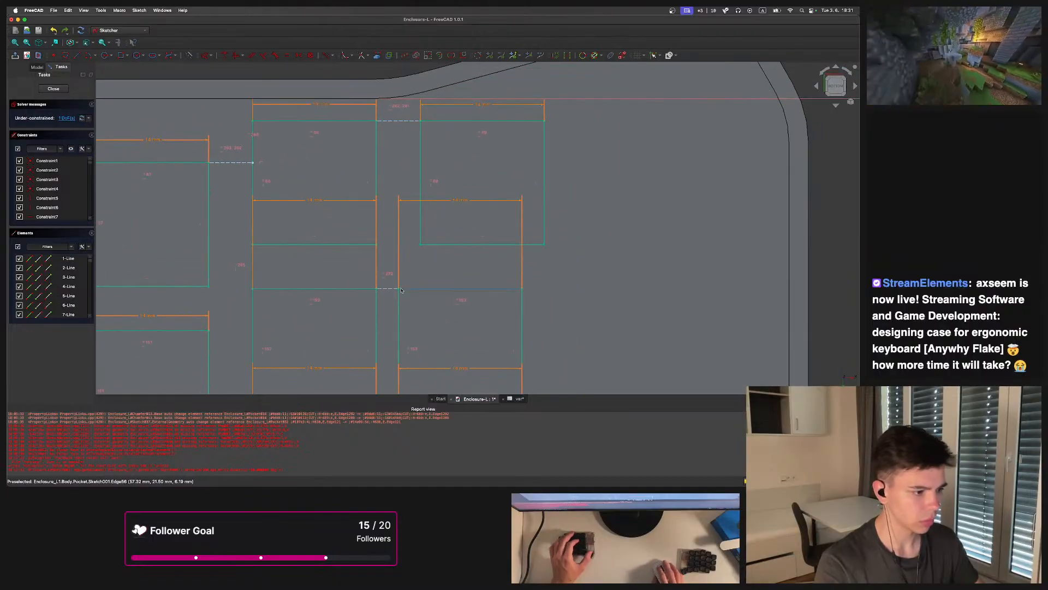
{"action": "scroll", "coordinate": [396, 262], "scroll_direction": "down", "scroll_amount": 3}
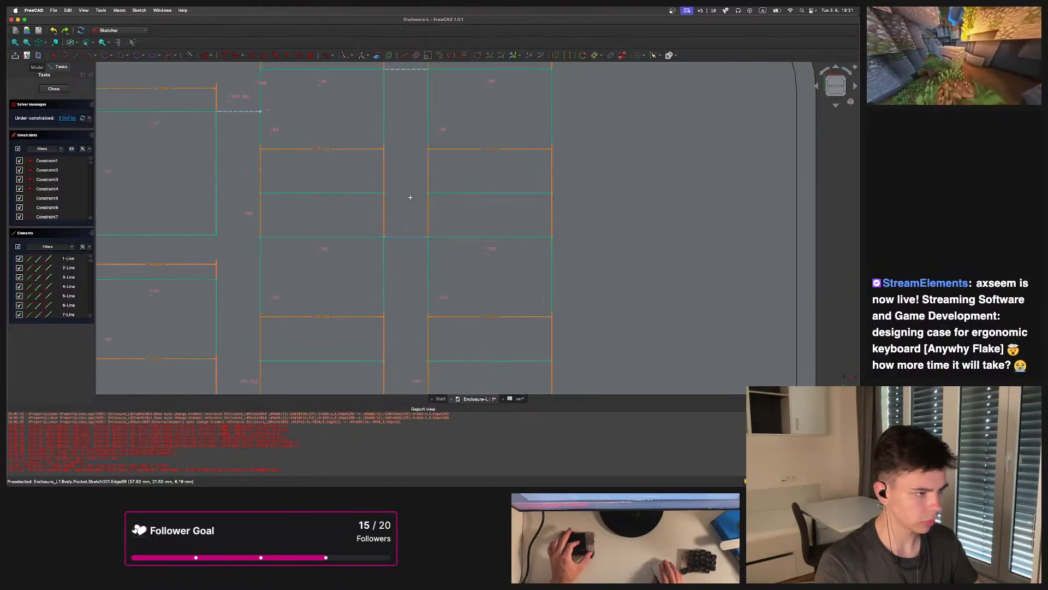
{"action": "scroll", "coordinate": [391, 206], "scroll_direction": "down", "scroll_amount": 2}
{"action": "scroll", "coordinate": [387, 196], "scroll_direction": "up", "scroll_amount": 3}
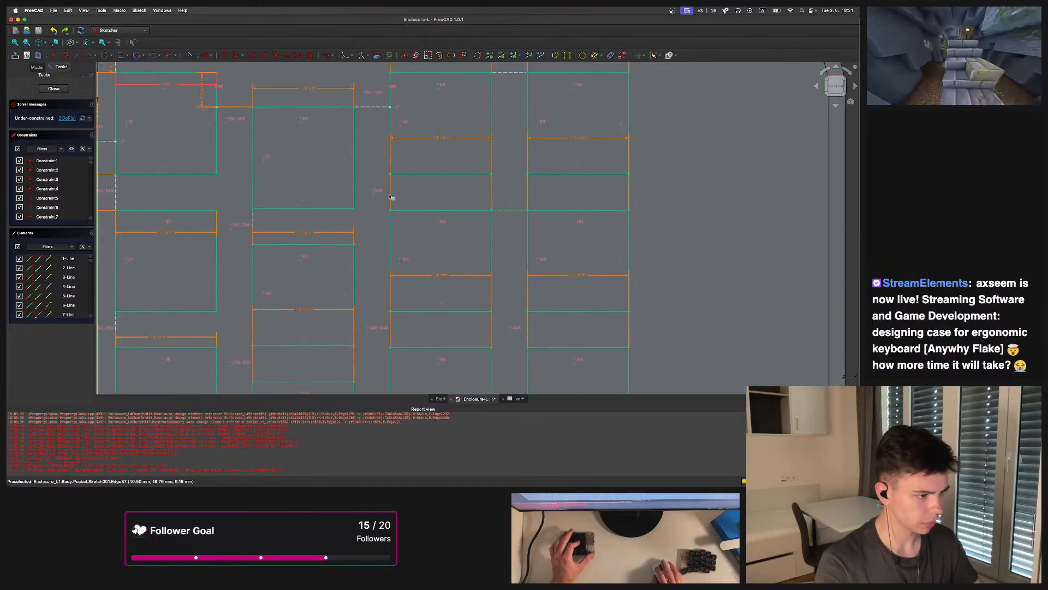
Apply an equal constraint to an edge of a right-column key opening
{"action": "left_click", "coordinate": [389, 194]}
{"action": "key", "text": "e"}
{"action": "scroll", "coordinate": [437, 199], "scroll_direction": "down", "scroll_amount": 2}
{"action": "scroll", "coordinate": [508, 163], "scroll_direction": "up", "scroll_amount": 3}
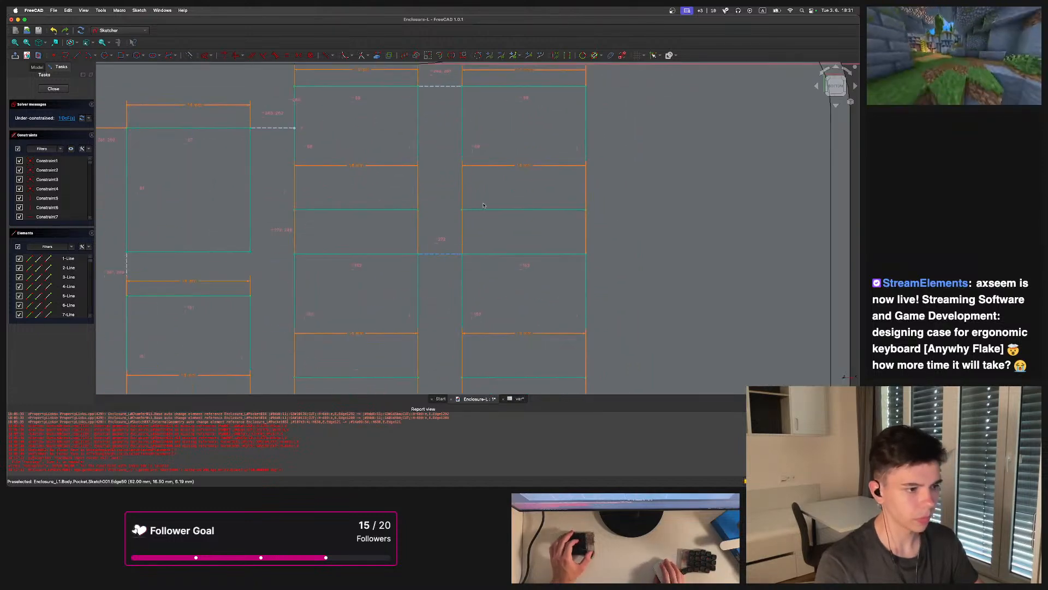
Delete three constraints from the right-column key openings
{"action": "key", "text": "g"}
{"action": "key", "text": "l"}
{"action": "scroll", "coordinate": [432, 208], "scroll_direction": "down", "scroll_amount": 1}
{"action": "scroll", "coordinate": [399, 207], "scroll_direction": "up", "scroll_amount": 3}
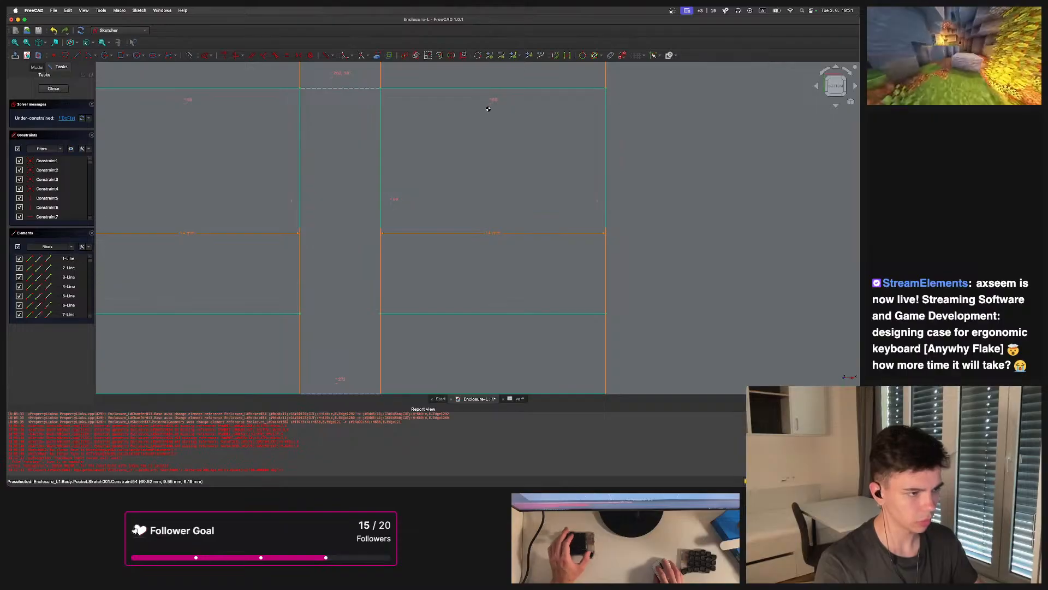
{"action": "key", "text": "Delete"}
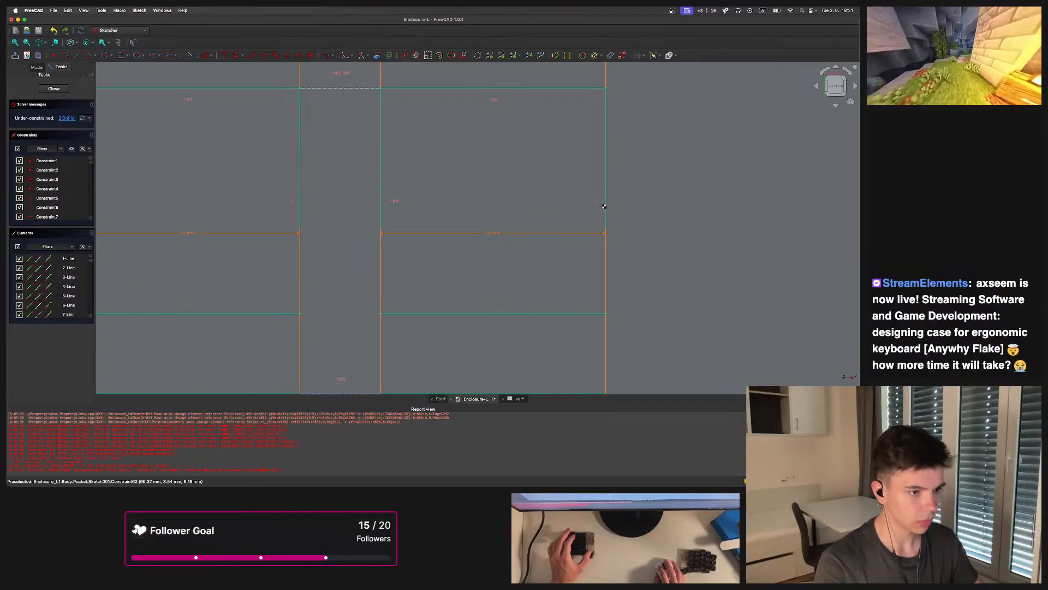
{"action": "left_click", "coordinate": [599, 201]}
{"action": "key", "text": "Delete"}
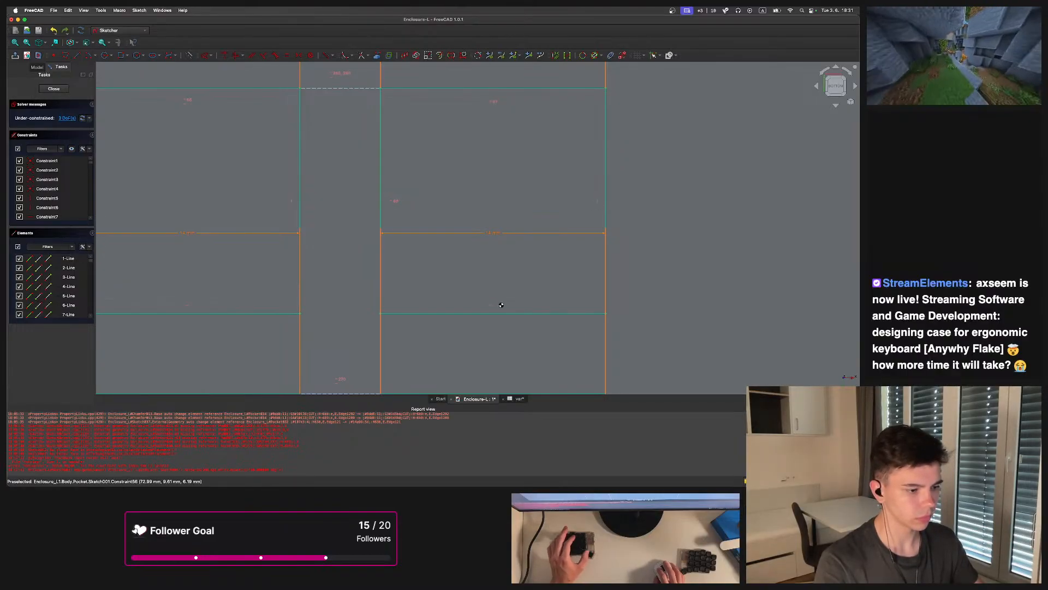
{"action": "left_click", "coordinate": [494, 307]}
{"action": "key", "text": "Delete"}
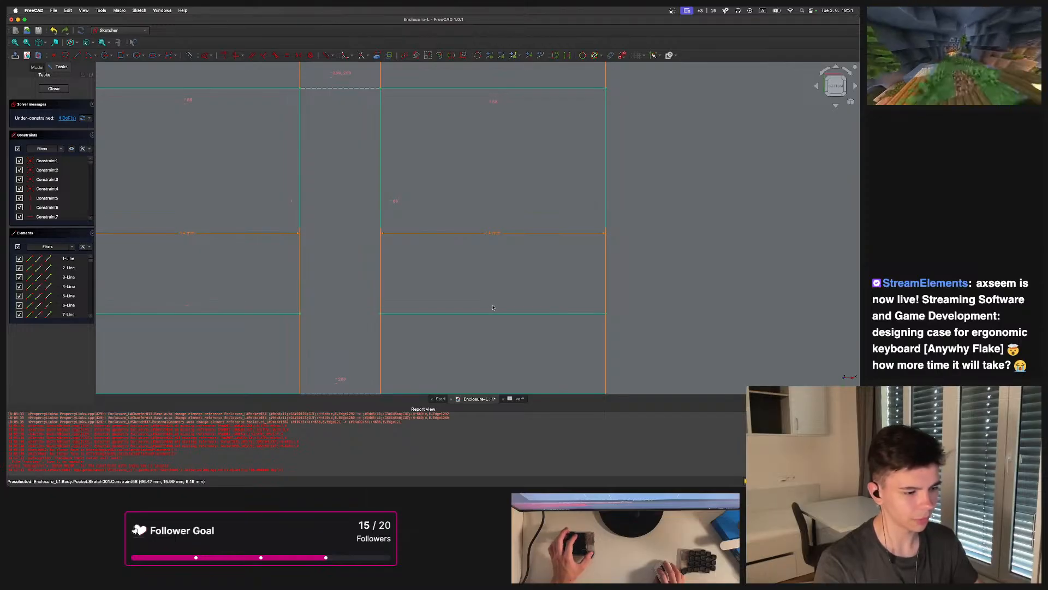
Drag the top-right key opening's edges and corners to test how it moves
{"action": "scroll", "coordinate": [493, 309], "scroll_direction": "down", "scroll_amount": 5}
{"action": "scroll", "coordinate": [486, 296], "scroll_direction": "up", "scroll_amount": 3}
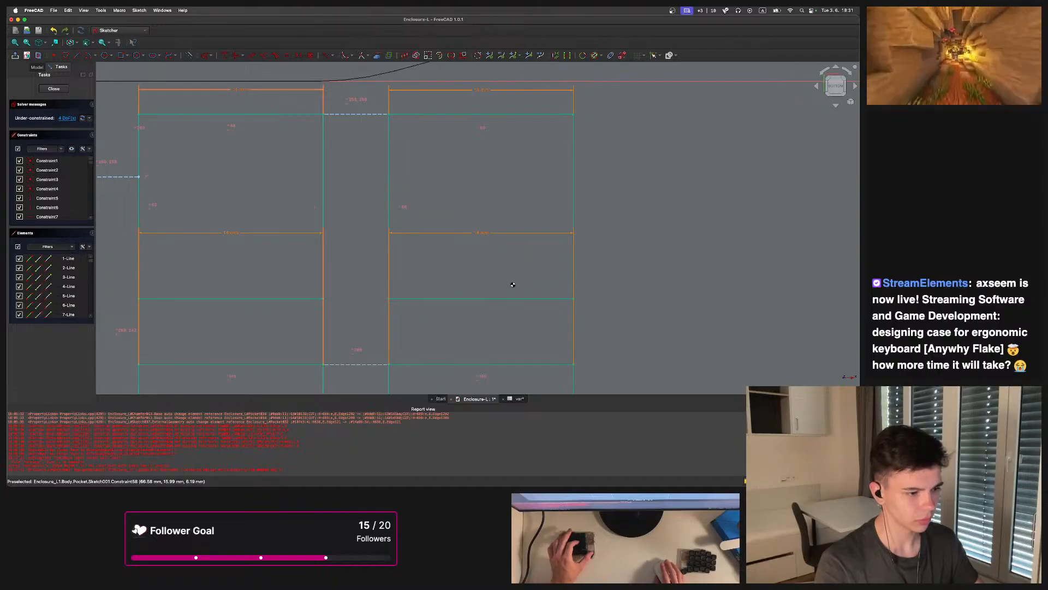
{"action": "middle_click_drag", "start_coordinate": [503, 285], "coordinate": [476, 301]}
{"action": "left_click_drag", "start_coordinate": [546, 315], "coordinate": [587, 278]}
{"action": "key", "text": "super+z"}
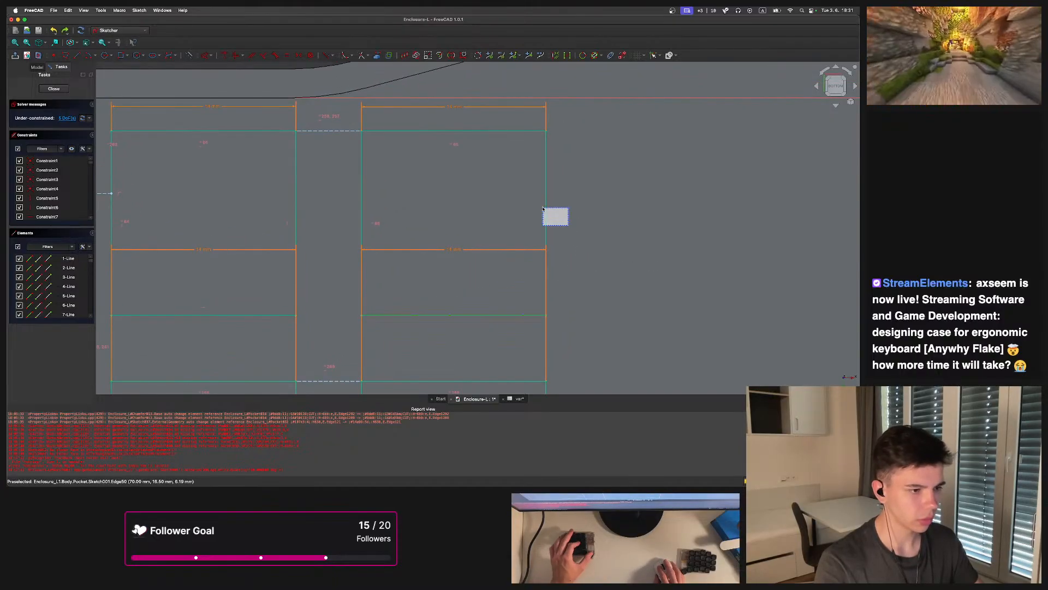
{"action": "left_click", "coordinate": [360, 199]}
{"action": "key", "text": "p"}
{"action": "left_click_drag", "start_coordinate": [497, 126], "coordinate": [496, 125]}
{"action": "key", "text": "p"}
{"action": "left_click_drag", "start_coordinate": [563, 177], "coordinate": [533, 155]}
{"action": "left_click_drag", "start_coordinate": [520, 134], "coordinate": [499, 117]}
{"action": "key", "text": "p"}
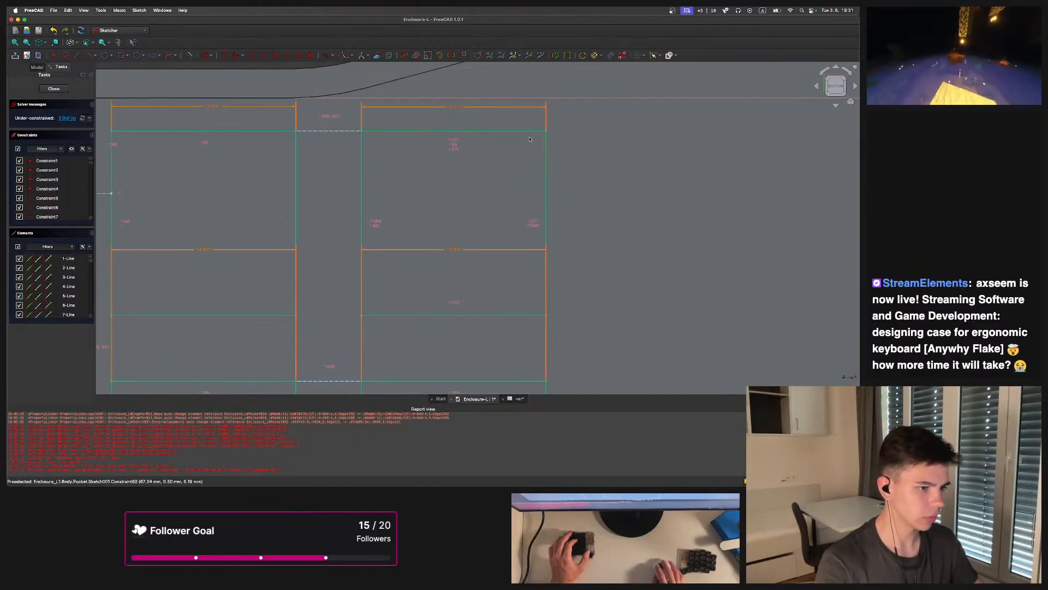
Constrain the top-right key opening's top edge to an angle of -180+15 degrees to tilt it
{"action": "mouse_move", "coordinate": [547, 130]}
{"action": "left_mouse_down"}
{"action": "mouse_move", "coordinate": [569, 90]}
{"action": "mouse_move", "coordinate": [538, 83]}
{"action": "left_mouse_up"}
{"action": "left_click", "coordinate": [441, 107]}
{"action": "key", "text": "k"}
{"action": "key", "text": "a"}
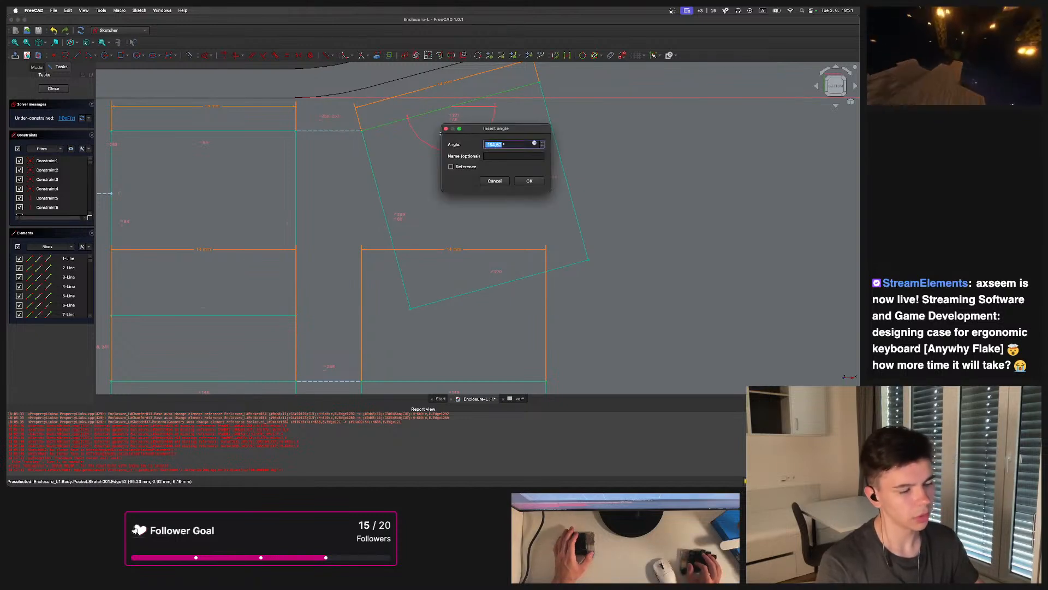
{"action": "type", "text": "-180+15"}
{"action": "key", "text": "Return"}
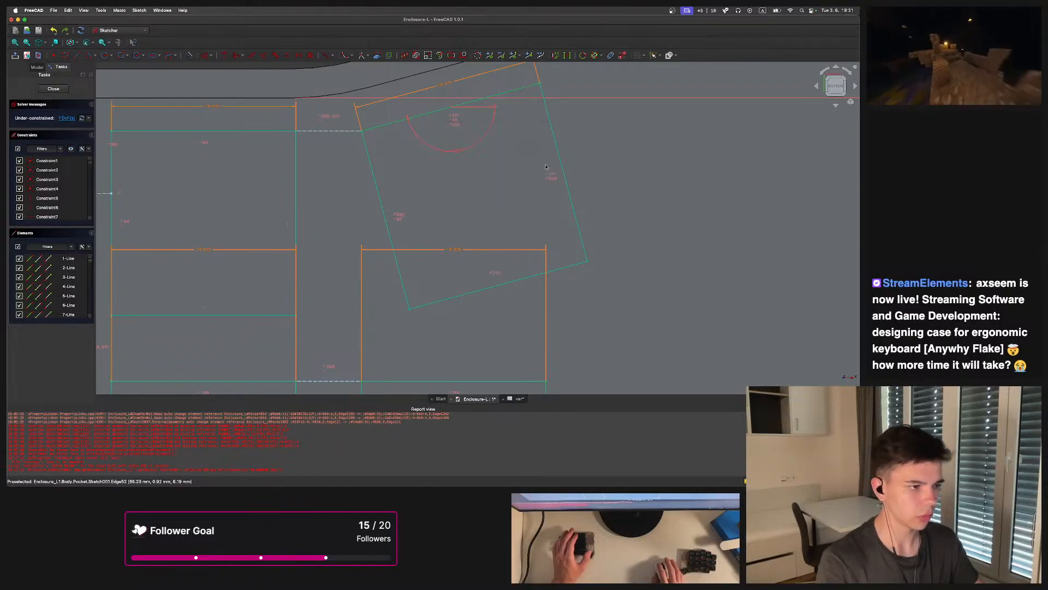
Zoom out and back in to inspect the tilted key opening within the enclosure outline
{"action": "middle_click_drag", "start_coordinate": [580, 135], "coordinate": [561, 163]}
{"action": "scroll", "coordinate": [561, 164], "scroll_direction": "down", "scroll_amount": 10}
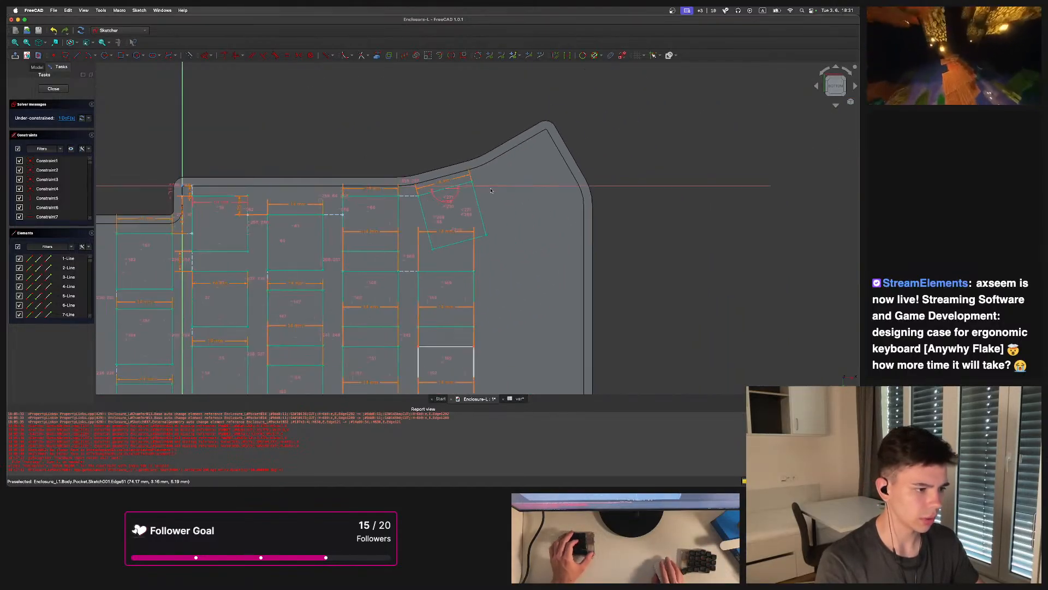
{"action": "scroll", "coordinate": [483, 169], "scroll_direction": "up", "scroll_amount": 1}
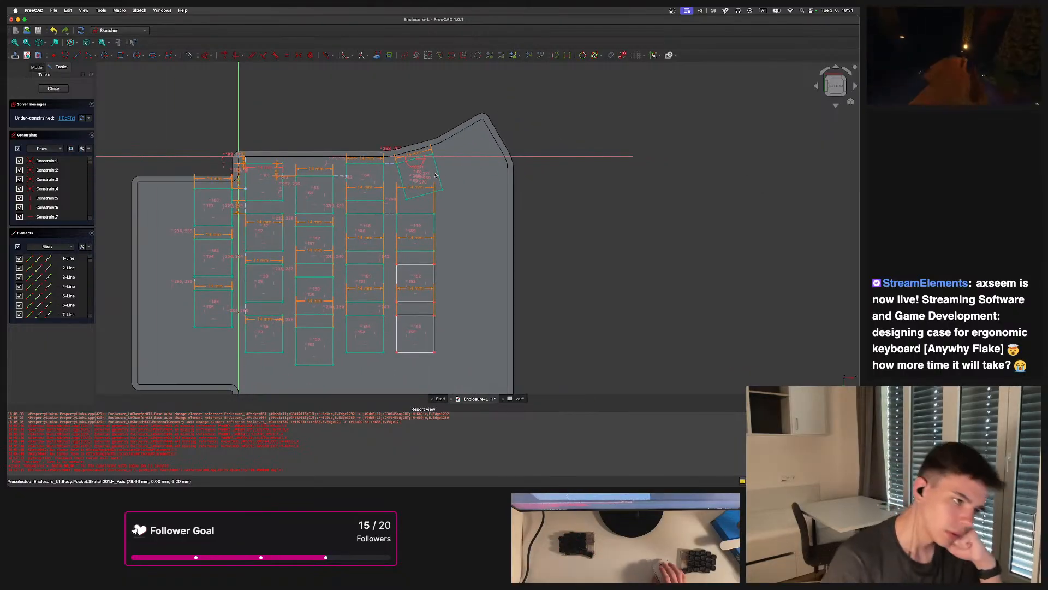
{"action": "scroll", "coordinate": [432, 172], "scroll_direction": "up", "scroll_amount": 2}
{"action": "scroll", "coordinate": [433, 172], "scroll_direction": "up", "scroll_amount": 3}
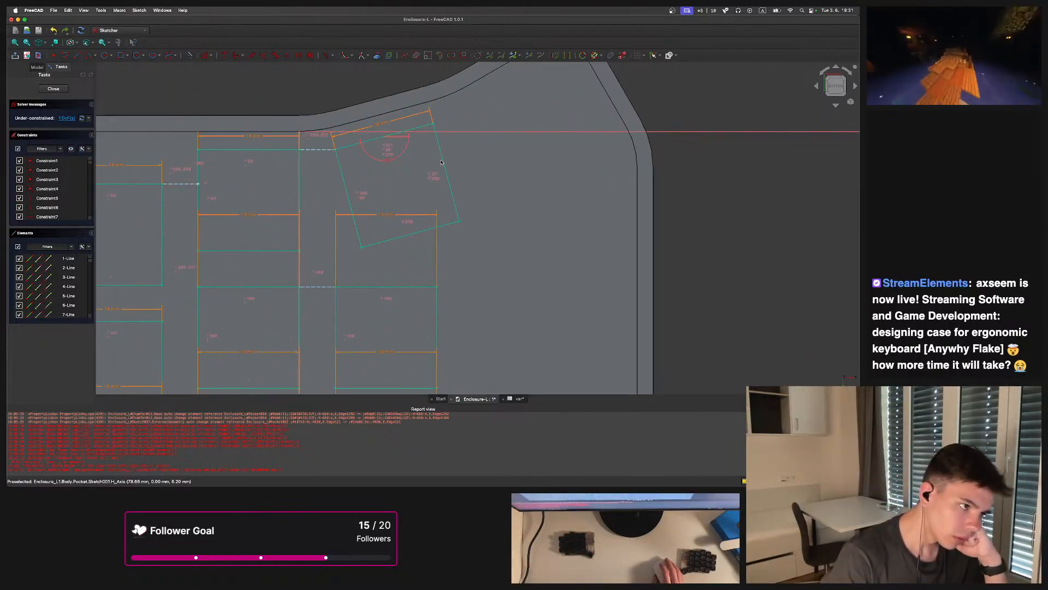
{"action": "scroll", "coordinate": [445, 163], "scroll_direction": "down", "scroll_amount": 2}
{"action": "scroll", "coordinate": [443, 169], "scroll_direction": "down", "scroll_amount": 3}
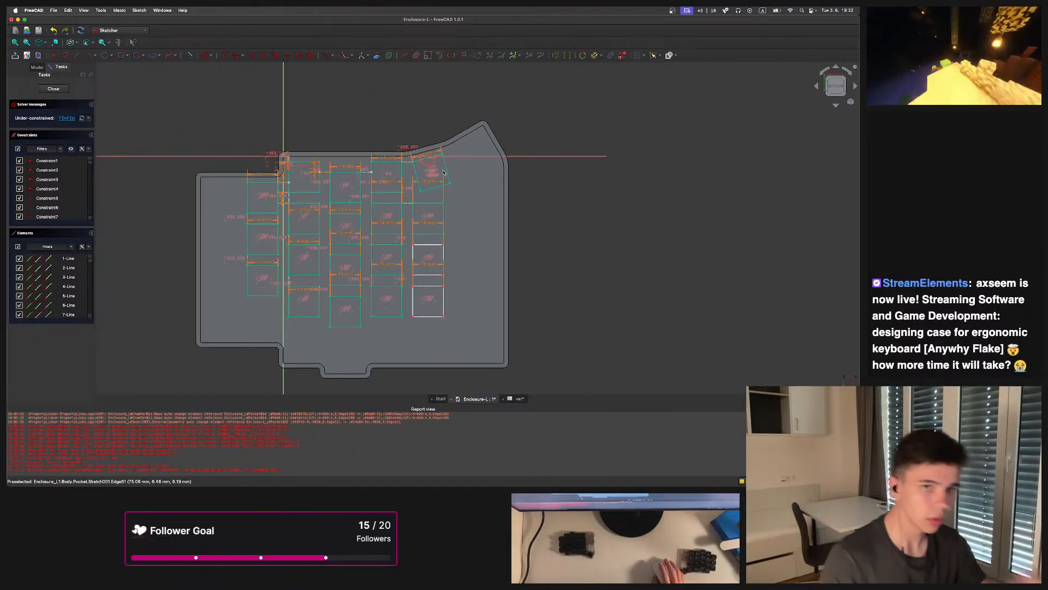
Switch to KiCad by launching it, approving the downloaded-app prompt and starting with default settings
{"action": "key", "text": "super+space"}
{"action": "type", "text": "kic"}
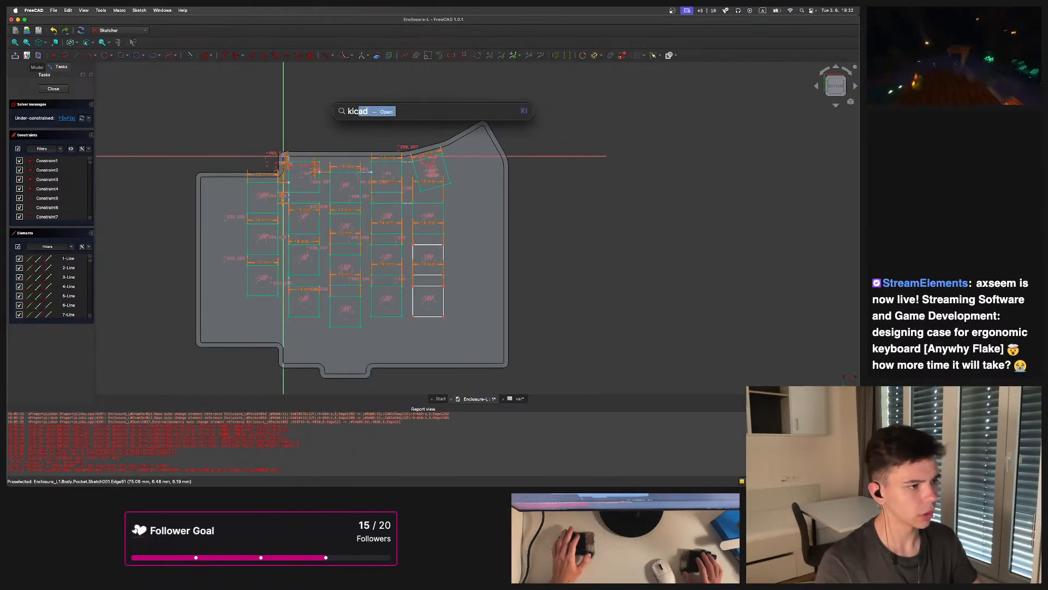
{"action": "type", "text": "ad"}
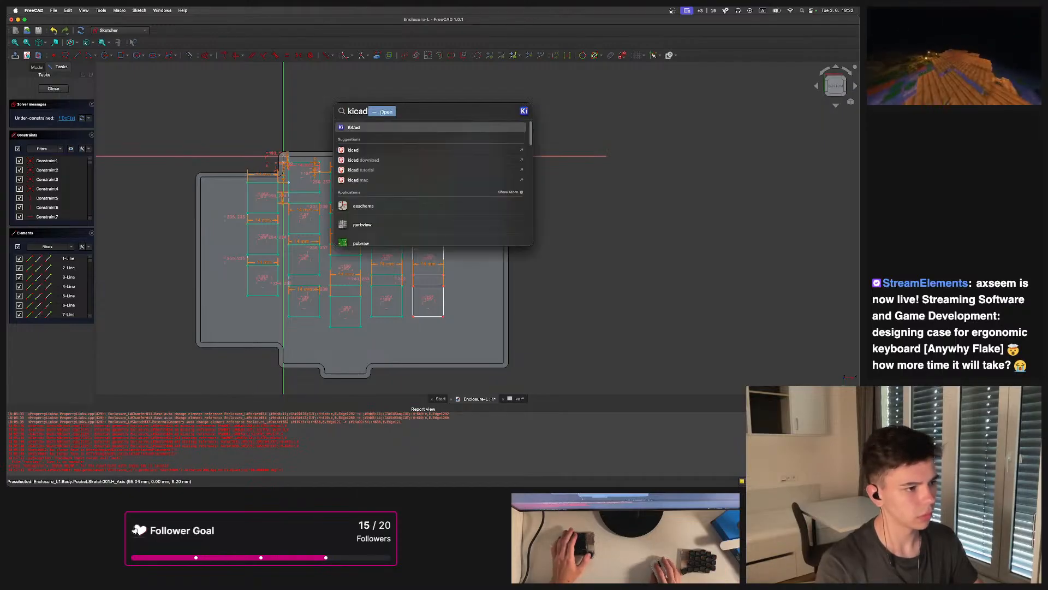
{"action": "key", "text": "Return"}
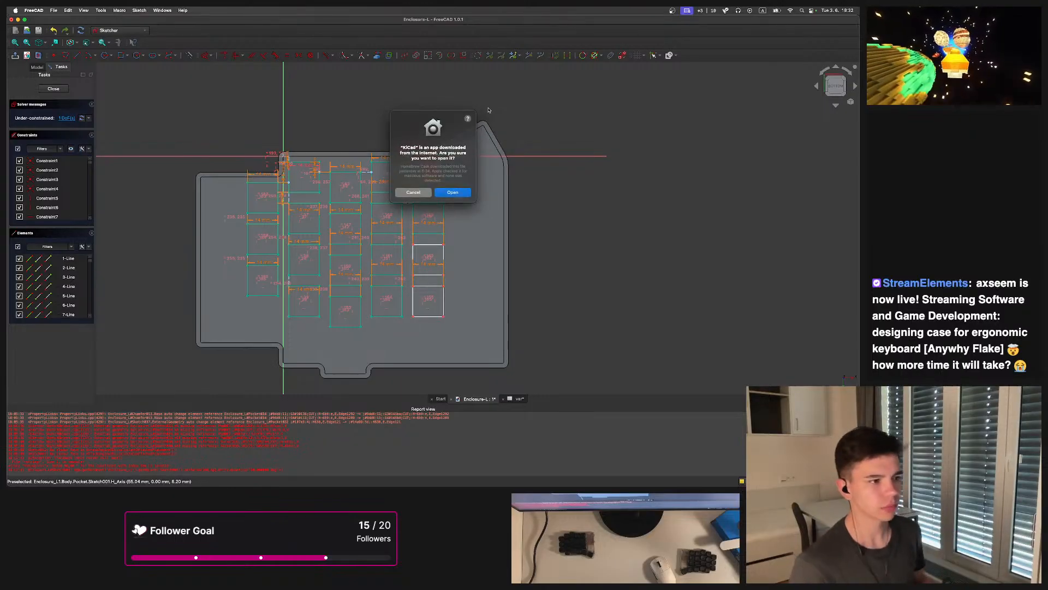
{"action": "left_click", "coordinate": [453, 192]}
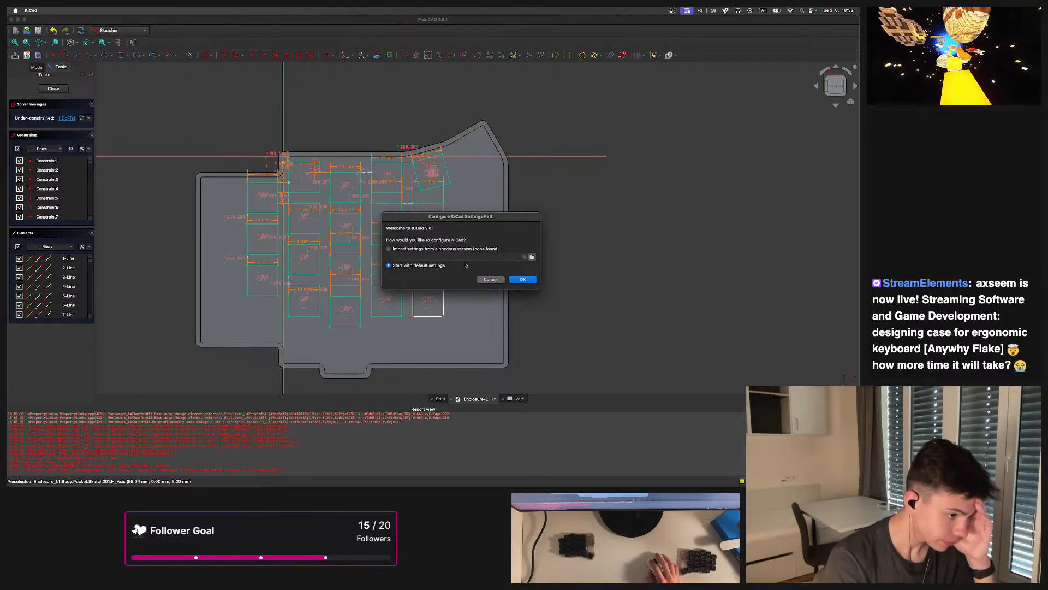
{"action": "left_click", "coordinate": [522, 279]}
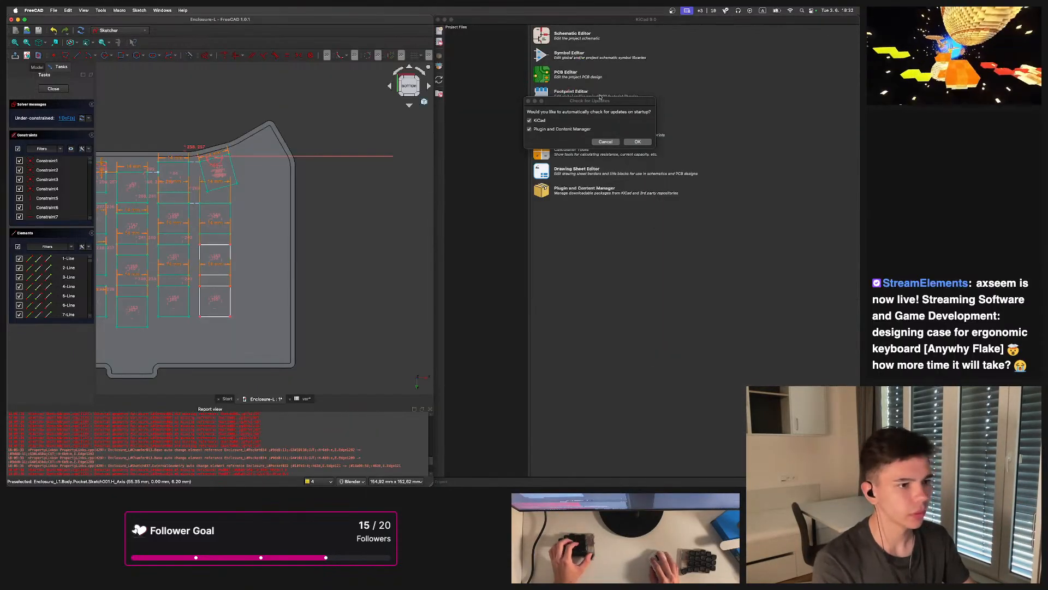
Turn off KiCad's automatic update check on startup and maximize the KiCad window
{"action": "left_click", "coordinate": [570, 102]}
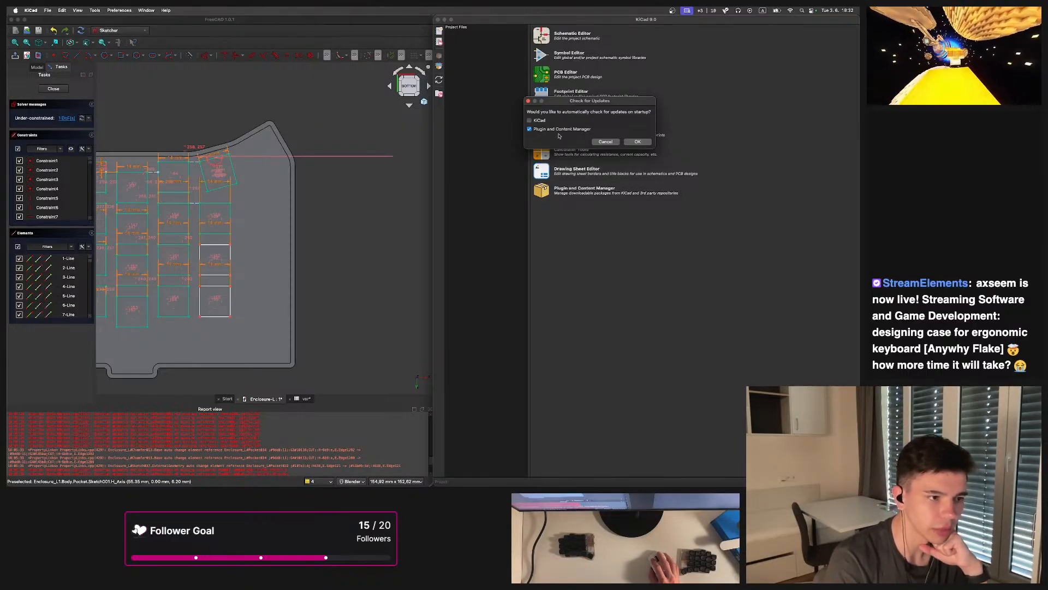
{"action": "left_click", "coordinate": [633, 141]}
{"action": "left_click", "coordinate": [524, 18]}
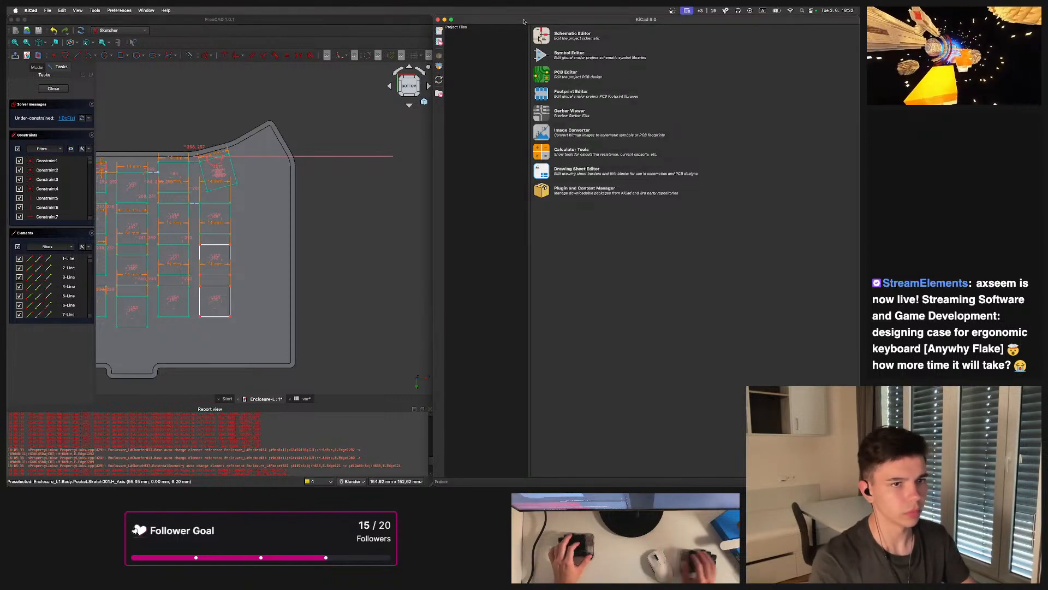
{"action": "key", "text": "super+Tab"}
{"action": "key", "text": "alt+shift+4"}
{"action": "key", "text": "alt+4"}
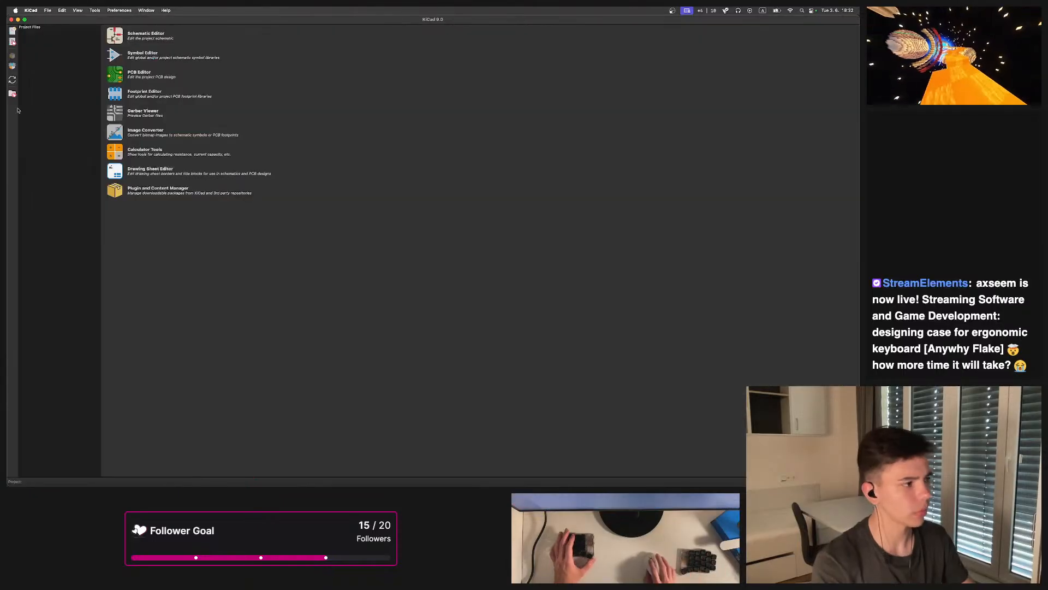
Open the existing project Flake-L.kicad_pro from the Anywhy/Flake/pcb/Flake-L folder
{"action": "left_click", "coordinate": [61, 11]}
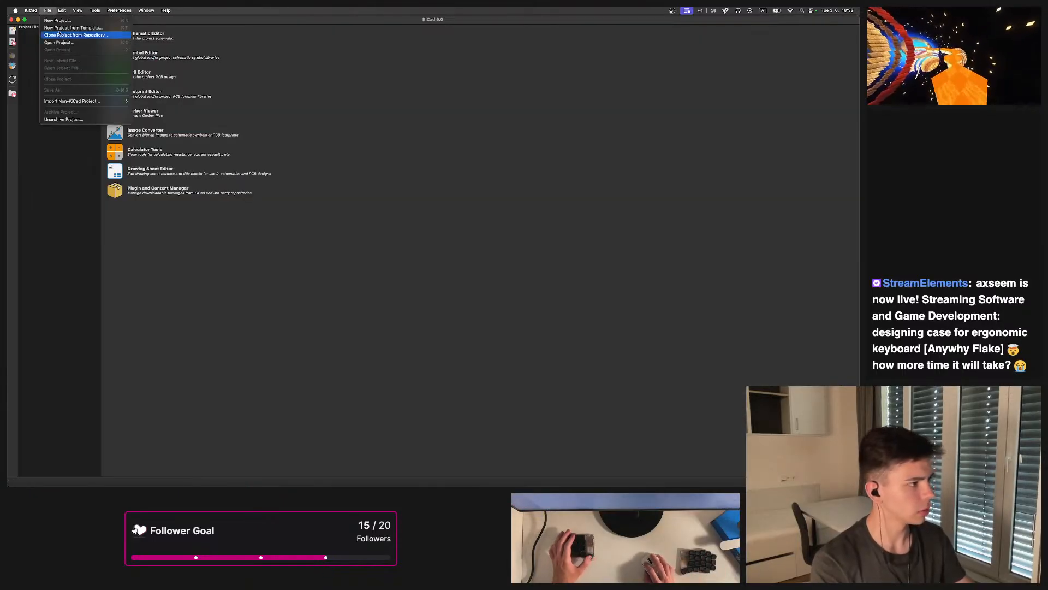
{"action": "left_click", "coordinate": [162, 63]}
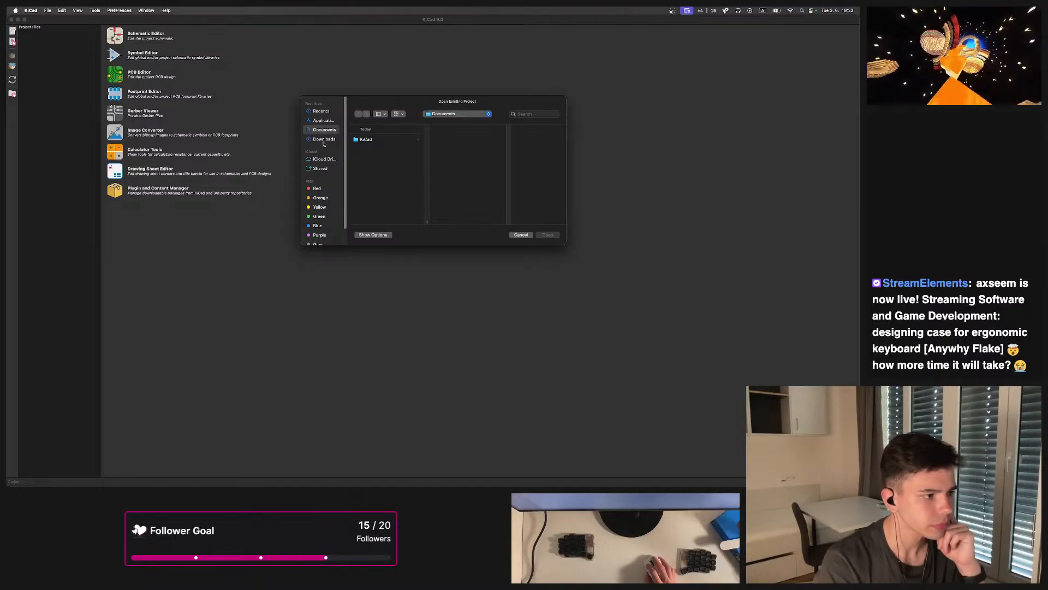
{"action": "left_click", "coordinate": [458, 114]}
{"action": "left_click", "coordinate": [453, 125]}
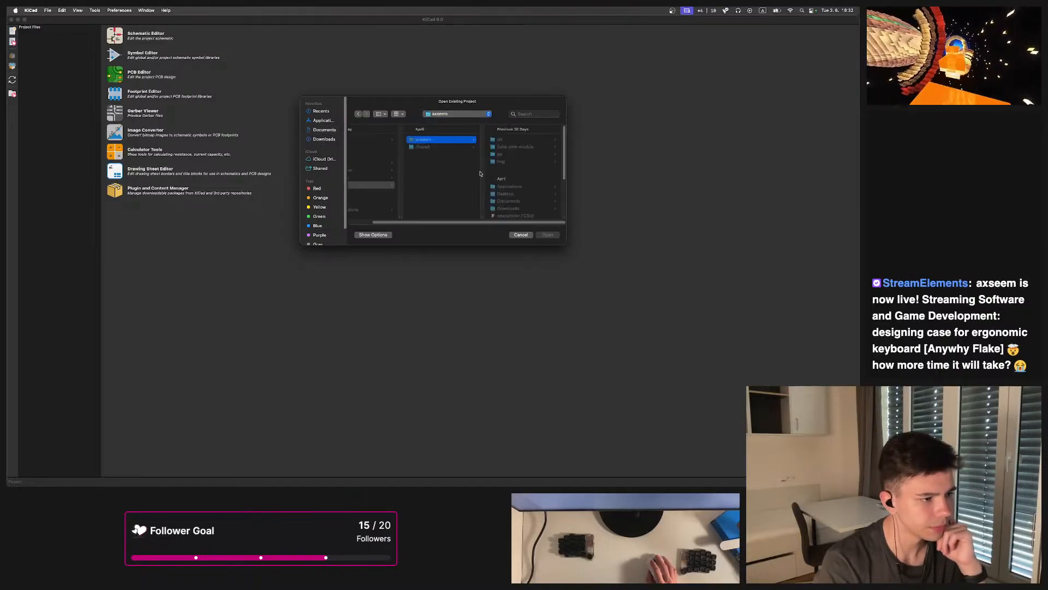
{"action": "scroll", "coordinate": [513, 197], "scroll_direction": "down", "scroll_amount": 3}
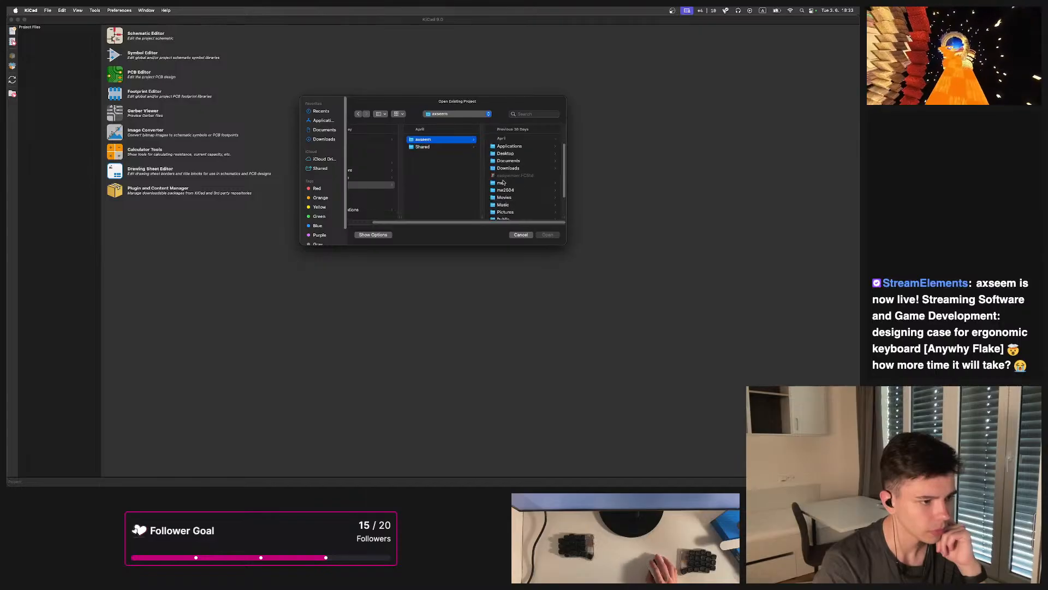
{"action": "left_click", "coordinate": [519, 179]}
{"action": "left_click", "coordinate": [438, 190]}
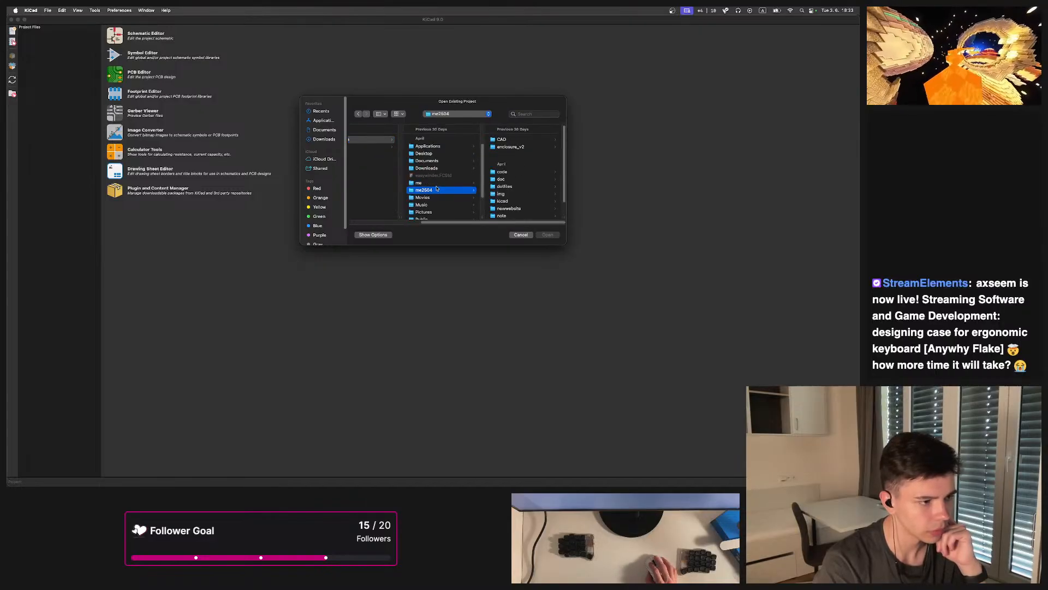
{"action": "left_click", "coordinate": [436, 185]}
{"action": "left_click", "coordinate": [436, 190]}
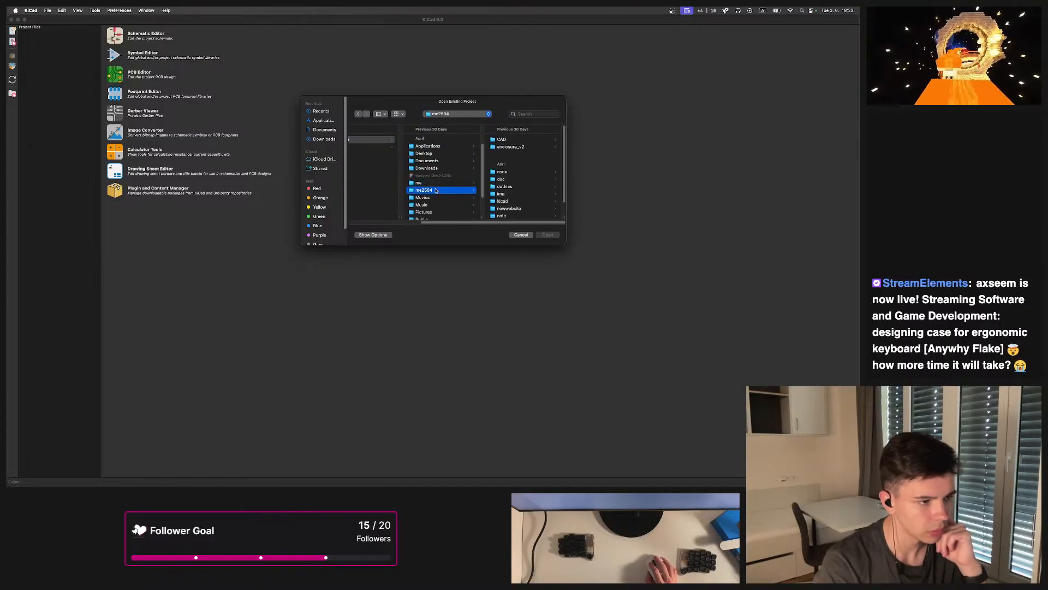
{"action": "scroll", "coordinate": [519, 180], "scroll_direction": "down", "scroll_amount": 2}
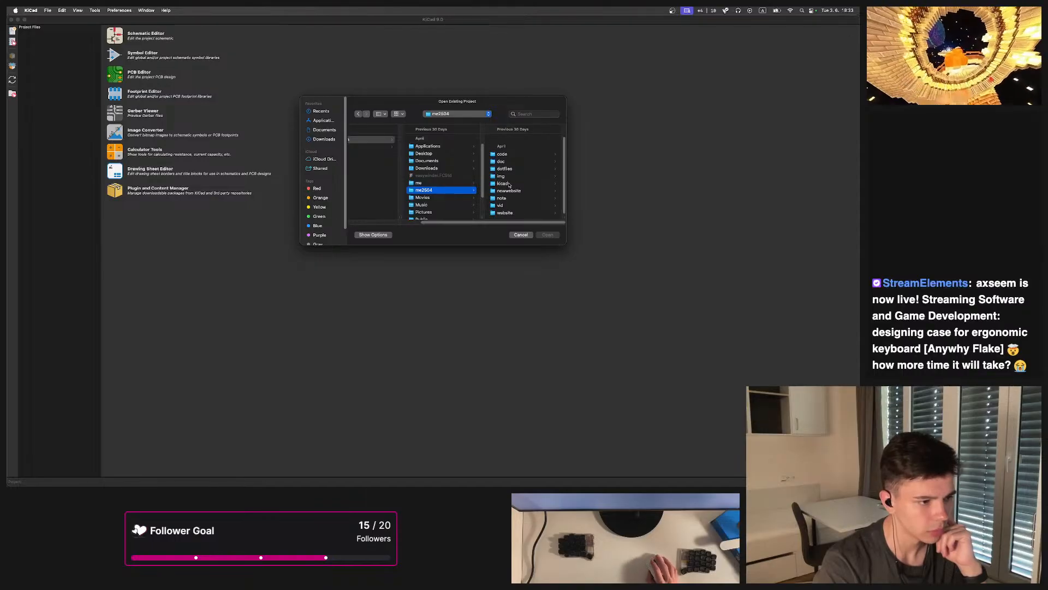
{"action": "left_click", "coordinate": [505, 183]}
{"action": "left_click", "coordinate": [508, 147]}
{"action": "left_click", "coordinate": [507, 155]}
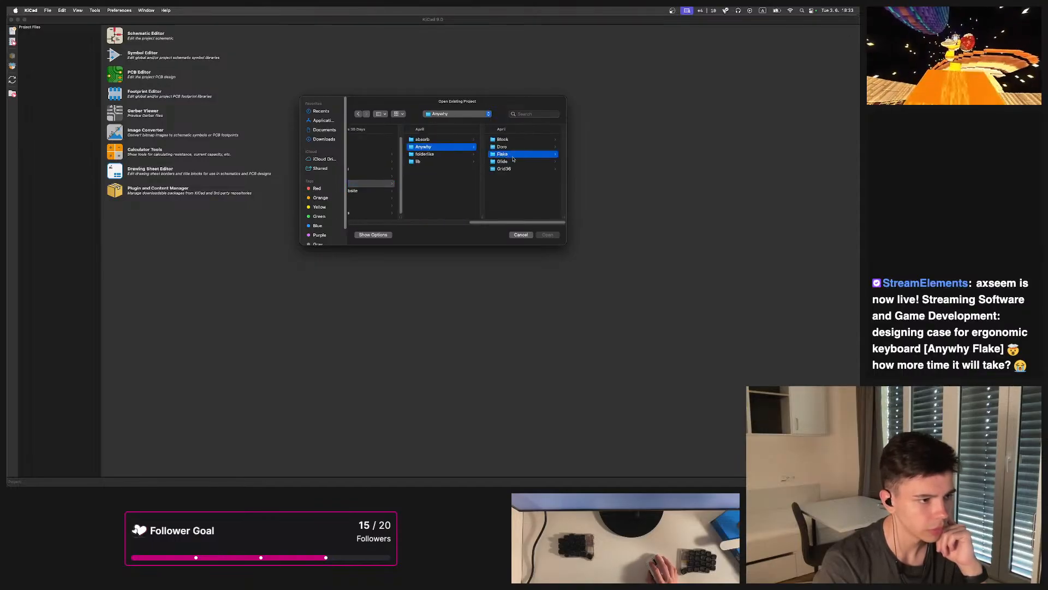
{"action": "left_click", "coordinate": [502, 161]}
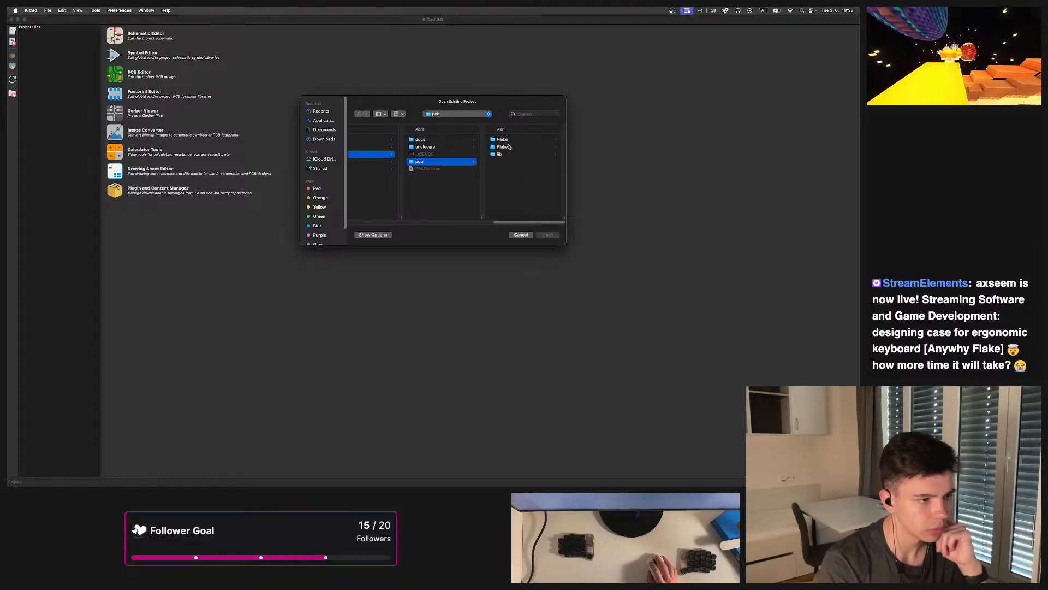
{"action": "left_click", "coordinate": [503, 147]}
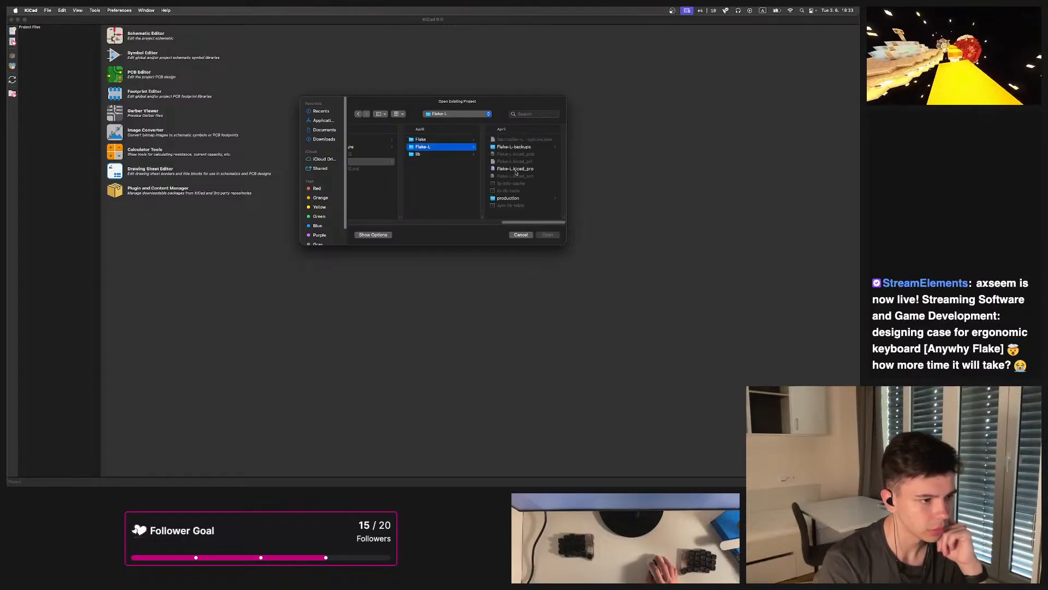
{"action": "double_click", "coordinate": [515, 170]}
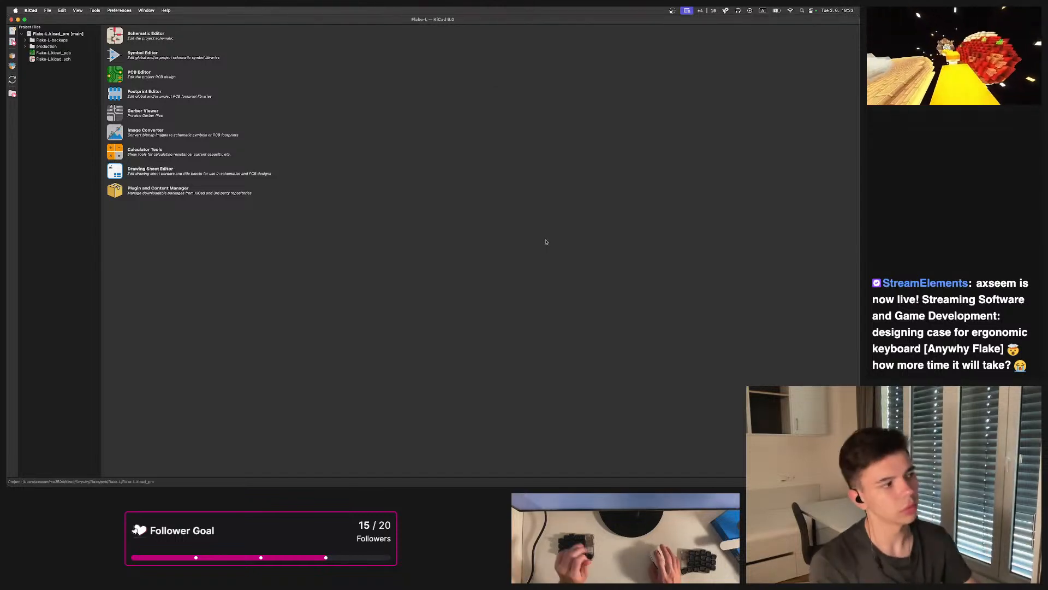
Open the Flake-L.kicad_pcb board in the PCB editor
{"action": "double_click", "coordinate": [53, 52]}
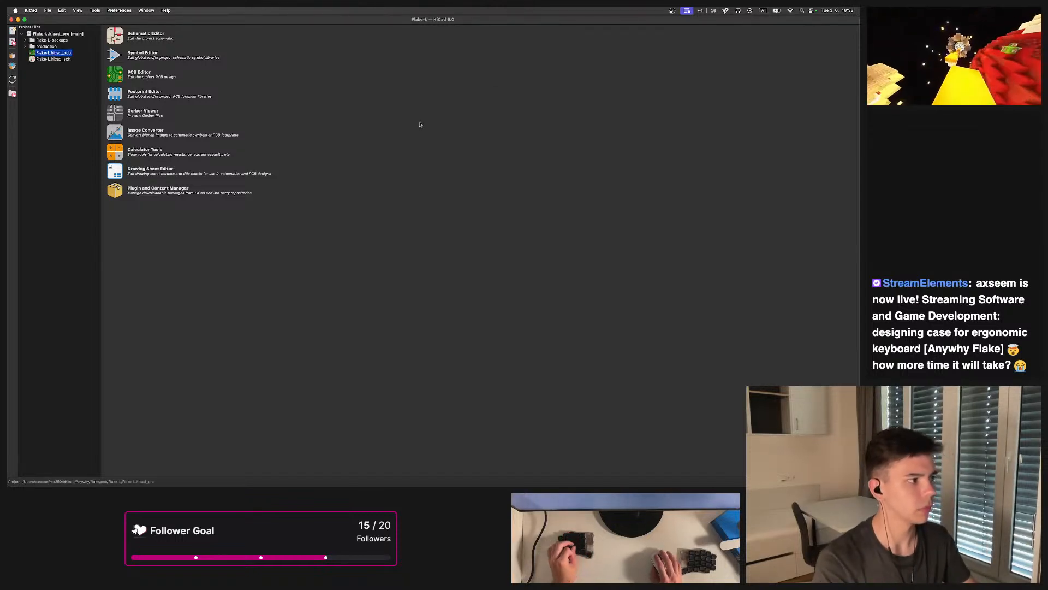
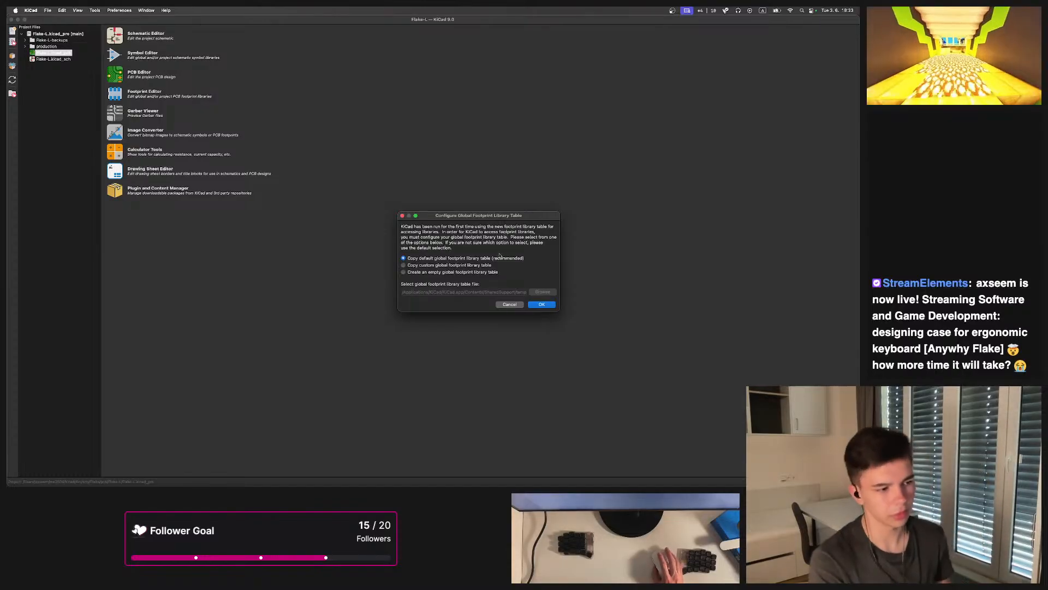
Accept the default global footprint library table and bring the PCB editor to full screen
{"action": "left_click", "coordinate": [542, 304]}
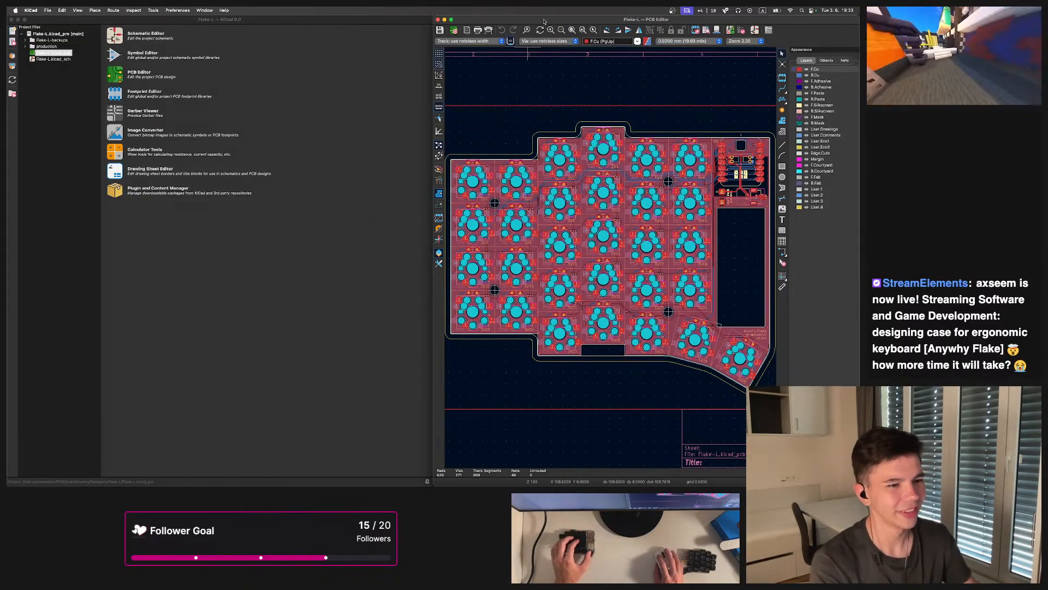
{"action": "key", "text": "super+w"}
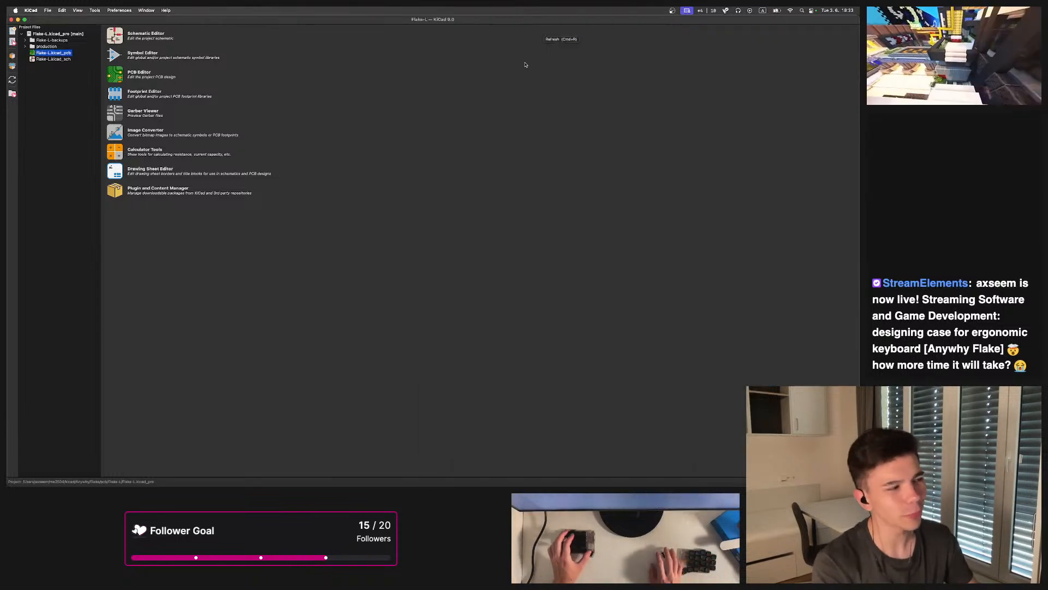
{"action": "key", "text": "super+w"}
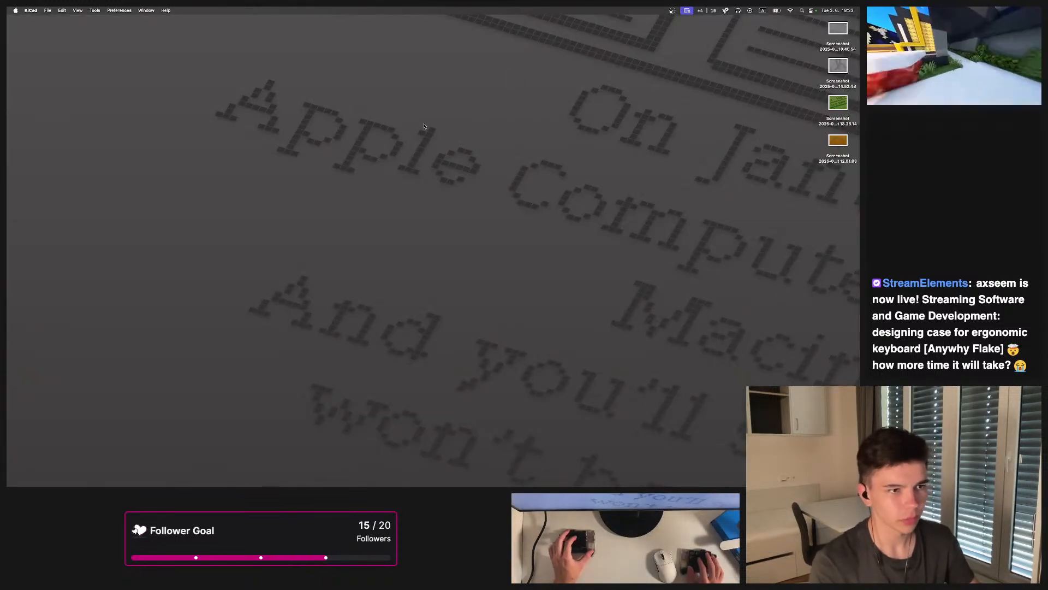
{"action": "key", "text": "alt+5"}
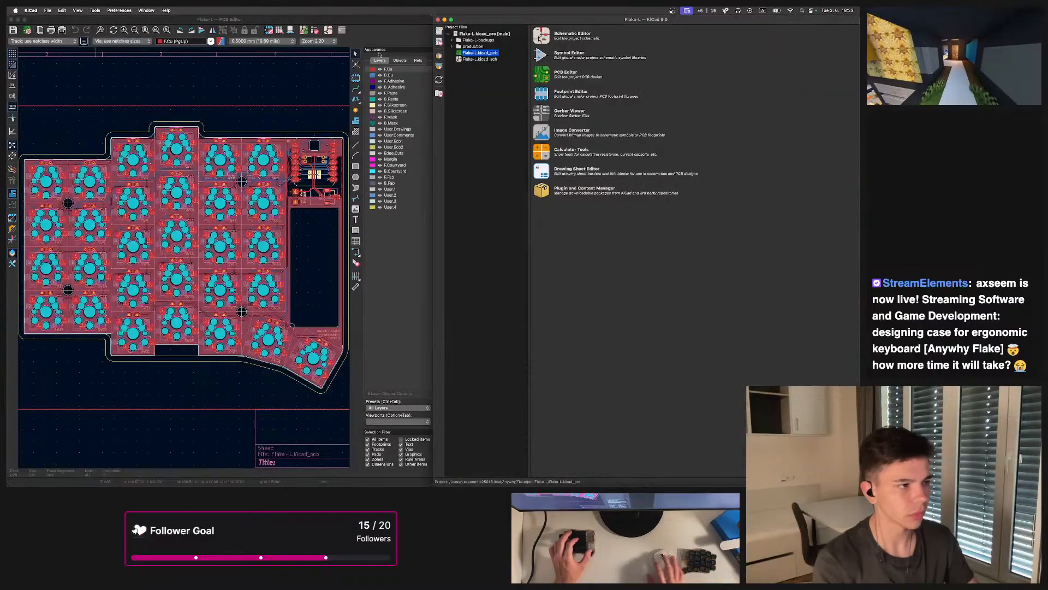
{"action": "key", "text": "alt+shift+4"}
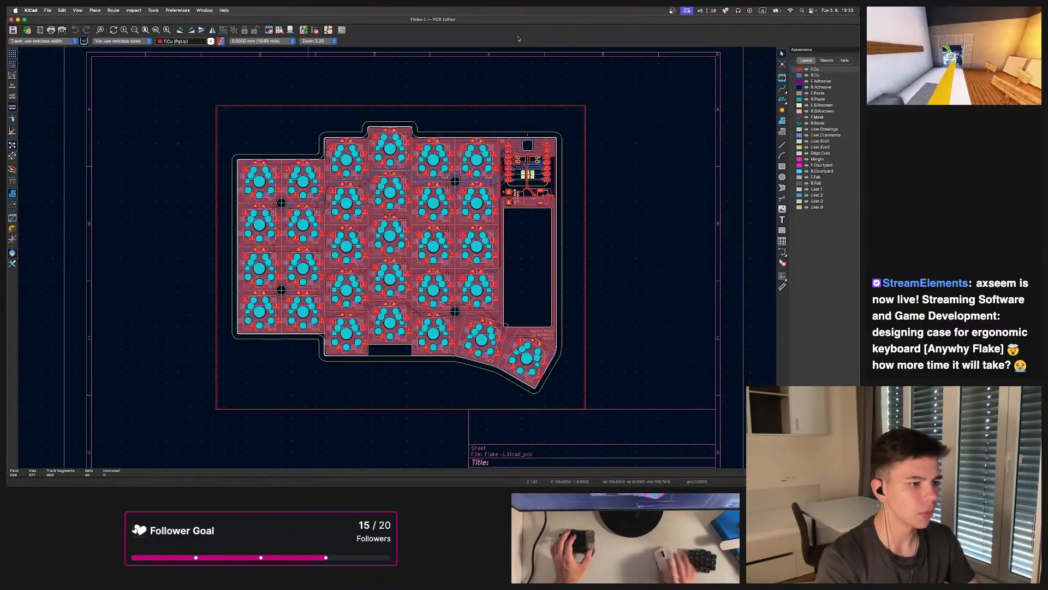
Inspect the PCB layout, zooming in on the tilted bottom keys SW28 and SW29 and the board outline
{"action": "scroll", "coordinate": [397, 63], "scroll_direction": "up", "scroll_amount": 5}
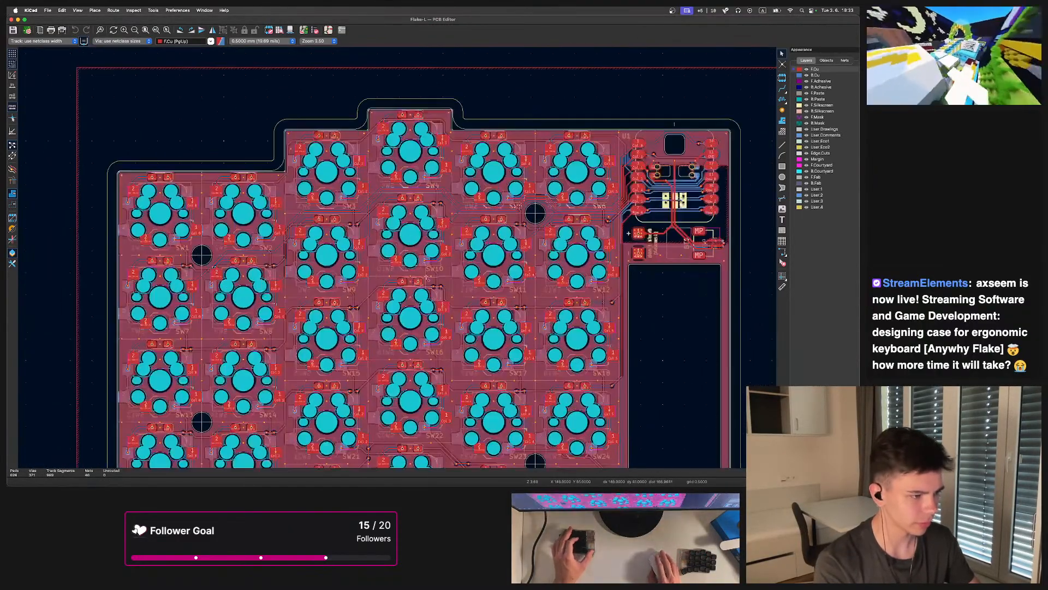
{"action": "scroll", "coordinate": [399, 267], "scroll_direction": "down", "scroll_amount": 3}
{"action": "scroll", "coordinate": [415, 261], "scroll_direction": "up", "scroll_amount": 6}
{"action": "scroll", "coordinate": [420, 256], "scroll_direction": "down", "scroll_amount": 5}
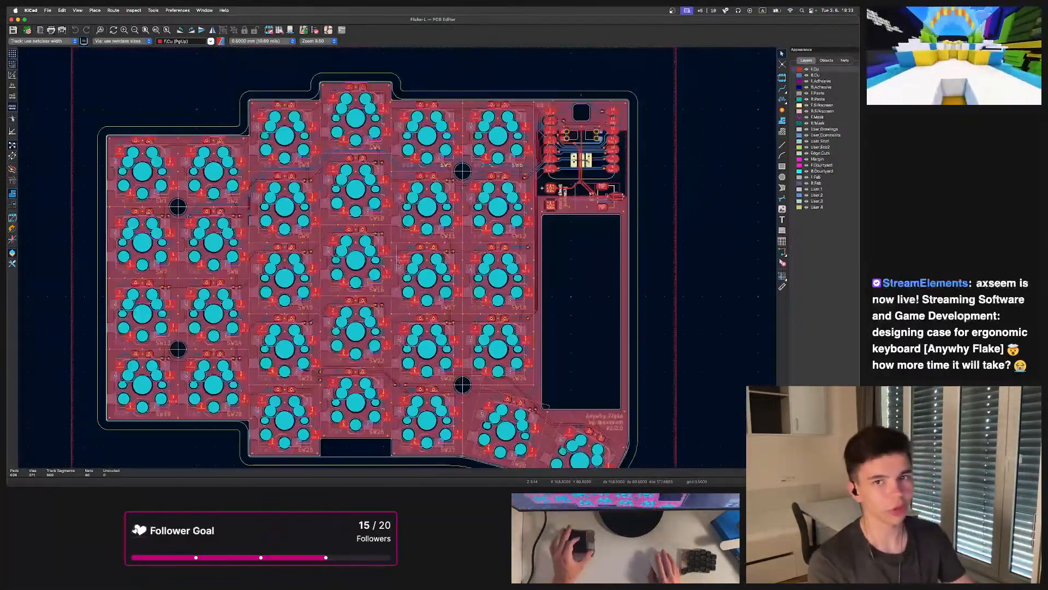
{"action": "scroll", "coordinate": [400, 254], "scroll_direction": "up", "scroll_amount": 4}
{"action": "middle_click_drag", "start_coordinate": [400, 255], "coordinate": [515, 227]}
{"action": "scroll", "coordinate": [464, 229], "scroll_direction": "up", "scroll_amount": 5}
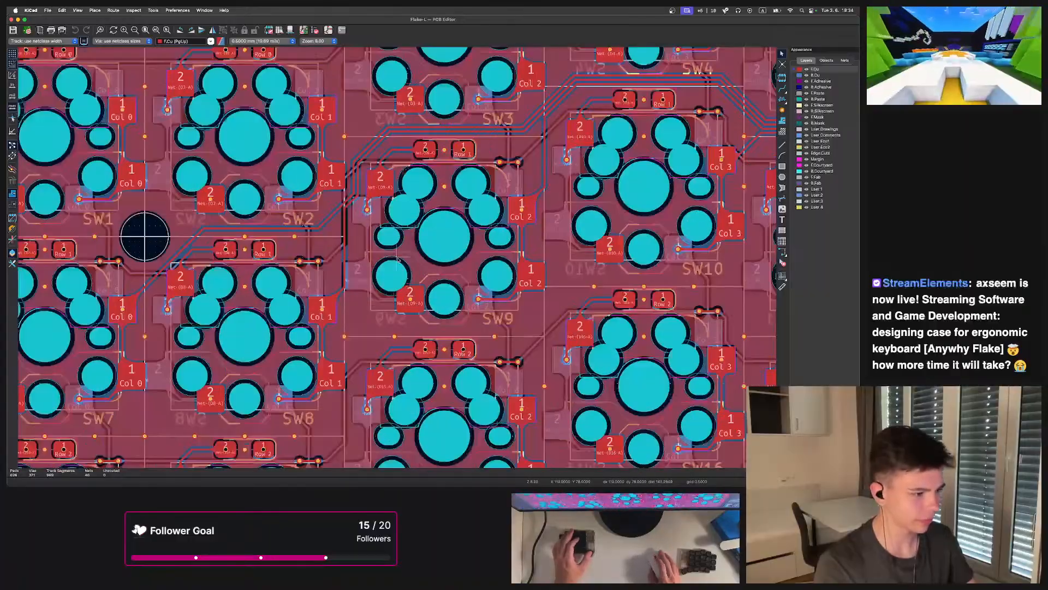
{"action": "scroll", "coordinate": [448, 260], "scroll_direction": "down", "scroll_amount": 5}
{"action": "scroll", "coordinate": [464, 264], "scroll_direction": "down", "scroll_amount": 5}
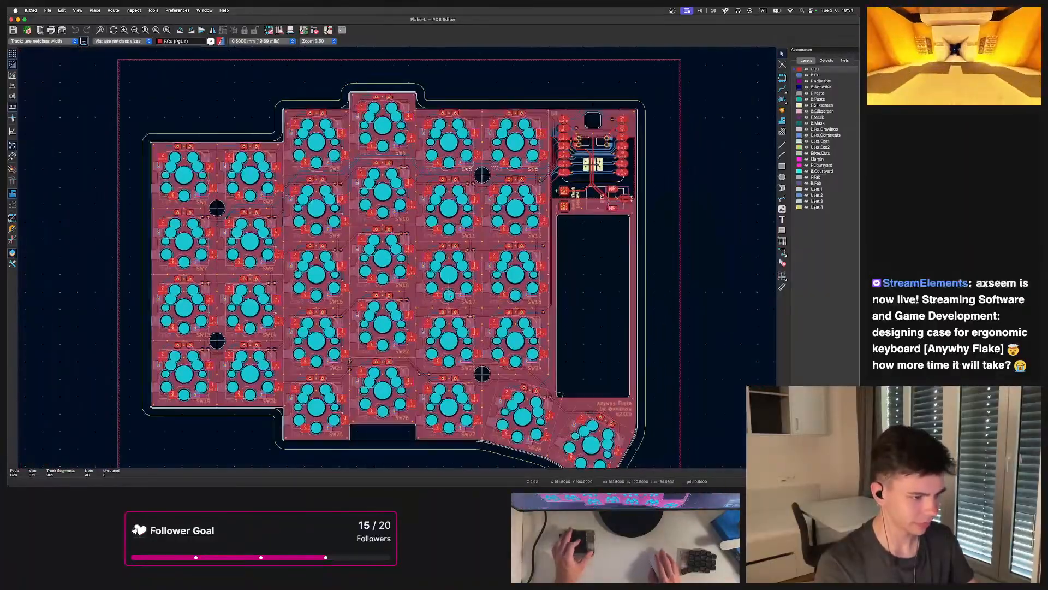
{"action": "scroll", "coordinate": [396, 259], "scroll_direction": "up", "scroll_amount": 4}
{"action": "scroll", "coordinate": [396, 260], "scroll_direction": "up", "scroll_amount": 10}
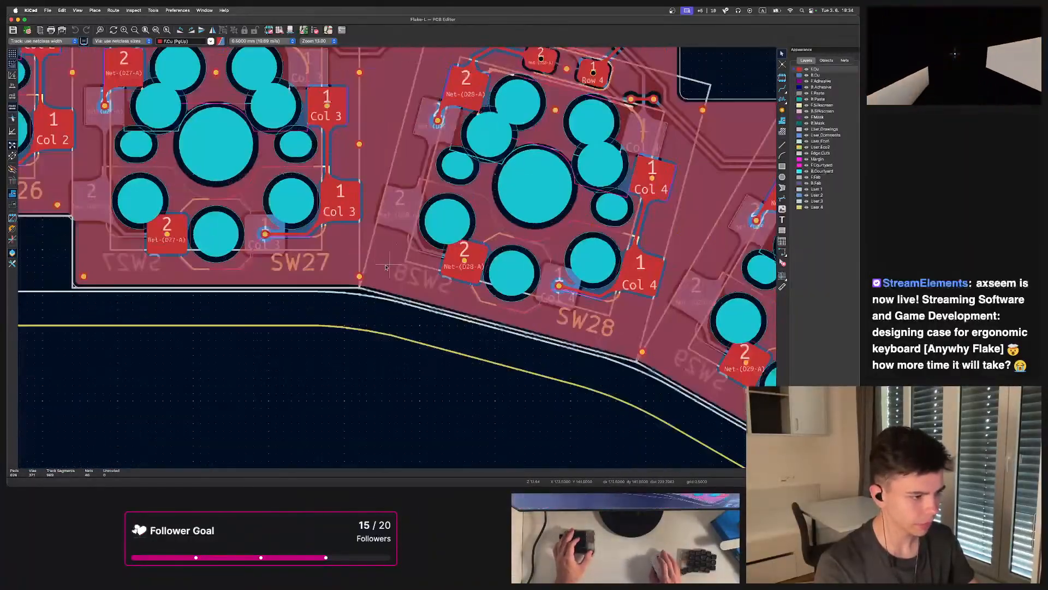
{"action": "scroll", "coordinate": [404, 259], "scroll_direction": "down", "scroll_amount": 2}
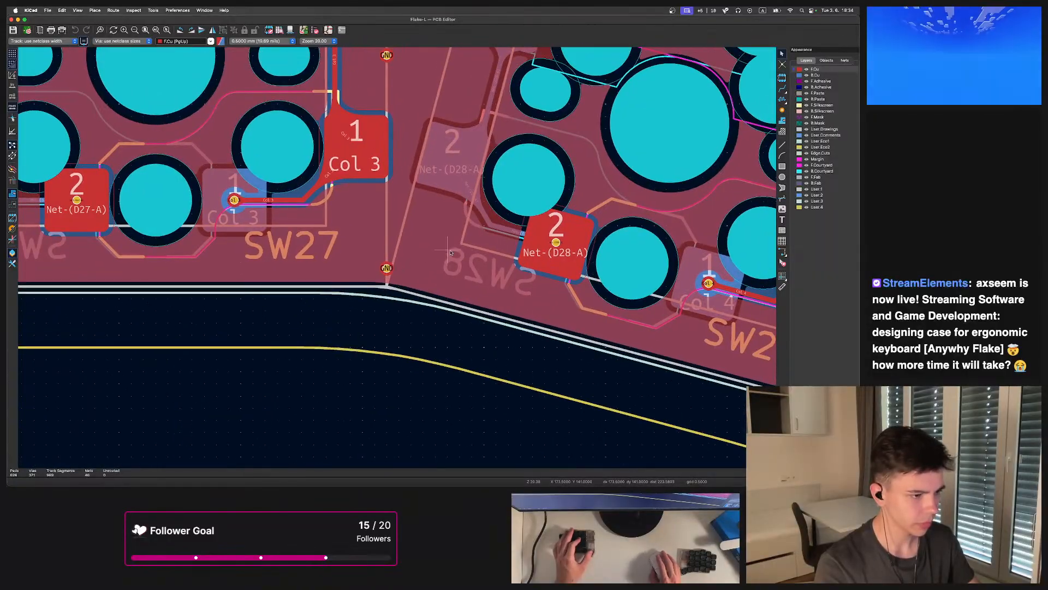
{"action": "scroll", "coordinate": [389, 273], "scroll_direction": "down", "scroll_amount": 5}
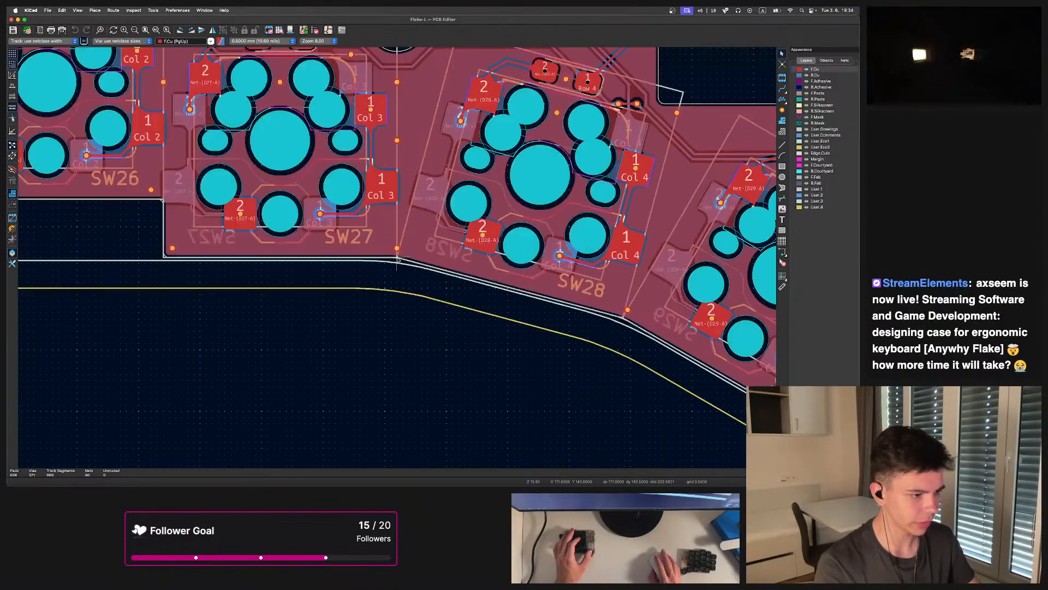
{"action": "scroll", "coordinate": [398, 261], "scroll_direction": "up", "scroll_amount": 5}
{"action": "scroll", "coordinate": [397, 261], "scroll_direction": "down", "scroll_amount": 10}
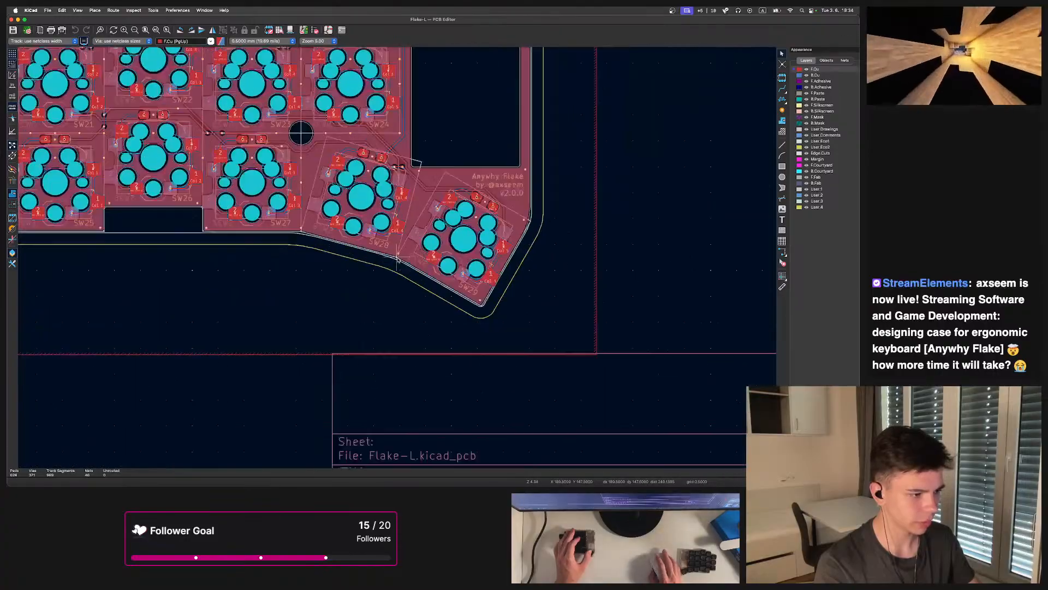
{"action": "scroll", "coordinate": [381, 267], "scroll_direction": "up", "scroll_amount": 3}
{"action": "scroll", "coordinate": [381, 267], "scroll_direction": "up", "scroll_amount": 3}
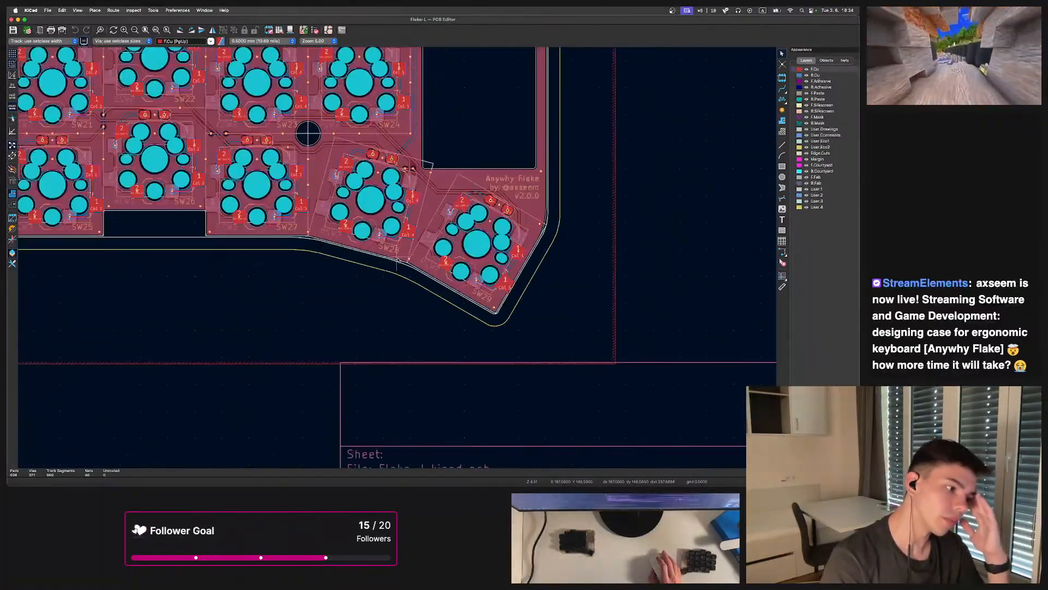
{"action": "scroll", "coordinate": [413, 269], "scroll_direction": "down", "scroll_amount": 6}
{"action": "scroll", "coordinate": [351, 212], "scroll_direction": "up", "scroll_amount": 5}
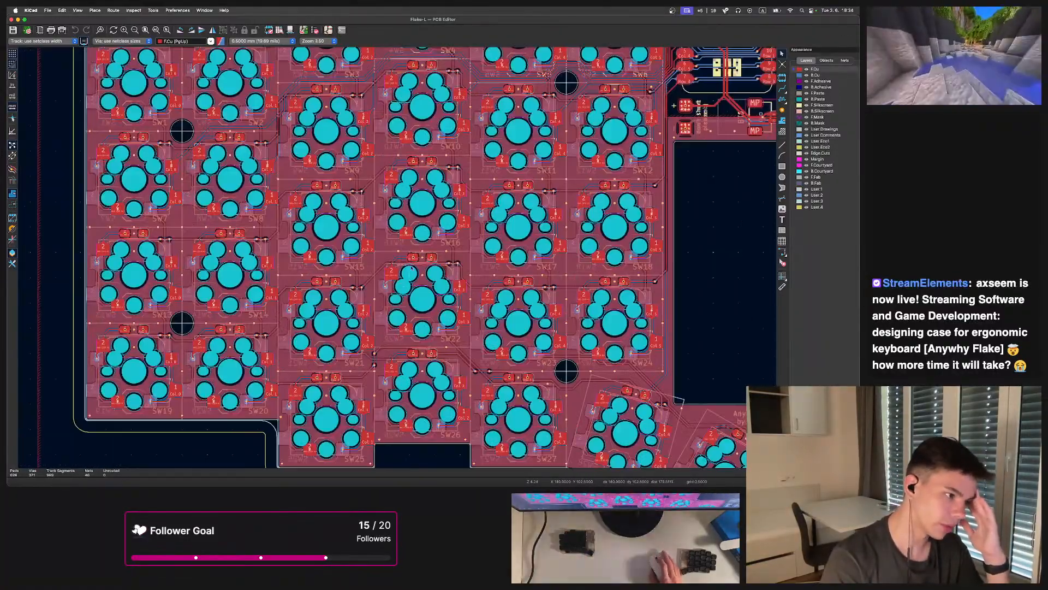
{"action": "scroll", "coordinate": [398, 260], "scroll_direction": "down", "scroll_amount": 4}
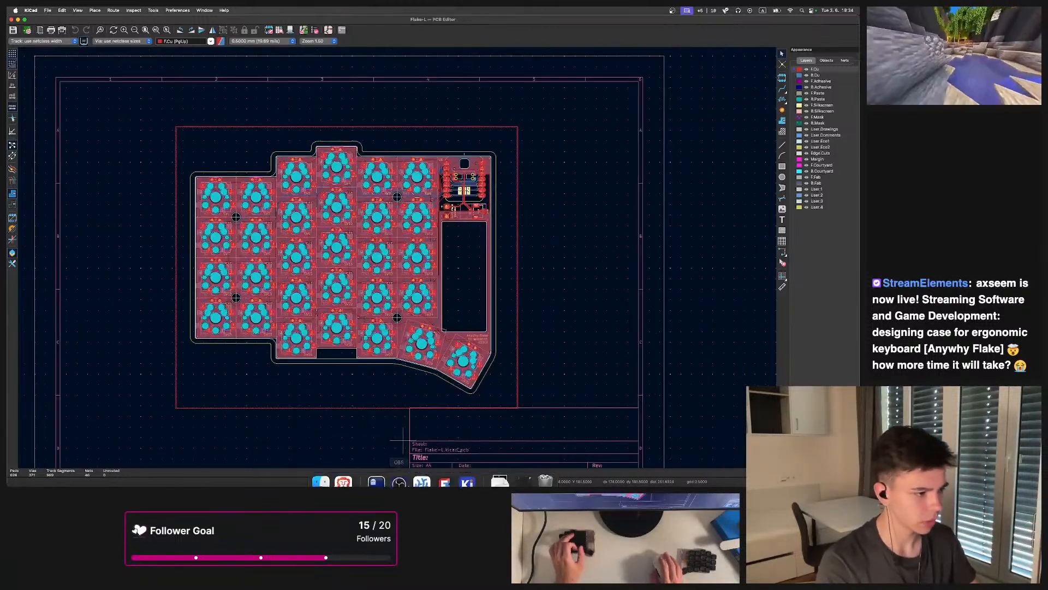
Switch to FreeCAD and examine the enclosure sketch around the tilted top-right key opening
{"action": "left_click", "coordinate": [444, 470]}
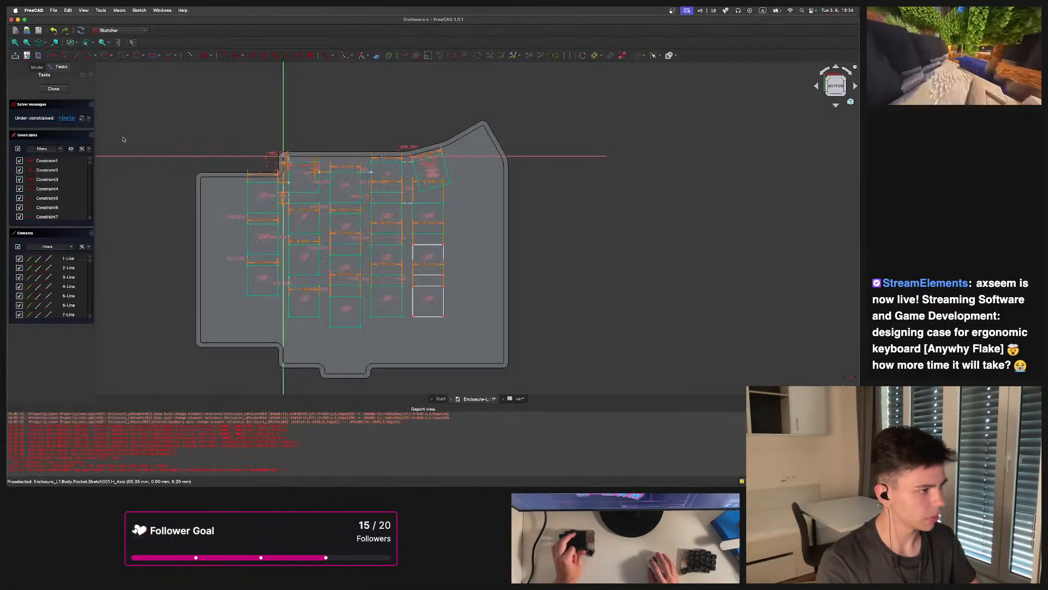
{"action": "scroll", "coordinate": [435, 183], "scroll_direction": "up", "scroll_amount": 4}
{"action": "scroll", "coordinate": [436, 183], "scroll_direction": "up", "scroll_amount": 3}
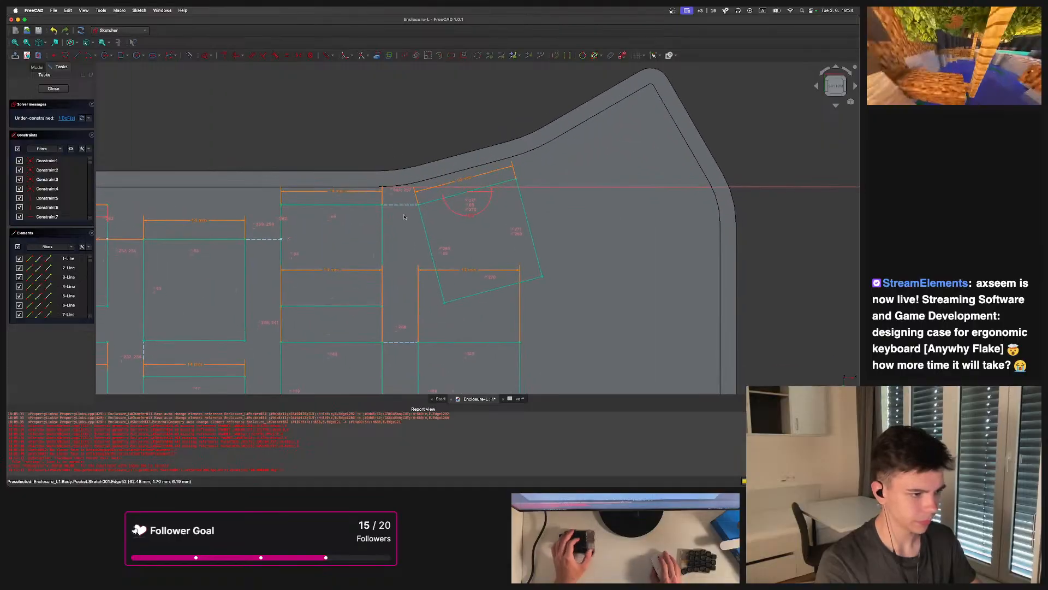
{"action": "scroll", "coordinate": [400, 197], "scroll_direction": "down", "scroll_amount": 3}
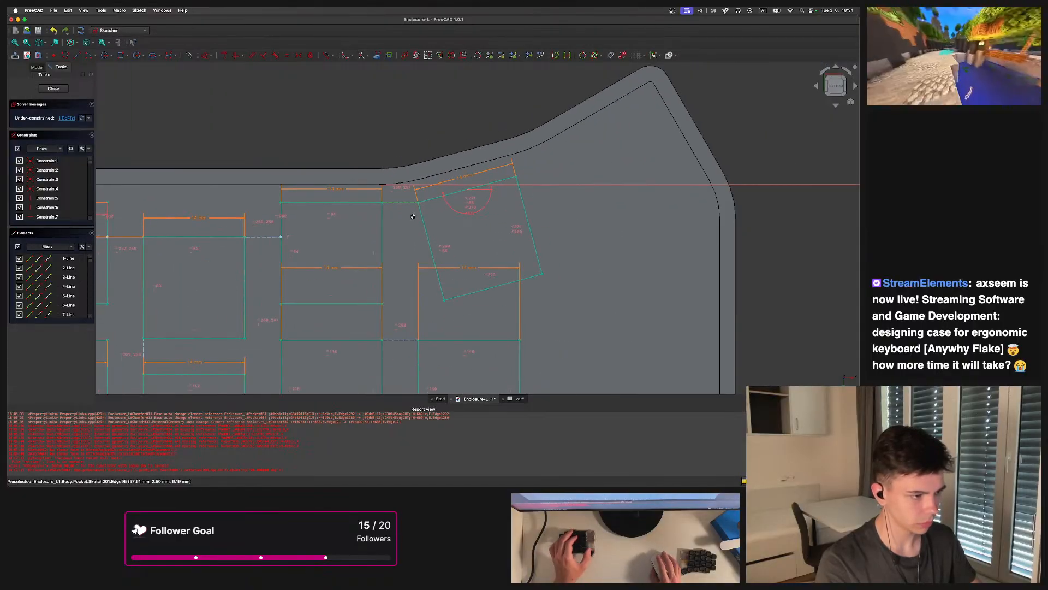
{"action": "scroll", "coordinate": [402, 233], "scroll_direction": "down", "scroll_amount": 5}
{"action": "scroll", "coordinate": [402, 231], "scroll_direction": "up", "scroll_amount": 6}
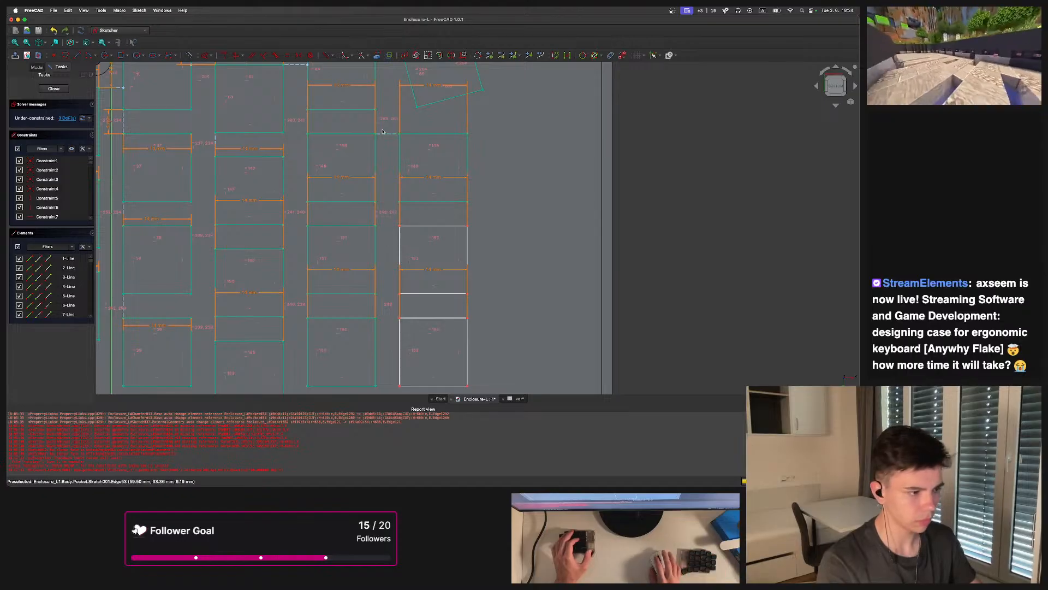
{"action": "scroll", "coordinate": [471, 246], "scroll_direction": "down", "scroll_amount": 3}
Undo the last sketch edit and a trial drag of a point near the top key row
{"action": "key", "text": "super+z"}
{"action": "left_click_drag", "start_coordinate": [429, 186], "coordinate": [475, 189]}
{"action": "key", "text": "super+z"}
Examine the sketch's key rectangles, selecting and zooming in on the tilted top-right key opening
{"action": "scroll", "coordinate": [267, 157], "scroll_direction": "up", "scroll_amount": 1}
{"action": "scroll", "coordinate": [267, 157], "scroll_direction": "up", "scroll_amount": 3}
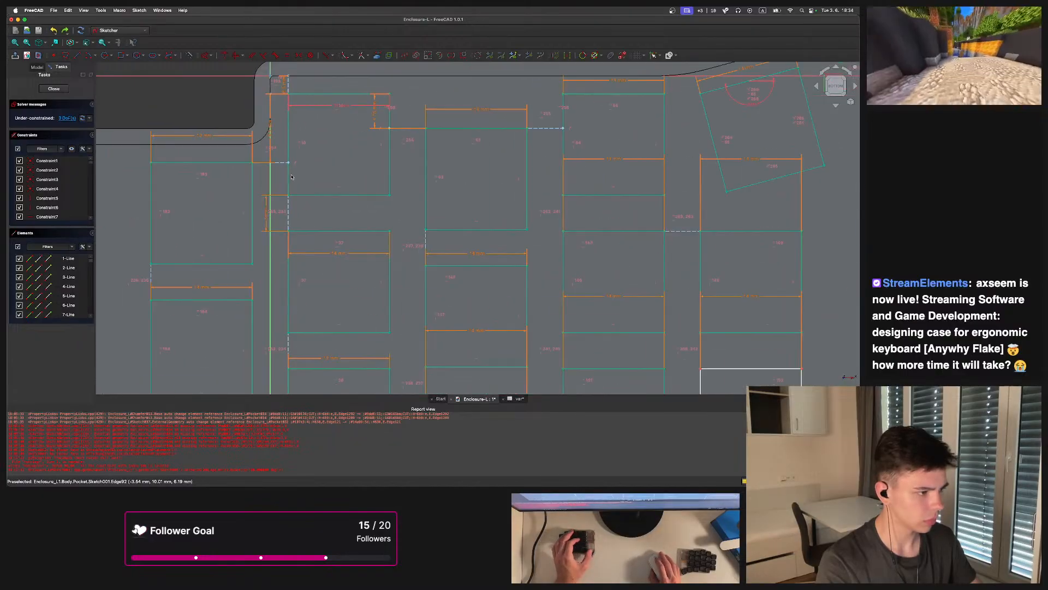
{"action": "scroll", "coordinate": [289, 159], "scroll_direction": "down", "scroll_amount": 4}
{"action": "scroll", "coordinate": [314, 159], "scroll_direction": "up", "scroll_amount": 2}
{"action": "scroll", "coordinate": [314, 160], "scroll_direction": "up", "scroll_amount": 3}
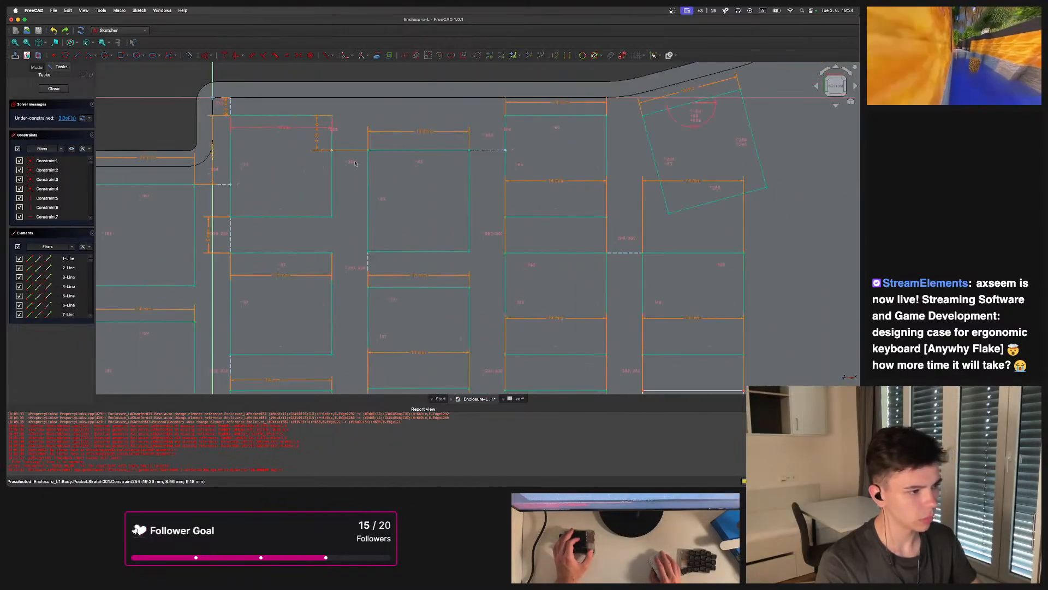
{"action": "scroll", "coordinate": [357, 184], "scroll_direction": "down", "scroll_amount": 2}
{"action": "scroll", "coordinate": [244, 171], "scroll_direction": "up", "scroll_amount": 3}
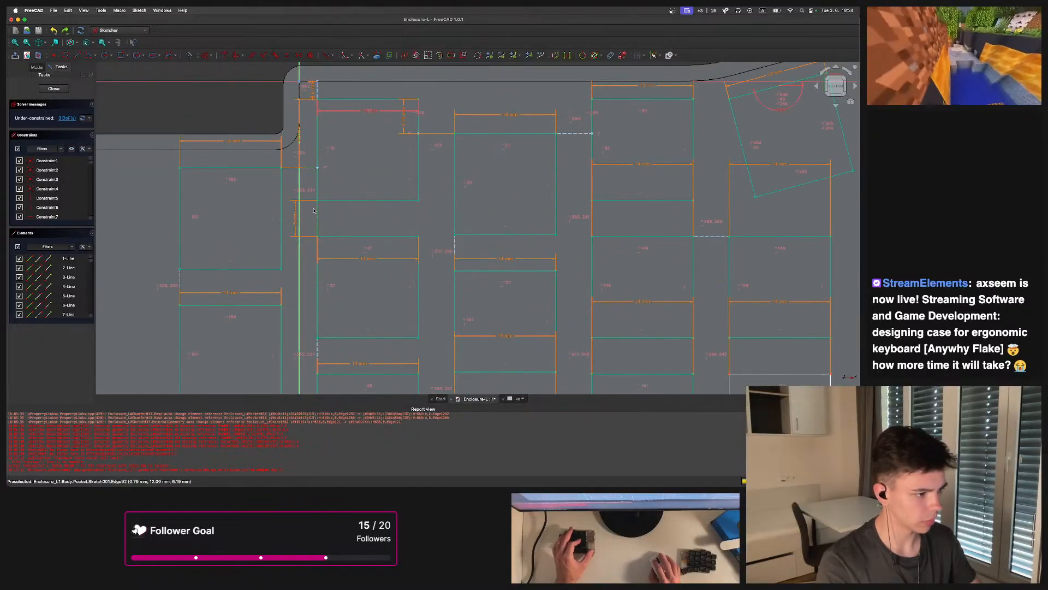
{"action": "scroll", "coordinate": [287, 190], "scroll_direction": "down", "scroll_amount": 4}
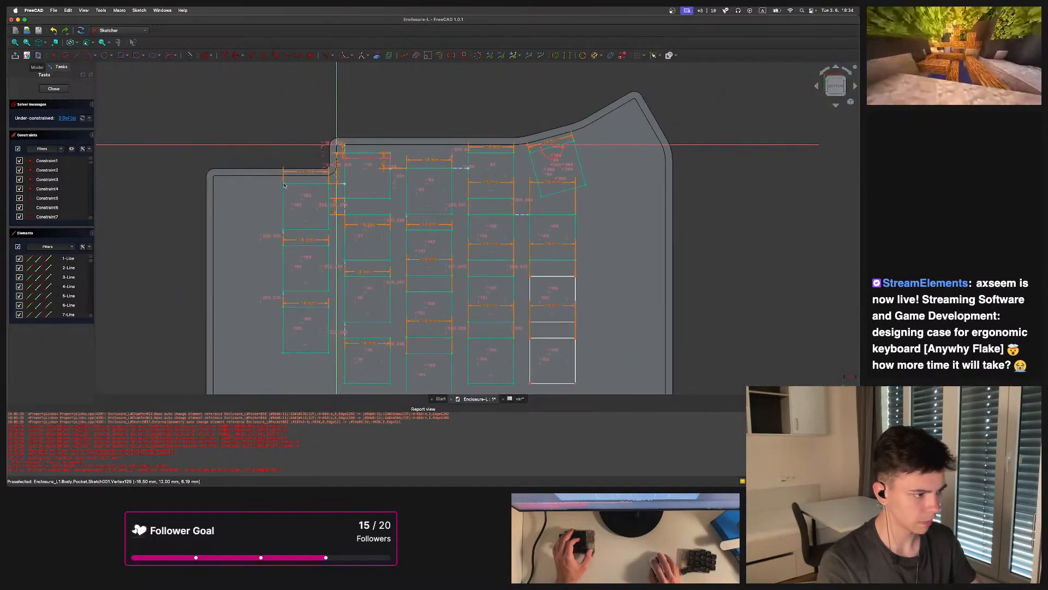
{"action": "left_click_drag", "start_coordinate": [224, 185], "coordinate": [222, 187]}
{"action": "middle_click_drag", "start_coordinate": [598, 233], "coordinate": [521, 187]}
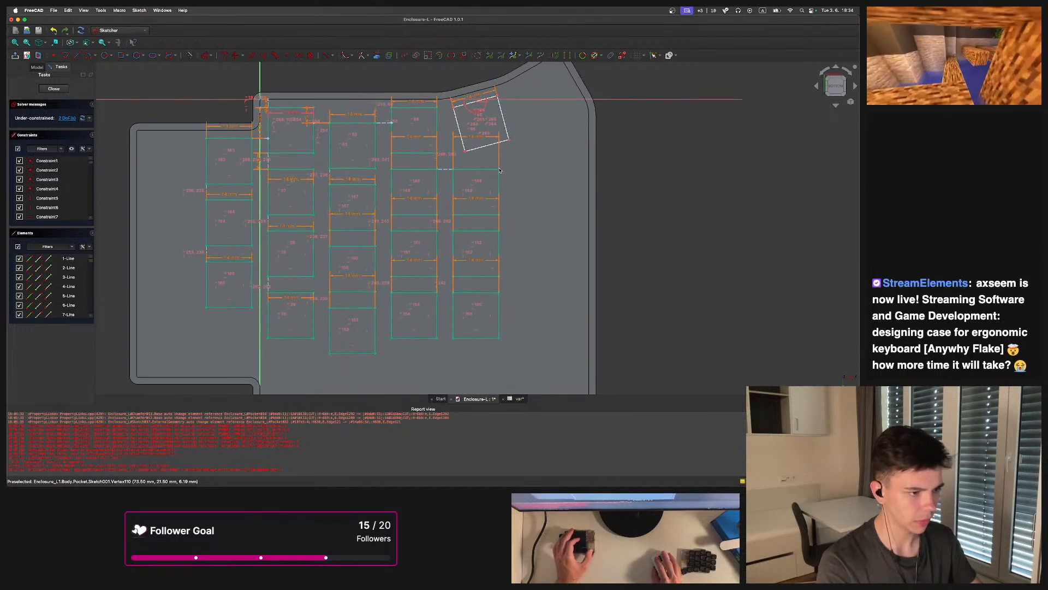
{"action": "scroll", "coordinate": [534, 158], "scroll_direction": "up", "scroll_amount": 6}
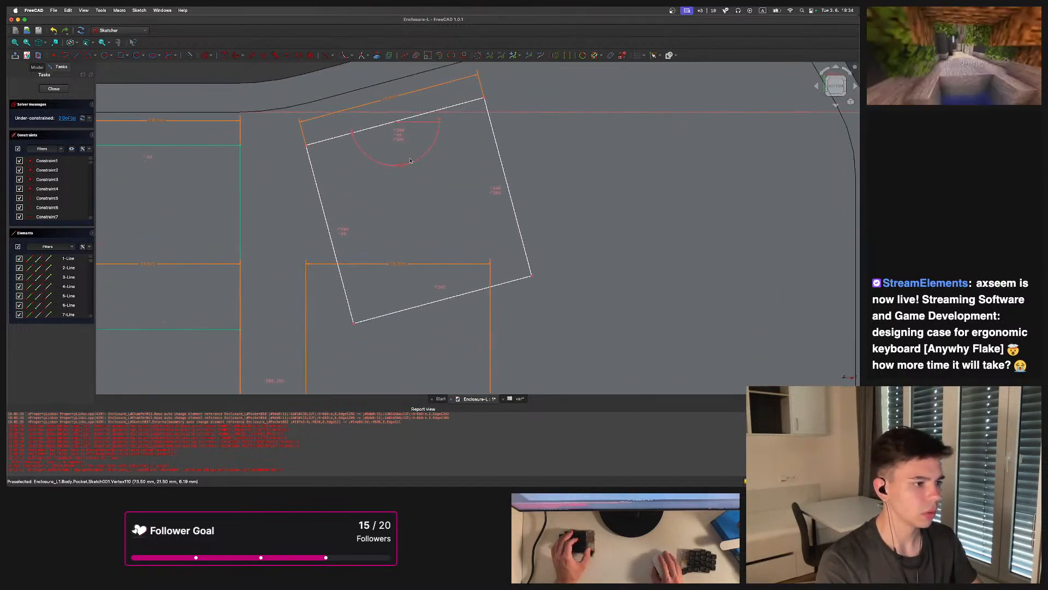
{"action": "middle_click_drag", "start_coordinate": [403, 168], "coordinate": [437, 177]}
{"action": "scroll", "coordinate": [273, 109], "scroll_direction": "up", "scroll_amount": 4}
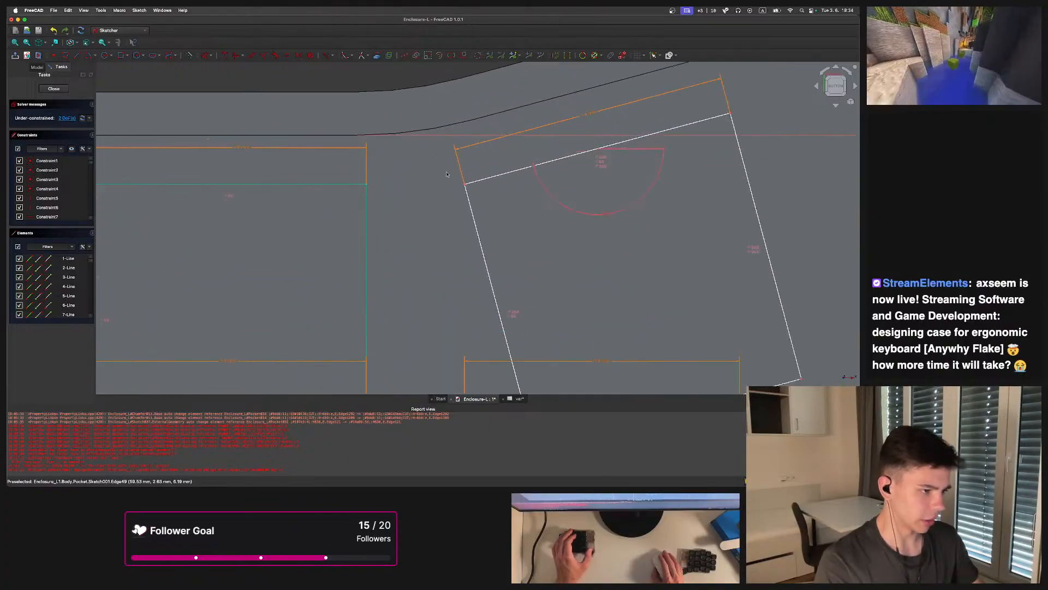
Draw a two-segment line from the neighbouring key's top-right corner, running right and then up toward the tilted key
{"action": "left_click", "coordinate": [77, 55]}
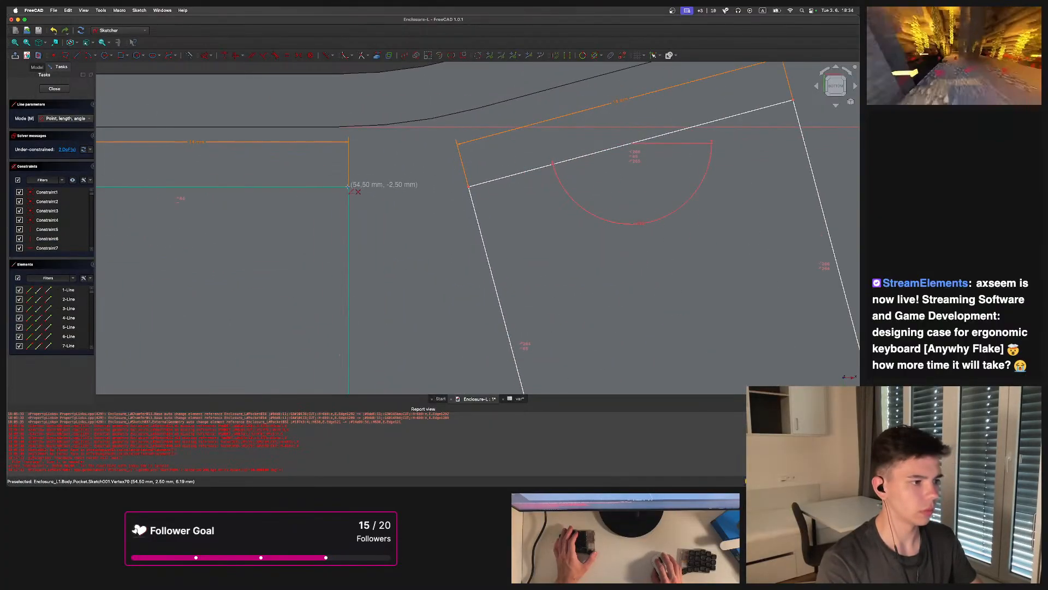
{"action": "left_click", "coordinate": [349, 187]}
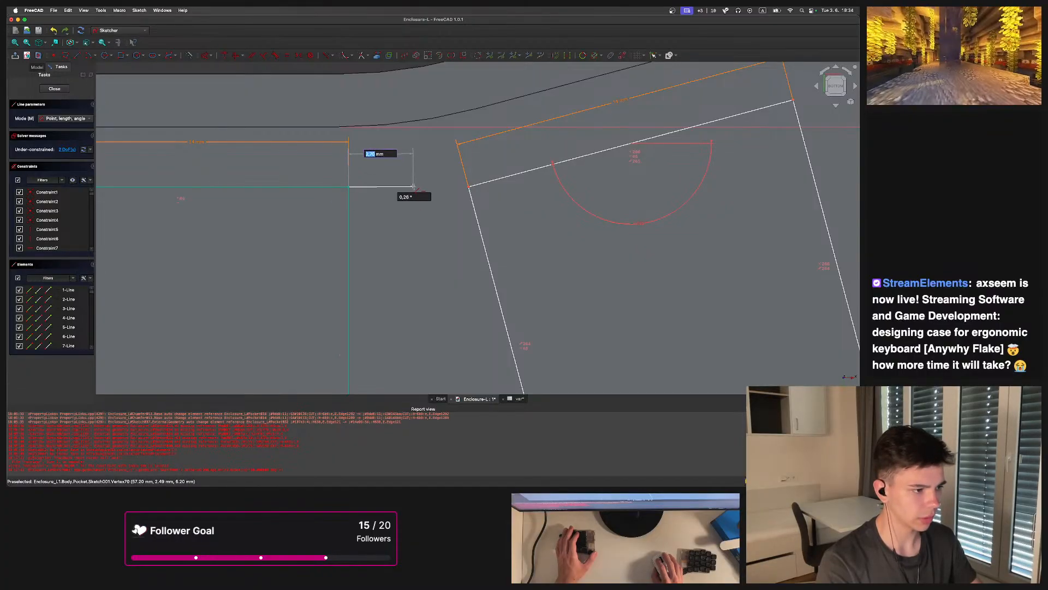
{"action": "left_click", "coordinate": [413, 186]}
{"action": "left_click", "coordinate": [414, 186]}
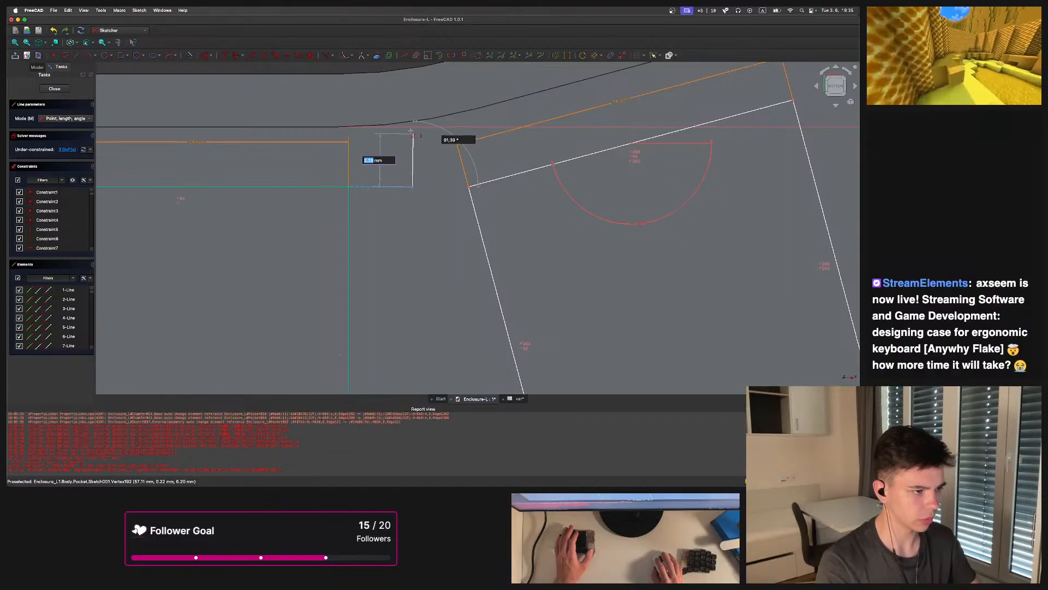
{"action": "left_click", "coordinate": [413, 130]}
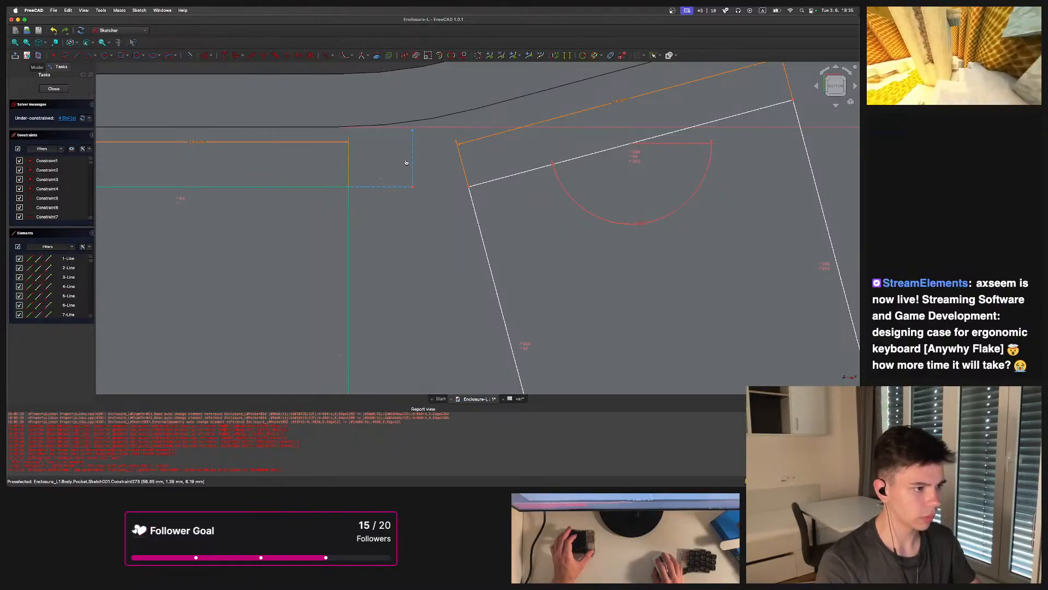
Constrain the short connecting segment's length to the expression (<<var>>.key-<<var>>.switch)/2
{"action": "left_click", "coordinate": [379, 188]}
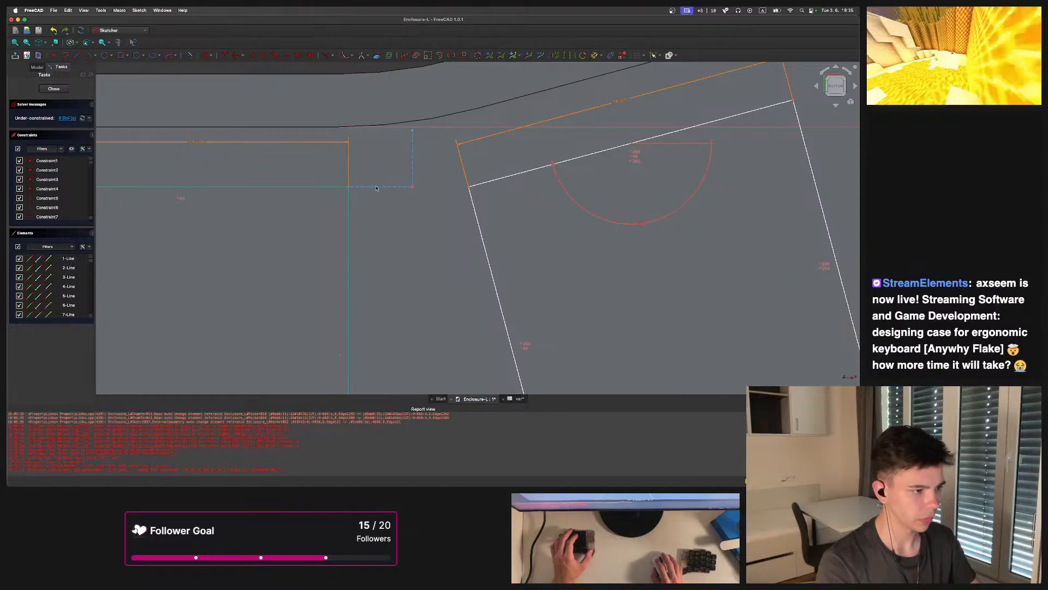
{"action": "left_click", "coordinate": [317, 189]}
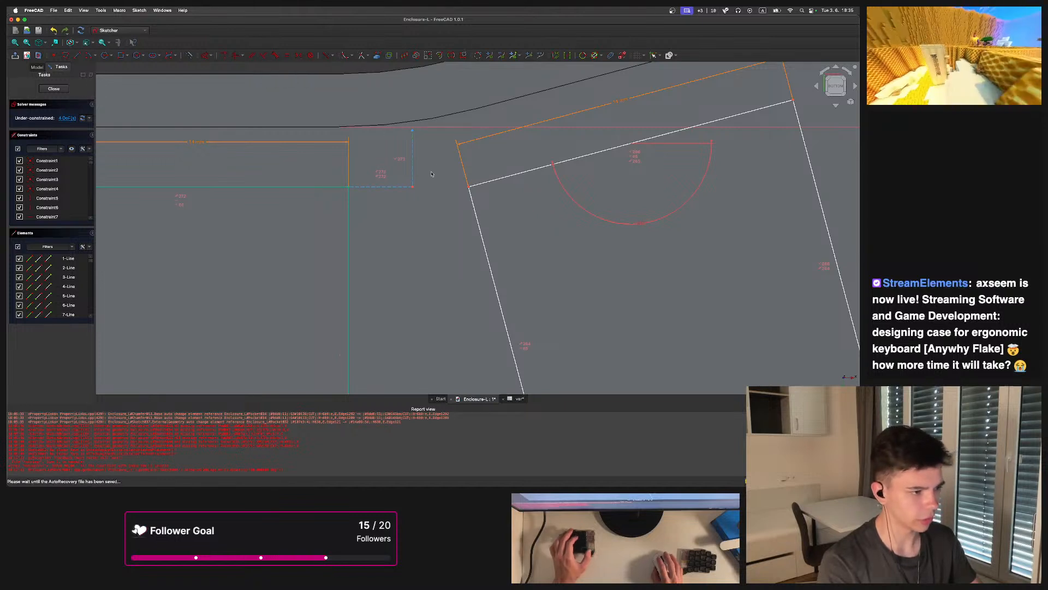
{"action": "middle_click_drag", "start_coordinate": [418, 135], "coordinate": [396, 163]}
{"action": "left_click", "coordinate": [372, 217]}
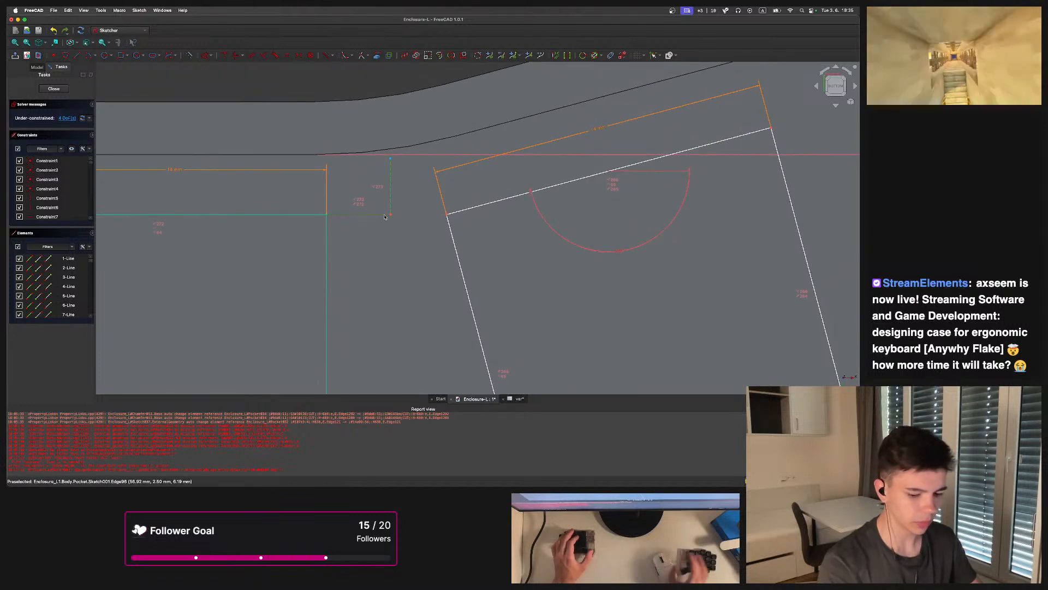
{"action": "key", "text": "e"}
{"action": "key", "text": "l"}
{"action": "key", "text": "equal"}
{"action": "type", "text": "<<var>>."}
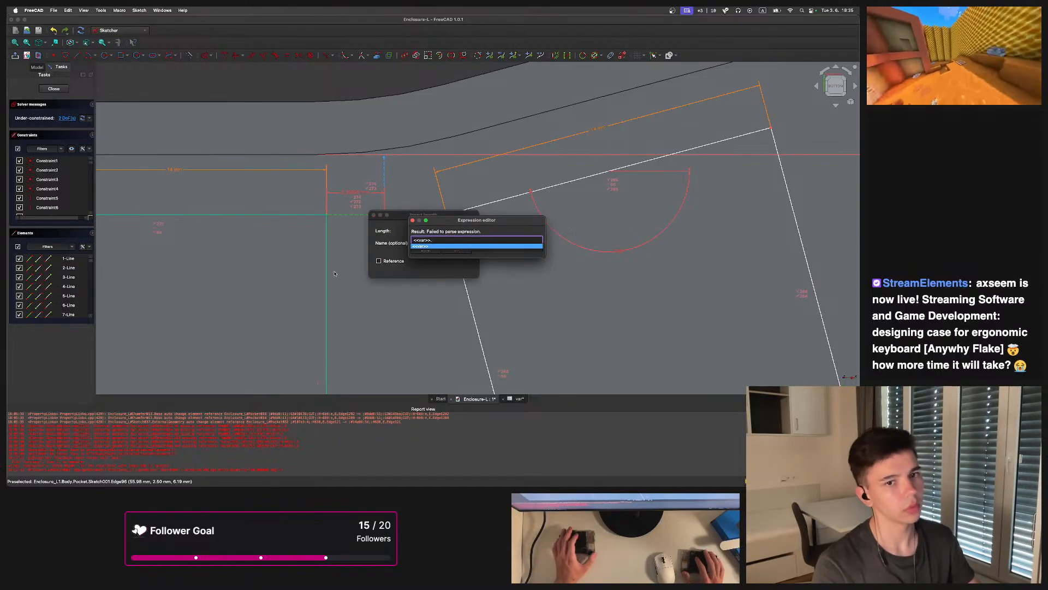
{"action": "type", "text": "key-<<var>>.switch"}
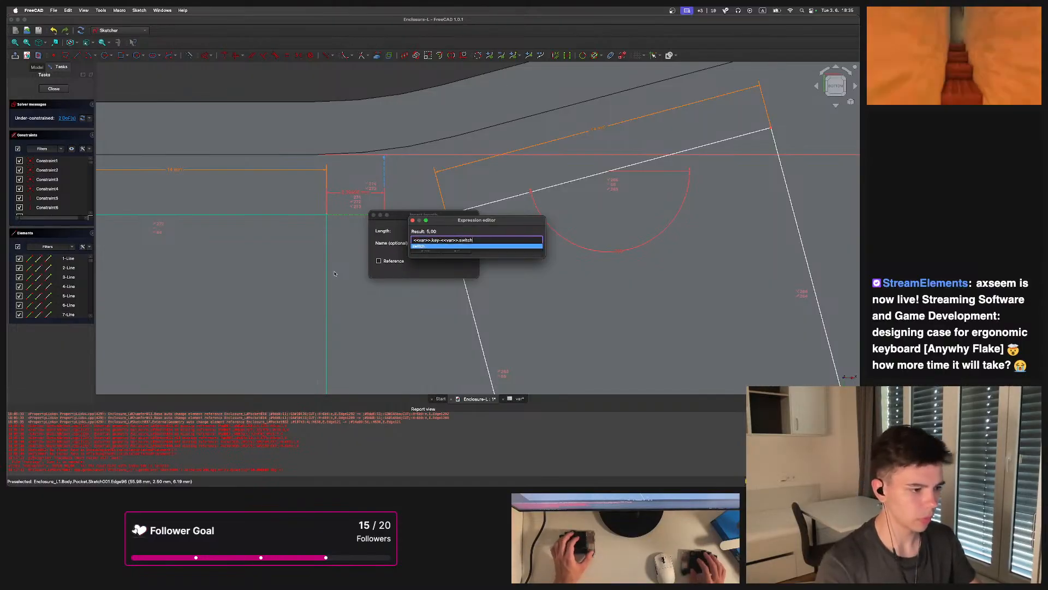
{"action": "type", "text": ")"}
{"action": "type", "text": "("}
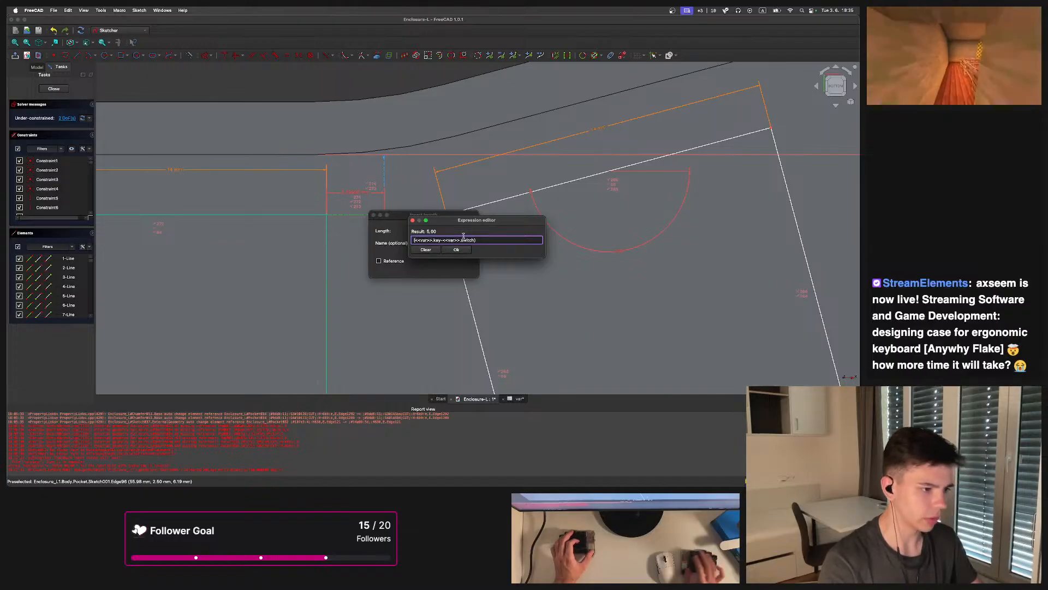
{"action": "left_click", "coordinate": [527, 241]}
{"action": "type", "text": "/2"}
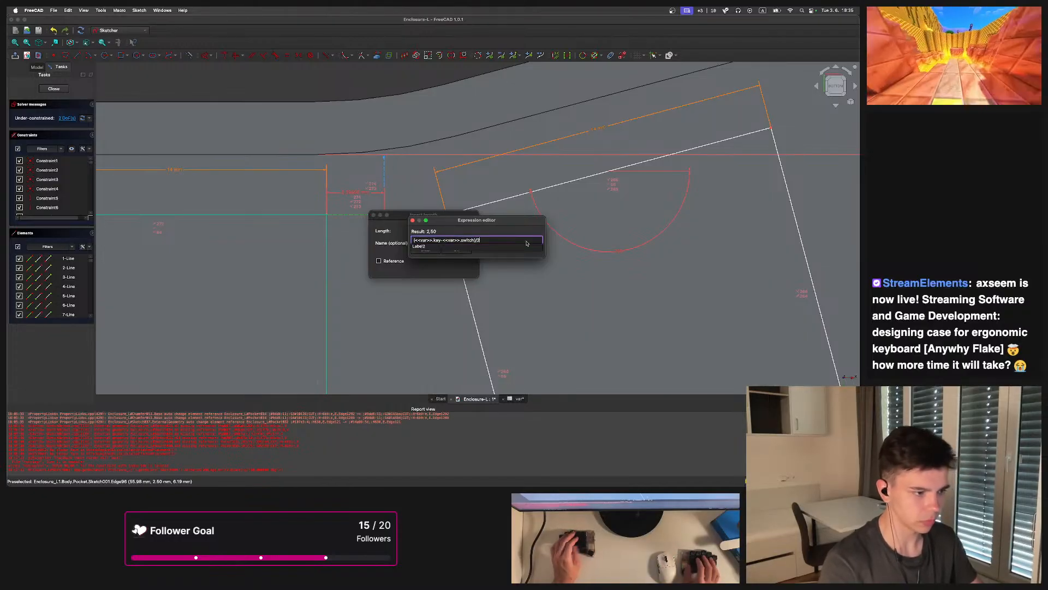
{"action": "left_click", "coordinate": [466, 241]}
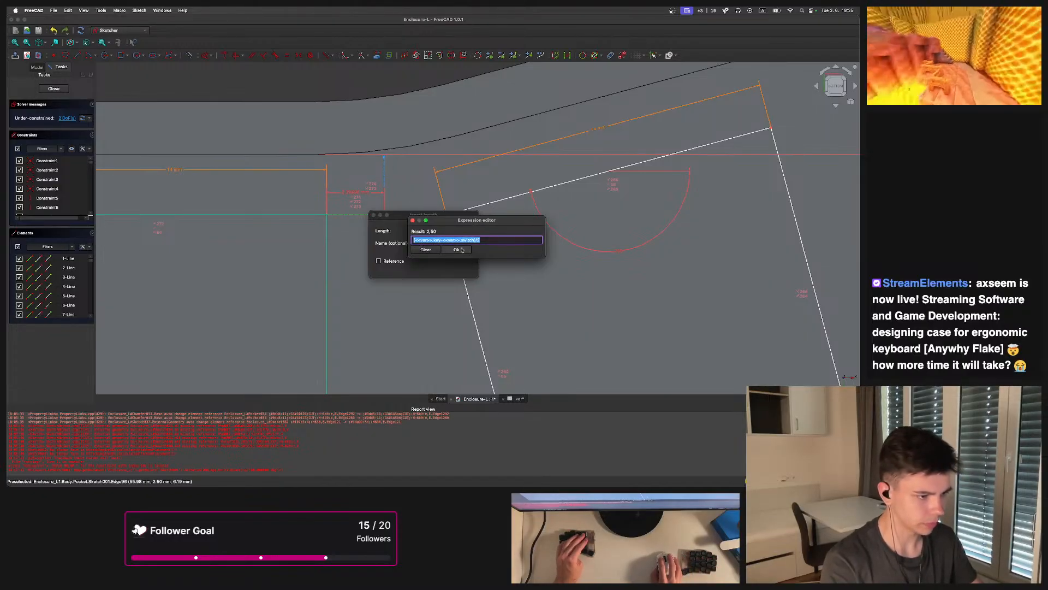
{"action": "left_click", "coordinate": [465, 252]}
{"action": "key", "text": "Return"}
Draw a two-segment line from the tilted key's lower corner and constrain it with parallel, equal and coincident constraints
{"action": "scroll", "coordinate": [471, 191], "scroll_direction": "up", "scroll_amount": 5}
{"action": "left_click", "coordinate": [77, 55]}
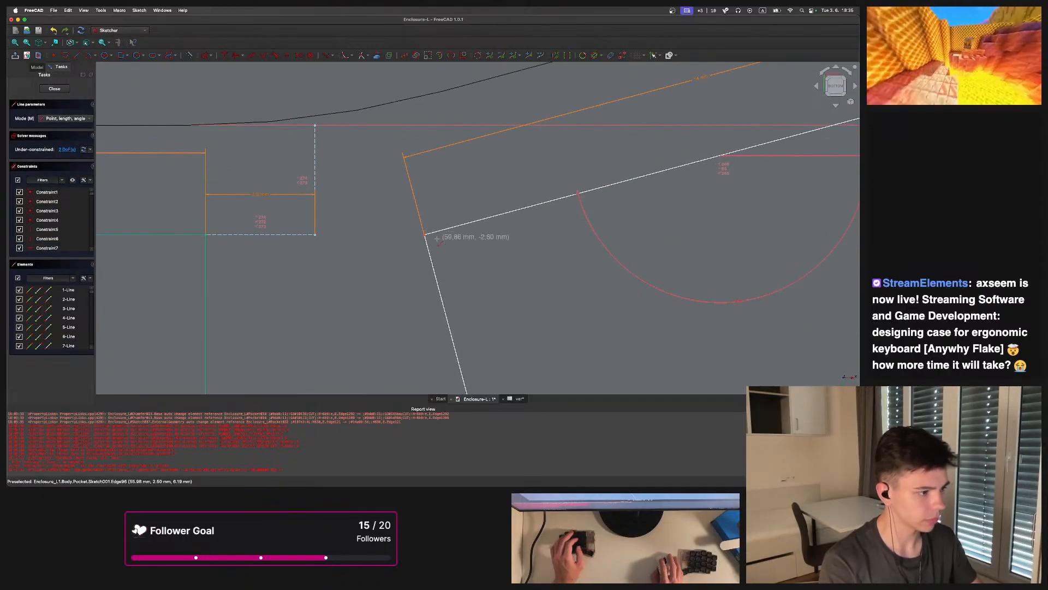
{"action": "left_click", "coordinate": [424, 234]}
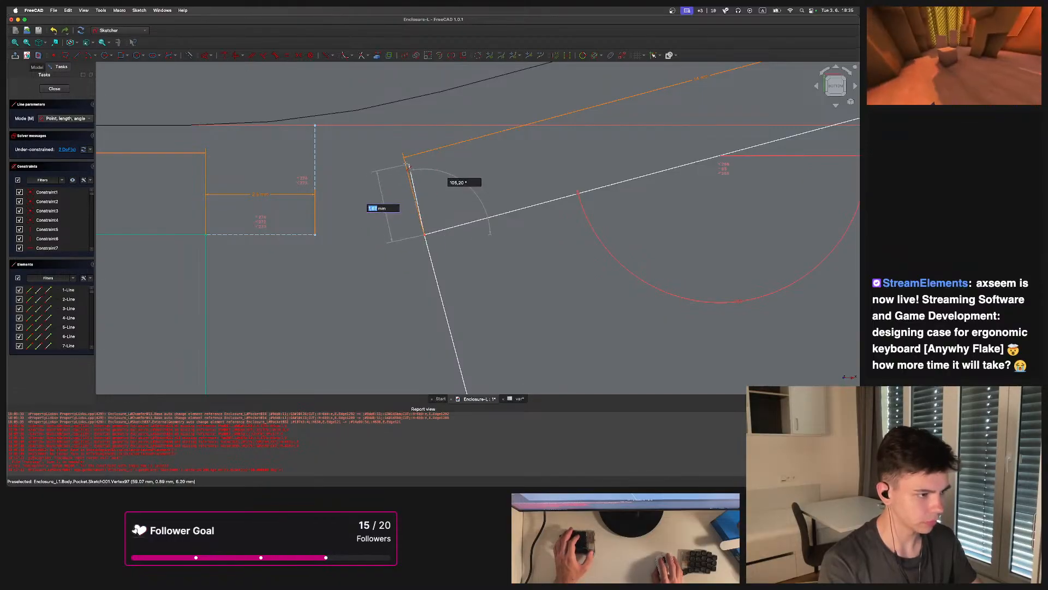
{"action": "left_click", "coordinate": [408, 164]}
{"action": "left_click", "coordinate": [408, 164]}
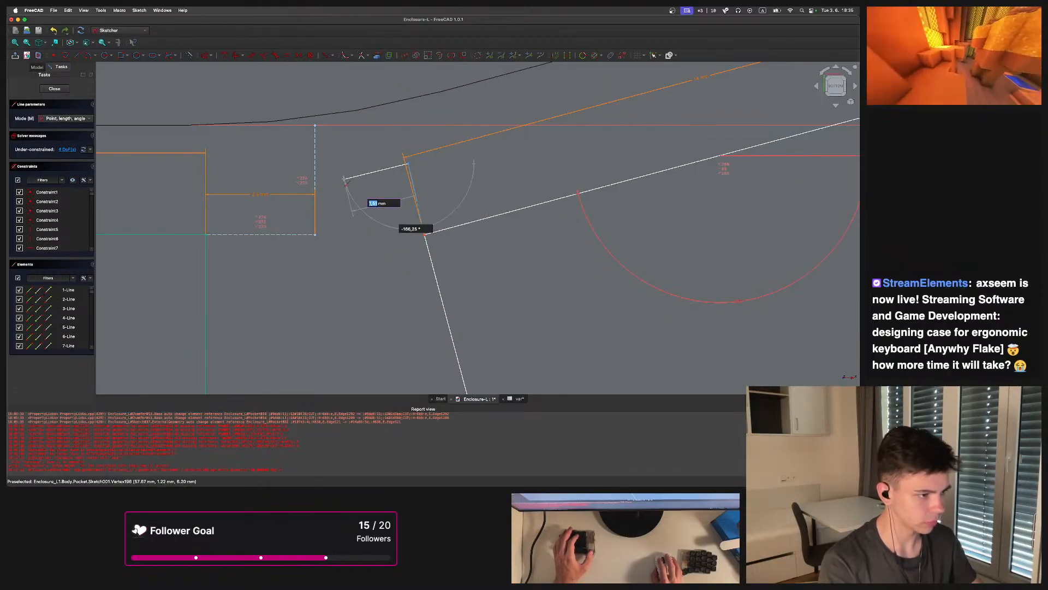
{"action": "left_click", "coordinate": [343, 180]}
{"action": "key", "text": "Escape"}
{"action": "left_click", "coordinate": [431, 254]}
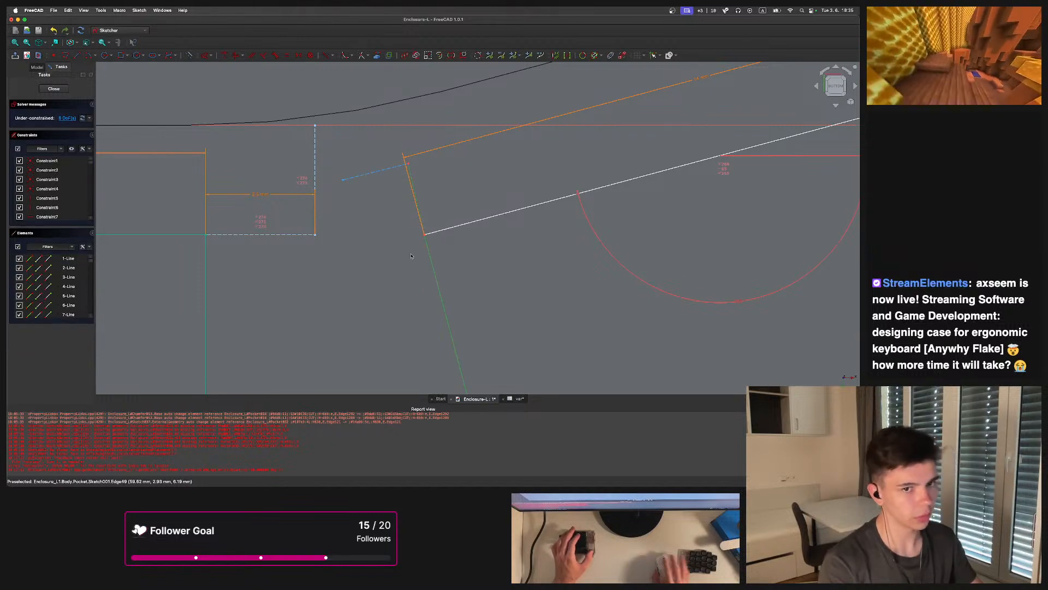
{"action": "key", "text": "p"}
{"action": "left_click_drag", "start_coordinate": [432, 205], "coordinate": [395, 187]}
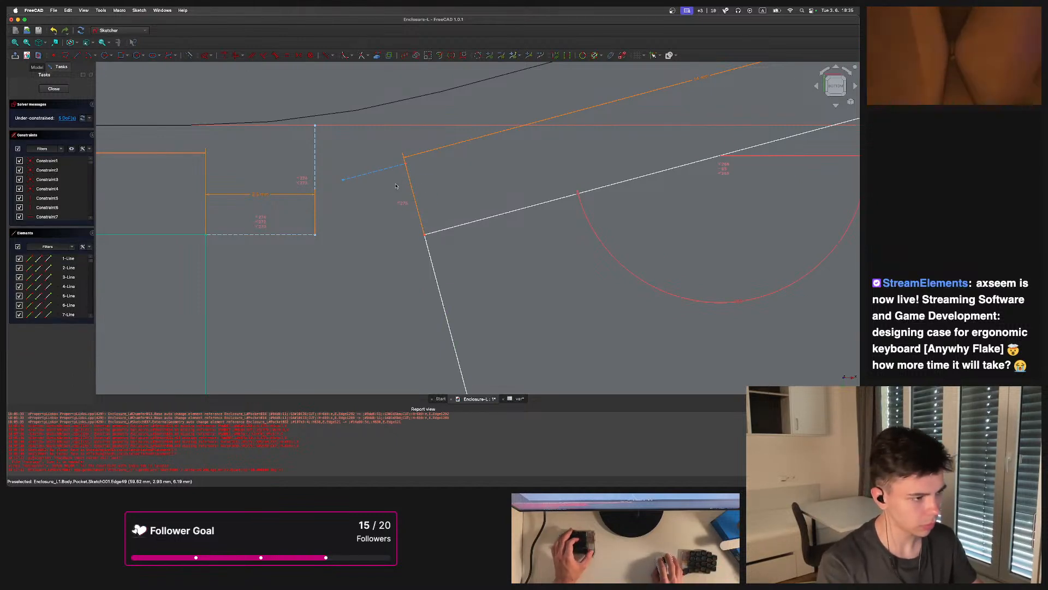
{"action": "key", "text": "n"}
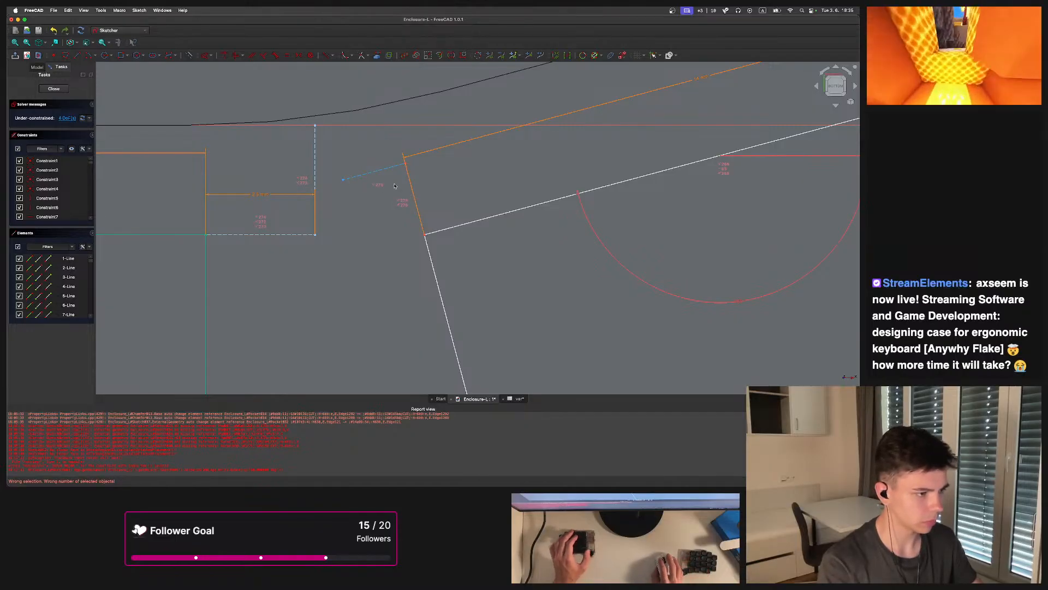
{"action": "left_click", "coordinate": [423, 190]}
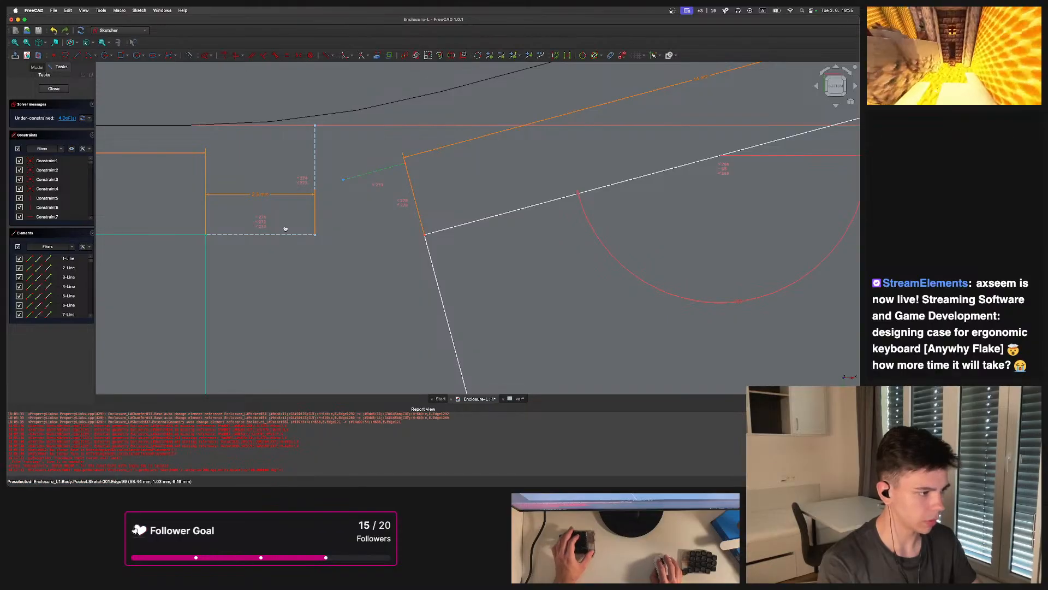
{"action": "key", "text": "e"}
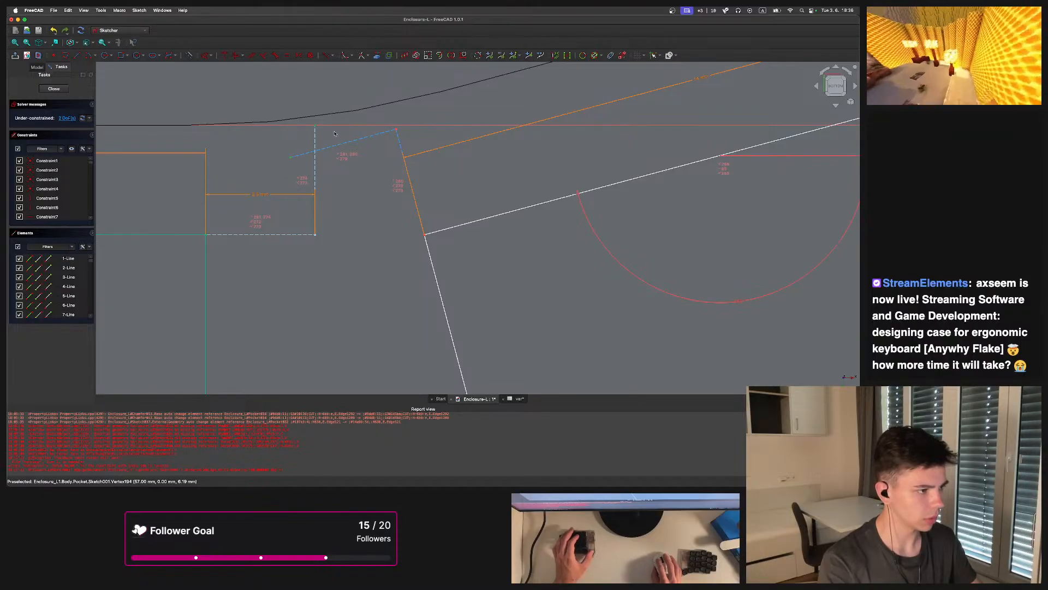
{"action": "key", "text": "c"}
Draw a closed four-sided tilted outline beside the rotated top-right key opening
{"action": "scroll", "coordinate": [362, 136], "scroll_direction": "down", "scroll_amount": 6}
{"action": "middle_click_drag", "start_coordinate": [417, 174], "coordinate": [442, 202]}
{"action": "scroll", "coordinate": [440, 201], "scroll_direction": "down", "scroll_amount": 8}
{"action": "scroll", "coordinate": [406, 192], "scroll_direction": "up", "scroll_amount": 3}
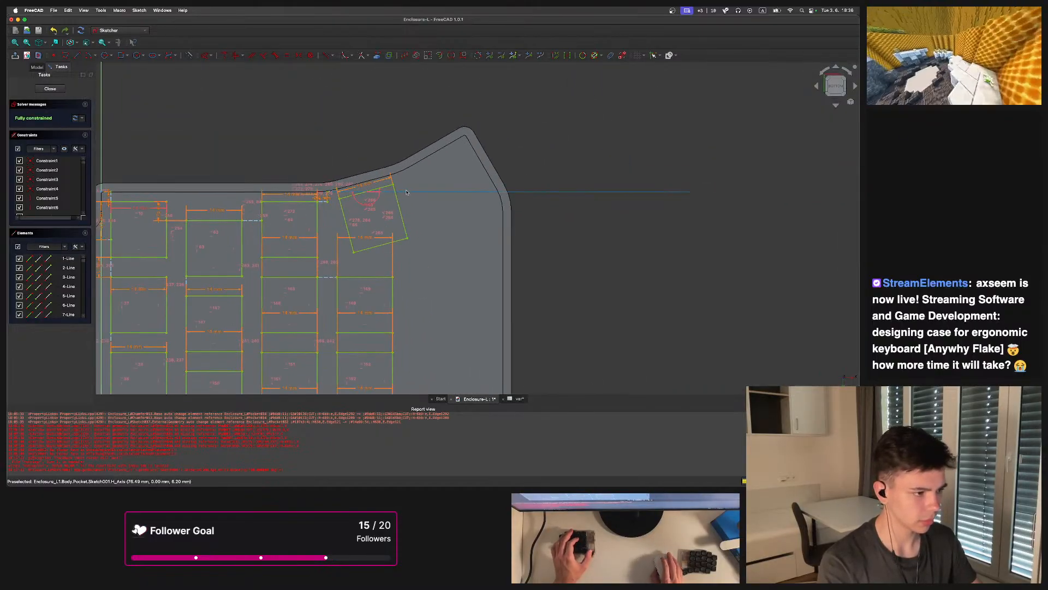
{"action": "scroll", "coordinate": [406, 192], "scroll_direction": "up", "scroll_amount": 3}
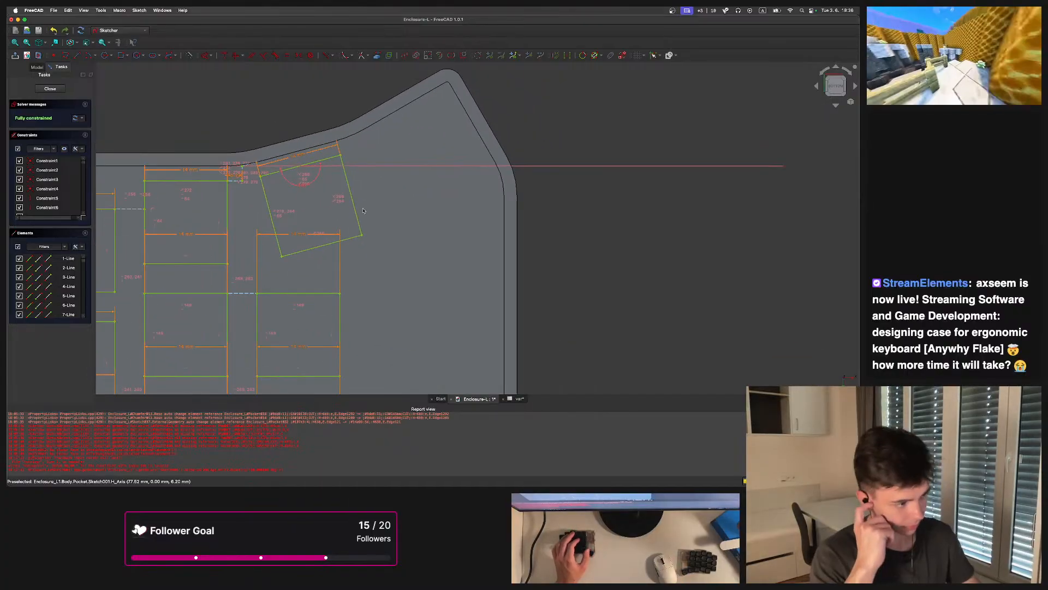
{"action": "scroll", "coordinate": [353, 197], "scroll_direction": "up", "scroll_amount": 3}
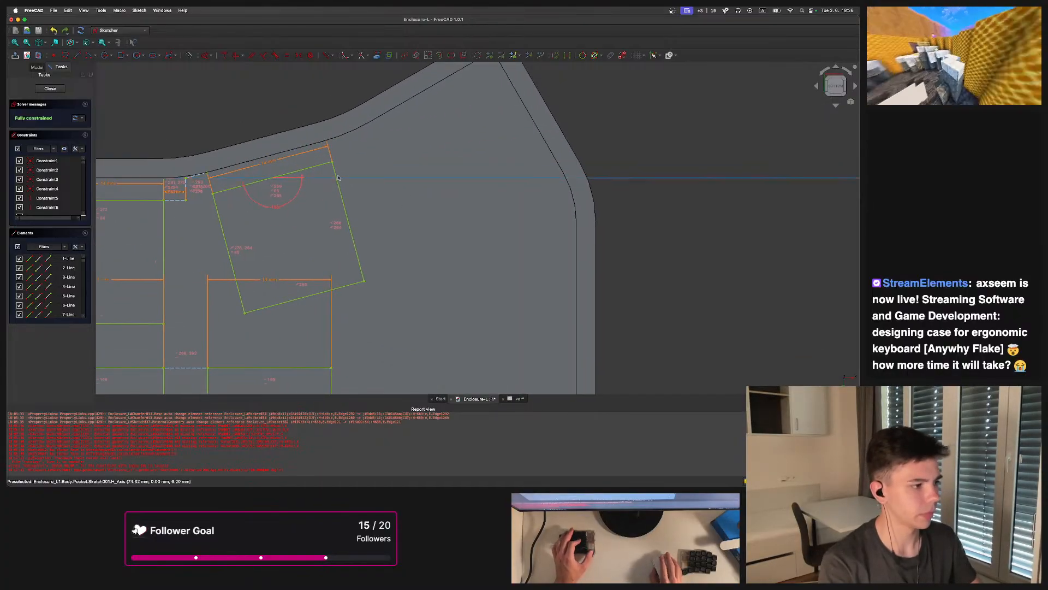
{"action": "scroll", "coordinate": [219, 147], "scroll_direction": "down", "scroll_amount": 2}
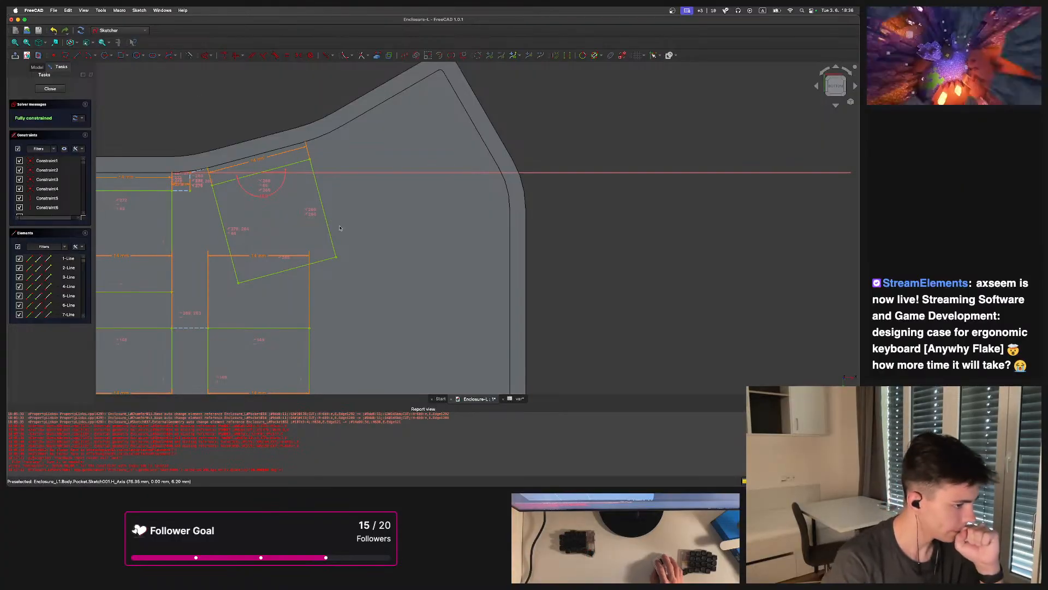
{"action": "left_click", "coordinate": [127, 56]}
{"action": "left_click", "coordinate": [77, 55]}
{"action": "scroll", "coordinate": [469, 154], "scroll_direction": "up", "scroll_amount": 3}
{"action": "left_click", "coordinate": [285, 143]}
{"action": "left_click", "coordinate": [420, 77]}
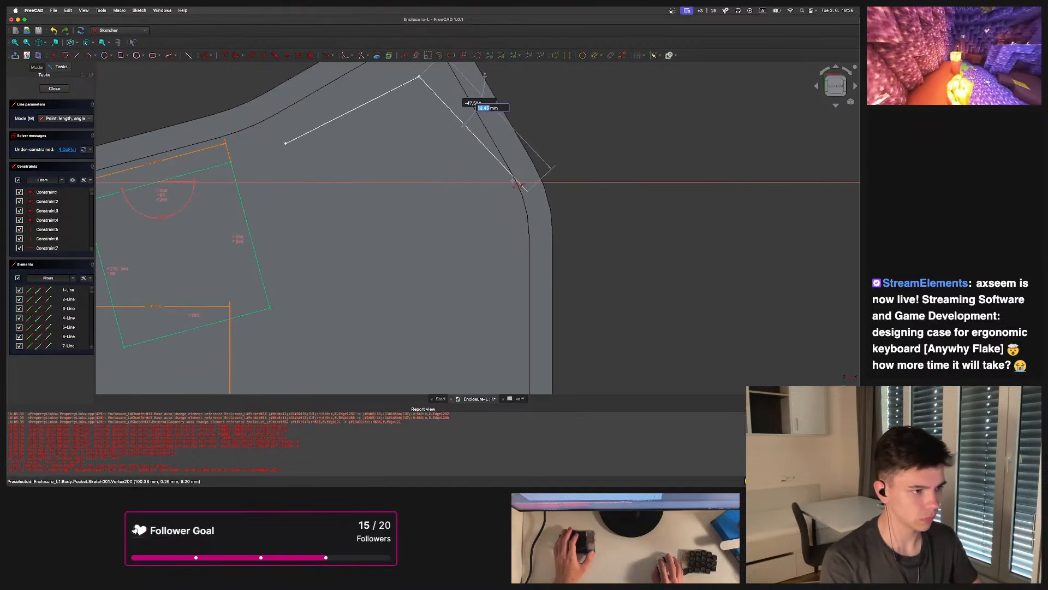
{"action": "left_click", "coordinate": [496, 193]}
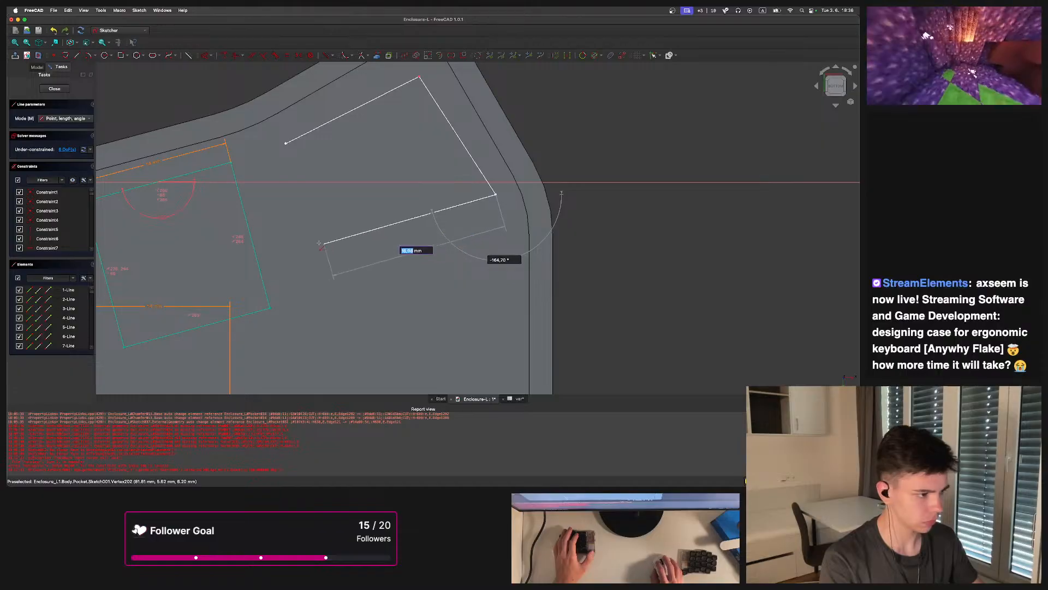
{"action": "left_click", "coordinate": [334, 268]}
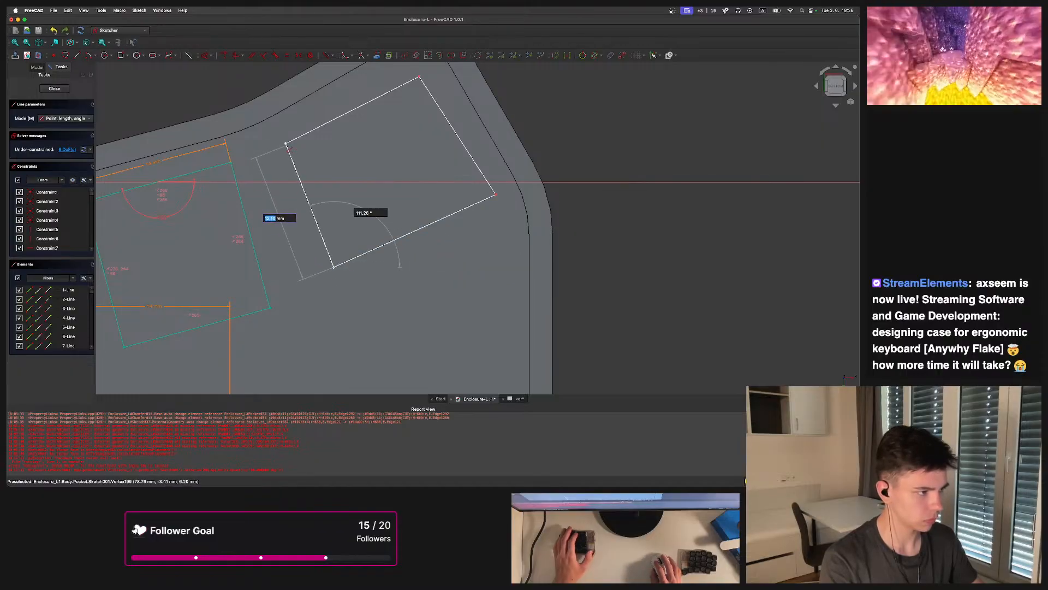
{"action": "left_click", "coordinate": [286, 143]}
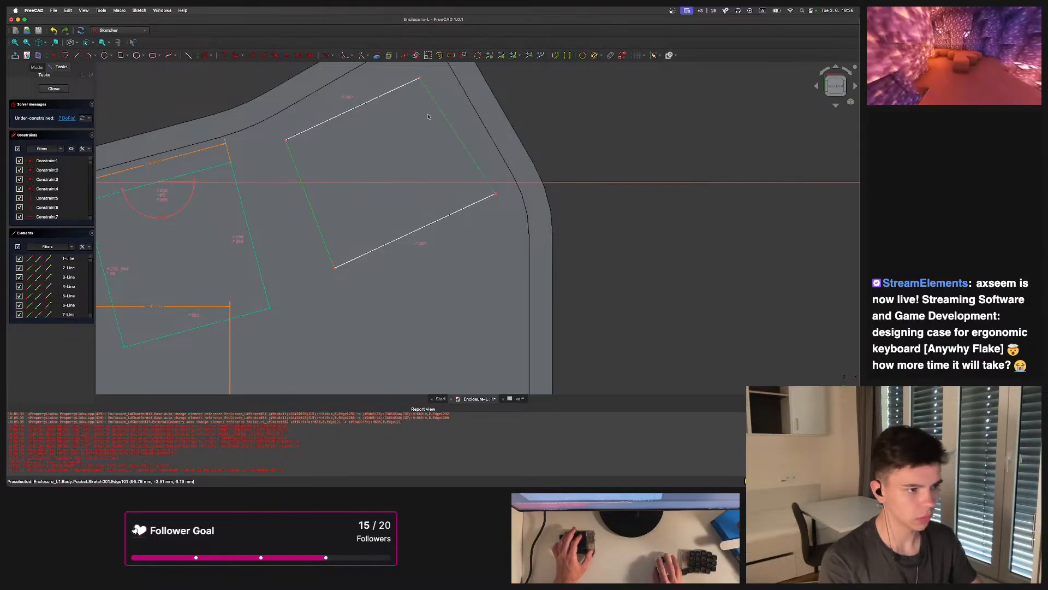
Constrain the new outline's sides with parallel, perpendicular and equal constraints
{"action": "key", "text": "p"}
{"action": "left_click_drag", "start_coordinate": [314, 171], "coordinate": [250, 137]}
{"action": "left_click", "coordinate": [319, 152]}
{"action": "left_click", "coordinate": [297, 176]}
{"action": "left_click_drag", "start_coordinate": [328, 162], "coordinate": [296, 133]}
{"action": "key", "text": "n"}
{"action": "middle_click_drag", "start_coordinate": [339, 149], "coordinate": [440, 179]}
{"action": "mouse_move", "coordinate": [385, 175]}
{"action": "left_mouse_down"}
{"action": "mouse_move", "coordinate": [393, 137]}
{"action": "mouse_move", "coordinate": [375, 118]}
{"action": "mouse_move", "coordinate": [391, 173]}
{"action": "left_mouse_up"}
{"action": "left_click_drag", "start_coordinate": [449, 172], "coordinate": [422, 156]}
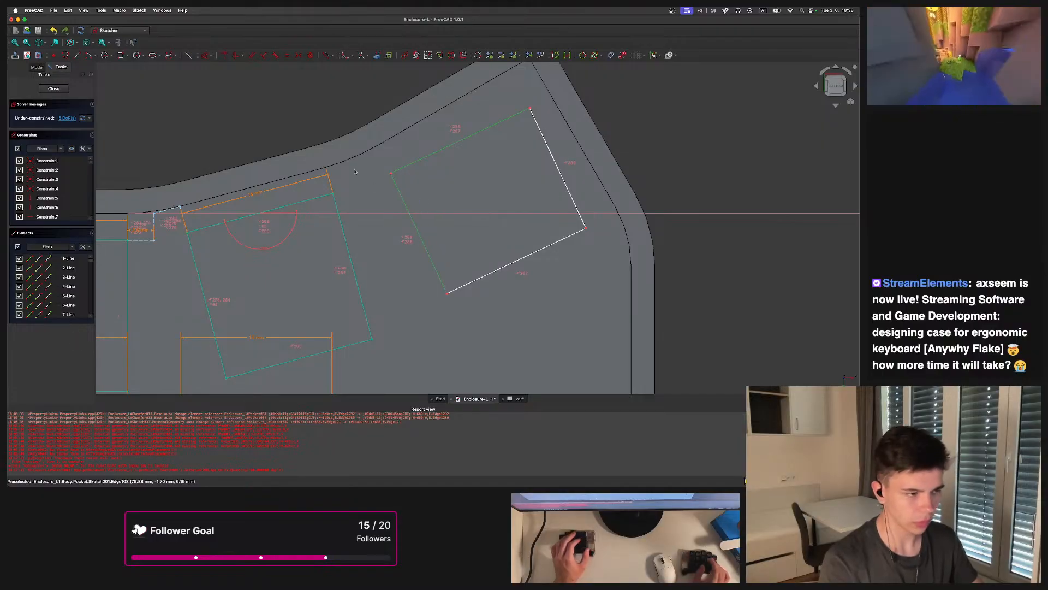
{"action": "key", "text": "e"}
{"action": "scroll", "coordinate": [355, 180], "scroll_direction": "up", "scroll_amount": 2}
{"action": "middle_click_drag", "start_coordinate": [446, 182], "coordinate": [449, 174]}
{"action": "left_click_drag", "start_coordinate": [476, 141], "coordinate": [445, 115]}
Apply a 180 mm distance constraint to the new outline's upper edge, then undo and redo it
{"action": "key", "text": "k"}
{"action": "key", "text": "d"}
{"action": "key", "text": "BackSpace"}
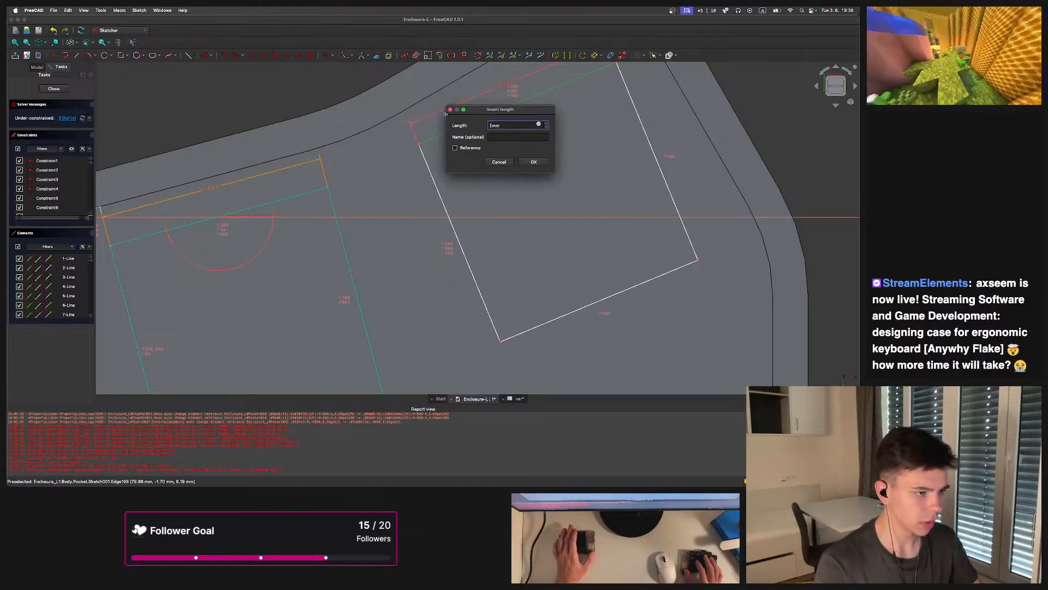
{"action": "type", "text": "180+3"}
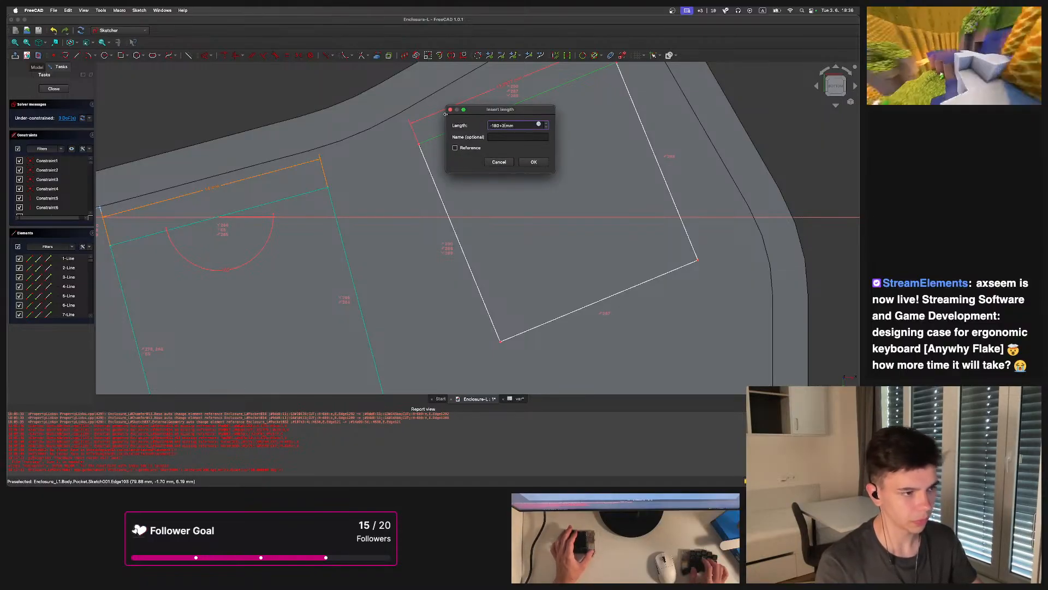
{"action": "key", "text": "Return"}
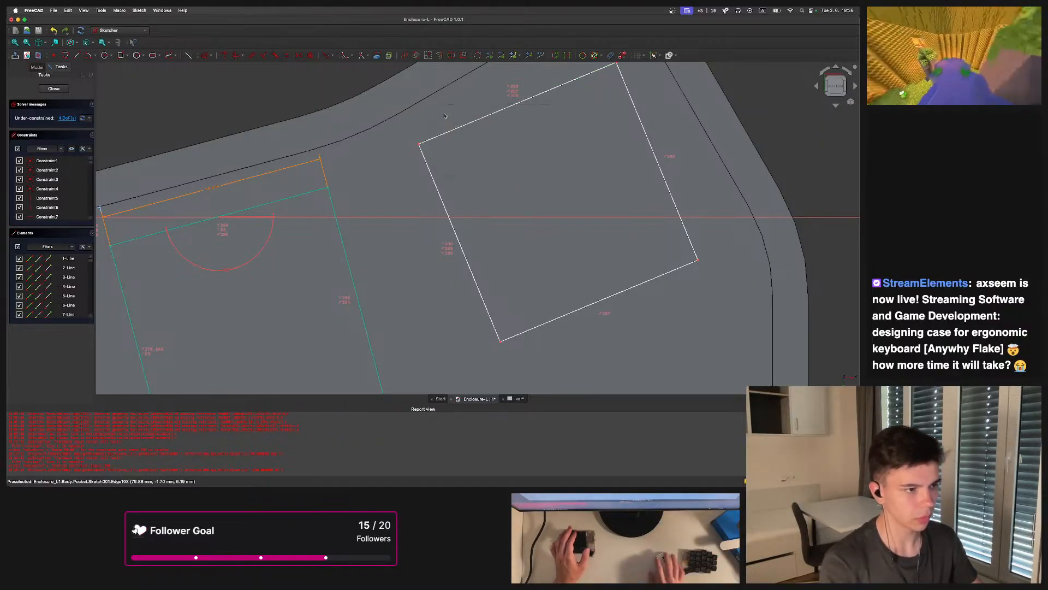
{"action": "key", "text": "super+z"}
{"action": "key", "text": "super+shift+z"}
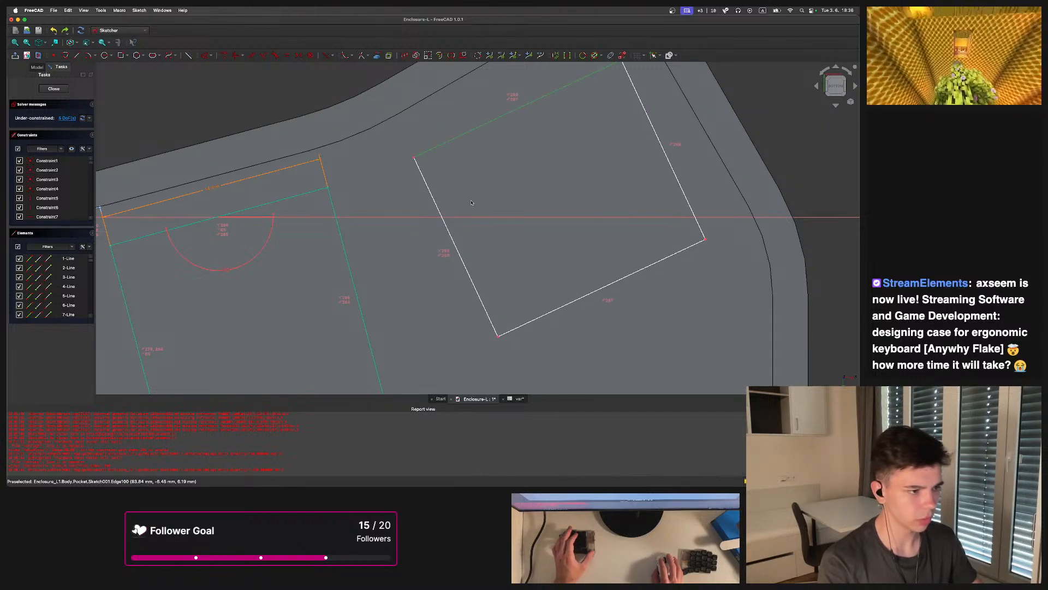
Constrain the outline edge's length to the expression <<var>>.switch
{"action": "left_click", "coordinate": [443, 136]}
{"action": "scroll", "coordinate": [447, 152], "scroll_direction": "down", "scroll_amount": 3}
{"action": "middle_click_drag", "start_coordinate": [449, 155], "coordinate": [482, 155]}
{"action": "key", "text": "k"}
{"action": "key", "text": "d"}
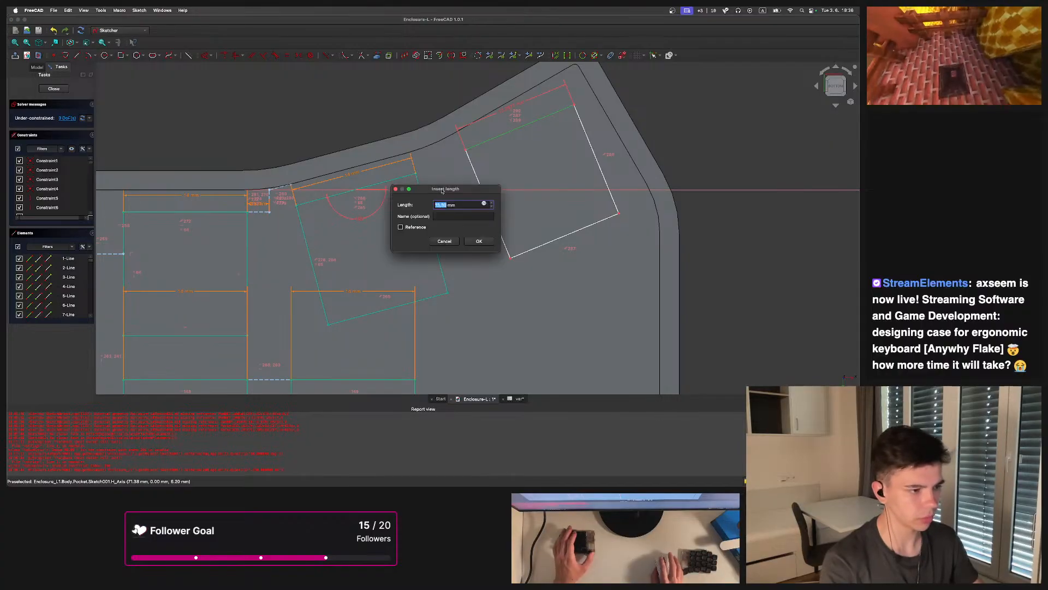
{"action": "left_click", "coordinate": [484, 204]}
{"action": "type", "text": "var>>"}
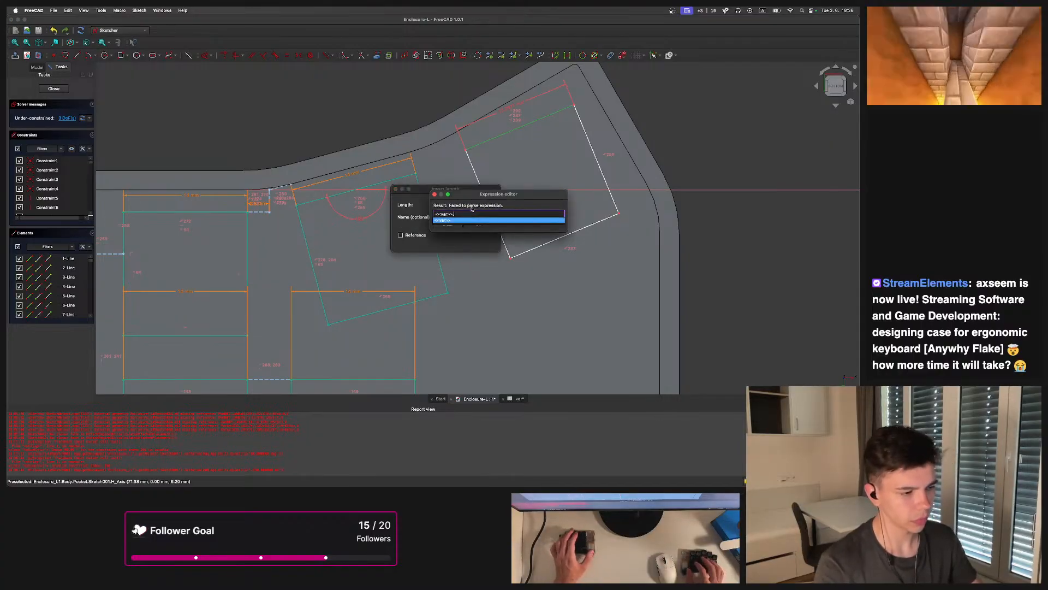
{"action": "key", "text": "Return"}
{"action": "type", "text": ".switch"}
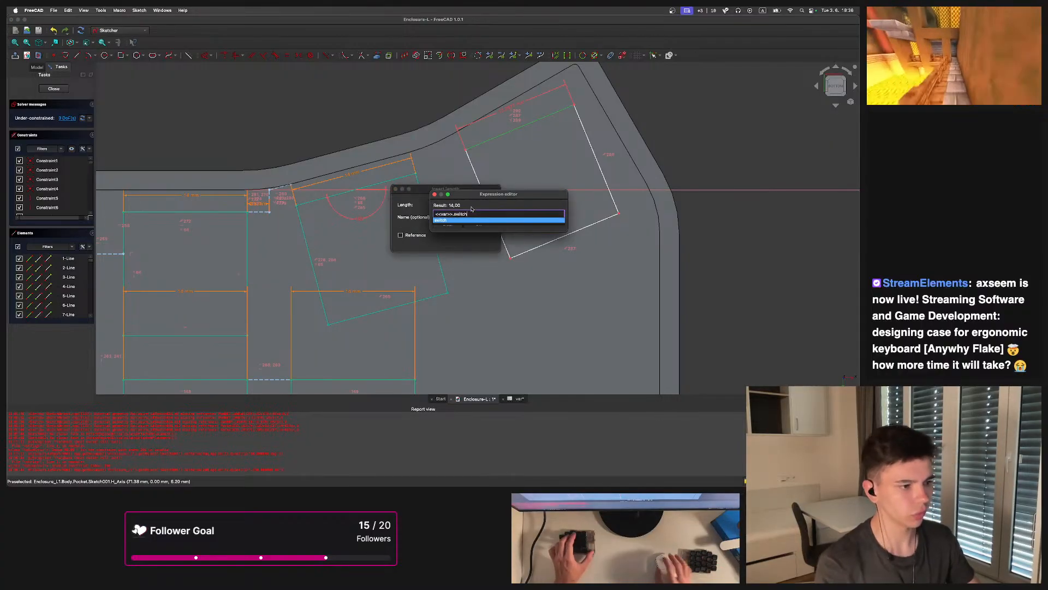
{"action": "left_click", "coordinate": [483, 222]}
{"action": "key", "text": "Return"}
Constrain the new outline's upper edge to an angle of 30°
{"action": "scroll", "coordinate": [507, 155], "scroll_direction": "up", "scroll_amount": 3}
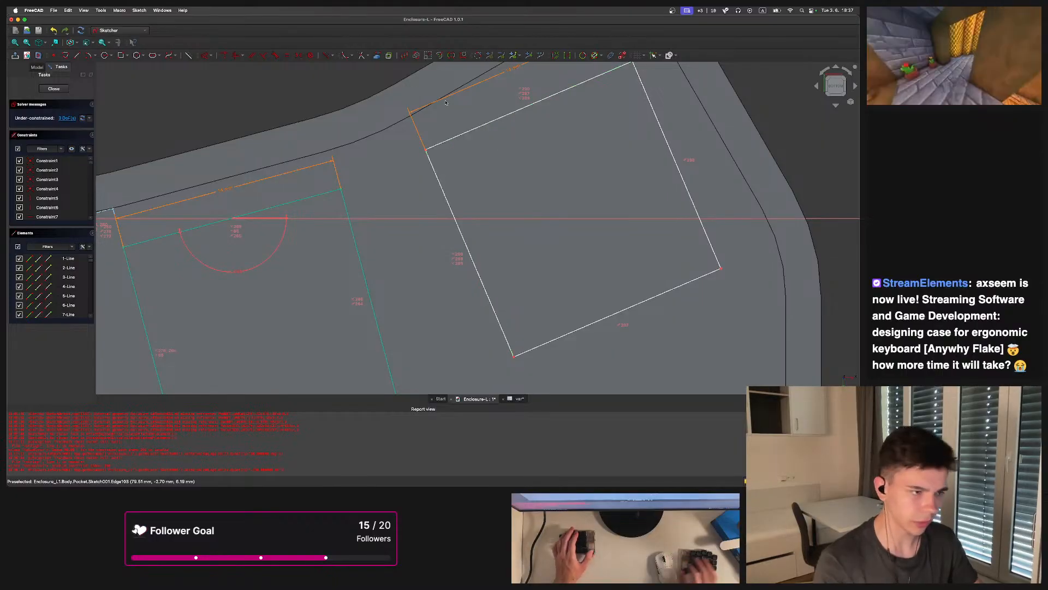
{"action": "left_click", "coordinate": [485, 124]}
{"action": "key", "text": "k"}
{"action": "key", "text": "a"}
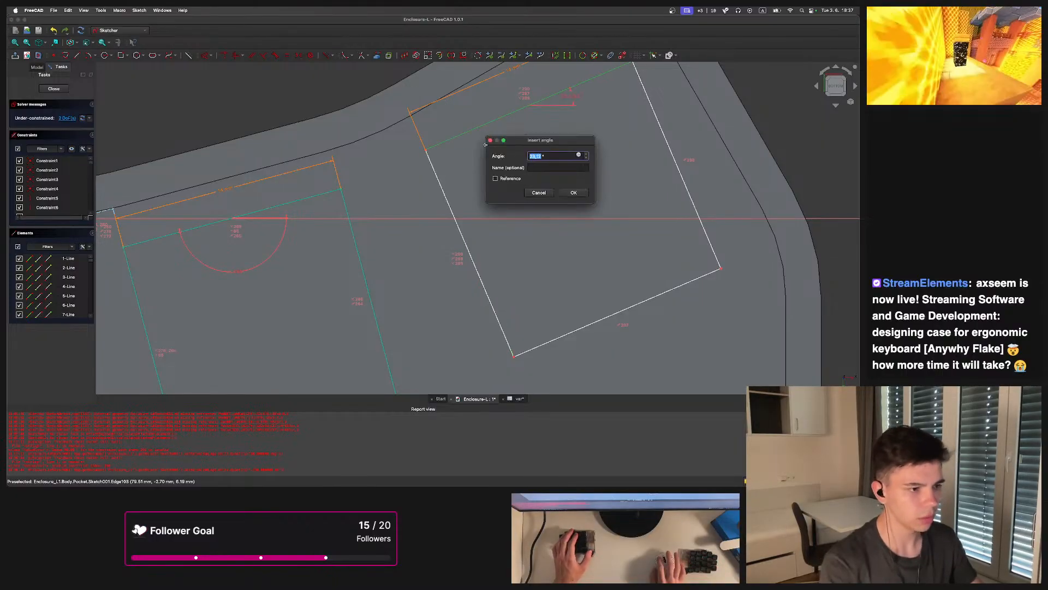
{"action": "left_click", "coordinate": [578, 157]}
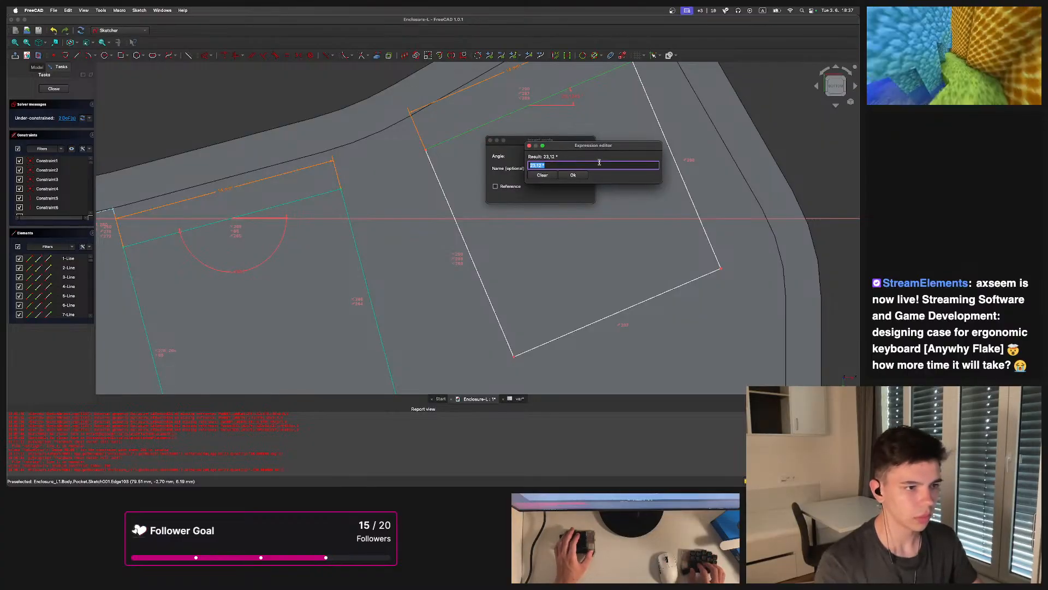
{"action": "type", "text": "30"}
{"action": "key", "text": "Return"}
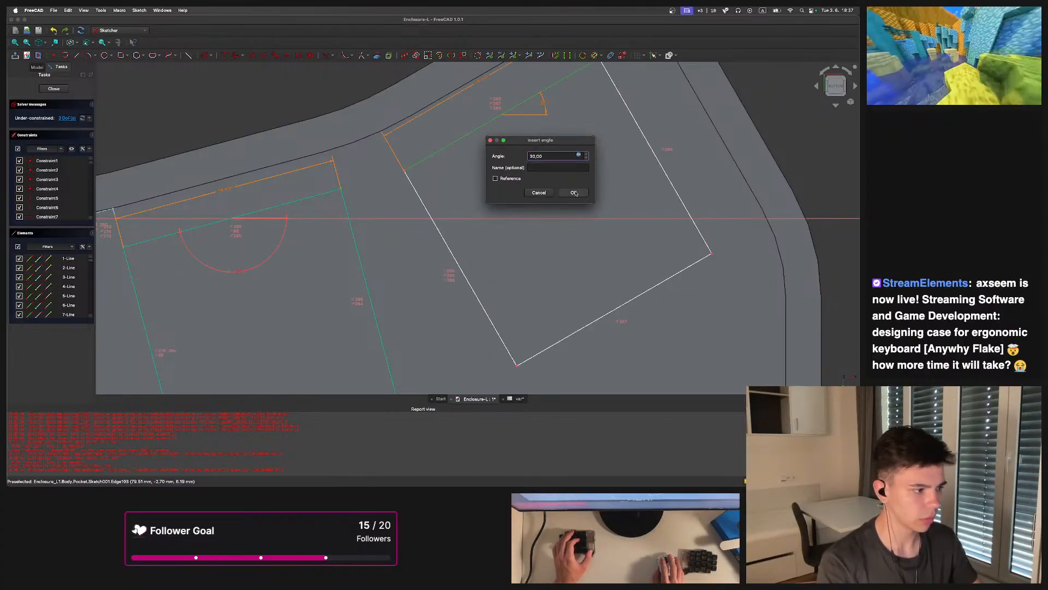
{"action": "key", "text": "Return"}
Try replacing the neighbouring opening's angle constraint with 15°, then undo it
{"action": "scroll", "coordinate": [491, 175], "scroll_direction": "down", "scroll_amount": 3}
{"action": "scroll", "coordinate": [557, 149], "scroll_direction": "up", "scroll_amount": 5}
{"action": "scroll", "coordinate": [557, 149], "scroll_direction": "up", "scroll_amount": 2}
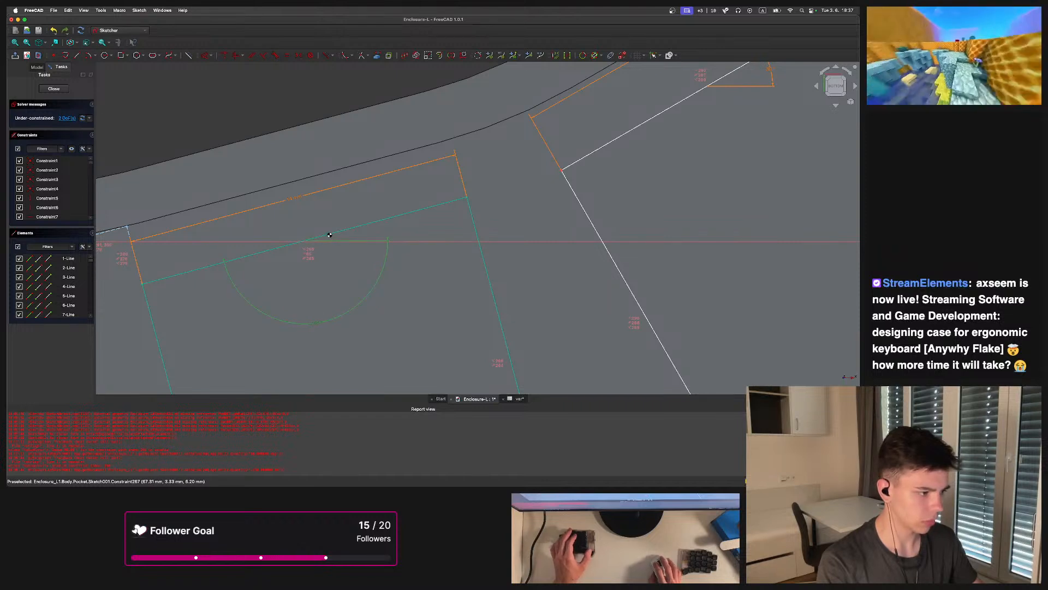
{"action": "key", "text": "Delete"}
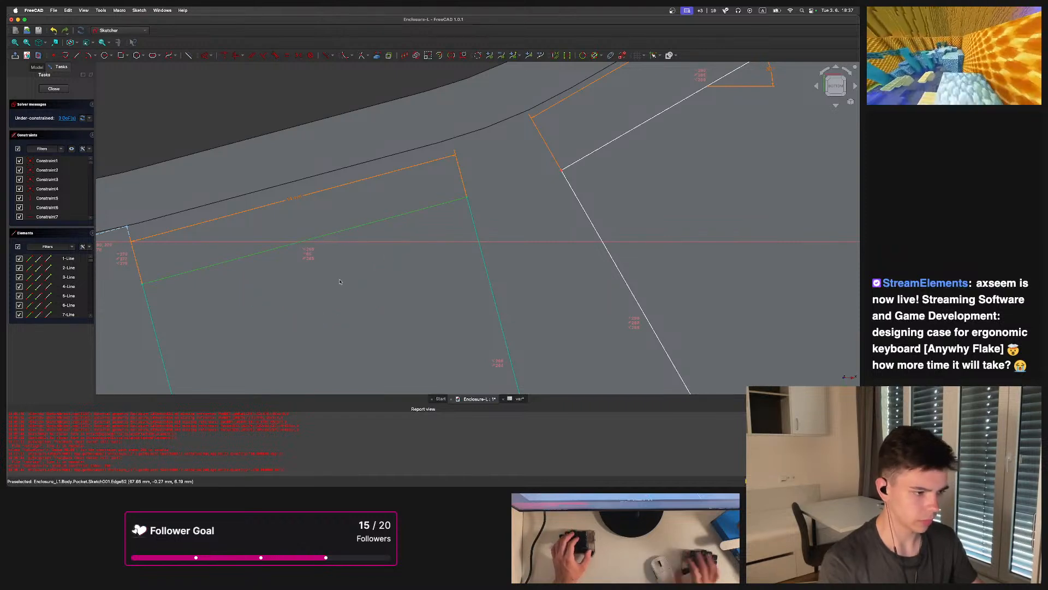
{"action": "type", "text": "ka15"}
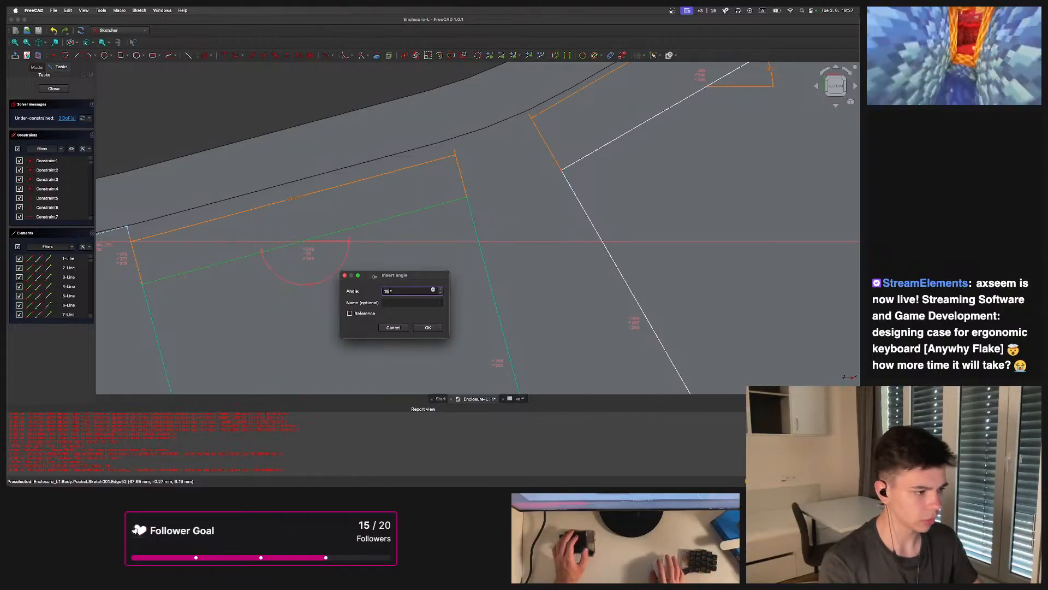
{"action": "key", "text": "Return"}
{"action": "scroll", "coordinate": [382, 278], "scroll_direction": "down", "scroll_amount": 9}
{"action": "key", "text": "super+z"}
{"action": "scroll", "coordinate": [382, 262], "scroll_direction": "up", "scroll_amount": 5}
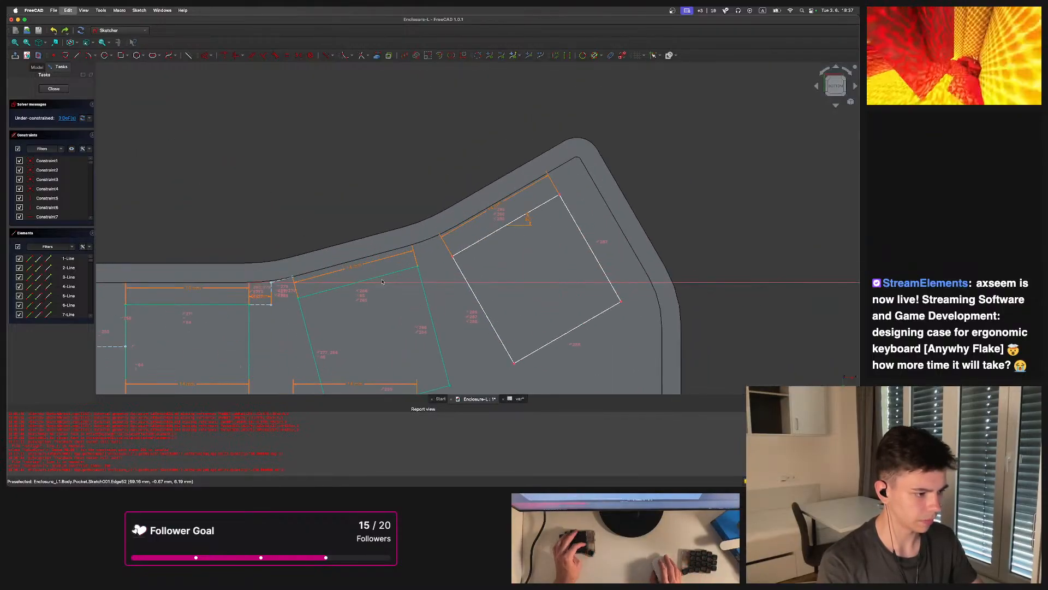
Draw a small multi-segment line outline in the gap between the two tilted key openings
{"action": "scroll", "coordinate": [433, 286], "scroll_direction": "up", "scroll_amount": 5}
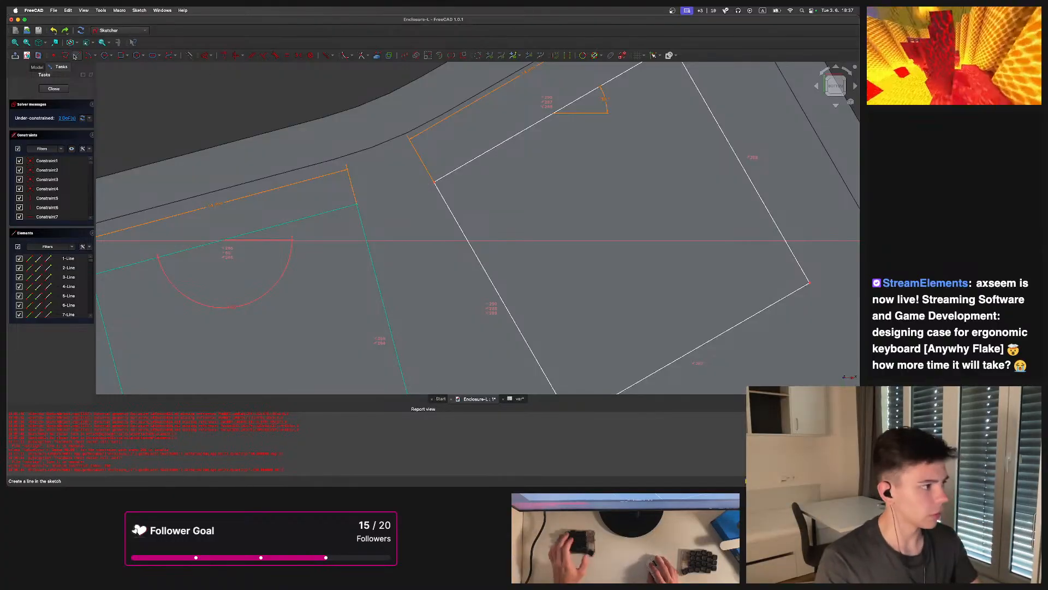
{"action": "left_click", "coordinate": [188, 55]}
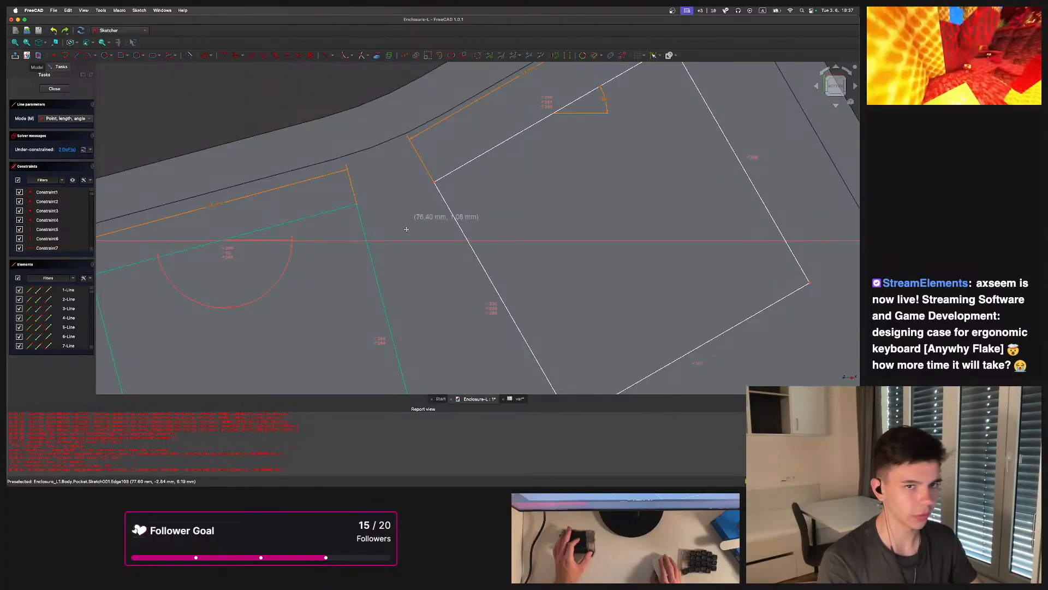
{"action": "scroll", "coordinate": [361, 233], "scroll_direction": "up", "scroll_amount": 3}
{"action": "left_click", "coordinate": [362, 244]}
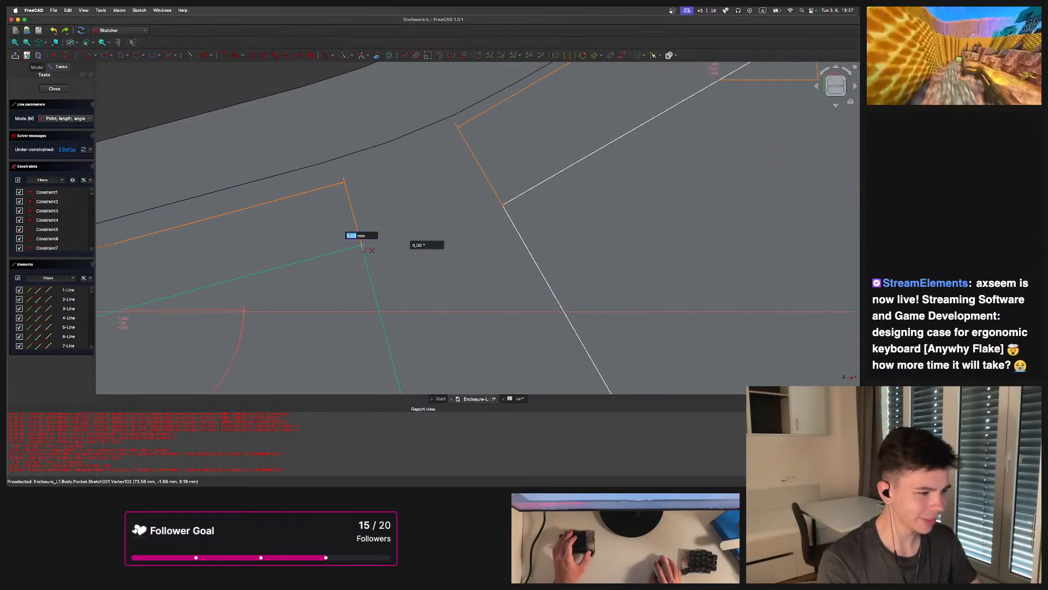
{"action": "left_click", "coordinate": [421, 211]}
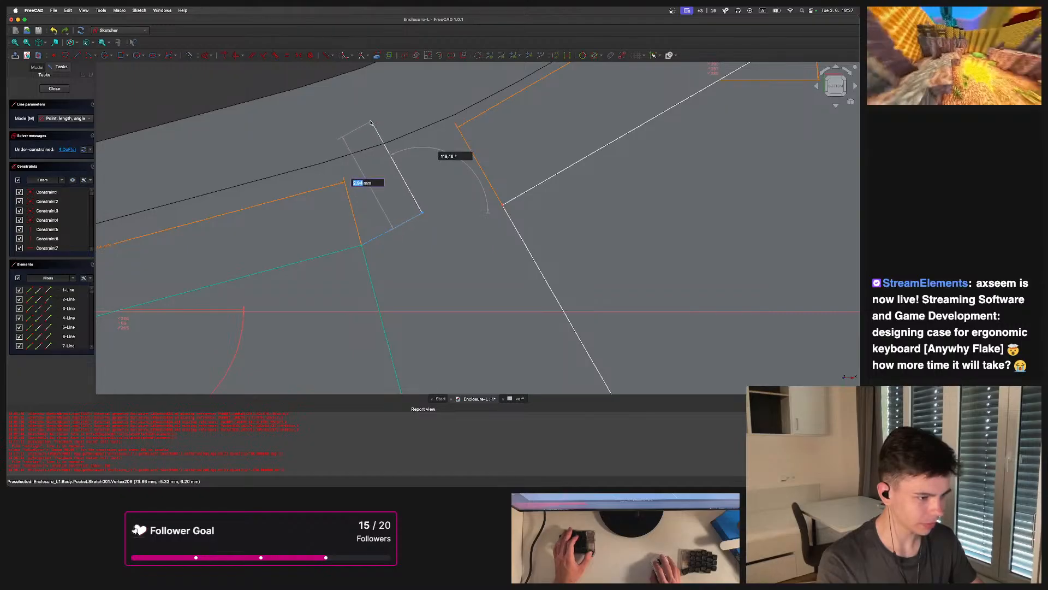
{"action": "left_click", "coordinate": [371, 121]}
{"action": "left_click", "coordinate": [503, 205]}
{"action": "left_click", "coordinate": [454, 130]}
{"action": "left_click", "coordinate": [414, 147]}
{"action": "key", "text": "Escape"}
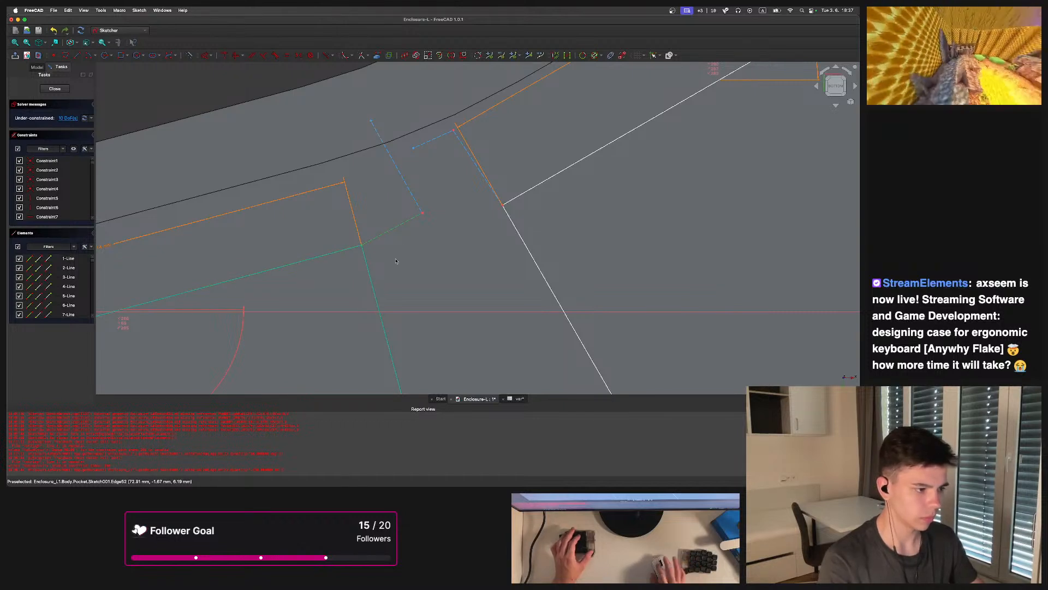
Apply parallel and perpendicular constraints to the new gap outline's segments
{"action": "left_click", "coordinate": [348, 252]}
{"action": "key", "text": "p"}
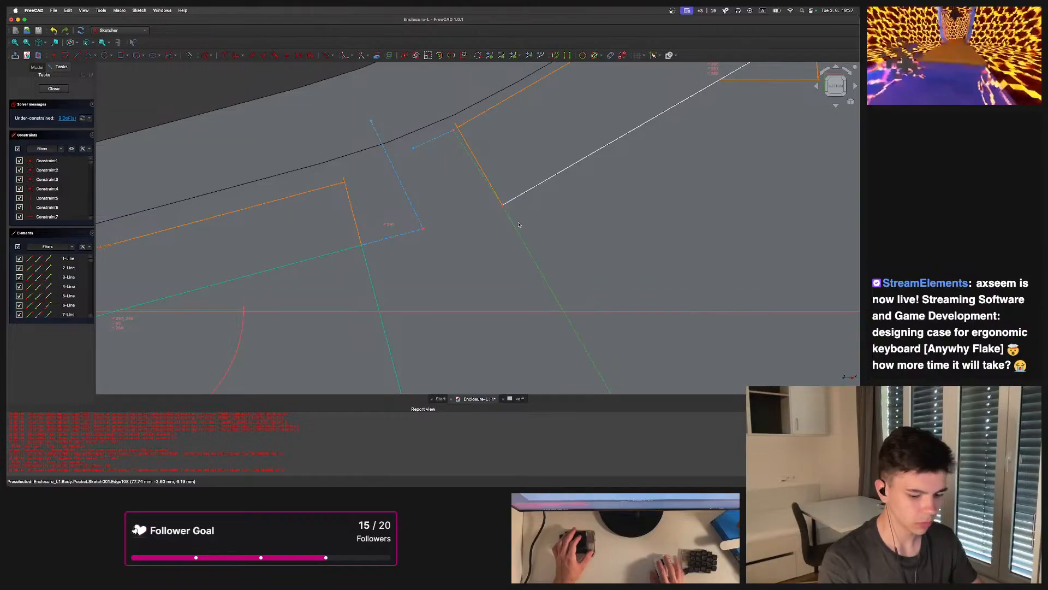
{"action": "key", "text": "p"}
{"action": "left_click_drag", "start_coordinate": [396, 187], "coordinate": [394, 184]}
{"action": "key", "text": "n"}
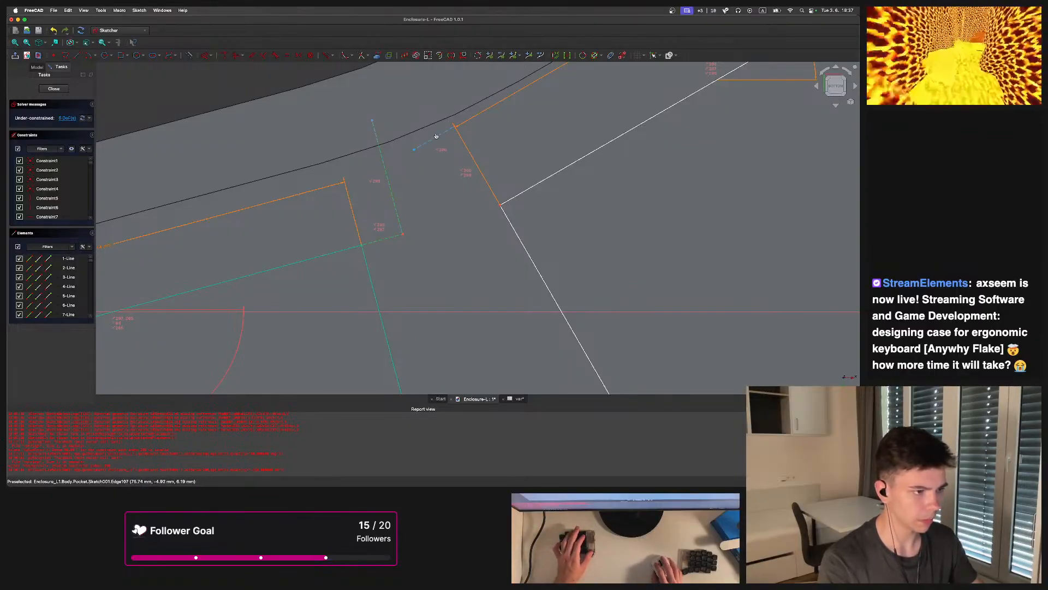
Add equal and coincident constraints to finish constraining the gap outline
{"action": "scroll", "coordinate": [448, 155], "scroll_direction": "down", "scroll_amount": 5}
{"action": "scroll", "coordinate": [197, 284], "scroll_direction": "up", "scroll_amount": 5}
{"action": "left_click", "coordinate": [188, 285]}
{"action": "key", "text": "e"}
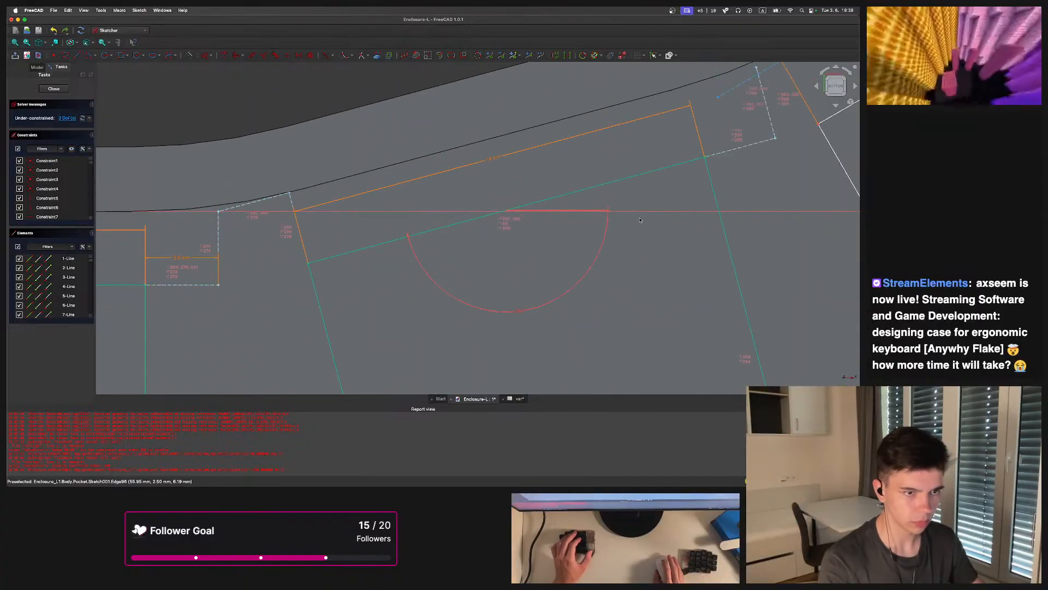
{"action": "scroll", "coordinate": [631, 224], "scroll_direction": "down", "scroll_amount": 5}
{"action": "scroll", "coordinate": [675, 154], "scroll_direction": "up", "scroll_amount": 5}
{"action": "left_click_drag", "start_coordinate": [671, 164], "coordinate": [672, 143]}
{"action": "scroll", "coordinate": [668, 185], "scroll_direction": "down", "scroll_amount": 2}
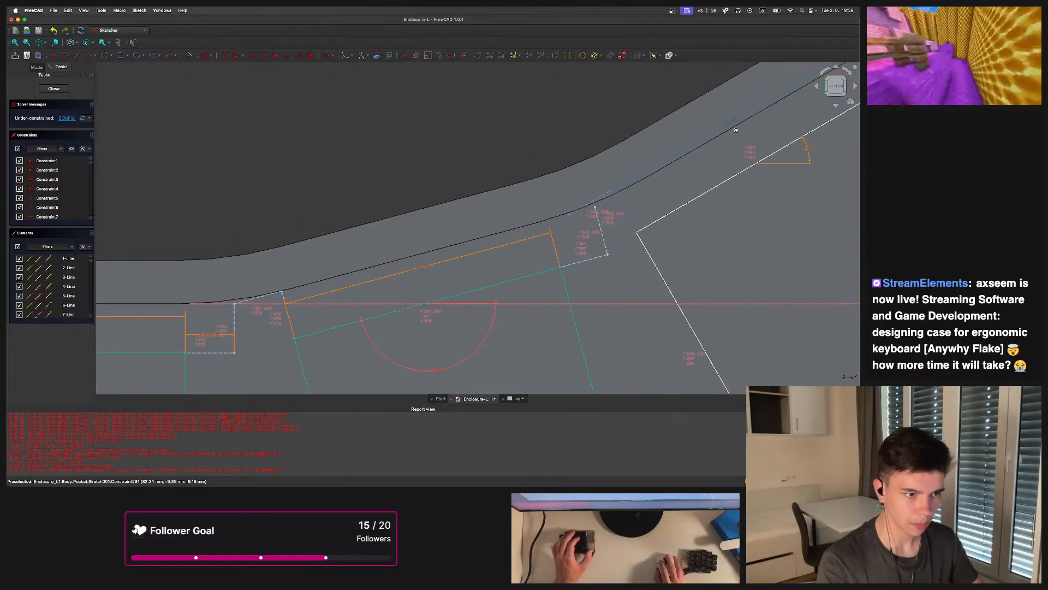
{"action": "scroll", "coordinate": [590, 198], "scroll_direction": "up", "scroll_amount": 2}
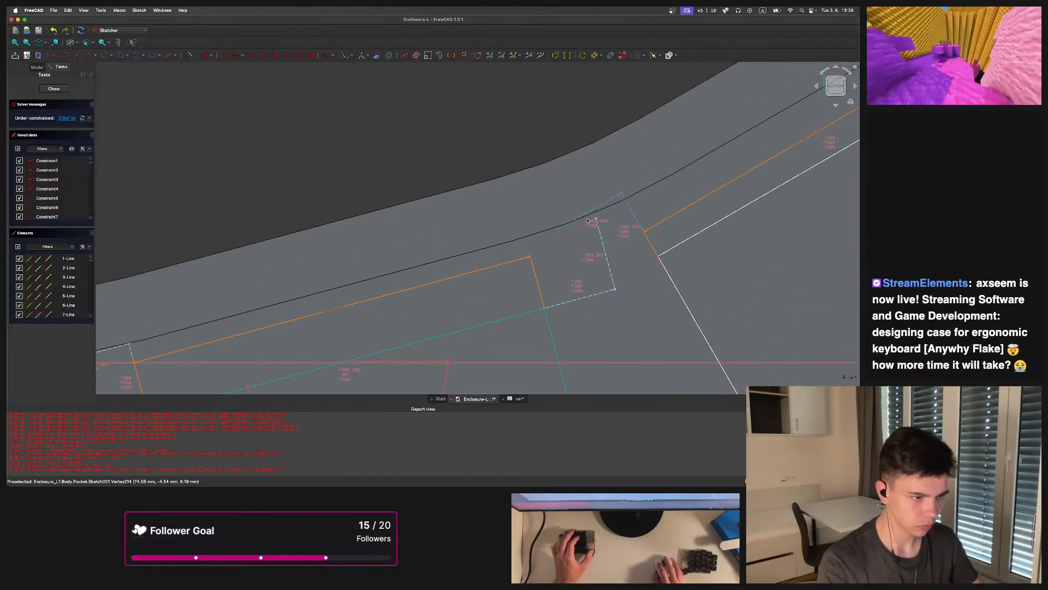
{"action": "key", "text": "c"}
Review the whole sketch and close the sketch editor
{"action": "scroll", "coordinate": [582, 159], "scroll_direction": "down", "scroll_amount": 5}
{"action": "scroll", "coordinate": [460, 176], "scroll_direction": "up", "scroll_amount": 2}
{"action": "scroll", "coordinate": [499, 204], "scroll_direction": "up", "scroll_amount": 4}
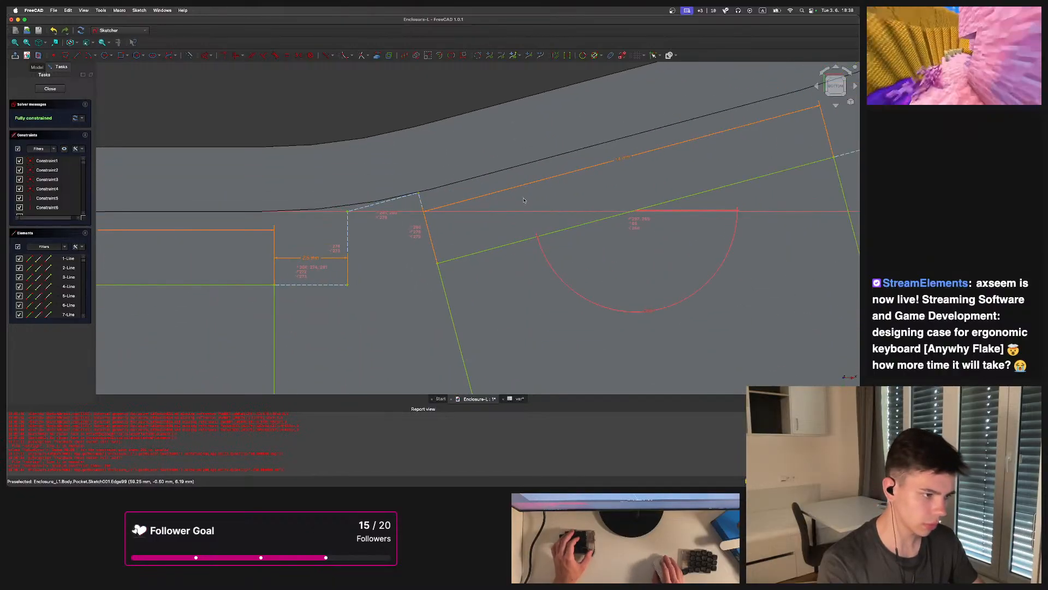
{"action": "scroll", "coordinate": [498, 191], "scroll_direction": "down", "scroll_amount": 3}
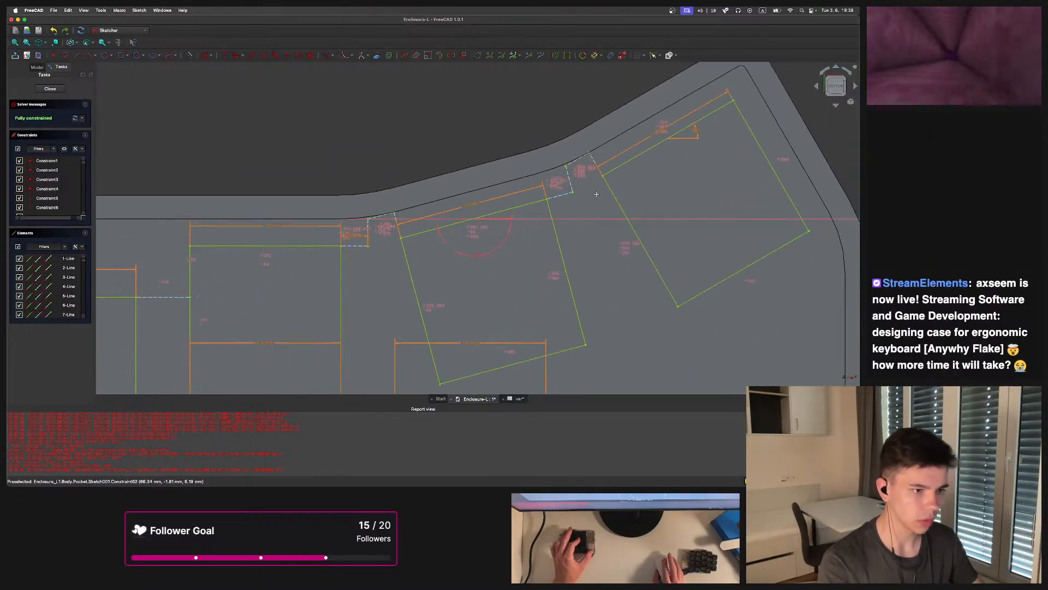
{"action": "scroll", "coordinate": [420, 267], "scroll_direction": "up", "scroll_amount": 6}
{"action": "scroll", "coordinate": [419, 268], "scroll_direction": "down", "scroll_amount": 10}
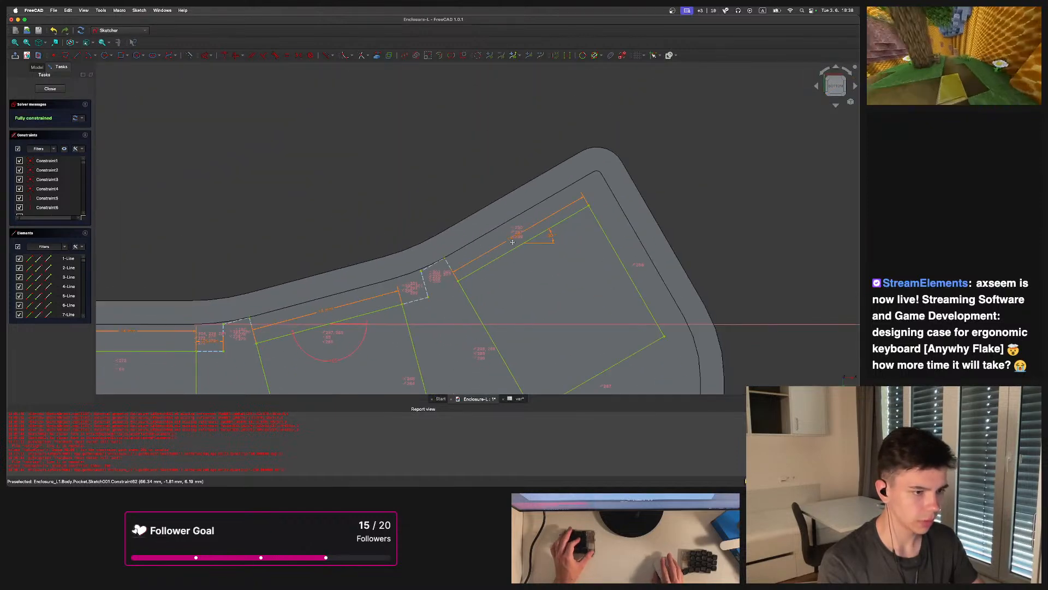
{"action": "scroll", "coordinate": [567, 197], "scroll_direction": "down", "scroll_amount": 3}
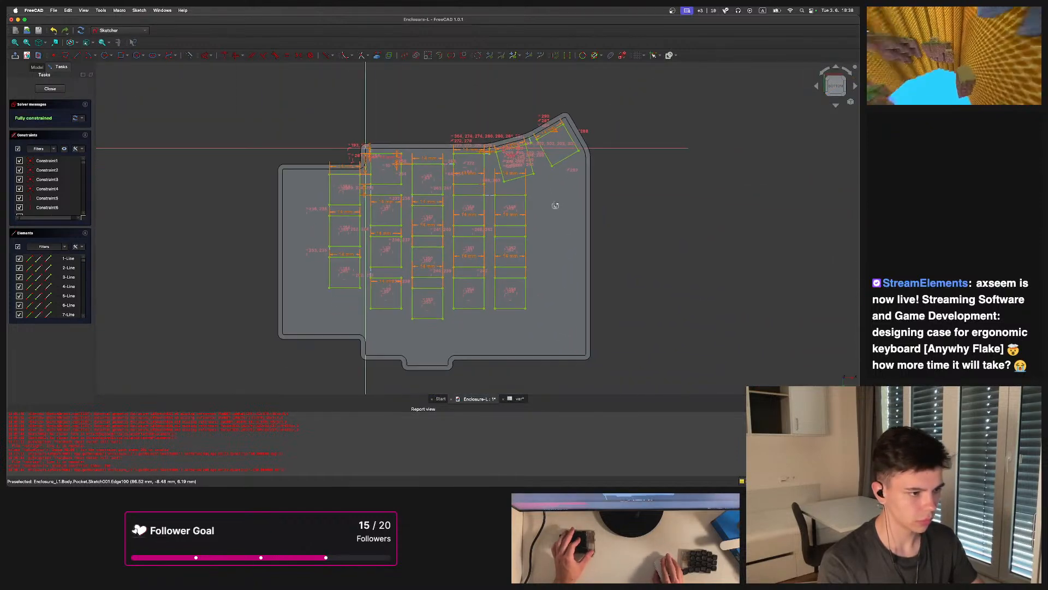
{"action": "middle_click_drag", "start_coordinate": [551, 218], "coordinate": [536, 218]}
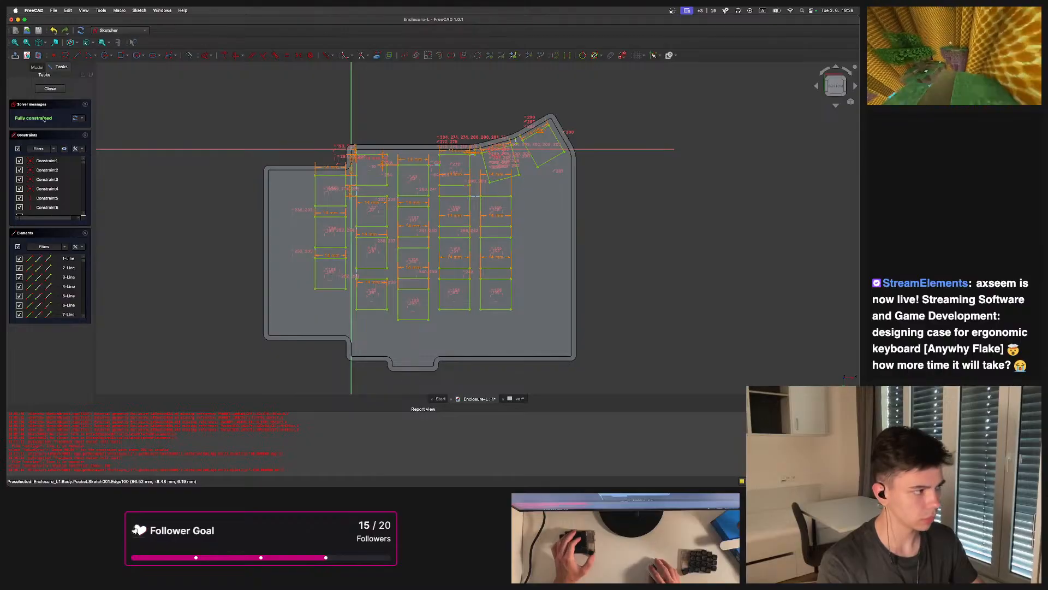
{"action": "left_click", "coordinate": [51, 88]}
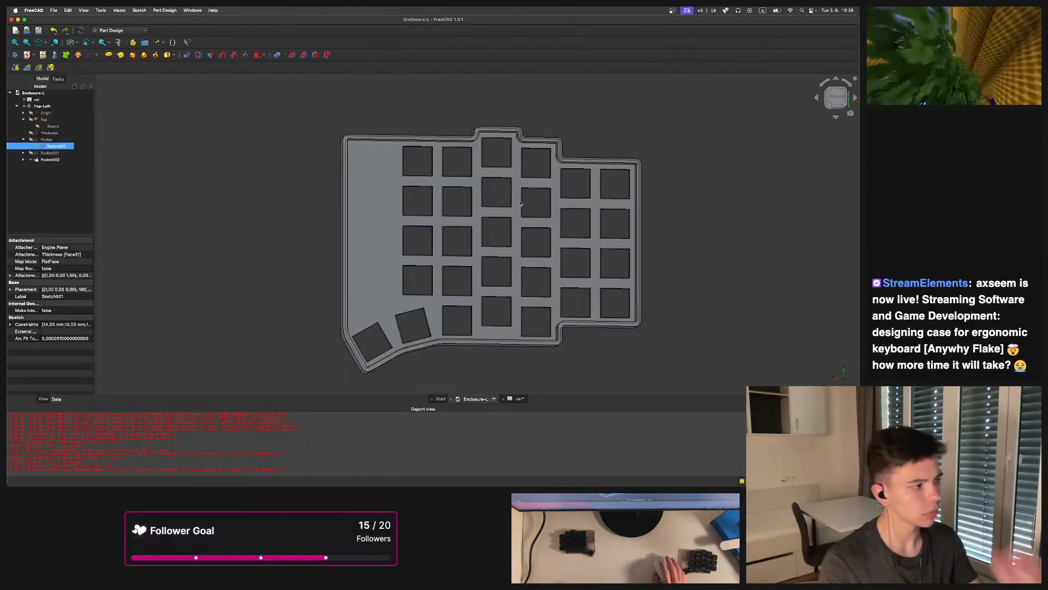
Inspect the model, the var spreadsheet and the pocket features' Suppressed expressions
{"action": "middle_click_drag", "start_coordinate": [589, 255], "coordinate": [437, 218]}
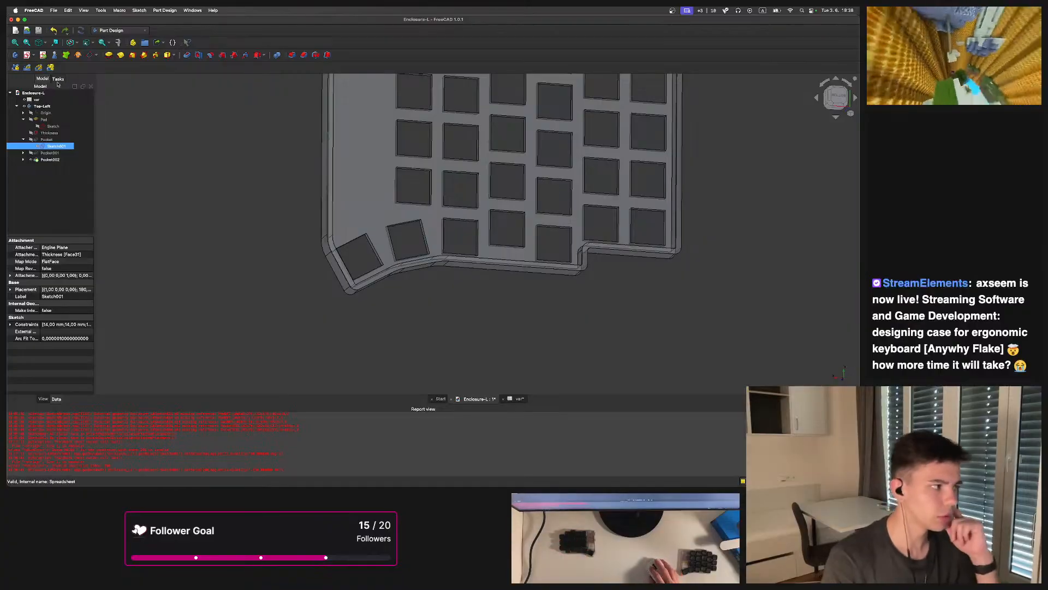
{"action": "double_click", "coordinate": [37, 99]}
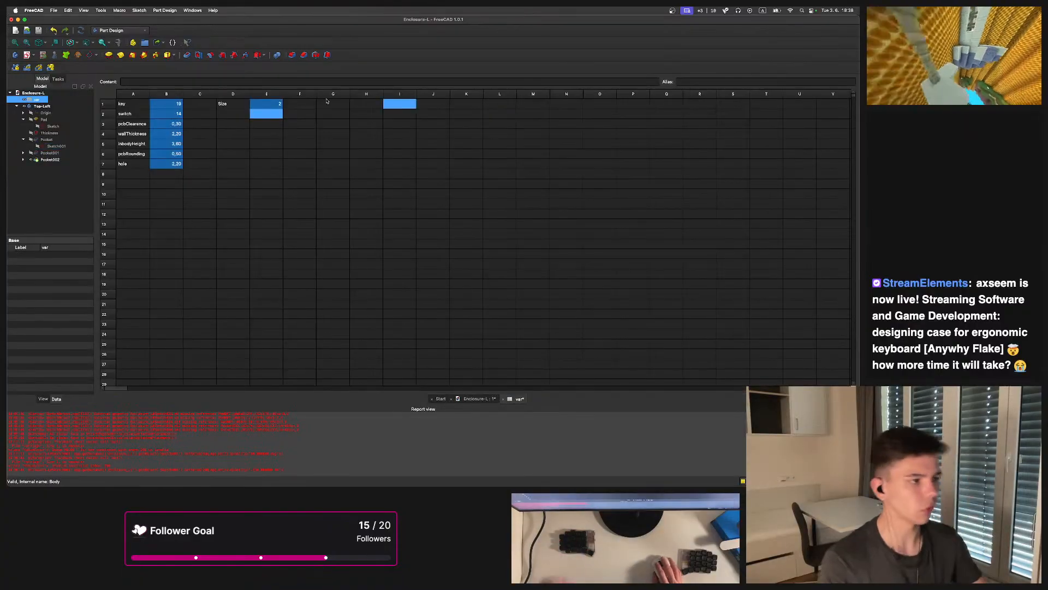
{"action": "left_click_drag", "start_coordinate": [266, 103], "coordinate": [300, 113]}
{"action": "left_click", "coordinate": [51, 159]}
{"action": "left_click", "coordinate": [476, 399]}
{"action": "scroll", "coordinate": [469, 238], "scroll_direction": "down", "scroll_amount": 5}
{"action": "middle_click_drag", "start_coordinate": [466, 229], "coordinate": [473, 184]}
{"action": "scroll", "coordinate": [473, 184], "scroll_direction": "up", "scroll_amount": 4}
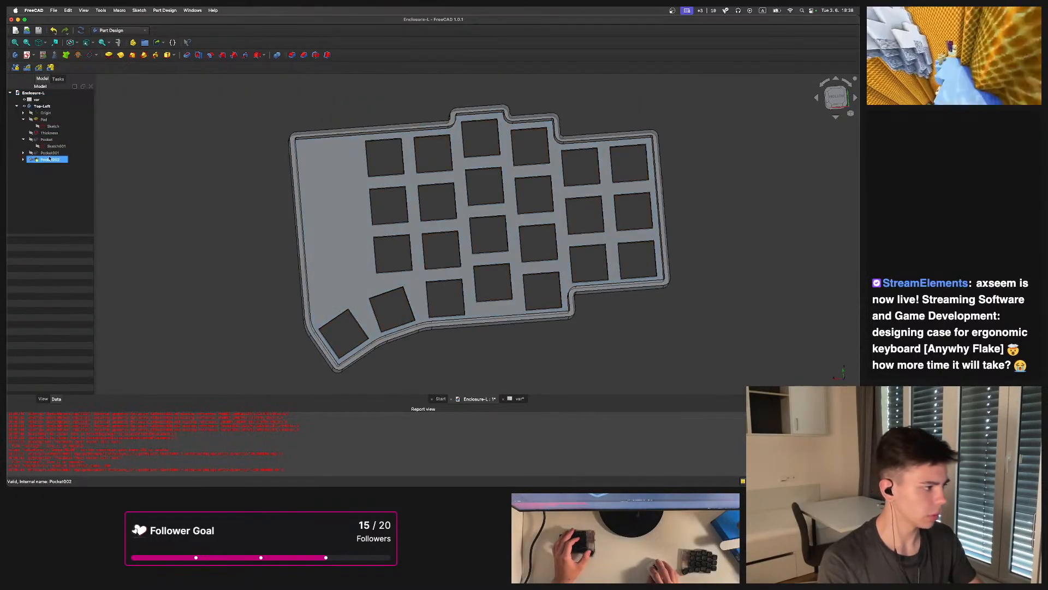
{"action": "left_click", "coordinate": [45, 159]}
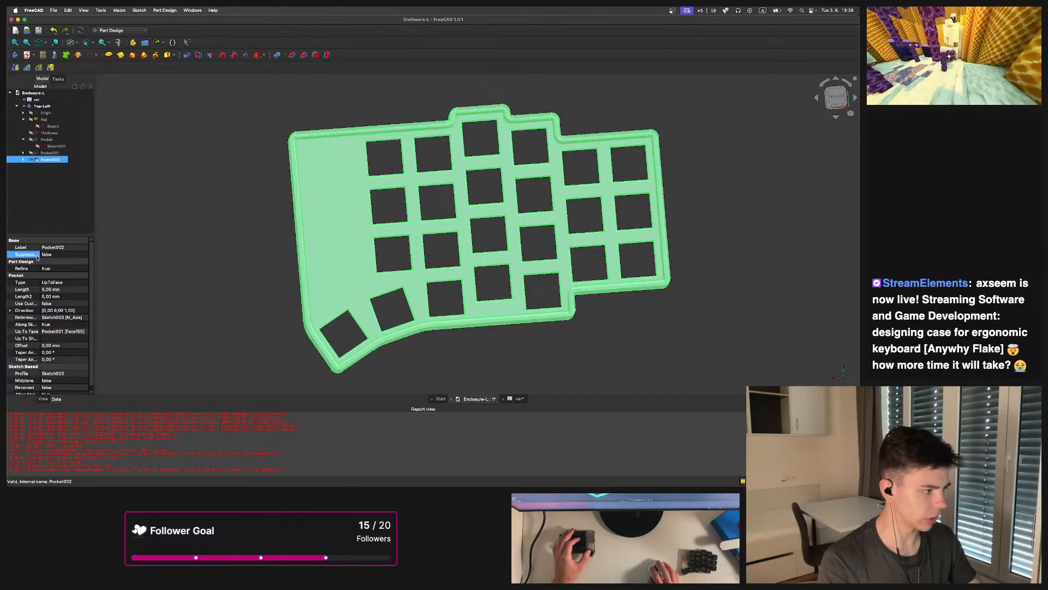
{"action": "left_click", "coordinate": [46, 153]}
{"action": "right_click", "coordinate": [26, 255]}
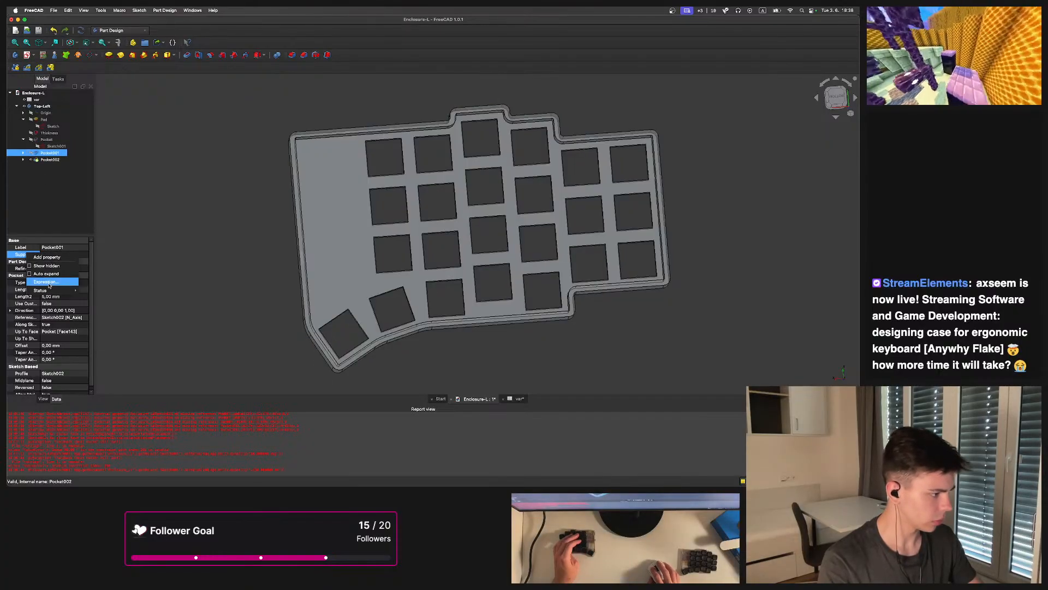
{"action": "left_click", "coordinate": [52, 284]}
{"action": "left_click", "coordinate": [94, 275]}
Set Pocket002's Suppressed expression to <<var>>.size > 0 ? False : True
{"action": "left_click", "coordinate": [46, 160]}
{"action": "right_click", "coordinate": [24, 254]}
{"action": "left_click", "coordinate": [50, 284]}
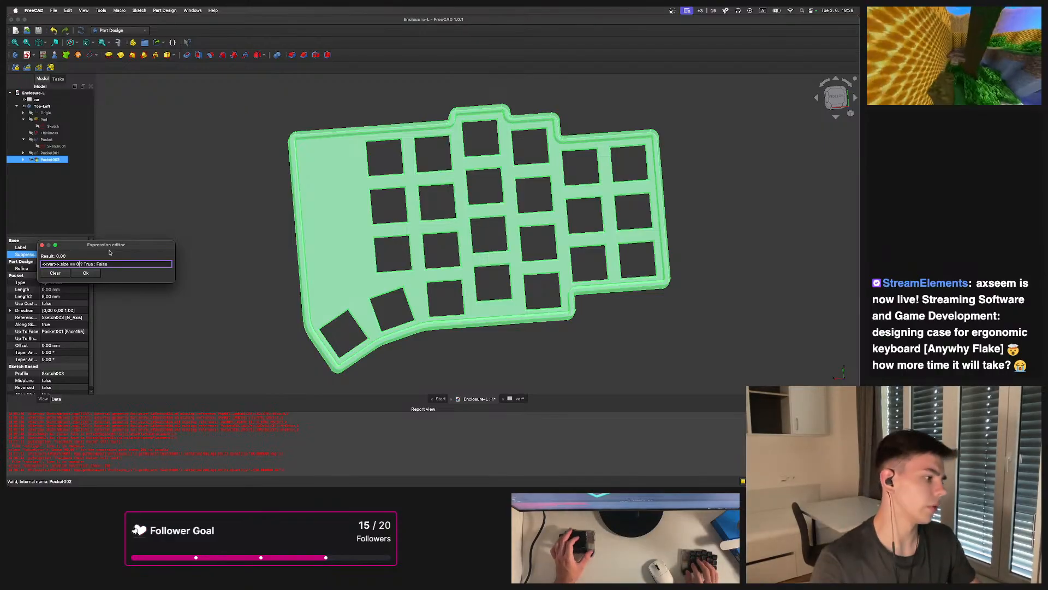
{"action": "key", "text": "BackSpace"}
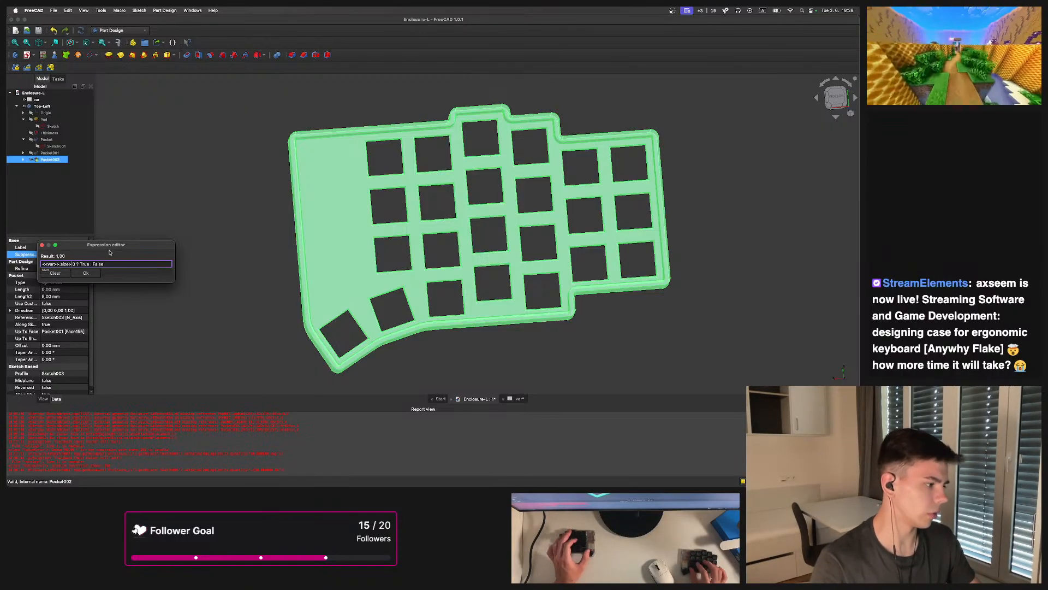
{"action": "type", "text": ">"}
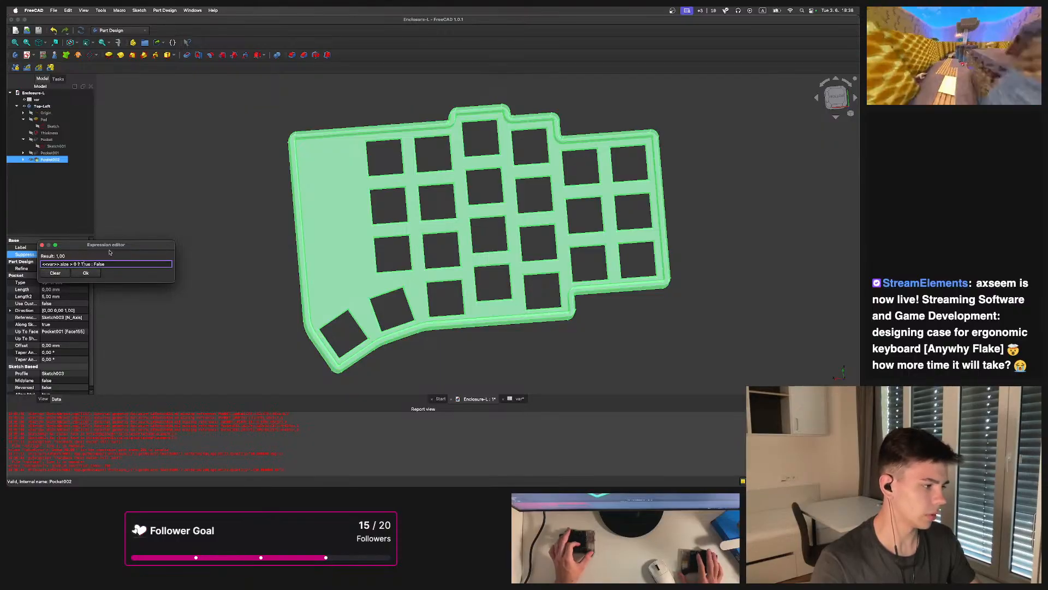
{"action": "key", "text": "BackSpace"}
{"action": "key", "text": "BackSpace"}
{"action": "key", "text": "BackSpace"}
{"action": "key", "text": "BackSpace"}
{"action": "type", "text": "False"}
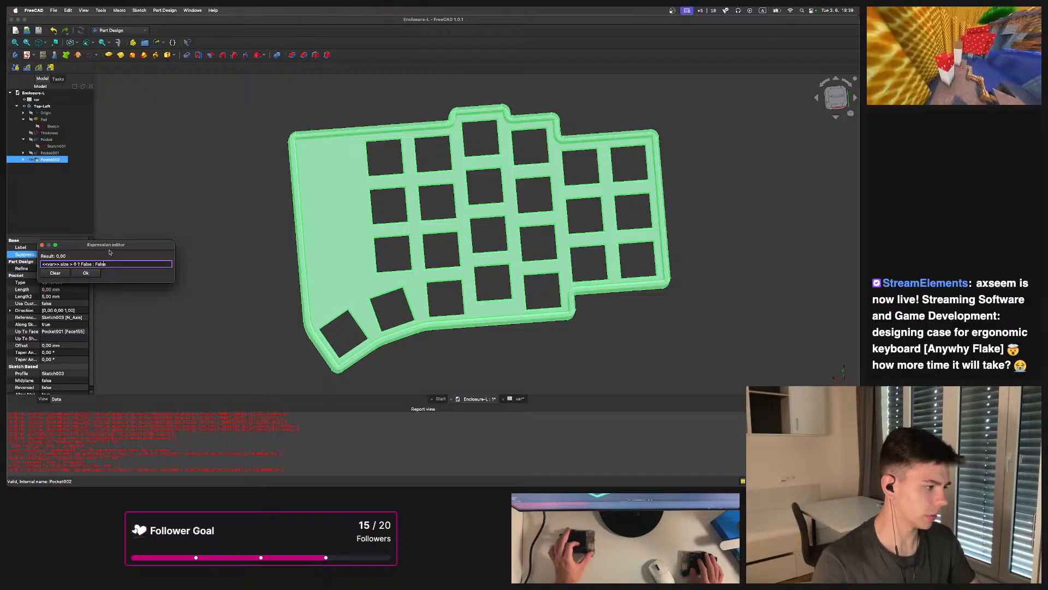
{"action": "key", "text": "BackSpace"}
{"action": "key", "text": "BackSpace"}
{"action": "key", "text": "BackSpace"}
{"action": "key", "text": "BackSpace"}
{"action": "key", "text": "BackSpace"}
{"action": "type", "text": "TRu"}
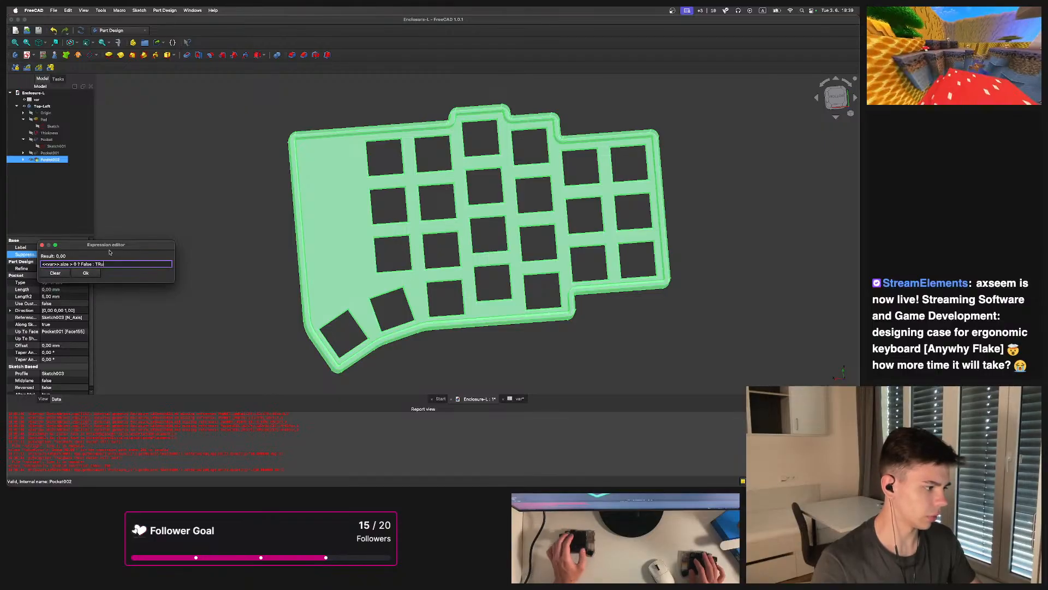
{"action": "key", "text": "BackSpace"}
{"action": "key", "text": "BackSpace"}
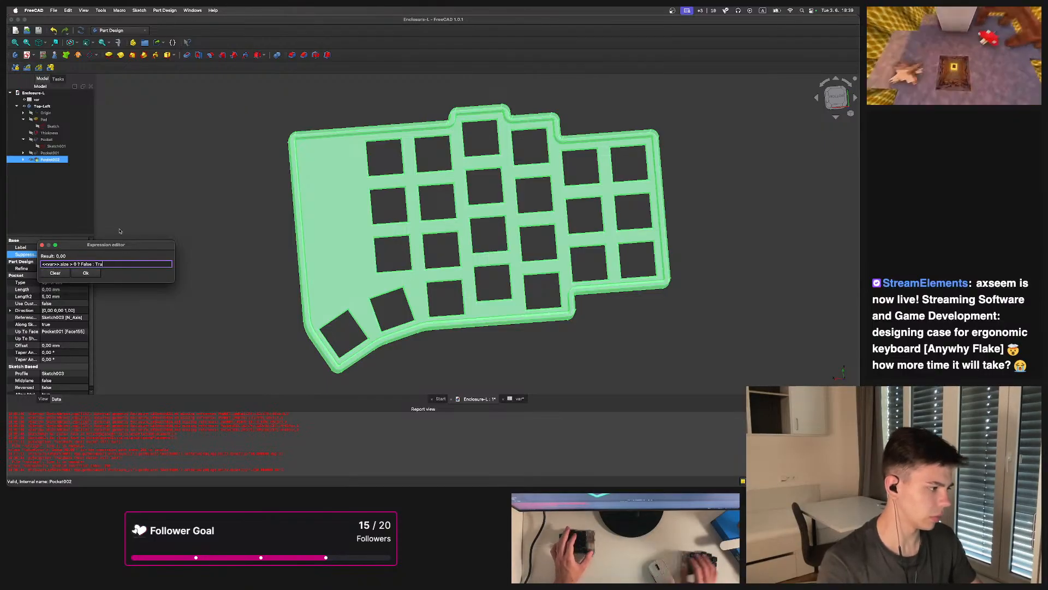
{"action": "key", "text": "BackSpace"}
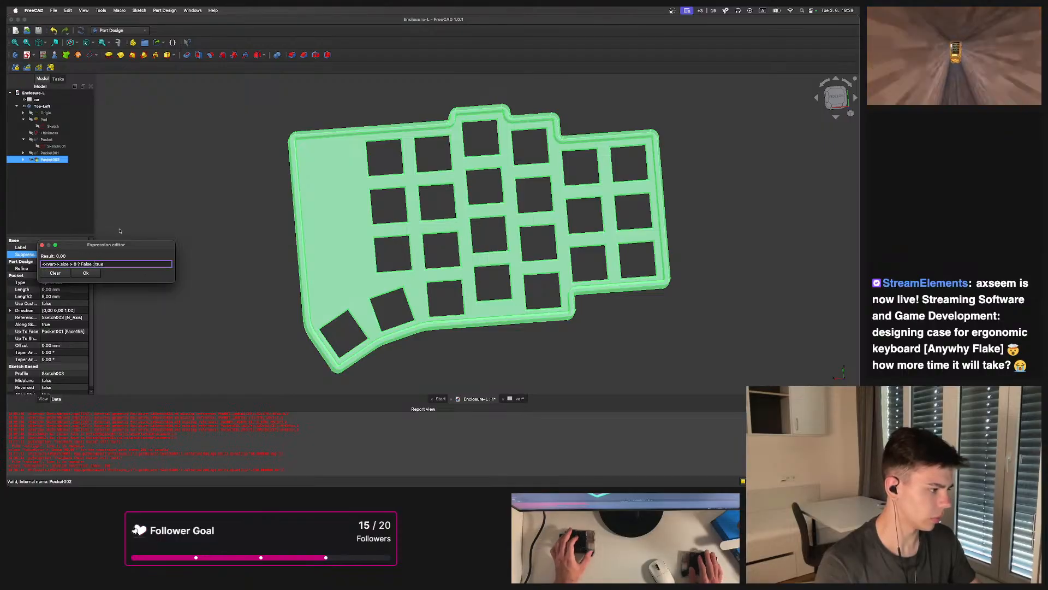
{"action": "key", "text": "Return"}
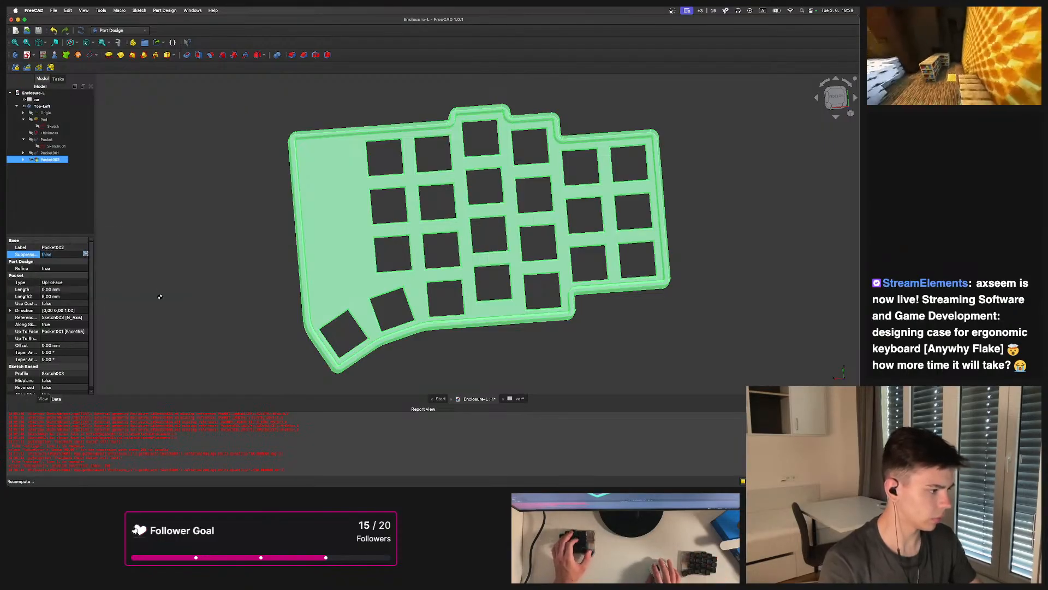
Change Pocket002's Suppressed expression to <<var>>.size == 2 ? False : True
{"action": "left_click", "coordinate": [213, 248]}
{"action": "middle_click_drag", "start_coordinate": [178, 243], "coordinate": [144, 260]}
{"action": "left_click", "coordinate": [51, 159]}
{"action": "left_click", "coordinate": [51, 154]}
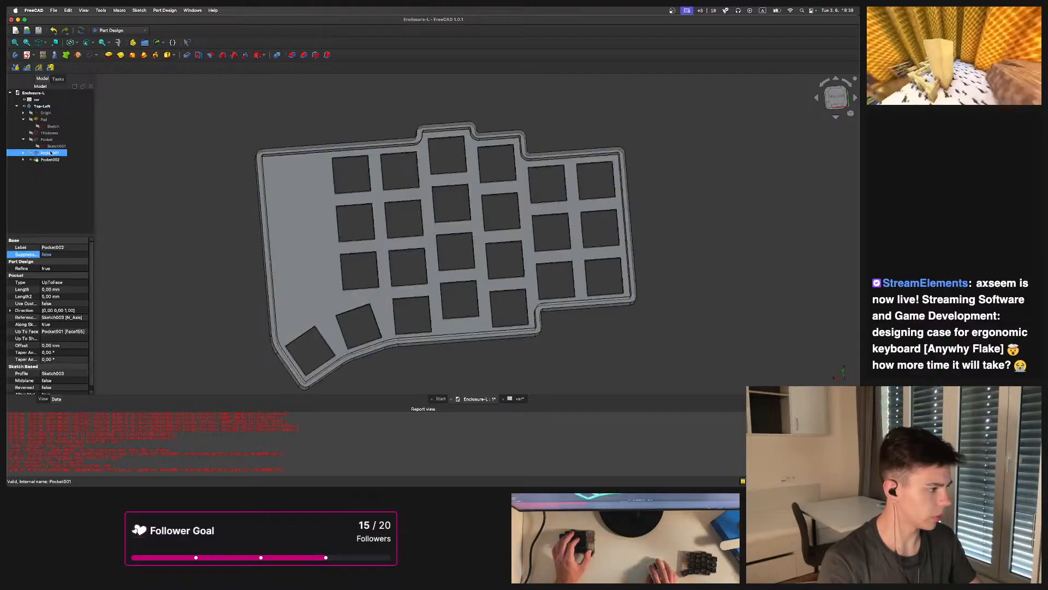
{"action": "left_click", "coordinate": [51, 159]}
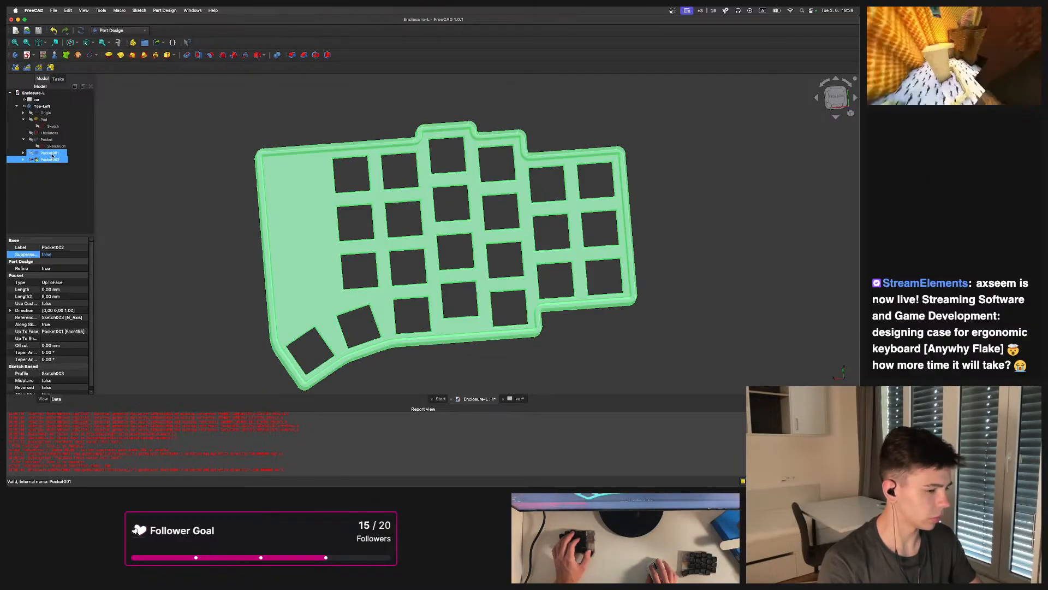
{"action": "right_click", "coordinate": [38, 258]}
{"action": "left_click", "coordinate": [54, 285]}
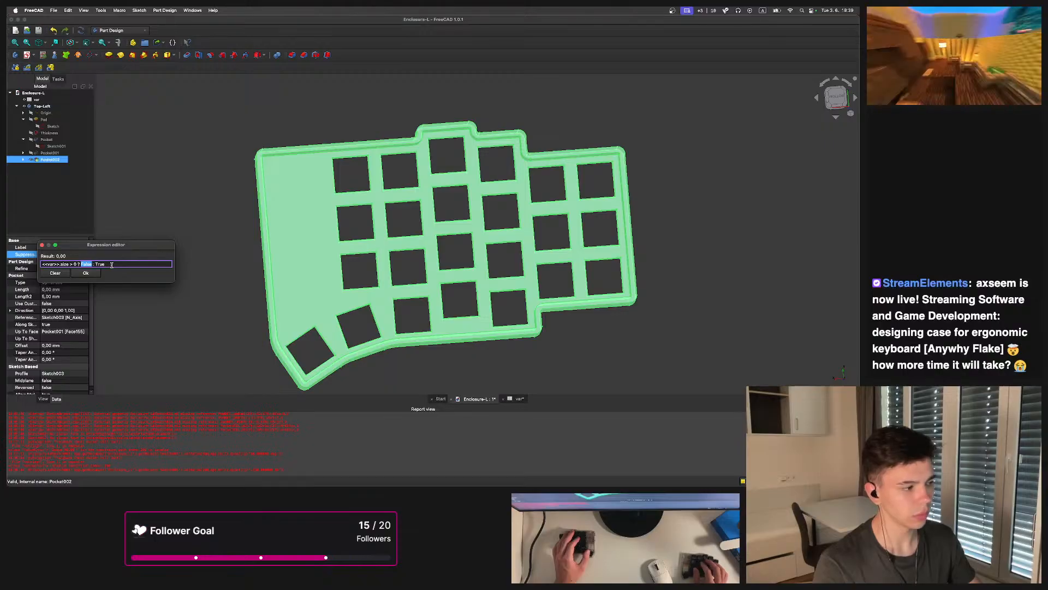
{"action": "key", "text": "Left"}
{"action": "key", "text": "BackSpace"}
{"action": "key", "text": "BackSpace"}
{"action": "type", "text": "=="}
{"action": "key", "text": "Right"}
{"action": "key", "text": "BackSpace"}
{"action": "type", "text": "2"}
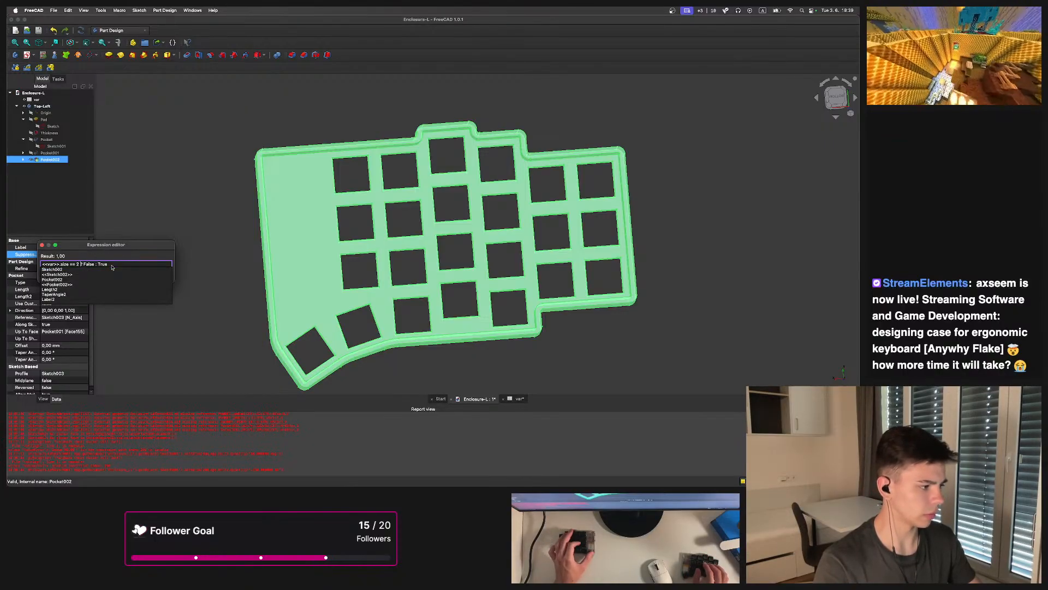
{"action": "key", "text": "Escape"}
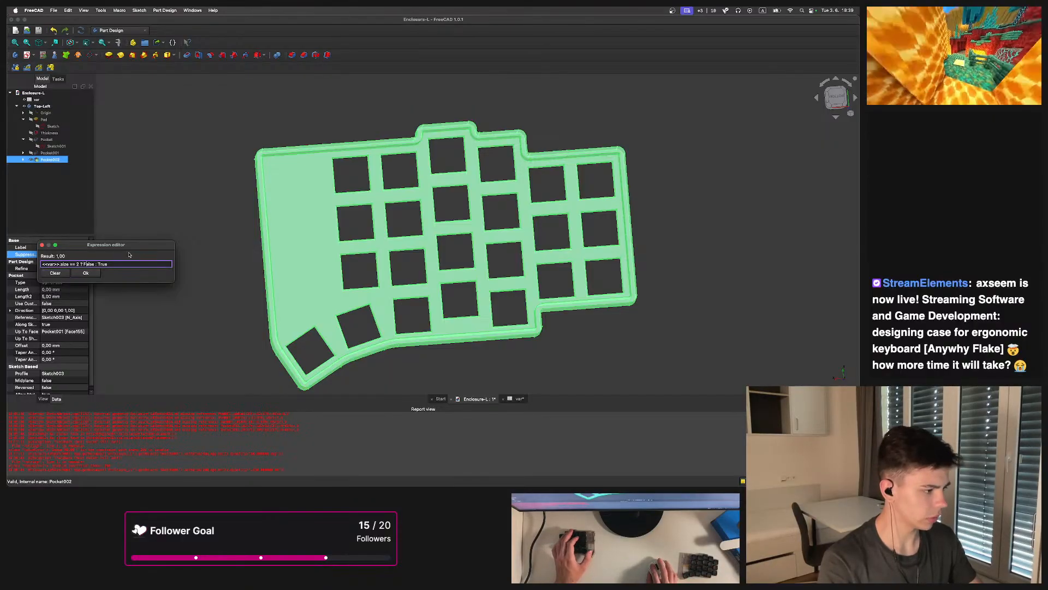
{"action": "key", "text": "Return"}
Open the var spreadsheet and set the size value to 0, then to 2
{"action": "left_click", "coordinate": [160, 257]}
{"action": "scroll", "coordinate": [213, 218], "scroll_direction": "down", "scroll_amount": 3}
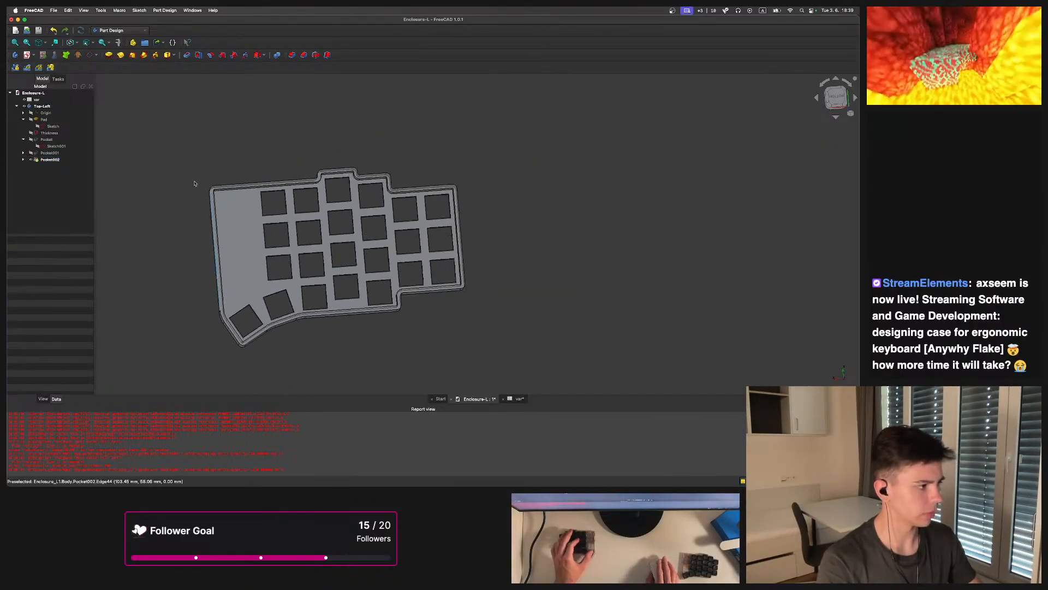
{"action": "left_click", "coordinate": [57, 81]}
{"action": "left_click", "coordinate": [43, 80]}
{"action": "double_click", "coordinate": [36, 100]}
{"action": "left_click", "coordinate": [269, 106]}
{"action": "type", "text": "0"}
{"action": "left_click", "coordinate": [270, 117]}
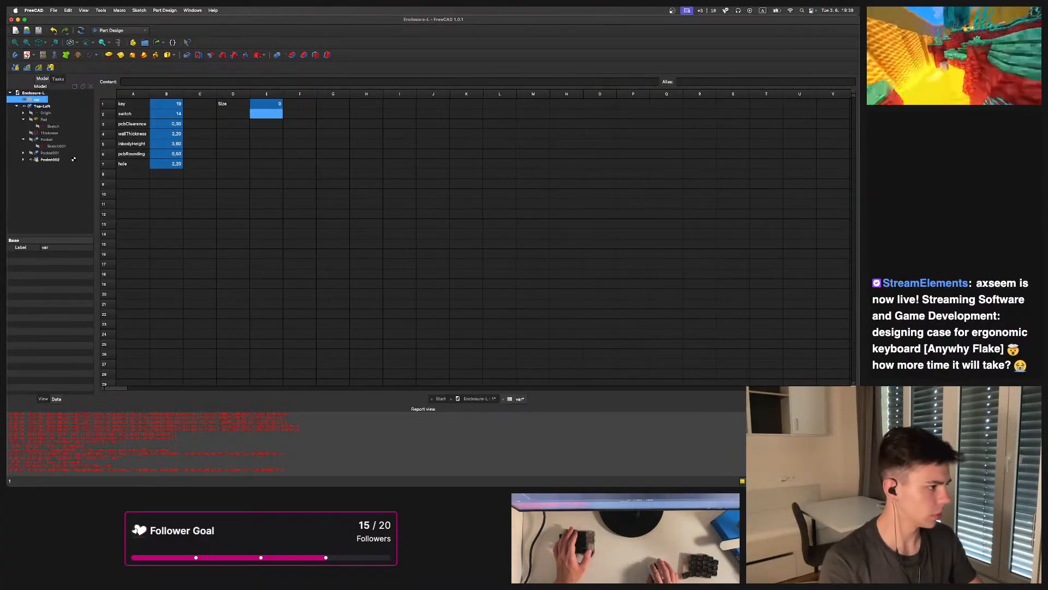
{"action": "left_click_drag", "start_coordinate": [280, 106], "coordinate": [286, 109]}
{"action": "type", "text": "2"}
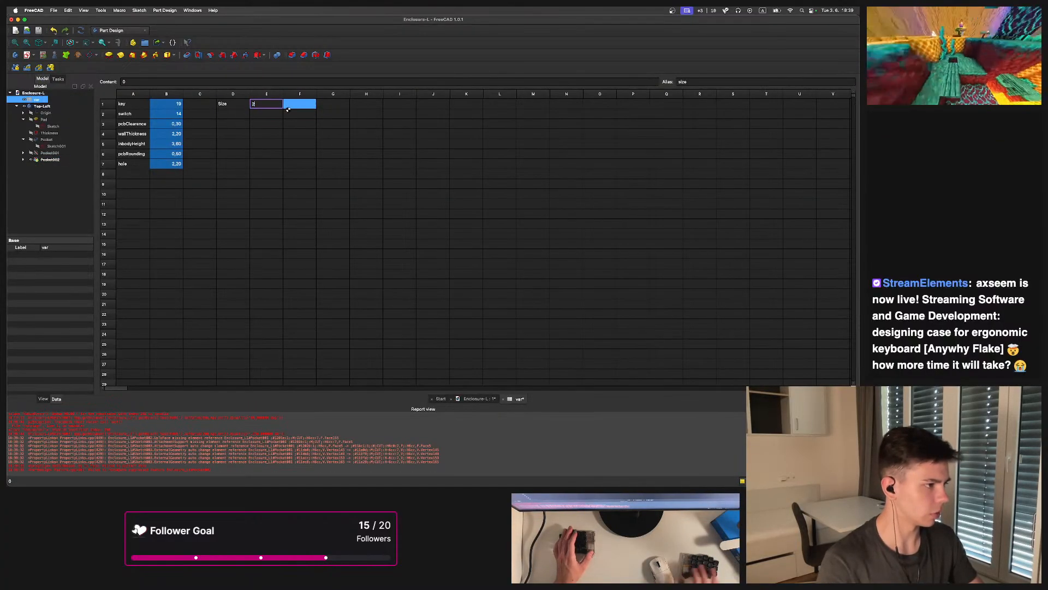
{"action": "key", "text": "Return"}
Select Pocket002, then in the var spreadsheet set size to 0 and back to 2 to test suppression
{"action": "left_click", "coordinate": [49, 160]}
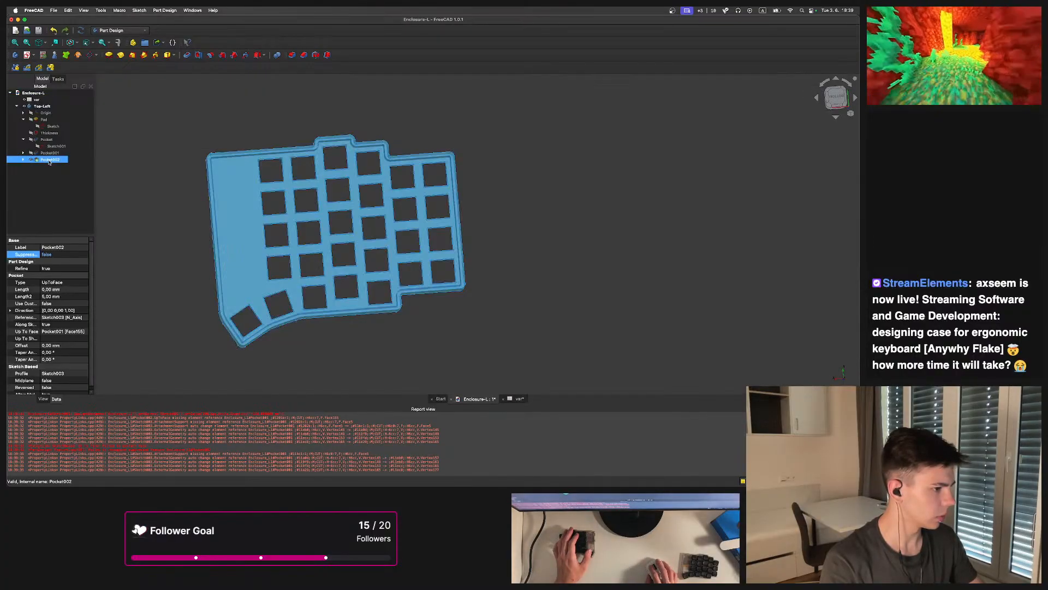
{"action": "left_click", "coordinate": [57, 80]}
{"action": "left_click", "coordinate": [40, 79]}
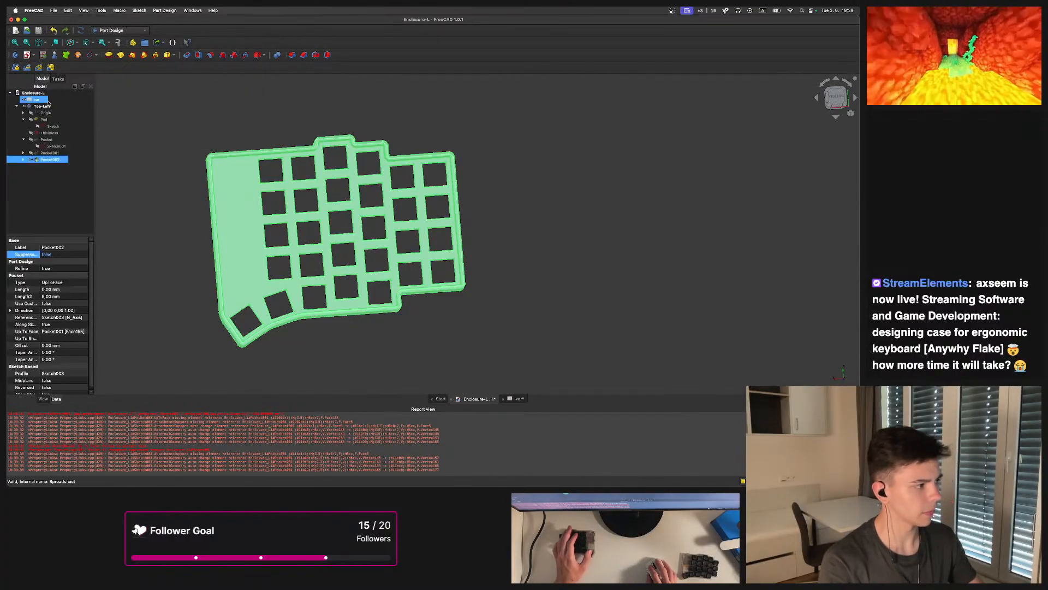
{"action": "double_click", "coordinate": [36, 100]}
{"action": "left_click", "coordinate": [279, 103]}
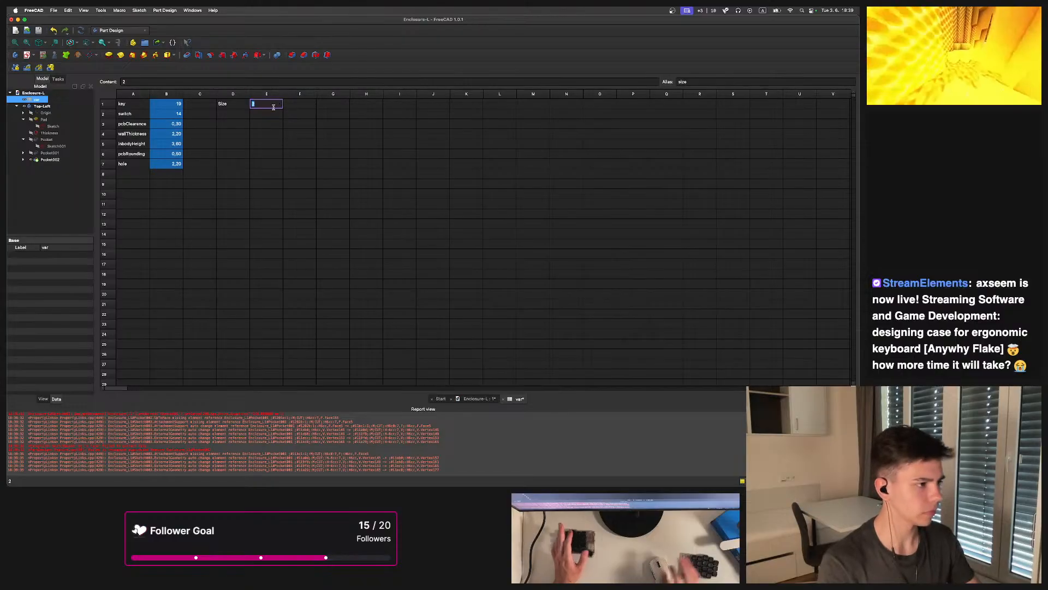
{"action": "key", "text": "Return"}
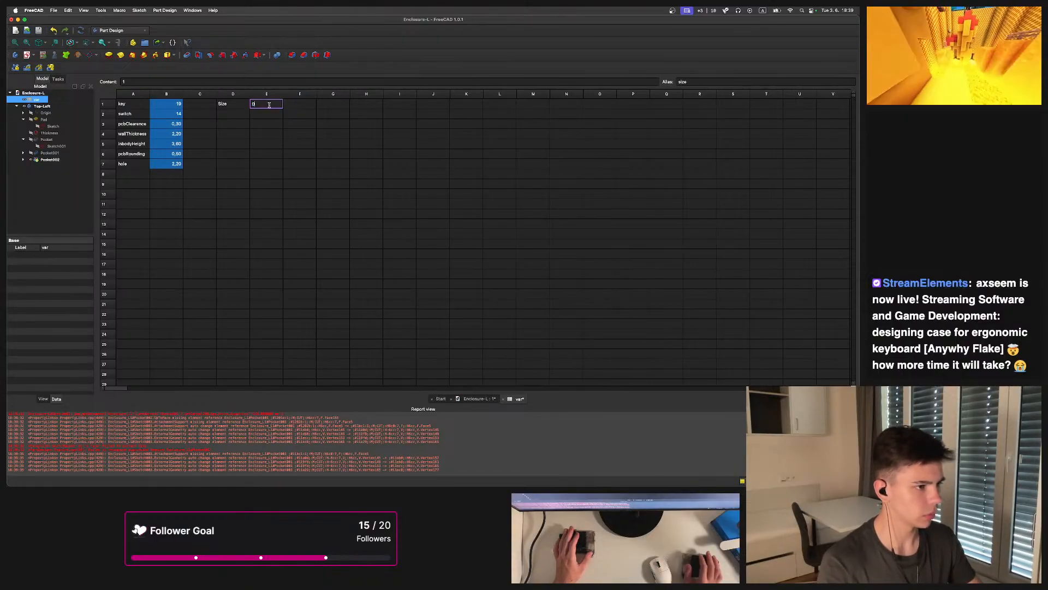
{"action": "type", "text": "0"}
{"action": "key", "text": "Return"}
{"action": "left_click", "coordinate": [247, 116]}
{"action": "type", "text": "2"}
{"action": "key", "text": "Return"}
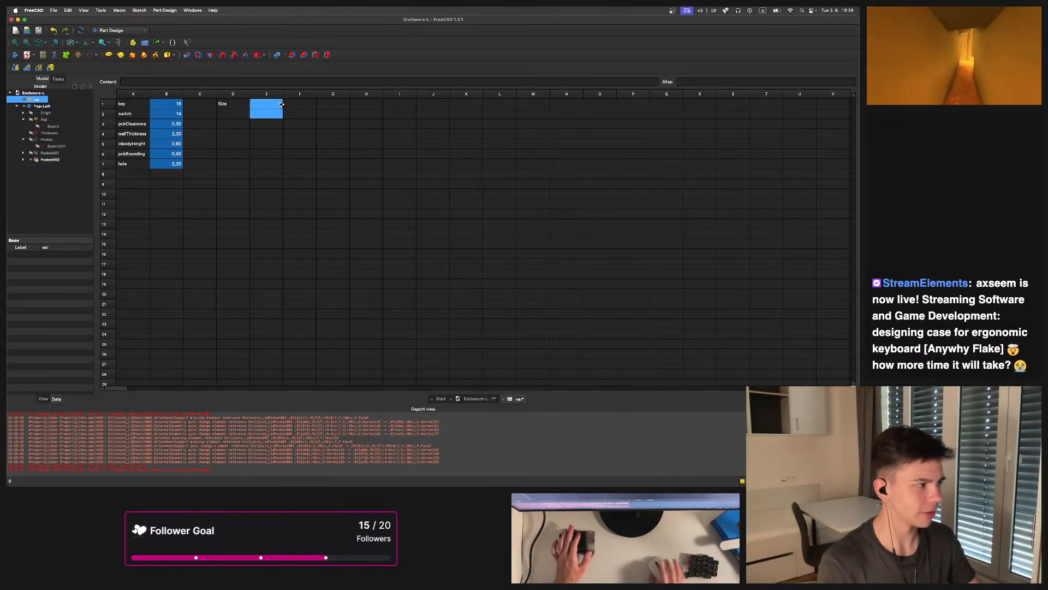
Orbit and zoom around the enclosure to examine the key openings and walls
{"action": "left_click", "coordinate": [47, 108]}
{"action": "left_click", "coordinate": [489, 201]}
{"action": "middle_click_drag", "start_coordinate": [349, 240], "coordinate": [674, 377], "text": "shift"}
{"action": "scroll", "coordinate": [433, 218], "scroll_direction": "up", "scroll_amount": 3}
{"action": "middle_click_drag", "start_coordinate": [391, 218], "coordinate": [598, 245]}
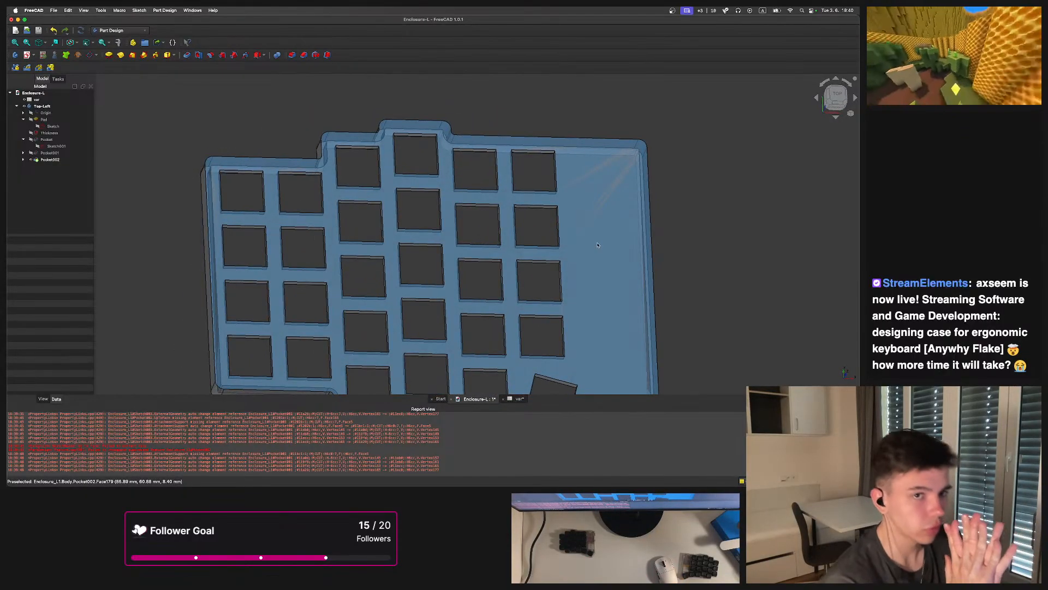
{"action": "middle_click_drag", "start_coordinate": [433, 274], "coordinate": [399, 251], "text": "shift"}
{"action": "scroll", "coordinate": [399, 252], "scroll_direction": "up", "scroll_amount": 3}
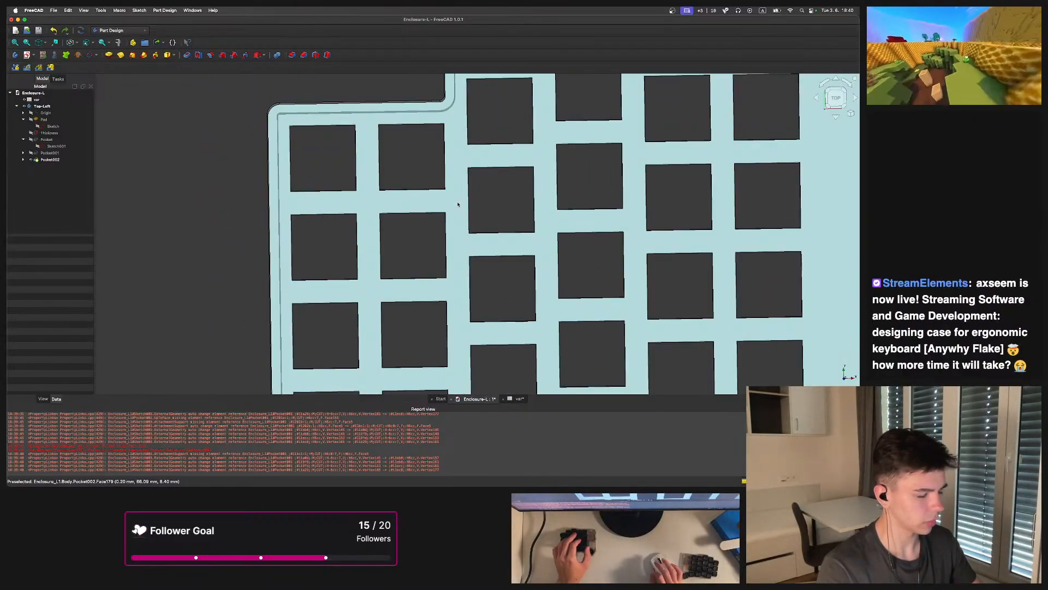
{"action": "middle_click_drag", "start_coordinate": [465, 204], "coordinate": [428, 247], "text": "shift"}
{"action": "scroll", "coordinate": [439, 239], "scroll_direction": "up", "scroll_amount": 1}
{"action": "scroll", "coordinate": [428, 246], "scroll_direction": "down", "scroll_amount": 2}
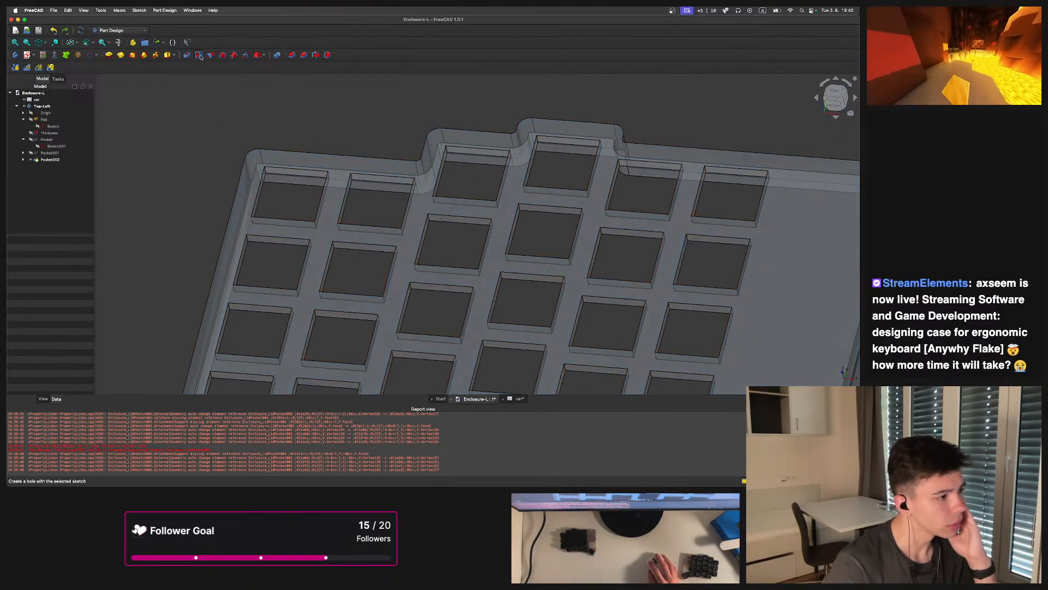
{"action": "scroll", "coordinate": [657, 239], "scroll_direction": "down", "scroll_amount": 3}
Start a Hole feature on the plate's top face, opening a sketch for the hole positions
{"action": "left_click", "coordinate": [657, 239]}
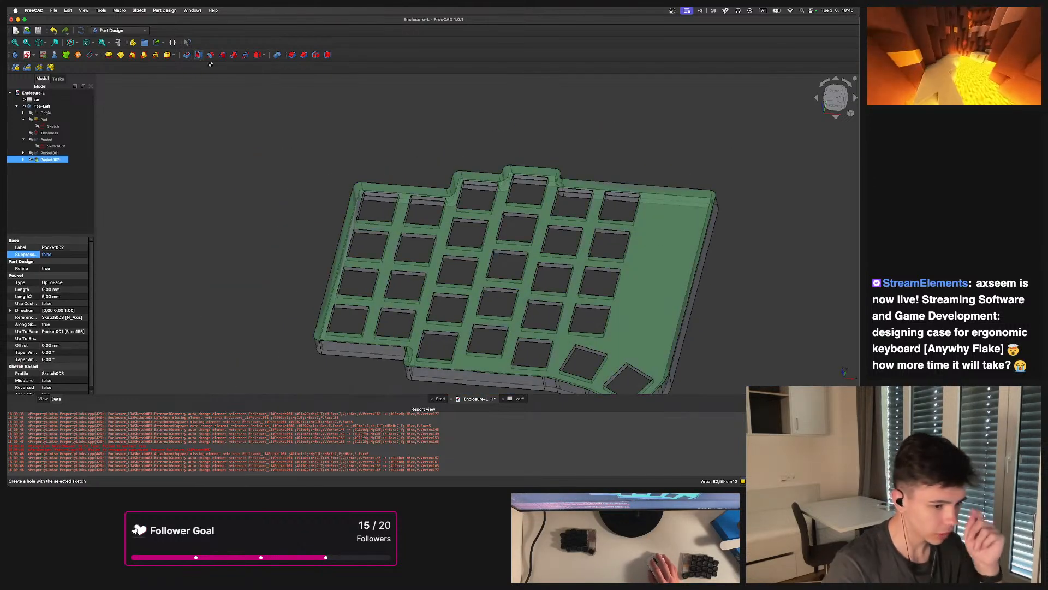
{"action": "left_click", "coordinate": [199, 55]}
{"action": "middle_click_drag", "start_coordinate": [503, 160], "coordinate": [521, 186]}
{"action": "scroll", "coordinate": [450, 142], "scroll_direction": "down", "scroll_amount": 3}
{"action": "scroll", "coordinate": [548, 230], "scroll_direction": "up", "scroll_amount": 3}
{"action": "middle_click_drag", "start_coordinate": [548, 230], "coordinate": [594, 240]}
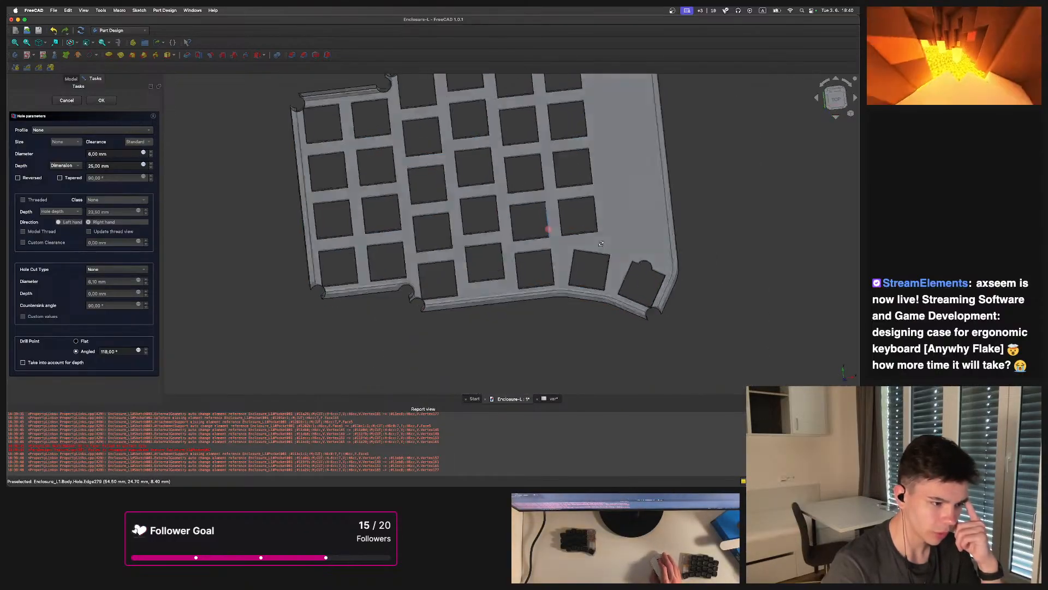
{"action": "scroll", "coordinate": [369, 255], "scroll_direction": "down", "scroll_amount": 3}
{"action": "scroll", "coordinate": [350, 191], "scroll_direction": "up", "scroll_amount": 3}
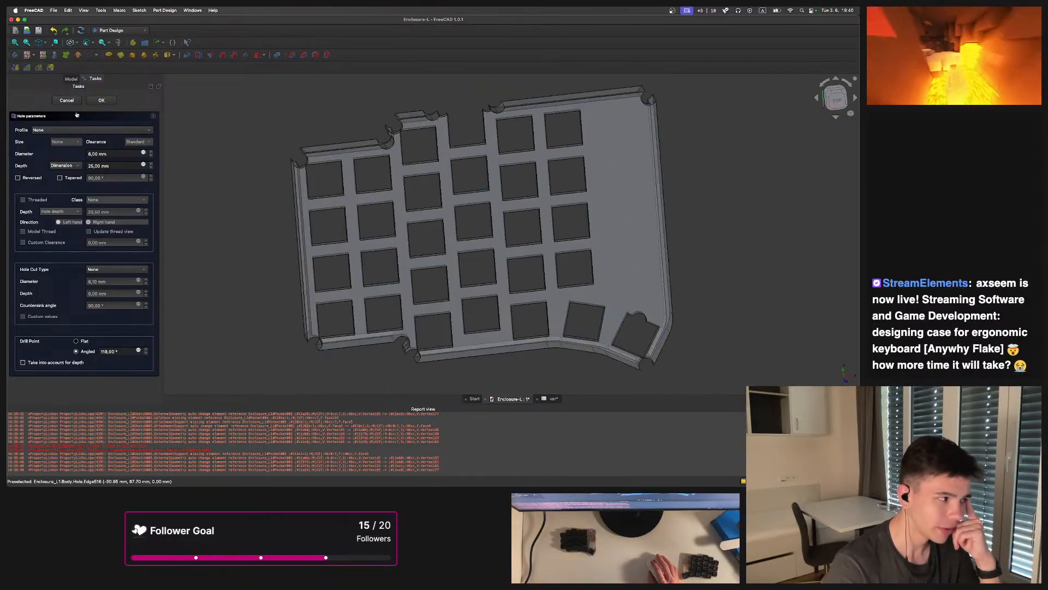
{"action": "left_click", "coordinate": [65, 102]}
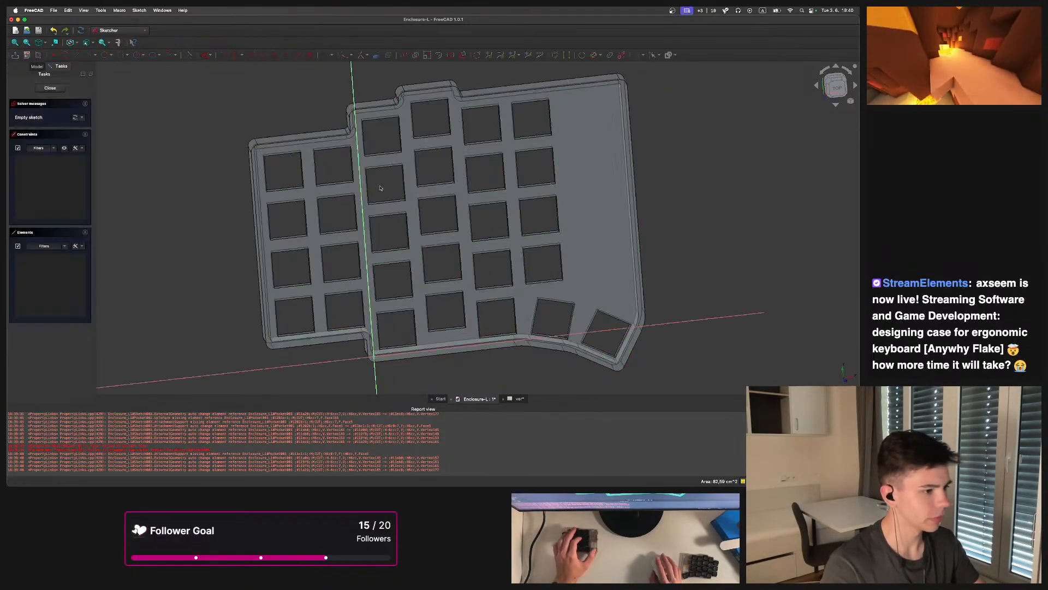
Place three points in the gap between four key openings, two at opening corners and one between them
{"action": "scroll", "coordinate": [428, 206], "scroll_direction": "up", "scroll_amount": 8}
{"action": "scroll", "coordinate": [300, 217], "scroll_direction": "down", "scroll_amount": 6}
{"action": "scroll", "coordinate": [300, 218], "scroll_direction": "up", "scroll_amount": 10}
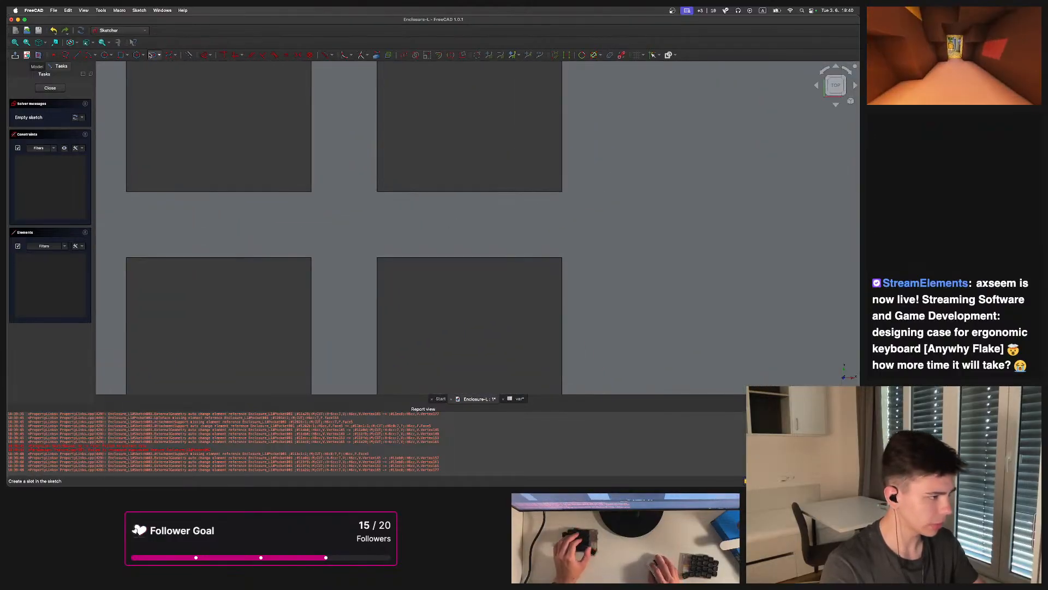
{"action": "left_click", "coordinate": [377, 55]}
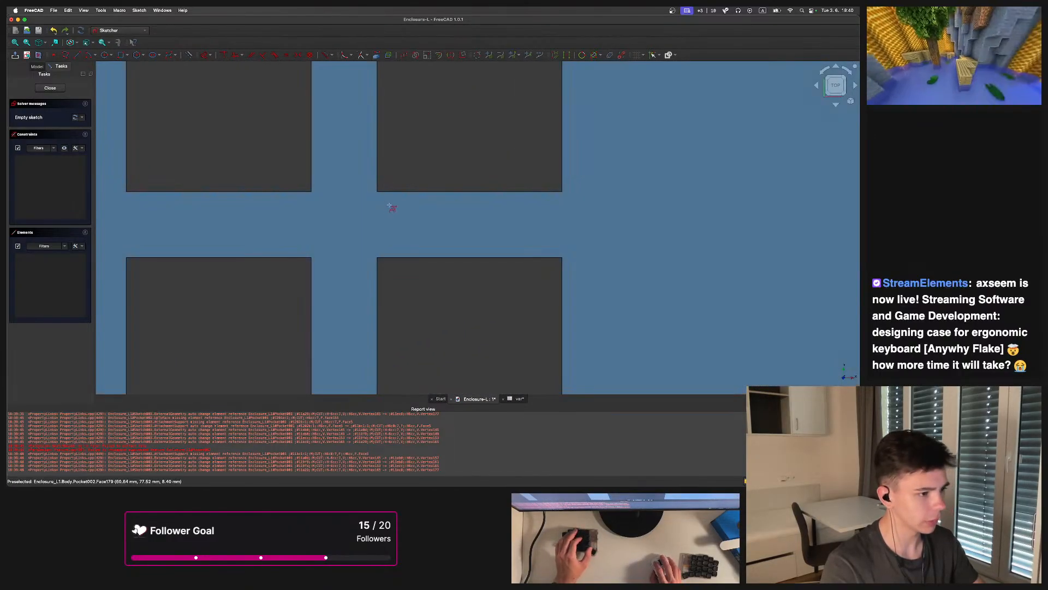
{"action": "left_click", "coordinate": [377, 191]}
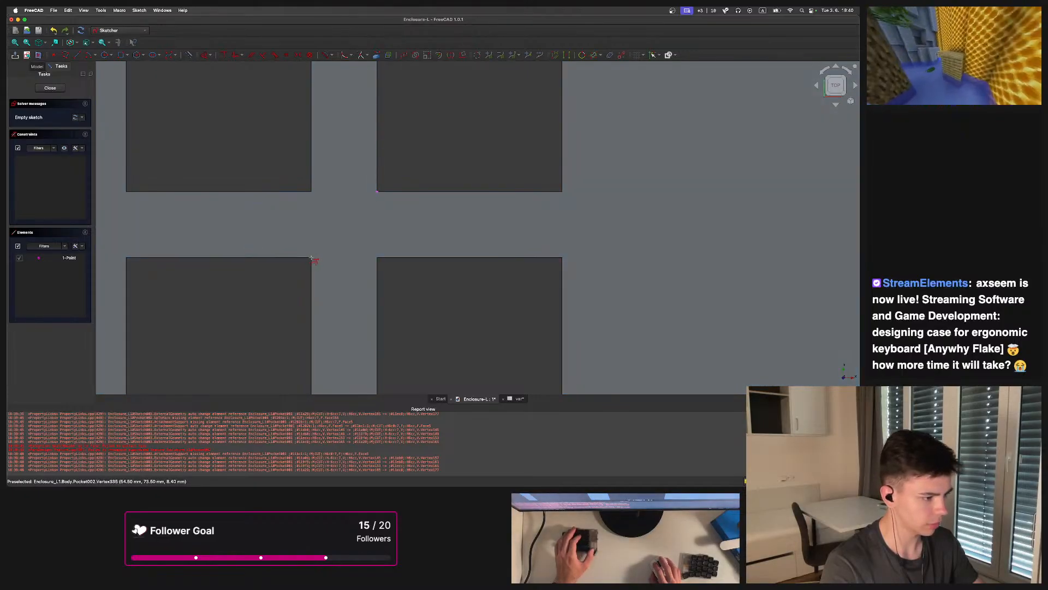
{"action": "left_click", "coordinate": [53, 56]}
{"action": "left_click", "coordinate": [352, 235]}
{"action": "left_click", "coordinate": [80, 57]}
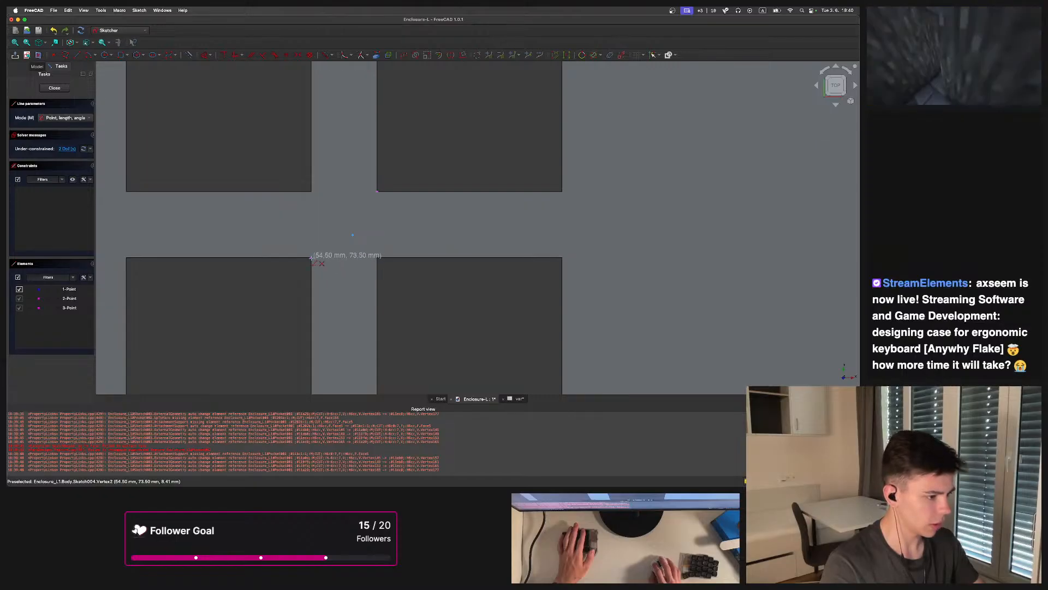
{"action": "left_click", "coordinate": [311, 258]}
{"action": "key", "text": "Escape"}
{"action": "key", "text": "Escape"}
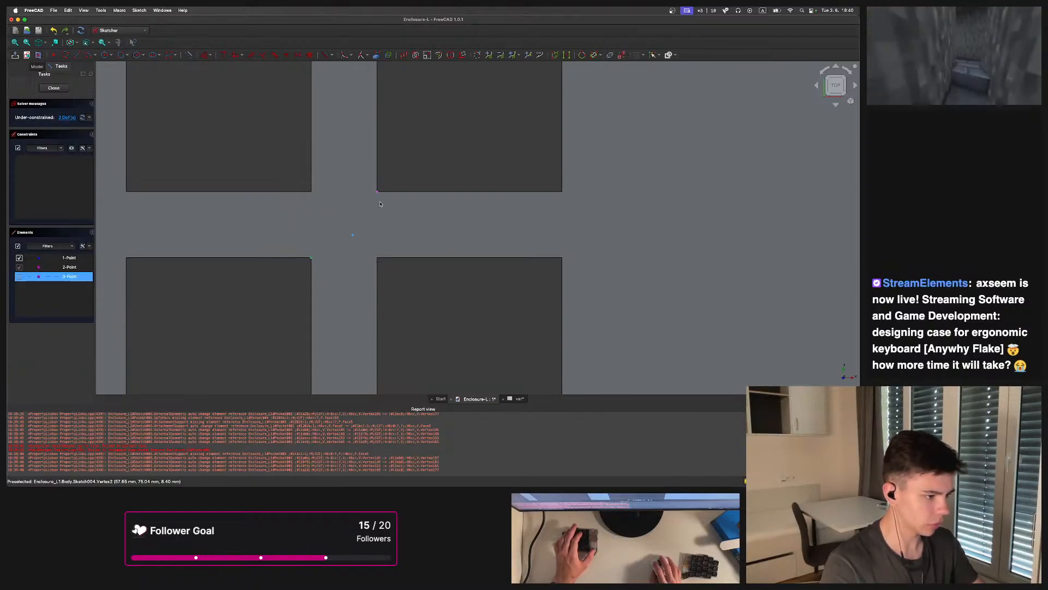
Constrain the middle point symmetric between the two corner points and close the sketch
{"action": "left_click", "coordinate": [353, 235]}
{"action": "key", "text": "s"}
{"action": "scroll", "coordinate": [349, 220], "scroll_direction": "down", "scroll_amount": 3}
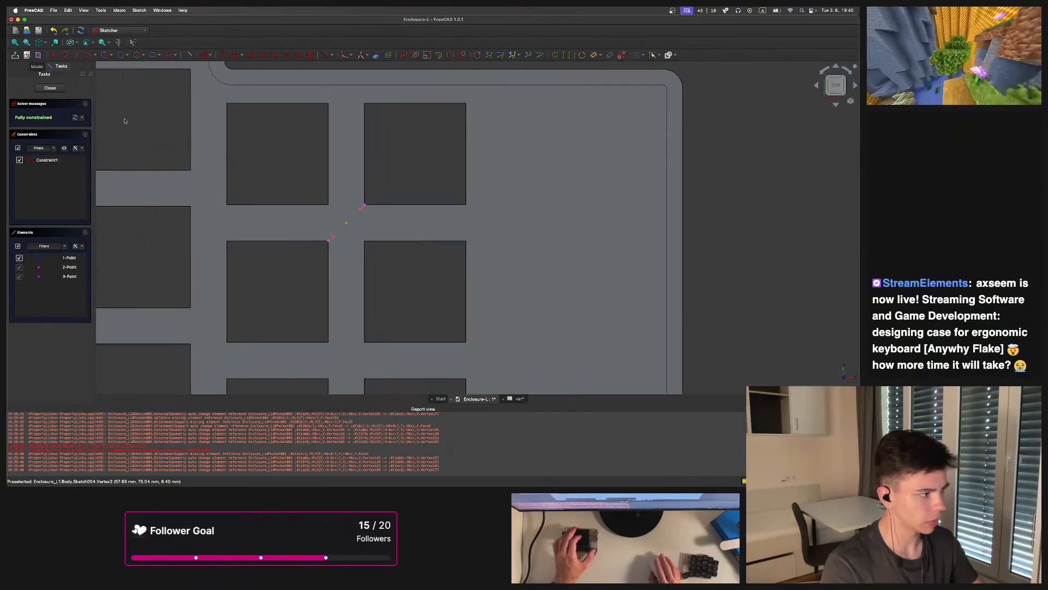
{"action": "left_click", "coordinate": [51, 89]}
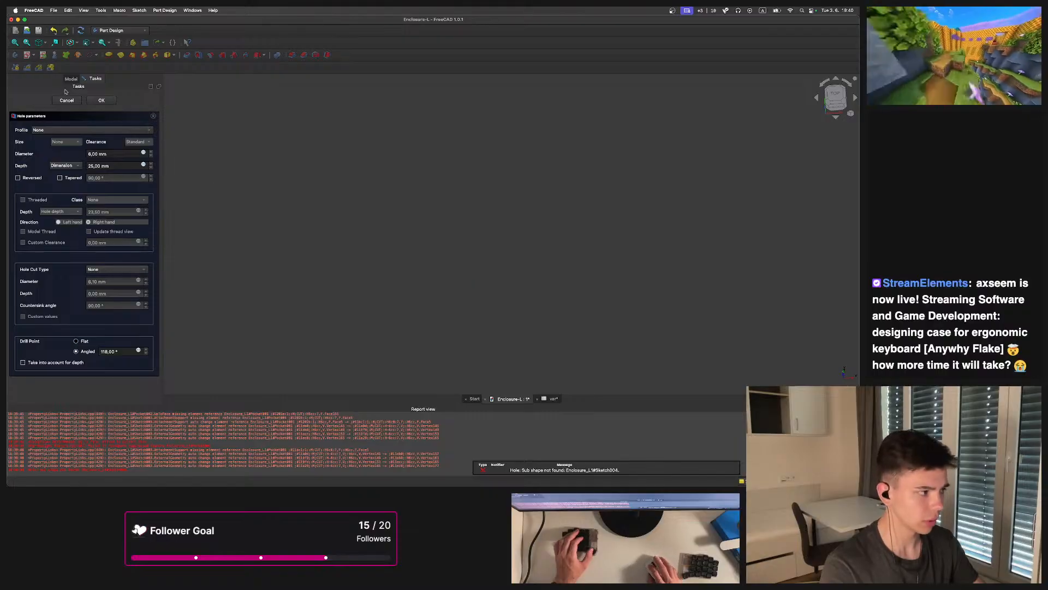
Try to create a Hole feature from the hole-position sketch
{"action": "left_click", "coordinate": [66, 100]}
{"action": "scroll", "coordinate": [405, 197], "scroll_direction": "up", "scroll_amount": 5}
{"action": "middle_click_drag", "start_coordinate": [406, 198], "coordinate": [403, 215]}
{"action": "scroll", "coordinate": [288, 172], "scroll_direction": "up", "scroll_amount": 3}
{"action": "left_click", "coordinate": [287, 172]}
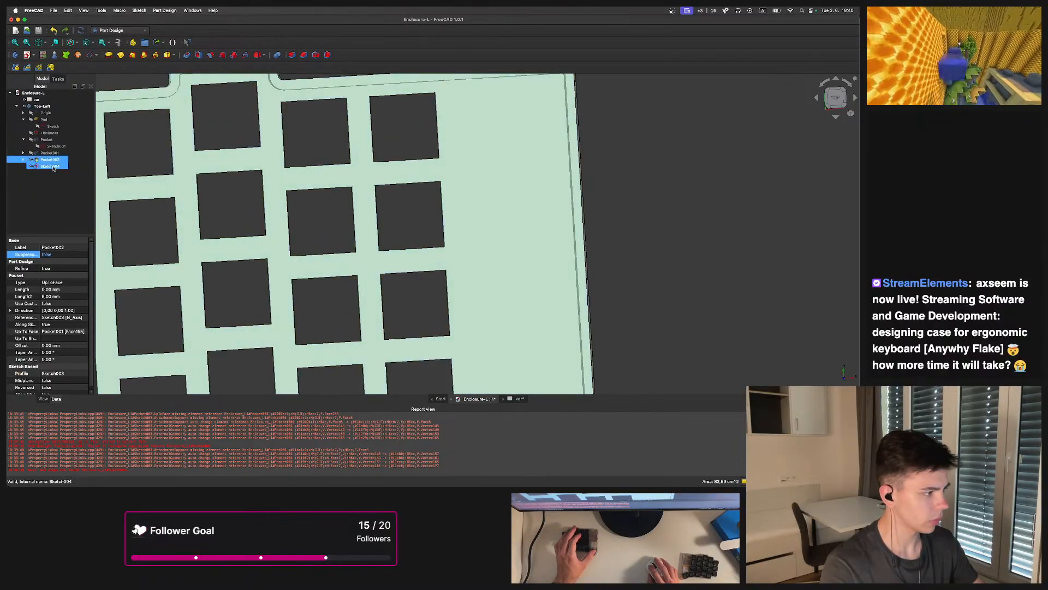
{"action": "left_click", "coordinate": [53, 167], "text": "super"}
{"action": "left_click", "coordinate": [198, 55]}
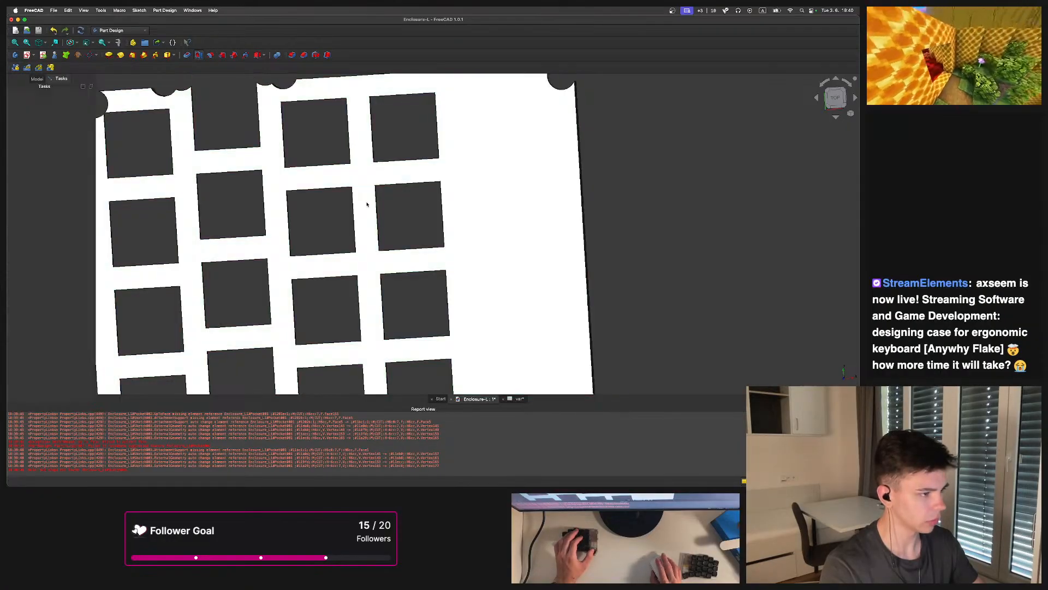
{"action": "left_click", "coordinate": [78, 130]}
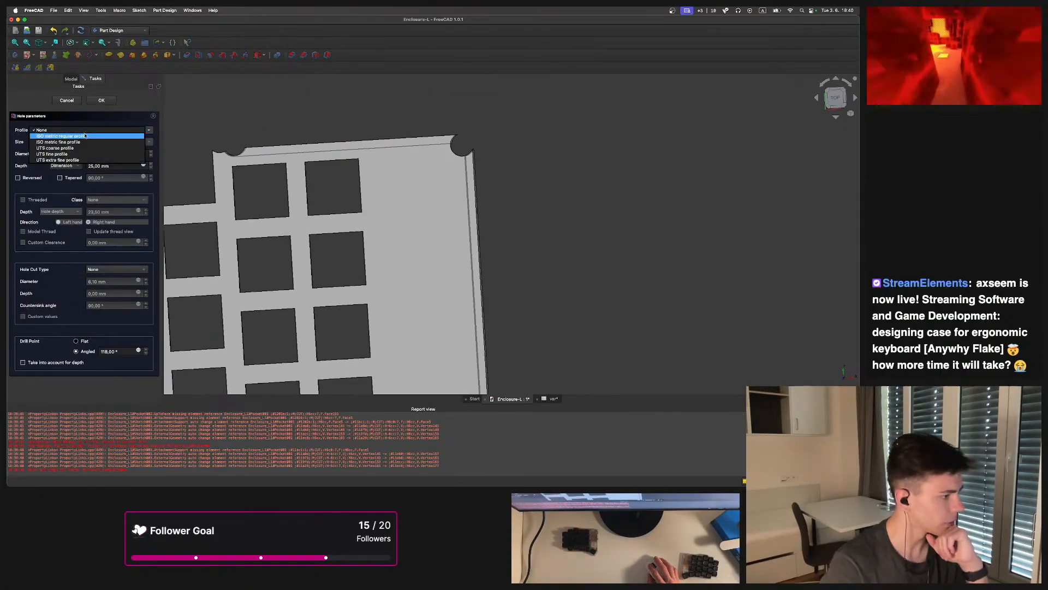
{"action": "left_click", "coordinate": [79, 131]}
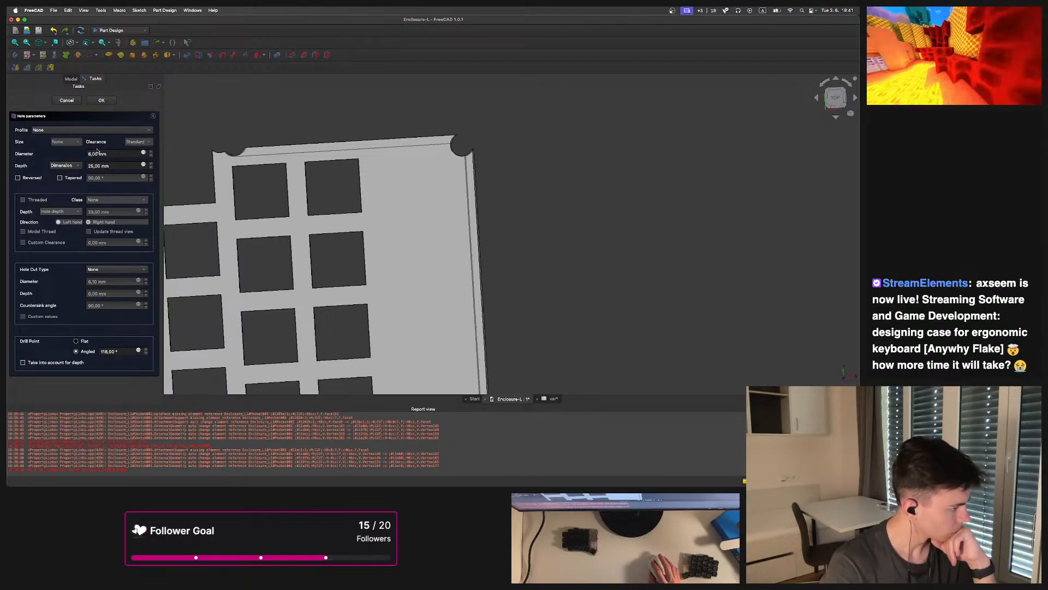
{"action": "left_click", "coordinate": [66, 100]}
Open the hole-position sketch for editing and delete its points and constraint
{"action": "middle_click_drag", "start_coordinate": [319, 181], "coordinate": [383, 131]}
{"action": "scroll", "coordinate": [383, 132], "scroll_direction": "down", "scroll_amount": 1}
{"action": "middle_click_drag", "start_coordinate": [295, 196], "coordinate": [434, 197]}
{"action": "mouse_move", "coordinate": [434, 198]}
{"action": "middle_mouse_down"}
{"action": "mouse_move", "coordinate": [405, 224]}
{"action": "mouse_move", "coordinate": [473, 295]}
{"action": "mouse_move", "coordinate": [463, 167]}
{"action": "middle_mouse_up"}
{"action": "double_click", "coordinate": [51, 166]}
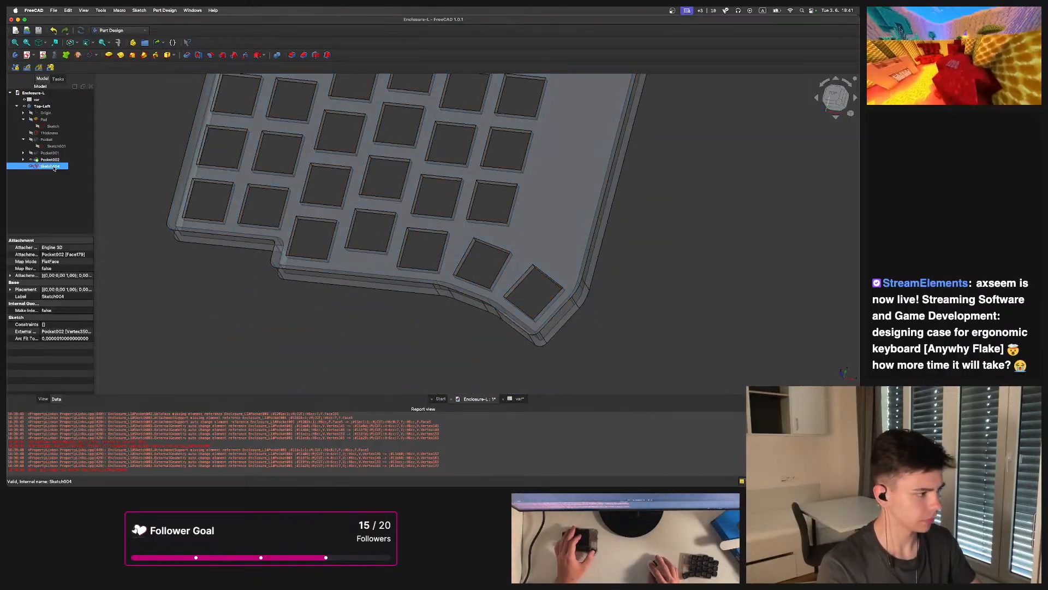
{"action": "scroll", "coordinate": [442, 217], "scroll_direction": "up", "scroll_amount": 8}
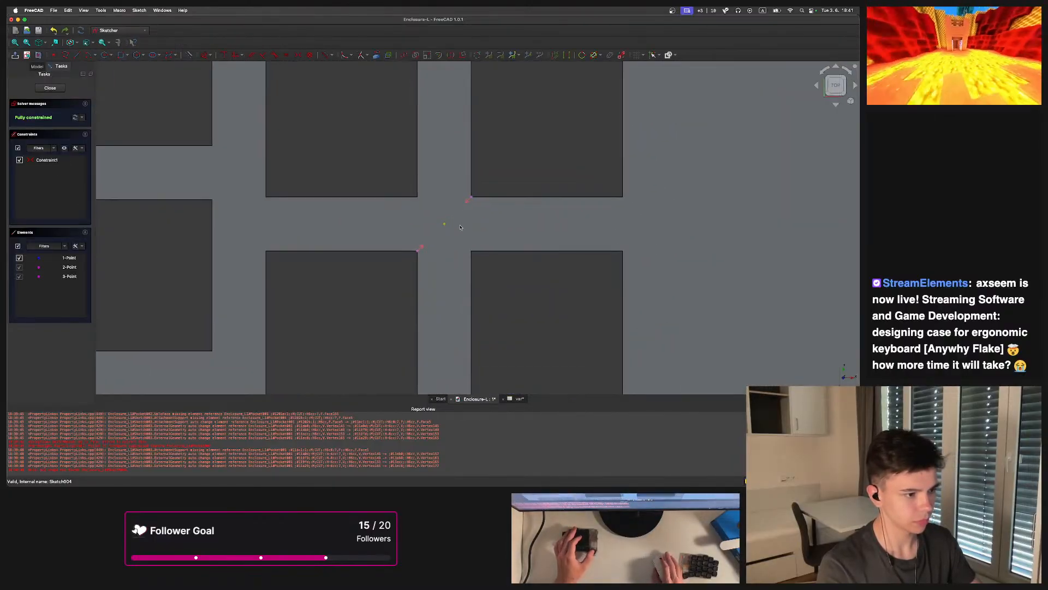
{"action": "key", "text": "Delete"}
{"action": "scroll", "coordinate": [453, 233], "scroll_direction": "down", "scroll_amount": 5}
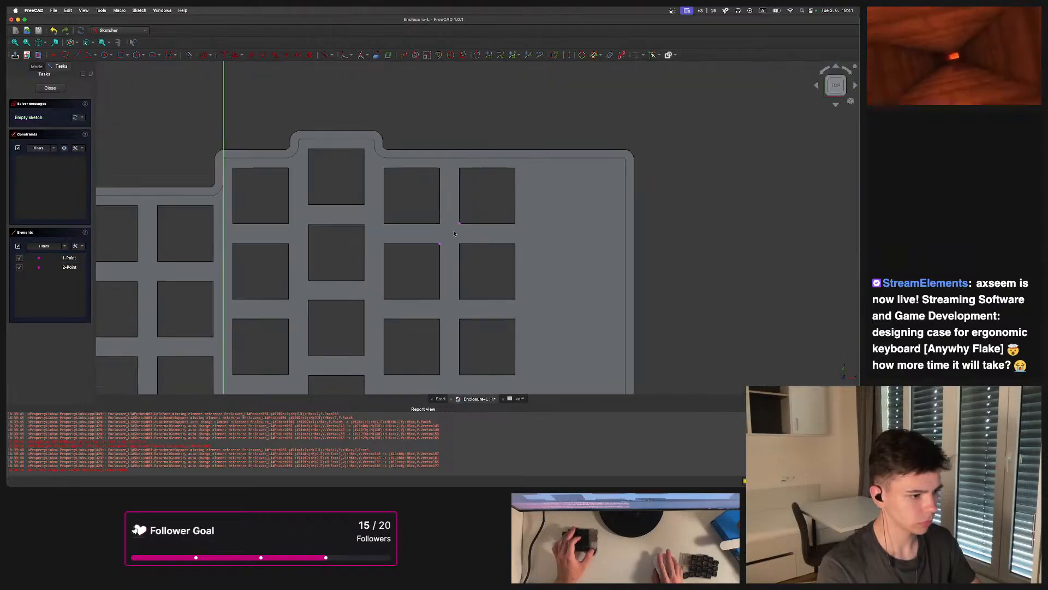
Link two opposite key-opening corners in one gap as external geometry
{"action": "scroll", "coordinate": [373, 211], "scroll_direction": "up", "scroll_amount": 4}
{"action": "scroll", "coordinate": [375, 230], "scroll_direction": "up", "scroll_amount": 3}
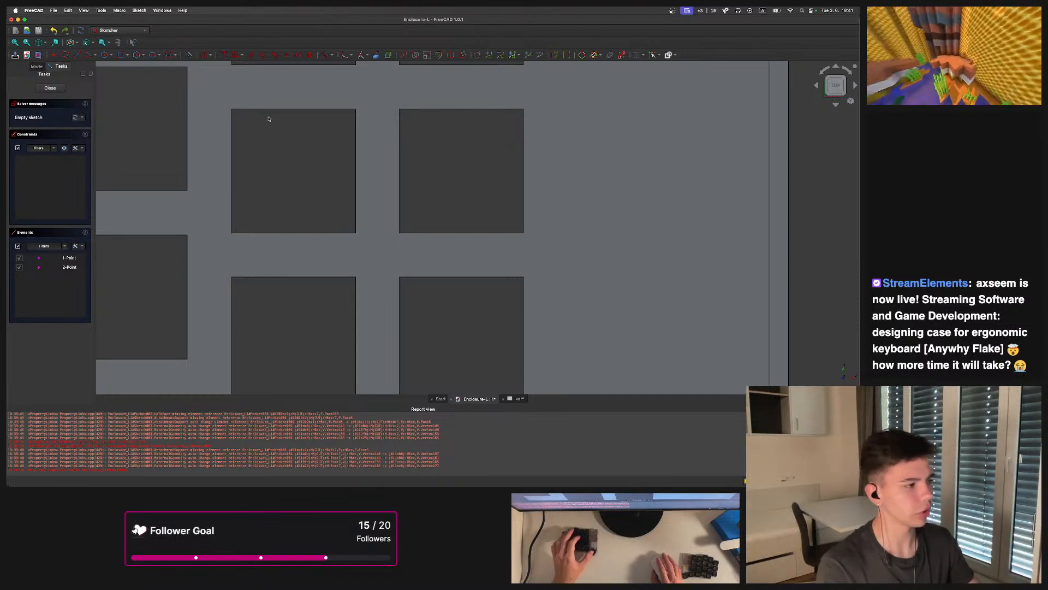
{"action": "scroll", "coordinate": [257, 117], "scroll_direction": "down", "scroll_amount": 2}
{"action": "scroll", "coordinate": [248, 118], "scroll_direction": "up", "scroll_amount": 4}
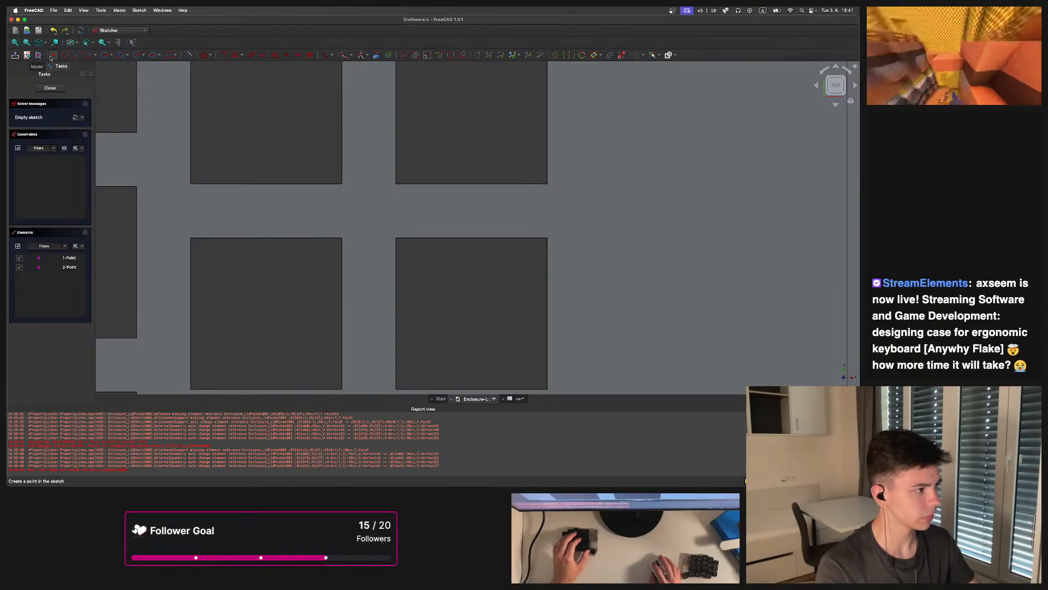
{"action": "left_click", "coordinate": [377, 56]}
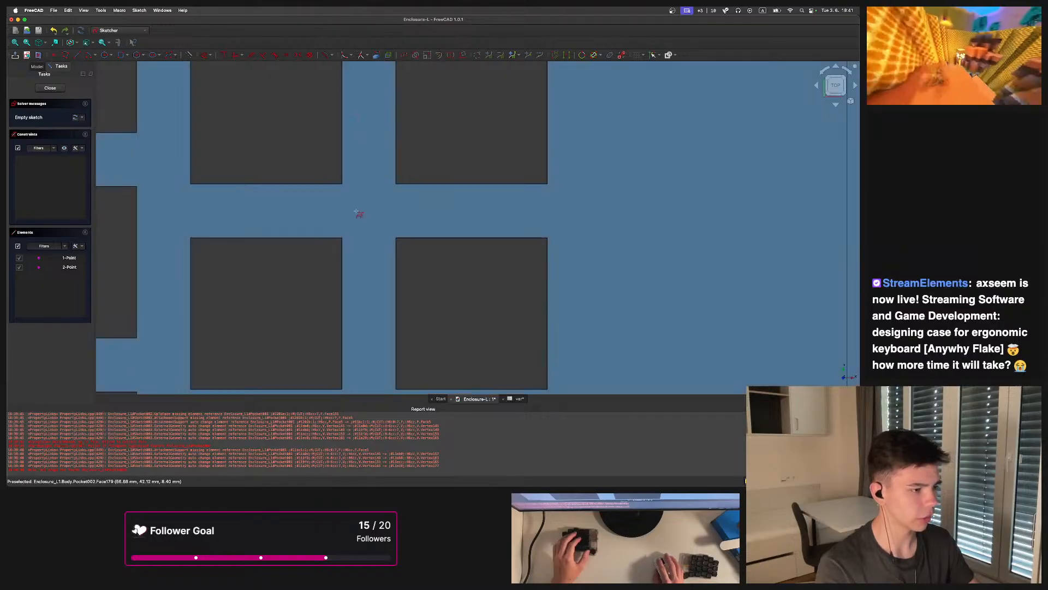
{"action": "left_click", "coordinate": [342, 238]}
{"action": "left_click", "coordinate": [397, 184]}
Link opposite key-opening corners in three more gaps as external geometry
{"action": "scroll", "coordinate": [426, 187], "scroll_direction": "down", "scroll_amount": 5}
{"action": "middle_click_drag", "start_coordinate": [428, 187], "coordinate": [611, 274]}
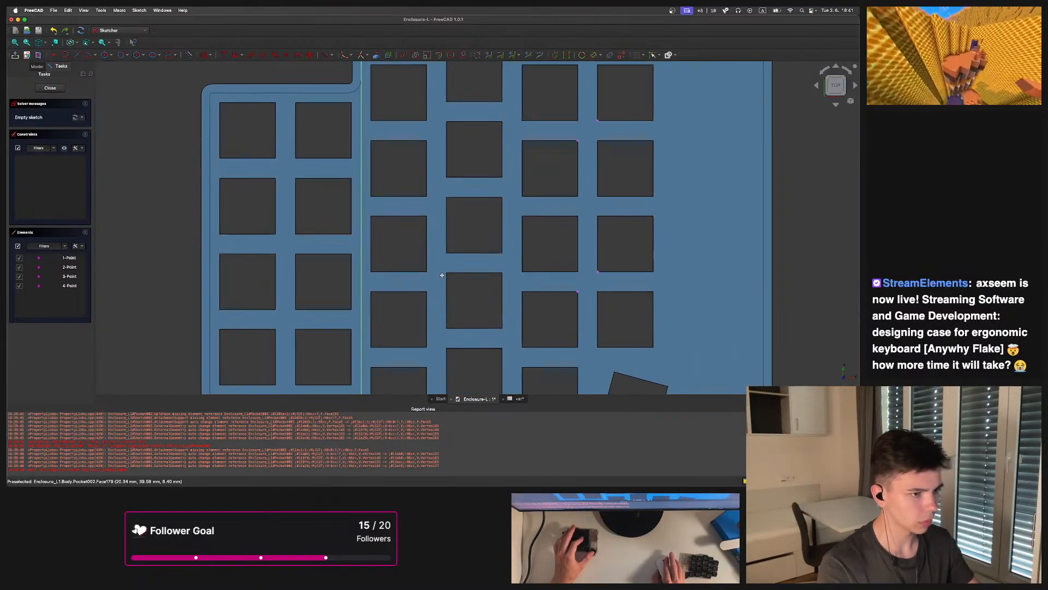
{"action": "scroll", "coordinate": [247, 159], "scroll_direction": "up", "scroll_amount": 3}
{"action": "scroll", "coordinate": [249, 160], "scroll_direction": "up", "scroll_amount": 1}
{"action": "left_click", "coordinate": [351, 162]}
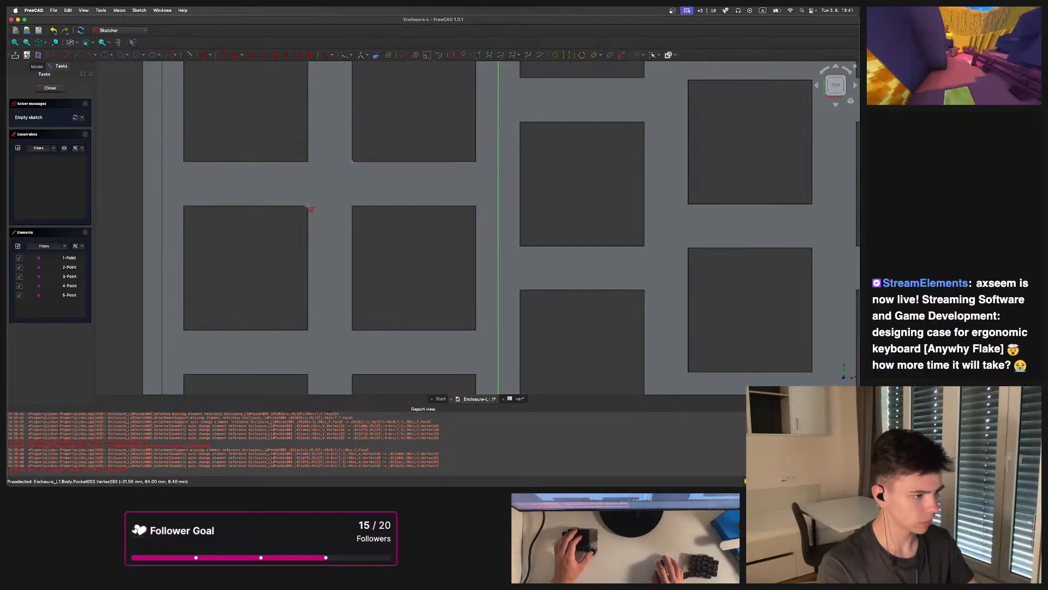
{"action": "left_click", "coordinate": [309, 207]}
{"action": "scroll", "coordinate": [351, 238], "scroll_direction": "down", "scroll_amount": 3}
{"action": "scroll", "coordinate": [413, 254], "scroll_direction": "up", "scroll_amount": 2}
{"action": "left_click", "coordinate": [320, 304]}
{"action": "scroll", "coordinate": [285, 342], "scroll_direction": "down", "scroll_amount": 5}
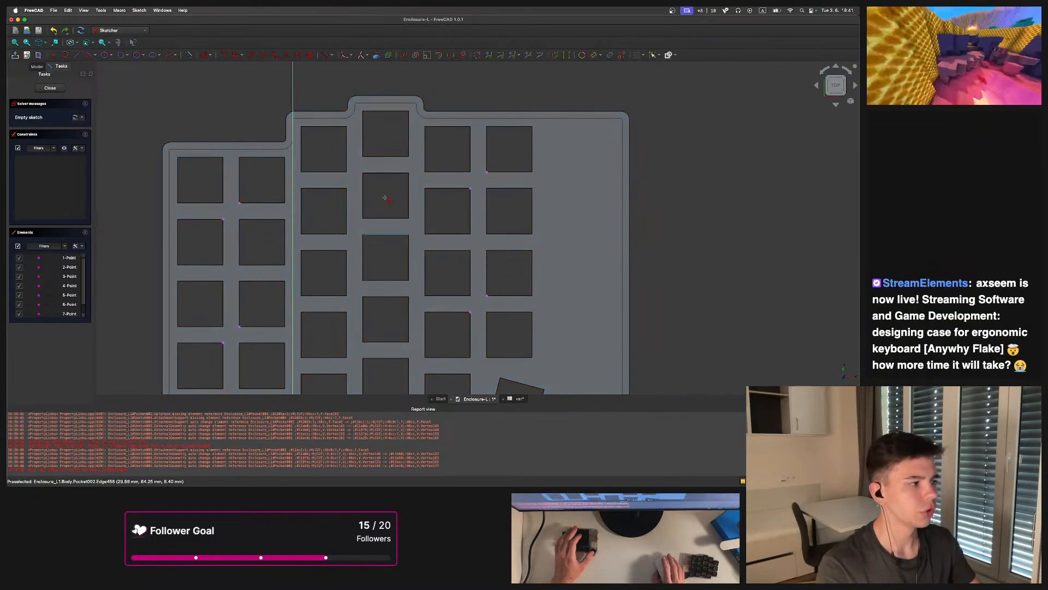
{"action": "scroll", "coordinate": [430, 212], "scroll_direction": "up", "scroll_amount": 1}
{"action": "middle_click_drag", "start_coordinate": [431, 211], "coordinate": [433, 201]}
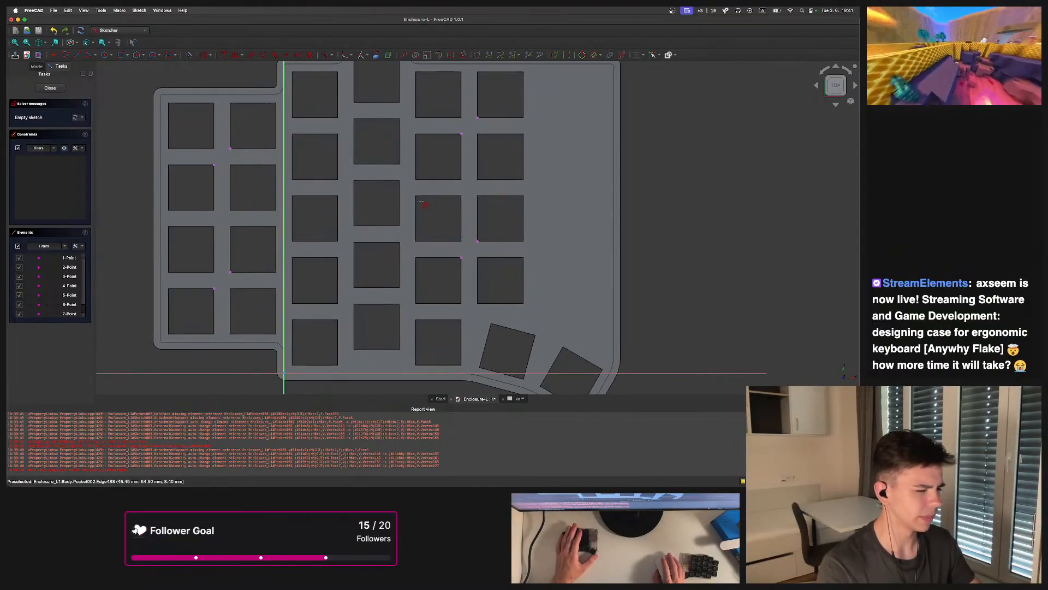
Draw circles in two gaps between key openings on the right half
{"action": "scroll", "coordinate": [492, 164], "scroll_direction": "up", "scroll_amount": 1}
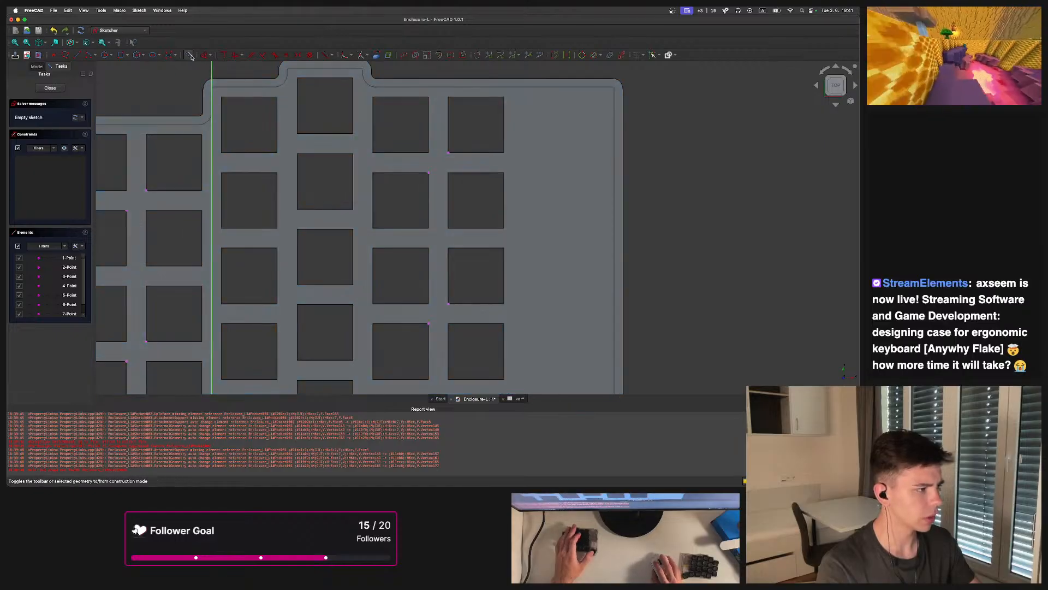
{"action": "left_click", "coordinate": [105, 54]}
{"action": "scroll", "coordinate": [332, 172], "scroll_direction": "up", "scroll_amount": 3}
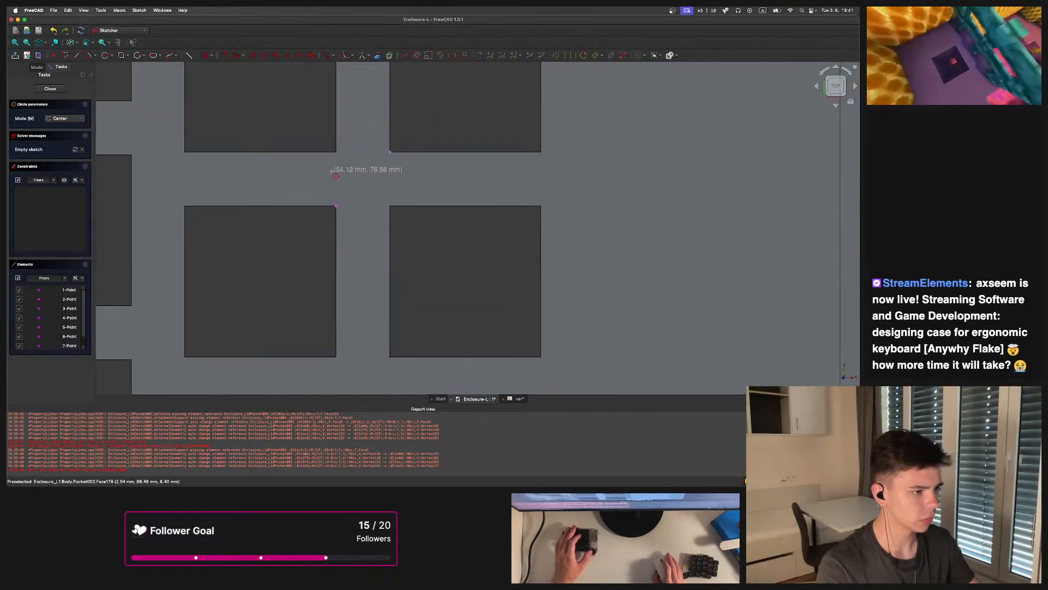
{"action": "scroll", "coordinate": [334, 180], "scroll_direction": "up", "scroll_amount": 2}
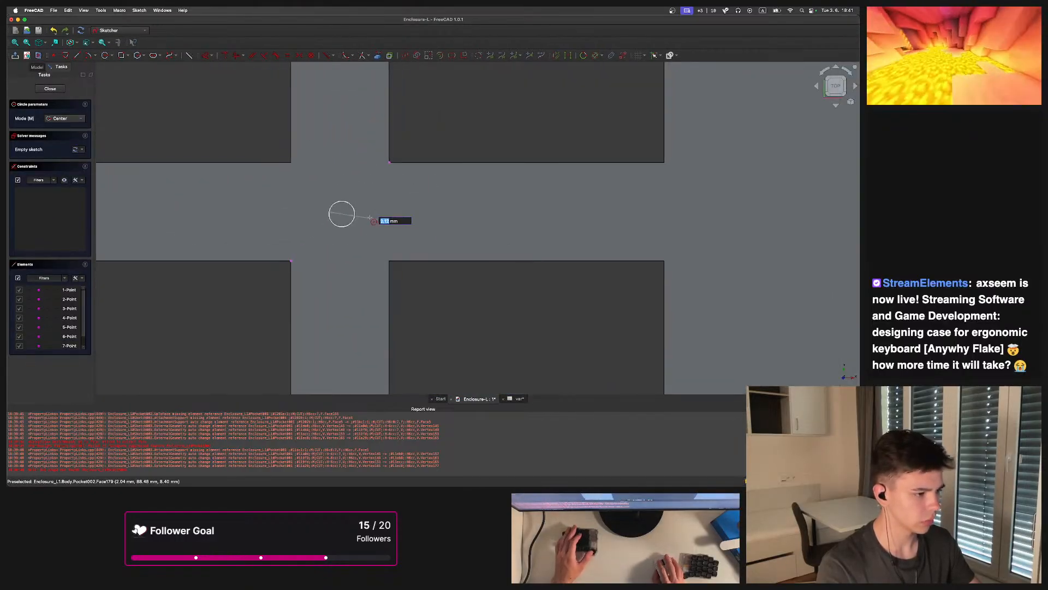
{"action": "left_click", "coordinate": [386, 234]}
{"action": "scroll", "coordinate": [377, 197], "scroll_direction": "down", "scroll_amount": 5}
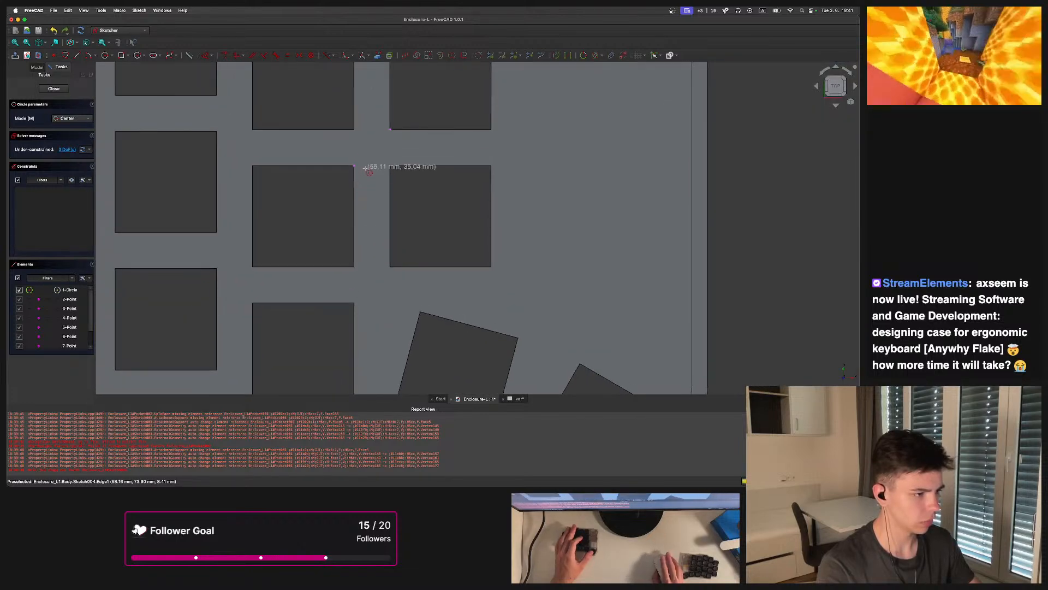
{"action": "left_click", "coordinate": [392, 160]}
Draw two more circles in gaps between key openings on the left half and exit the circle tool
{"action": "scroll", "coordinate": [328, 174], "scroll_direction": "down", "scroll_amount": 5}
{"action": "scroll", "coordinate": [421, 233], "scroll_direction": "up", "scroll_amount": 3}
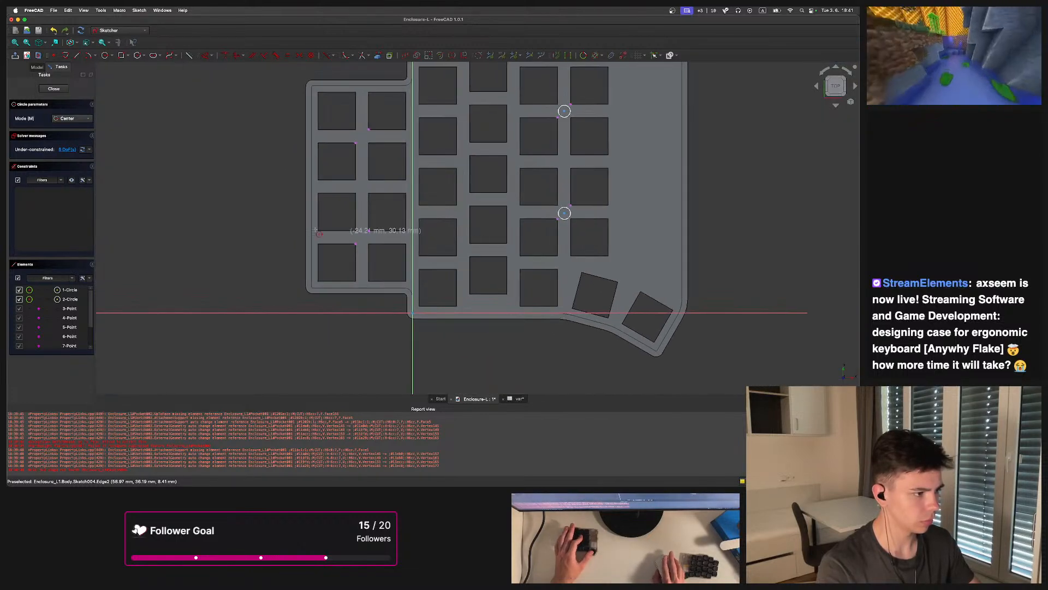
{"action": "left_click", "coordinate": [407, 241]}
{"action": "left_click", "coordinate": [418, 241]}
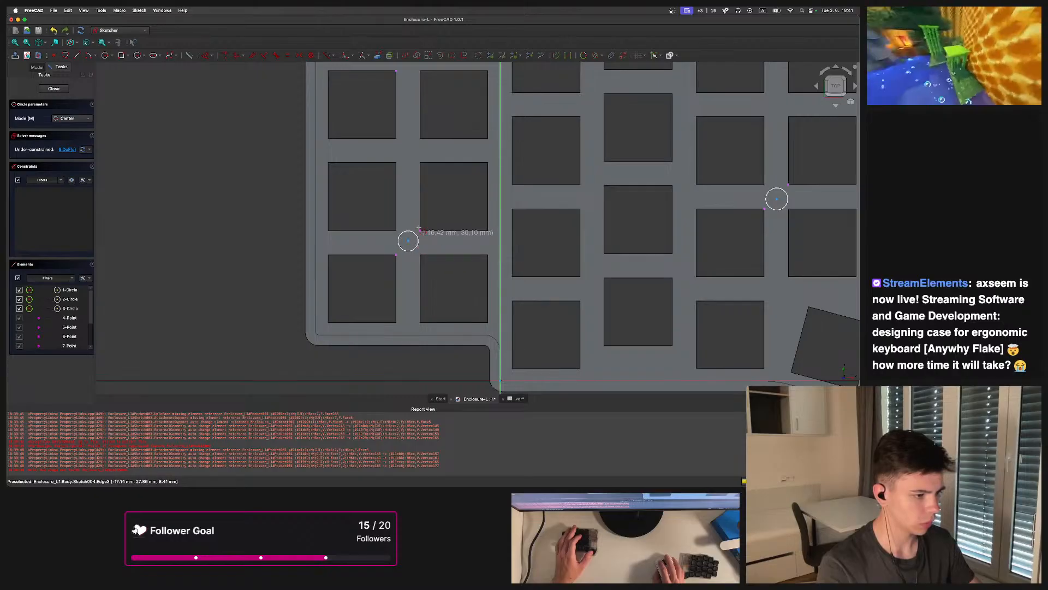
{"action": "scroll", "coordinate": [415, 229], "scroll_direction": "up", "scroll_amount": 5}
{"action": "left_click", "coordinate": [393, 205]}
{"action": "left_click", "coordinate": [405, 208]}
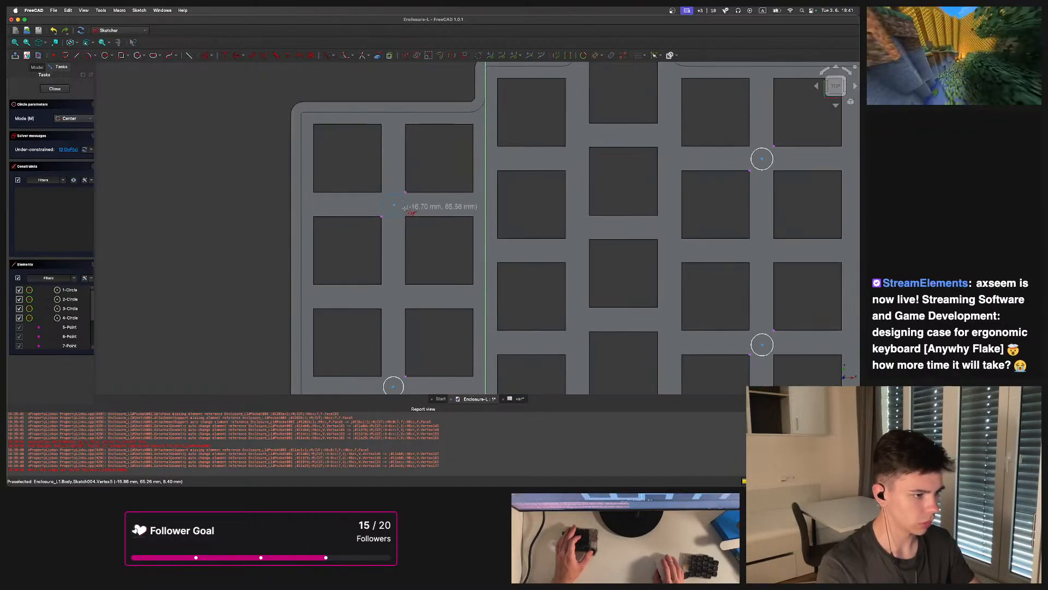
{"action": "scroll", "coordinate": [408, 208], "scroll_direction": "down", "scroll_amount": 5}
{"action": "scroll", "coordinate": [431, 218], "scroll_direction": "up", "scroll_amount": 2}
{"action": "key", "text": "Escape"}
Constrain the four circles to be equal in size
{"action": "left_click", "coordinate": [350, 210]}
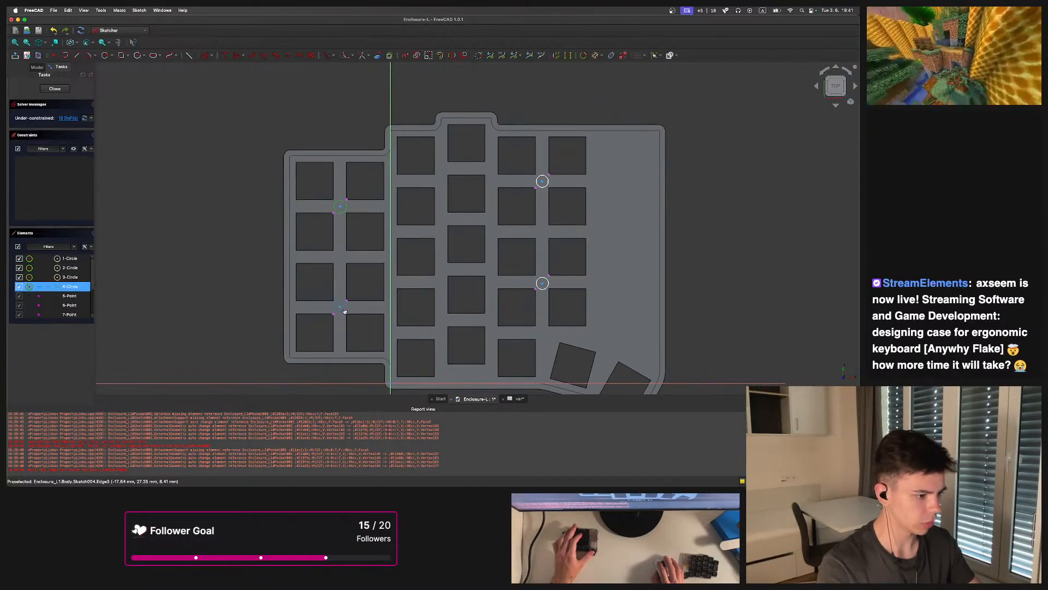
{"action": "left_click", "coordinate": [549, 284]}
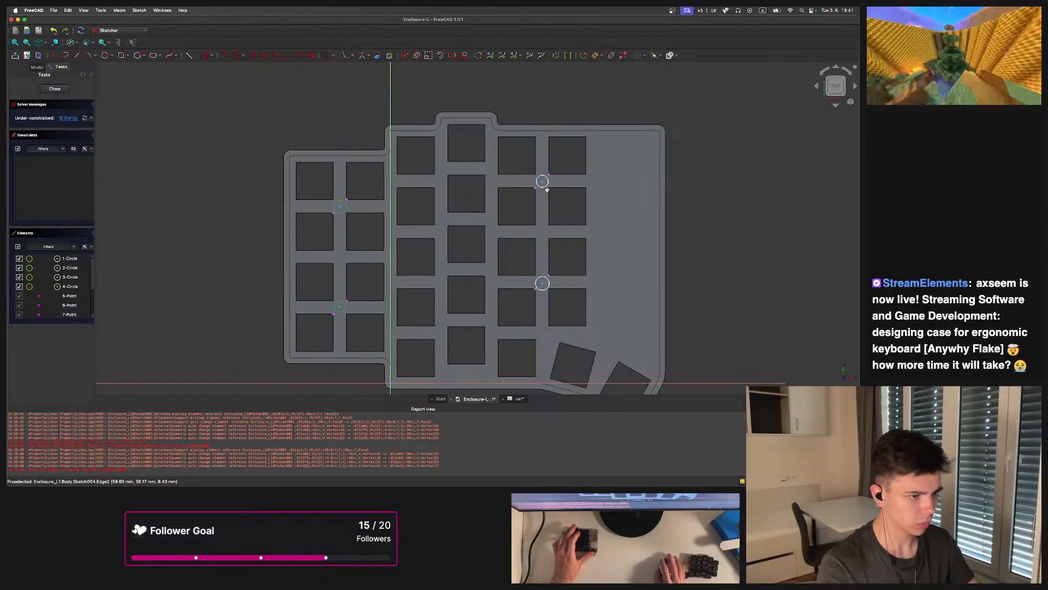
{"action": "left_click", "coordinate": [549, 280]}
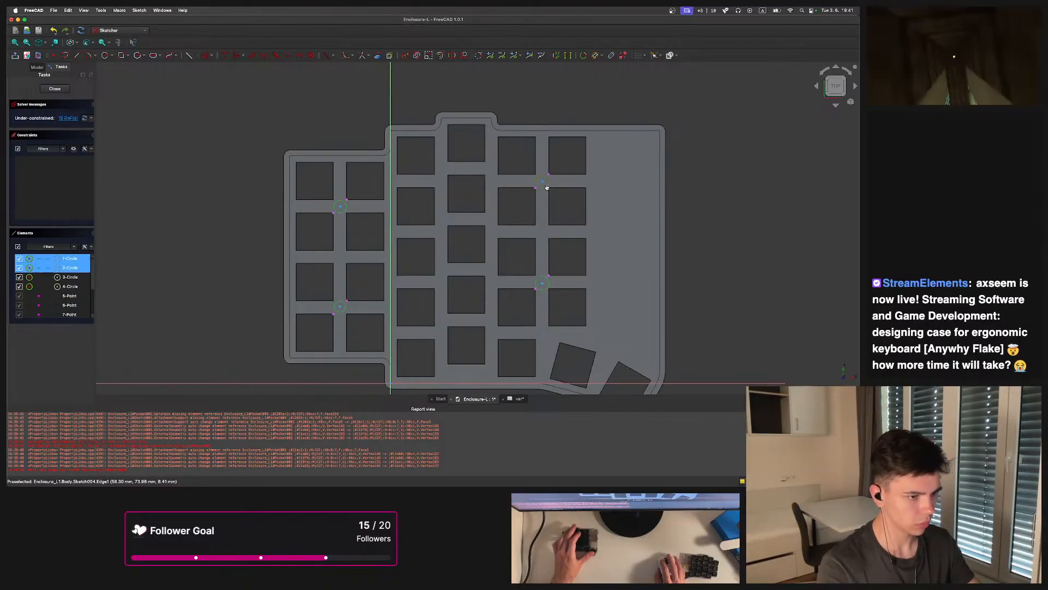
{"action": "key", "text": "e"}
Constrain two circle centres symmetric between the opposite opening corners of their gaps
{"action": "scroll", "coordinate": [332, 213], "scroll_direction": "up", "scroll_amount": 5}
{"action": "scroll", "coordinate": [332, 215], "scroll_direction": "up", "scroll_amount": 2}
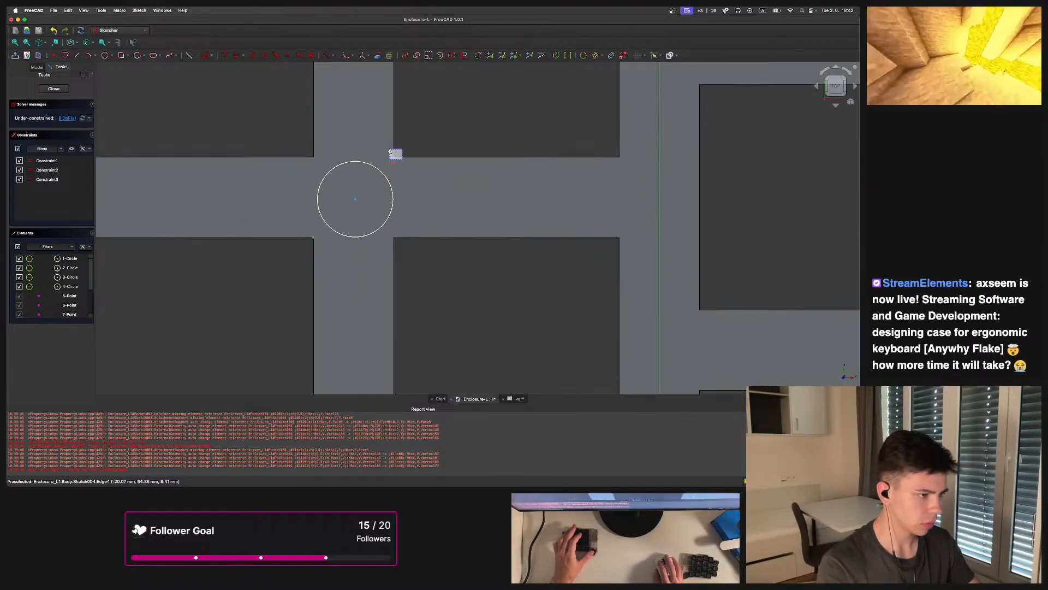
{"action": "key", "text": "s"}
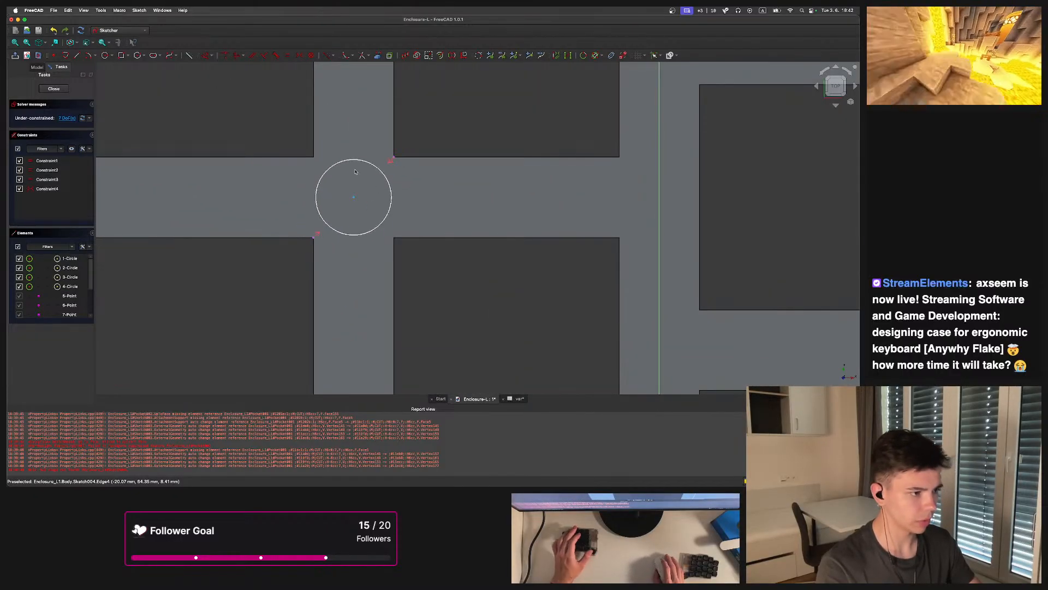
{"action": "scroll", "coordinate": [361, 176], "scroll_direction": "down", "scroll_amount": 7}
{"action": "scroll", "coordinate": [356, 377], "scroll_direction": "up", "scroll_amount": 6}
{"action": "middle_click_drag", "start_coordinate": [356, 377], "coordinate": [358, 227]}
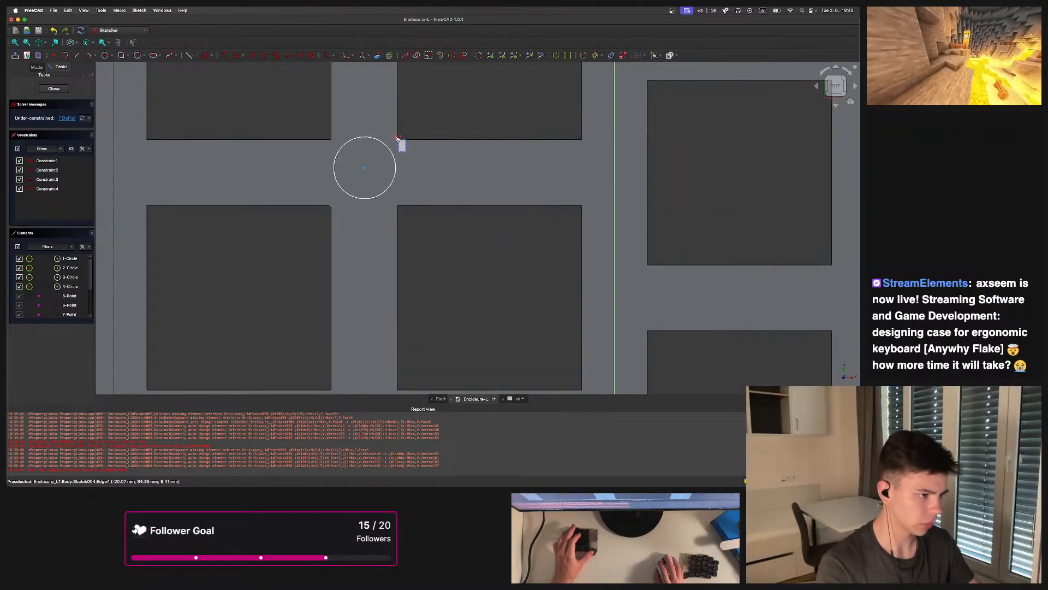
{"action": "left_click", "coordinate": [365, 168]}
{"action": "key", "text": "s"}
Constrain the remaining two circle centres symmetric between their gaps' opposite opening corners
{"action": "scroll", "coordinate": [364, 170], "scroll_direction": "down", "scroll_amount": 7}
{"action": "middle_click_drag", "start_coordinate": [616, 152], "coordinate": [341, 241]}
{"action": "scroll", "coordinate": [342, 243], "scroll_direction": "up", "scroll_amount": 5}
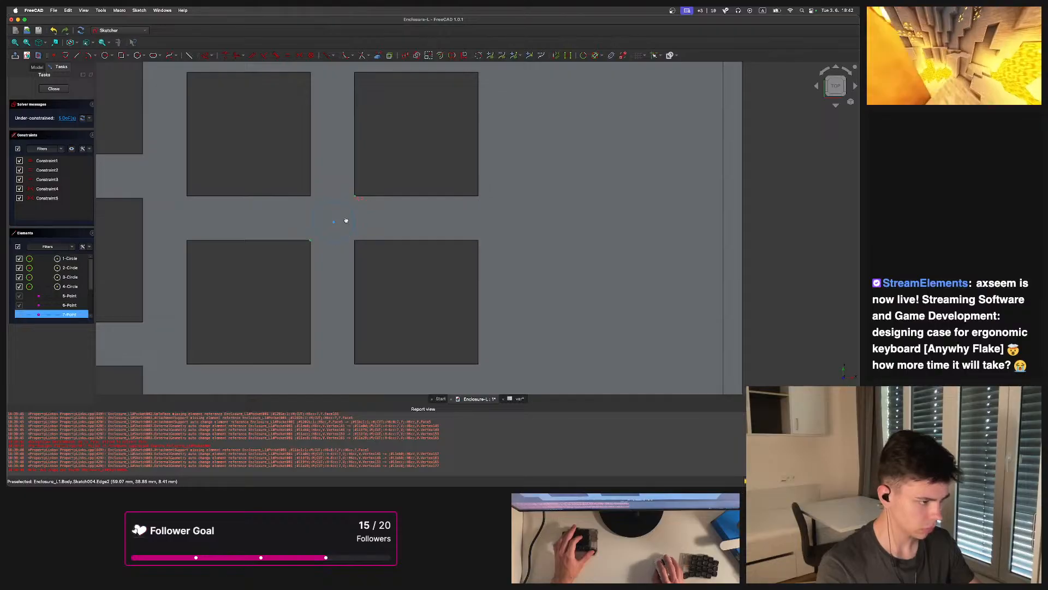
{"action": "key", "text": "s"}
{"action": "scroll", "coordinate": [334, 221], "scroll_direction": "down", "scroll_amount": 6}
{"action": "middle_click_drag", "start_coordinate": [334, 221], "coordinate": [355, 154]}
{"action": "scroll", "coordinate": [352, 156], "scroll_direction": "up", "scroll_amount": 5}
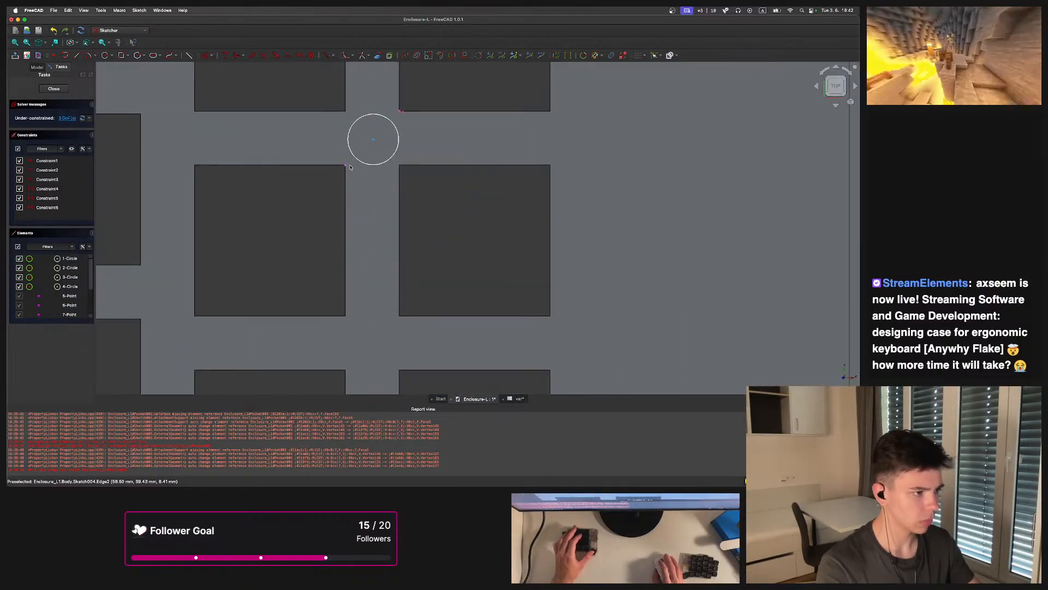
{"action": "left_click", "coordinate": [402, 112]}
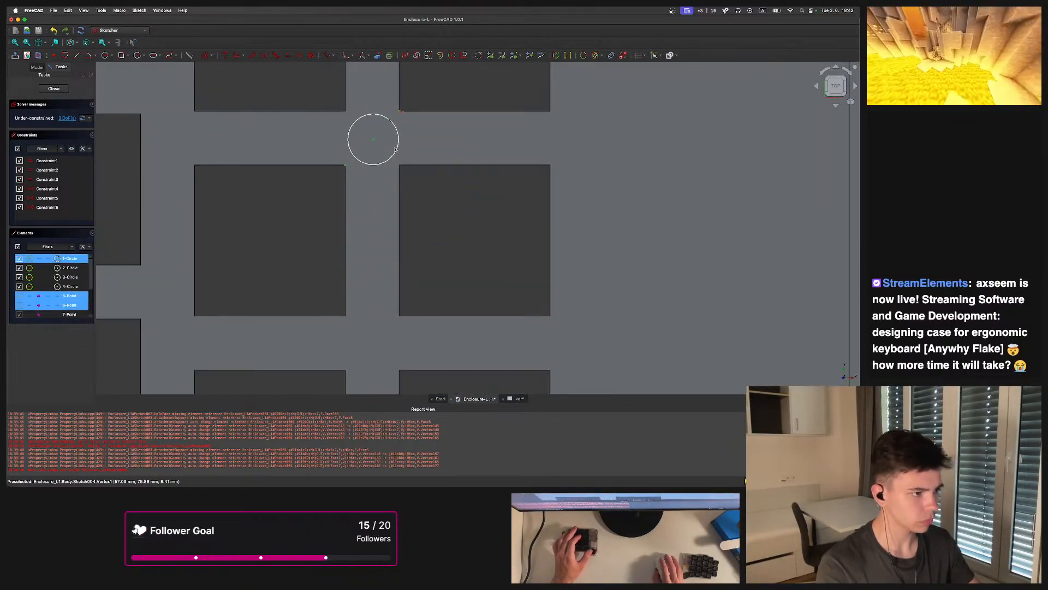
{"action": "key", "text": "s"}
{"action": "scroll", "coordinate": [381, 184], "scroll_direction": "up", "scroll_amount": 2}
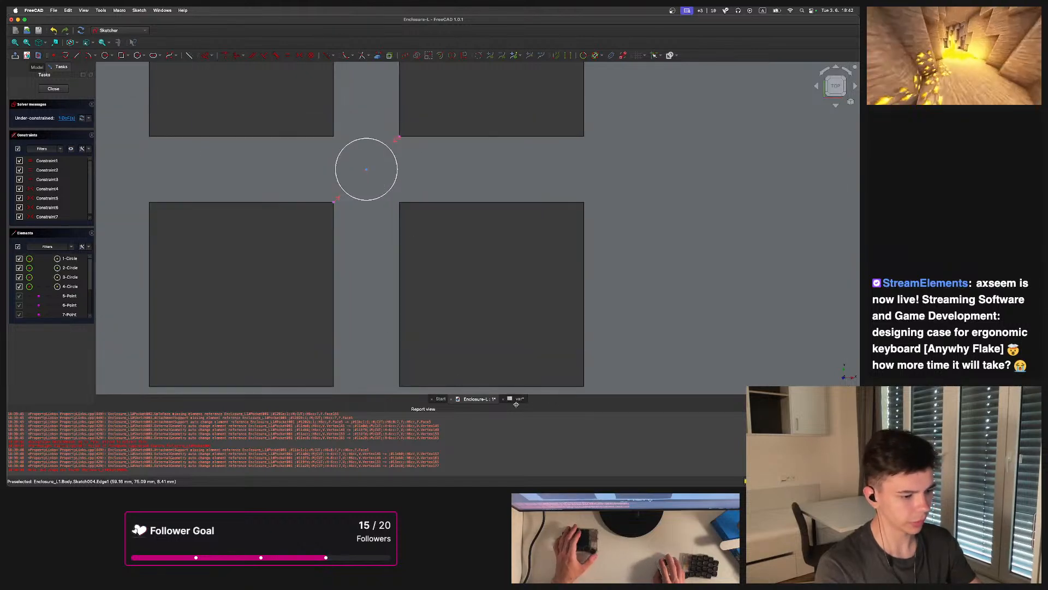
Open the Enclosure-L.FCStd file from the Anywhy Flake enclosure L folder as a reference
{"action": "left_click", "coordinate": [440, 399]}
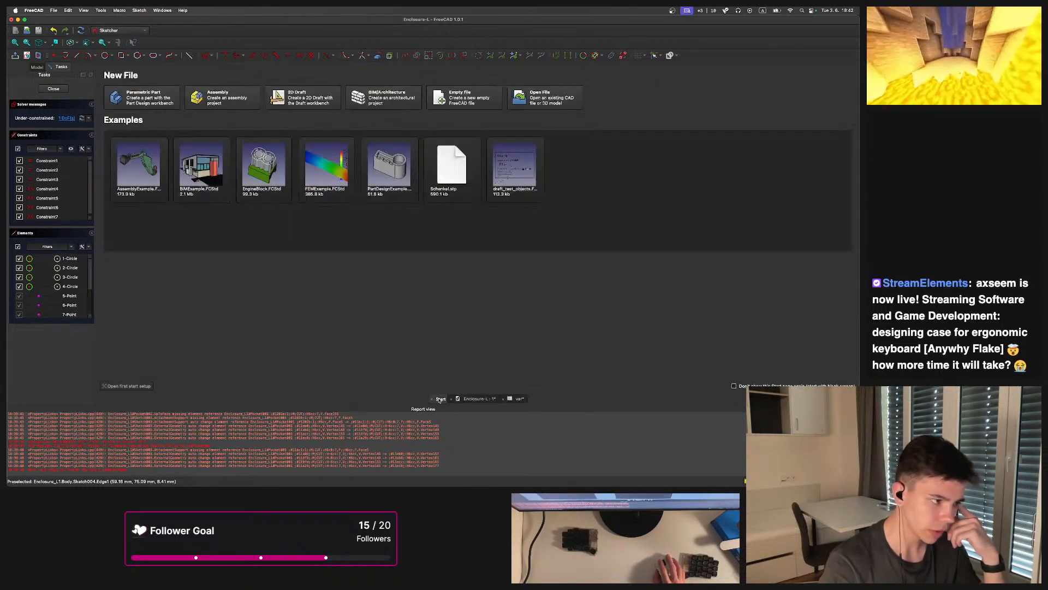
{"action": "left_click", "coordinate": [53, 11]}
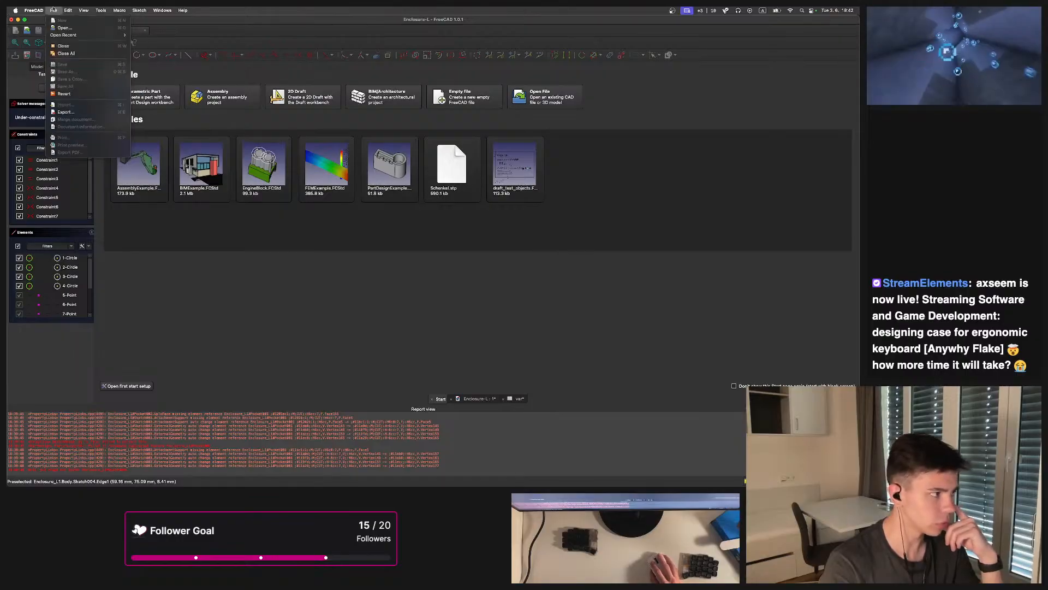
{"action": "left_click", "coordinate": [65, 28]}
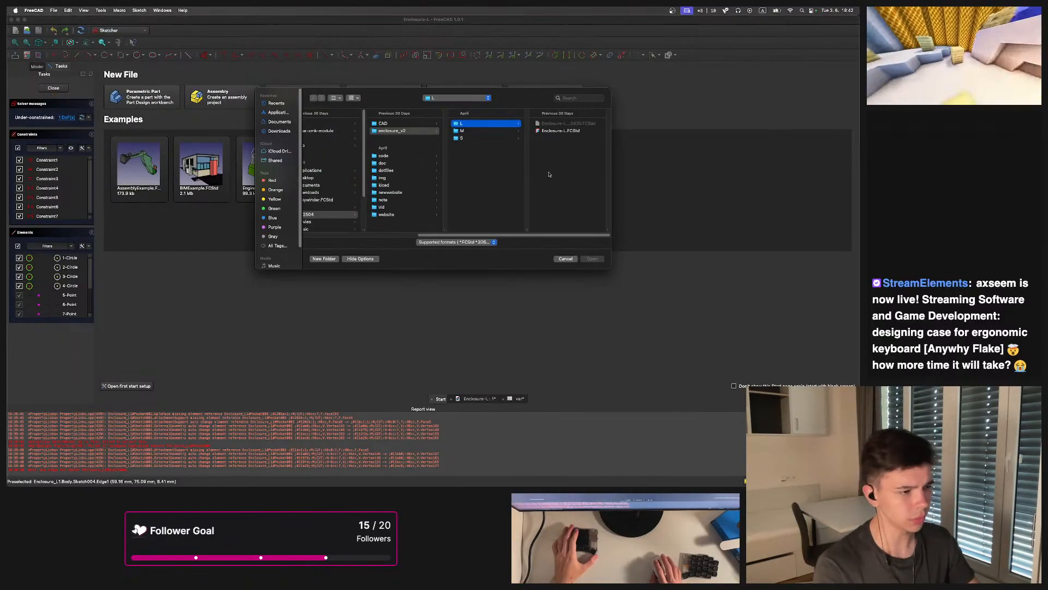
{"action": "left_click_drag", "start_coordinate": [459, 236], "coordinate": [444, 237]}
{"action": "left_click", "coordinate": [326, 208]}
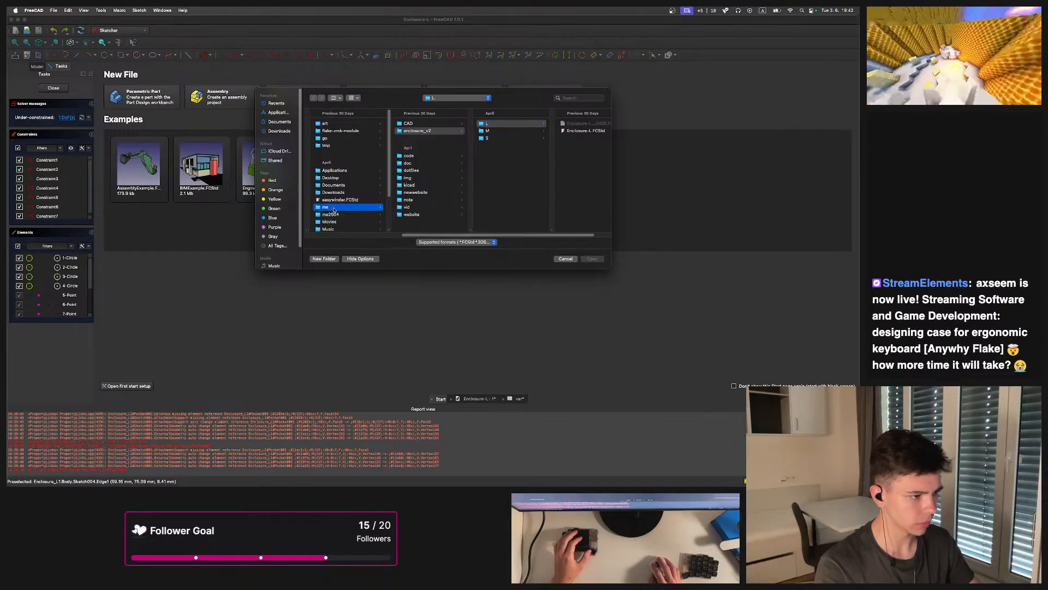
{"action": "scroll", "coordinate": [428, 155], "scroll_direction": "down", "scroll_amount": 2}
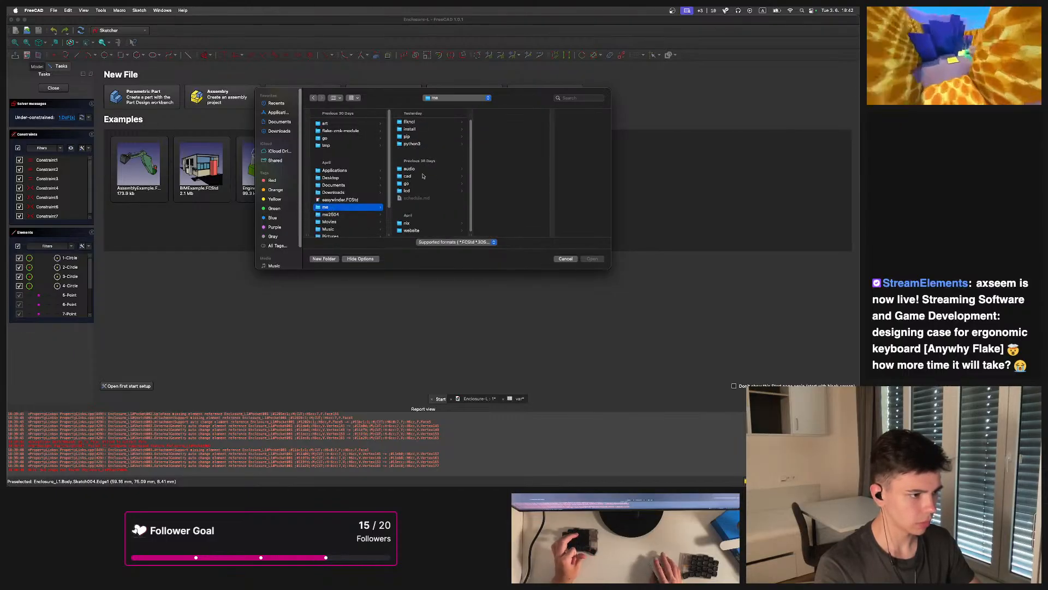
{"action": "left_click", "coordinate": [350, 215]}
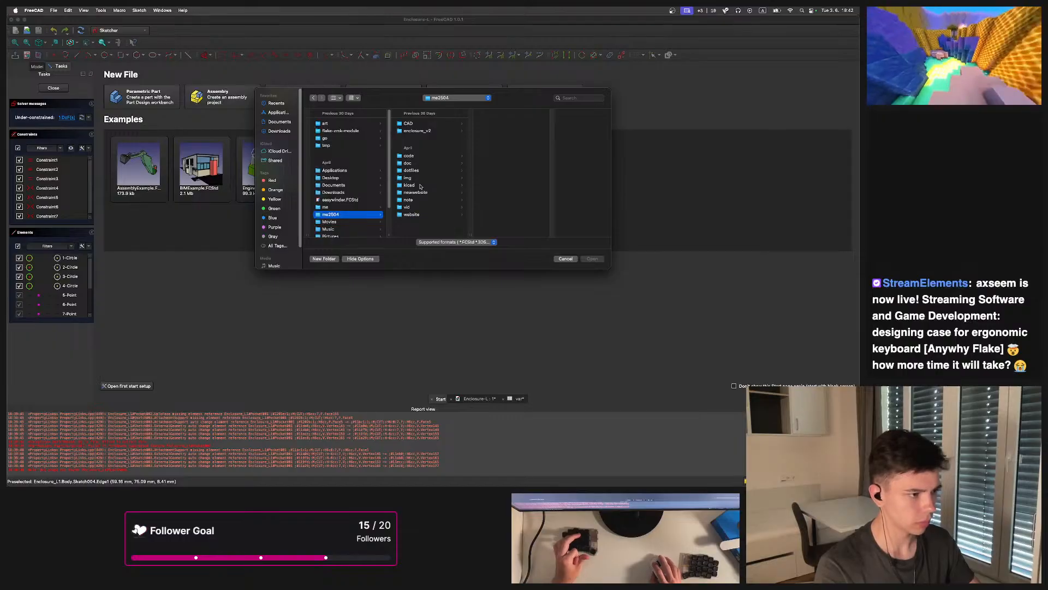
{"action": "left_click", "coordinate": [494, 131]}
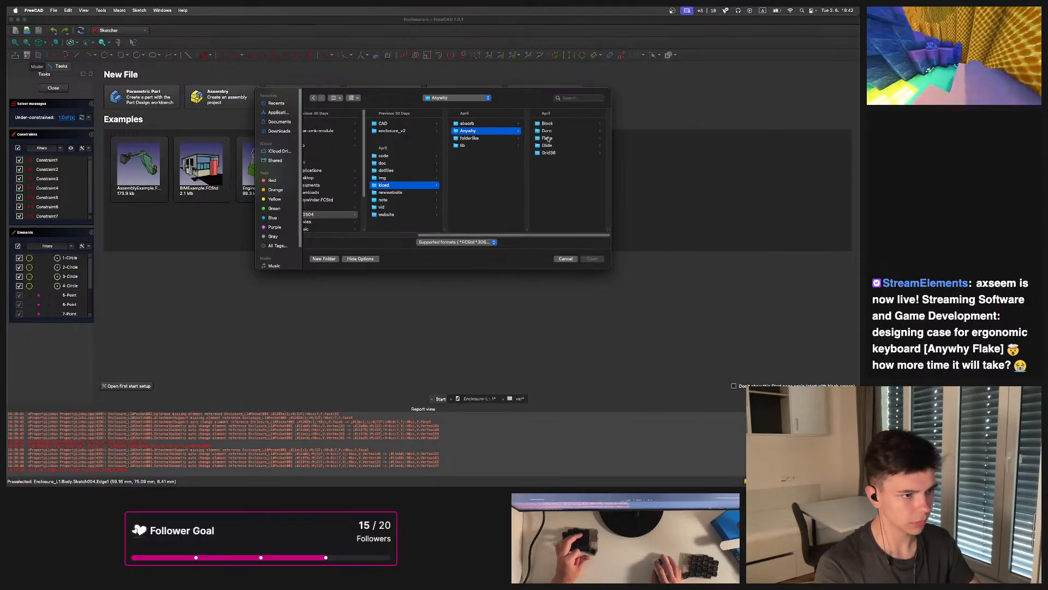
{"action": "left_click", "coordinate": [547, 138]}
{"action": "left_click", "coordinate": [552, 131]}
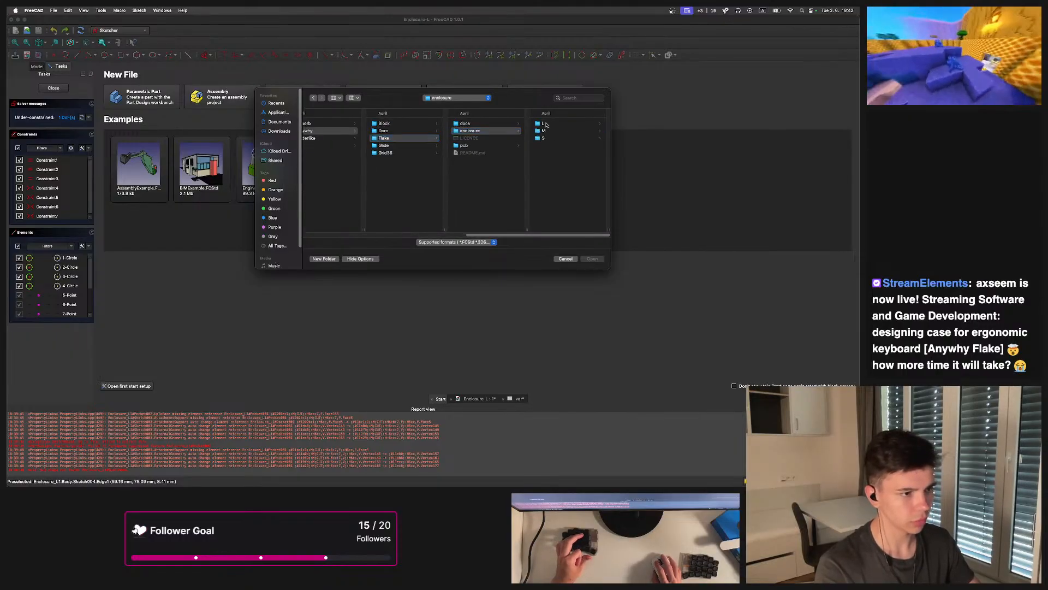
{"action": "left_click", "coordinate": [546, 125]}
{"action": "left_click", "coordinate": [552, 126]}
{"action": "left_click", "coordinate": [592, 259]}
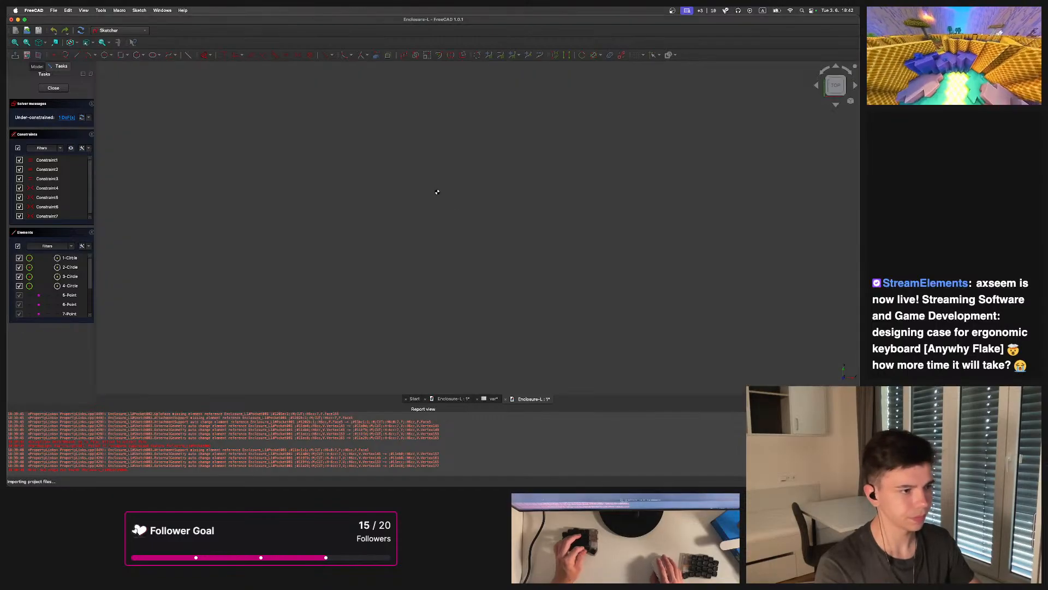
Examine the reference model and expand its body tree to inspect the Top-Left plate's binder and pocket features
{"action": "scroll", "coordinate": [416, 202], "scroll_direction": "up", "scroll_amount": 3}
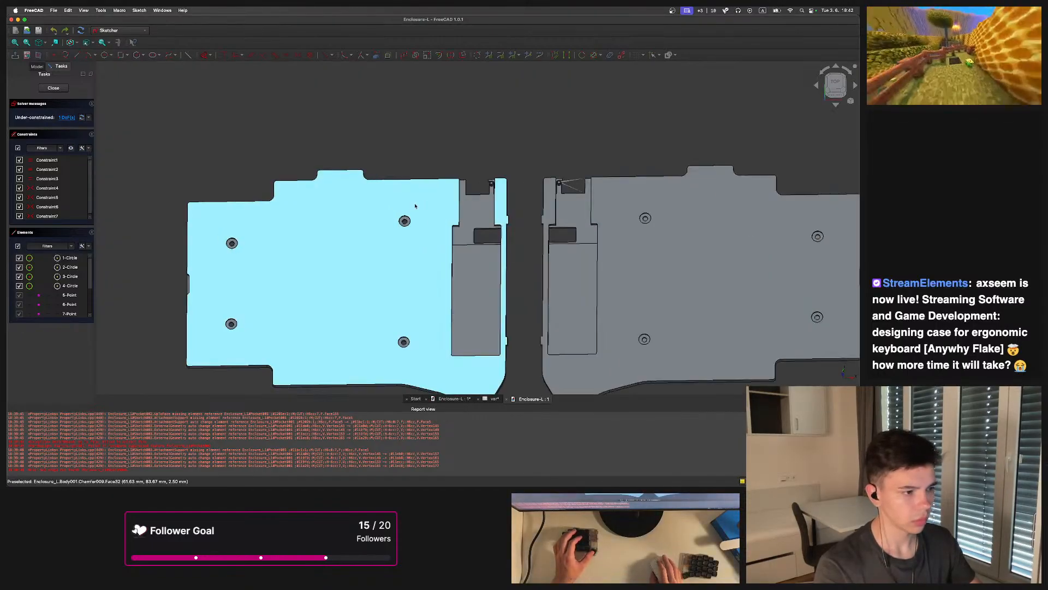
{"action": "middle_click_drag", "start_coordinate": [416, 192], "coordinate": [601, 272]}
{"action": "scroll", "coordinate": [445, 181], "scroll_direction": "up", "scroll_amount": 3}
{"action": "scroll", "coordinate": [406, 245], "scroll_direction": "up", "scroll_amount": 5}
{"action": "scroll", "coordinate": [374, 227], "scroll_direction": "down", "scroll_amount": 4}
{"action": "middle_click_drag", "start_coordinate": [374, 227], "coordinate": [411, 232]}
{"action": "key", "text": "Escape"}
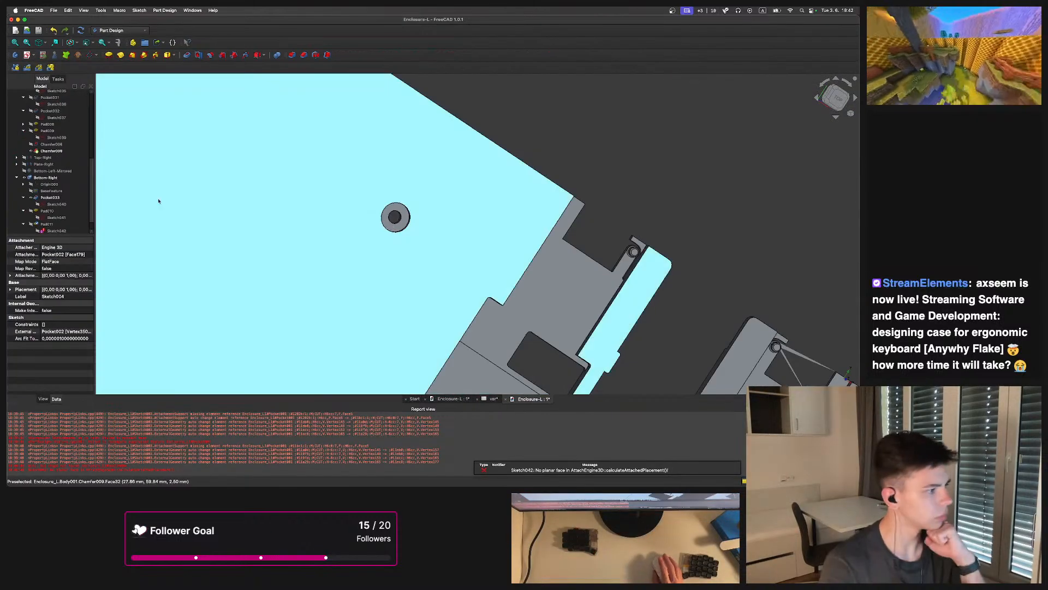
{"action": "left_click", "coordinate": [48, 176]}
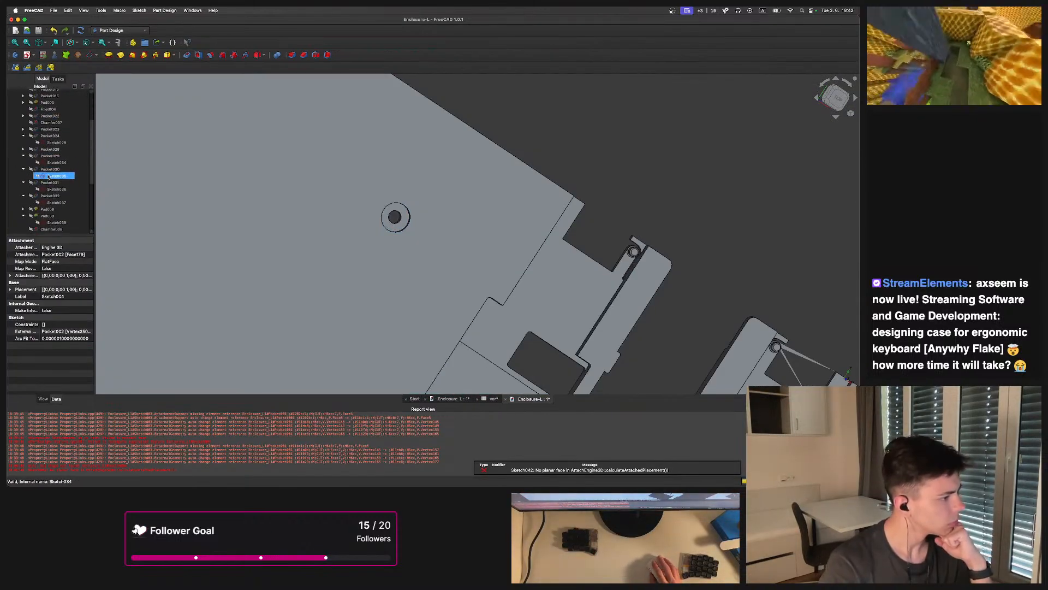
{"action": "left_click", "coordinate": [31, 130]}
{"action": "scroll", "coordinate": [401, 230], "scroll_direction": "down", "scroll_amount": 5}
{"action": "scroll", "coordinate": [36, 145], "scroll_direction": "up", "scroll_amount": 4}
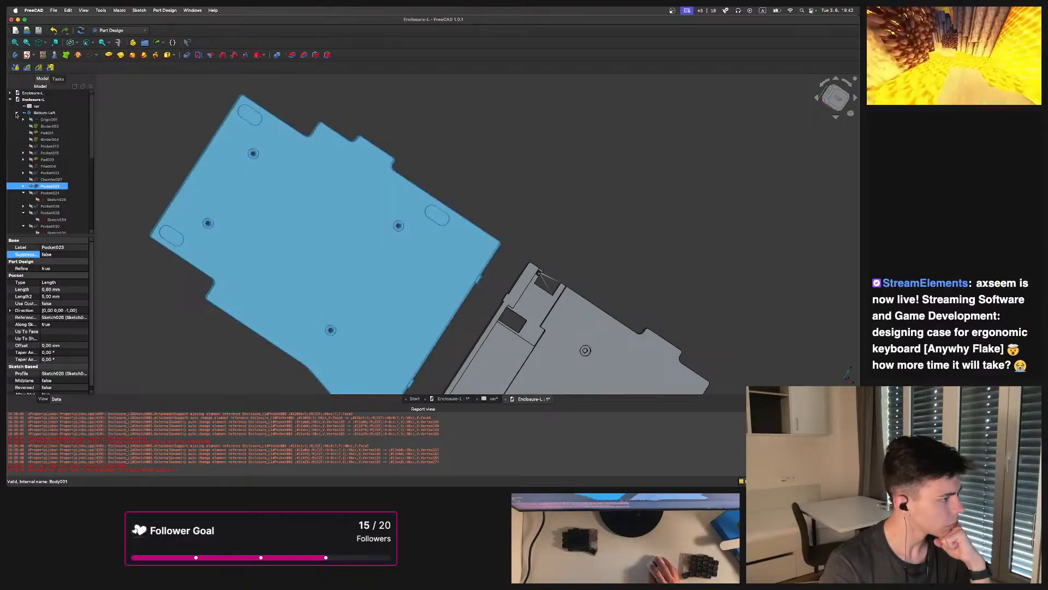
{"action": "left_click", "coordinate": [16, 113]}
{"action": "left_click", "coordinate": [25, 113]}
{"action": "left_click", "coordinate": [24, 140]}
{"action": "left_click", "coordinate": [17, 140]}
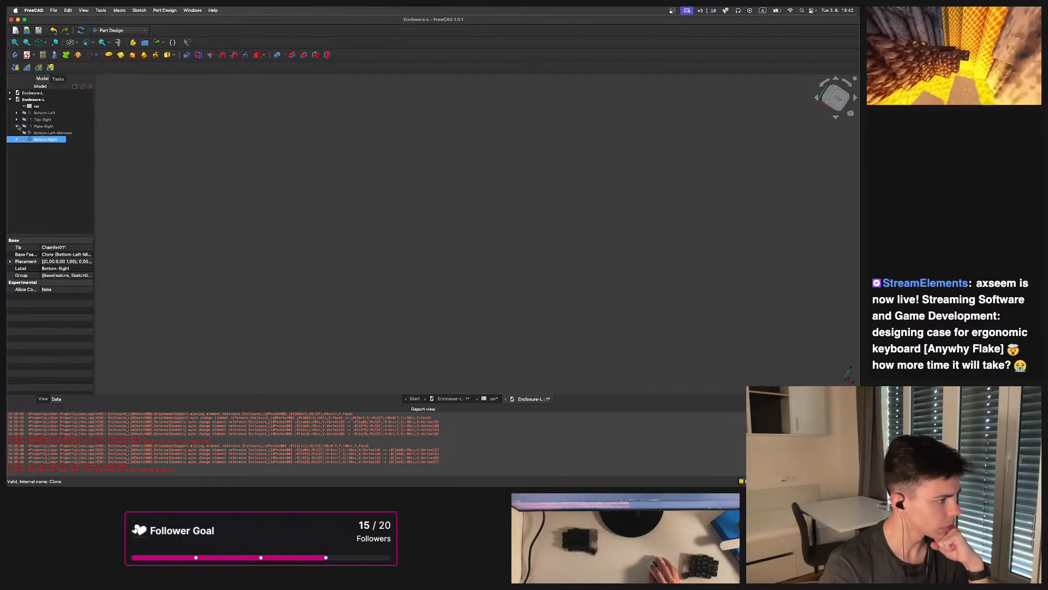
{"action": "left_click", "coordinate": [16, 120]}
{"action": "left_click", "coordinate": [30, 126]}
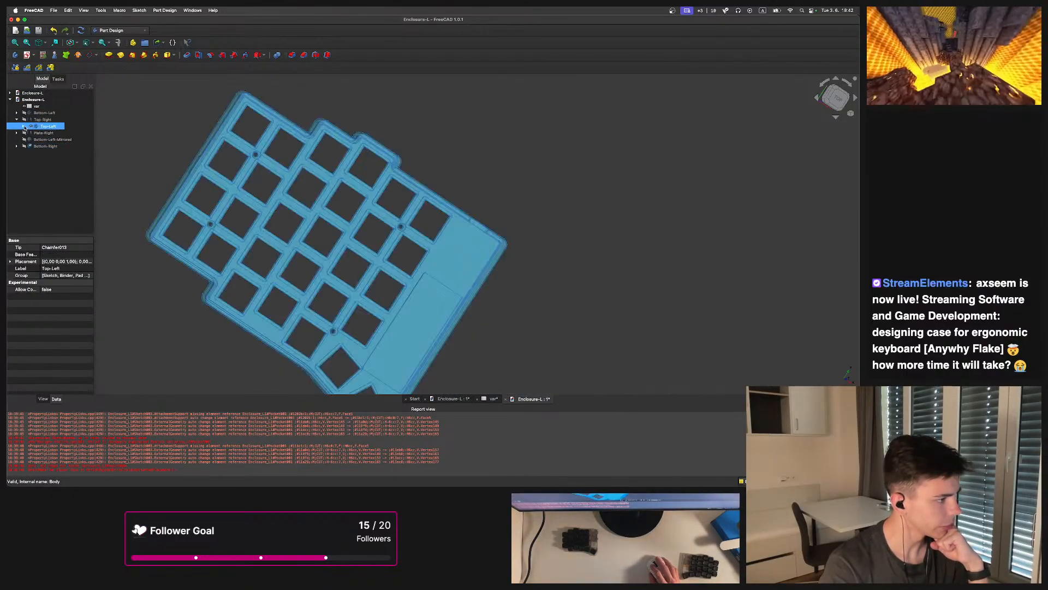
{"action": "left_click", "coordinate": [22, 127]}
{"action": "left_click", "coordinate": [38, 161]}
{"action": "left_click", "coordinate": [37, 173]}
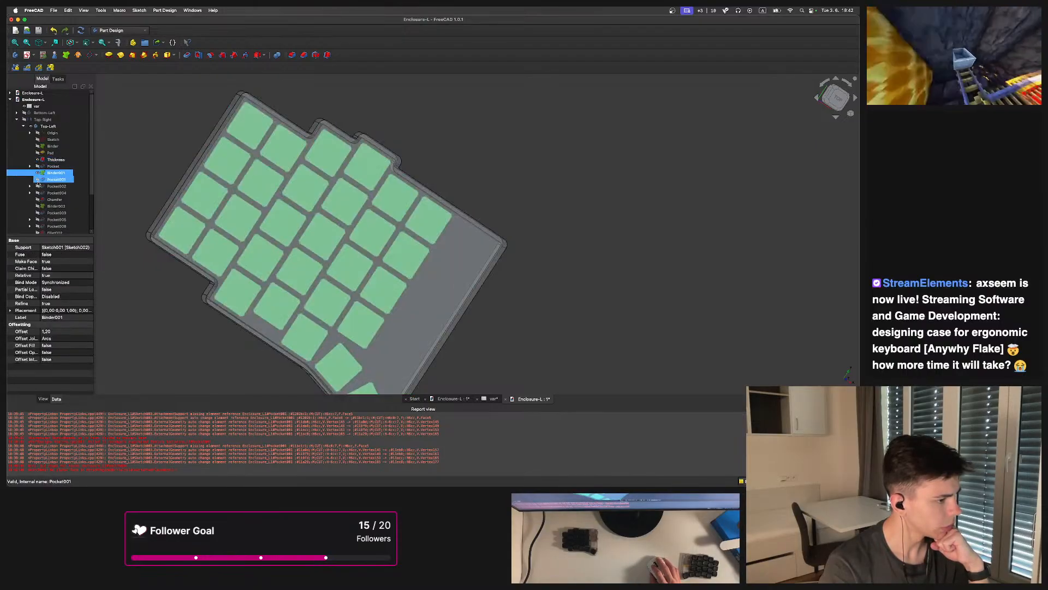
{"action": "left_click", "coordinate": [38, 180]}
{"action": "left_click", "coordinate": [38, 193]}
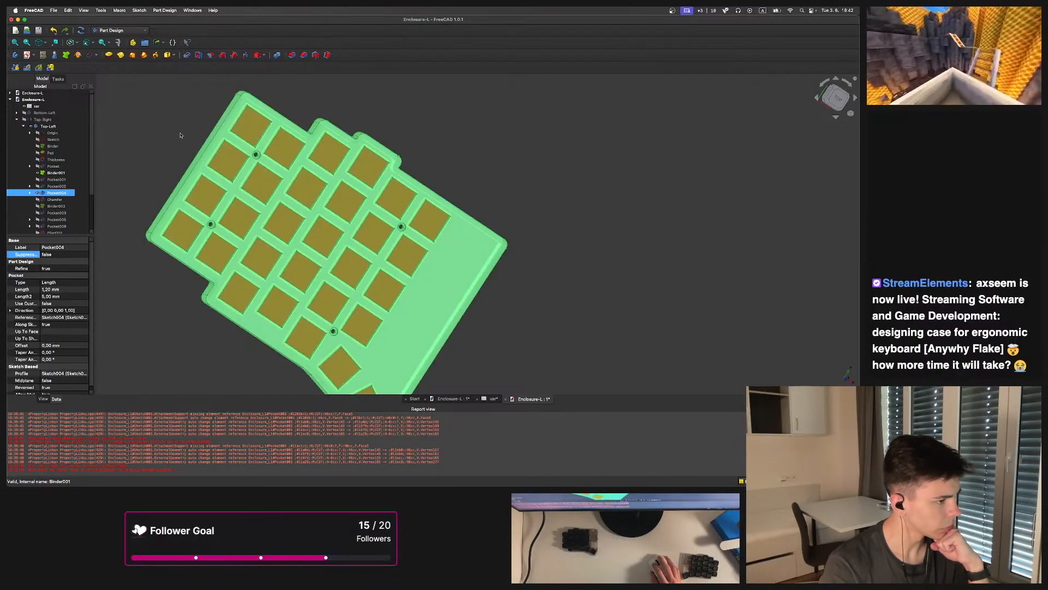
Zoom into the reference top plate around a screw hole and select its pocket feature
{"action": "scroll", "coordinate": [437, 221], "scroll_direction": "up", "scroll_amount": 1}
{"action": "middle_click_drag", "start_coordinate": [326, 190], "coordinate": [459, 186]}
{"action": "scroll", "coordinate": [459, 208], "scroll_direction": "up", "scroll_amount": 4}
{"action": "scroll", "coordinate": [461, 254], "scroll_direction": "up", "scroll_amount": 3}
{"action": "middle_click_drag", "start_coordinate": [461, 258], "coordinate": [359, 168]}
{"action": "scroll", "coordinate": [546, 175], "scroll_direction": "down", "scroll_amount": 4}
{"action": "scroll", "coordinate": [358, 172], "scroll_direction": "up", "scroll_amount": 3}
{"action": "middle_click_drag", "start_coordinate": [361, 208], "coordinate": [418, 294]}
{"action": "scroll", "coordinate": [426, 246], "scroll_direction": "down", "scroll_amount": 4}
{"action": "scroll", "coordinate": [431, 312], "scroll_direction": "up", "scroll_amount": 3}
{"action": "scroll", "coordinate": [58, 180], "scroll_direction": "down", "scroll_amount": 3}
{"action": "scroll", "coordinate": [58, 198], "scroll_direction": "down", "scroll_amount": 1}
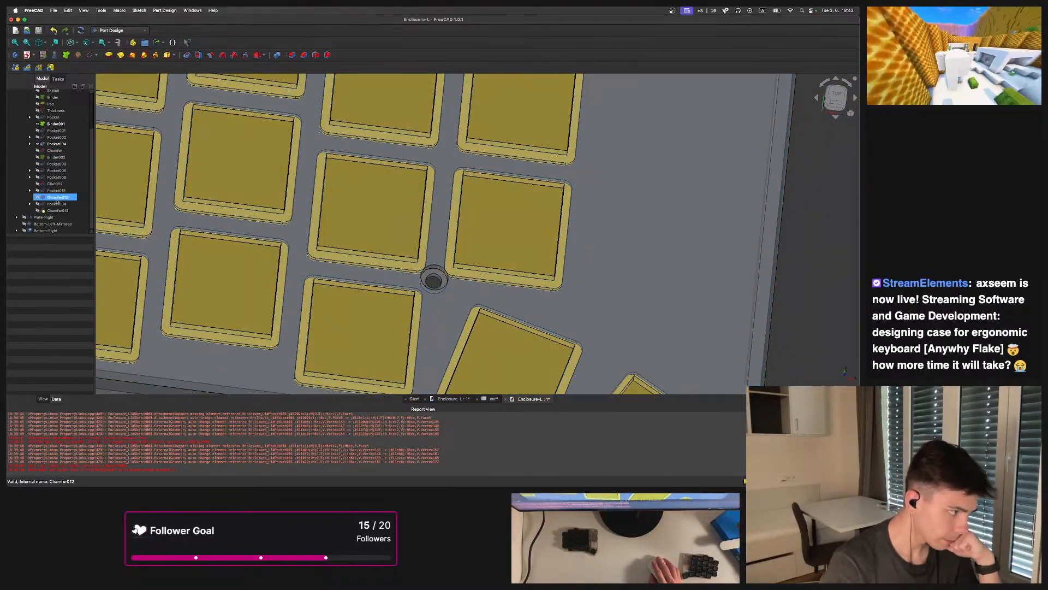
{"action": "left_click", "coordinate": [38, 138]}
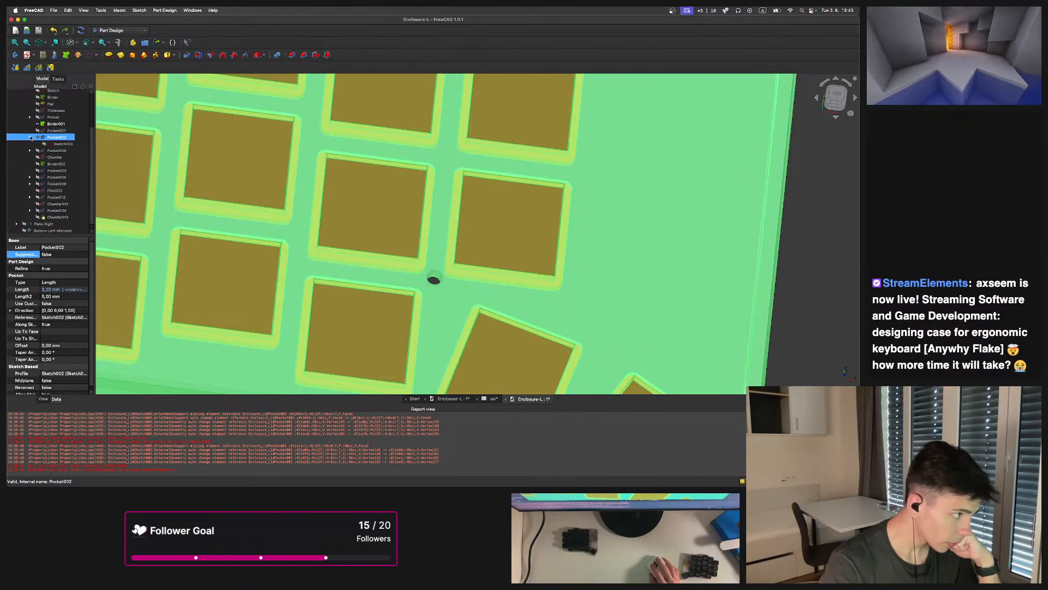
Open the reference pocket's hole sketch to inspect its circle diameter, then close it
{"action": "double_click", "coordinate": [64, 143]}
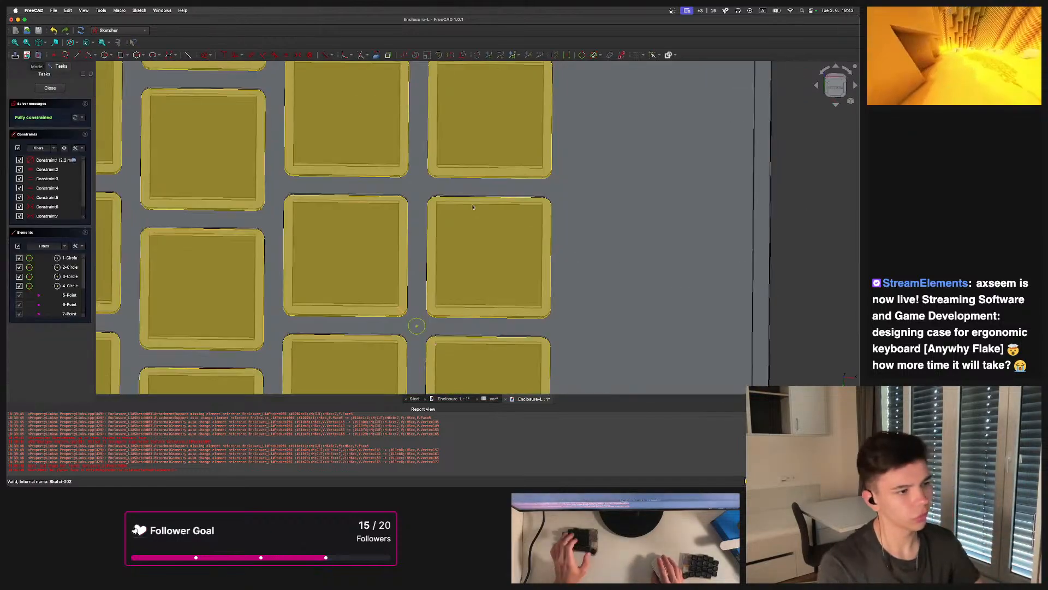
{"action": "scroll", "coordinate": [434, 273], "scroll_direction": "up", "scroll_amount": 12}
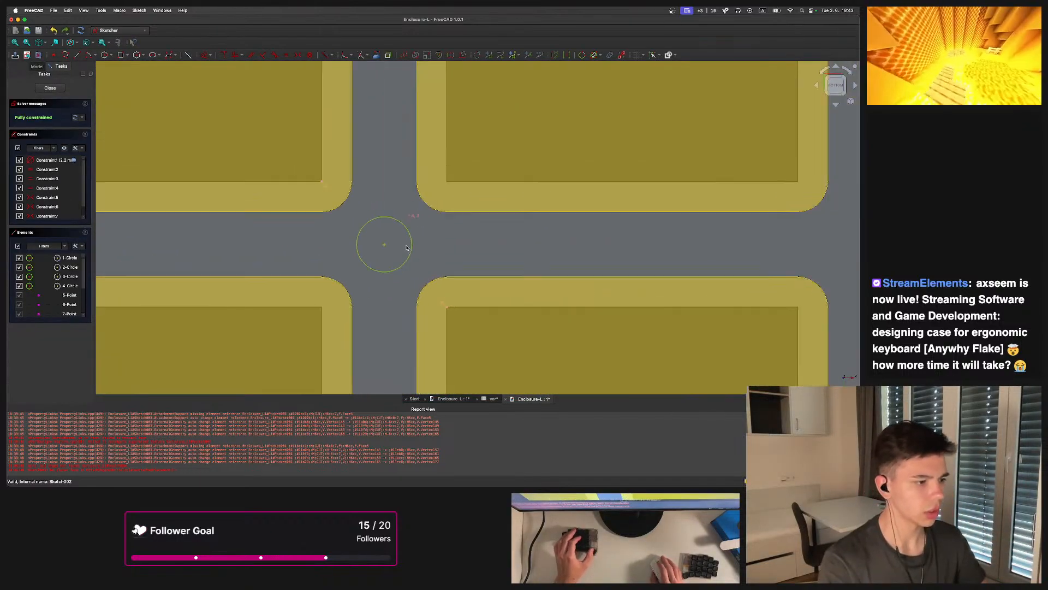
{"action": "scroll", "coordinate": [403, 223], "scroll_direction": "down", "scroll_amount": 14}
{"action": "middle_click_drag", "start_coordinate": [423, 128], "coordinate": [436, 205]}
{"action": "scroll", "coordinate": [422, 173], "scroll_direction": "up", "scroll_amount": 10}
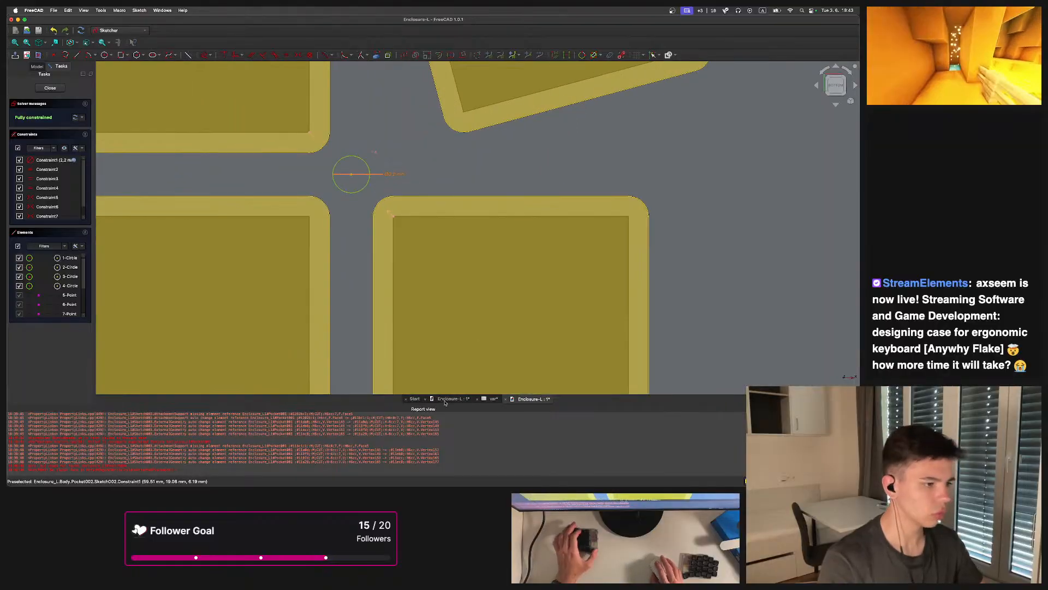
{"action": "mouse_move", "coordinate": [456, 480]}
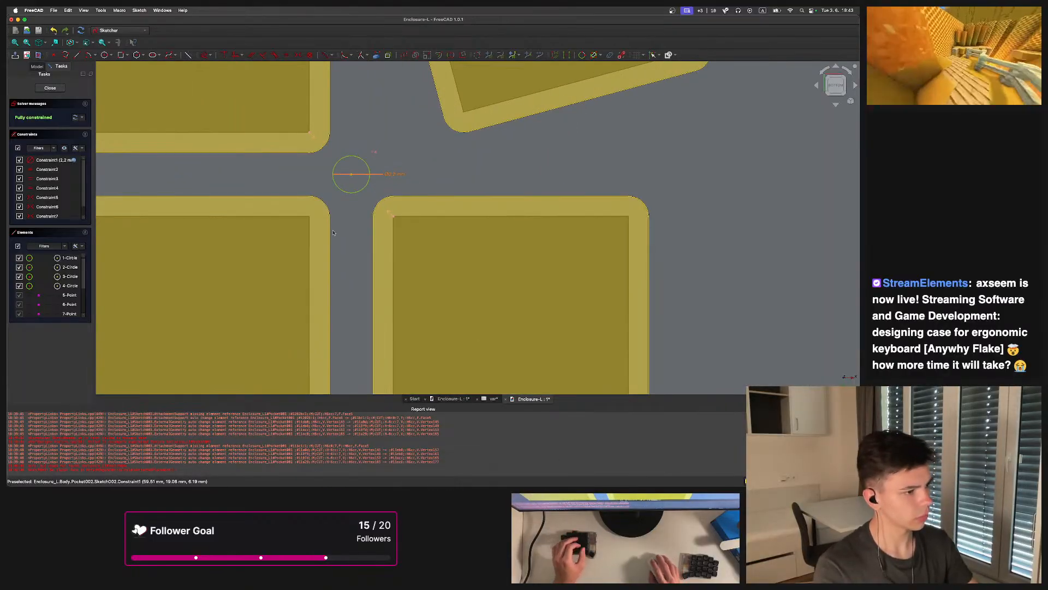
{"action": "left_click", "coordinate": [50, 88]}
Return to the working Enclosure-L document and reopen the sketch containing the four hole circles
{"action": "left_click", "coordinate": [18, 20]}
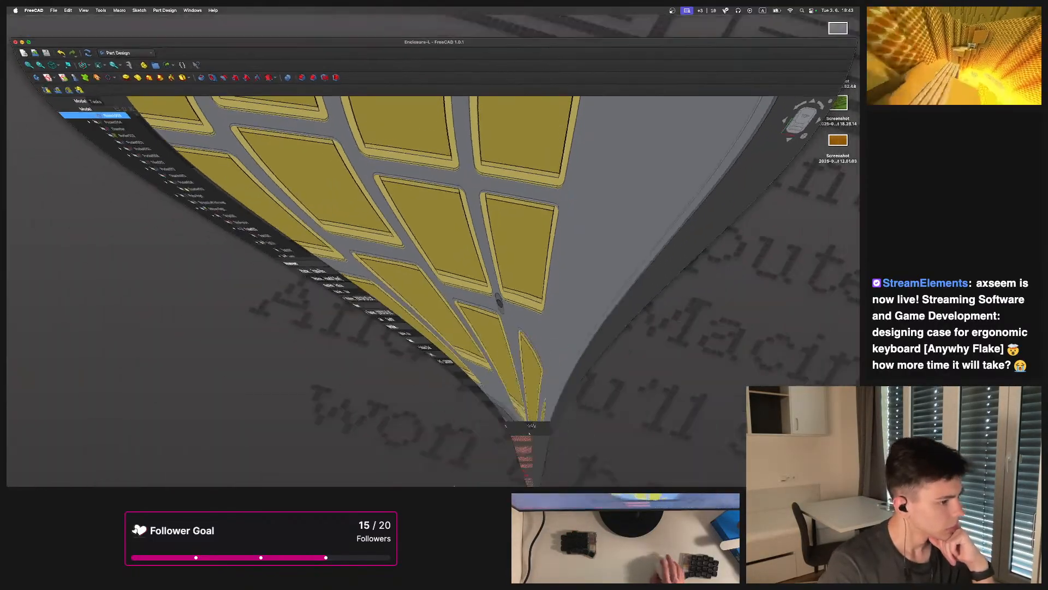
{"action": "left_click", "coordinate": [436, 473]}
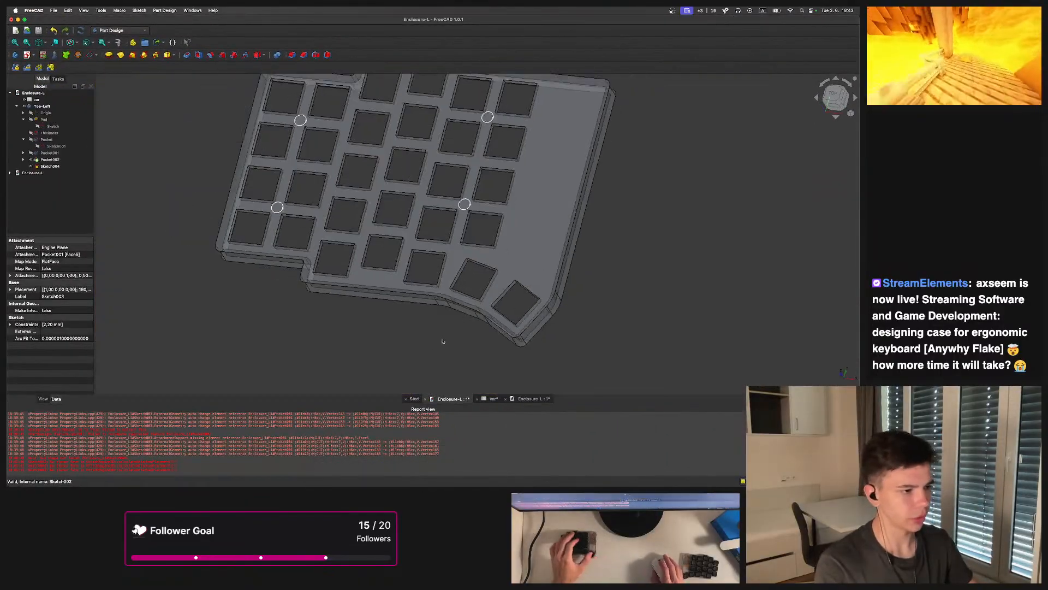
{"action": "middle_click_drag", "start_coordinate": [445, 177], "coordinate": [460, 239]}
{"action": "scroll", "coordinate": [459, 235], "scroll_direction": "up", "scroll_amount": 2}
{"action": "left_click", "coordinate": [60, 166]}
{"action": "double_click", "coordinate": [51, 166]}
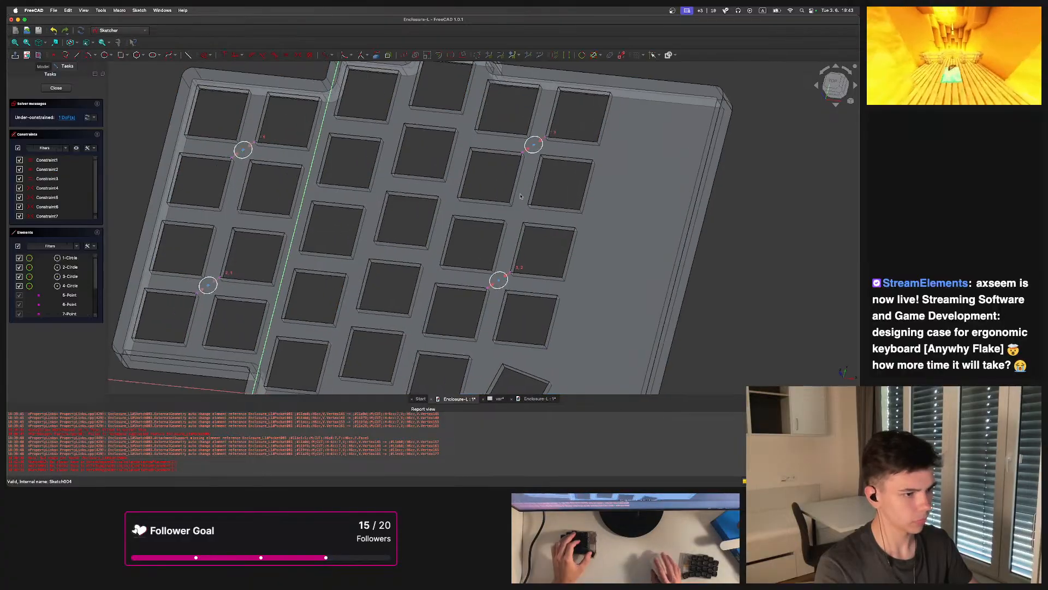
{"action": "middle_click_drag", "start_coordinate": [591, 204], "coordinate": [442, 201]}
{"action": "scroll", "coordinate": [441, 200], "scroll_direction": "up", "scroll_amount": 3}
{"action": "scroll", "coordinate": [441, 200], "scroll_direction": "up", "scroll_amount": 2}
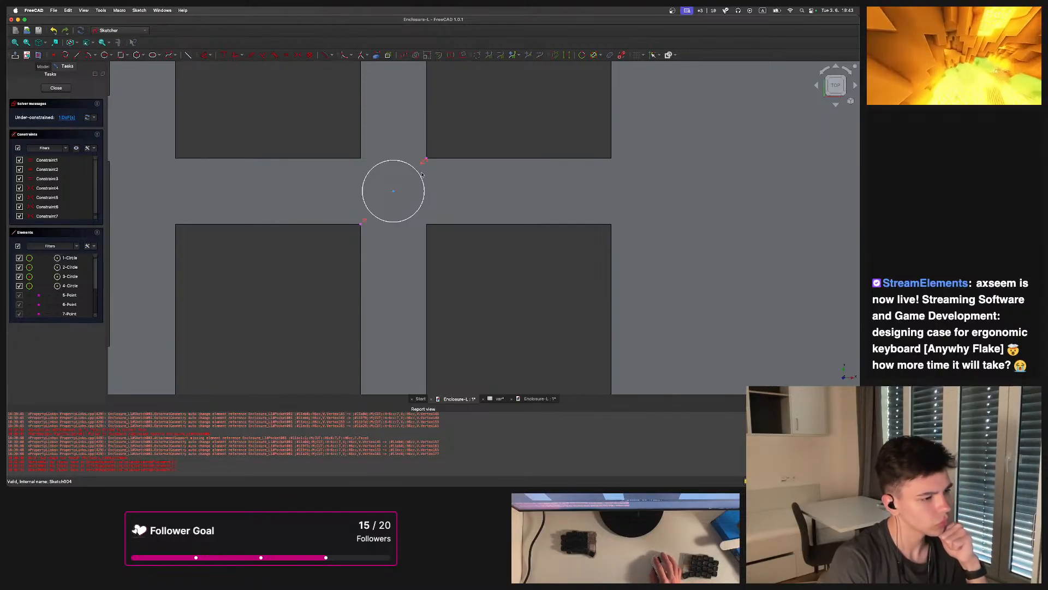
{"action": "left_click", "coordinate": [57, 88]}
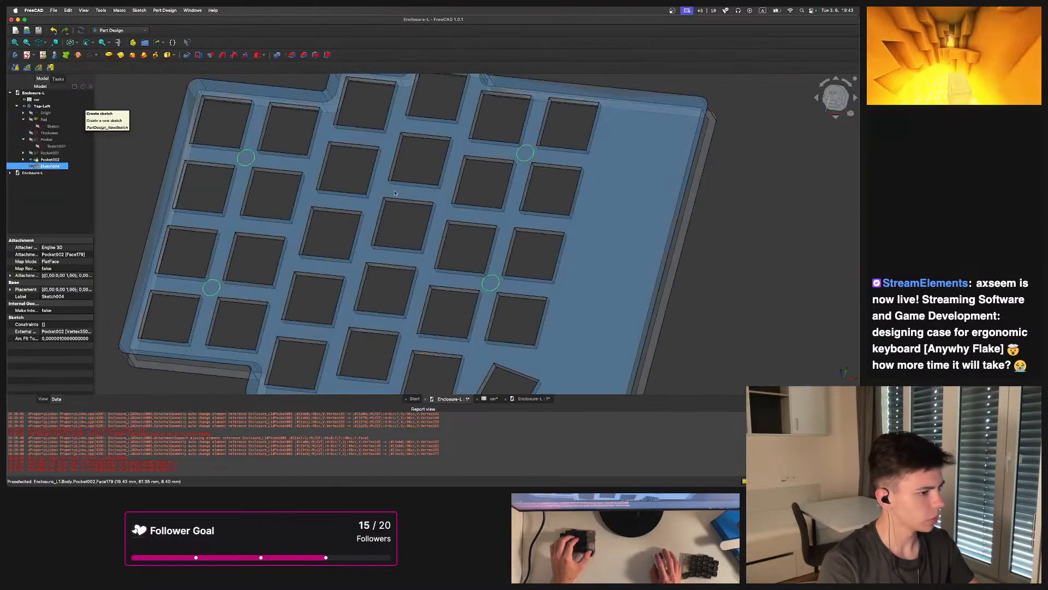
{"action": "double_click", "coordinate": [48, 165]}
{"action": "scroll", "coordinate": [454, 213], "scroll_direction": "up", "scroll_amount": 10}
Constrain one hole circle's diameter to 2 mm
{"action": "key", "text": "k"}
{"action": "key", "text": "d"}
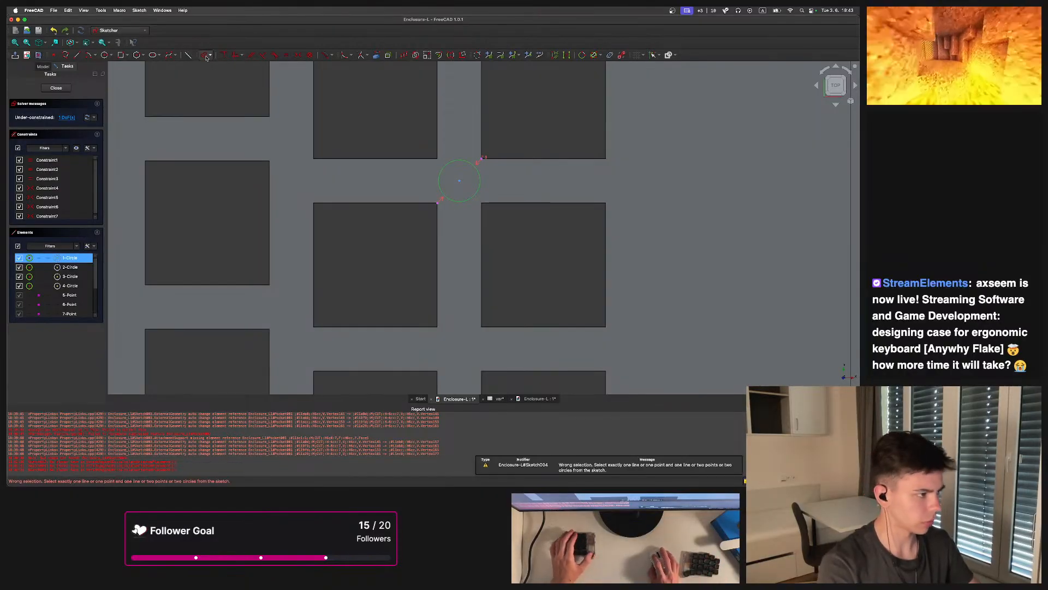
{"action": "left_click", "coordinate": [206, 56]}
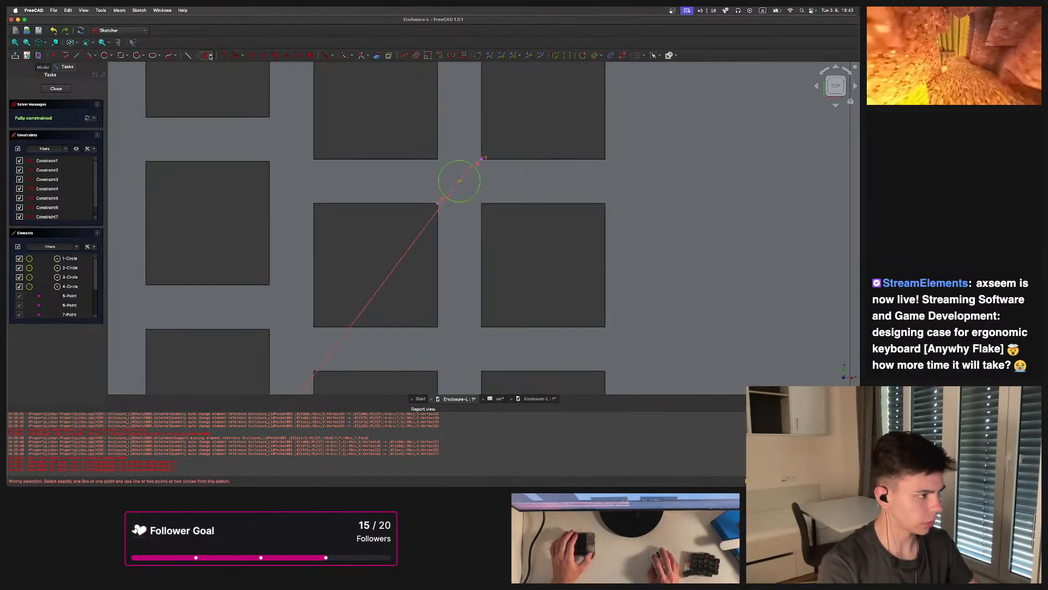
{"action": "left_click", "coordinate": [555, 186]}
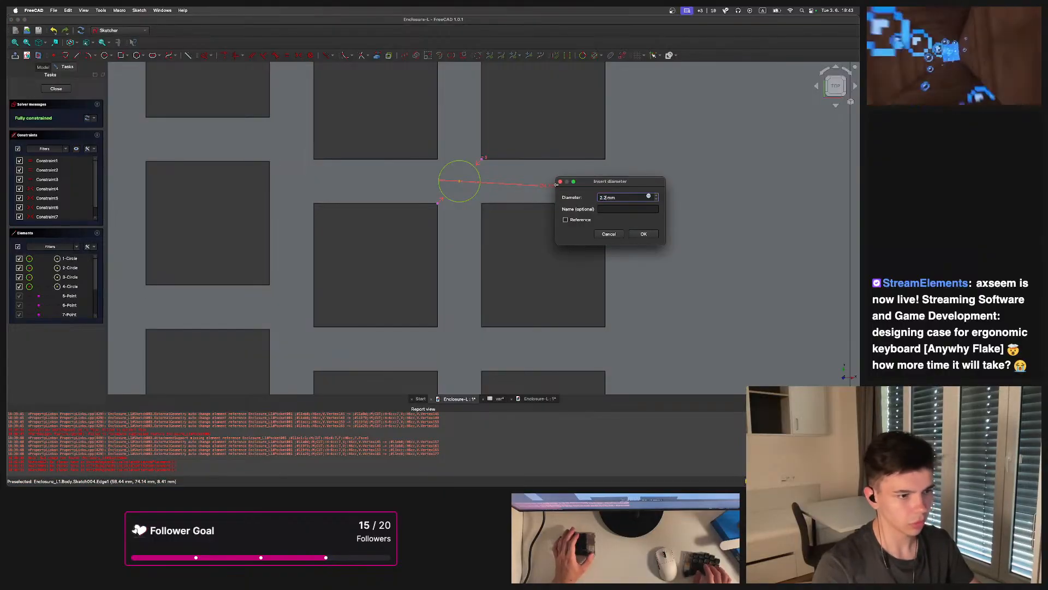
{"action": "type", "text": "2"}
{"action": "key", "text": "Return"}
Constrain a second hole circle's diameter to 2 mm and close the sketch
{"action": "scroll", "coordinate": [472, 185], "scroll_direction": "down", "scroll_amount": 6}
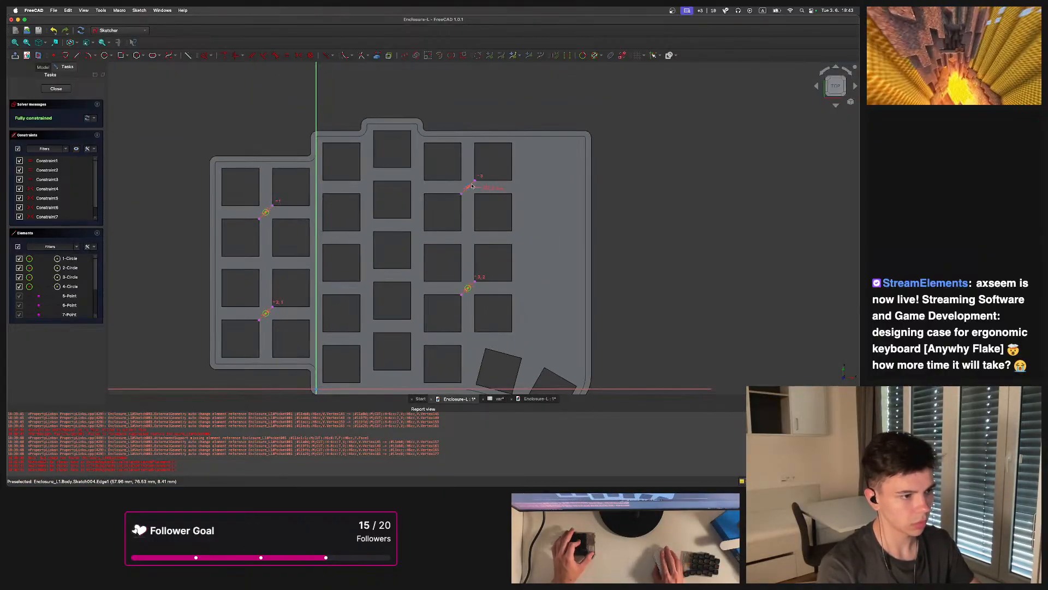
{"action": "scroll", "coordinate": [475, 196], "scroll_direction": "up", "scroll_amount": 8}
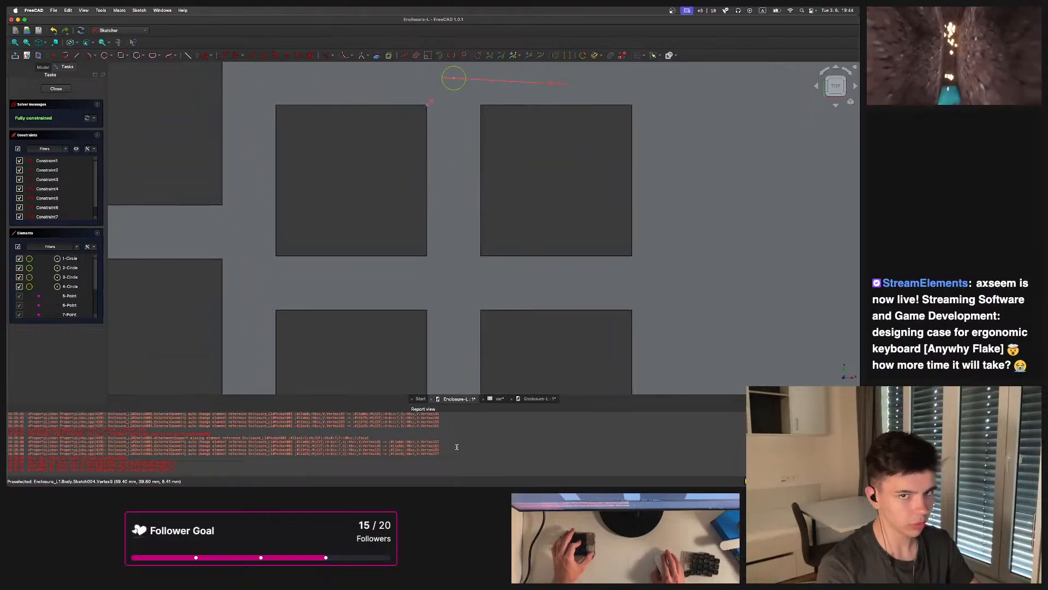
{"action": "scroll", "coordinate": [437, 163], "scroll_direction": "down", "scroll_amount": 3}
{"action": "scroll", "coordinate": [433, 225], "scroll_direction": "up", "scroll_amount": 3}
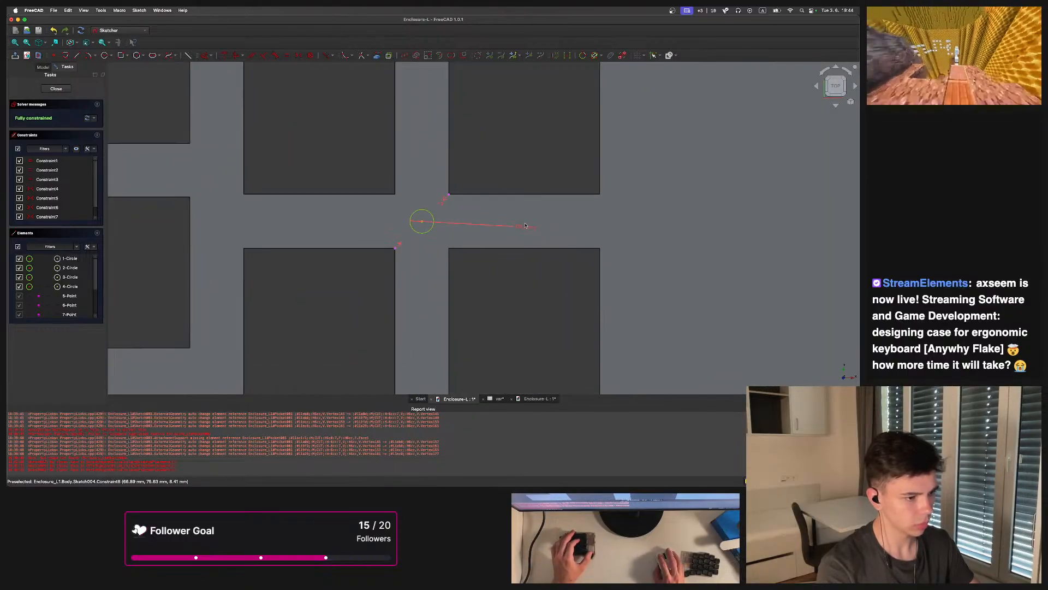
{"action": "left_click", "coordinate": [524, 228]}
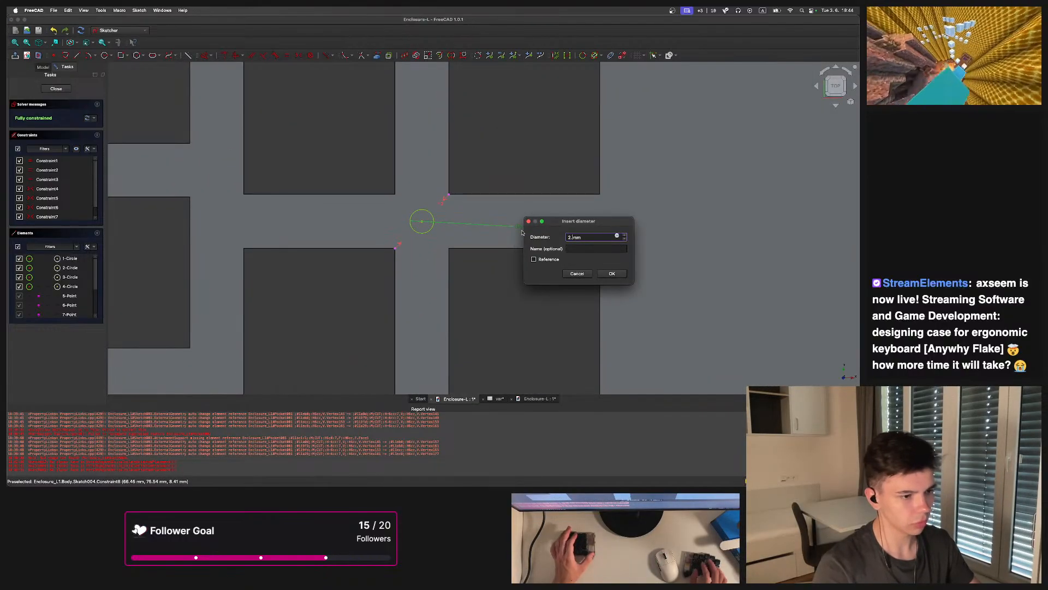
{"action": "key", "text": "Return"}
{"action": "scroll", "coordinate": [468, 232], "scroll_direction": "down", "scroll_amount": 6}
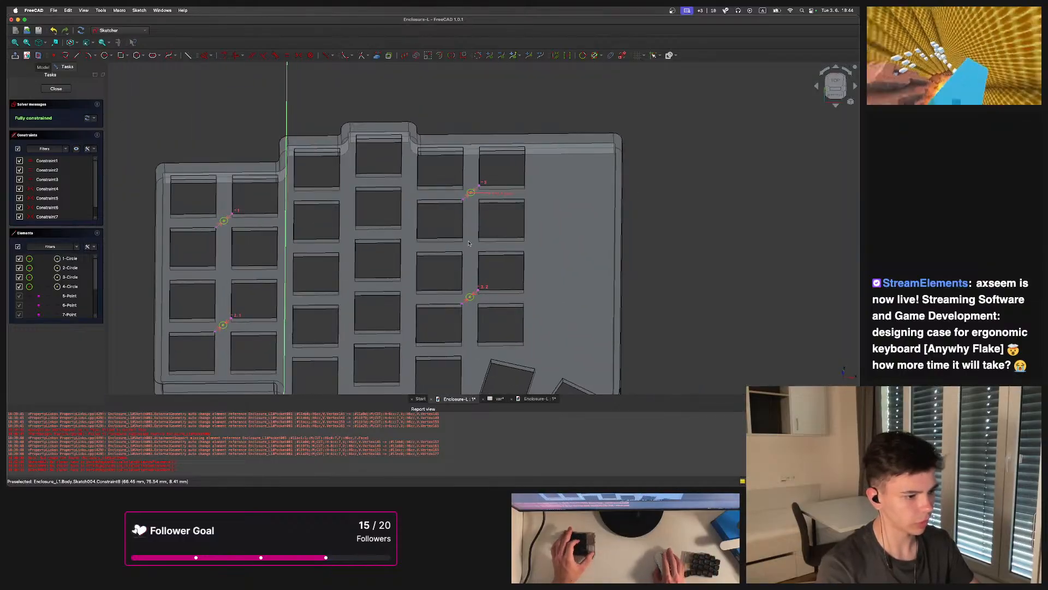
{"action": "scroll", "coordinate": [467, 232], "scroll_direction": "up", "scroll_amount": 8}
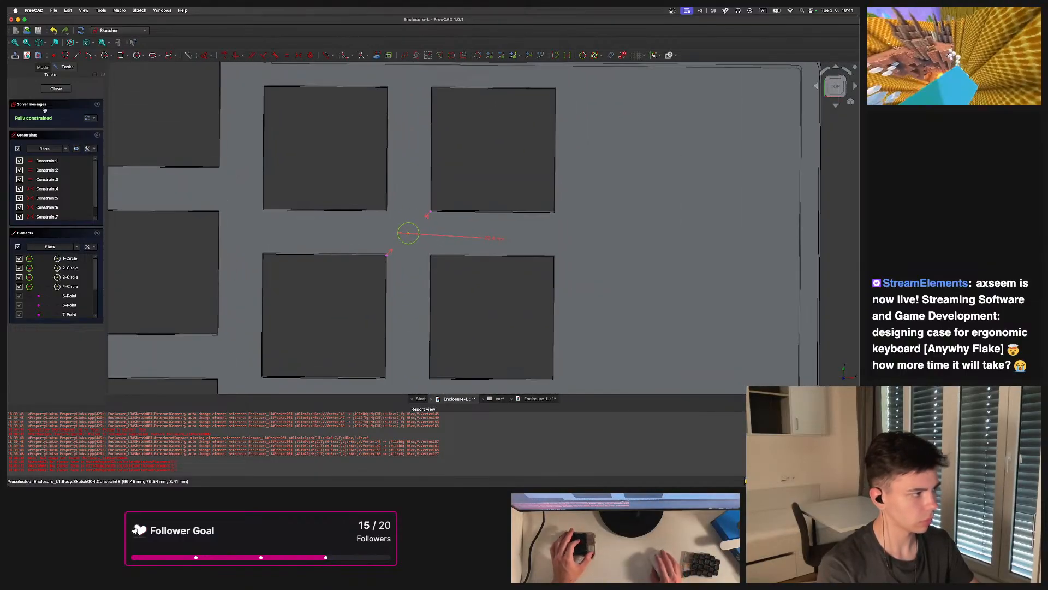
{"action": "left_click", "coordinate": [56, 89]}
{"action": "scroll", "coordinate": [479, 203], "scroll_direction": "up", "scroll_amount": 2}
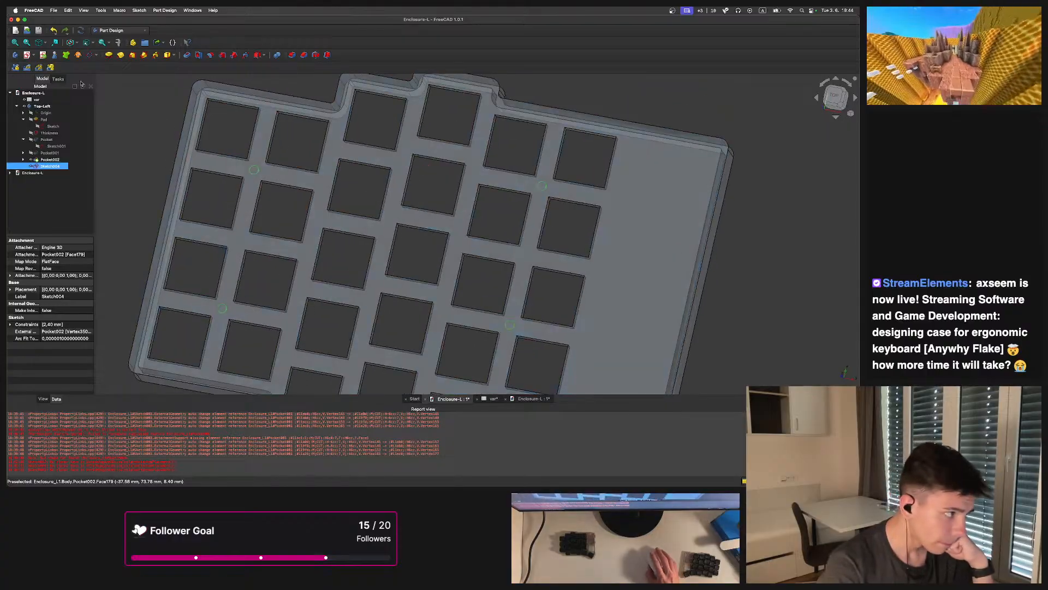
{"action": "scroll", "coordinate": [475, 203], "scroll_direction": "down", "scroll_amount": 4}
{"action": "scroll", "coordinate": [437, 204], "scroll_direction": "up", "scroll_amount": 5}
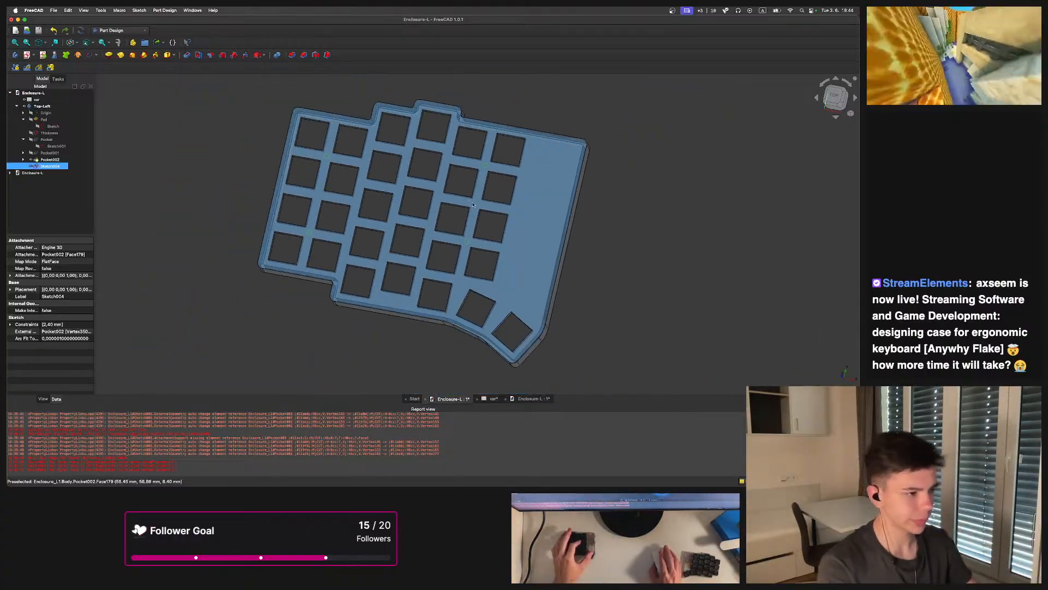
{"action": "scroll", "coordinate": [437, 203], "scroll_direction": "down", "scroll_amount": 5}
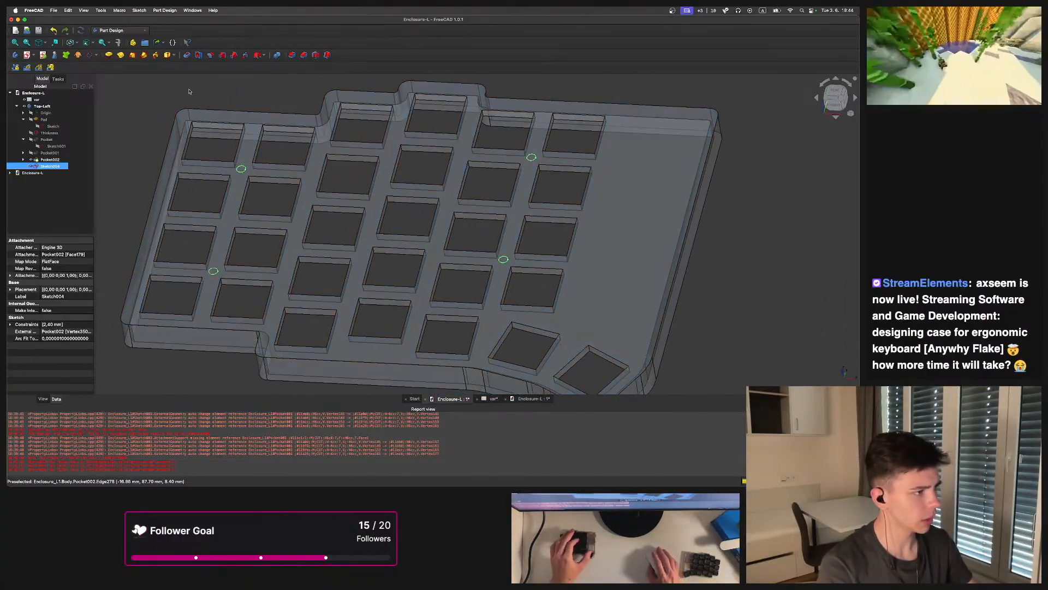
{"action": "left_click", "coordinate": [188, 57]}
{"action": "middle_click_drag", "start_coordinate": [382, 281], "coordinate": [339, 164]}
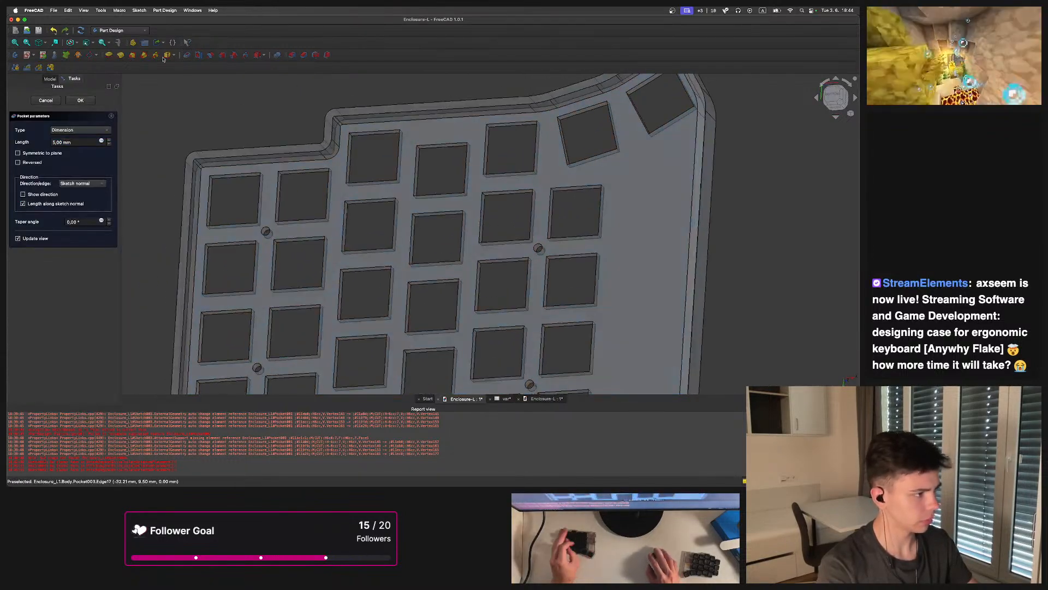
{"action": "left_click", "coordinate": [66, 130]}
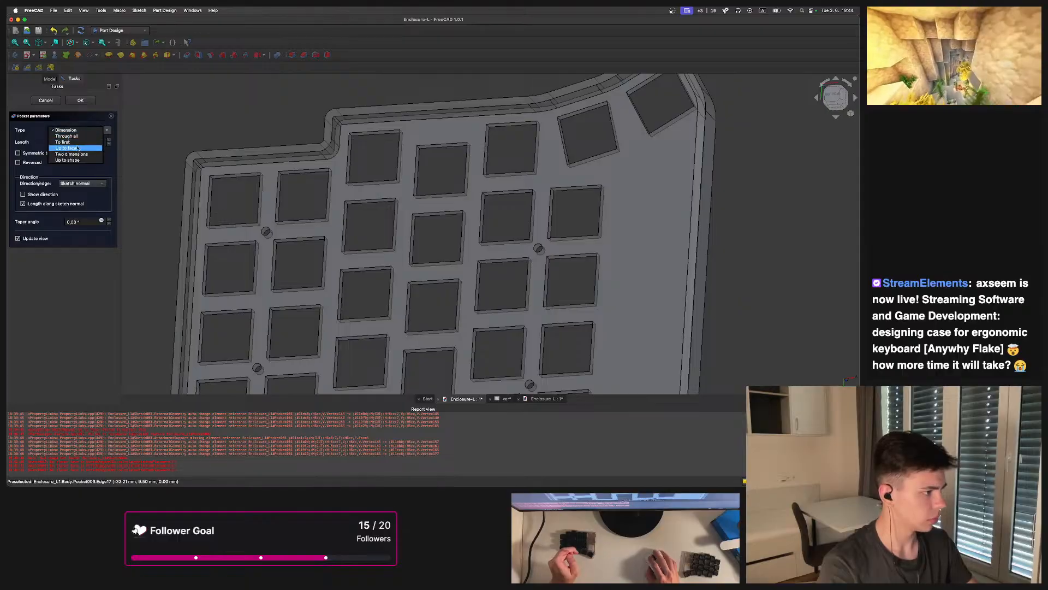
{"action": "left_click", "coordinate": [81, 154]}
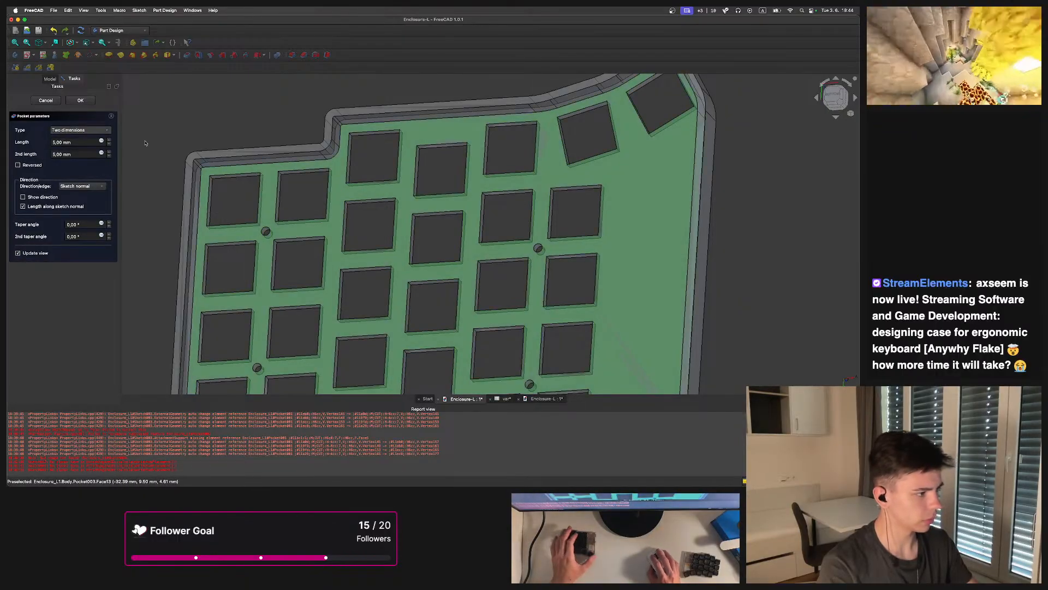
{"action": "left_click", "coordinate": [80, 130]}
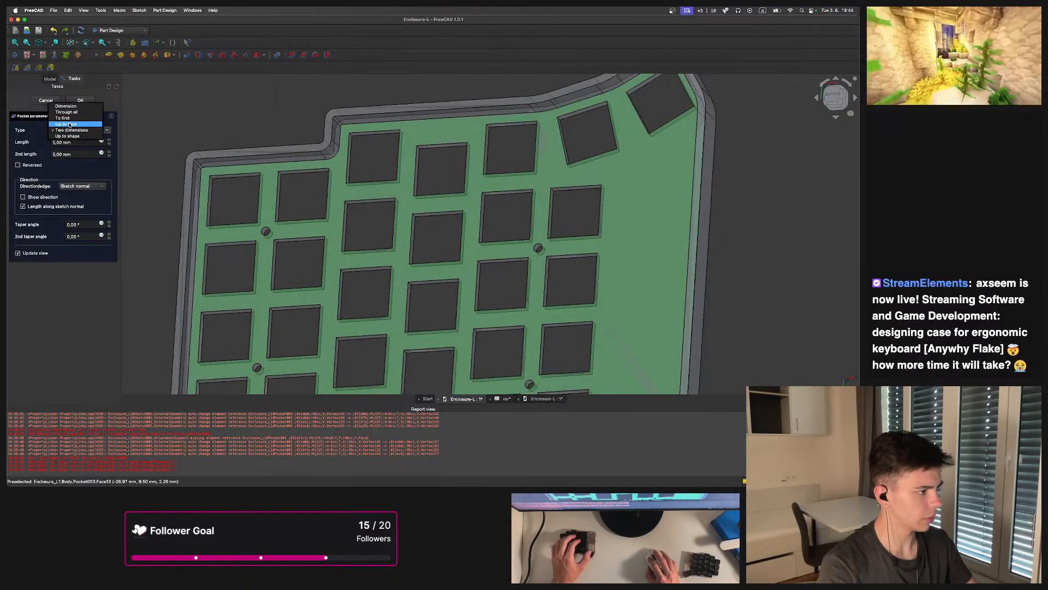
{"action": "left_click", "coordinate": [70, 129]}
{"action": "left_click", "coordinate": [71, 130]}
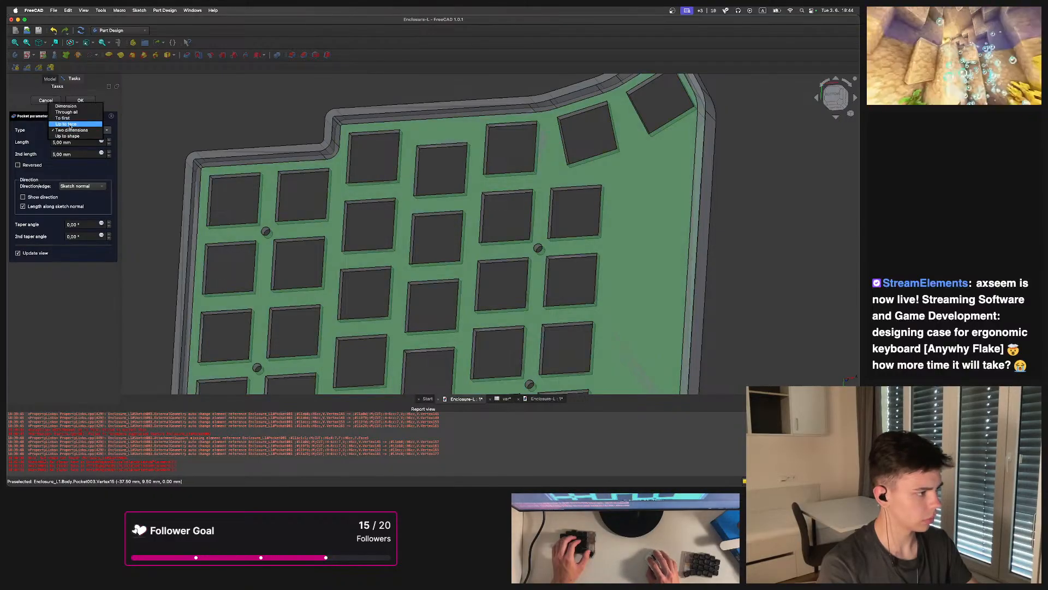
{"action": "left_click", "coordinate": [70, 124]}
{"action": "left_click", "coordinate": [362, 206]}
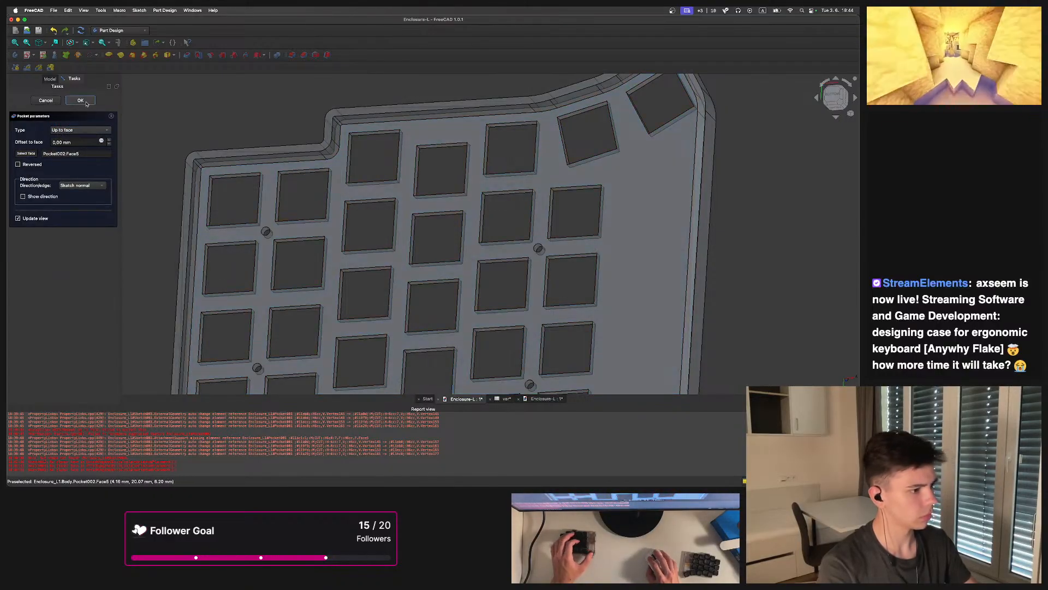
{"action": "left_click", "coordinate": [84, 102]}
{"action": "left_click", "coordinate": [441, 261]}
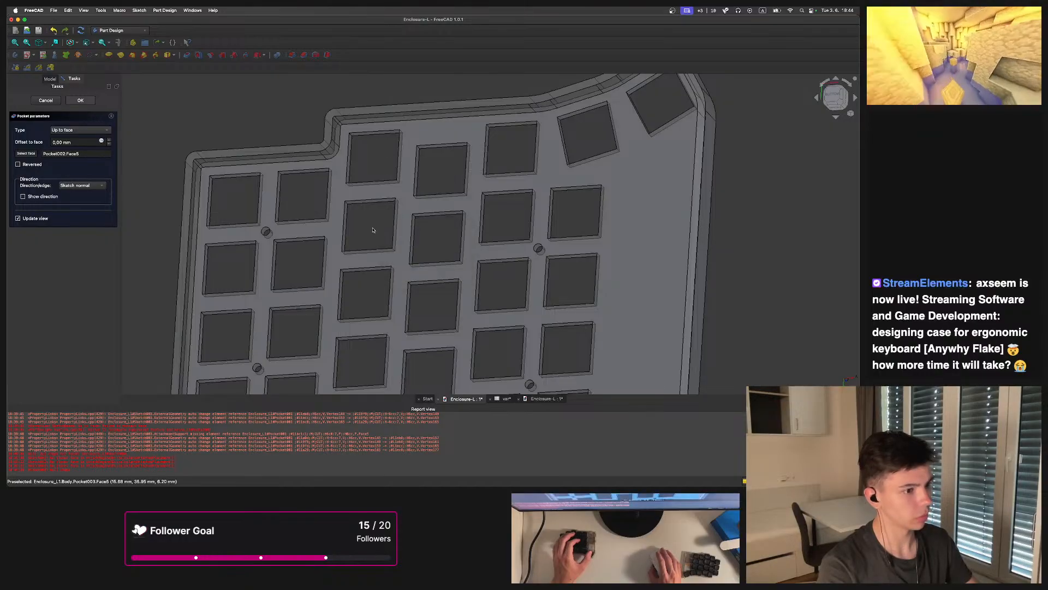
{"action": "scroll", "coordinate": [367, 224], "scroll_direction": "down", "scroll_amount": 2}
{"action": "middle_click_drag", "start_coordinate": [360, 220], "coordinate": [306, 186]}
{"action": "scroll", "coordinate": [284, 175], "scroll_direction": "up", "scroll_amount": 3}
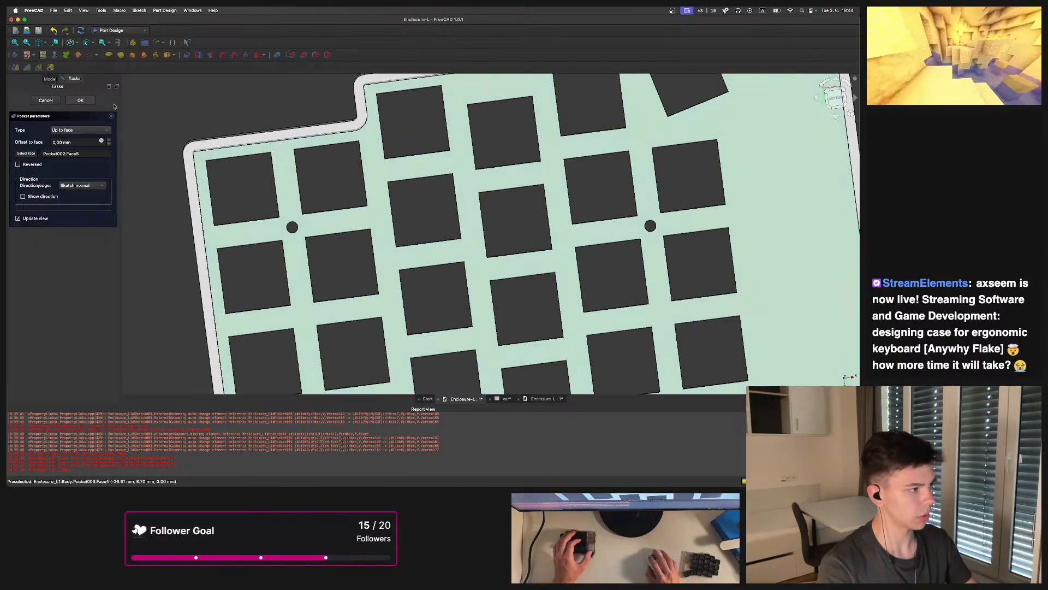
{"action": "left_click", "coordinate": [81, 100]}
{"action": "left_click", "coordinate": [445, 264]}
{"action": "middle_click_drag", "start_coordinate": [401, 268], "coordinate": [282, 229]}
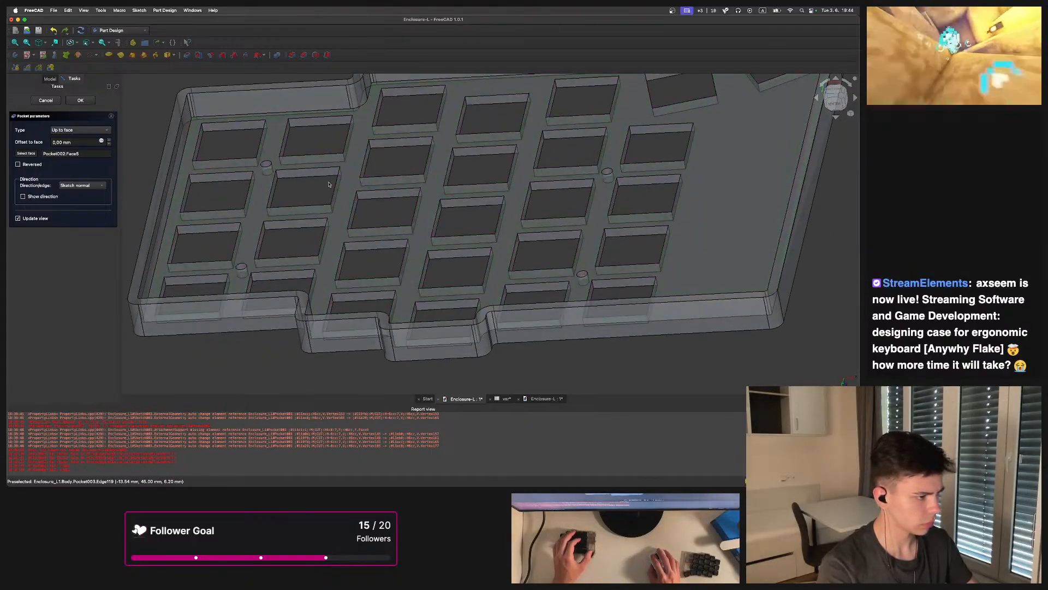
{"action": "left_click", "coordinate": [84, 101]}
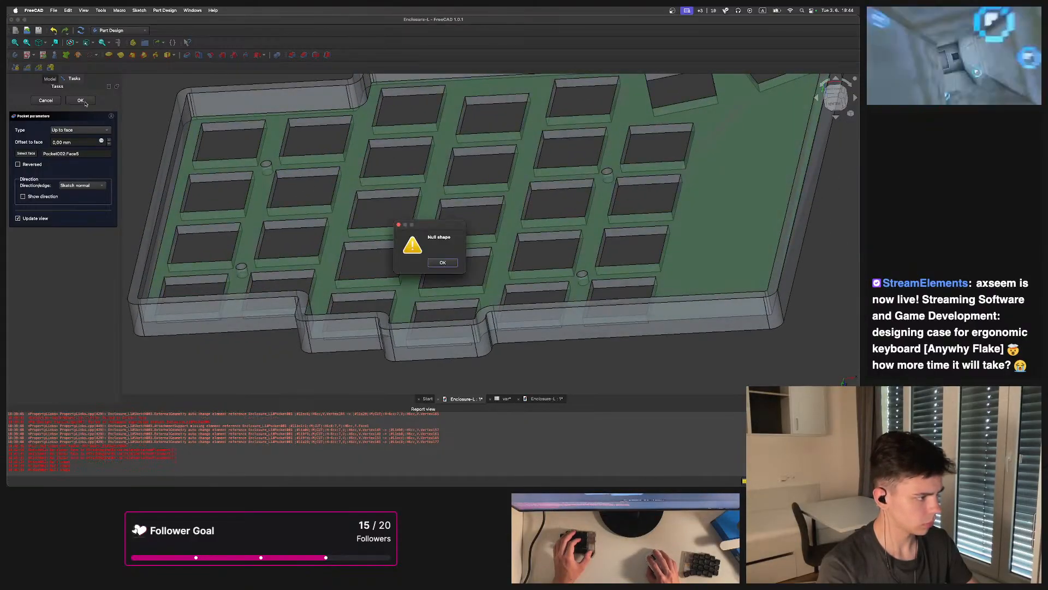
{"action": "left_click", "coordinate": [443, 262]}
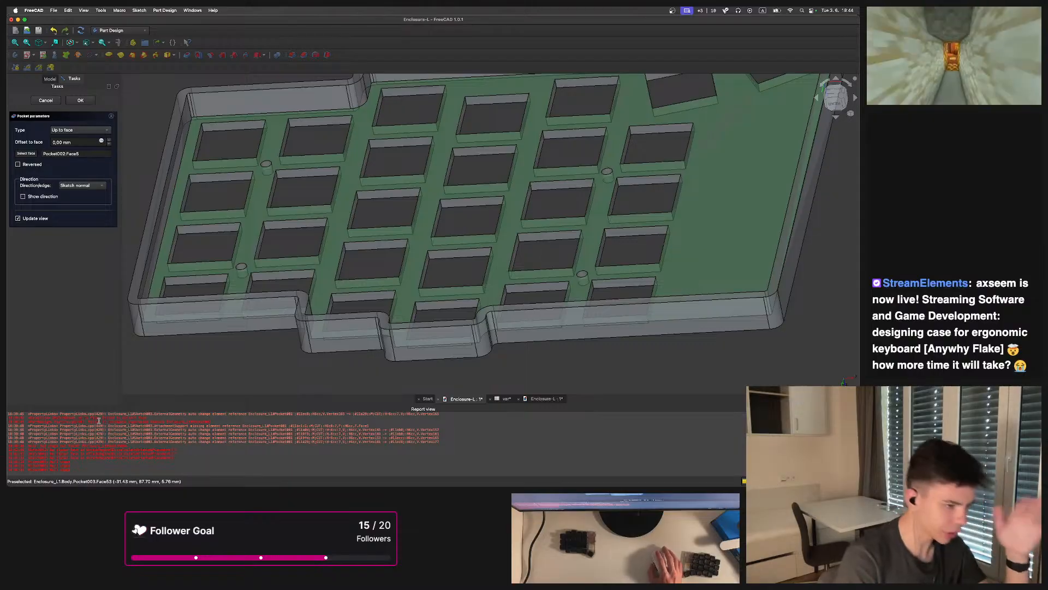
{"action": "left_click", "coordinate": [53, 103]}
{"action": "mouse_move", "coordinate": [303, 267]}
{"action": "middle_mouse_down"}
{"action": "mouse_move", "coordinate": [372, 330]}
{"action": "mouse_move", "coordinate": [262, 278]}
{"action": "middle_mouse_up"}
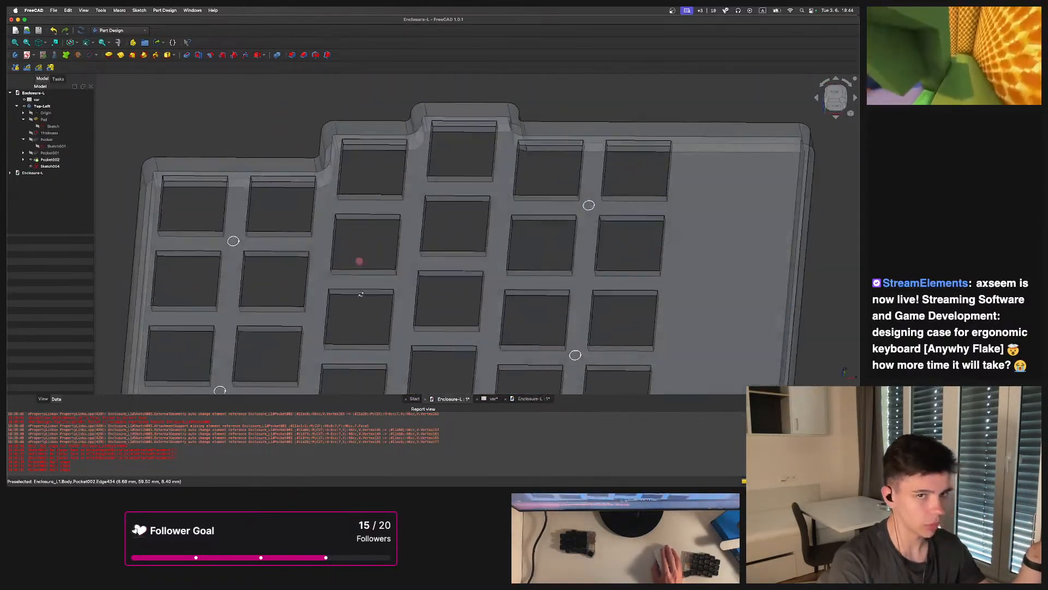
{"action": "left_click", "coordinate": [50, 166]}
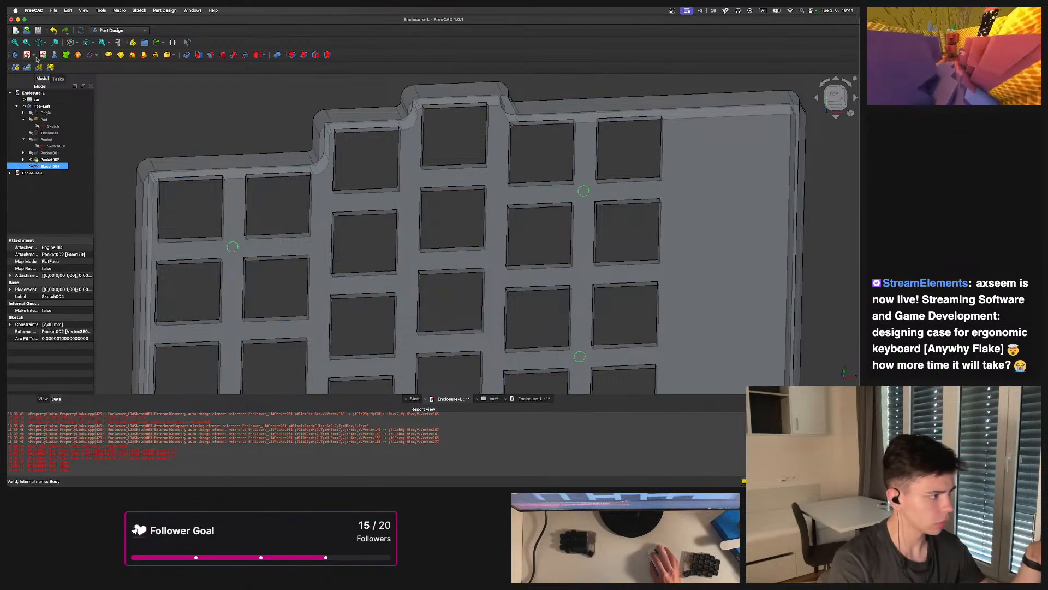
{"action": "left_click", "coordinate": [187, 56]}
{"action": "middle_click_drag", "start_coordinate": [305, 219], "coordinate": [279, 169]}
{"action": "left_click", "coordinate": [80, 130]}
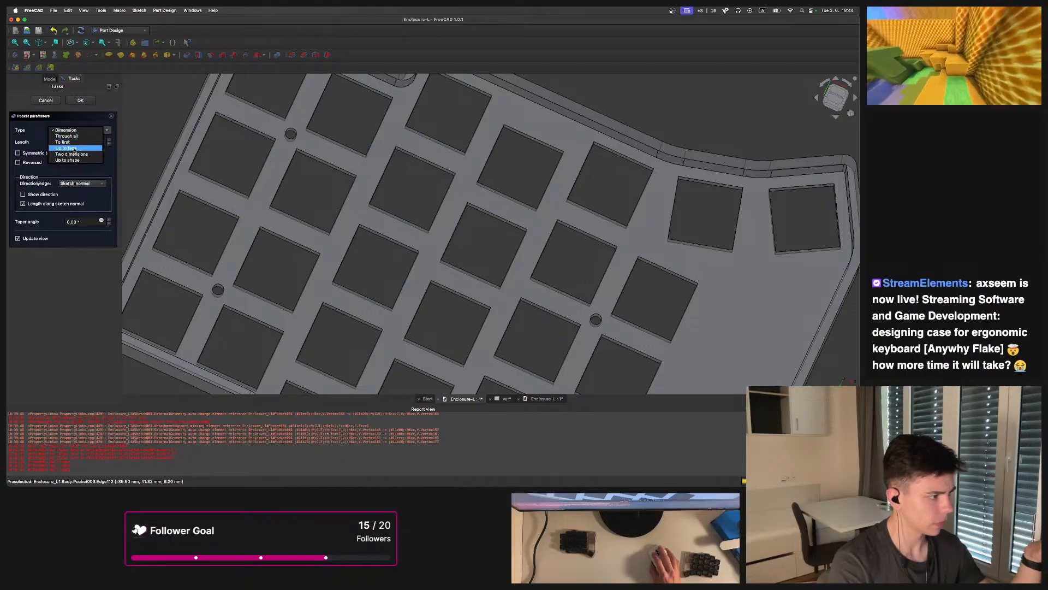
{"action": "left_click", "coordinate": [74, 148]}
{"action": "left_click", "coordinate": [339, 152]}
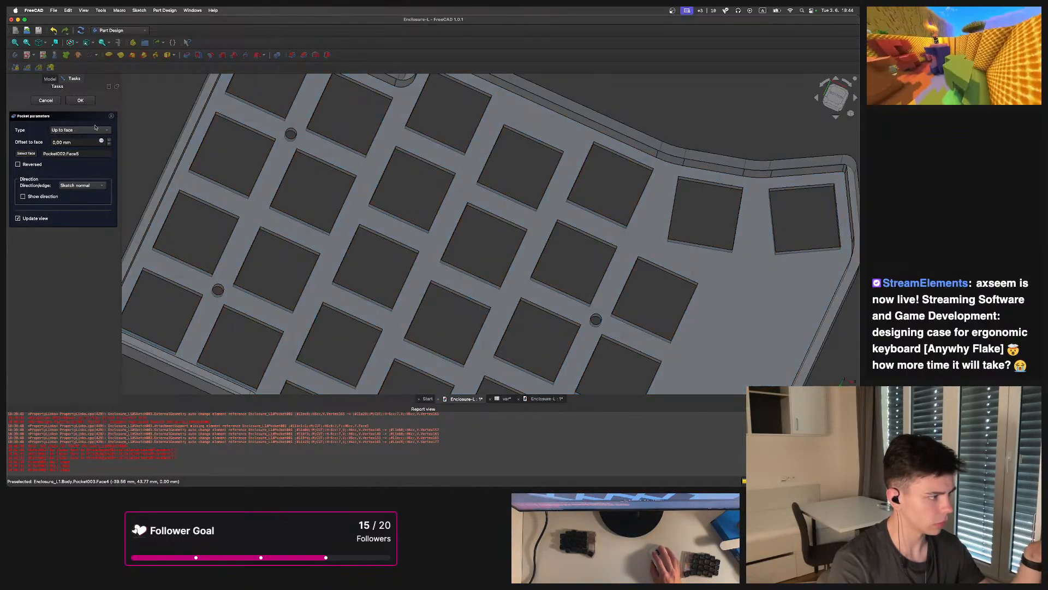
{"action": "left_click", "coordinate": [85, 102]}
{"action": "left_click", "coordinate": [443, 263]}
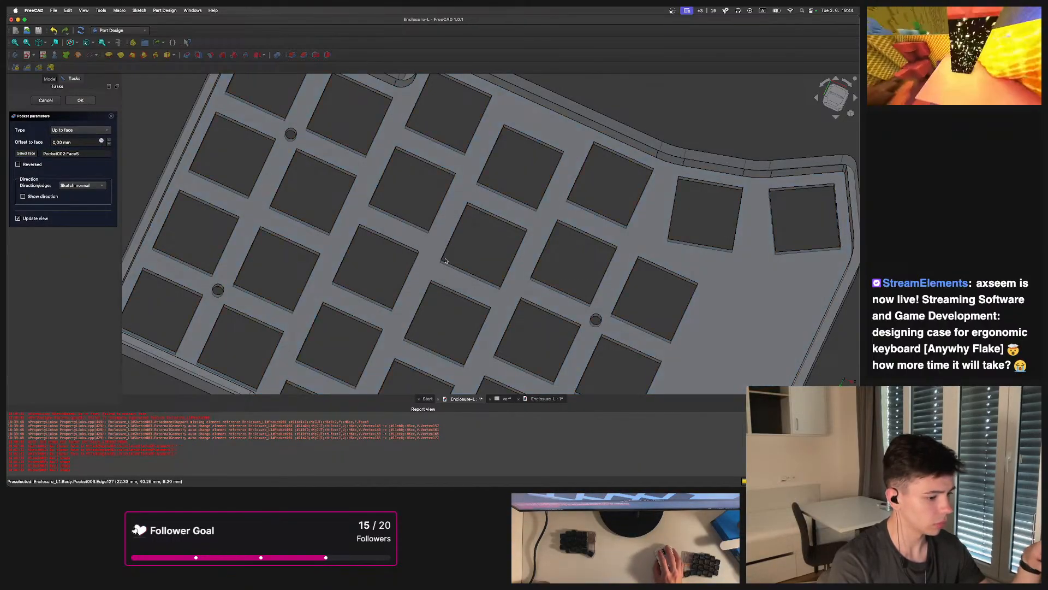
{"action": "left_click", "coordinate": [47, 100]}
{"action": "middle_click_drag", "start_coordinate": [382, 273], "coordinate": [421, 304]}
{"action": "scroll", "coordinate": [256, 200], "scroll_direction": "up", "scroll_amount": 3}
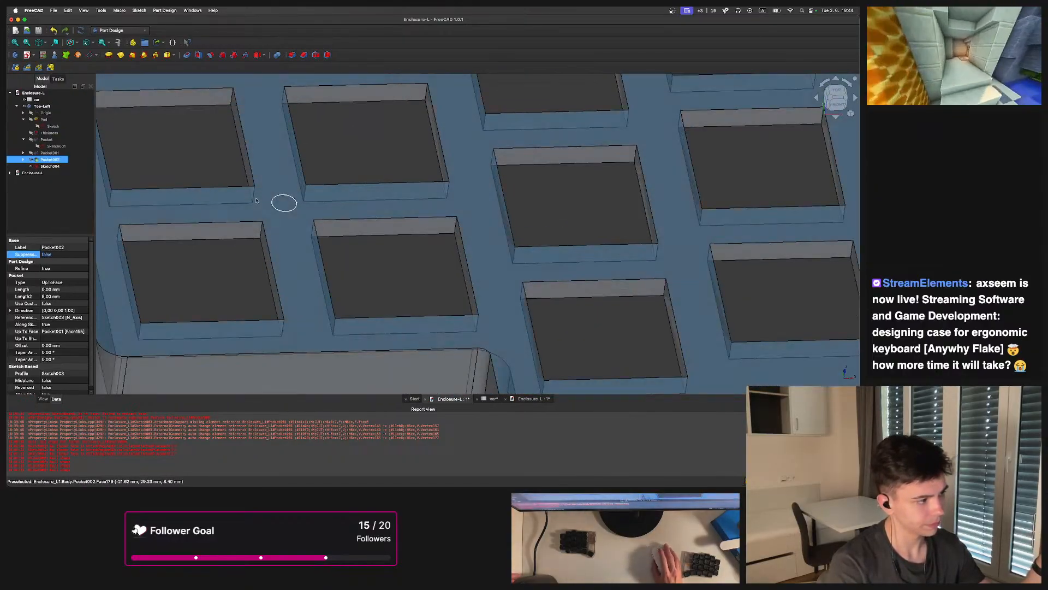
{"action": "scroll", "coordinate": [256, 200], "scroll_direction": "up", "scroll_amount": 5}
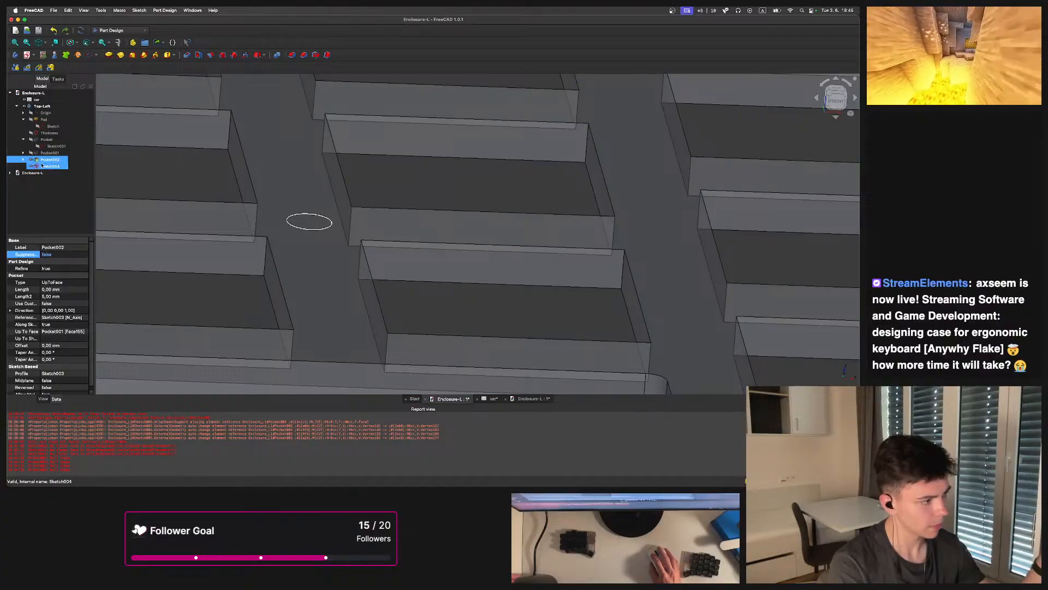
Pocket the four-hole sketch through all of the top plate
{"action": "left_click", "coordinate": [43, 166]}
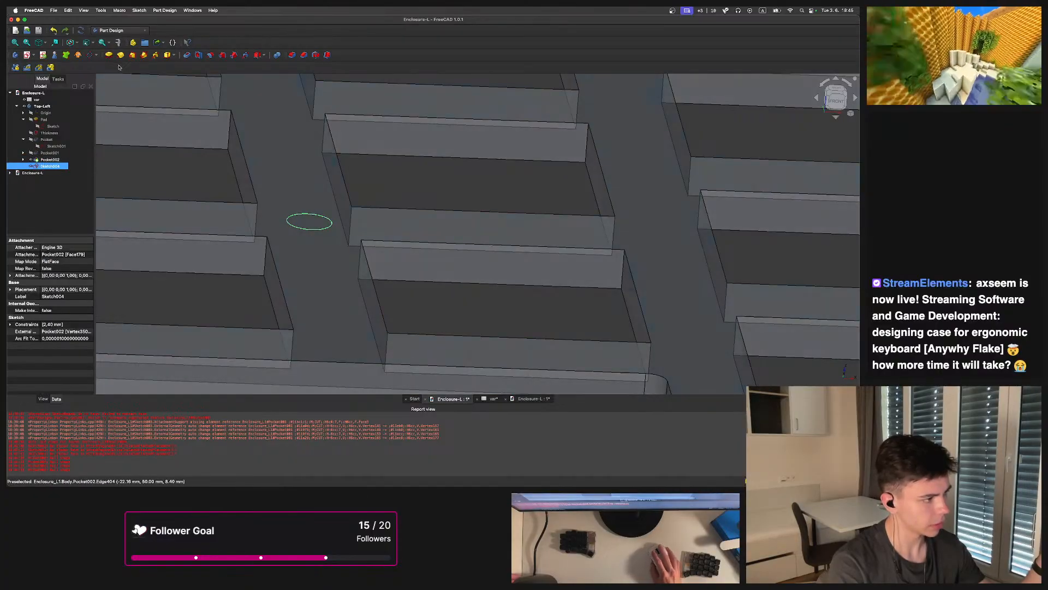
{"action": "left_click", "coordinate": [187, 55]}
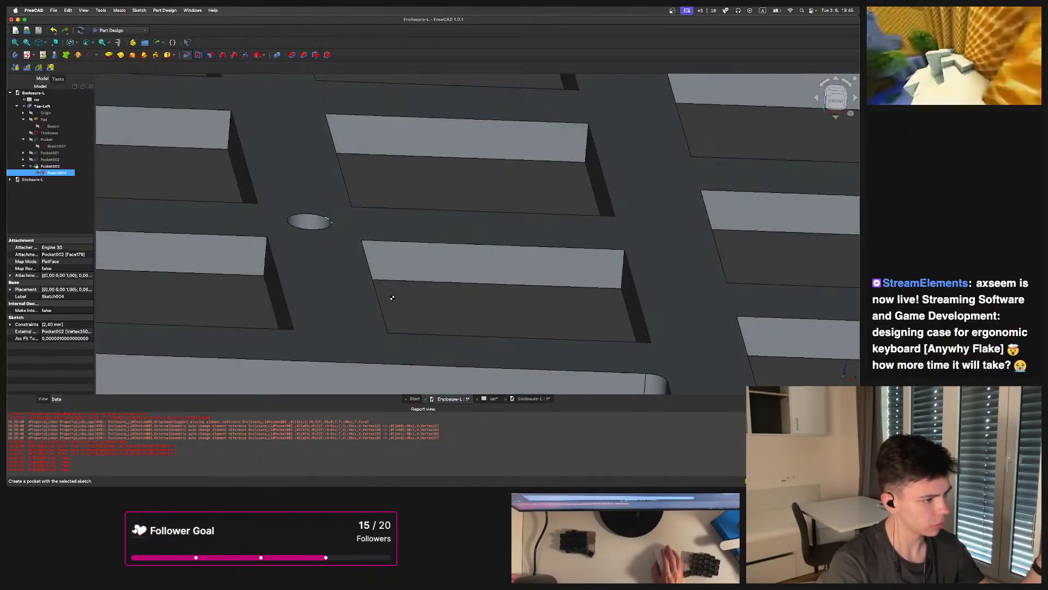
{"action": "scroll", "coordinate": [383, 276], "scroll_direction": "up", "scroll_amount": 3}
{"action": "left_click", "coordinate": [80, 131]}
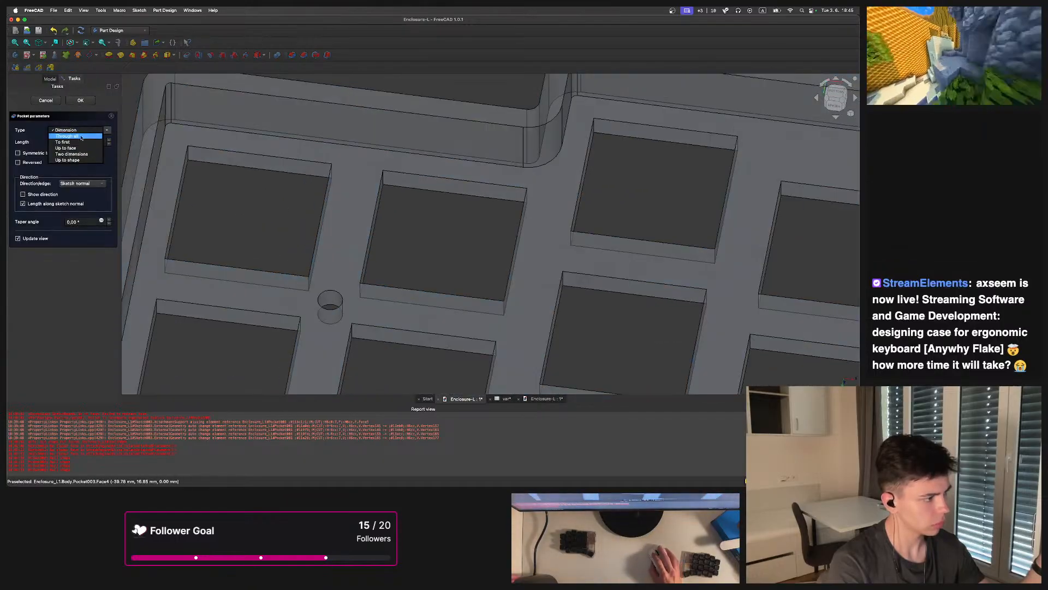
{"action": "left_click", "coordinate": [76, 148]}
{"action": "left_click", "coordinate": [333, 284]}
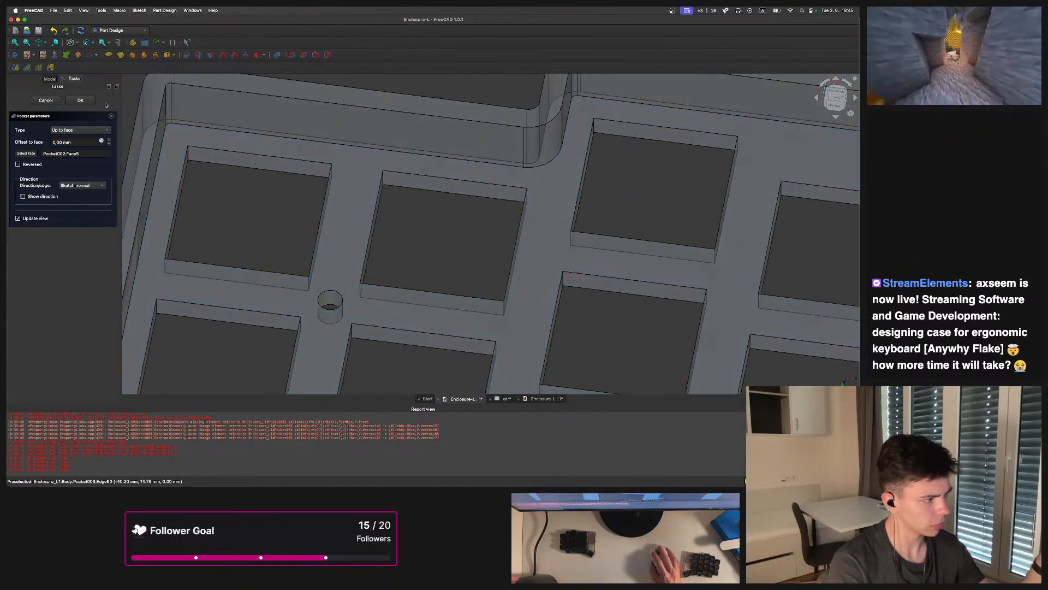
{"action": "left_click", "coordinate": [87, 101]}
{"action": "left_click", "coordinate": [442, 262]}
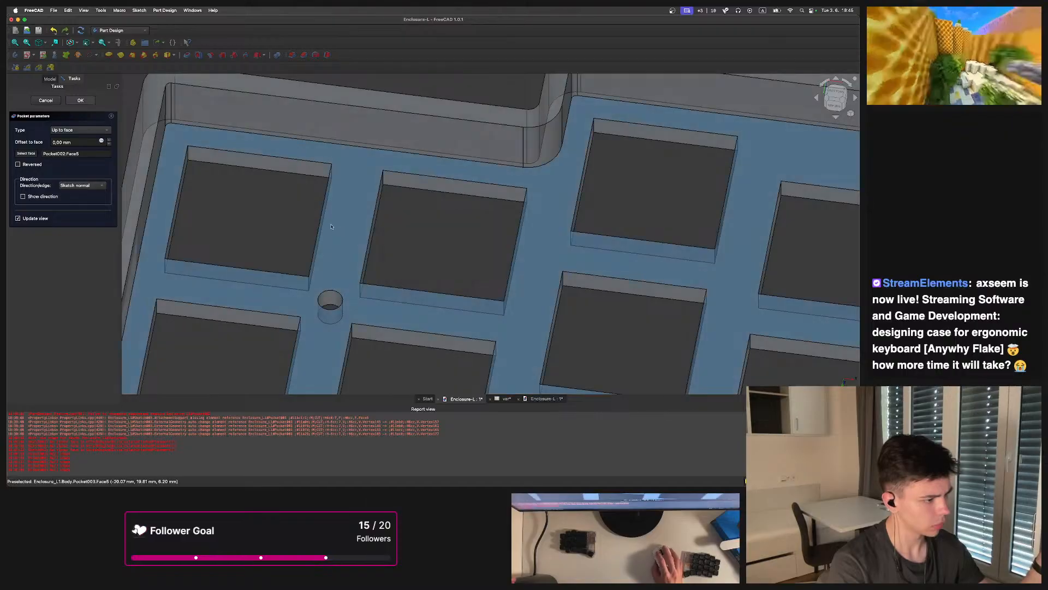
{"action": "left_click", "coordinate": [75, 131]}
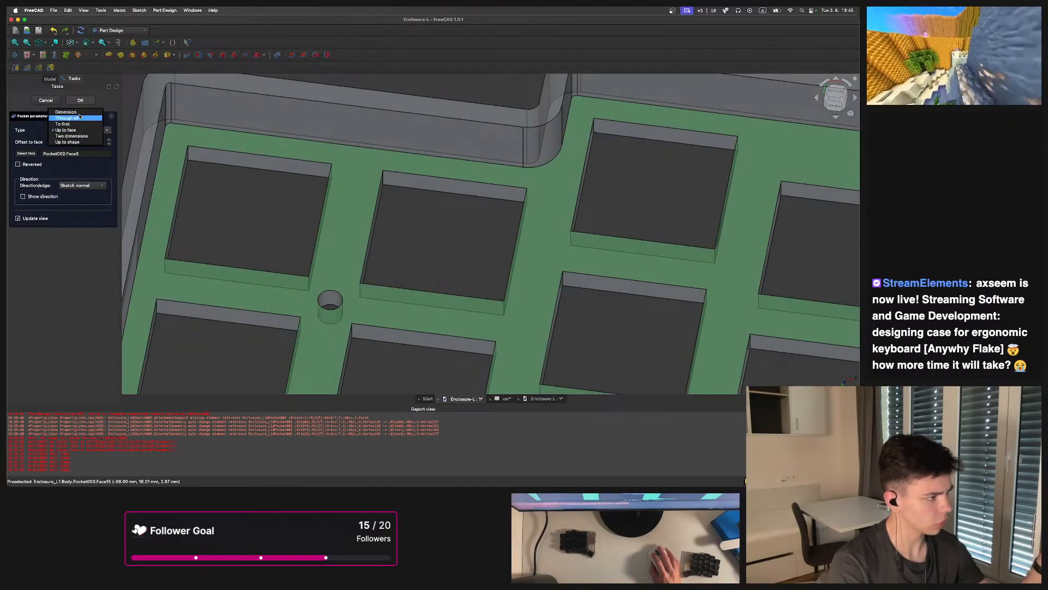
{"action": "left_click", "coordinate": [70, 118]}
{"action": "scroll", "coordinate": [163, 184], "scroll_direction": "down", "scroll_amount": 5}
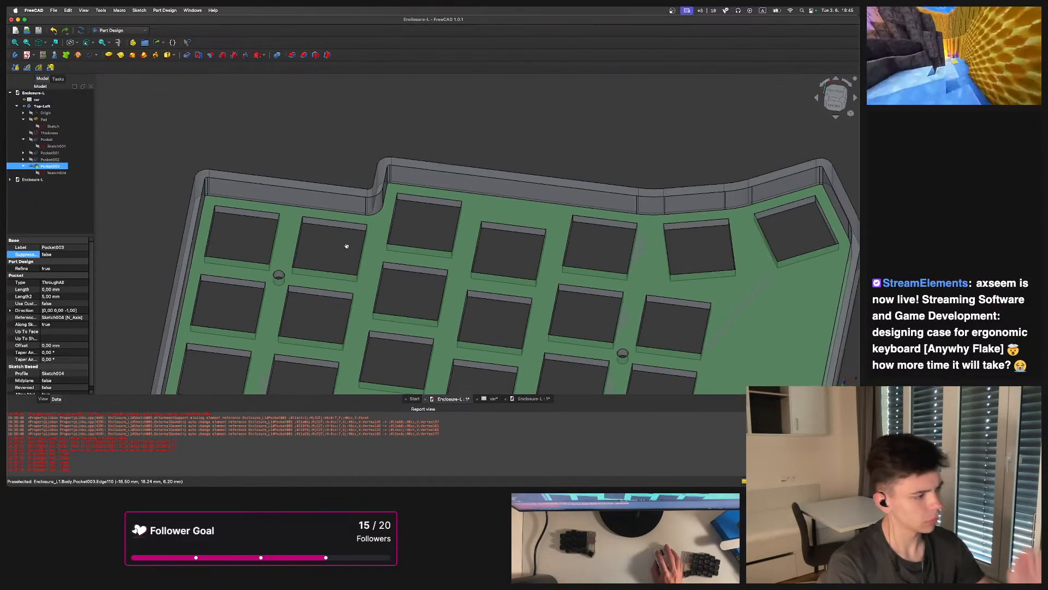
{"action": "middle_click_drag", "start_coordinate": [346, 246], "coordinate": [415, 305]}
{"action": "scroll", "coordinate": [449, 339], "scroll_direction": "up", "scroll_amount": 3}
{"action": "key", "text": "2"}
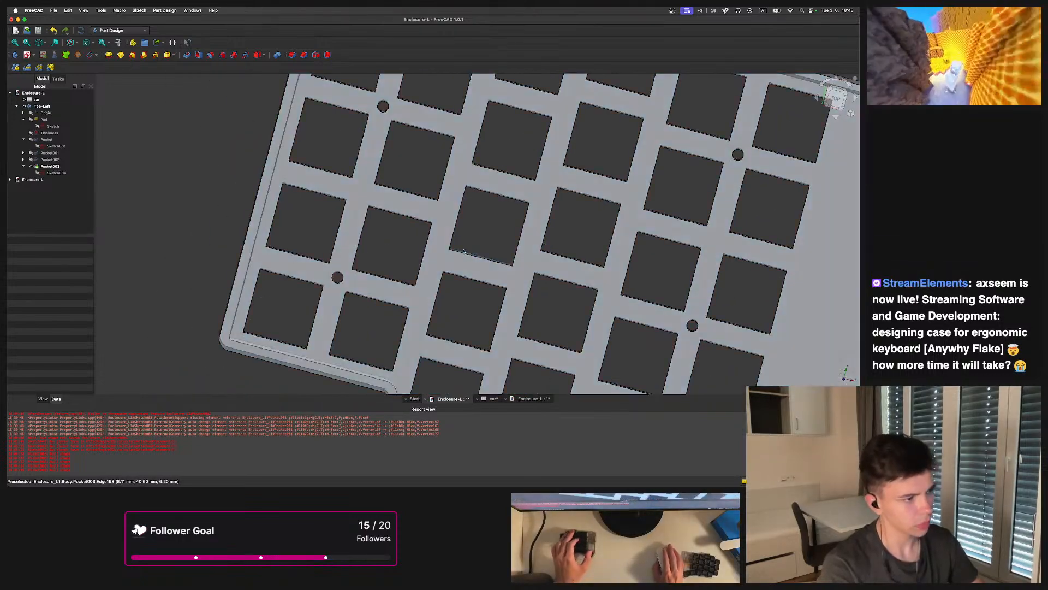
Create a shape binder from the four-hole sketch and inspect its attachment and placement properties
{"action": "key", "text": "0"}
{"action": "left_click", "coordinate": [41, 167]}
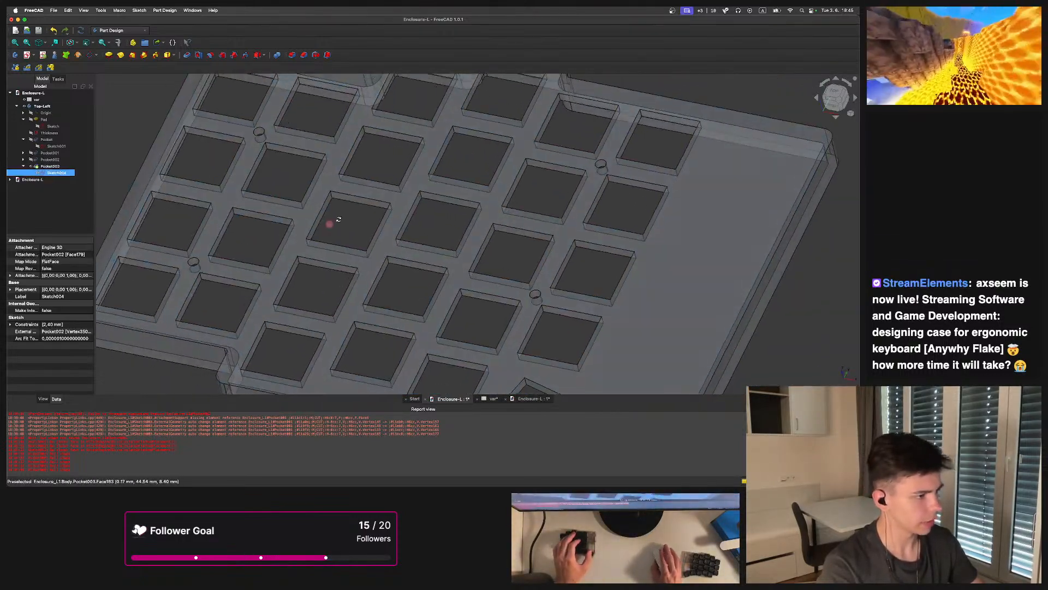
{"action": "key", "text": "0"}
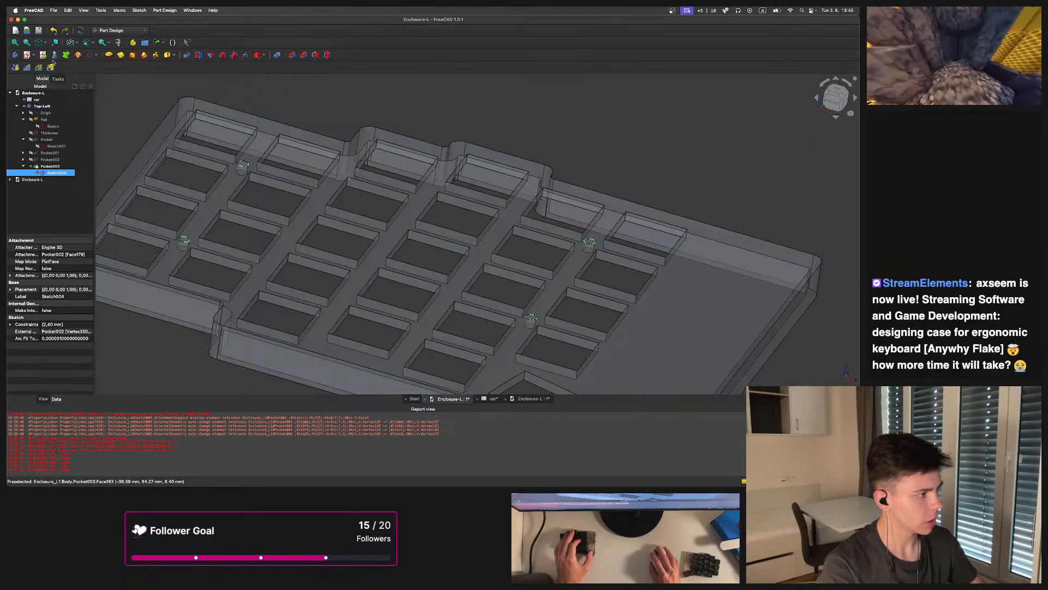
{"action": "middle_click_drag", "start_coordinate": [280, 197], "coordinate": [358, 279]}
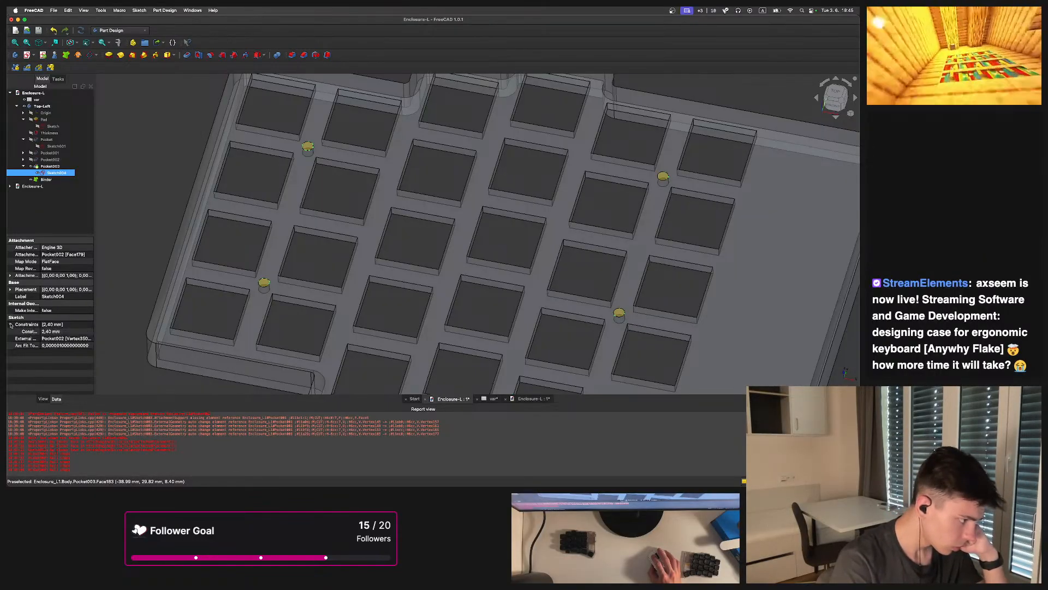
{"action": "left_click", "coordinate": [10, 275]}
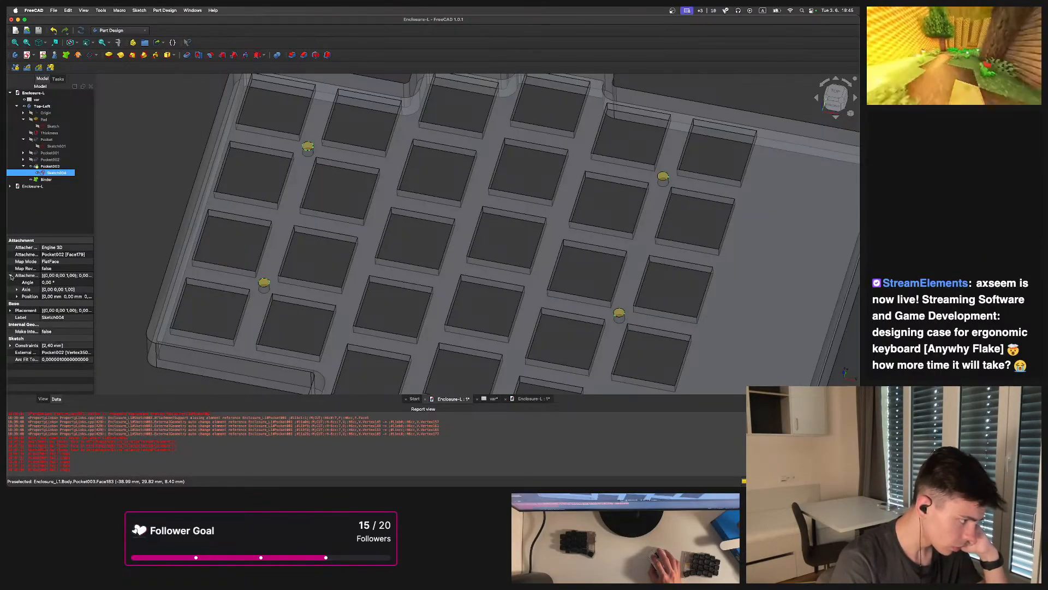
{"action": "left_click", "coordinate": [11, 275]}
{"action": "left_click", "coordinate": [11, 289]}
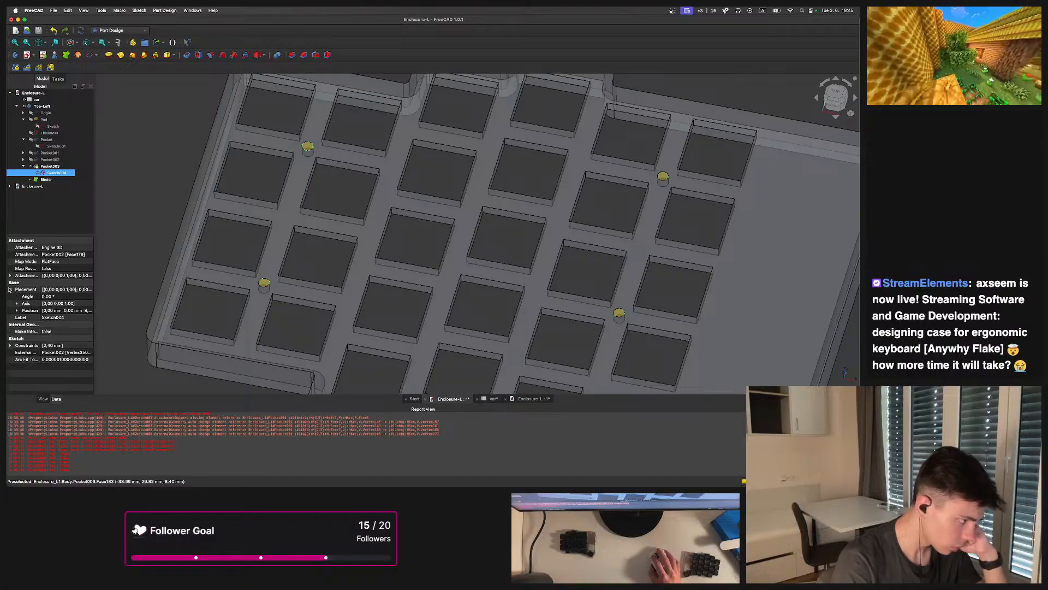
{"action": "left_click", "coordinate": [11, 289]}
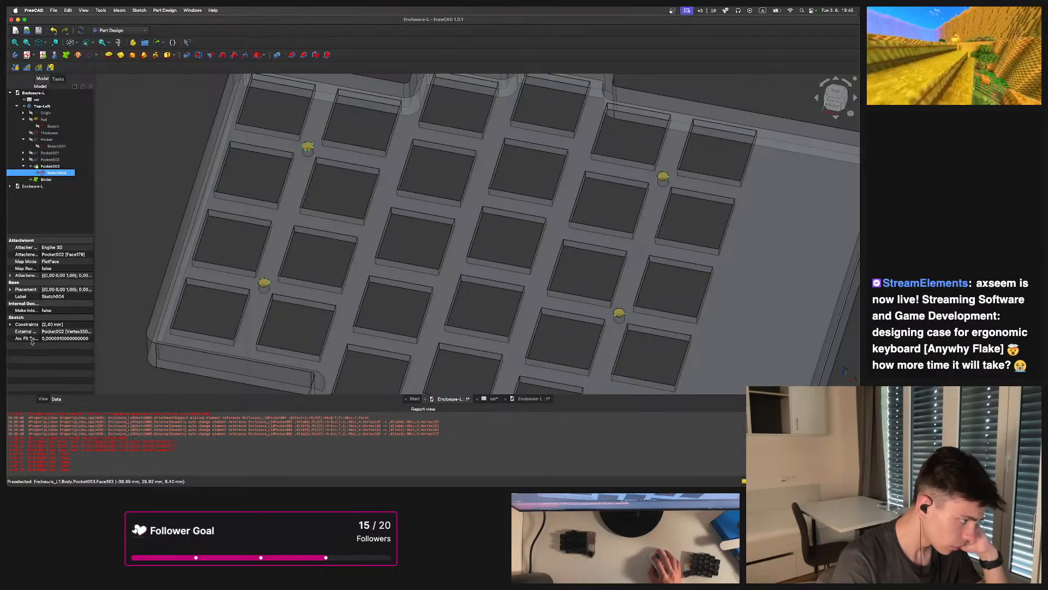
{"action": "left_click_drag", "start_coordinate": [95, 341], "coordinate": [168, 341]}
Set the shape binder's offset to 2 mm, then delete the binder
{"action": "left_click", "coordinate": [46, 179]}
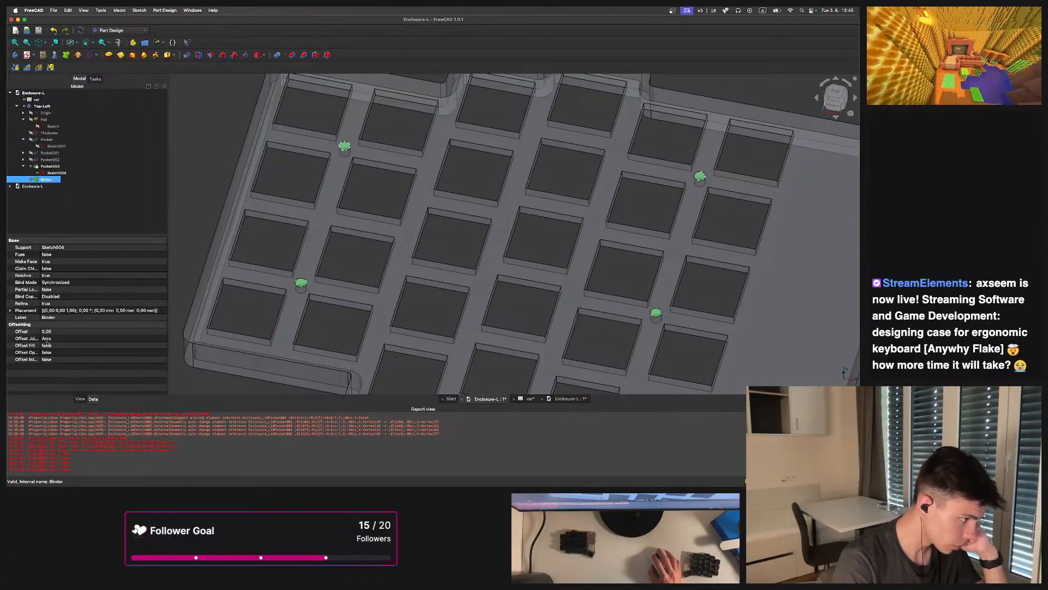
{"action": "left_click", "coordinate": [65, 331]}
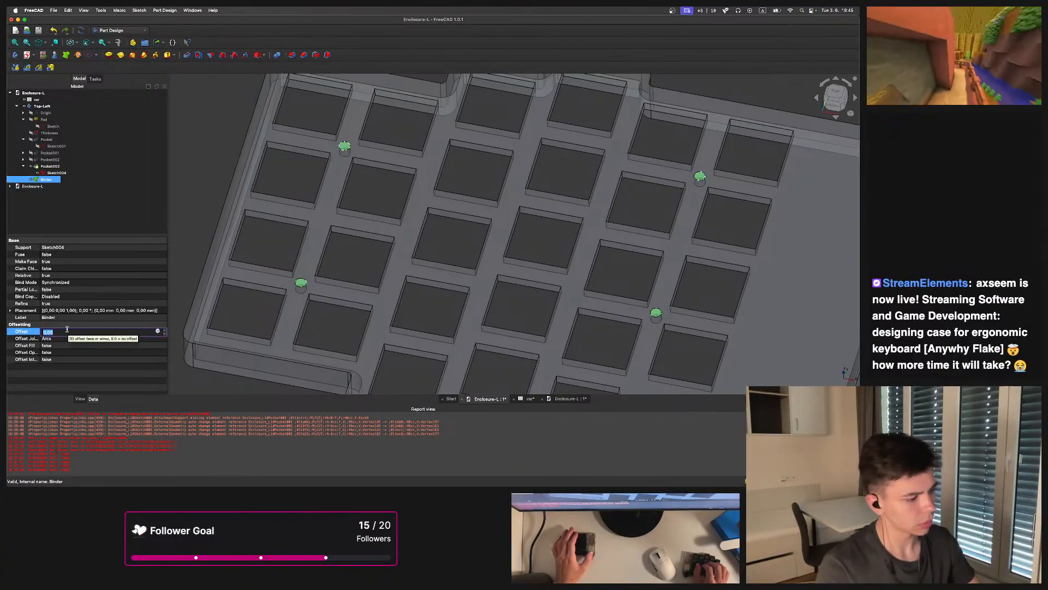
{"action": "type", "text": "2"}
{"action": "key", "text": "Return"}
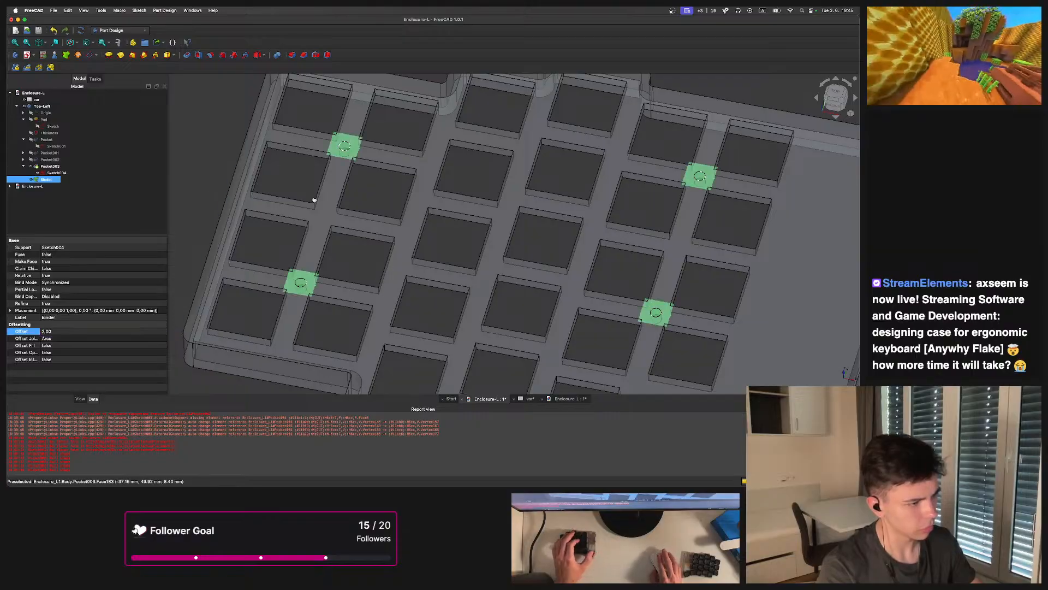
{"action": "scroll", "coordinate": [331, 241], "scroll_direction": "up", "scroll_amount": 5}
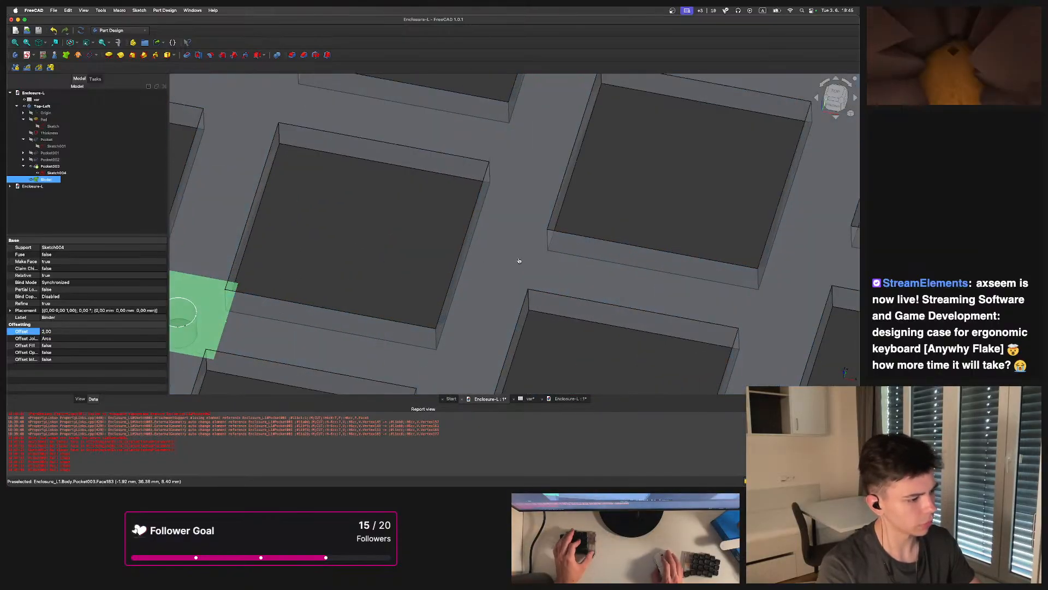
{"action": "key", "text": "Delete"}
Create a new shape binder from the hole edges of the four-hole pocket
{"action": "left_click", "coordinate": [44, 125]}
{"action": "left_click", "coordinate": [50, 166]}
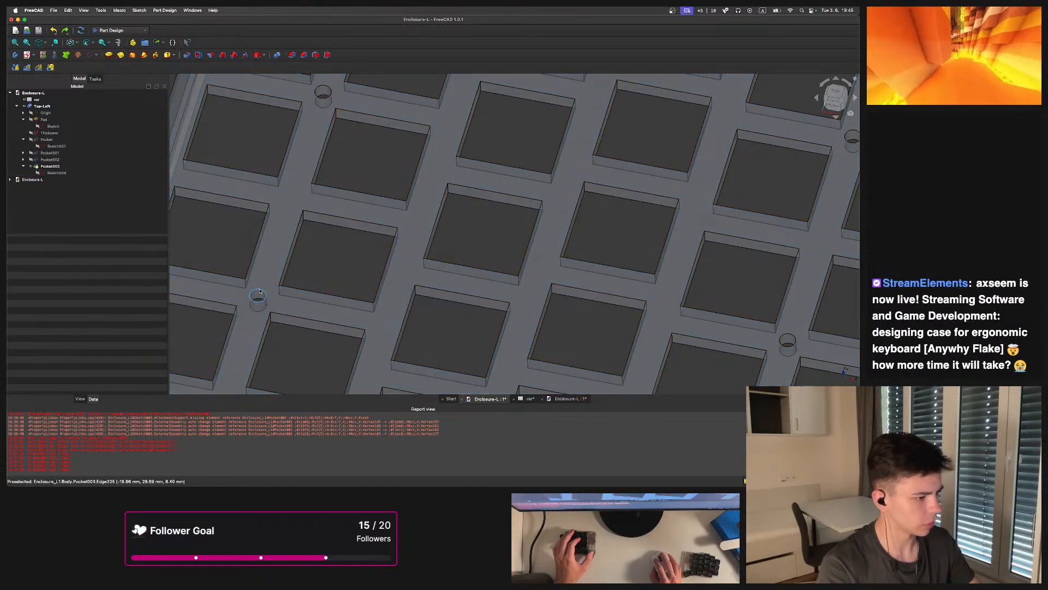
{"action": "scroll", "coordinate": [288, 222], "scroll_direction": "down", "scroll_amount": 5}
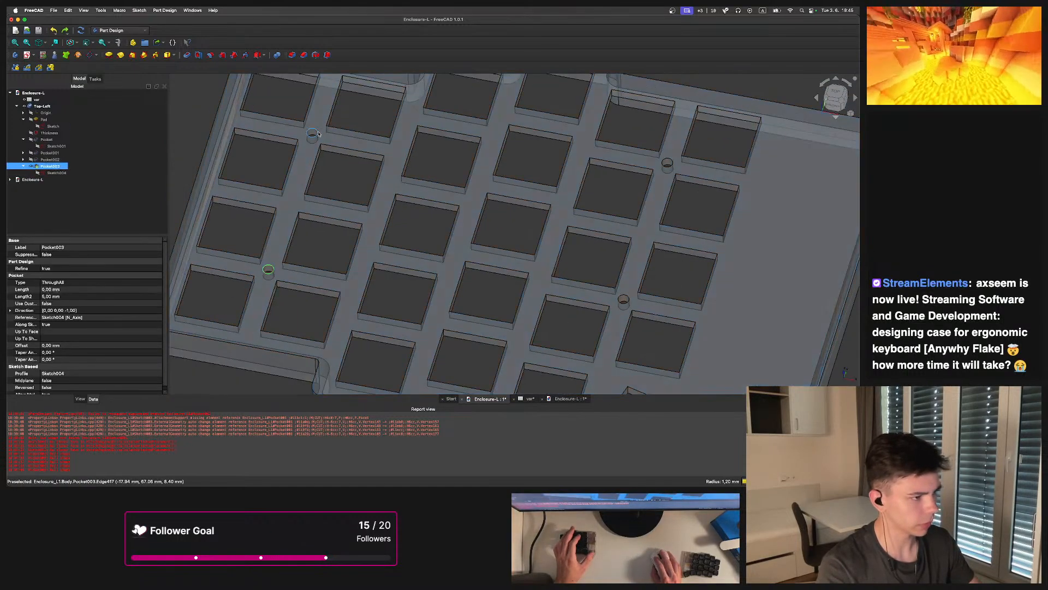
{"action": "left_click", "coordinate": [670, 162], "text": "ctrl"}
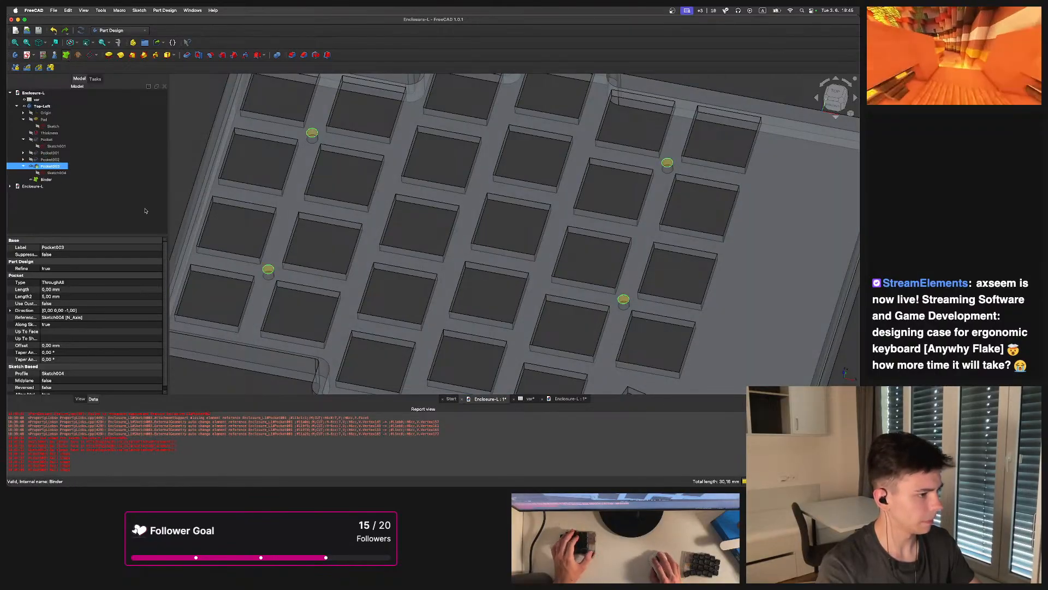
Set the new shape binder's offset to -1 mm
{"action": "scroll", "coordinate": [54, 345], "scroll_direction": "down", "scroll_amount": 2}
{"action": "left_click", "coordinate": [47, 180]}
{"action": "left_click", "coordinate": [53, 331]}
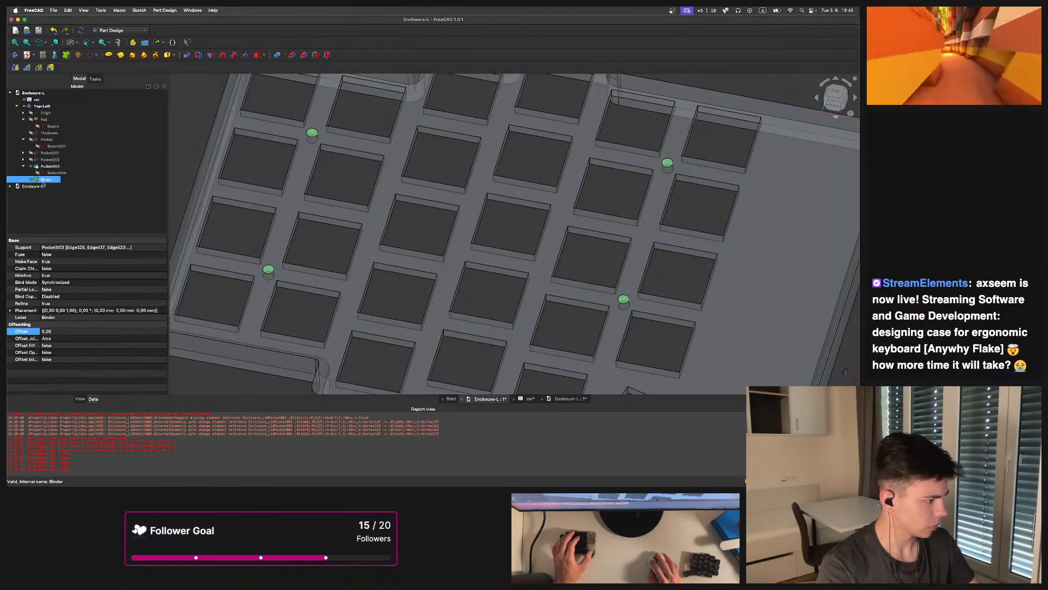
{"action": "type", "text": "1"}
{"action": "left_click", "coordinate": [295, 313]}
{"action": "scroll", "coordinate": [302, 259], "scroll_direction": "up", "scroll_amount": 1}
{"action": "scroll", "coordinate": [301, 259], "scroll_direction": "up", "scroll_amount": 6}
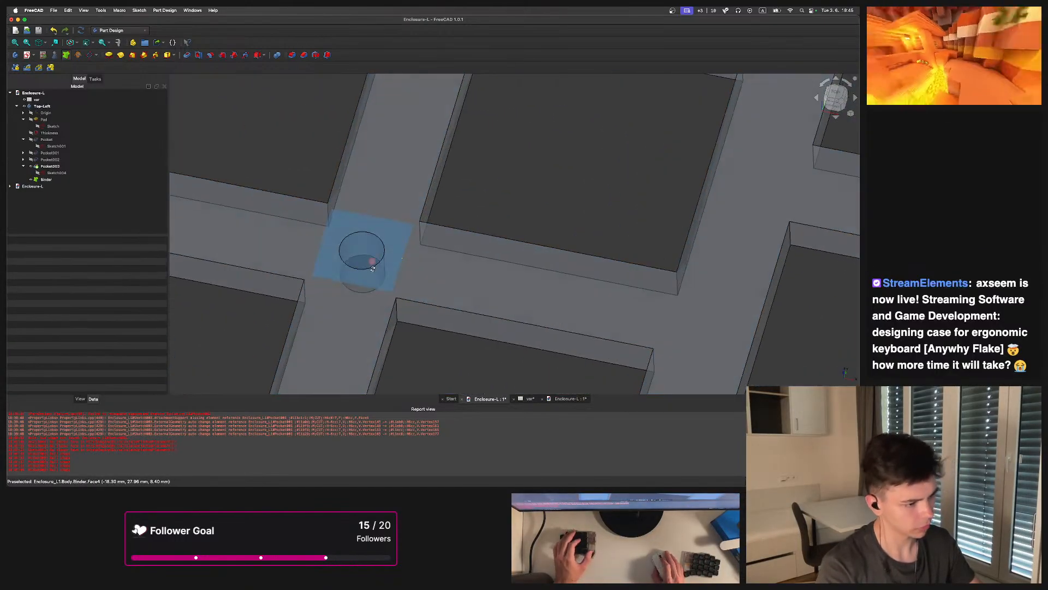
{"action": "scroll", "coordinate": [432, 286], "scroll_direction": "down", "scroll_amount": 2}
{"action": "left_click", "coordinate": [46, 180]}
{"action": "type", "text": "-1"}
{"action": "key", "text": "Return"}
{"action": "scroll", "coordinate": [383, 229], "scroll_direction": "up", "scroll_amount": 5}
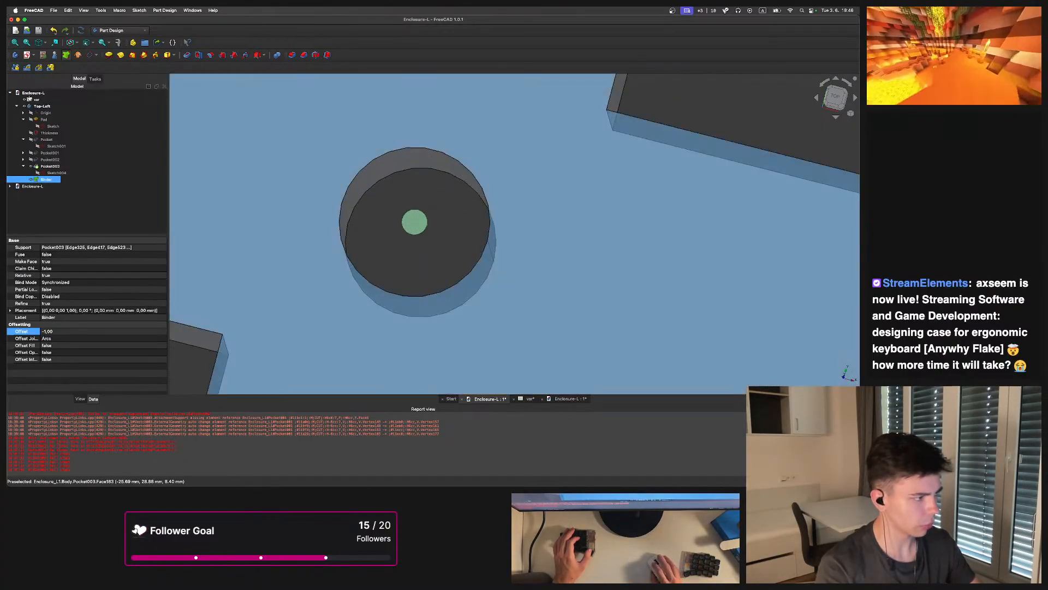
Open the four-hole sketch to review the hole positions, then close it
{"action": "double_click", "coordinate": [56, 173]}
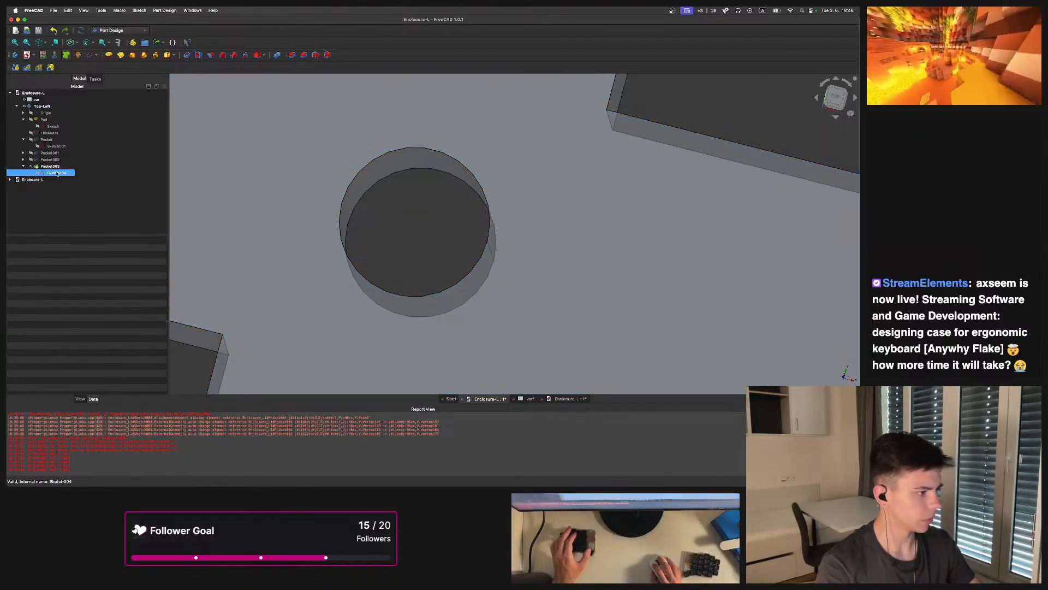
{"action": "scroll", "coordinate": [484, 222], "scroll_direction": "down", "scroll_amount": 5}
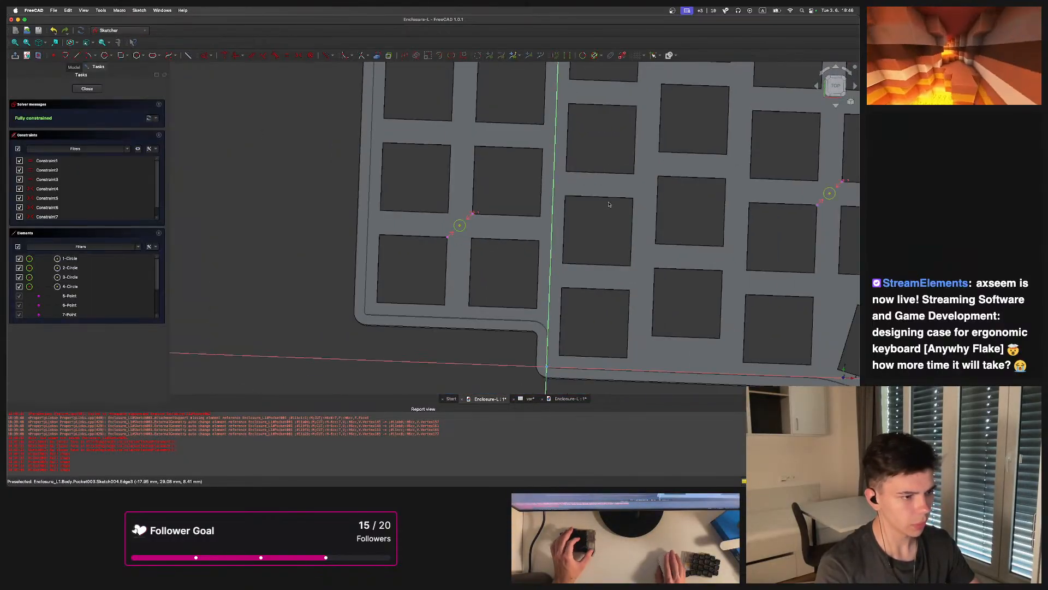
{"action": "scroll", "coordinate": [609, 205], "scroll_direction": "down", "scroll_amount": 8}
{"action": "scroll", "coordinate": [385, 211], "scroll_direction": "up", "scroll_amount": 4}
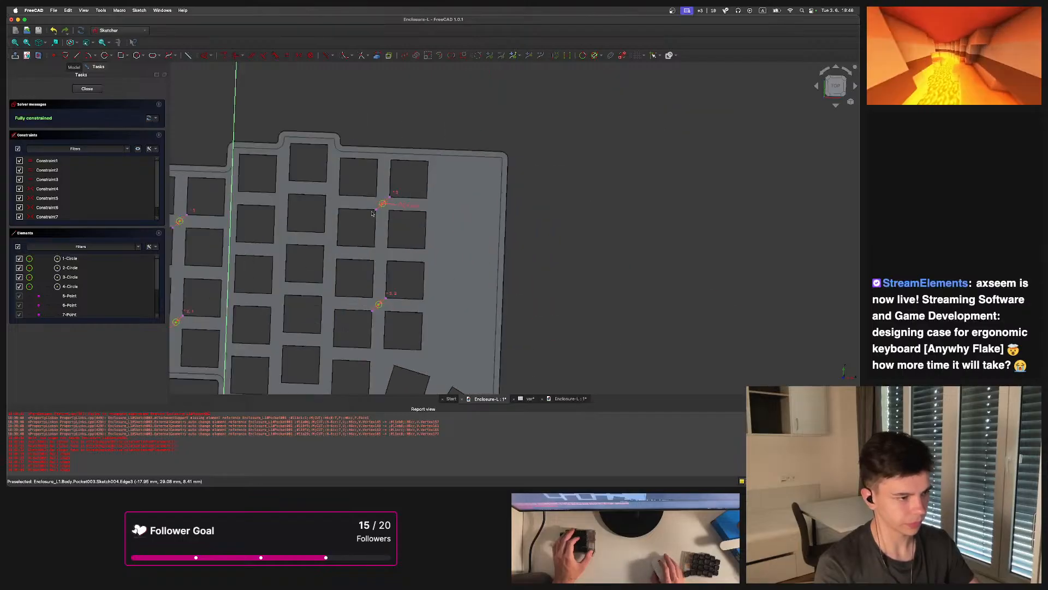
{"action": "scroll", "coordinate": [386, 211], "scroll_direction": "up", "scroll_amount": 6}
{"action": "mouse_move", "coordinate": [353, 483]}
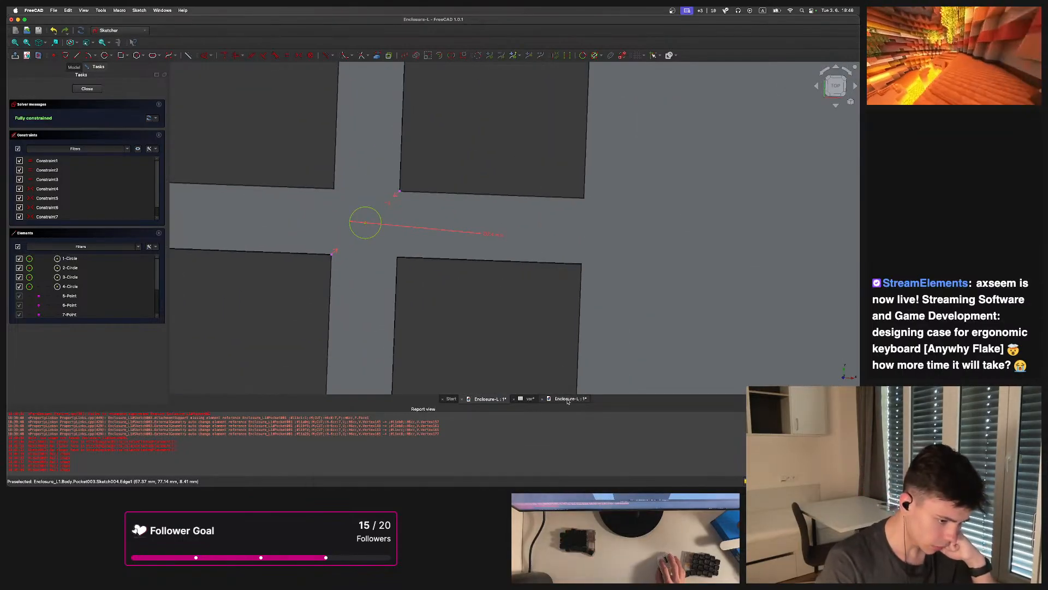
{"action": "scroll", "coordinate": [538, 214], "scroll_direction": "down", "scroll_amount": 10}
{"action": "scroll", "coordinate": [504, 202], "scroll_direction": "up", "scroll_amount": 5}
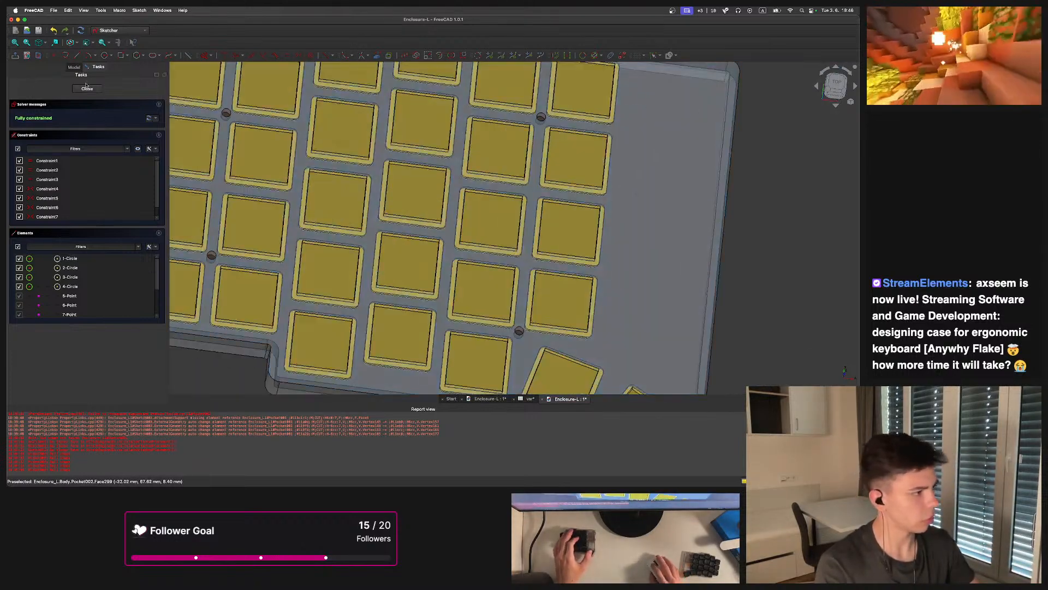
{"action": "left_click", "coordinate": [88, 88]}
Switch to the original Enclosure-L document and inspect Binder001's offset and the counterbored screw hole of Pocket004
{"action": "scroll", "coordinate": [374, 260], "scroll_direction": "down", "scroll_amount": 10}
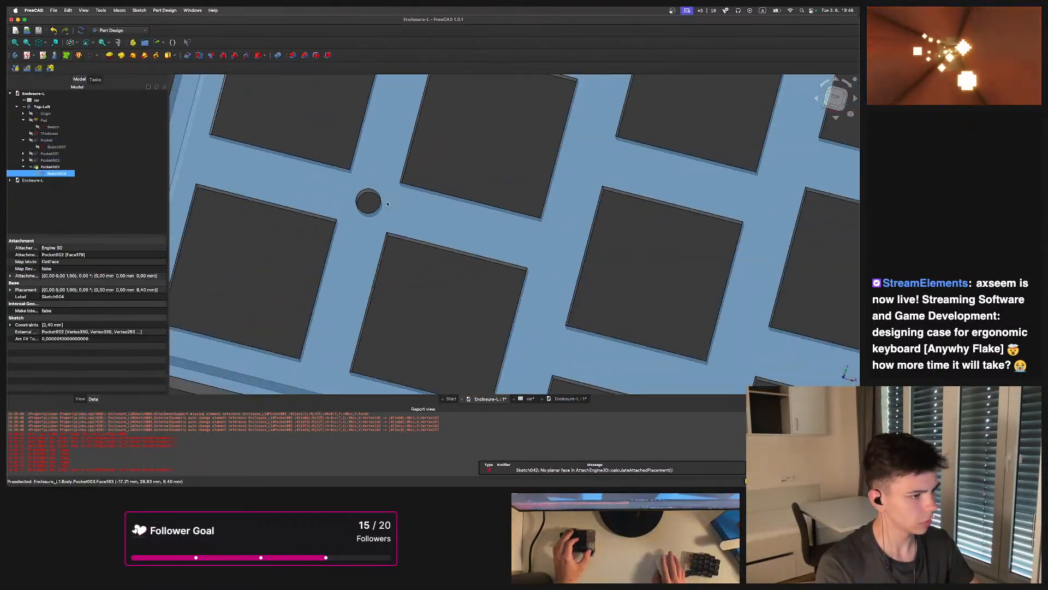
{"action": "left_click", "coordinate": [569, 399]}
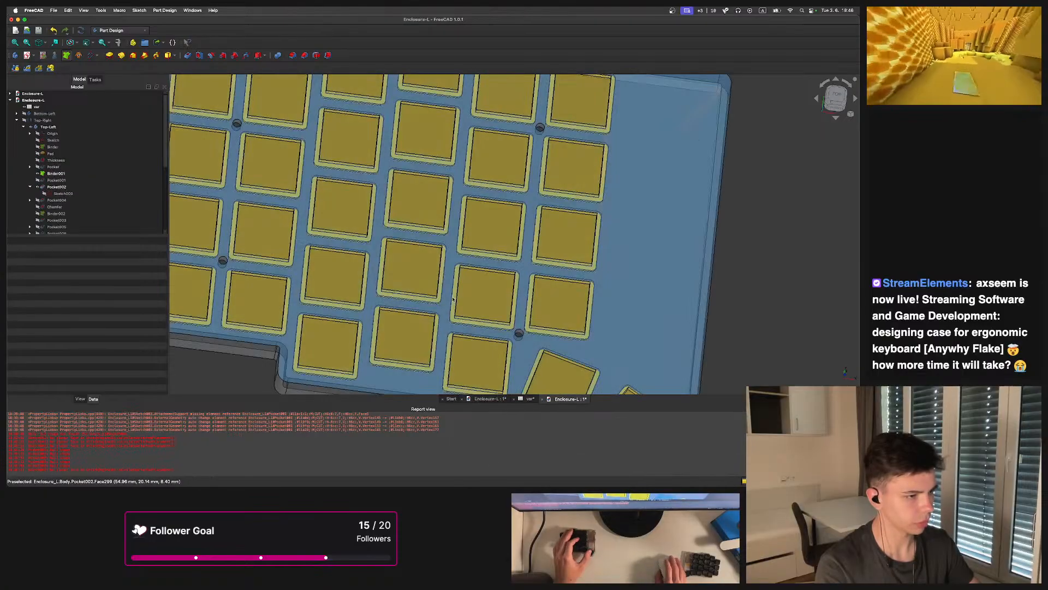
{"action": "left_click", "coordinate": [37, 173]}
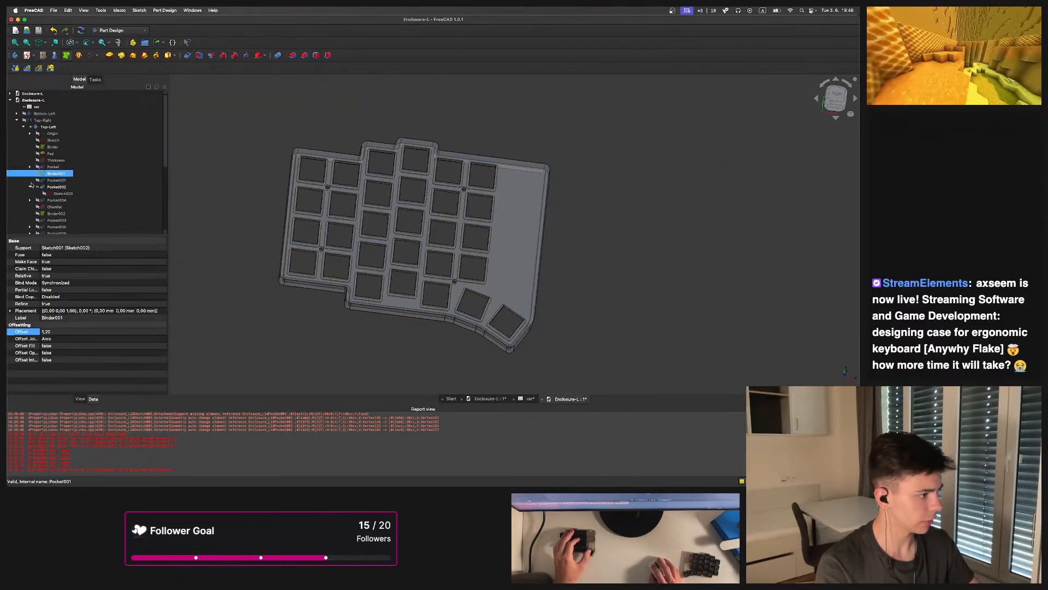
{"action": "left_click", "coordinate": [337, 151]}
{"action": "scroll", "coordinate": [336, 152], "scroll_direction": "up", "scroll_amount": 5}
{"action": "left_click", "coordinate": [37, 193]}
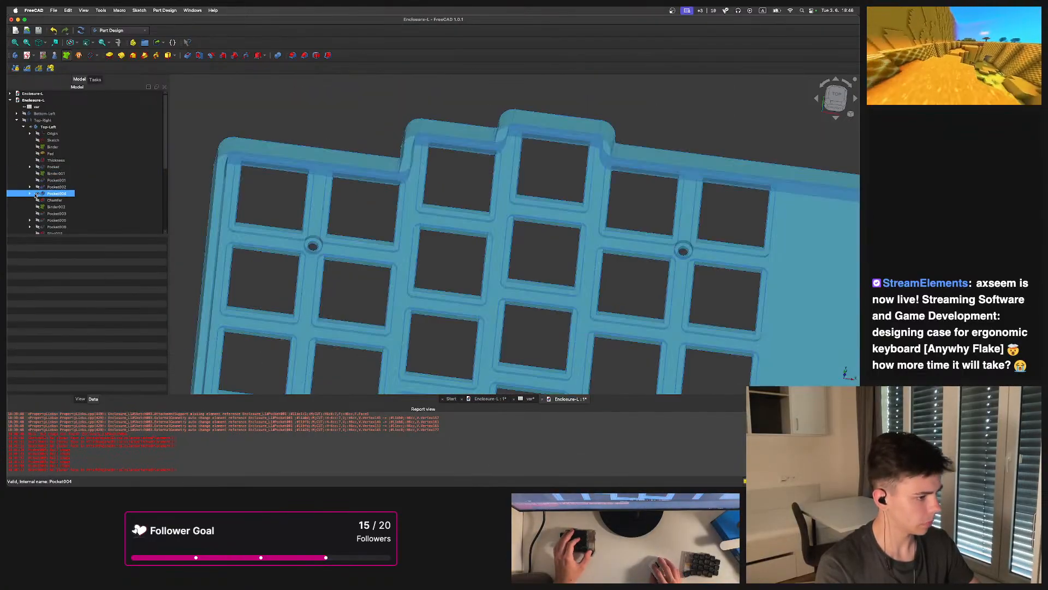
{"action": "left_click", "coordinate": [361, 97]}
{"action": "scroll", "coordinate": [306, 238], "scroll_direction": "up", "scroll_amount": 10}
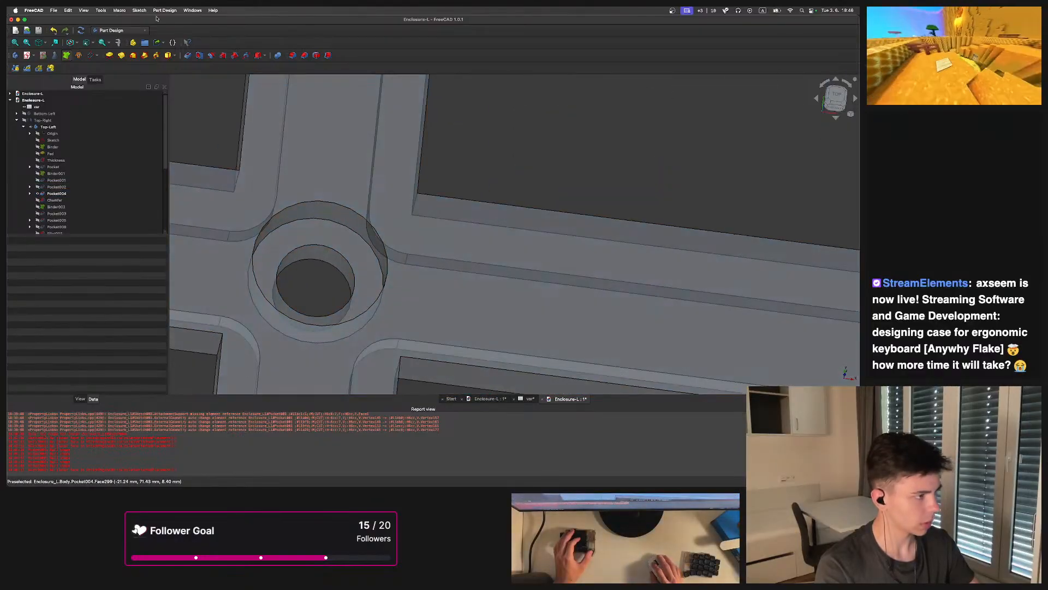
Measure the radius of the counterbore's outer edge with the Measure tool in Radius mode
{"action": "left_click", "coordinate": [120, 55]}
{"action": "left_click", "coordinate": [386, 267]}
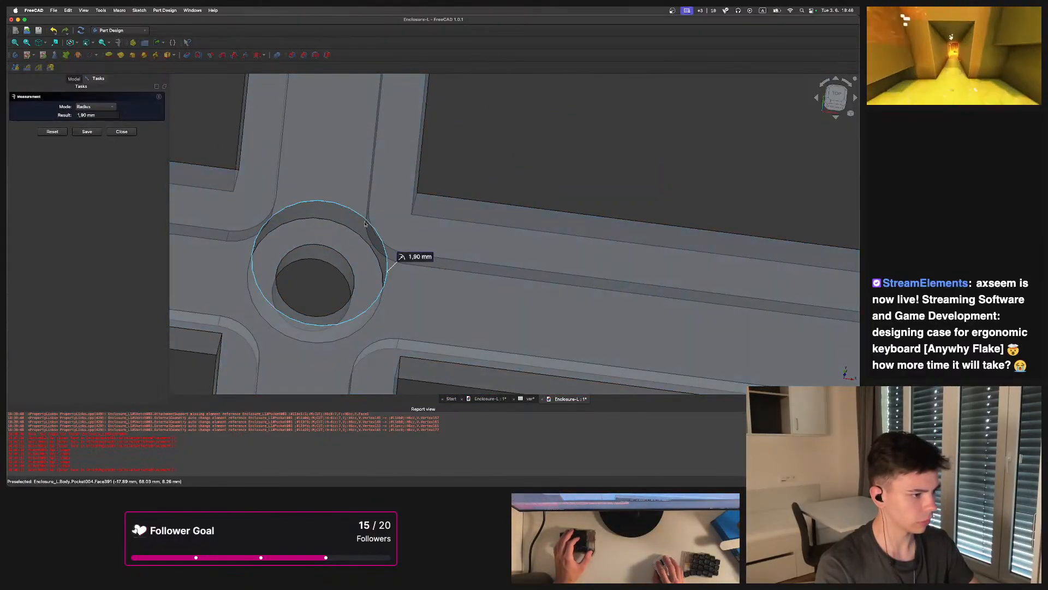
{"action": "left_click", "coordinate": [113, 108]}
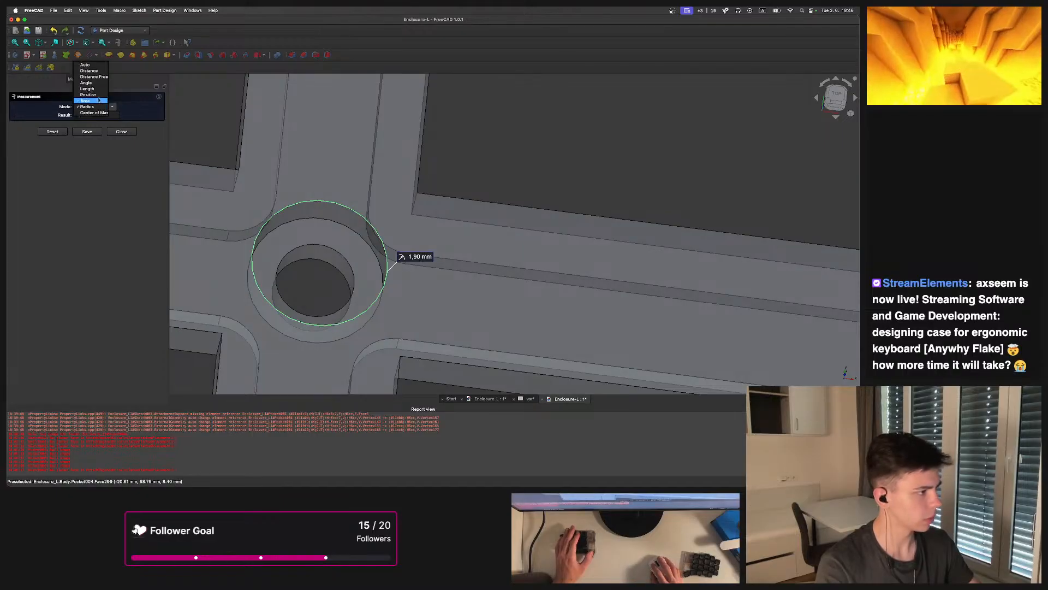
{"action": "left_click", "coordinate": [91, 65]}
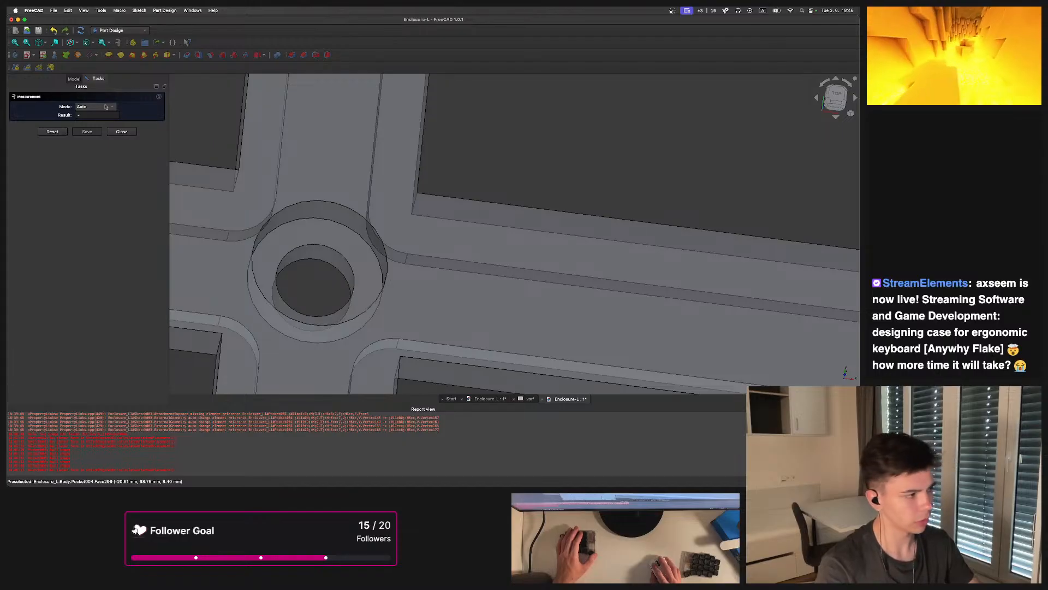
{"action": "left_click", "coordinate": [106, 107]}
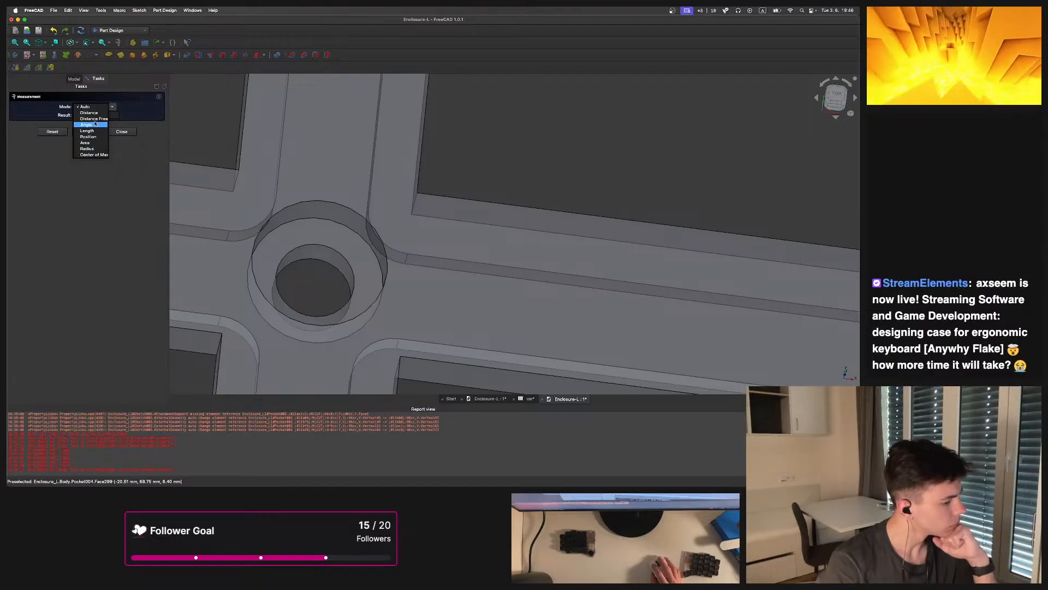
{"action": "left_click", "coordinate": [87, 148]}
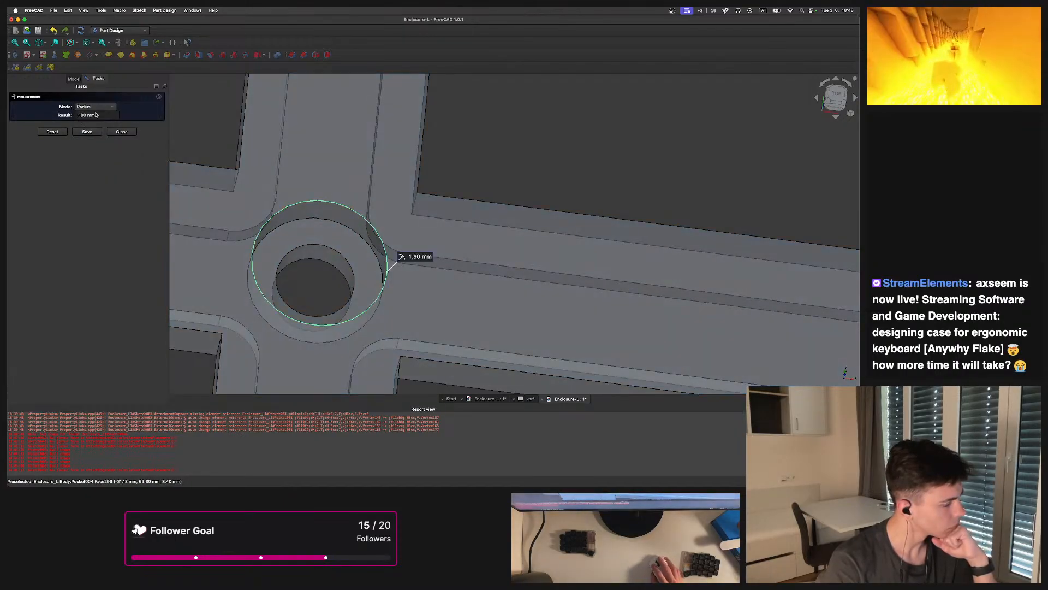
Measure the distance between the counterbore's outer and inner hole edges, then reset the measurement
{"action": "left_click", "coordinate": [344, 255]}
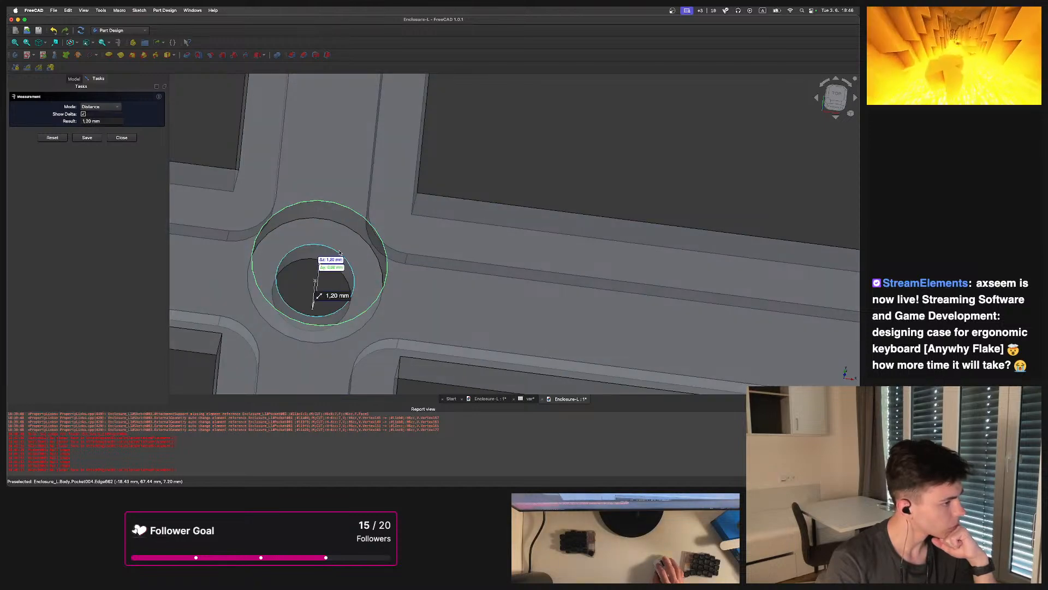
{"action": "scroll", "coordinate": [351, 242], "scroll_direction": "down", "scroll_amount": 4}
{"action": "scroll", "coordinate": [342, 271], "scroll_direction": "up", "scroll_amount": 6}
{"action": "middle_click_drag", "start_coordinate": [334, 269], "coordinate": [431, 186]}
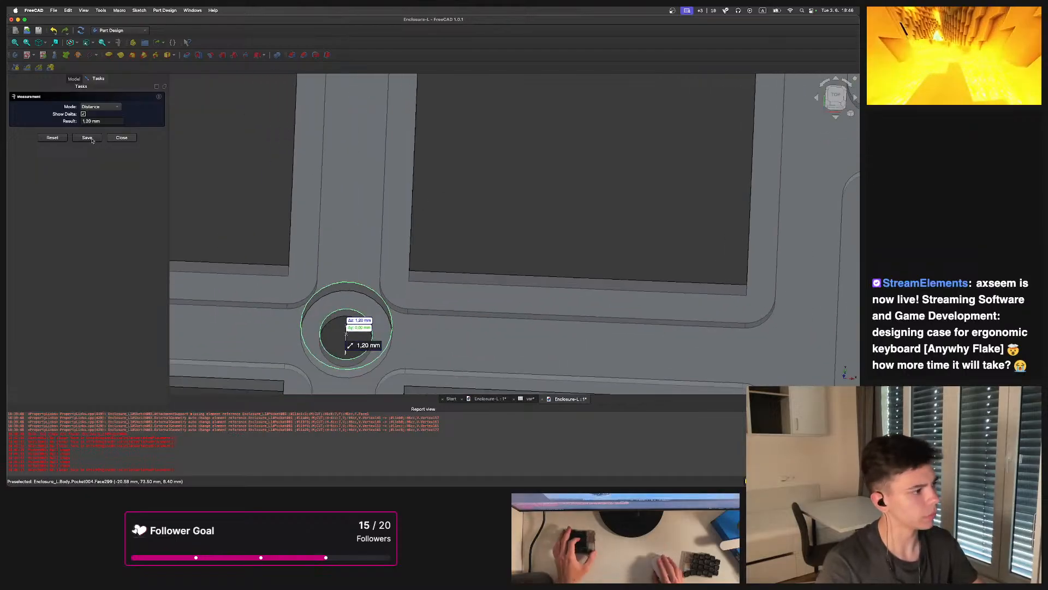
{"action": "left_click", "coordinate": [52, 138]}
Zoom into the counterbored hole and measure its outer edge radius again
{"action": "scroll", "coordinate": [388, 322], "scroll_direction": "up", "scroll_amount": 3}
{"action": "left_click", "coordinate": [348, 318]}
{"action": "middle_click_drag", "start_coordinate": [318, 339], "coordinate": [370, 284]}
{"action": "scroll", "coordinate": [371, 284], "scroll_direction": "up", "scroll_amount": 1}
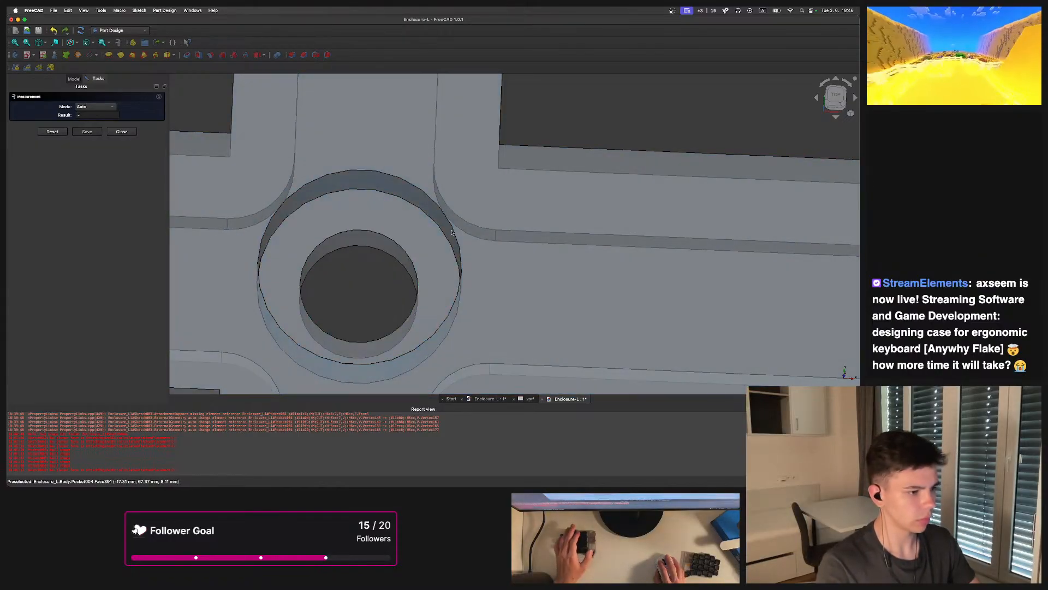
{"action": "left_click", "coordinate": [460, 261]}
{"action": "scroll", "coordinate": [511, 173], "scroll_direction": "down", "scroll_amount": 2}
{"action": "middle_click_drag", "start_coordinate": [512, 173], "coordinate": [462, 219]}
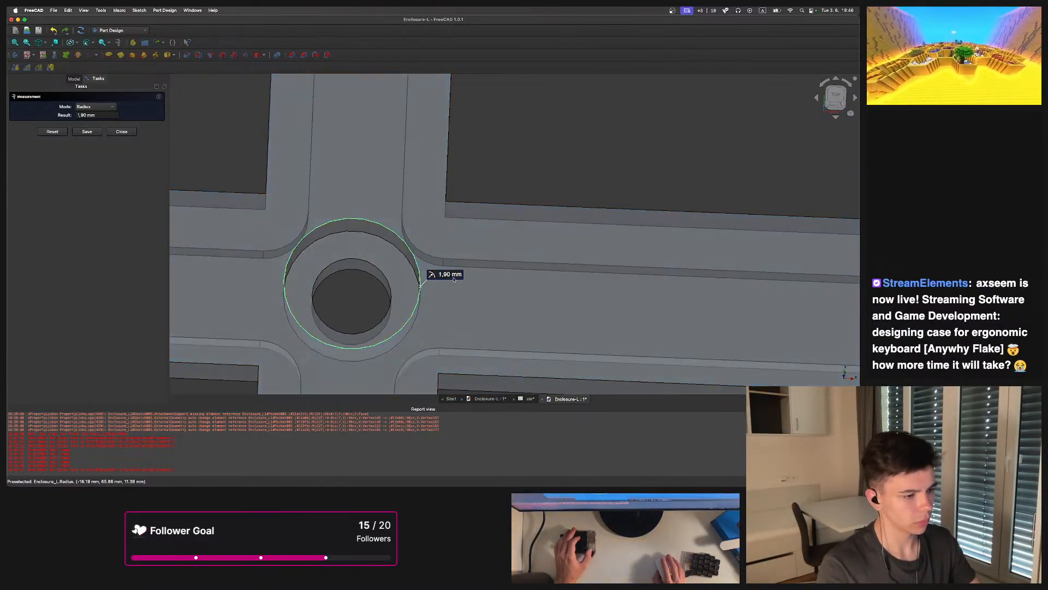
Close the measurement, open Sketch004 of the Flake-L enclosure and set the screw hole circle's diameter to 3.8 mm
{"action": "key", "text": "Escape"}
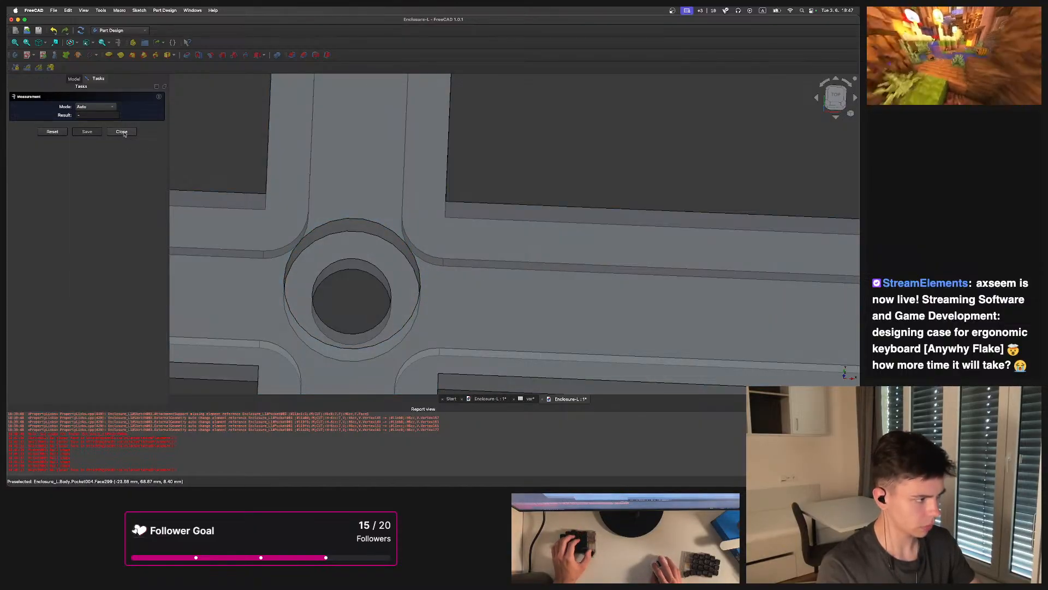
{"action": "key", "text": "Escape"}
{"action": "scroll", "coordinate": [413, 278], "scroll_direction": "down", "scroll_amount": 1}
{"action": "middle_click_drag", "start_coordinate": [413, 277], "coordinate": [364, 329]}
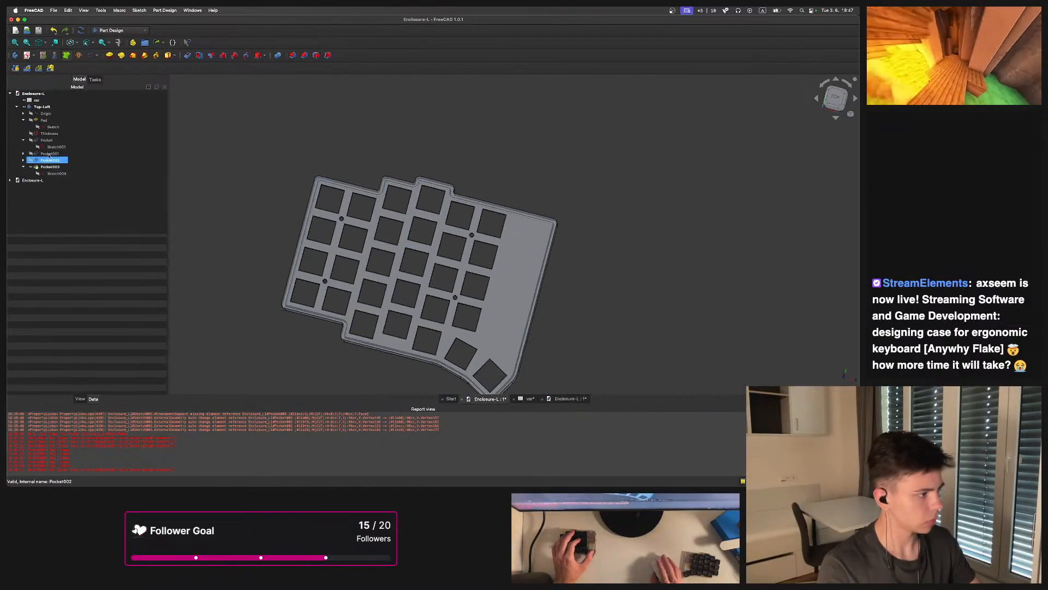
{"action": "double_click", "coordinate": [52, 173]}
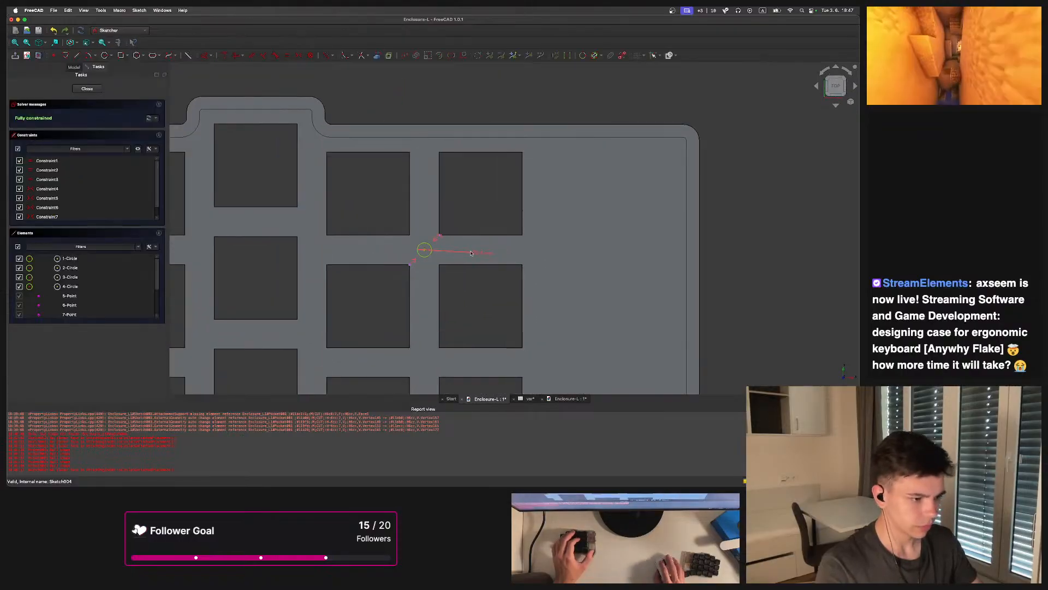
{"action": "left_click", "coordinate": [477, 255]}
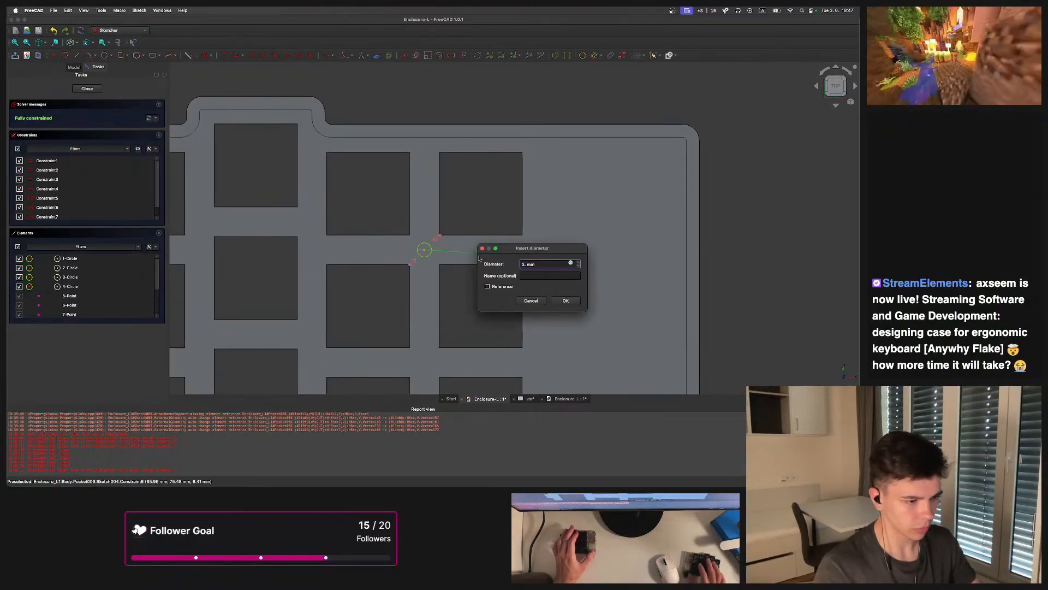
{"action": "type", "text": "3.8"}
{"action": "key", "text": "Return"}
{"action": "scroll", "coordinate": [486, 245], "scroll_direction": "down", "scroll_amount": 5}
{"action": "left_click", "coordinate": [87, 88]}
{"action": "scroll", "coordinate": [484, 193], "scroll_direction": "up", "scroll_amount": 5}
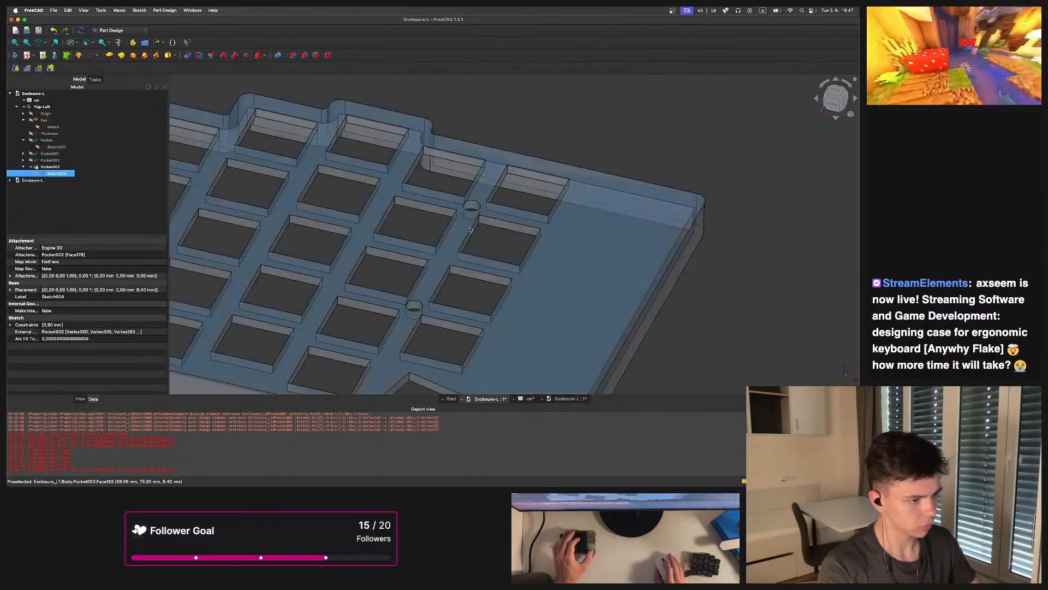
Open Pocket003's parameters and switch to the original Enclosure-L document
{"action": "key", "text": "2"}
{"action": "double_click", "coordinate": [49, 168]}
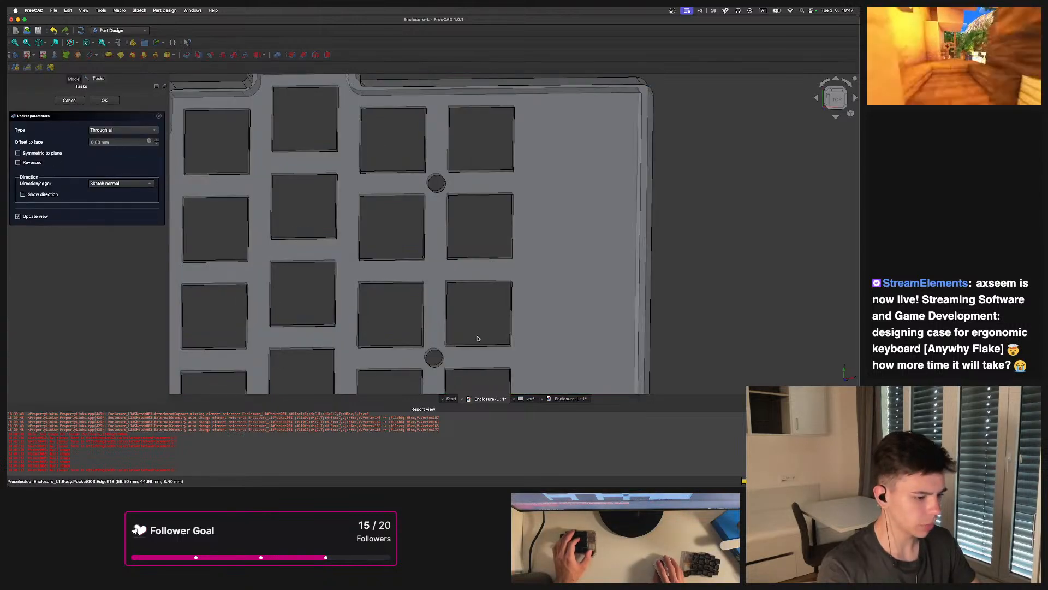
{"action": "left_click", "coordinate": [572, 399]}
Measure the depth of the counterbore's wall in the original enclosure with the Measure tool, then close it
{"action": "middle_click_drag", "start_coordinate": [388, 333], "coordinate": [384, 255]}
{"action": "scroll", "coordinate": [384, 256], "scroll_direction": "up", "scroll_amount": 5}
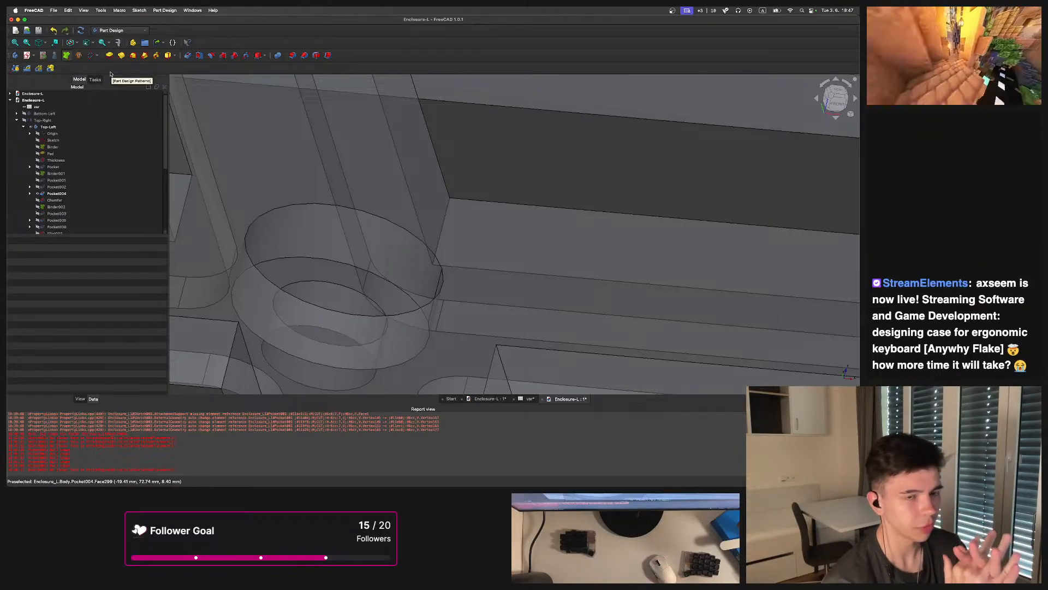
{"action": "key", "text": "2"}
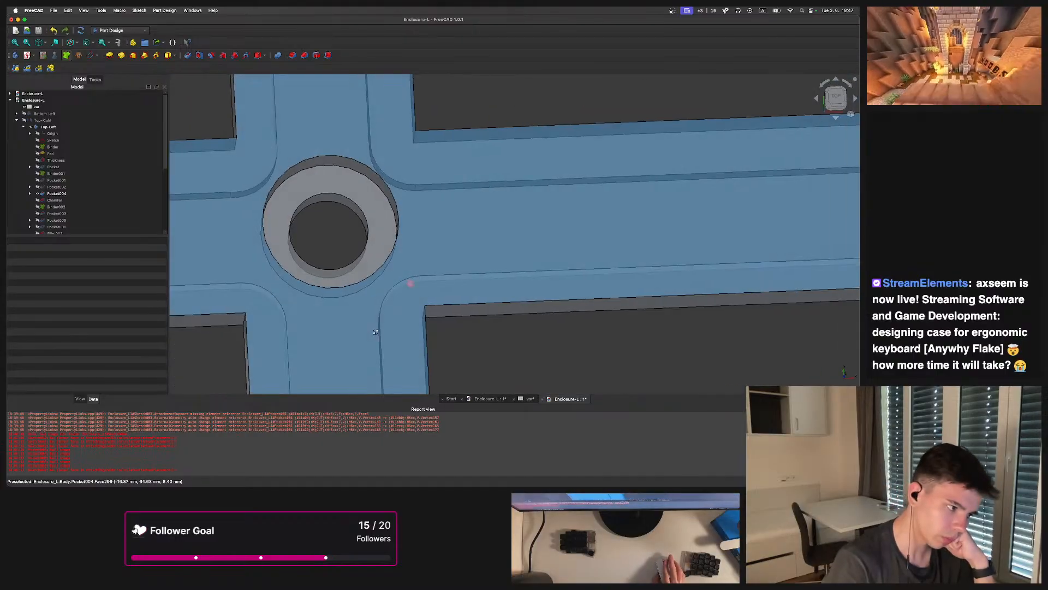
{"action": "middle_click_drag", "start_coordinate": [302, 257], "coordinate": [361, 220]}
{"action": "scroll", "coordinate": [332, 227], "scroll_direction": "up", "scroll_amount": 3}
{"action": "scroll", "coordinate": [395, 243], "scroll_direction": "down", "scroll_amount": 5}
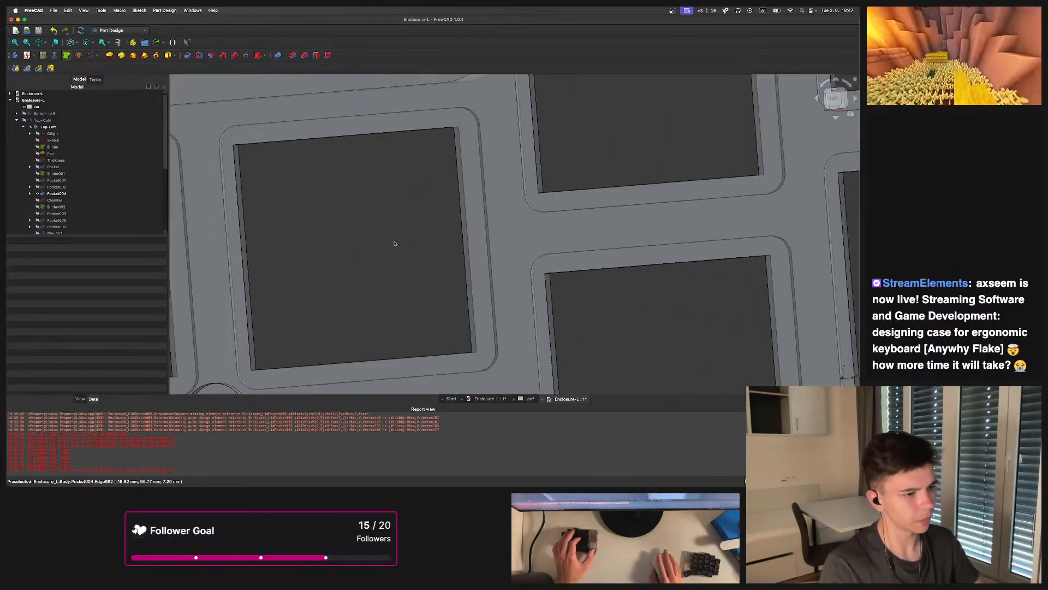
{"action": "scroll", "coordinate": [394, 244], "scroll_direction": "down", "scroll_amount": 6}
{"action": "scroll", "coordinate": [446, 243], "scroll_direction": "up", "scroll_amount": 8}
{"action": "scroll", "coordinate": [448, 243], "scroll_direction": "up", "scroll_amount": 5}
{"action": "middle_click_drag", "start_coordinate": [438, 217], "coordinate": [453, 390]}
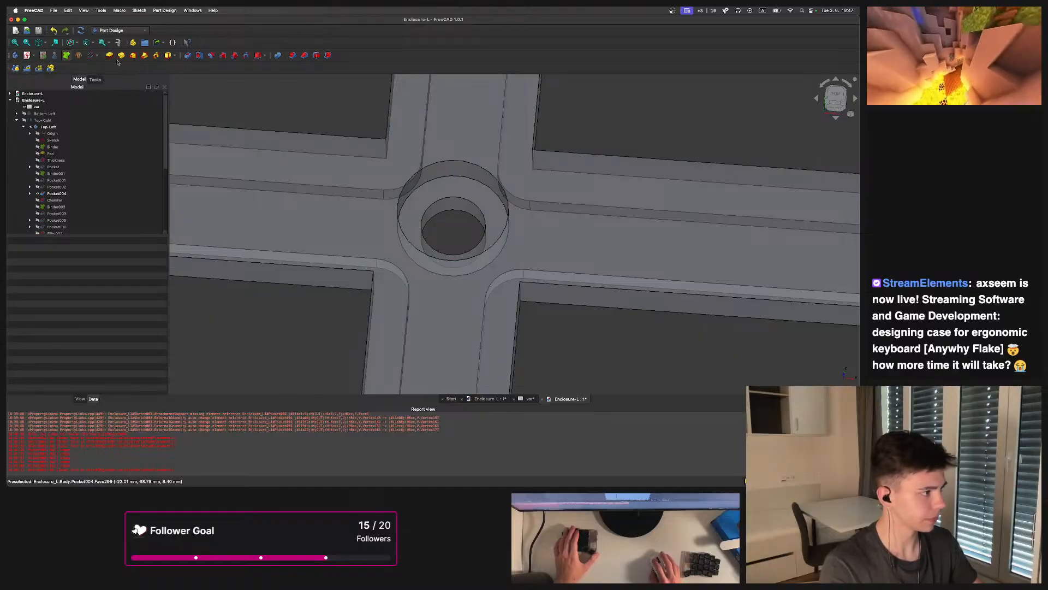
{"action": "left_click", "coordinate": [122, 43]}
{"action": "middle_click_drag", "start_coordinate": [467, 211], "coordinate": [573, 239]}
{"action": "left_click", "coordinate": [533, 235]}
{"action": "scroll", "coordinate": [554, 240], "scroll_direction": "up", "scroll_amount": 3}
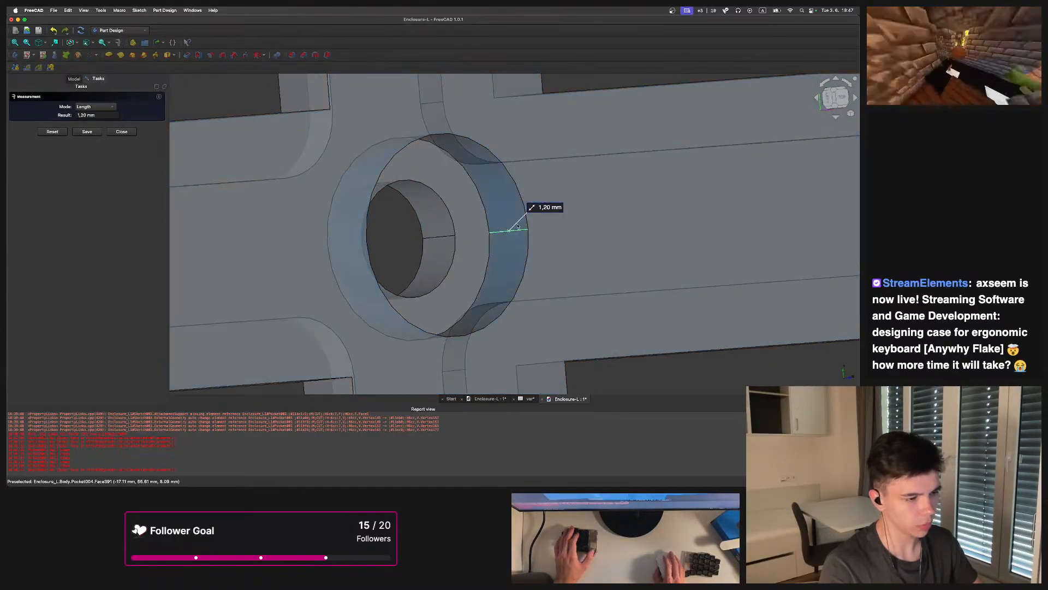
{"action": "key", "text": "Escape"}
{"action": "left_click", "coordinate": [440, 237]}
{"action": "key", "text": "Escape"}
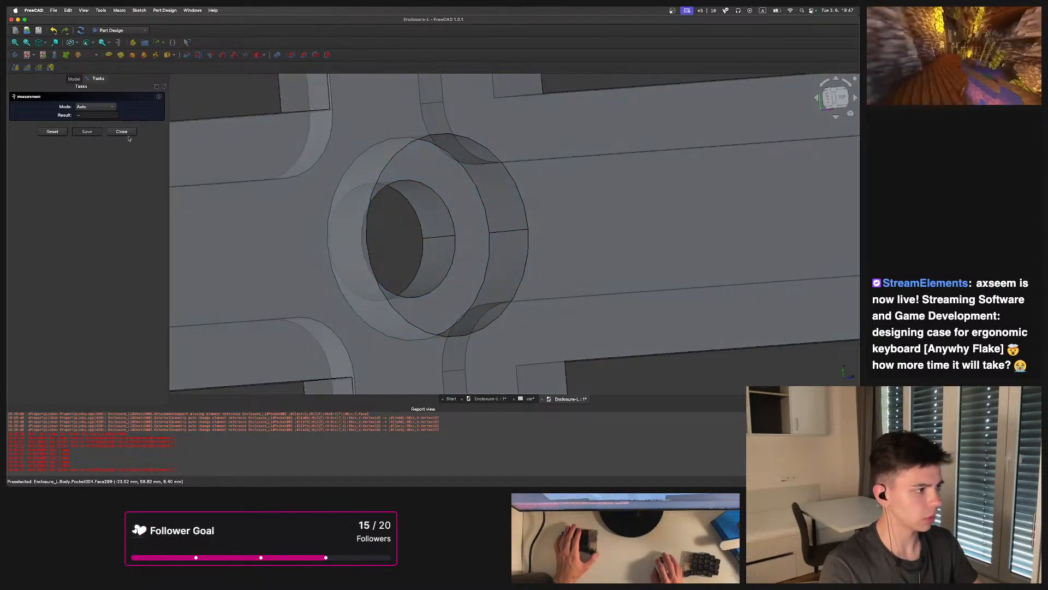
{"action": "left_click", "coordinate": [123, 132]}
Return to the Flake-L document and change Pocket003's type from Through all to Dimension, then confirm
{"action": "left_click", "coordinate": [59, 211]}
{"action": "left_click", "coordinate": [62, 218]}
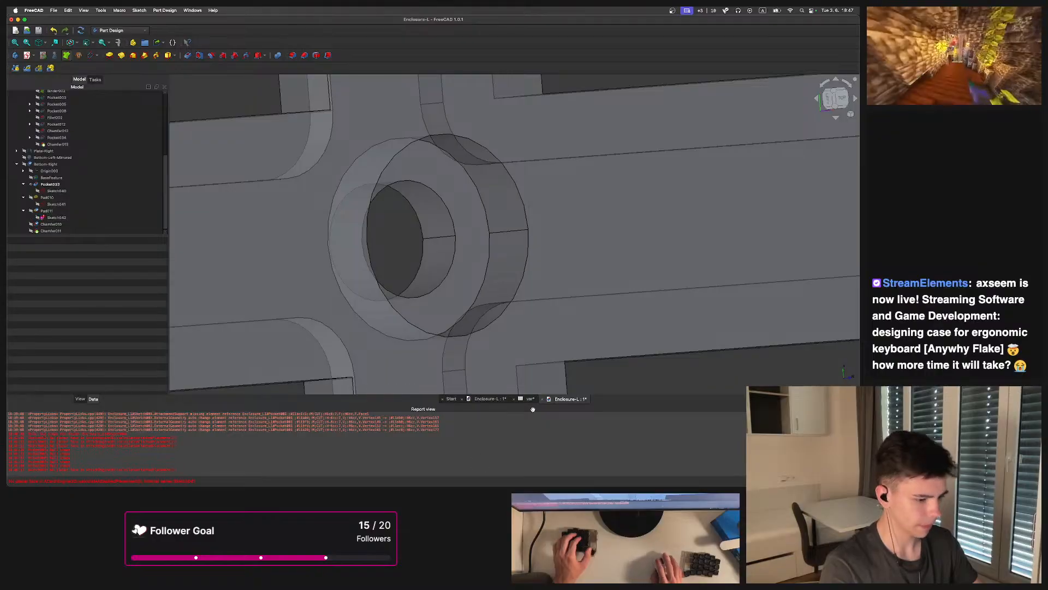
{"action": "left_click", "coordinate": [490, 399]}
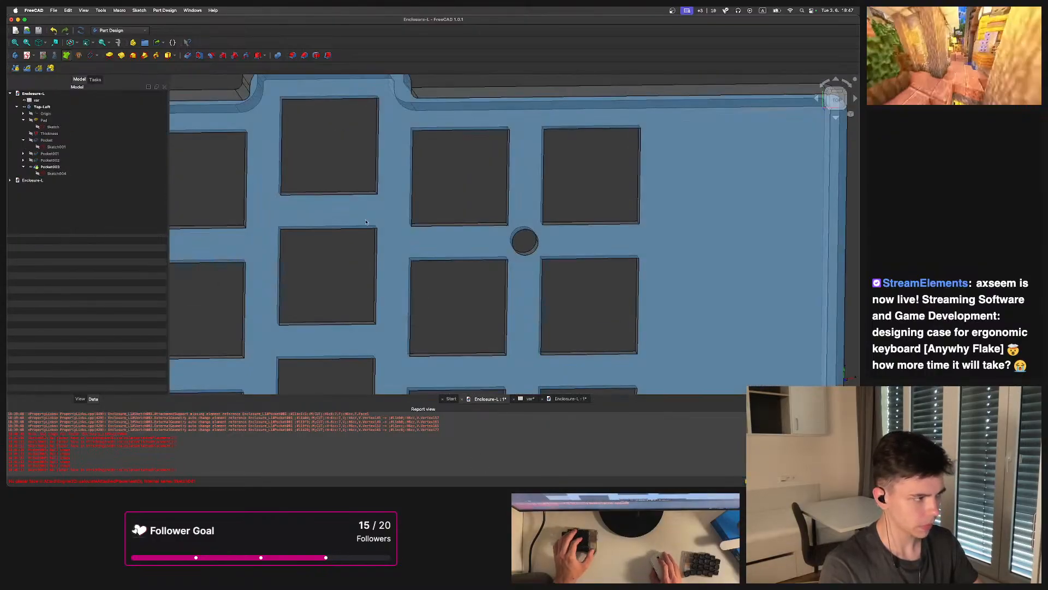
{"action": "left_click", "coordinate": [55, 173]}
{"action": "double_click", "coordinate": [50, 167]}
{"action": "left_click", "coordinate": [145, 134]}
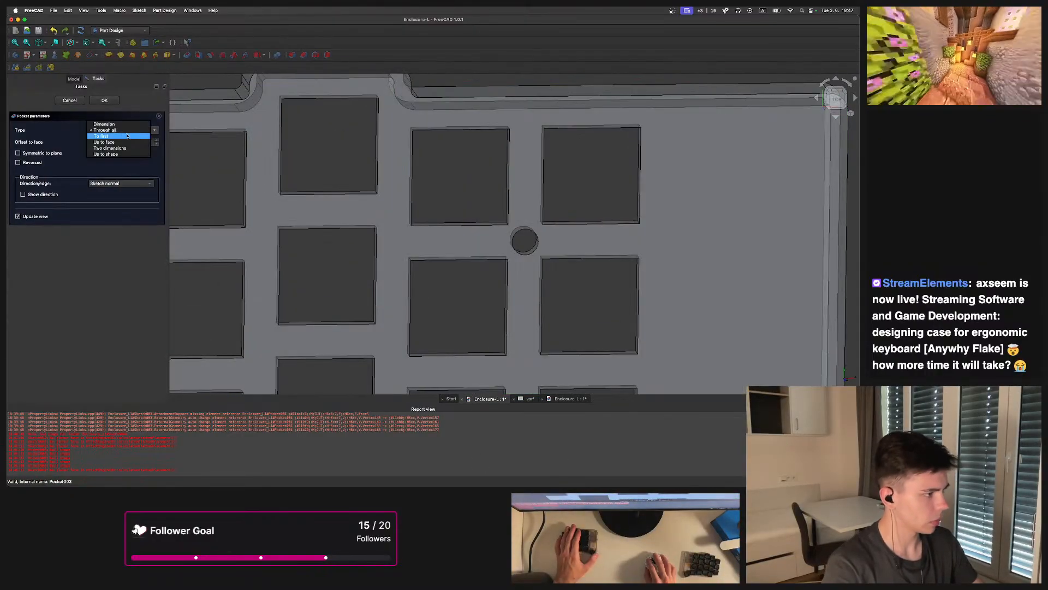
{"action": "left_click", "coordinate": [117, 130]}
{"action": "left_click", "coordinate": [118, 130]}
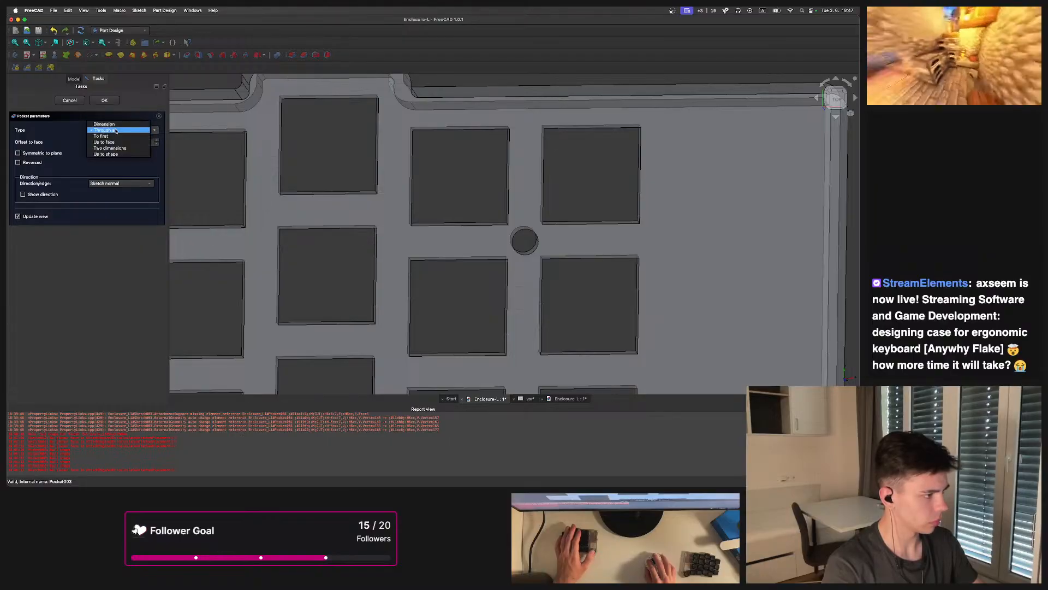
{"action": "left_click", "coordinate": [105, 124]}
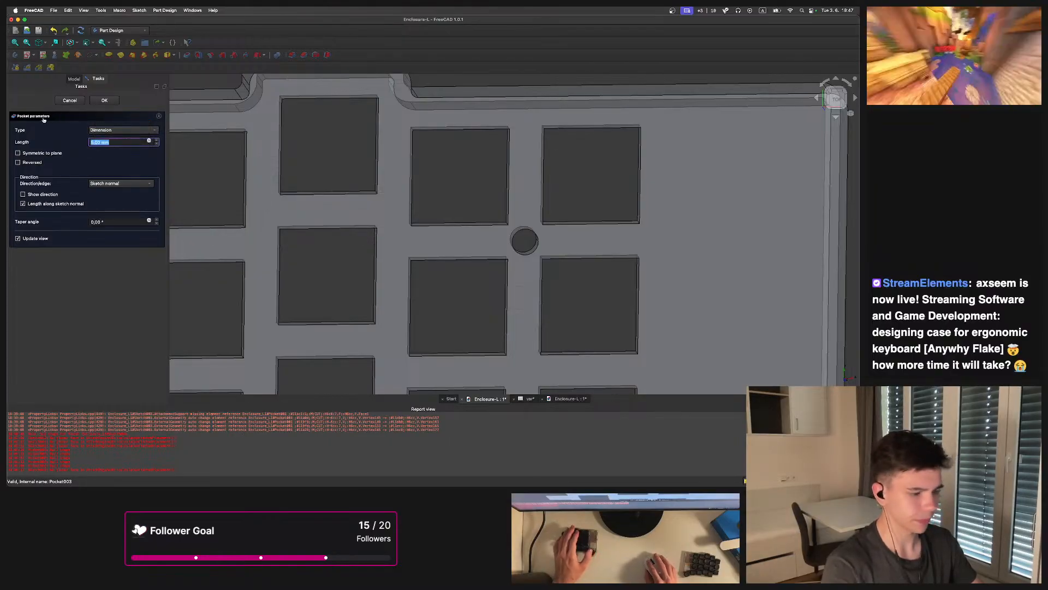
{"action": "scroll", "coordinate": [414, 81], "scroll_direction": "down", "scroll_amount": 3}
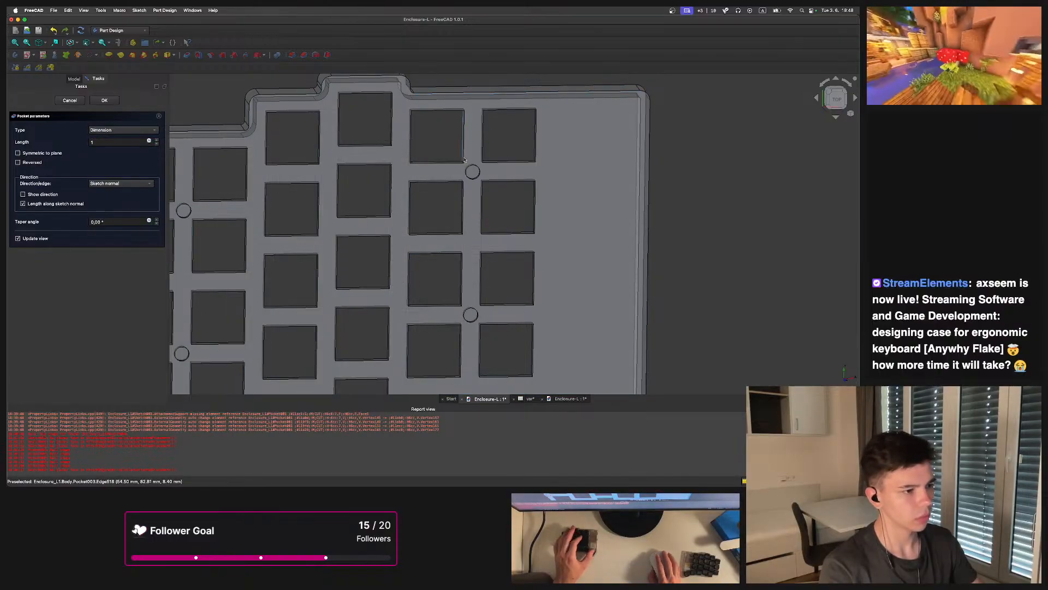
{"action": "middle_click_drag", "start_coordinate": [465, 145], "coordinate": [463, 103]}
{"action": "scroll", "coordinate": [464, 225], "scroll_direction": "up", "scroll_amount": 3}
{"action": "middle_click_drag", "start_coordinate": [473, 253], "coordinate": [475, 222]}
{"action": "scroll", "coordinate": [483, 252], "scroll_direction": "up", "scroll_amount": 3}
{"action": "scroll", "coordinate": [415, 234], "scroll_direction": "down", "scroll_amount": 3}
{"action": "middle_click_drag", "start_coordinate": [415, 251], "coordinate": [470, 248]}
{"action": "scroll", "coordinate": [381, 297], "scroll_direction": "down", "scroll_amount": 3}
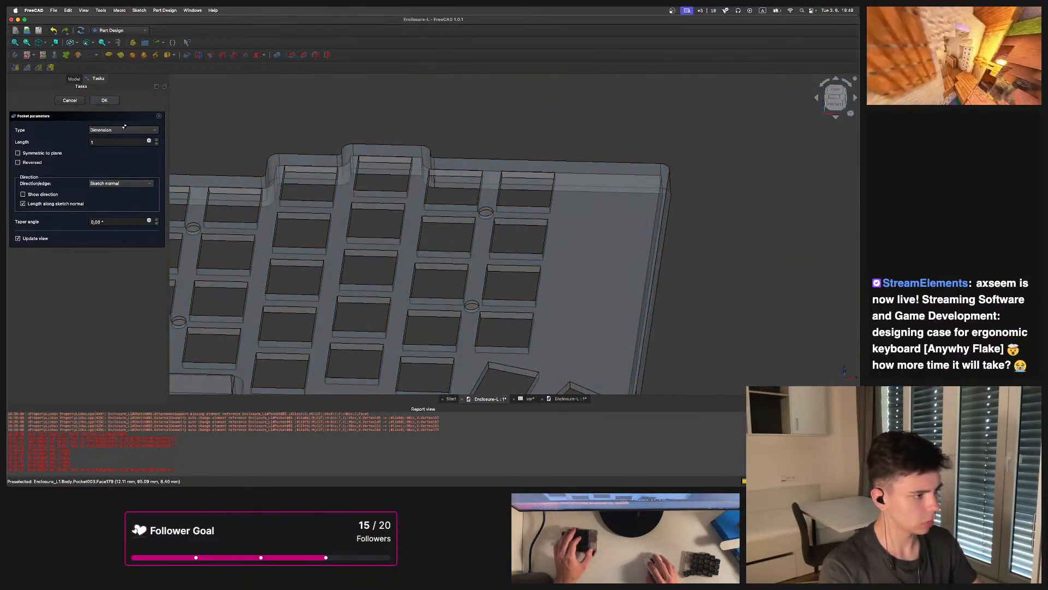
{"action": "left_click", "coordinate": [105, 100]}
Select the floor faces of the four screw holes and create a SubShapeBinder from them
{"action": "middle_click_drag", "start_coordinate": [188, 251], "coordinate": [263, 220]}
{"action": "scroll", "coordinate": [264, 219], "scroll_direction": "up", "scroll_amount": 3}
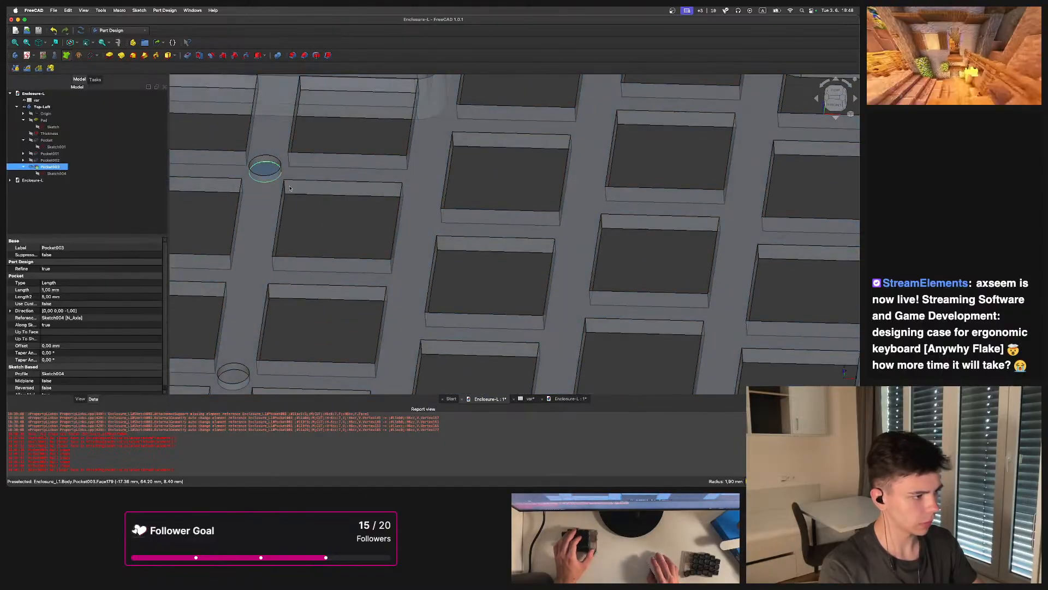
{"action": "left_click", "coordinate": [264, 166]}
{"action": "scroll", "coordinate": [264, 166], "scroll_direction": "down", "scroll_amount": 4}
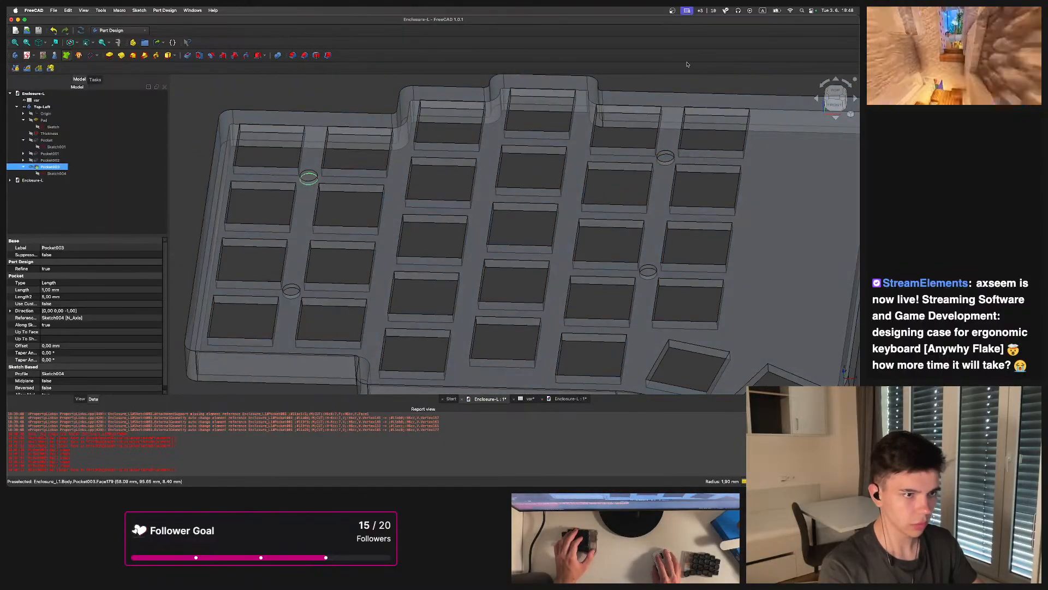
{"action": "scroll", "coordinate": [524, 158], "scroll_direction": "up", "scroll_amount": 2}
{"action": "scroll", "coordinate": [524, 158], "scroll_direction": "down", "scroll_amount": 5}
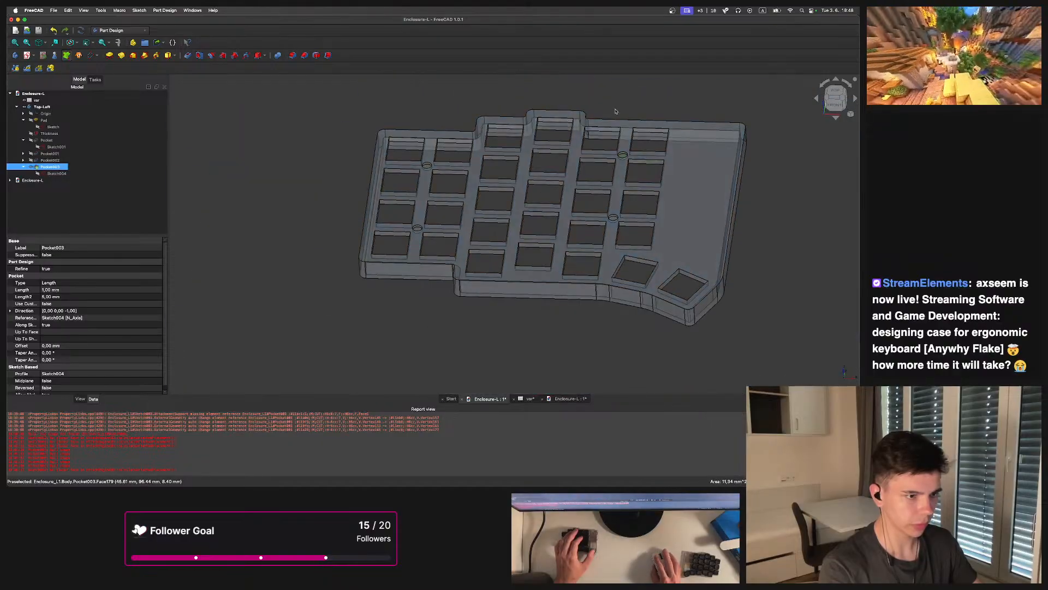
{"action": "left_click", "coordinate": [621, 100]}
{"action": "middle_click_drag", "start_coordinate": [620, 101], "coordinate": [630, 191]}
{"action": "left_click", "coordinate": [624, 182]}
{"action": "left_click", "coordinate": [428, 190]}
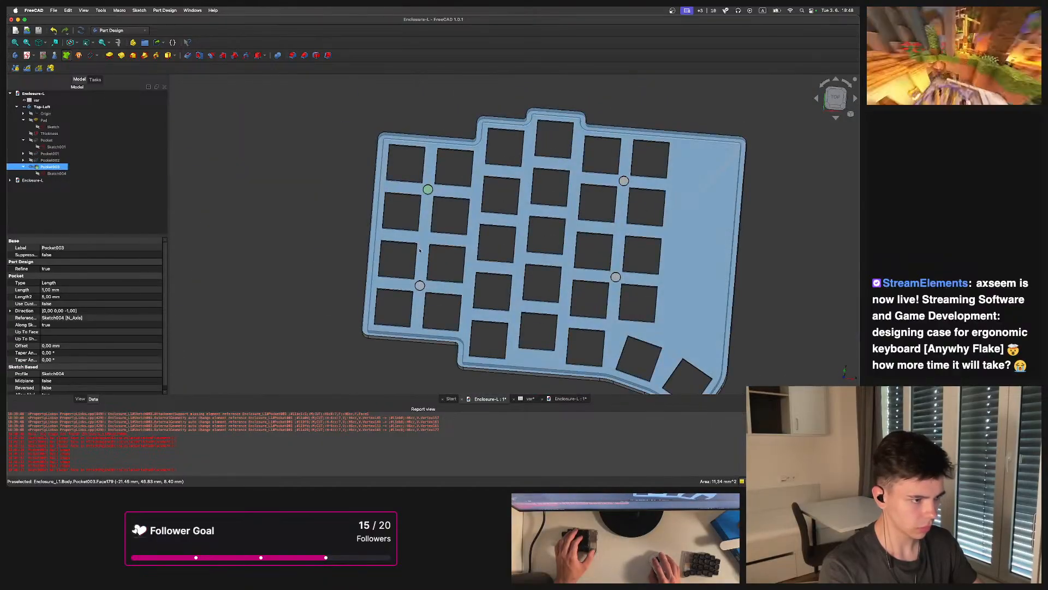
{"action": "left_click", "coordinate": [419, 286], "text": "ctrl"}
{"action": "left_click", "coordinate": [616, 276], "text": "ctrl"}
{"action": "left_click", "coordinate": [624, 181], "text": "ctrl"}
{"action": "middle_click_drag", "start_coordinate": [597, 255], "coordinate": [606, 205]}
{"action": "scroll", "coordinate": [603, 215], "scroll_direction": "up", "scroll_amount": 3}
{"action": "middle_click_drag", "start_coordinate": [579, 350], "coordinate": [383, 213]}
{"action": "left_click", "coordinate": [71, 65]}
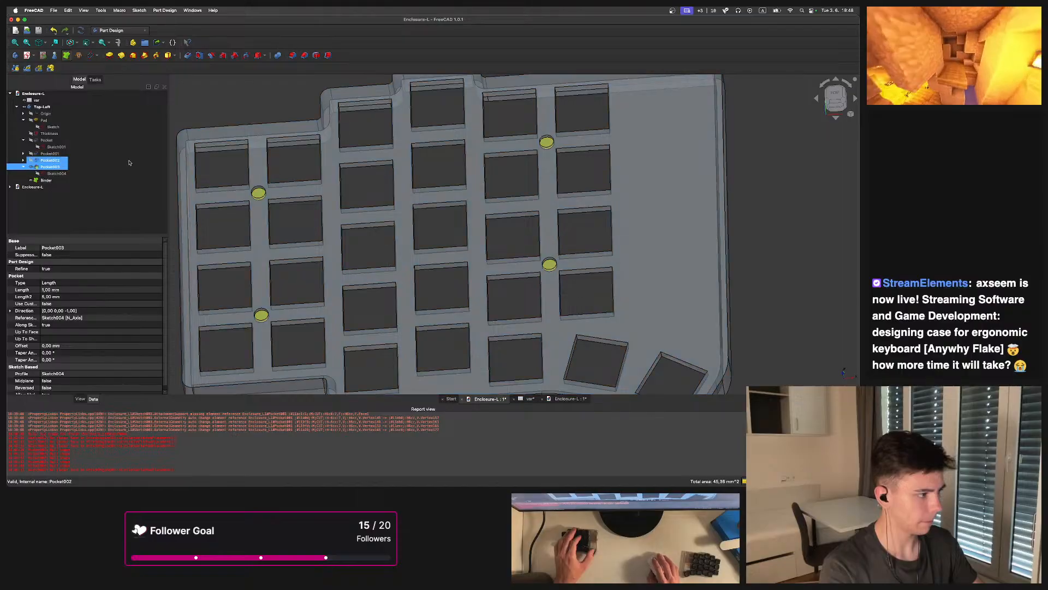
Set the Binder's offset to -1,6 so it shrinks the hole faces
{"action": "left_click", "coordinate": [44, 180]}
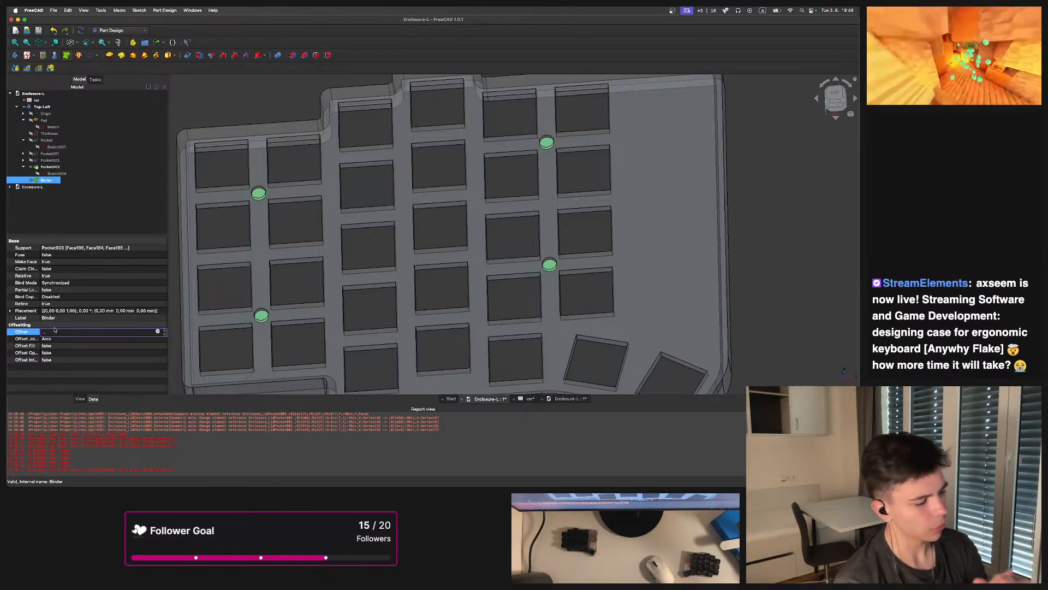
{"action": "scroll", "coordinate": [199, 224], "scroll_direction": "up", "scroll_amount": 5}
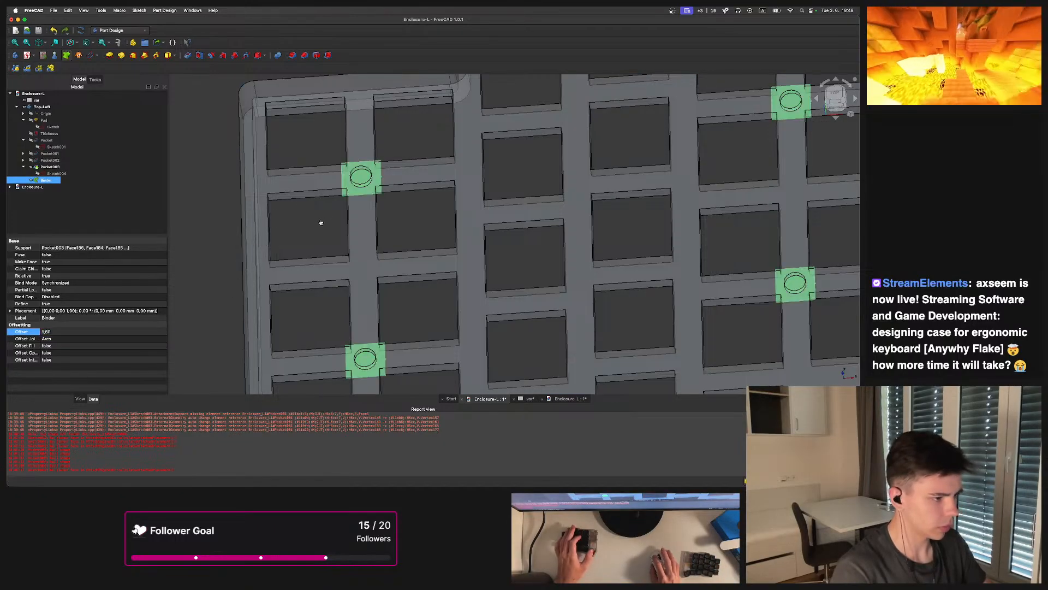
{"action": "scroll", "coordinate": [344, 180], "scroll_direction": "up", "scroll_amount": 4}
{"action": "left_click", "coordinate": [110, 328]}
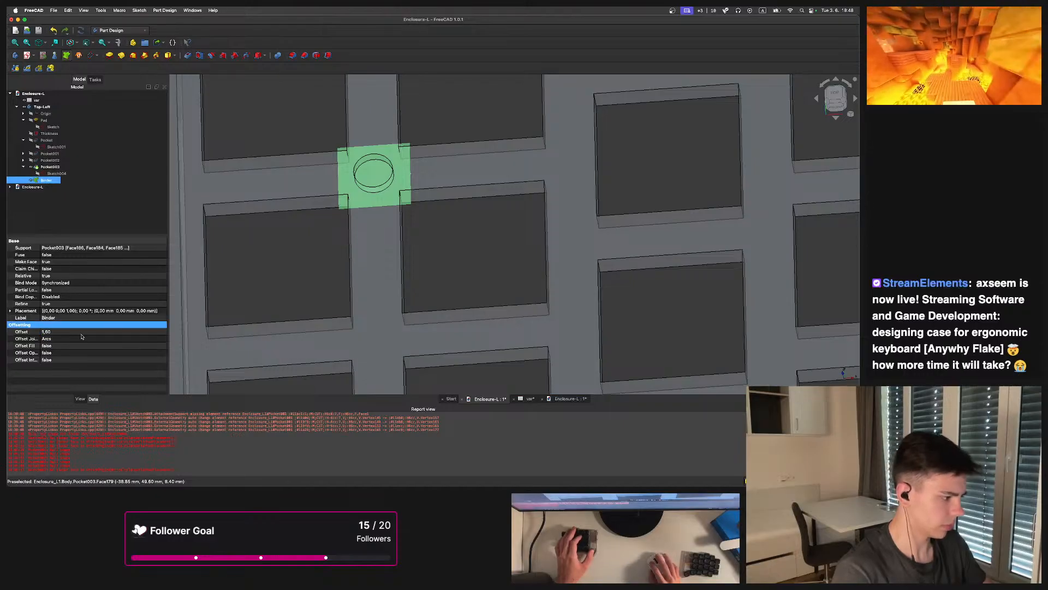
{"action": "left_click", "coordinate": [84, 333]}
{"action": "type", "text": "-"}
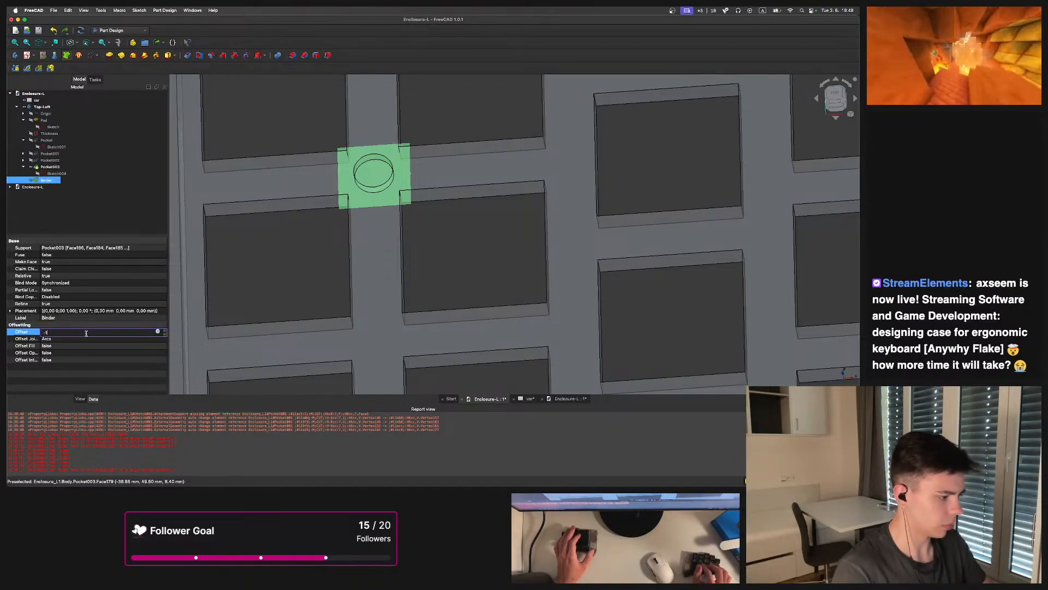
{"action": "type", "text": "1,6"}
{"action": "key", "text": "Return"}
{"action": "scroll", "coordinate": [376, 230], "scroll_direction": "up", "scroll_amount": 5}
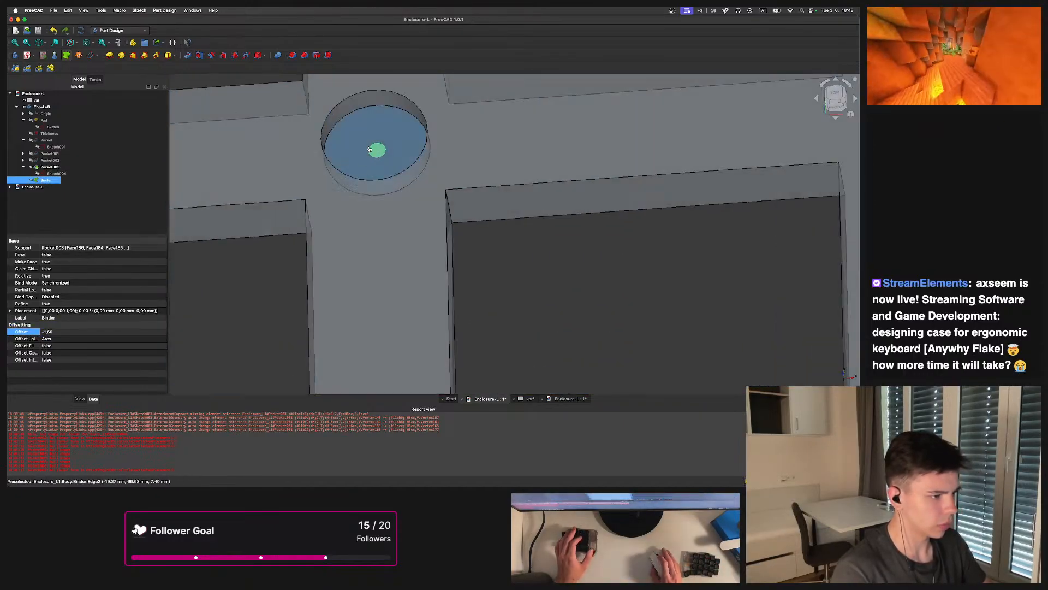
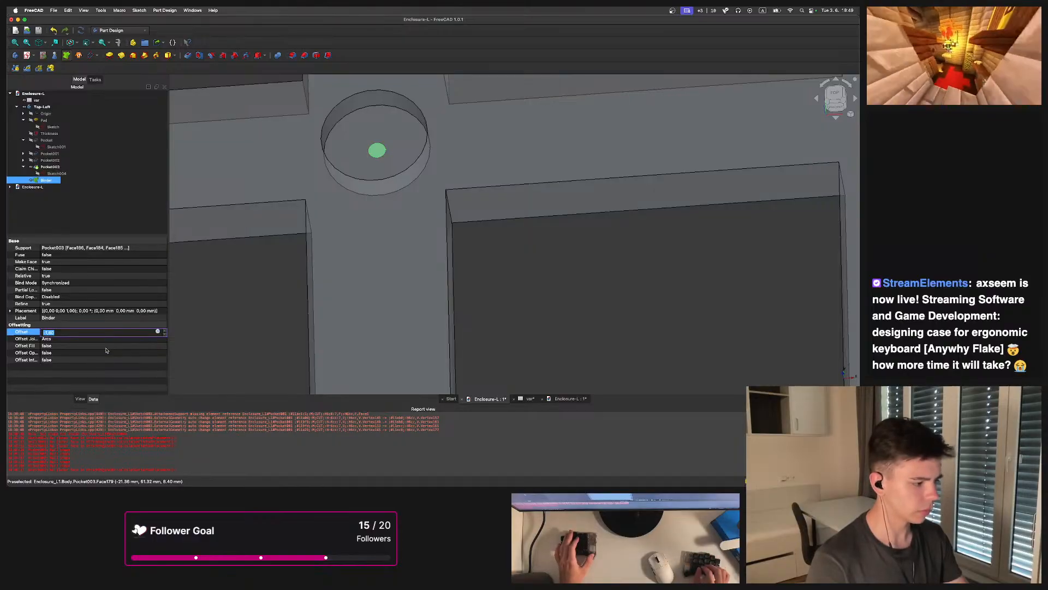
Set the binder's offset to -0.6 mm
{"action": "key", "text": "Return"}
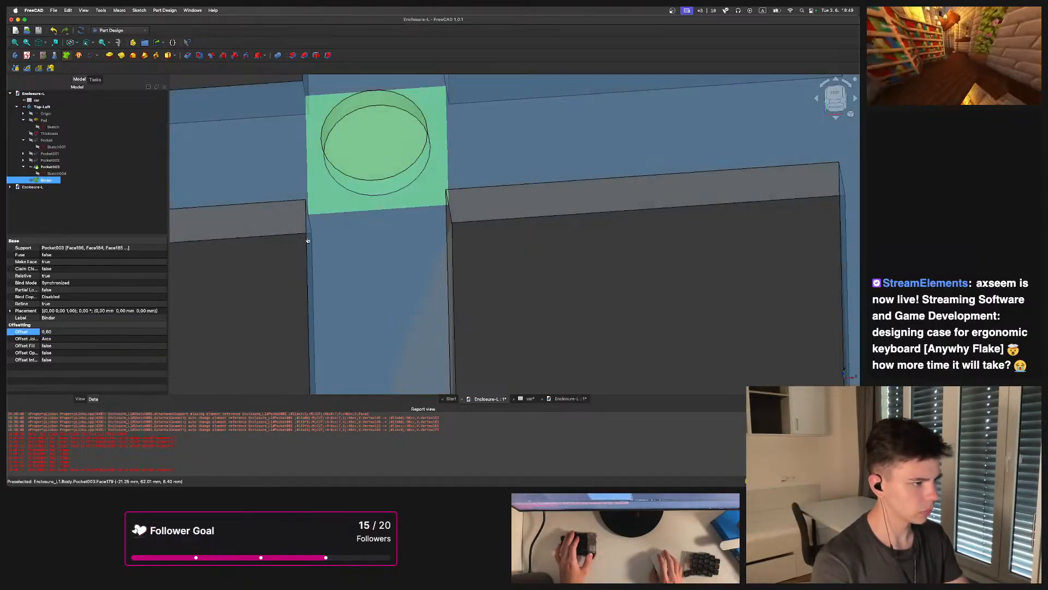
{"action": "type", "text": "-0.6"}
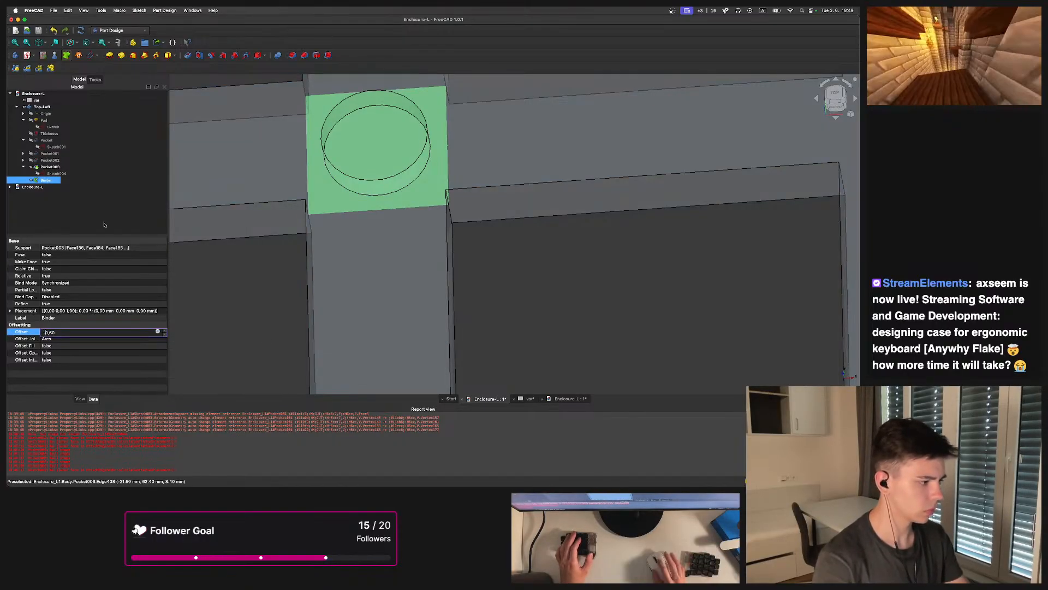
{"action": "key", "text": "Return"}
{"action": "left_click", "coordinate": [297, 319]}
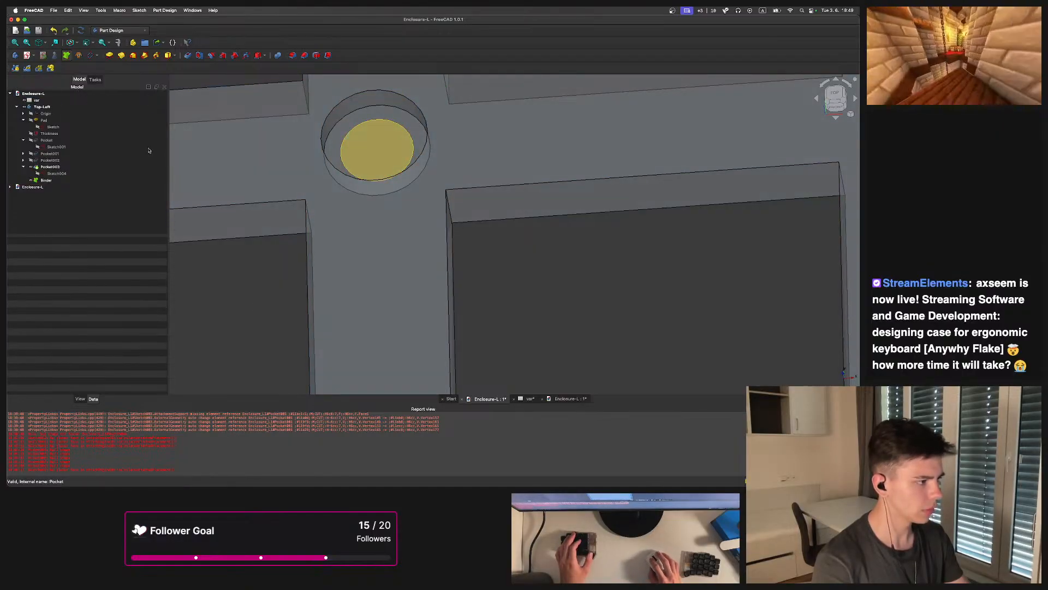
Create a pocket from the binder, trying the Two dimensions and Up to face types
{"action": "scroll", "coordinate": [203, 230], "scroll_direction": "down", "scroll_amount": 4}
{"action": "left_click", "coordinate": [46, 181]}
{"action": "scroll", "coordinate": [256, 177], "scroll_direction": "down", "scroll_amount": 5}
{"action": "middle_click_drag", "start_coordinate": [347, 189], "coordinate": [373, 207]}
{"action": "left_click", "coordinate": [187, 55]}
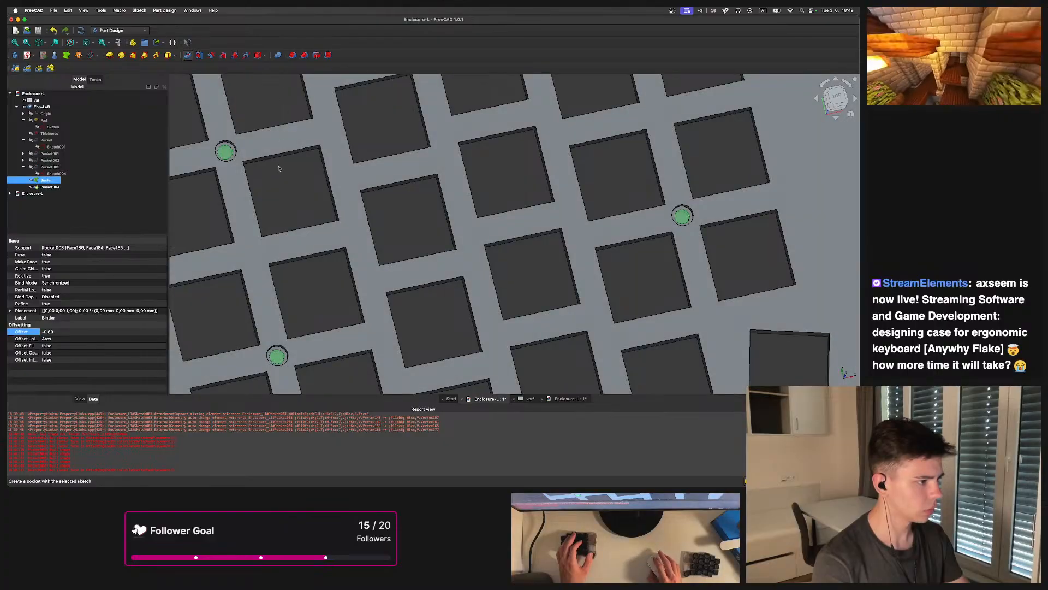
{"action": "scroll", "coordinate": [327, 153], "scroll_direction": "up", "scroll_amount": 3}
{"action": "scroll", "coordinate": [303, 140], "scroll_direction": "up", "scroll_amount": 3}
{"action": "left_click", "coordinate": [125, 130]}
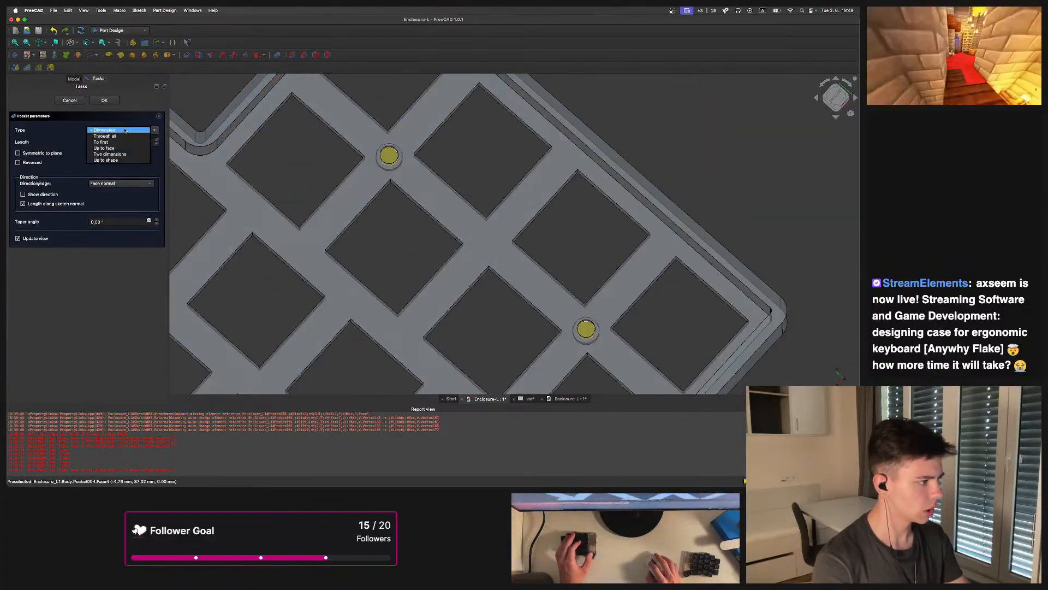
{"action": "left_click", "coordinate": [112, 154]}
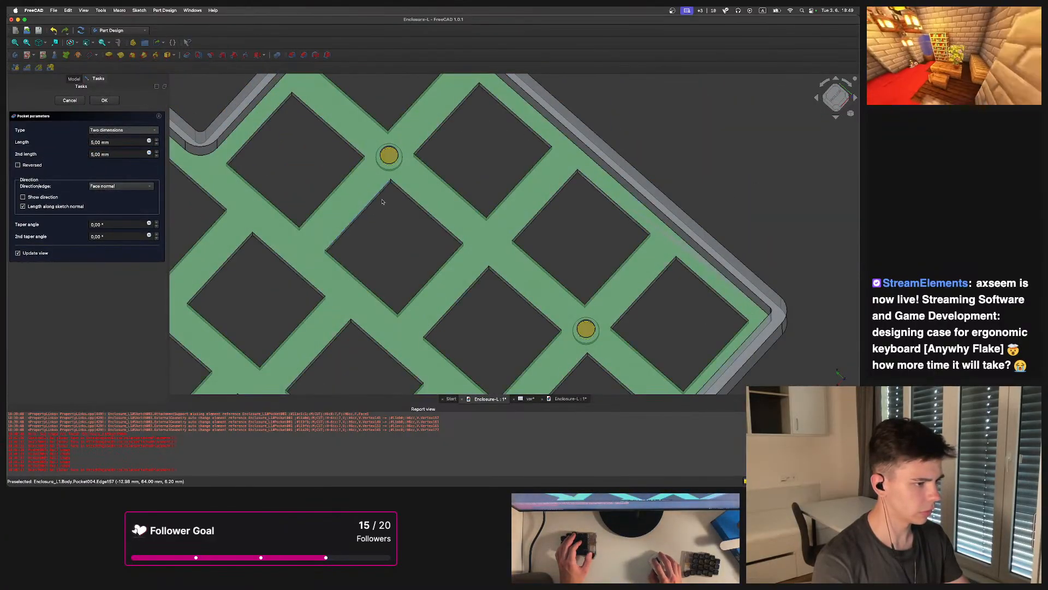
{"action": "left_click", "coordinate": [109, 131]}
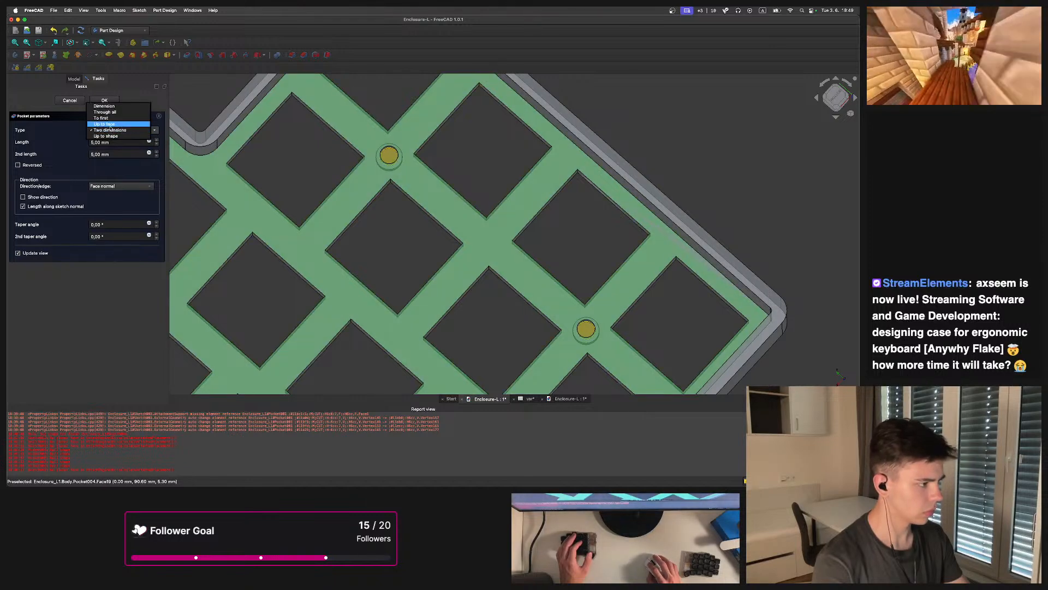
{"action": "left_click", "coordinate": [109, 124]}
{"action": "left_click", "coordinate": [347, 201]}
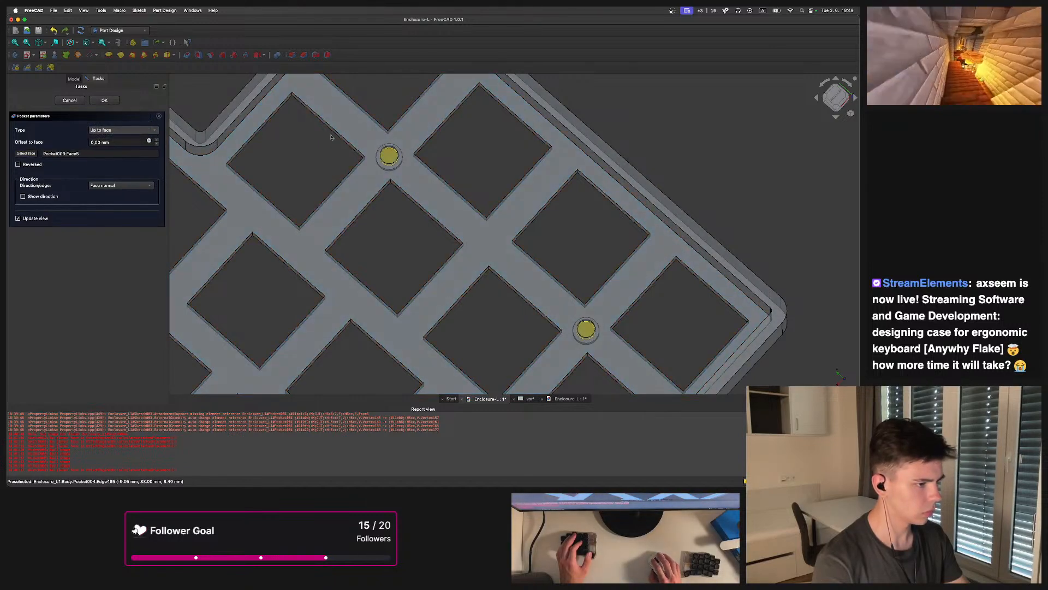
{"action": "left_click", "coordinate": [105, 101]}
Switch the pocket type to Through all and confirm the pocket
{"action": "left_click", "coordinate": [442, 262]}
{"action": "left_click", "coordinate": [110, 131]}
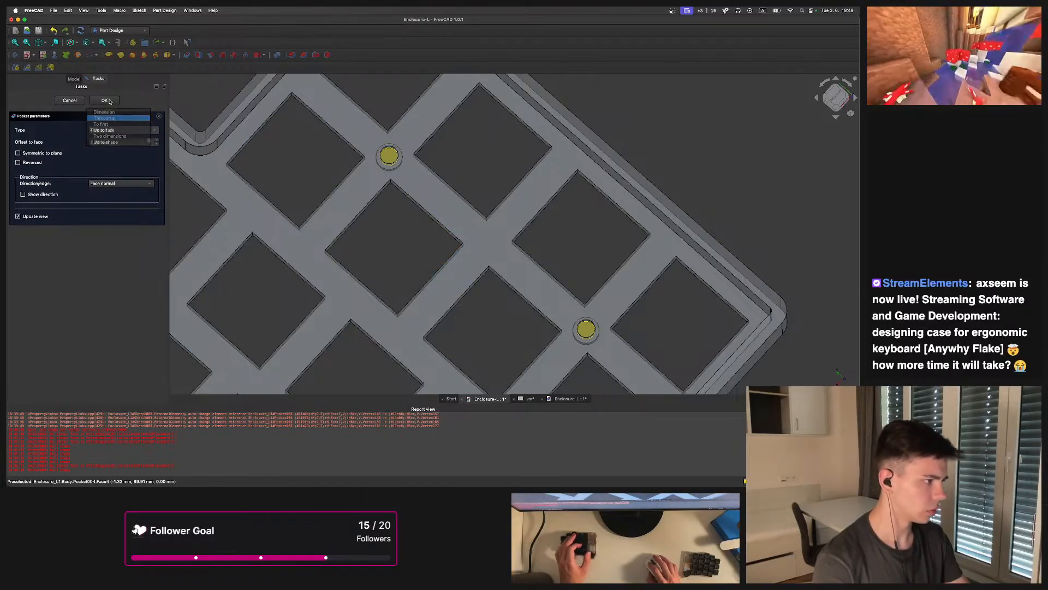
{"action": "left_click", "coordinate": [109, 118]}
{"action": "left_click", "coordinate": [105, 100]}
Measure the radii of the counterbore edge and the pocketed hole edge
{"action": "scroll", "coordinate": [528, 222], "scroll_direction": "down", "scroll_amount": 4}
{"action": "middle_click_drag", "start_coordinate": [501, 195], "coordinate": [523, 260]}
{"action": "key", "text": "2"}
{"action": "scroll", "coordinate": [432, 270], "scroll_direction": "up", "scroll_amount": 8}
{"action": "scroll", "coordinate": [448, 262], "scroll_direction": "up", "scroll_amount": 4}
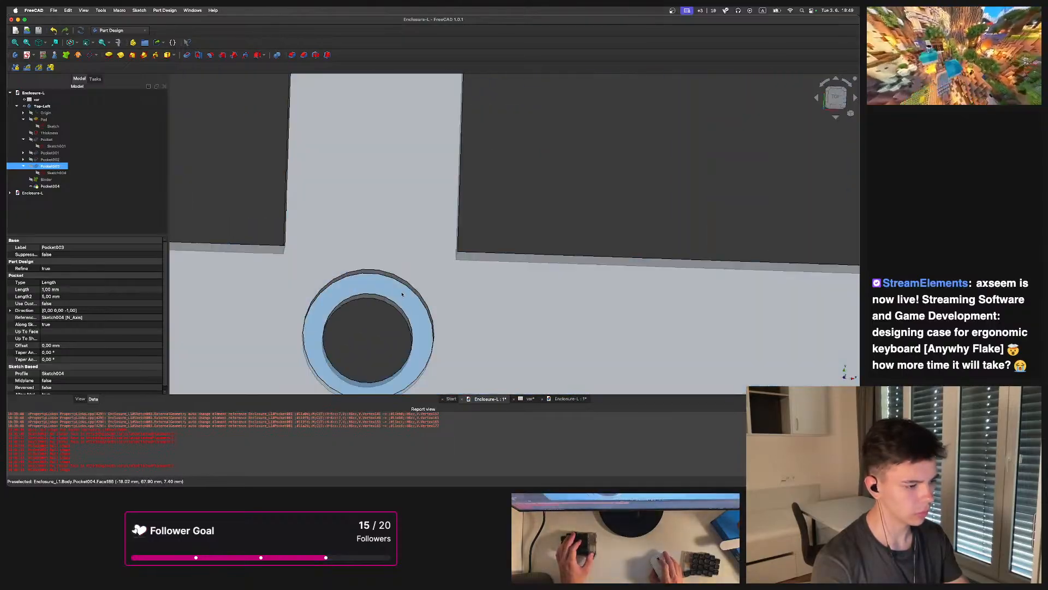
{"action": "middle_click_drag", "start_coordinate": [423, 301], "coordinate": [431, 265]}
{"action": "left_click", "coordinate": [117, 43]}
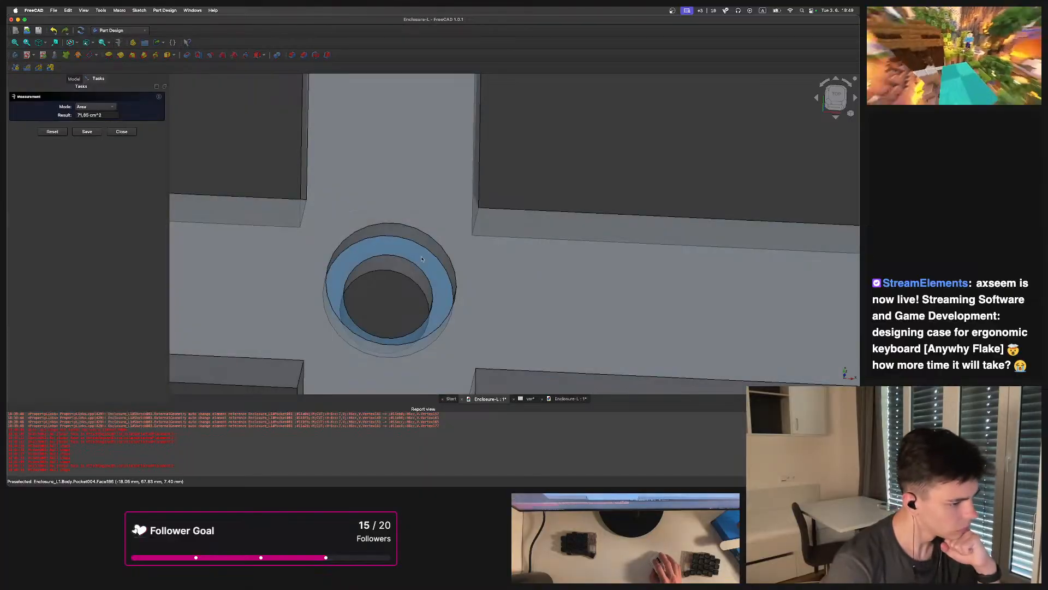
{"action": "left_click", "coordinate": [430, 287]}
{"action": "middle_click_drag", "start_coordinate": [465, 252], "coordinate": [394, 244]}
{"action": "key", "text": "Escape"}
{"action": "key", "text": "Escape"}
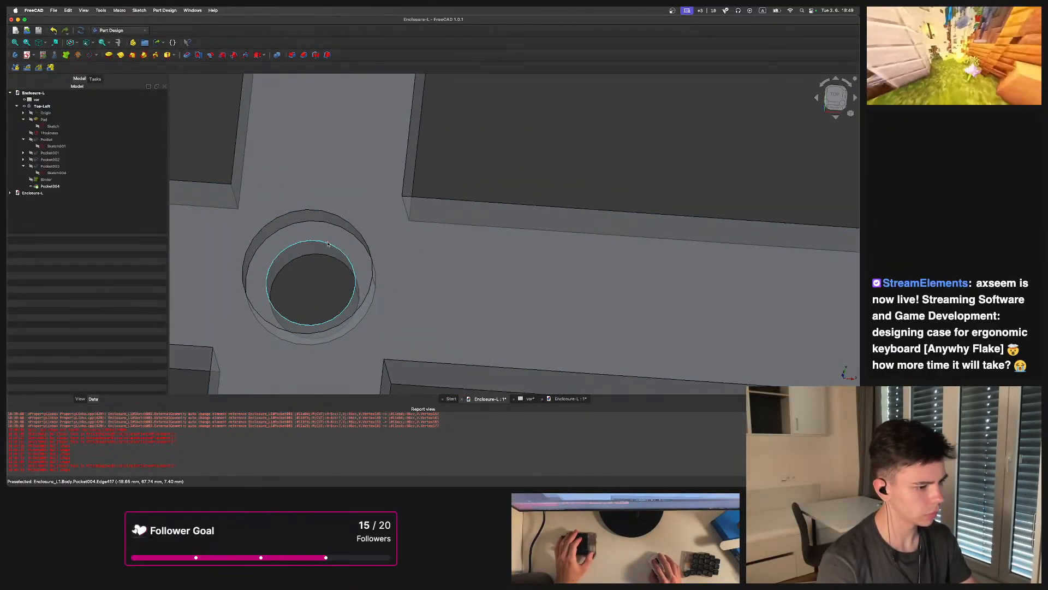
{"action": "left_click", "coordinate": [144, 44]}
{"action": "left_click", "coordinate": [341, 257]}
{"action": "middle_click_drag", "start_coordinate": [342, 257], "coordinate": [387, 255]}
{"action": "scroll", "coordinate": [387, 254], "scroll_direction": "up", "scroll_amount": 2}
{"action": "key", "text": "Escape"}
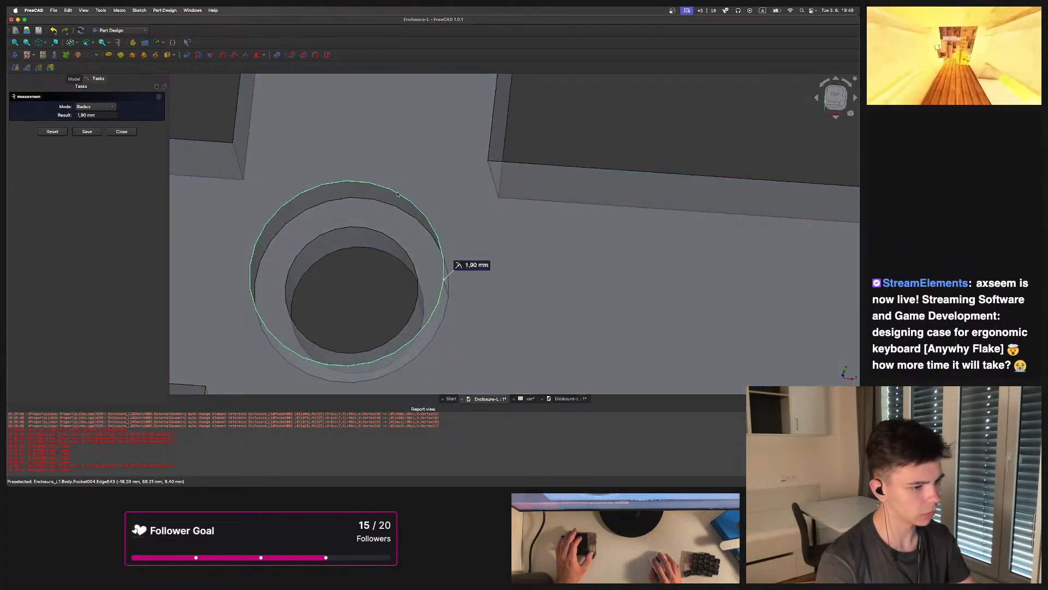
{"action": "key", "text": "Escape"}
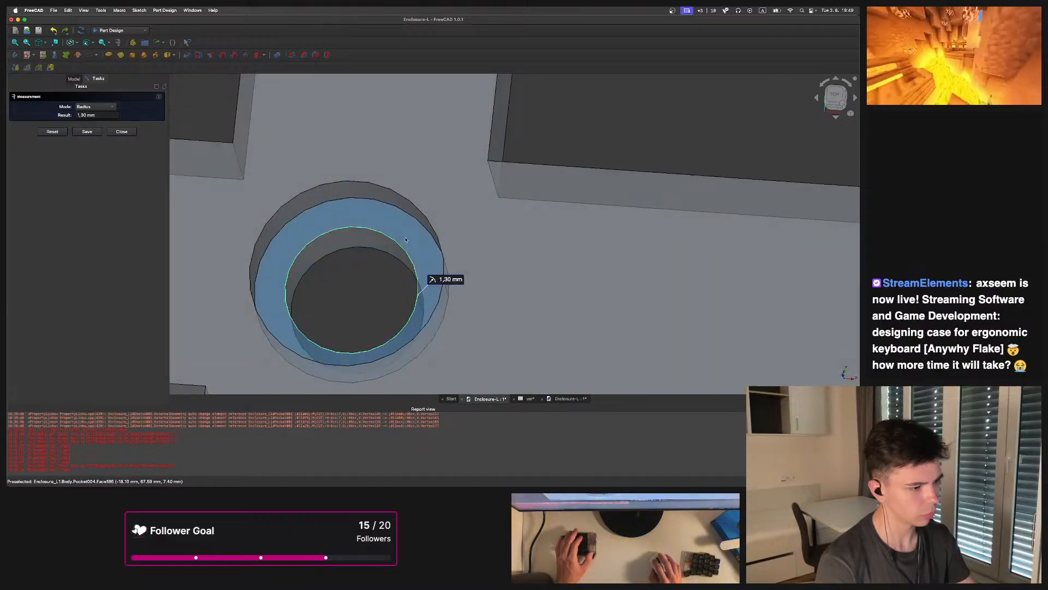
Compare the hole with the other enclosure document and the parameters spreadsheet, then close the measurement
{"action": "left_click", "coordinate": [556, 400]}
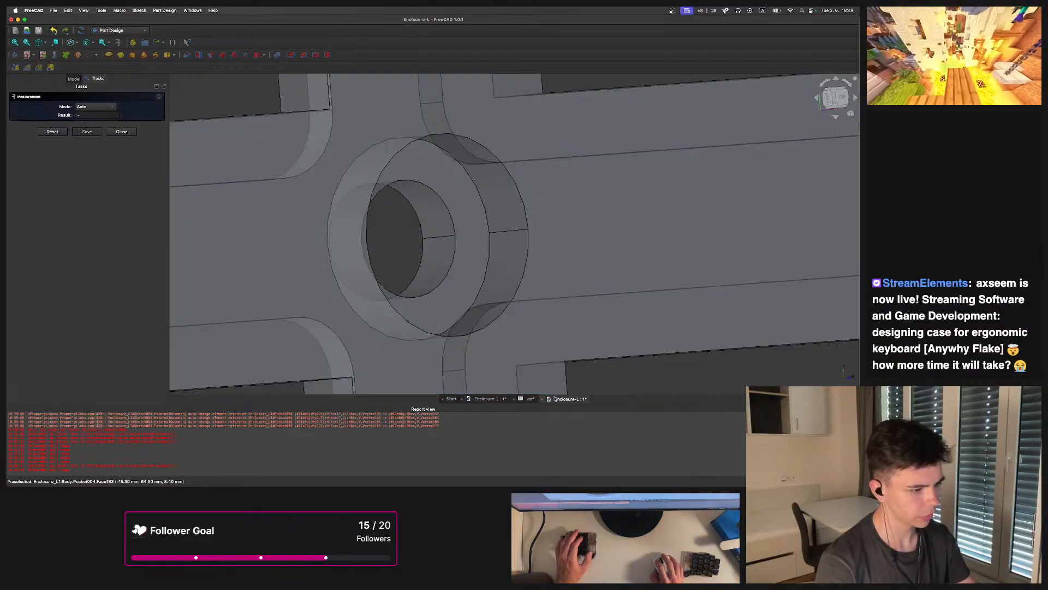
{"action": "scroll", "coordinate": [453, 229], "scroll_direction": "down", "scroll_amount": 3}
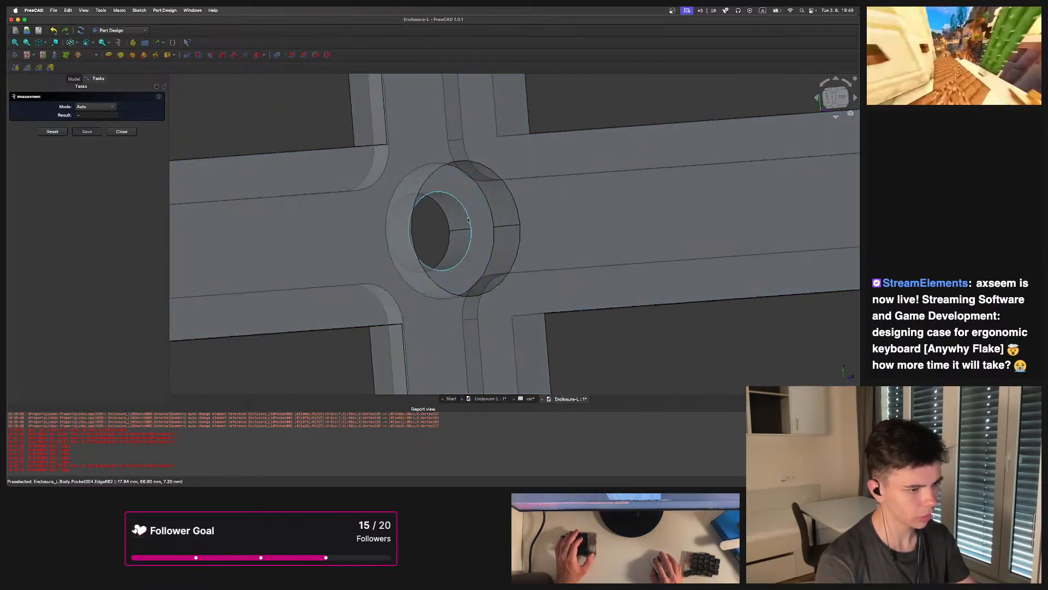
{"action": "left_click", "coordinate": [527, 399]}
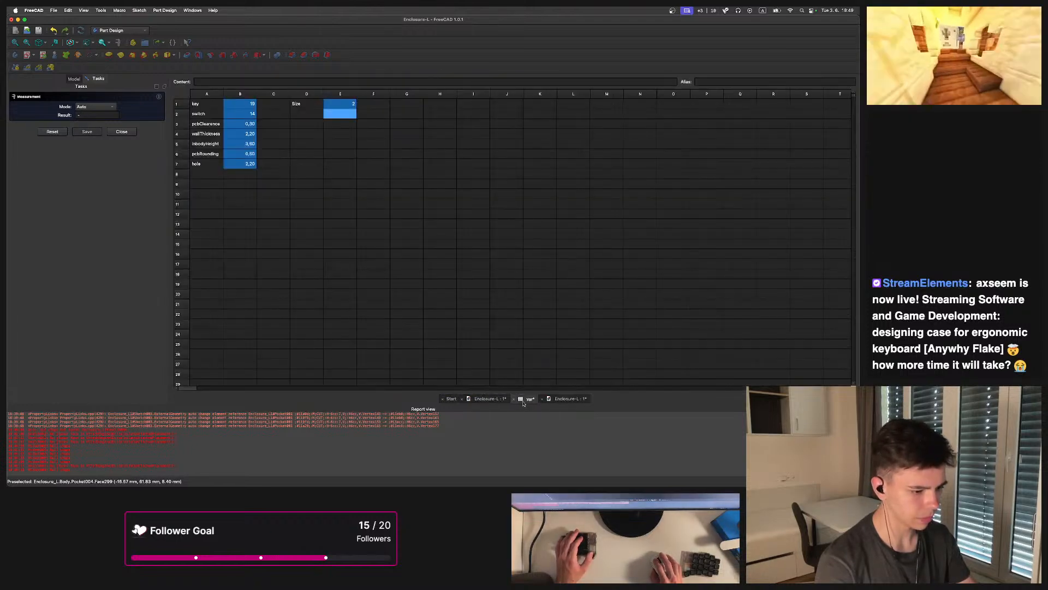
{"action": "left_click", "coordinate": [494, 399]}
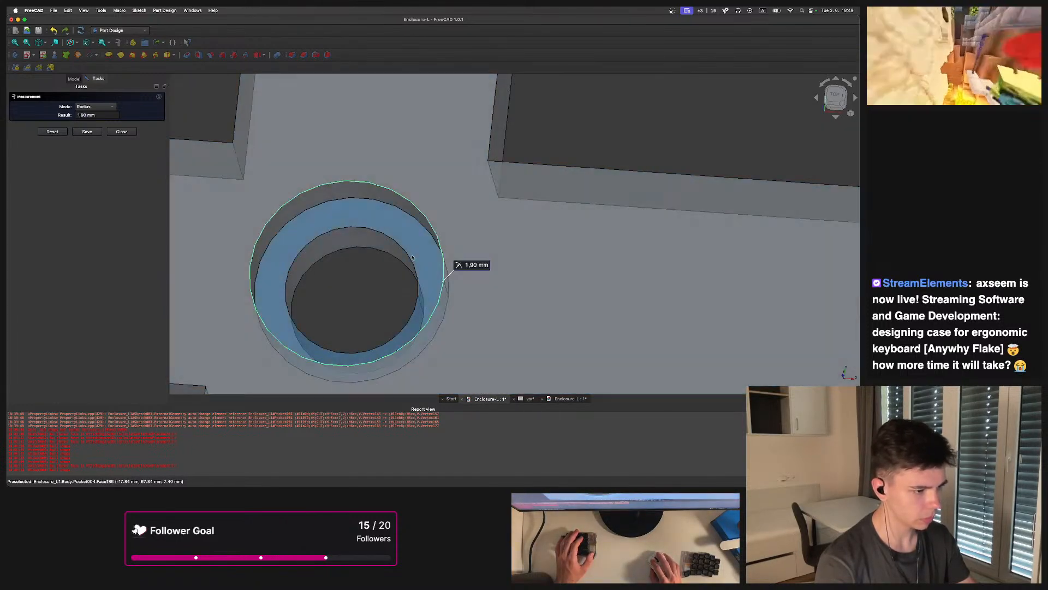
{"action": "left_click", "coordinate": [409, 260]}
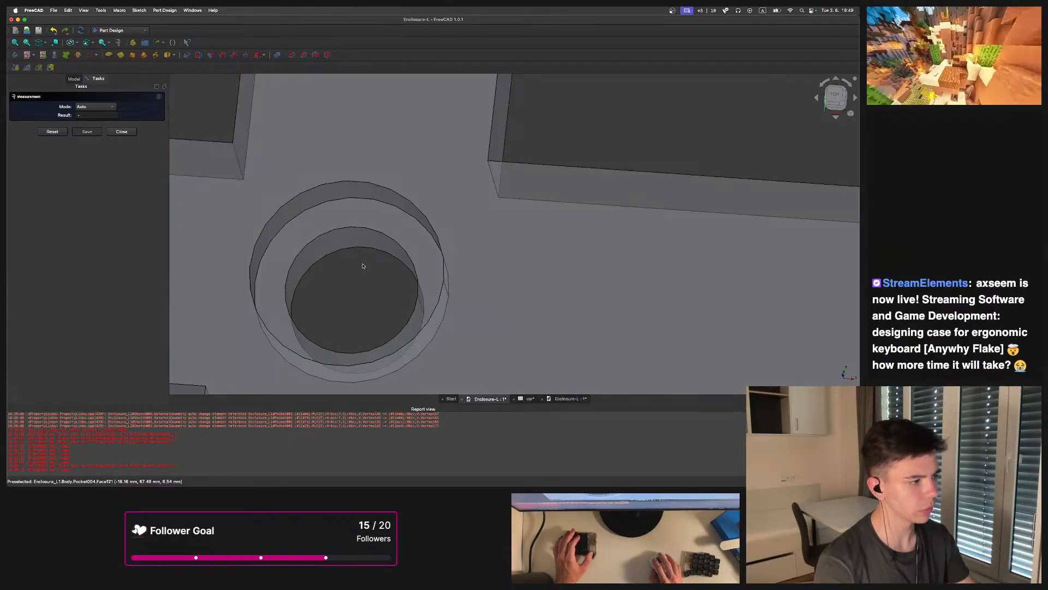
{"action": "left_click", "coordinate": [121, 131]}
Edit the binder's offset value
{"action": "left_click", "coordinate": [53, 187]}
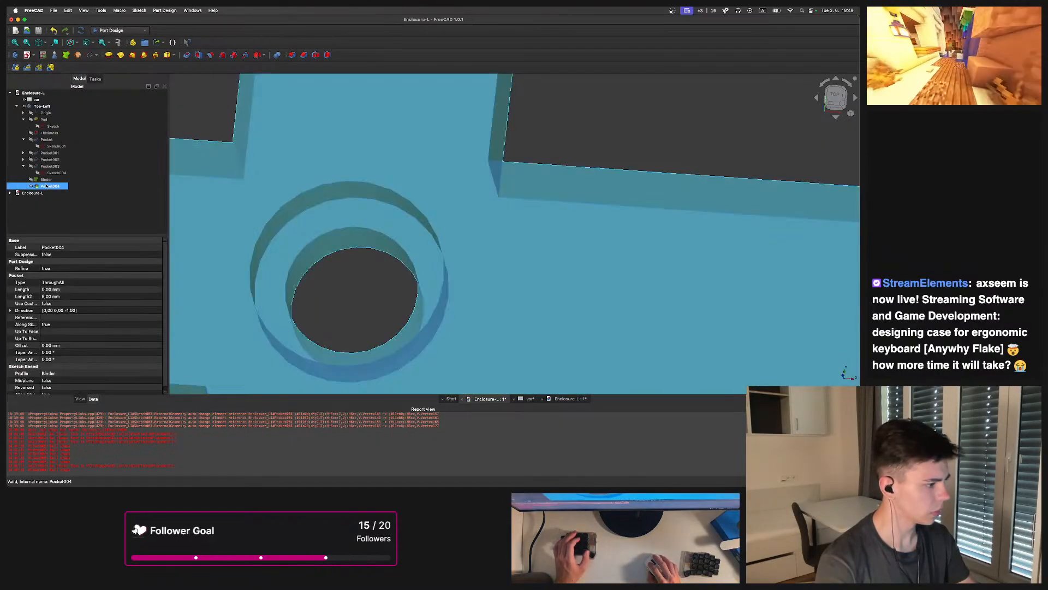
{"action": "left_click", "coordinate": [52, 180]}
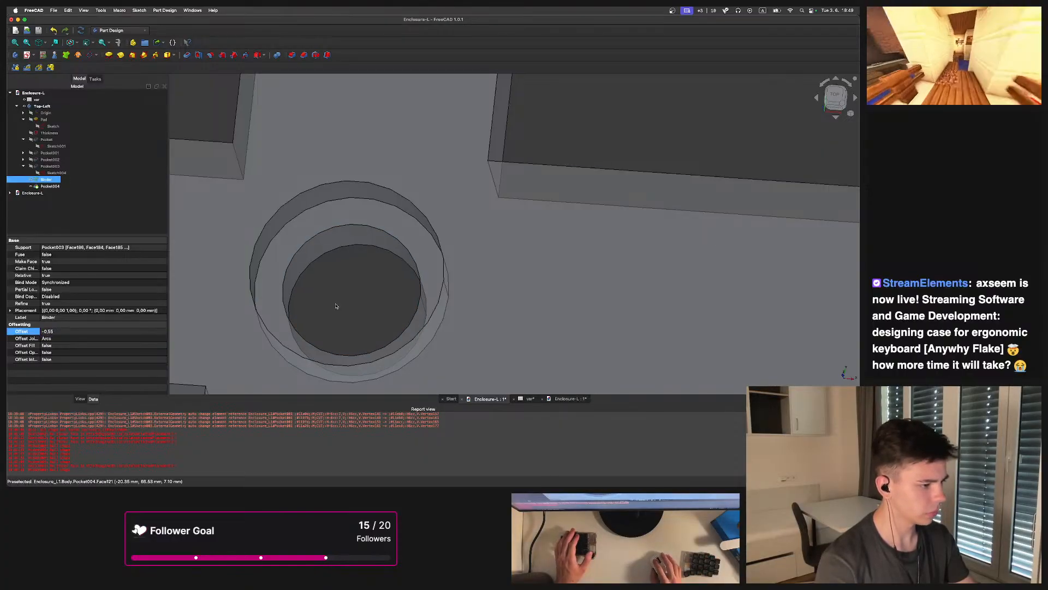
{"action": "key", "text": "BackSpace"}
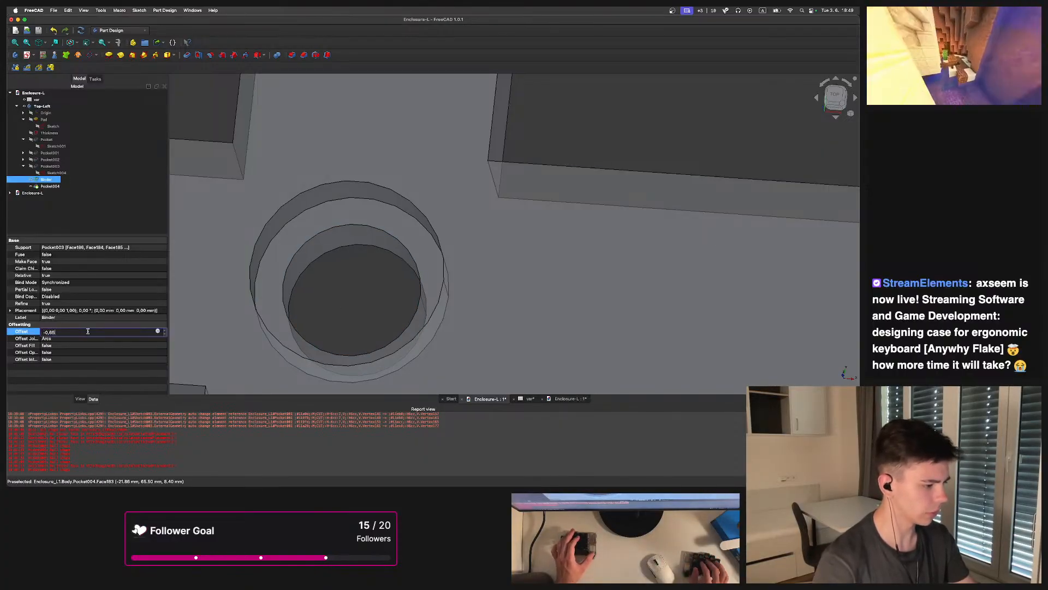
{"action": "key", "text": "Return"}
Measure the pocketed hole's edge and close the measurement
{"action": "left_click", "coordinate": [337, 299]}
{"action": "left_click", "coordinate": [118, 42]}
{"action": "left_click", "coordinate": [343, 229]}
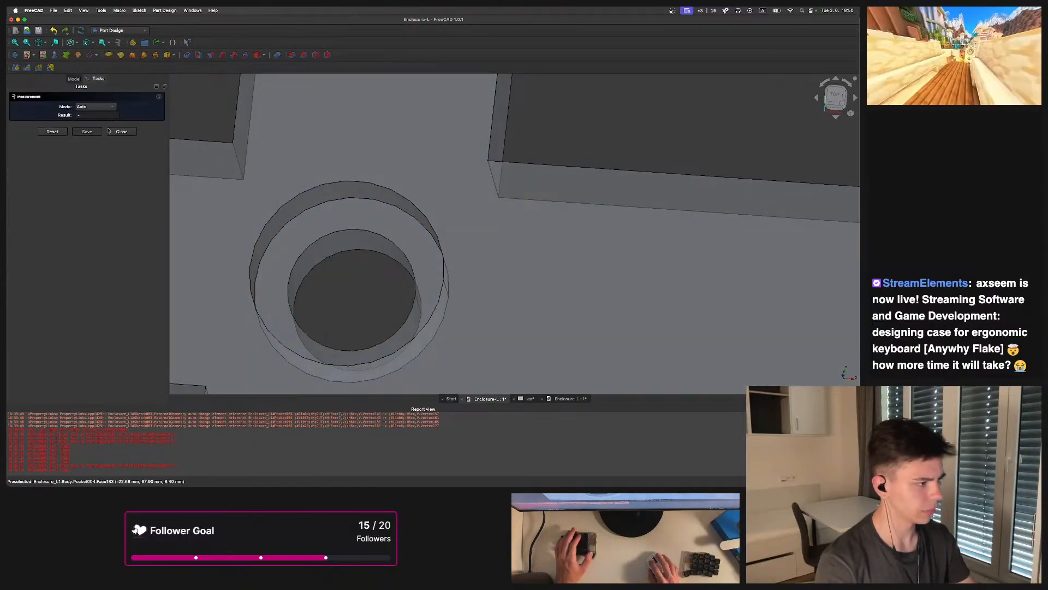
{"action": "left_click", "coordinate": [122, 131]}
Set the binder's offset to -0.7 mm
{"action": "left_click", "coordinate": [46, 179]}
{"action": "left_click", "coordinate": [63, 331]}
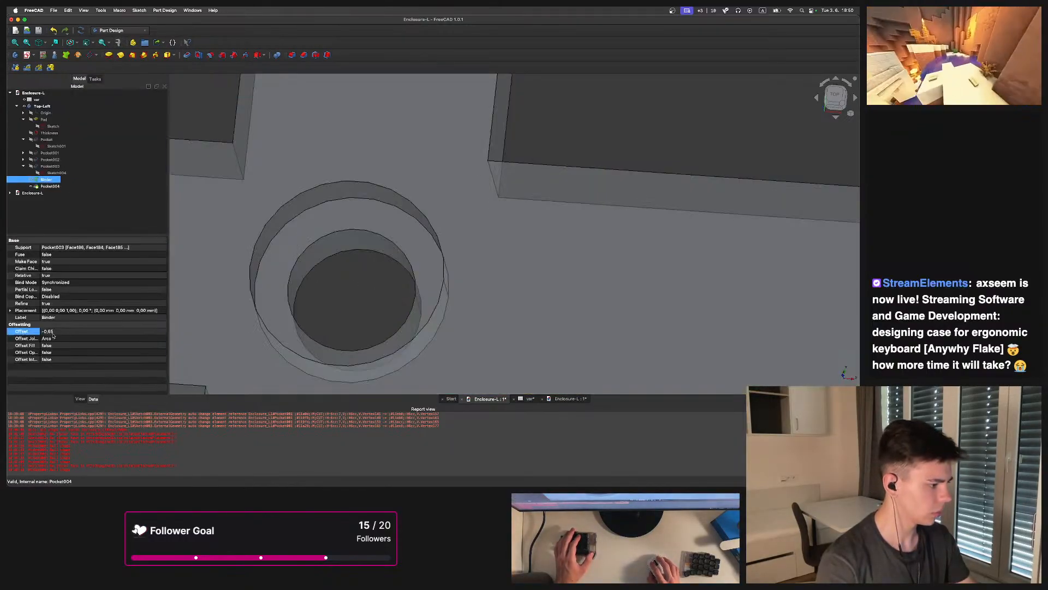
{"action": "type", "text": "-0,7"}
{"action": "key", "text": "Return"}
Measure the radius of the pocketed hole edge
{"action": "left_click", "coordinate": [342, 305]}
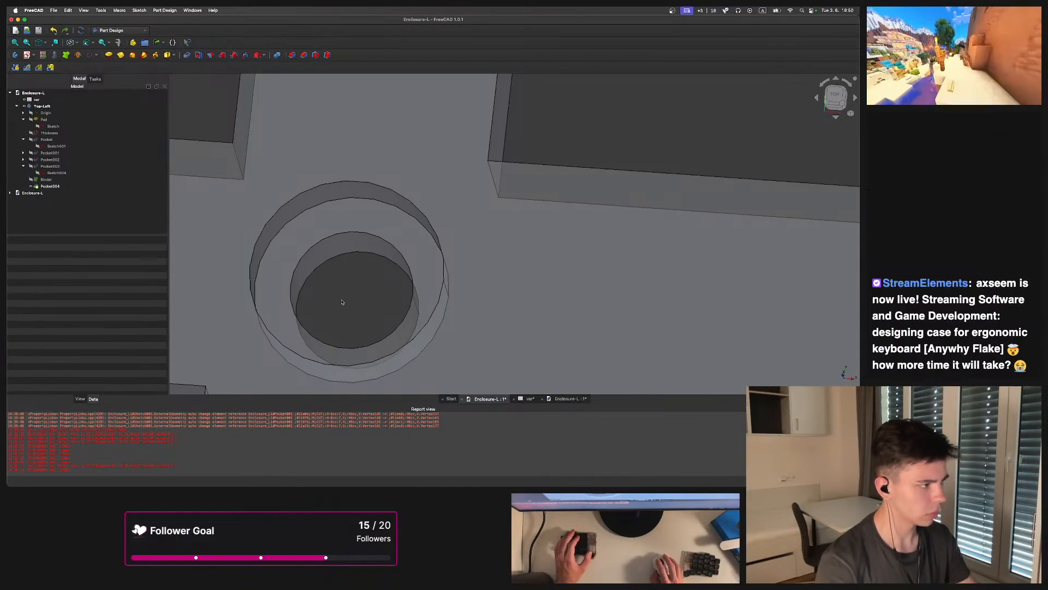
{"action": "left_click", "coordinate": [118, 42]}
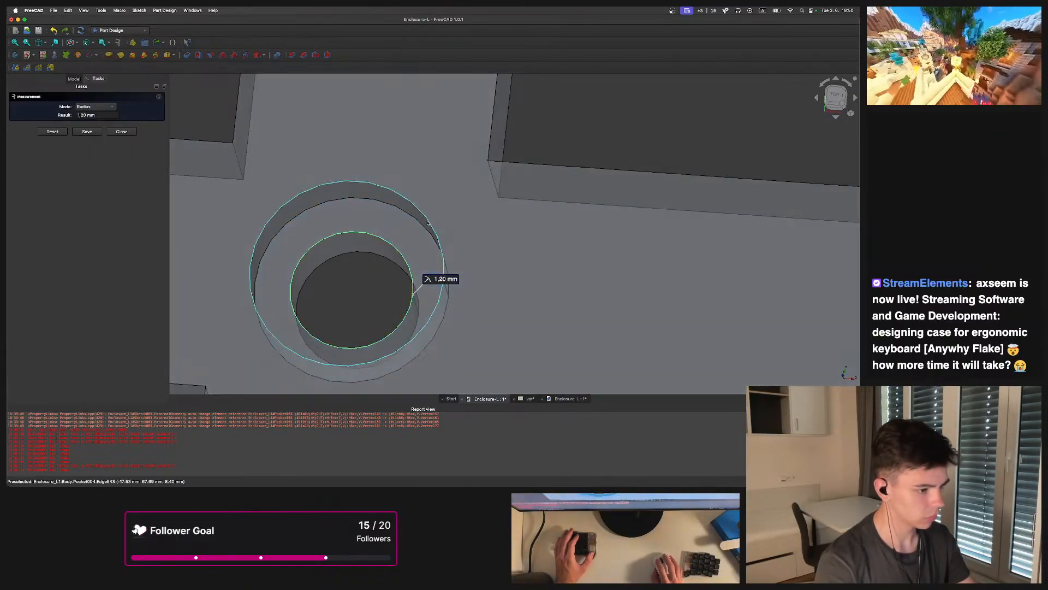
{"action": "key", "text": "Escape"}
{"action": "left_click", "coordinate": [438, 237]}
{"action": "key", "text": "Escape"}
Inspect the hole in the other enclosure document and the parameters spreadsheet again, then close the measurement
{"action": "scroll", "coordinate": [395, 267], "scroll_direction": "down", "scroll_amount": 4}
{"action": "scroll", "coordinate": [395, 267], "scroll_direction": "down", "scroll_amount": 8}
{"action": "middle_click_drag", "start_coordinate": [460, 304], "coordinate": [416, 265]}
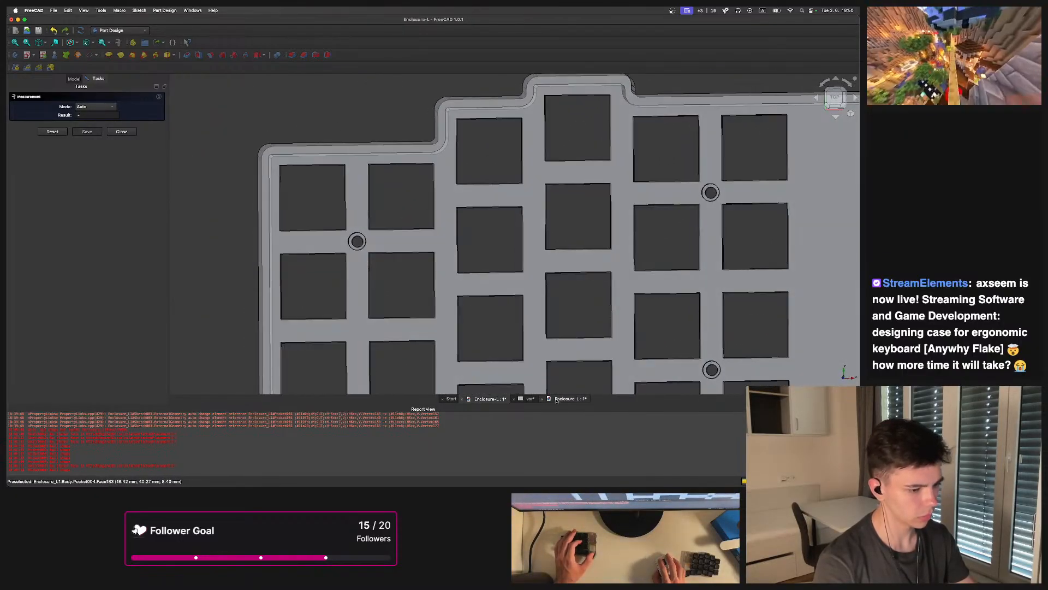
{"action": "left_click", "coordinate": [557, 400]}
{"action": "scroll", "coordinate": [474, 200], "scroll_direction": "up", "scroll_amount": 4}
{"action": "middle_click_drag", "start_coordinate": [474, 240], "coordinate": [443, 243]}
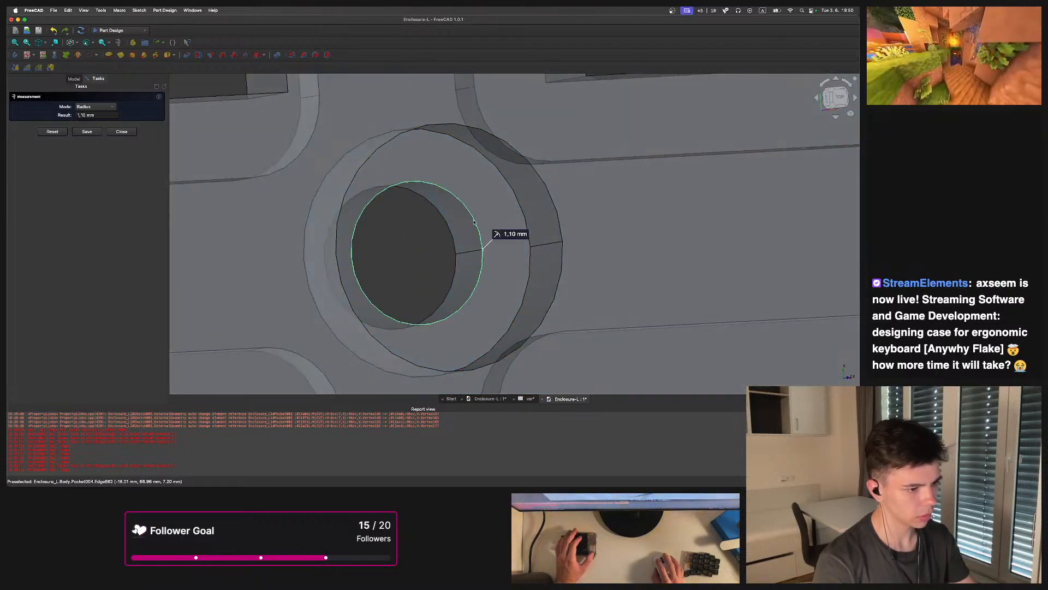
{"action": "left_click", "coordinate": [438, 273]}
{"action": "scroll", "coordinate": [438, 274], "scroll_direction": "down", "scroll_amount": 6}
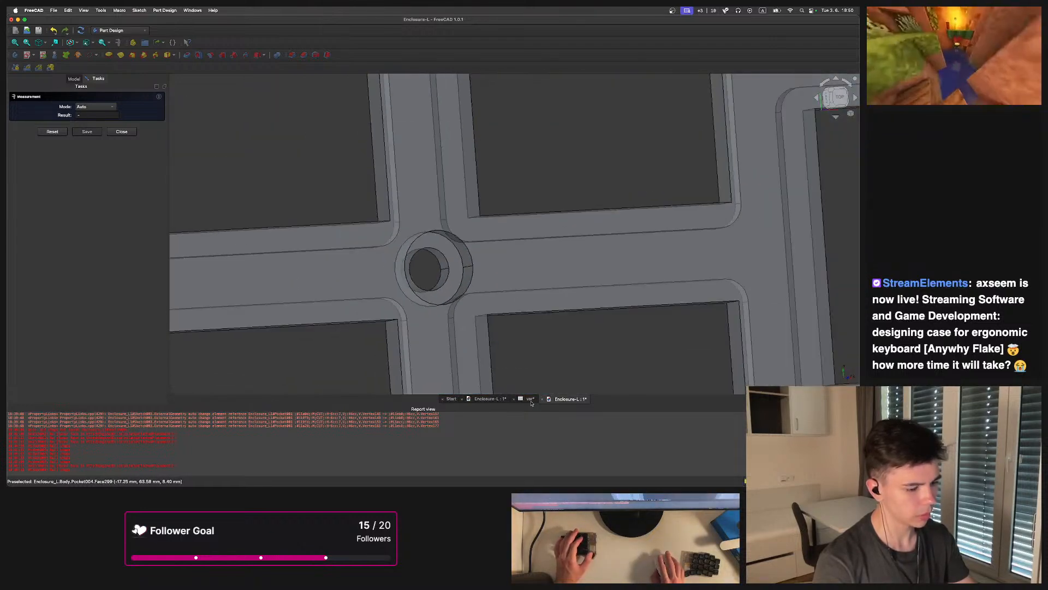
{"action": "left_click", "coordinate": [532, 400]}
{"action": "left_click", "coordinate": [491, 400]}
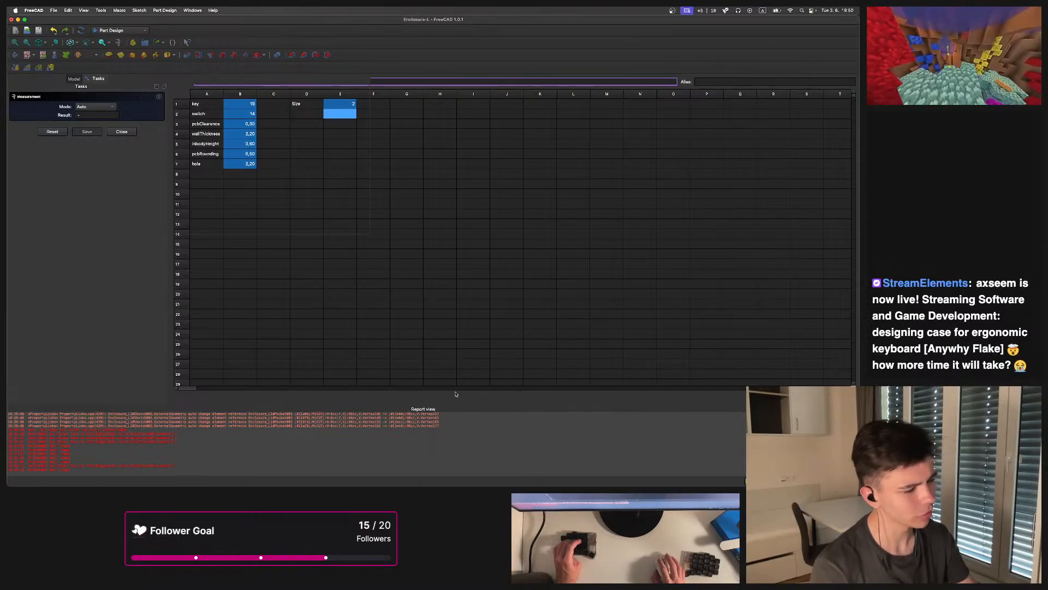
{"action": "left_click", "coordinate": [122, 133]}
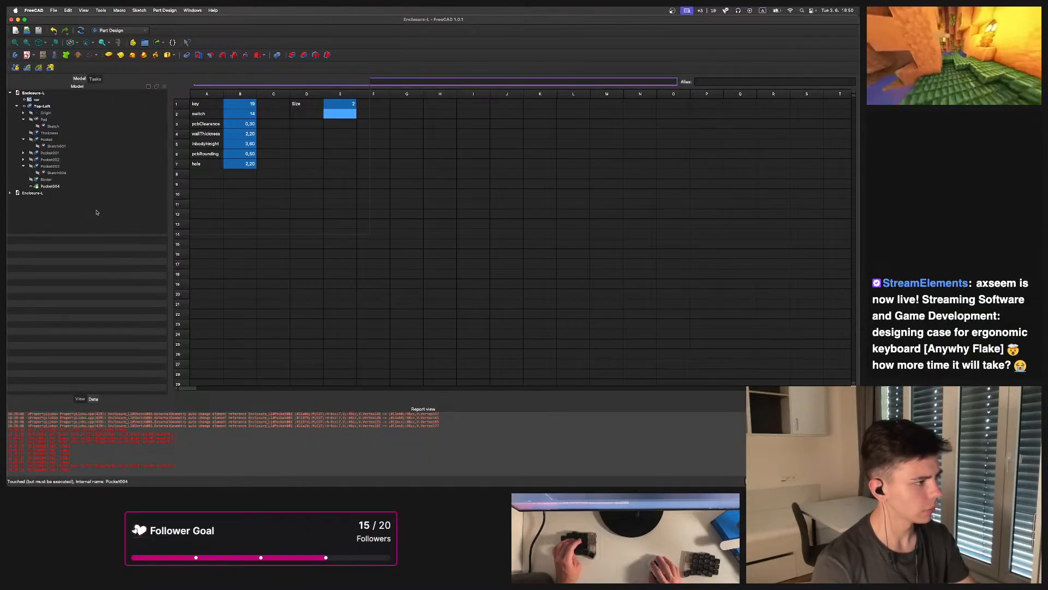
Switch between the open documents and inspect the pocketed plate
{"action": "left_click", "coordinate": [49, 187]}
{"action": "left_click", "coordinate": [532, 400]}
{"action": "left_click", "coordinate": [566, 399]}
{"action": "left_click", "coordinate": [491, 399]}
{"action": "scroll", "coordinate": [427, 294], "scroll_direction": "down", "scroll_amount": 4}
{"action": "left_click", "coordinate": [426, 259]}
{"action": "middle_click_drag", "start_coordinate": [426, 258], "coordinate": [384, 262]}
{"action": "scroll", "coordinate": [321, 215], "scroll_direction": "up", "scroll_amount": 5}
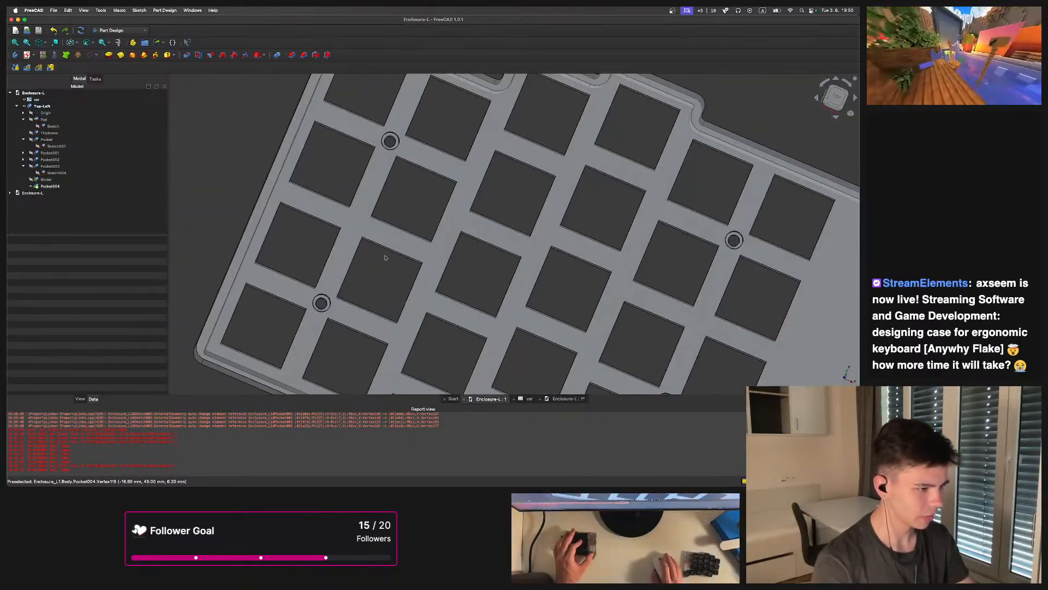
{"action": "scroll", "coordinate": [384, 140], "scroll_direction": "up", "scroll_amount": 4}
Chamfer the four edges of the recessed screw hole with equal distance, setting the size to 0.6999 mm
{"action": "left_click", "coordinate": [407, 128]}
{"action": "scroll", "coordinate": [420, 164], "scroll_direction": "down", "scroll_amount": 3}
{"action": "middle_click_drag", "start_coordinate": [431, 188], "coordinate": [322, 270]}
{"action": "middle_click_drag", "start_coordinate": [757, 363], "coordinate": [458, 245]}
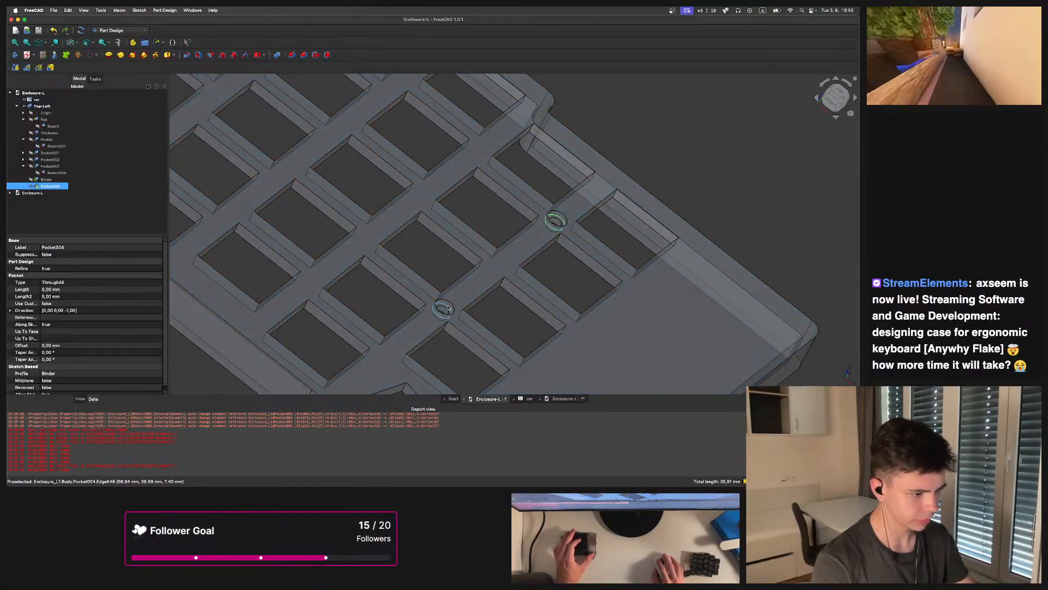
{"action": "scroll", "coordinate": [449, 311], "scroll_direction": "down", "scroll_amount": 5}
{"action": "scroll", "coordinate": [395, 244], "scroll_direction": "up", "scroll_amount": 9}
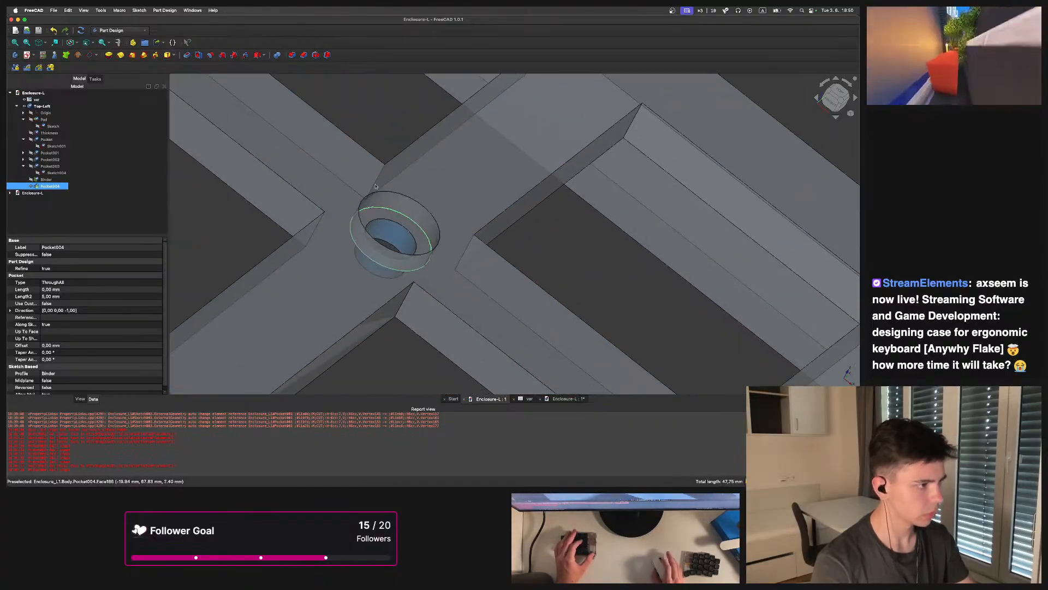
{"action": "left_click", "coordinate": [303, 55]}
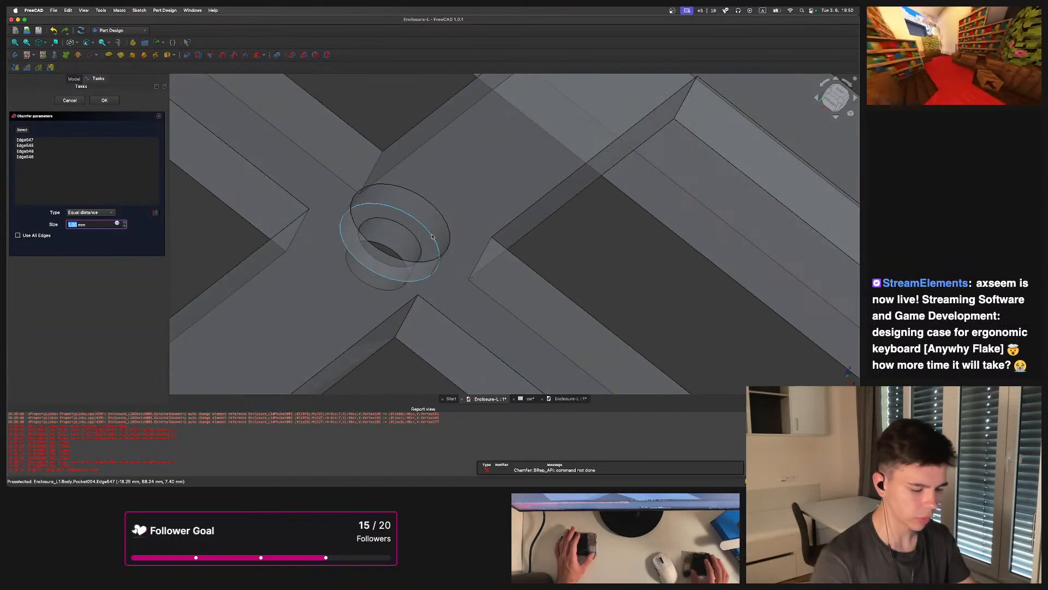
{"action": "type", "text": "2"}
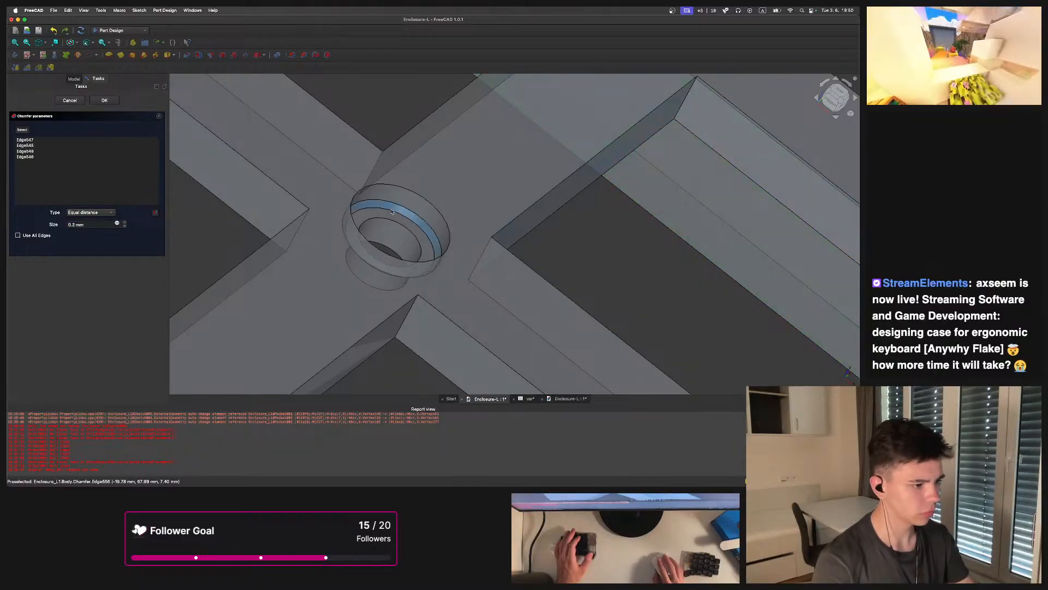
{"action": "scroll", "coordinate": [387, 222], "scroll_direction": "up", "scroll_amount": 4}
{"action": "key", "text": "Delete"}
{"action": "type", "text": "4"}
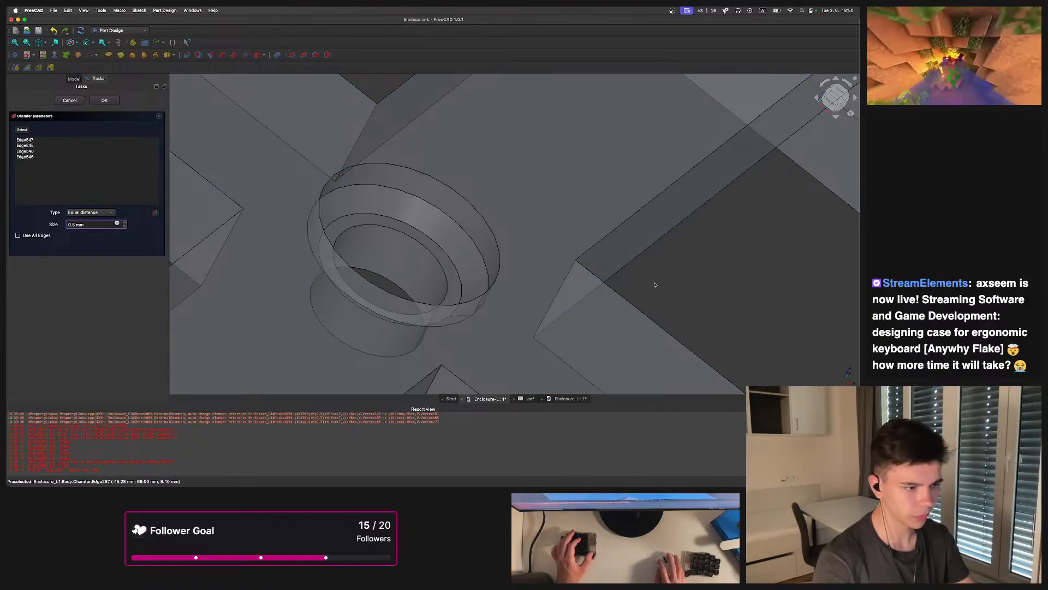
{"action": "type", "text": "99"}
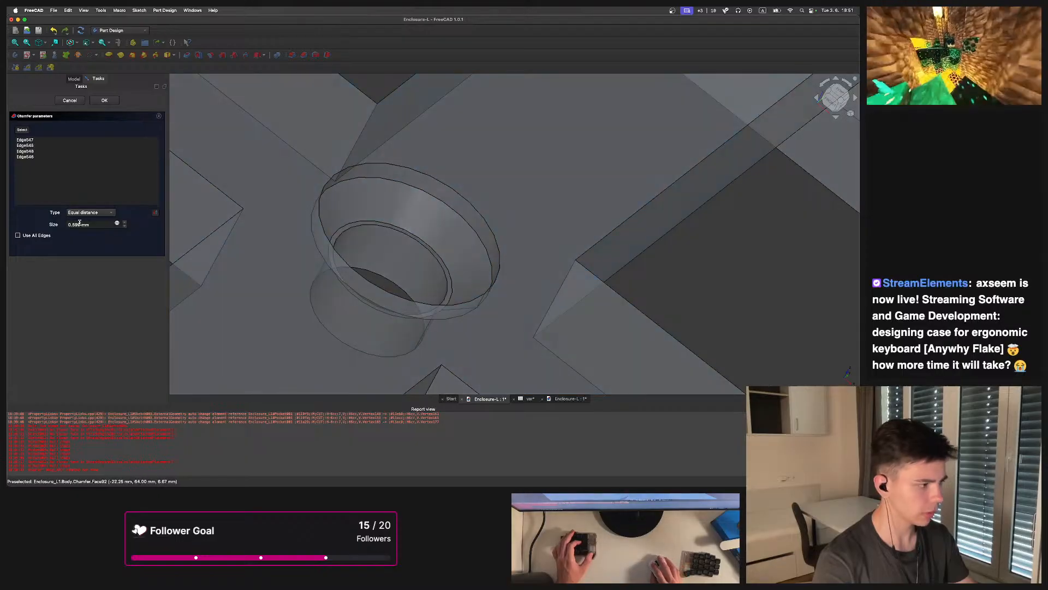
{"action": "key", "text": "BackSpace"}
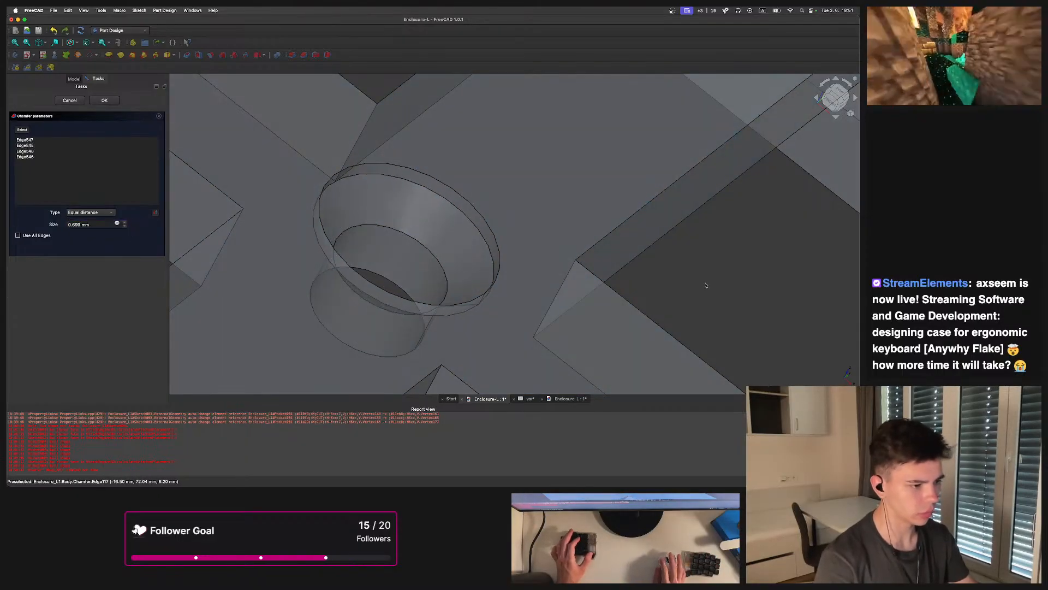
Inspect the chamfered hole from several angles and confirm the chamfer
{"action": "scroll", "coordinate": [351, 268], "scroll_direction": "up", "scroll_amount": 3}
{"action": "scroll", "coordinate": [351, 268], "scroll_direction": "down", "scroll_amount": 10}
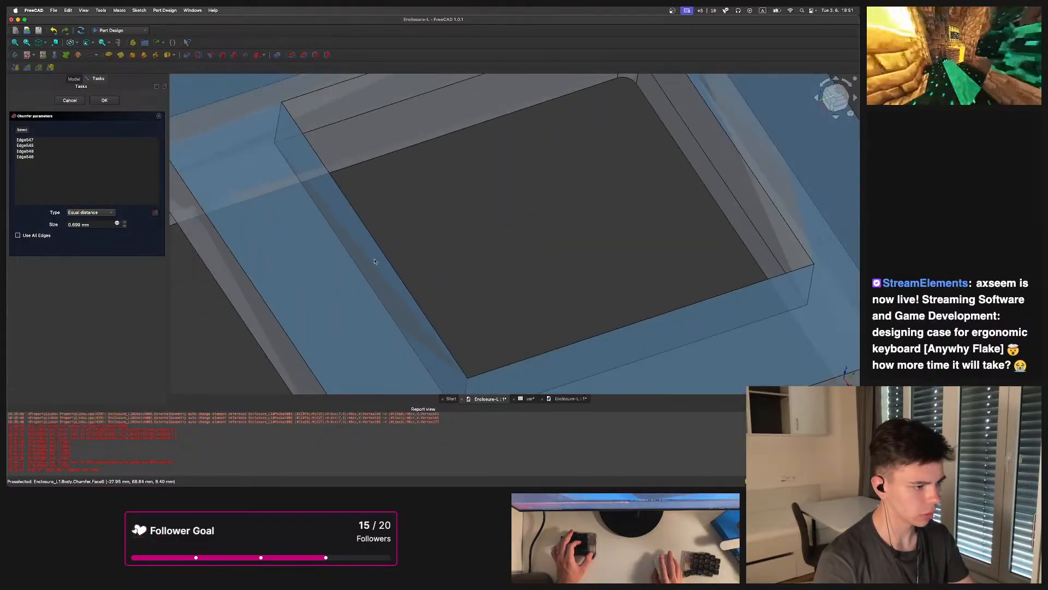
{"action": "middle_click_drag", "start_coordinate": [388, 267], "coordinate": [398, 226]}
{"action": "scroll", "coordinate": [391, 238], "scroll_direction": "up", "scroll_amount": 4}
{"action": "scroll", "coordinate": [395, 236], "scroll_direction": "up", "scroll_amount": 5}
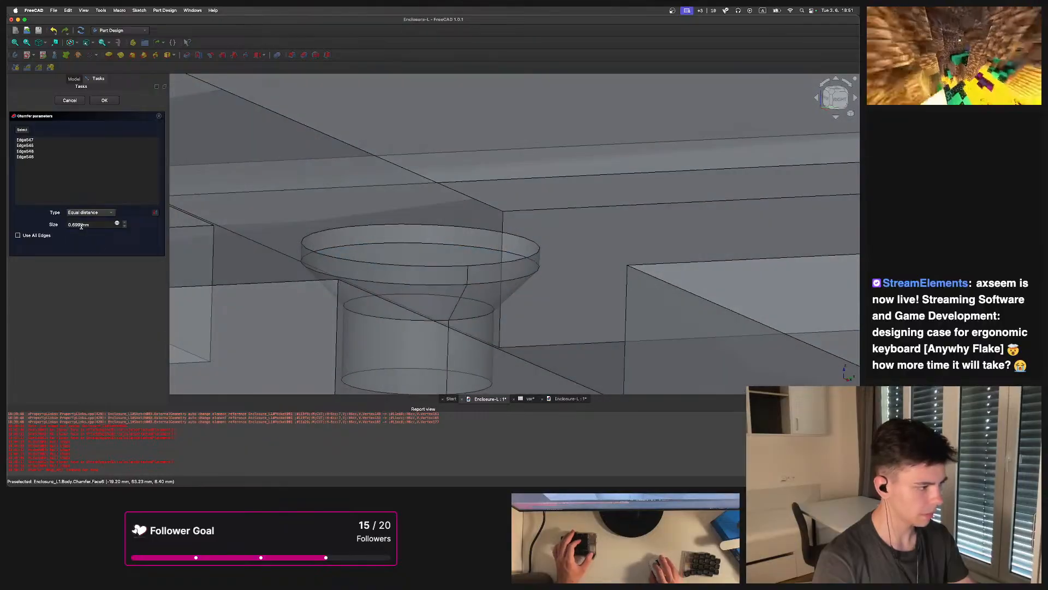
{"action": "scroll", "coordinate": [494, 164], "scroll_direction": "down", "scroll_amount": 8}
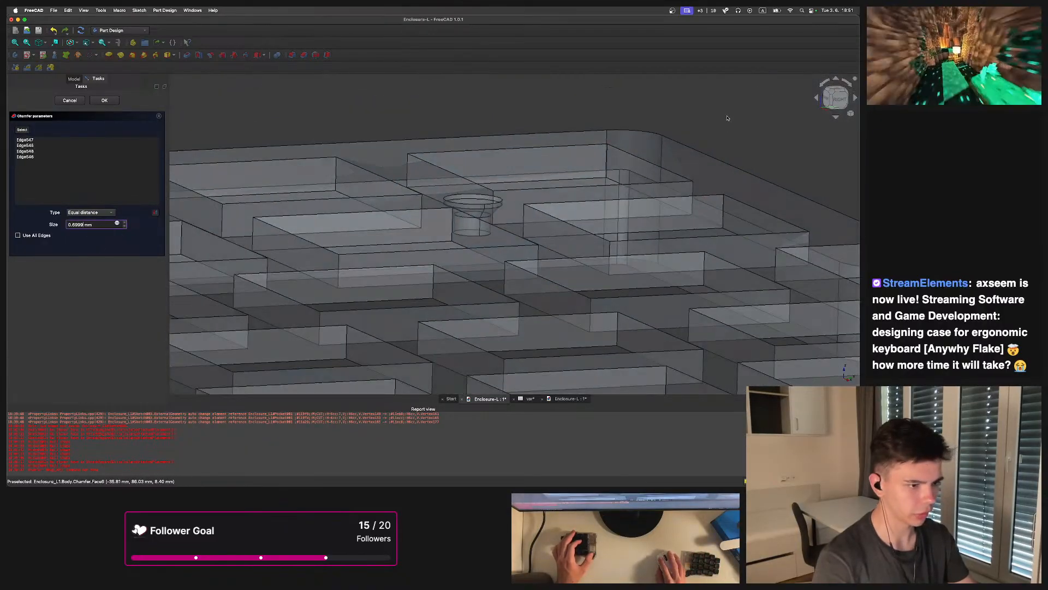
{"action": "scroll", "coordinate": [513, 183], "scroll_direction": "up", "scroll_amount": 7}
{"action": "middle_click_drag", "start_coordinate": [440, 209], "coordinate": [430, 146]}
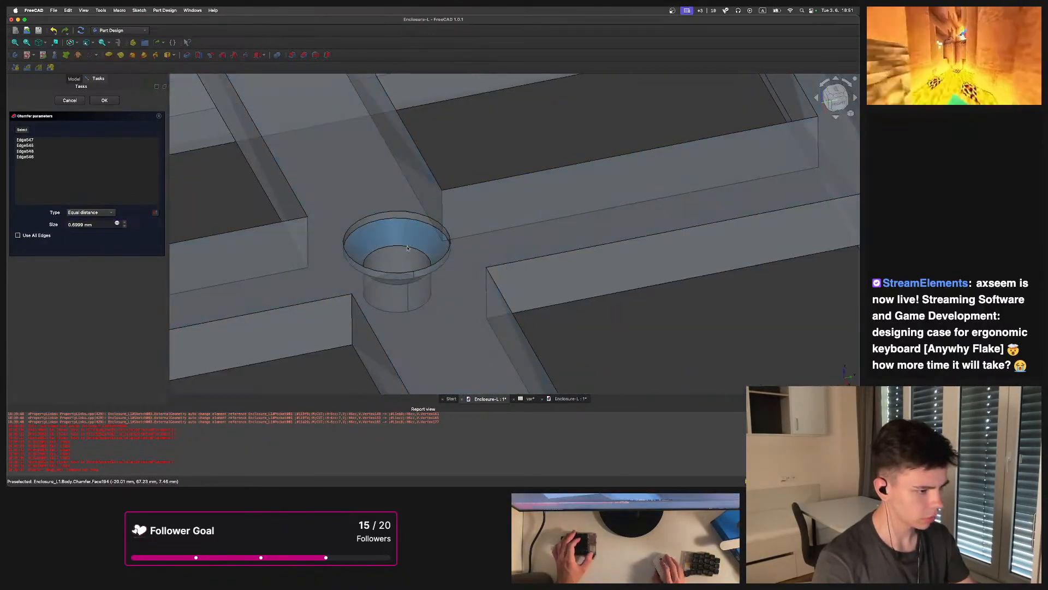
{"action": "scroll", "coordinate": [404, 254], "scroll_direction": "up", "scroll_amount": 3}
{"action": "middle_click_drag", "start_coordinate": [410, 255], "coordinate": [431, 295]}
{"action": "scroll", "coordinate": [430, 296], "scroll_direction": "down", "scroll_amount": 5}
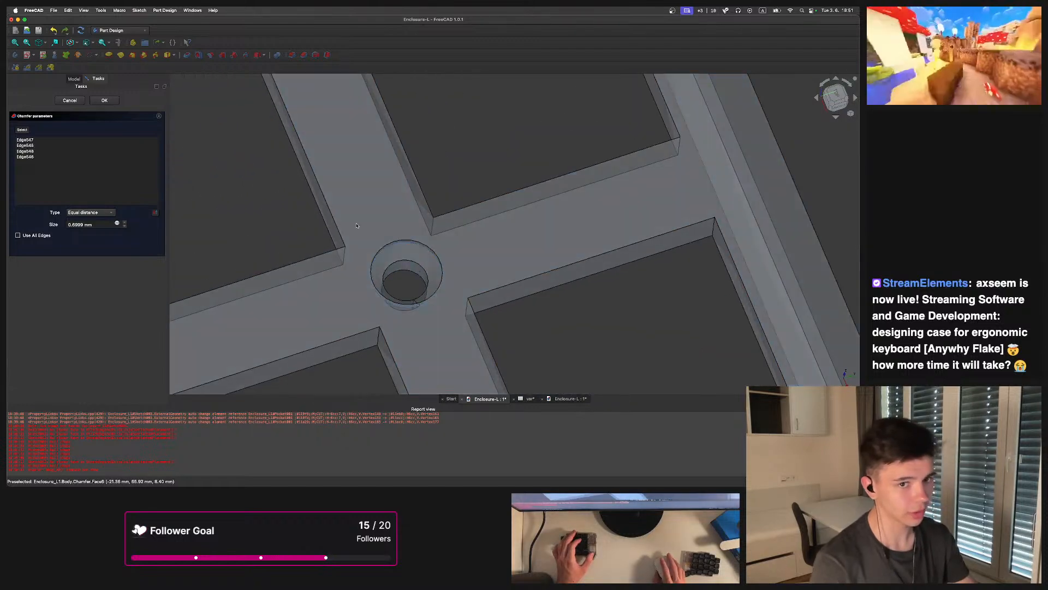
{"action": "left_click", "coordinate": [107, 105]}
Open the first Pocket feature's parameters to review them and close without changes
{"action": "scroll", "coordinate": [471, 287], "scroll_direction": "down", "scroll_amount": 12}
{"action": "middle_click_drag", "start_coordinate": [530, 328], "coordinate": [348, 220], "text": "shift"}
{"action": "scroll", "coordinate": [347, 221], "scroll_direction": "up", "scroll_amount": 5}
{"action": "middle_click_drag", "start_coordinate": [417, 243], "coordinate": [393, 222]}
{"action": "scroll", "coordinate": [385, 248], "scroll_direction": "down", "scroll_amount": 5}
{"action": "mouse_move", "coordinate": [491, 262]}
{"action": "middle_mouse_down", "text": "shift"}
{"action": "mouse_move", "coordinate": [431, 281]}
{"action": "mouse_move", "coordinate": [364, 325]}
{"action": "mouse_move", "coordinate": [284, 262]}
{"action": "mouse_move", "coordinate": [180, 208]}
{"action": "middle_mouse_up", "text": "shift"}
{"action": "left_click", "coordinate": [55, 147]}
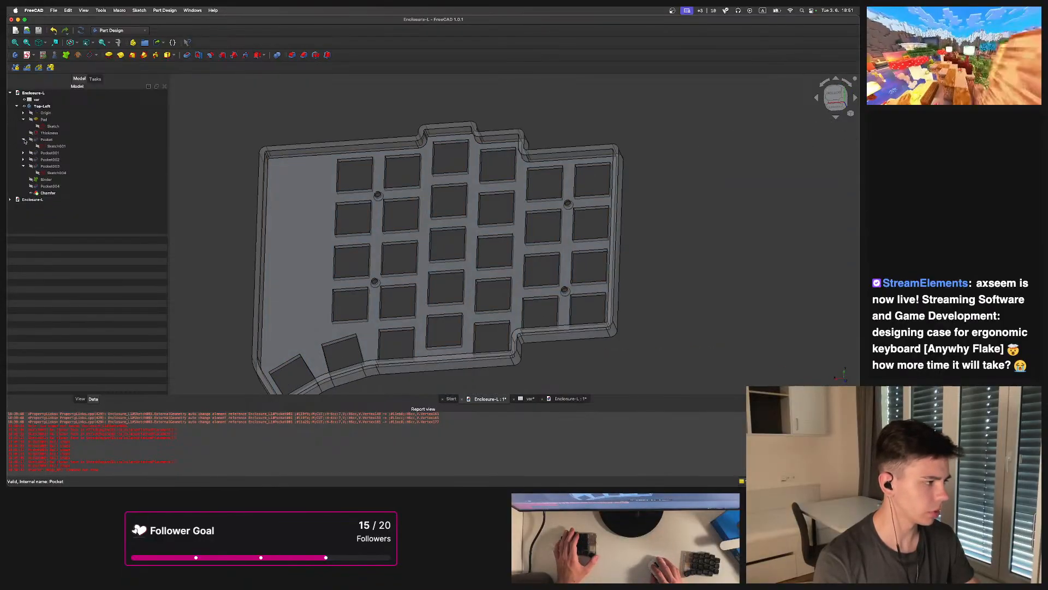
{"action": "double_click", "coordinate": [25, 141]}
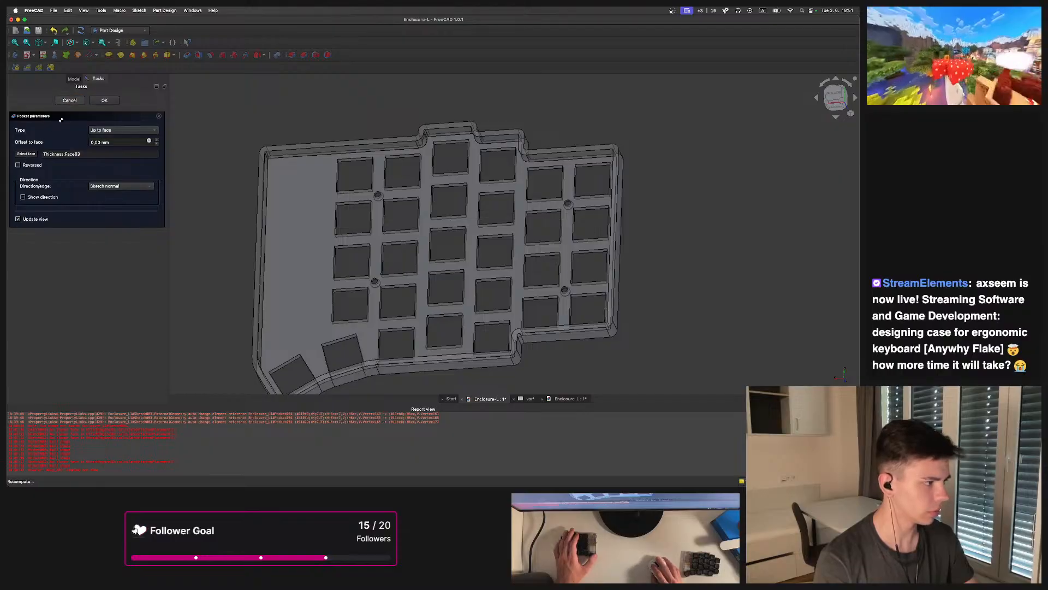
{"action": "left_click", "coordinate": [76, 101]}
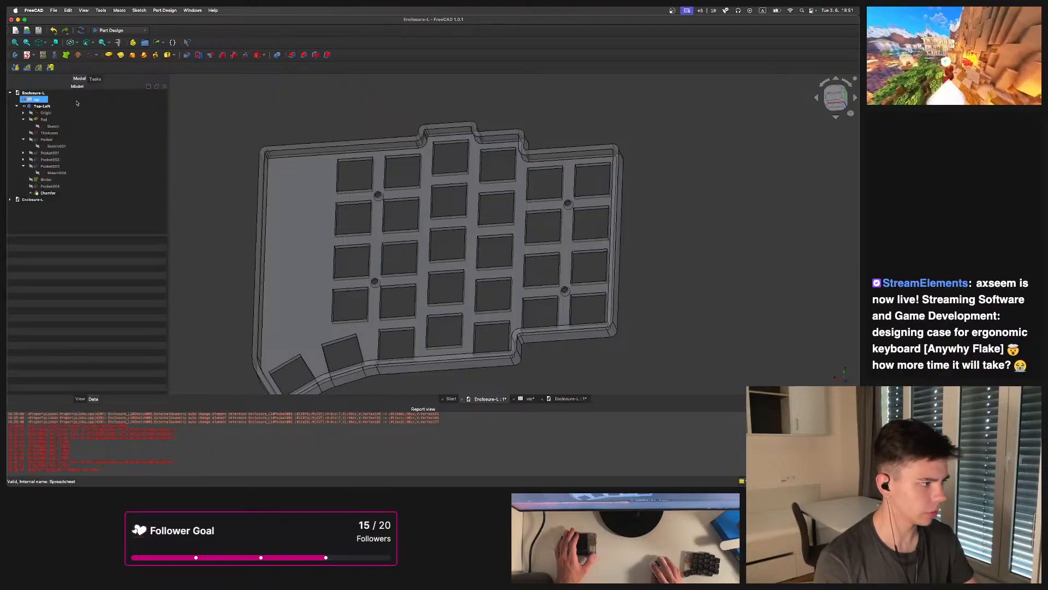
{"action": "double_click", "coordinate": [24, 140]}
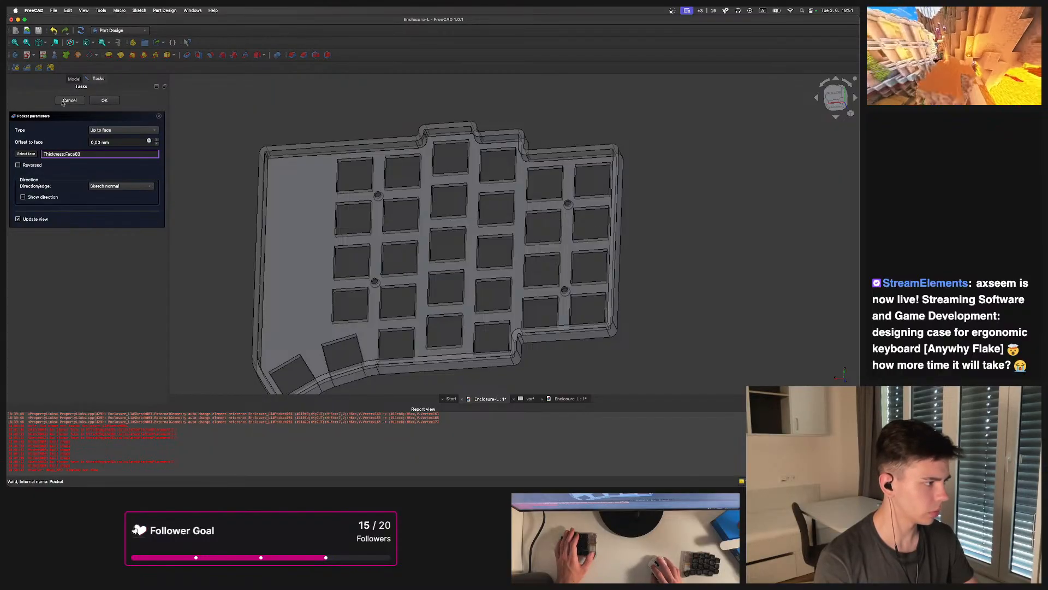
{"action": "key", "text": "Escape"}
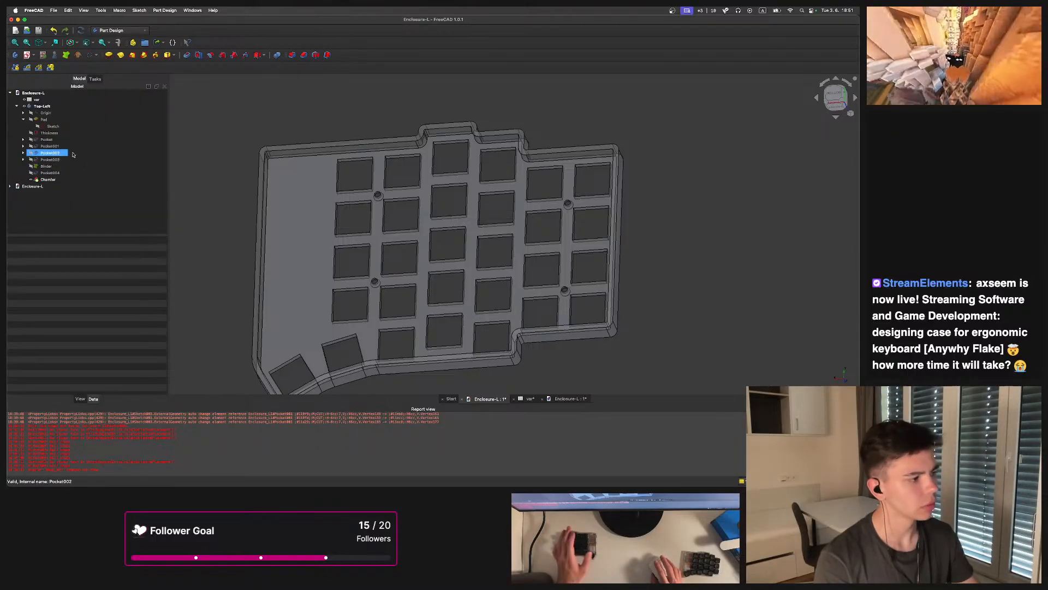
Create a sub-shape binder from the key switch cutout sketch, align the view to it and select the new binder
{"action": "left_click", "coordinate": [49, 146]}
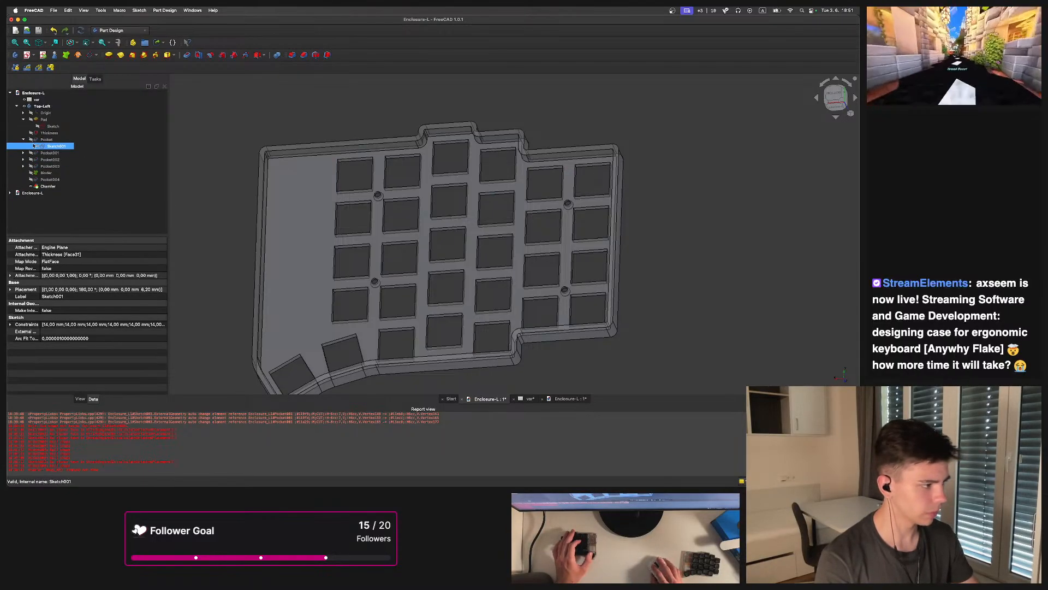
{"action": "left_click", "coordinate": [55, 42]}
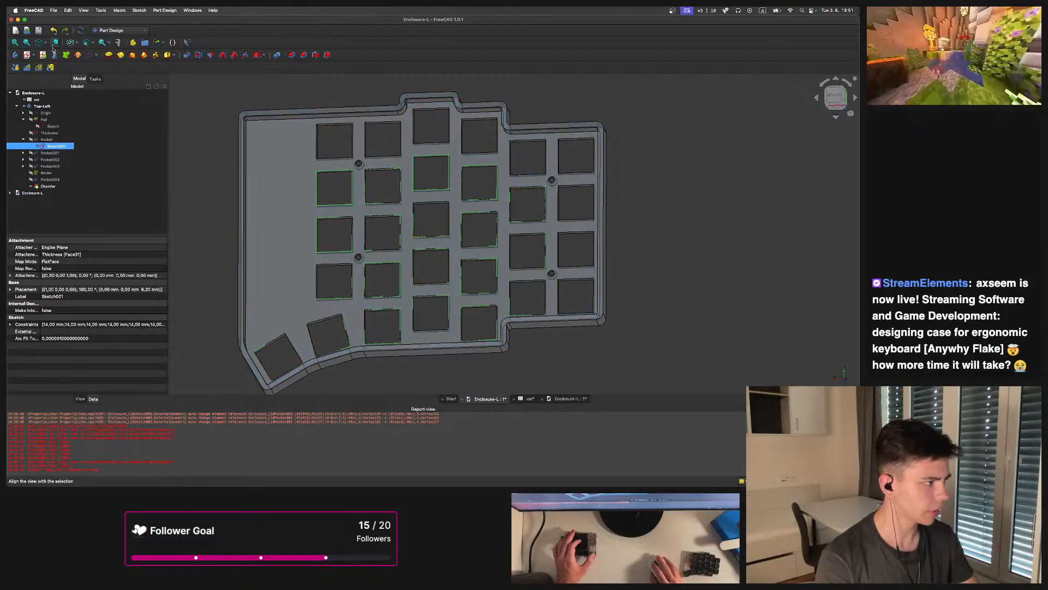
{"action": "scroll", "coordinate": [336, 346], "scroll_direction": "up", "scroll_amount": 5}
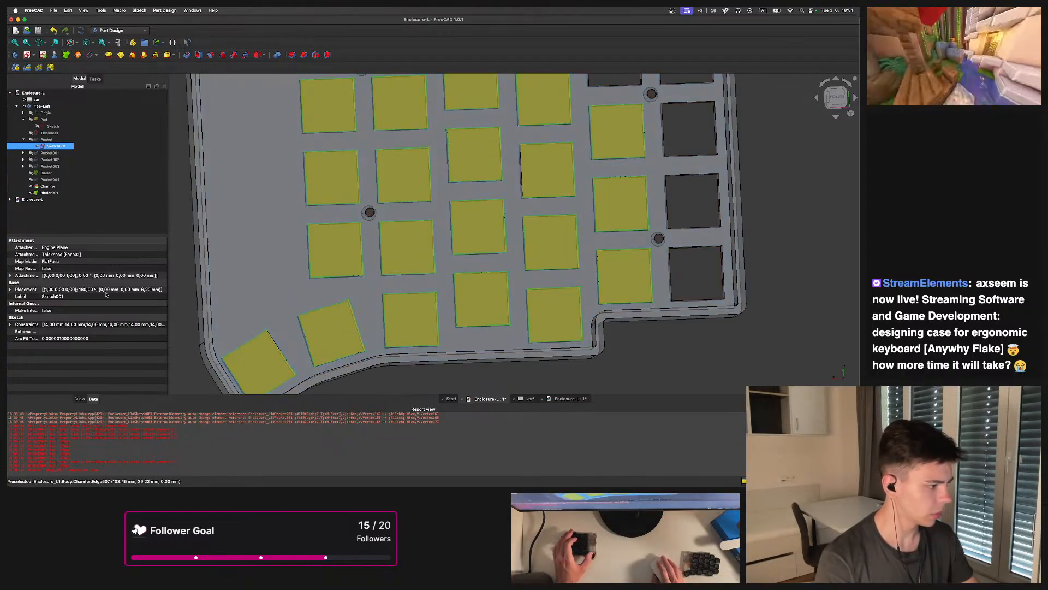
{"action": "left_click", "coordinate": [46, 192]}
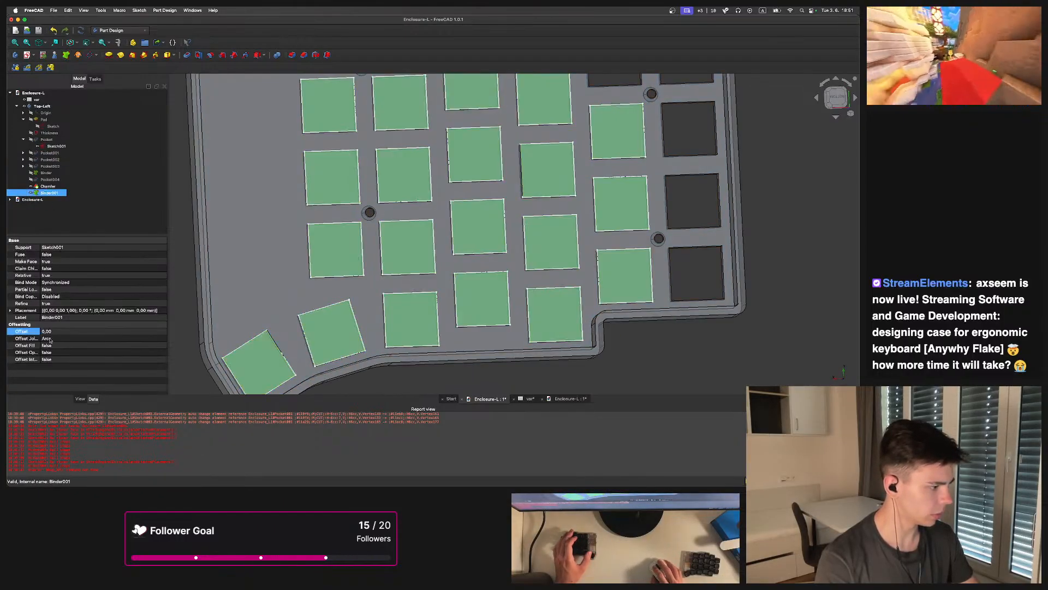
Switch to the other enclosure document and measure the edges of a key switch cutout
{"action": "left_click", "coordinate": [566, 399]}
{"action": "scroll", "coordinate": [508, 288], "scroll_direction": "down", "scroll_amount": 5}
{"action": "middle_click_drag", "start_coordinate": [507, 288], "coordinate": [524, 273]}
{"action": "scroll", "coordinate": [491, 227], "scroll_direction": "up", "scroll_amount": 4}
{"action": "middle_click_drag", "start_coordinate": [492, 228], "coordinate": [486, 175]}
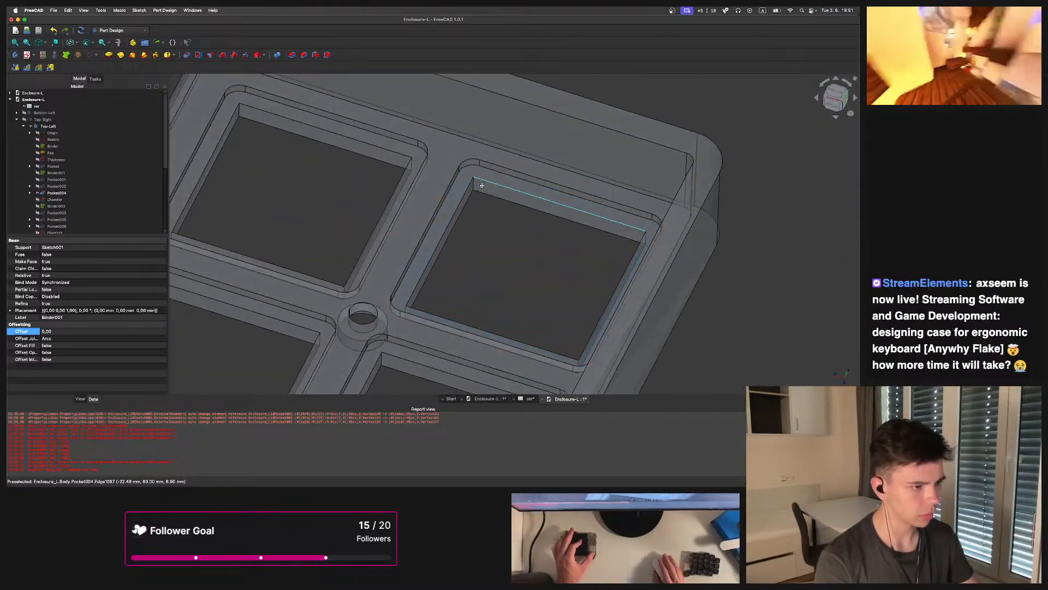
{"action": "scroll", "coordinate": [484, 171], "scroll_direction": "up", "scroll_amount": 4}
{"action": "left_click", "coordinate": [118, 43]}
{"action": "left_click", "coordinate": [448, 216]}
{"action": "left_click", "coordinate": [474, 184]}
{"action": "scroll", "coordinate": [491, 205], "scroll_direction": "up", "scroll_amount": 2}
{"action": "key", "text": "Escape"}
{"action": "middle_click_drag", "start_coordinate": [487, 204], "coordinate": [527, 191]}
{"action": "left_click", "coordinate": [480, 182]}
{"action": "scroll", "coordinate": [447, 232], "scroll_direction": "down", "scroll_amount": 6}
{"action": "key", "text": "Escape"}
{"action": "scroll", "coordinate": [455, 221], "scroll_direction": "down", "scroll_amount": 3}
{"action": "middle_click_drag", "start_coordinate": [466, 249], "coordinate": [502, 208]}
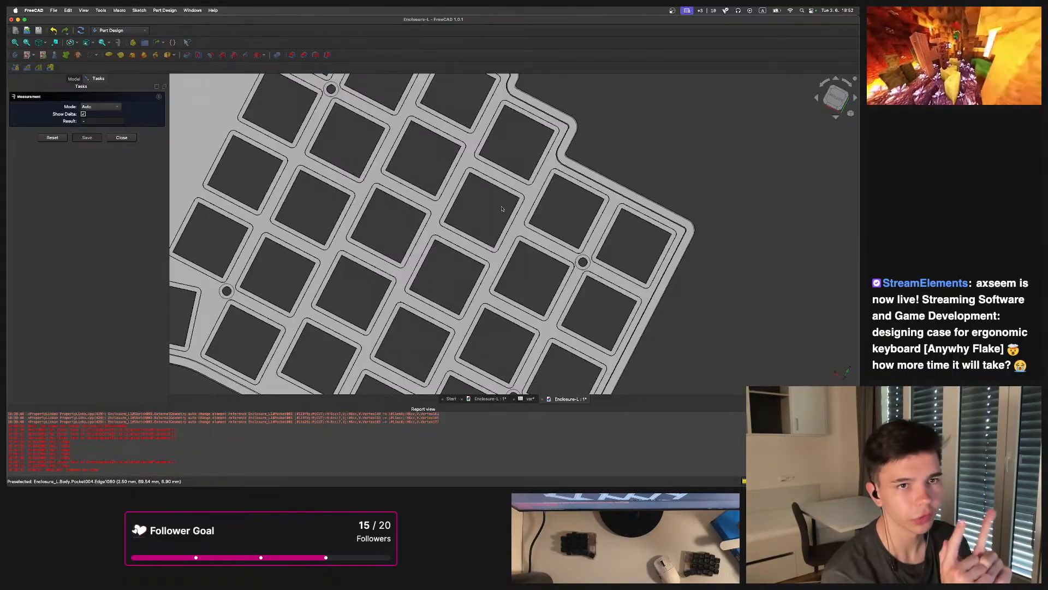
Switch to the Brave browser and open github.com
{"action": "mouse_move", "coordinate": [421, 484]}
{"action": "left_click", "coordinate": [344, 473]}
{"action": "left_click", "coordinate": [343, 473]}
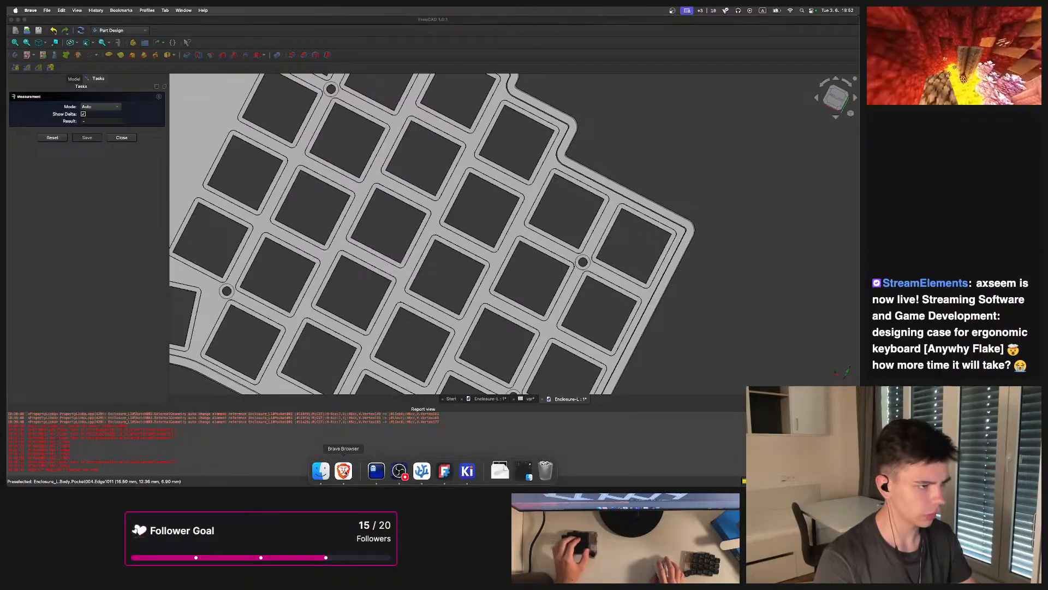
{"action": "left_click", "coordinate": [14, 74]}
{"action": "type", "text": "github.com"}
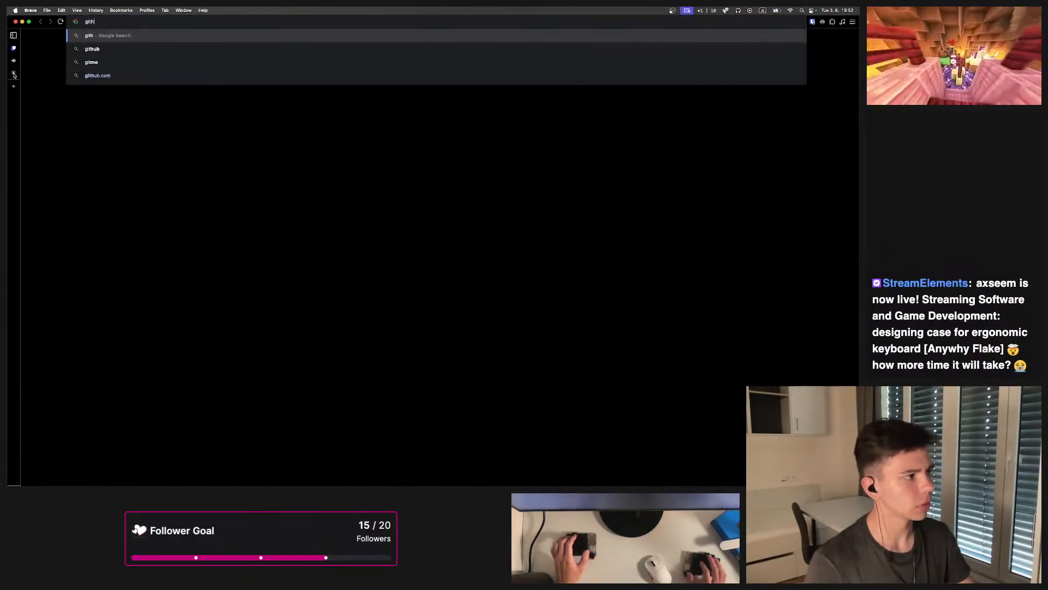
{"action": "key", "text": "Return"}
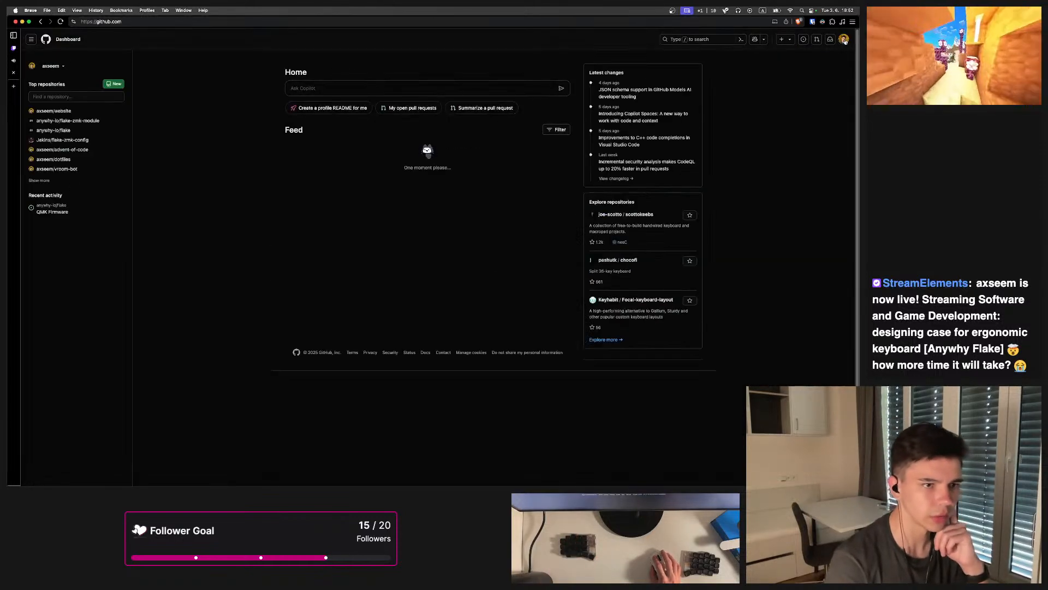
Open your starred repositories and go to the keyboardio keyswitch_documentation repository
{"action": "left_click", "coordinate": [843, 39]}
{"action": "left_click", "coordinate": [787, 116]}
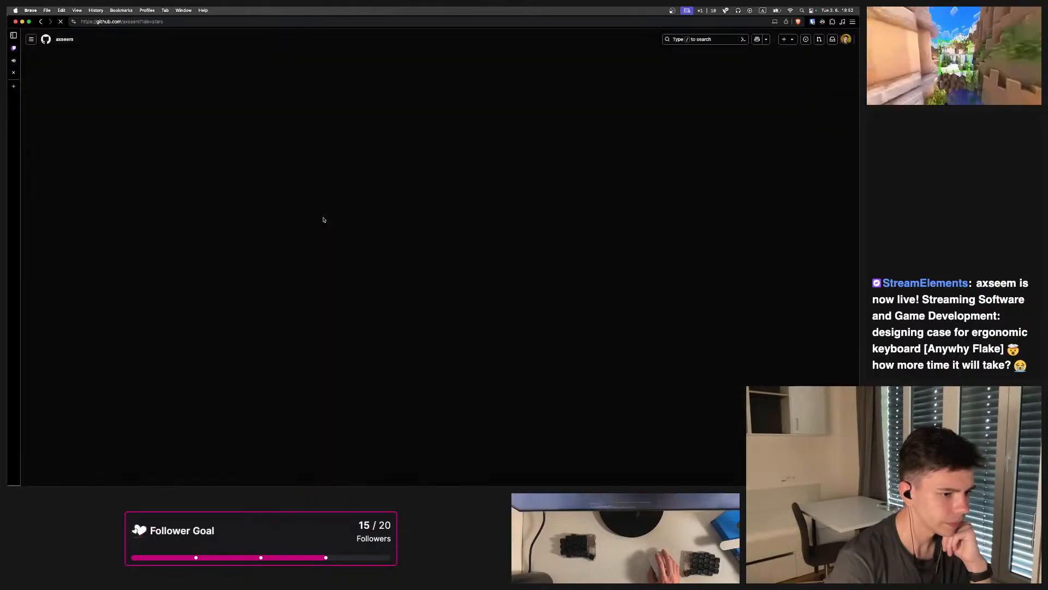
{"action": "scroll", "coordinate": [382, 229], "scroll_direction": "down", "scroll_amount": 10}
{"action": "scroll", "coordinate": [410, 230], "scroll_direction": "down", "scroll_amount": 5}
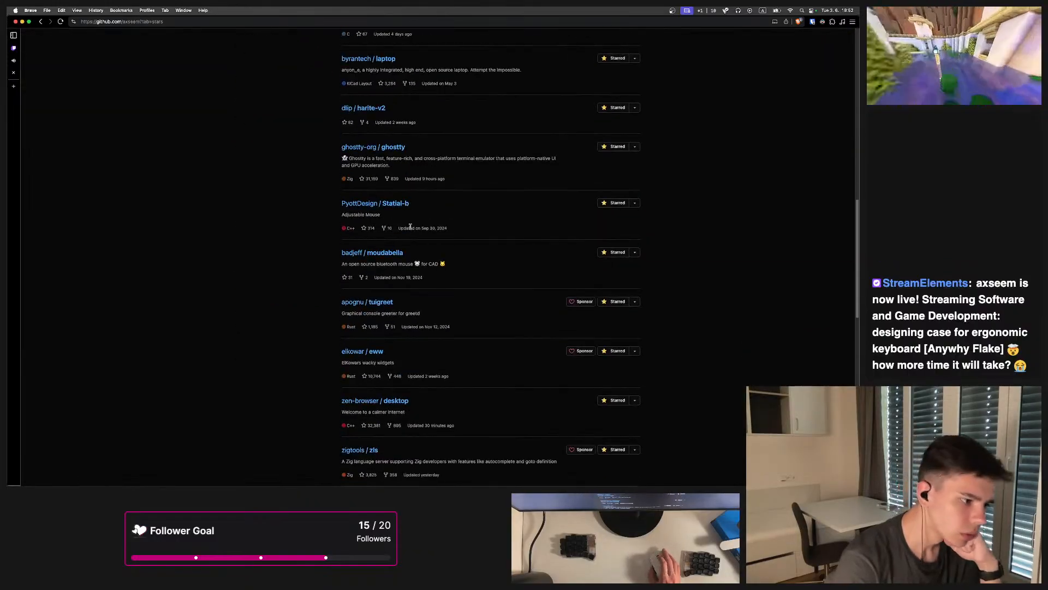
{"action": "scroll", "coordinate": [413, 231], "scroll_direction": "down", "scroll_amount": 5}
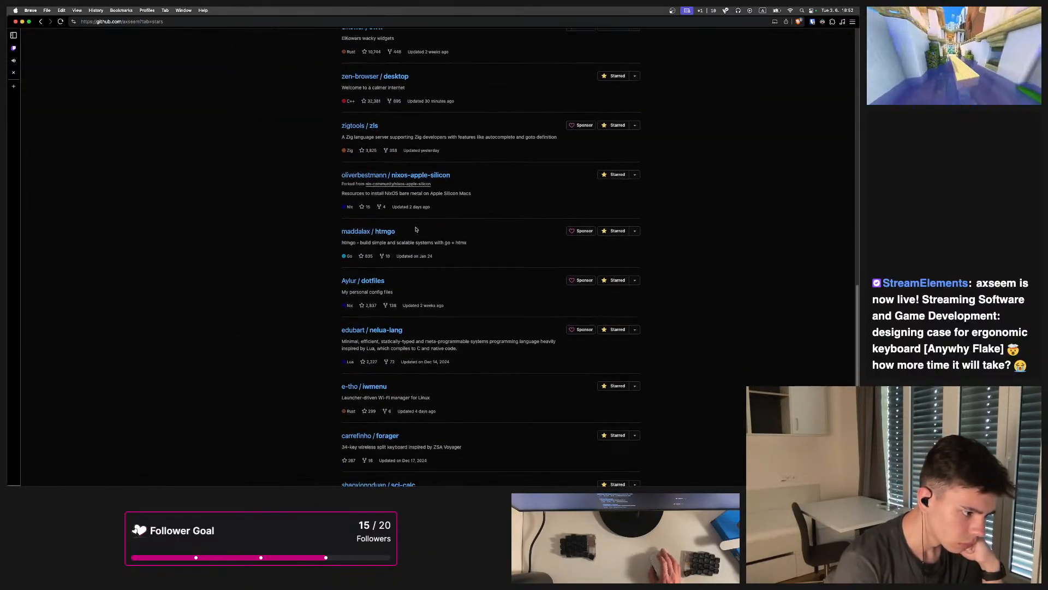
{"action": "scroll", "coordinate": [416, 223], "scroll_direction": "down", "scroll_amount": 2}
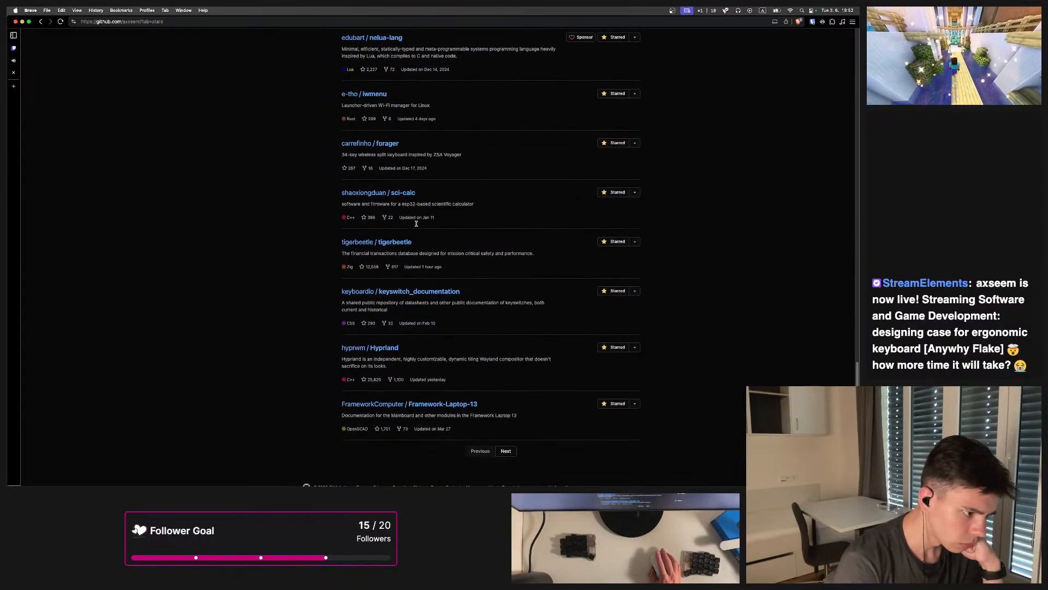
{"action": "left_click", "coordinate": [415, 291]}
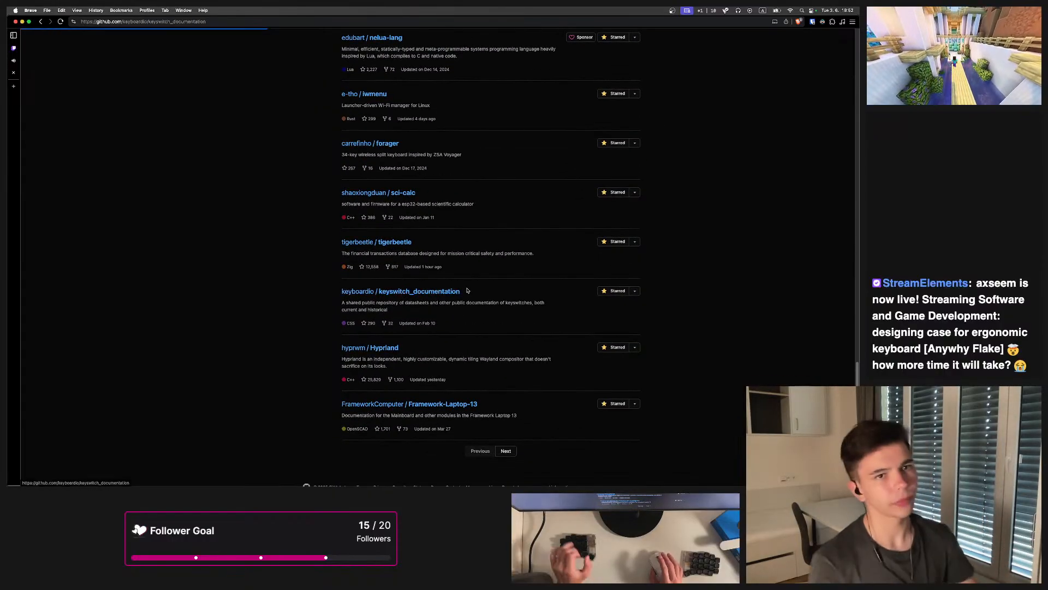
Browse into the datasheets Cherry folder and open mx_cat.pdf to examine the Keymodule MX drawings
{"action": "left_click", "coordinate": [263, 134]}
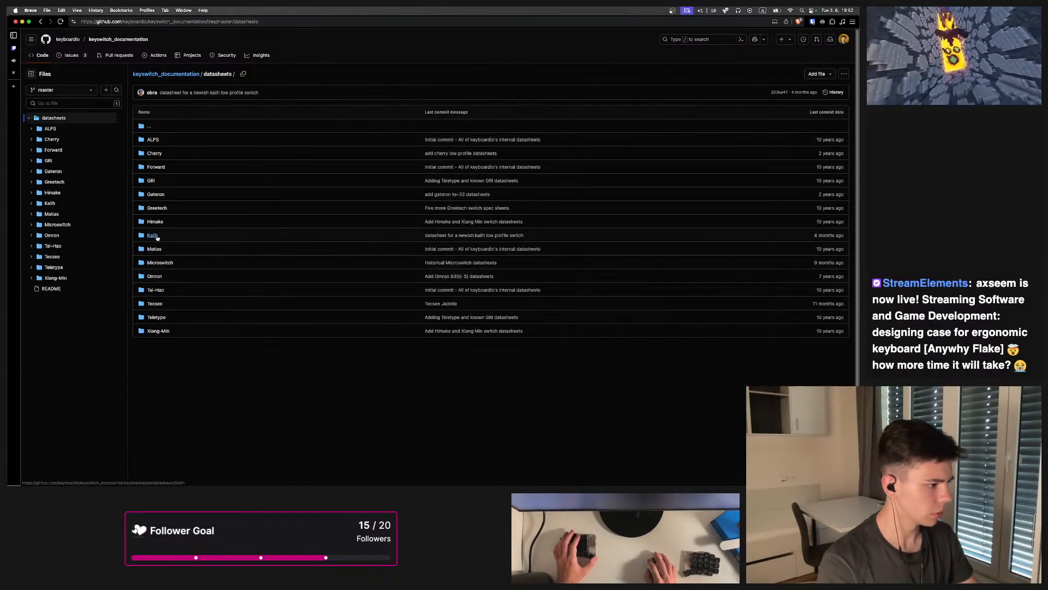
{"action": "left_click", "coordinate": [154, 153]}
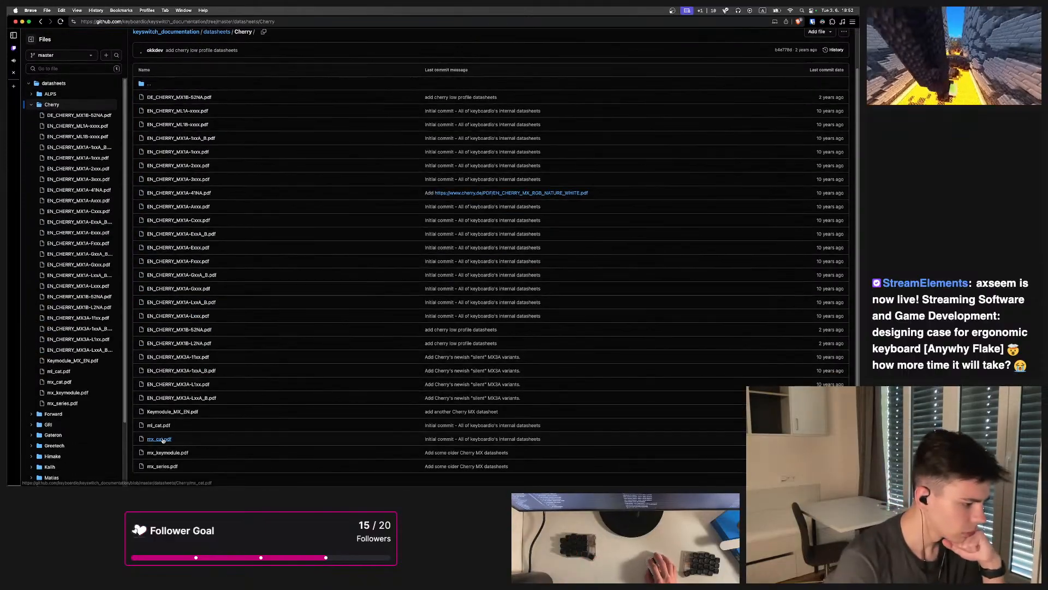
{"action": "left_click", "coordinate": [163, 440]}
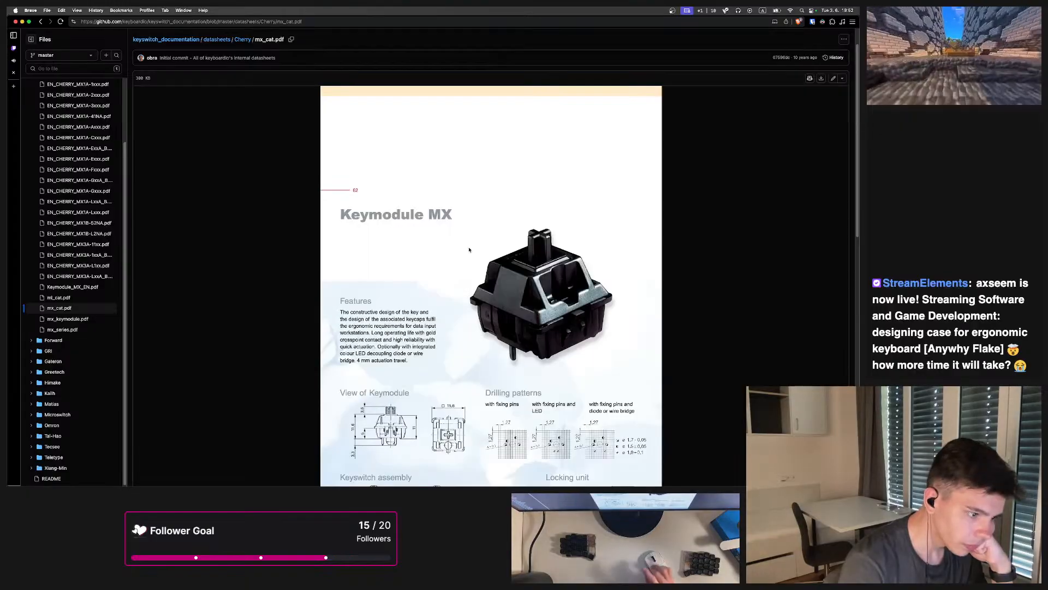
{"action": "scroll", "coordinate": [469, 250], "scroll_direction": "down", "scroll_amount": 5}
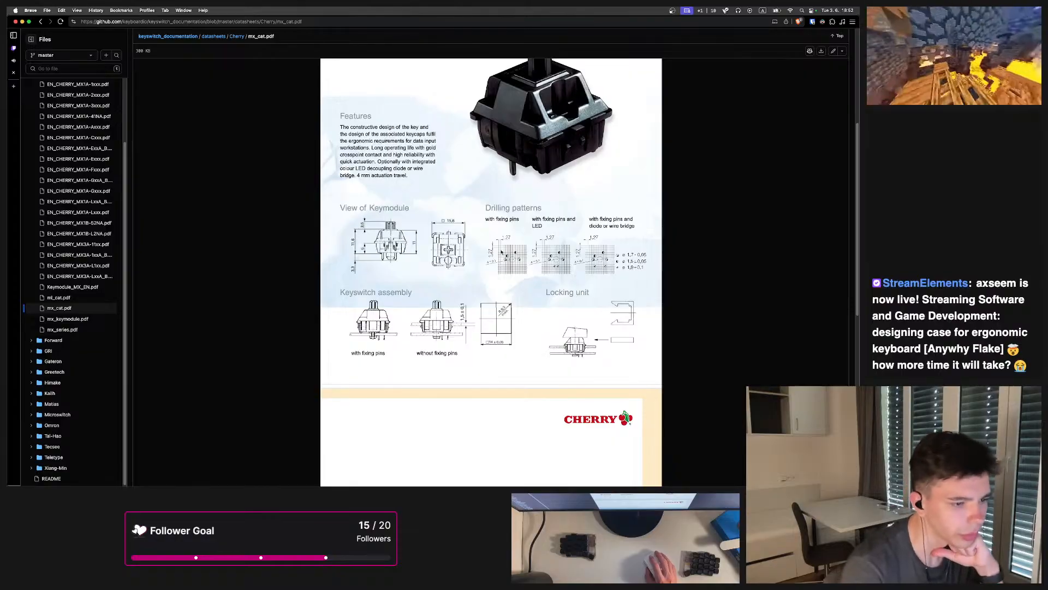
Scroll through mx_cat.pdf to examine the Multiple key mechanical drawings and frame cutout diagrams
{"action": "scroll", "coordinate": [508, 248], "scroll_direction": "down", "scroll_amount": 3}
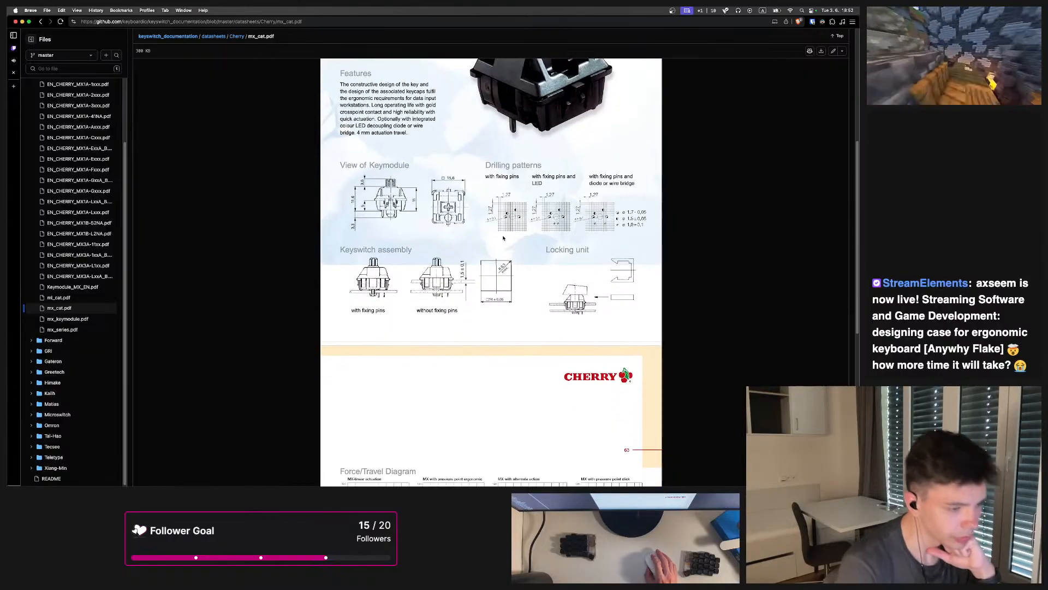
{"action": "scroll", "coordinate": [510, 243], "scroll_direction": "down", "scroll_amount": 10}
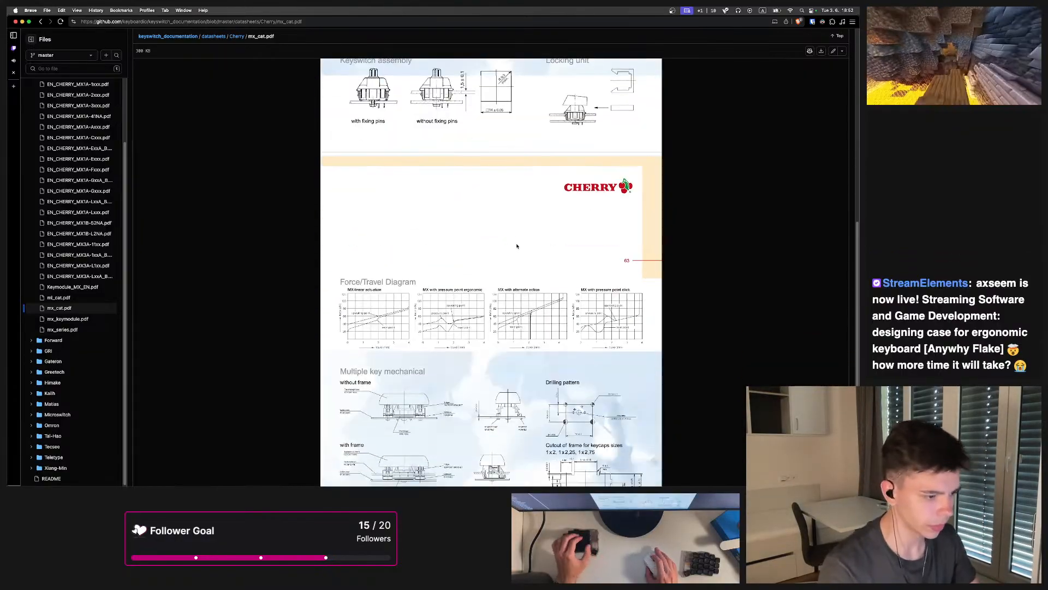
{"action": "scroll", "coordinate": [517, 246], "scroll_direction": "down", "scroll_amount": 9}
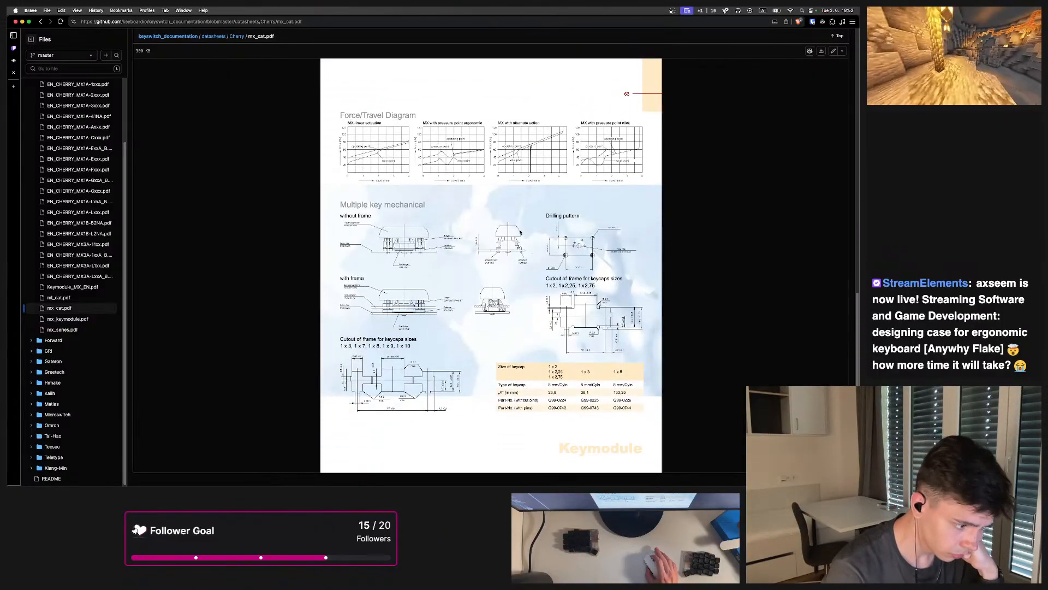
{"action": "scroll", "coordinate": [521, 232], "scroll_direction": "up", "scroll_amount": 20}
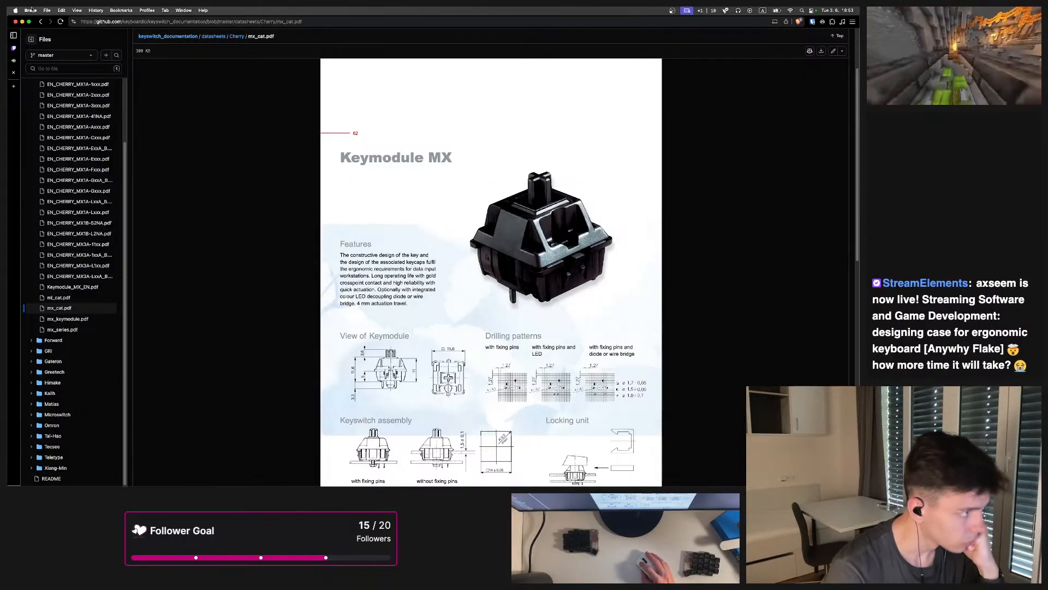
Return to the Cherry folder, open mx_series.pdf and examine its Metal Frame Cutout Dimensions drawings
{"action": "left_click", "coordinate": [41, 23]}
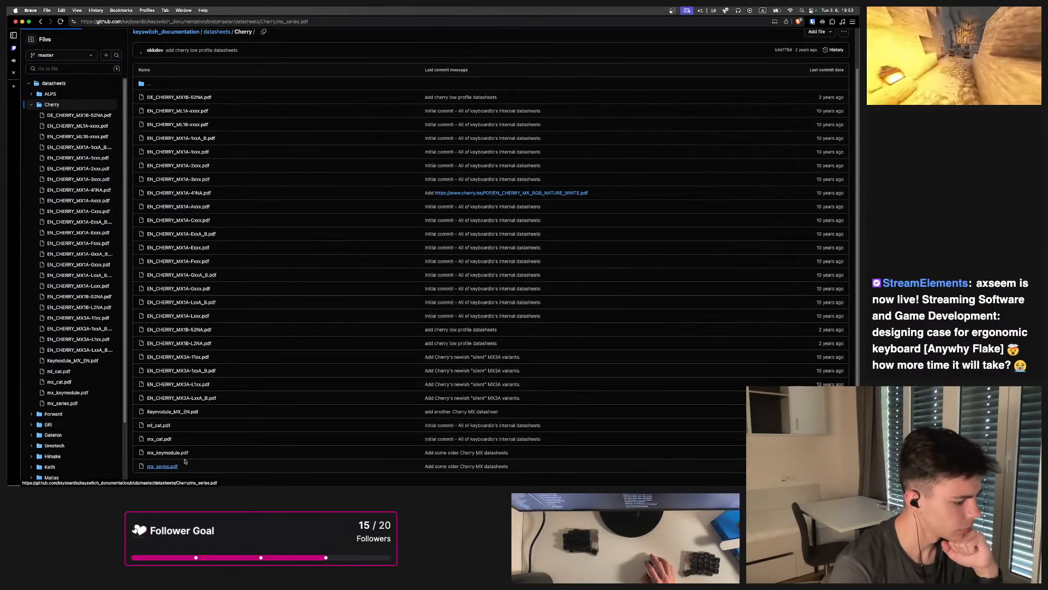
{"action": "left_click", "coordinate": [161, 467]}
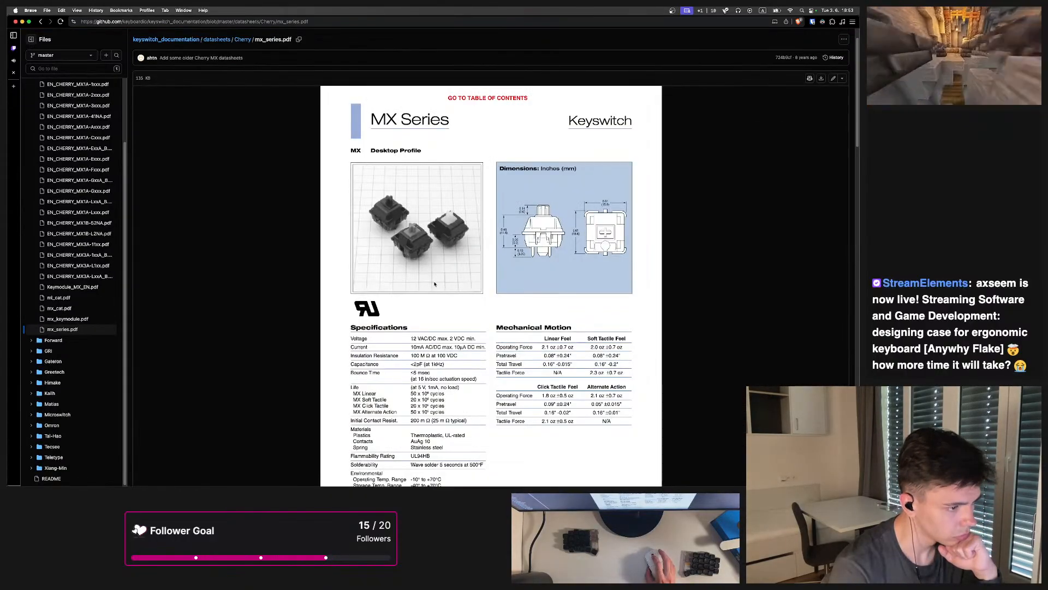
{"action": "scroll", "coordinate": [520, 244], "scroll_direction": "down", "scroll_amount": 2}
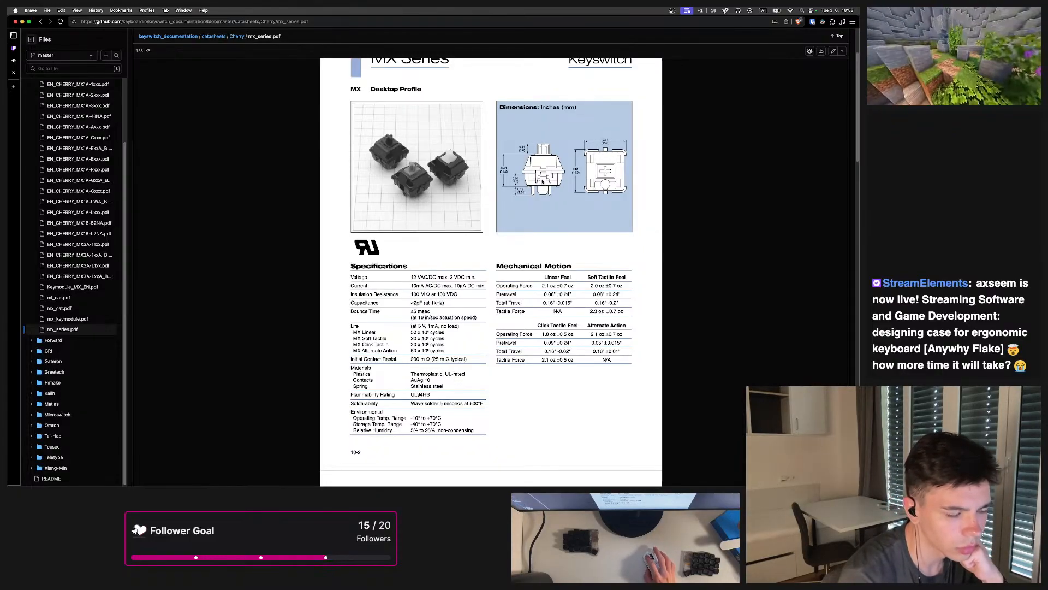
{"action": "scroll", "coordinate": [605, 192], "scroll_direction": "down", "scroll_amount": 5}
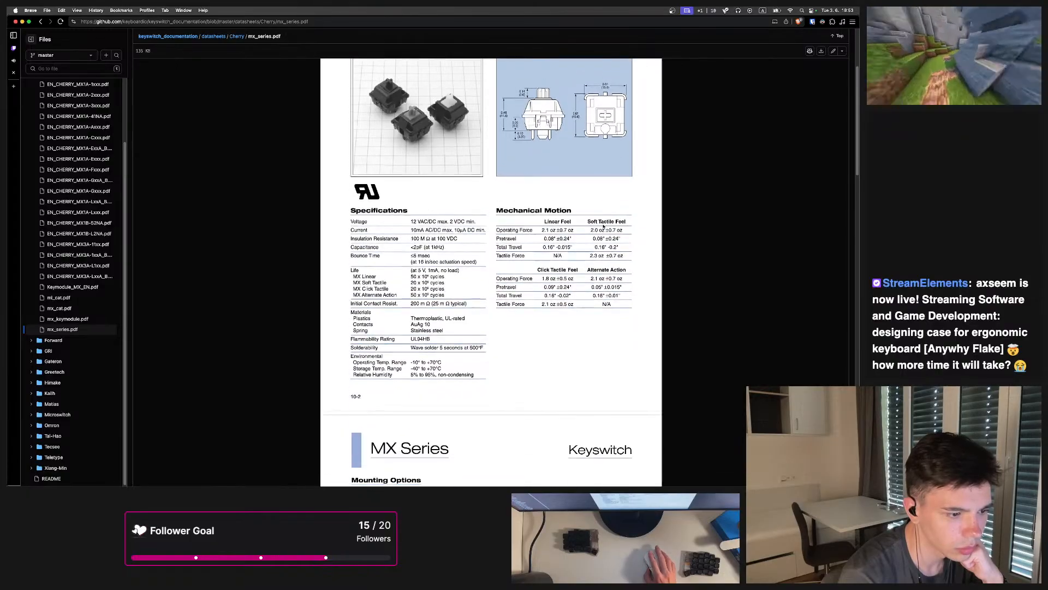
{"action": "scroll", "coordinate": [546, 226], "scroll_direction": "down", "scroll_amount": 6}
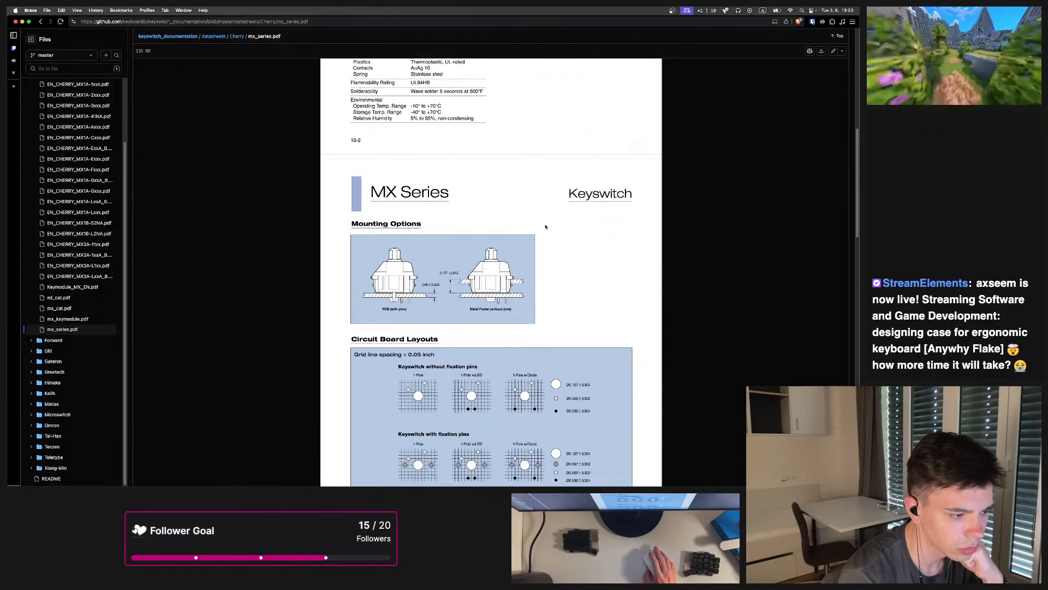
{"action": "scroll", "coordinate": [546, 227], "scroll_direction": "down", "scroll_amount": 5}
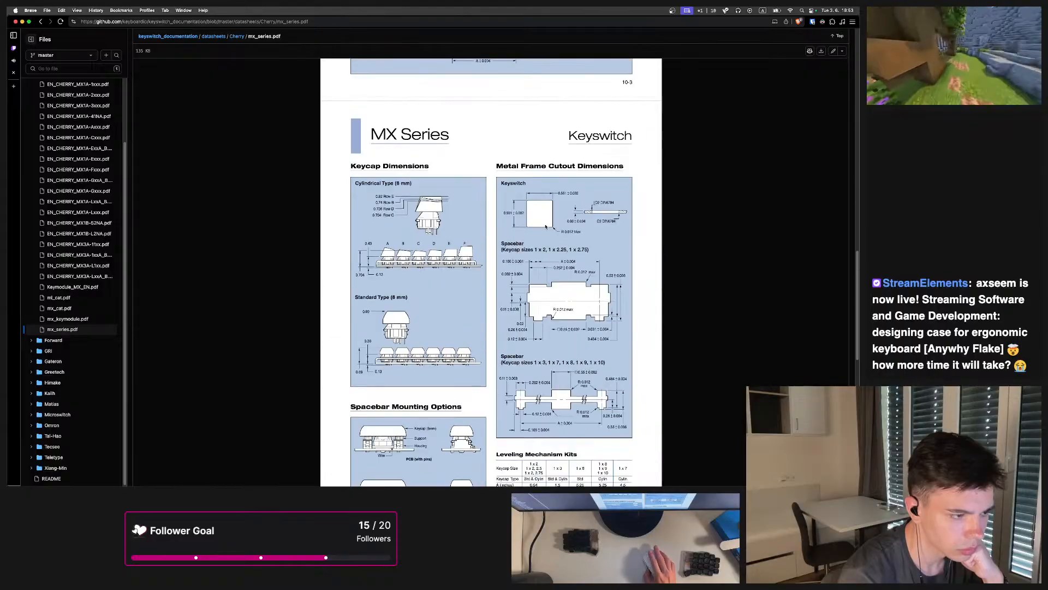
{"action": "scroll", "coordinate": [540, 204], "scroll_direction": "down", "scroll_amount": 3}
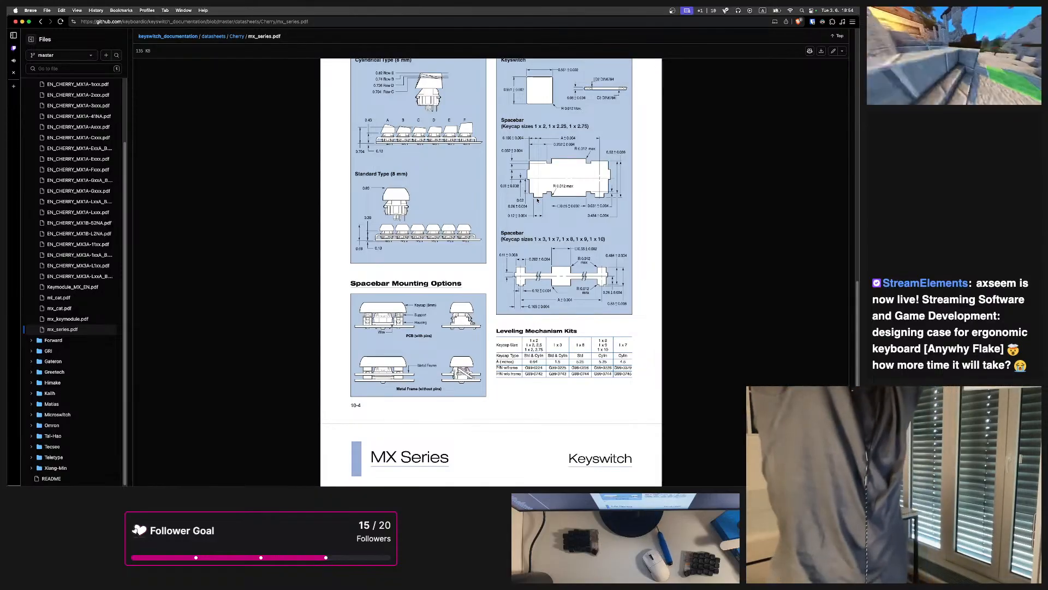
{"action": "right_click", "coordinate": [535, 200]}
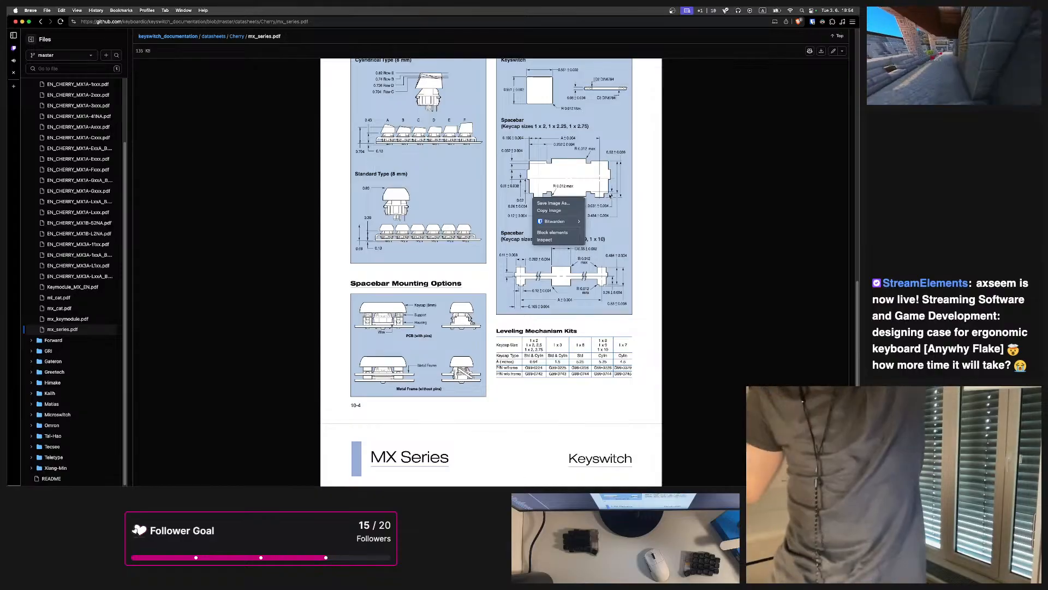
{"action": "left_click", "coordinate": [681, 232]}
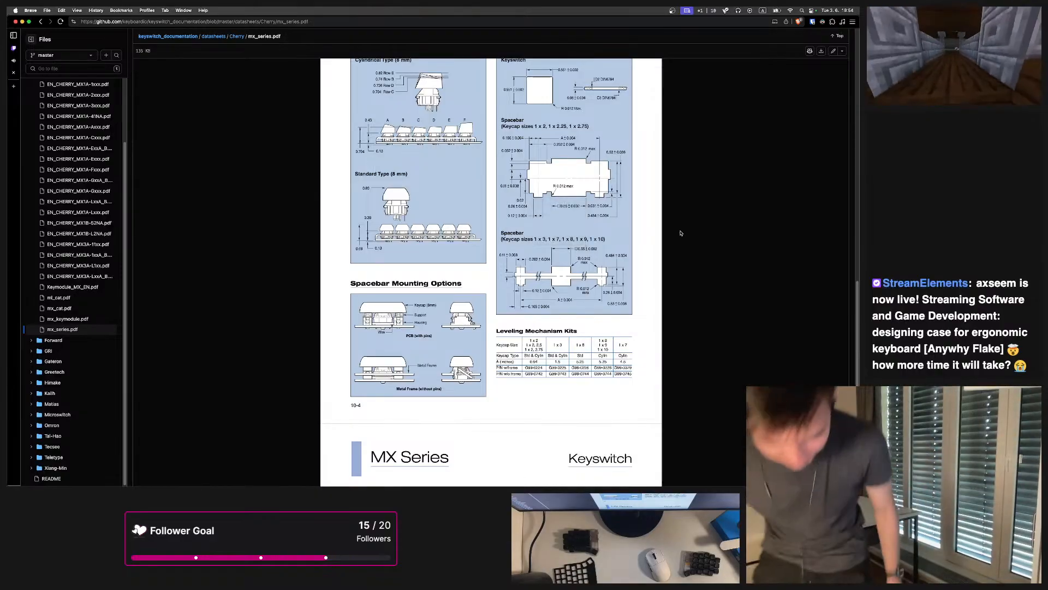
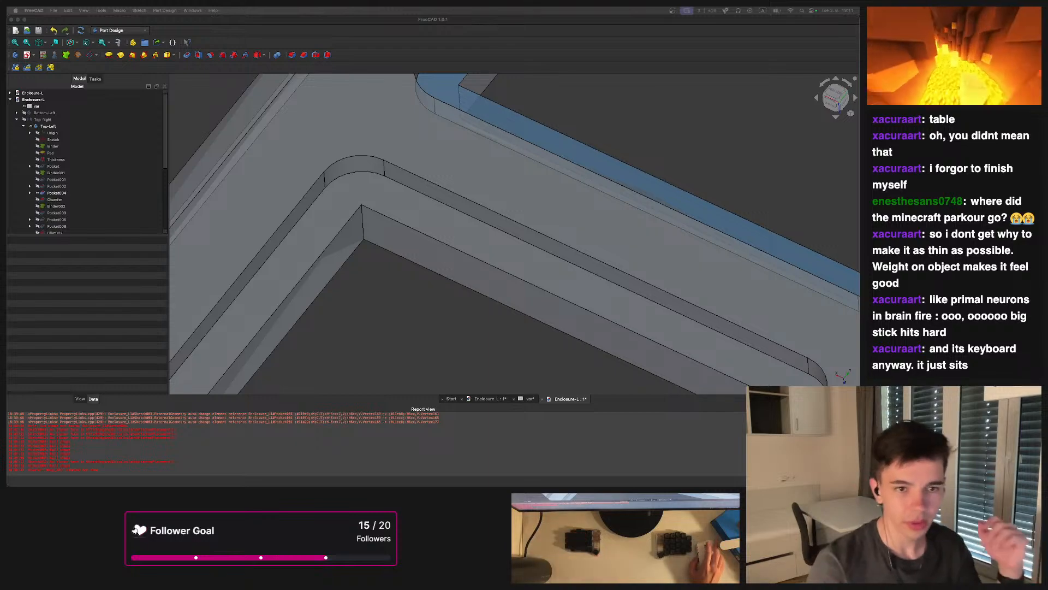
Switch to the Enclosure-L document, select the Binder001 shape binder and set its offset to 0.8 mm
{"action": "scroll", "coordinate": [300, 226], "scroll_direction": "down", "scroll_amount": 8}
{"action": "mouse_move", "coordinate": [519, 250]}
{"action": "middle_mouse_down"}
{"action": "mouse_move", "coordinate": [484, 251]}
{"action": "mouse_move", "coordinate": [466, 223]}
{"action": "mouse_move", "coordinate": [519, 240]}
{"action": "middle_mouse_up"}
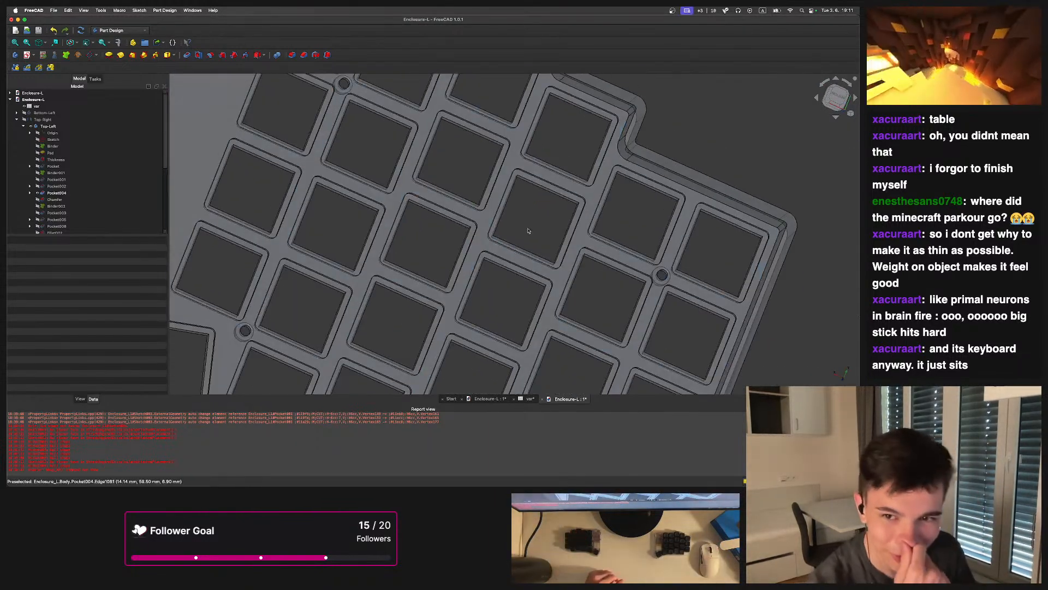
{"action": "scroll", "coordinate": [74, 196], "scroll_direction": "down", "scroll_amount": 4}
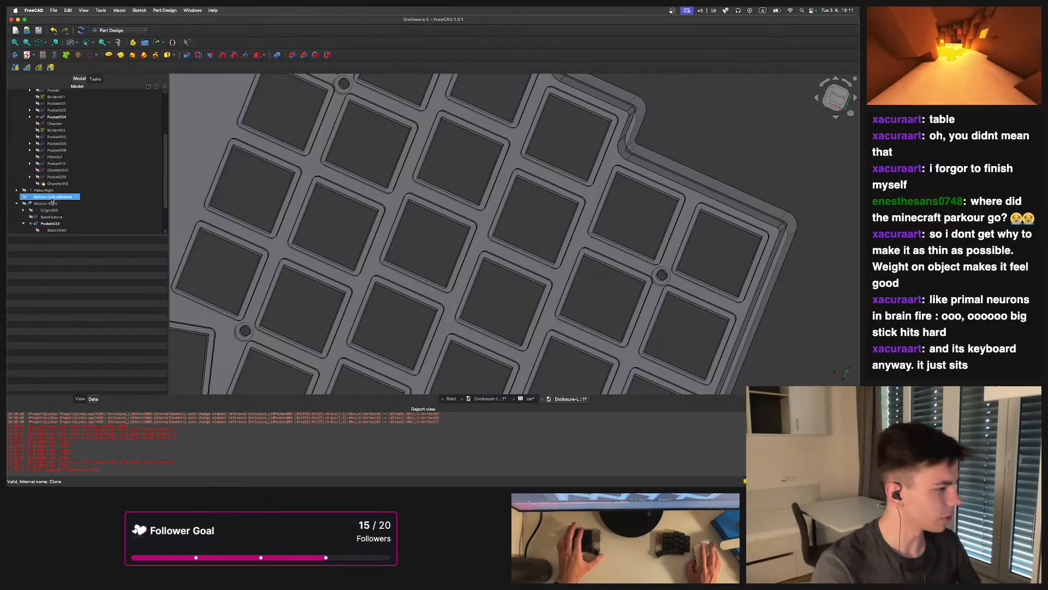
{"action": "scroll", "coordinate": [74, 184], "scroll_direction": "down", "scroll_amount": 2}
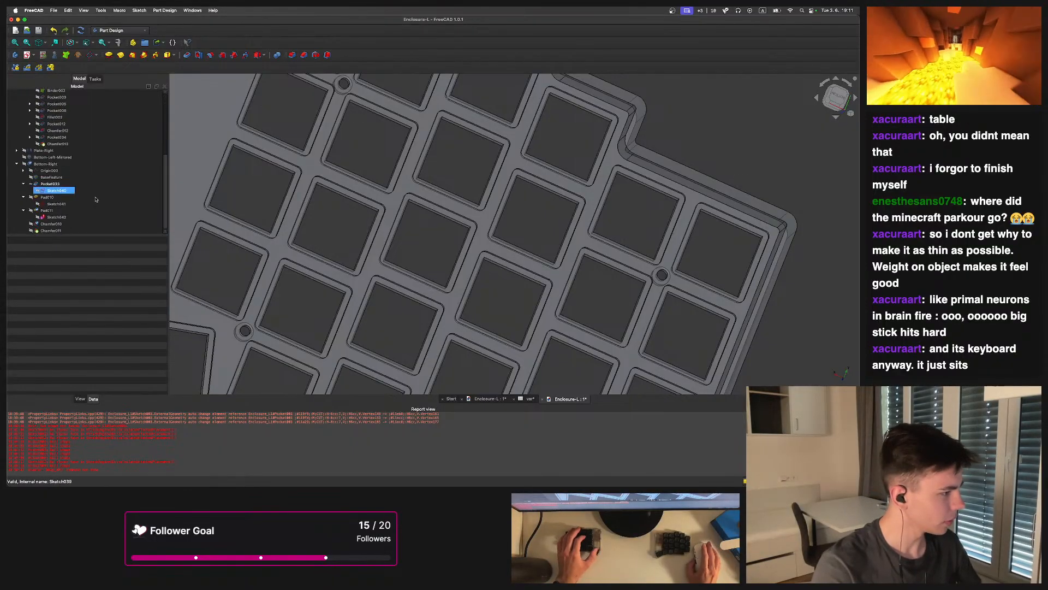
{"action": "left_click", "coordinate": [489, 399]}
{"action": "middle_click_drag", "start_coordinate": [401, 239], "coordinate": [440, 293]}
{"action": "left_click", "coordinate": [42, 194]}
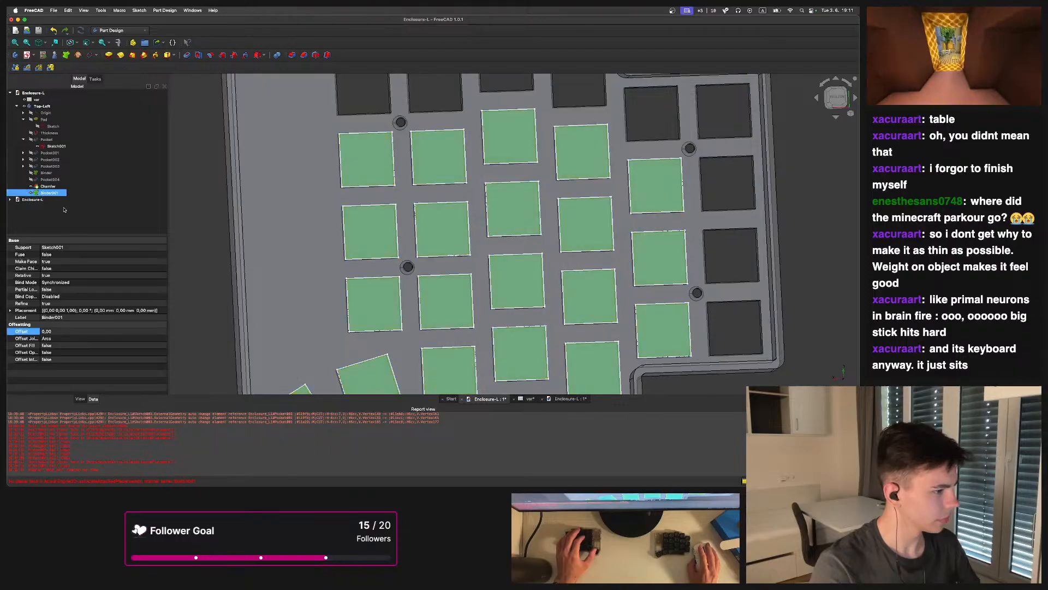
{"action": "left_click", "coordinate": [82, 330]}
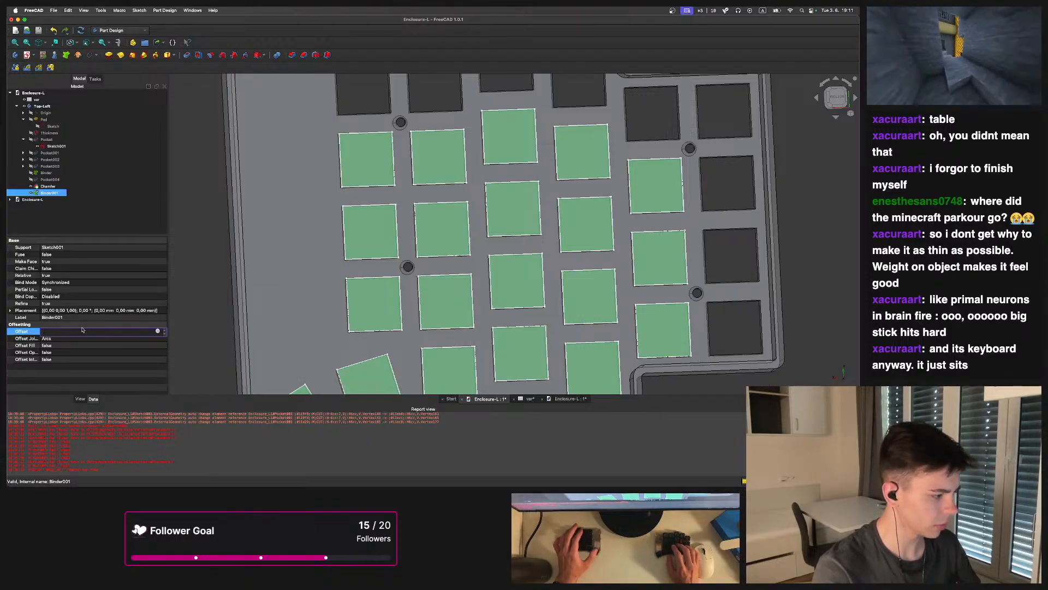
{"action": "type", "text": "0,8"}
{"action": "key", "text": "Return"}
Set the binder's offset to -0.8 mm so the key cutout outlines shrink inward
{"action": "scroll", "coordinate": [356, 199], "scroll_direction": "down", "scroll_amount": 3}
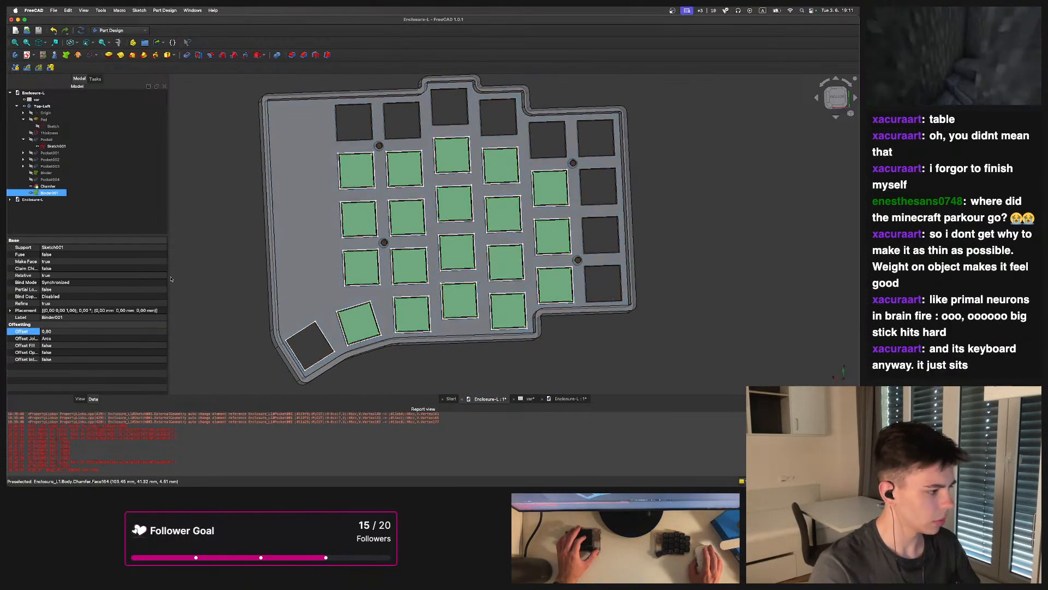
{"action": "scroll", "coordinate": [356, 198], "scroll_direction": "up", "scroll_amount": 3}
{"action": "scroll", "coordinate": [356, 198], "scroll_direction": "up", "scroll_amount": 5}
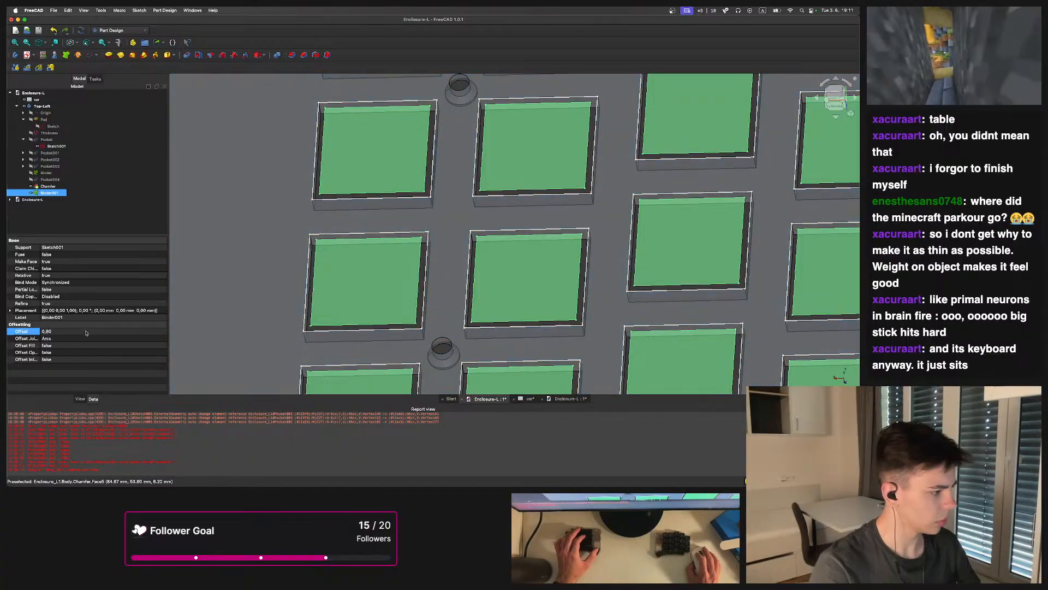
{"action": "left_click", "coordinate": [98, 331]}
{"action": "type", "text": "-"}
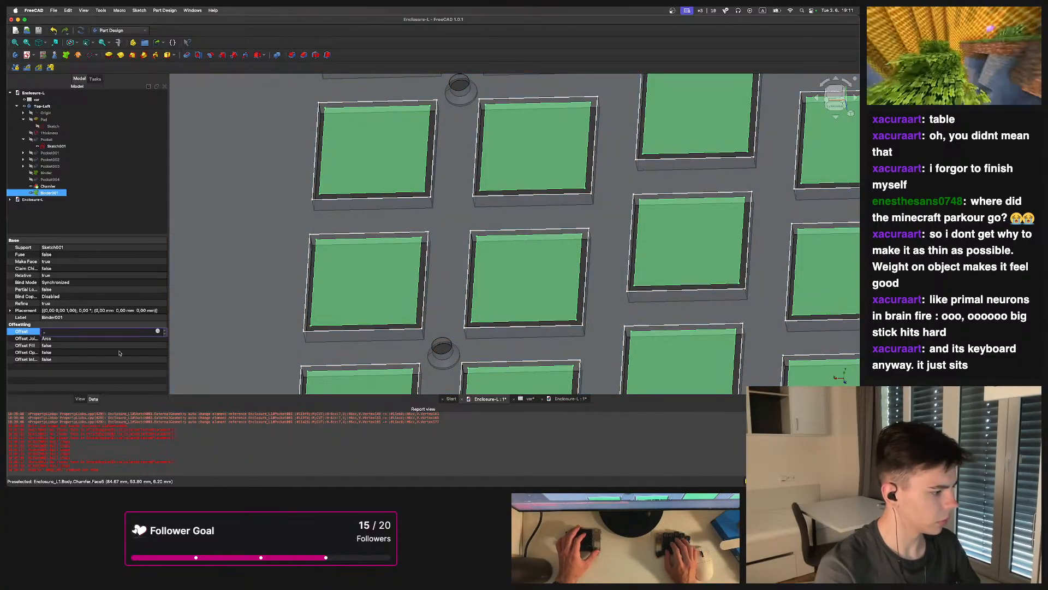
{"action": "type", "text": ",8"}
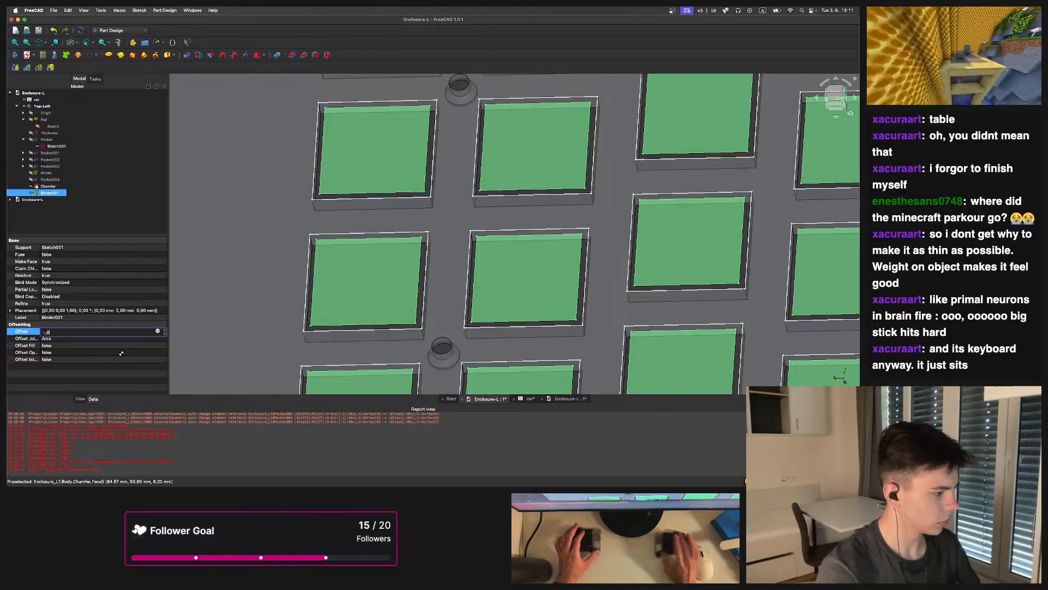
{"action": "key", "text": "Return"}
Zoom in to examine the offset key cutout outlines next to the screw holes
{"action": "scroll", "coordinate": [546, 137], "scroll_direction": "down", "scroll_amount": 5}
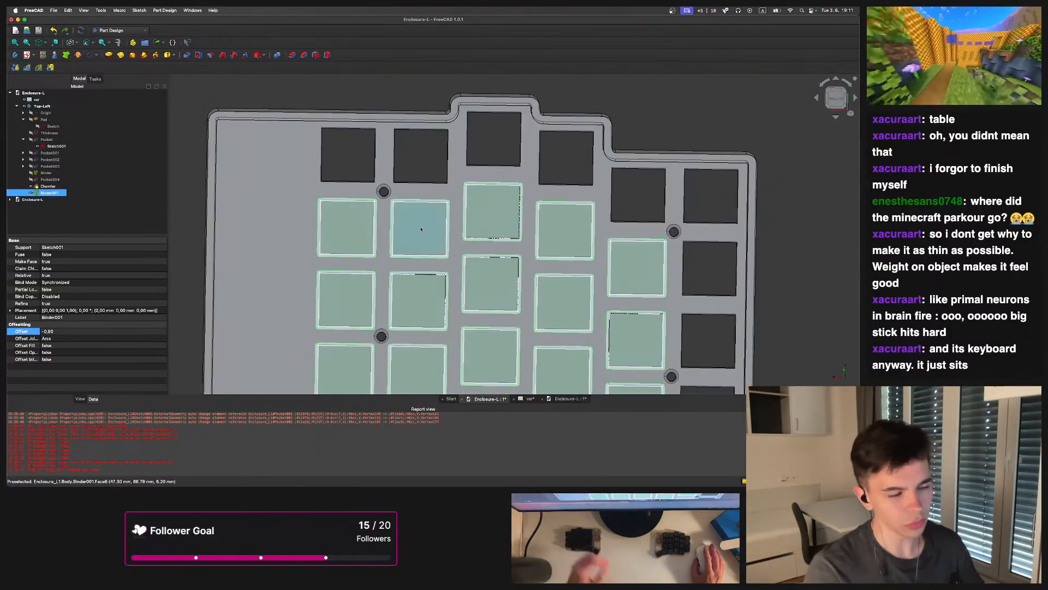
{"action": "scroll", "coordinate": [445, 213], "scroll_direction": "up", "scroll_amount": 5}
{"action": "scroll", "coordinate": [436, 219], "scroll_direction": "down", "scroll_amount": 4}
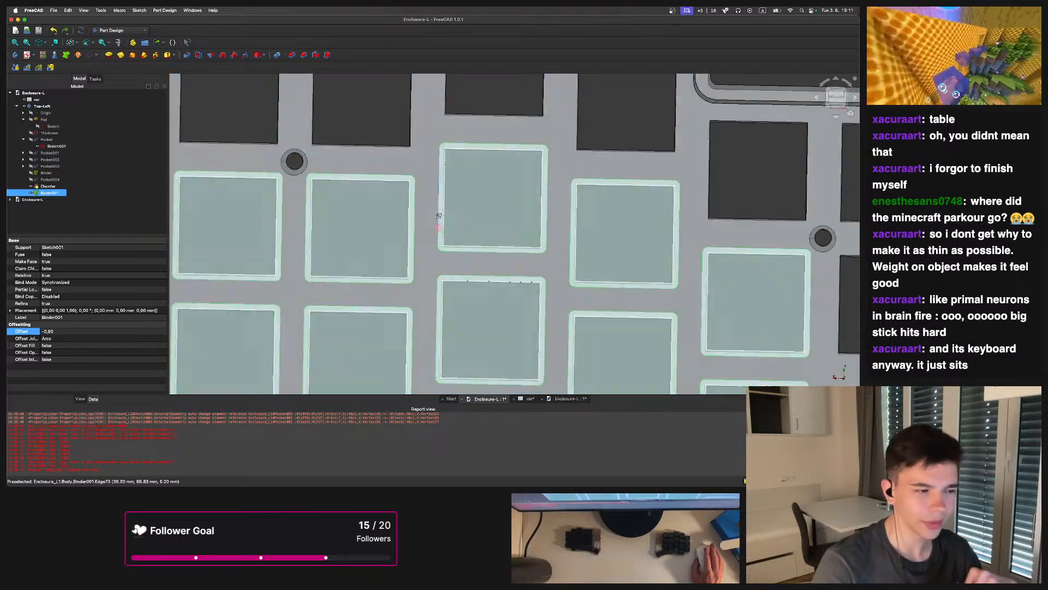
{"action": "middle_click_drag", "start_coordinate": [437, 216], "coordinate": [428, 240]}
{"action": "scroll", "coordinate": [429, 240], "scroll_direction": "up", "scroll_amount": 3}
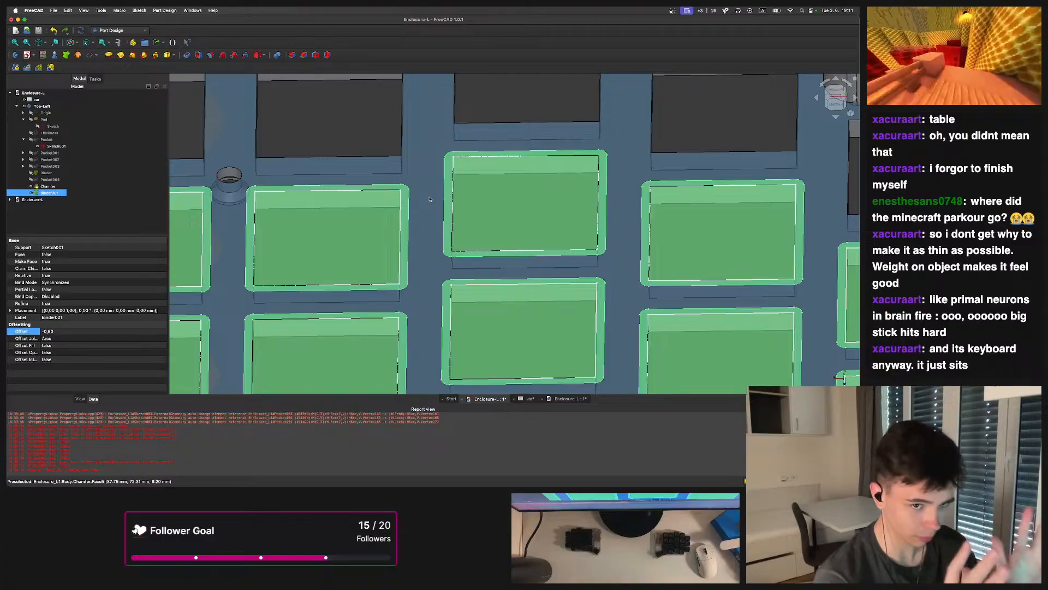
{"action": "scroll", "coordinate": [512, 130], "scroll_direction": "down", "scroll_amount": 5}
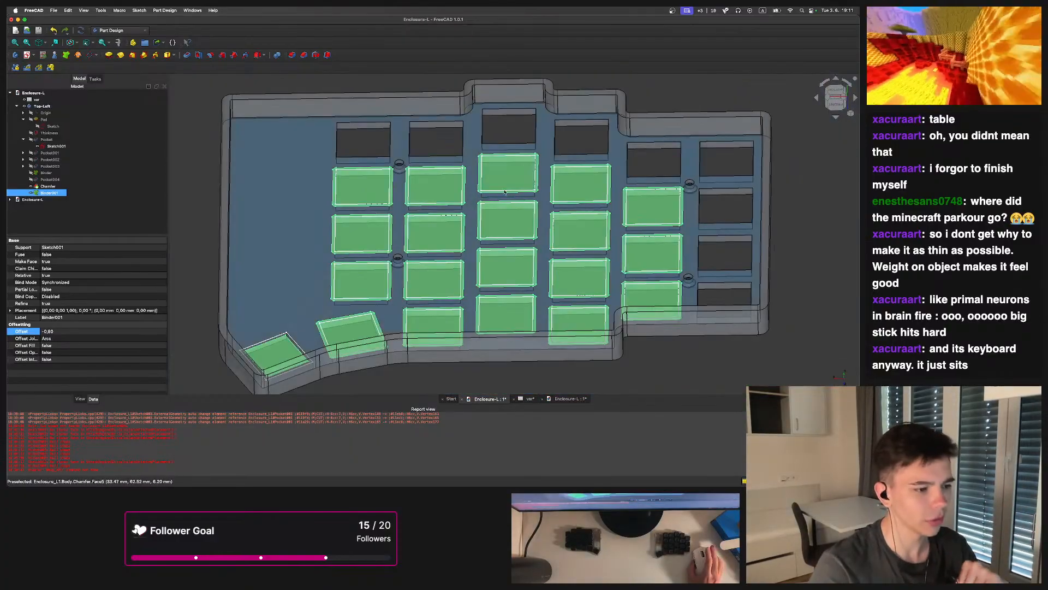
{"action": "left_click", "coordinate": [512, 130]}
{"action": "key", "text": "2"}
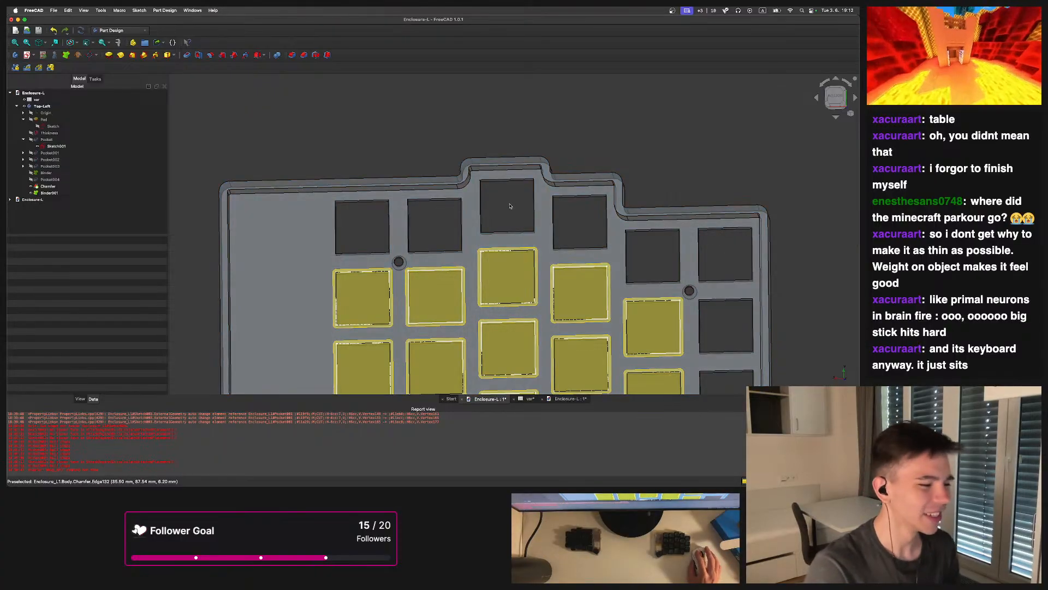
{"action": "middle_click_drag", "start_coordinate": [510, 206], "coordinate": [520, 187]}
{"action": "middle_click_drag", "start_coordinate": [516, 227], "coordinate": [521, 192], "text": "shift"}
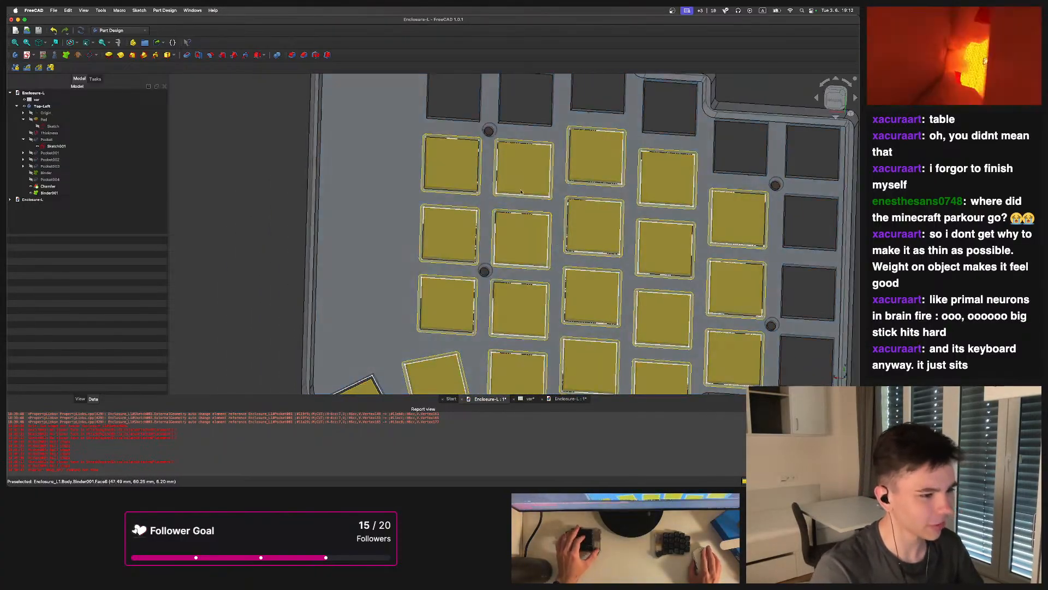
{"action": "scroll", "coordinate": [521, 191], "scroll_direction": "up", "scroll_amount": 6}
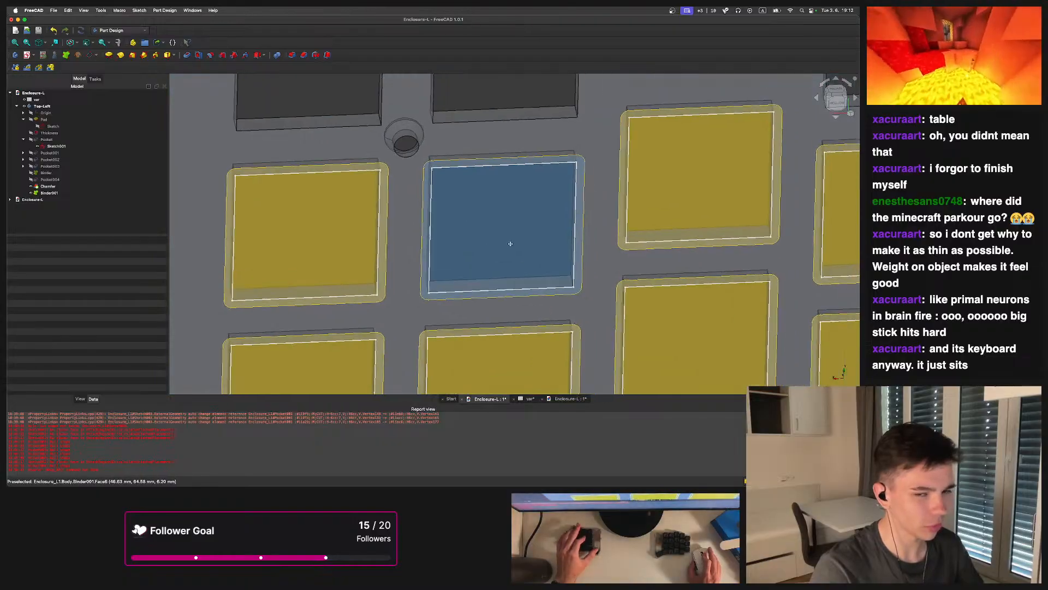
{"action": "scroll", "coordinate": [511, 244], "scroll_direction": "up", "scroll_amount": 5}
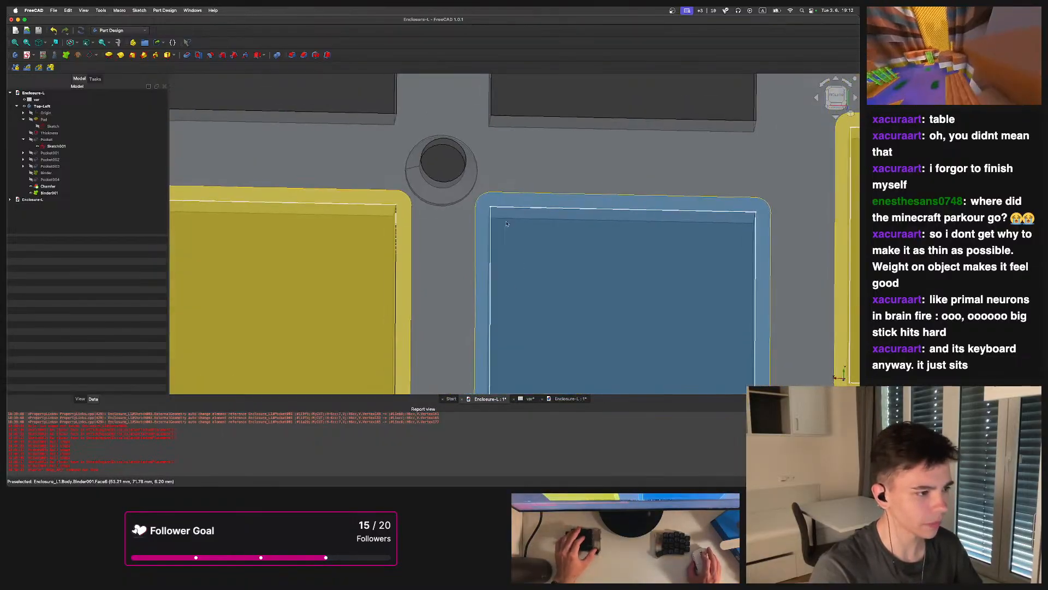
{"action": "middle_click_drag", "start_coordinate": [431, 216], "coordinate": [436, 192]}
{"action": "scroll", "coordinate": [435, 193], "scroll_direction": "up", "scroll_amount": 3}
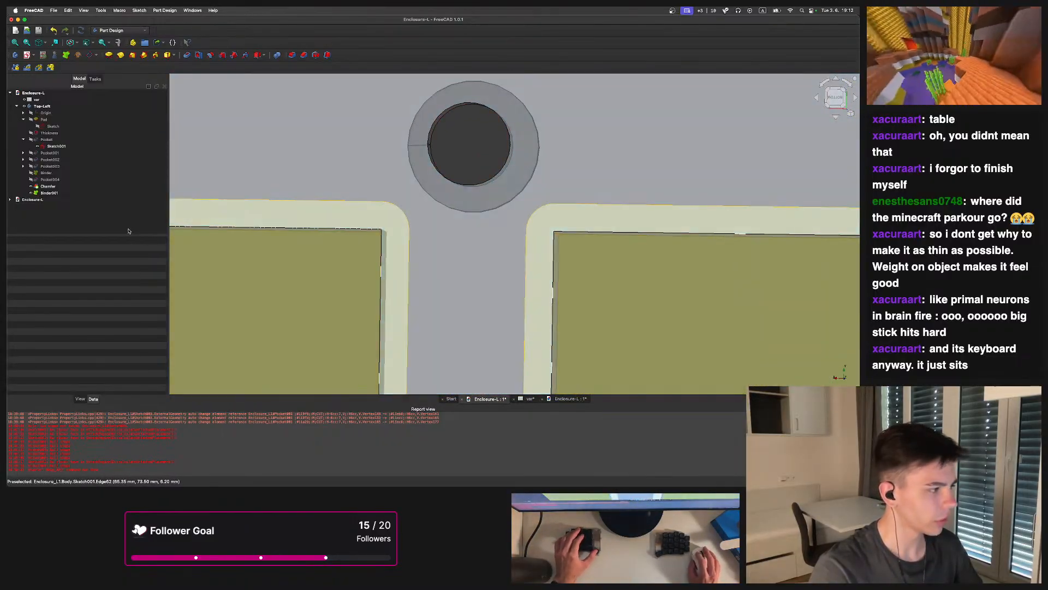
Return to the Enclosure-L document, select Binder001 and set its offset to -1.2 mm
{"action": "double_click", "coordinate": [37, 200]}
{"action": "scroll", "coordinate": [62, 178], "scroll_direction": "down", "scroll_amount": 7}
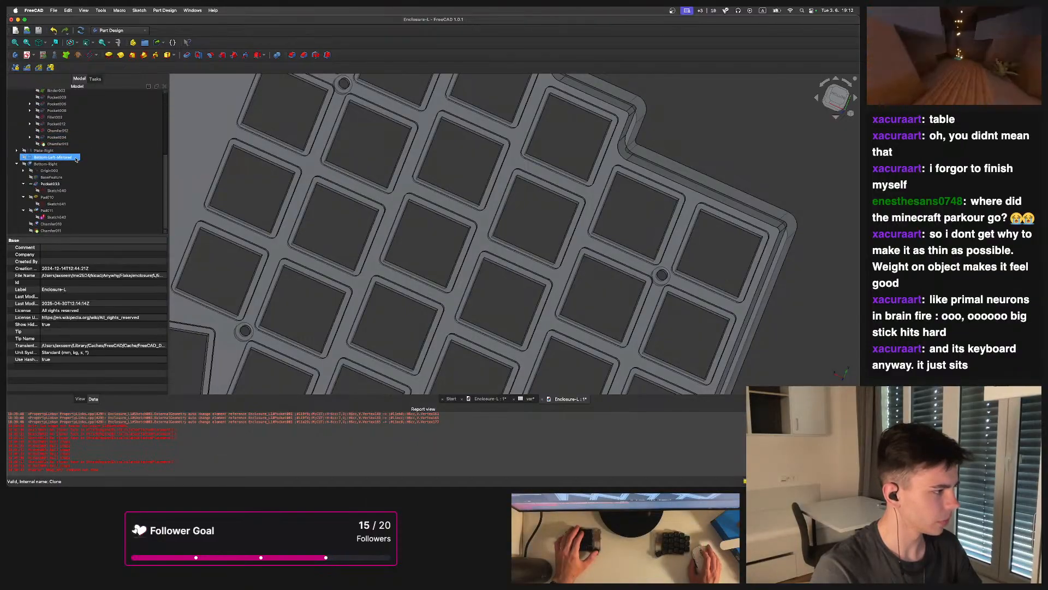
{"action": "left_click", "coordinate": [491, 399]}
{"action": "middle_click_drag", "start_coordinate": [494, 316], "coordinate": [436, 266]}
{"action": "scroll", "coordinate": [520, 275], "scroll_direction": "down", "scroll_amount": 5}
{"action": "scroll", "coordinate": [488, 274], "scroll_direction": "up", "scroll_amount": 1}
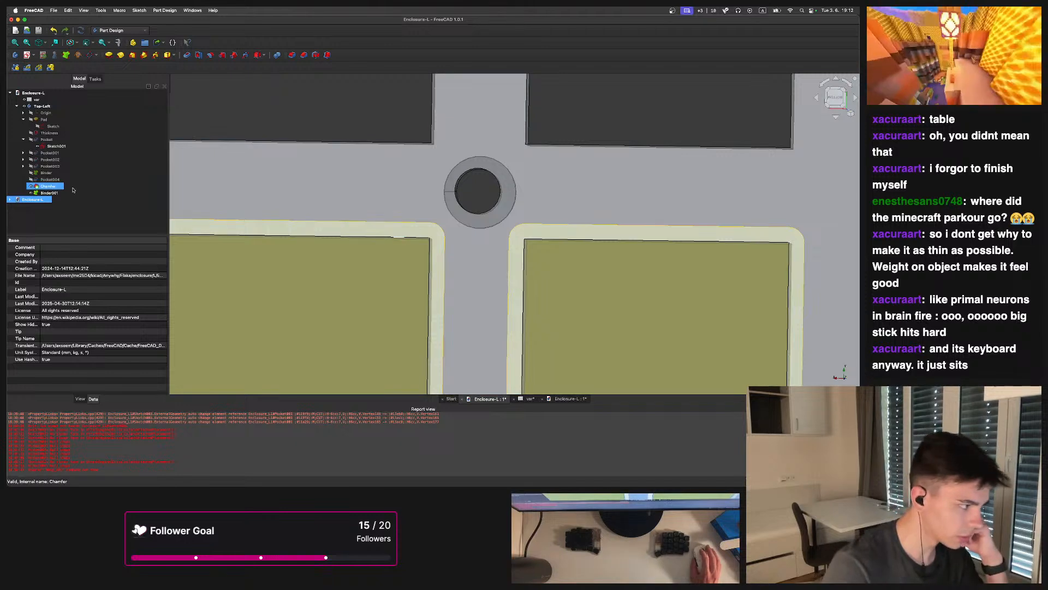
{"action": "left_click", "coordinate": [42, 192]}
{"action": "left_click", "coordinate": [59, 332]}
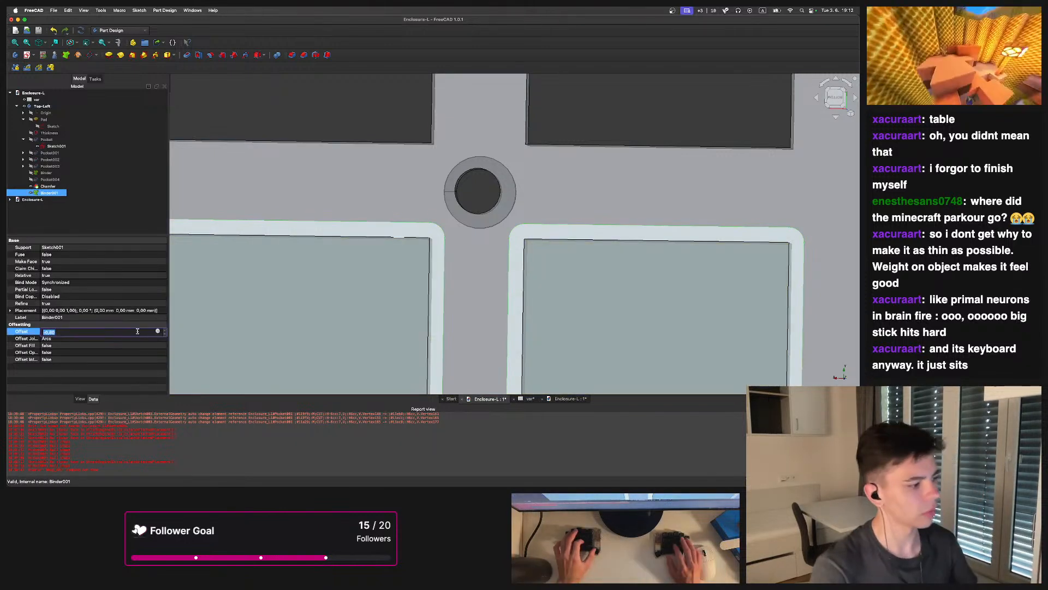
{"action": "type", "text": "-0,820"}
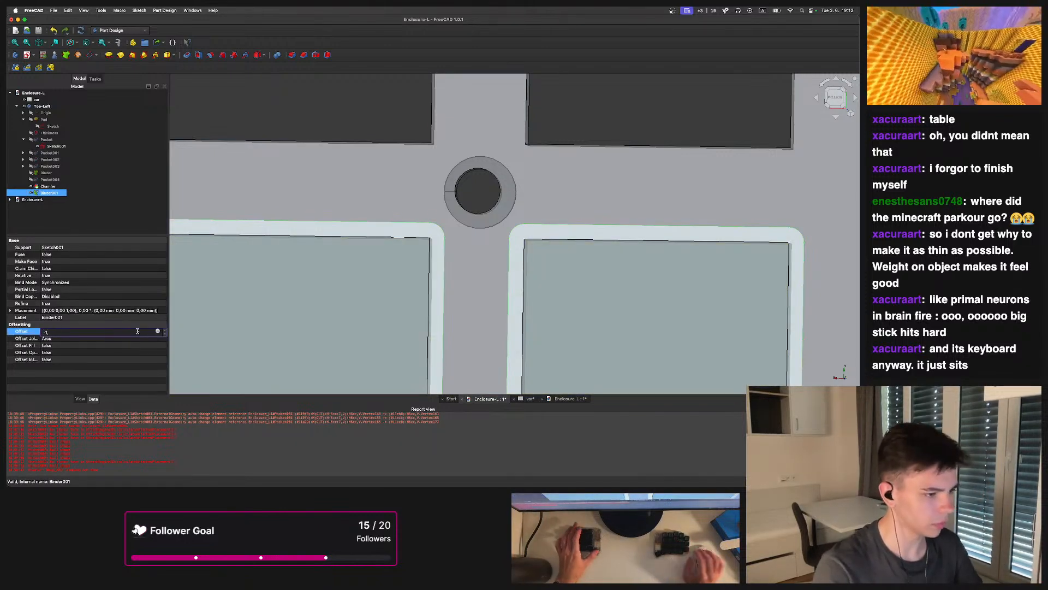
{"action": "key", "text": "Return"}
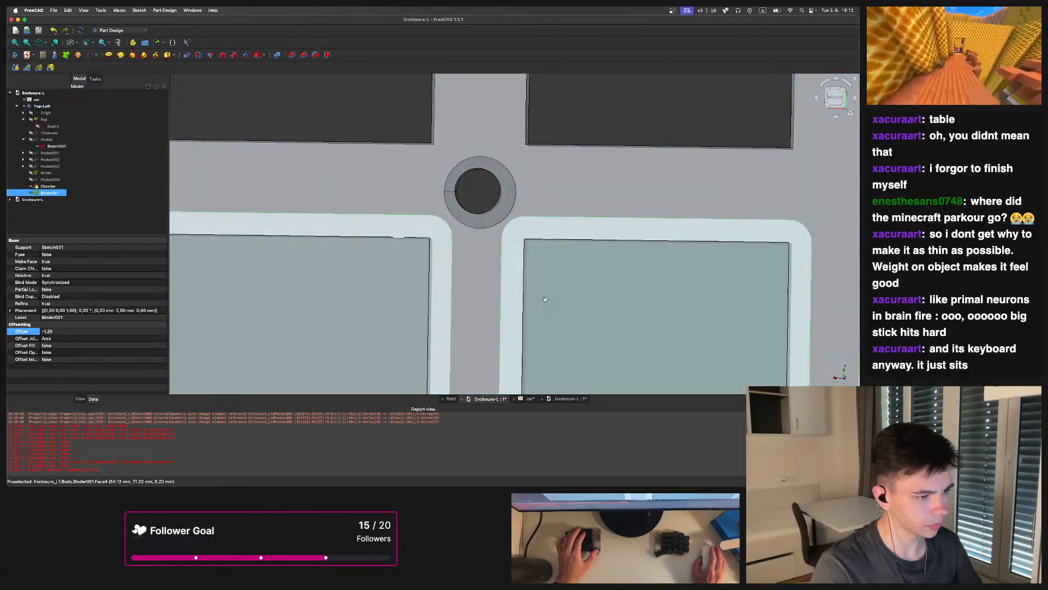
Create a pocket from the Binder001 outlines with a length of 1.2 mm
{"action": "scroll", "coordinate": [541, 295], "scroll_direction": "up", "scroll_amount": 2}
{"action": "scroll", "coordinate": [535, 148], "scroll_direction": "down", "scroll_amount": 4}
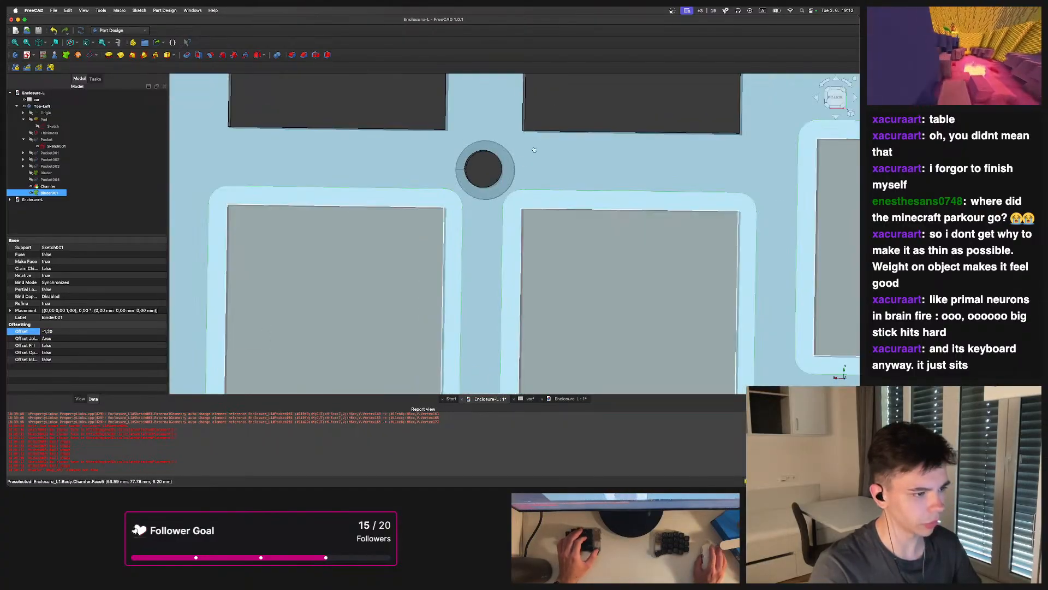
{"action": "scroll", "coordinate": [537, 121], "scroll_direction": "up", "scroll_amount": 5}
{"action": "scroll", "coordinate": [537, 194], "scroll_direction": "down", "scroll_amount": 2}
{"action": "scroll", "coordinate": [493, 244], "scroll_direction": "up", "scroll_amount": 2}
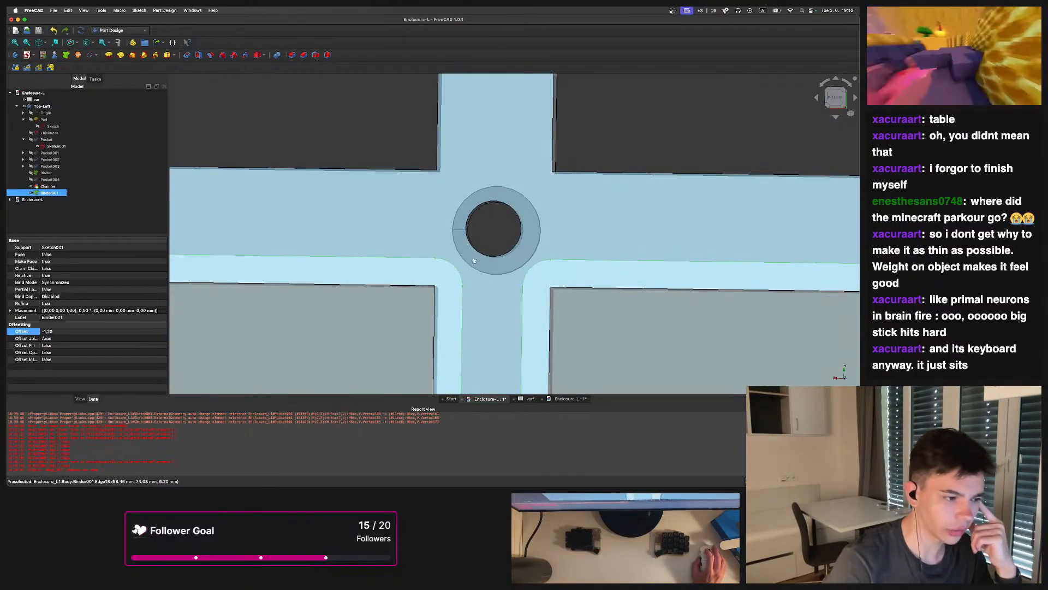
{"action": "scroll", "coordinate": [488, 249], "scroll_direction": "down", "scroll_amount": 12}
{"action": "left_click", "coordinate": [552, 186]}
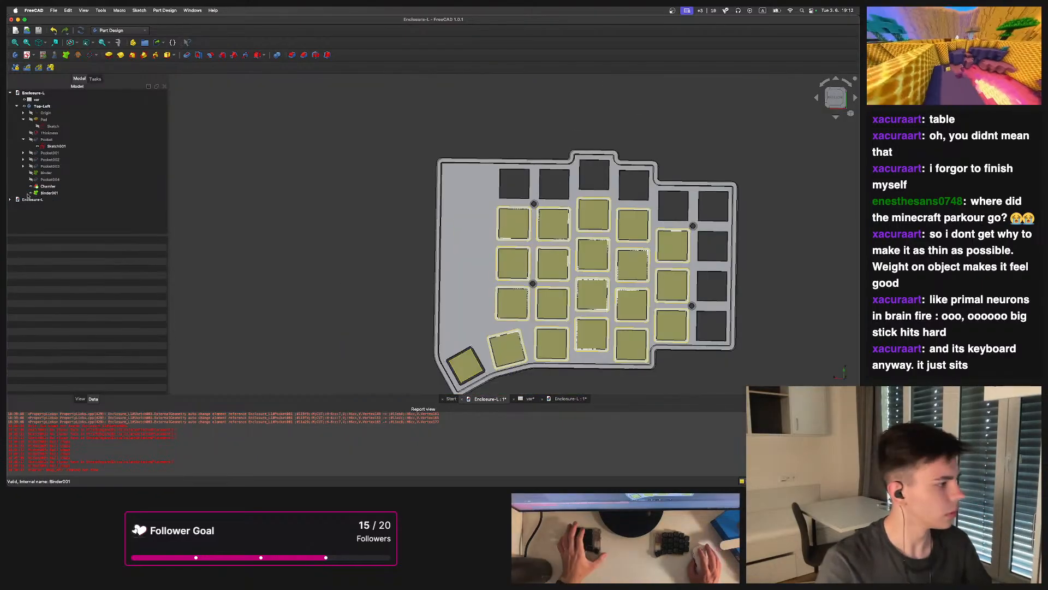
{"action": "left_click", "coordinate": [48, 192]}
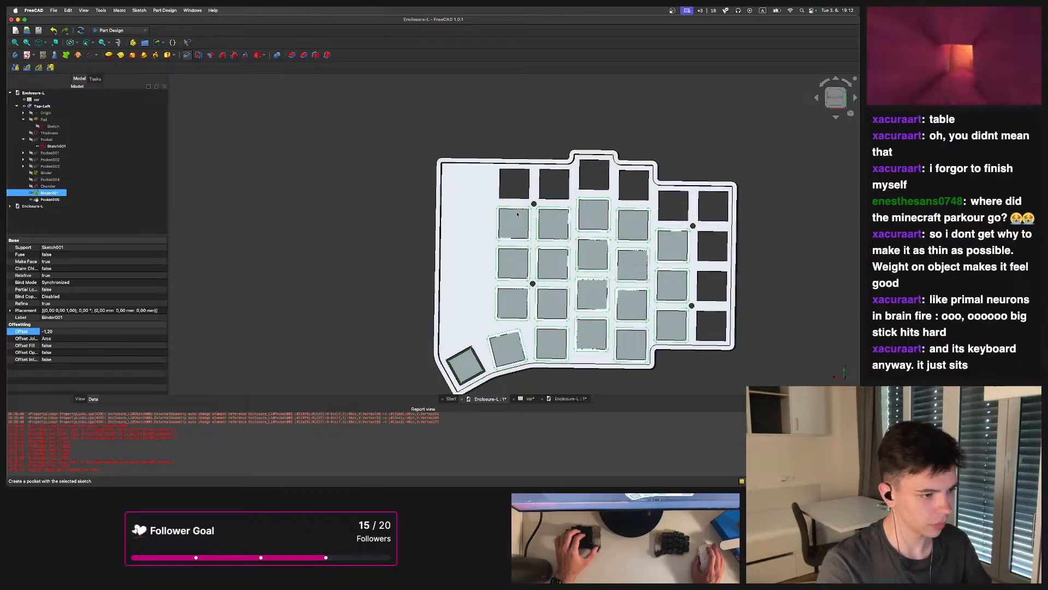
{"action": "scroll", "coordinate": [424, 156], "scroll_direction": "up", "scroll_amount": 2}
{"action": "middle_click_drag", "start_coordinate": [577, 206], "coordinate": [463, 188]}
{"action": "scroll", "coordinate": [452, 214], "scroll_direction": "up", "scroll_amount": 2}
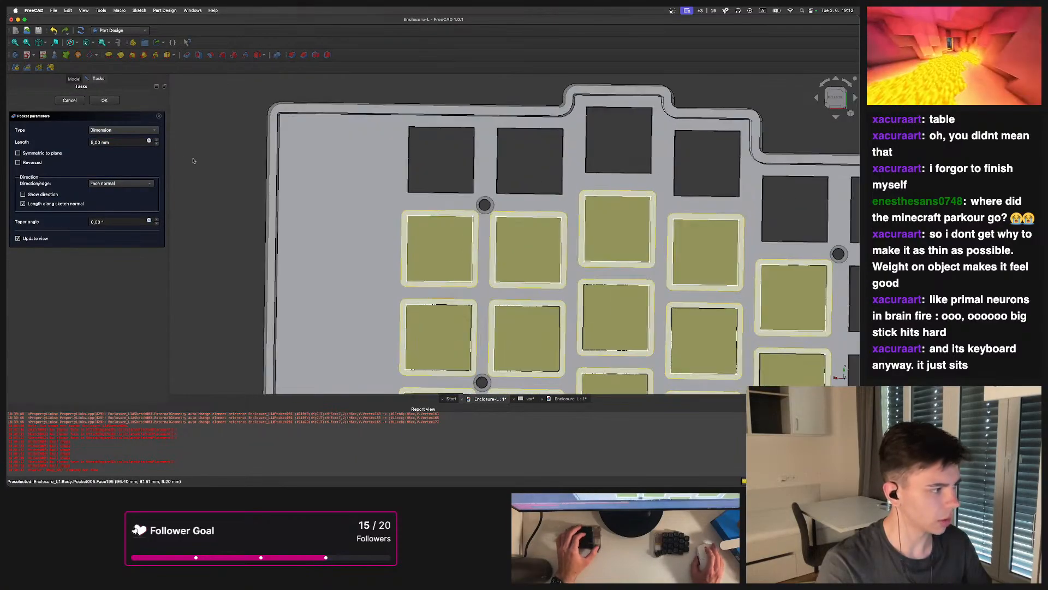
{"action": "type", "text": "1.2"}
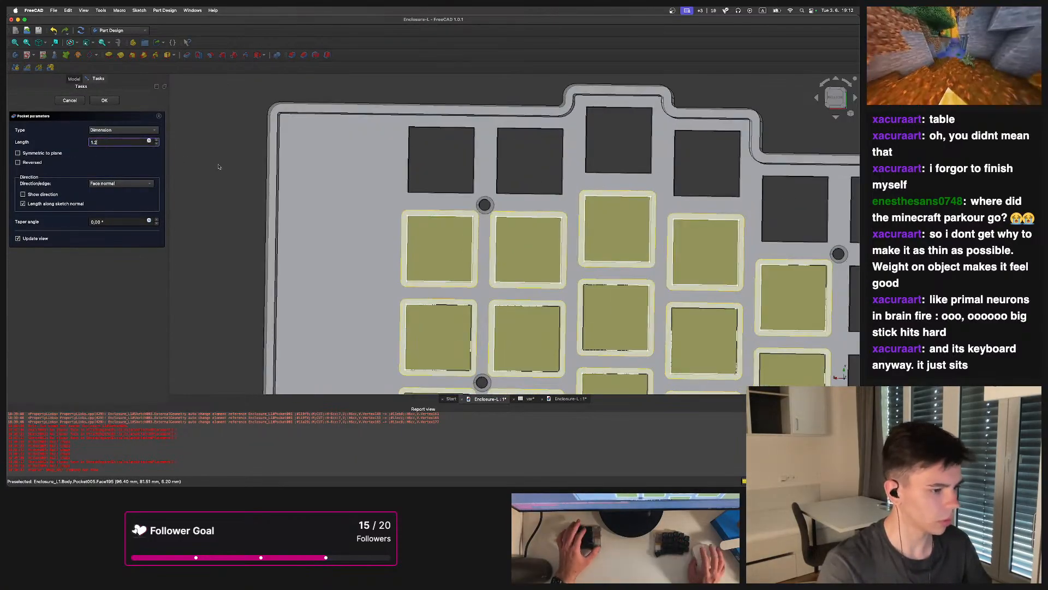
{"action": "key", "text": "Return"}
Switch to the browser to re-examine mx_series.pdf's specifications and mounting options, and go back to the Cherry folder
{"action": "mouse_move", "coordinate": [422, 472]}
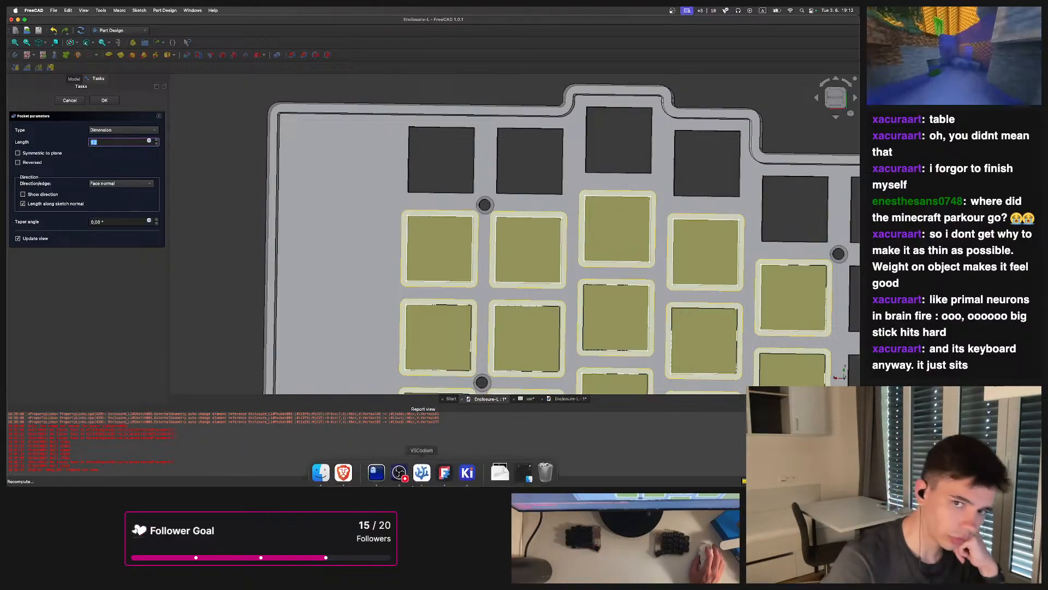
{"action": "left_click", "coordinate": [344, 471]}
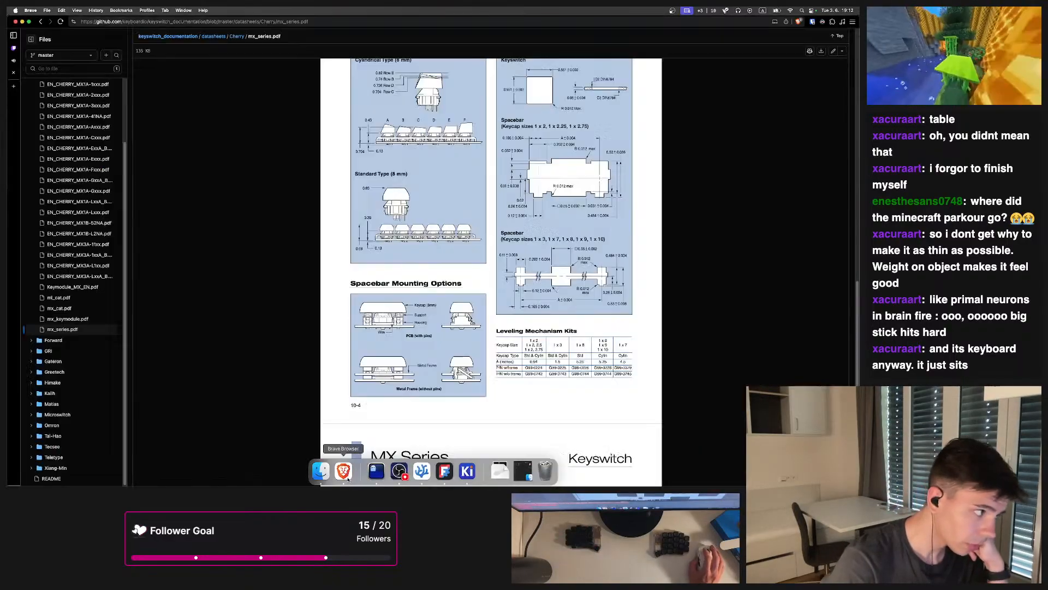
{"action": "scroll", "coordinate": [383, 168], "scroll_direction": "down", "scroll_amount": 8}
{"action": "scroll", "coordinate": [382, 169], "scroll_direction": "up", "scroll_amount": 10}
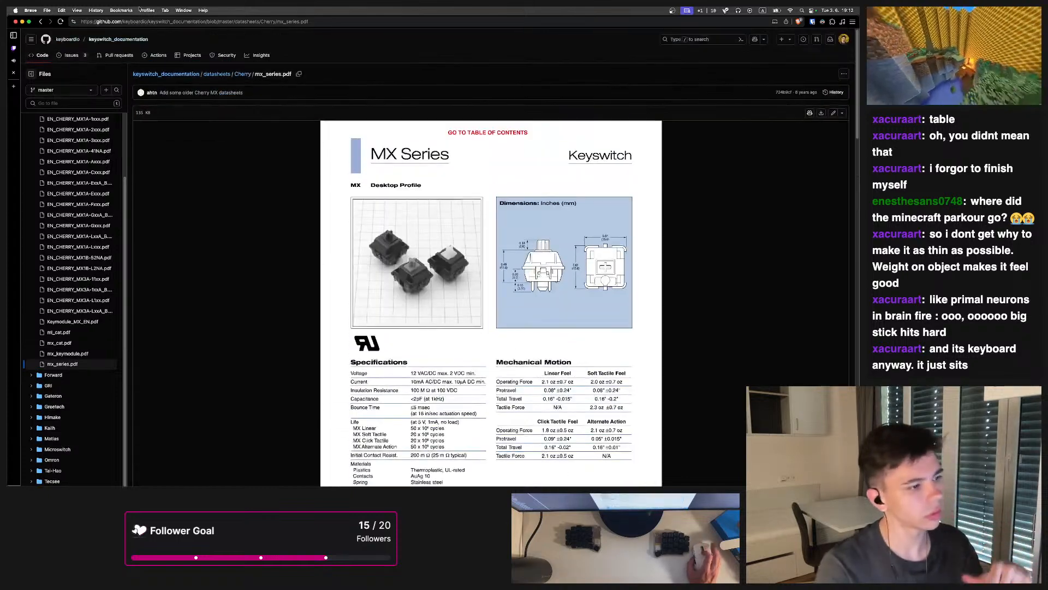
{"action": "scroll", "coordinate": [514, 147], "scroll_direction": "down", "scroll_amount": 3}
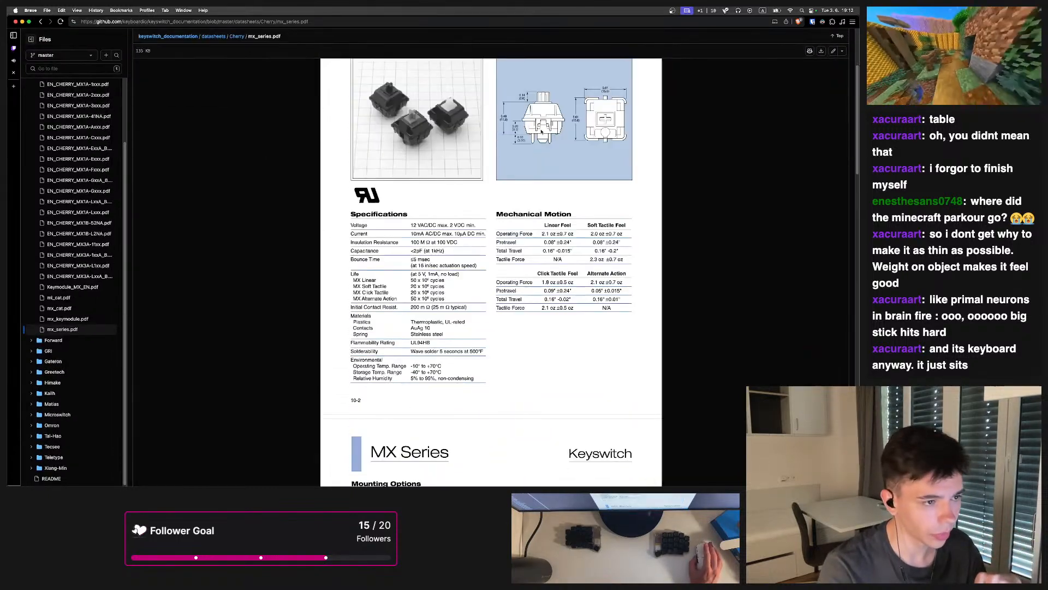
{"action": "scroll", "coordinate": [552, 131], "scroll_direction": "down", "scroll_amount": 4}
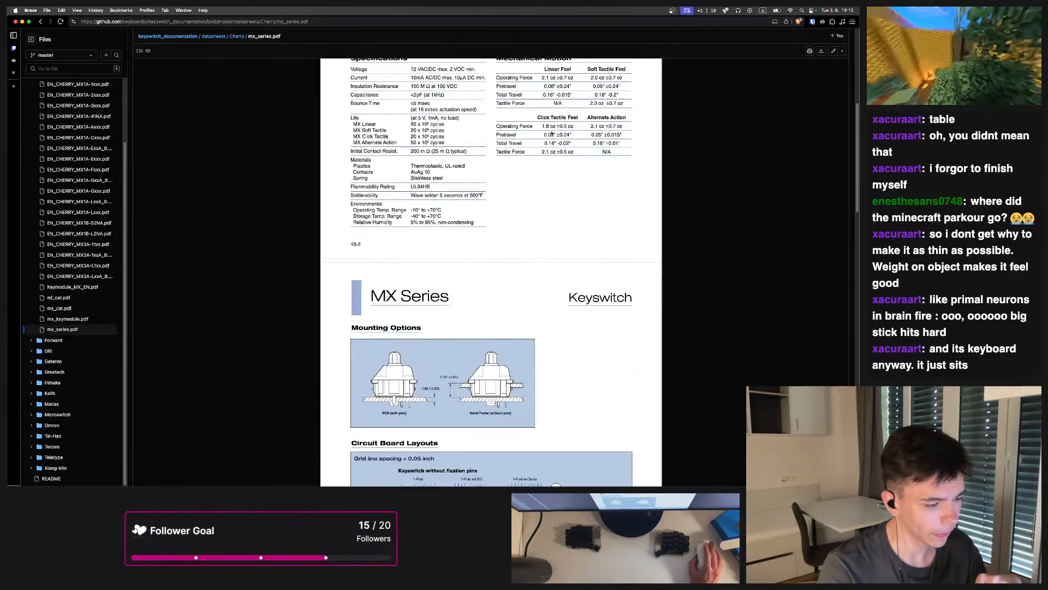
{"action": "left_click", "coordinate": [42, 21]}
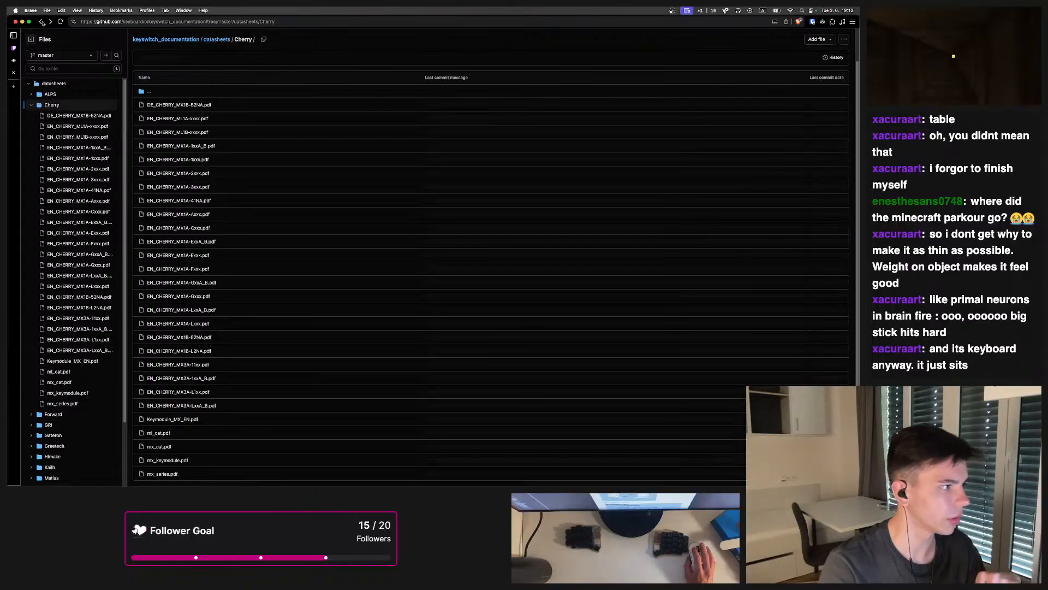
Browse the Kailh datasheets folder and open one of its switch datasheets
{"action": "left_click", "coordinate": [42, 21]}
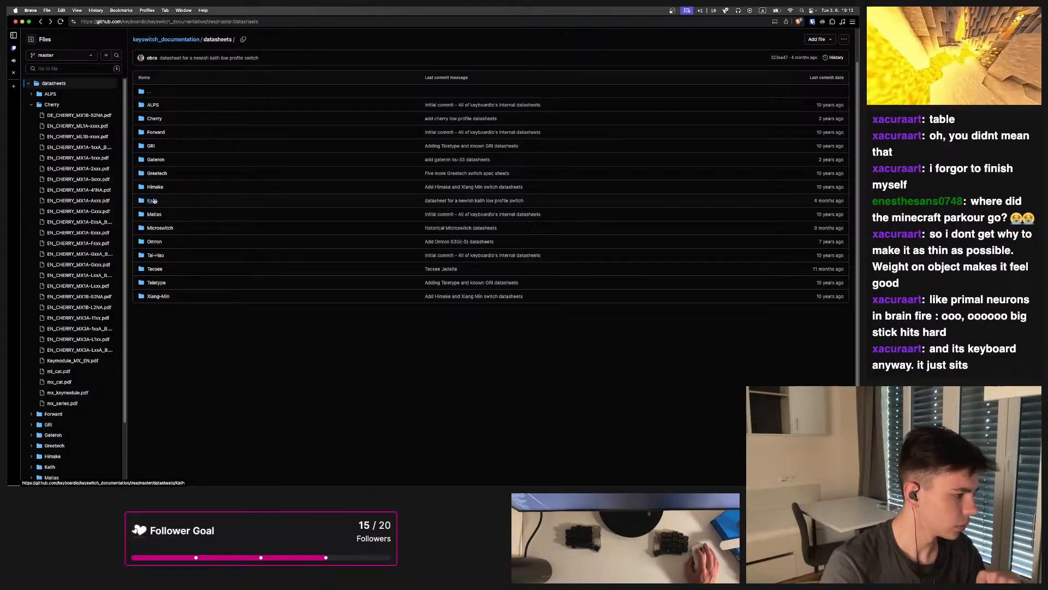
{"action": "scroll", "coordinate": [208, 287], "scroll_direction": "down", "scroll_amount": 12}
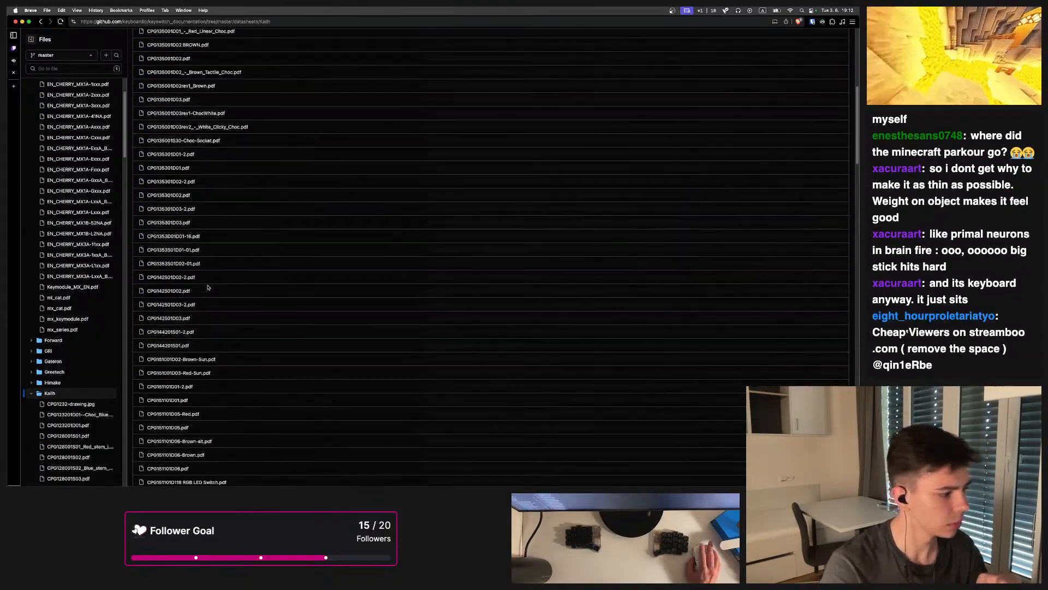
{"action": "scroll", "coordinate": [202, 289], "scroll_direction": "up", "scroll_amount": 15}
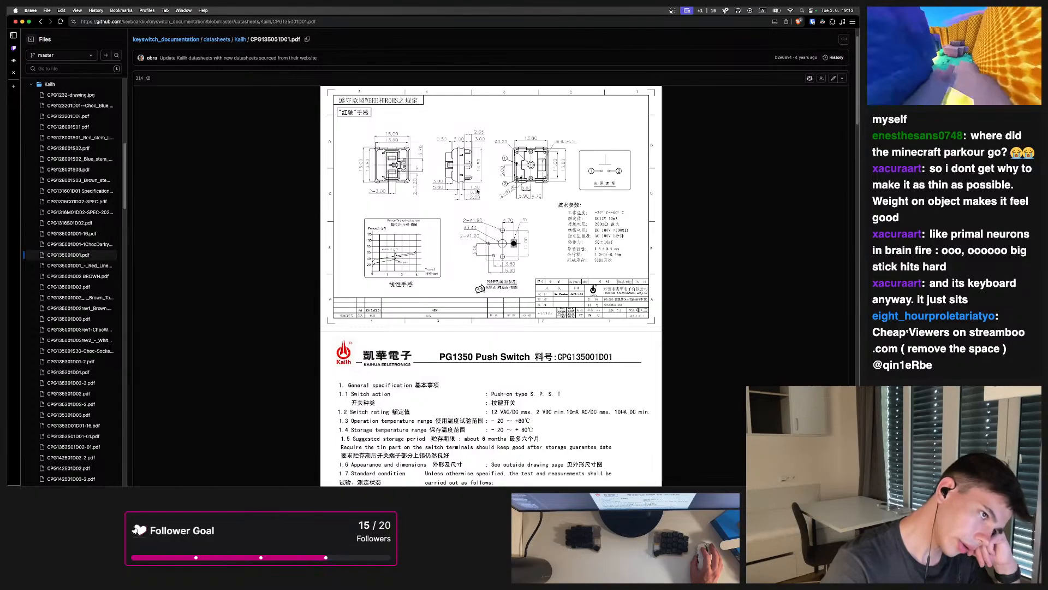
{"action": "left_click", "coordinate": [41, 21]}
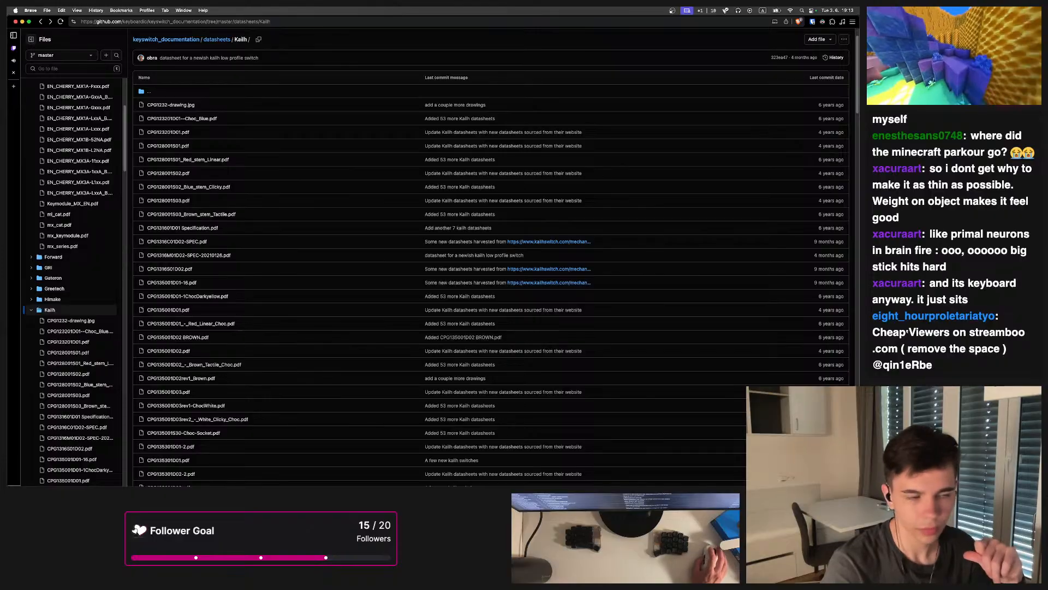
Switch to the stream dashboard and ban the spamming chatter from the chat
{"action": "left_click", "coordinate": [14, 49]}
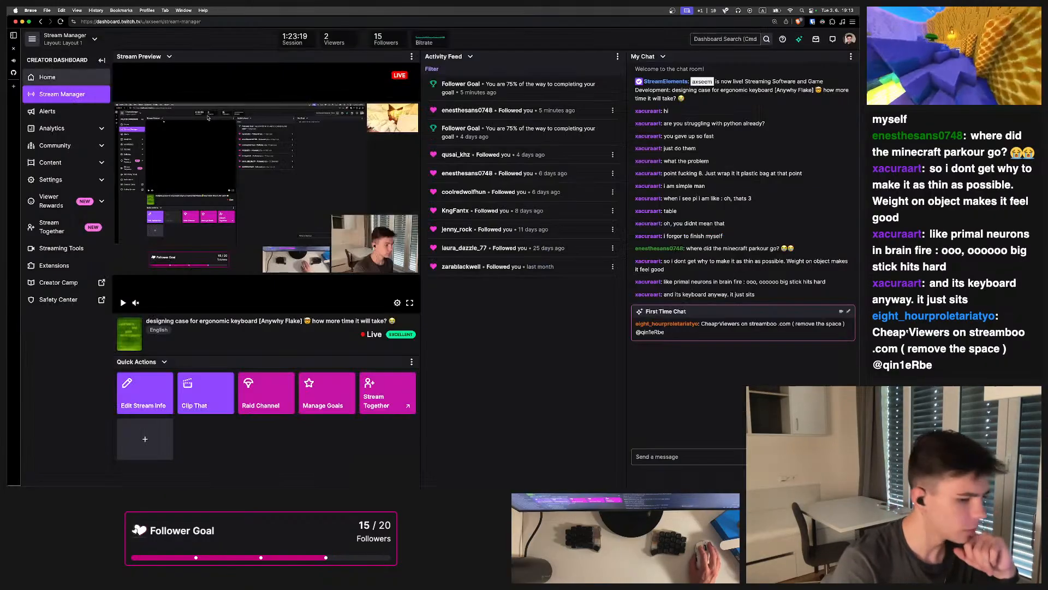
{"action": "left_click", "coordinate": [667, 324]}
{"action": "left_click", "coordinate": [637, 415]}
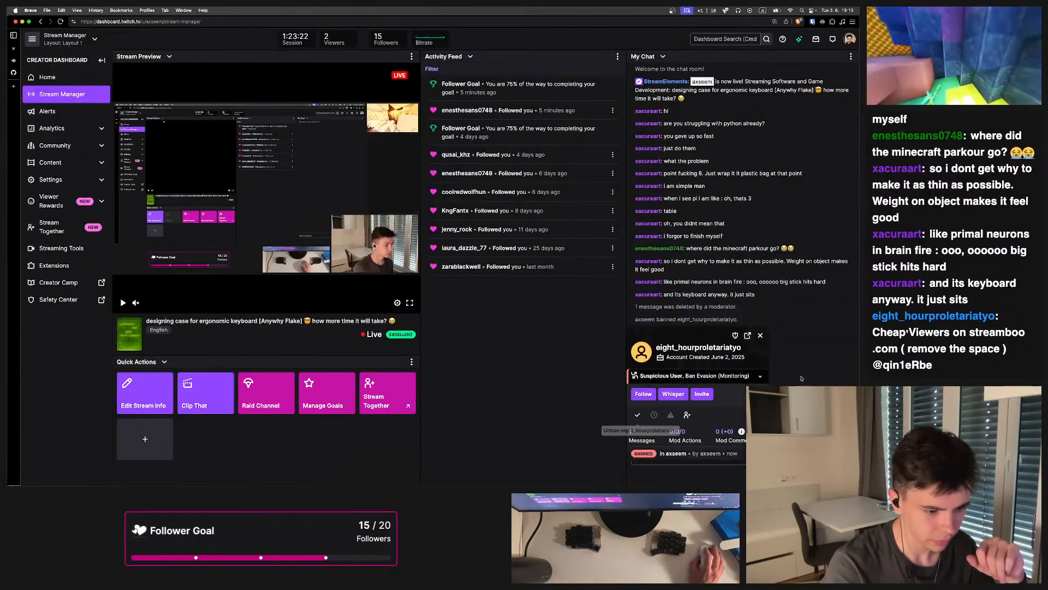
Return to the Kailh datasheets folder and open CPG135301D01-2.pdf to study its drawing
{"action": "left_click", "coordinate": [14, 72]}
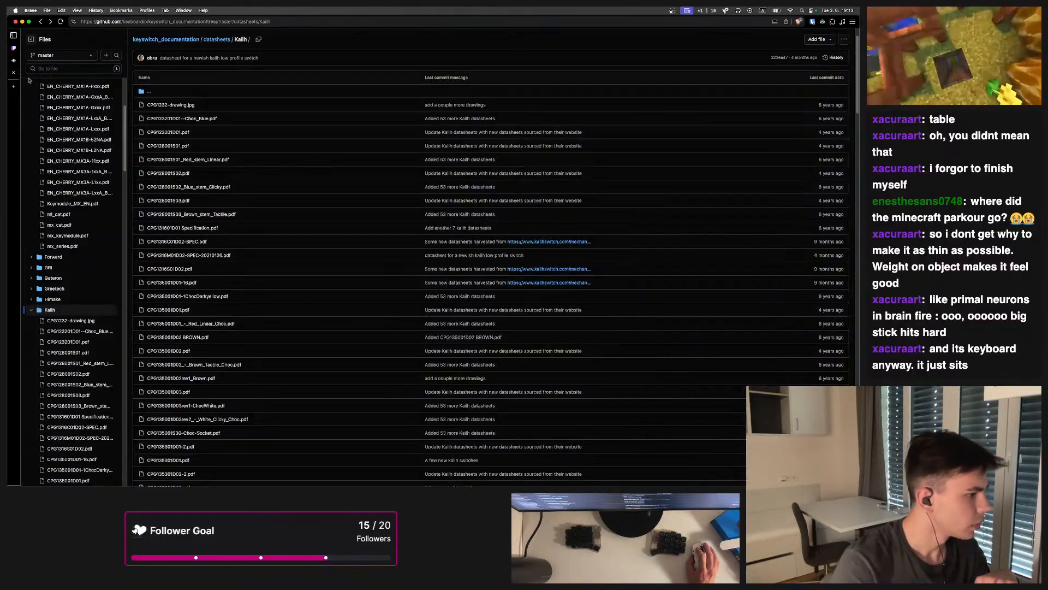
{"action": "scroll", "coordinate": [187, 336], "scroll_direction": "down", "scroll_amount": 5}
{"action": "scroll", "coordinate": [187, 337], "scroll_direction": "down", "scroll_amount": 1}
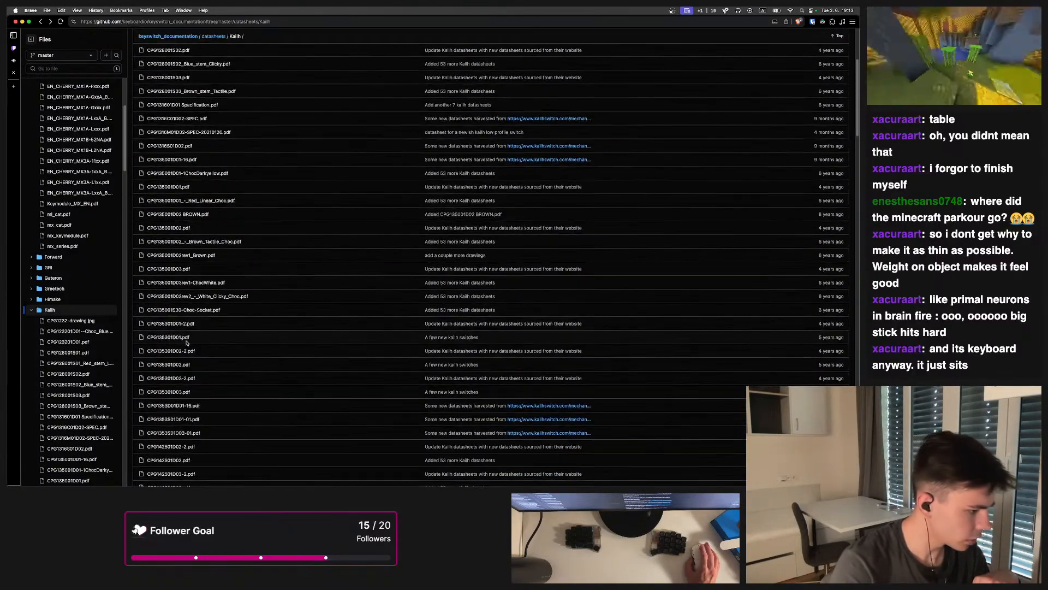
{"action": "left_click", "coordinate": [170, 324]}
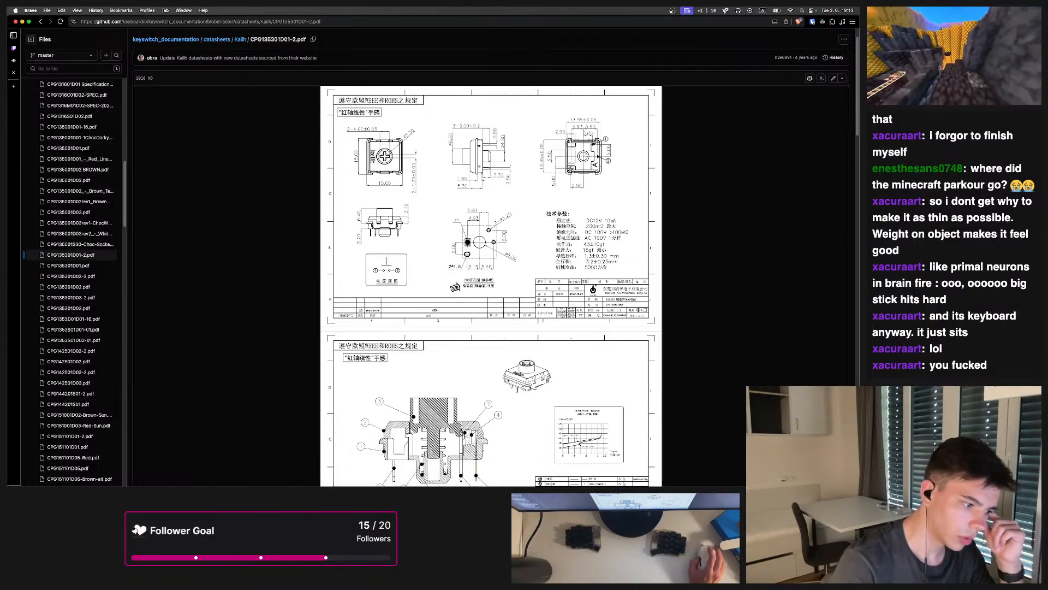
Switch back to FreeCAD and inspect Pocket005's pocket parameters, closing the dialog without changes
{"action": "mouse_move", "coordinate": [445, 472]}
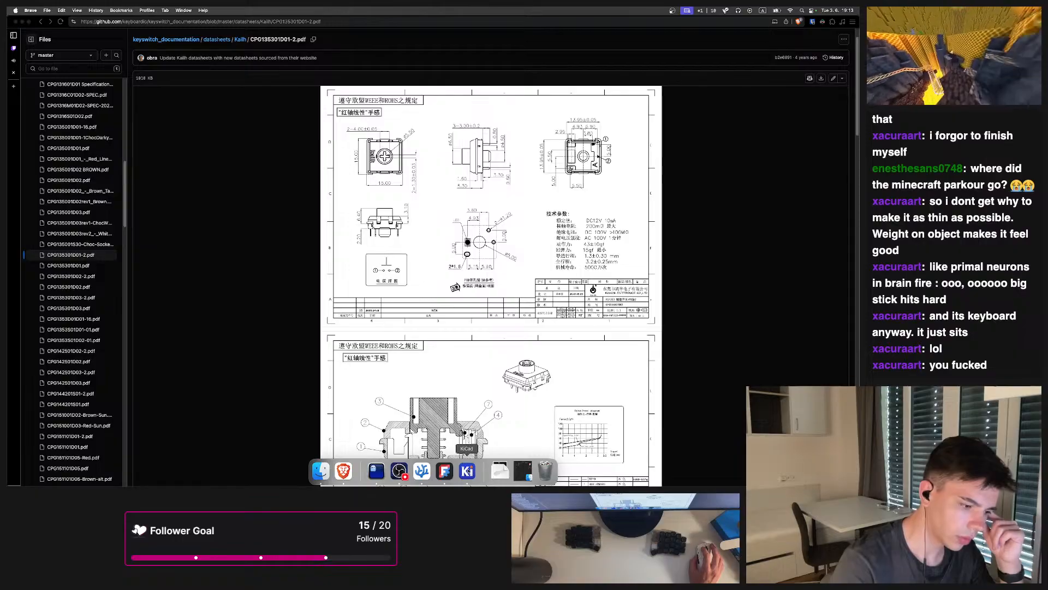
{"action": "left_click", "coordinate": [467, 470]}
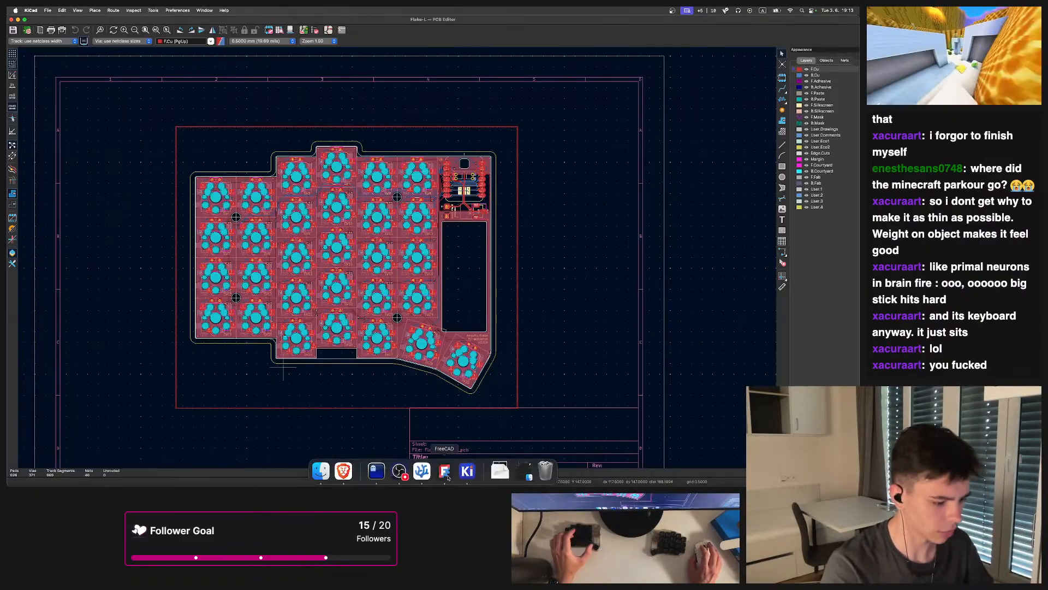
{"action": "left_click", "coordinate": [446, 471]}
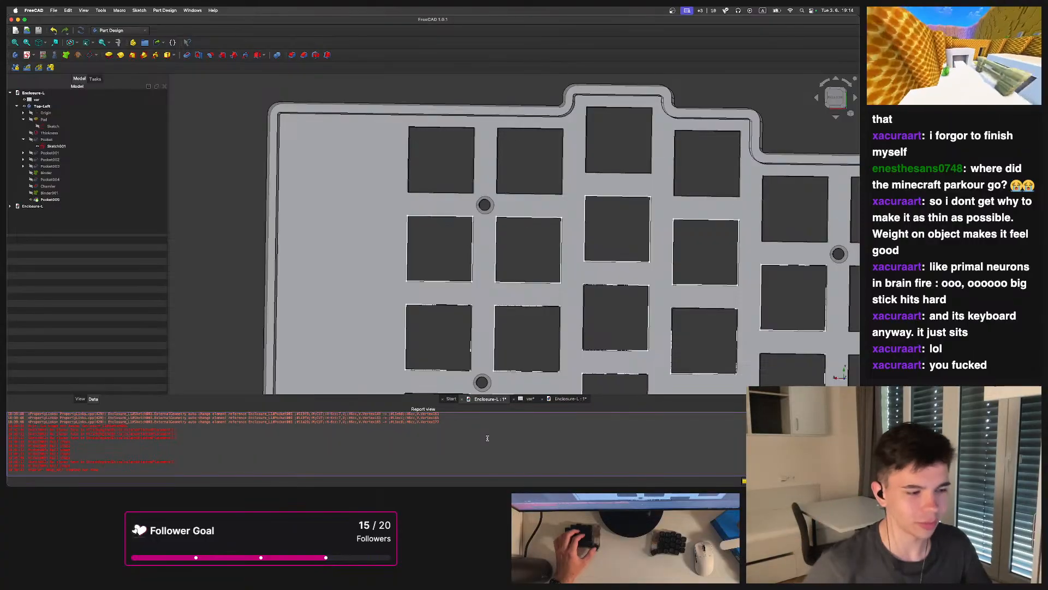
{"action": "middle_click_drag", "start_coordinate": [520, 315], "coordinate": [490, 337]}
{"action": "scroll", "coordinate": [463, 306], "scroll_direction": "up", "scroll_amount": 3}
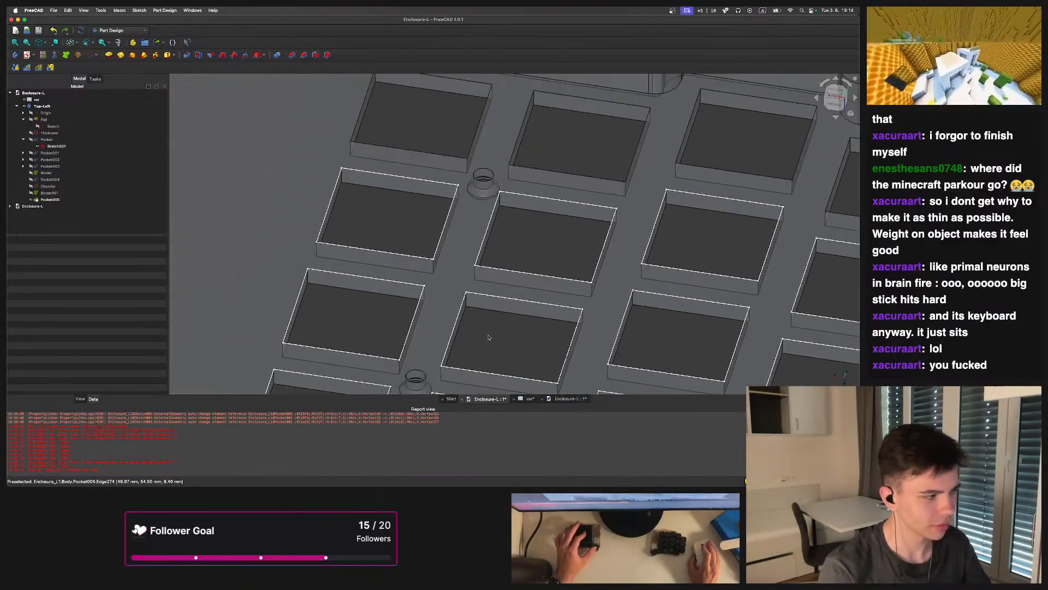
{"action": "left_click", "coordinate": [60, 199]}
{"action": "scroll", "coordinate": [377, 223], "scroll_direction": "down", "scroll_amount": 5}
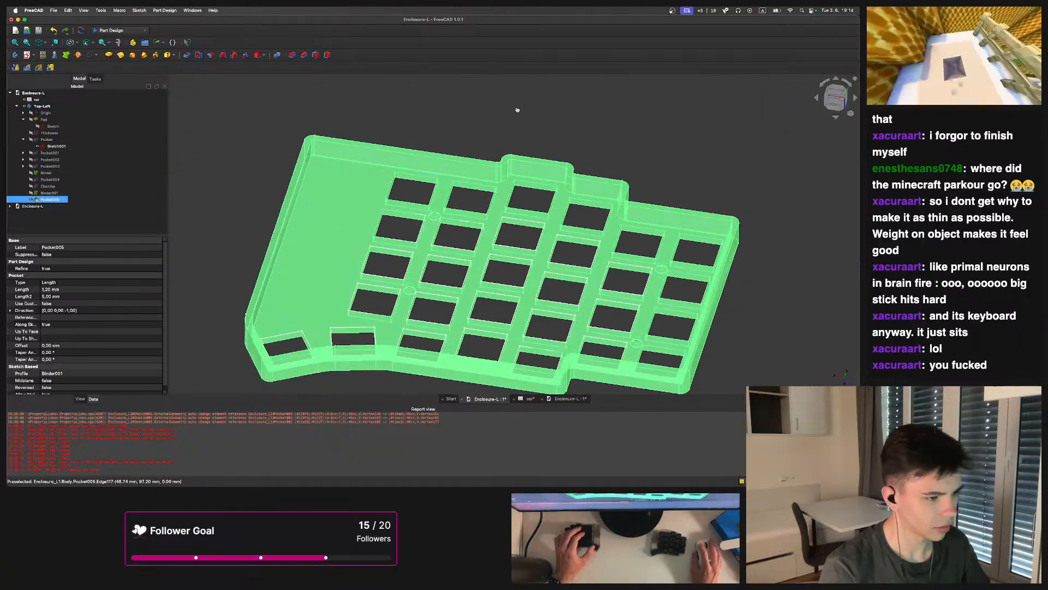
{"action": "left_click", "coordinate": [517, 110]}
{"action": "scroll", "coordinate": [406, 207], "scroll_direction": "up", "scroll_amount": 1}
{"action": "left_click", "coordinate": [55, 202]}
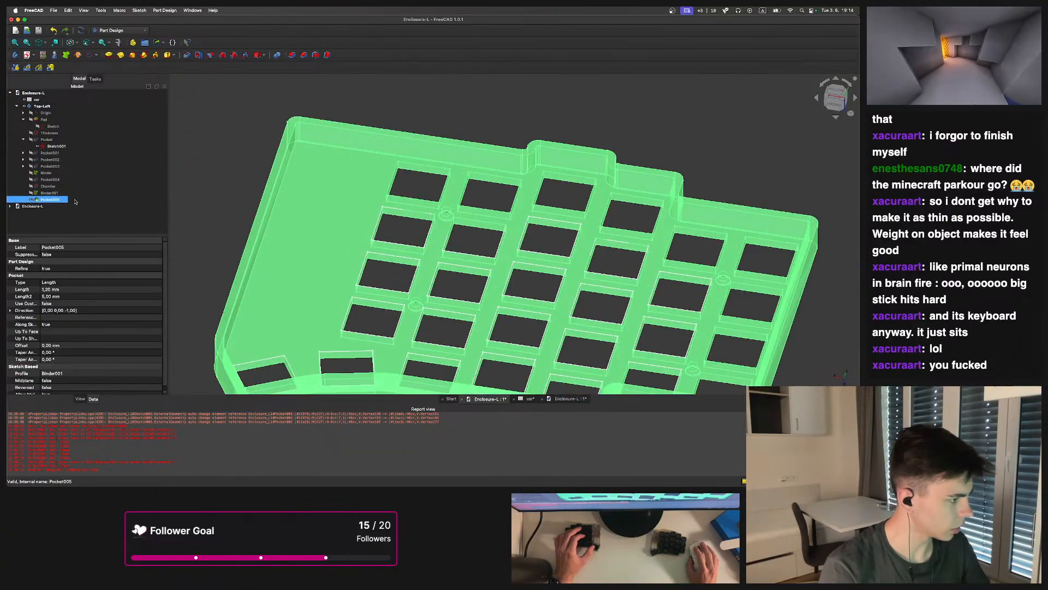
{"action": "double_click", "coordinate": [52, 200]}
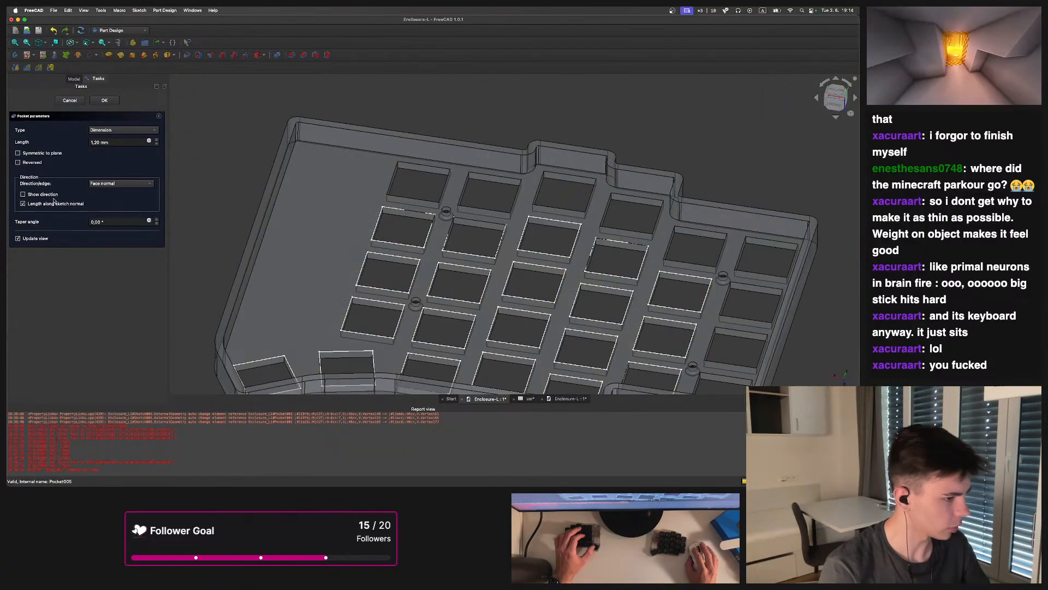
{"action": "left_click", "coordinate": [105, 100]}
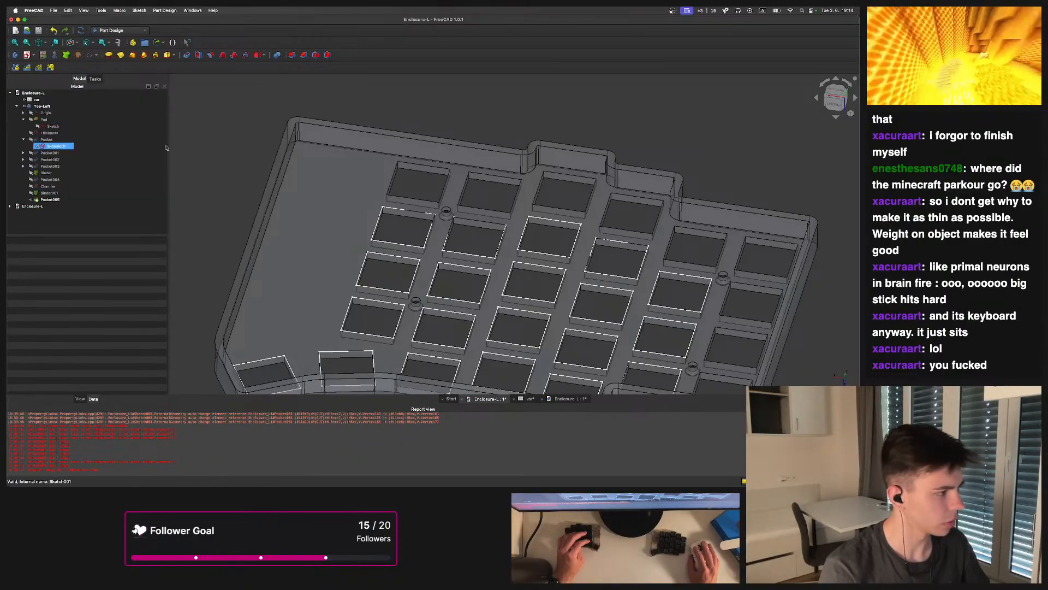
Try to pocket Binder001's outlines with a length of 1.2 mm, then cancel the pocket
{"action": "left_click", "coordinate": [31, 192]}
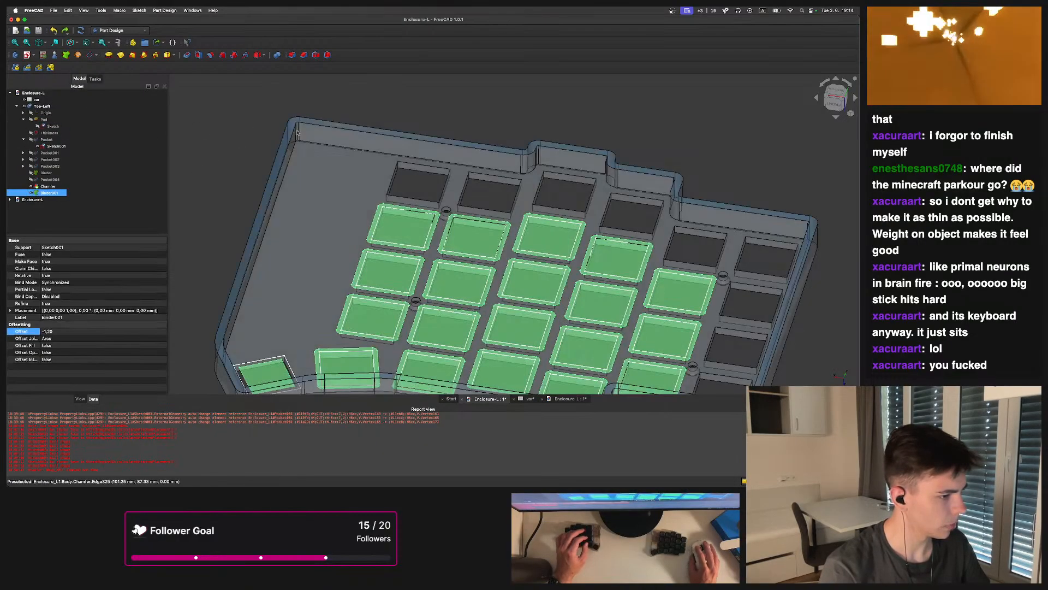
{"action": "left_click", "coordinate": [276, 169]}
{"action": "scroll", "coordinate": [207, 160], "scroll_direction": "up", "scroll_amount": 1}
{"action": "left_click", "coordinate": [34, 193]}
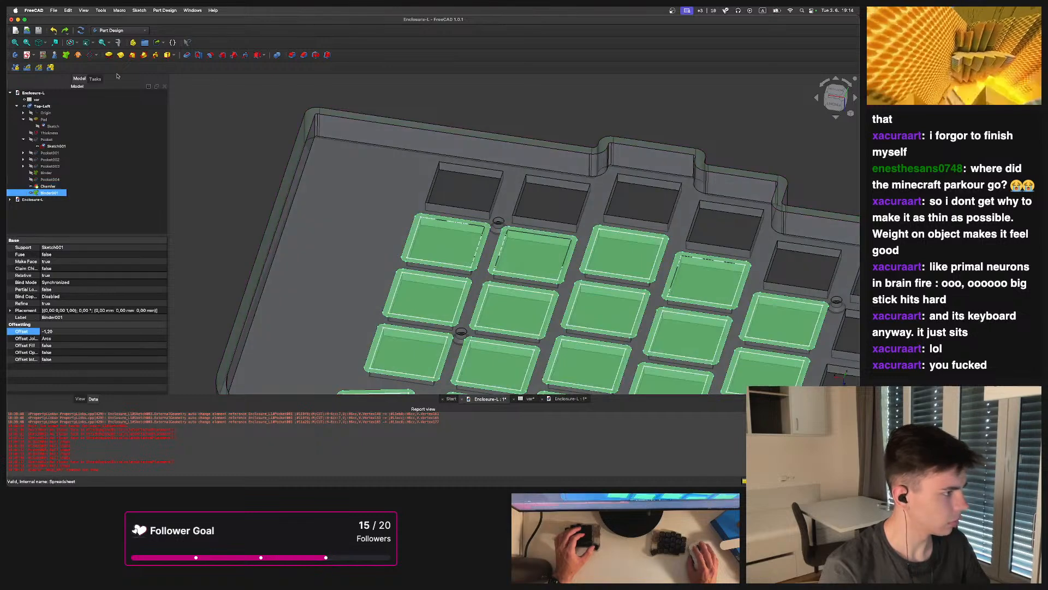
{"action": "left_click", "coordinate": [187, 55]}
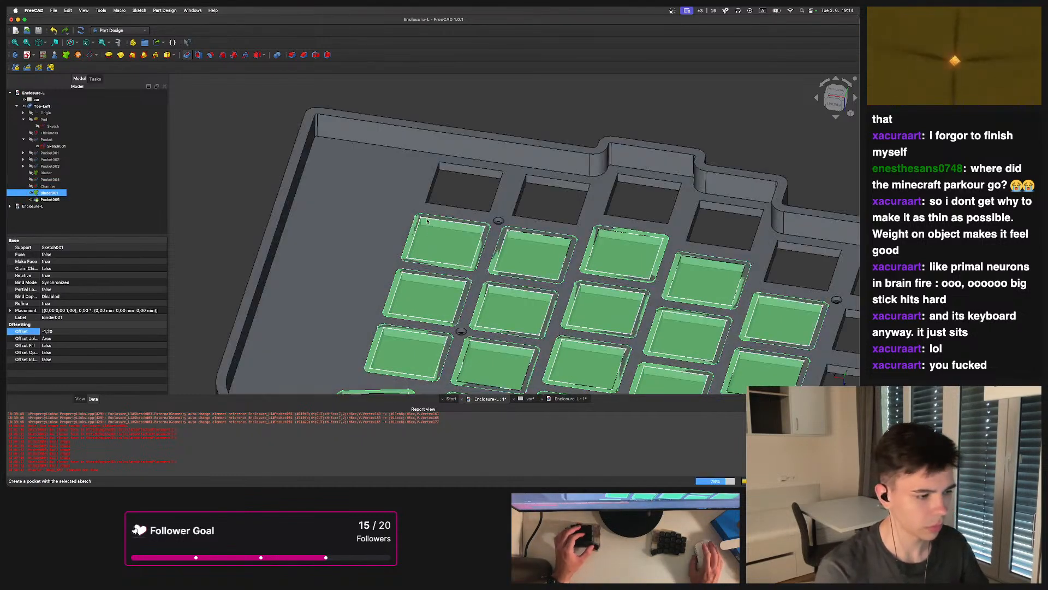
{"action": "middle_click_drag", "start_coordinate": [423, 233], "coordinate": [398, 202]}
{"action": "scroll", "coordinate": [396, 201], "scroll_direction": "up", "scroll_amount": 3}
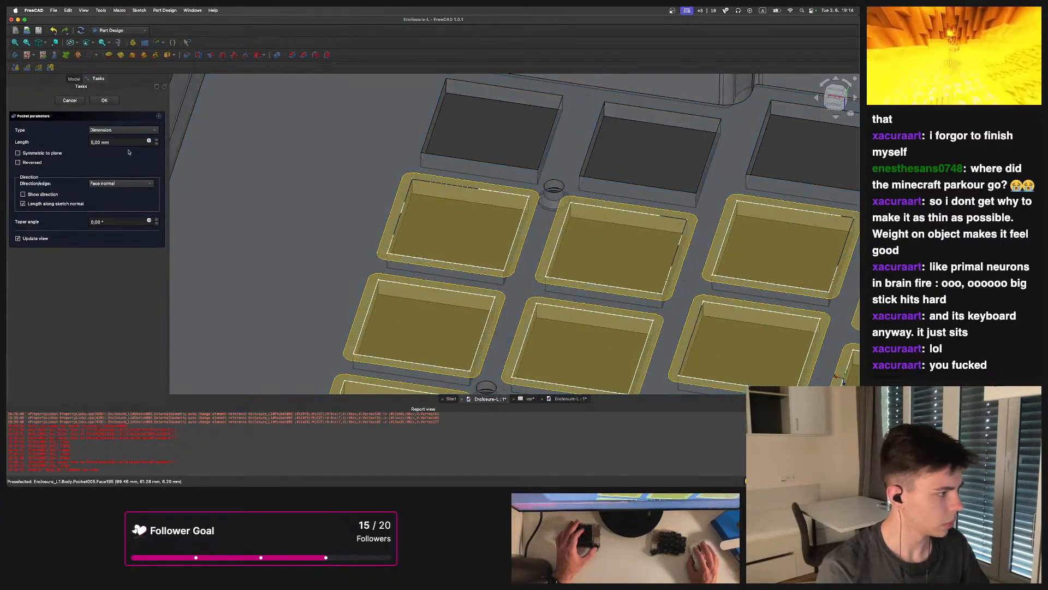
{"action": "key", "text": "BackSpace"}
{"action": "key", "text": "BackSpace"}
{"action": "key", "text": "BackSpace"}
{"action": "key", "text": "BackSpace"}
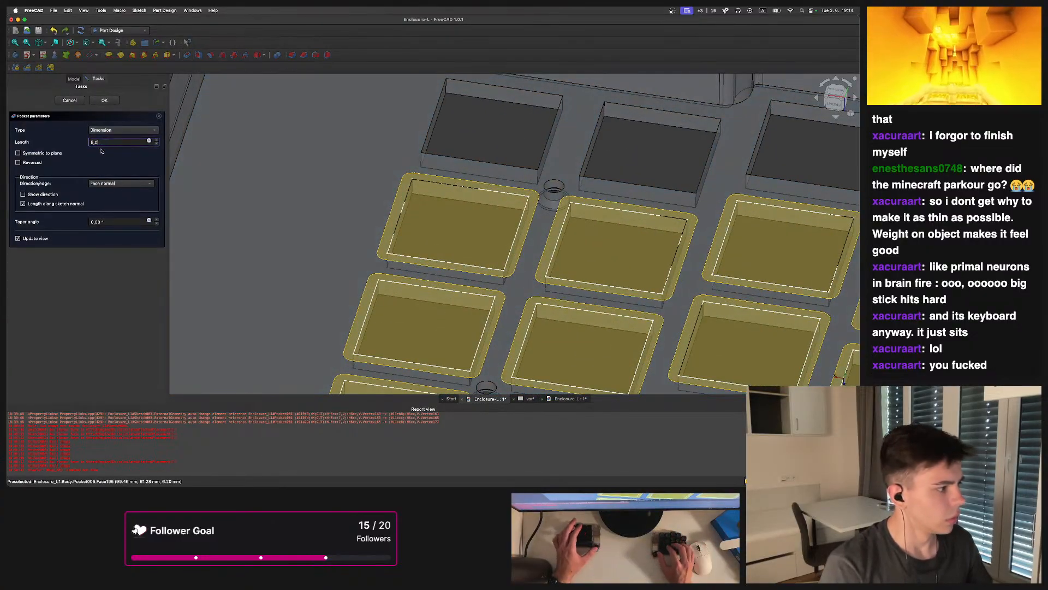
{"action": "type", "text": "1.2"}
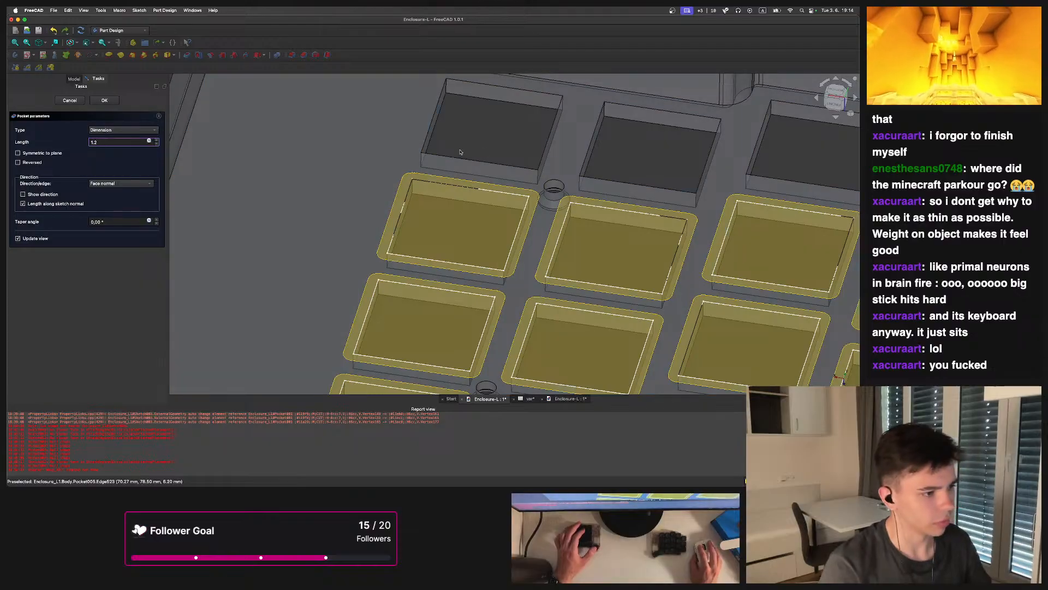
{"action": "scroll", "coordinate": [467, 181], "scroll_direction": "down", "scroll_amount": 4}
{"action": "middle_click_drag", "start_coordinate": [478, 163], "coordinate": [208, 178]}
{"action": "scroll", "coordinate": [420, 212], "scroll_direction": "down", "scroll_amount": 5}
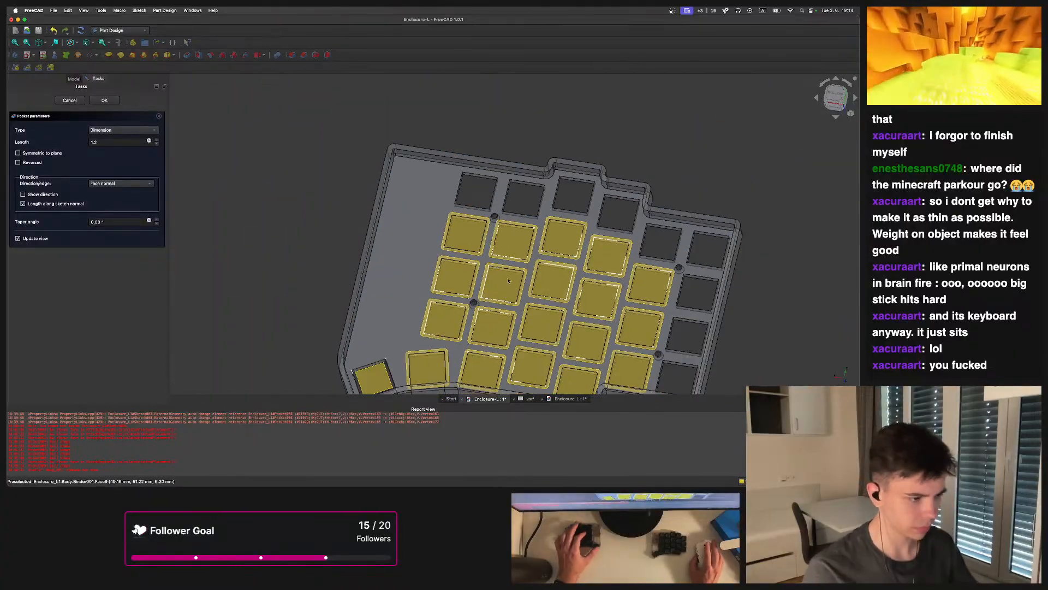
{"action": "scroll", "coordinate": [407, 213], "scroll_direction": "up", "scroll_amount": 4}
{"action": "type", "text": "0.2"}
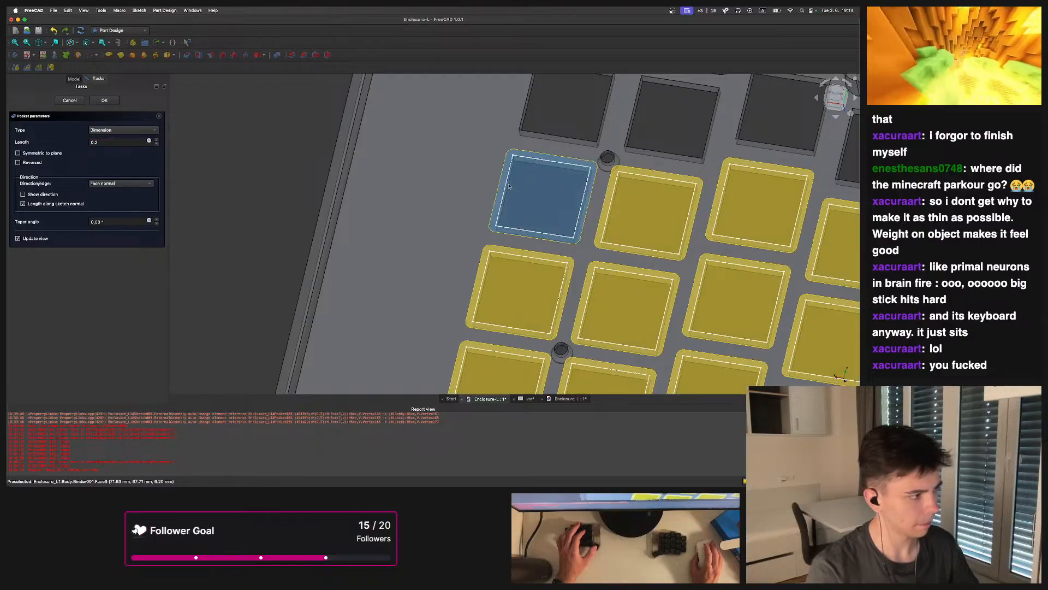
{"action": "middle_click_drag", "start_coordinate": [540, 186], "coordinate": [490, 141]}
{"action": "left_click", "coordinate": [68, 102]}
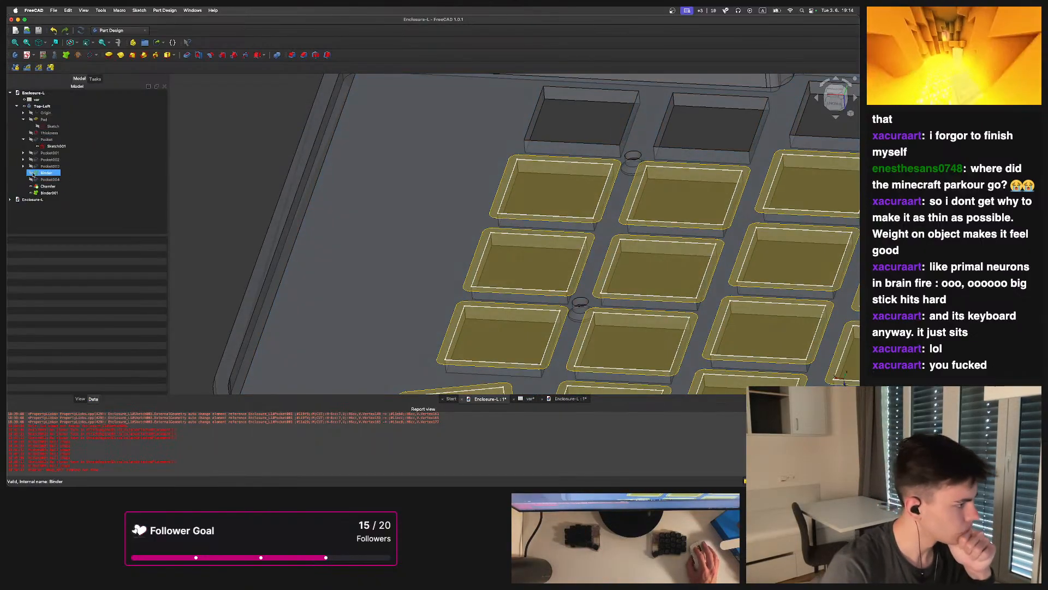
Select Binder001 and set its offset to -0.8 mm
{"action": "double_click", "coordinate": [42, 166]}
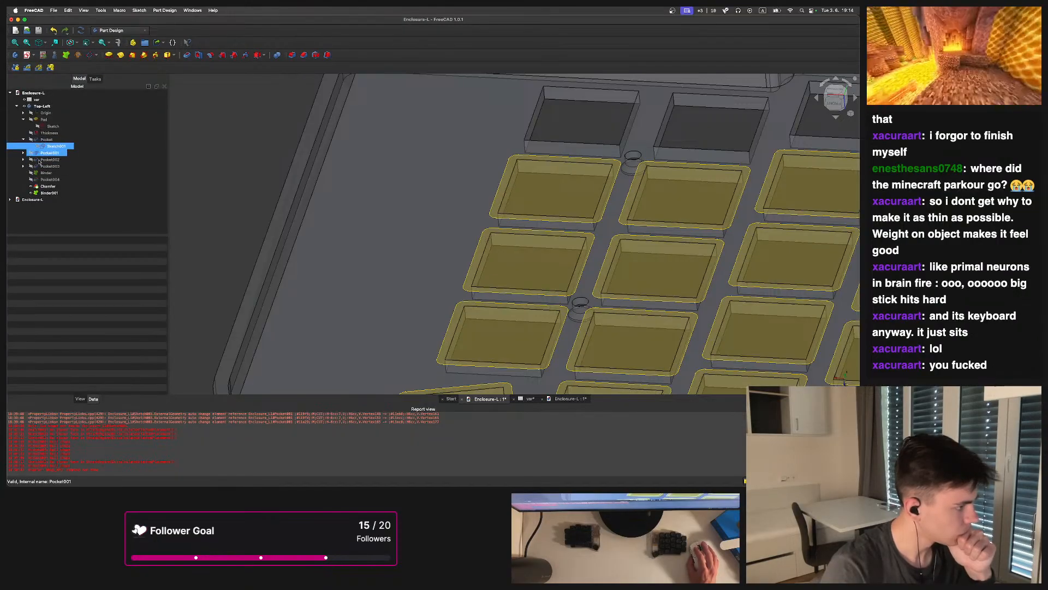
{"action": "left_click", "coordinate": [51, 153]}
{"action": "left_click", "coordinate": [55, 146]}
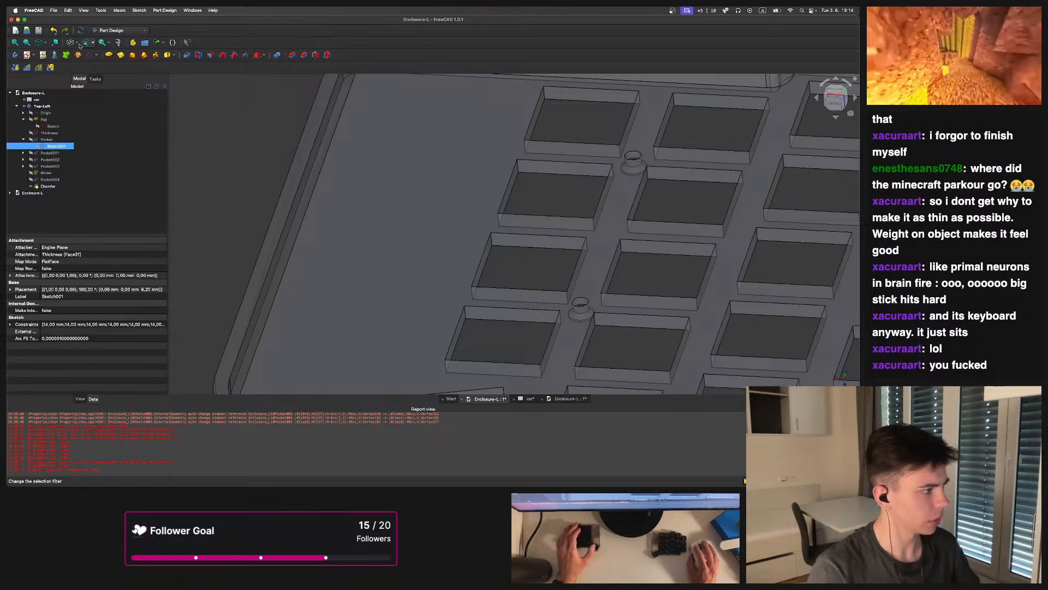
{"action": "left_click", "coordinate": [67, 56]}
{"action": "scroll", "coordinate": [444, 220], "scroll_direction": "down", "scroll_amount": 3}
{"action": "middle_click_drag", "start_coordinate": [438, 220], "coordinate": [297, 209]}
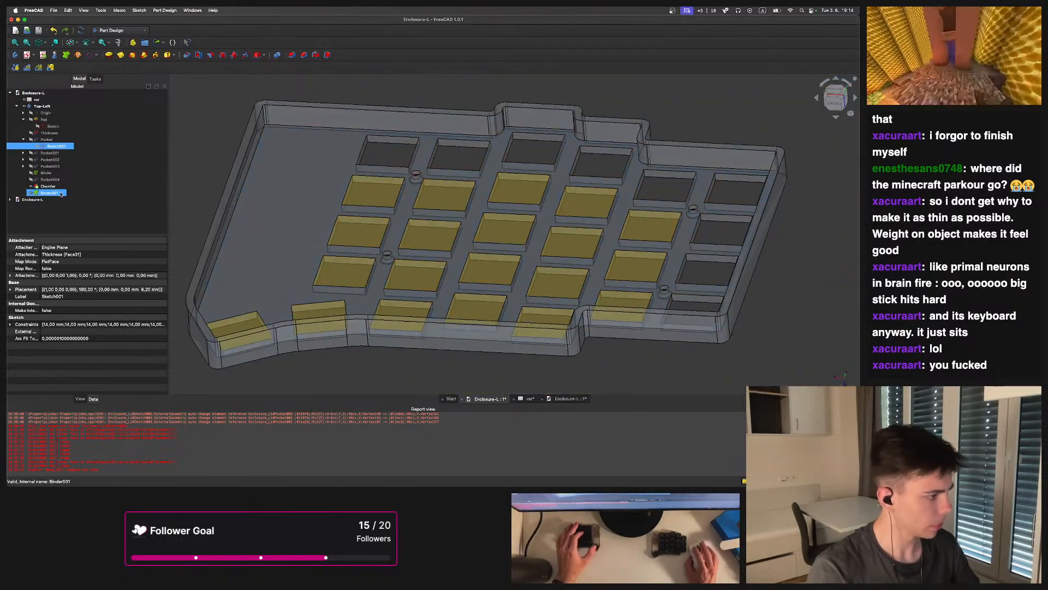
{"action": "left_click", "coordinate": [50, 193]}
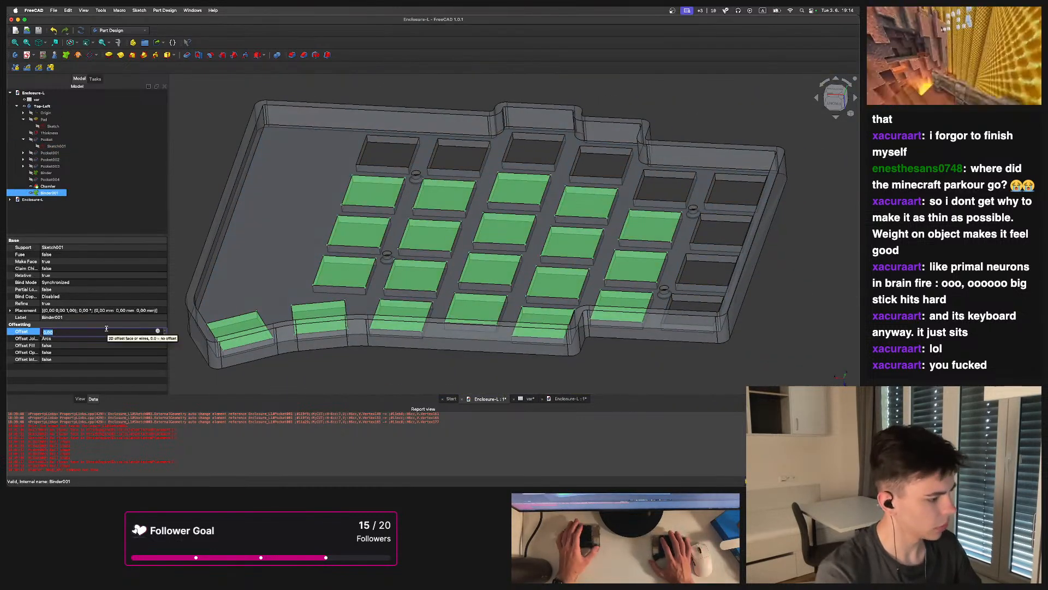
{"action": "type", "text": "-0"}
{"action": "type", "text": ","}
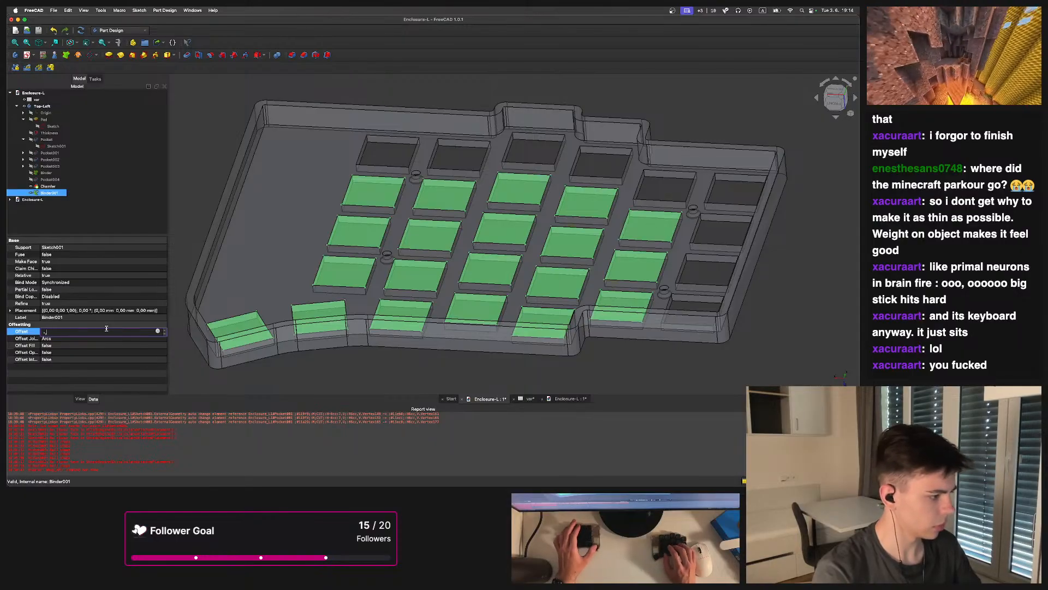
{"action": "type", "text": "8"}
{"action": "key", "text": "Return"}
Pocket Binder001's offset outlines 1 mm deep with the direction reversed
{"action": "middle_click_drag", "start_coordinate": [387, 121], "coordinate": [361, 216]}
{"action": "scroll", "coordinate": [399, 200], "scroll_direction": "up", "scroll_amount": 2}
{"action": "scroll", "coordinate": [426, 231], "scroll_direction": "up", "scroll_amount": 2}
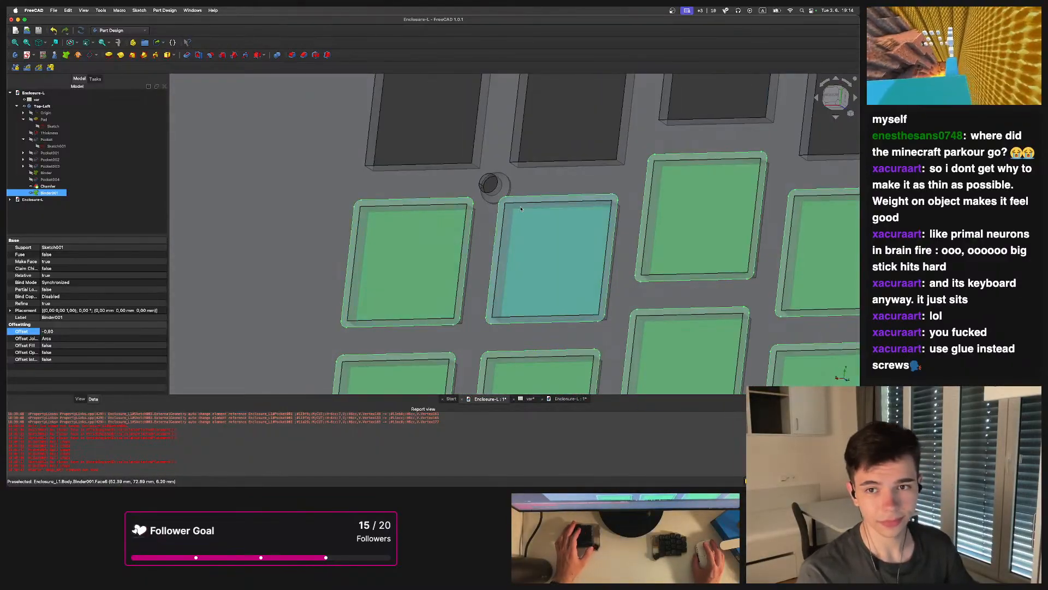
{"action": "middle_click_drag", "start_coordinate": [446, 215], "coordinate": [437, 236]}
{"action": "scroll", "coordinate": [420, 225], "scroll_direction": "up", "scroll_amount": 2}
{"action": "scroll", "coordinate": [448, 258], "scroll_direction": "down", "scroll_amount": 6}
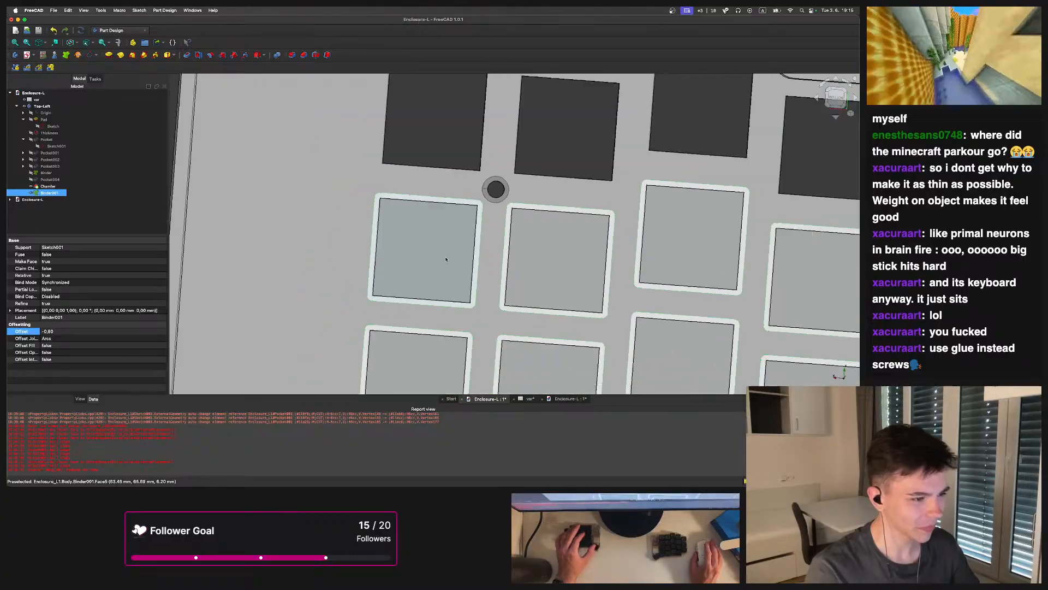
{"action": "middle_click_drag", "start_coordinate": [440, 187], "coordinate": [454, 145]}
{"action": "scroll", "coordinate": [454, 146], "scroll_direction": "up", "scroll_amount": 2}
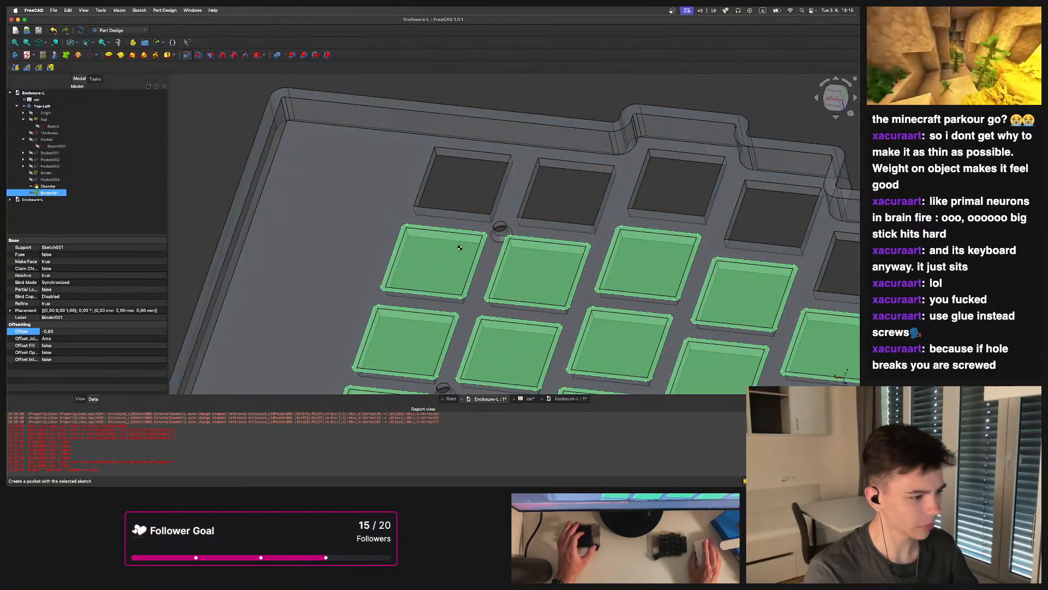
{"action": "scroll", "coordinate": [453, 207], "scroll_direction": "up", "scroll_amount": 3}
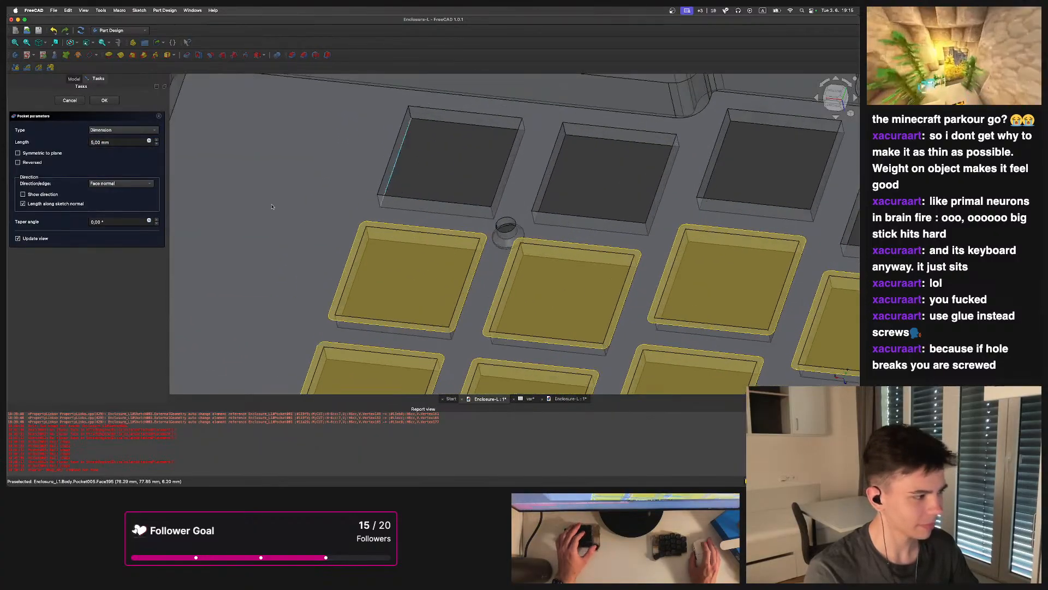
{"action": "type", "text": "2"}
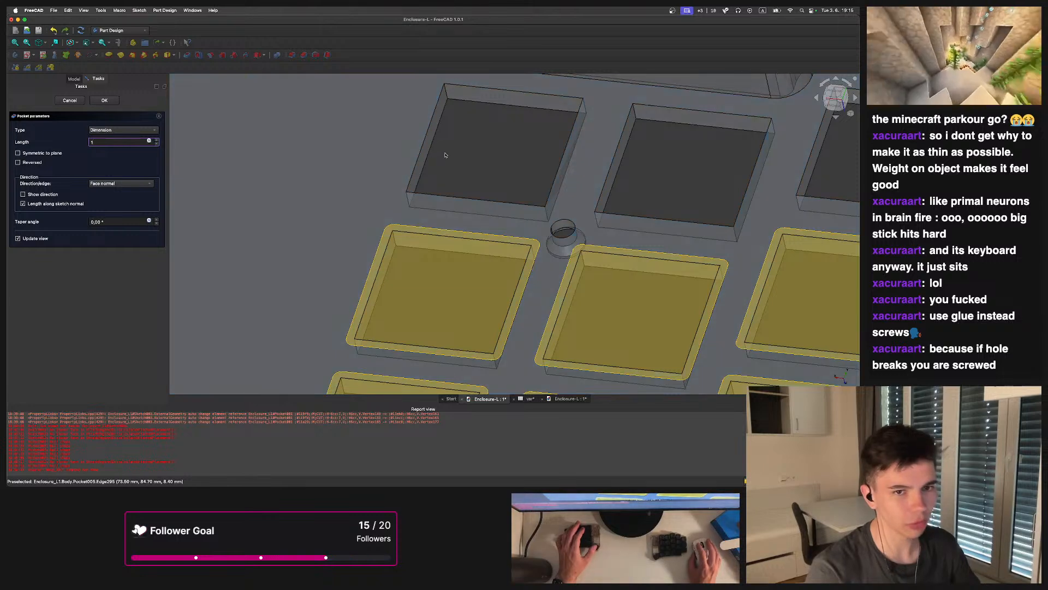
{"action": "scroll", "coordinate": [479, 156], "scroll_direction": "down", "scroll_amount": 2}
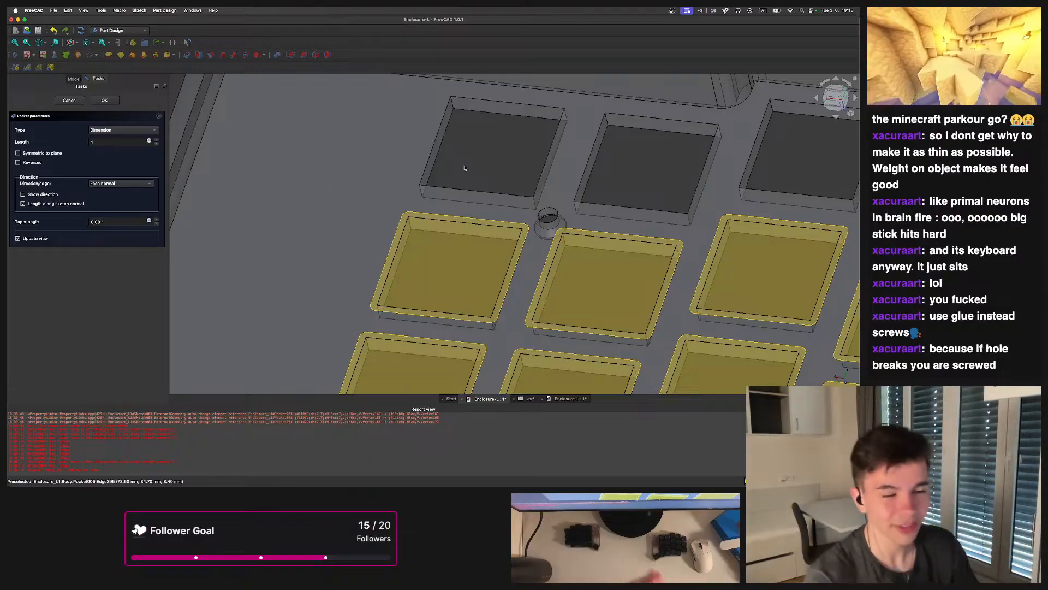
{"action": "scroll", "coordinate": [522, 199], "scroll_direction": "up", "scroll_amount": 5}
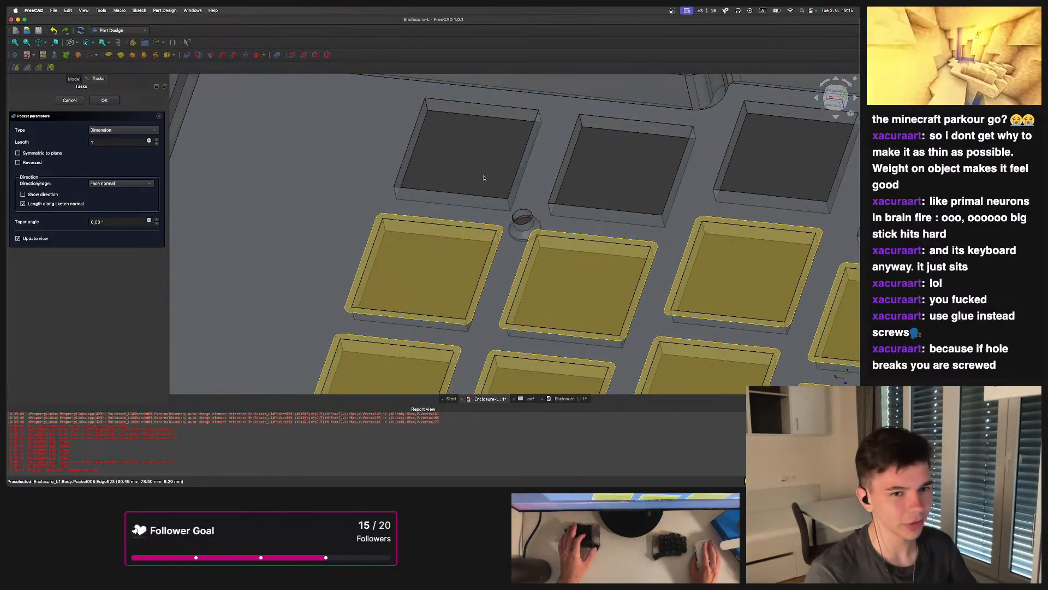
{"action": "middle_click_drag", "start_coordinate": [513, 218], "coordinate": [604, 337]}
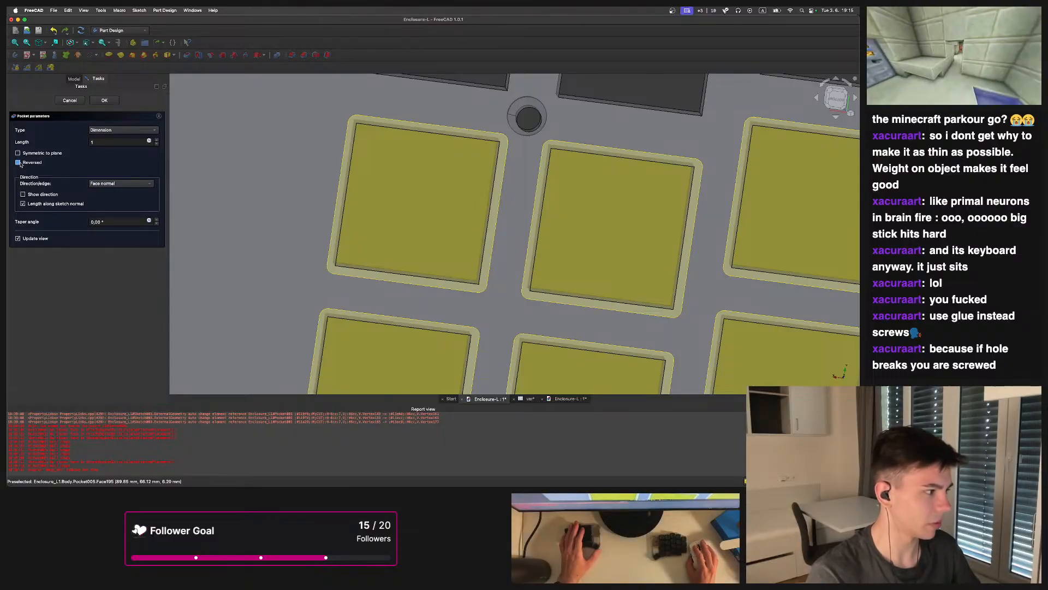
{"action": "scroll", "coordinate": [399, 165], "scroll_direction": "down", "scroll_amount": 5}
{"action": "middle_click_drag", "start_coordinate": [400, 202], "coordinate": [406, 168]}
{"action": "scroll", "coordinate": [406, 168], "scroll_direction": "up", "scroll_amount": 5}
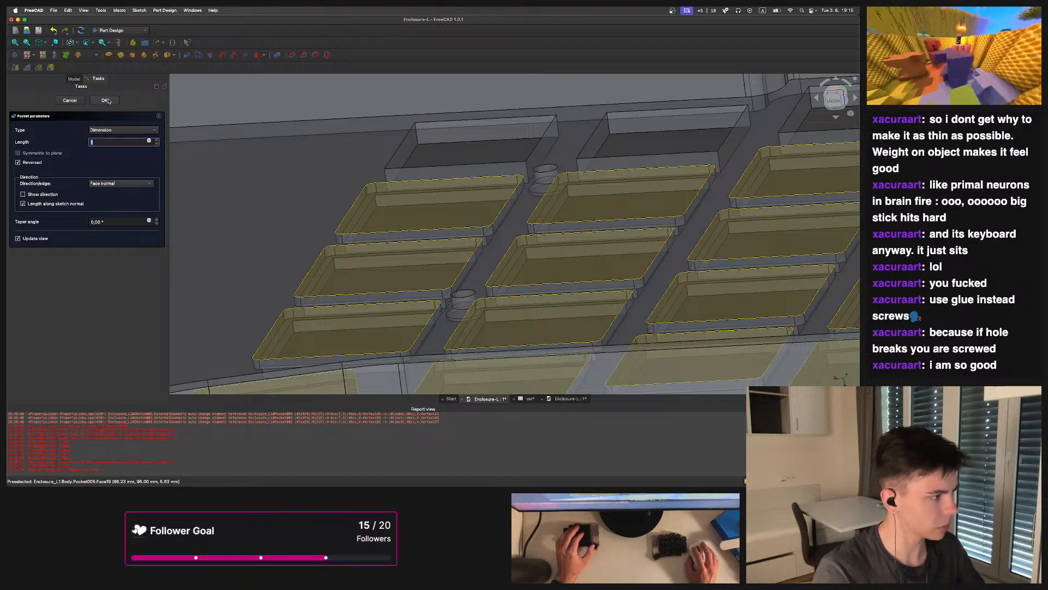
{"action": "scroll", "coordinate": [476, 159], "scroll_direction": "down", "scroll_amount": 3}
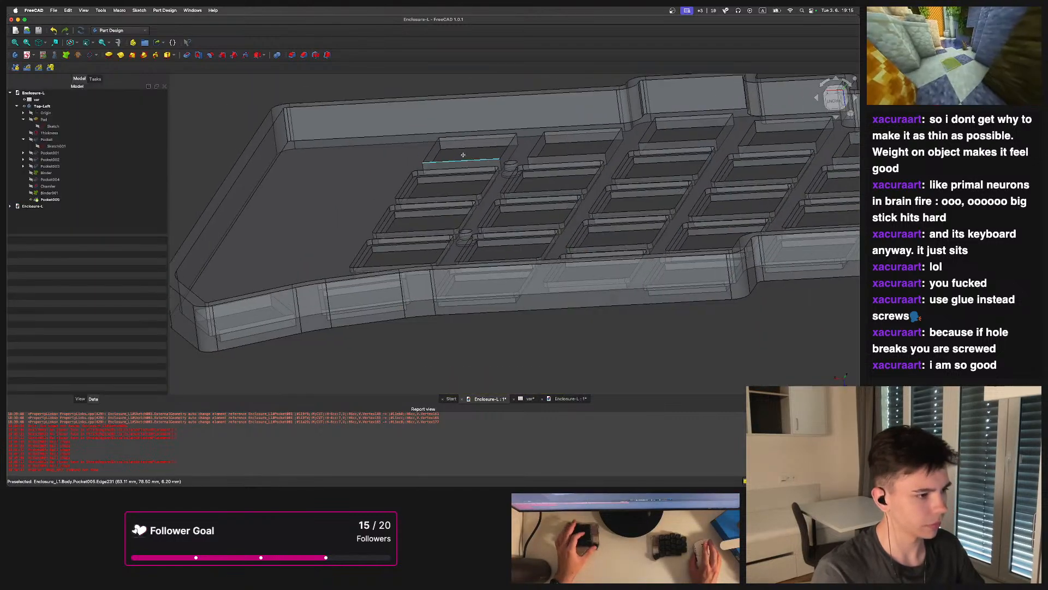
Open the Measurement tool on a recess edge, then close it
{"action": "middle_click_drag", "start_coordinate": [461, 156], "coordinate": [367, 217]}
{"action": "scroll", "coordinate": [396, 238], "scroll_direction": "up", "scroll_amount": 3}
{"action": "left_click", "coordinate": [118, 43]}
{"action": "scroll", "coordinate": [374, 215], "scroll_direction": "up", "scroll_amount": 4}
{"action": "left_click", "coordinate": [393, 249]}
{"action": "key", "text": "Escape"}
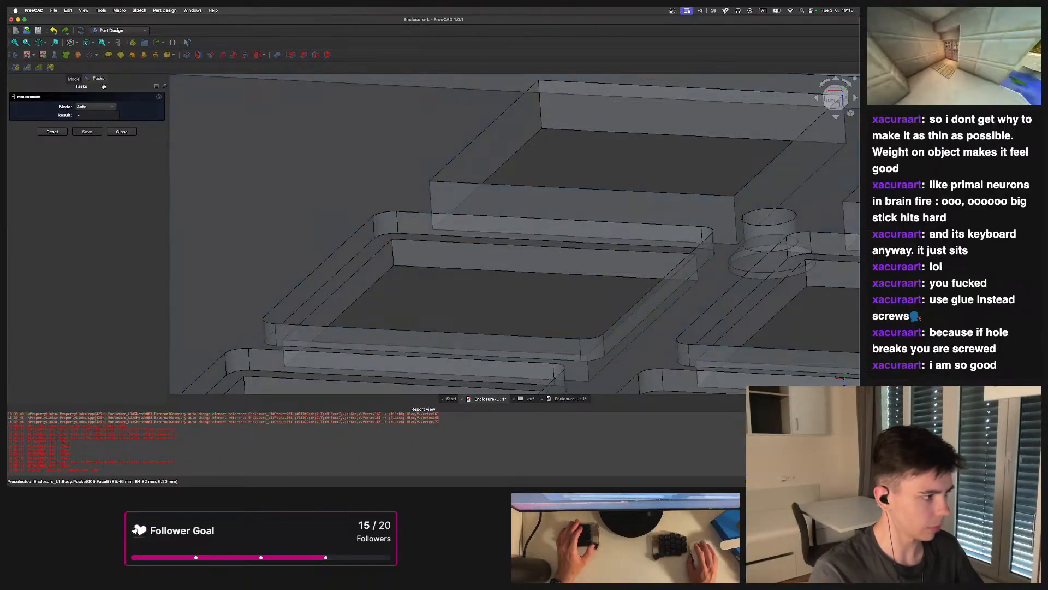
{"action": "left_click", "coordinate": [133, 134]}
Create a shape binder from Sketch002 under Pocket001
{"action": "scroll", "coordinate": [480, 180], "scroll_direction": "down", "scroll_amount": 6}
{"action": "middle_click_drag", "start_coordinate": [481, 175], "coordinate": [509, 231]}
{"action": "scroll", "coordinate": [494, 222], "scroll_direction": "down", "scroll_amount": 3}
{"action": "scroll", "coordinate": [497, 218], "scroll_direction": "down", "scroll_amount": 5}
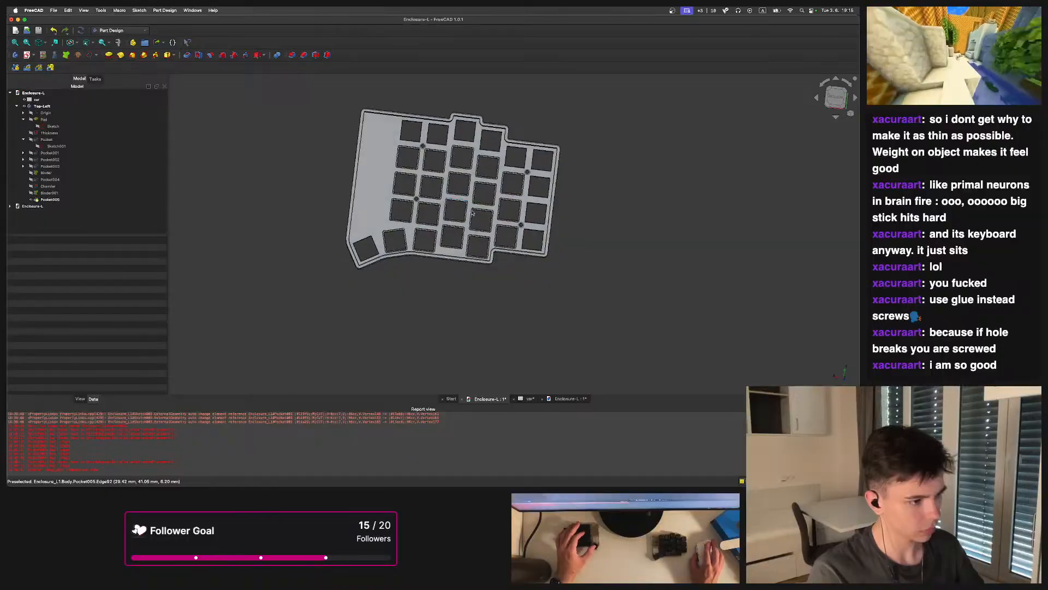
{"action": "scroll", "coordinate": [445, 186], "scroll_direction": "up", "scroll_amount": 5}
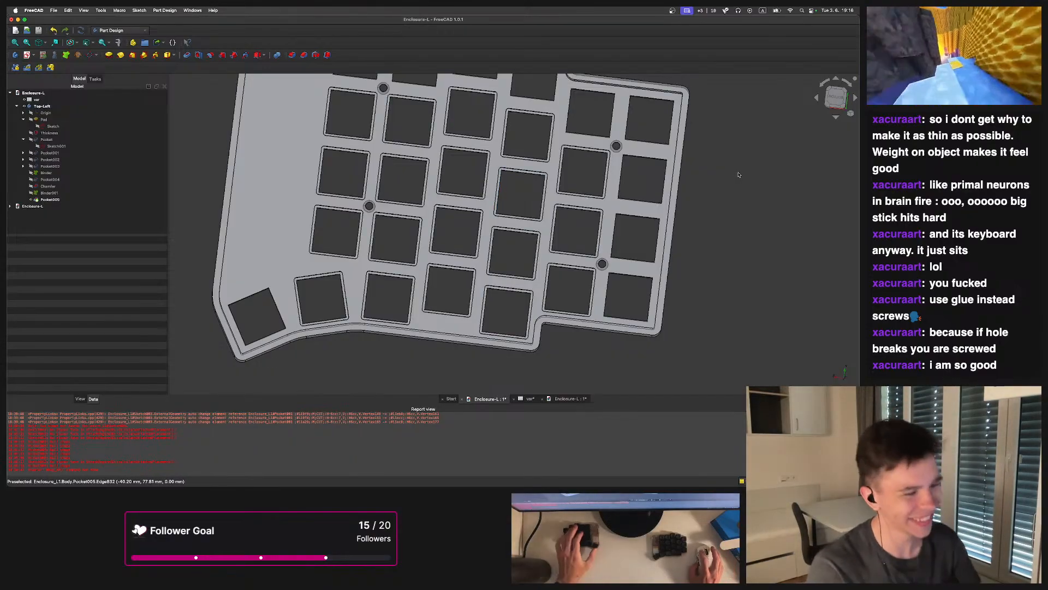
{"action": "middle_click_drag", "start_coordinate": [540, 158], "coordinate": [404, 218]}
{"action": "scroll", "coordinate": [407, 219], "scroll_direction": "up", "scroll_amount": 5}
{"action": "middle_click_drag", "start_coordinate": [506, 264], "coordinate": [513, 213]}
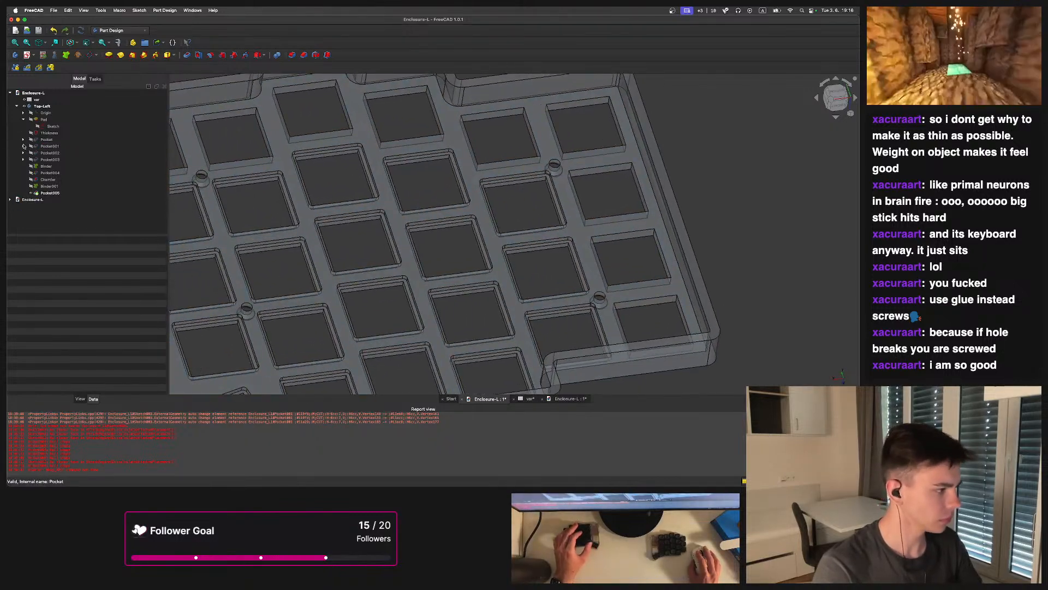
{"action": "left_click", "coordinate": [62, 153]}
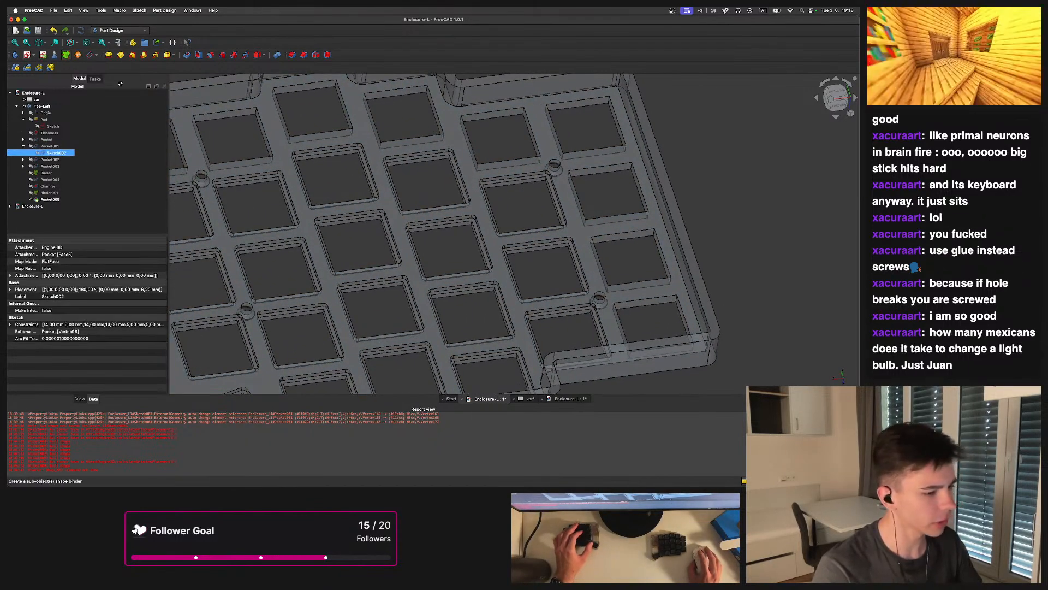
{"action": "scroll", "coordinate": [651, 193], "scroll_direction": "up", "scroll_amount": 2}
{"action": "middle_click_drag", "start_coordinate": [652, 194], "coordinate": [504, 106]}
Set Binder002's offset to 0.80 mm
{"action": "left_click", "coordinate": [62, 206]}
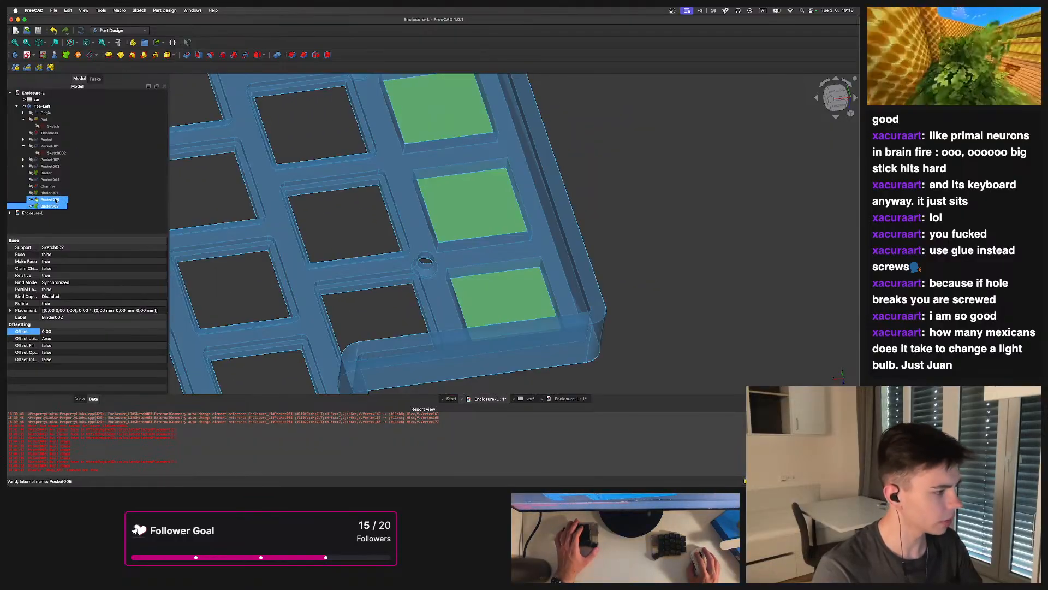
{"action": "left_click", "coordinate": [55, 332]}
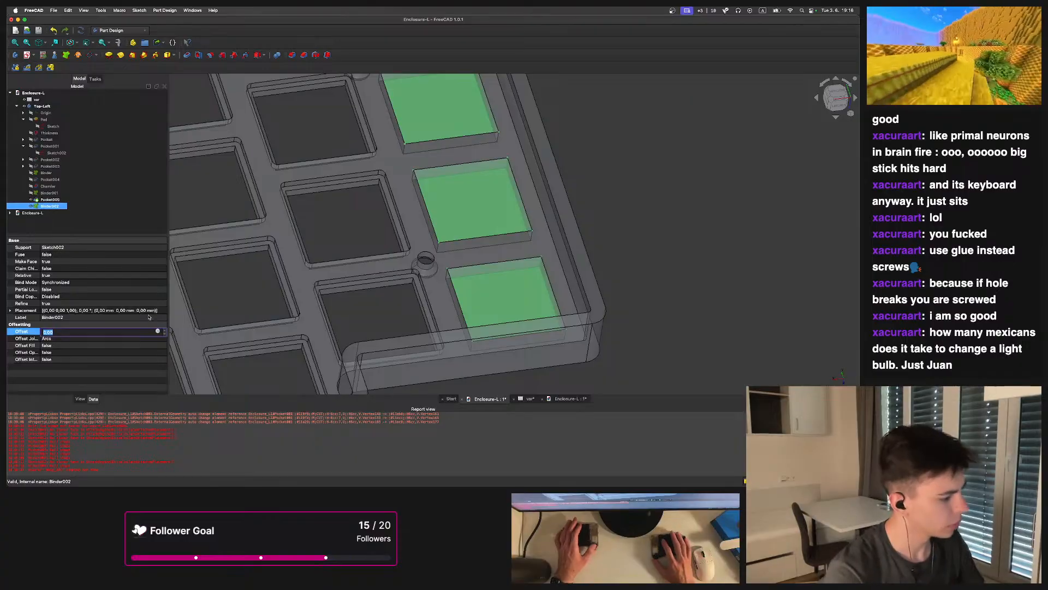
{"action": "type", "text": "-0"}
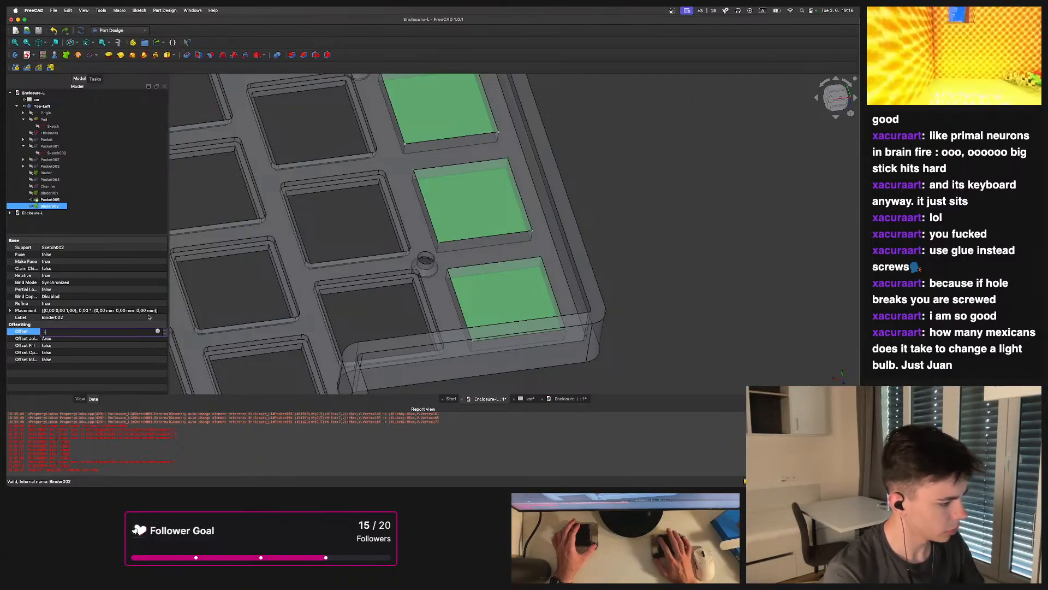
{"action": "type", "text": ","}
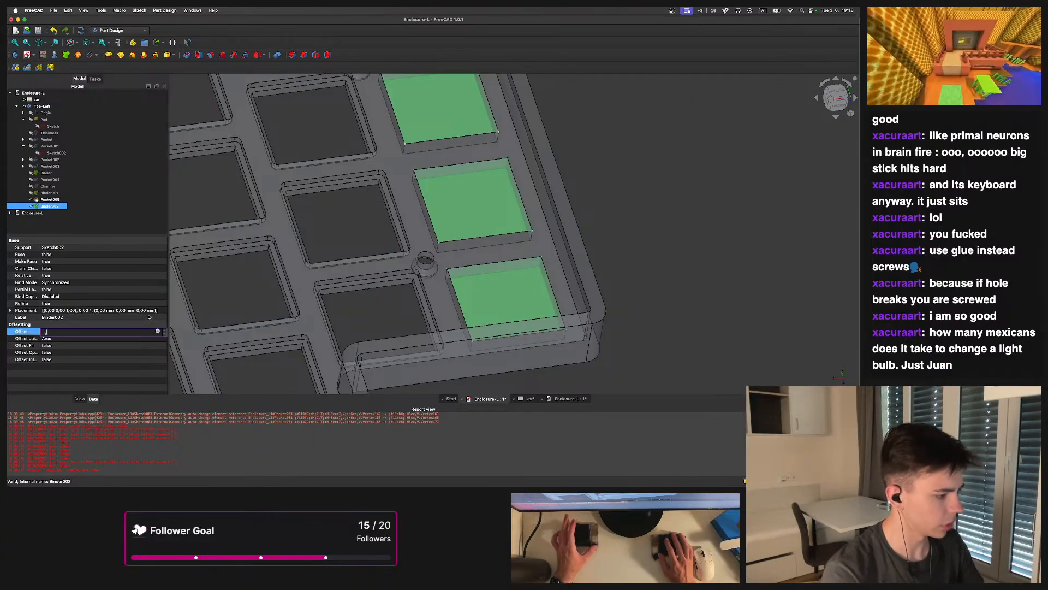
{"action": "type", "text": "8"}
{"action": "key", "text": "Return"}
{"action": "left_click", "coordinate": [55, 330]}
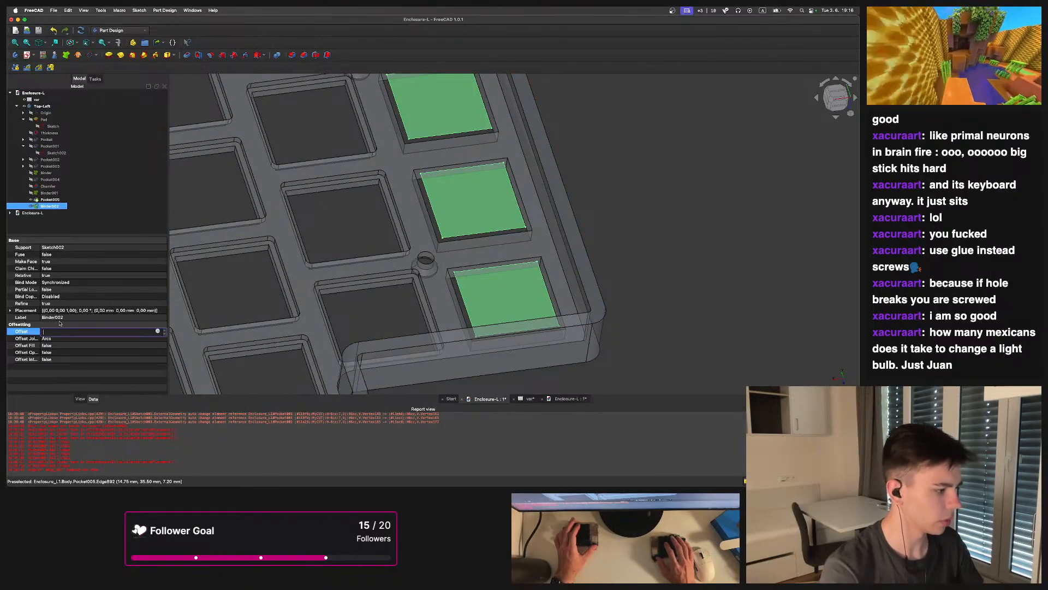
{"action": "type", "text": "0,80"}
{"action": "key", "text": "Return"}
Pocket Binder002's outlines 1 mm deep in the reversed direction
{"action": "middle_click_drag", "start_coordinate": [615, 166], "coordinate": [500, 192]}
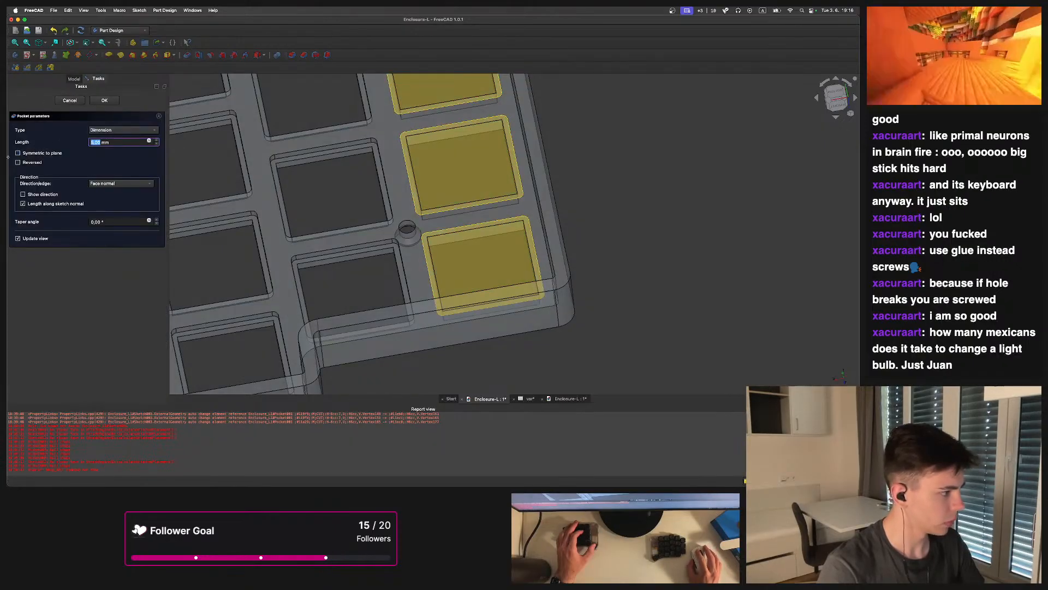
{"action": "type", "text": "1"}
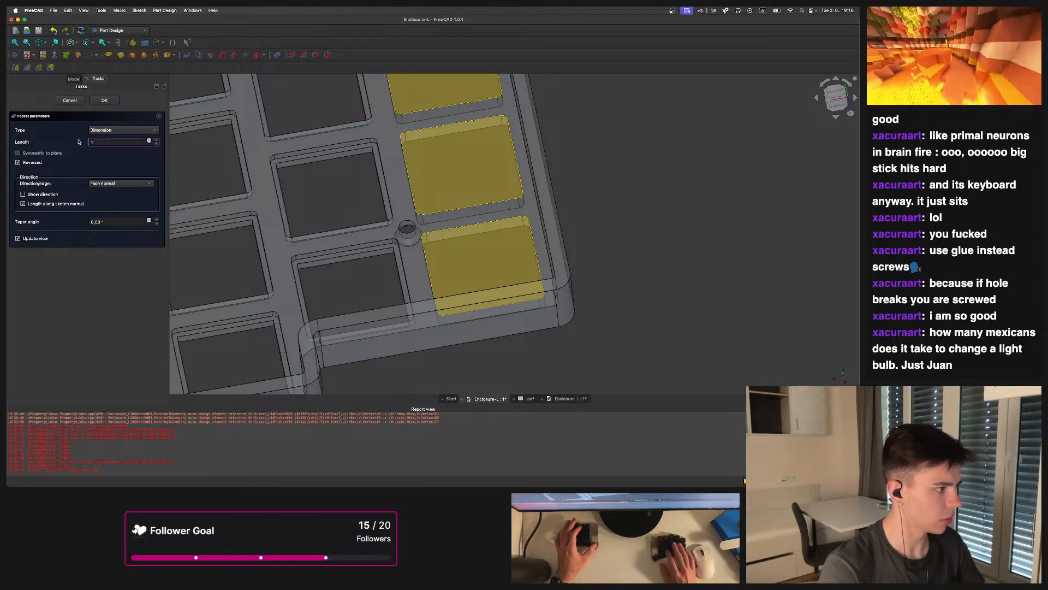
{"action": "left_click", "coordinate": [104, 101]}
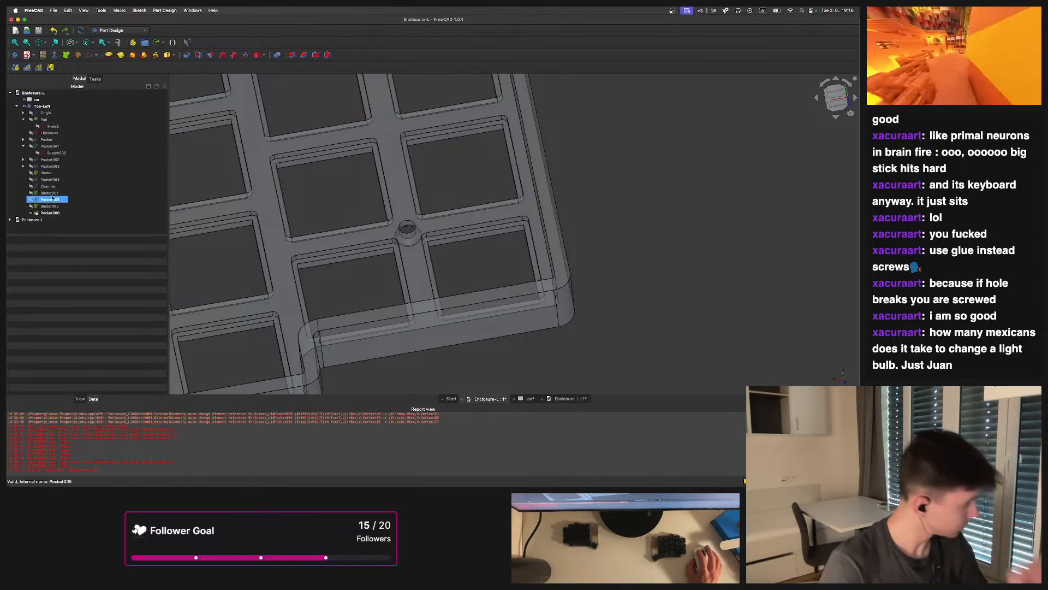
Try to pocket Binder001 again with the direction reversed, then cancel the pocket
{"action": "left_click", "coordinate": [48, 192]}
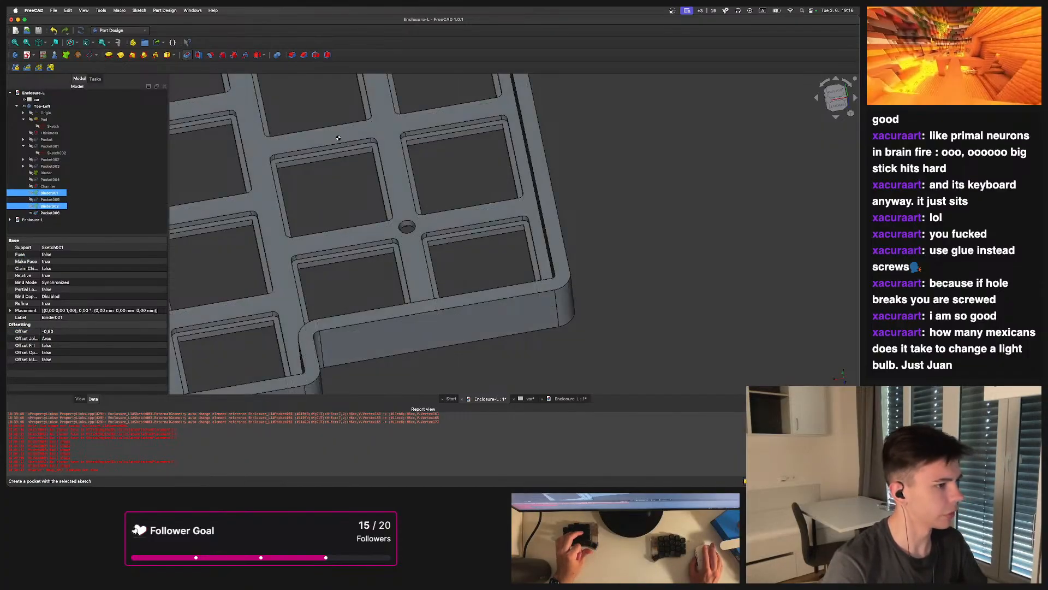
{"action": "scroll", "coordinate": [327, 146], "scroll_direction": "down", "scroll_amount": 1}
{"action": "scroll", "coordinate": [328, 172], "scroll_direction": "down", "scroll_amount": 2}
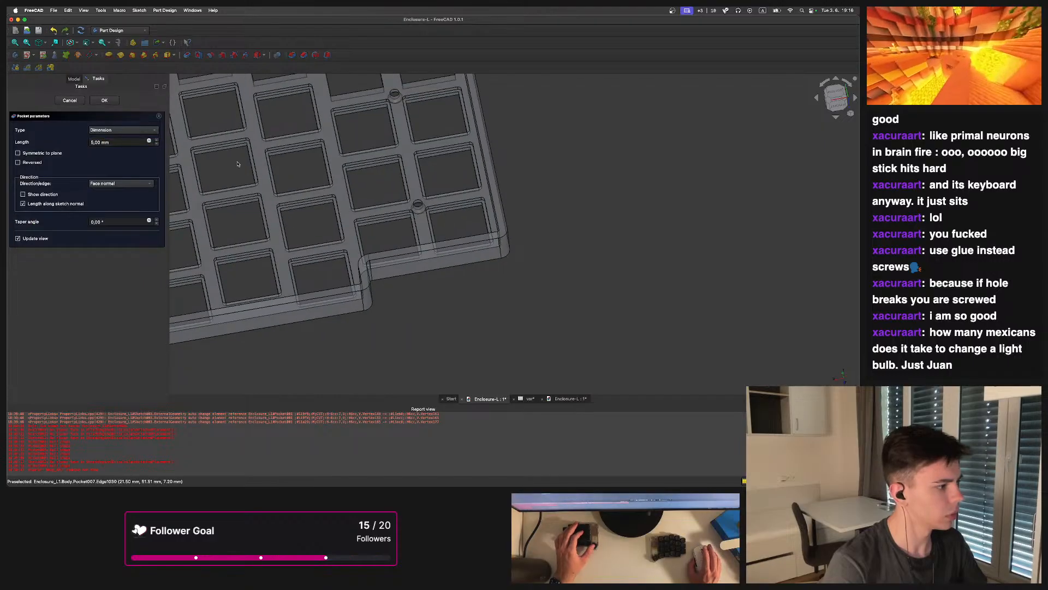
{"action": "middle_click_drag", "start_coordinate": [239, 164], "coordinate": [293, 172]}
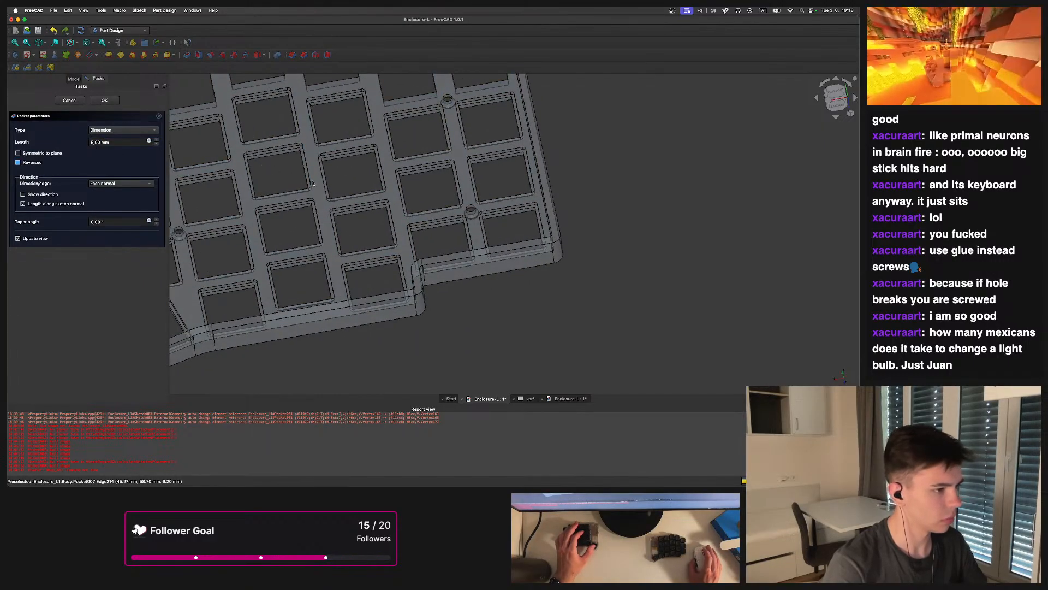
{"action": "scroll", "coordinate": [331, 192], "scroll_direction": "down", "scroll_amount": 1}
{"action": "scroll", "coordinate": [351, 174], "scroll_direction": "up", "scroll_amount": 5}
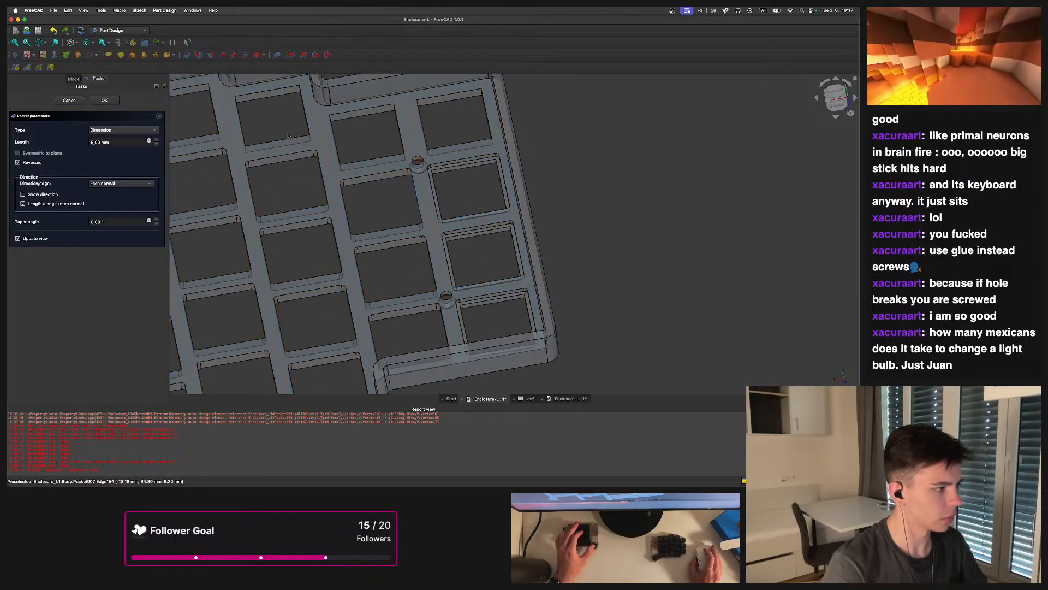
{"action": "key", "text": "Escape"}
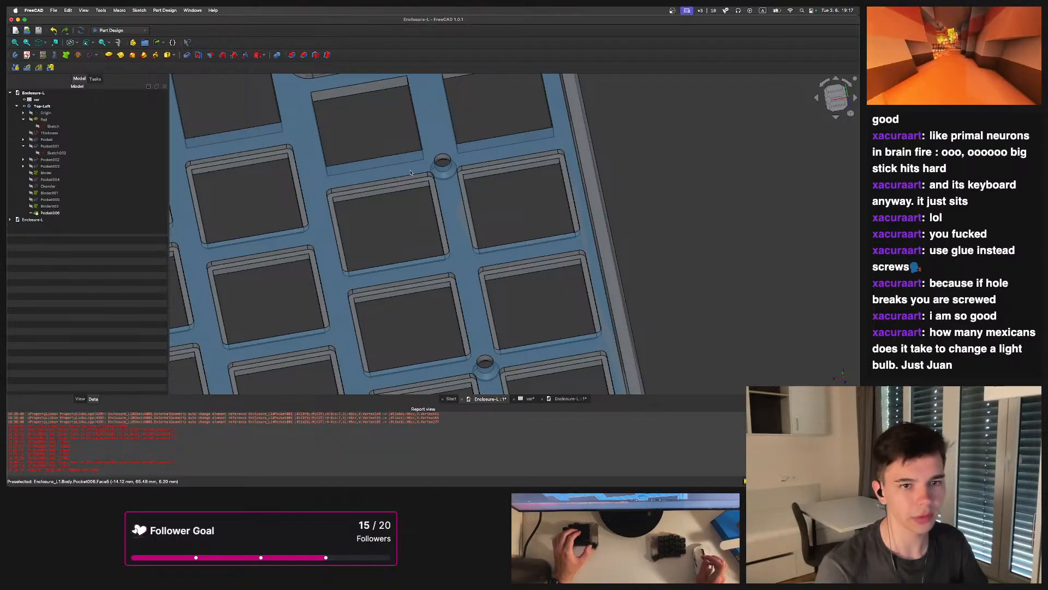
Examine the new switch recesses across the plate and check Binder002's offset setting
{"action": "middle_click_drag", "start_coordinate": [394, 202], "coordinate": [410, 168]}
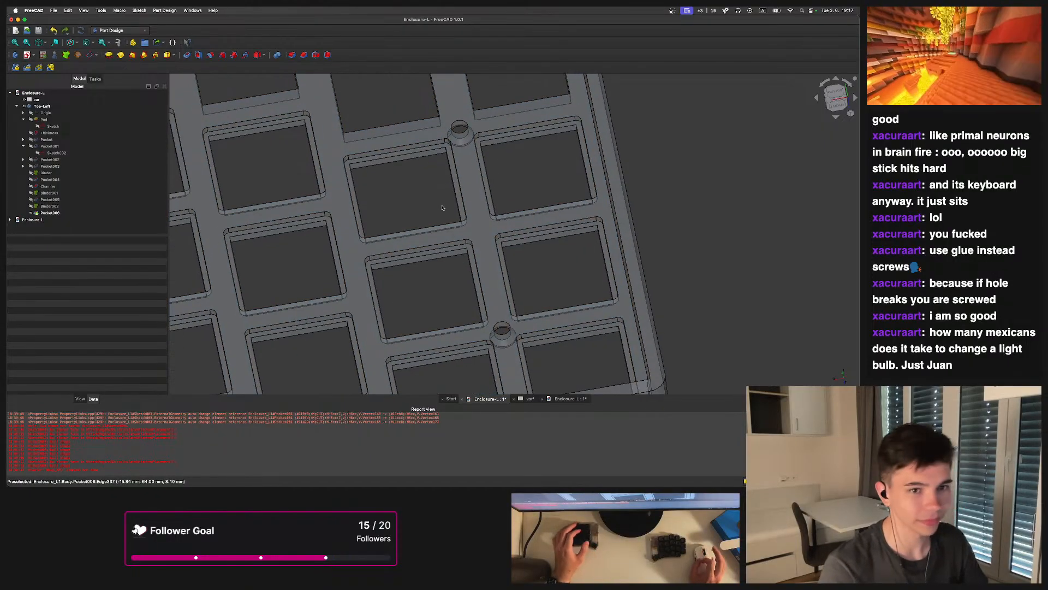
{"action": "middle_click_drag", "start_coordinate": [442, 208], "coordinate": [433, 266]}
{"action": "scroll", "coordinate": [390, 233], "scroll_direction": "up", "scroll_amount": 2}
{"action": "scroll", "coordinate": [431, 265], "scroll_direction": "down", "scroll_amount": 1}
{"action": "middle_click_drag", "start_coordinate": [399, 197], "coordinate": [421, 239]}
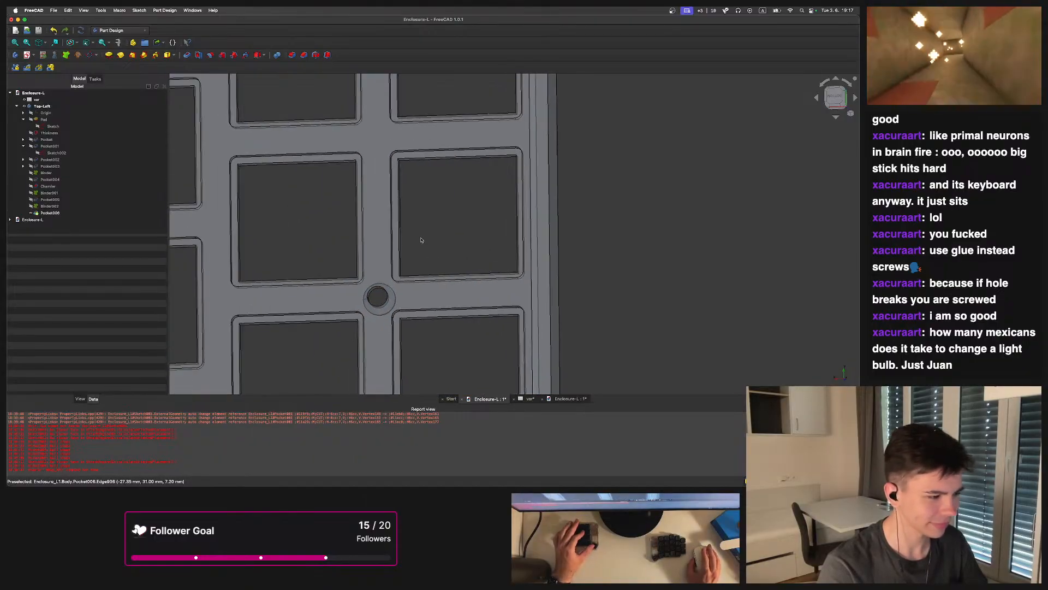
{"action": "scroll", "coordinate": [421, 238], "scroll_direction": "up", "scroll_amount": 1}
{"action": "scroll", "coordinate": [420, 235], "scroll_direction": "down", "scroll_amount": 3}
{"action": "middle_click_drag", "start_coordinate": [410, 181], "coordinate": [412, 224]}
{"action": "scroll", "coordinate": [411, 225], "scroll_direction": "down", "scroll_amount": 6}
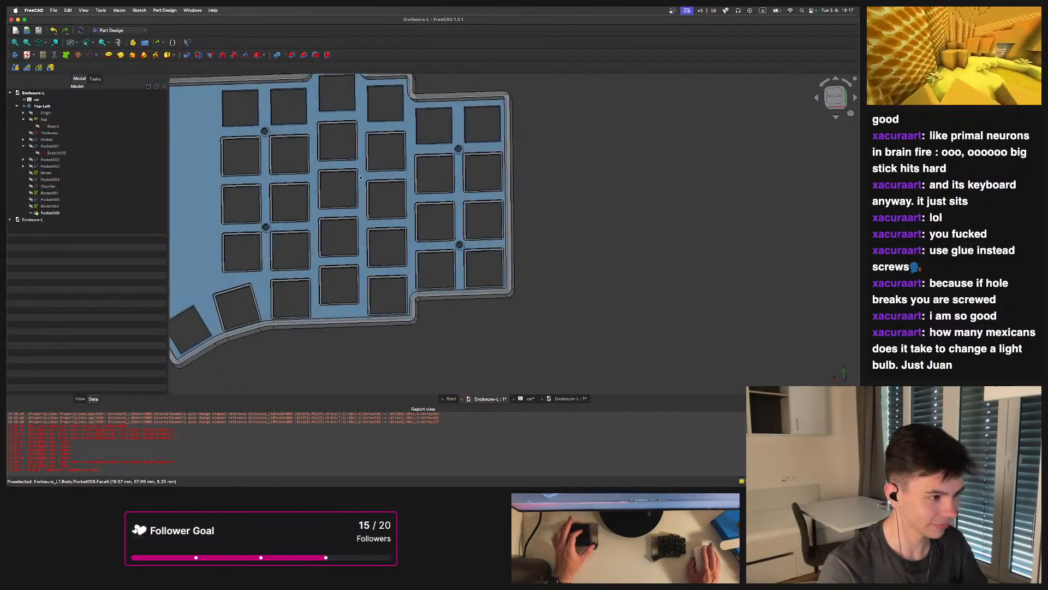
{"action": "left_click", "coordinate": [31, 208]}
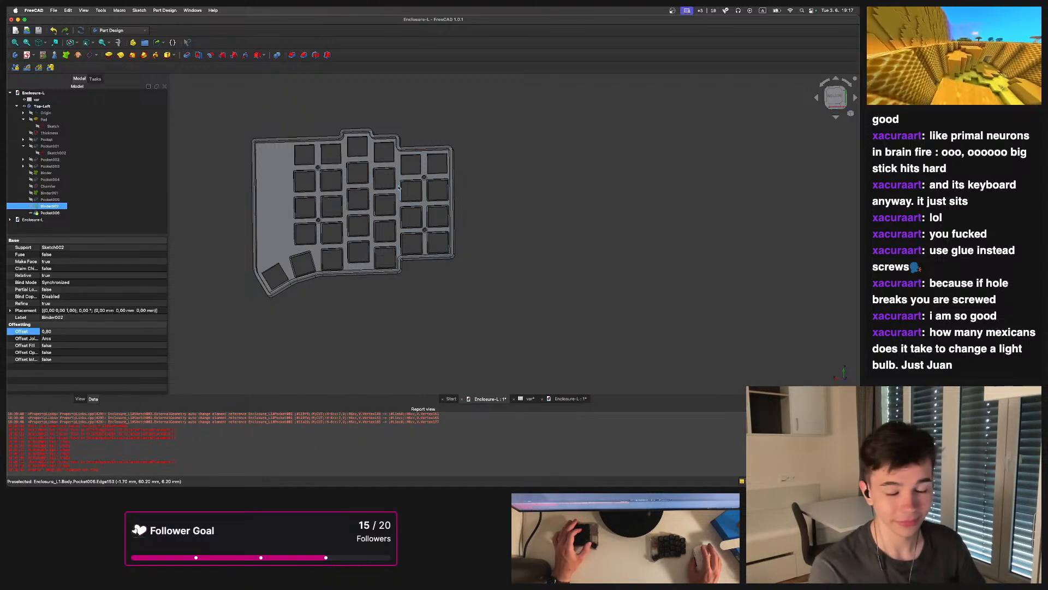
{"action": "middle_click_drag", "start_coordinate": [473, 172], "coordinate": [586, 264]}
{"action": "scroll", "coordinate": [513, 202], "scroll_direction": "up", "scroll_amount": 5}
{"action": "scroll", "coordinate": [464, 260], "scroll_direction": "up", "scroll_amount": 2}
{"action": "middle_click_drag", "start_coordinate": [511, 253], "coordinate": [518, 244]}
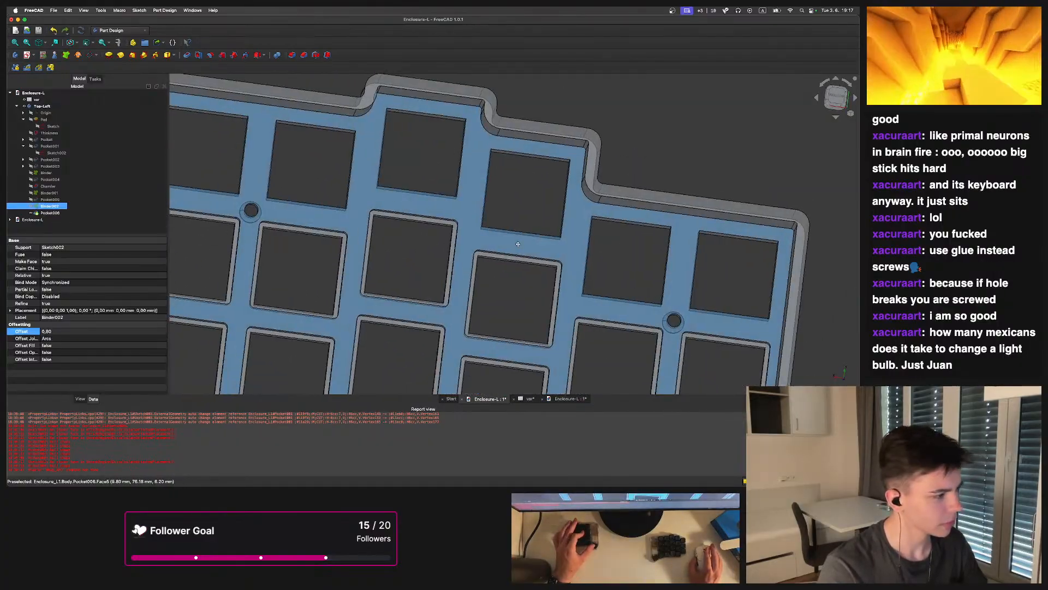
Create a sub-object shape binder from Sketch003 inside Pocket002
{"action": "left_click", "coordinate": [24, 152]}
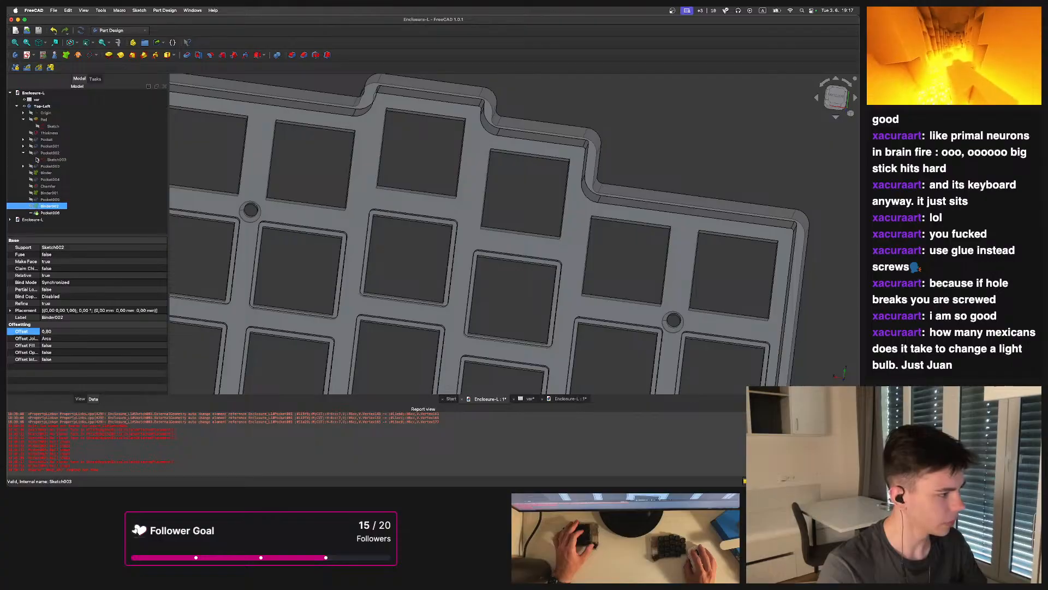
{"action": "left_click", "coordinate": [48, 161]}
{"action": "scroll", "coordinate": [375, 205], "scroll_direction": "down", "scroll_amount": 3}
{"action": "mouse_move", "coordinate": [375, 205]}
{"action": "middle_mouse_down"}
{"action": "mouse_move", "coordinate": [342, 189]}
{"action": "mouse_move", "coordinate": [334, 220]}
{"action": "mouse_move", "coordinate": [417, 174]}
{"action": "middle_mouse_up"}
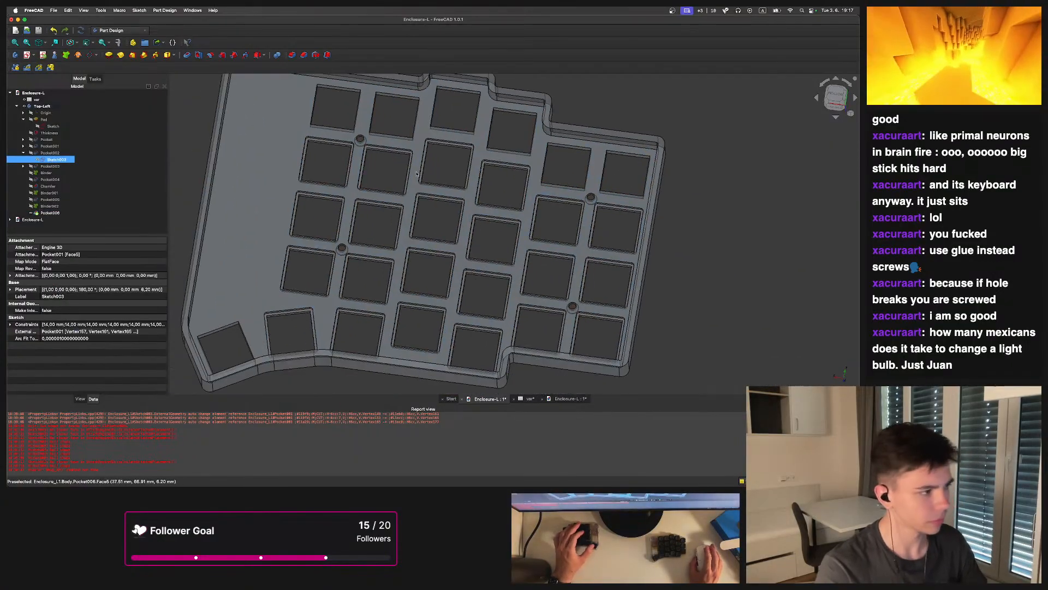
{"action": "left_click", "coordinate": [68, 56]}
{"action": "middle_click_drag", "start_coordinate": [390, 130], "coordinate": [389, 179]}
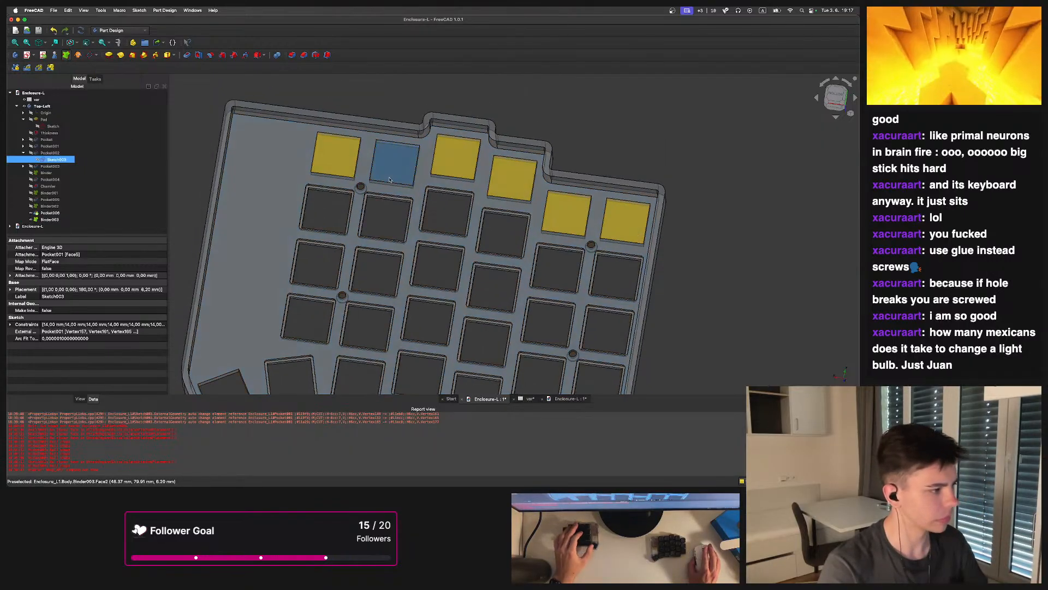
{"action": "scroll", "coordinate": [390, 179], "scroll_direction": "up", "scroll_amount": 2}
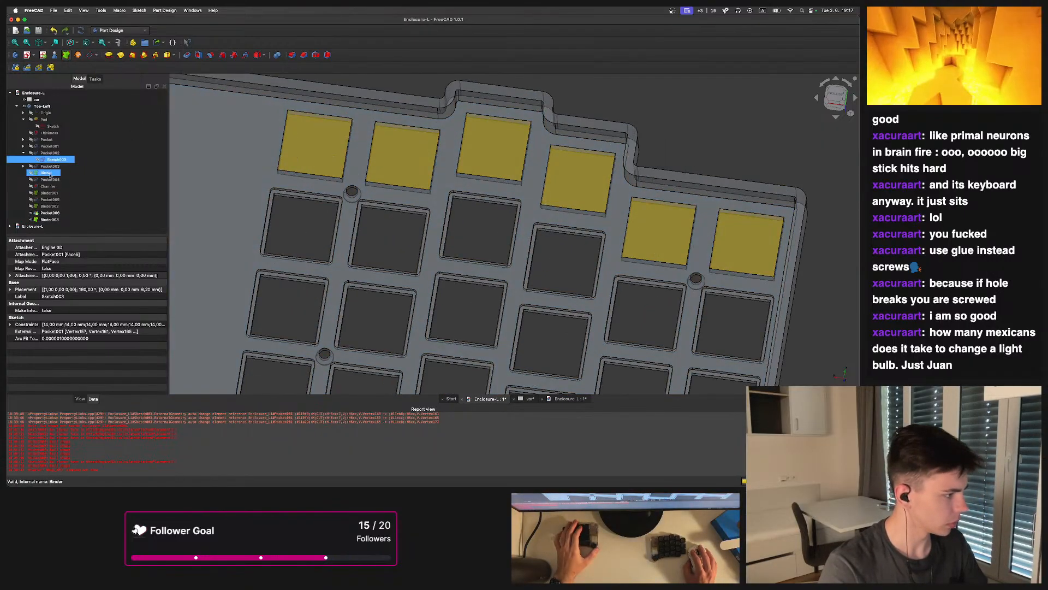
Set Binder003's offset to 0.8 mm
{"action": "left_click", "coordinate": [46, 219]}
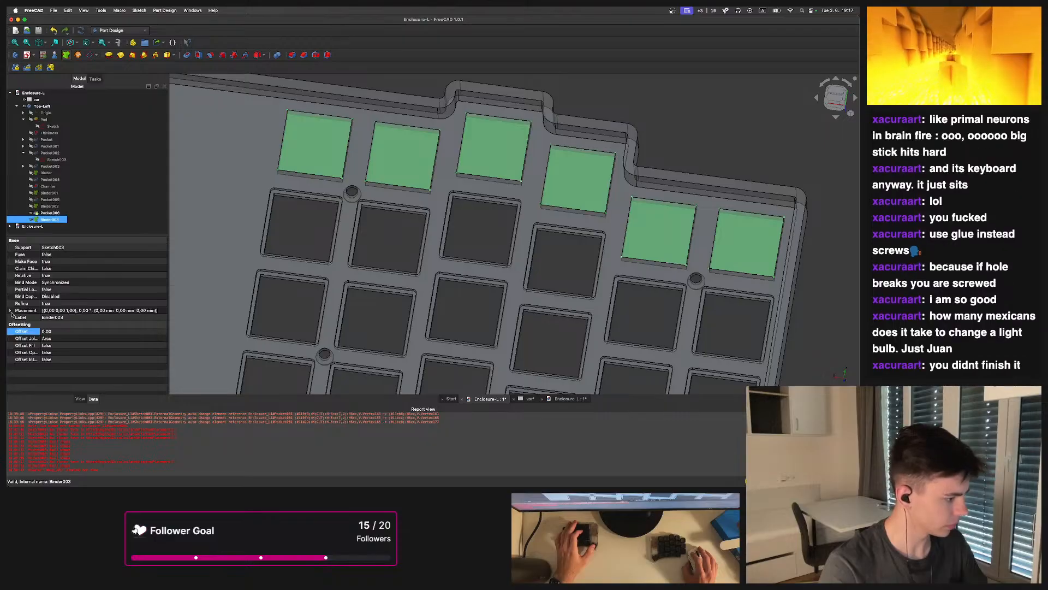
{"action": "left_click", "coordinate": [49, 332]}
{"action": "type", "text": "0,8"}
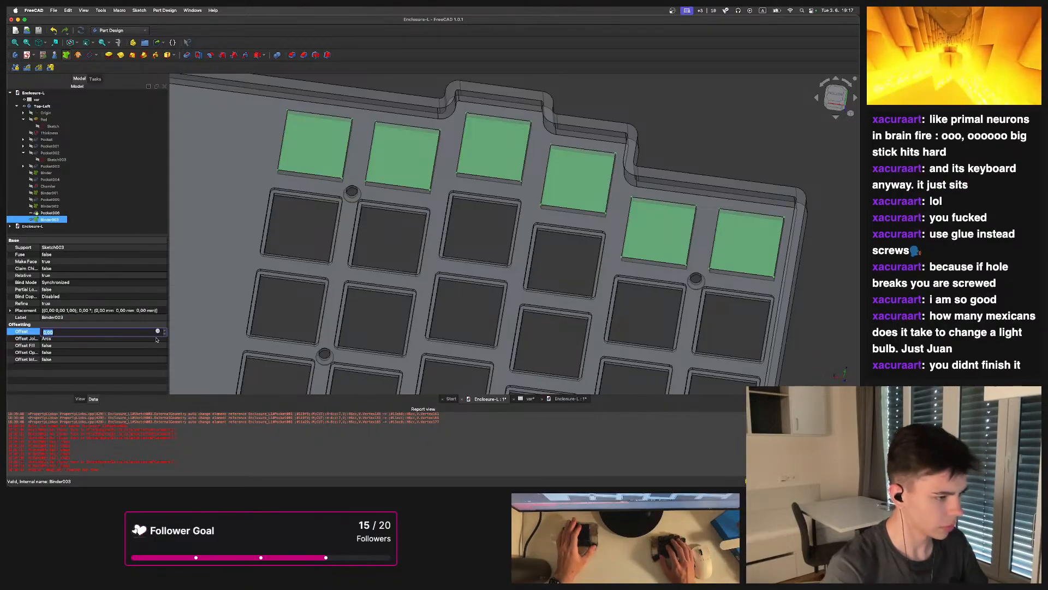
{"action": "key", "text": "Return"}
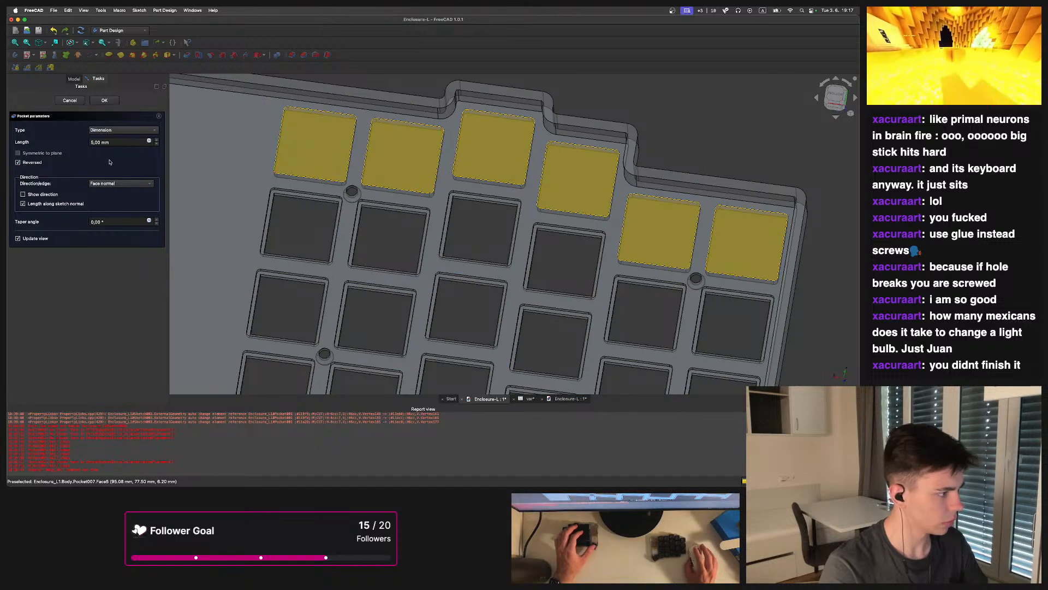
Pocket Binder003 reversed, up to the bottom face of the neighbouring switch recess from Pocket006
{"action": "type", "text": "1"}
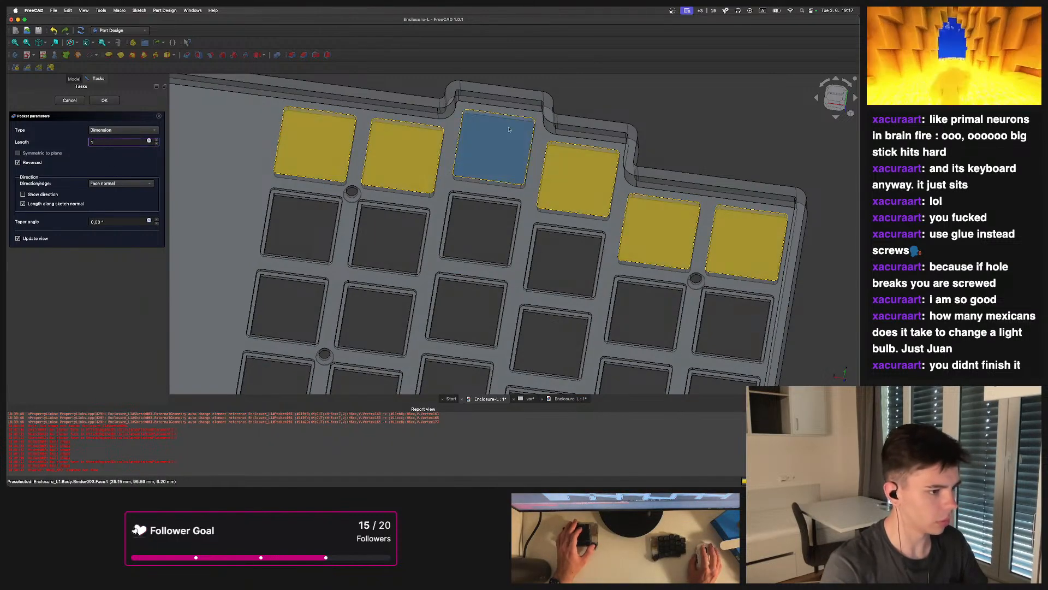
{"action": "middle_click_drag", "start_coordinate": [398, 222], "coordinate": [256, 119]}
{"action": "left_click", "coordinate": [134, 131]}
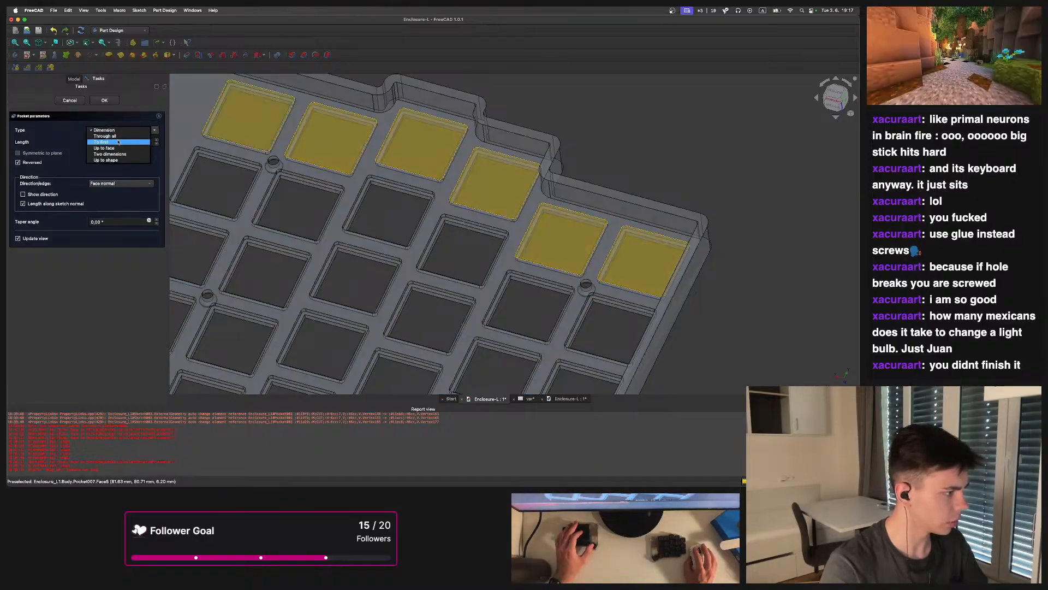
{"action": "left_click", "coordinate": [116, 149]}
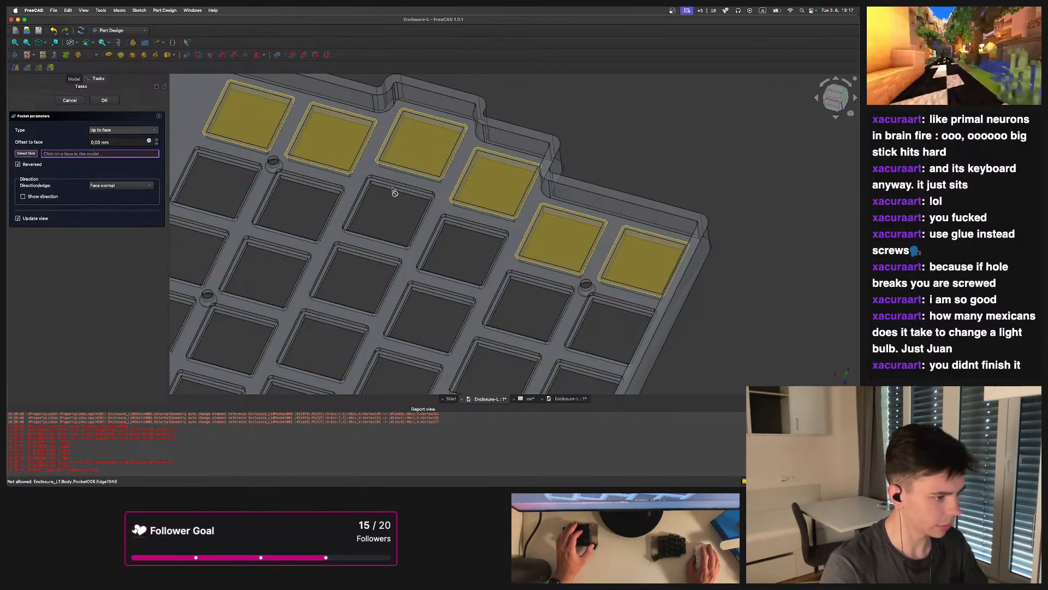
{"action": "scroll", "coordinate": [394, 192], "scroll_direction": "up", "scroll_amount": 5}
{"action": "left_click", "coordinate": [383, 235]}
{"action": "scroll", "coordinate": [383, 235], "scroll_direction": "down", "scroll_amount": 5}
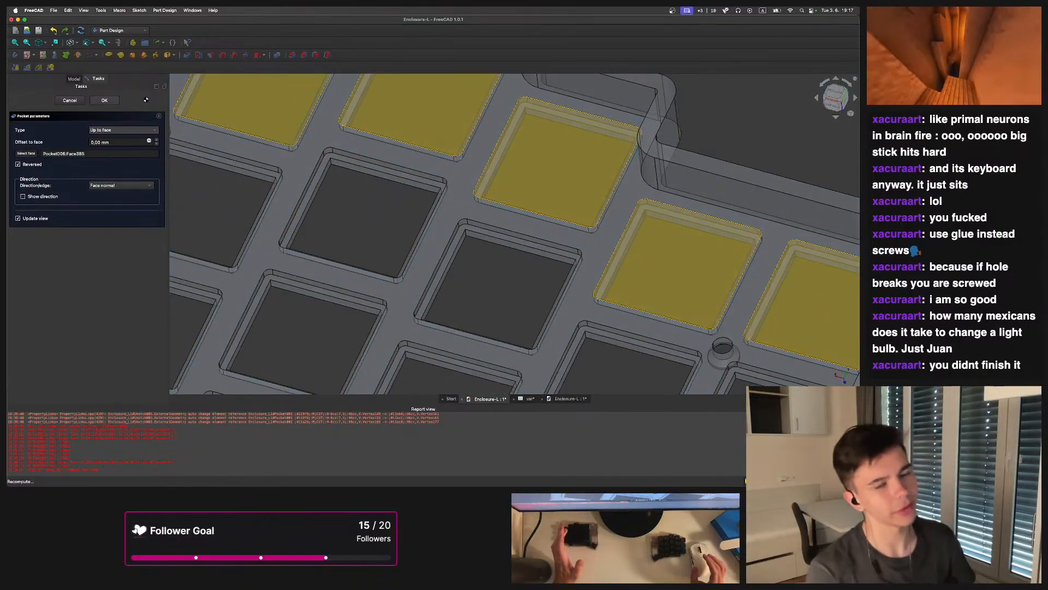
{"action": "left_click", "coordinate": [104, 100]}
Try to change Pocket005 to an up-to-face pocket, then cancel the edit
{"action": "left_click", "coordinate": [47, 200]}
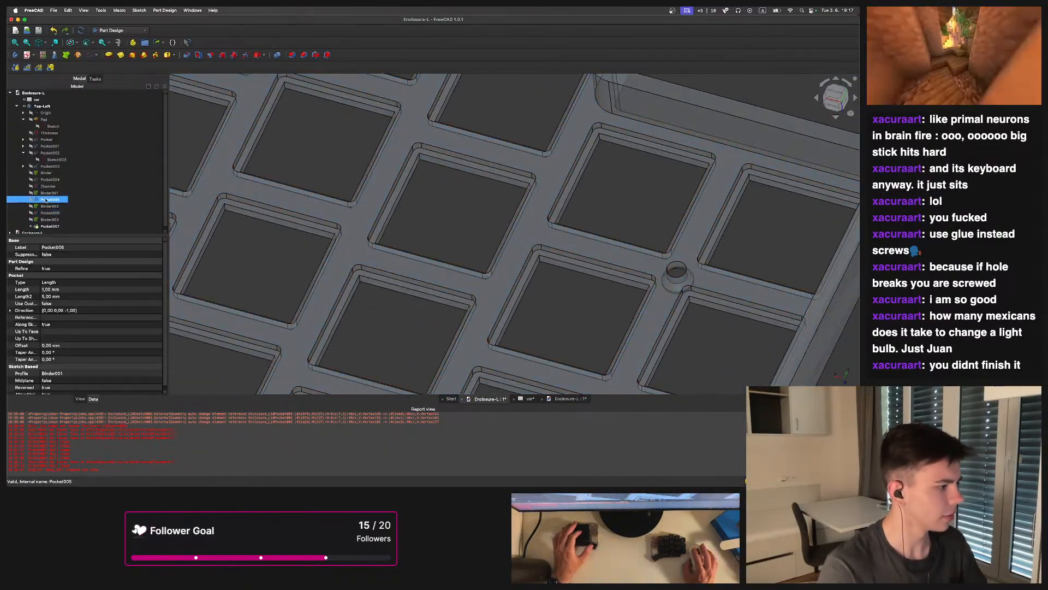
{"action": "left_click", "coordinate": [122, 130]}
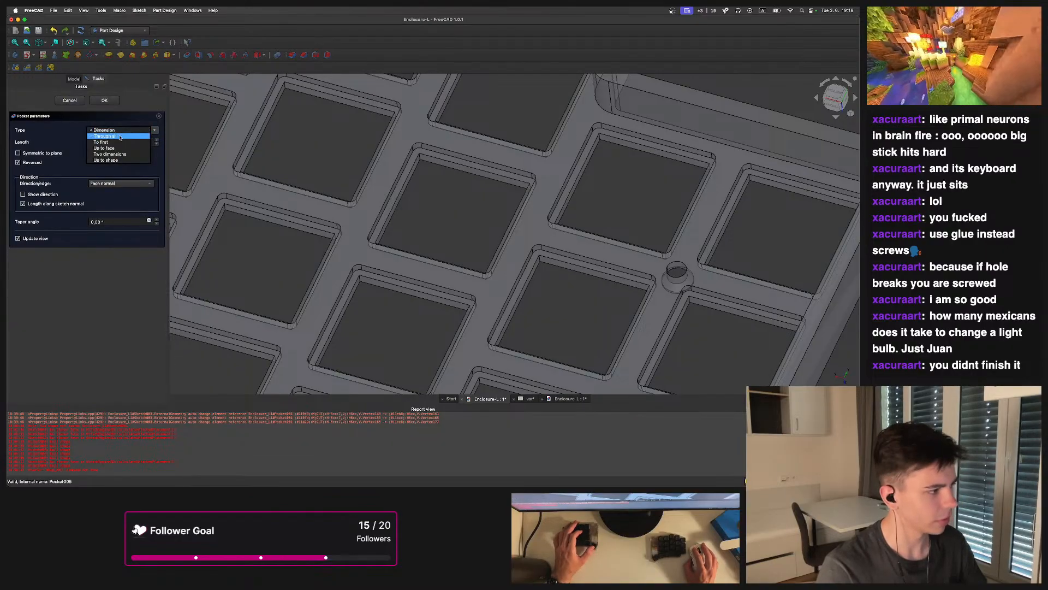
{"action": "left_click", "coordinate": [158, 137]}
{"action": "left_click", "coordinate": [122, 133]}
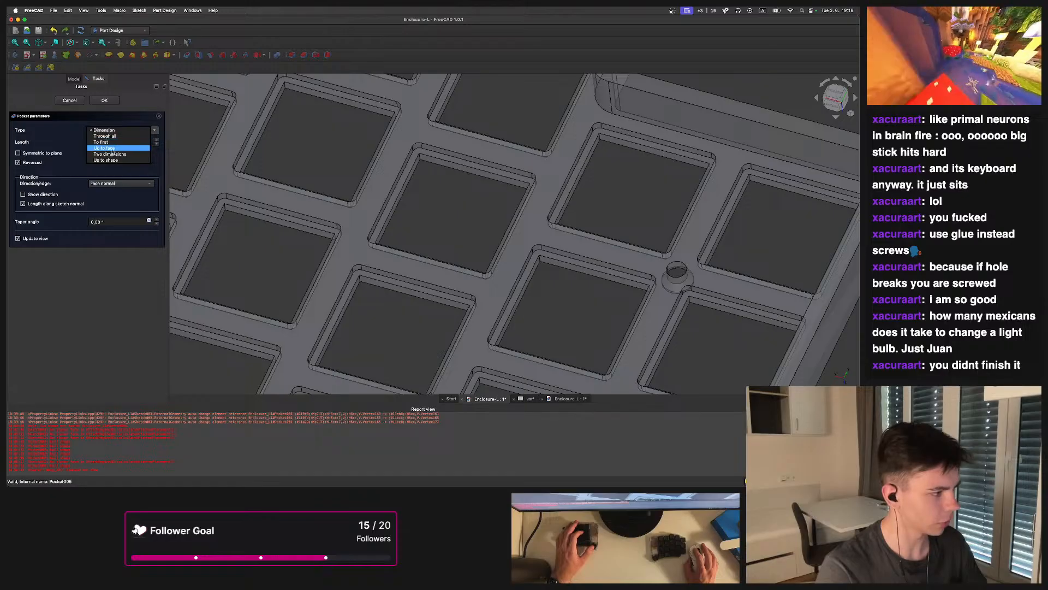
{"action": "left_click", "coordinate": [103, 148]}
{"action": "scroll", "coordinate": [376, 234], "scroll_direction": "down", "scroll_amount": 5}
{"action": "scroll", "coordinate": [376, 233], "scroll_direction": "up", "scroll_amount": 4}
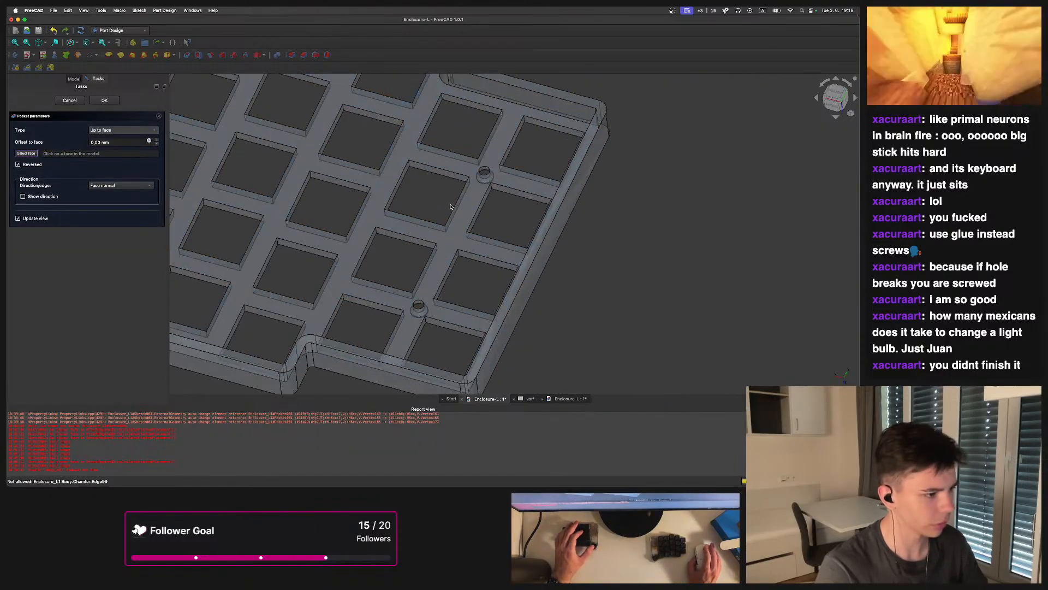
{"action": "scroll", "coordinate": [370, 183], "scroll_direction": "down", "scroll_amount": 2}
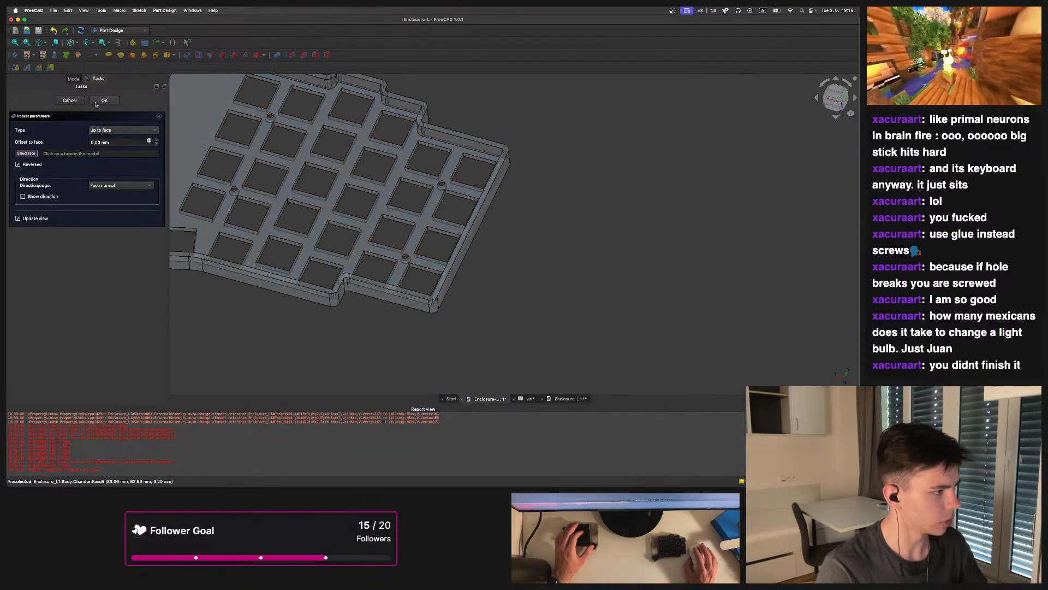
{"action": "left_click", "coordinate": [33, 154]}
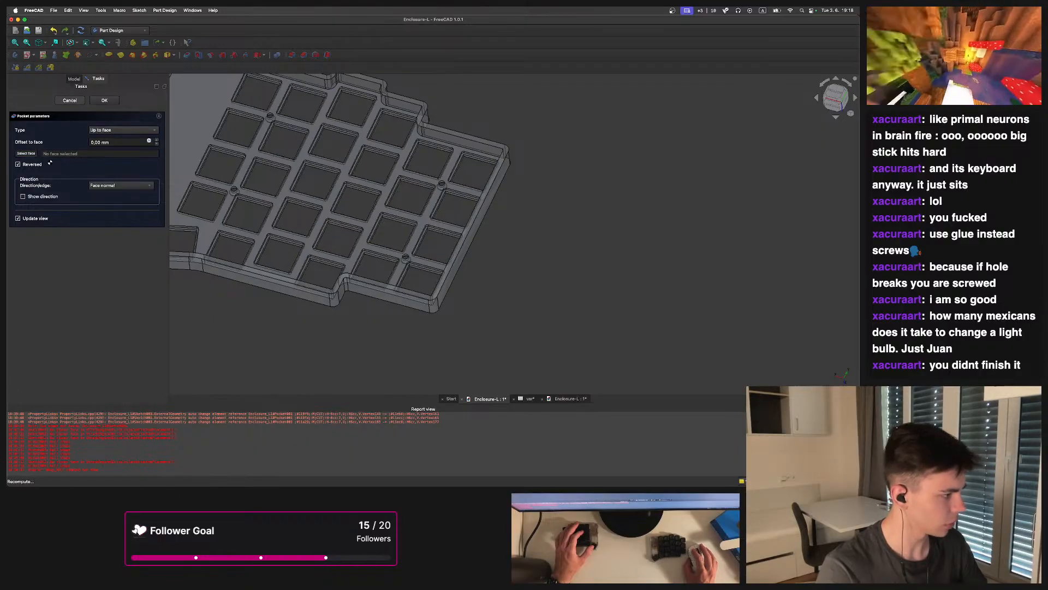
{"action": "key", "text": "Escape"}
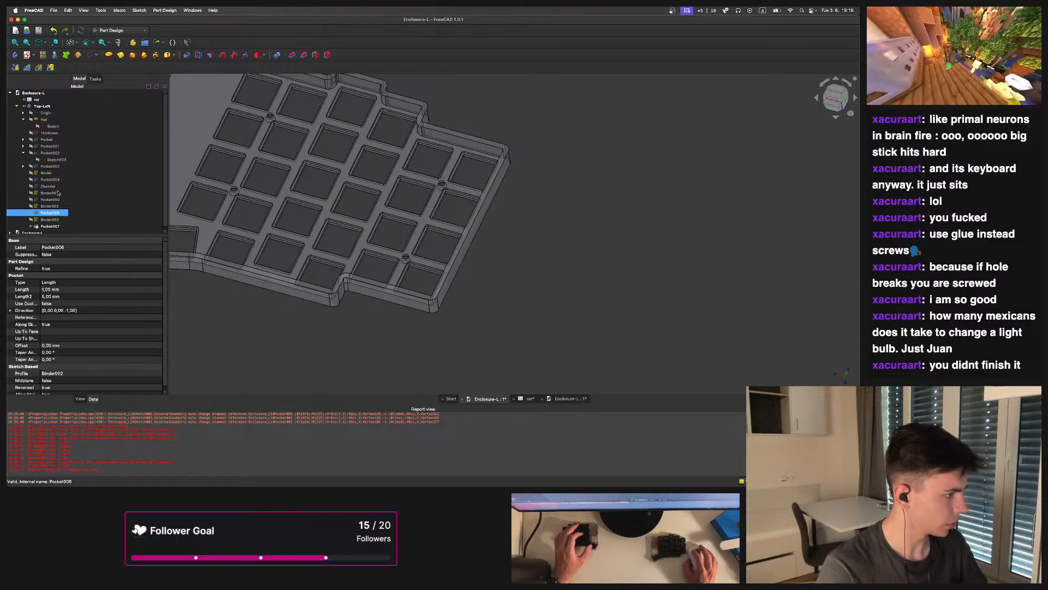
Change Pocket006 to pocket up to a recess face of Pocket005
{"action": "double_click", "coordinate": [46, 214]}
{"action": "left_click", "coordinate": [122, 130]}
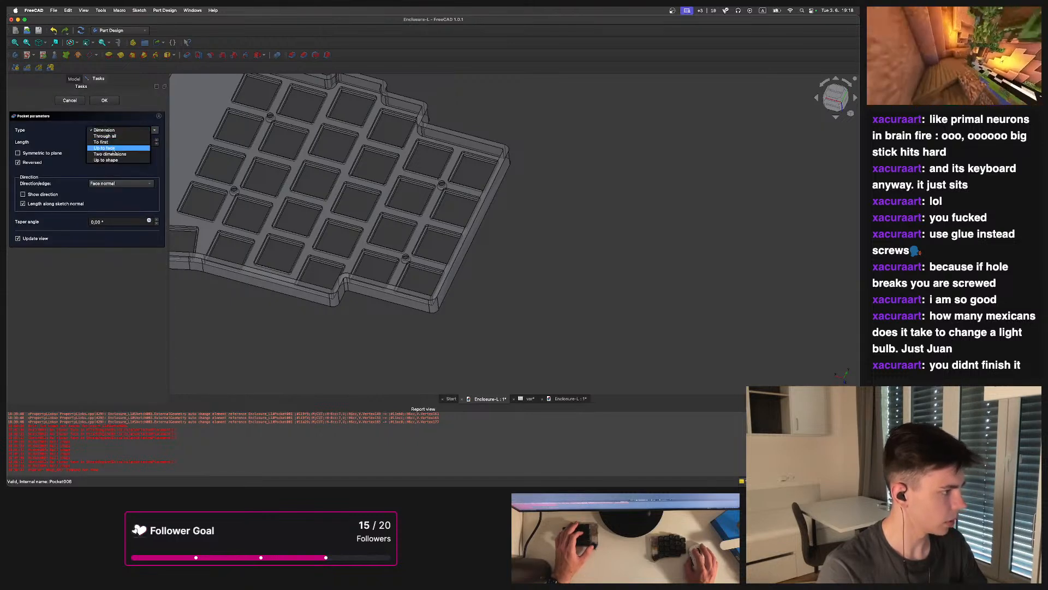
{"action": "key", "text": "Return"}
{"action": "scroll", "coordinate": [418, 179], "scroll_direction": "up", "scroll_amount": 5}
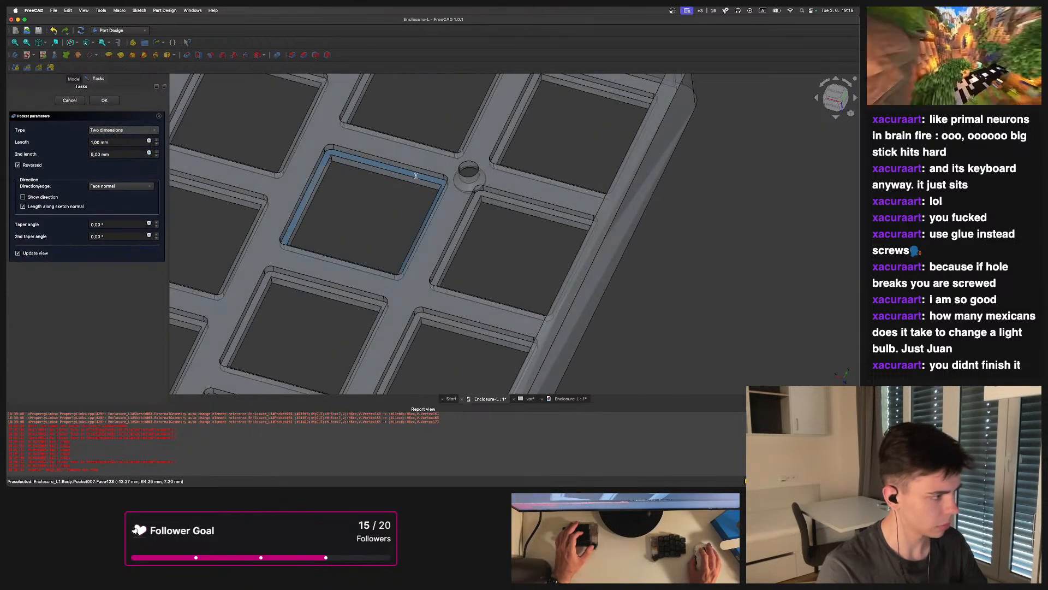
{"action": "scroll", "coordinate": [416, 176], "scroll_direction": "up", "scroll_amount": 4}
{"action": "left_click", "coordinate": [139, 131]}
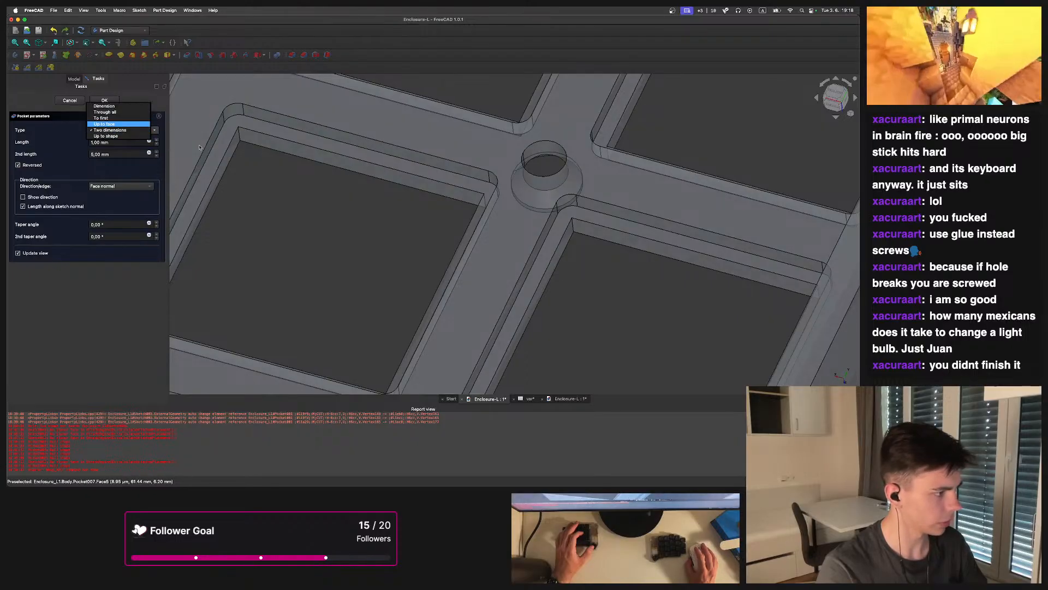
{"action": "key", "text": "Return"}
{"action": "left_click", "coordinate": [458, 205]}
{"action": "scroll", "coordinate": [417, 227], "scroll_direction": "down", "scroll_amount": 6}
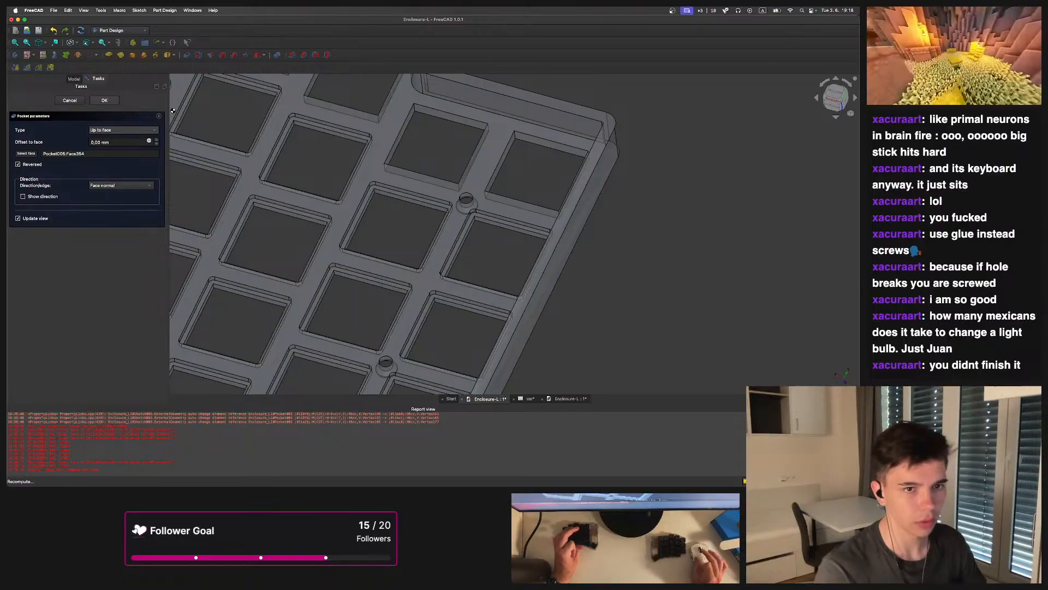
{"action": "middle_click_drag", "start_coordinate": [450, 274], "coordinate": [495, 179]}
{"action": "scroll", "coordinate": [495, 179], "scroll_direction": "up", "scroll_amount": 2}
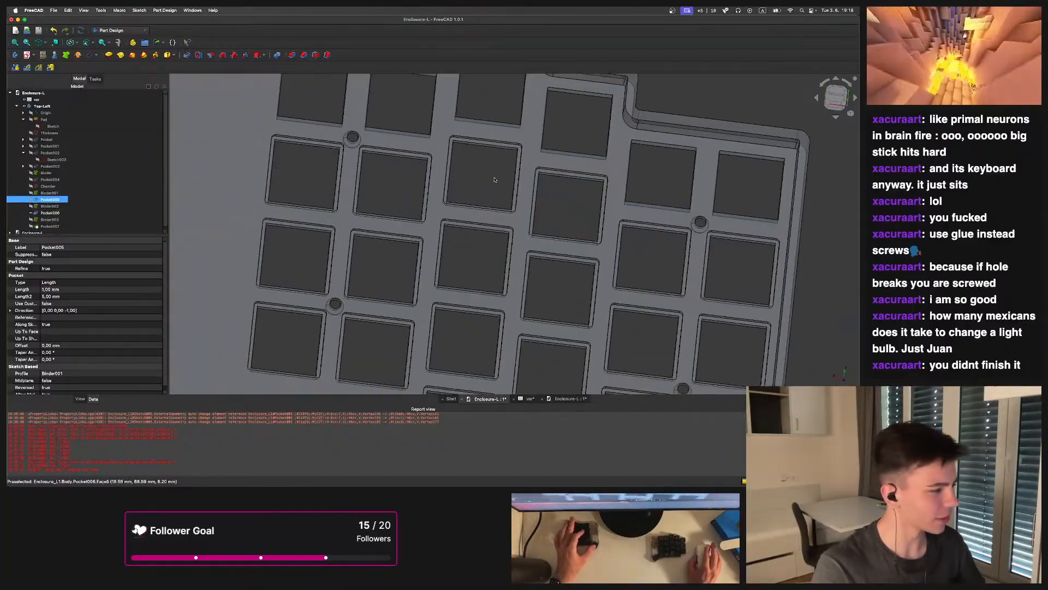
Inspect the new recess edges and corners around a screw boss up close
{"action": "left_click", "coordinate": [31, 225]}
{"action": "scroll", "coordinate": [382, 192], "scroll_direction": "down", "scroll_amount": 3}
{"action": "middle_click_drag", "start_coordinate": [389, 194], "coordinate": [376, 203]}
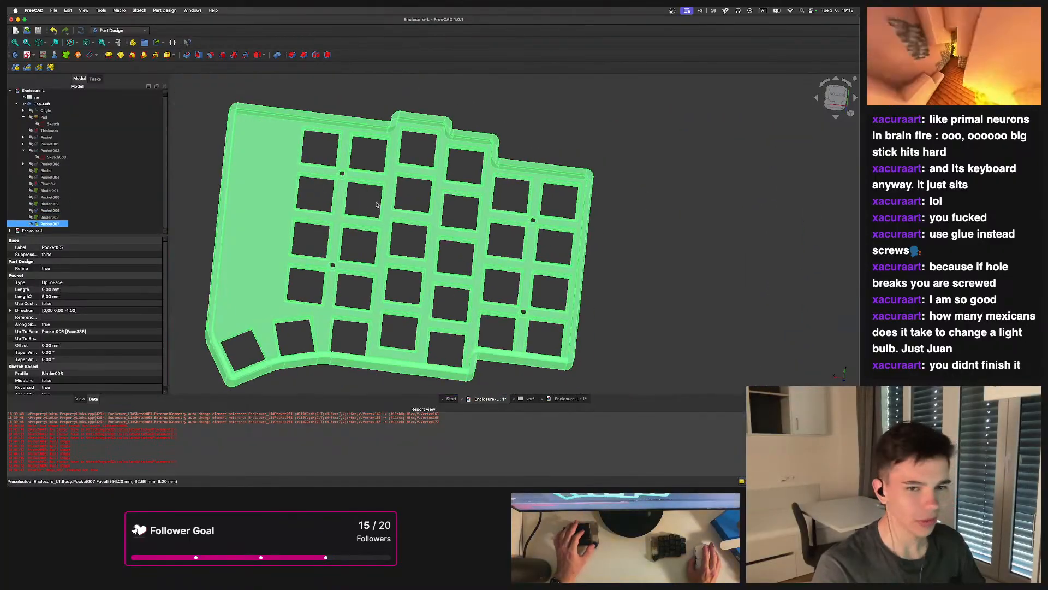
{"action": "left_click", "coordinate": [377, 203]}
{"action": "scroll", "coordinate": [378, 203], "scroll_direction": "up", "scroll_amount": 3}
{"action": "middle_click_drag", "start_coordinate": [497, 214], "coordinate": [541, 255]}
{"action": "scroll", "coordinate": [471, 174], "scroll_direction": "up", "scroll_amount": 3}
{"action": "scroll", "coordinate": [540, 255], "scroll_direction": "up", "scroll_amount": 3}
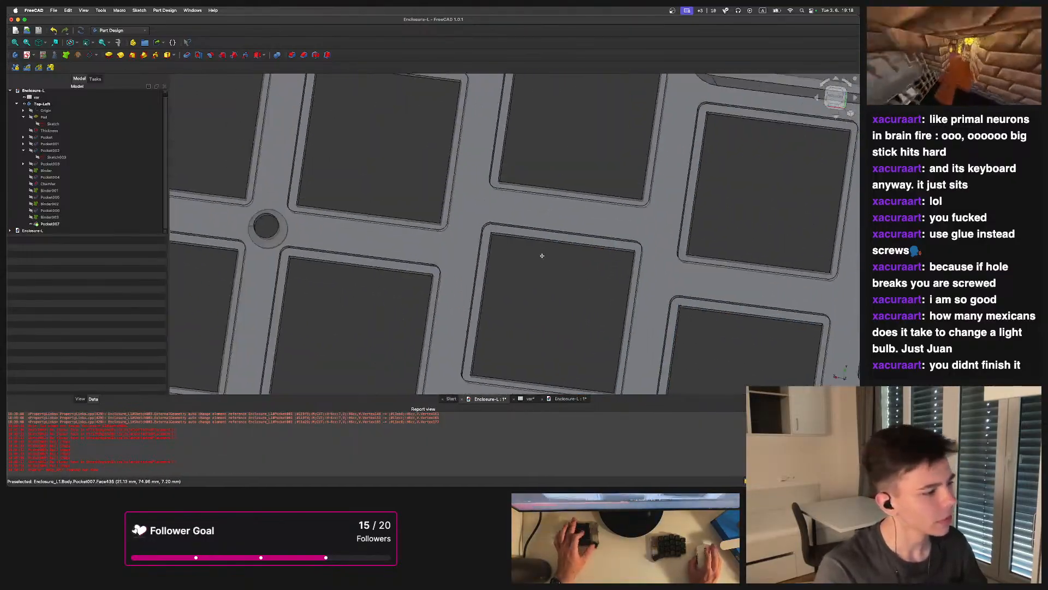
{"action": "middle_click_drag", "start_coordinate": [344, 215], "coordinate": [319, 168]}
{"action": "scroll", "coordinate": [457, 224], "scroll_direction": "up", "scroll_amount": 3}
{"action": "middle_click_drag", "start_coordinate": [527, 235], "coordinate": [552, 257]}
{"action": "scroll", "coordinate": [585, 204], "scroll_direction": "up", "scroll_amount": 2}
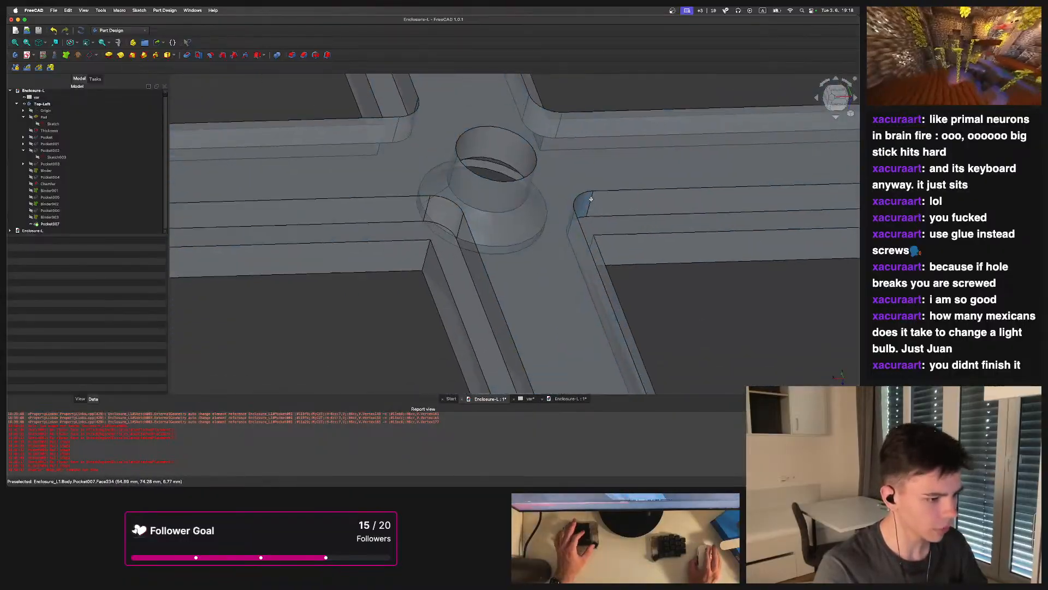
{"action": "middle_click_drag", "start_coordinate": [564, 220], "coordinate": [580, 122]}
{"action": "scroll", "coordinate": [543, 102], "scroll_direction": "down", "scroll_amount": 10}
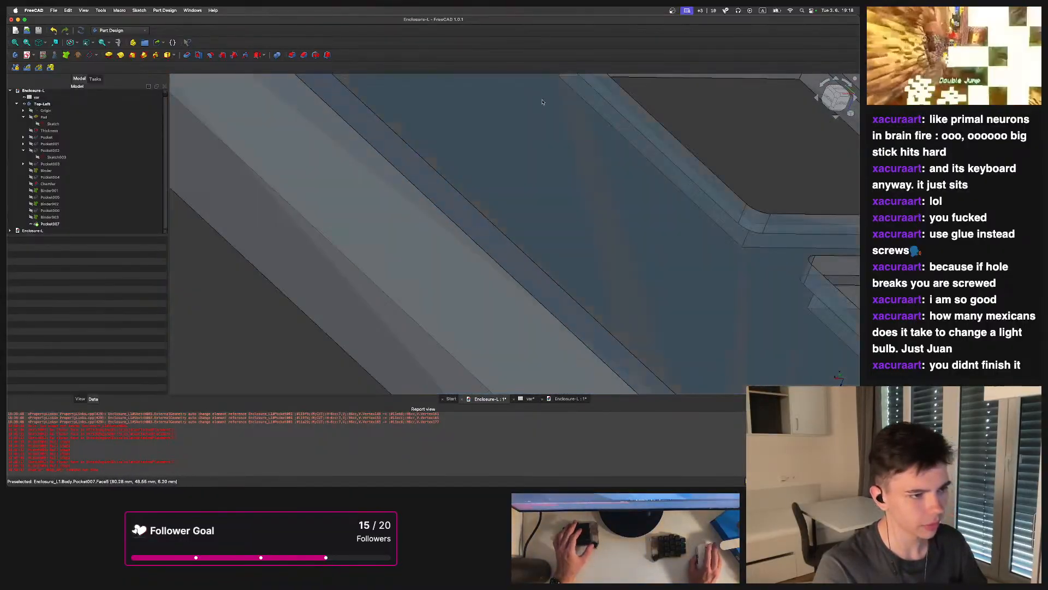
{"action": "middle_click_drag", "start_coordinate": [467, 214], "coordinate": [496, 306]}
{"action": "scroll", "coordinate": [509, 252], "scroll_direction": "up", "scroll_amount": 5}
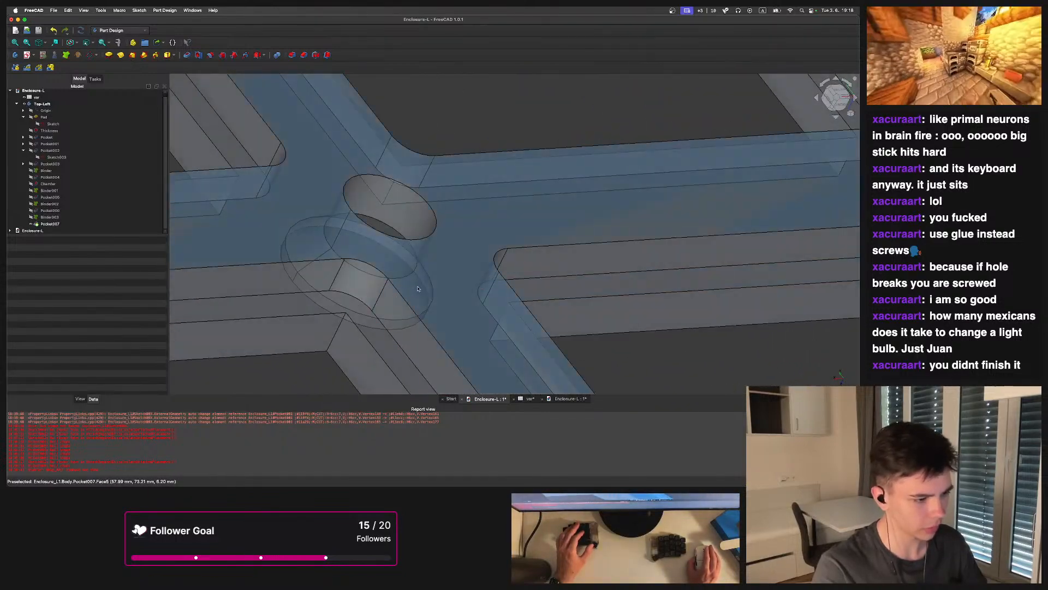
Measure a recess corner's fillet radius and the distance from a recess edge to the screw boss
{"action": "left_click", "coordinate": [118, 43]}
{"action": "middle_click_drag", "start_coordinate": [382, 234], "coordinate": [383, 199]}
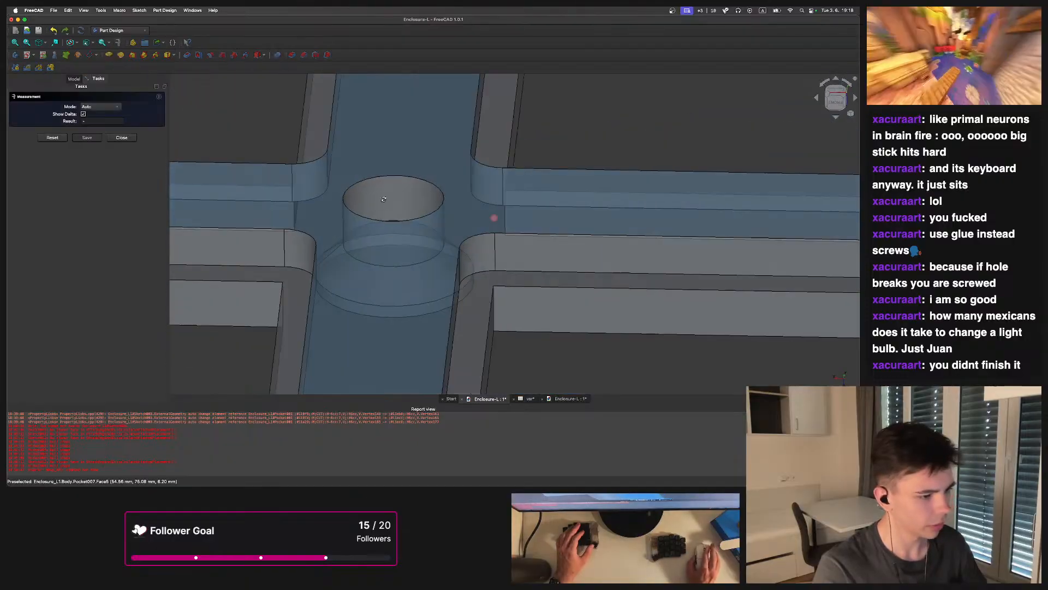
{"action": "left_click", "coordinate": [475, 271]}
{"action": "left_click", "coordinate": [483, 274]}
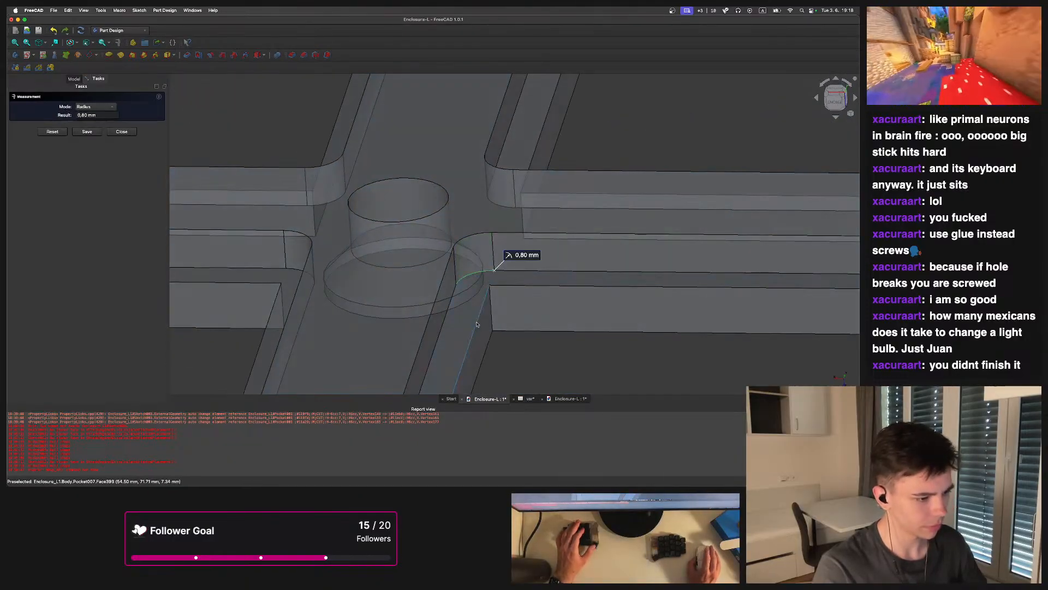
{"action": "scroll", "coordinate": [475, 311], "scroll_direction": "up", "scroll_amount": 5}
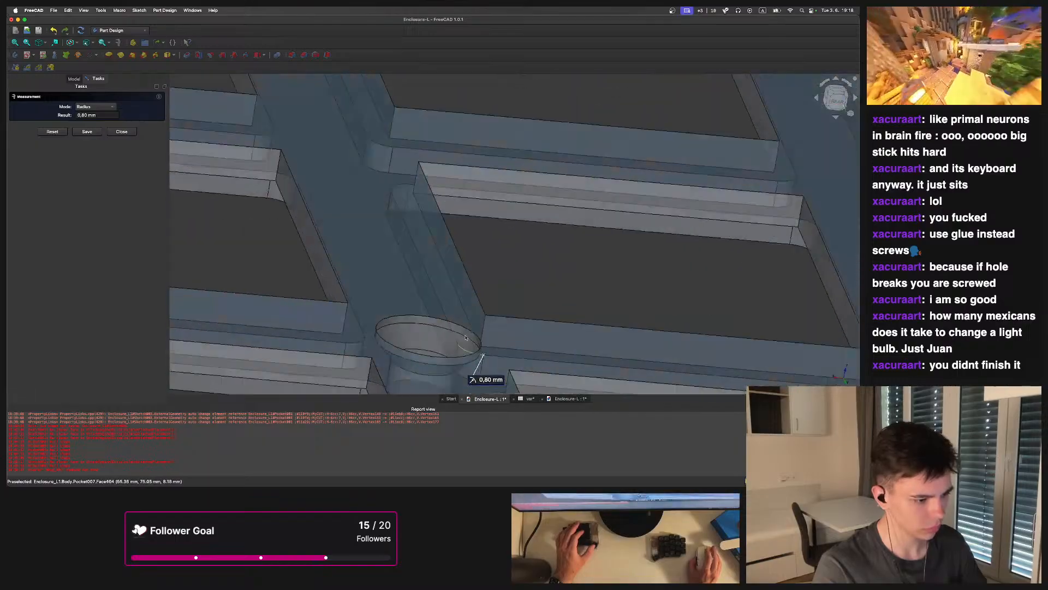
{"action": "scroll", "coordinate": [466, 338], "scroll_direction": "up", "scroll_amount": 2}
{"action": "left_click", "coordinate": [454, 350]}
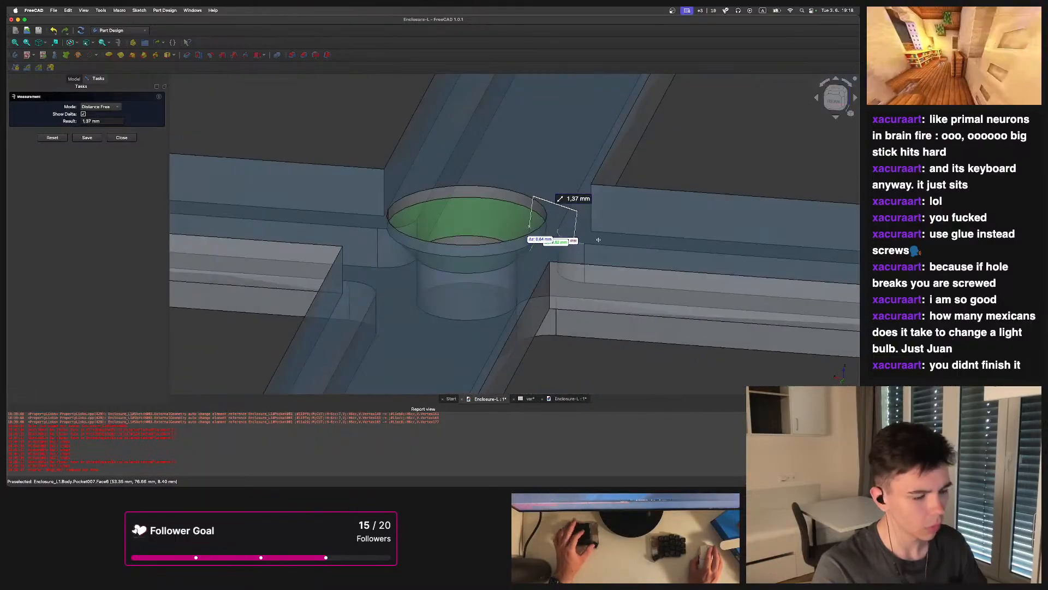
{"action": "middle_click_drag", "start_coordinate": [474, 232], "coordinate": [468, 295]}
{"action": "scroll", "coordinate": [471, 256], "scroll_direction": "down", "scroll_amount": 5}
{"action": "middle_click_drag", "start_coordinate": [430, 251], "coordinate": [512, 198]}
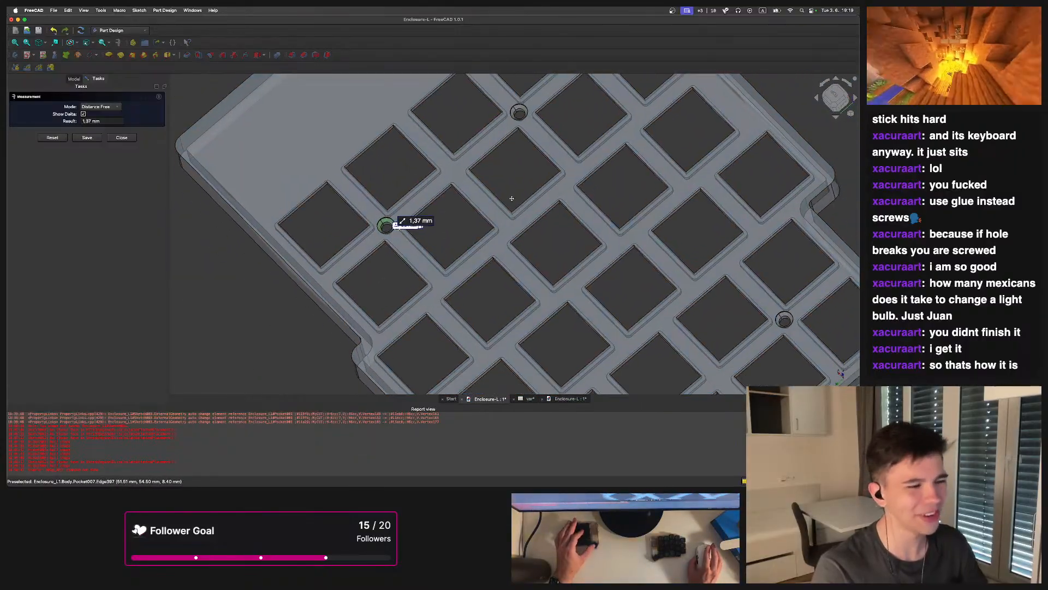
{"action": "key", "text": "Escape"}
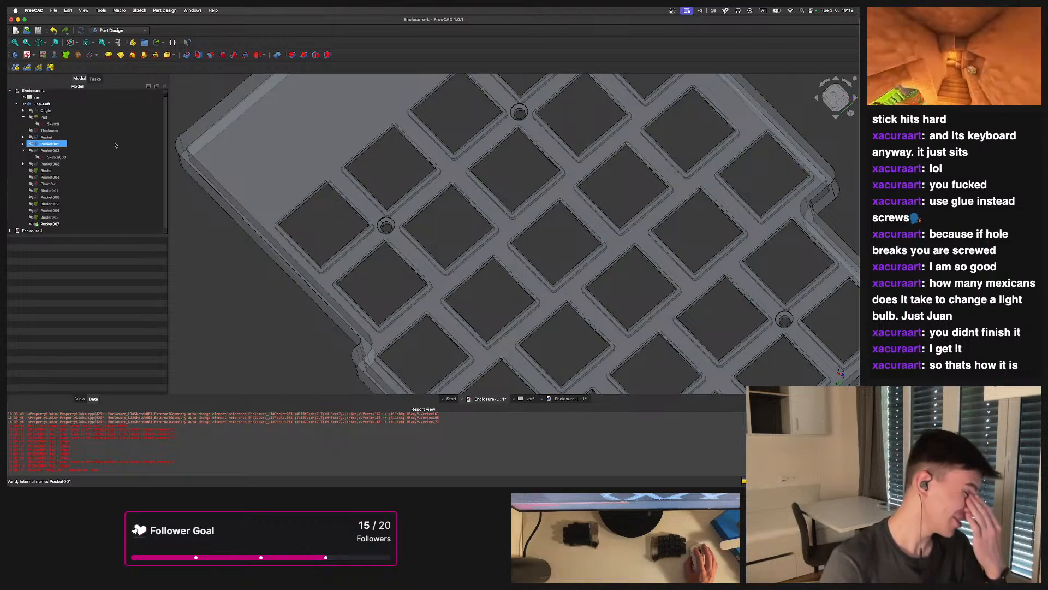
{"action": "middle_click_drag", "start_coordinate": [489, 275], "coordinate": [541, 173]}
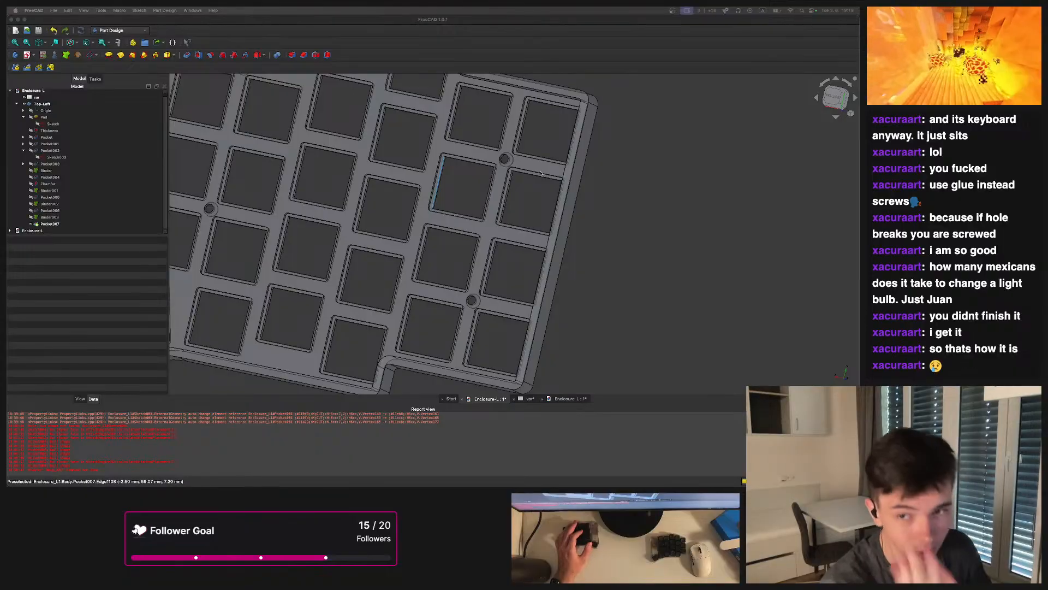
Orbit and zoom around the plate to inspect the new stepped recesses and screw bosses from several angles
{"action": "middle_click_drag", "start_coordinate": [540, 173], "coordinate": [605, 171]}
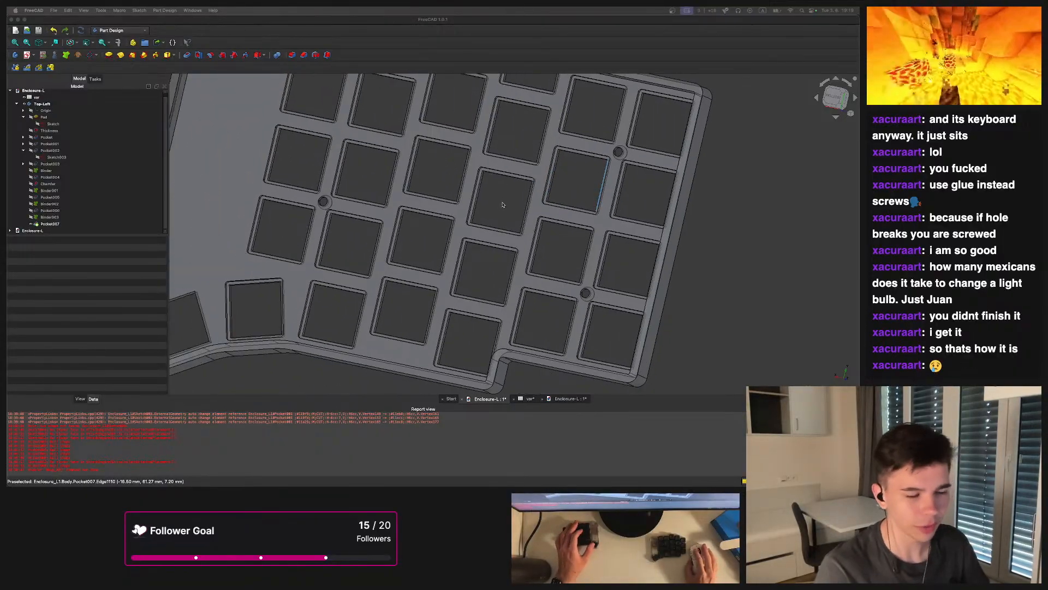
{"action": "middle_click_drag", "start_coordinate": [500, 205], "coordinate": [511, 236]}
{"action": "scroll", "coordinate": [494, 286], "scroll_direction": "up", "scroll_amount": 2}
{"action": "scroll", "coordinate": [511, 237], "scroll_direction": "down", "scroll_amount": 4}
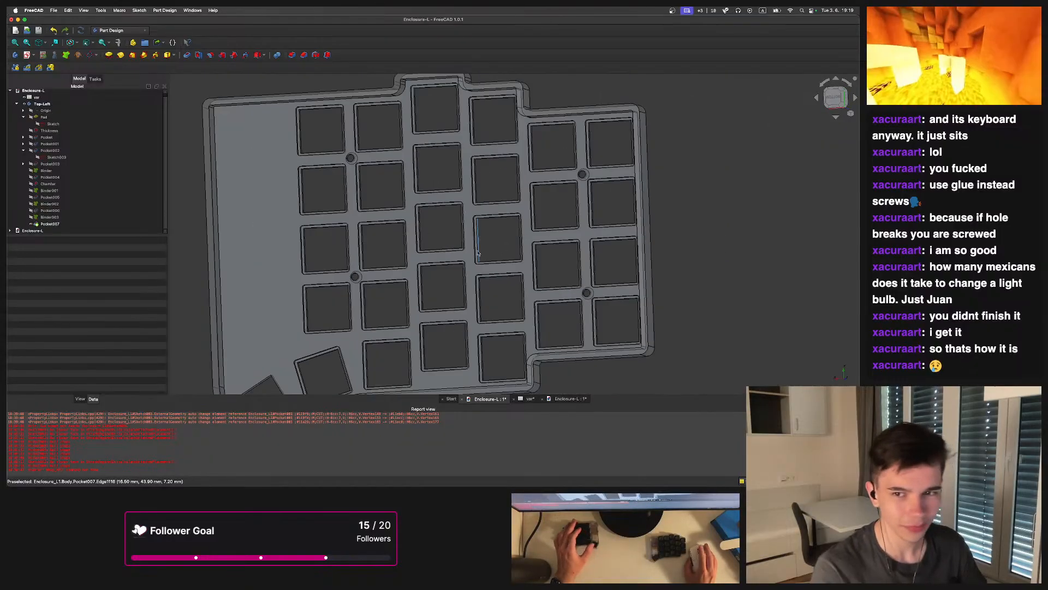
{"action": "middle_click_drag", "start_coordinate": [435, 249], "coordinate": [485, 241]}
{"action": "scroll", "coordinate": [469, 233], "scroll_direction": "up", "scroll_amount": 1}
{"action": "scroll", "coordinate": [496, 230], "scroll_direction": "down", "scroll_amount": 1}
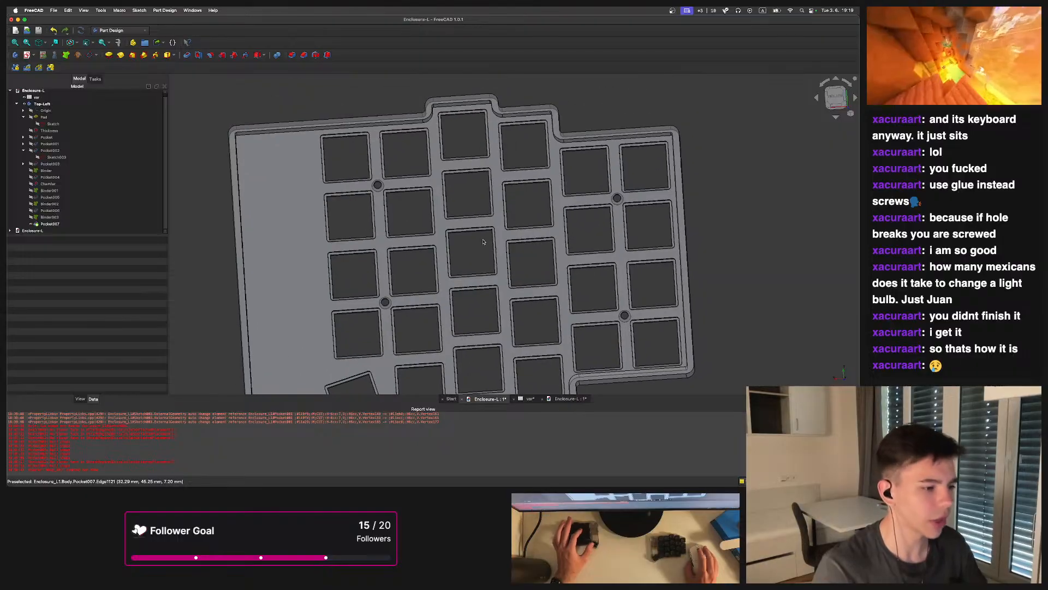
{"action": "scroll", "coordinate": [477, 225], "scroll_direction": "up", "scroll_amount": 2}
{"action": "middle_click_drag", "start_coordinate": [516, 211], "coordinate": [464, 261]}
{"action": "mouse_move", "coordinate": [464, 261]}
{"action": "middle_mouse_down"}
{"action": "mouse_move", "coordinate": [494, 261]}
{"action": "mouse_move", "coordinate": [483, 257]}
{"action": "middle_mouse_up"}
{"action": "middle_click_drag", "start_coordinate": [278, 235], "coordinate": [546, 240]}
{"action": "scroll", "coordinate": [562, 272], "scroll_direction": "down", "scroll_amount": 2}
{"action": "scroll", "coordinate": [571, 290], "scroll_direction": "up", "scroll_amount": 2}
{"action": "scroll", "coordinate": [524, 242], "scroll_direction": "up", "scroll_amount": 3}
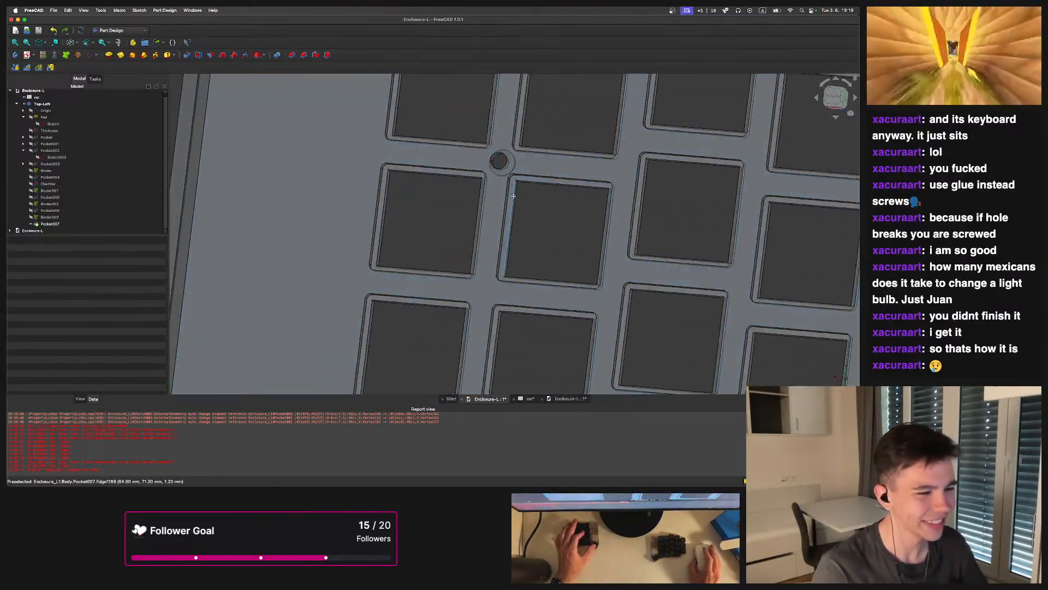
{"action": "middle_click_drag", "start_coordinate": [547, 175], "coordinate": [587, 208]}
{"action": "left_click", "coordinate": [835, 98]}
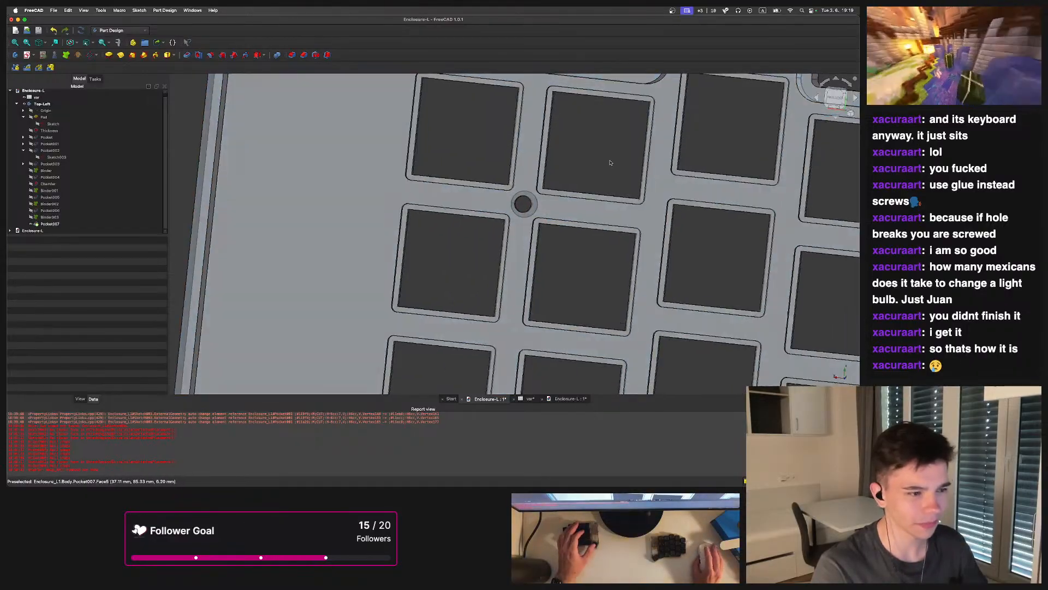
{"action": "scroll", "coordinate": [558, 198], "scroll_direction": "up", "scroll_amount": 5}
{"action": "middle_click_drag", "start_coordinate": [460, 207], "coordinate": [404, 202]}
{"action": "scroll", "coordinate": [472, 201], "scroll_direction": "up", "scroll_amount": 3}
{"action": "scroll", "coordinate": [401, 200], "scroll_direction": "down", "scroll_amount": 4}
{"action": "scroll", "coordinate": [452, 228], "scroll_direction": "down", "scroll_amount": 7}
{"action": "middle_click_drag", "start_coordinate": [566, 258], "coordinate": [476, 217]}
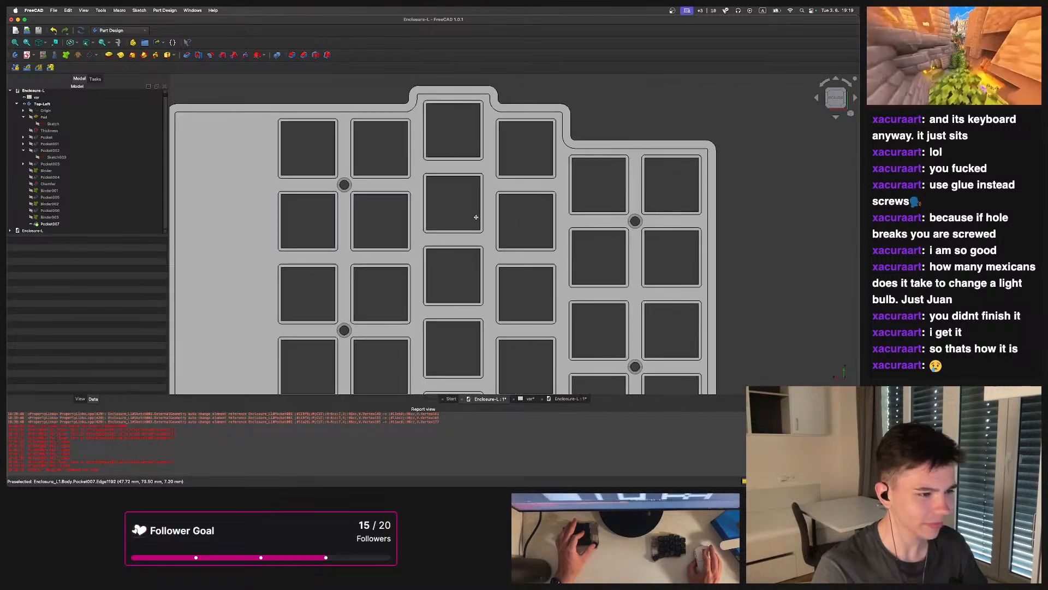
{"action": "middle_click_drag", "start_coordinate": [484, 183], "coordinate": [491, 133]}
{"action": "scroll", "coordinate": [496, 155], "scroll_direction": "down", "scroll_amount": 3}
{"action": "middle_click_drag", "start_coordinate": [492, 206], "coordinate": [492, 122]}
{"action": "scroll", "coordinate": [533, 156], "scroll_direction": "up", "scroll_amount": 4}
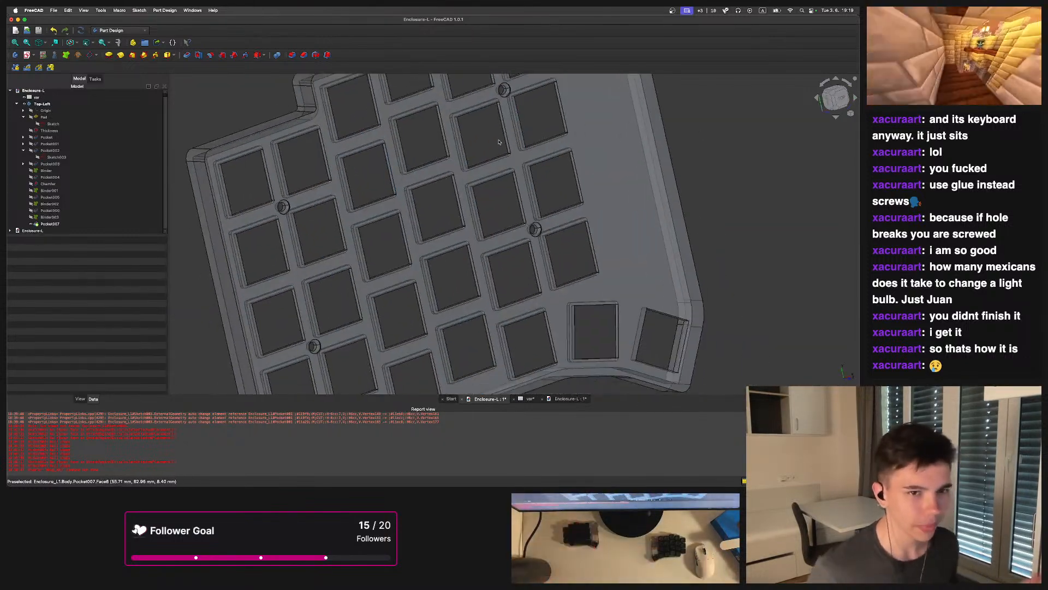
Save both open enclosure documents and quit FreeCAD
{"action": "key", "text": "super+s"}
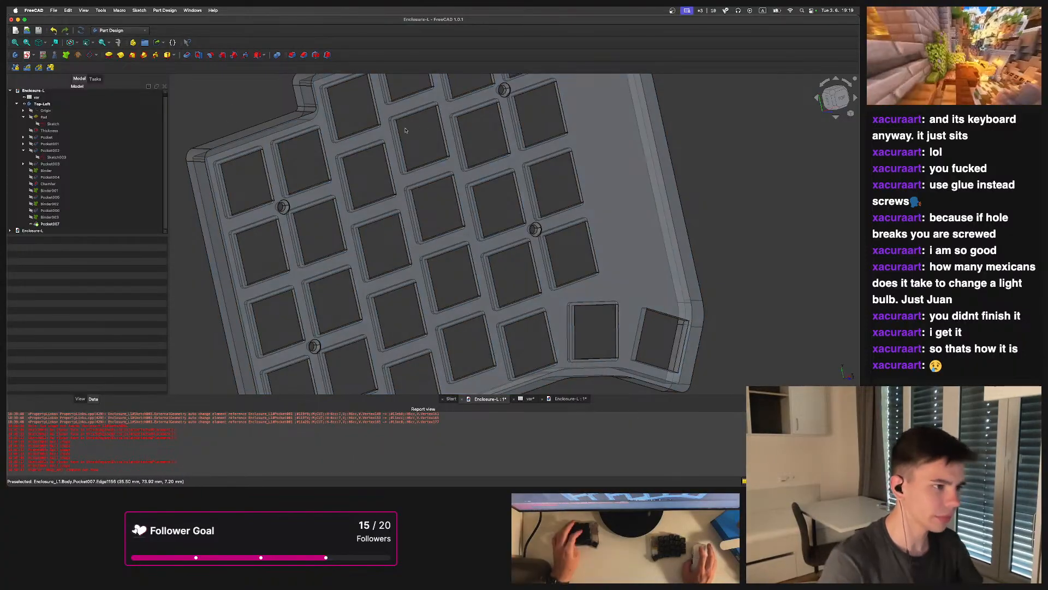
{"action": "left_click", "coordinate": [562, 402]}
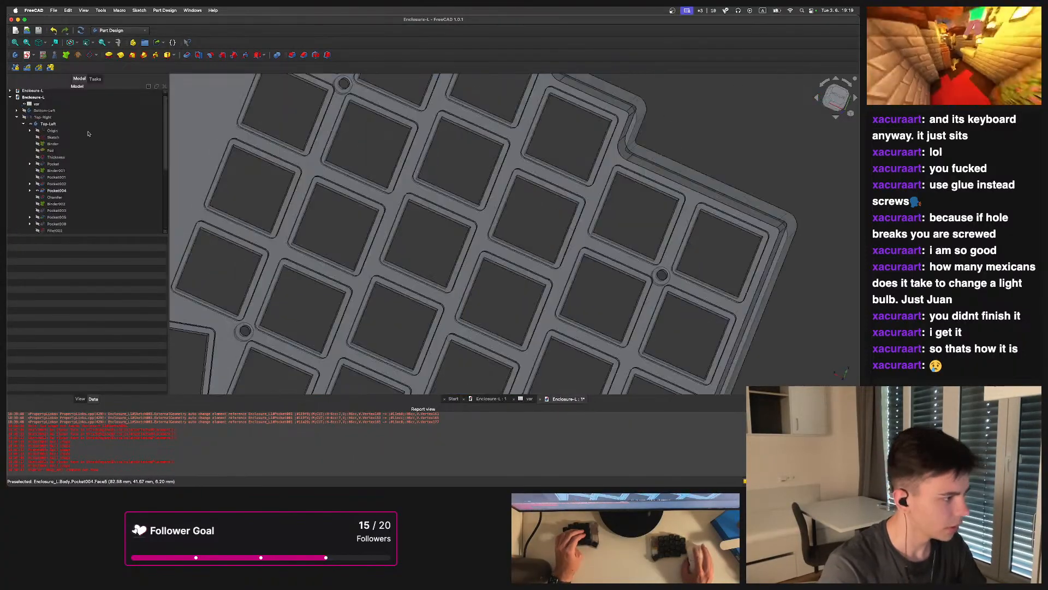
{"action": "left_click", "coordinate": [11, 20]}
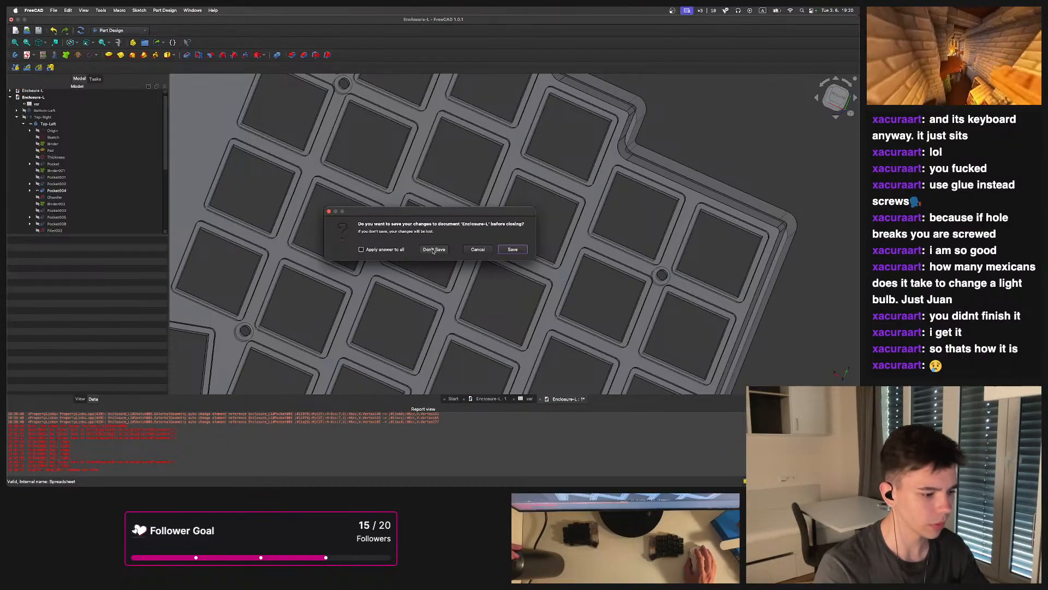
{"action": "left_click", "coordinate": [477, 250]}
{"action": "scroll", "coordinate": [390, 209], "scroll_direction": "down", "scroll_amount": 5}
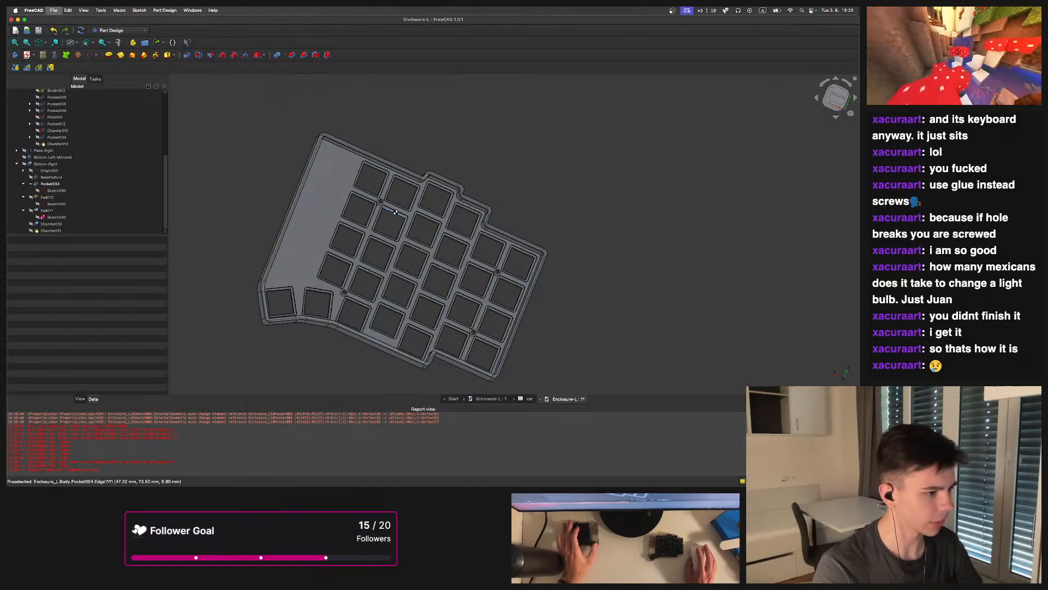
{"action": "key", "text": "super+s"}
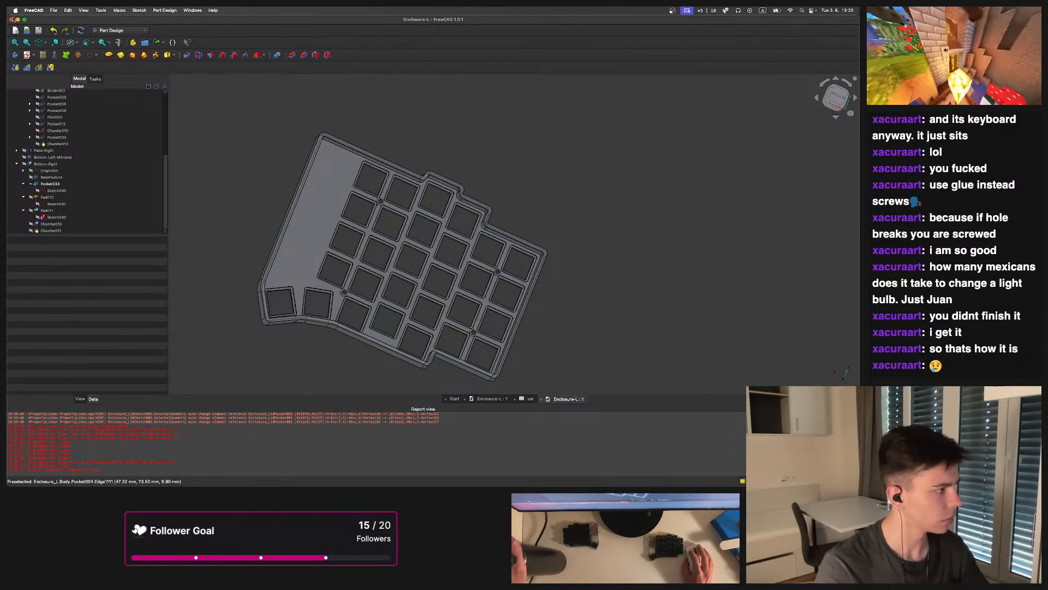
{"action": "left_click", "coordinate": [12, 20]}
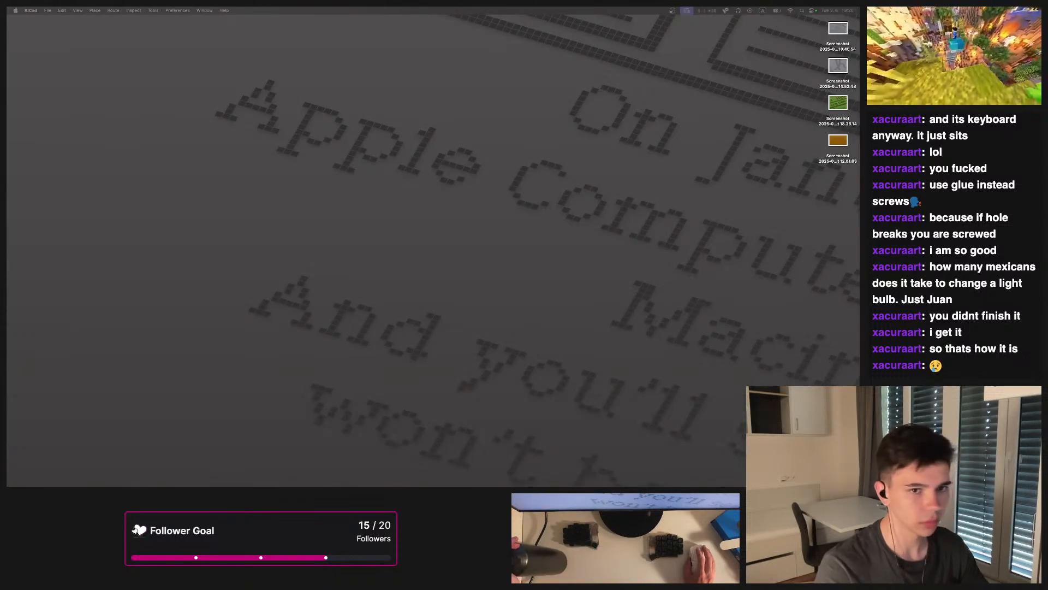